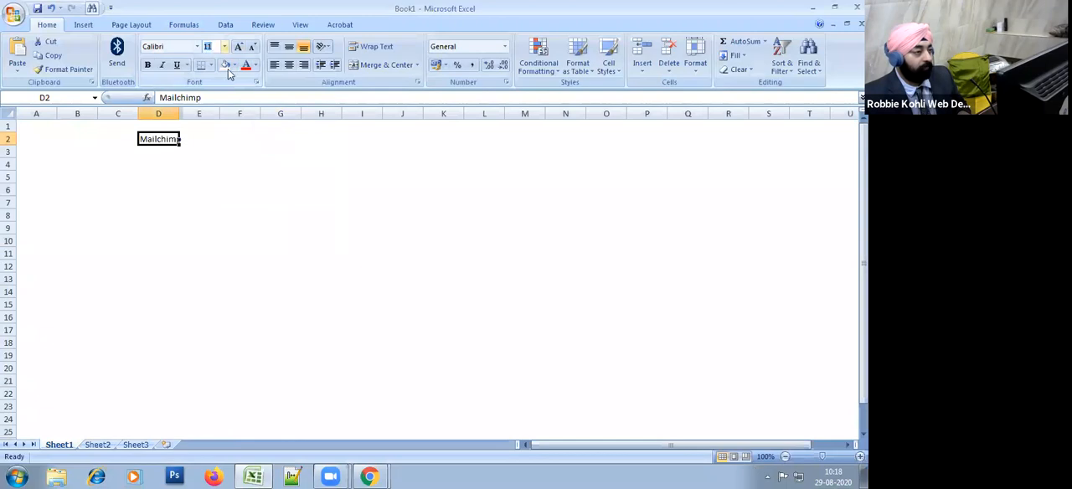
Step: Set the font size of the Mailchimp heading in D2 to 22 and widen column D to fit it
{"action": "key", "text": "Return"}
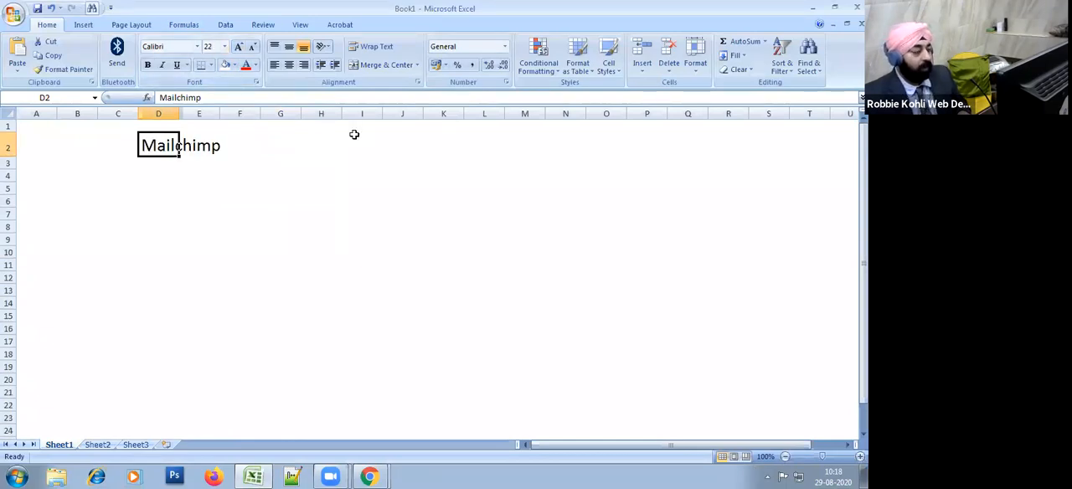
{"action": "left_click_drag", "start_coordinate": [179, 114], "coordinate": [263, 124]}
{"action": "left_click", "coordinate": [306, 186]}
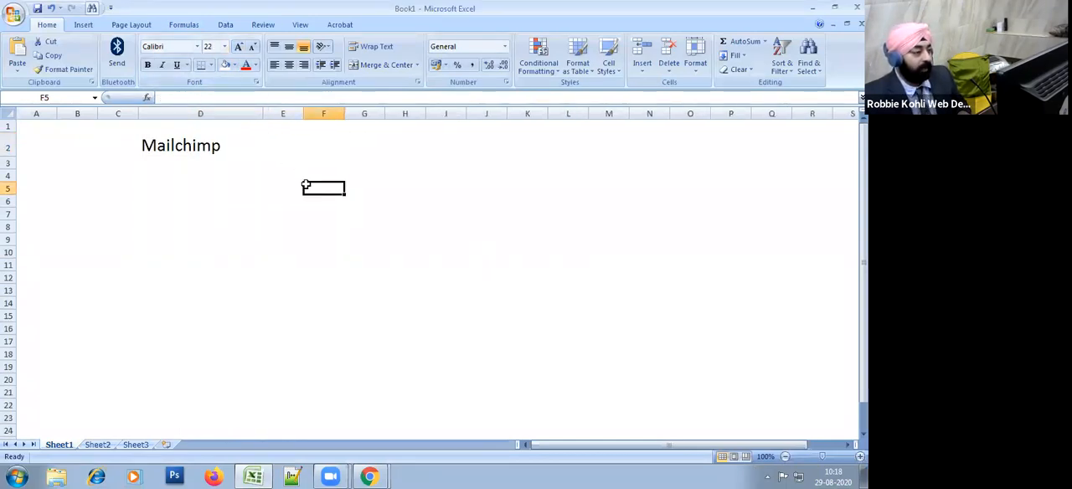
Step: Enter the text "- Tool for Email Marketing" in cell D4
{"action": "left_click", "coordinate": [160, 173]}
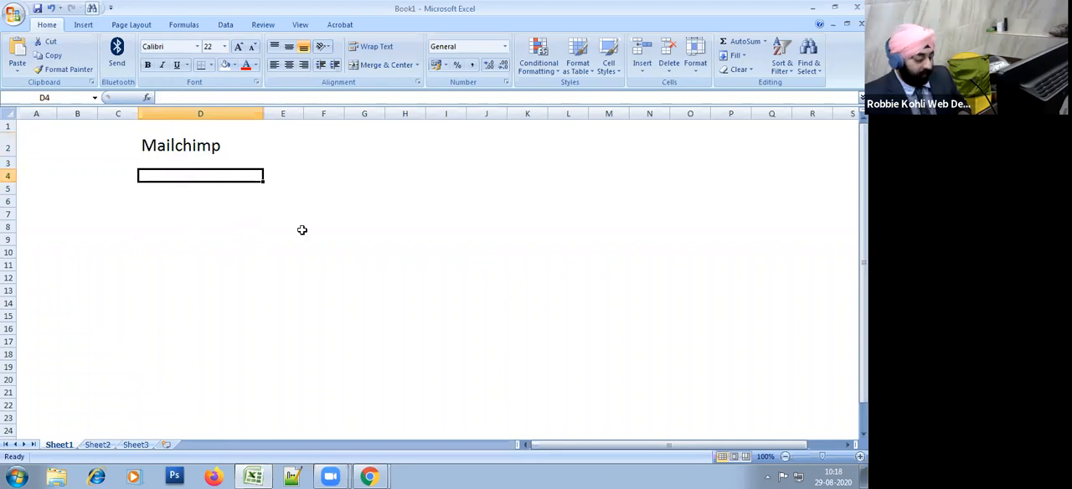
{"action": "type", "text": "- To"}
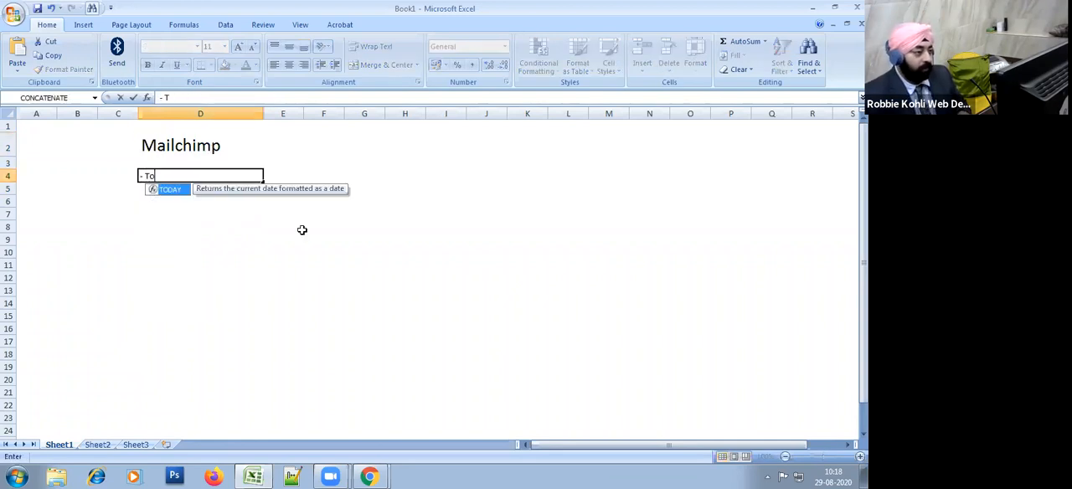
{"action": "type", "text": "ol for Email "}
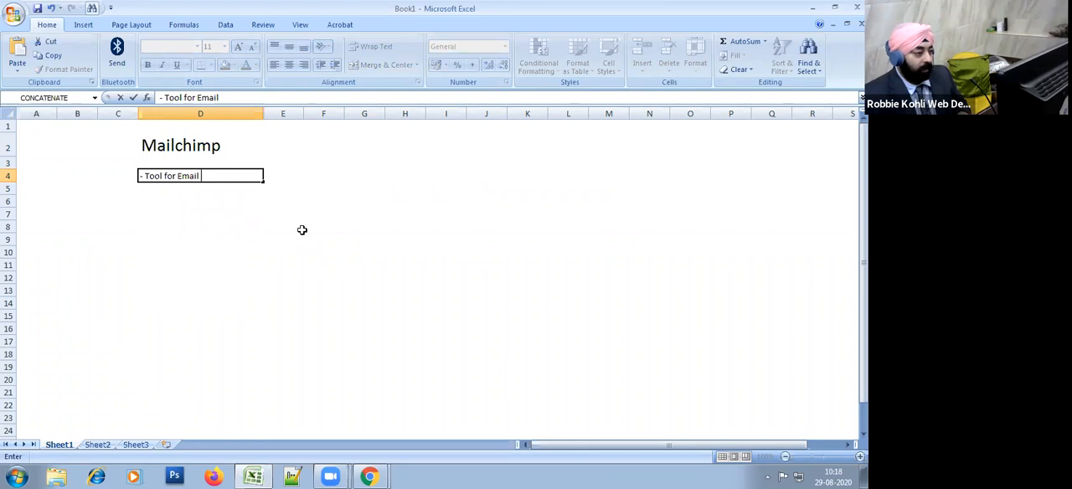
{"action": "type", "text": "Marketing"}
{"action": "key", "text": "Return"}
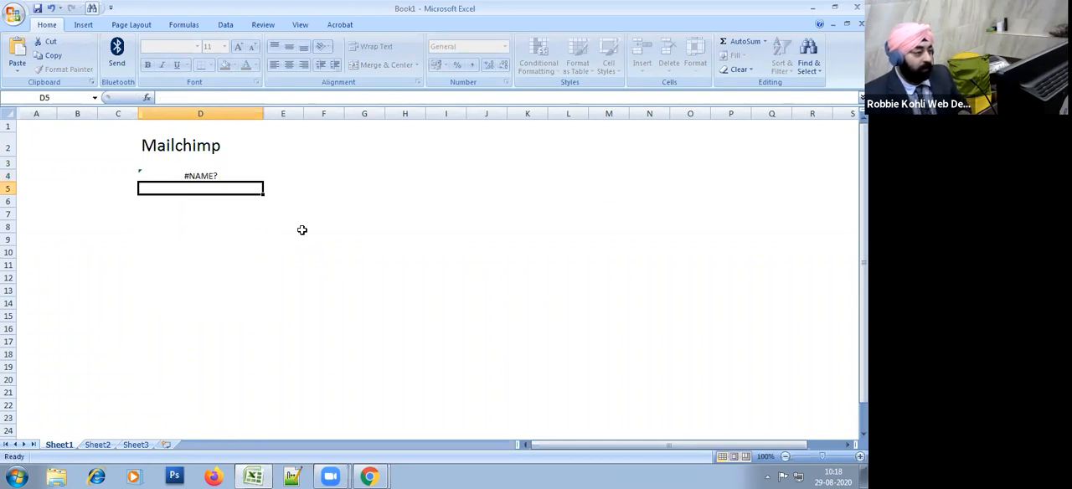
Step: Remove the leading equals sign and dash from cell D4 so it holds plain text
{"action": "left_click", "coordinate": [209, 163]}
{"action": "left_click", "coordinate": [215, 176]}
{"action": "key", "text": "F2"}
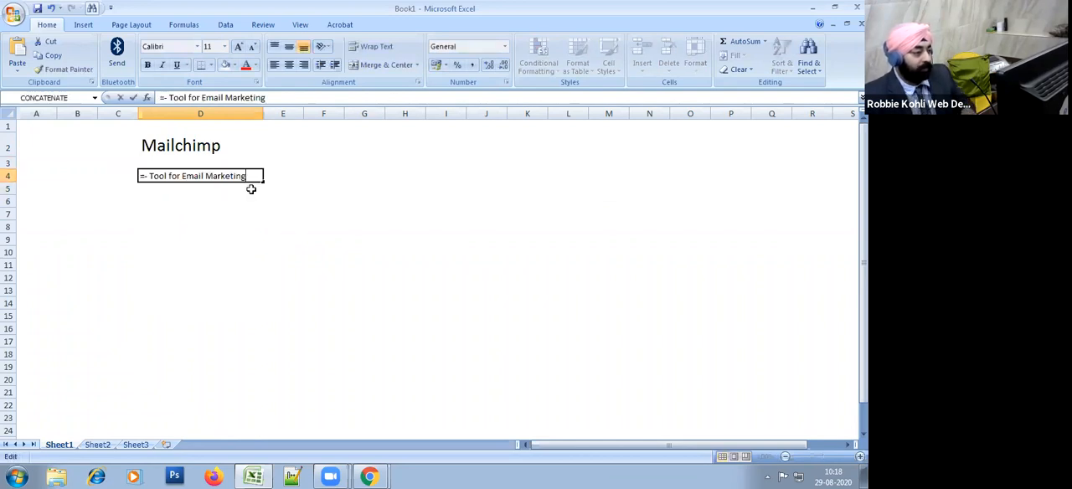
{"action": "key", "text": "Delete"}
{"action": "key", "text": "Delete"}
{"action": "key", "text": "Return"}
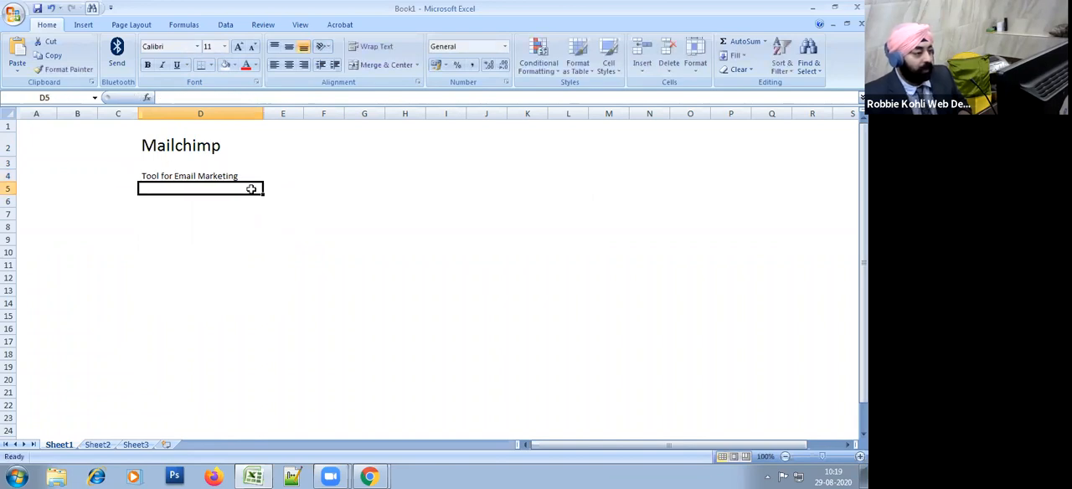
Step: Set the font size of all cells in the sheet to 22
{"action": "left_click", "coordinate": [233, 172]}
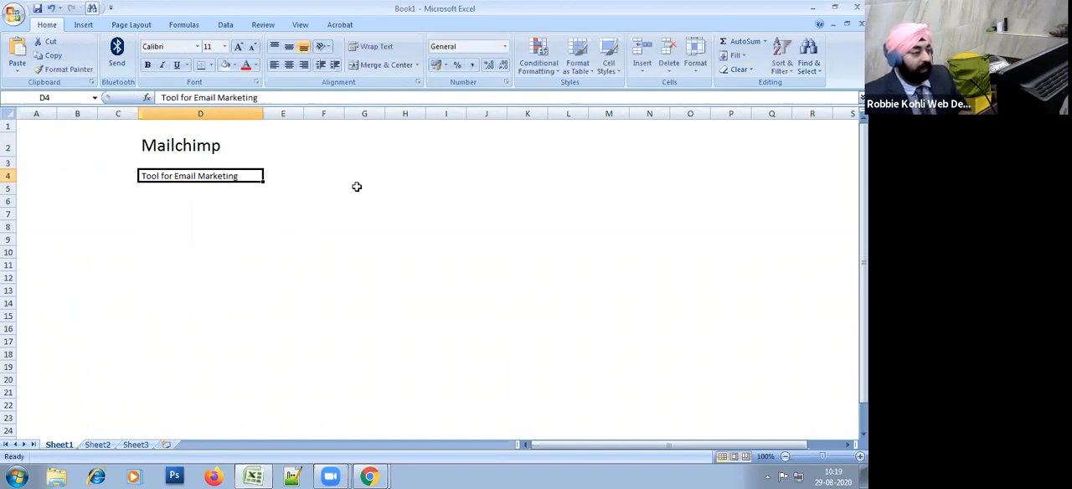
{"action": "key", "text": "ctrl+a"}
{"action": "left_click", "coordinate": [209, 46]}
{"action": "type", "text": "14"}
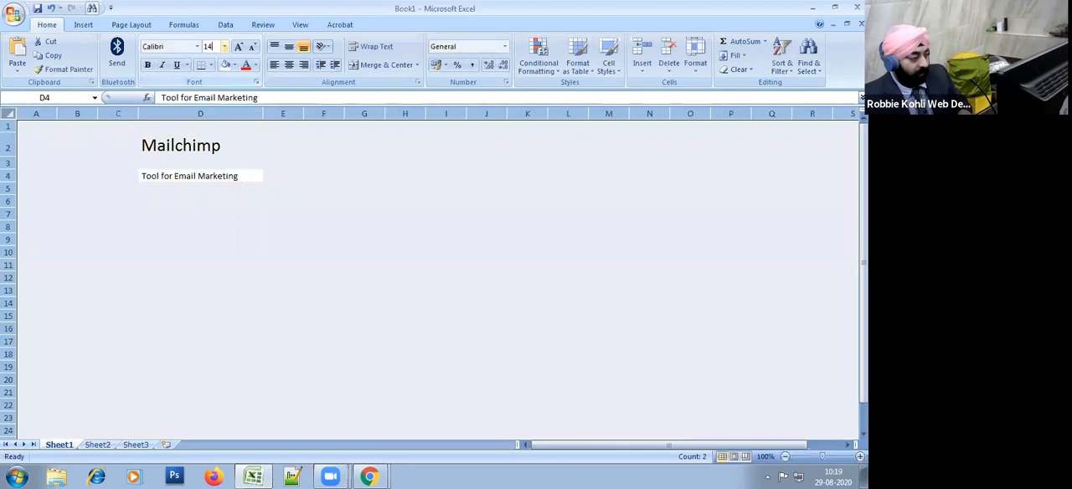
{"action": "key", "text": "Return"}
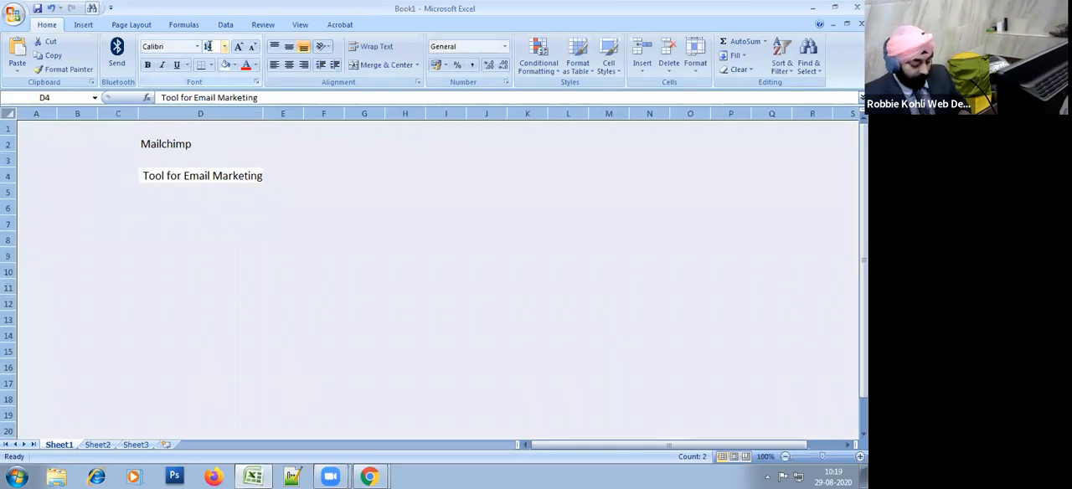
{"action": "type", "text": "22"}
{"action": "key", "text": "Return"}
{"action": "left_click", "coordinate": [452, 266]}
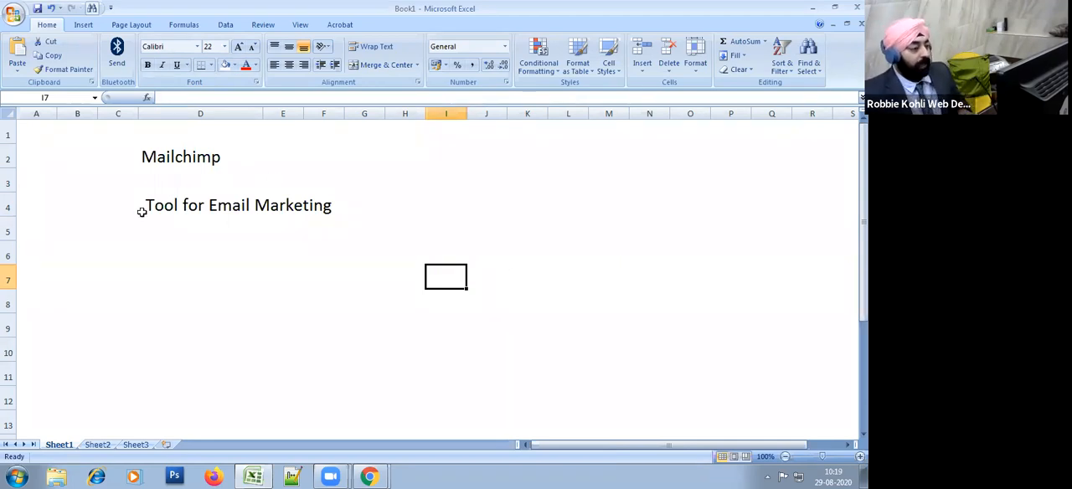
Step: Enter the text "- Delivery - 99% to Inbox" in cell D5
{"action": "left_click", "coordinate": [171, 236]}
{"action": "left_click", "coordinate": [272, 281]}
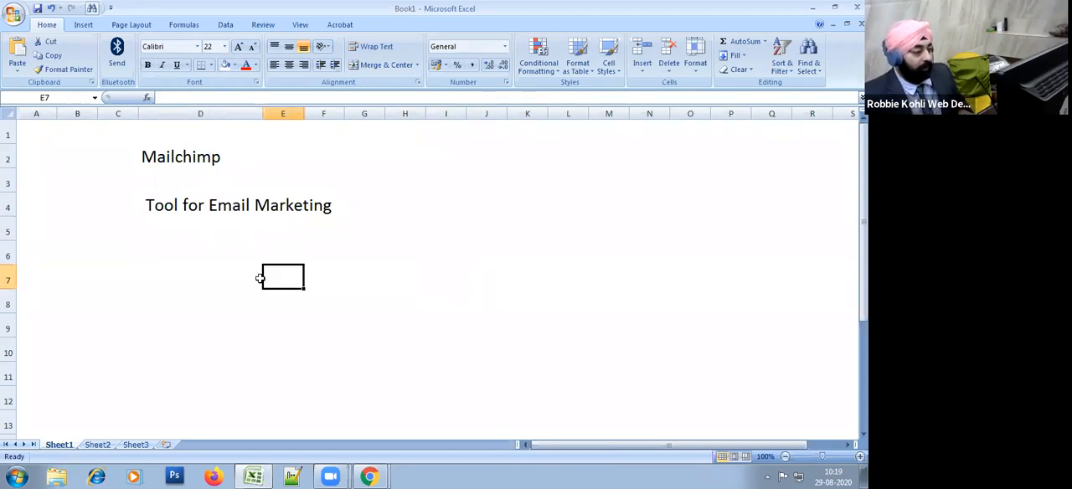
{"action": "left_click", "coordinate": [170, 235]}
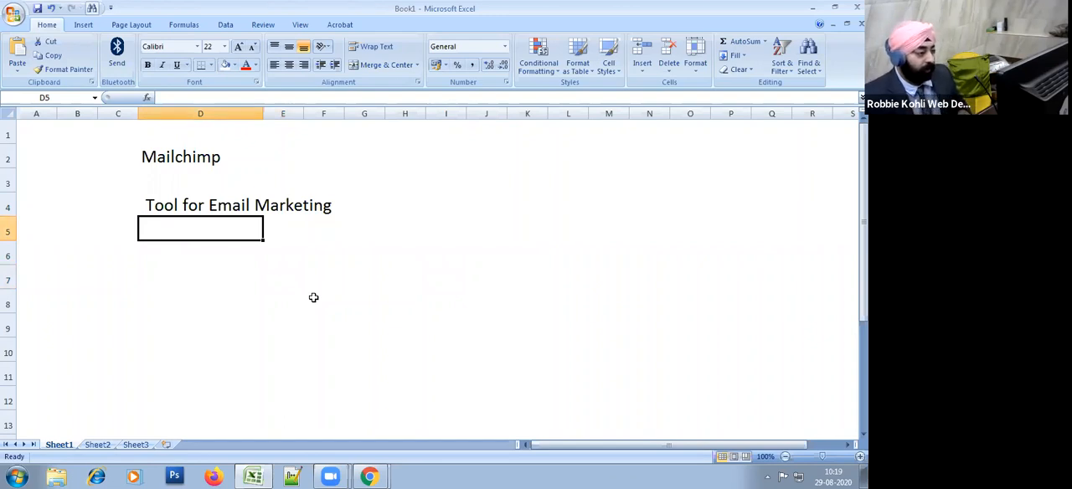
{"action": "type", "text": "- Del"}
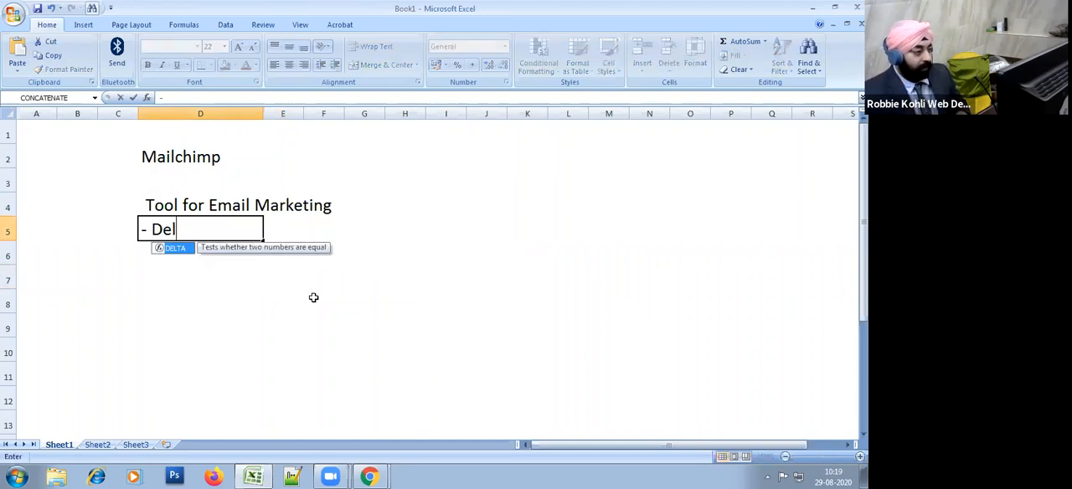
{"action": "type", "text": "ivery - 99%"}
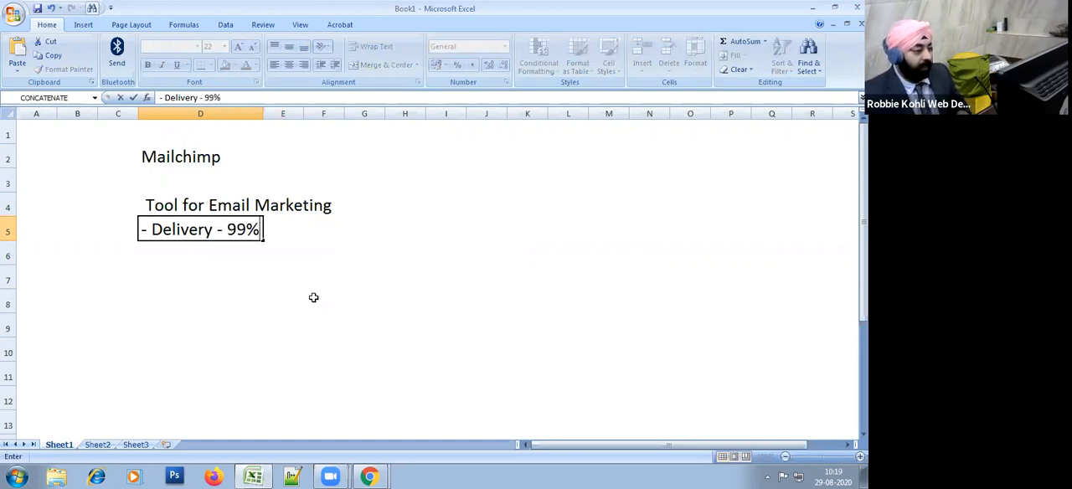
{"action": "type", "text": " to Inbio"}
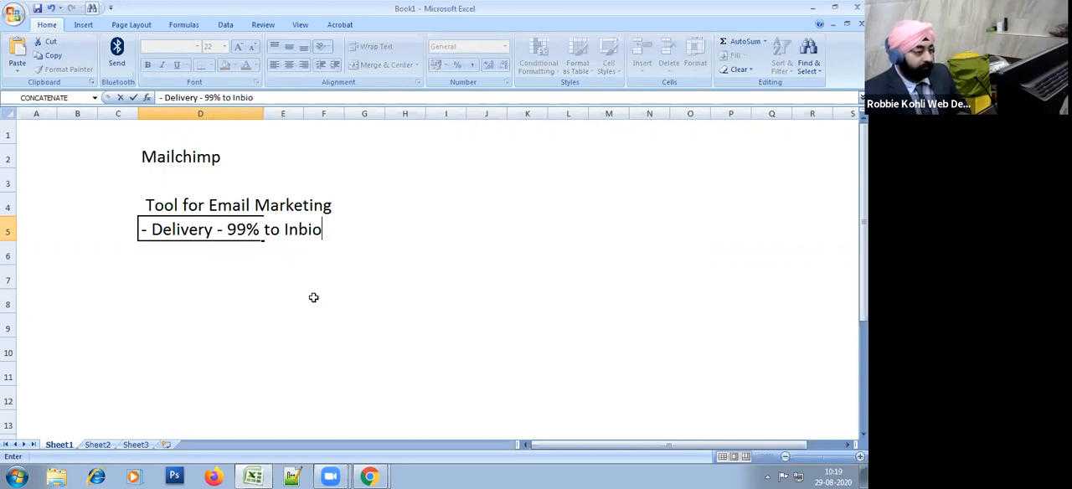
{"action": "key", "text": "BackSpace"}
{"action": "key", "text": "BackSpace"}
{"action": "type", "text": "ox"}
{"action": "key", "text": "Return"}
Step: Remove the leading dash and space from the delivery text in cell D5
{"action": "key", "text": "Return"}
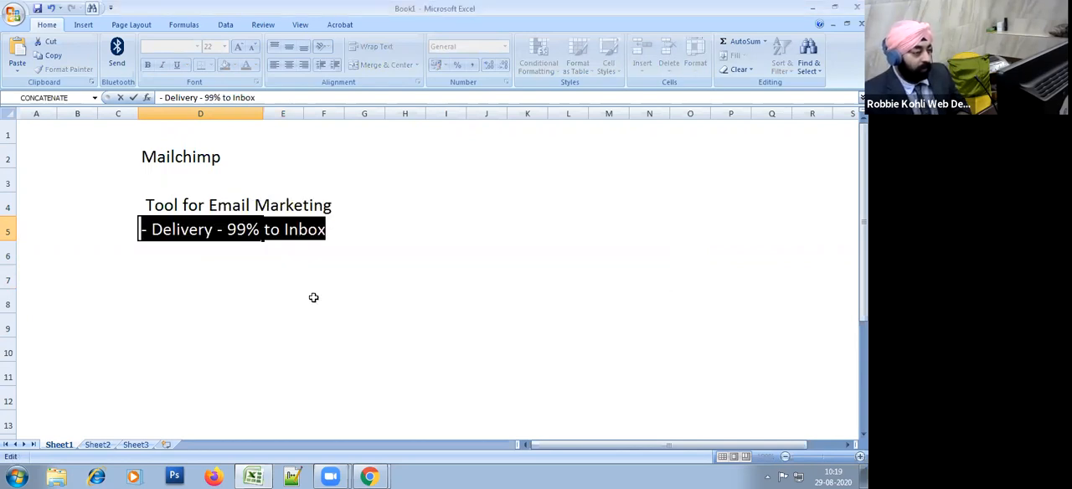
{"action": "key", "text": "Home"}
{"action": "key", "text": "Delete"}
{"action": "key", "text": "Delete"}
{"action": "key", "text": "Return"}
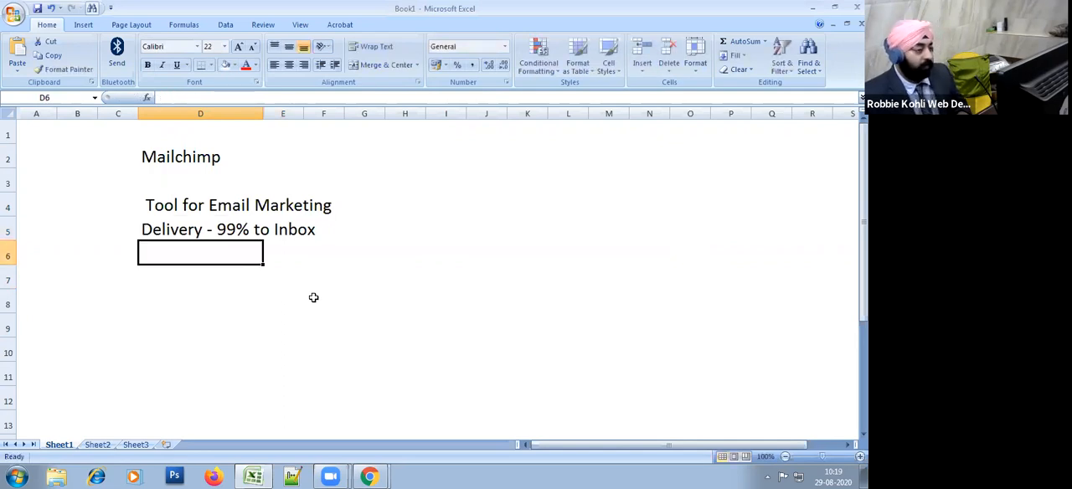
Step: Enter "Easy to use" in cell D6 and "All your data in one place" in cell D7
{"action": "type", "text": "E"}
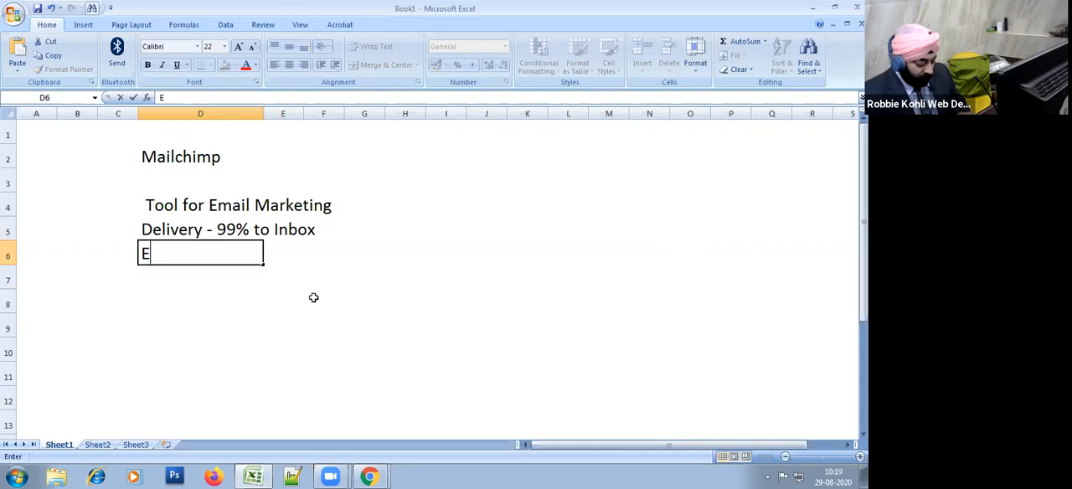
{"action": "type", "text": "asy to use"}
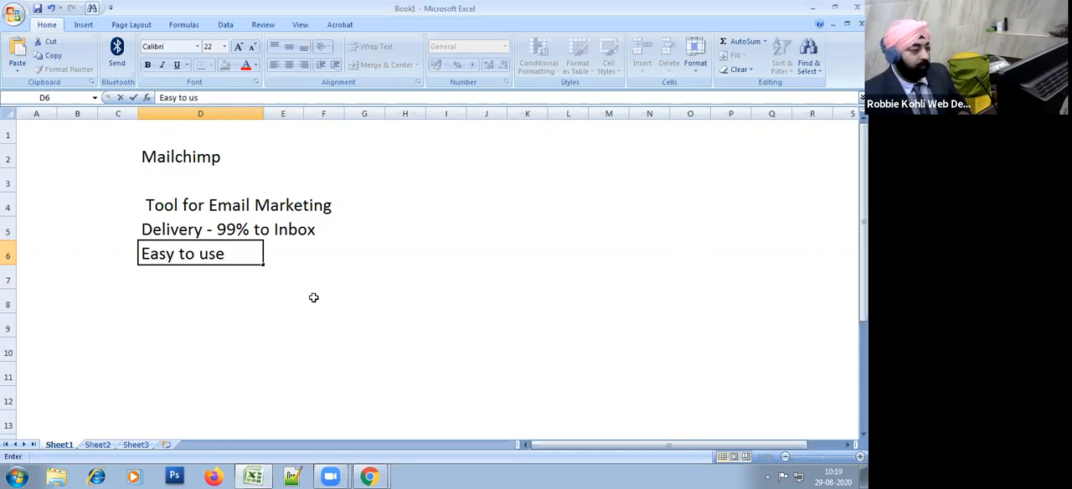
{"action": "key", "text": "Return"}
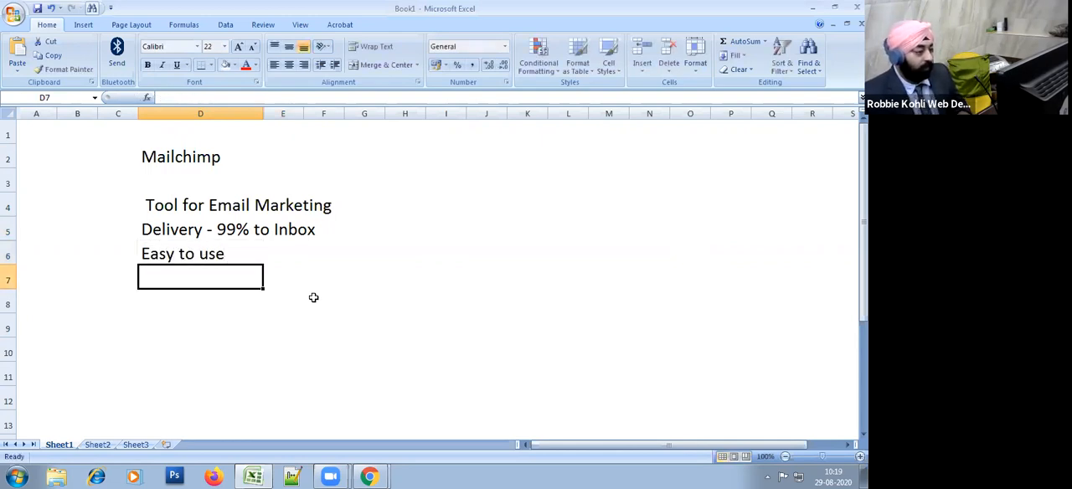
{"action": "type", "text": "All your "}
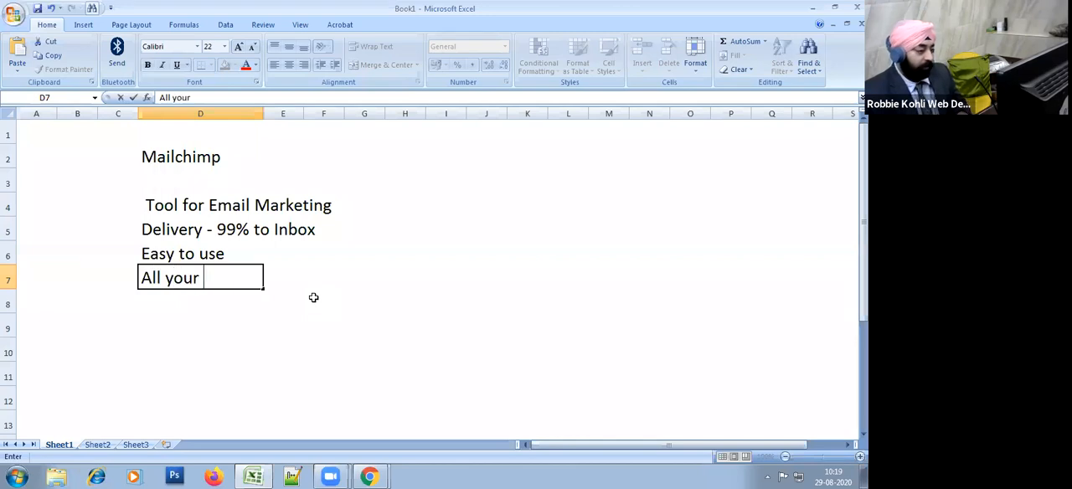
{"action": "type", "text": "data in"}
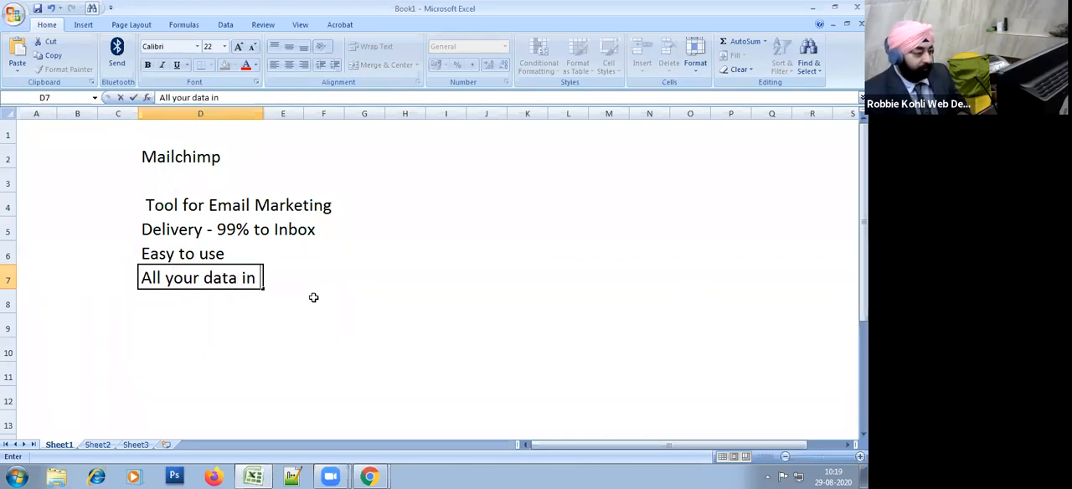
{"action": "type", "text": " one place"}
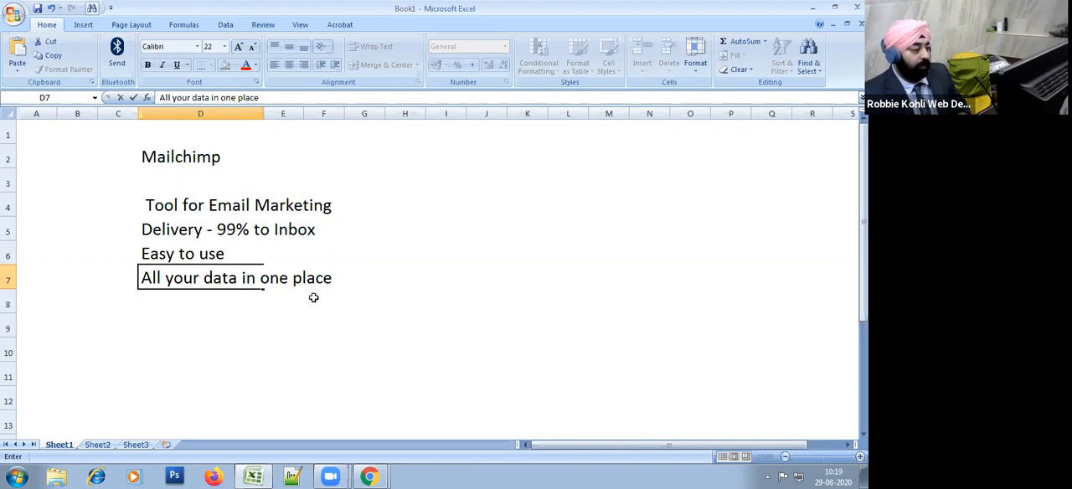
{"action": "key", "text": "Return"}
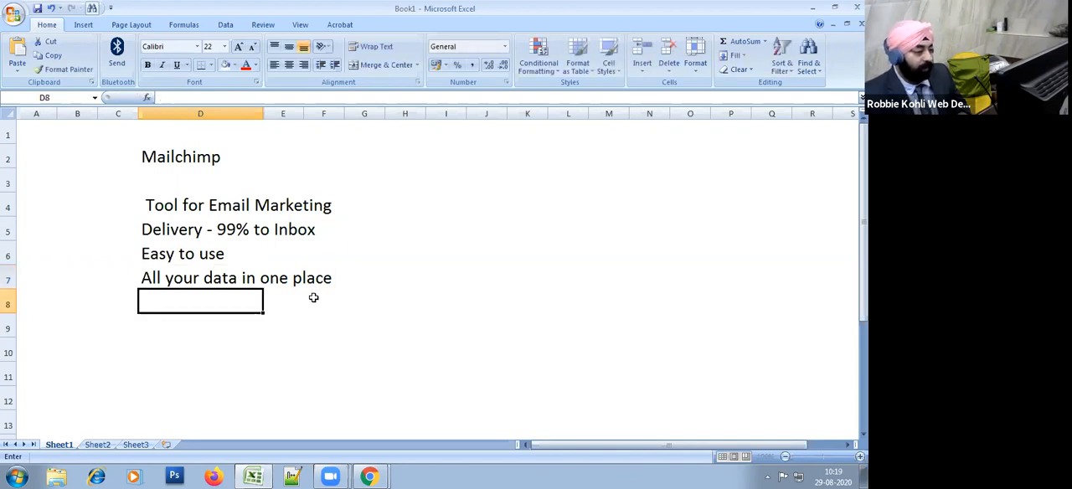
Step: Enter "CRM" in cell D8 and "Landing page" in cell D9
{"action": "type", "text": "CRM"}
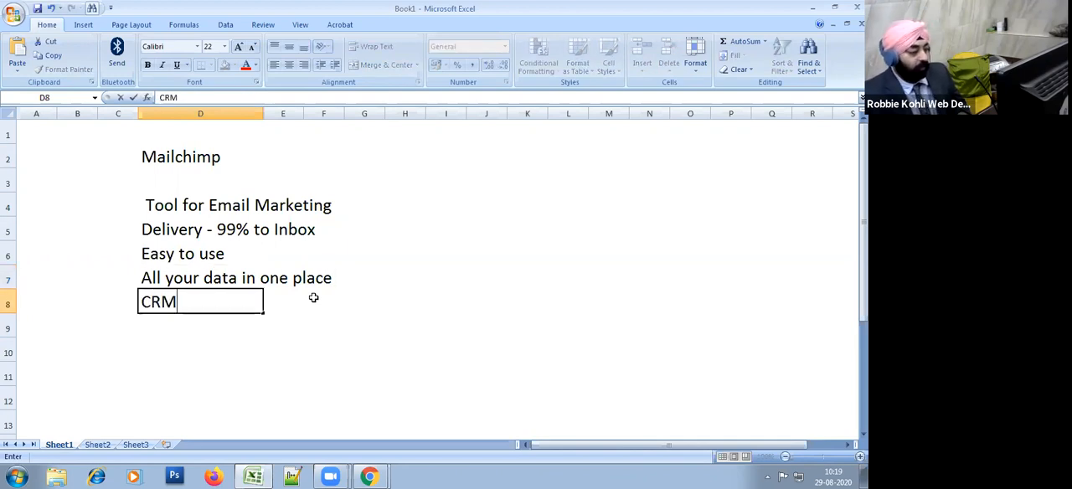
{"action": "key", "text": "Return"}
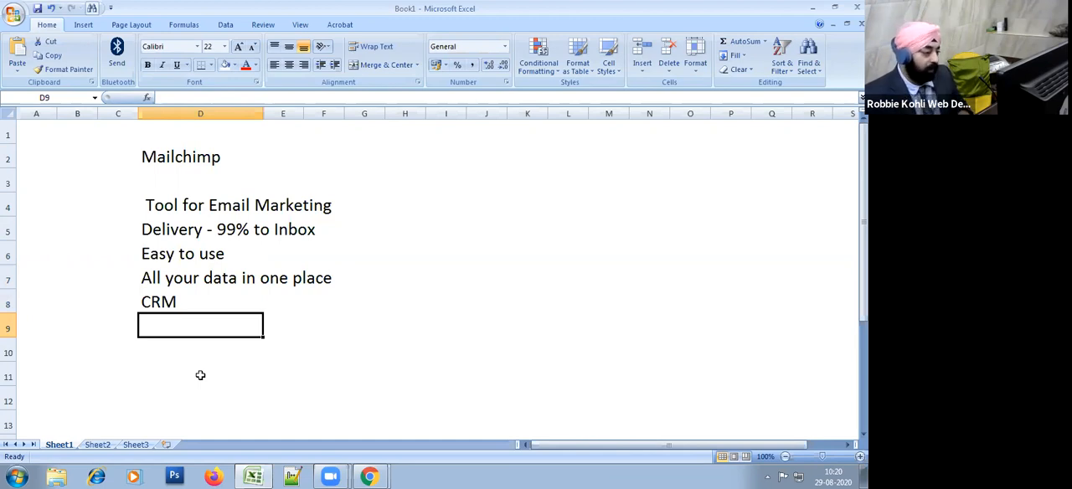
{"action": "type", "text": "Landing page"}
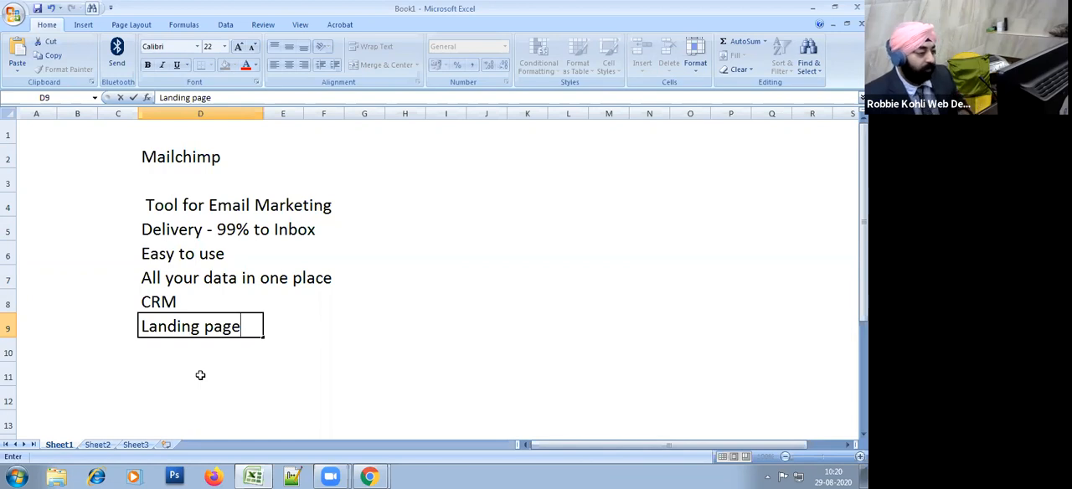
{"action": "key", "text": "Return"}
Step: Enter "Social media" in cell D10
{"action": "type", "text": "Social media"}
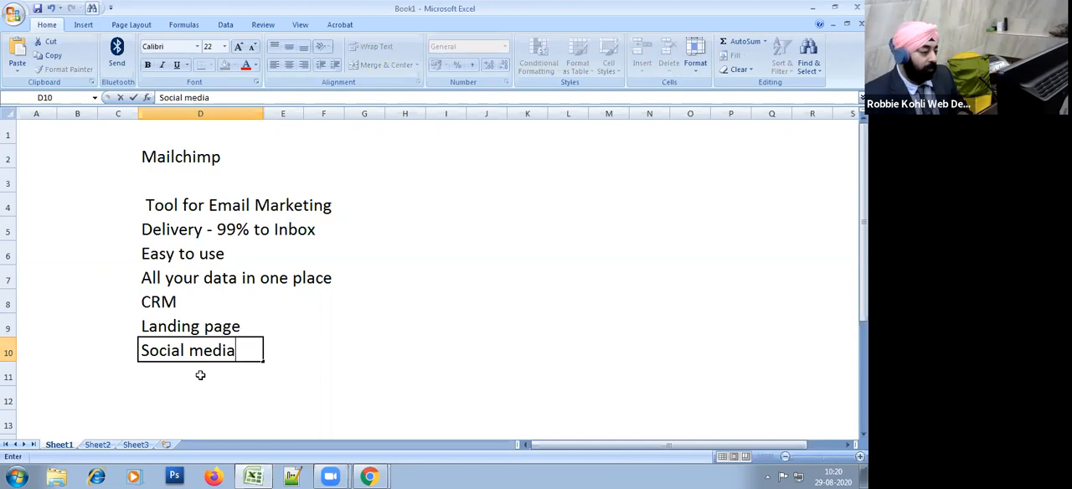
{"action": "key", "text": "Return"}
{"action": "key", "text": "Up"}
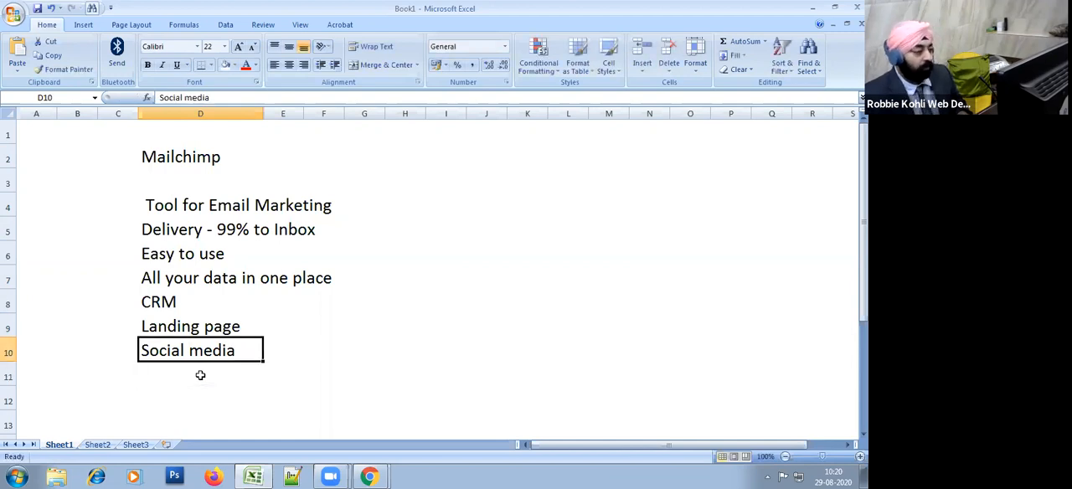
{"action": "key", "text": "Down"}
{"action": "key", "text": "Up"}
{"action": "key", "text": "Down"}
{"action": "key", "text": "Up"}
{"action": "key", "text": "Down"}
{"action": "key", "text": "Up"}
{"action": "key", "text": "Down"}
{"action": "key", "text": "Up"}
{"action": "key", "text": "Down"}
Step: Enter "Facebook, Link, Twitter" in cell D11
{"action": "type", "text": "Facebook"}
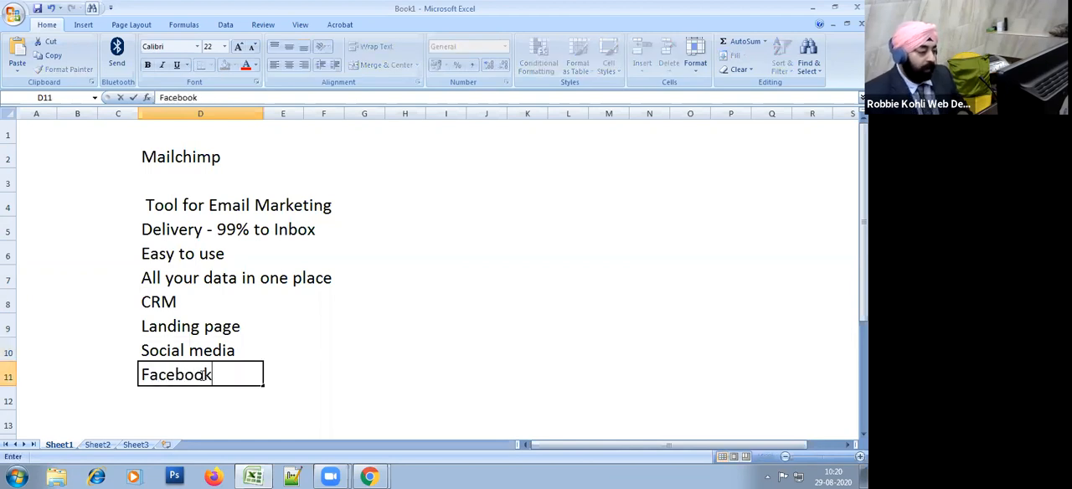
{"action": "type", "text": ", Link, Twiite"}
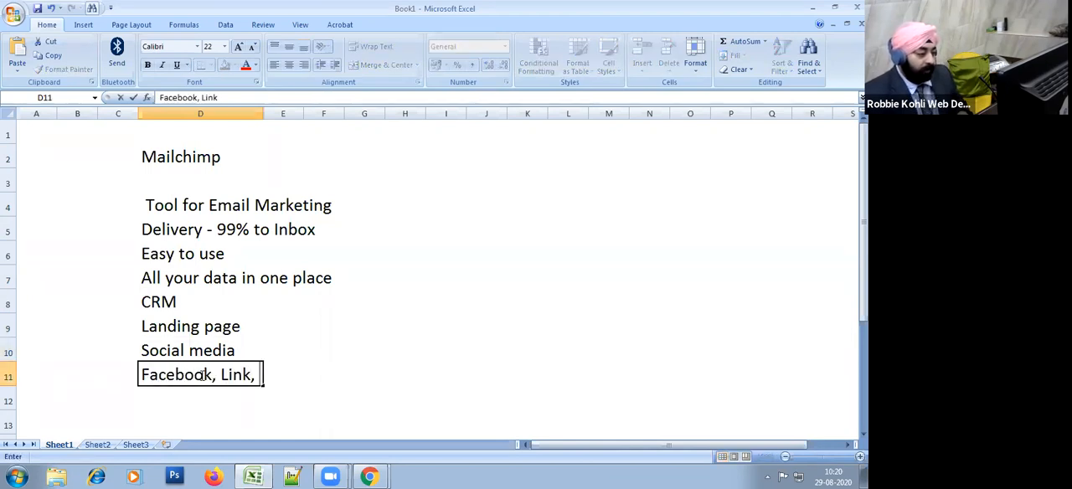
{"action": "key", "text": "BackSpace"}
{"action": "key", "text": "BackSpace"}
{"action": "key", "text": "BackSpace"}
{"action": "type", "text": "tter"}
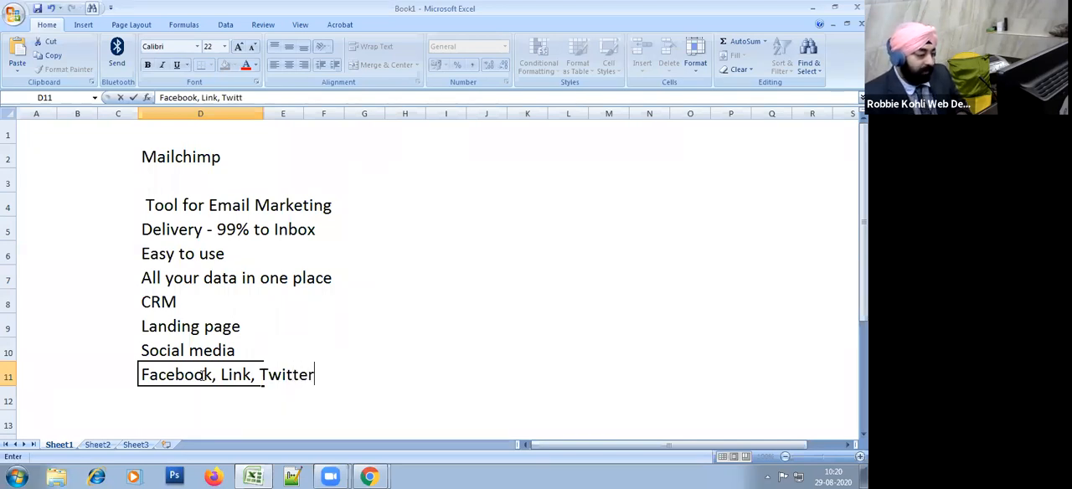
{"action": "key", "text": "Return"}
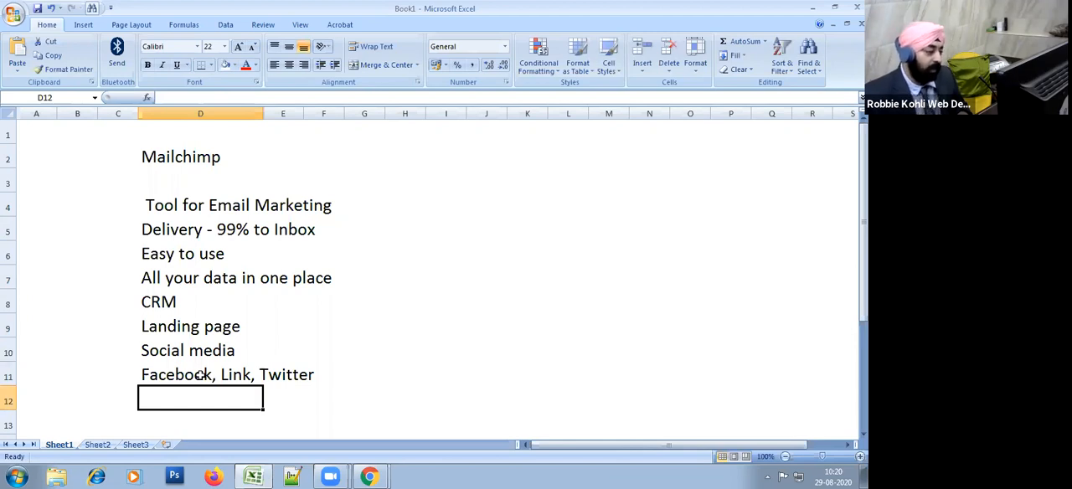
{"action": "left_click", "coordinate": [201, 376]}
{"action": "left_click", "coordinate": [399, 346]}
{"action": "left_click", "coordinate": [213, 373]}
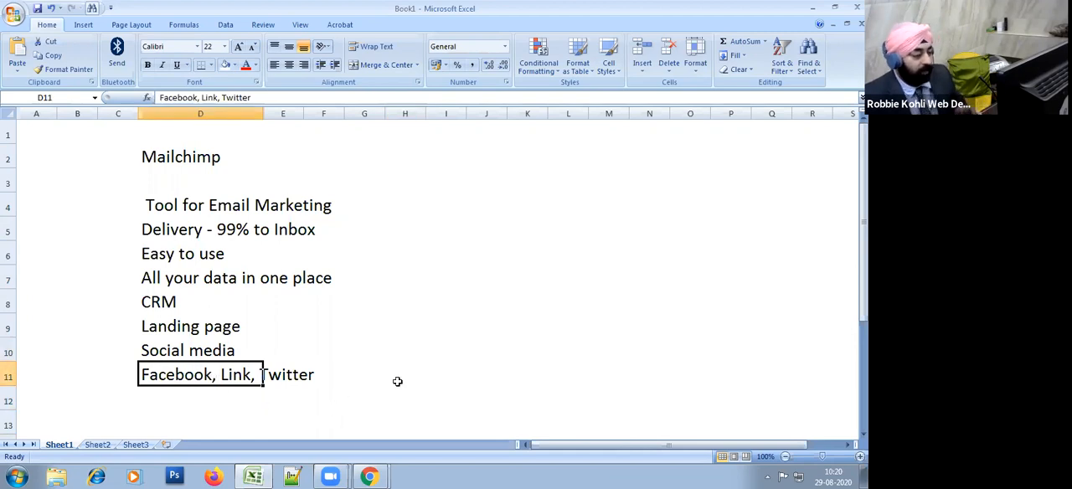
{"action": "left_click", "coordinate": [349, 381]}
{"action": "left_click", "coordinate": [248, 401]}
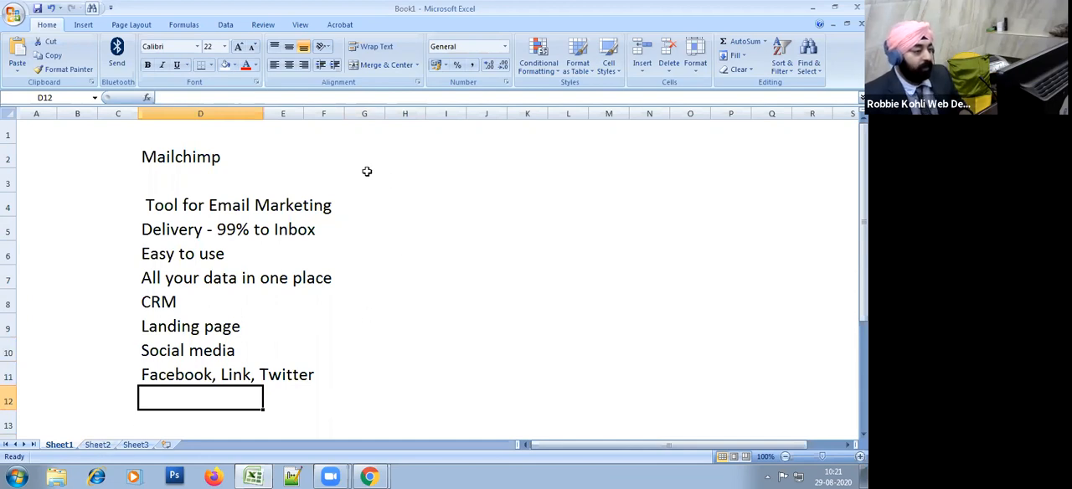
Step: Start a numbered topic list by entering "1 - Account Setup" in cell J3
{"action": "left_click", "coordinate": [442, 158]}
{"action": "left_click", "coordinate": [488, 177]}
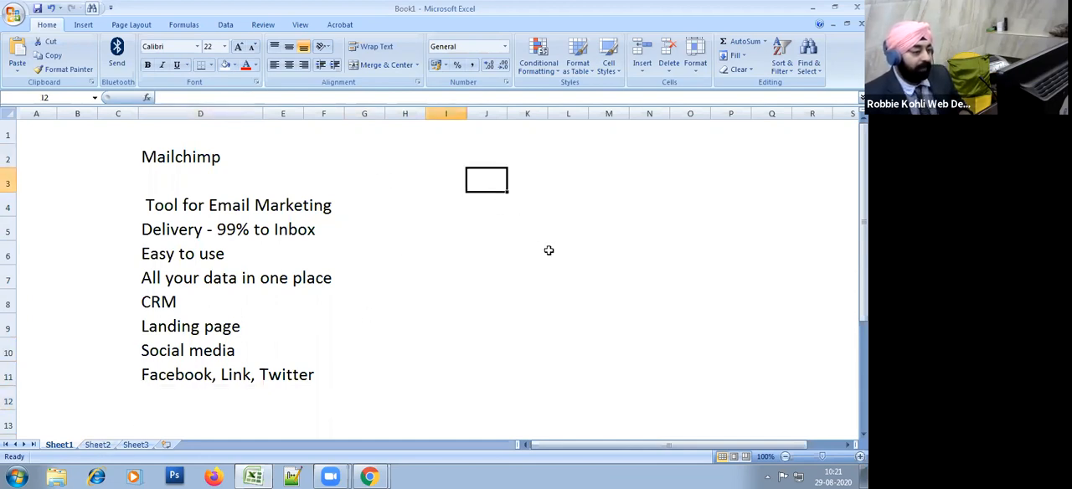
{"action": "type", "text": "1 -"}
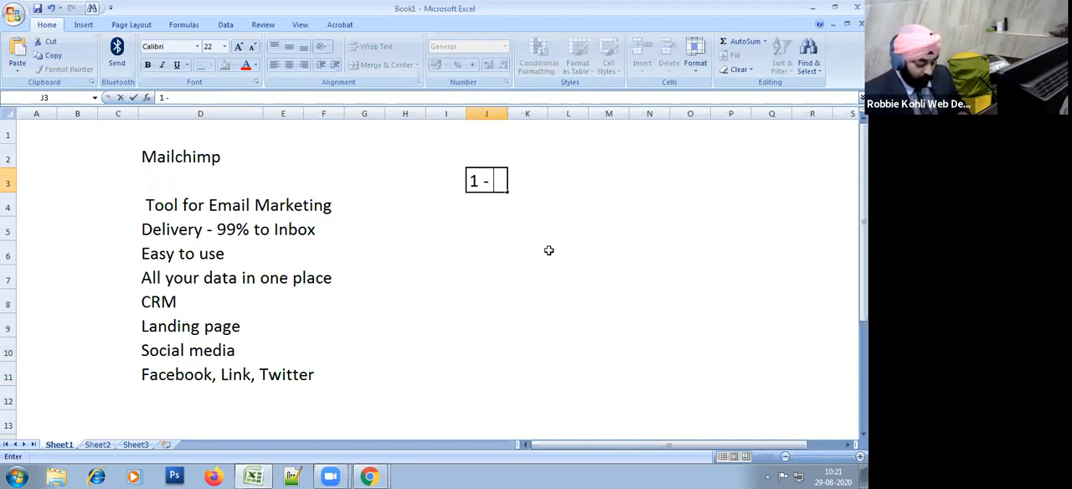
{"action": "type", "text": " Account S"}
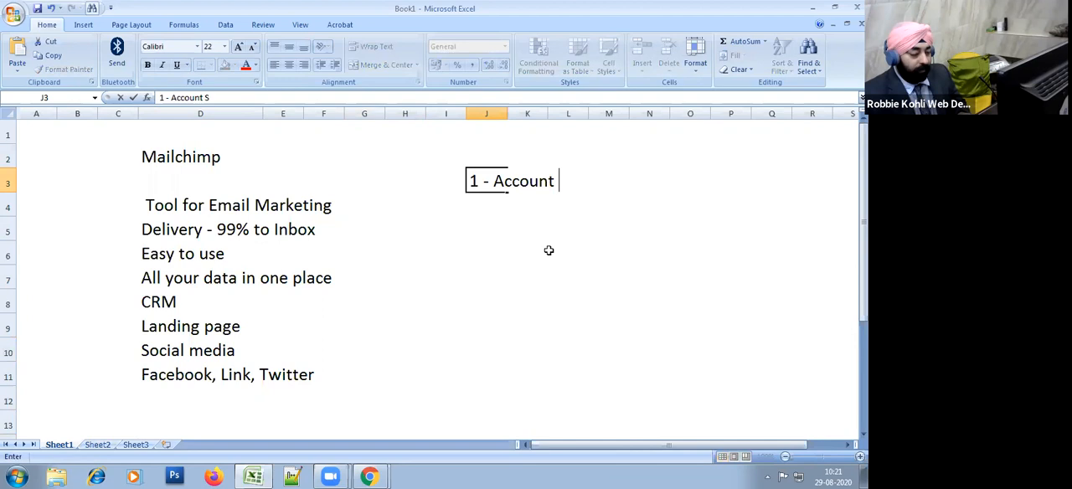
{"action": "type", "text": "etuop"}
{"action": "key", "text": "BackSpace"}
{"action": "key", "text": "BackSpace"}
{"action": "type", "text": "p"}
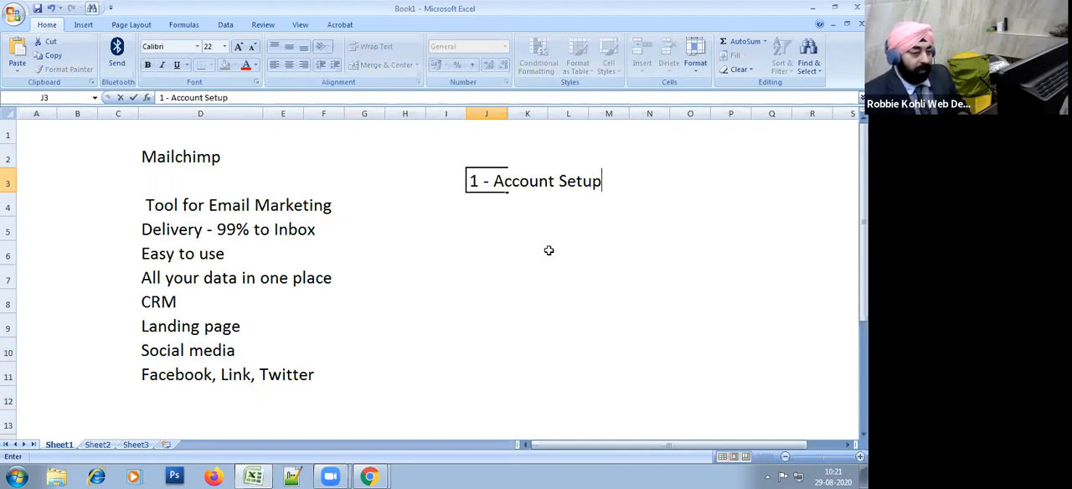
{"action": "key", "text": "Return"}
Step: Enter "2 - List Management" in cell J4 and "3 - Segmentation" in cell J5
{"action": "type", "text": "2 "}
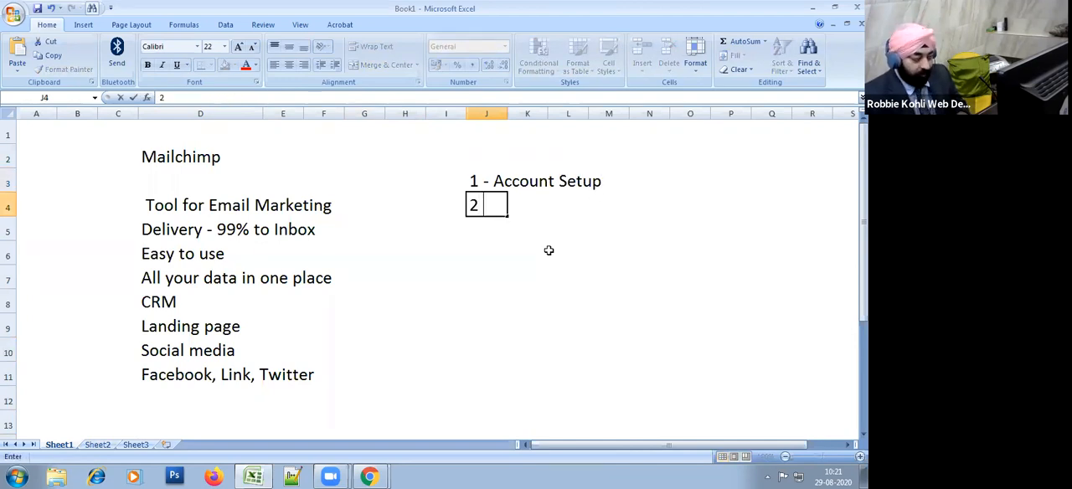
{"action": "type", "text": "- List "}
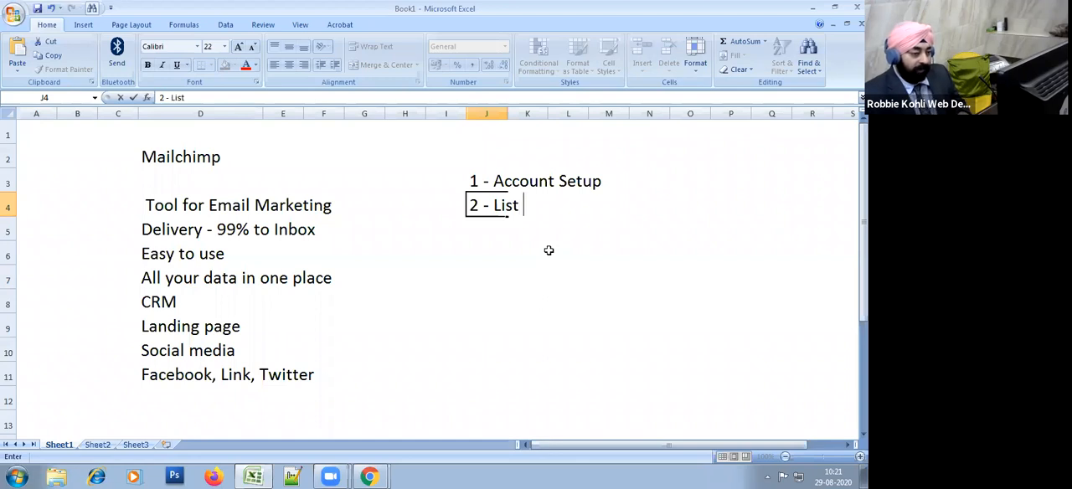
{"action": "type", "text": "Management"}
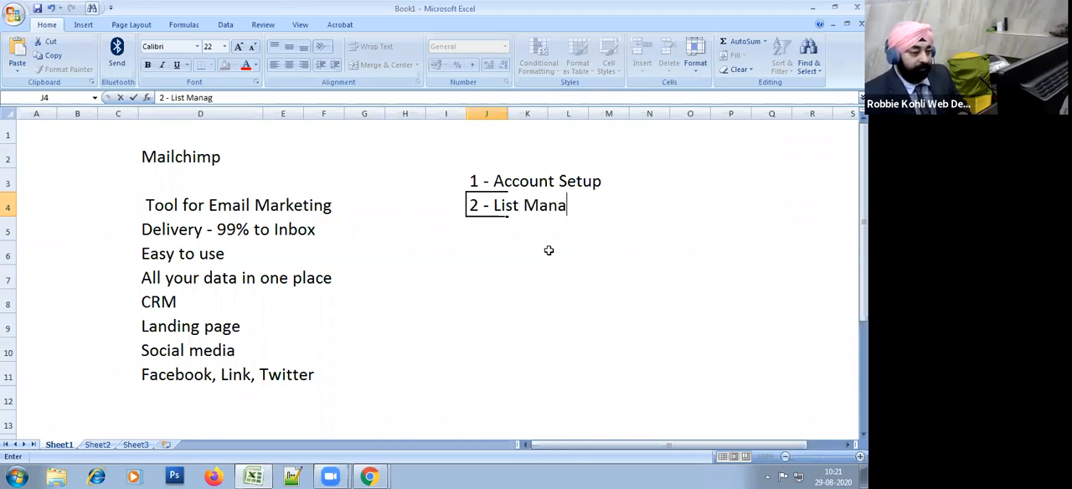
{"action": "key", "text": "Return"}
{"action": "type", "text": "3 "}
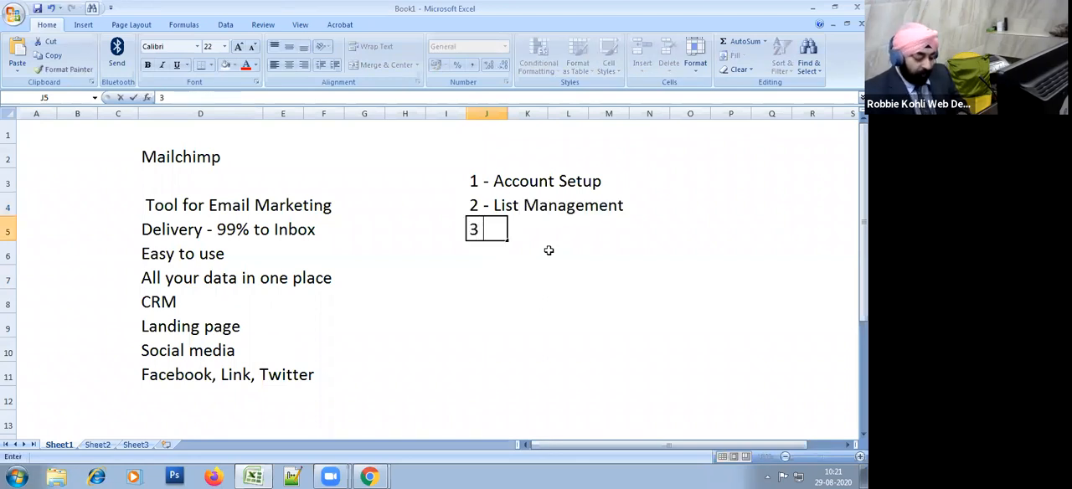
{"action": "type", "text": "- Segment"}
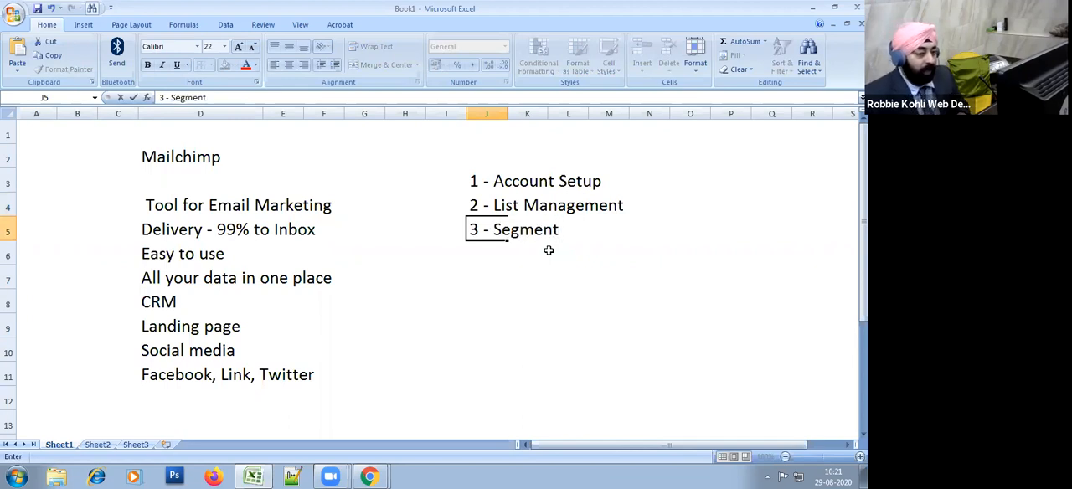
{"action": "type", "text": "ation"}
{"action": "key", "text": "Return"}
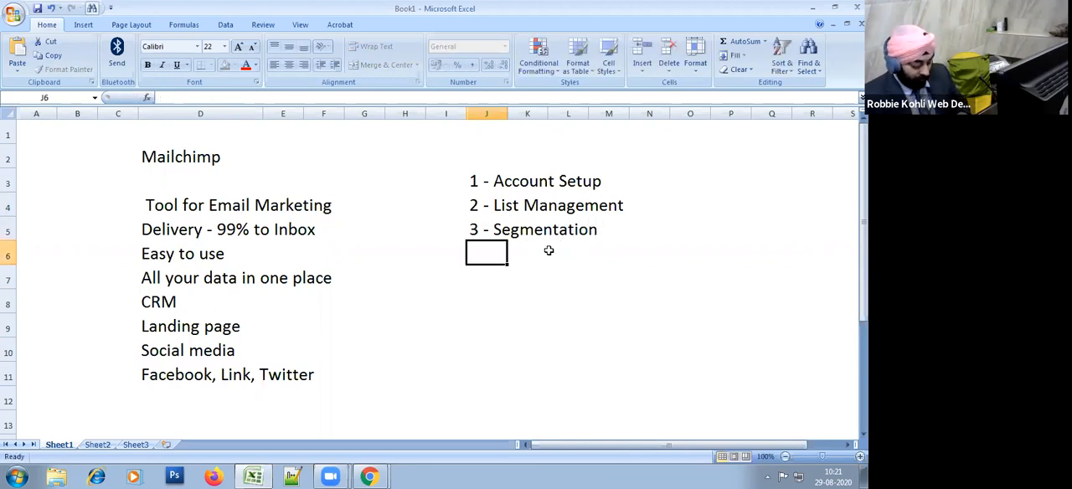
Step: Enter "4 - Email Design" in cell J6 and "5 - Campaign Setup" in cell J7
{"action": "type", "text": "4 - Email Design"}
{"action": "key", "text": "Return"}
{"action": "type", "text": "5 - Campaign Setup"}
{"action": "key", "text": "Return"}
Step: Enter "6 - Automation" in cell J8 as the next item of the topic list
{"action": "type", "text": "6 - Automation"}
{"action": "key", "text": "Return"}
{"action": "key", "text": "Up"}
{"action": "key", "text": "Up"}
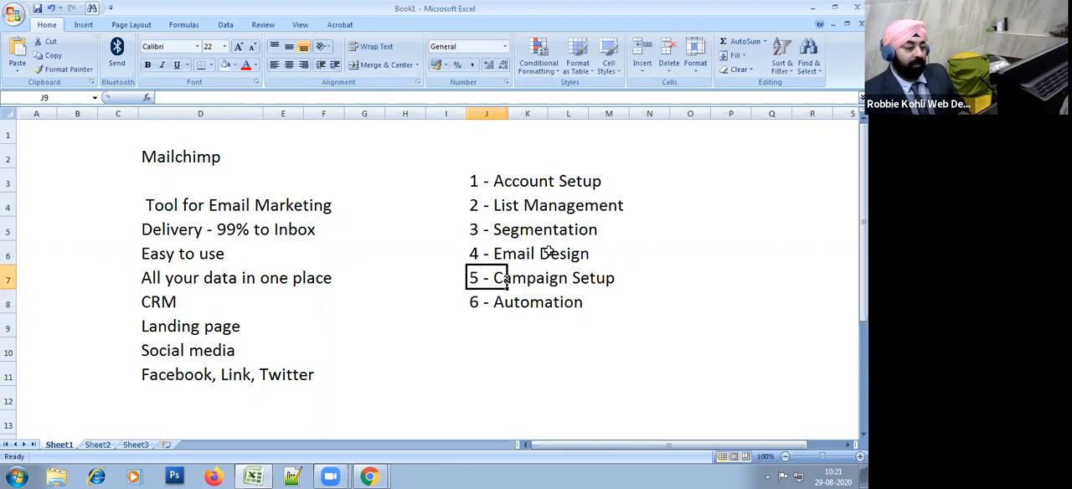
{"action": "key", "text": "Down"}
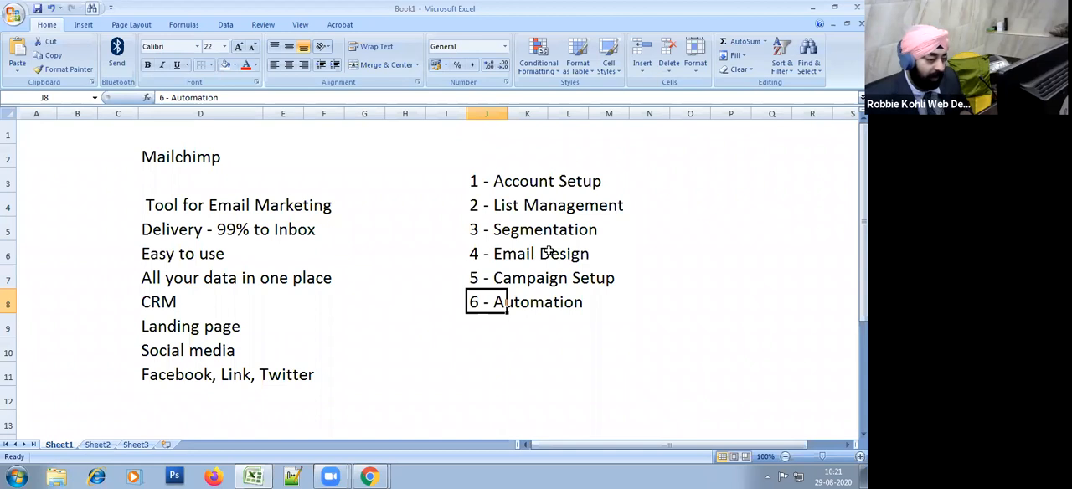
{"action": "key", "text": "Up"}
{"action": "key", "text": "Up"}
{"action": "key", "text": "Up"}
{"action": "key", "text": "Up"}
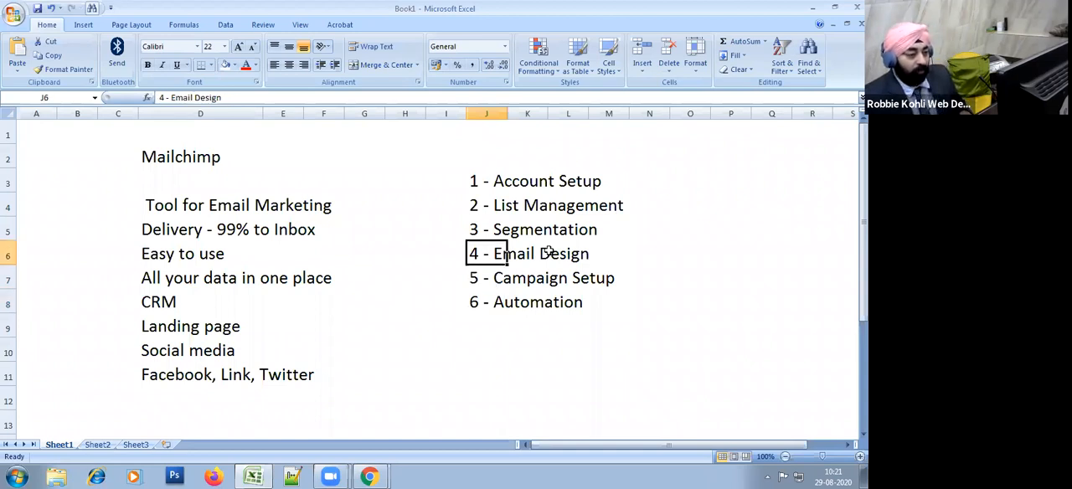
{"action": "key", "text": "Down"}
{"action": "key", "text": "Up"}
{"action": "key", "text": "Down"}
{"action": "key", "text": "Down"}
{"action": "key", "text": "Up"}
{"action": "key", "text": "Up"}
{"action": "key", "text": "Down"}
{"action": "key", "text": "Down"}
{"action": "key", "text": "Up"}
{"action": "key", "text": "Right"}
{"action": "key", "text": "Right"}
{"action": "key", "text": "Right"}
{"action": "key", "text": "Right"}
{"action": "key", "text": "Left"}
{"action": "key", "text": "Left"}
{"action": "key", "text": "Left"}
{"action": "key", "text": "Left"}
Step: Append "(Merge Tags)" to the Segmentation item in cell J5
{"action": "key", "text": "F2"}
{"action": "type", "text": "(Marge"}
{"action": "key", "text": "BackSpace"}
{"action": "key", "text": "BackSpace"}
{"action": "key", "text": "BackSpace"}
{"action": "key", "text": "BackSpace"}
{"action": "key", "text": "BackSpace"}
{"action": "type", "text": "erg"}
{"action": "type", "text": "T"}
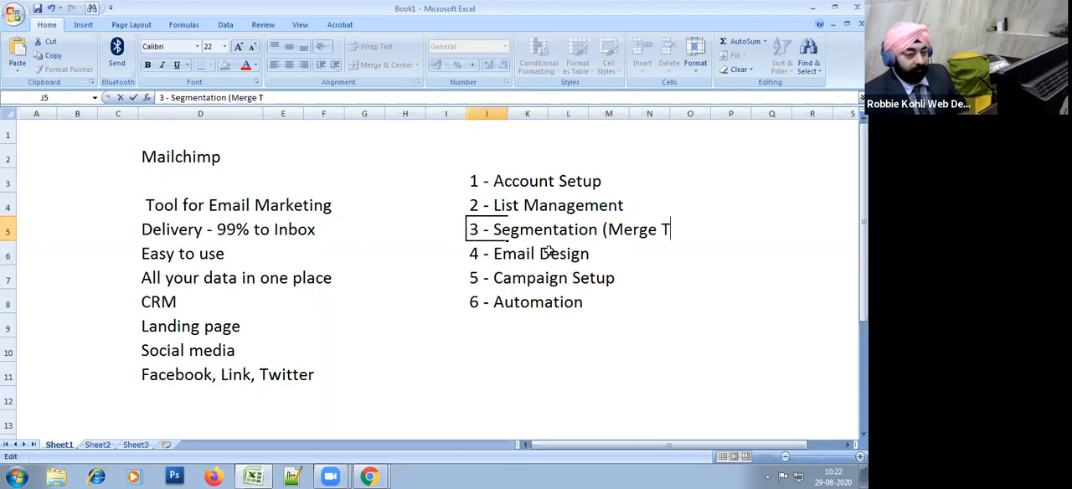
{"action": "type", "text": "ags)"}
{"action": "key", "text": "Return"}
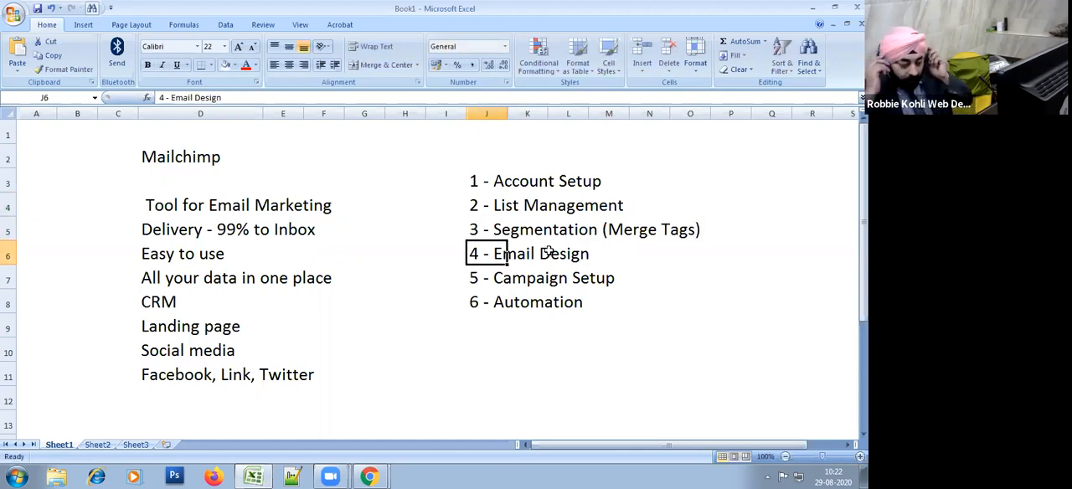
{"action": "left_click", "coordinate": [543, 285]}
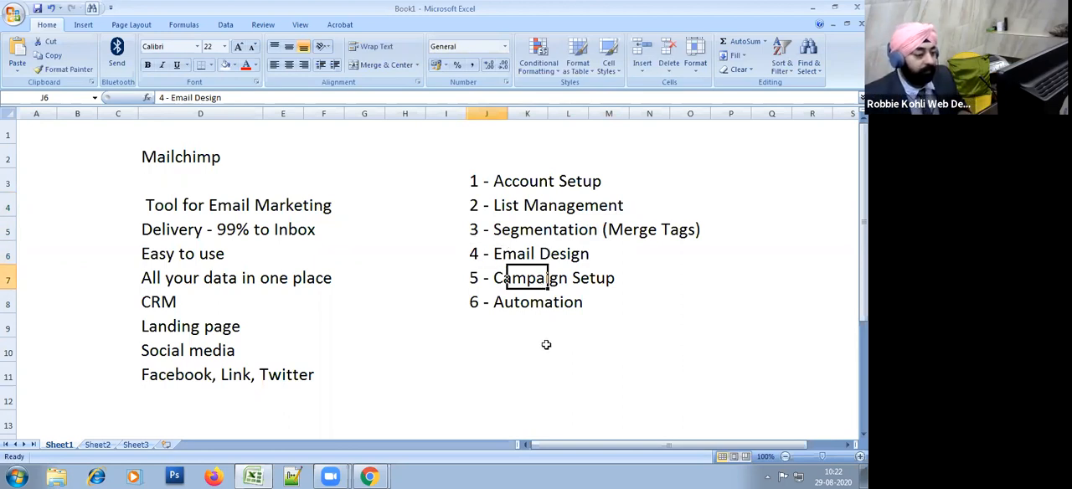
{"action": "left_click", "coordinate": [545, 343]}
{"action": "left_click", "coordinate": [397, 333]}
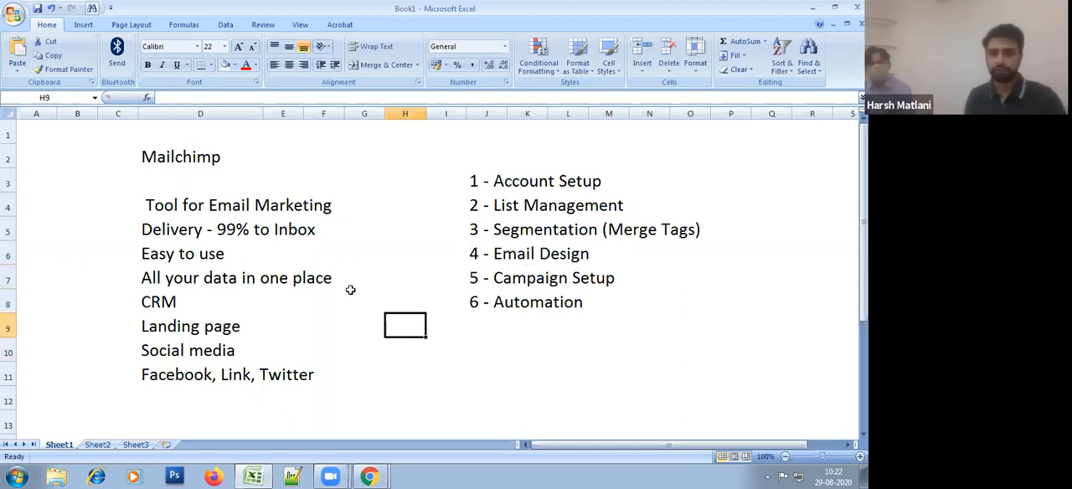
Step: Switch to the Chrome window with the Mailchimp audience dashboard and log out of the account
{"action": "left_click", "coordinate": [368, 476]}
{"action": "left_click", "coordinate": [375, 427]}
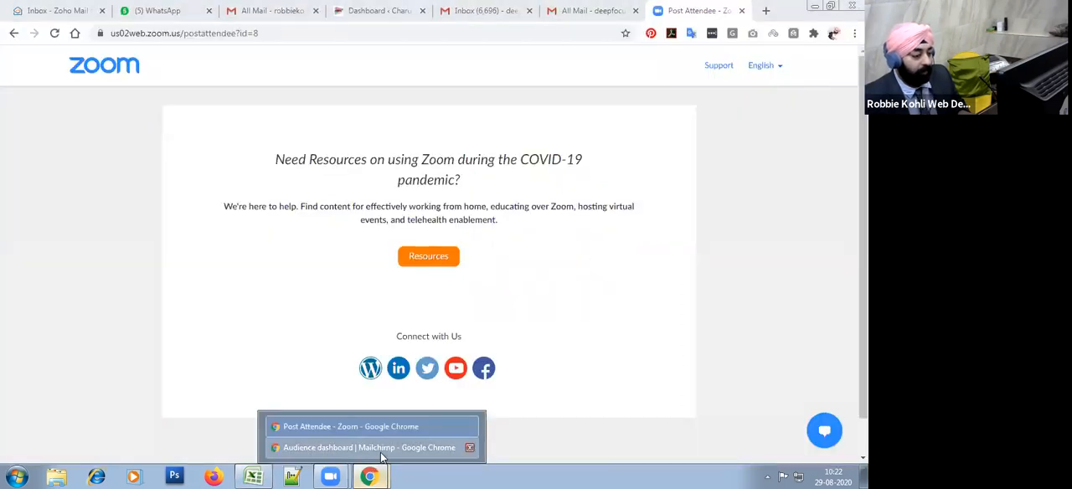
{"action": "left_click", "coordinate": [378, 447]}
{"action": "left_click", "coordinate": [764, 64]}
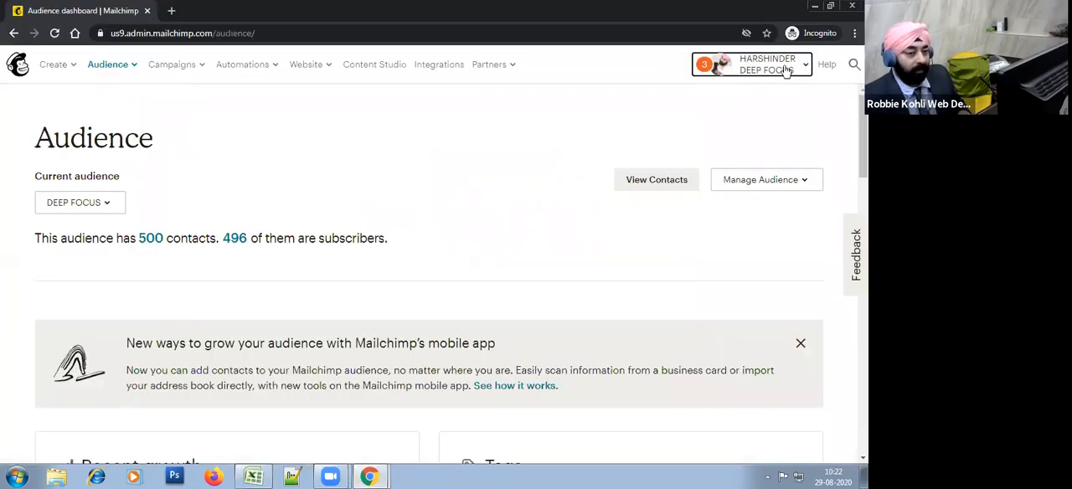
{"action": "left_click", "coordinate": [623, 306]}
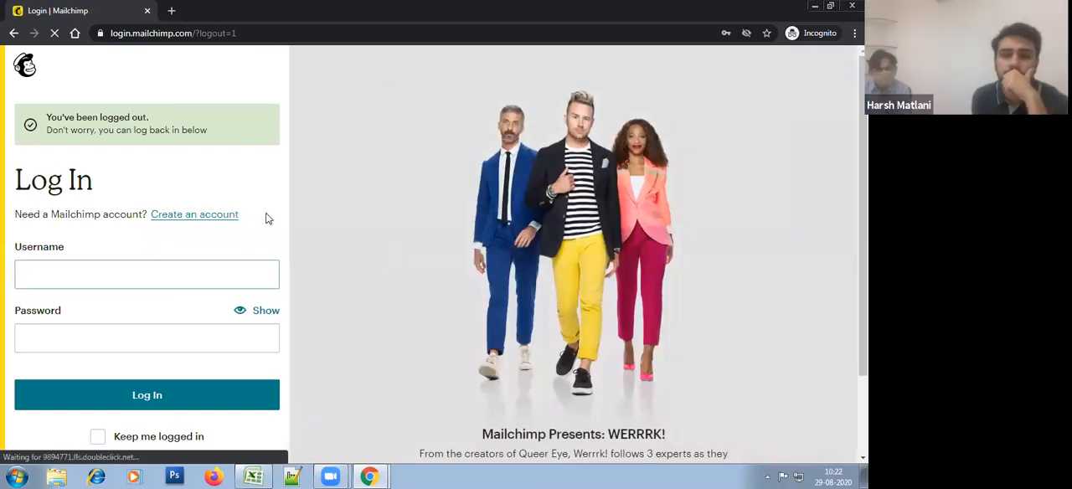
Step: Log back in to Mailchimp, filling in the username and password from the saved credentials
{"action": "left_click", "coordinate": [211, 272]}
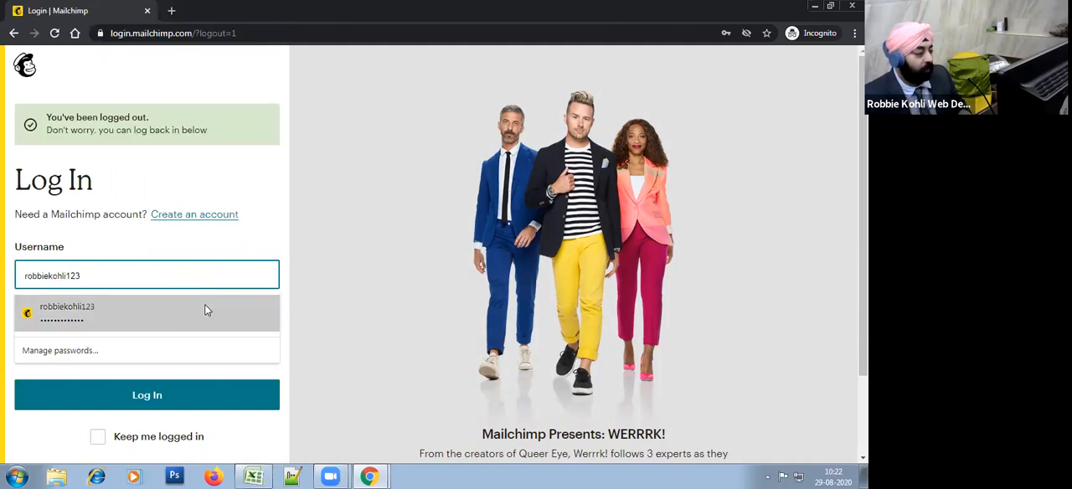
{"action": "left_click", "coordinate": [204, 308]}
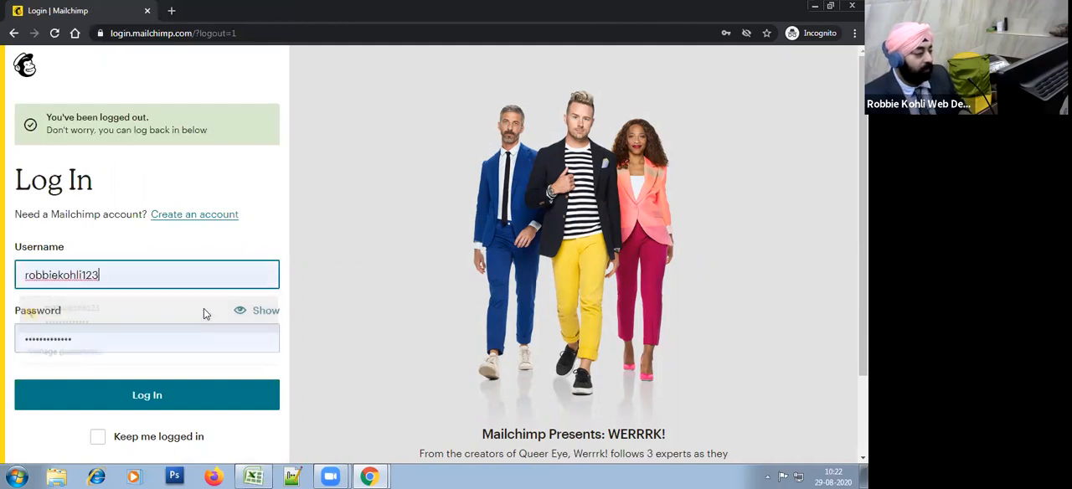
{"action": "left_click", "coordinate": [179, 402]}
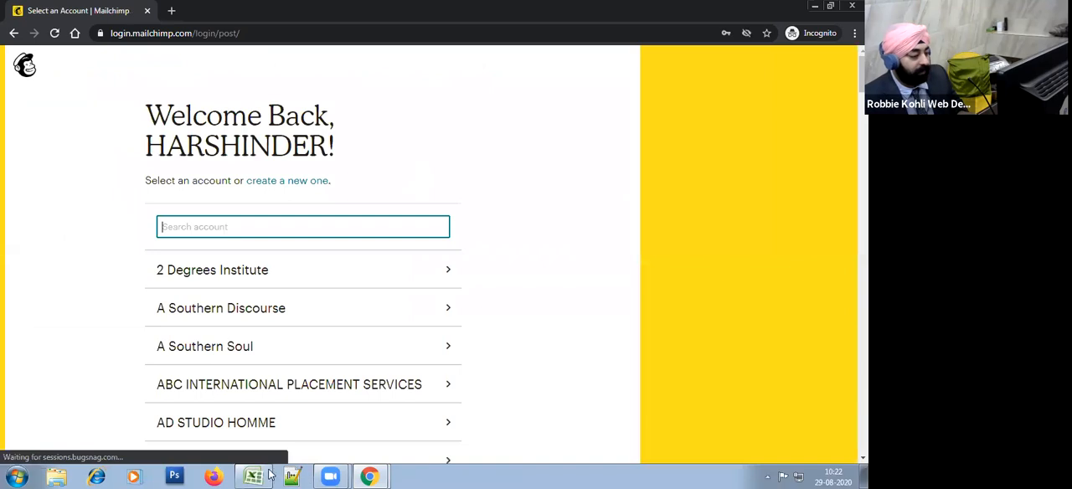
{"action": "left_click", "coordinate": [254, 477]}
{"action": "left_click", "coordinate": [484, 180]}
{"action": "key", "text": "alt+Tab"}
Step: Search the account list for "dee" and open the DEEP FOCUS account
{"action": "left_click", "coordinate": [239, 227]}
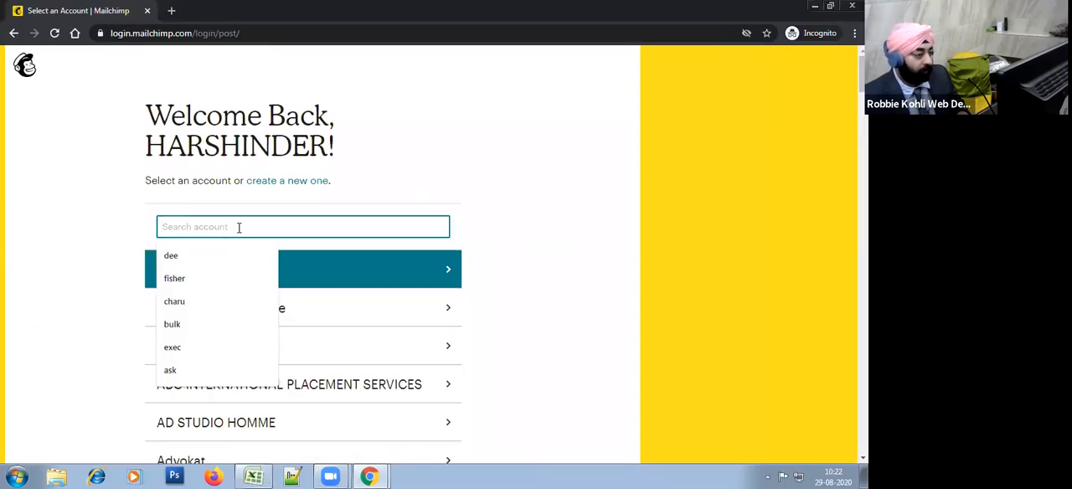
{"action": "type", "text": "dee"}
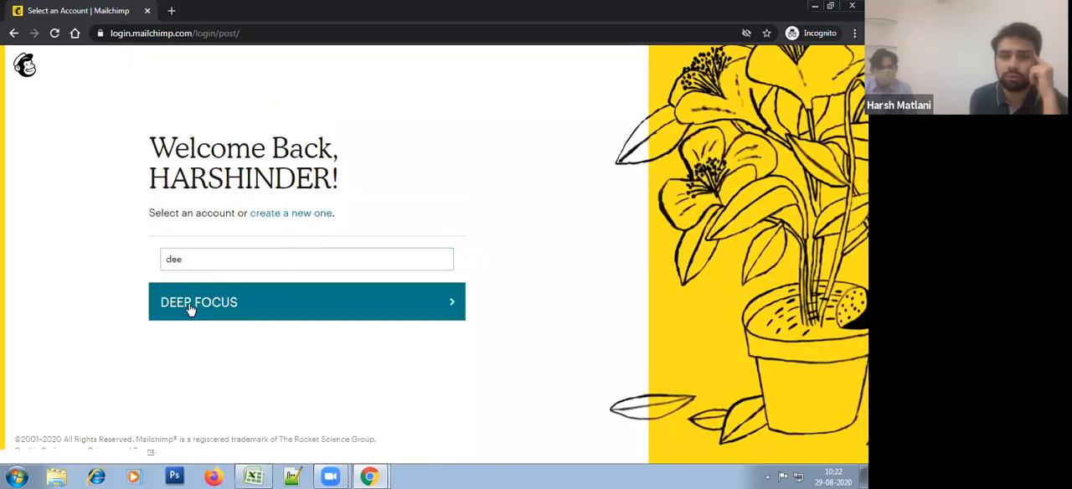
{"action": "left_click", "coordinate": [191, 308]}
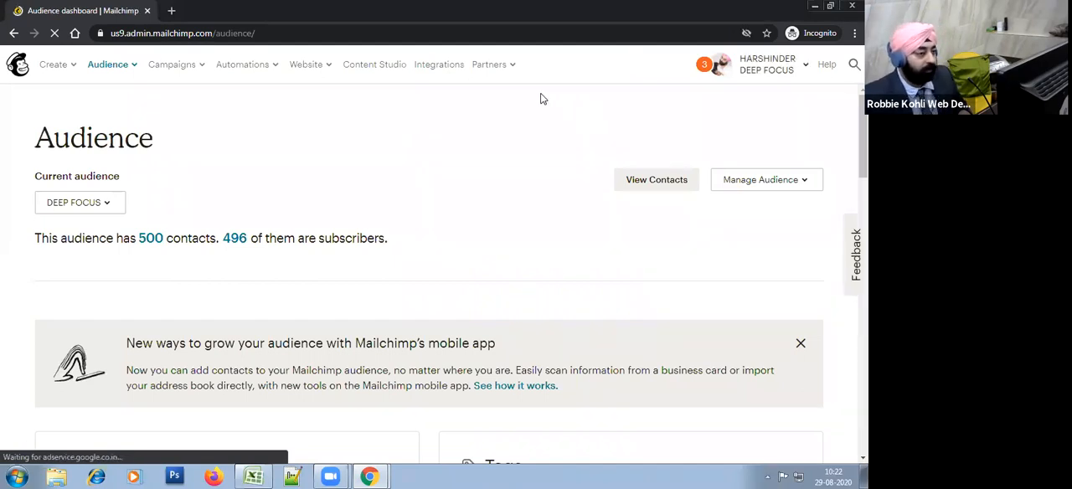
Step: From the partner overview, start a request for access to a client's account and activate its email address field
{"action": "left_click", "coordinate": [503, 73]}
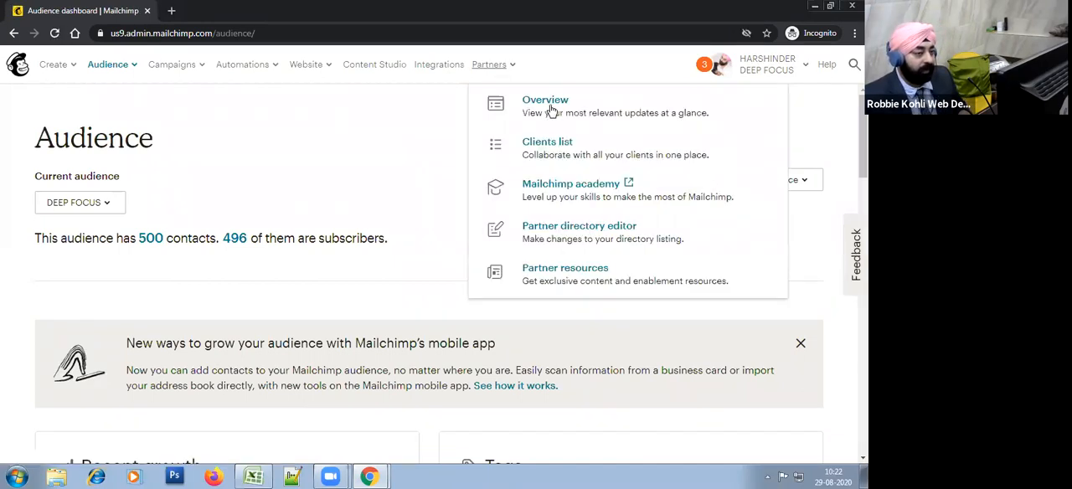
{"action": "left_click", "coordinate": [545, 100]}
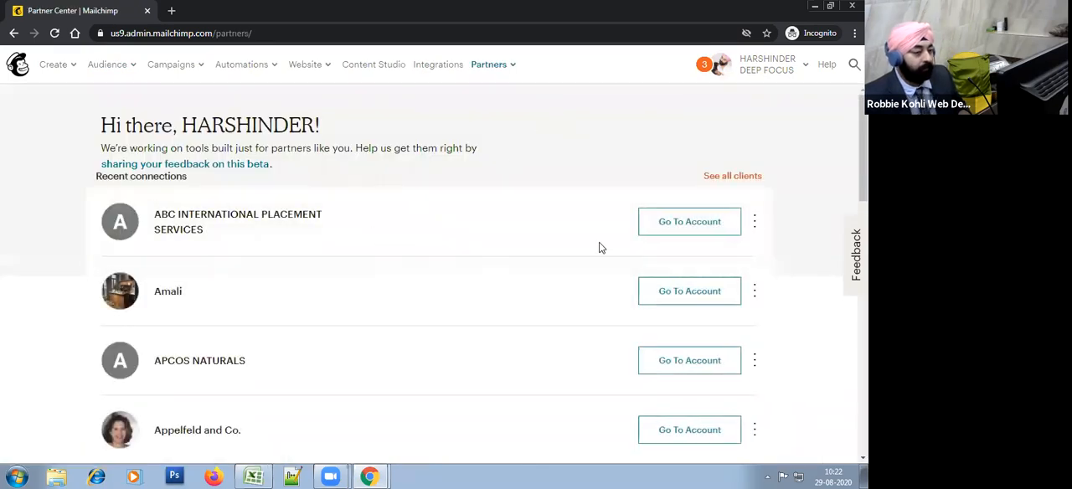
{"action": "left_click_drag", "start_coordinate": [864, 161], "coordinate": [864, 274]}
{"action": "left_click", "coordinate": [408, 168]}
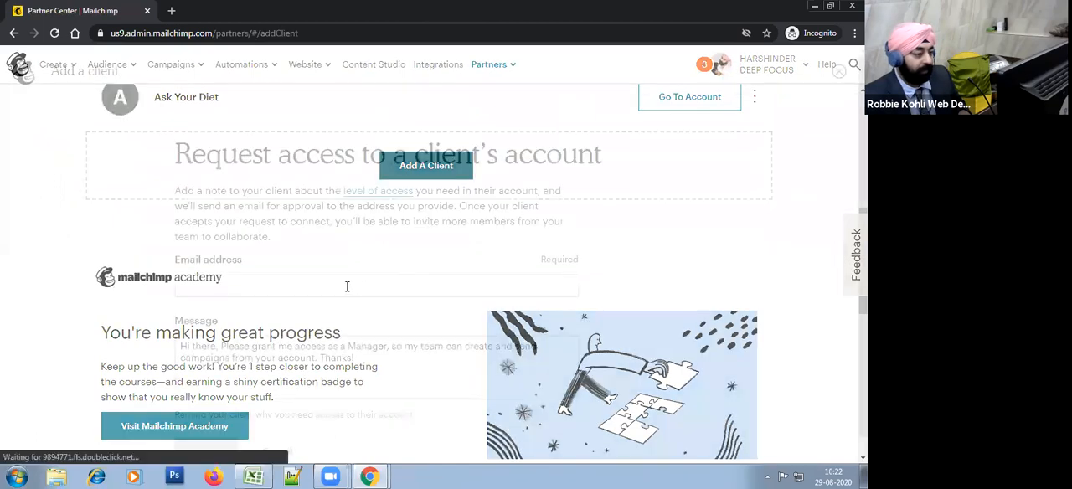
{"action": "left_click", "coordinate": [337, 287]}
{"action": "scroll", "coordinate": [608, 280], "scroll_direction": "down", "scroll_amount": 1}
{"action": "left_click", "coordinate": [685, 309]}
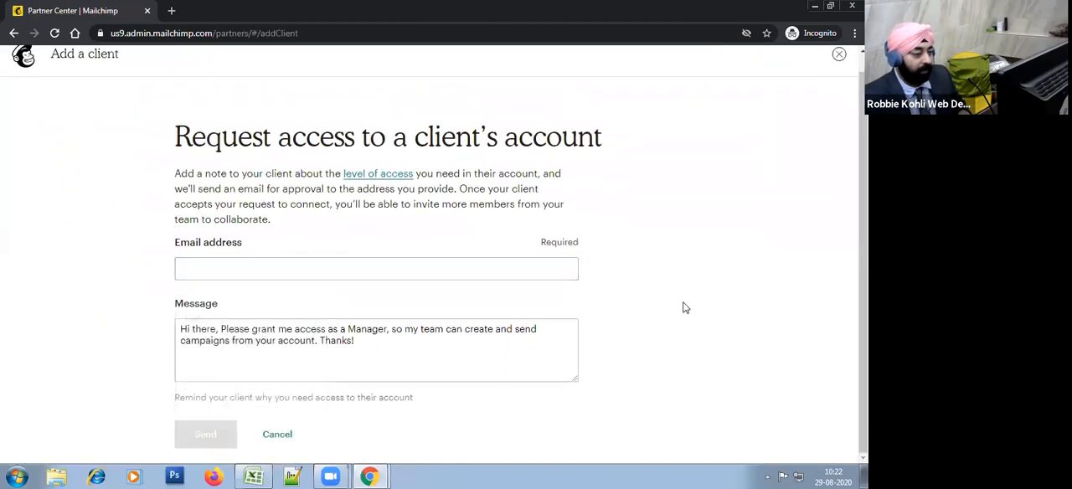
{"action": "left_click", "coordinate": [469, 264]}
{"action": "left_click", "coordinate": [634, 292]}
{"action": "left_click", "coordinate": [500, 267]}
Step: Switch to the other Chrome window and bring up the Zoho Mail inbox
{"action": "key", "text": "alt+Tab"}
{"action": "key", "text": "alt+Tab"}
{"action": "key", "text": "alt+Tab"}
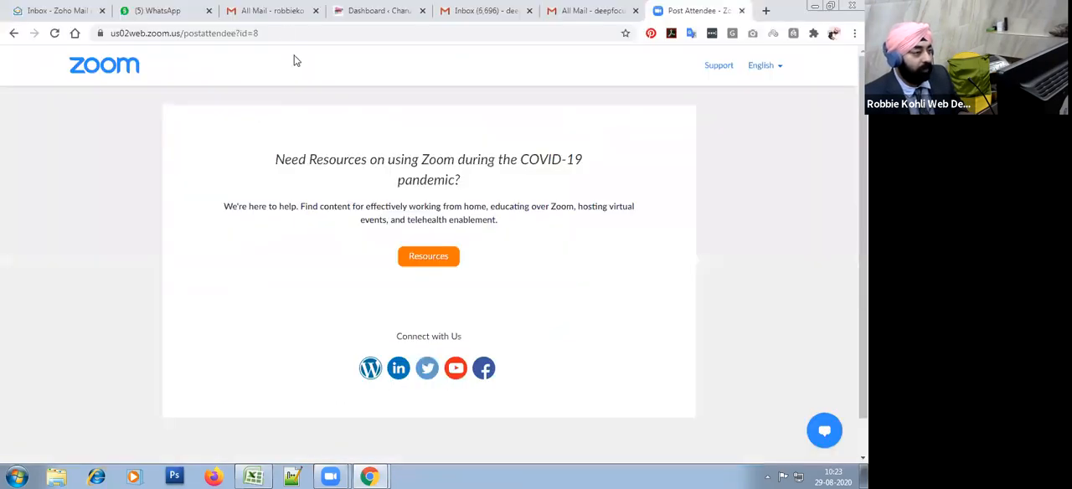
{"action": "left_click", "coordinate": [482, 10]}
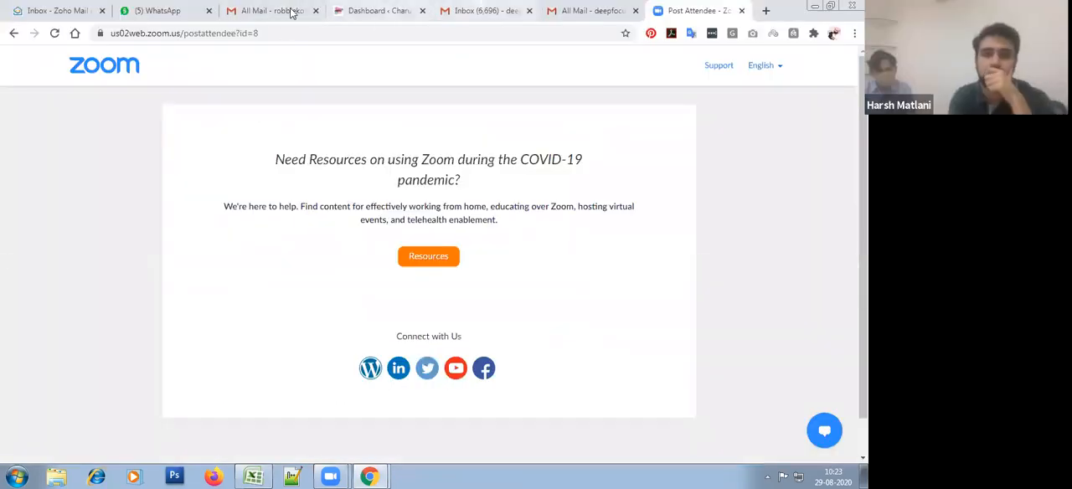
{"action": "left_click", "coordinate": [62, 8]}
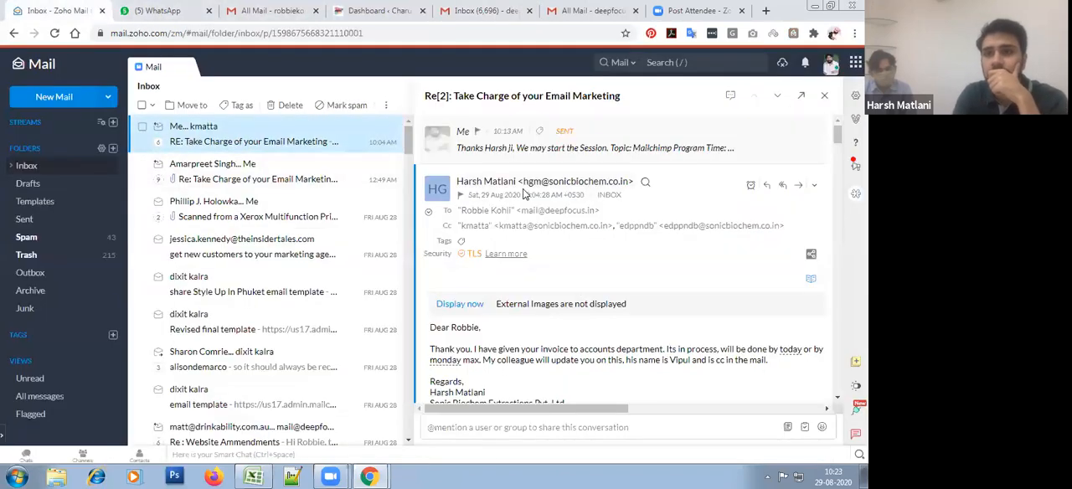
Step: Copy the client's email address from the message details and paste it into Mailchimp's client access request
{"action": "left_click", "coordinate": [572, 191]}
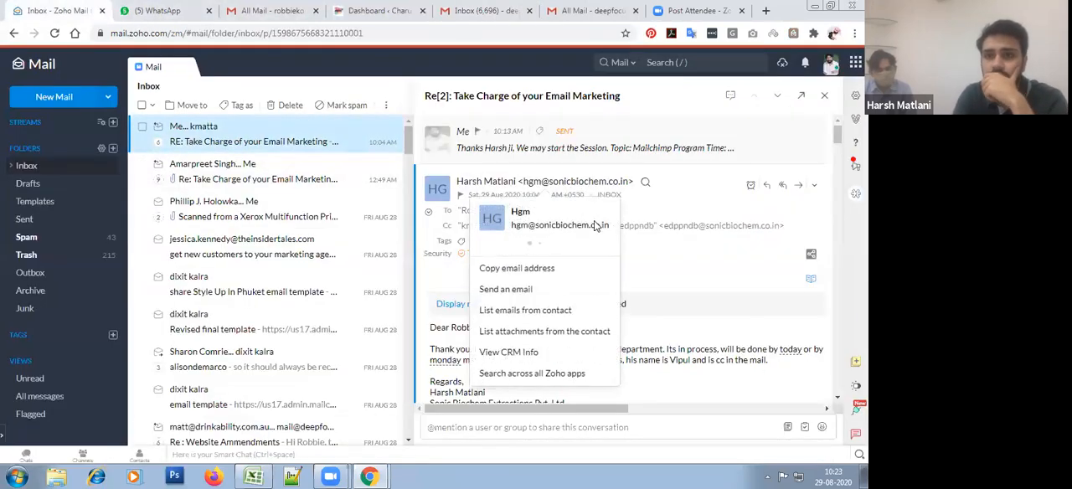
{"action": "left_click_drag", "start_coordinate": [613, 236], "coordinate": [515, 237]}
{"action": "key", "text": "ctrl+c"}
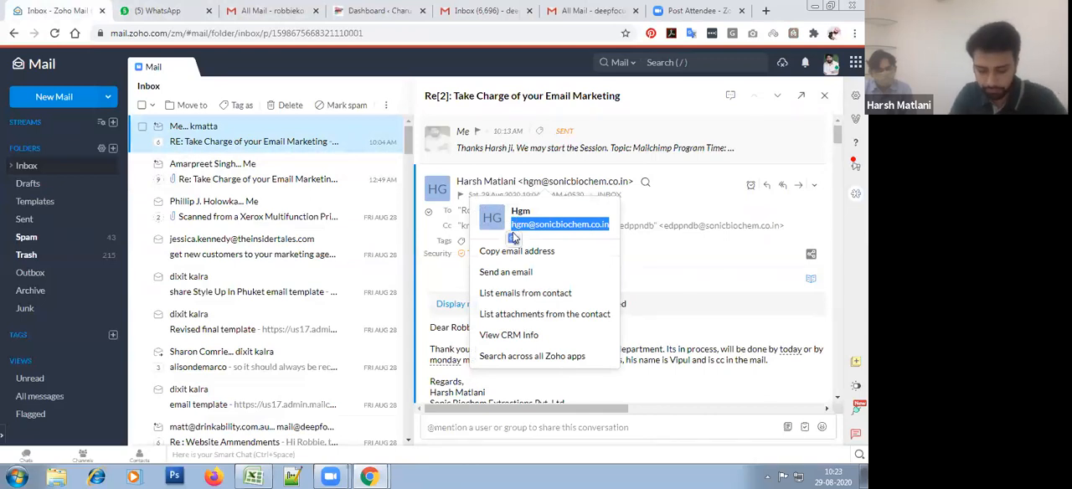
{"action": "key", "text": "alt+Tab"}
{"action": "left_click", "coordinate": [365, 274]}
{"action": "key", "text": "ctrl+v"}
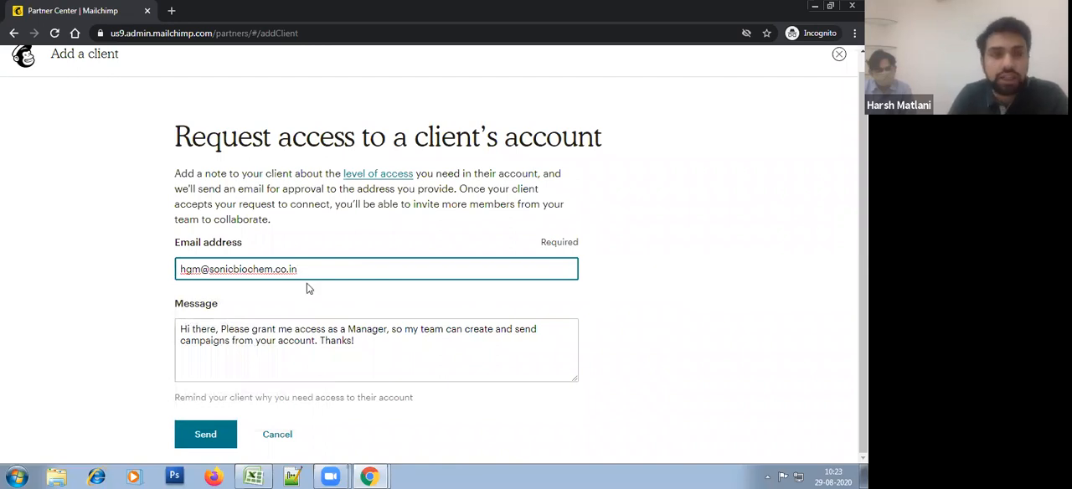
Step: Send the access request and go to the clients page to view the recent connections
{"action": "left_click", "coordinate": [215, 440]}
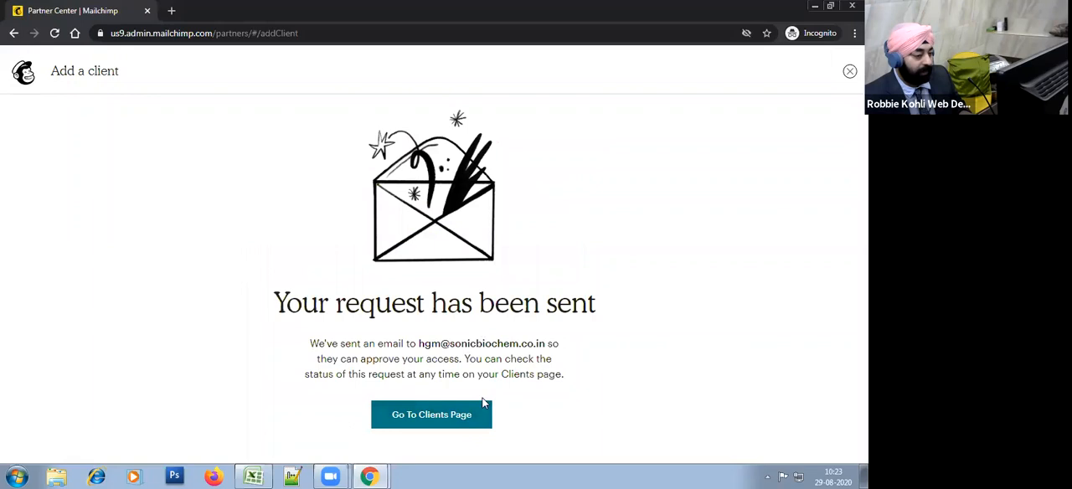
{"action": "left_click", "coordinate": [448, 421]}
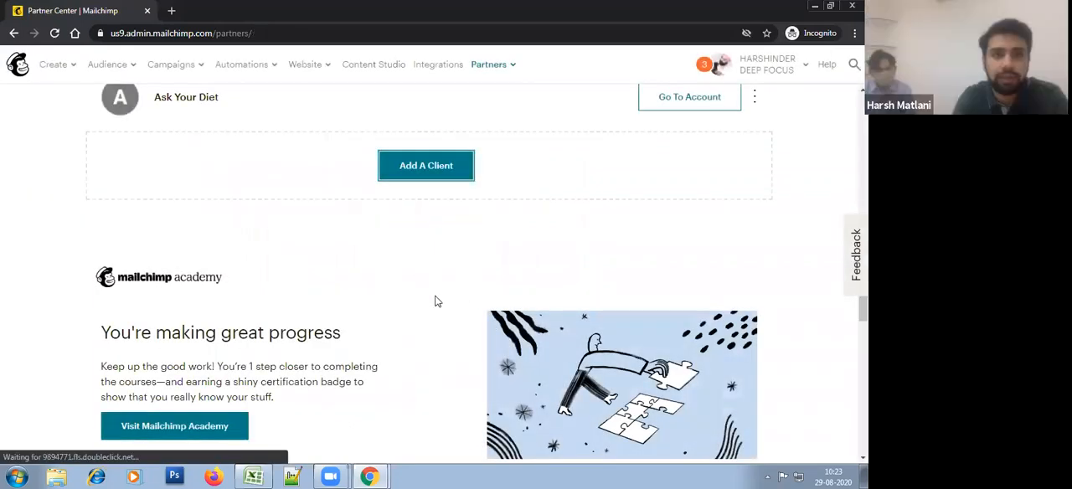
{"action": "scroll", "coordinate": [433, 299], "scroll_direction": "up", "scroll_amount": 3}
{"action": "scroll", "coordinate": [437, 302], "scroll_direction": "up", "scroll_amount": 3}
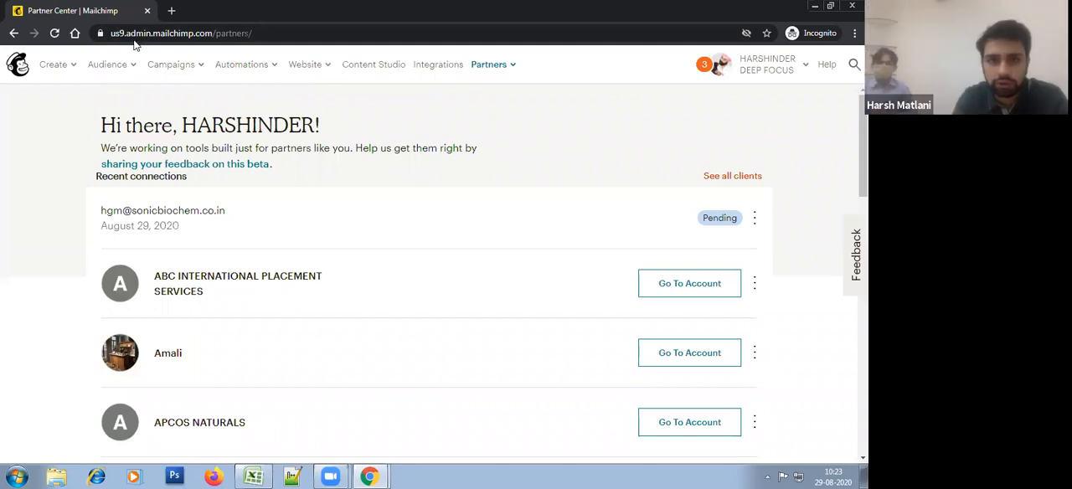
Step: Switch to the Gmail All Mail list and delete the Zoom and LG_Tech messages
{"action": "key", "text": "alt+Tab"}
{"action": "left_click", "coordinate": [273, 11]}
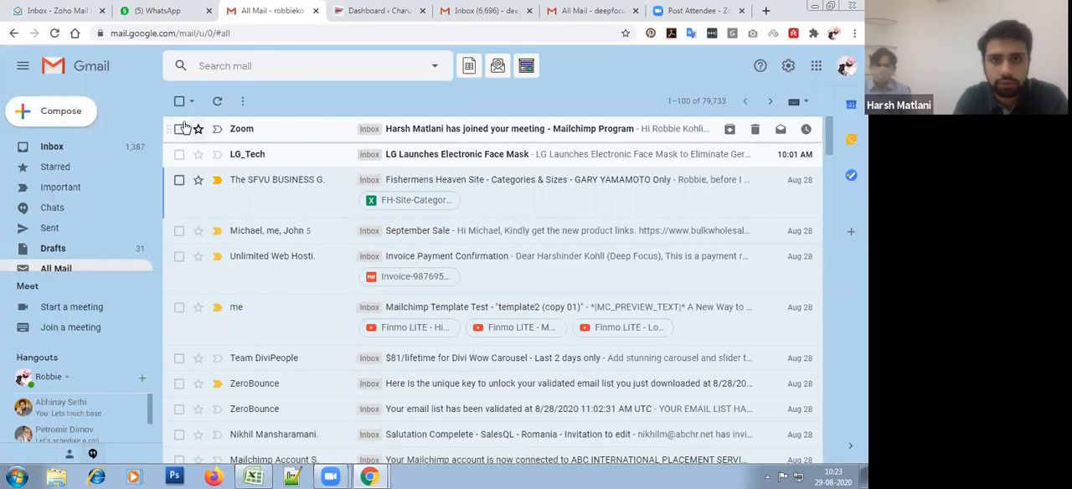
{"action": "left_click", "coordinate": [180, 130]}
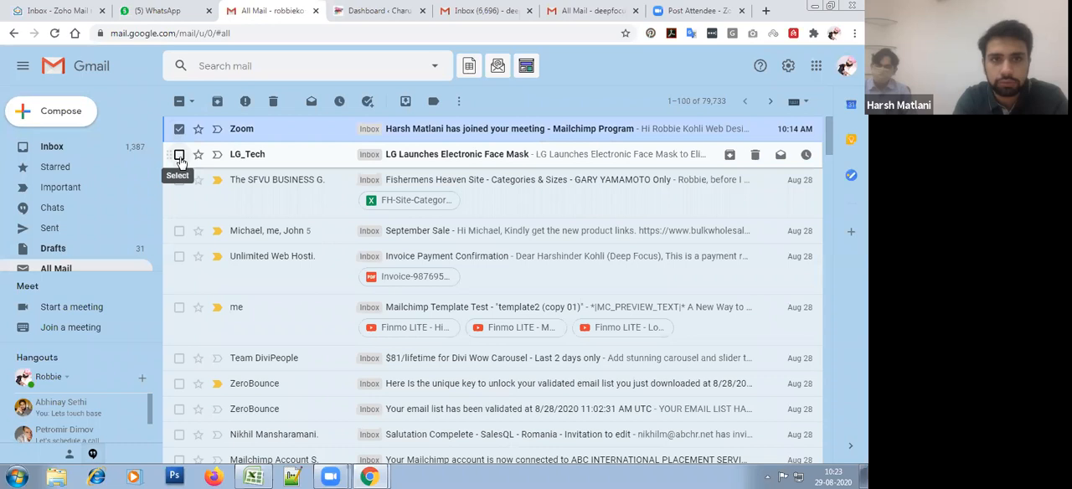
{"action": "left_click", "coordinate": [180, 154]}
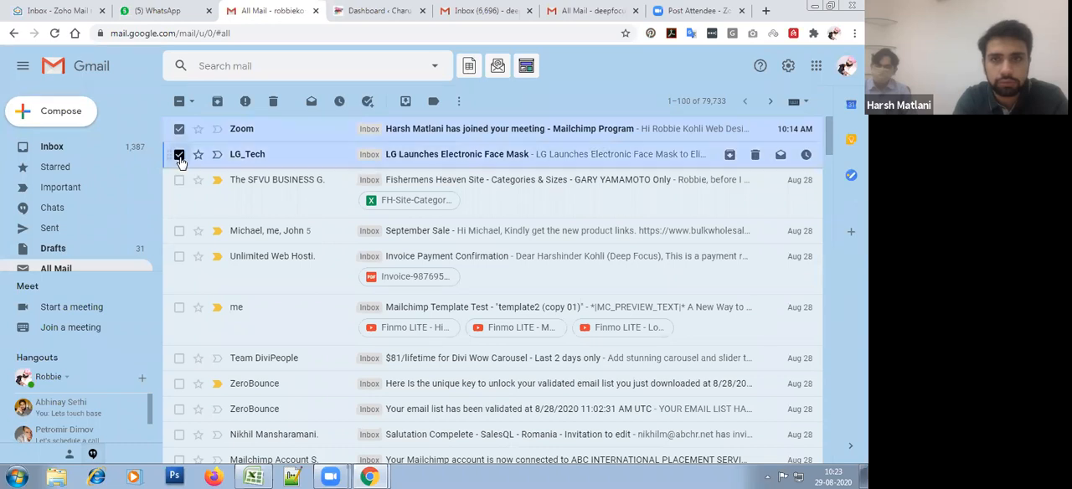
{"action": "left_click", "coordinate": [273, 102]}
Step: Switch back to Mailchimp and reload the partner overview to check the status of the request
{"action": "key", "text": "alt+Tab"}
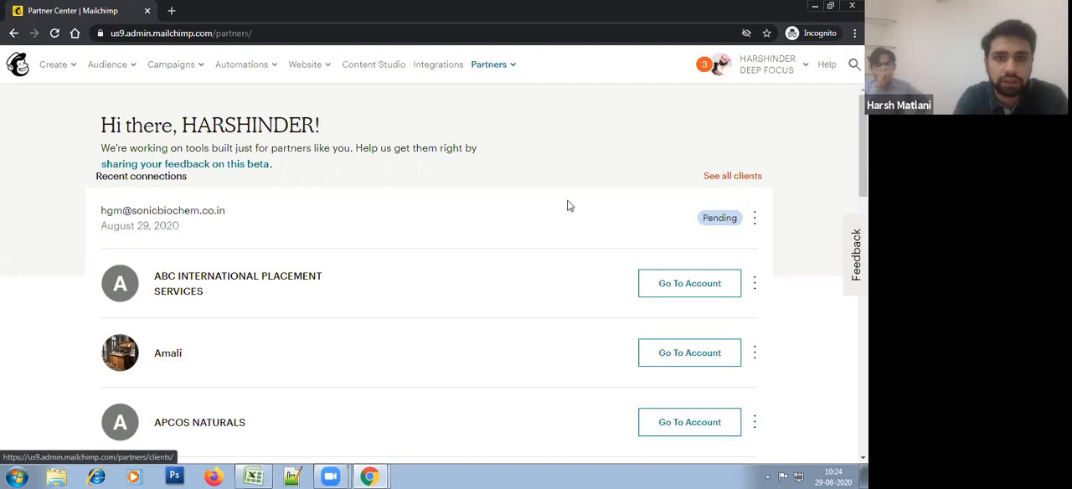
{"action": "right_click", "coordinate": [384, 178]}
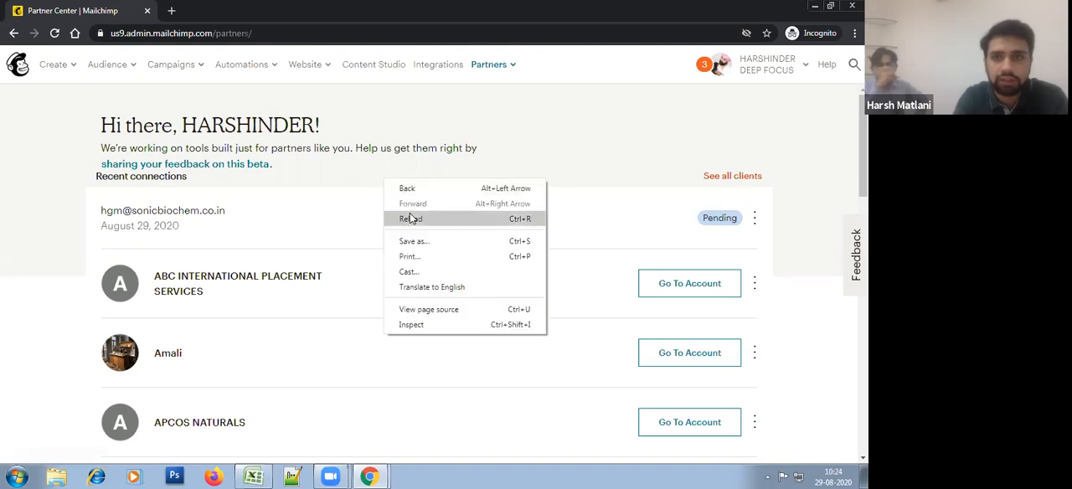
{"action": "left_click", "coordinate": [410, 216]}
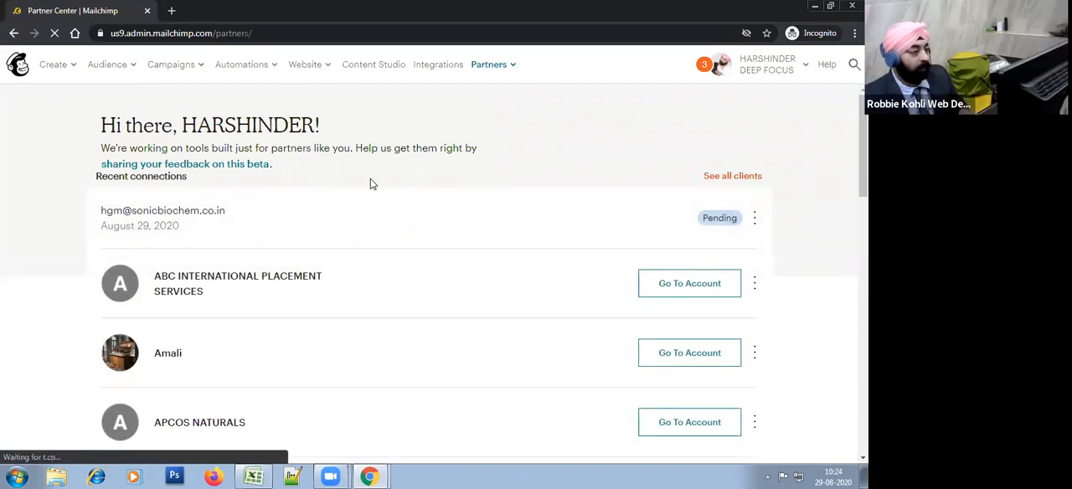
{"action": "right_click", "coordinate": [326, 188]}
{"action": "left_click", "coordinate": [359, 228]}
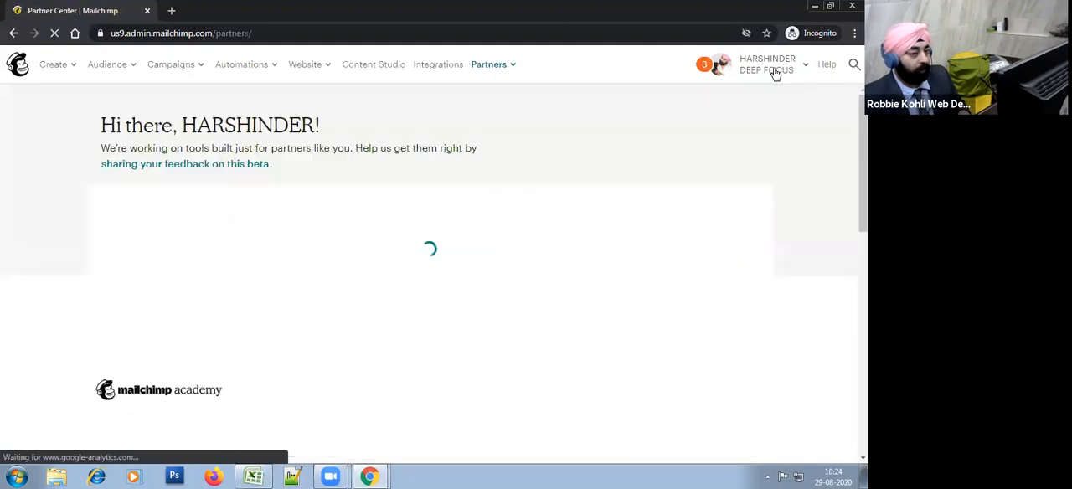
Step: Open the DEEP FOCUS account overview and look over its Extras options
{"action": "left_click", "coordinate": [769, 65]}
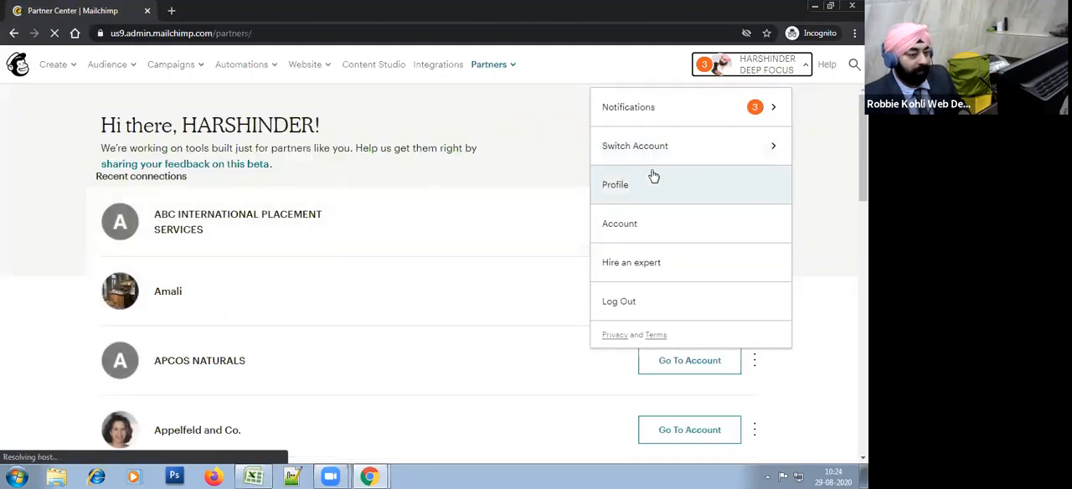
{"action": "left_click", "coordinate": [629, 232]}
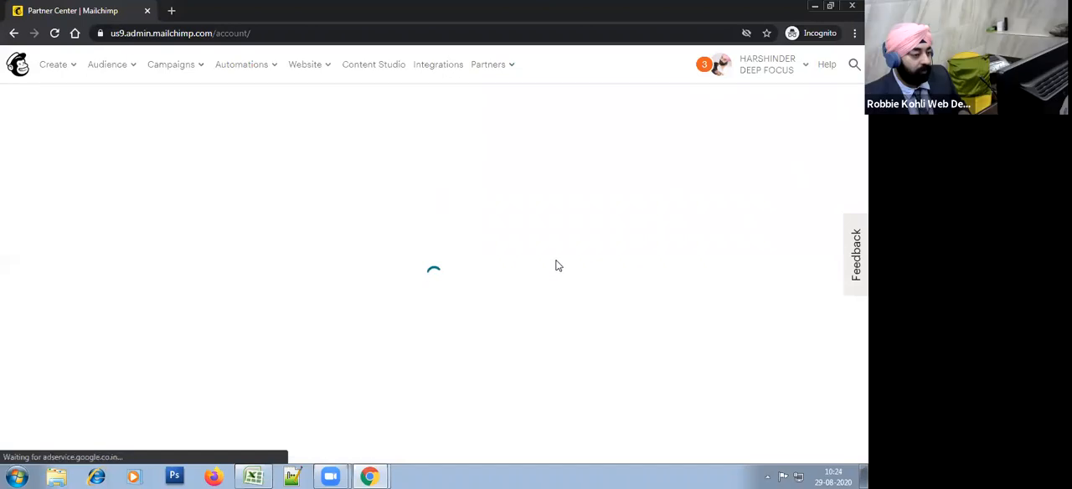
{"action": "left_click", "coordinate": [782, 72]}
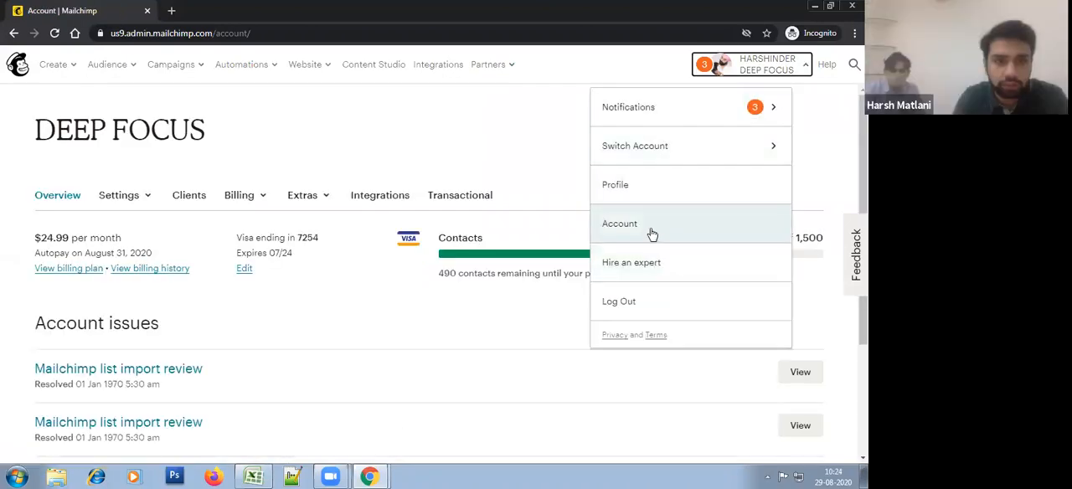
{"action": "left_click", "coordinate": [422, 162]}
{"action": "left_click", "coordinate": [324, 199]}
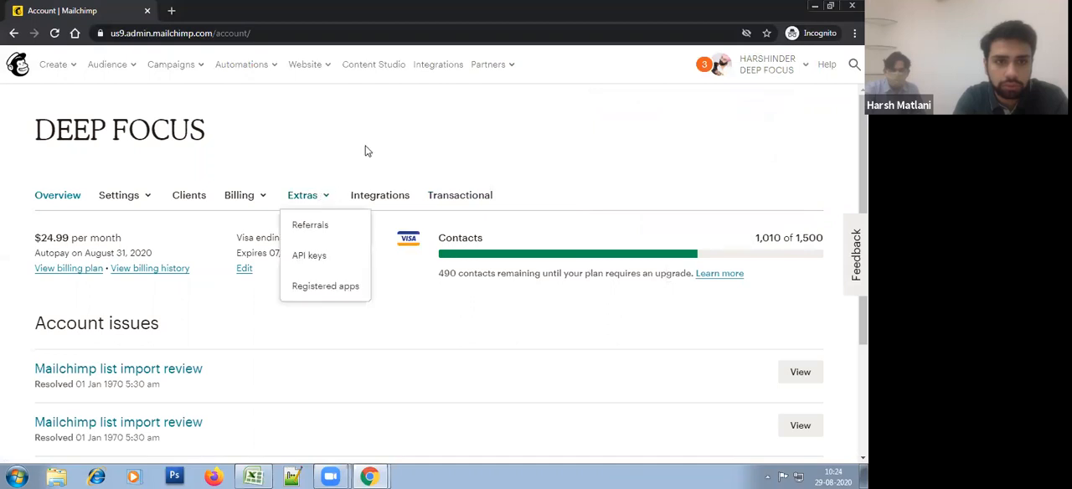
{"action": "left_click", "coordinate": [366, 148]}
{"action": "left_click", "coordinate": [321, 201]}
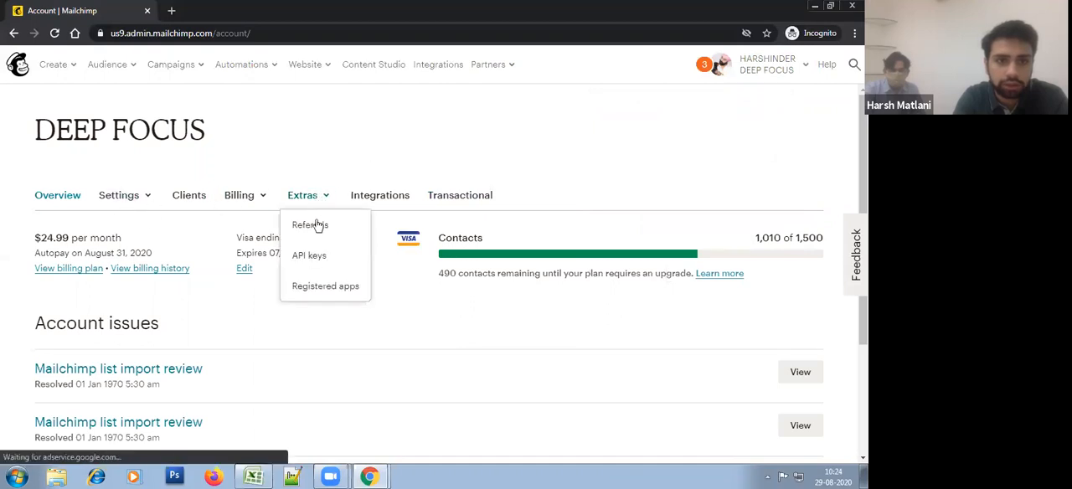
{"action": "left_click", "coordinate": [370, 167]}
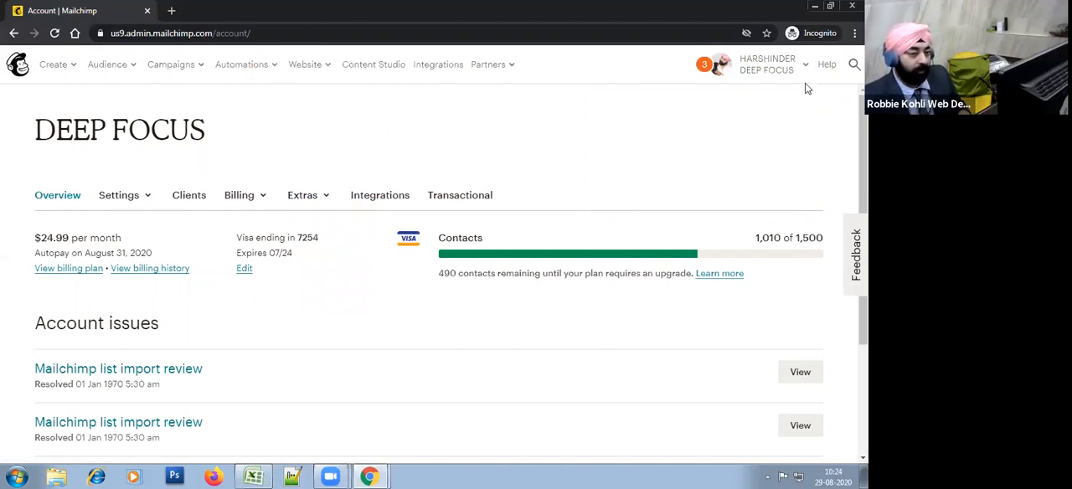
Step: Open the Users settings of the DEEP FOCUS account and review the users and agency users
{"action": "left_click", "coordinate": [789, 64]}
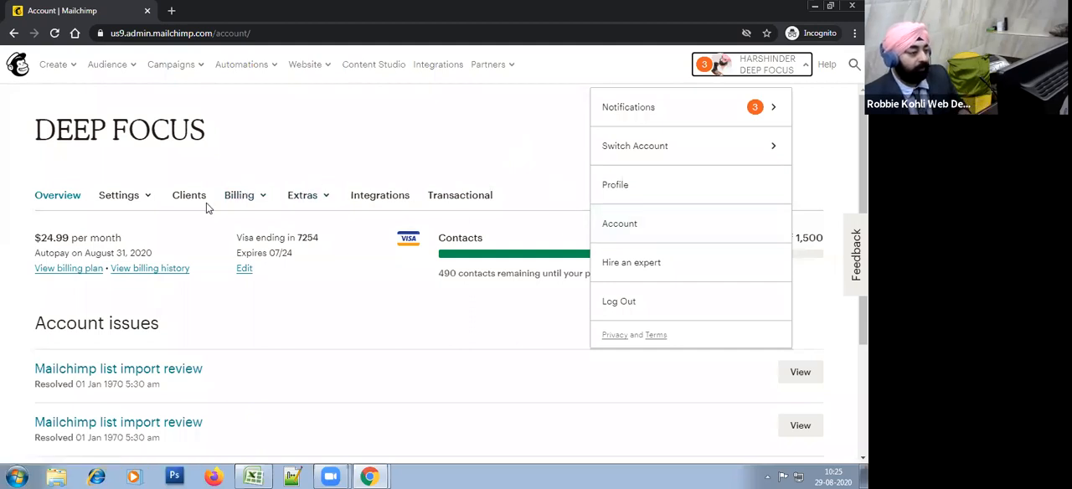
{"action": "left_click", "coordinate": [299, 203]}
{"action": "left_click", "coordinate": [299, 203]}
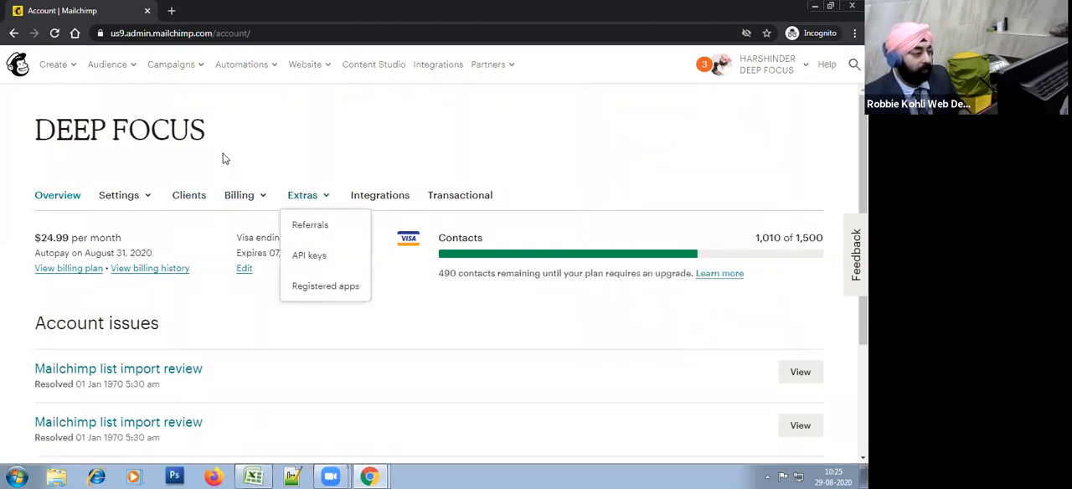
{"action": "left_click", "coordinate": [275, 162]}
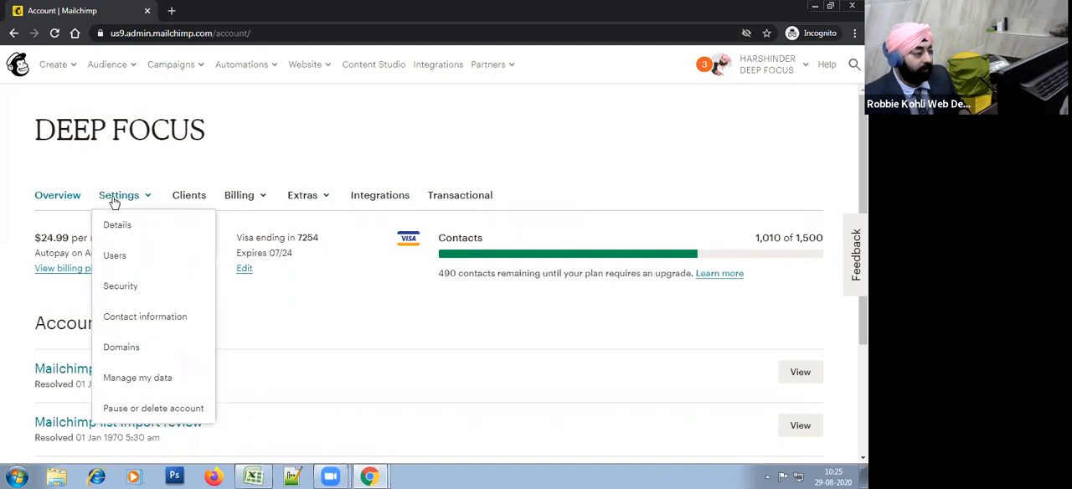
{"action": "left_click", "coordinate": [117, 259]}
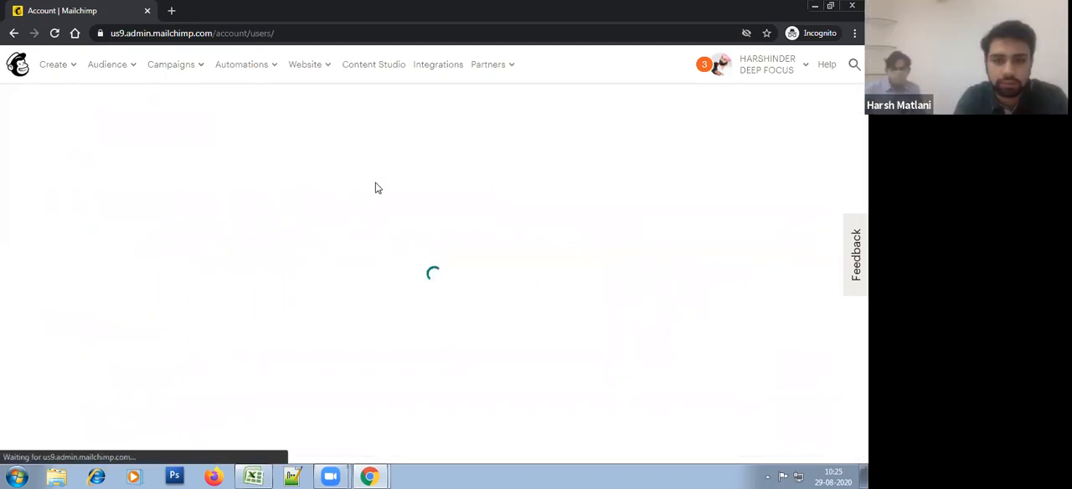
{"action": "scroll", "coordinate": [435, 286], "scroll_direction": "down", "scroll_amount": 2}
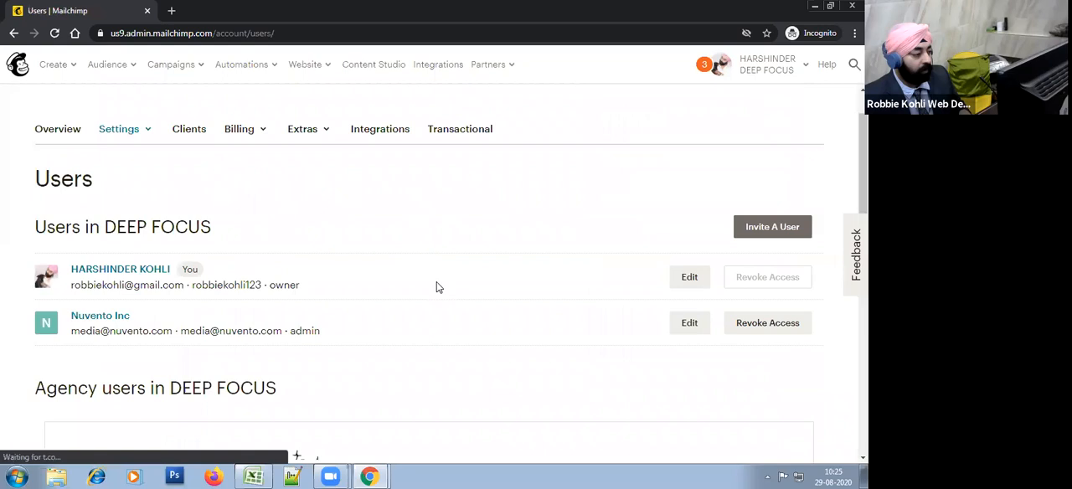
{"action": "scroll", "coordinate": [436, 286], "scroll_direction": "up", "scroll_amount": 1}
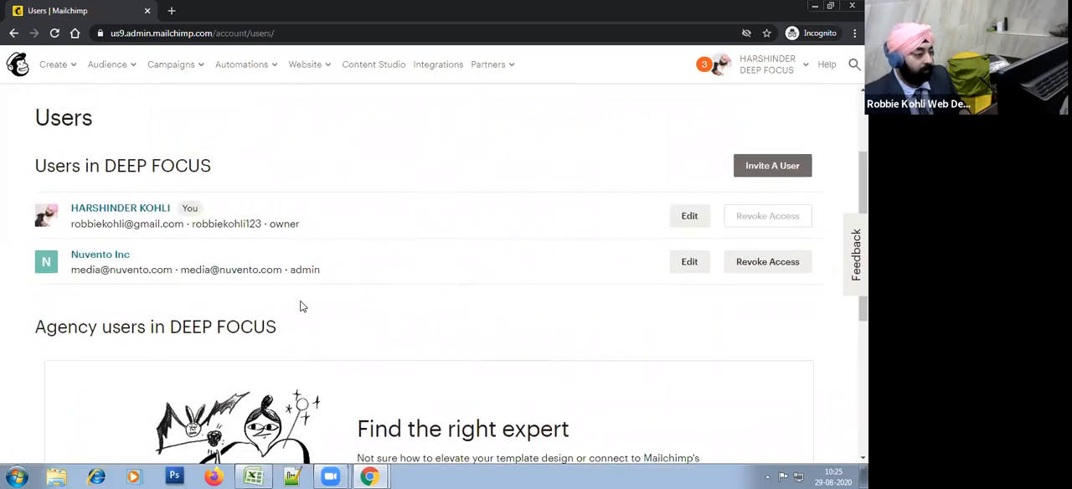
{"action": "scroll", "coordinate": [302, 307], "scroll_direction": "up", "scroll_amount": 1}
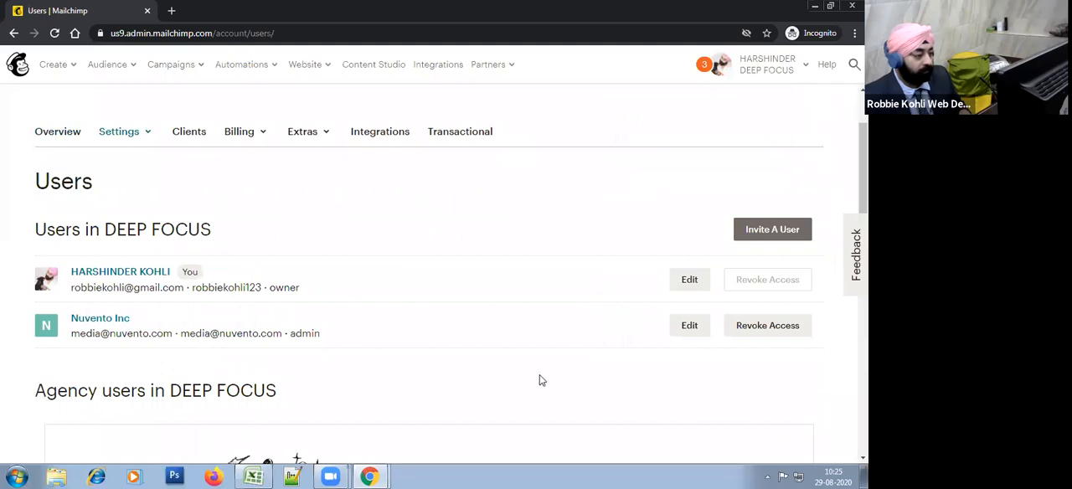
{"action": "scroll", "coordinate": [541, 379], "scroll_direction": "up", "scroll_amount": 1}
Step: Revoke the Nuvento Inc user's access and confirm deleting that user from the account
{"action": "scroll", "coordinate": [541, 378], "scroll_direction": "down", "scroll_amount": 1}
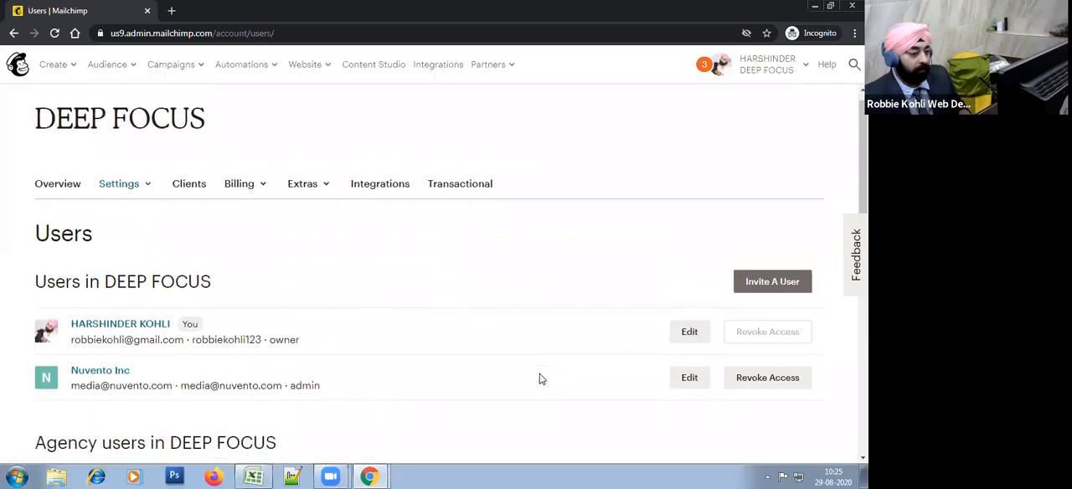
{"action": "left_click", "coordinate": [767, 326]}
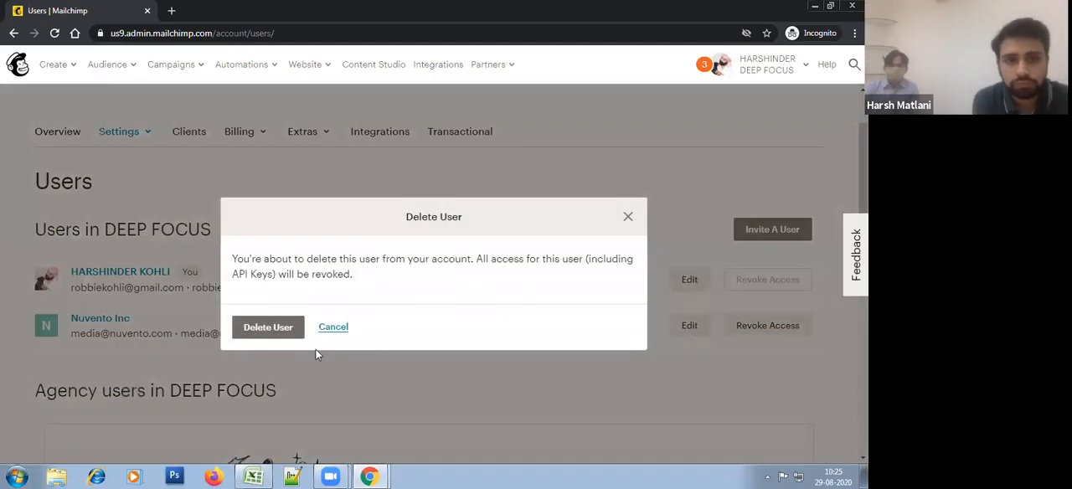
{"action": "left_click", "coordinate": [276, 328]}
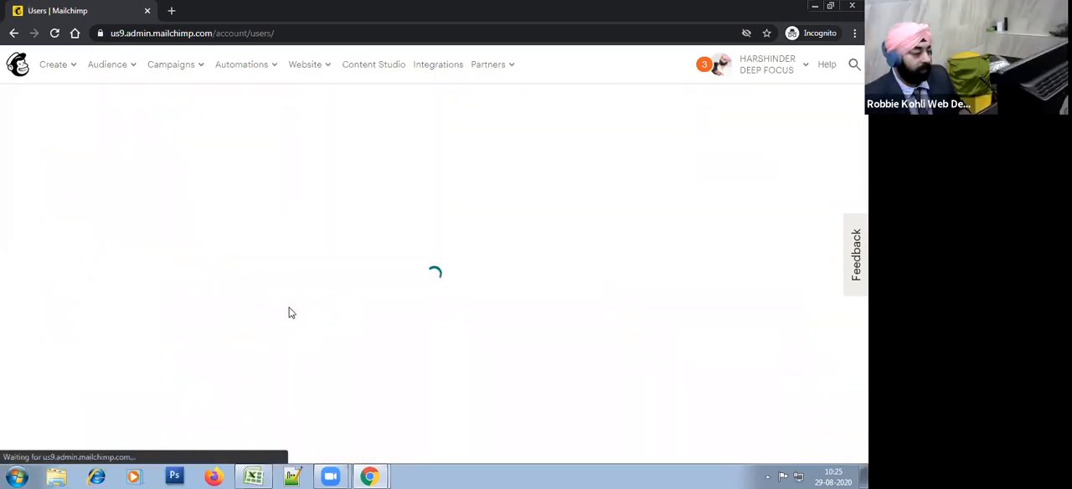
Step: Look over the users page and start inviting a user to the DEEP FOCUS account
{"action": "scroll", "coordinate": [259, 326], "scroll_direction": "down", "scroll_amount": 2}
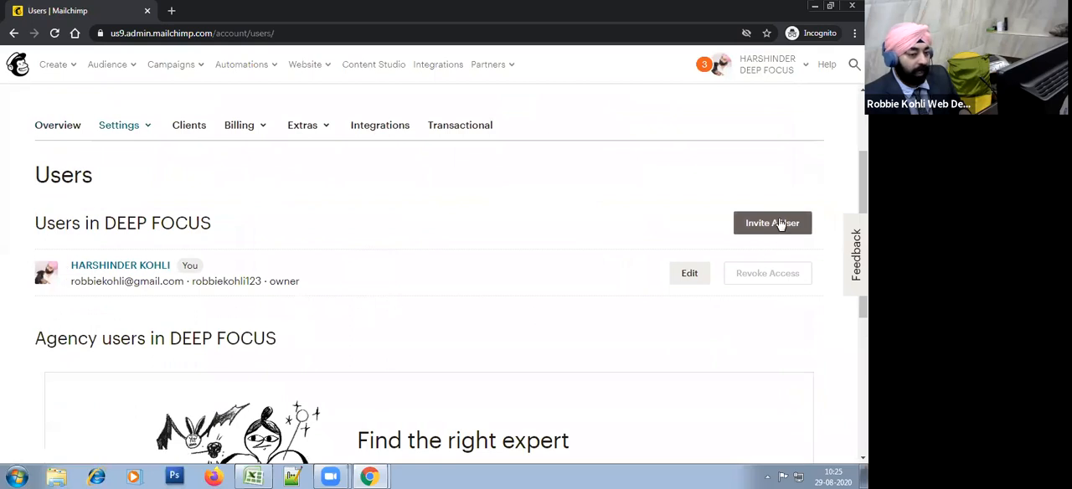
{"action": "scroll", "coordinate": [304, 338], "scroll_direction": "down", "scroll_amount": 3}
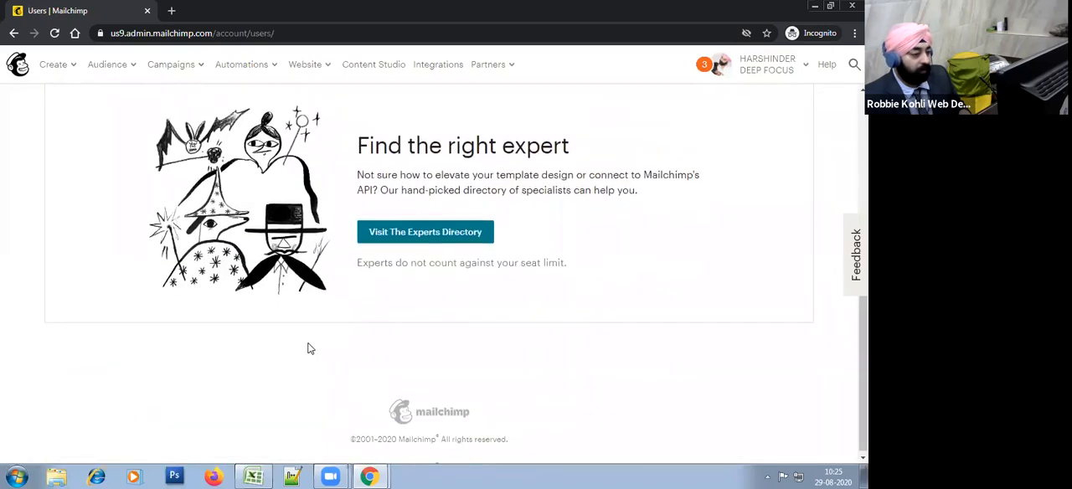
{"action": "scroll", "coordinate": [306, 347], "scroll_direction": "up", "scroll_amount": 4}
{"action": "left_click", "coordinate": [774, 236]}
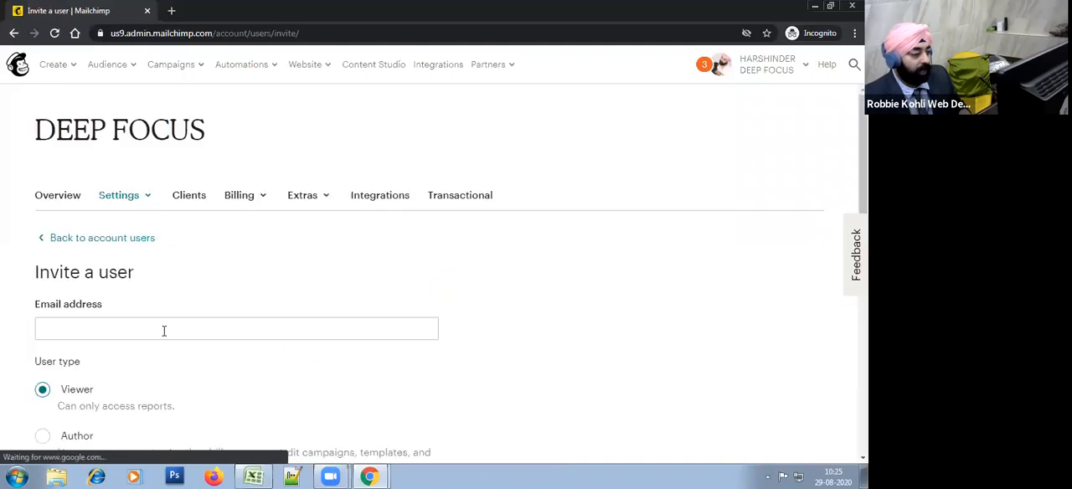
Step: Choose the Manager user type for the invitation, and change it to Author
{"action": "scroll", "coordinate": [167, 332], "scroll_direction": "down", "scroll_amount": 2}
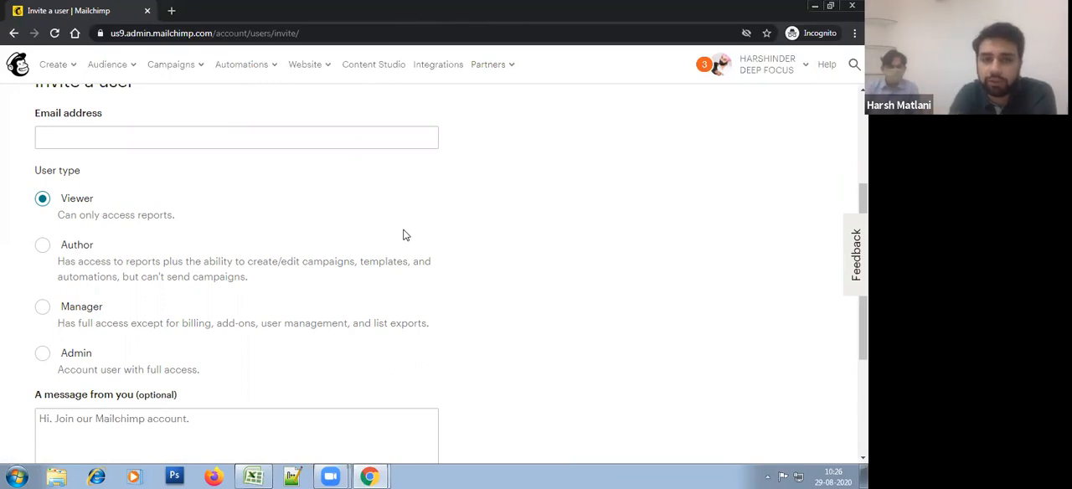
{"action": "left_click", "coordinate": [49, 313]}
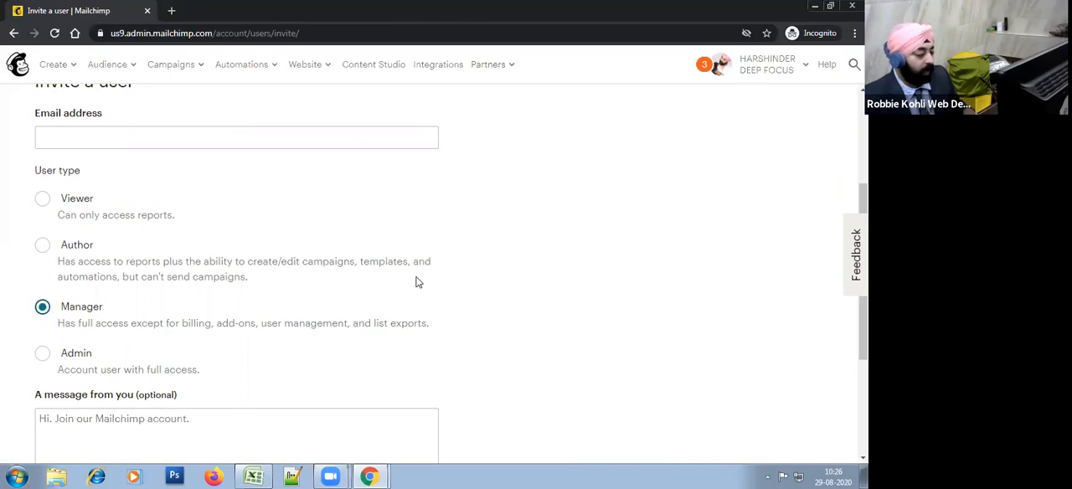
{"action": "left_click", "coordinate": [386, 273]}
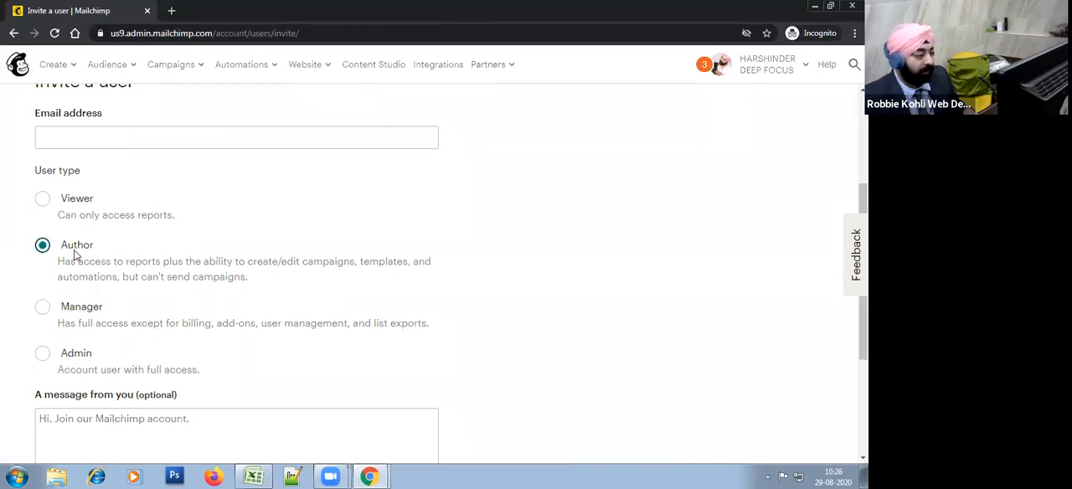
Step: Try the Admin, Author and Viewer user types in turn for the invitation
{"action": "left_click", "coordinate": [81, 356]}
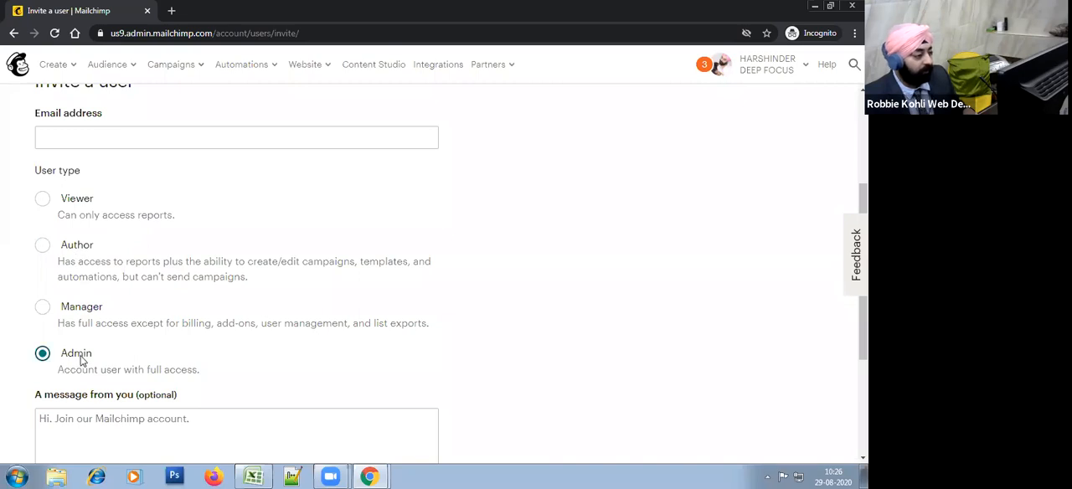
{"action": "left_click", "coordinate": [82, 246]}
{"action": "left_click", "coordinate": [227, 226]}
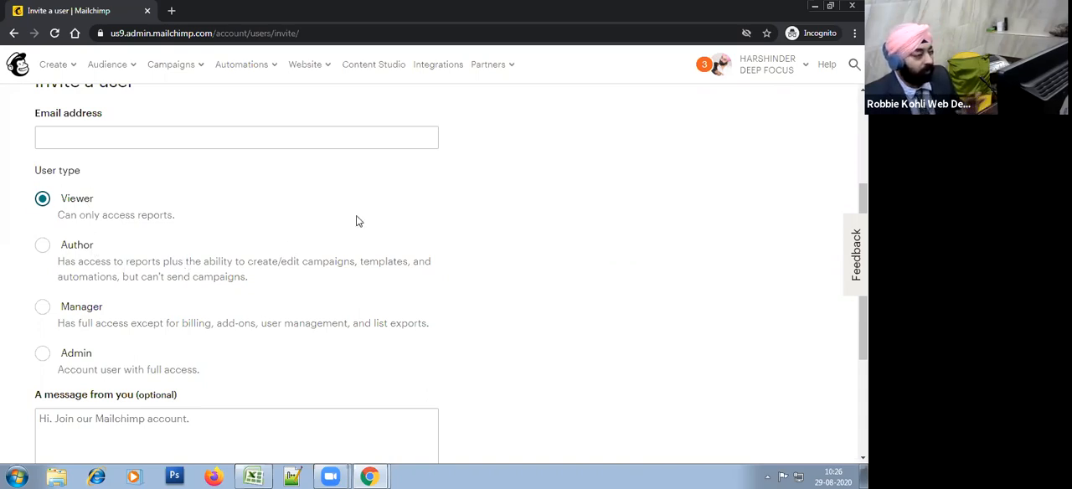
{"action": "scroll", "coordinate": [567, 265], "scroll_direction": "up", "scroll_amount": 2}
{"action": "scroll", "coordinate": [567, 264], "scroll_direction": "up", "scroll_amount": 1}
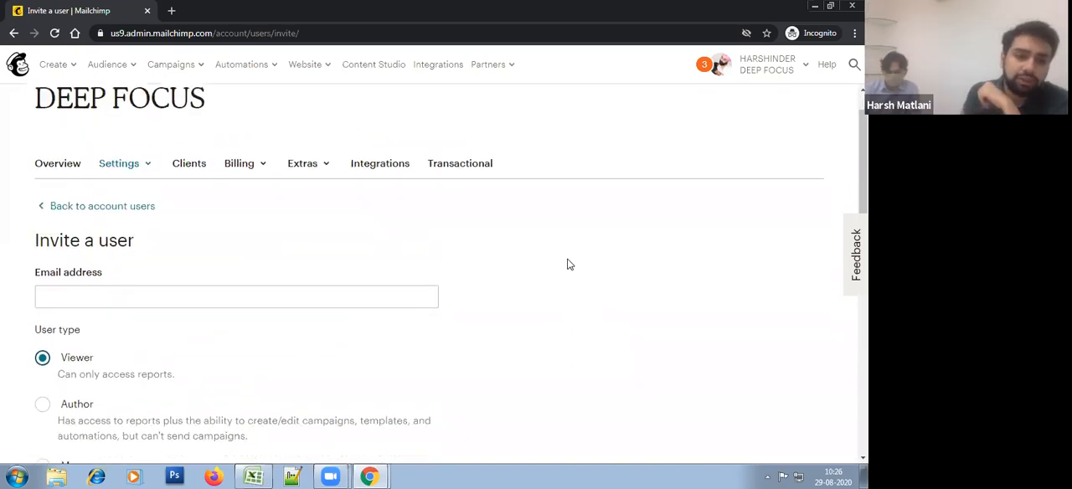
{"action": "scroll", "coordinate": [568, 265], "scroll_direction": "down", "scroll_amount": 3}
{"action": "scroll", "coordinate": [567, 264], "scroll_direction": "up", "scroll_amount": 1}
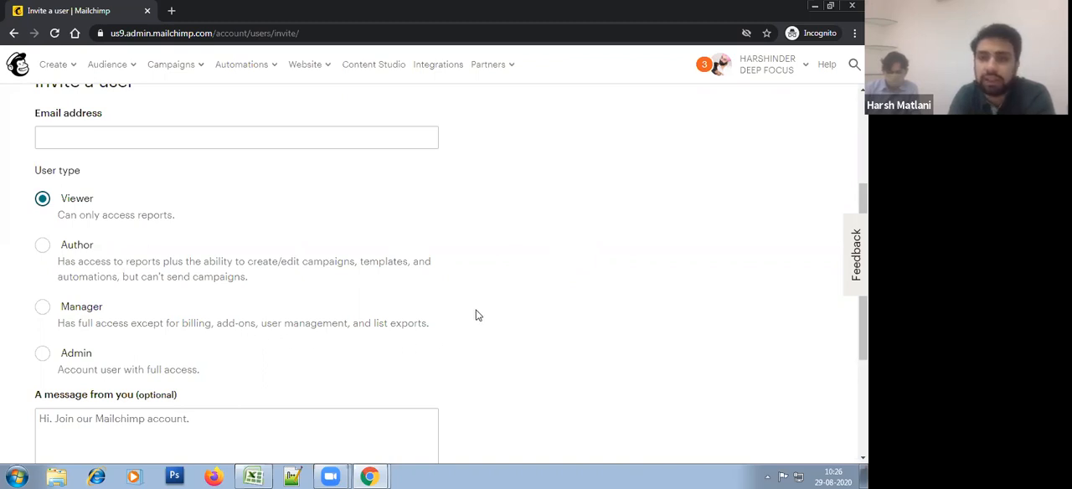
Step: Try the Manager and Admin user types, reselect Manager, and return to the account users without sending the invitation
{"action": "left_click", "coordinate": [87, 310]}
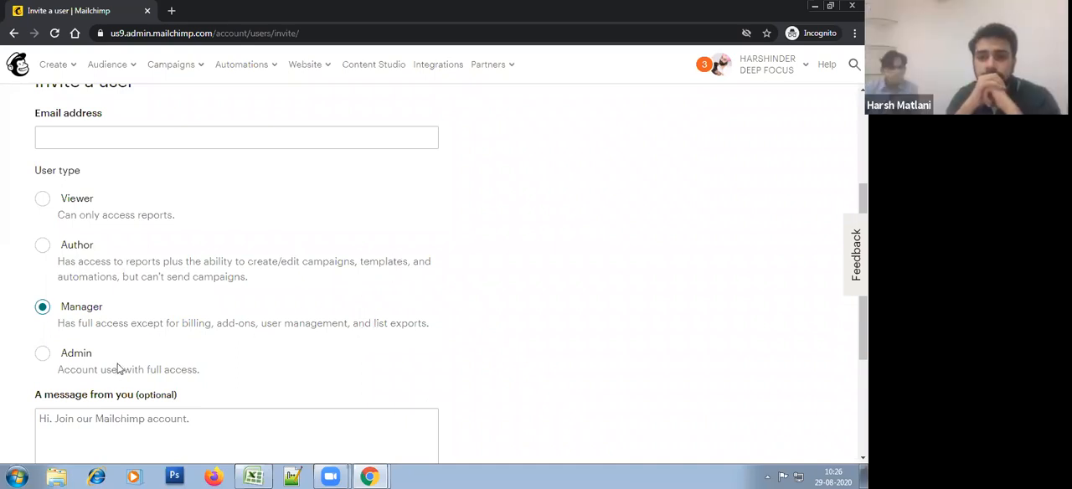
{"action": "left_click", "coordinate": [80, 360]}
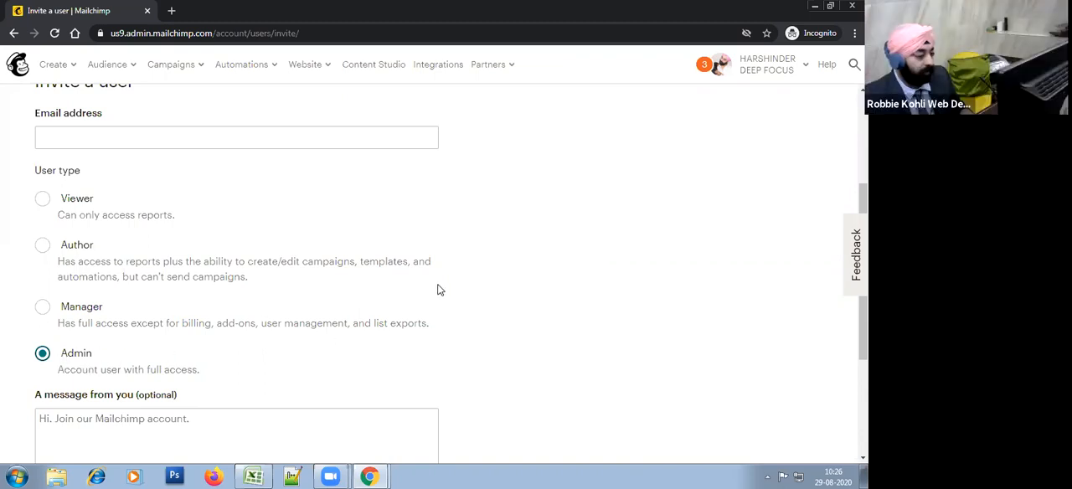
{"action": "left_click", "coordinate": [75, 312]}
{"action": "scroll", "coordinate": [430, 257], "scroll_direction": "up", "scroll_amount": 3}
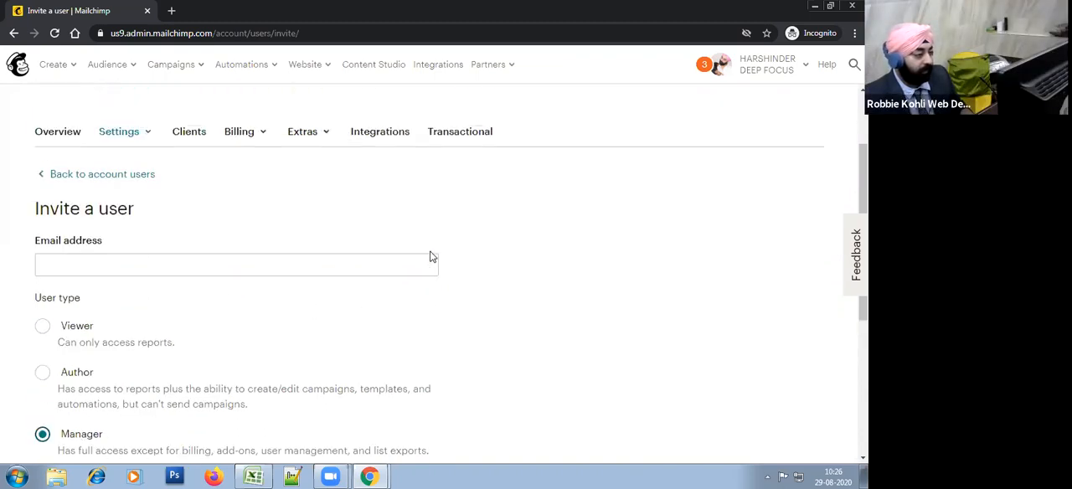
{"action": "left_click", "coordinate": [130, 244]}
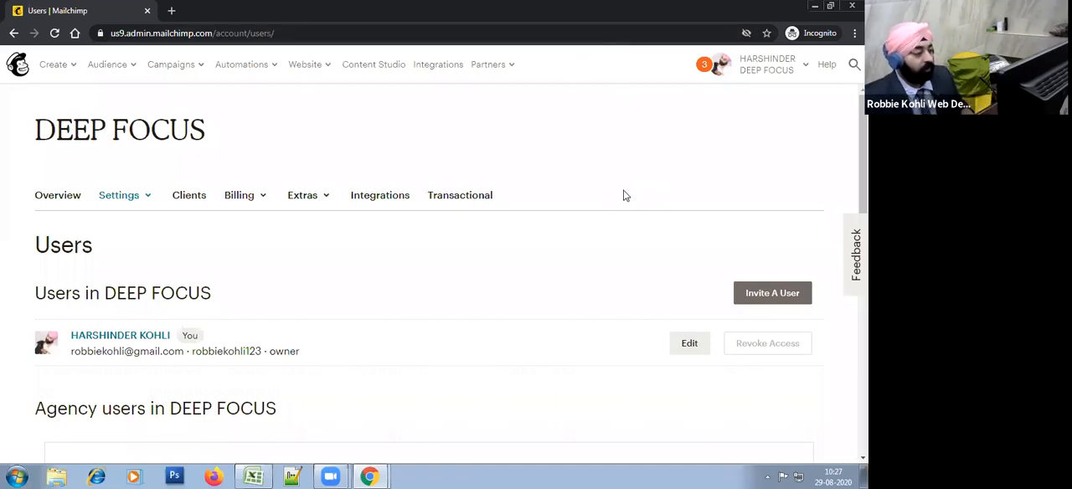
Step: Search the accounts available for switching for "Son", clear the search and leave the account list
{"action": "left_click", "coordinate": [794, 72]}
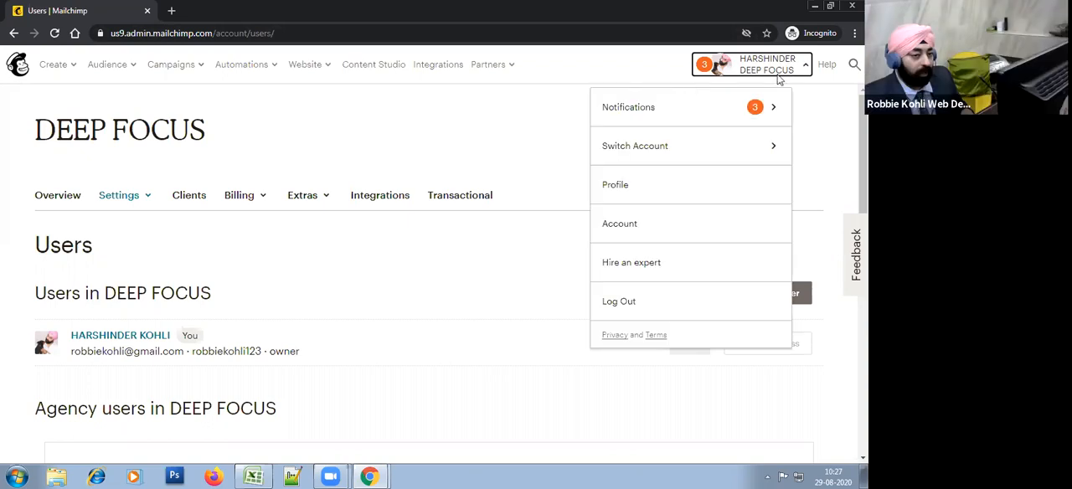
{"action": "left_click", "coordinate": [677, 147]}
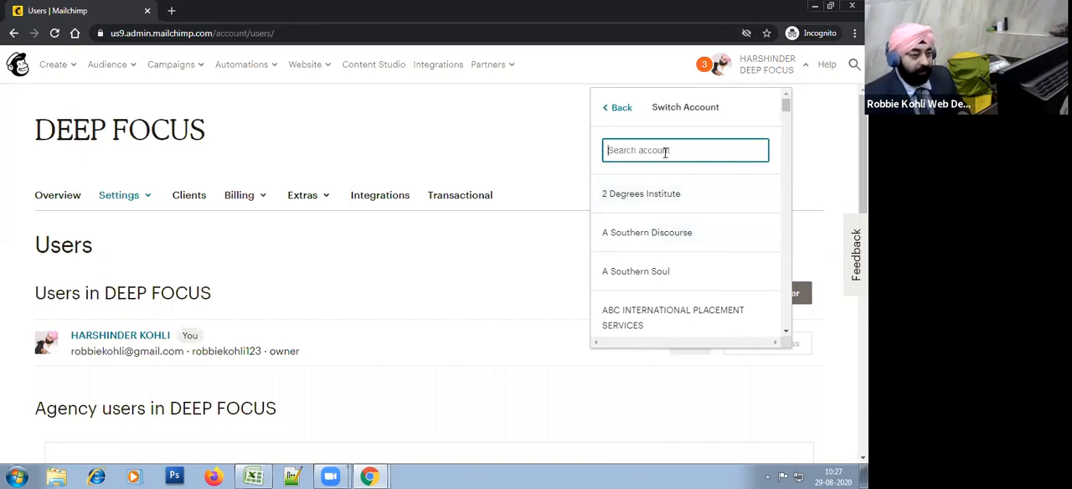
{"action": "key", "text": "alt+Tab"}
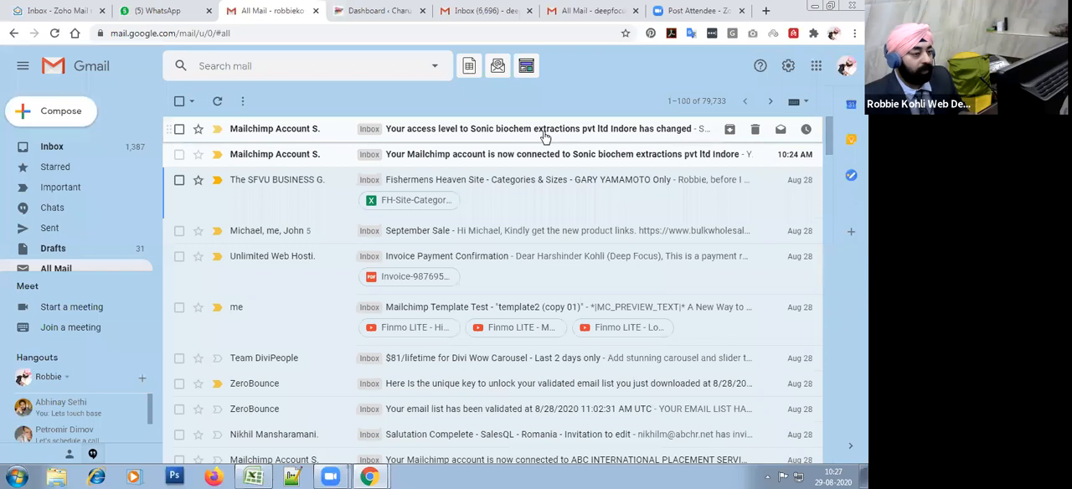
{"action": "key", "text": "alt+Tab"}
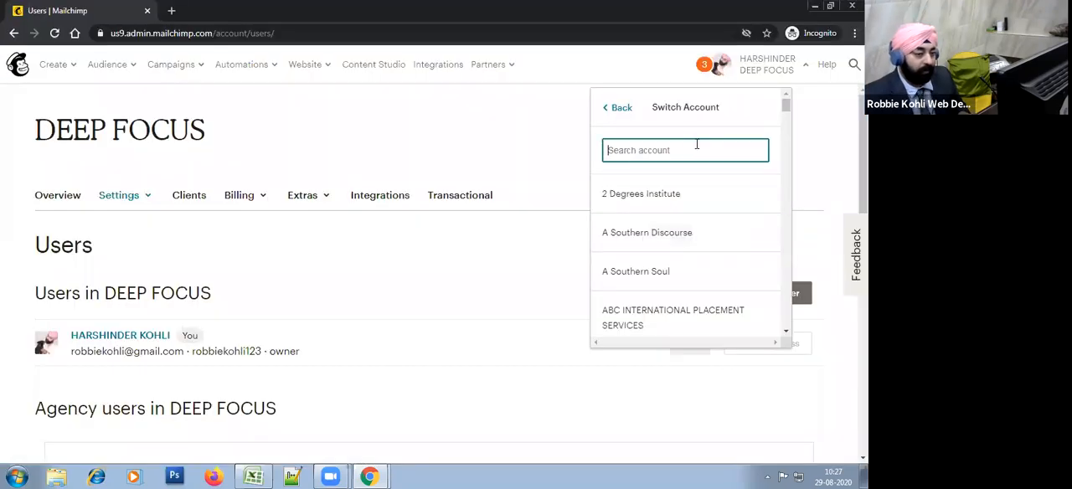
{"action": "type", "text": "Son"}
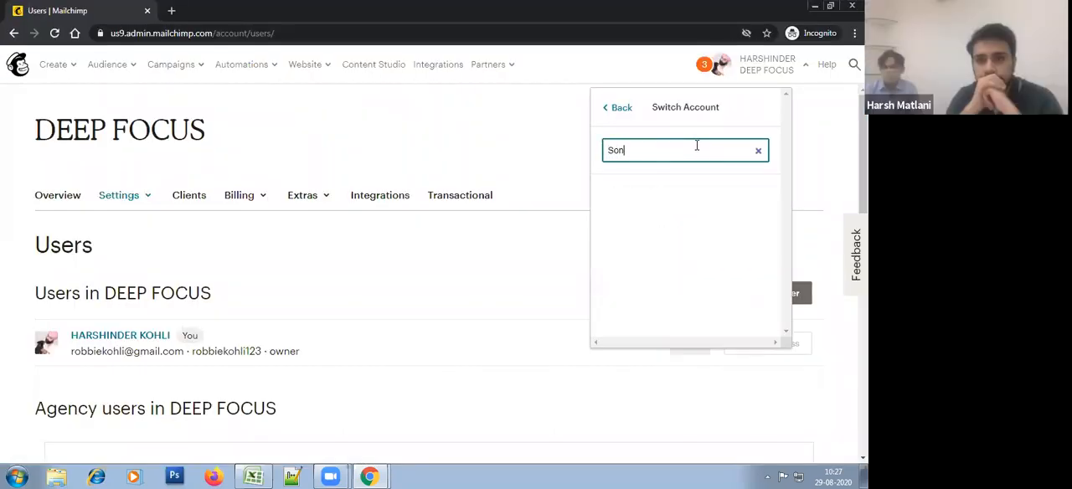
{"action": "key", "text": "BackSpace"}
{"action": "key", "text": "BackSpace"}
{"action": "key", "text": "BackSpace"}
{"action": "key", "text": "BackSpace"}
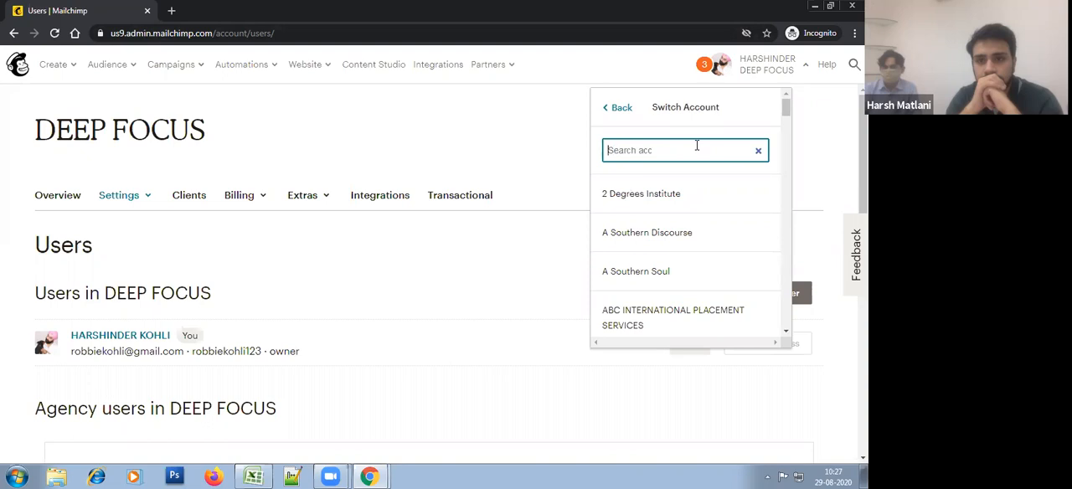
{"action": "left_click", "coordinate": [620, 107]}
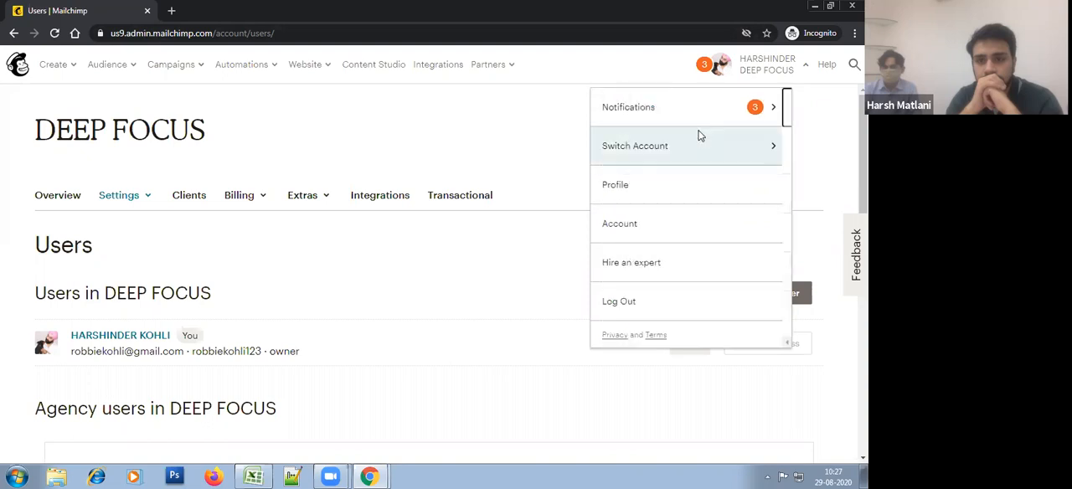
Step: Log out of the DEEP FOCUS account
{"action": "left_click", "coordinate": [783, 67]}
{"action": "left_click", "coordinate": [769, 68]}
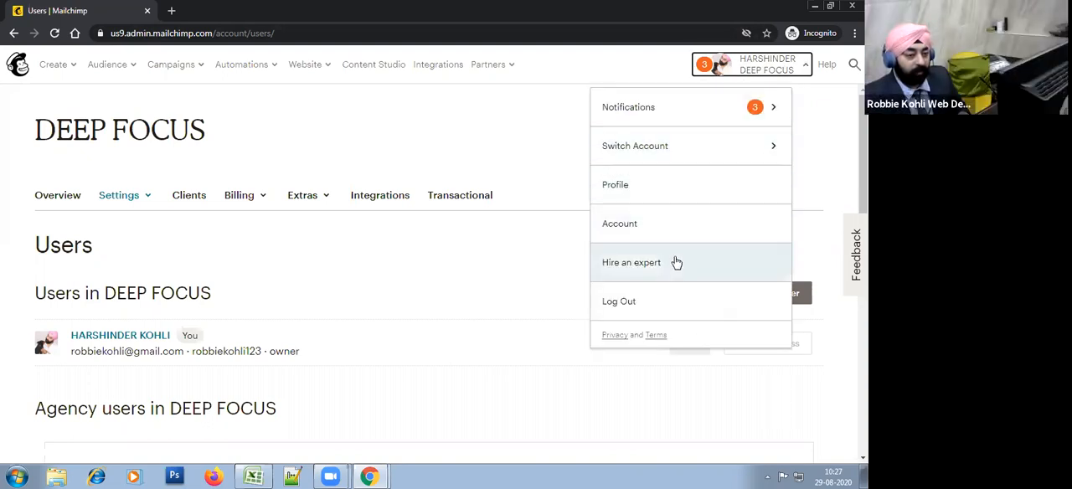
{"action": "left_click", "coordinate": [636, 303]}
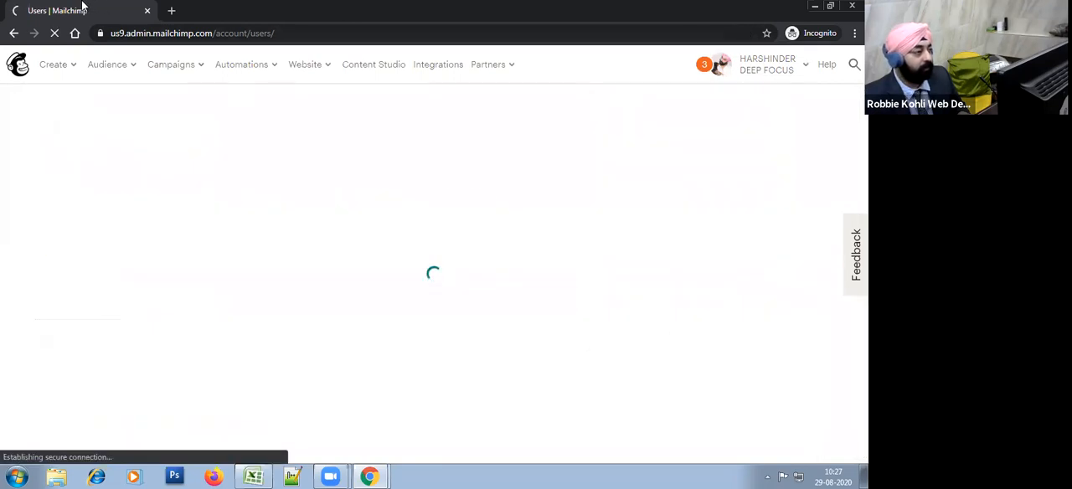
Step: Switch to Gmail and read the email about the changed access level to Sonic biochem extractions pvt ltd Indore
{"action": "key", "text": "alt+Tab"}
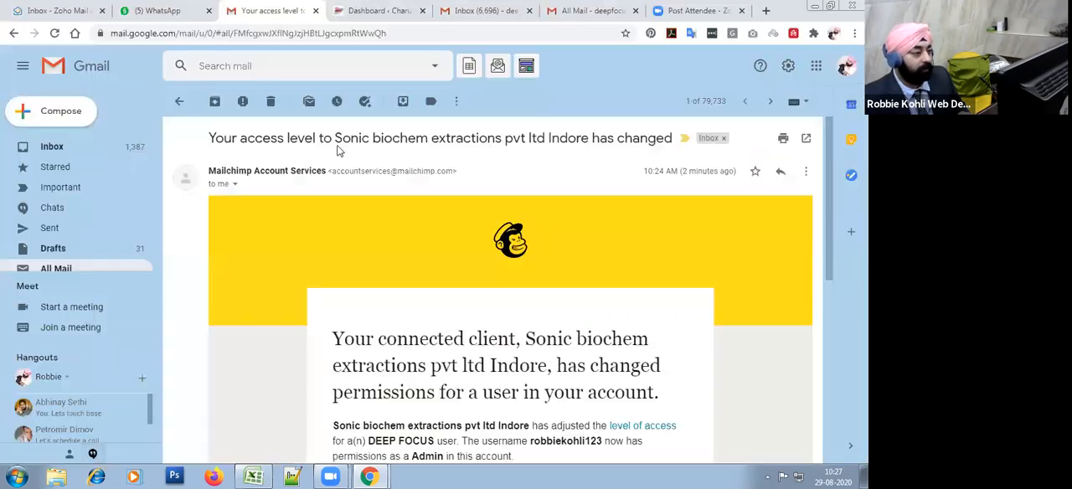
{"action": "left_click", "coordinate": [98, 270]}
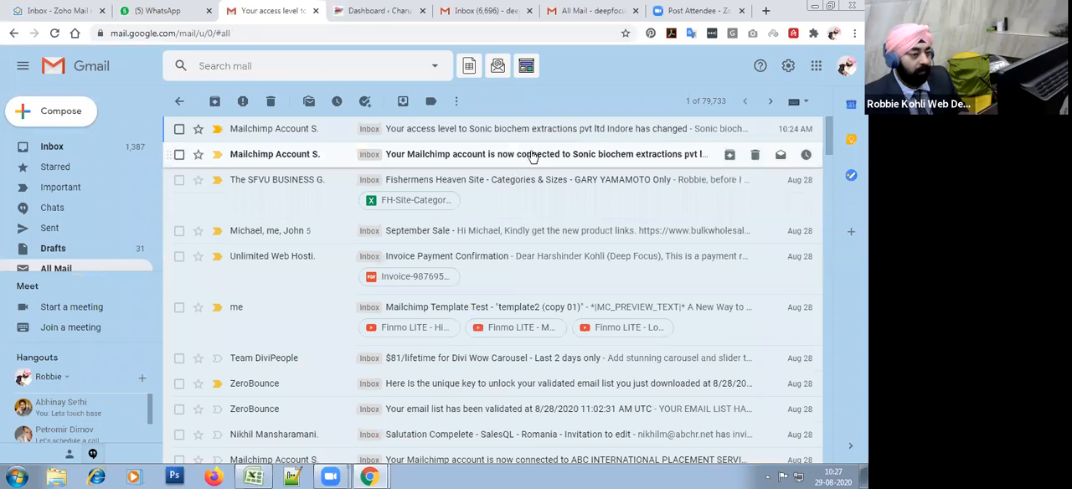
{"action": "left_click", "coordinate": [551, 130]}
{"action": "scroll", "coordinate": [603, 285], "scroll_direction": "down", "scroll_amount": 5}
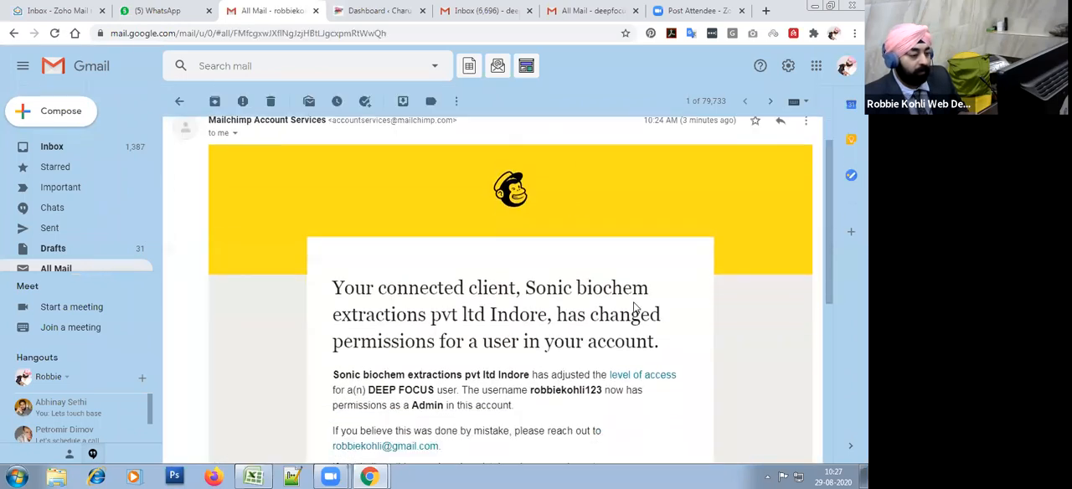
Step: Switch back to Mailchimp and log in with the saved username and account password
{"action": "key", "text": "alt+Tab"}
{"action": "type", "text": "r"}
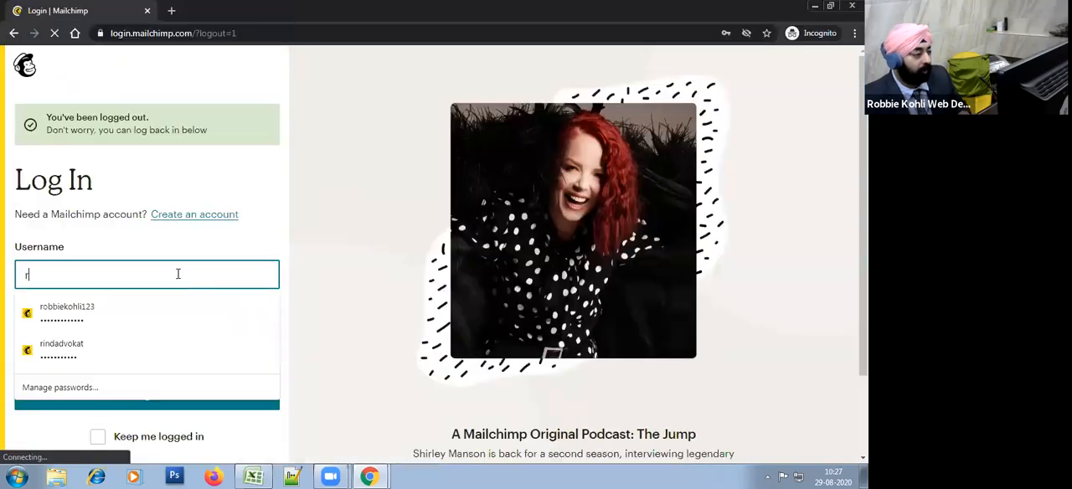
{"action": "left_click", "coordinate": [170, 304]}
{"action": "left_click", "coordinate": [157, 347]}
{"action": "left_click", "coordinate": [172, 397]}
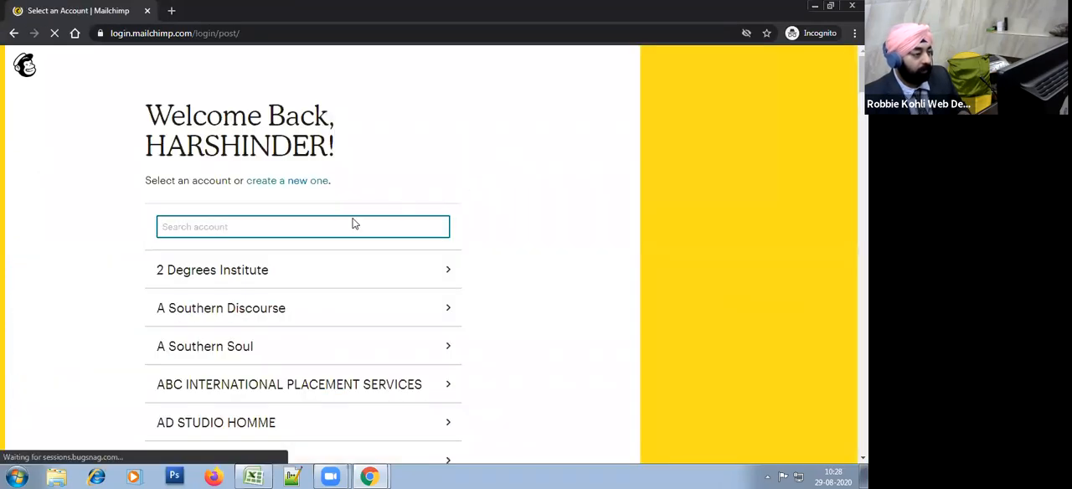
Step: Search the account selection for "soni" and open the Sonic biochem extractions account
{"action": "left_click", "coordinate": [359, 226]}
{"action": "type", "text": "soni"}
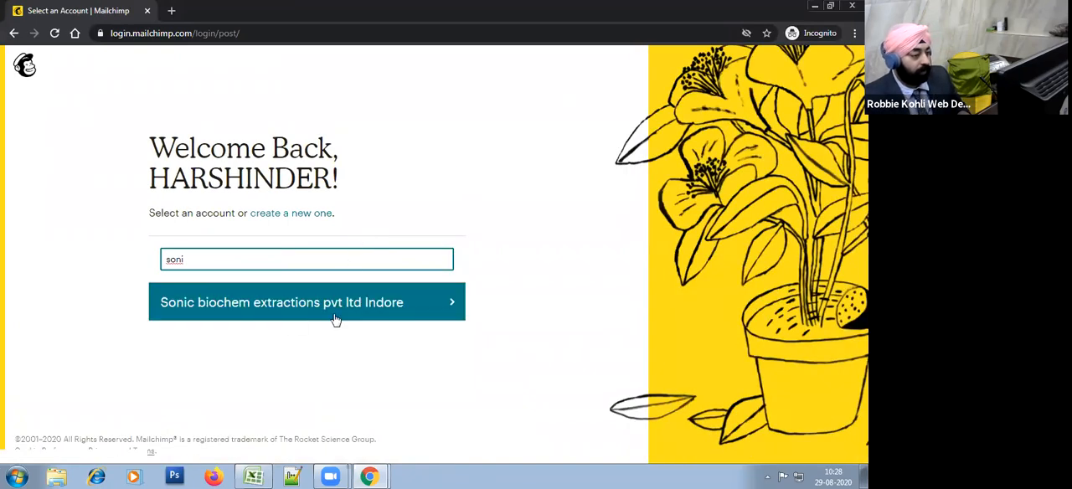
{"action": "left_click", "coordinate": [282, 318]}
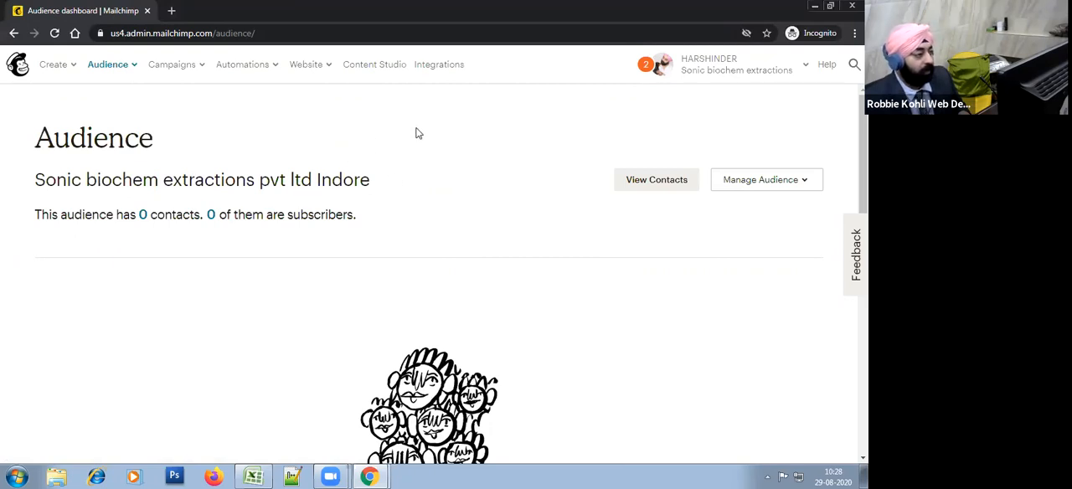
Step: Examine the options offered for Create and Audience in the client's account
{"action": "left_click", "coordinate": [75, 64]}
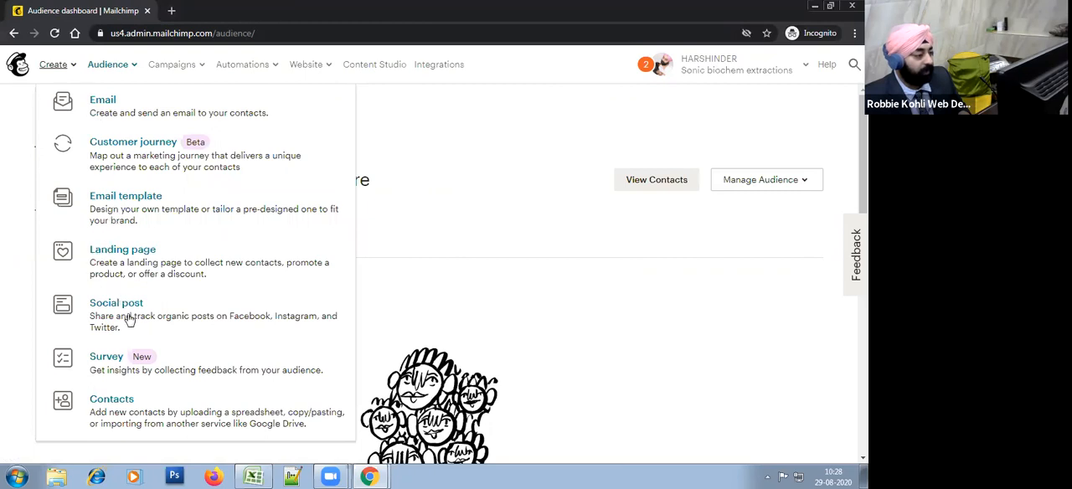
{"action": "left_click", "coordinate": [75, 65]}
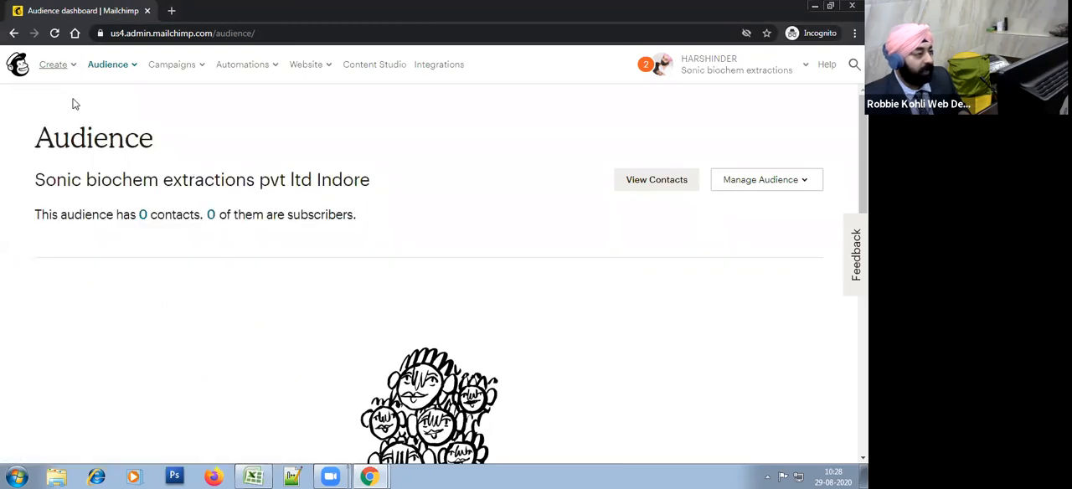
{"action": "left_click", "coordinate": [75, 67]}
{"action": "left_click", "coordinate": [75, 67]}
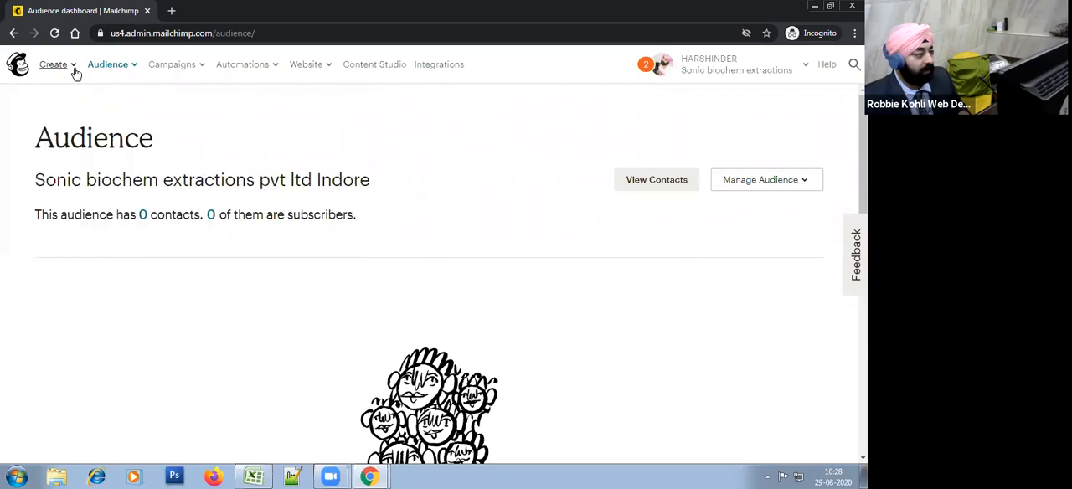
{"action": "left_click", "coordinate": [131, 67]}
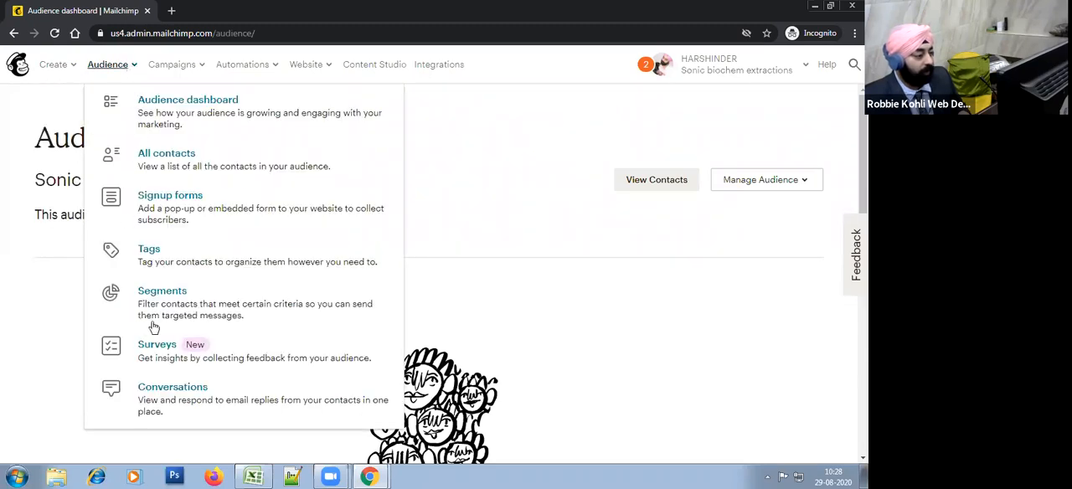
{"action": "left_click", "coordinate": [132, 70]}
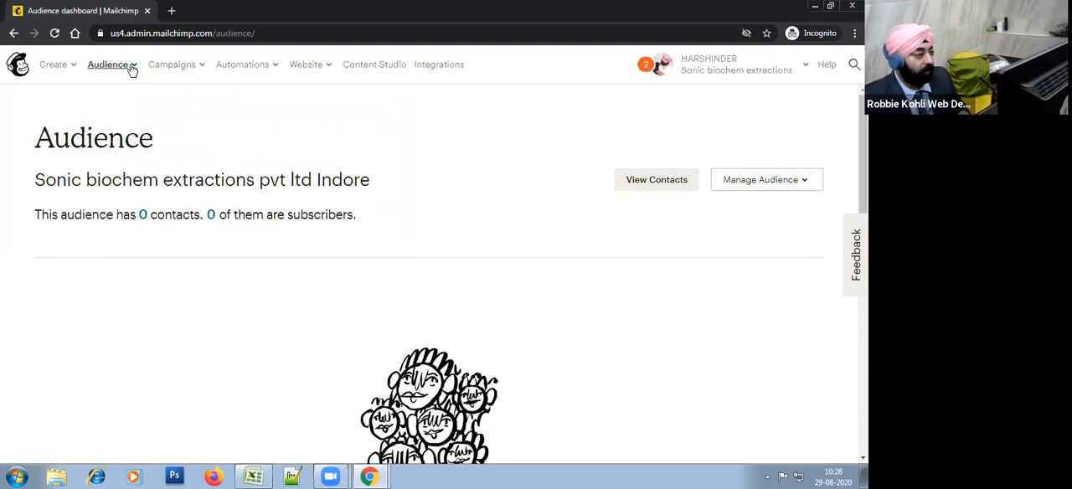
Step: Examine the options offered for Campaigns, Automations and Website in the client's account
{"action": "left_click", "coordinate": [201, 70]}
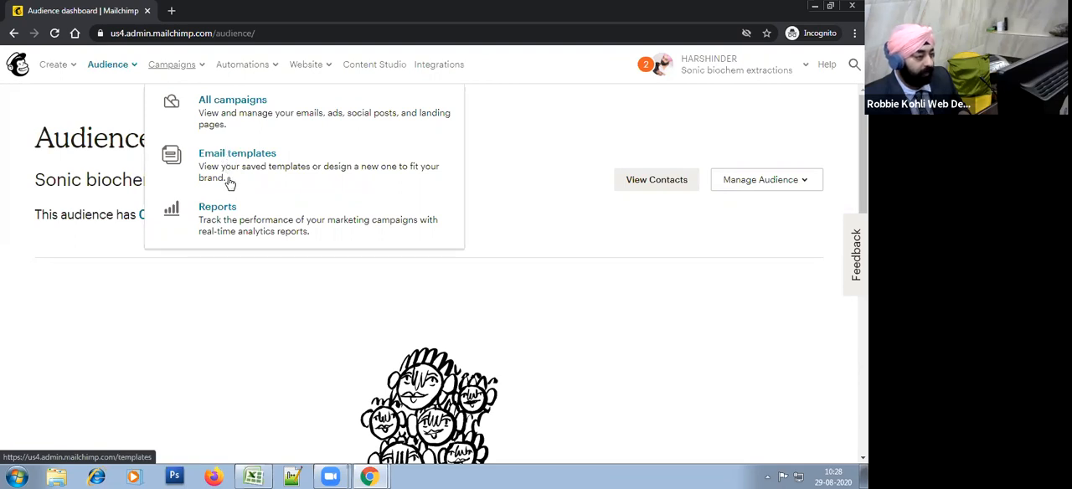
{"action": "left_click", "coordinate": [201, 70]}
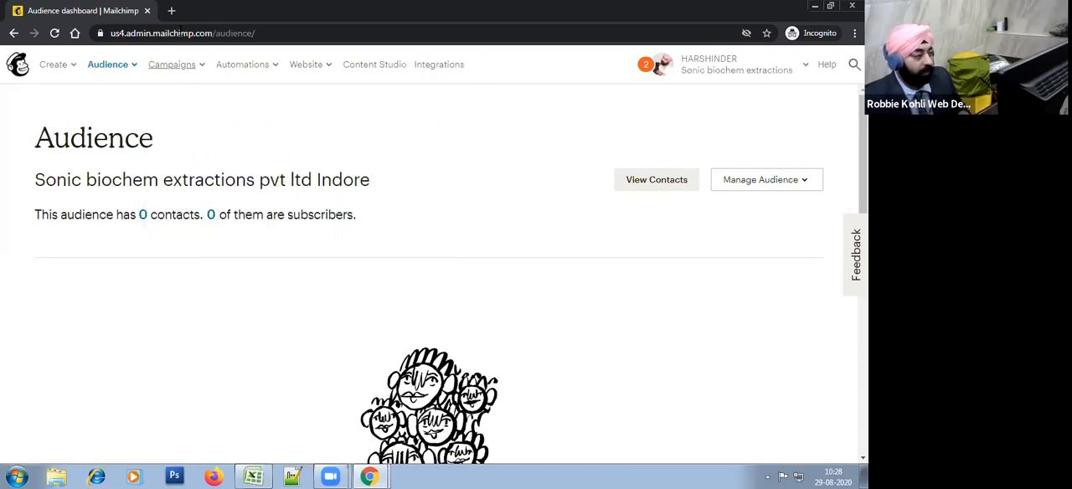
{"action": "left_click", "coordinate": [276, 72]}
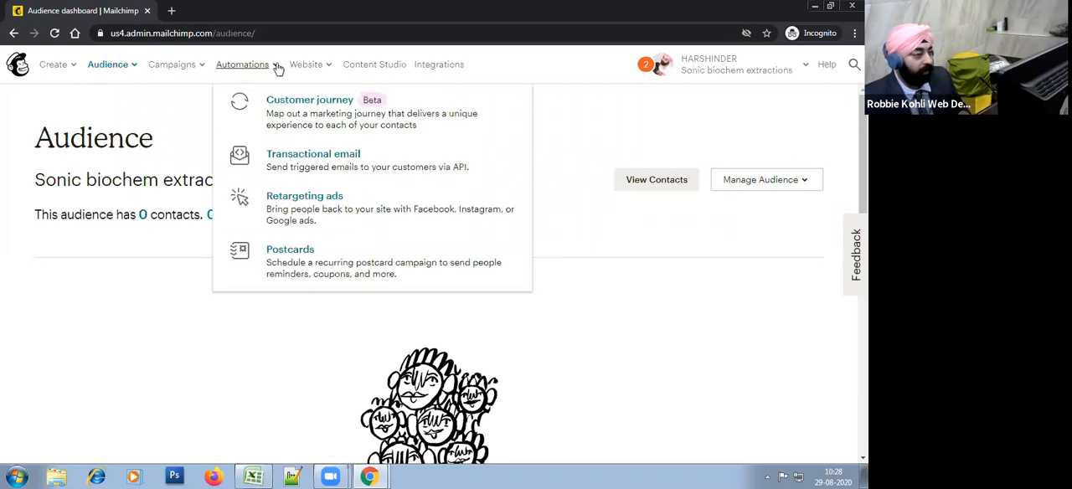
{"action": "left_click", "coordinate": [277, 67]}
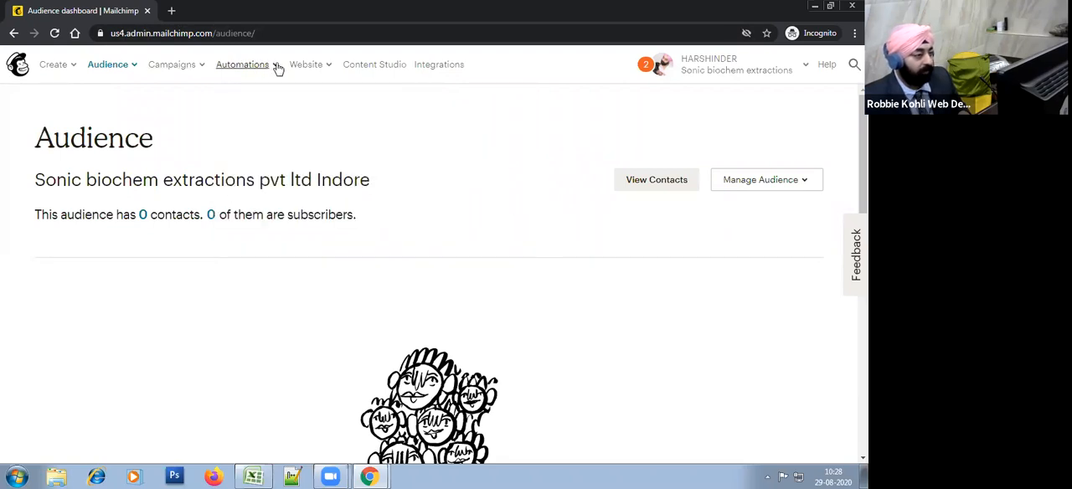
{"action": "left_click", "coordinate": [328, 67]}
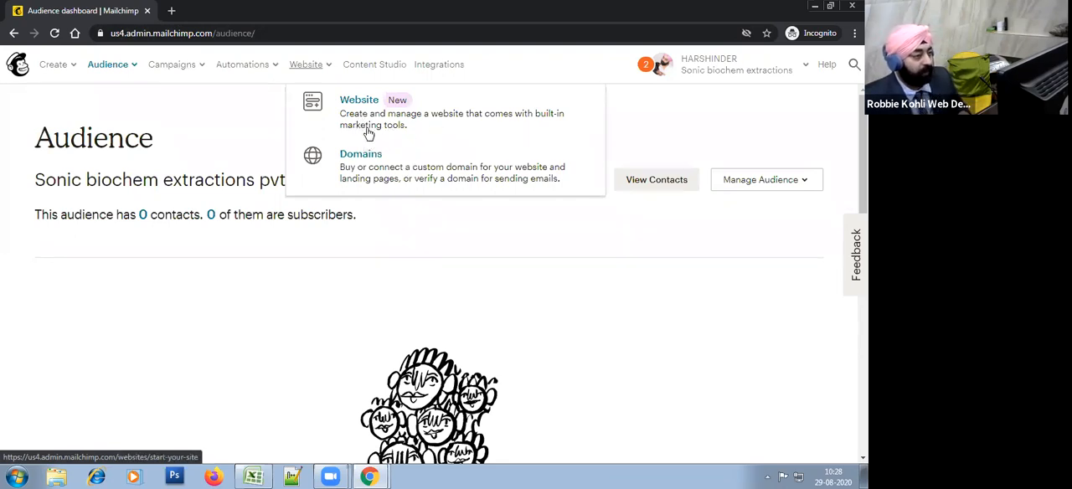
{"action": "left_click", "coordinate": [319, 65]}
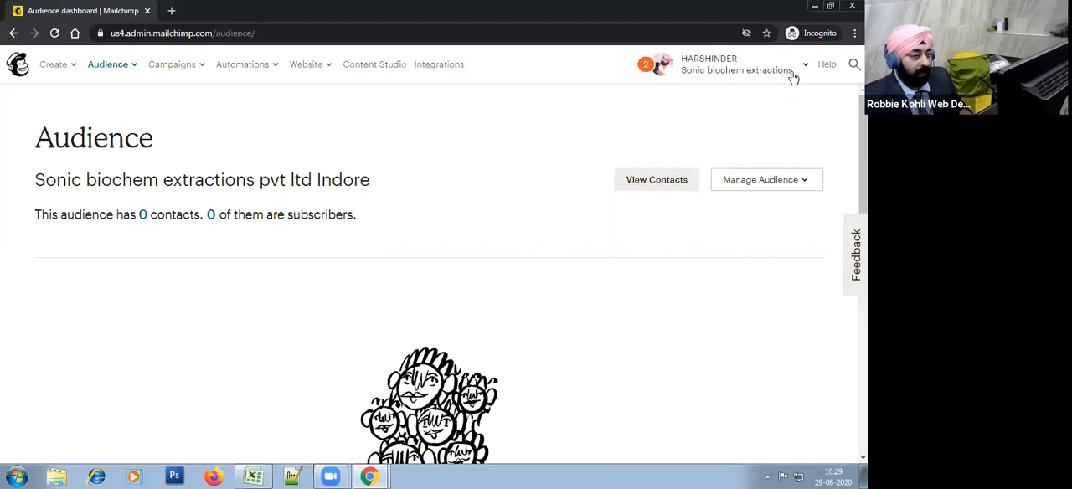
Step: Open the account's monthly plans or credits billing page and dismiss the help prompt
{"action": "left_click", "coordinate": [793, 72]}
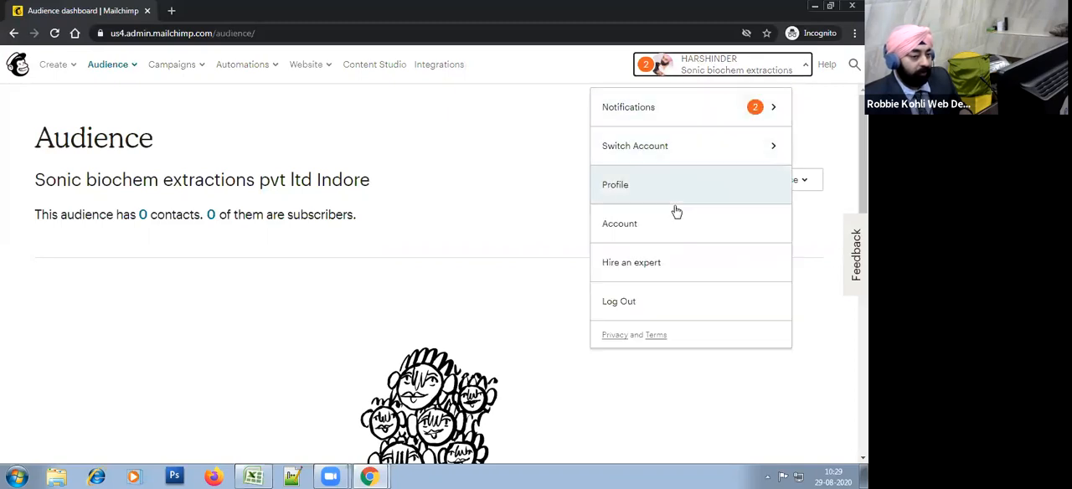
{"action": "left_click", "coordinate": [634, 229]}
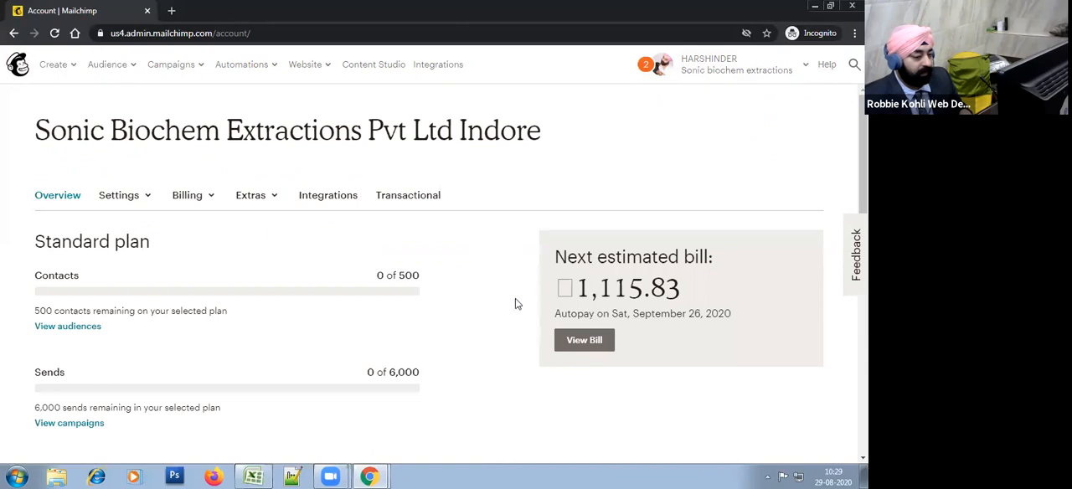
{"action": "left_click", "coordinate": [206, 201]}
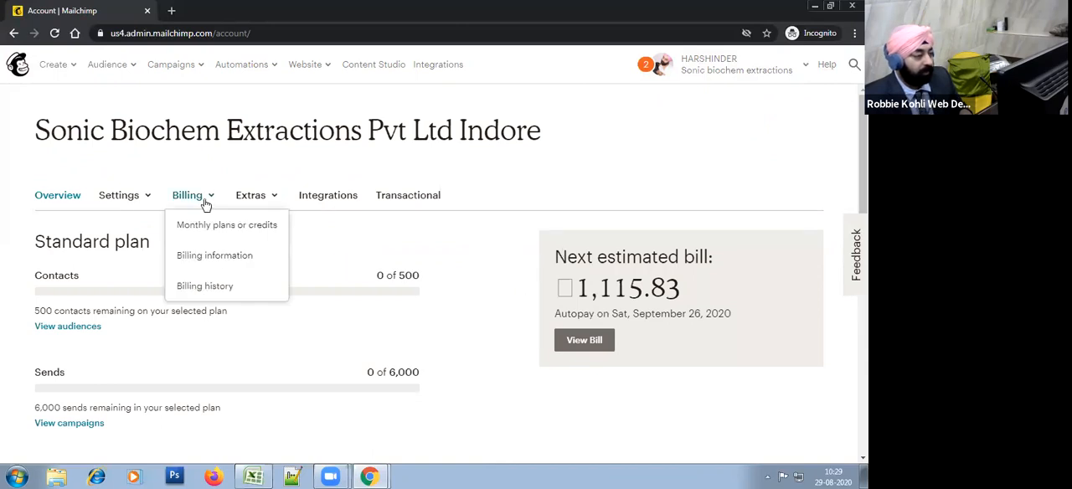
{"action": "left_click", "coordinate": [241, 230]}
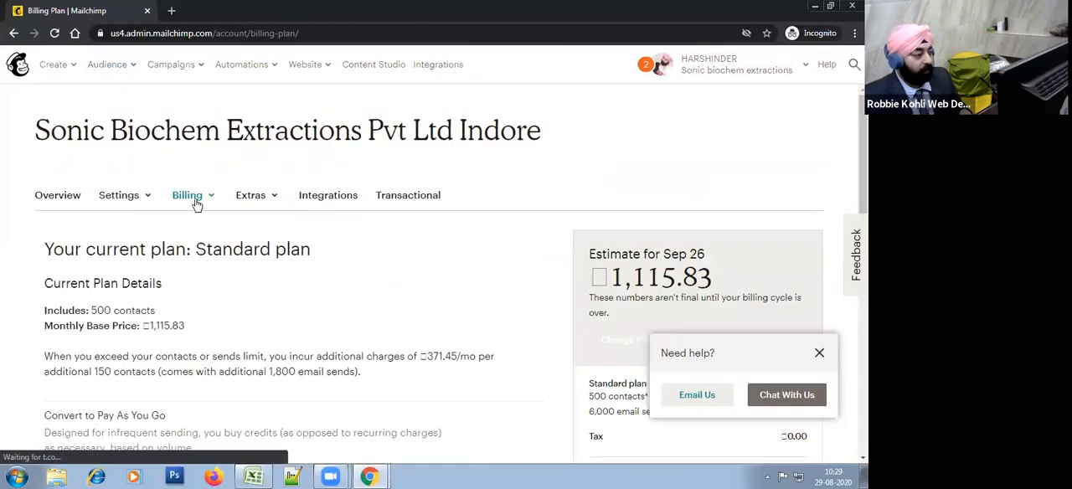
{"action": "left_click", "coordinate": [195, 203]}
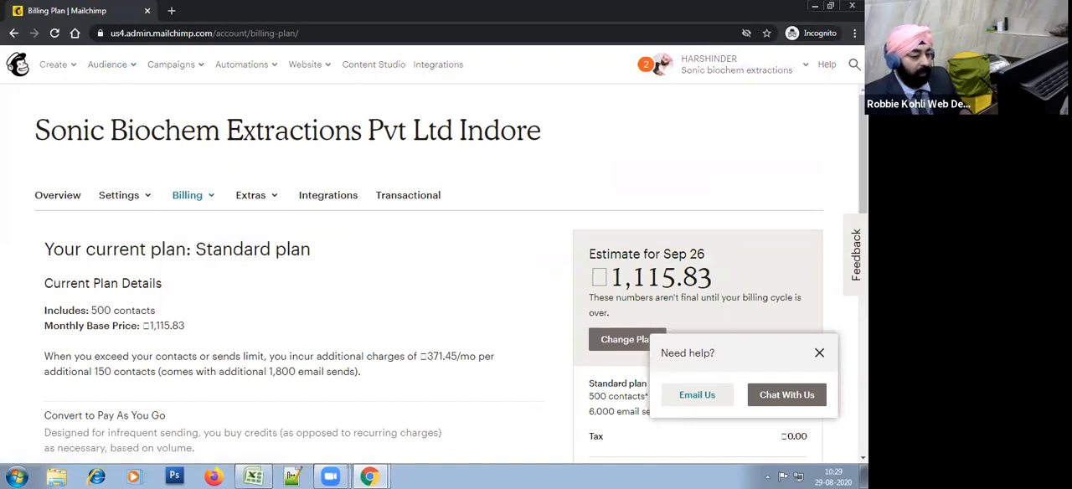
{"action": "left_click", "coordinate": [820, 355]}
Step: Examine the current Standard plan details and expand the Pay As You Go credit purchase options
{"action": "scroll", "coordinate": [697, 340], "scroll_direction": "down", "scroll_amount": 3}
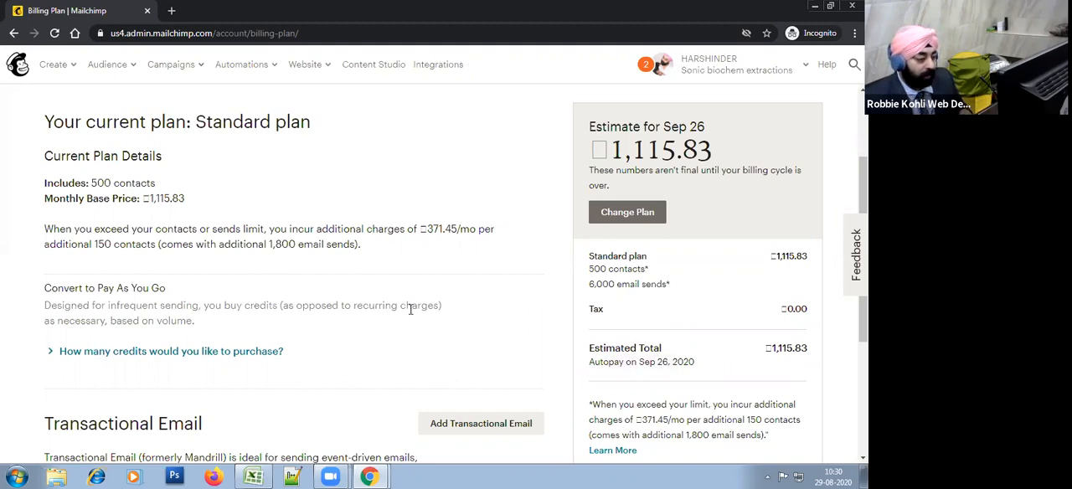
{"action": "scroll", "coordinate": [411, 309], "scroll_direction": "down", "scroll_amount": 1}
{"action": "scroll", "coordinate": [402, 310], "scroll_direction": "up", "scroll_amount": 1}
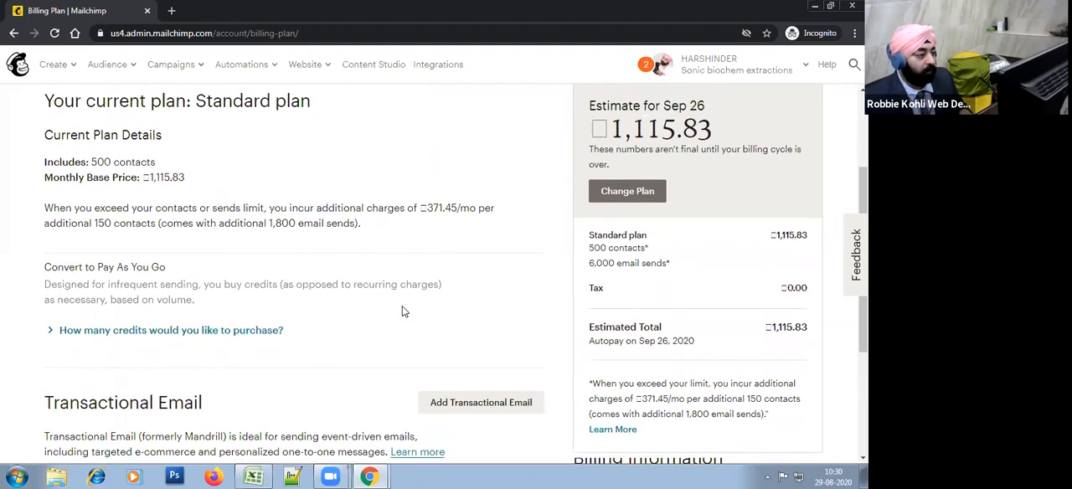
{"action": "scroll", "coordinate": [402, 310], "scroll_direction": "down", "scroll_amount": 3}
{"action": "scroll", "coordinate": [403, 306], "scroll_direction": "up", "scroll_amount": 2}
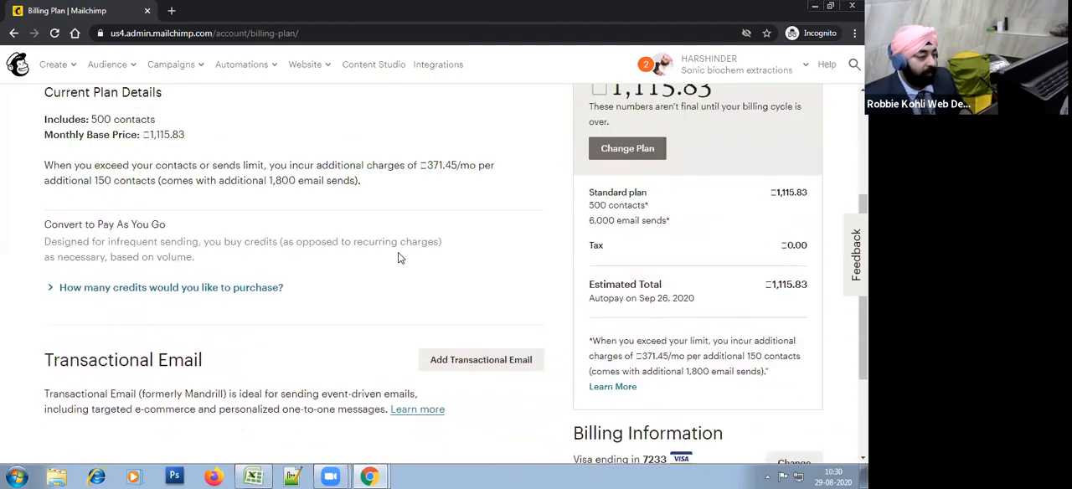
{"action": "left_click", "coordinate": [307, 289]}
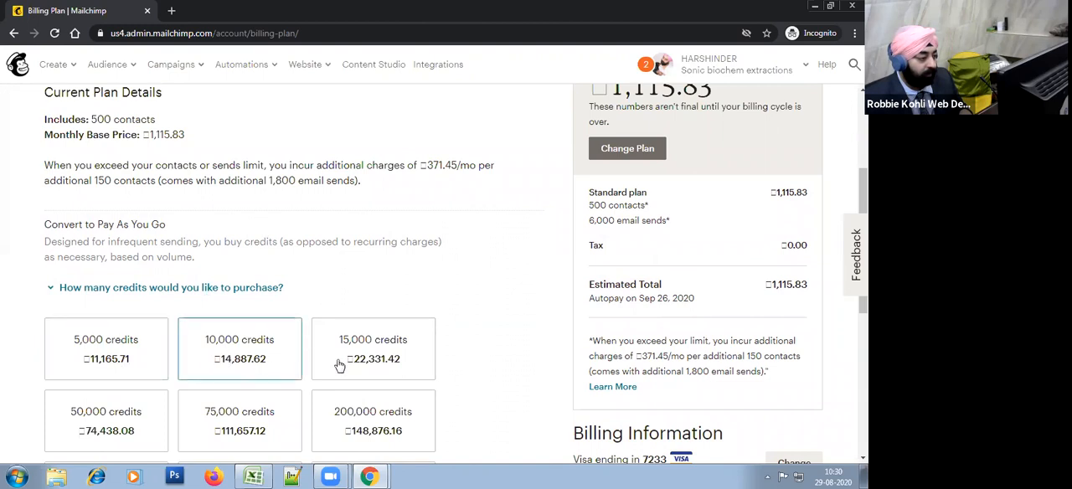
{"action": "scroll", "coordinate": [467, 350], "scroll_direction": "down", "scroll_amount": 1}
{"action": "scroll", "coordinate": [467, 350], "scroll_direction": "down", "scroll_amount": 2}
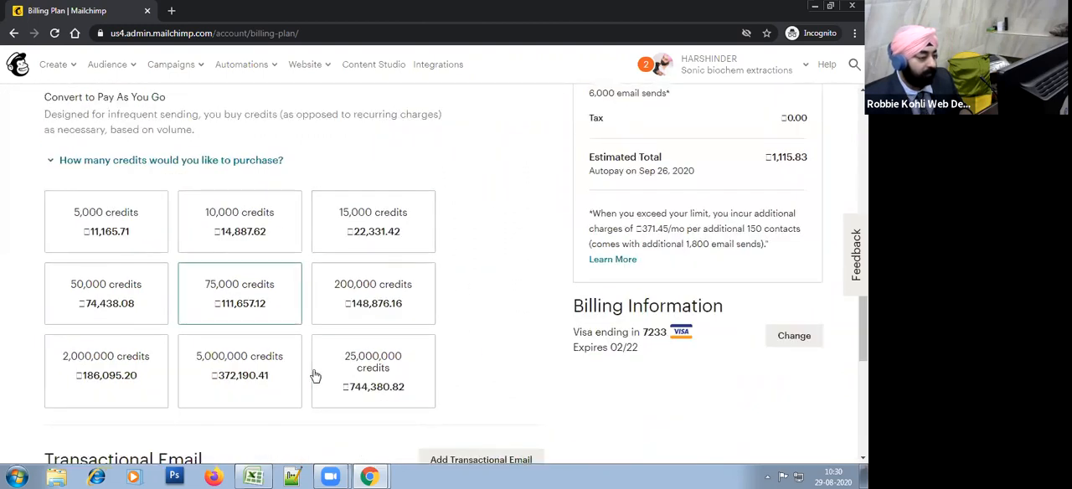
{"action": "scroll", "coordinate": [471, 378], "scroll_direction": "down", "scroll_amount": 3}
{"action": "scroll", "coordinate": [472, 378], "scroll_direction": "up", "scroll_amount": 5}
{"action": "scroll", "coordinate": [396, 334], "scroll_direction": "up", "scroll_amount": 2}
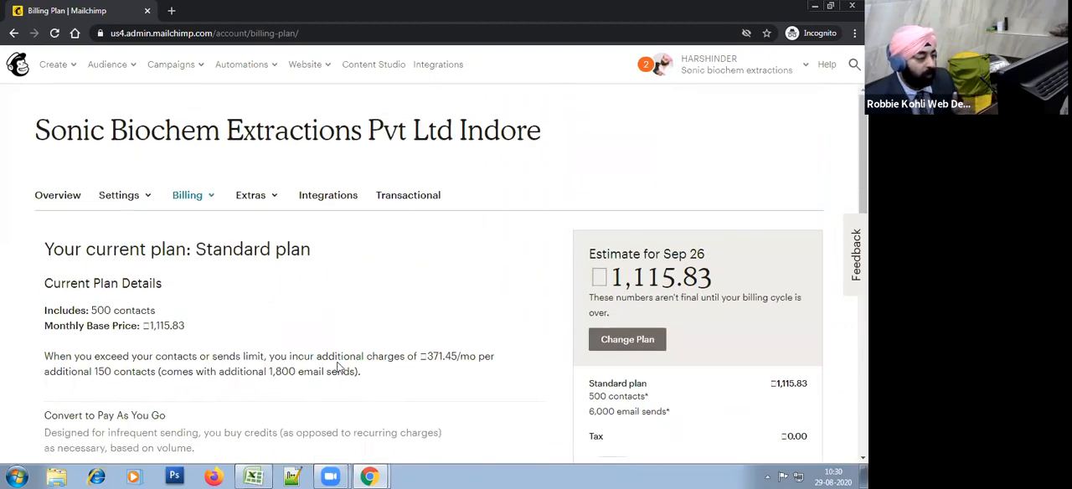
Step: Read the Pay As You Go description and credit prices, and collapse the credit purchase options
{"action": "scroll", "coordinate": [352, 342], "scroll_direction": "down", "scroll_amount": 3}
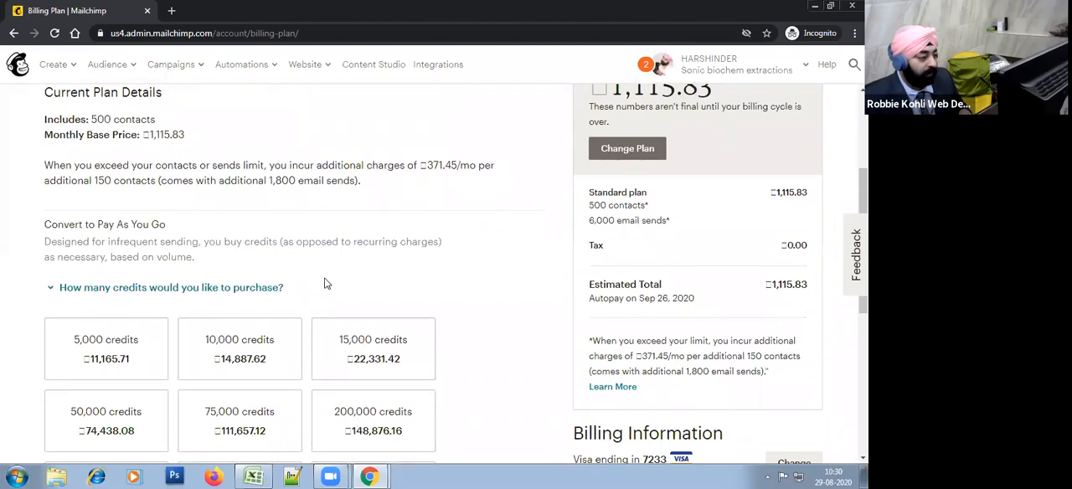
{"action": "triple_click", "coordinate": [278, 241]}
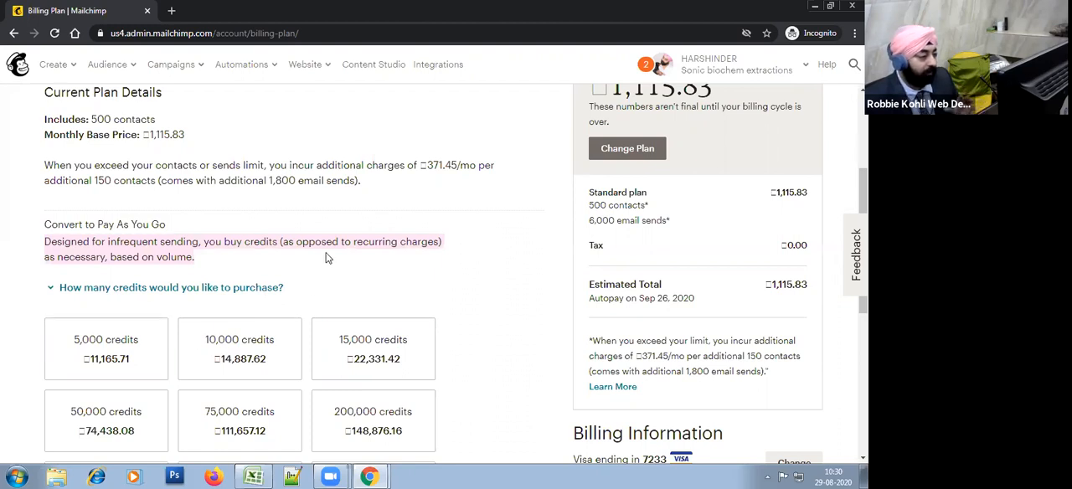
{"action": "left_click", "coordinate": [327, 258]}
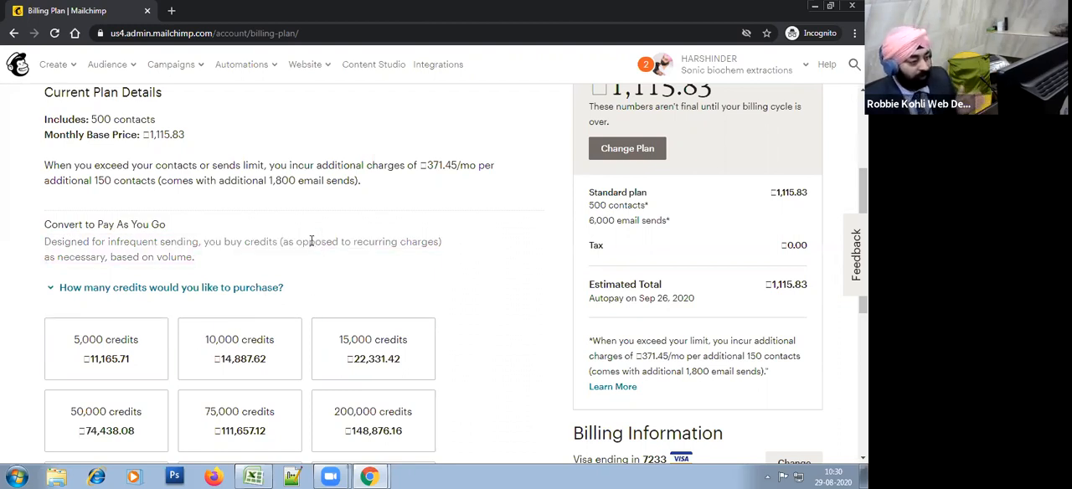
{"action": "scroll", "coordinate": [333, 266], "scroll_direction": "down", "scroll_amount": 1}
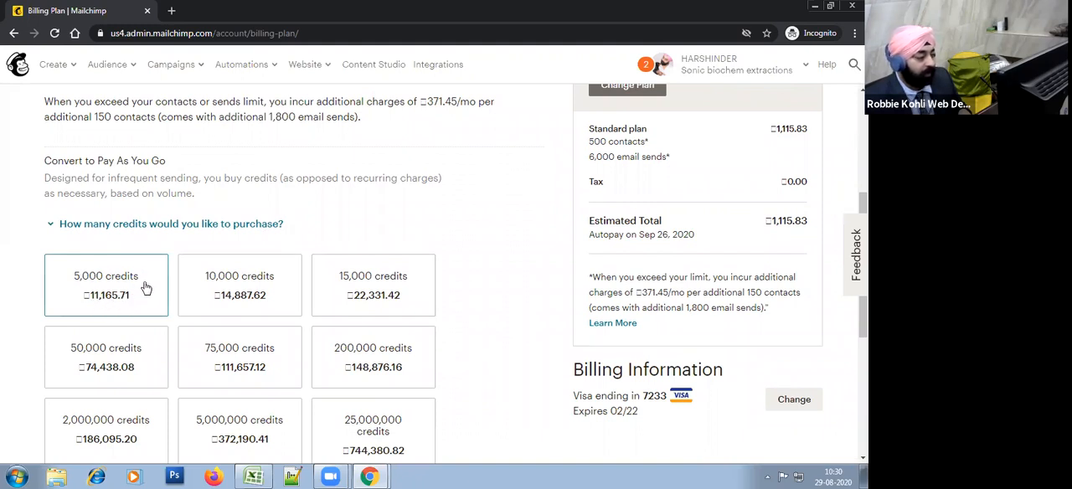
{"action": "left_click", "coordinate": [313, 234]}
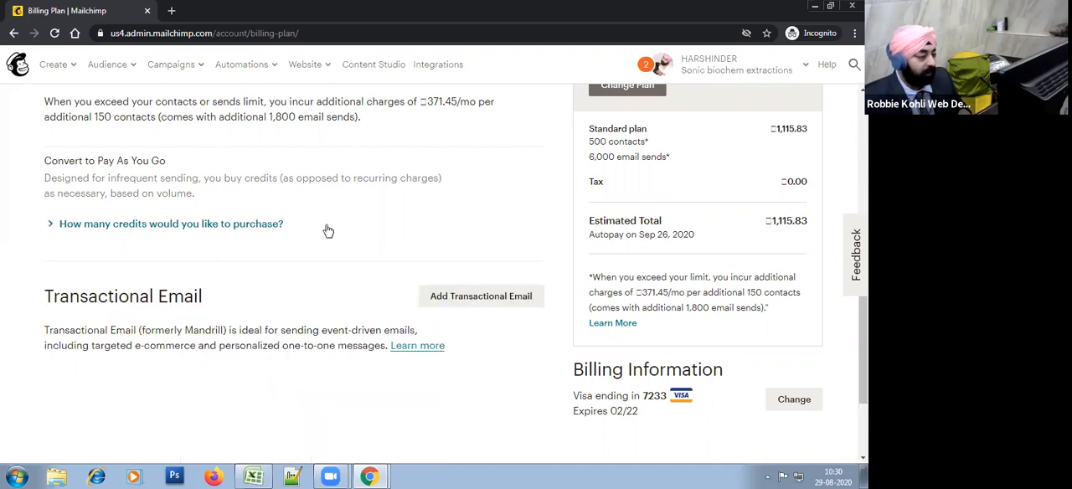
{"action": "left_click", "coordinate": [327, 233]}
{"action": "left_click", "coordinate": [267, 234]}
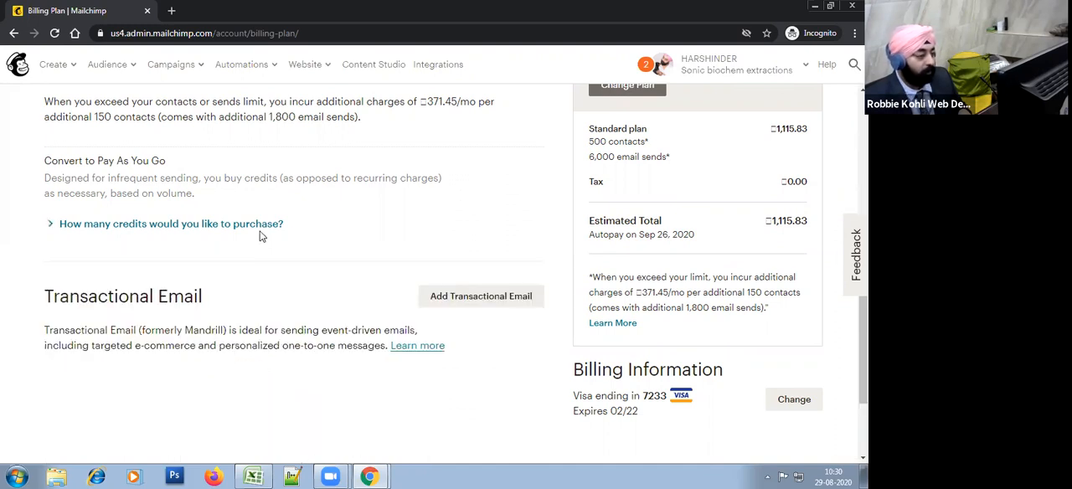
Step: Check the account's Billing and Extras options and open the Referrals page
{"action": "scroll", "coordinate": [399, 266], "scroll_direction": "up", "scroll_amount": 1}
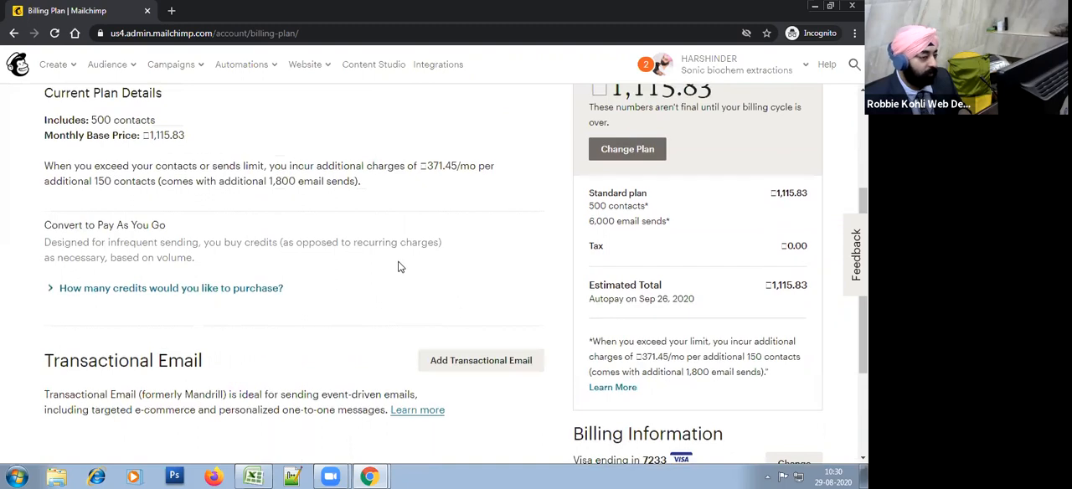
{"action": "scroll", "coordinate": [385, 270], "scroll_direction": "up", "scroll_amount": 1}
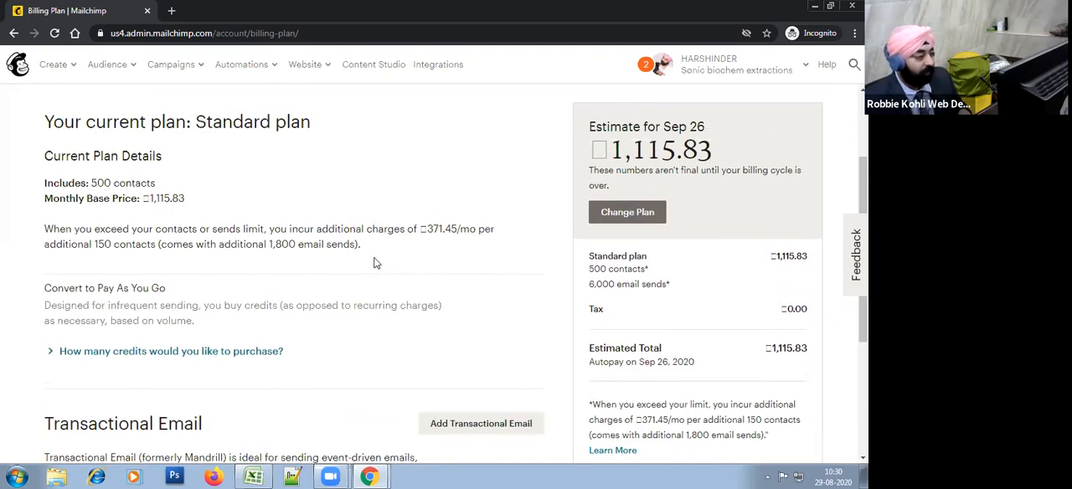
{"action": "scroll", "coordinate": [238, 228], "scroll_direction": "up", "scroll_amount": 2}
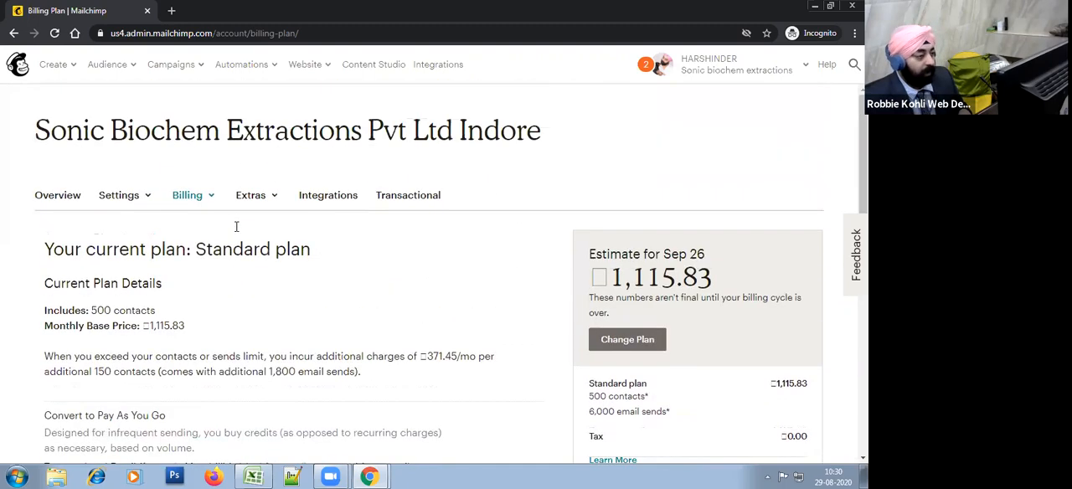
{"action": "left_click", "coordinate": [208, 202]}
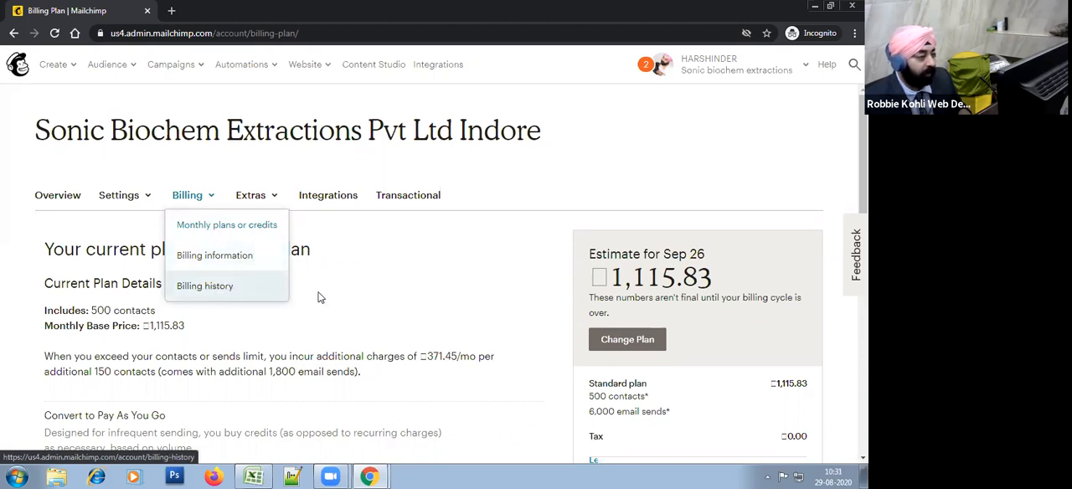
{"action": "mouse_move", "coordinate": [269, 199]}
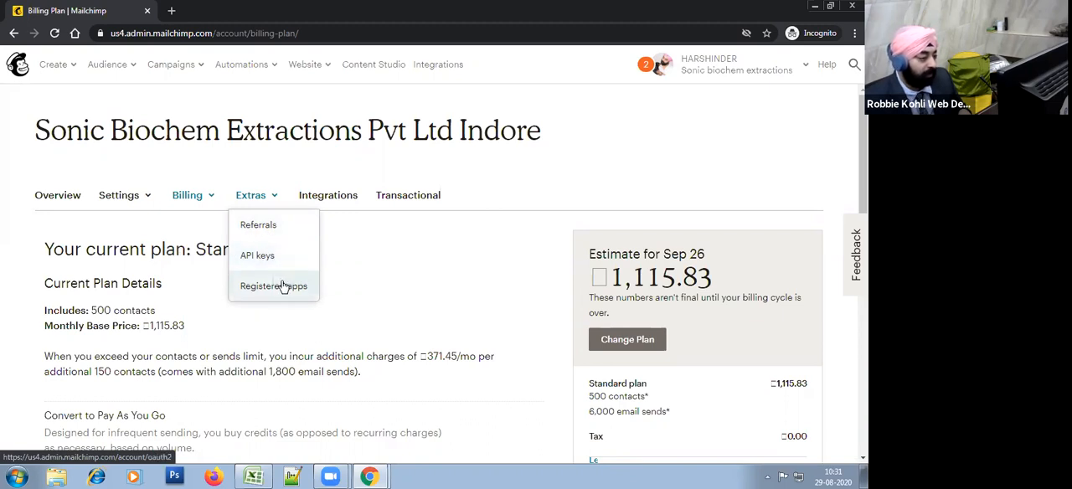
{"action": "left_click", "coordinate": [258, 226]}
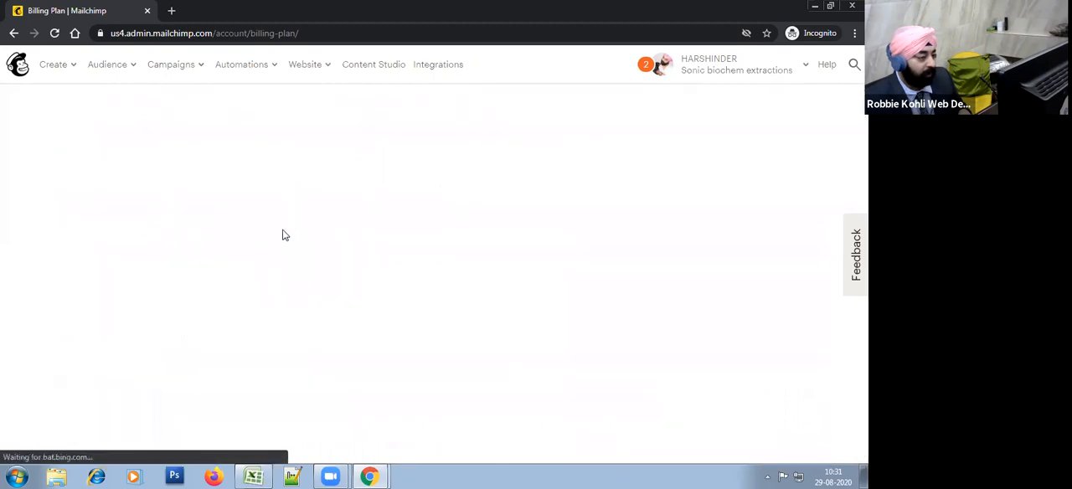
{"action": "scroll", "coordinate": [392, 289], "scroll_direction": "down", "scroll_amount": 1}
{"action": "scroll", "coordinate": [392, 289], "scroll_direction": "down", "scroll_amount": 5}
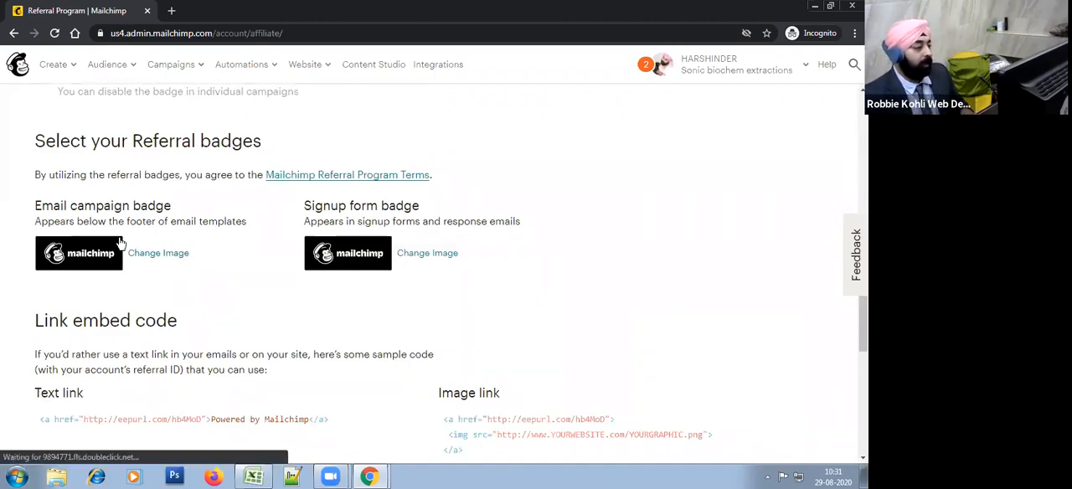
Step: Turn off showing the referral badge in campaigns
{"action": "scroll", "coordinate": [246, 263], "scroll_direction": "up", "scroll_amount": 4}
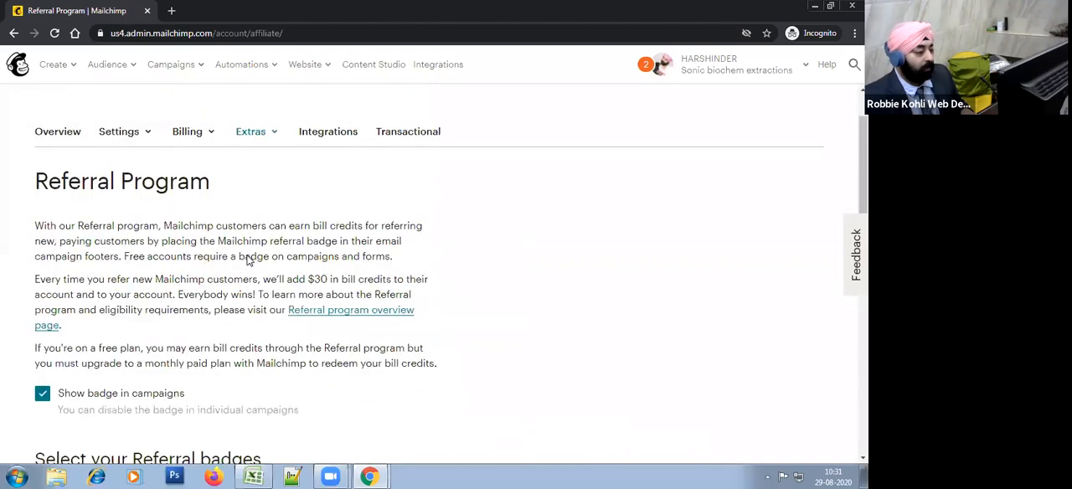
{"action": "scroll", "coordinate": [236, 234], "scroll_direction": "down", "scroll_amount": 2}
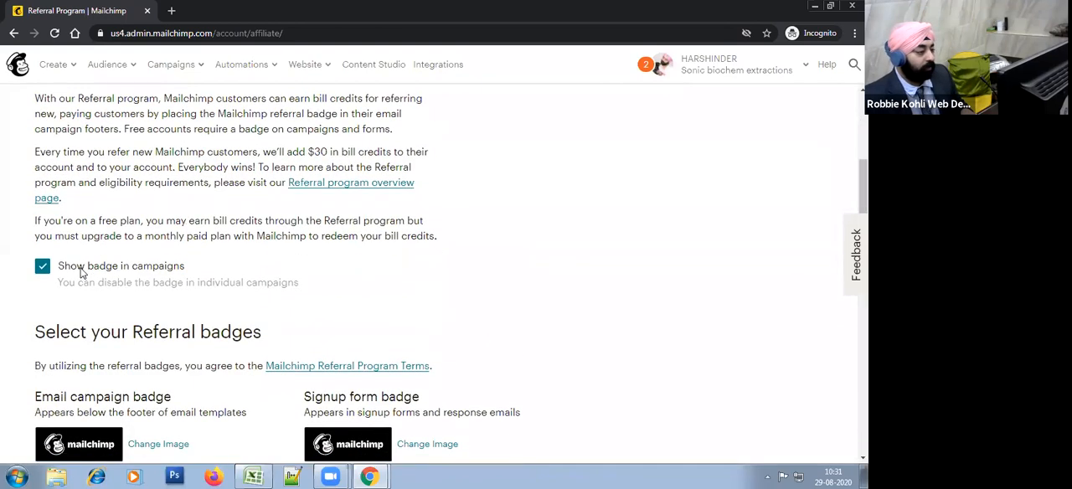
{"action": "left_click", "coordinate": [104, 276]}
{"action": "scroll", "coordinate": [186, 310], "scroll_direction": "up", "scroll_amount": 3}
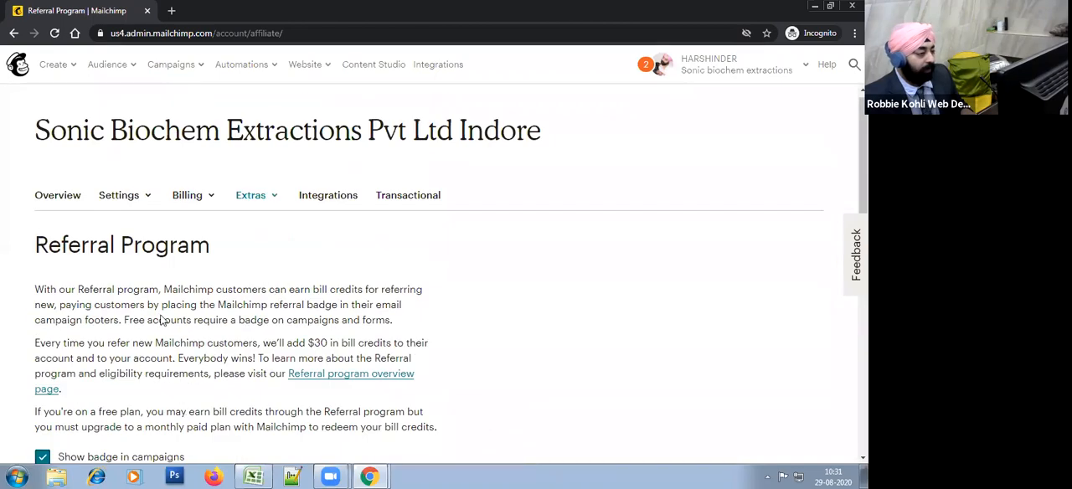
{"action": "scroll", "coordinate": [97, 335], "scroll_direction": "down", "scroll_amount": 2}
{"action": "left_click", "coordinate": [97, 333]}
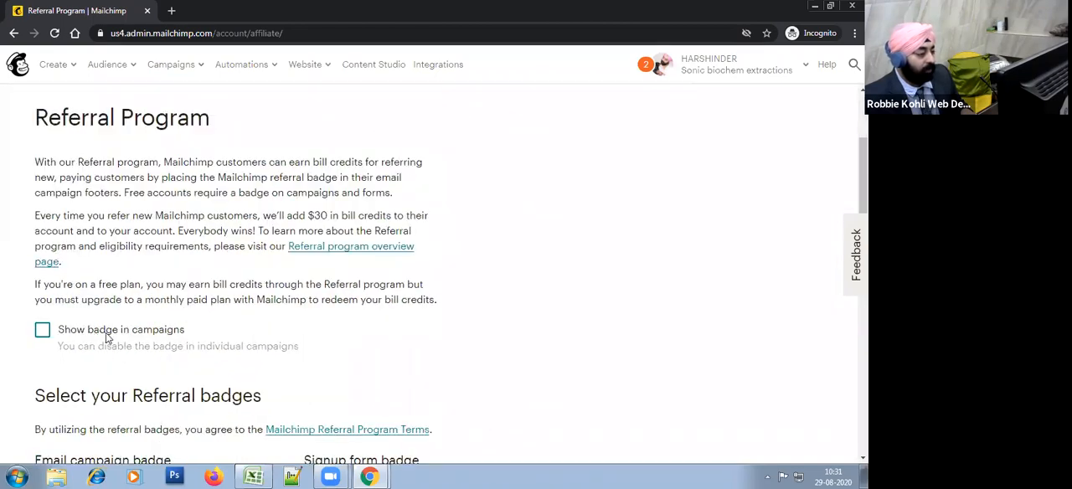
Step: Examine the referral badges, link embed code and referral bill credits on the Referral Program page
{"action": "scroll", "coordinate": [108, 335], "scroll_direction": "down", "scroll_amount": 10}
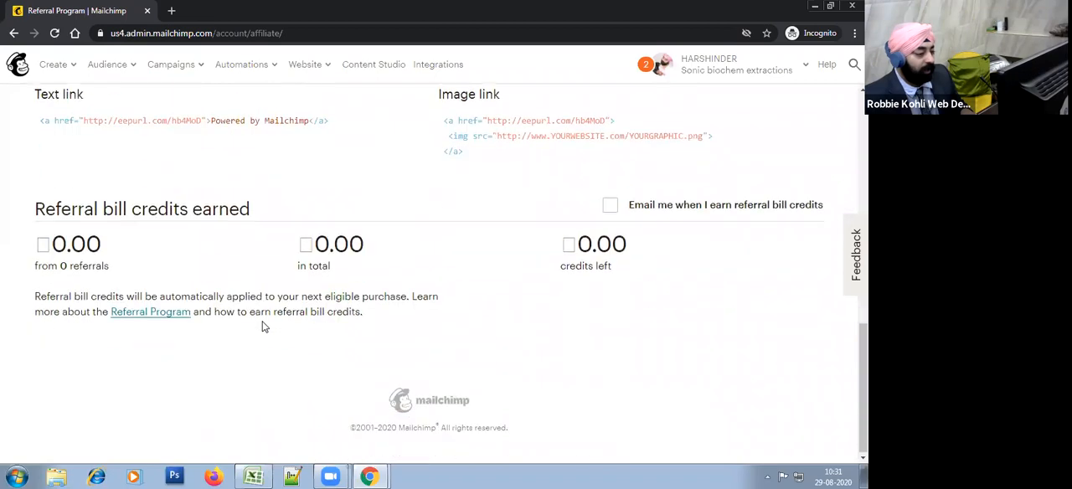
{"action": "scroll", "coordinate": [268, 326], "scroll_direction": "up", "scroll_amount": 10}
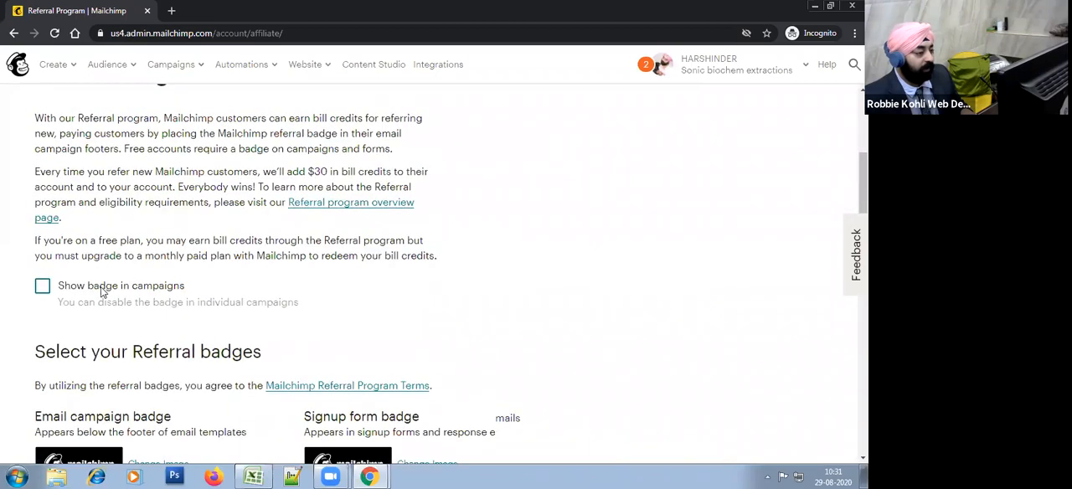
{"action": "scroll", "coordinate": [391, 313], "scroll_direction": "down", "scroll_amount": 2}
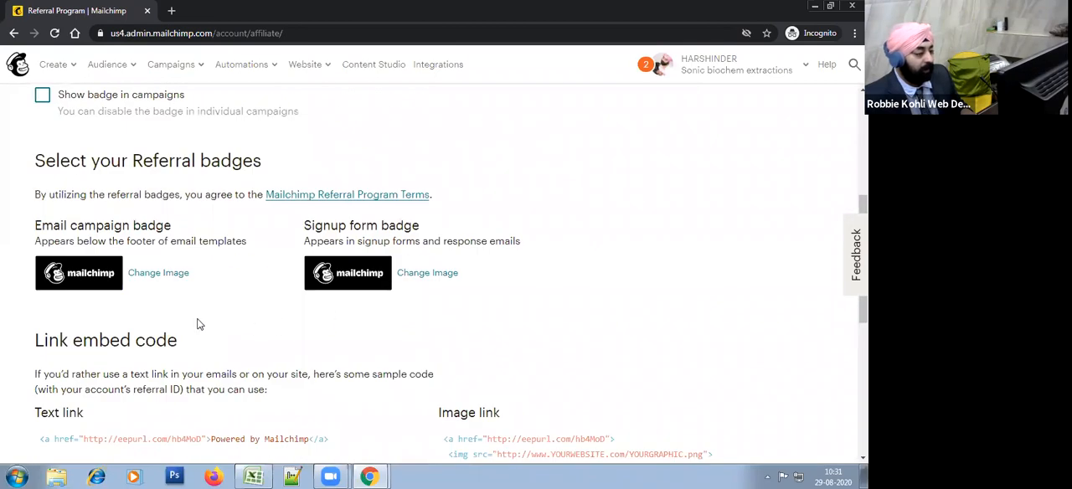
{"action": "scroll", "coordinate": [266, 339], "scroll_direction": "up", "scroll_amount": 2}
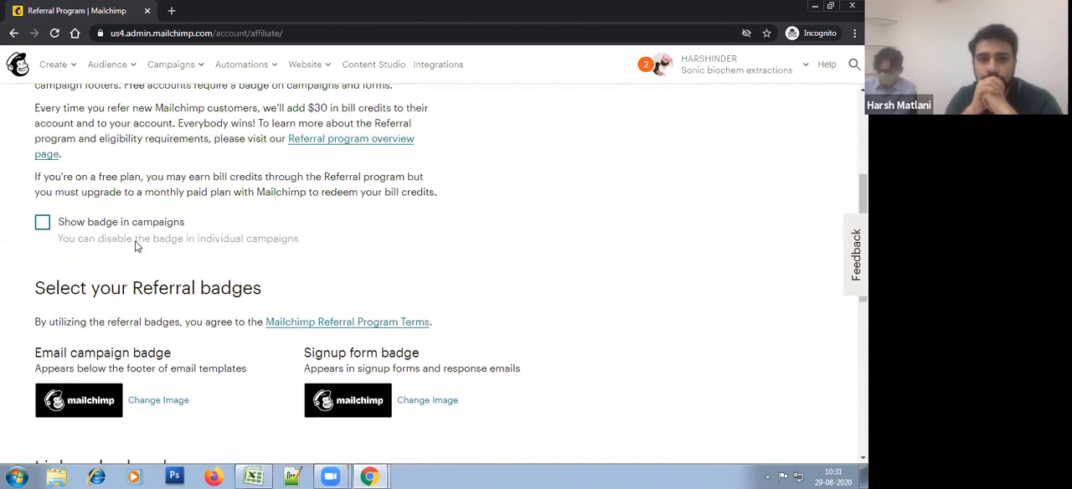
{"action": "scroll", "coordinate": [352, 313], "scroll_direction": "down", "scroll_amount": 2}
{"action": "scroll", "coordinate": [272, 358], "scroll_direction": "down", "scroll_amount": 2}
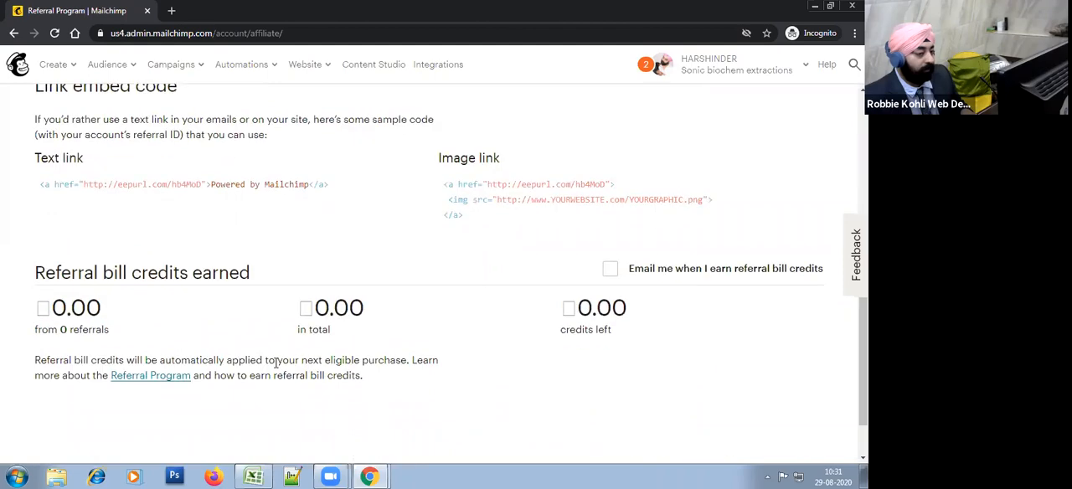
{"action": "scroll", "coordinate": [318, 334], "scroll_direction": "down", "scroll_amount": 1}
{"action": "scroll", "coordinate": [320, 335], "scroll_direction": "up", "scroll_amount": 4}
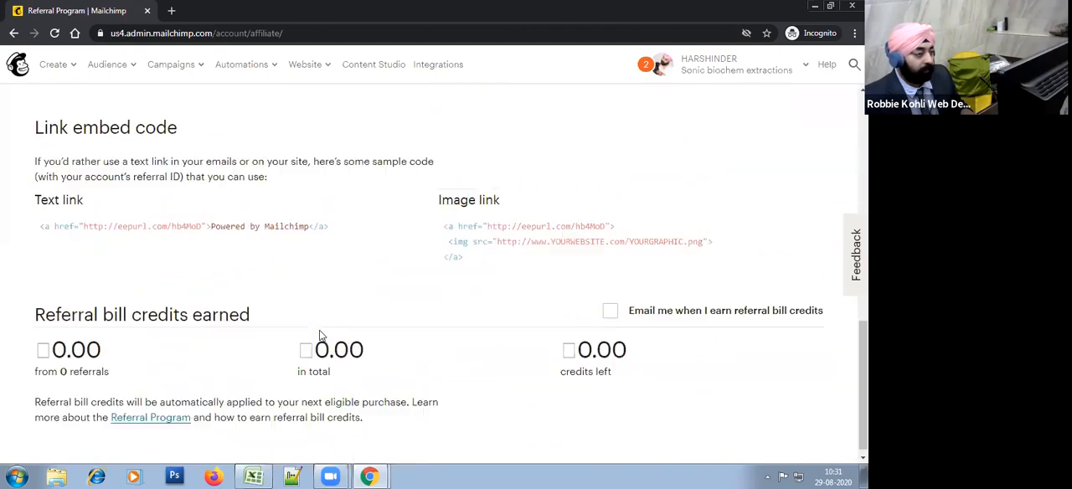
{"action": "scroll", "coordinate": [320, 335], "scroll_direction": "up", "scroll_amount": 3}
{"action": "scroll", "coordinate": [321, 335], "scroll_direction": "down", "scroll_amount": 3}
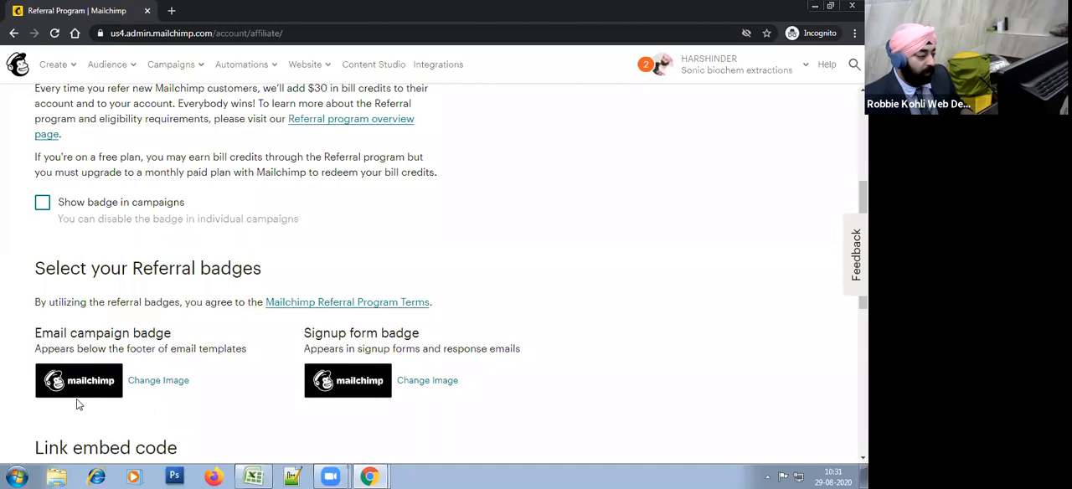
Step: Review the Referral Program page again, covering the badges, embed code, earned bill credits and program description
{"action": "scroll", "coordinate": [81, 275], "scroll_direction": "down", "scroll_amount": 2}
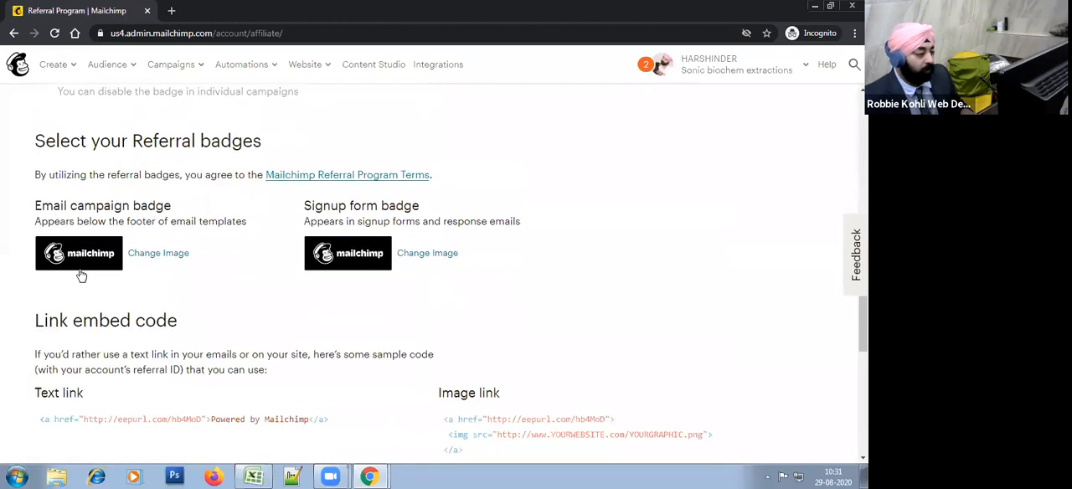
{"action": "scroll", "coordinate": [282, 360], "scroll_direction": "down", "scroll_amount": 3}
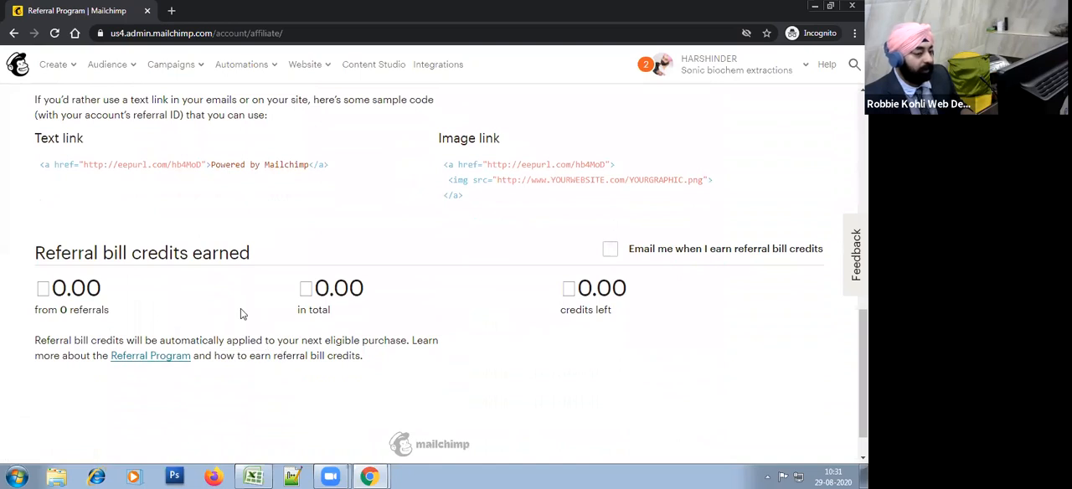
{"action": "scroll", "coordinate": [240, 311], "scroll_direction": "up", "scroll_amount": 8}
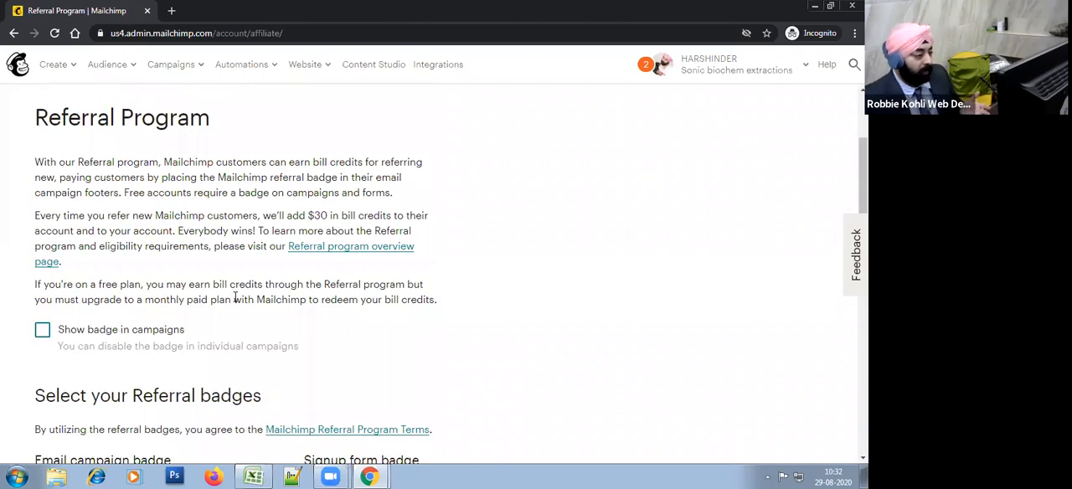
{"action": "scroll", "coordinate": [235, 331], "scroll_direction": "down", "scroll_amount": 1}
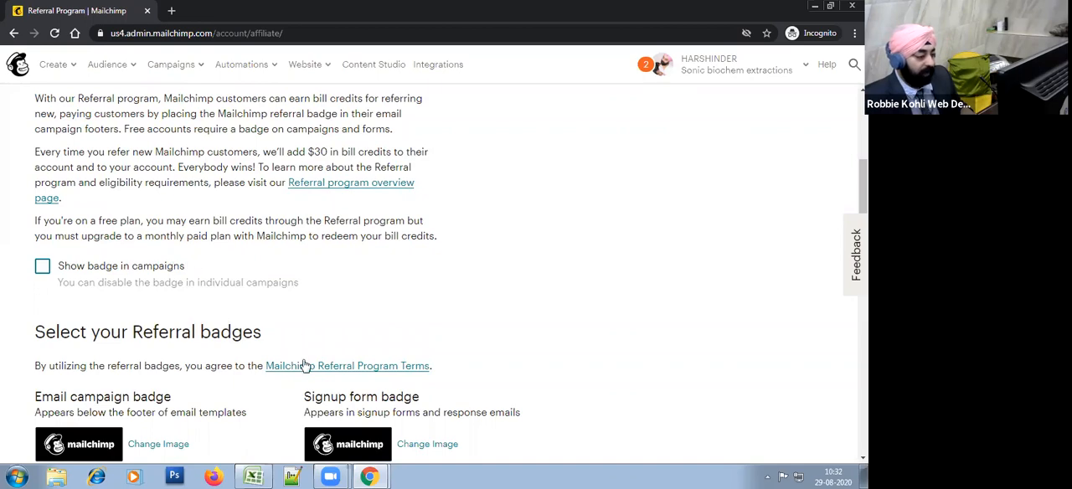
{"action": "scroll", "coordinate": [491, 367], "scroll_direction": "down", "scroll_amount": 2}
{"action": "scroll", "coordinate": [246, 304], "scroll_direction": "up", "scroll_amount": 5}
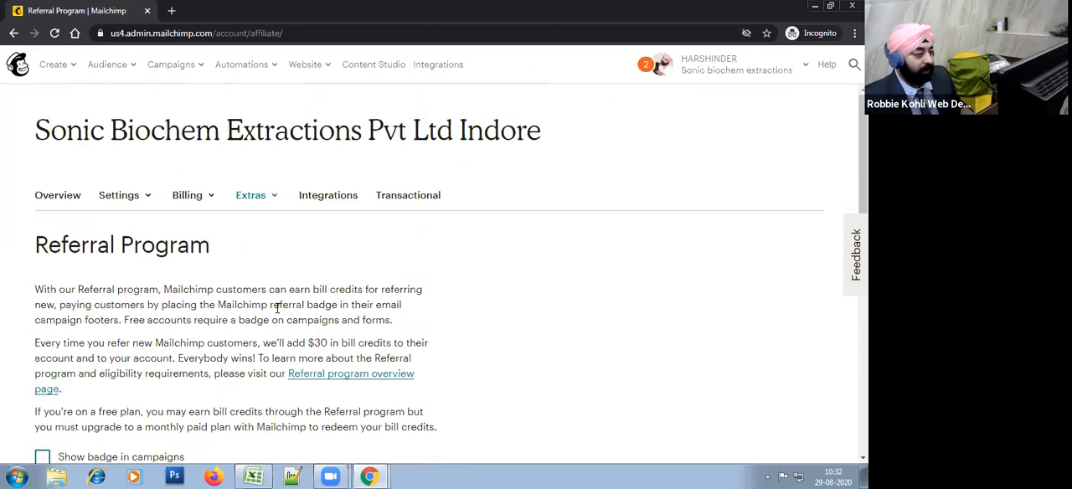
Step: Check the account's Extras options and open the Domains page from the account settings
{"action": "left_click", "coordinate": [275, 201]}
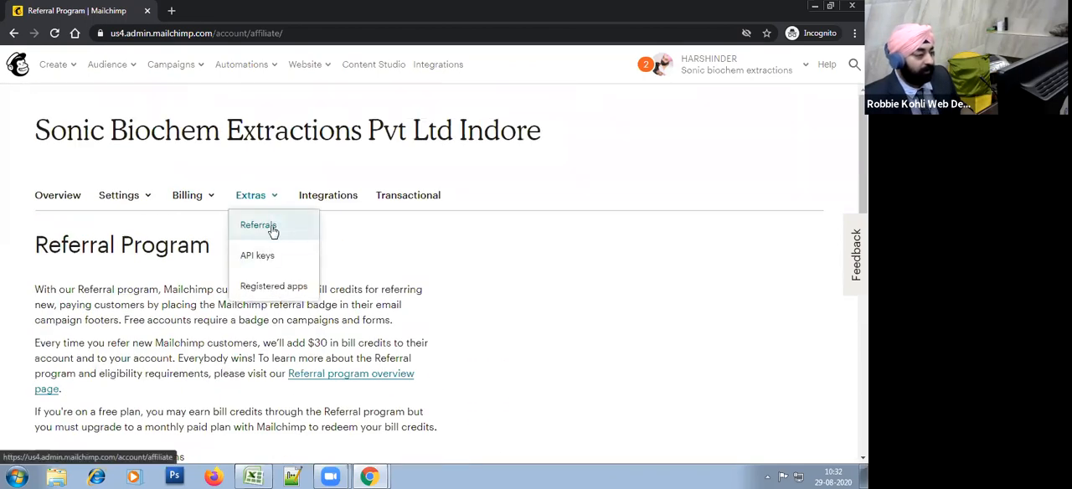
{"action": "left_click", "coordinate": [430, 280]}
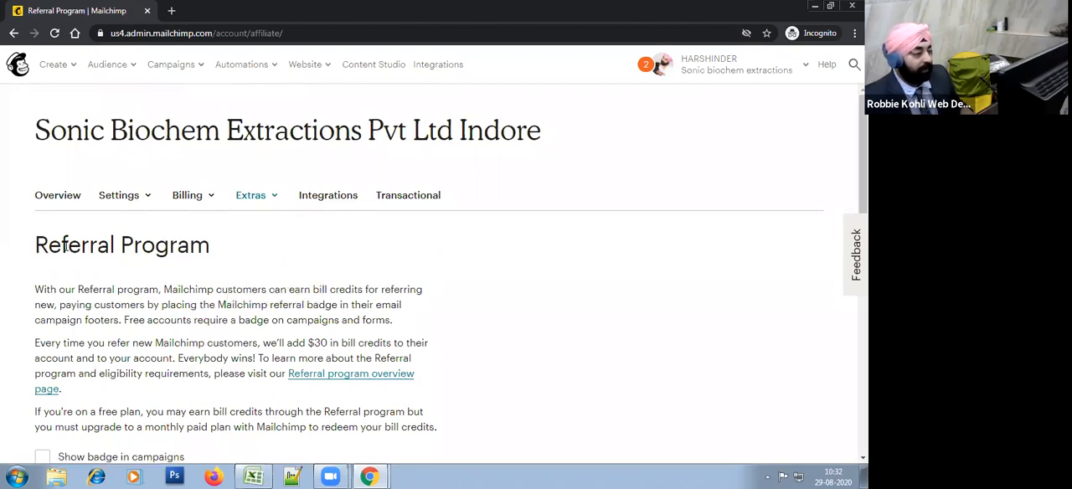
{"action": "left_click", "coordinate": [139, 201]}
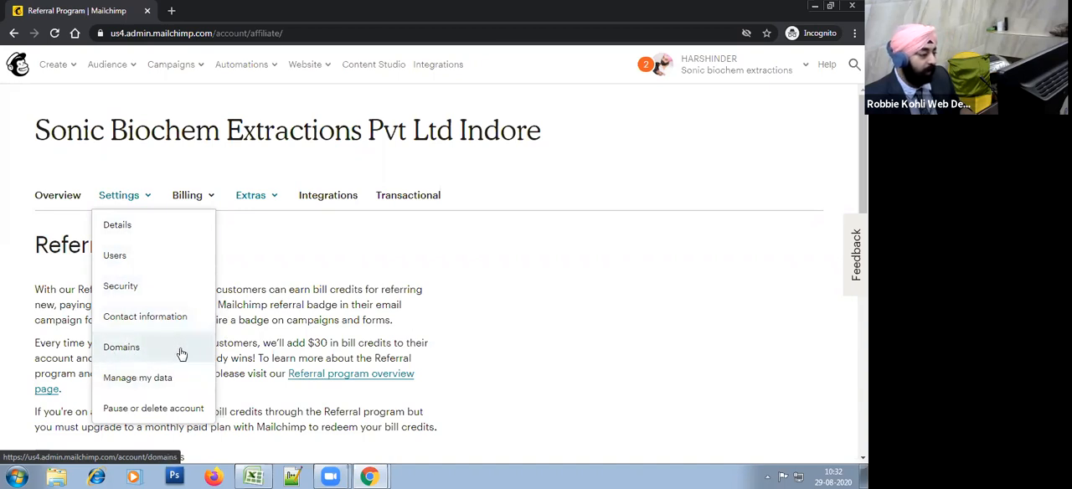
{"action": "left_click", "coordinate": [134, 348]}
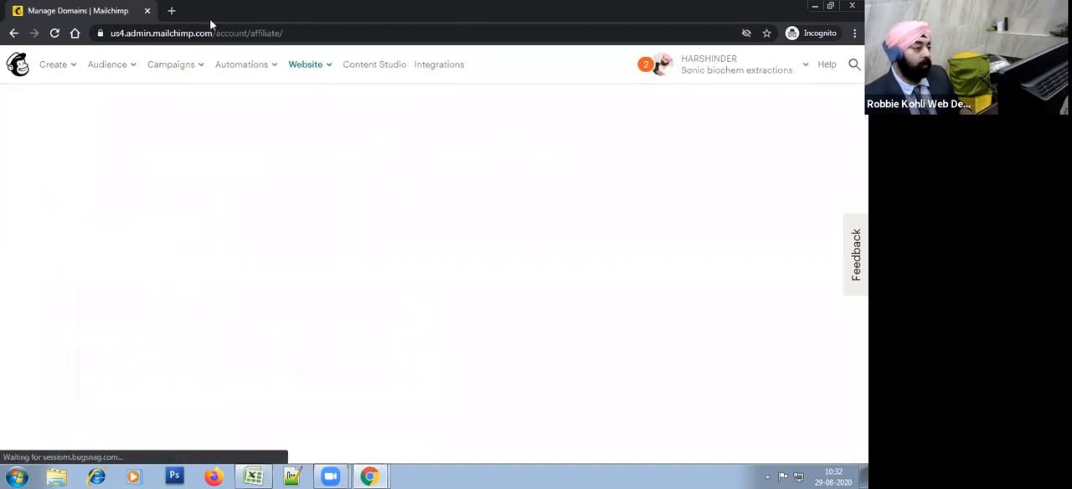
Step: Open the Sonic Biochem website, sonicbiochem.co.in, in a new browser tab
{"action": "left_click", "coordinate": [171, 10]}
{"action": "type", "text": "sonic"}
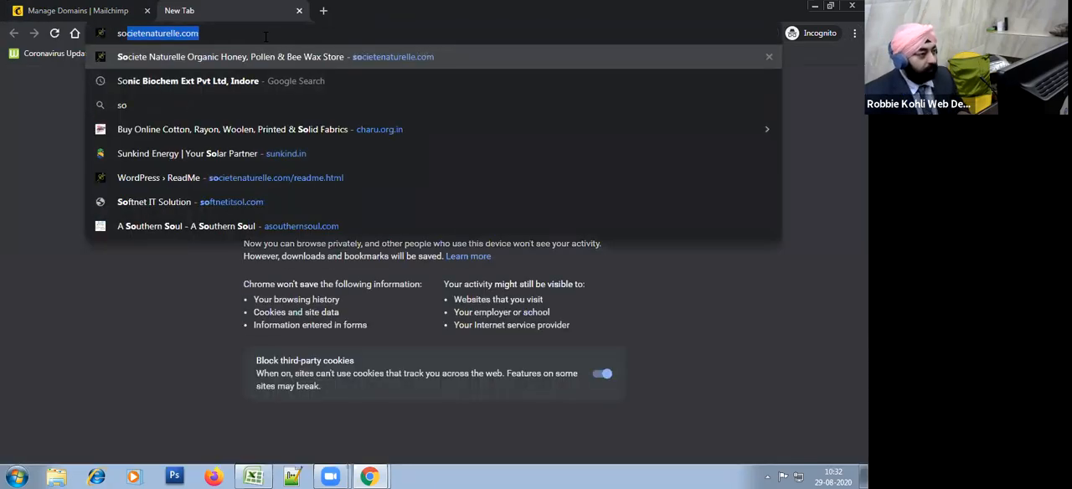
{"action": "key", "text": "Down"}
{"action": "key", "text": "Down"}
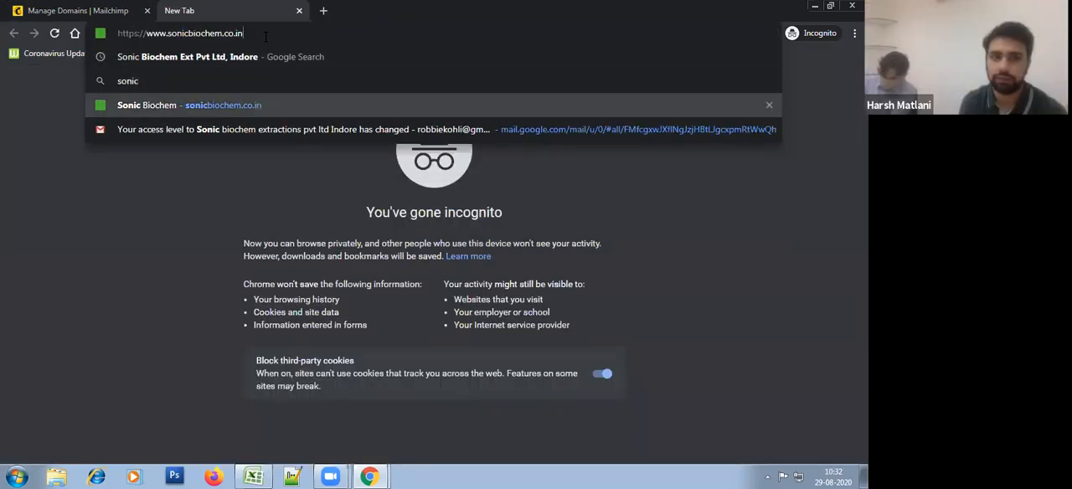
{"action": "key", "text": "ctrl+a"}
{"action": "key", "text": "ctrl+c"}
{"action": "key", "text": "Return"}
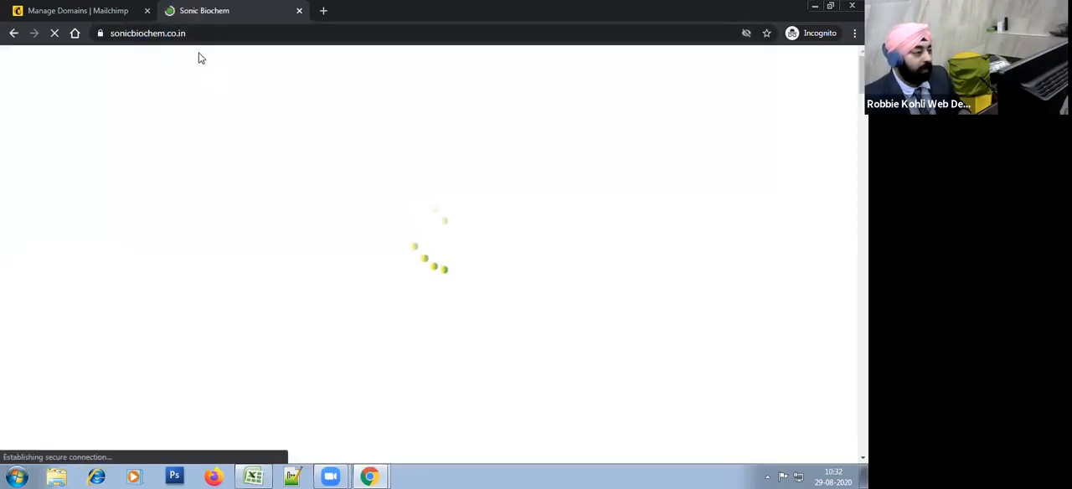
{"action": "left_click", "coordinate": [488, 352]}
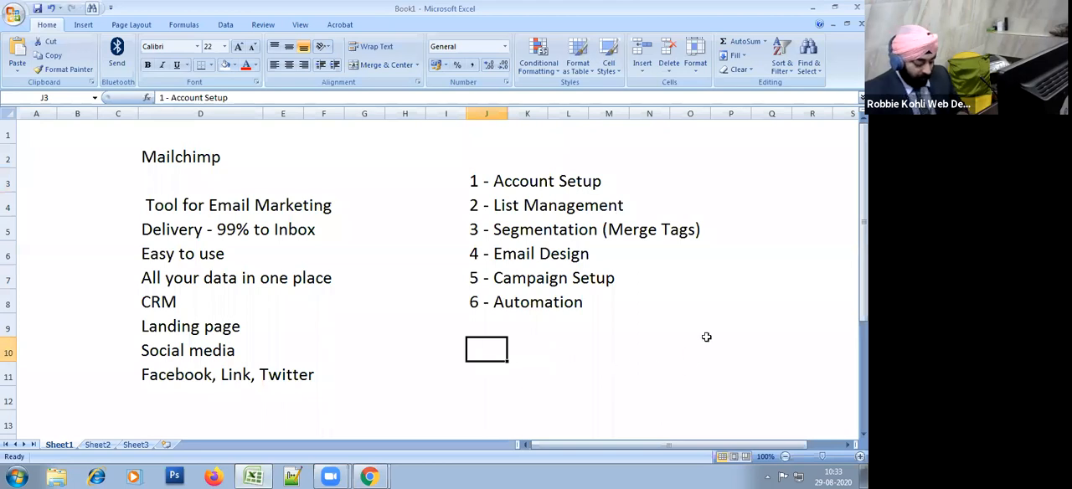
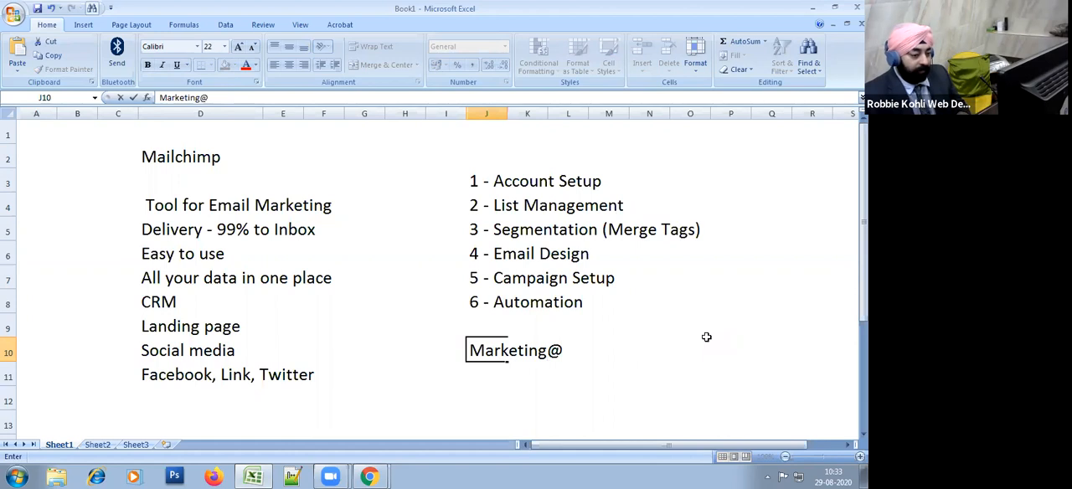
{"action": "key", "text": "ctrl+v"}
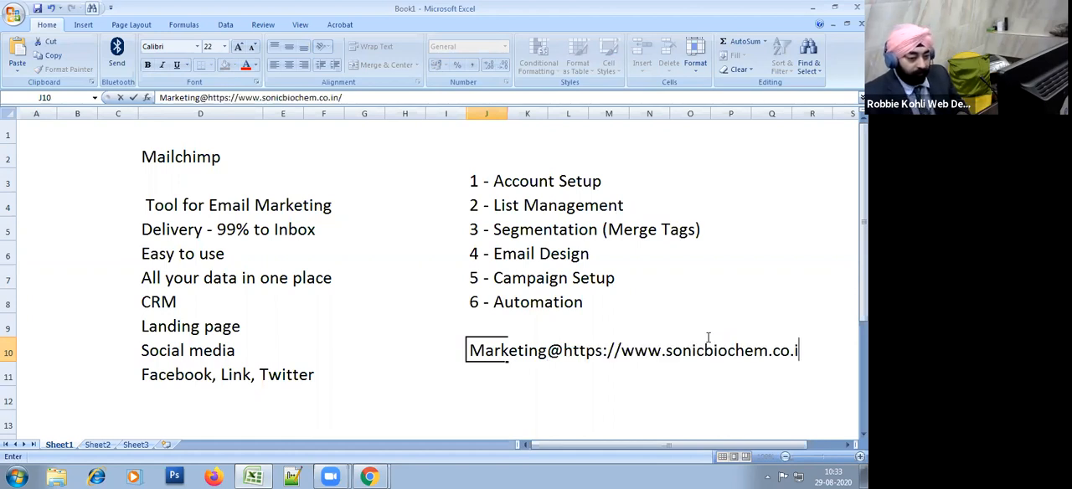
{"action": "key", "text": "Left"}
{"action": "key", "text": "Left"}
{"action": "key", "text": "Left"}
{"action": "key", "text": "Left"}
{"action": "key", "text": "Left"}
{"action": "key", "text": "Left"}
{"action": "key", "text": "Left"}
{"action": "key", "text": "Left"}
{"action": "key", "text": "Left"}
{"action": "key", "text": "Right"}
{"action": "key", "text": "Right"}
{"action": "key", "text": "Right"}
{"action": "key", "text": "Right"}
{"action": "key", "text": "Right"}
{"action": "key", "text": "Right"}
{"action": "key", "text": "Right"}
{"action": "key", "text": "Right"}
{"action": "key", "text": "Right"}
{"action": "key", "text": "F2"}
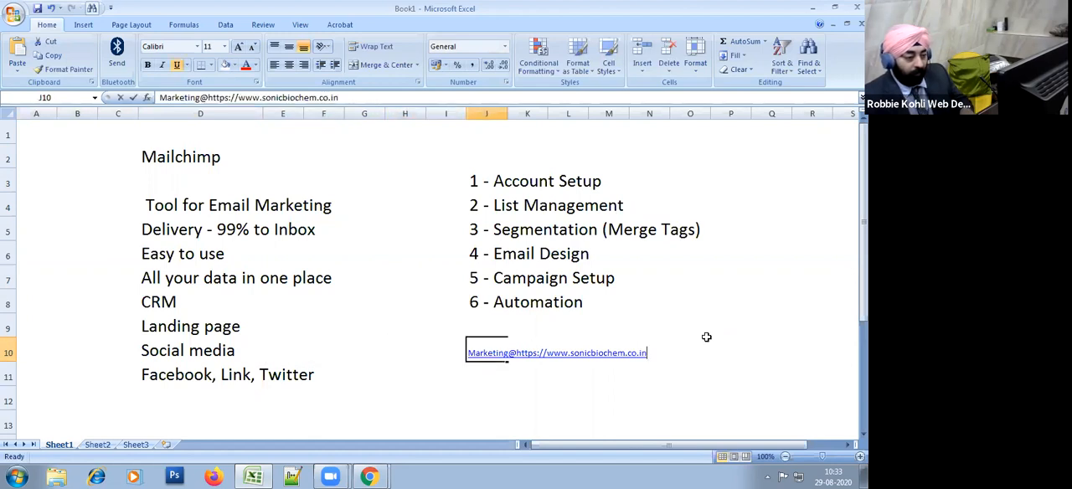
{"action": "key", "text": "Delete"}
{"action": "key", "text": "Delete"}
{"action": "key", "text": "Delete"}
{"action": "key", "text": "Delete"}
{"action": "key", "text": "Delete"}
{"action": "key", "text": "Delete"}
{"action": "key", "text": "Delete"}
{"action": "key", "text": "Delete"}
{"action": "key", "text": "Delete"}
{"action": "key", "text": "Delete"}
{"action": "key", "text": "Delete"}
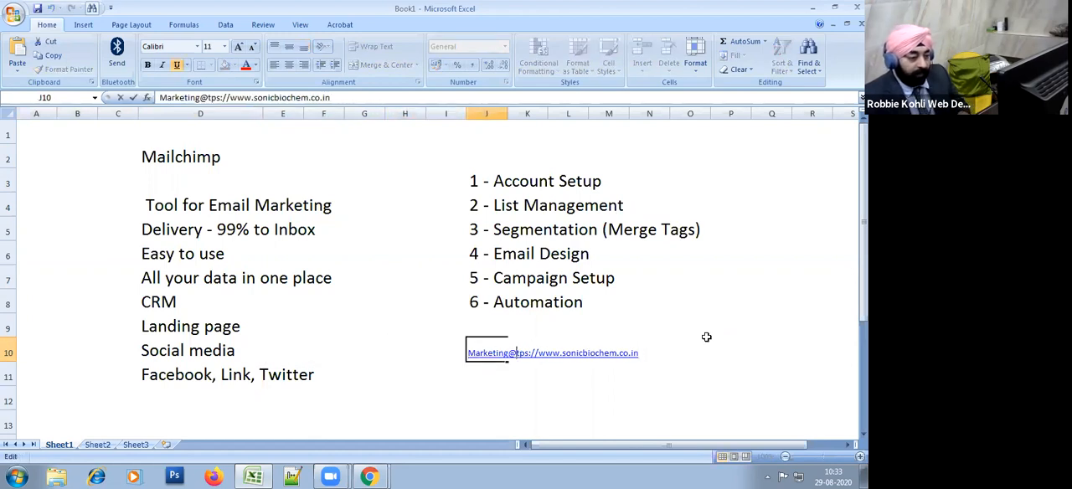
{"action": "key", "text": "Delete"}
{"action": "key", "text": "shift+Home"}
{"action": "type", "text": "commin"}
{"action": "type", "text": "ication"}
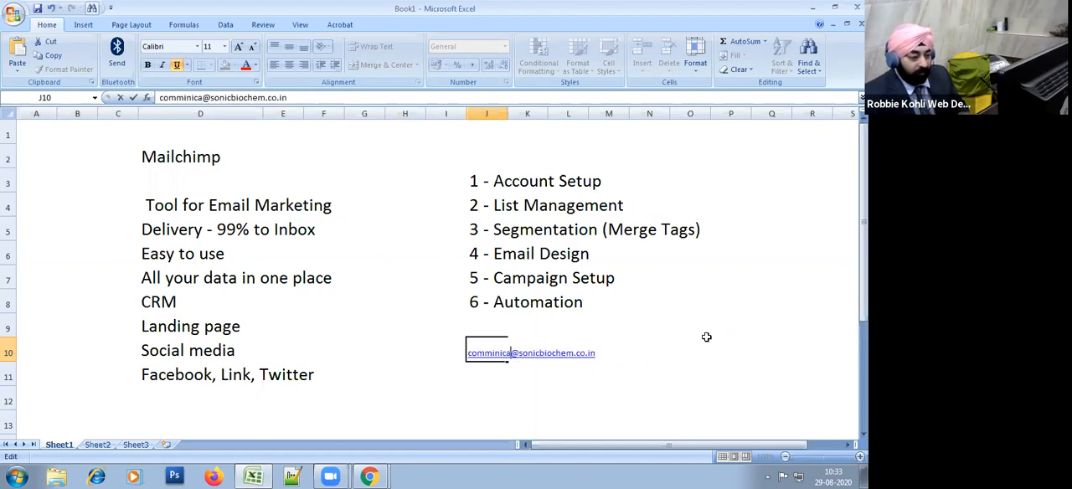
{"action": "key", "text": "Return"}
Step: Set the font size of the sample e-mail address in cell J10 to 22
{"action": "key", "text": "Up"}
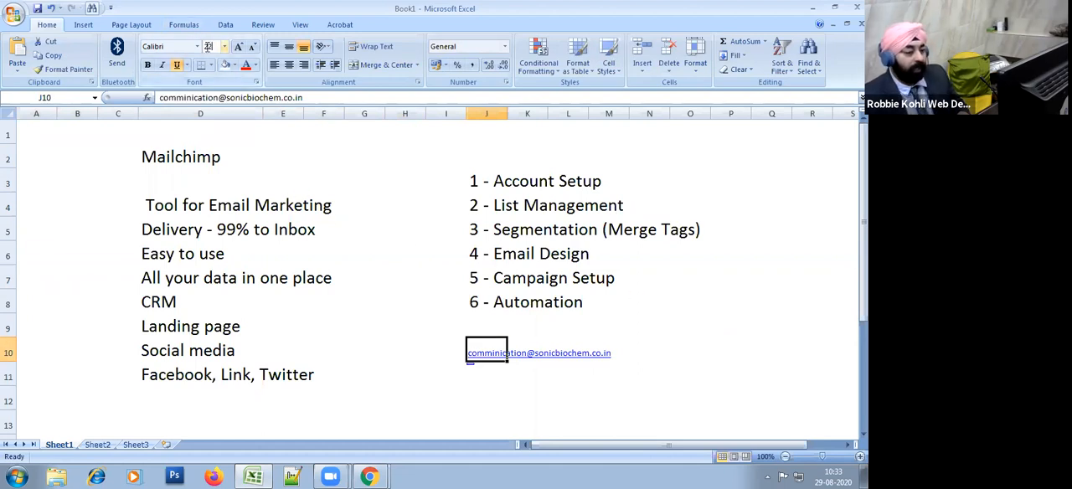
{"action": "type", "text": "22"}
{"action": "key", "text": "Return"}
{"action": "left_click", "coordinate": [561, 406]}
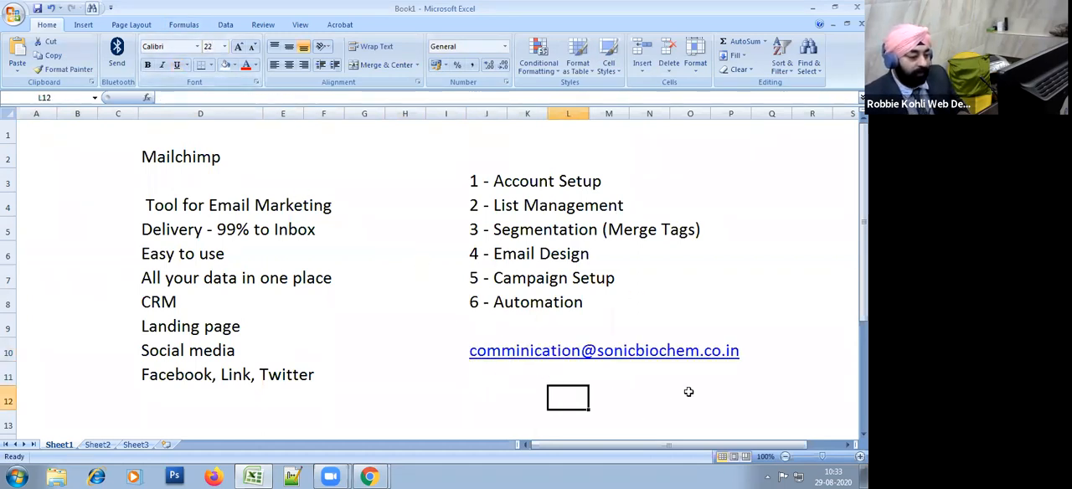
{"action": "left_click", "coordinate": [746, 351]}
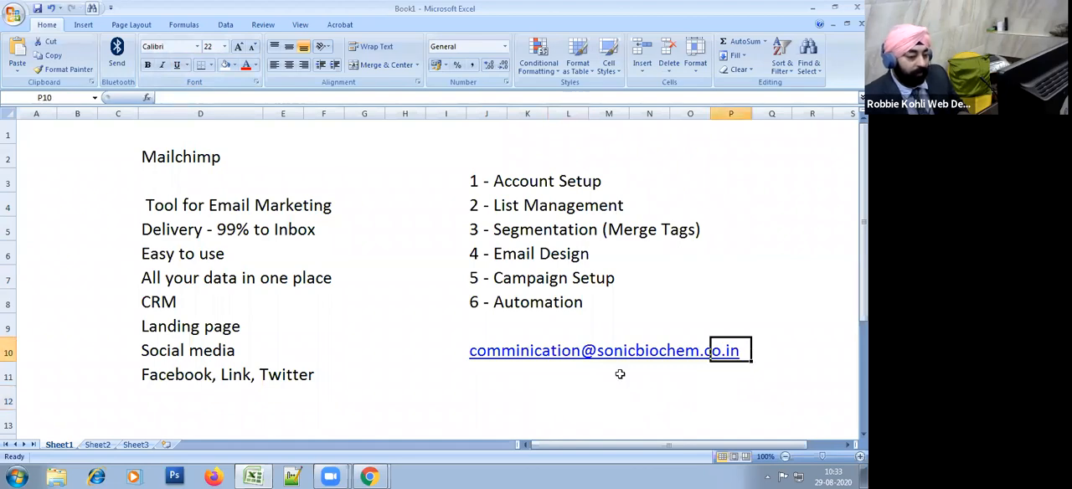
Step: Switch back to Mailchimp's Manage Domains page in Chrome and inspect the domains listed under Verify Your Email Domain
{"action": "key", "text": "alt+Tab"}
{"action": "key", "text": "alt+Tab"}
{"action": "key", "text": "alt+Tab"}
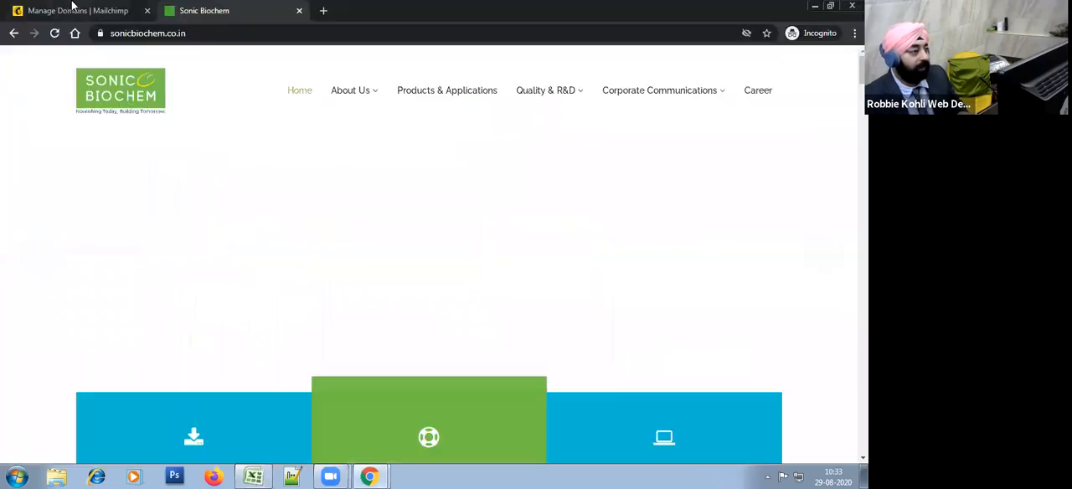
{"action": "left_click", "coordinate": [72, 7]}
{"action": "scroll", "coordinate": [304, 369], "scroll_direction": "down", "scroll_amount": 2}
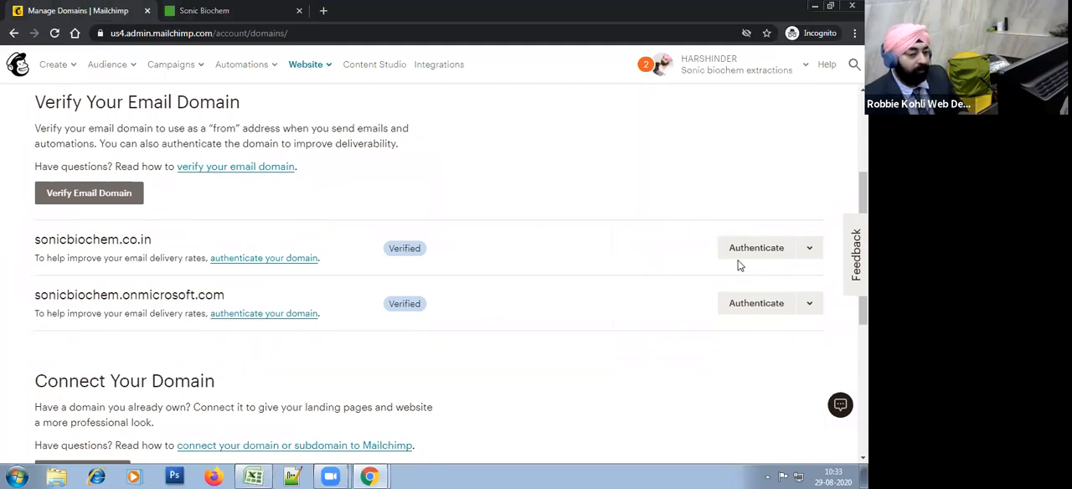
{"action": "left_click_drag", "start_coordinate": [63, 243], "coordinate": [444, 311]}
{"action": "left_click", "coordinate": [385, 324]}
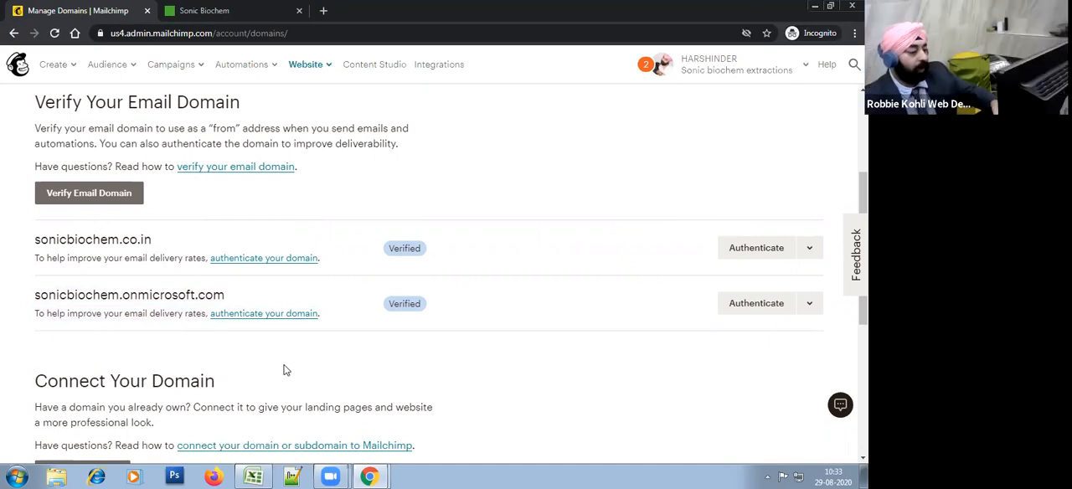
Step: Review the Connect Your Domain and Purchase a New Domain sections, and return to Verify Your Email Domain
{"action": "scroll", "coordinate": [366, 376], "scroll_direction": "up", "scroll_amount": 2}
{"action": "scroll", "coordinate": [366, 370], "scroll_direction": "down", "scroll_amount": 4}
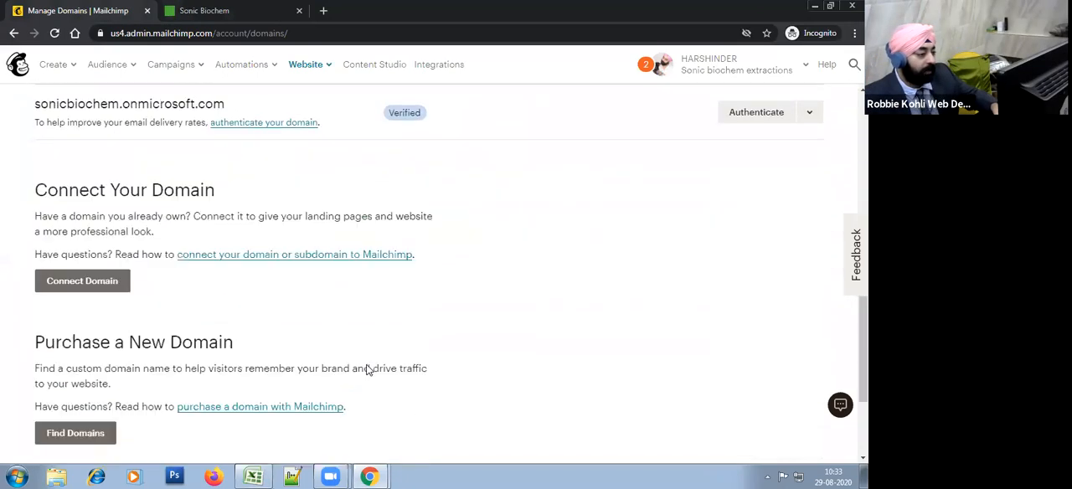
{"action": "scroll", "coordinate": [366, 364], "scroll_direction": "down", "scroll_amount": 2}
{"action": "scroll", "coordinate": [366, 364], "scroll_direction": "up", "scroll_amount": 2}
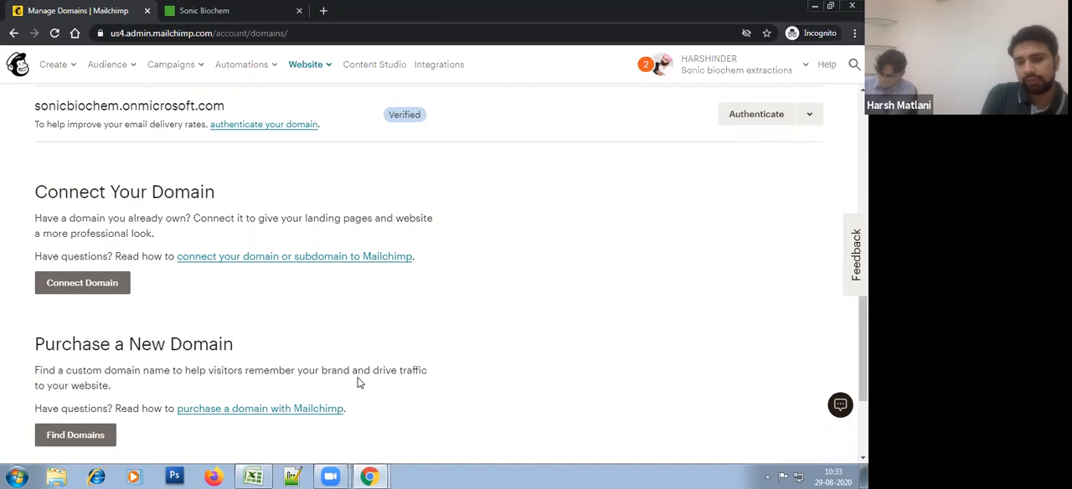
{"action": "scroll", "coordinate": [350, 381], "scroll_direction": "up", "scroll_amount": 3}
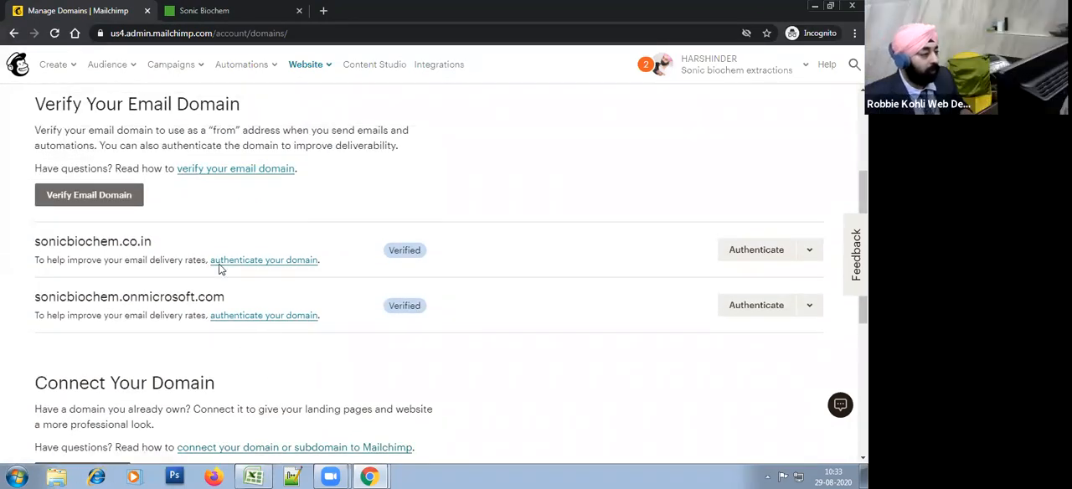
Step: Start verifying an email domain, enter a company e-mail address at sonicbiochem.co.in, and send the verification email
{"action": "left_click", "coordinate": [116, 201]}
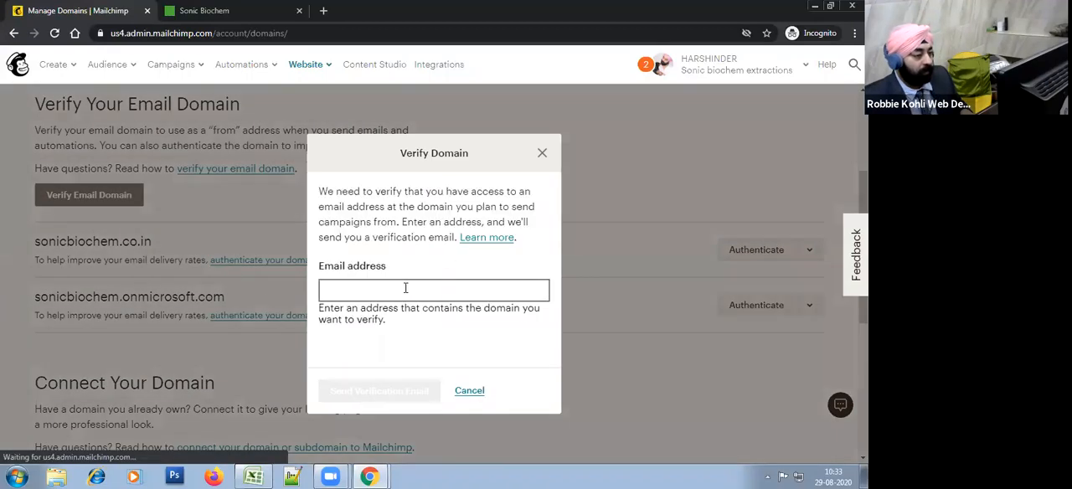
{"action": "left_click", "coordinate": [405, 289]}
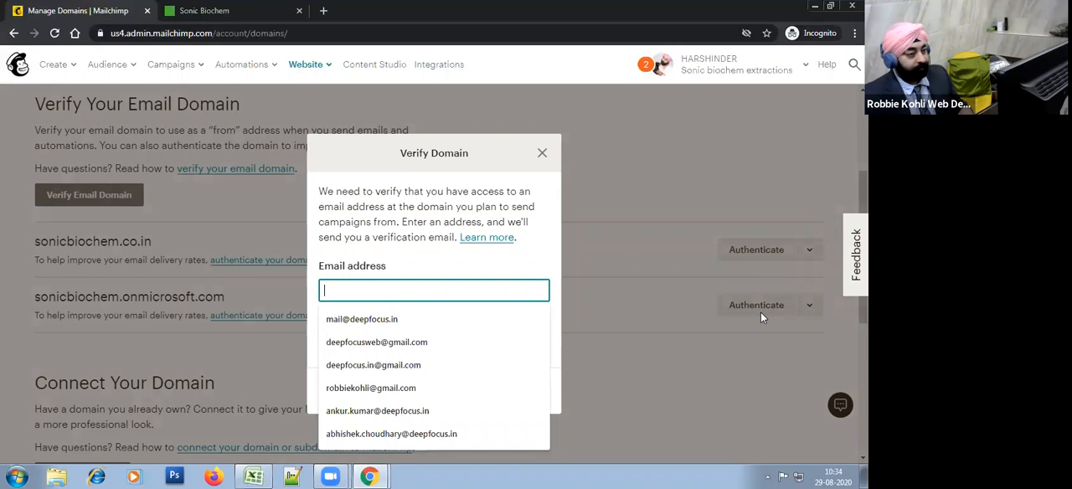
{"action": "type", "text": "s"}
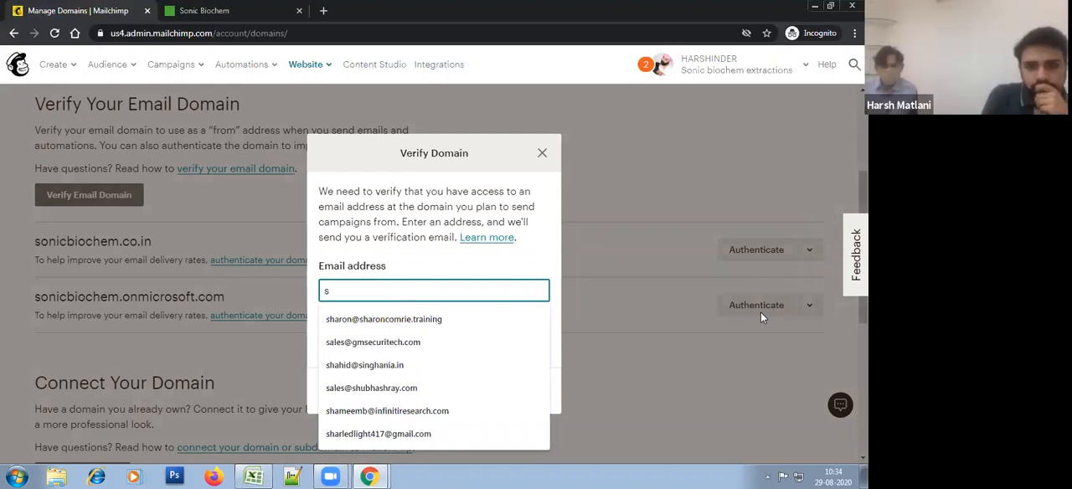
{"action": "key", "text": "BackSpace"}
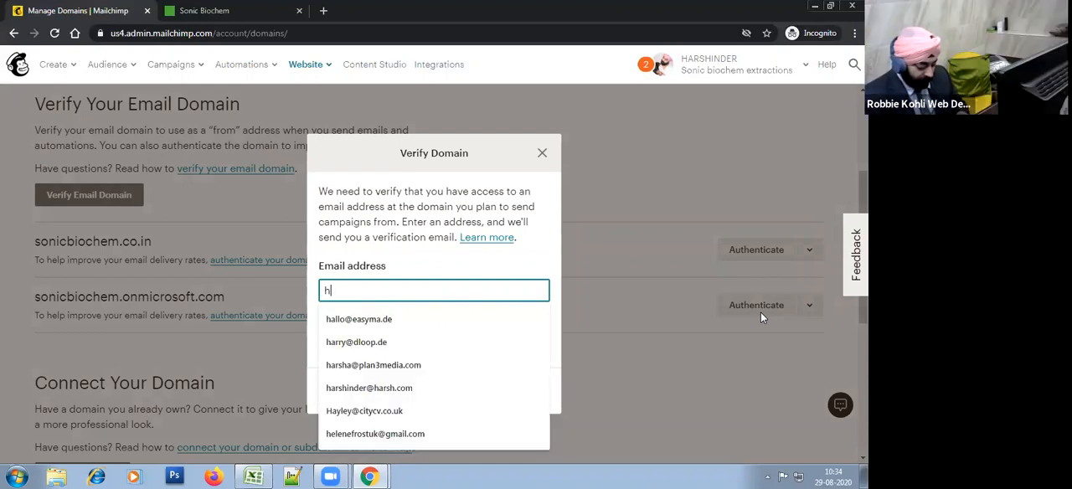
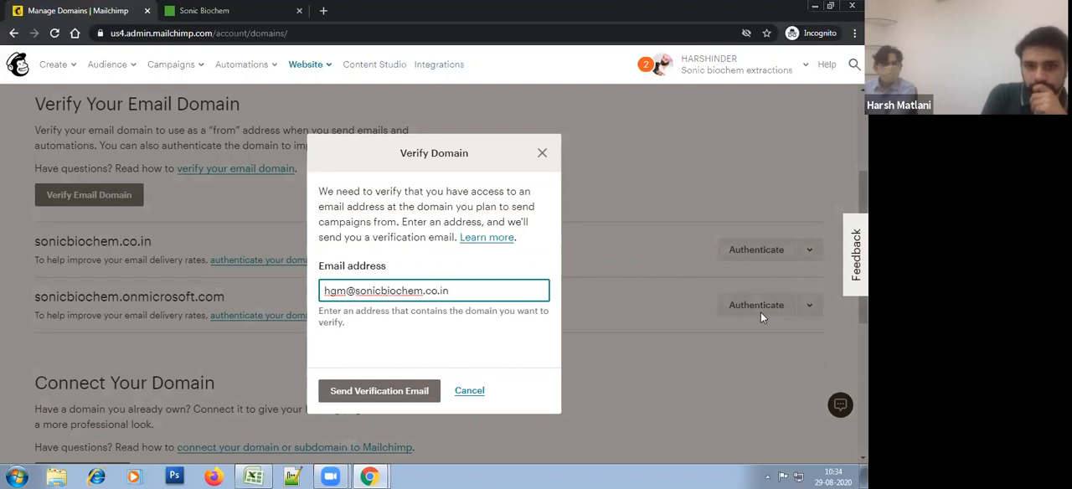
{"action": "left_click", "coordinate": [402, 392]}
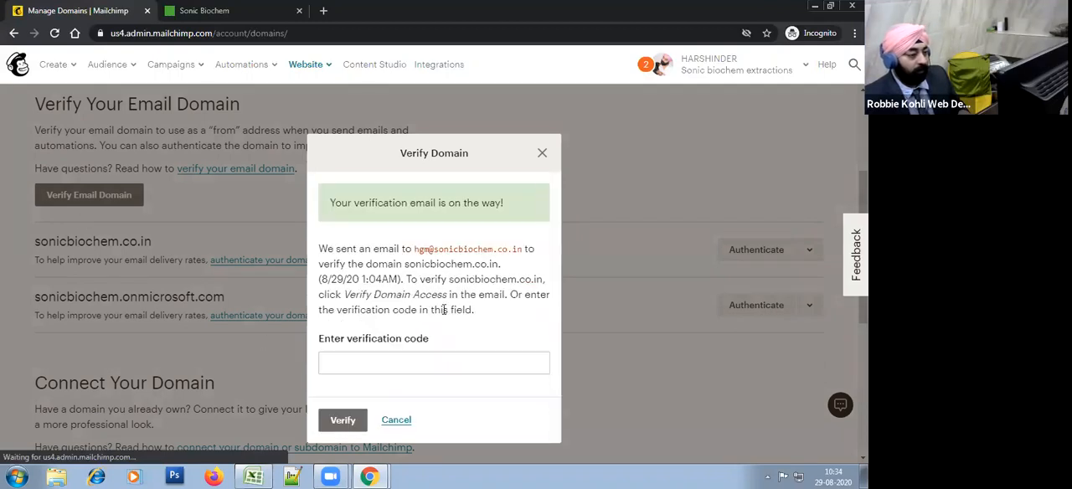
{"action": "left_click", "coordinate": [361, 361]}
{"action": "left_click", "coordinate": [470, 391]}
{"action": "left_click", "coordinate": [385, 367]}
{"action": "left_click", "coordinate": [448, 390]}
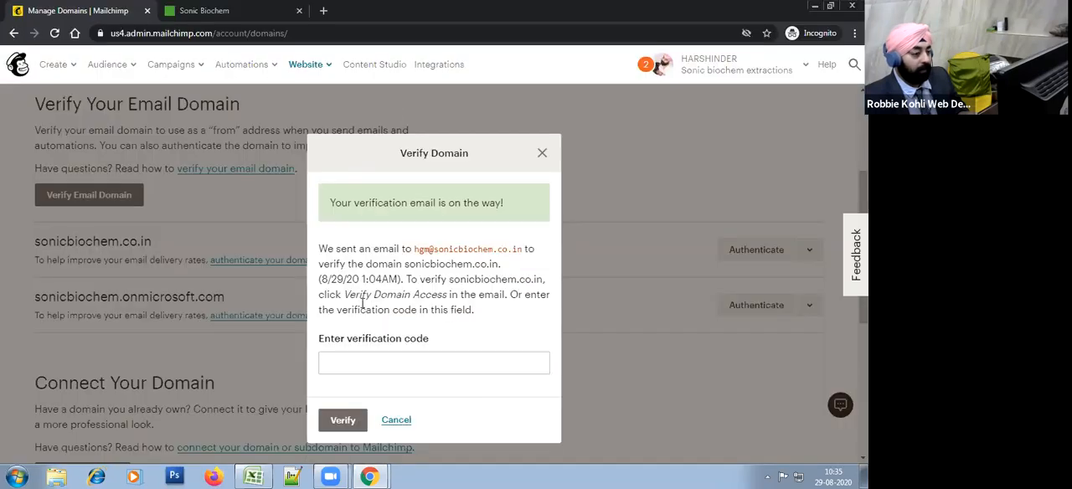
{"action": "left_click", "coordinate": [382, 361]}
{"action": "left_click", "coordinate": [514, 404]}
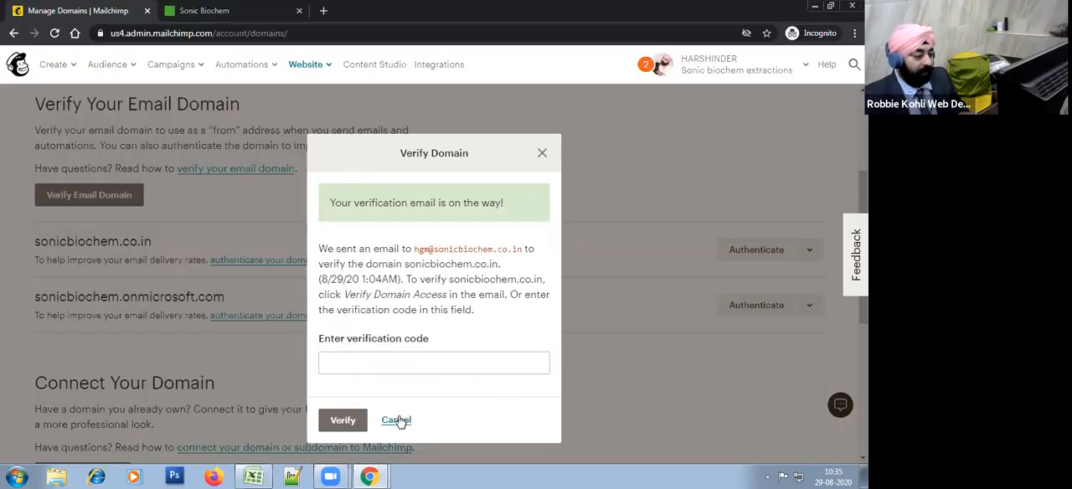
{"action": "left_click", "coordinate": [397, 371]}
{"action": "left_click", "coordinate": [448, 394]}
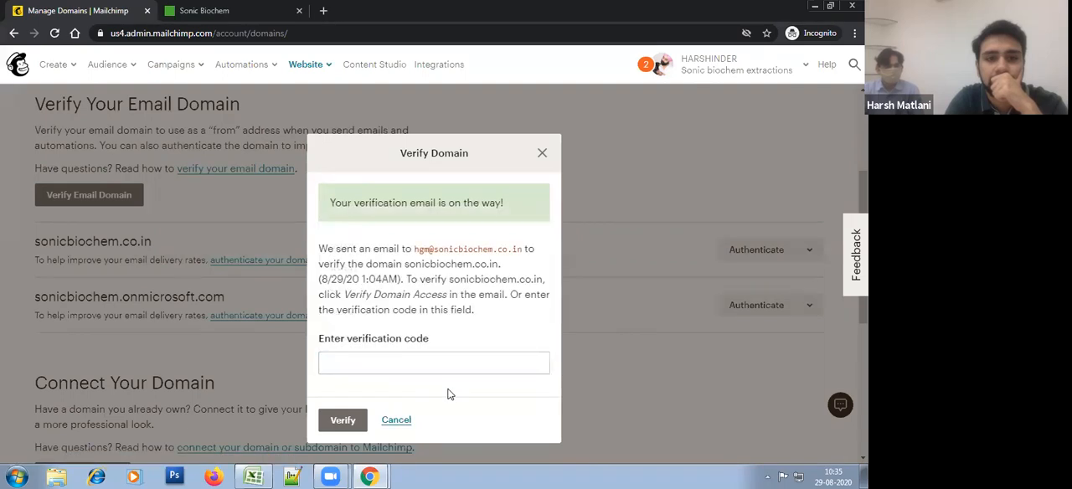
Step: Cancel the Verify Domain dialog without a code, reload the Manage Domains page, and return to the Verify Your Email Domain section
{"action": "left_click", "coordinate": [399, 420]}
{"action": "right_click", "coordinate": [456, 201]}
{"action": "left_click", "coordinate": [475, 237]}
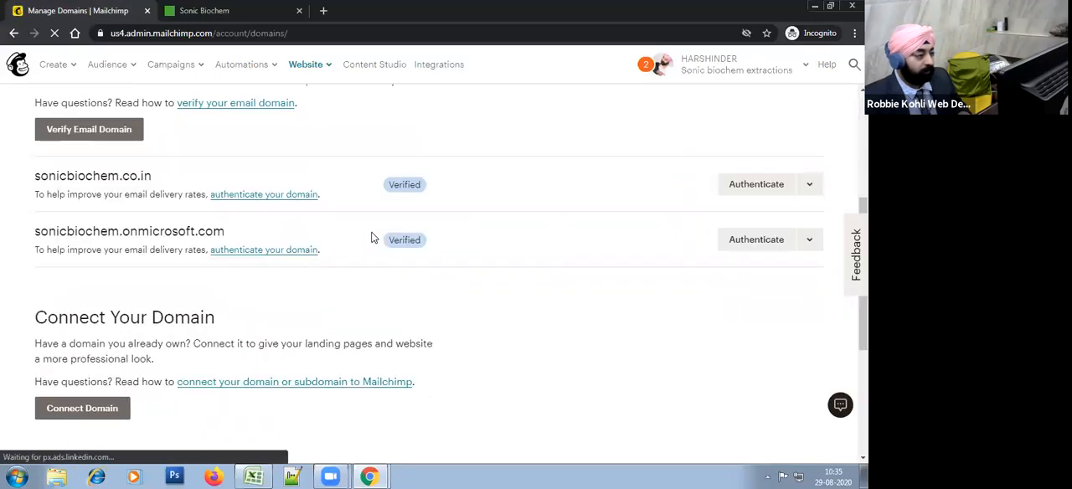
{"action": "scroll", "coordinate": [359, 287], "scroll_direction": "down", "scroll_amount": 3}
{"action": "scroll", "coordinate": [359, 290], "scroll_direction": "up", "scroll_amount": 5}
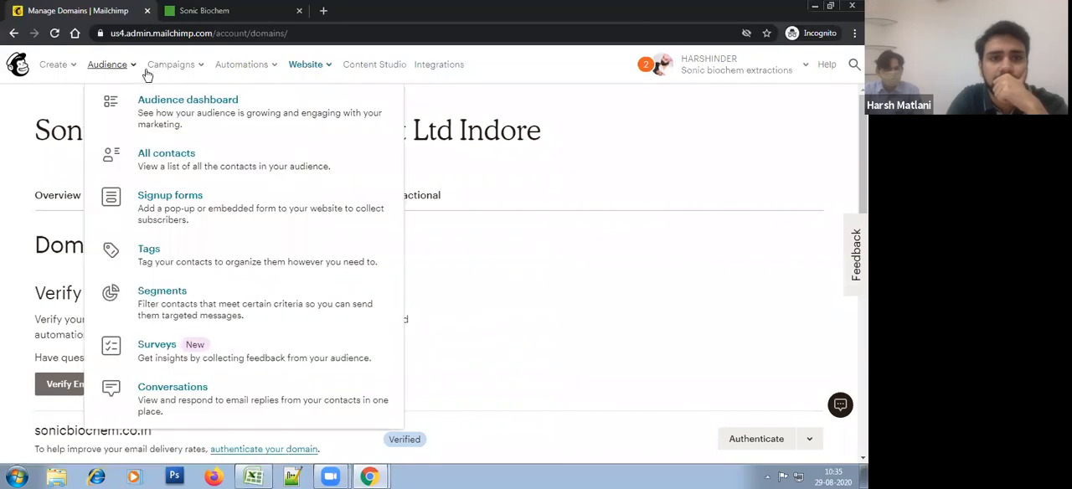
{"action": "scroll", "coordinate": [440, 310], "scroll_direction": "down", "scroll_amount": 2}
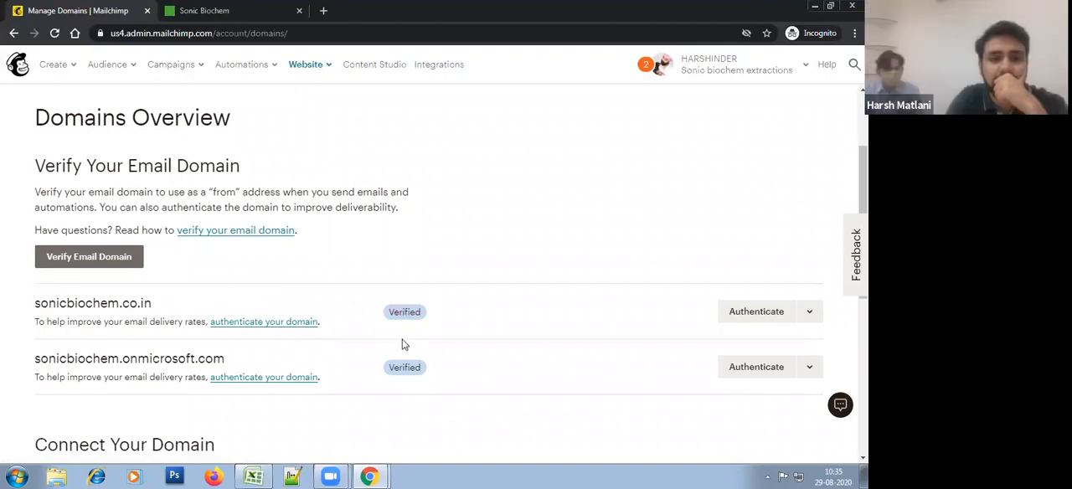
{"action": "left_click", "coordinate": [134, 69]}
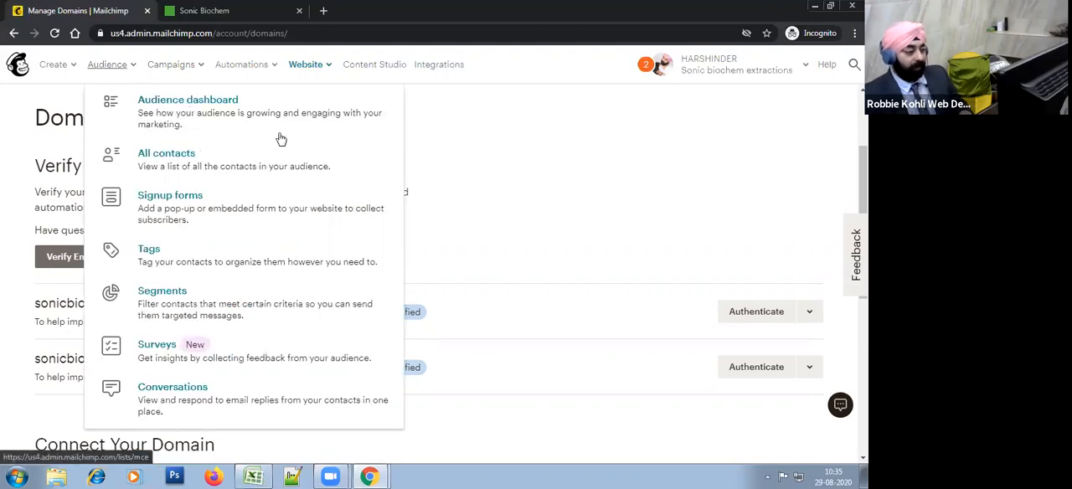
{"action": "left_click", "coordinate": [531, 219]}
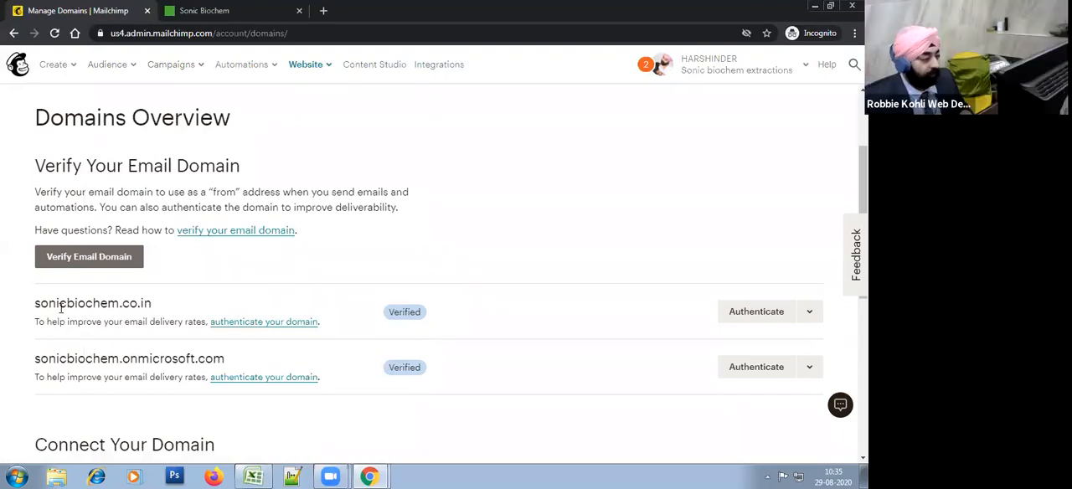
Step: Highlight the sonicbiochem.co.in entry and its domain ending under Verify Your Email Domain to point out the company domain
{"action": "mouse_move", "coordinate": [39, 304]}
{"action": "left_mouse_down"}
{"action": "mouse_move", "coordinate": [205, 302]}
{"action": "mouse_move", "coordinate": [153, 312]}
{"action": "mouse_move", "coordinate": [37, 303]}
{"action": "left_mouse_up"}
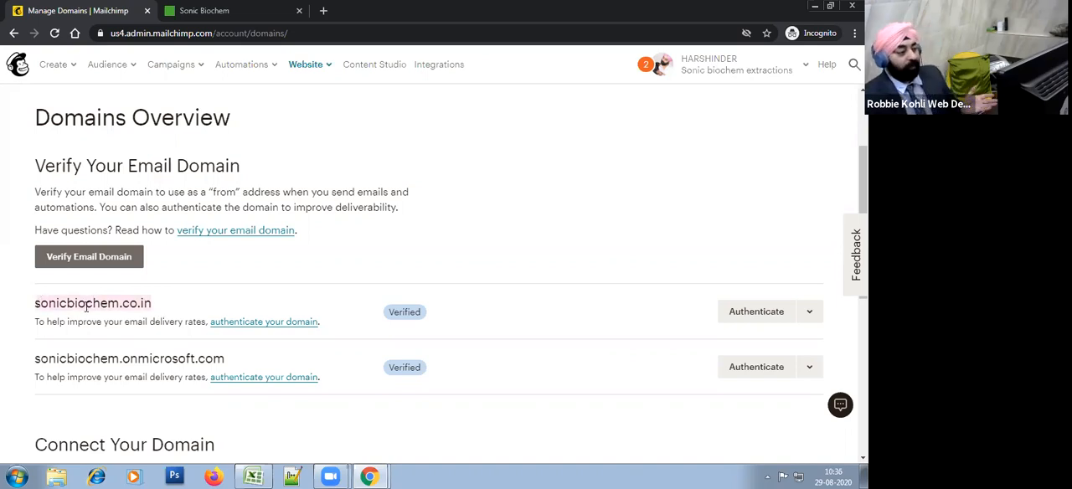
{"action": "left_click_drag", "start_coordinate": [163, 308], "coordinate": [108, 307]}
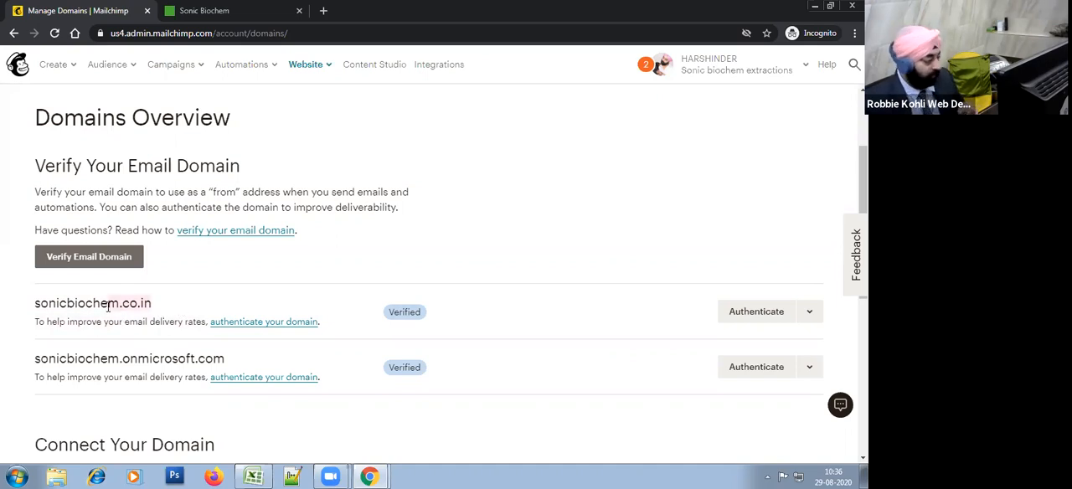
{"action": "left_click_drag", "start_coordinate": [172, 306], "coordinate": [93, 303]}
{"action": "left_click", "coordinate": [193, 296]}
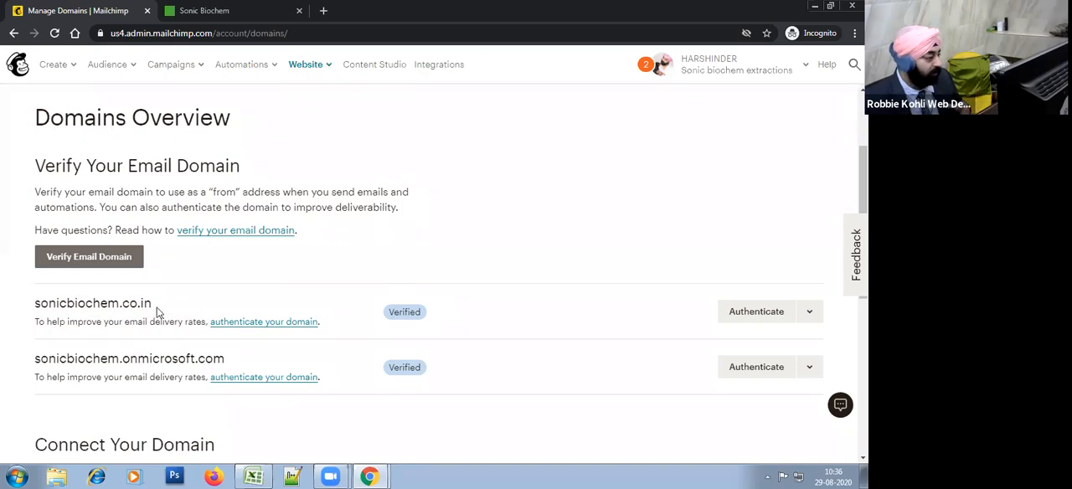
{"action": "left_click_drag", "start_coordinate": [152, 305], "coordinate": [130, 304]}
{"action": "left_click", "coordinate": [75, 307]}
{"action": "left_click", "coordinate": [209, 304]}
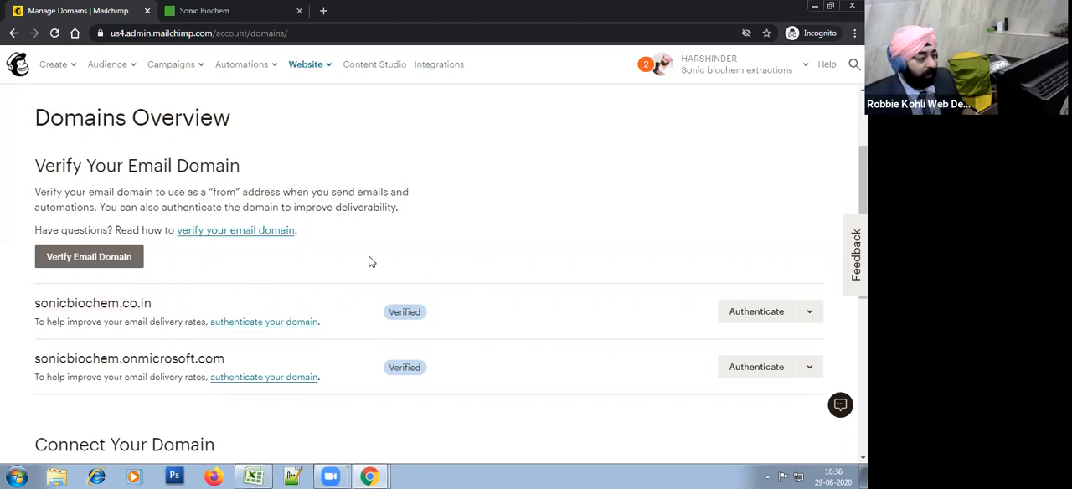
Step: Switch to Gmail, show All Mail, and expand the first message of the September Sale conversation
{"action": "key", "text": "alt+Tab"}
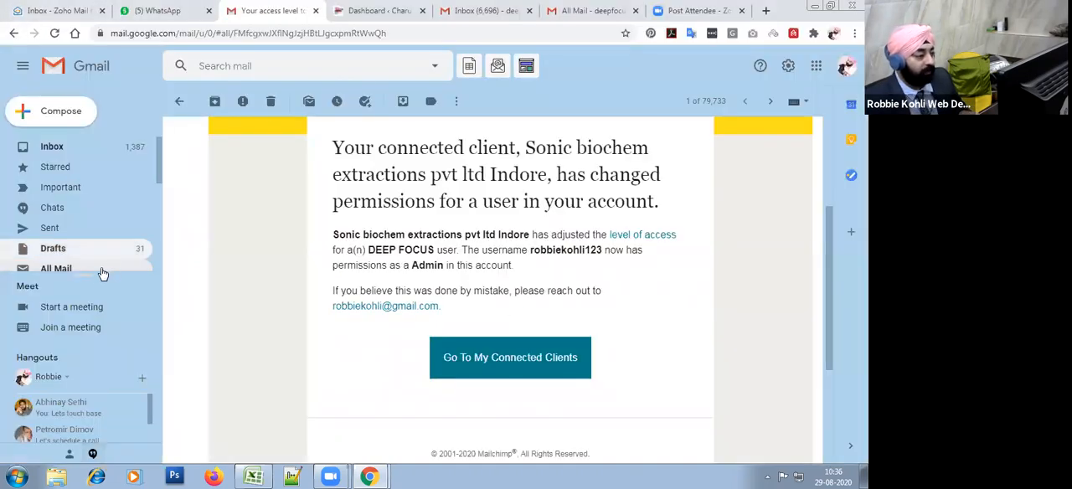
{"action": "left_click", "coordinate": [104, 269]}
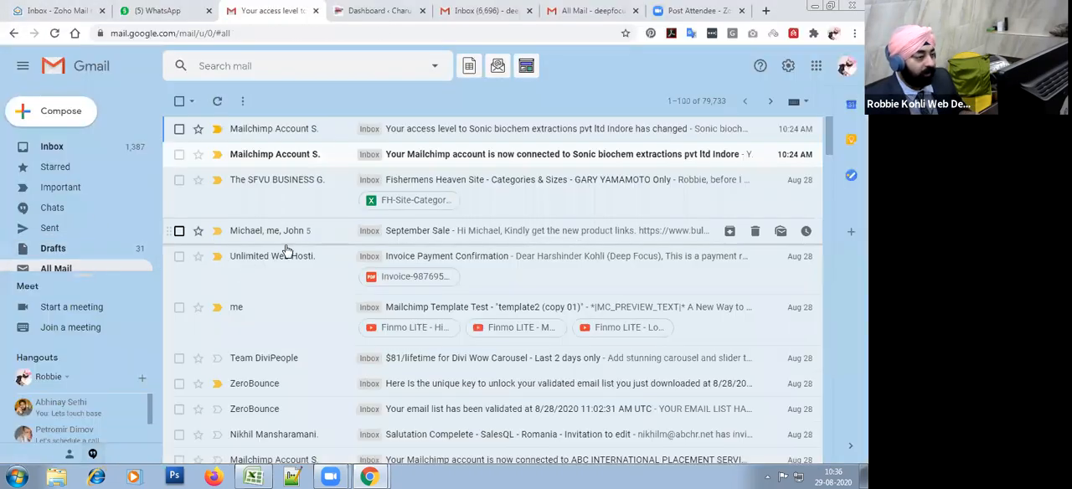
{"action": "left_click", "coordinate": [478, 232]}
{"action": "left_click", "coordinate": [270, 190]}
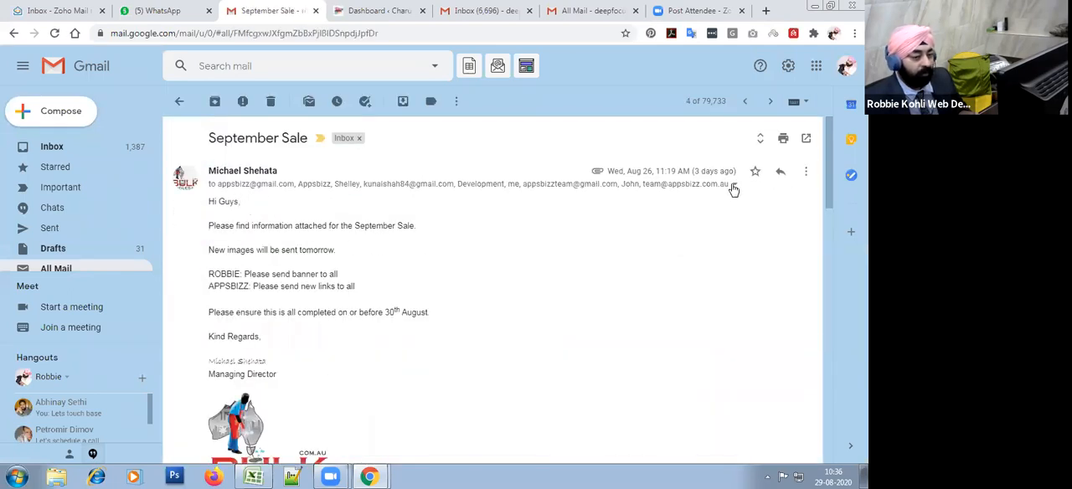
Step: Show the September Sale message's header details, highlight the sender's domain, review the mailed-by and signed-by fields, and return to Mailchimp
{"action": "left_click", "coordinate": [735, 183]}
{"action": "left_click_drag", "start_coordinate": [691, 201], "coordinate": [600, 202]}
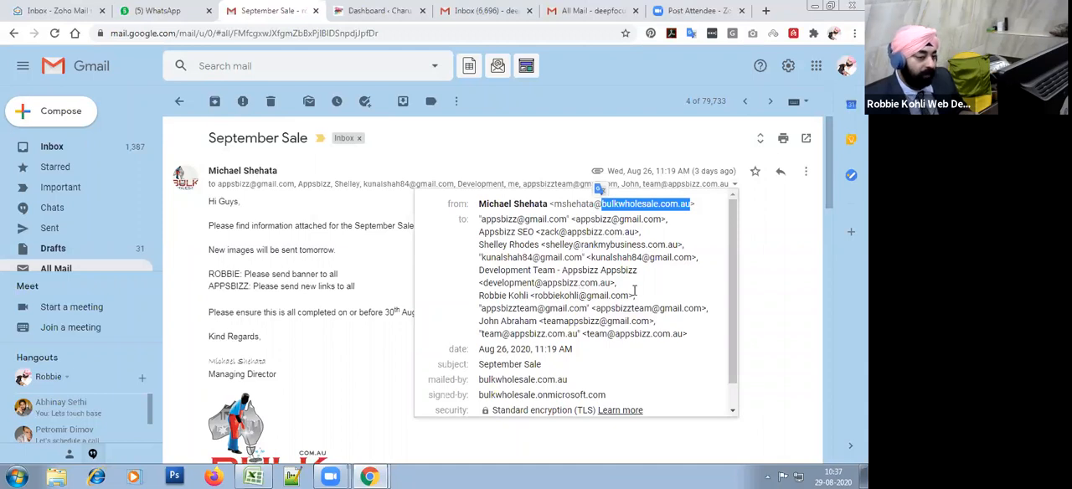
{"action": "left_click_drag", "start_coordinate": [692, 204], "coordinate": [612, 209]}
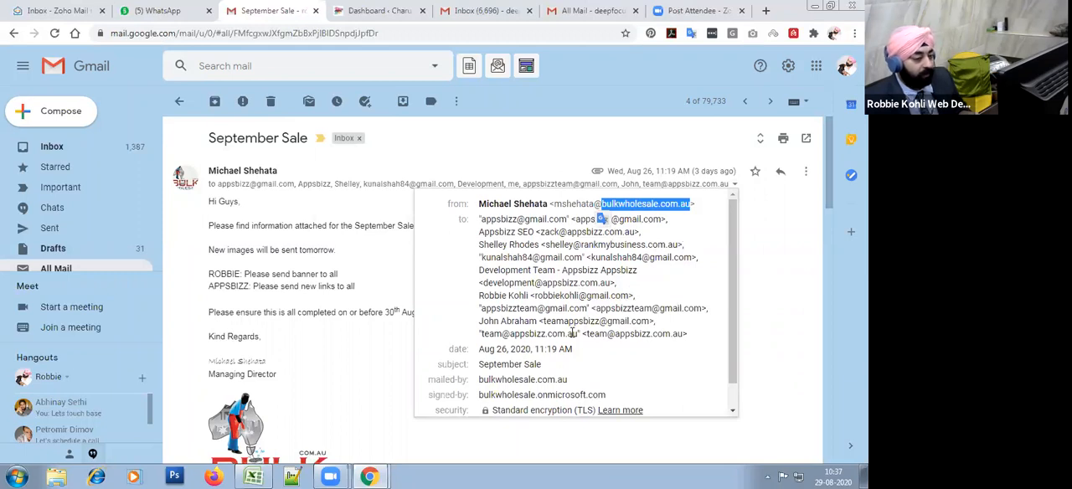
{"action": "scroll", "coordinate": [572, 333], "scroll_direction": "down", "scroll_amount": 1}
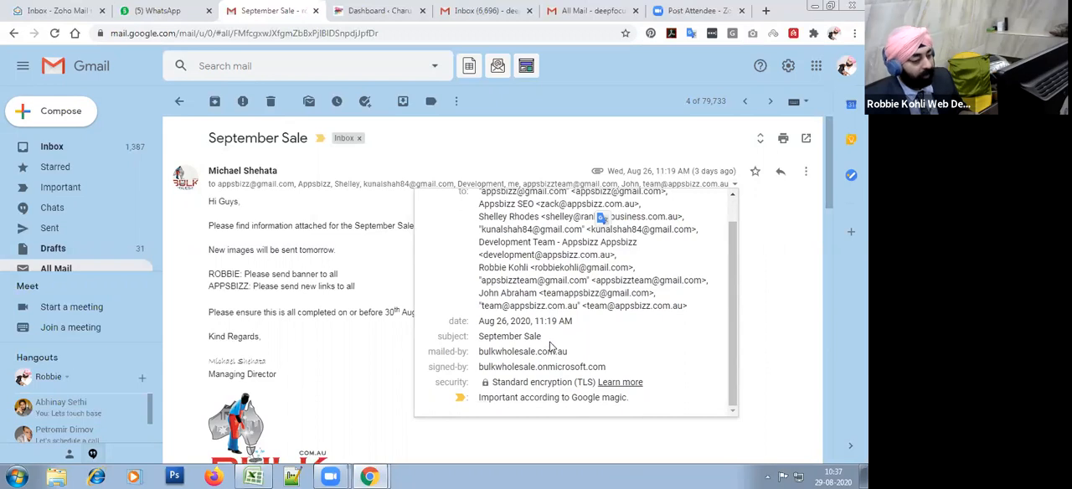
{"action": "left_click", "coordinate": [764, 305]}
{"action": "key", "text": "alt+Tab"}
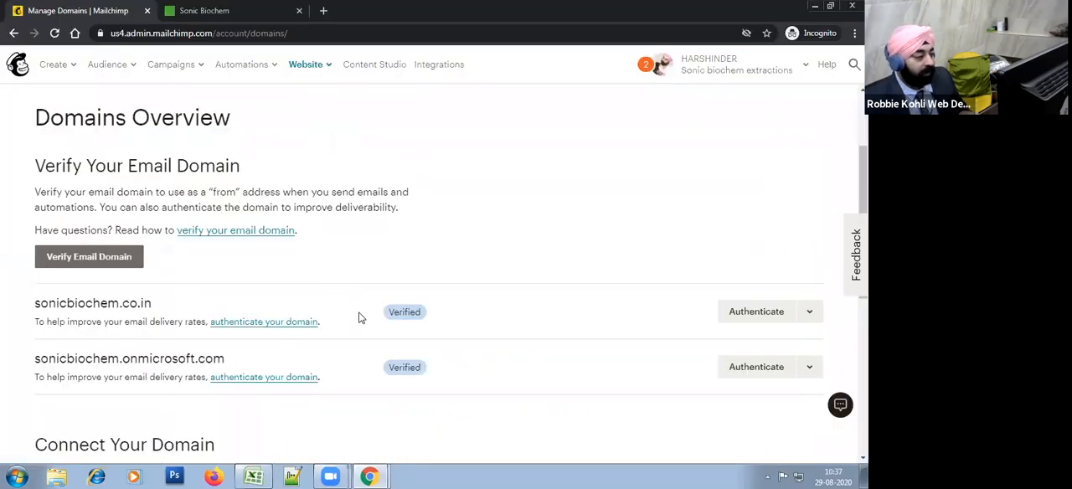
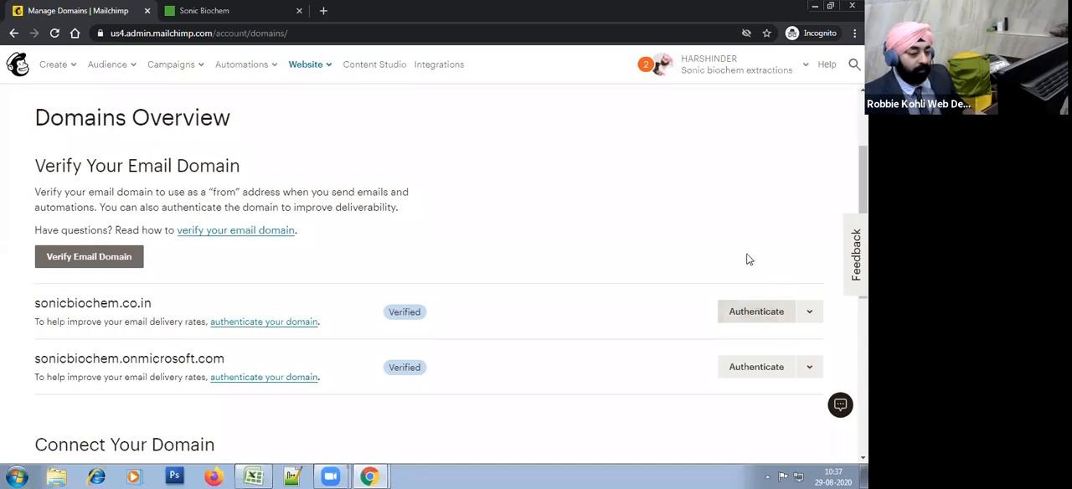
Step: Open the authentication instructions for sonicbiochem.co.in and highlight the first CNAME record name, k2._domainkey.sonicbiochem.co.in
{"action": "left_click", "coordinate": [754, 312]}
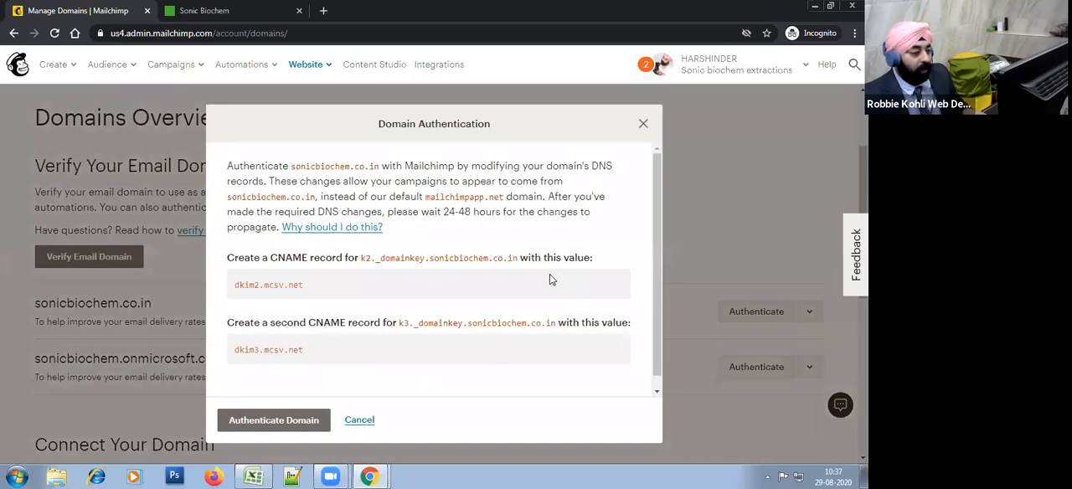
{"action": "scroll", "coordinate": [550, 274], "scroll_direction": "down", "scroll_amount": 1}
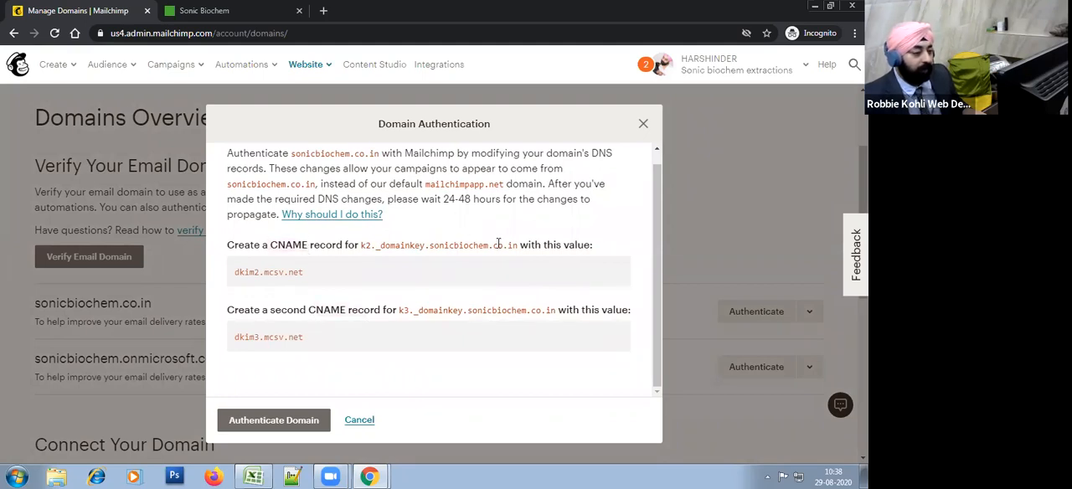
{"action": "left_click_drag", "start_coordinate": [518, 245], "coordinate": [362, 255]}
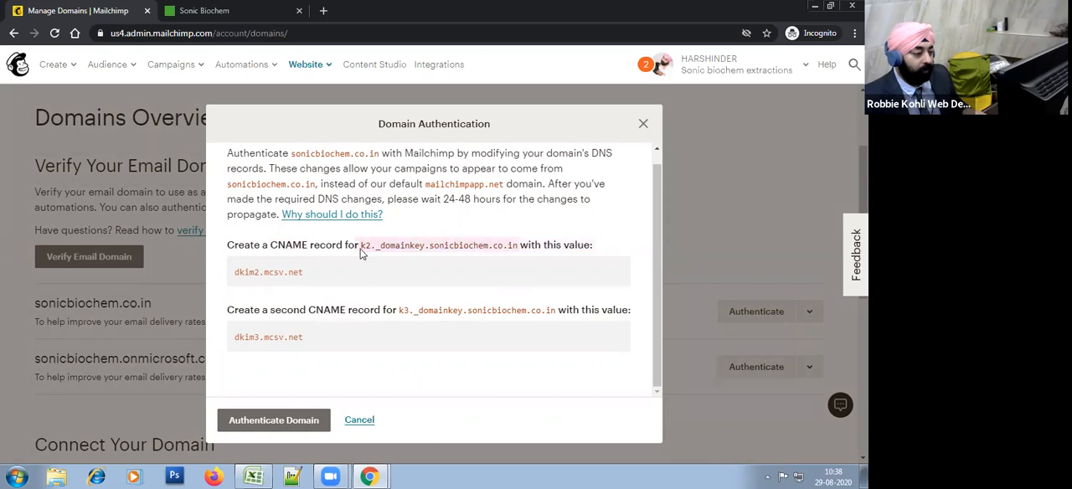
{"action": "right_click", "coordinate": [374, 244]}
{"action": "left_click", "coordinate": [390, 258]}
{"action": "left_click", "coordinate": [515, 246]}
{"action": "left_click_drag", "start_coordinate": [505, 249], "coordinate": [362, 248]}
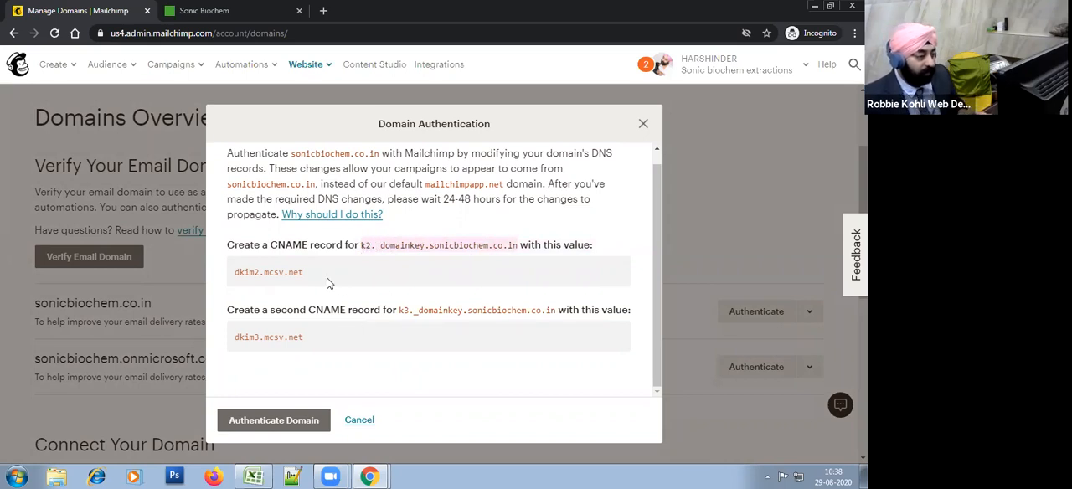
{"action": "left_click", "coordinate": [423, 251]}
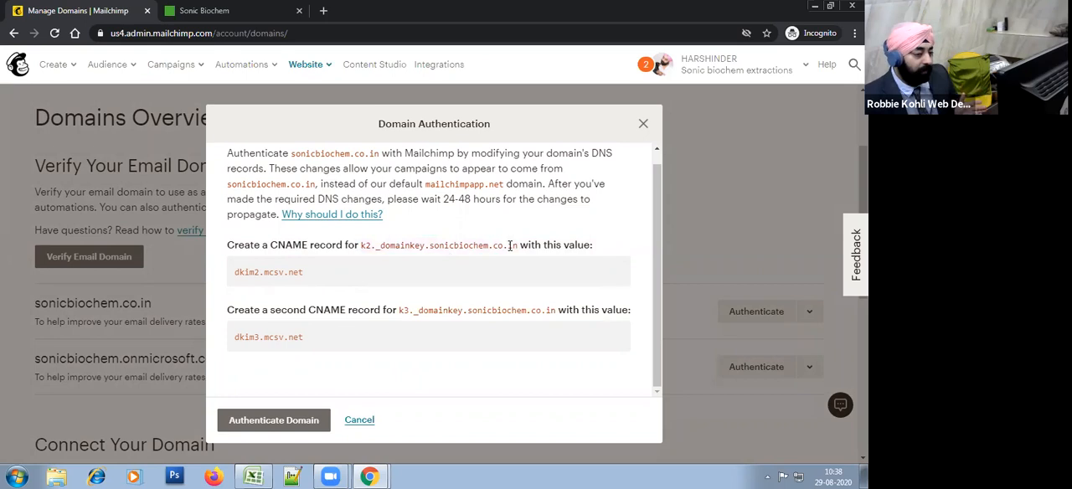
{"action": "left_click_drag", "start_coordinate": [517, 249], "coordinate": [358, 247]}
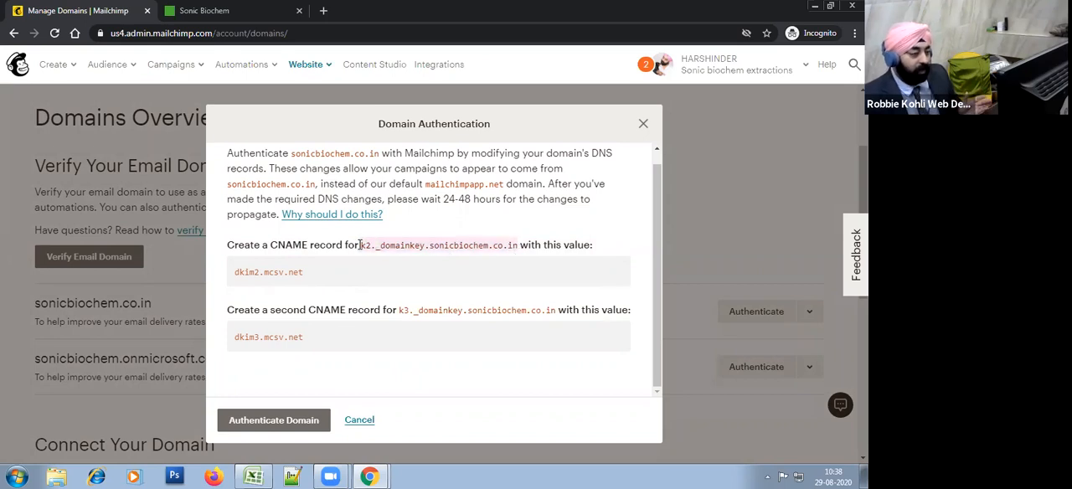
{"action": "left_click", "coordinate": [358, 249]}
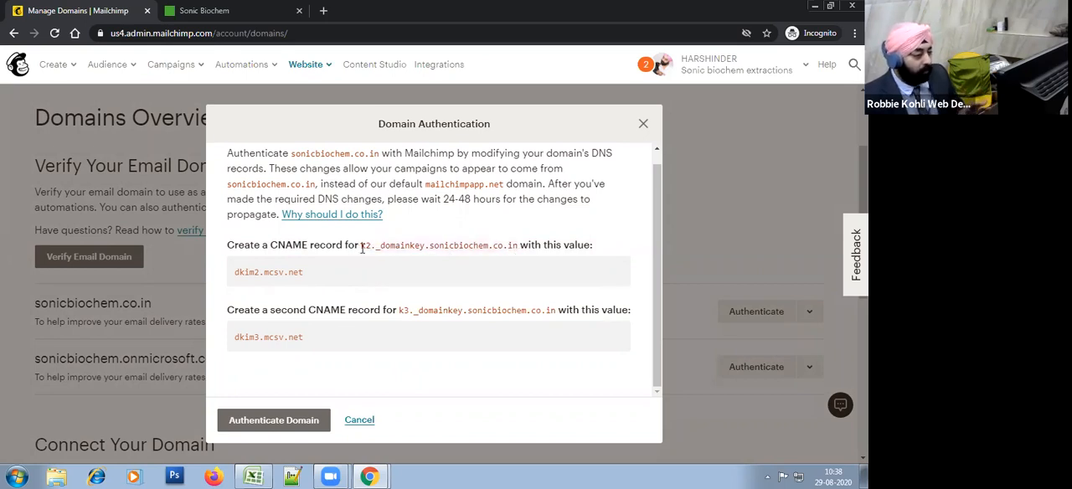
{"action": "left_click_drag", "start_coordinate": [364, 248], "coordinate": [515, 246]}
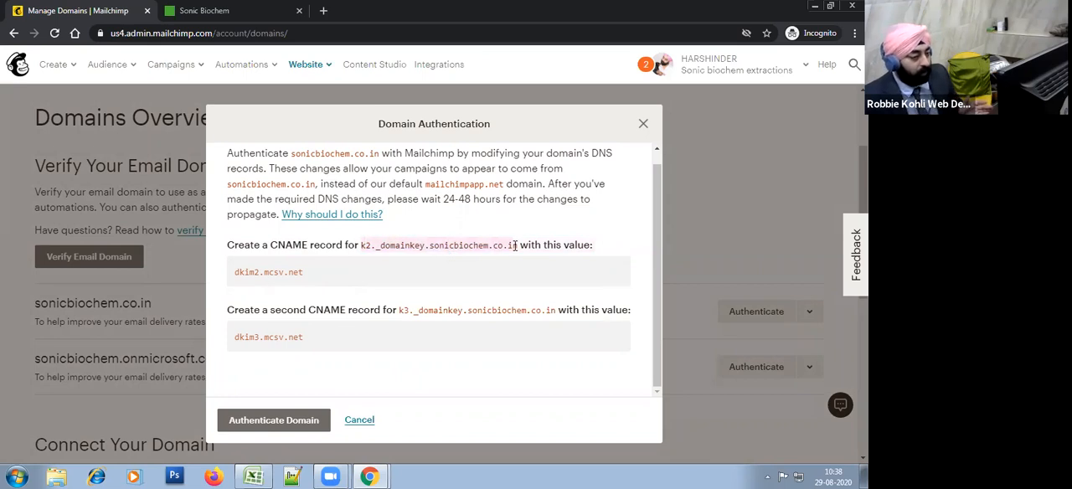
{"action": "left_click", "coordinate": [520, 255]}
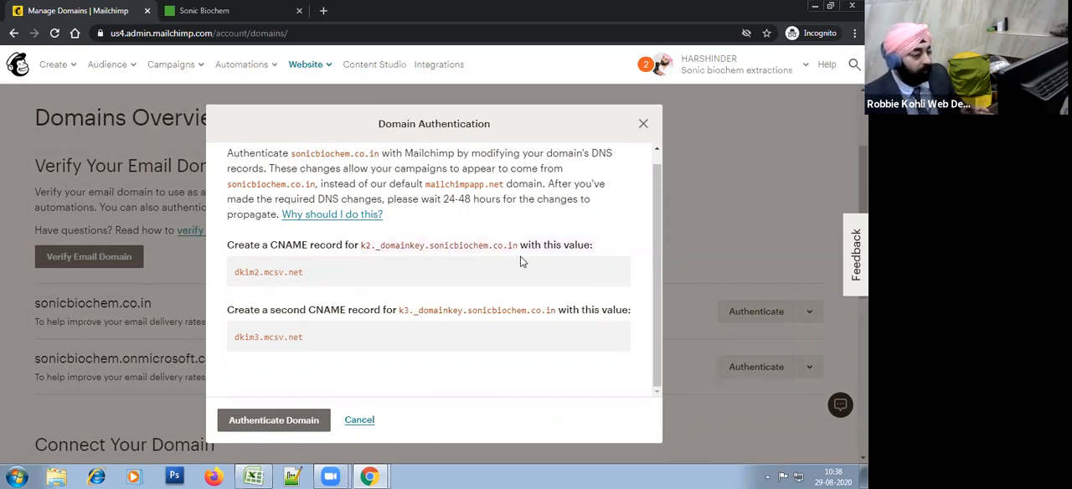
{"action": "left_click_drag", "start_coordinate": [364, 247], "coordinate": [511, 245]}
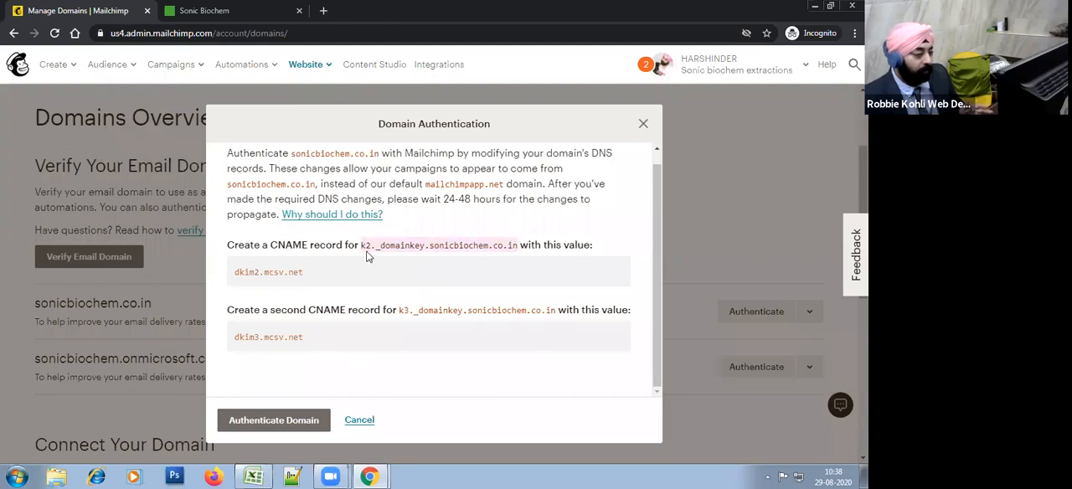
{"action": "left_click", "coordinate": [297, 276]}
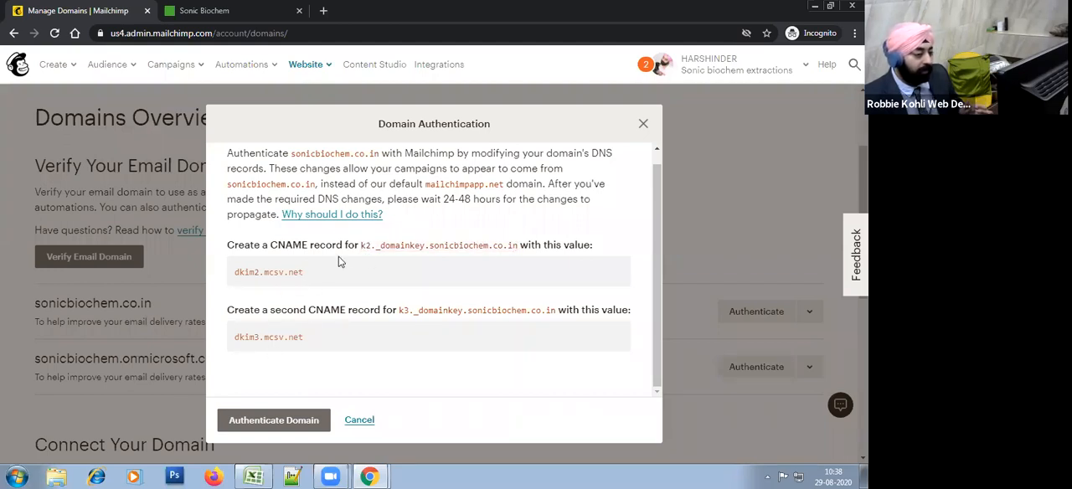
Step: Open YouTube in a new browser tab and search for "godaddy cname mailchimp"
{"action": "left_click", "coordinate": [326, 11]}
{"action": "type", "text": "yout"}
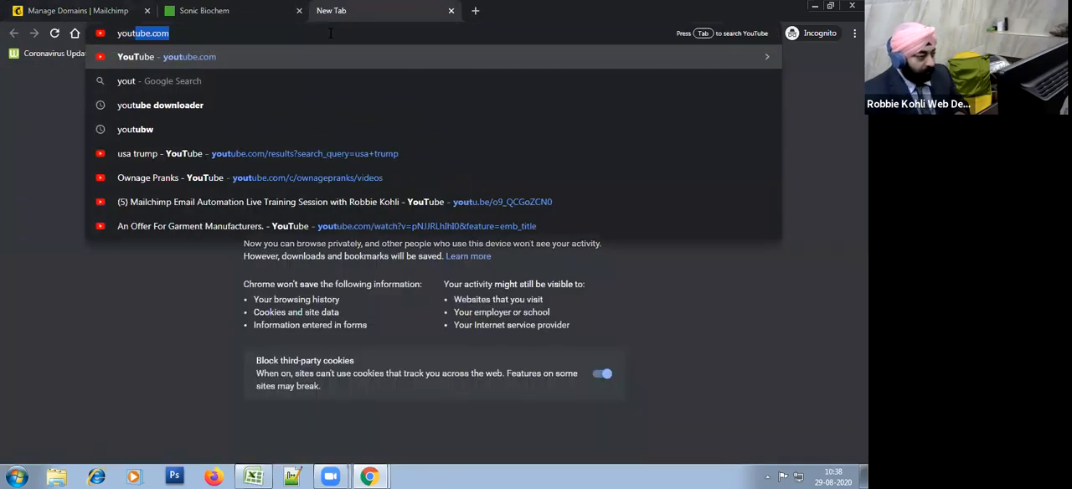
{"action": "type", "text": "ube.com"}
{"action": "key", "text": "Return"}
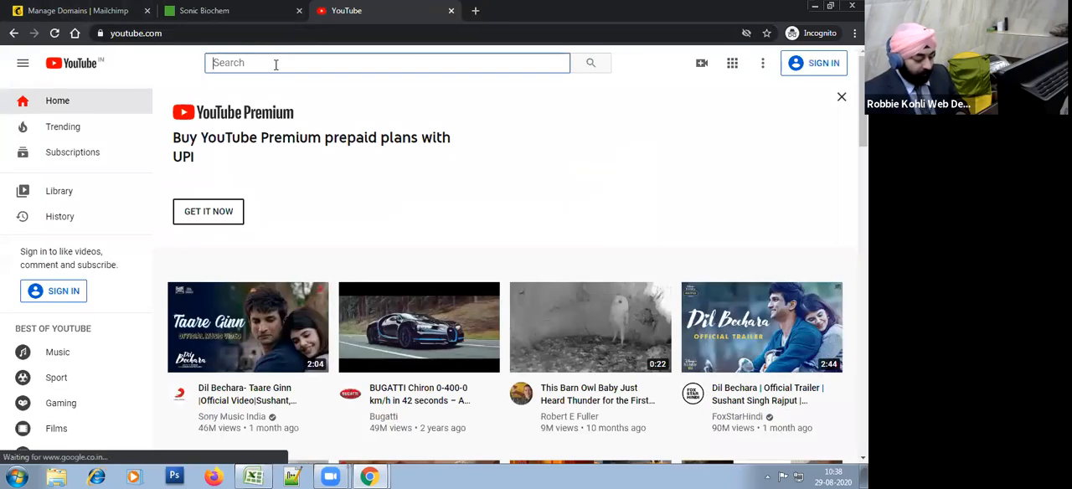
{"action": "type", "text": "godaddy cname mailchimp"}
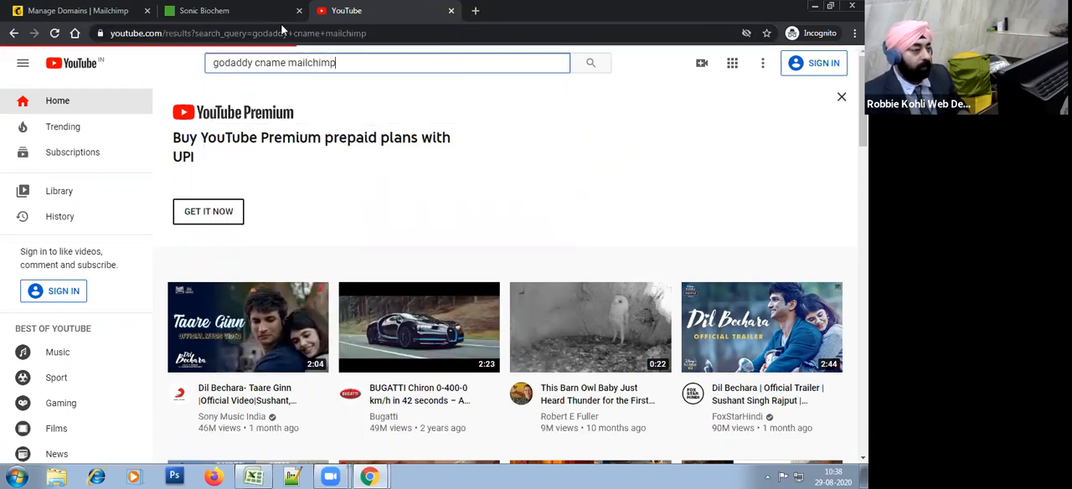
Step: Open the Mailchimp Account Onboarding video about adding CNAME and TXT records in Godaddy, and pause its playback
{"action": "left_click", "coordinate": [417, 147]}
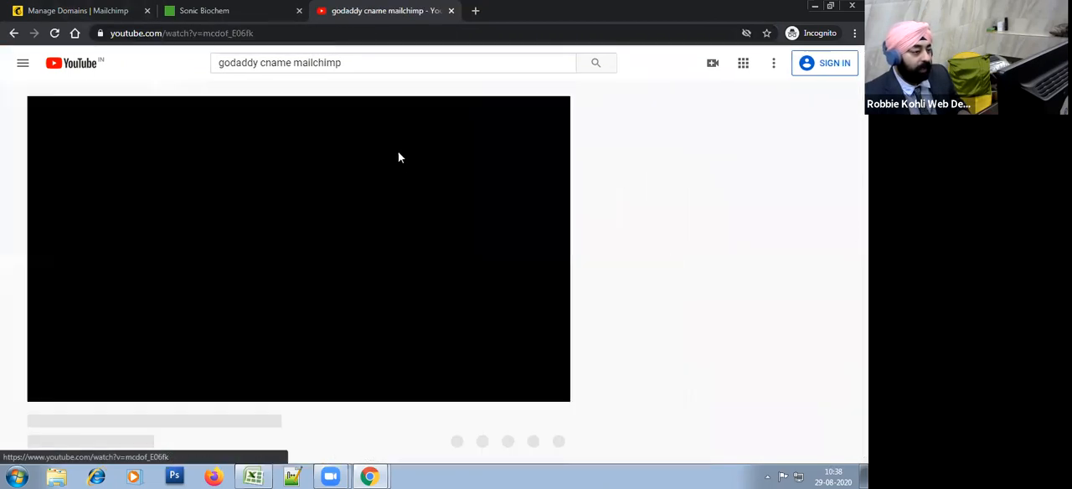
{"action": "left_click", "coordinate": [281, 12]}
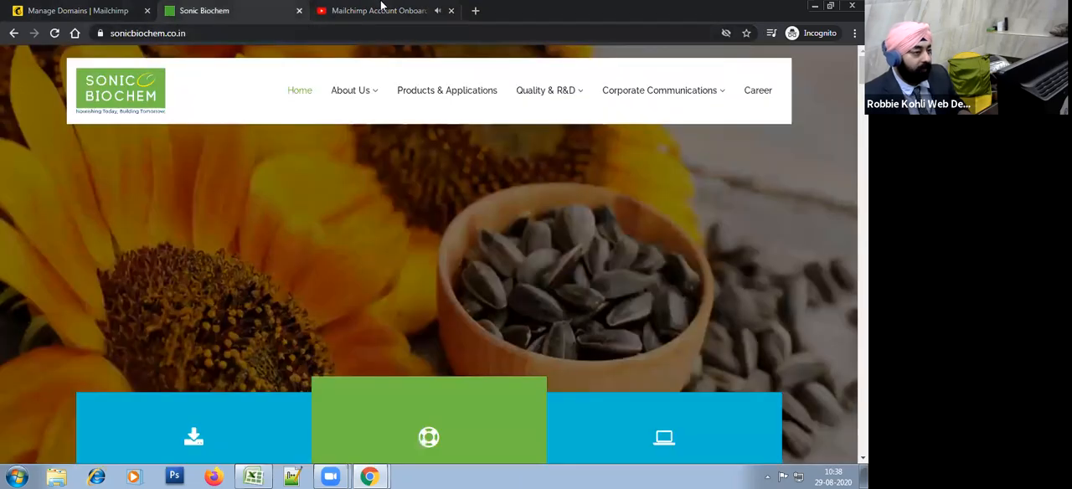
{"action": "left_click", "coordinate": [394, 10]}
{"action": "left_click", "coordinate": [300, 186]}
Step: Review the onboarding video's title, description and viewer comments
{"action": "scroll", "coordinate": [377, 293], "scroll_direction": "down", "scroll_amount": 1}
{"action": "scroll", "coordinate": [378, 293], "scroll_direction": "down", "scroll_amount": 3}
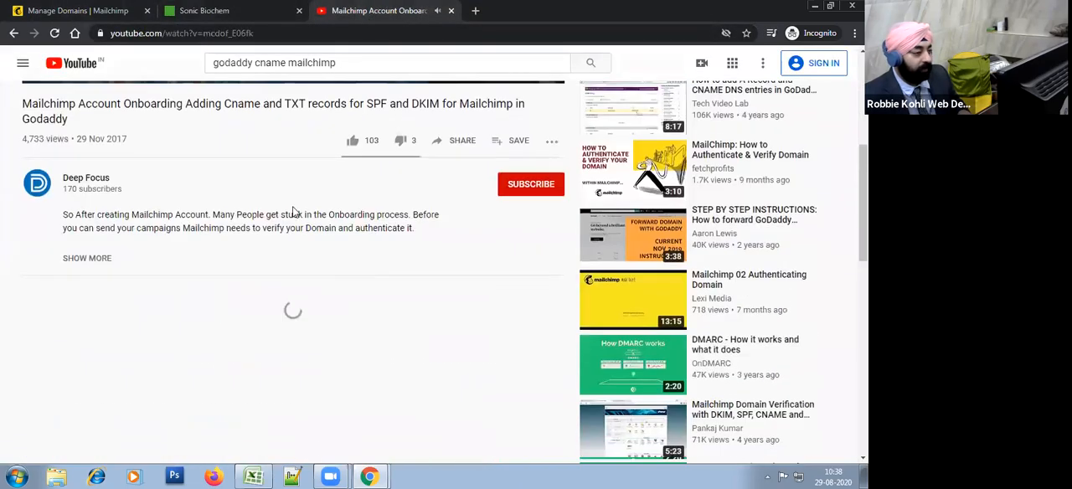
{"action": "scroll", "coordinate": [254, 252], "scroll_direction": "up", "scroll_amount": 2}
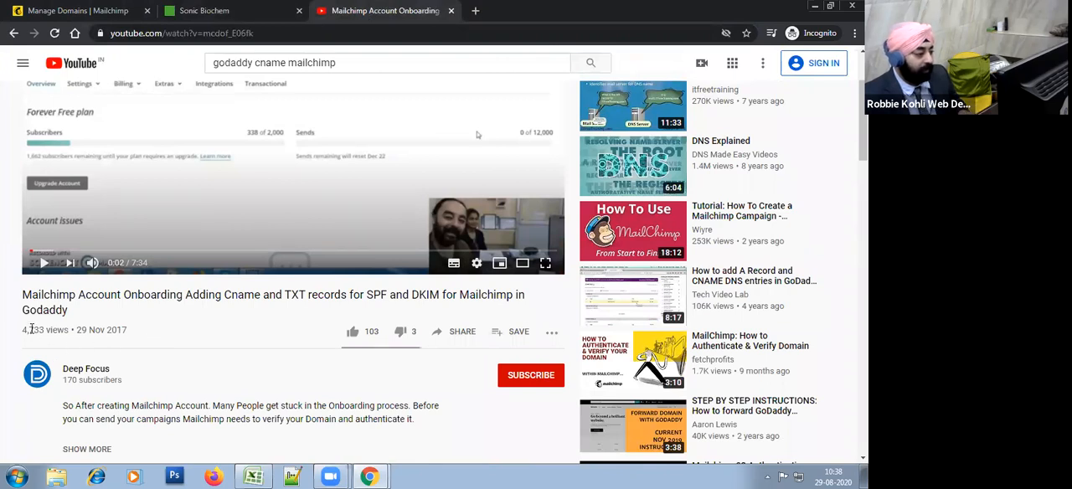
{"action": "scroll", "coordinate": [301, 345], "scroll_direction": "up", "scroll_amount": 2}
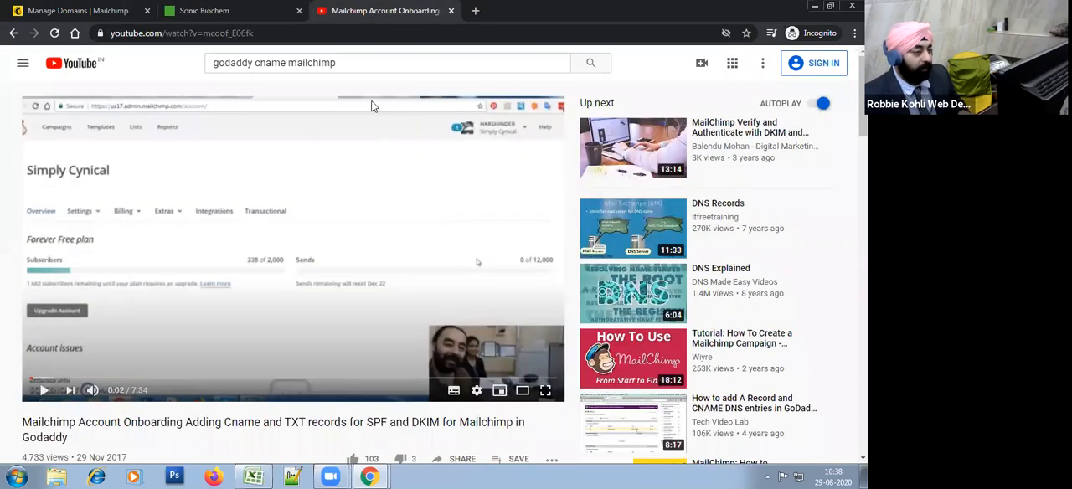
{"action": "scroll", "coordinate": [341, 259], "scroll_direction": "down", "scroll_amount": 1}
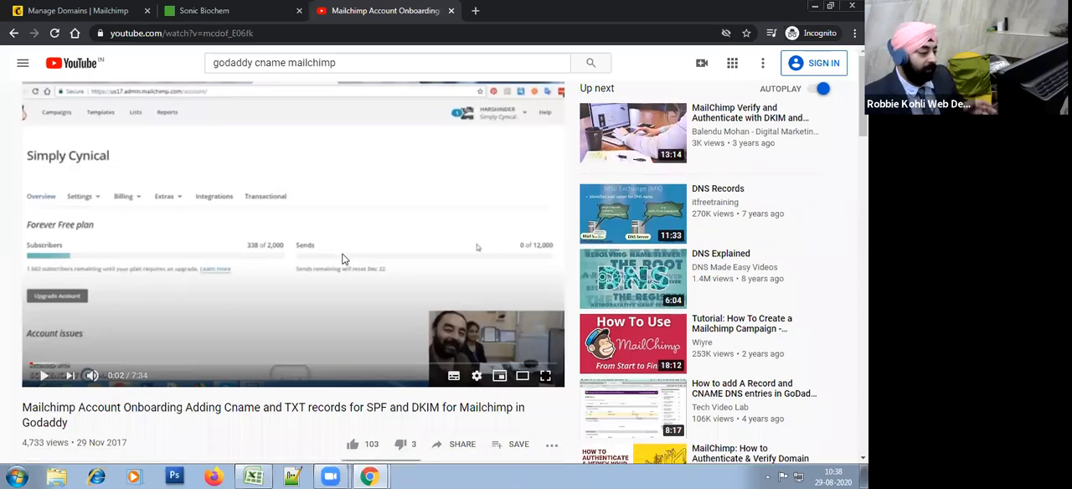
{"action": "scroll", "coordinate": [342, 259], "scroll_direction": "down", "scroll_amount": 10}
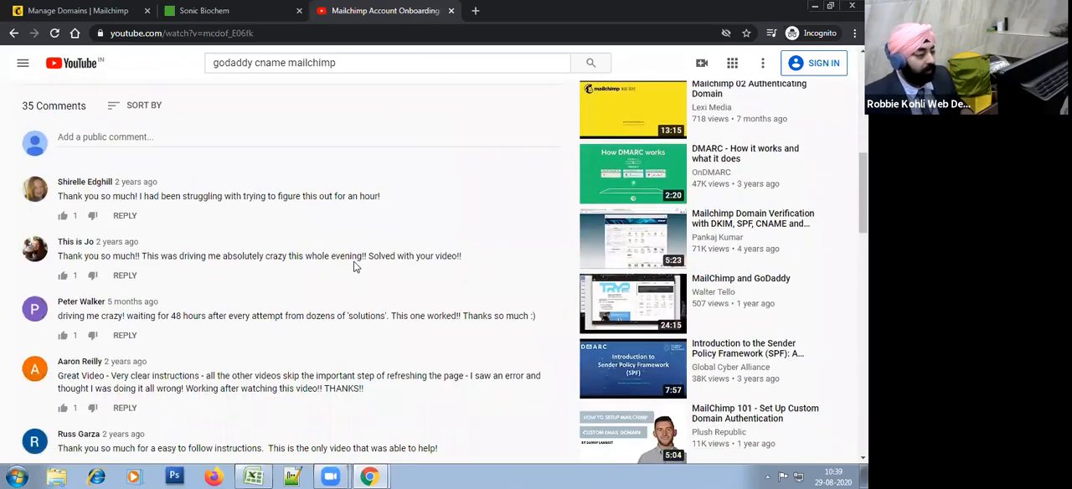
{"action": "scroll", "coordinate": [355, 259], "scroll_direction": "down", "scroll_amount": 1}
{"action": "scroll", "coordinate": [373, 220], "scroll_direction": "up", "scroll_amount": 7}
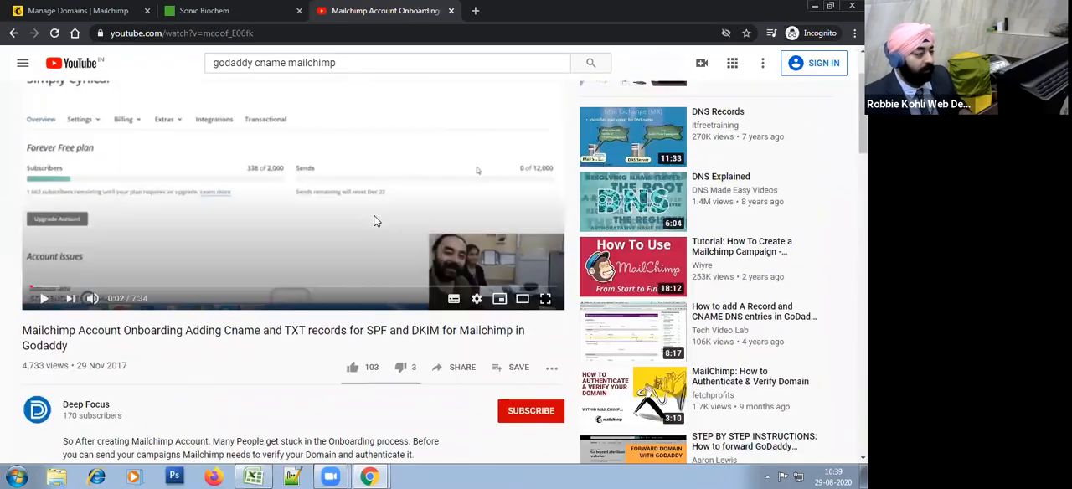
{"action": "scroll", "coordinate": [377, 220], "scroll_direction": "up", "scroll_amount": 1}
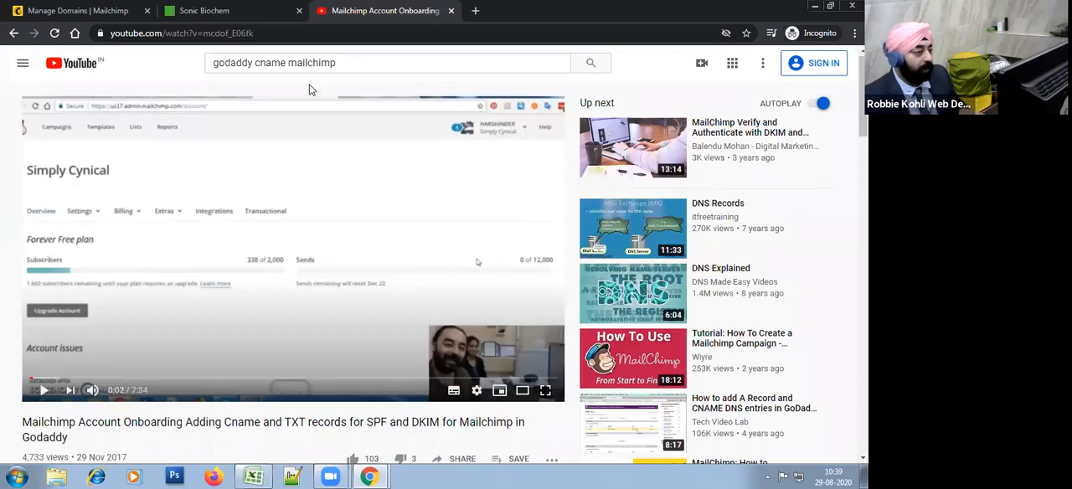
Step: Copy the onboarding video's web address into cell J11 of the Excel notes sheet, and return to the browser
{"action": "left_click", "coordinate": [239, 37]}
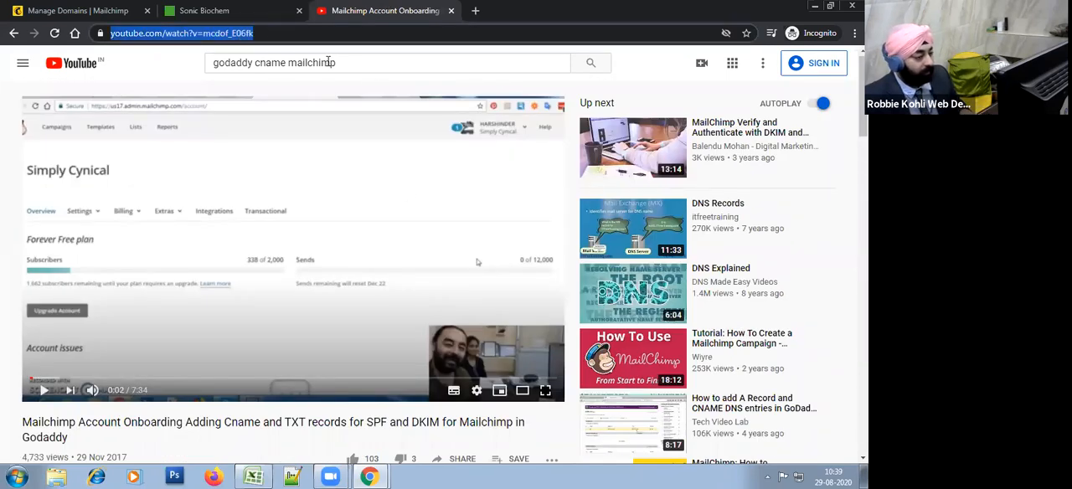
{"action": "left_click", "coordinate": [254, 476]}
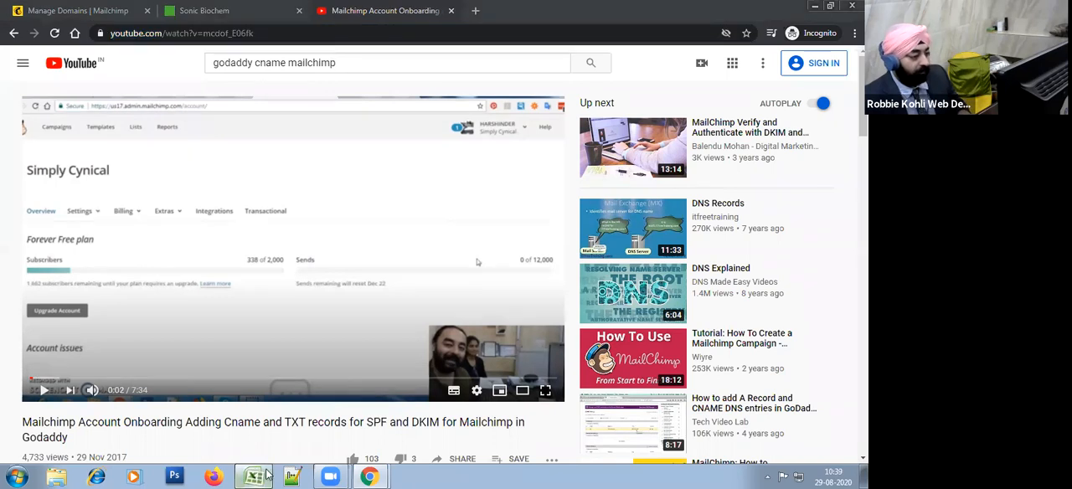
{"action": "left_click", "coordinate": [482, 379]}
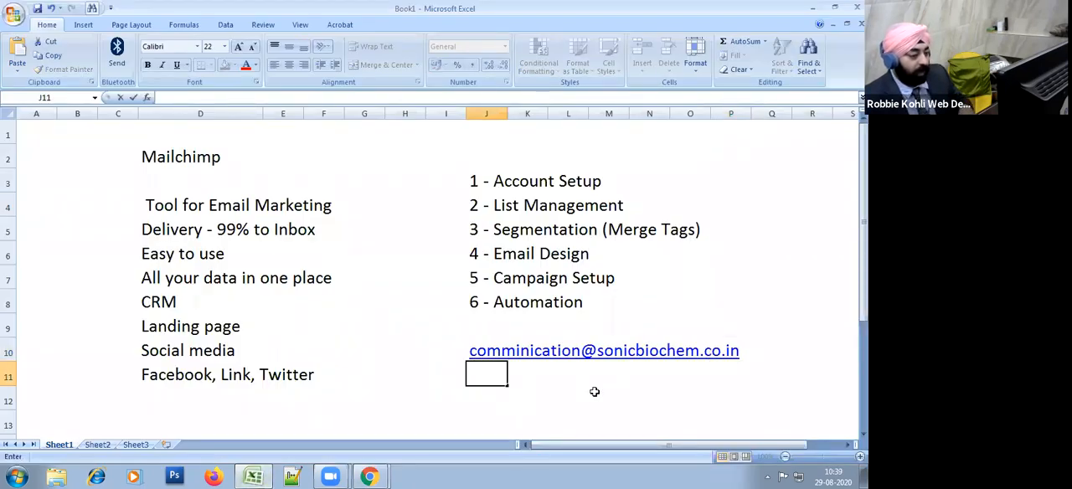
{"action": "key", "text": "ctrl+v"}
{"action": "key", "text": "Return"}
{"action": "left_click", "coordinate": [813, 8]}
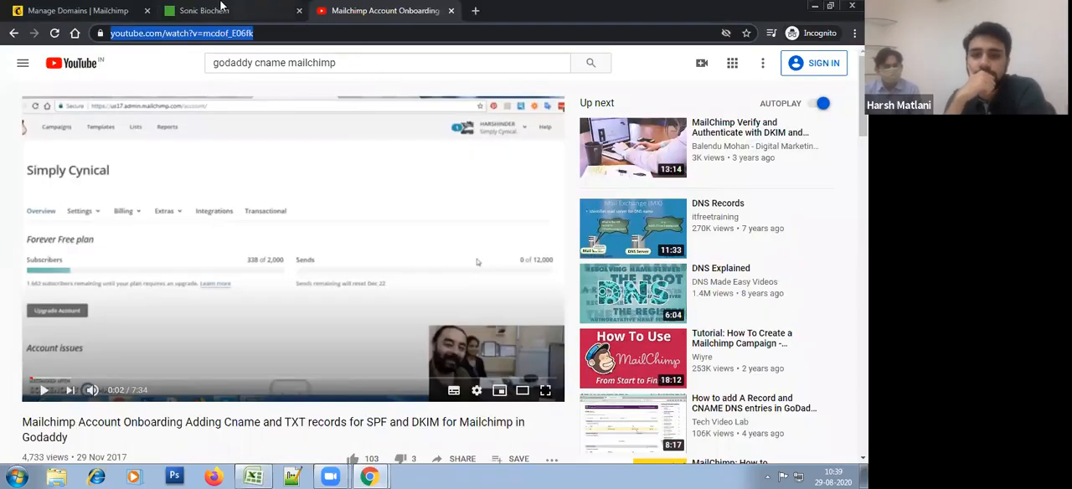
Step: Return to Mailchimp's Manage Domains page and close the Domain Authentication dialog without authenticating
{"action": "left_click", "coordinate": [222, 6]}
{"action": "left_click", "coordinate": [76, 5]}
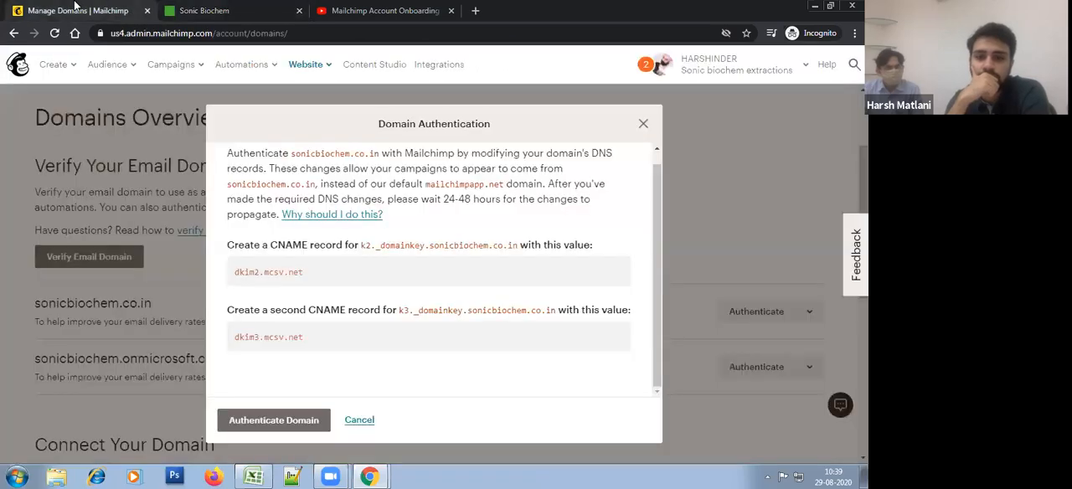
{"action": "left_click", "coordinate": [643, 124]}
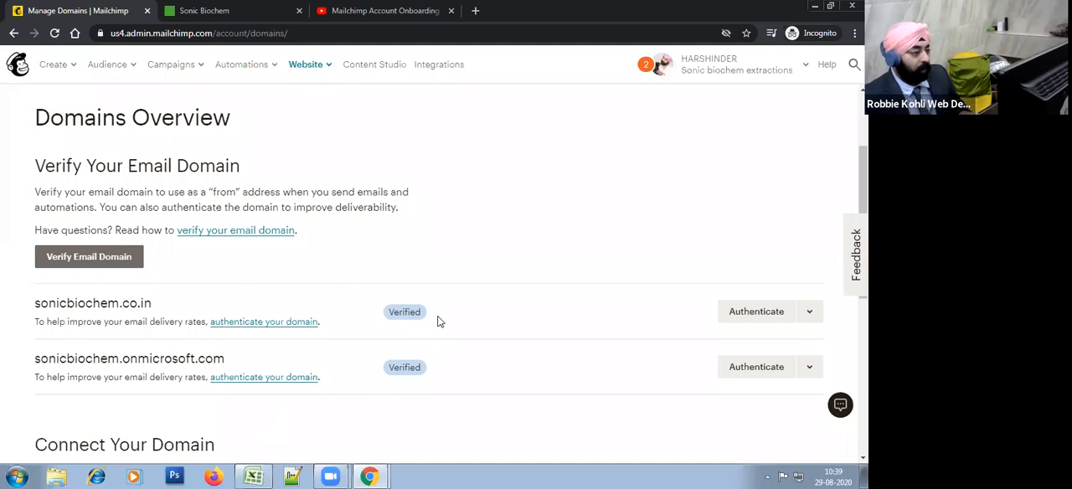
Step: Open the account's Contact information settings page
{"action": "scroll", "coordinate": [439, 322], "scroll_direction": "up", "scroll_amount": 2}
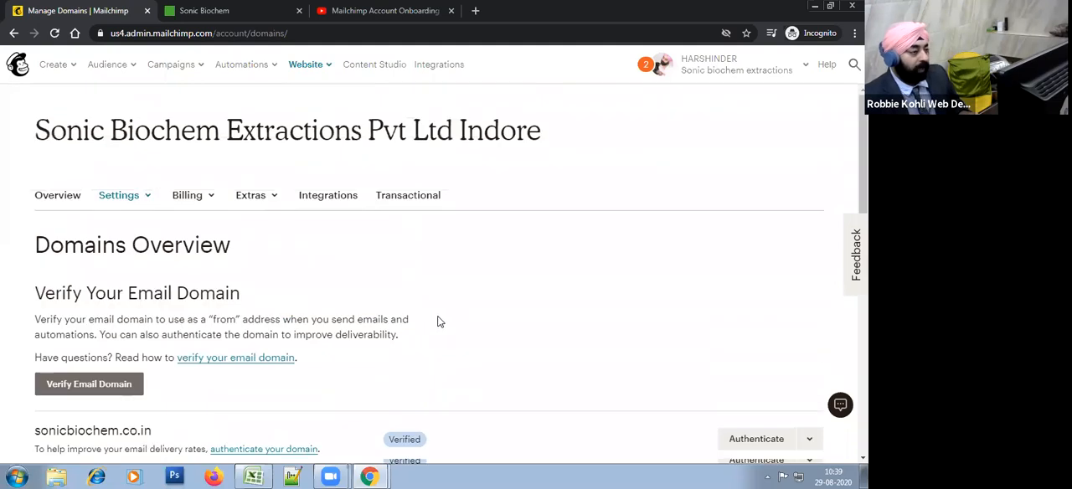
{"action": "left_click", "coordinate": [122, 199]}
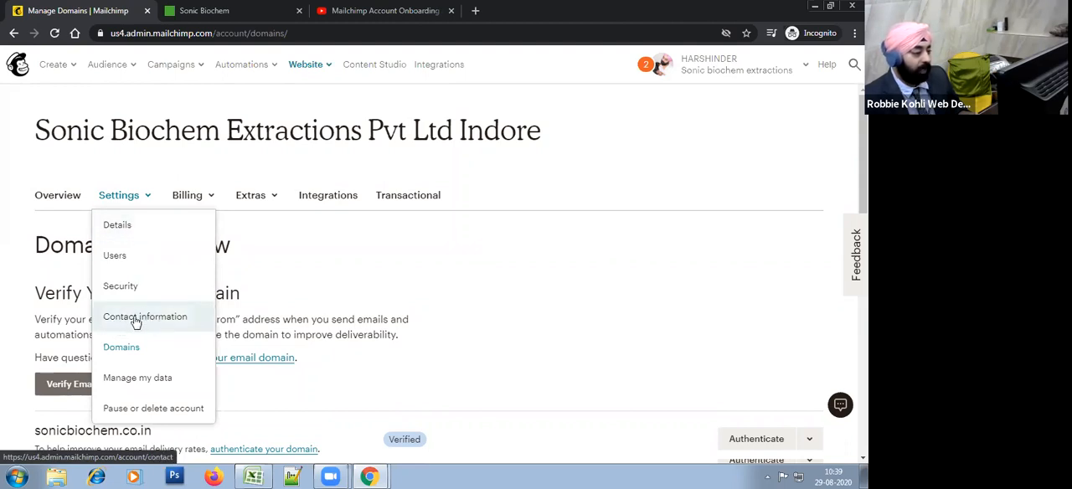
{"action": "left_click", "coordinate": [135, 319]}
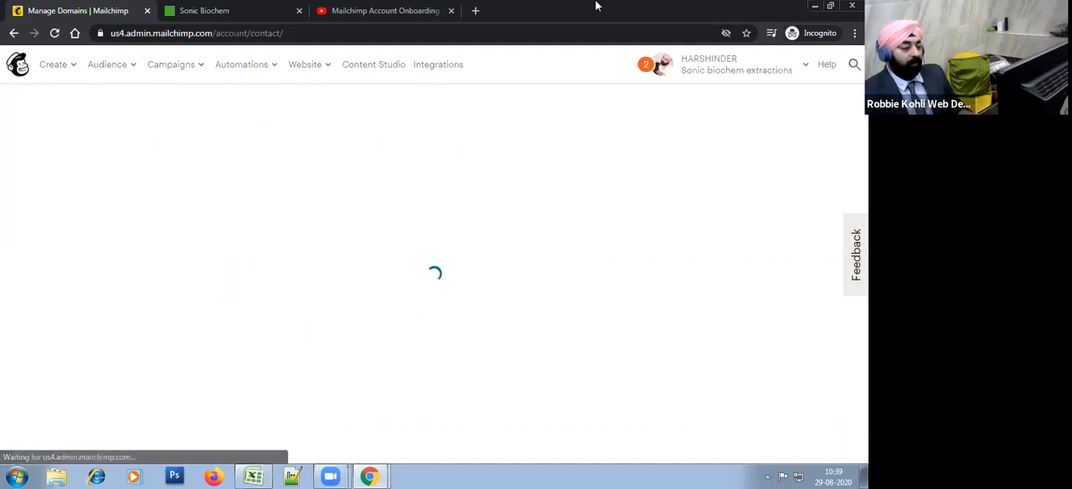
Step: Switch to Gmail and open the ZeroBounce email about the unique key for the validated email list
{"action": "scroll", "coordinate": [426, 241], "scroll_direction": "down", "scroll_amount": 5}
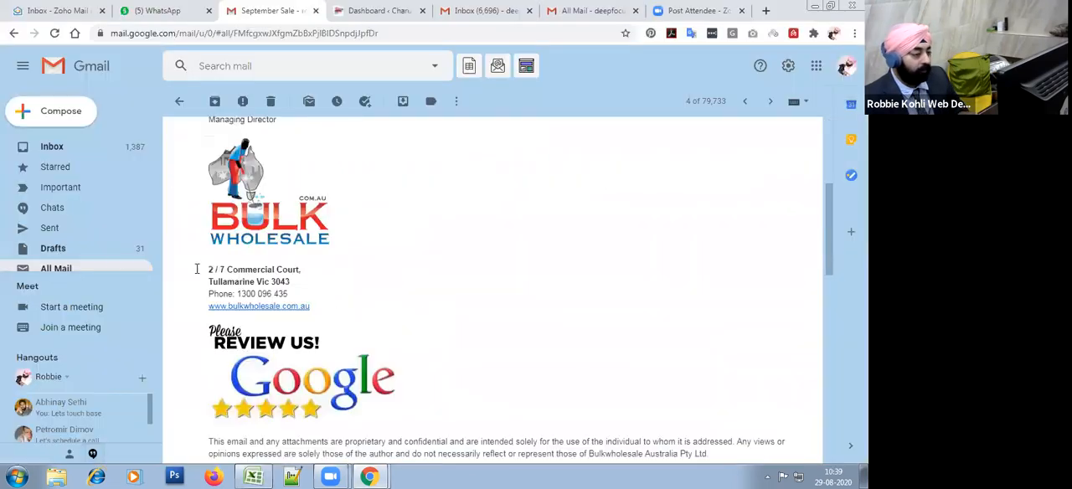
{"action": "left_click", "coordinate": [97, 269]}
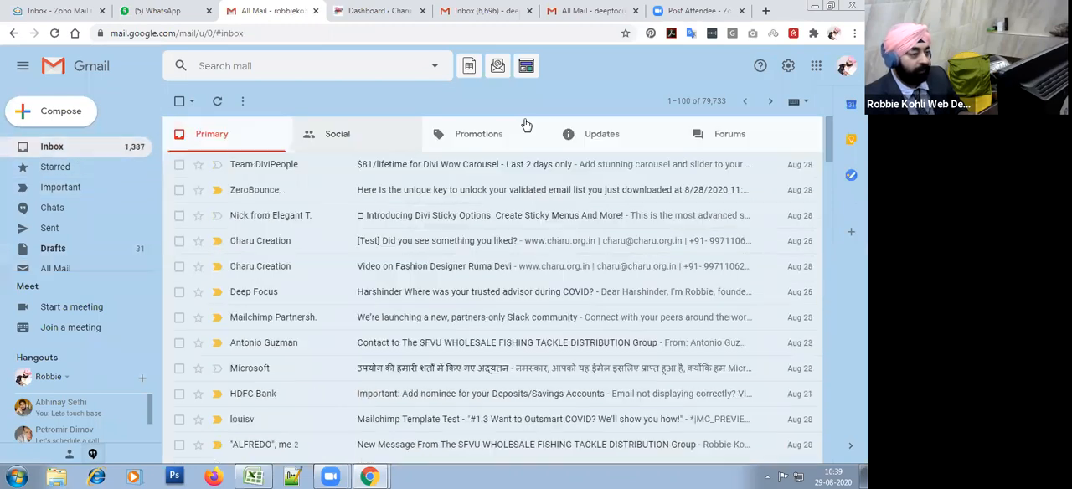
{"action": "left_click", "coordinate": [513, 139]}
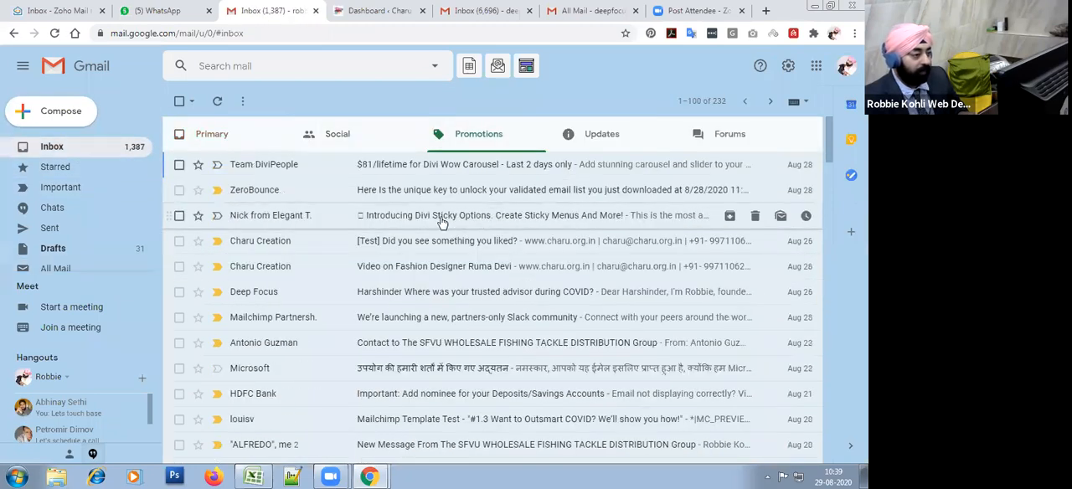
{"action": "left_click", "coordinate": [440, 190]}
{"action": "scroll", "coordinate": [509, 305], "scroll_direction": "down", "scroll_amount": 2}
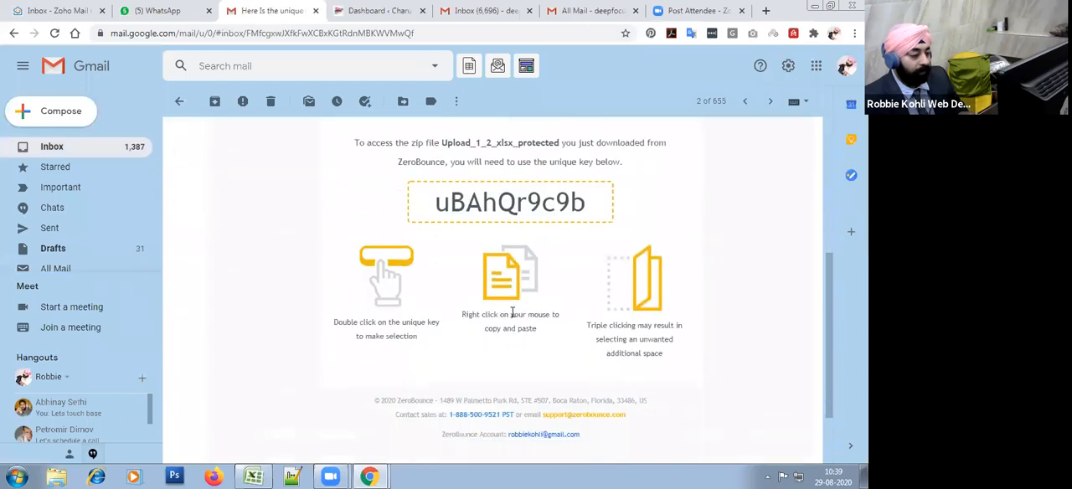
Step: Highlight the company address and contact details in the footer of the ZeroBounce email
{"action": "scroll", "coordinate": [512, 313], "scroll_direction": "down", "scroll_amount": 2}
{"action": "left_click_drag", "start_coordinate": [375, 308], "coordinate": [628, 352]}
{"action": "left_click", "coordinate": [525, 320]}
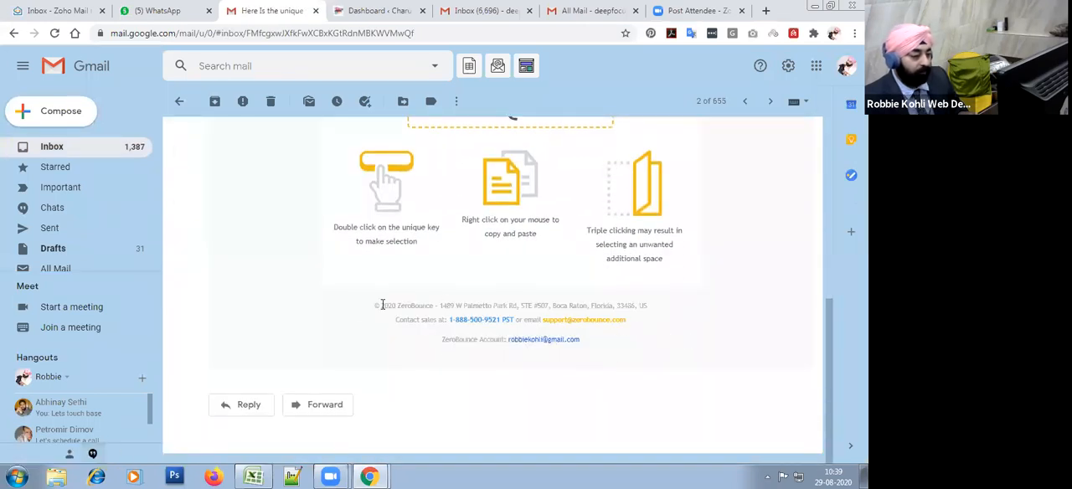
{"action": "left_click_drag", "start_coordinate": [367, 310], "coordinate": [642, 340]}
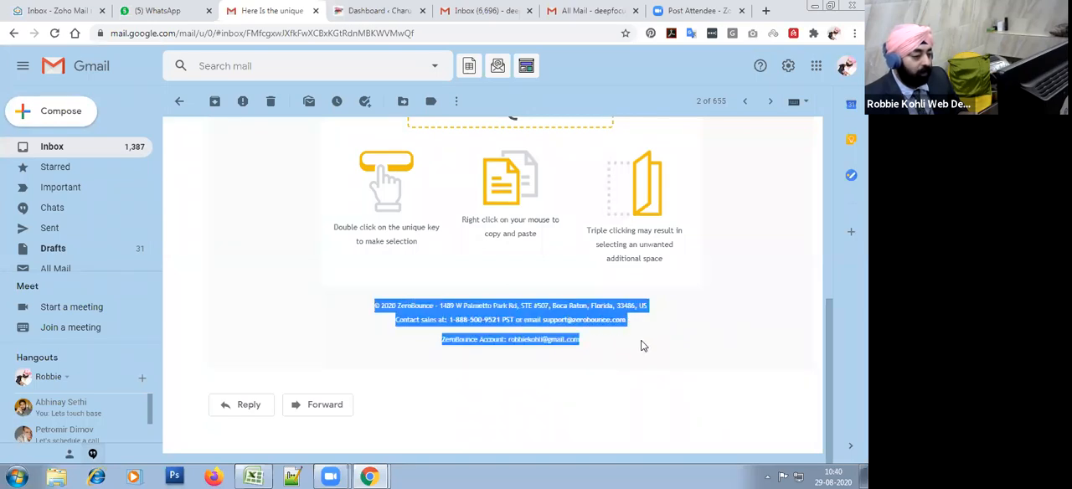
{"action": "left_click", "coordinate": [671, 359]}
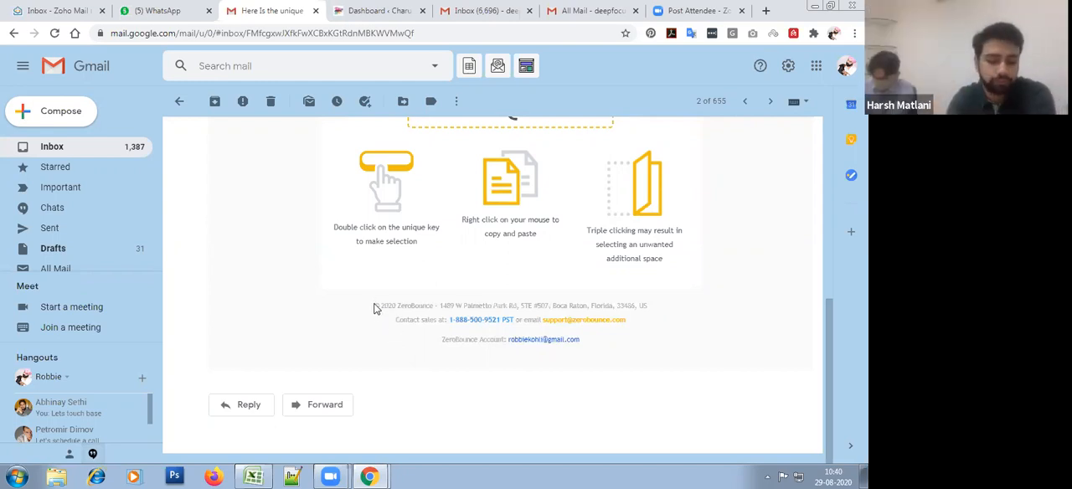
{"action": "left_click_drag", "start_coordinate": [376, 305], "coordinate": [616, 347]}
{"action": "left_click", "coordinate": [680, 339]}
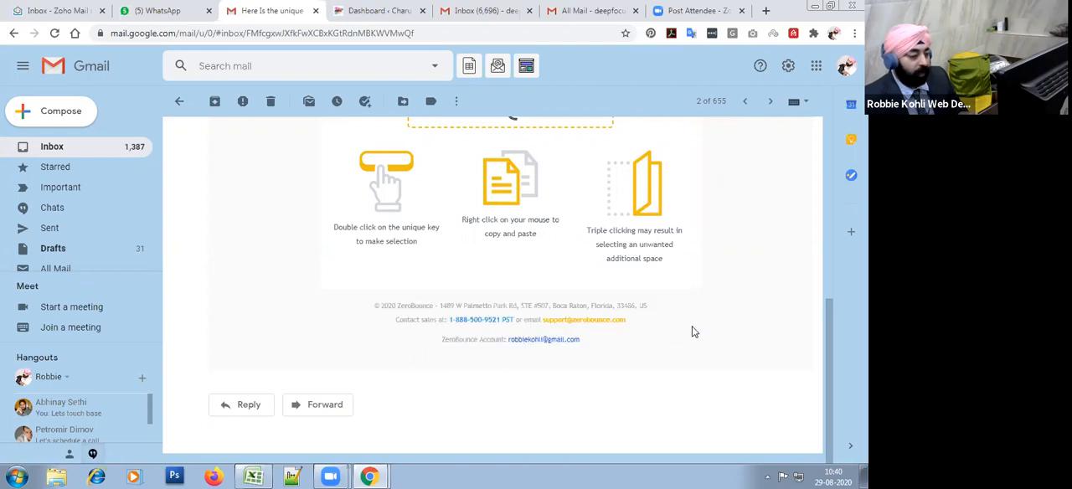
{"action": "left_click_drag", "start_coordinate": [616, 347], "coordinate": [361, 313]}
Step: Return to Mailchimp's Contact information page and highlight the details under Primary account contact
{"action": "key", "text": "alt+Tab"}
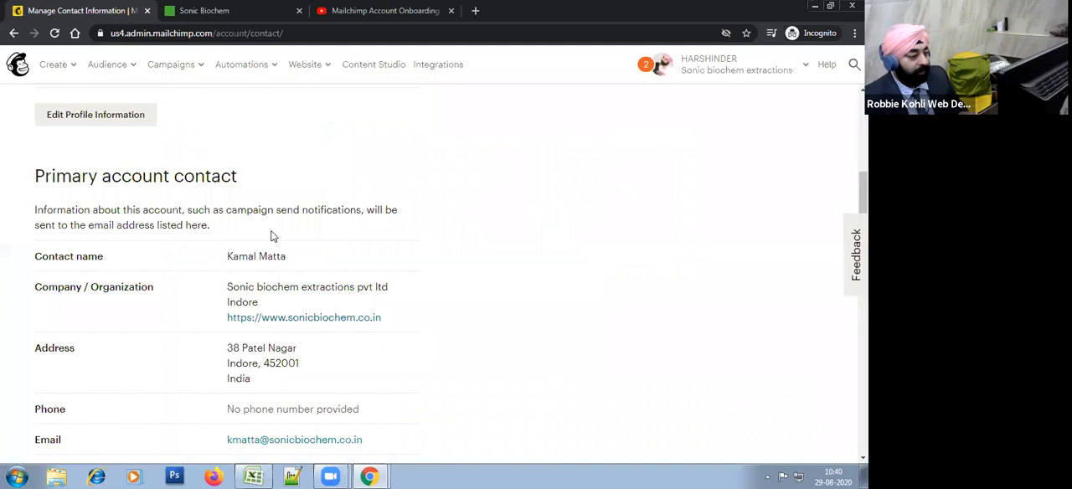
{"action": "scroll", "coordinate": [355, 279], "scroll_direction": "down", "scroll_amount": 3}
{"action": "scroll", "coordinate": [233, 189], "scroll_direction": "up", "scroll_amount": 1}
{"action": "left_click_drag", "start_coordinate": [221, 159], "coordinate": [417, 362]}
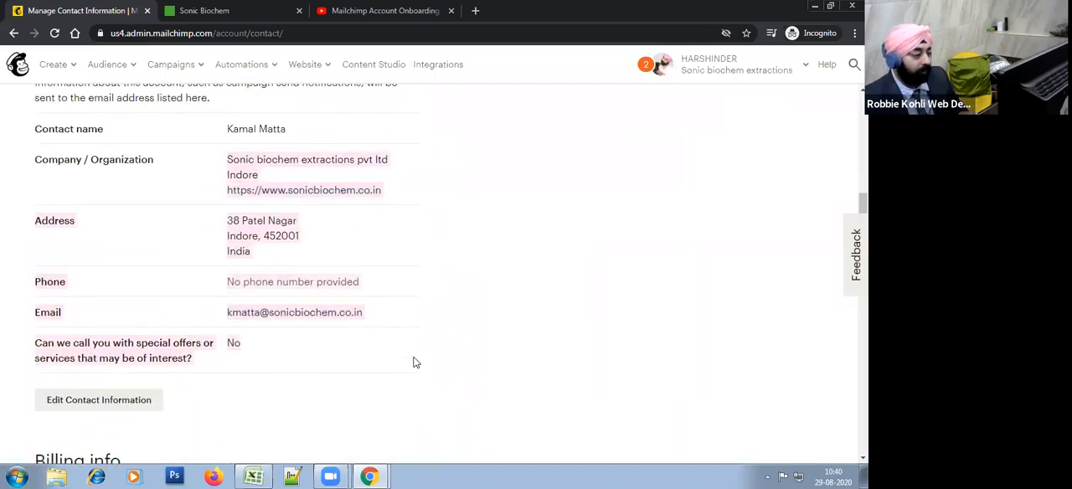
{"action": "left_click", "coordinate": [538, 368]}
{"action": "scroll", "coordinate": [522, 354], "scroll_direction": "up", "scroll_amount": 1}
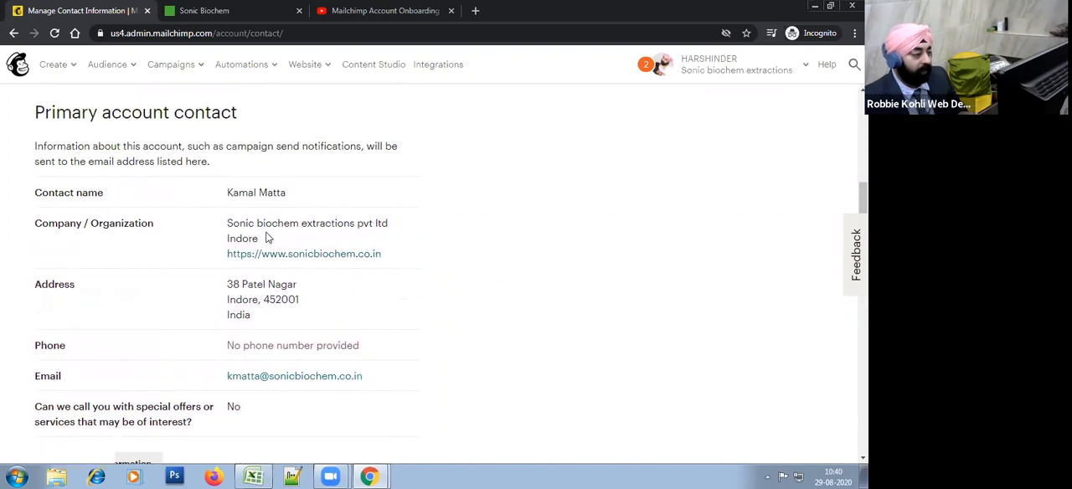
Step: Point out the primary account contact's name, company and address entries individually
{"action": "left_click_drag", "start_coordinate": [227, 196], "coordinate": [292, 205]}
{"action": "left_click", "coordinate": [232, 226]}
{"action": "left_click_drag", "start_coordinate": [274, 238], "coordinate": [279, 239]}
{"action": "left_click", "coordinate": [252, 296]}
{"action": "left_click_drag", "start_coordinate": [272, 287], "coordinate": [293, 316]}
{"action": "left_click", "coordinate": [388, 335]}
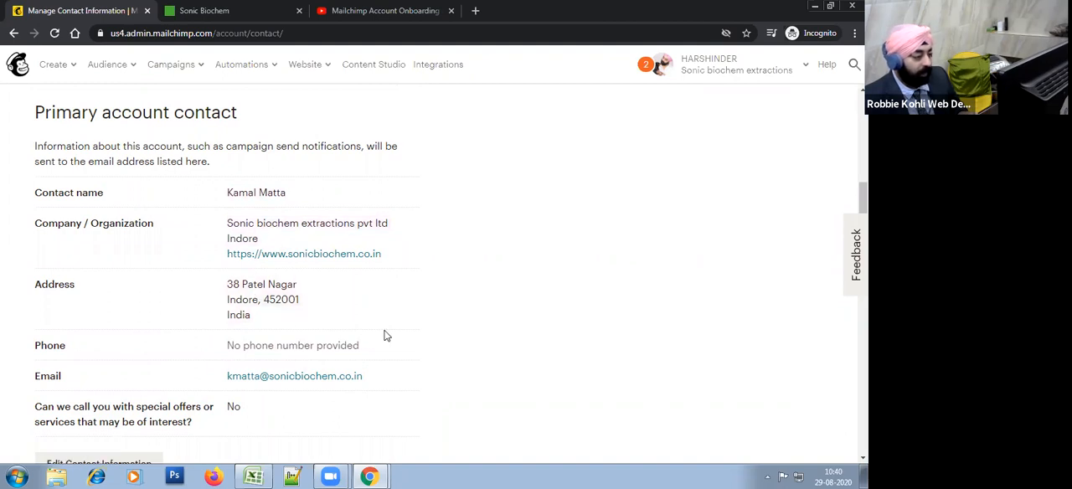
Step: Check the phone entry under Primary account contact
{"action": "scroll", "coordinate": [393, 333], "scroll_direction": "down", "scroll_amount": 2}
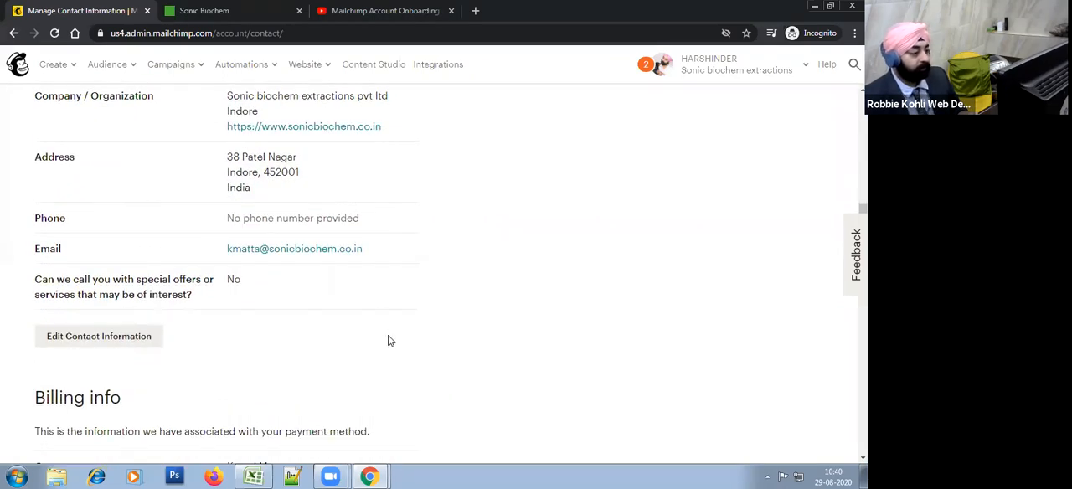
{"action": "scroll", "coordinate": [388, 341], "scroll_direction": "down", "scroll_amount": 8}
{"action": "scroll", "coordinate": [388, 341], "scroll_direction": "up", "scroll_amount": 7}
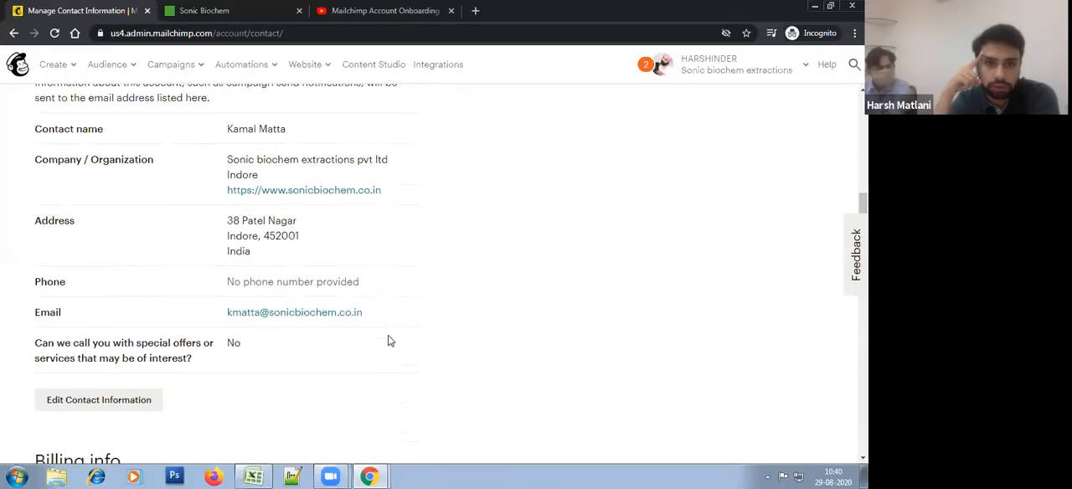
{"action": "triple_click", "coordinate": [245, 282]}
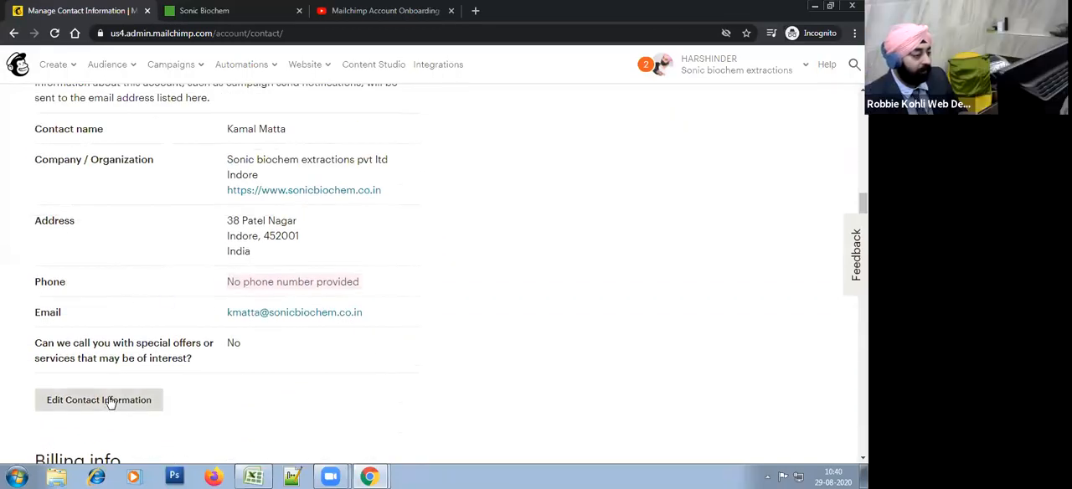
{"action": "left_click", "coordinate": [295, 282]}
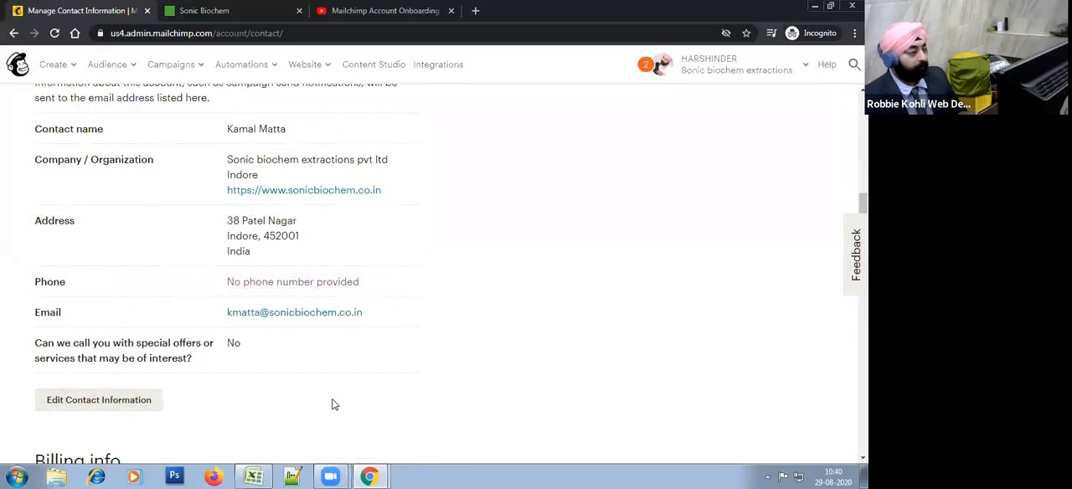
Step: Edit the primary account contact information, enter the office phone number with its +91 country code, and save it
{"action": "left_click", "coordinate": [151, 400]}
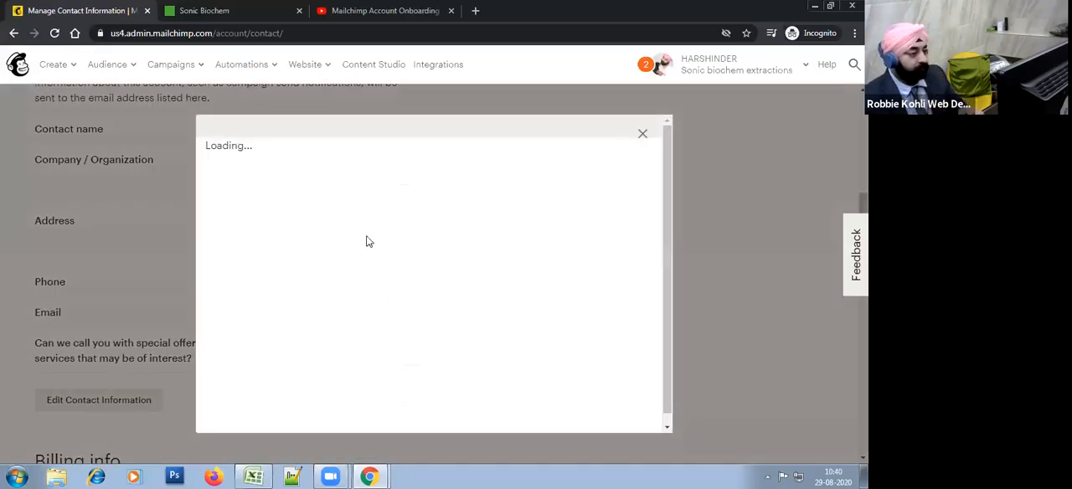
{"action": "scroll", "coordinate": [449, 309], "scroll_direction": "down", "scroll_amount": 3}
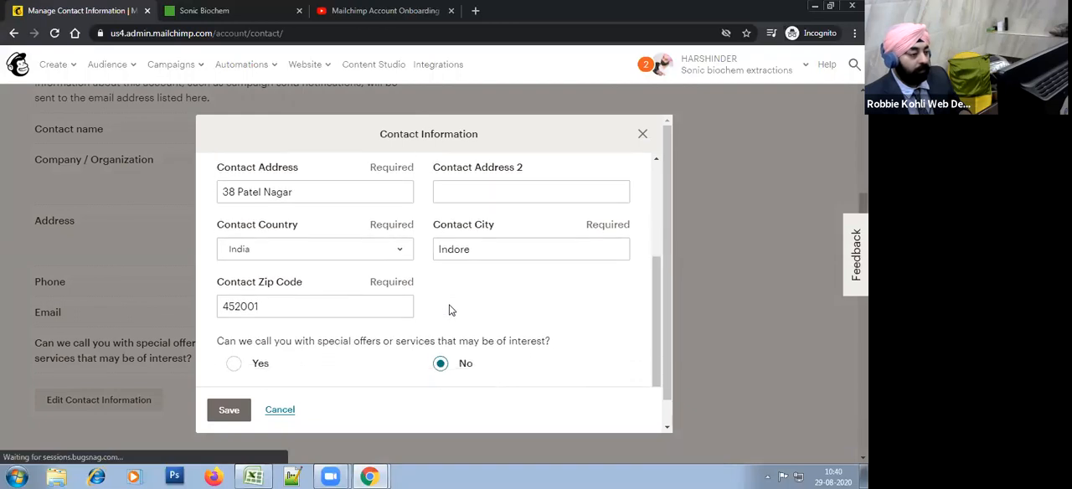
{"action": "scroll", "coordinate": [450, 309], "scroll_direction": "up", "scroll_amount": 2}
{"action": "scroll", "coordinate": [453, 311], "scroll_direction": "up", "scroll_amount": 1}
{"action": "left_click", "coordinate": [469, 312]}
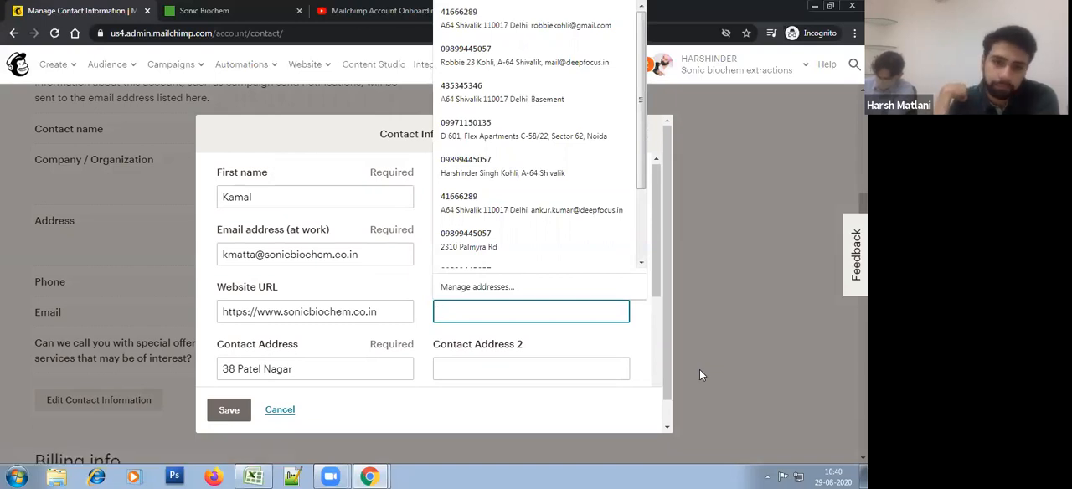
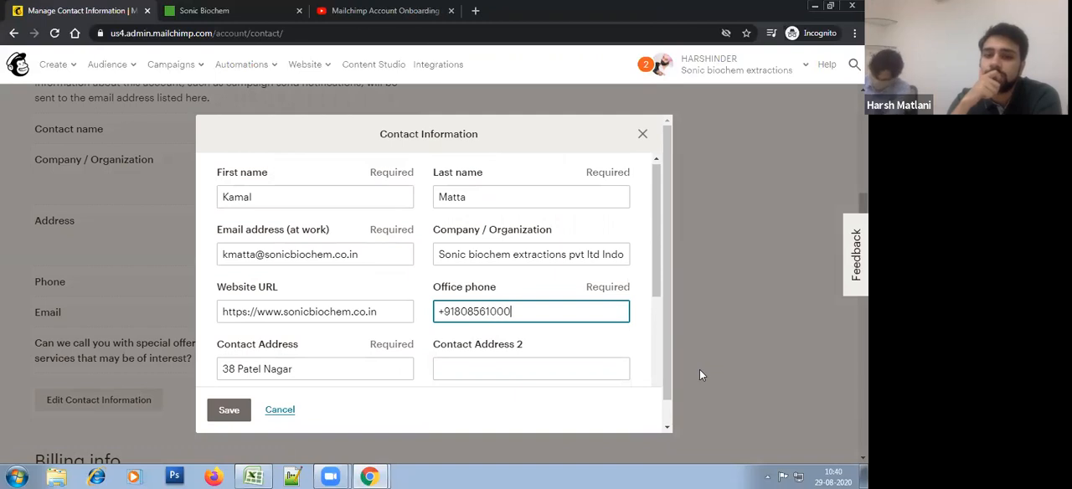
{"action": "scroll", "coordinate": [578, 367], "scroll_direction": "down", "scroll_amount": 3}
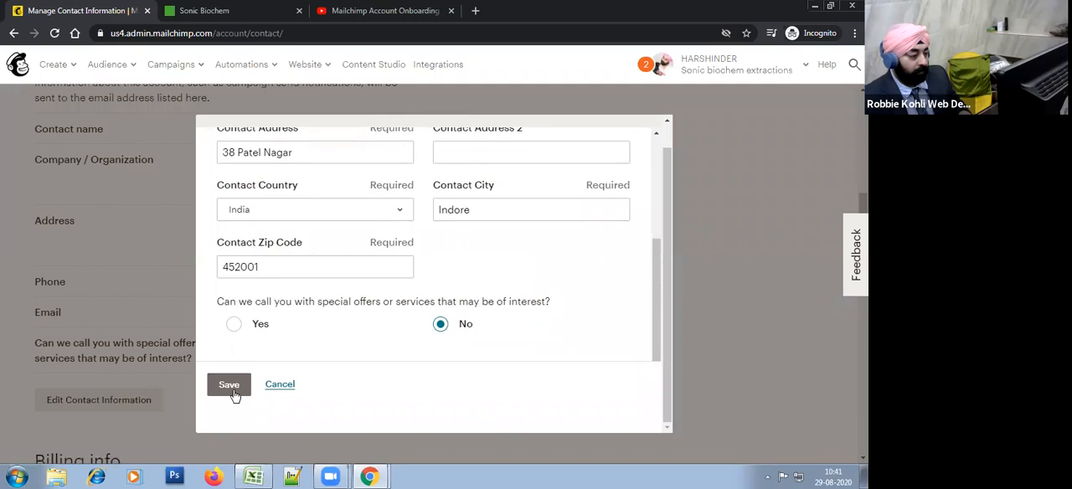
{"action": "left_click", "coordinate": [232, 388]}
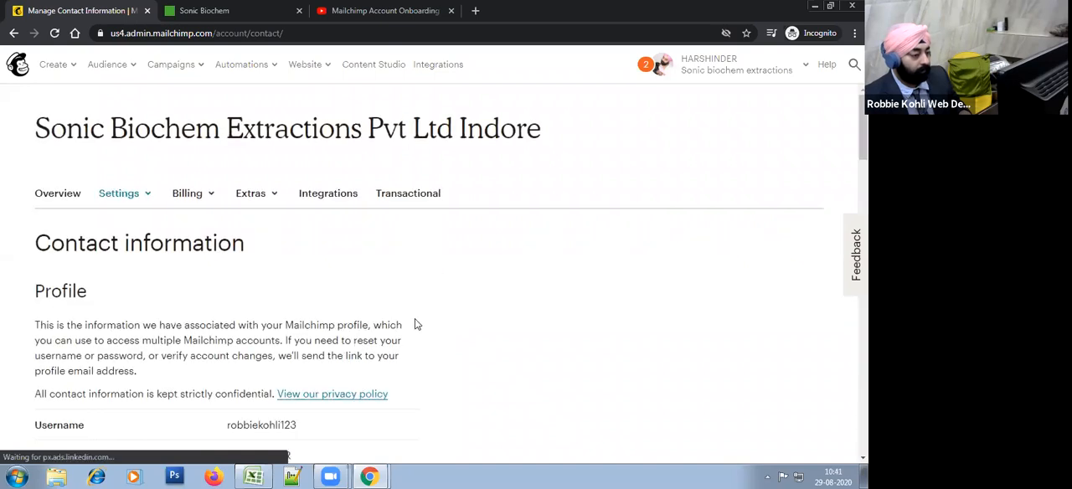
Step: Review the saved primary account contact details and the Billing info section
{"action": "scroll", "coordinate": [416, 322], "scroll_direction": "down", "scroll_amount": 6}
{"action": "scroll", "coordinate": [416, 324], "scroll_direction": "down", "scroll_amount": 2}
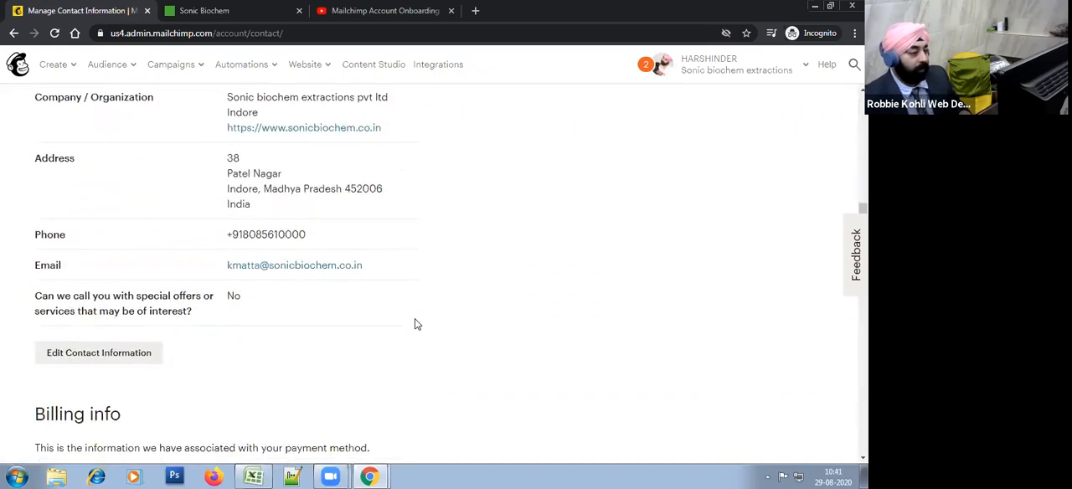
{"action": "scroll", "coordinate": [416, 325], "scroll_direction": "up", "scroll_amount": 1}
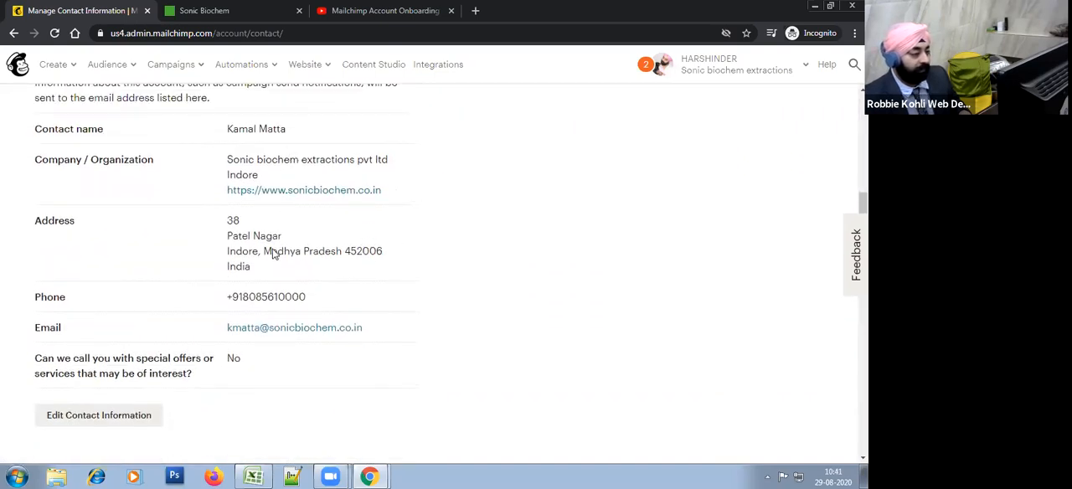
{"action": "scroll", "coordinate": [354, 386], "scroll_direction": "down", "scroll_amount": 2}
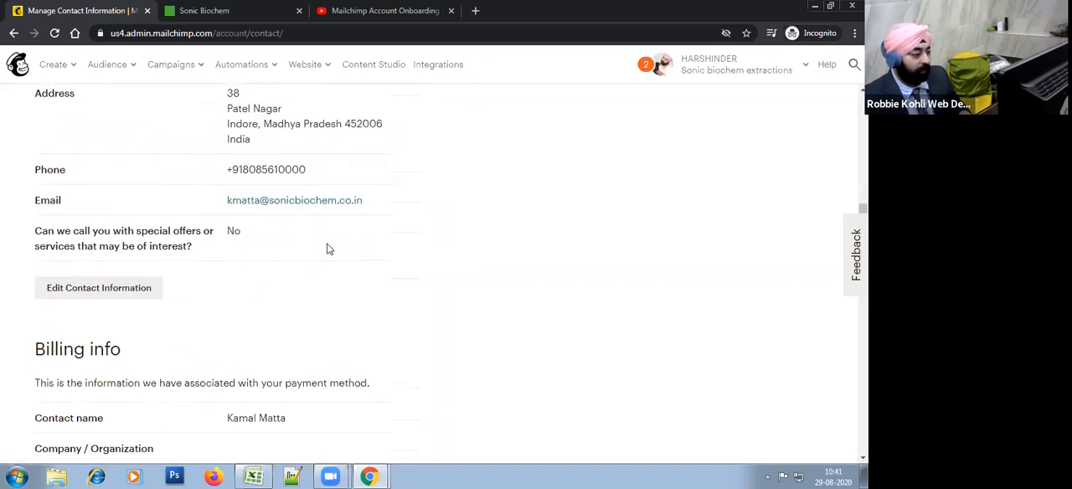
{"action": "scroll", "coordinate": [397, 303], "scroll_direction": "down", "scroll_amount": 3}
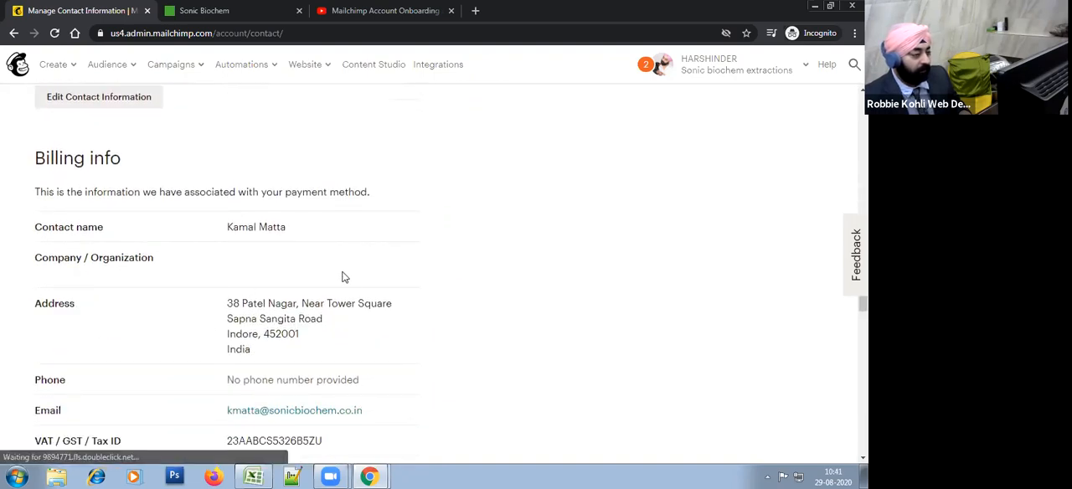
{"action": "scroll", "coordinate": [364, 300], "scroll_direction": "down", "scroll_amount": 1}
{"action": "scroll", "coordinate": [365, 300], "scroll_direction": "down", "scroll_amount": 1}
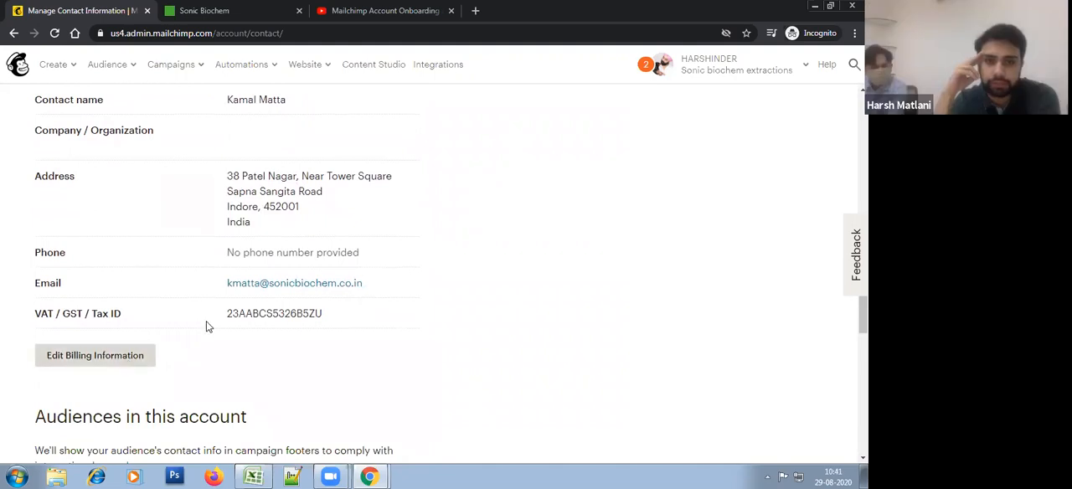
{"action": "scroll", "coordinate": [269, 257], "scroll_direction": "up", "scroll_amount": 2}
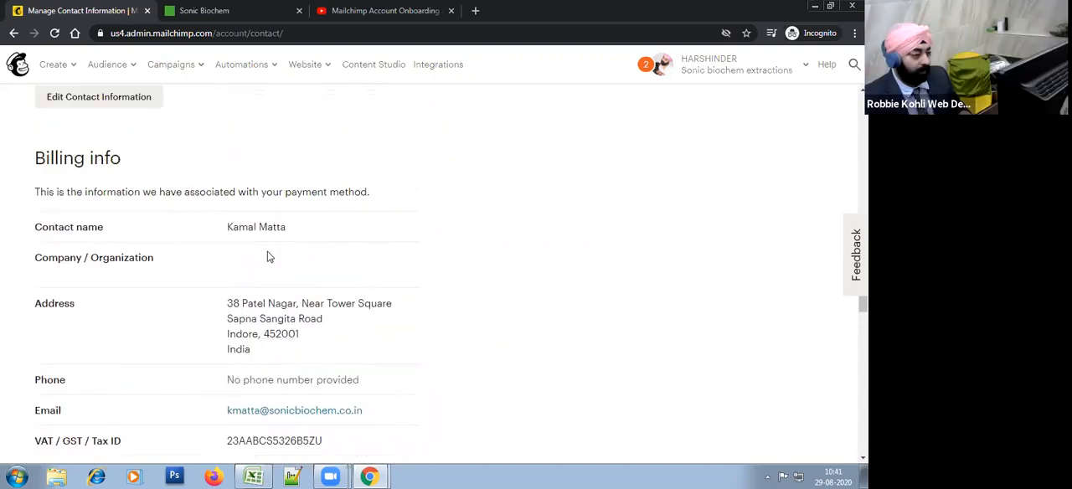
Step: Edit the billing information to use Same as contact information, and save it
{"action": "scroll", "coordinate": [195, 400], "scroll_direction": "down", "scroll_amount": 5}
{"action": "left_click", "coordinate": [136, 292]}
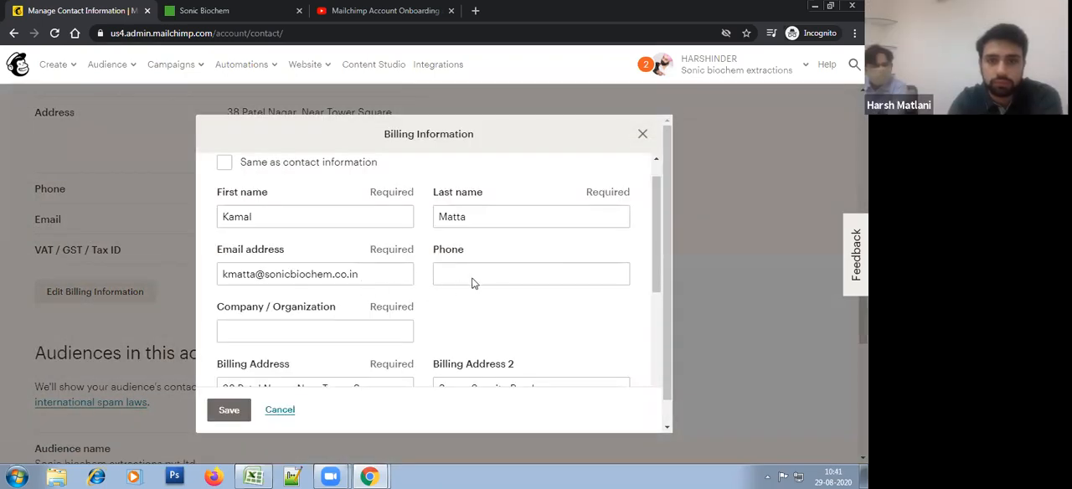
{"action": "scroll", "coordinate": [483, 265], "scroll_direction": "up", "scroll_amount": 1}
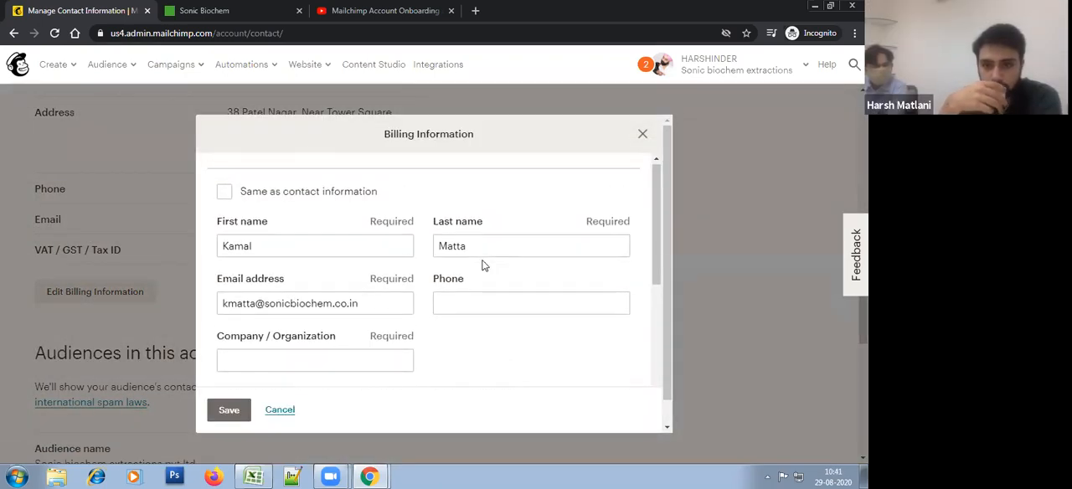
{"action": "left_click", "coordinate": [308, 199]}
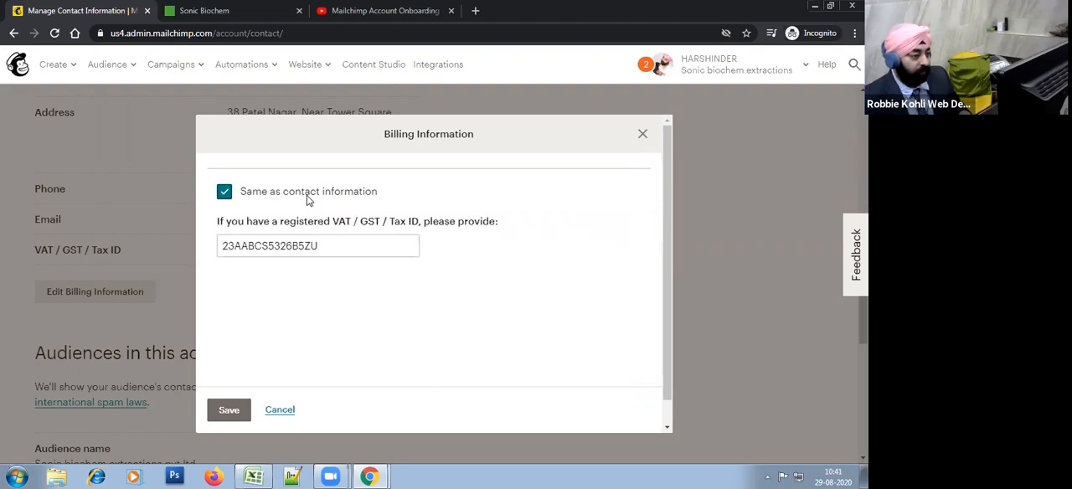
{"action": "left_click", "coordinate": [237, 410]}
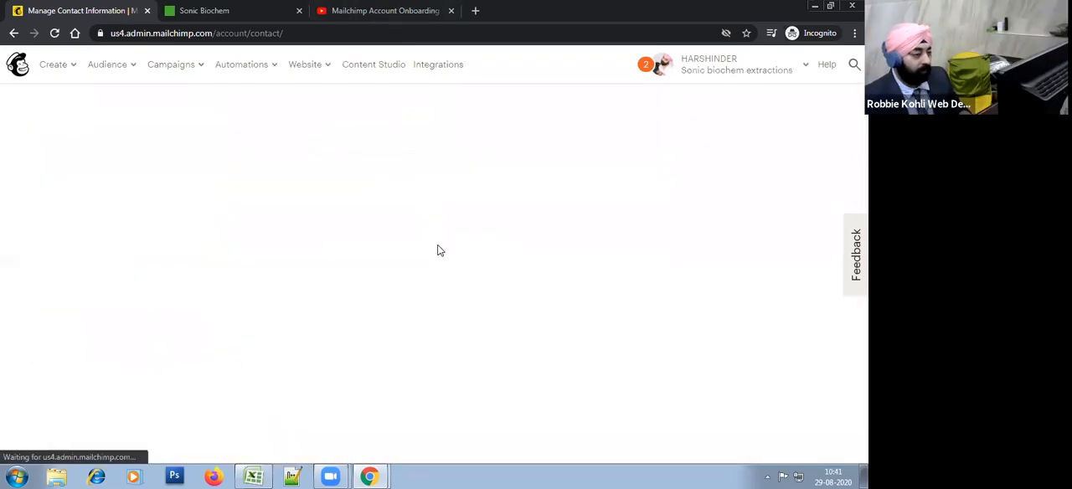
Step: Review the saved primary contact, Billing info and audience details on the contact information page, including the audience email
{"action": "scroll", "coordinate": [408, 249], "scroll_direction": "down", "scroll_amount": 3}
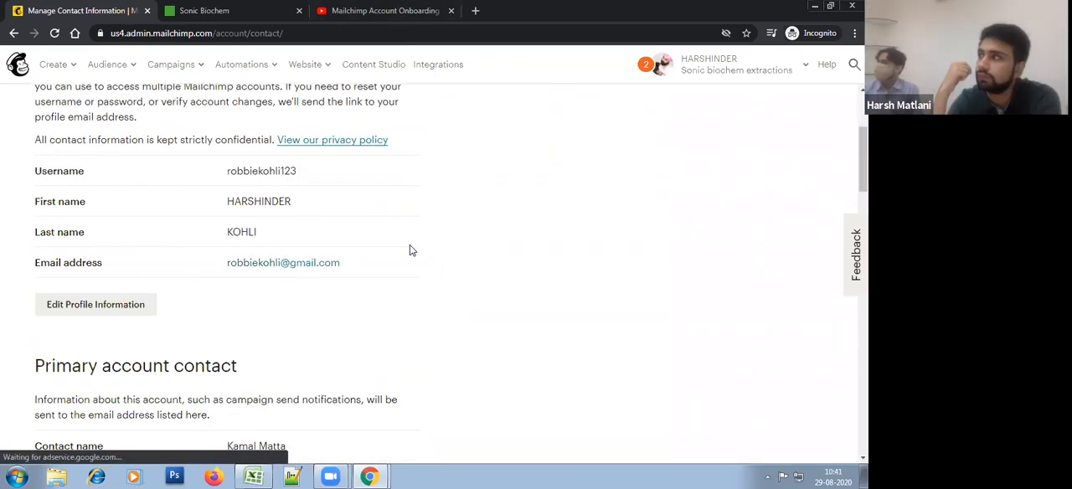
{"action": "scroll", "coordinate": [410, 251], "scroll_direction": "down", "scroll_amount": 5}
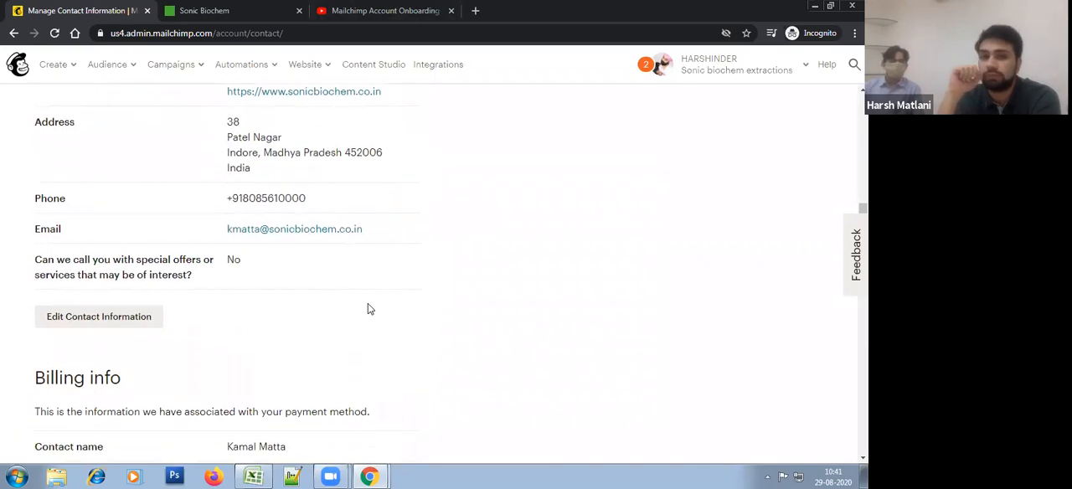
{"action": "scroll", "coordinate": [368, 310], "scroll_direction": "down", "scroll_amount": 7}
{"action": "scroll", "coordinate": [369, 309], "scroll_direction": "down", "scroll_amount": 5}
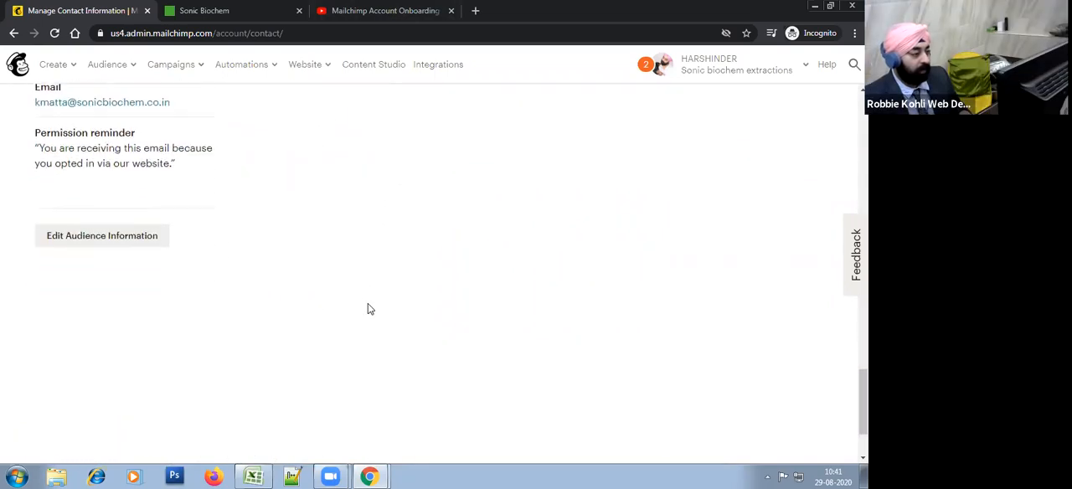
{"action": "scroll", "coordinate": [396, 240], "scroll_direction": "up", "scroll_amount": 2}
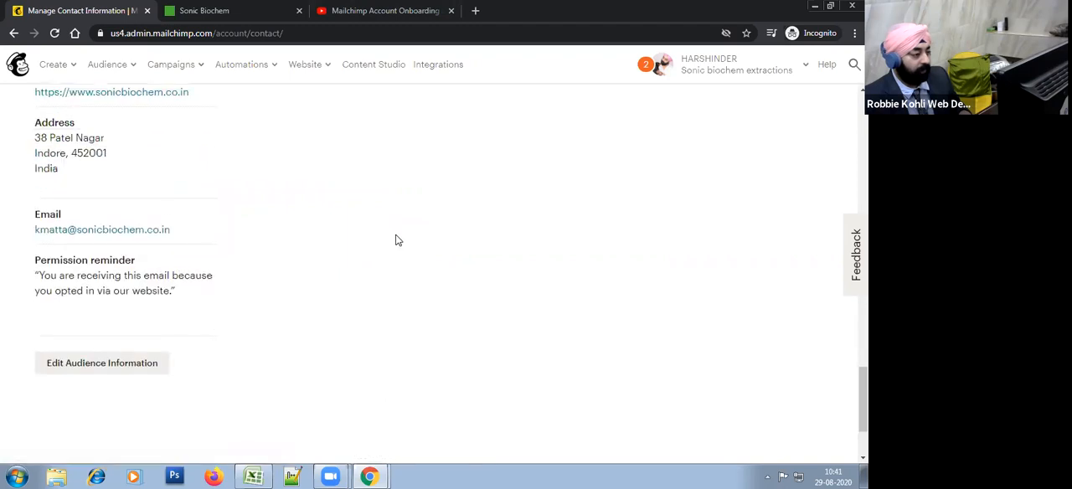
{"action": "scroll", "coordinate": [396, 241], "scroll_direction": "up", "scroll_amount": 10}
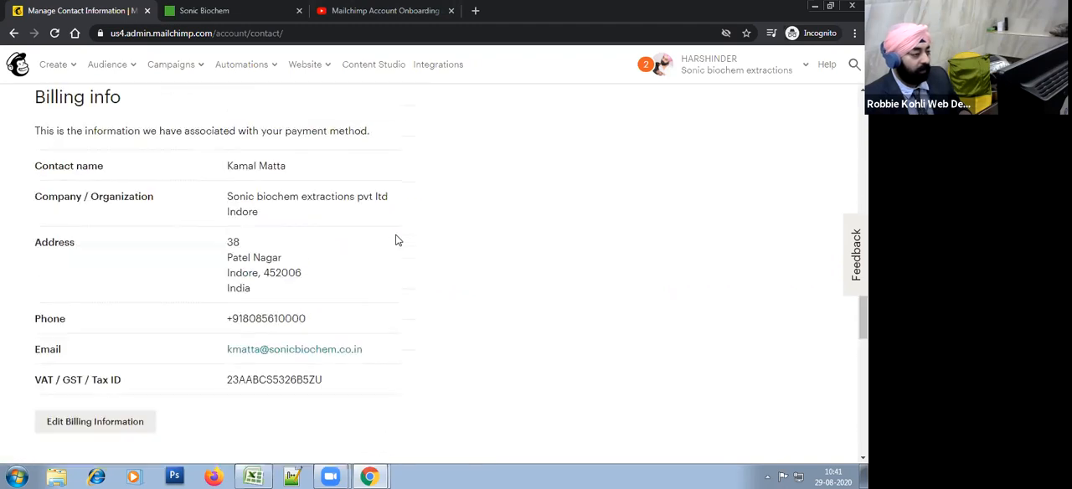
{"action": "scroll", "coordinate": [396, 240], "scroll_direction": "down", "scroll_amount": 8}
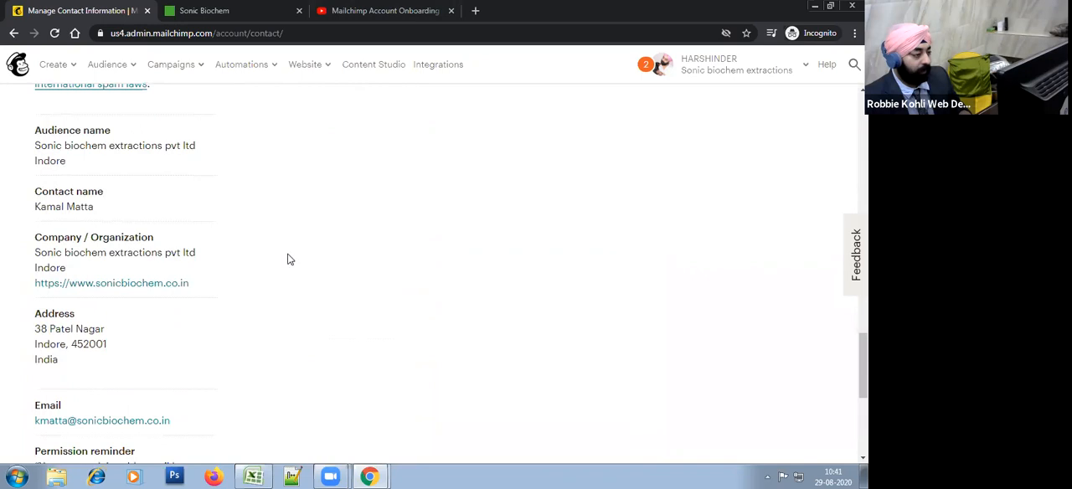
{"action": "scroll", "coordinate": [171, 310], "scroll_direction": "down", "scroll_amount": 2}
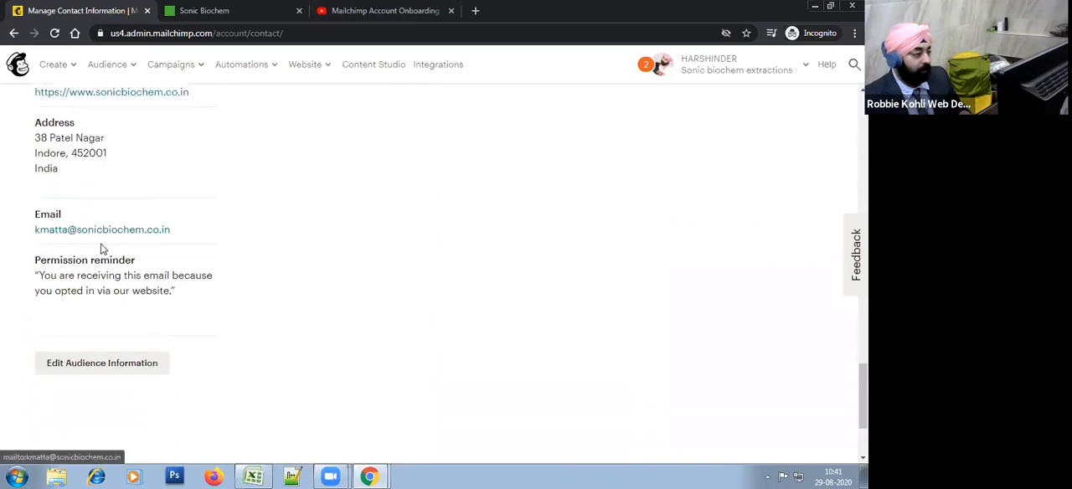
{"action": "left_click_drag", "start_coordinate": [171, 230], "coordinate": [39, 231]}
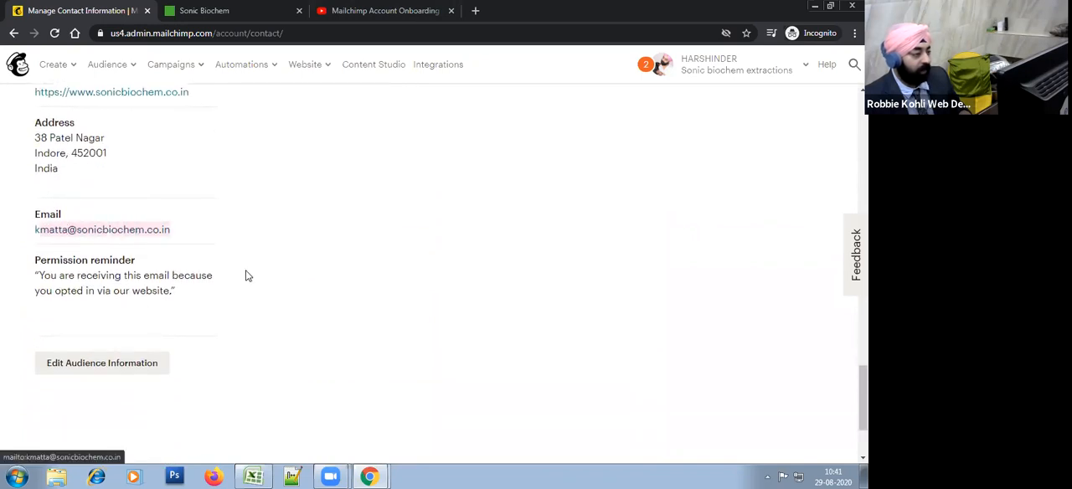
{"action": "scroll", "coordinate": [248, 275], "scroll_direction": "up", "scroll_amount": 10}
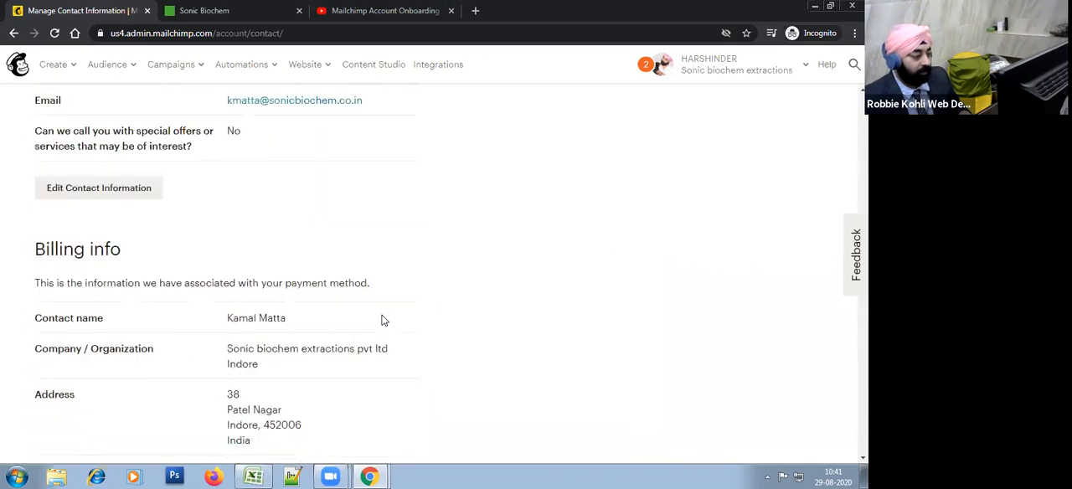
{"action": "scroll", "coordinate": [381, 320], "scroll_direction": "down", "scroll_amount": 2}
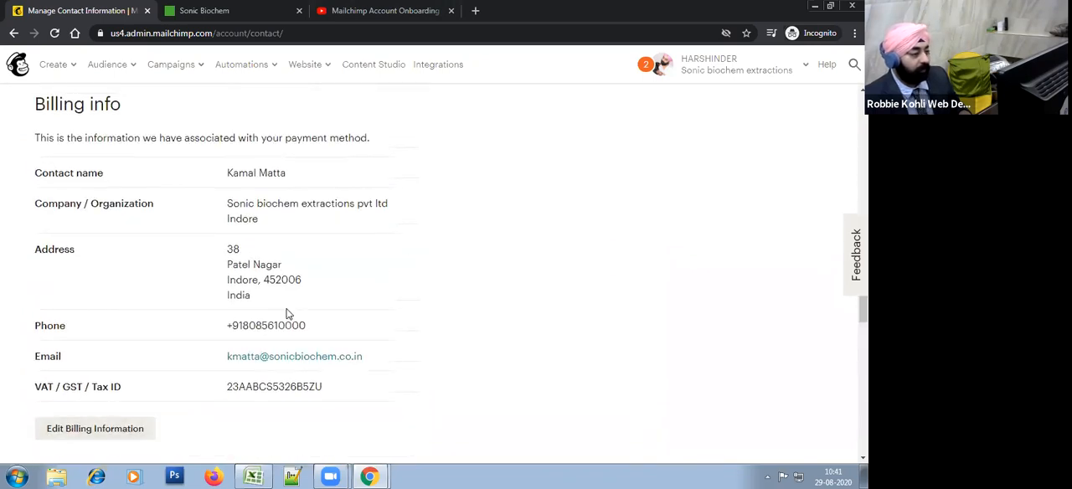
Step: Edit the primary account contact, replace the work email address with the other company email, and save
{"action": "scroll", "coordinate": [286, 313], "scroll_direction": "up", "scroll_amount": 5}
{"action": "left_click", "coordinate": [125, 419]}
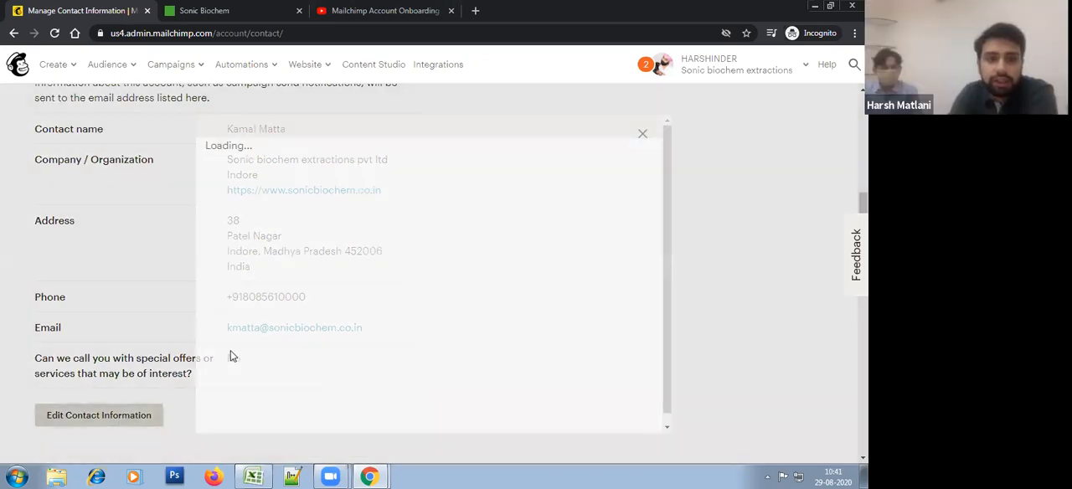
{"action": "scroll", "coordinate": [442, 274], "scroll_direction": "down", "scroll_amount": 1}
{"action": "scroll", "coordinate": [442, 273], "scroll_direction": "up", "scroll_amount": 1}
{"action": "left_click", "coordinate": [251, 227]}
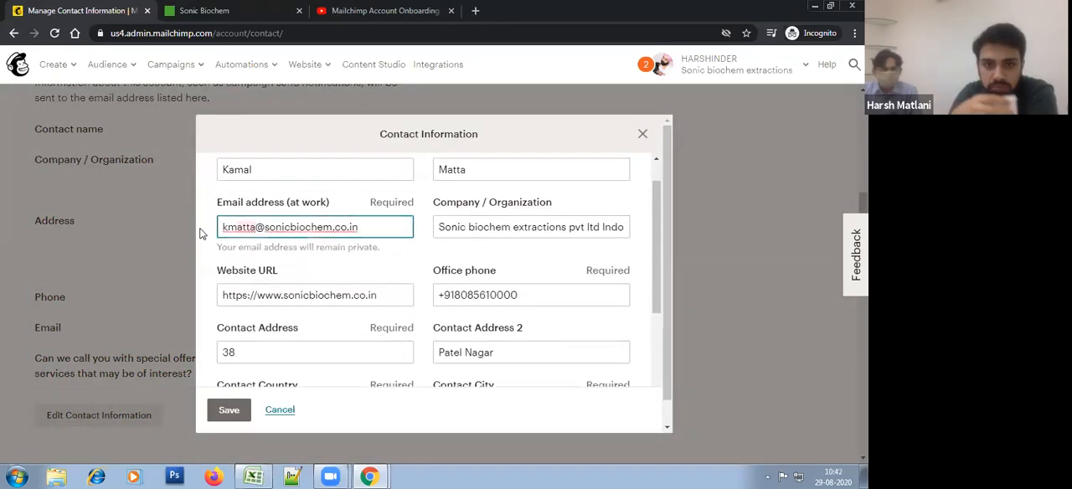
{"action": "type", "text": "hgm"}
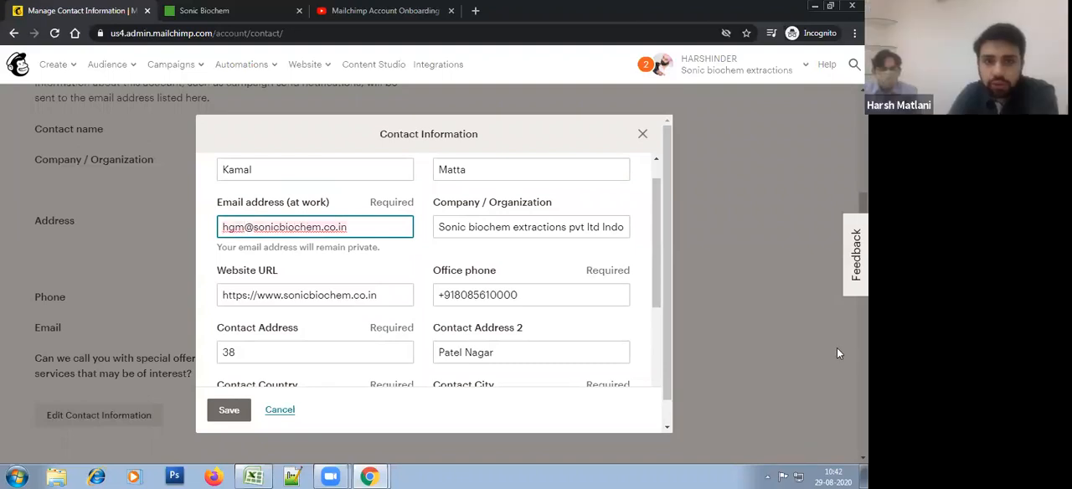
{"action": "left_click", "coordinate": [229, 410]}
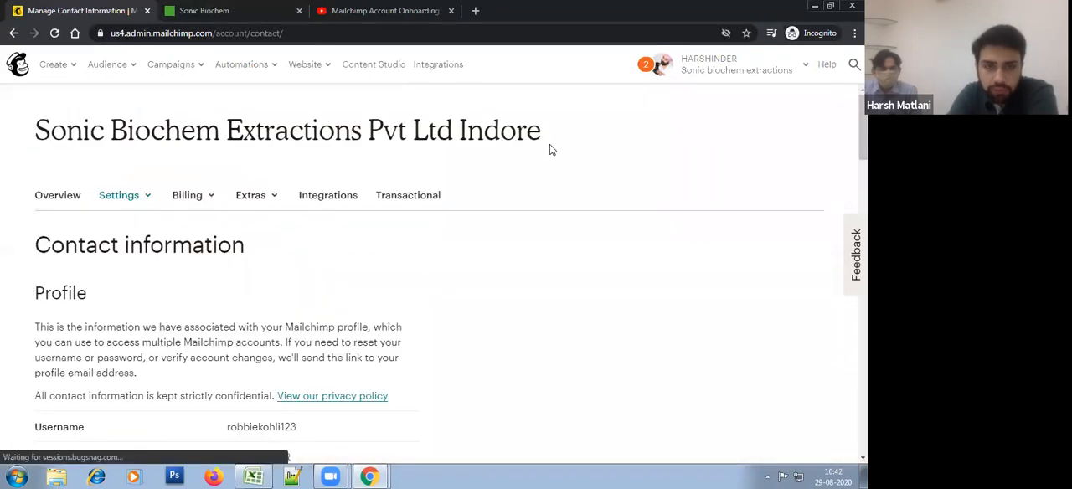
Step: Edit the billing information, replace the billing email address with the new primary contact email, and save it
{"action": "scroll", "coordinate": [341, 315], "scroll_direction": "down", "scroll_amount": 5}
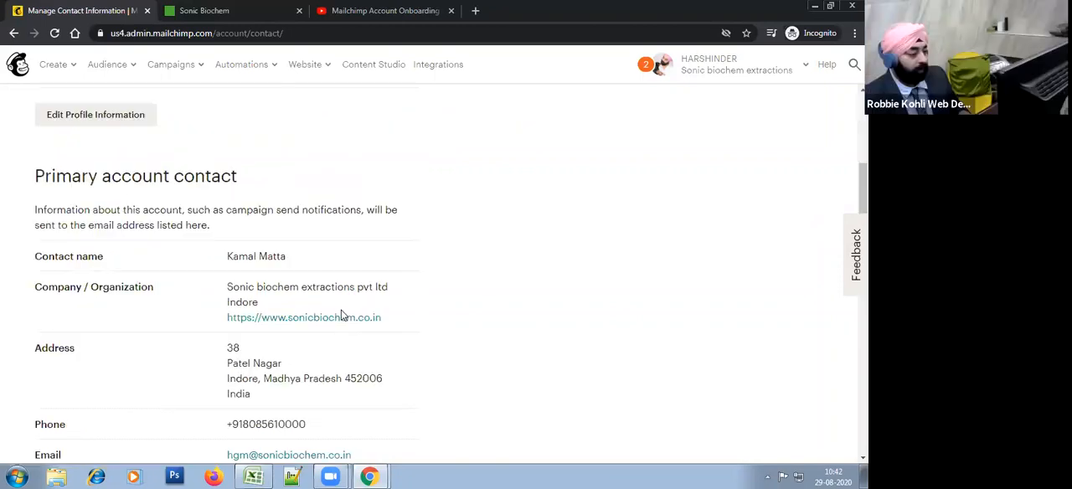
{"action": "scroll", "coordinate": [338, 307], "scroll_direction": "down", "scroll_amount": 3}
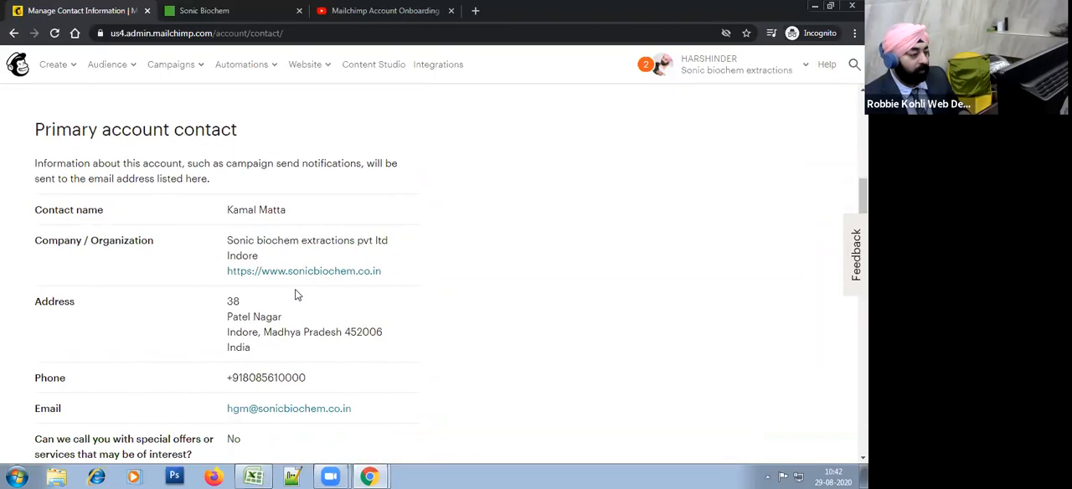
{"action": "scroll", "coordinate": [371, 369], "scroll_direction": "down", "scroll_amount": 6}
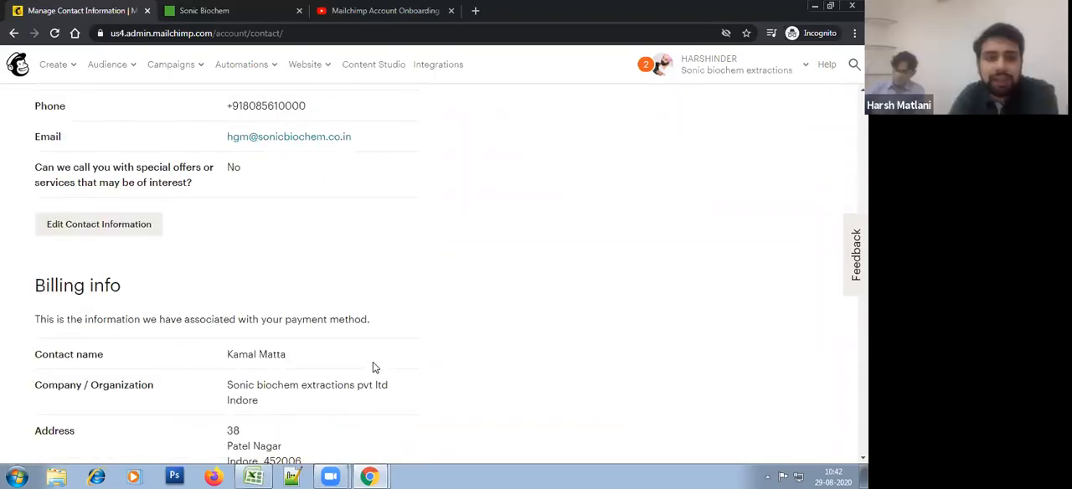
{"action": "left_click", "coordinate": [129, 358]}
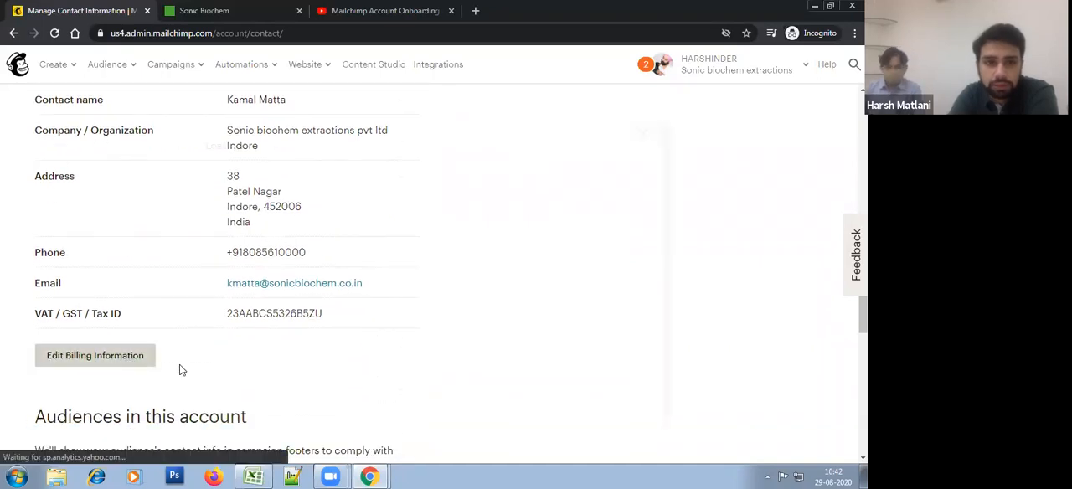
{"action": "triple_click", "coordinate": [335, 274]}
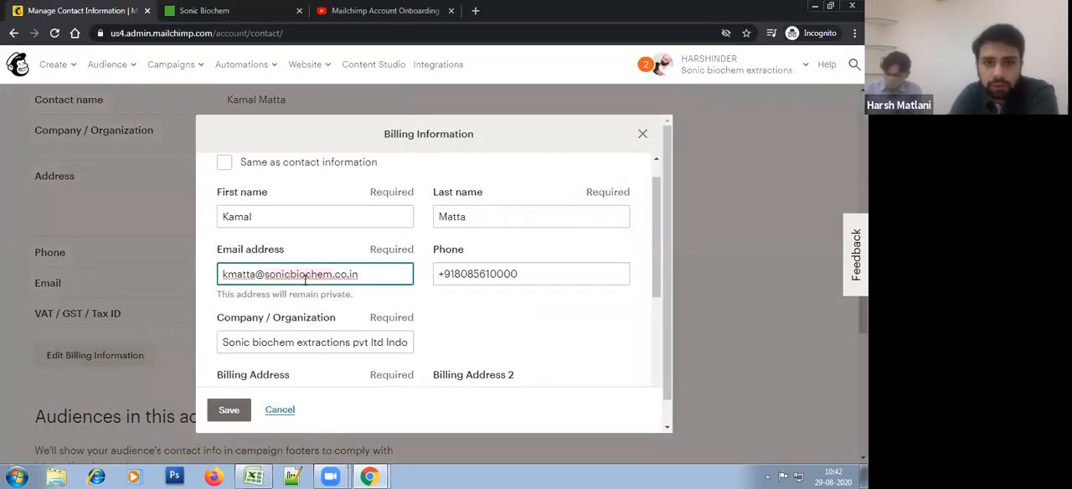
{"action": "key", "text": "ctrl+v"}
{"action": "scroll", "coordinate": [234, 390], "scroll_direction": "down", "scroll_amount": 1}
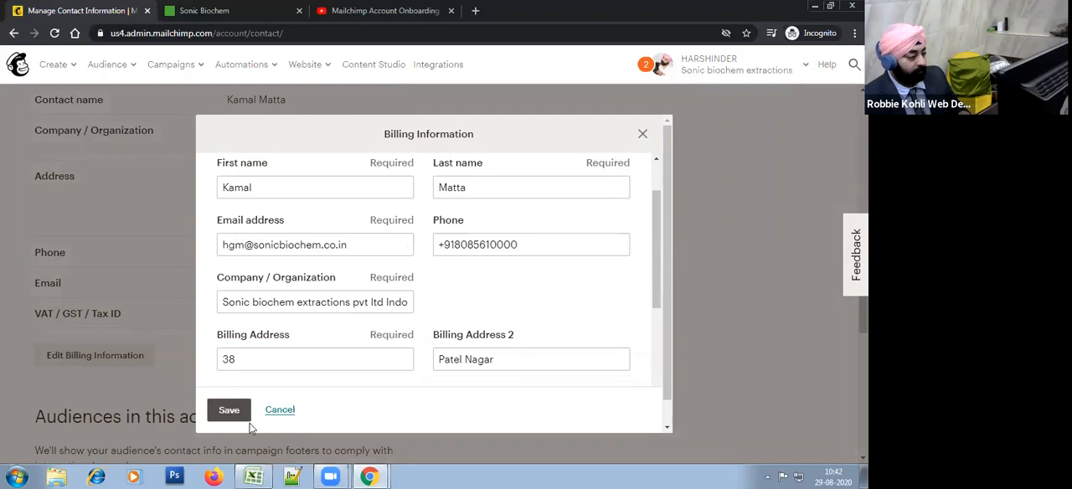
{"action": "left_click", "coordinate": [228, 410]}
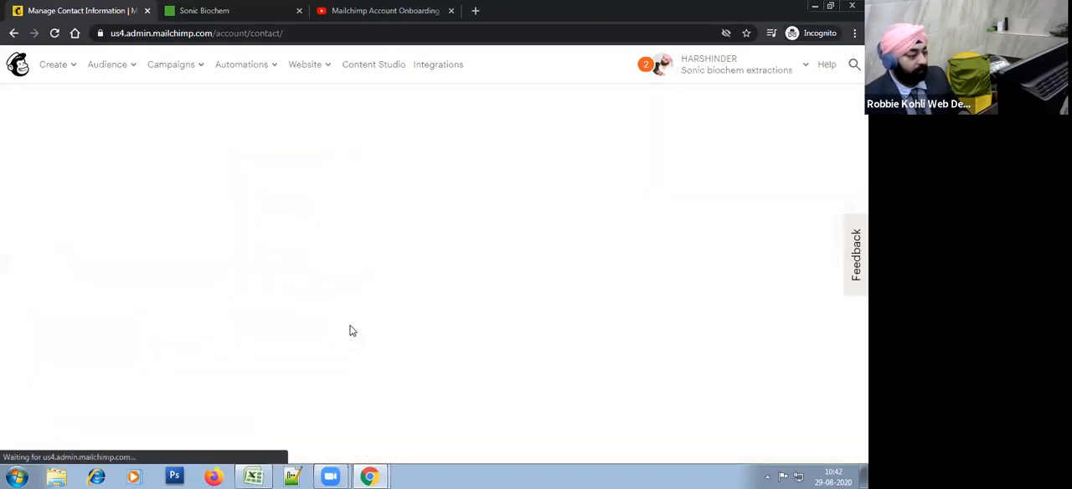
Step: Review the account's Users page with its company and agency users, and open the Invite a user form
{"action": "scroll", "coordinate": [352, 326], "scroll_direction": "down", "scroll_amount": 8}
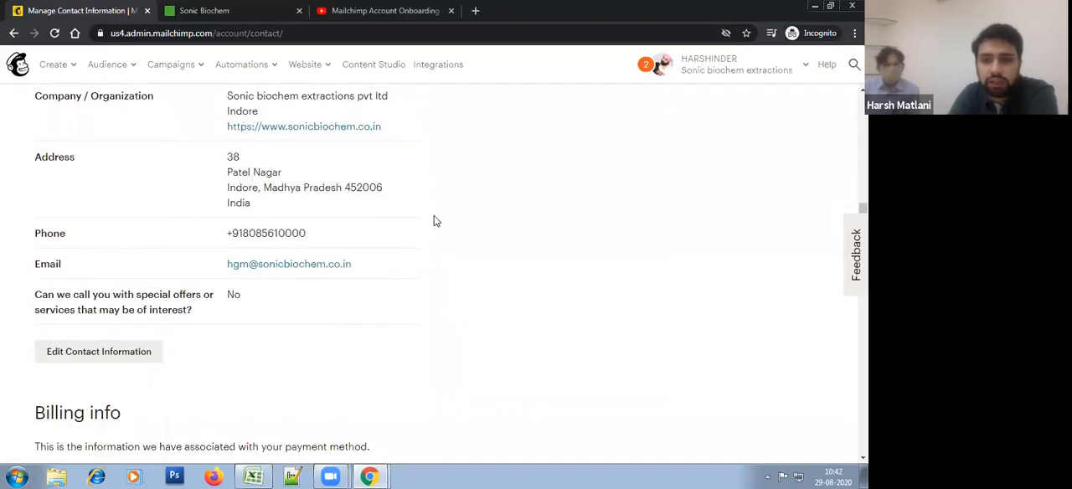
{"action": "scroll", "coordinate": [446, 293], "scroll_direction": "up", "scroll_amount": 10}
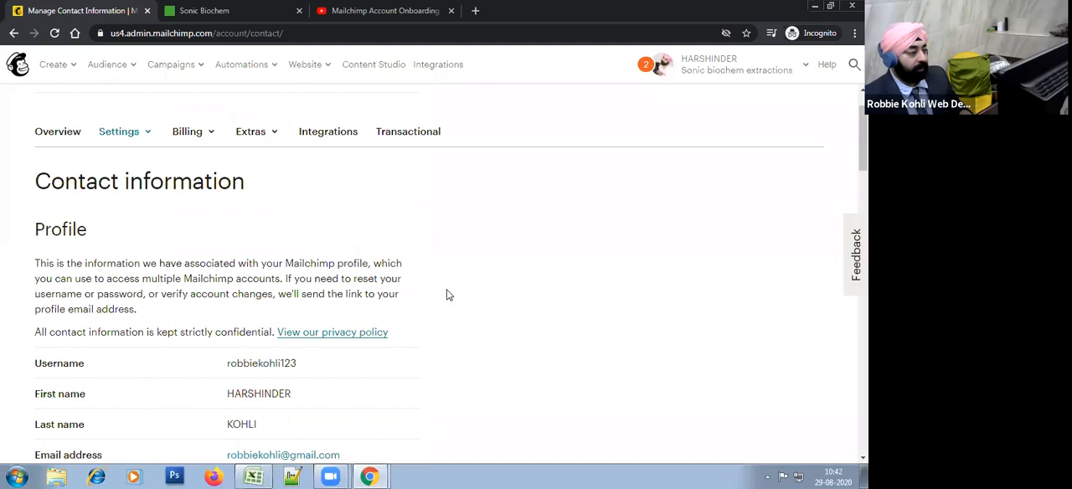
{"action": "scroll", "coordinate": [447, 294], "scroll_direction": "up", "scroll_amount": 1}
{"action": "left_click", "coordinate": [258, 199]}
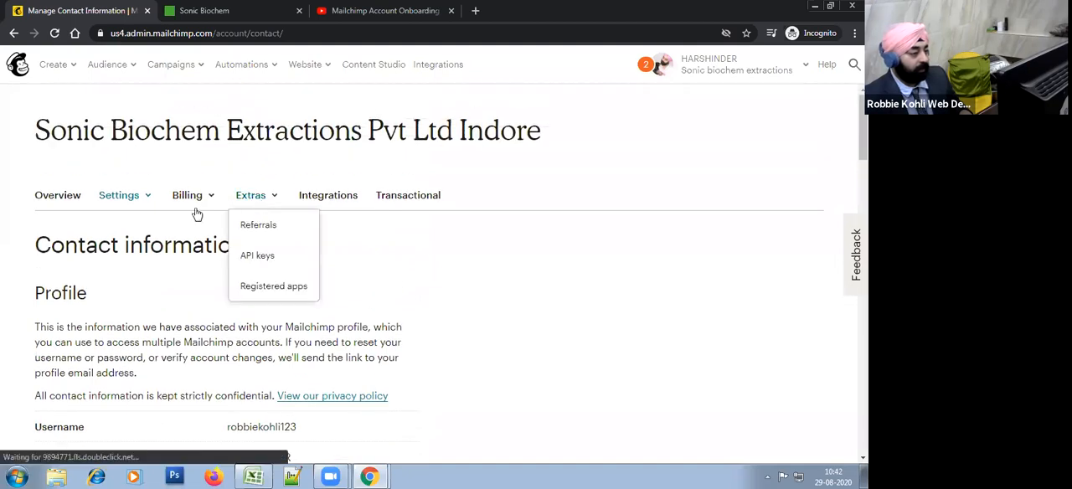
{"action": "left_click", "coordinate": [124, 198]}
{"action": "left_click", "coordinate": [127, 255]}
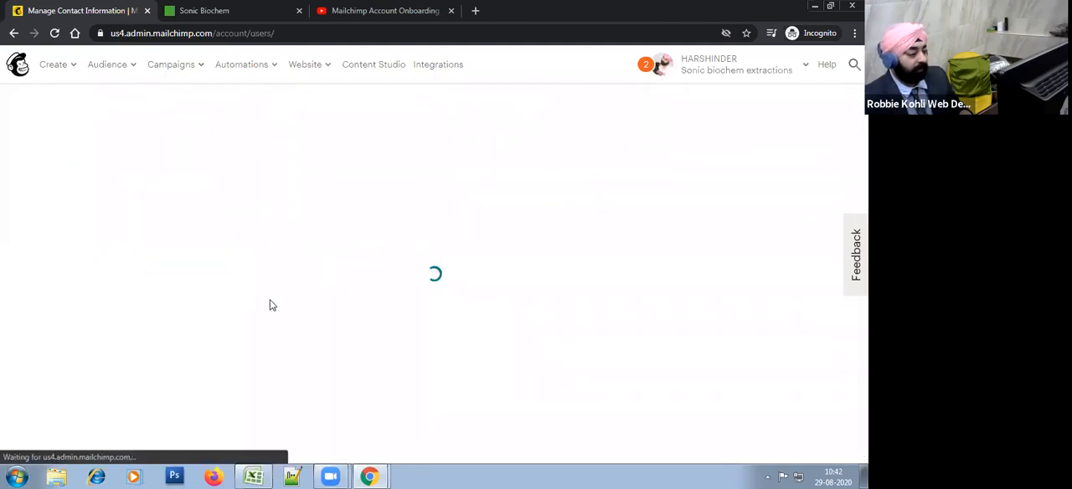
{"action": "scroll", "coordinate": [455, 247], "scroll_direction": "down", "scroll_amount": 2}
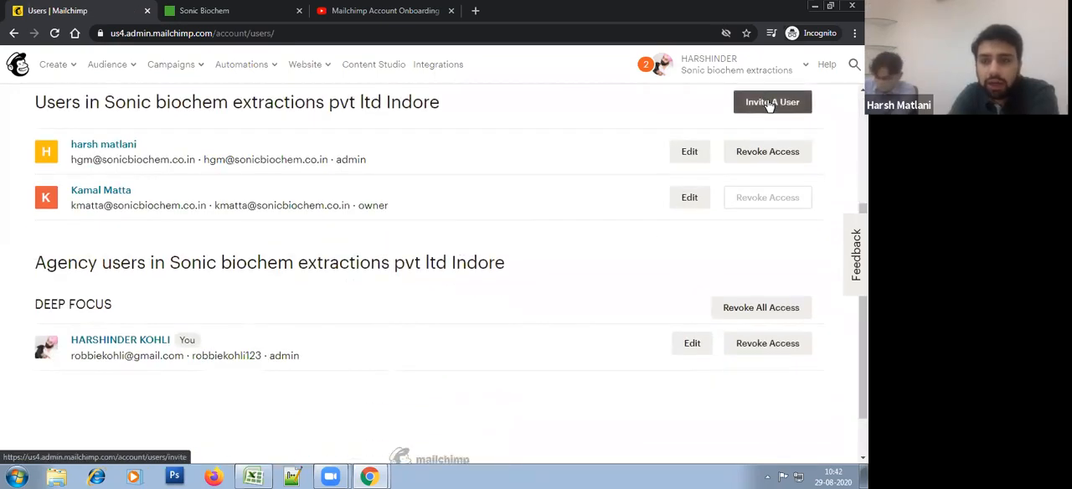
{"action": "scroll", "coordinate": [778, 236], "scroll_direction": "up", "scroll_amount": 1}
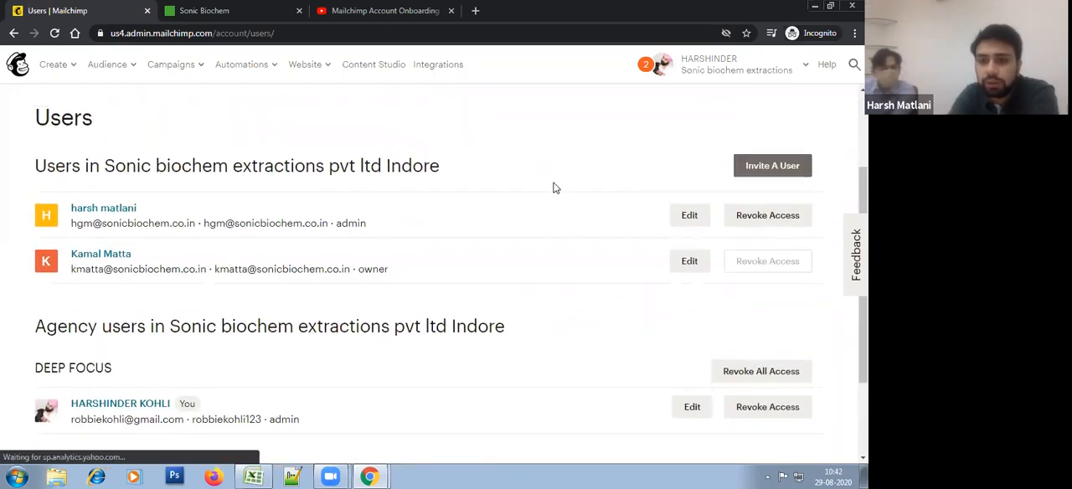
{"action": "left_click", "coordinate": [772, 171]}
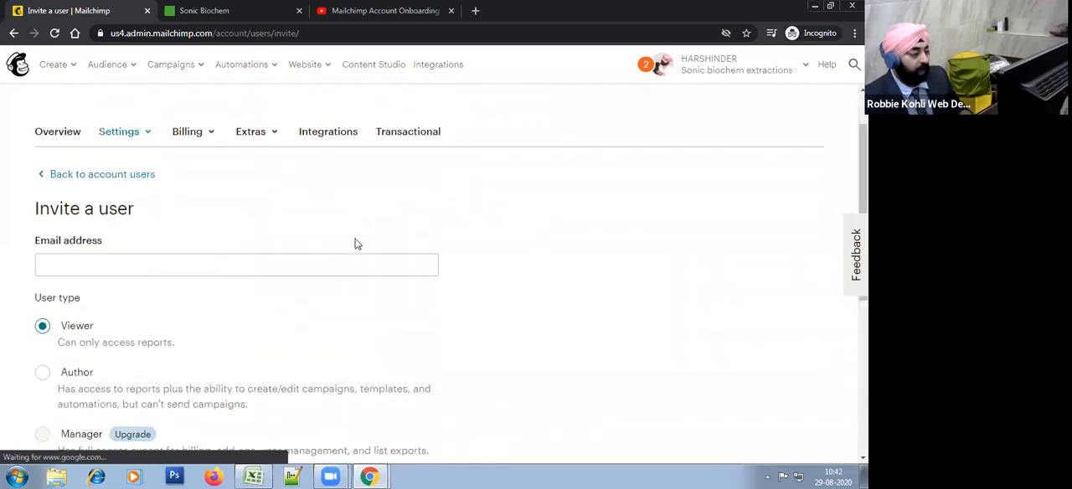
Step: Log out of the account and fill the login form with the agency user's saved username and password
{"action": "left_click", "coordinate": [782, 75]}
{"action": "left_click", "coordinate": [625, 303]}
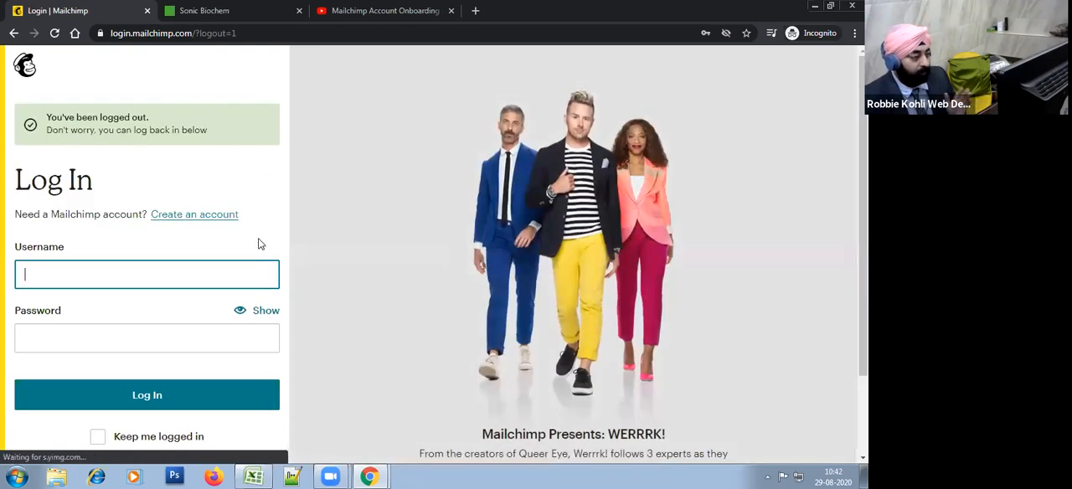
{"action": "left_click", "coordinate": [215, 279]}
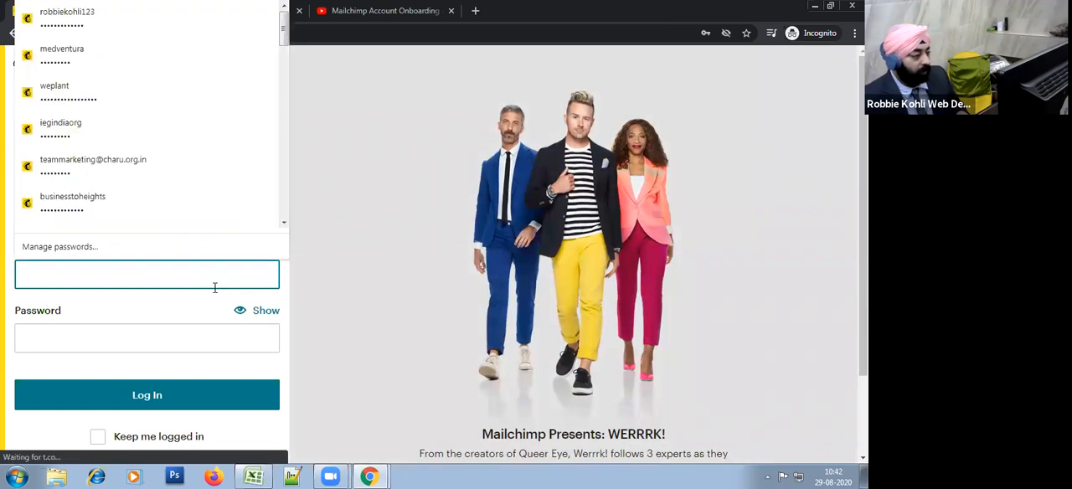
{"action": "type", "text": "r"}
{"action": "left_click", "coordinate": [201, 328]}
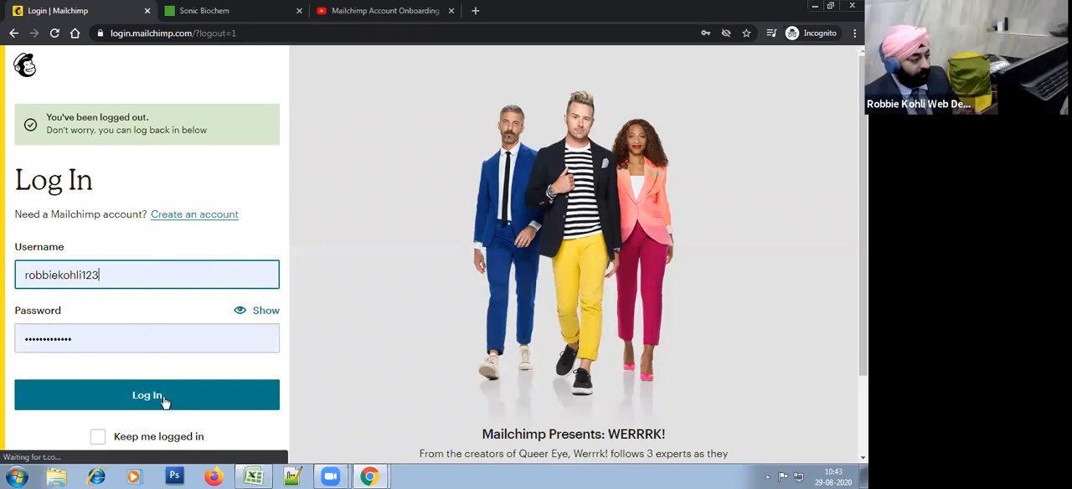
{"action": "left_click", "coordinate": [200, 242]}
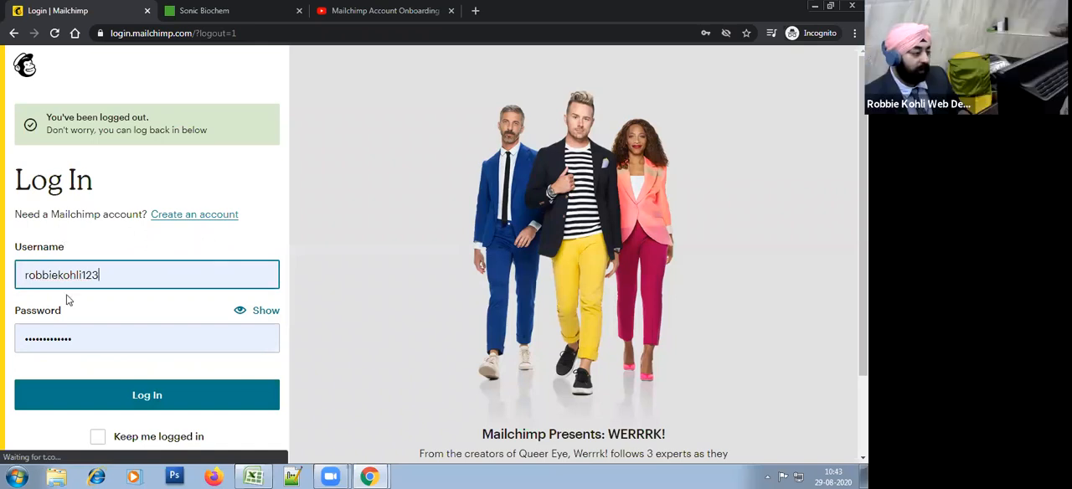
{"action": "left_click", "coordinate": [112, 282]}
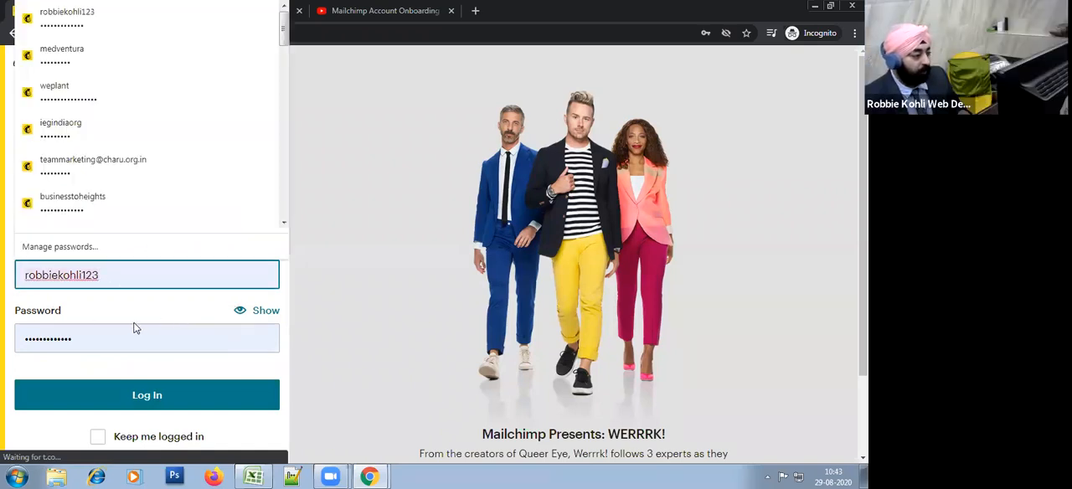
{"action": "left_click", "coordinate": [81, 318]}
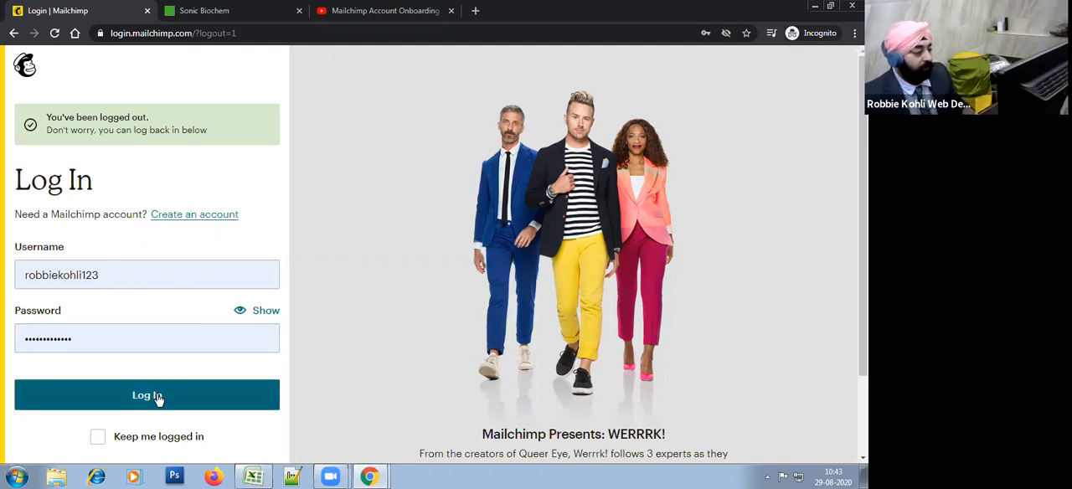
{"action": "left_click", "coordinate": [124, 275]}
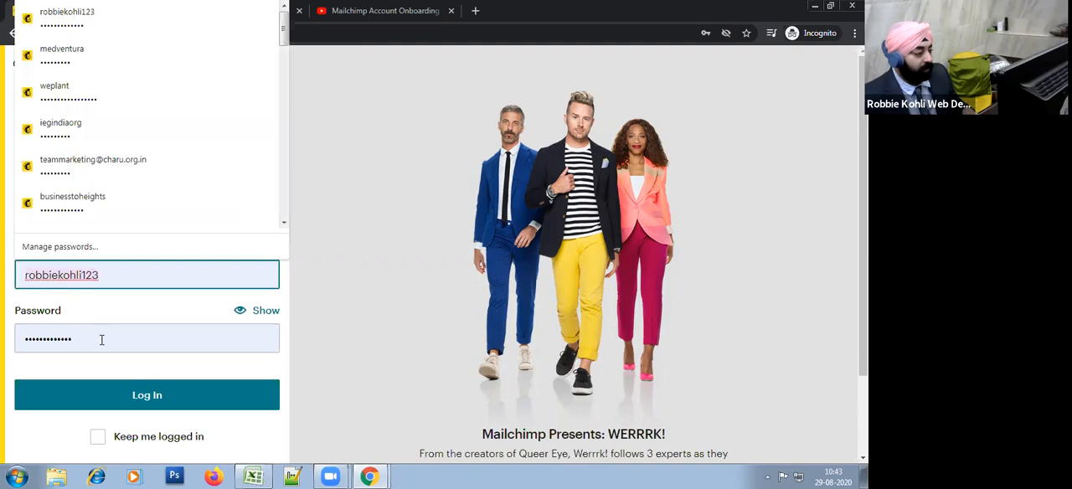
Step: Log in with the filled credentials and select the Sonic biochem extractions pvt ltd Indore account from the account list
{"action": "left_click", "coordinate": [147, 397]}
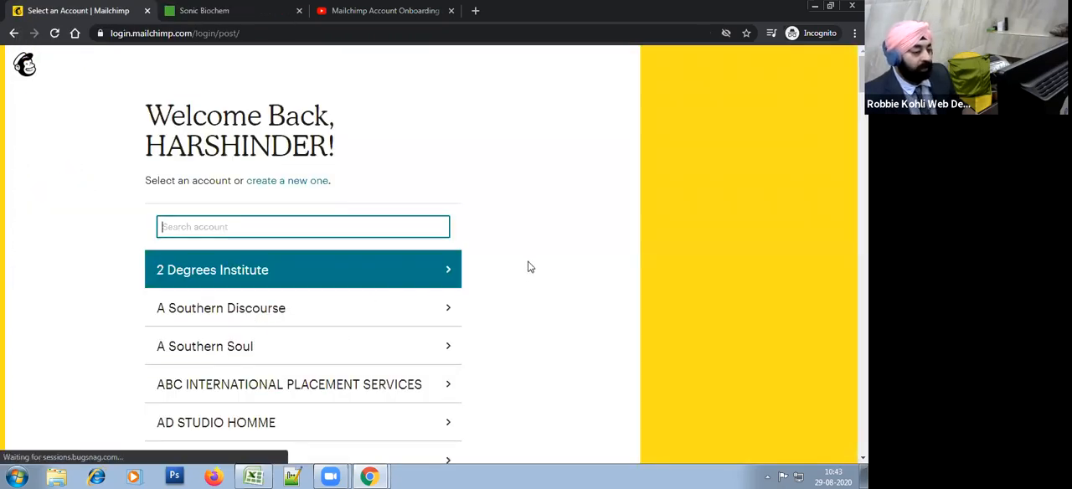
{"action": "scroll", "coordinate": [517, 275], "scroll_direction": "down", "scroll_amount": 3}
{"action": "scroll", "coordinate": [517, 275], "scroll_direction": "up", "scroll_amount": 3}
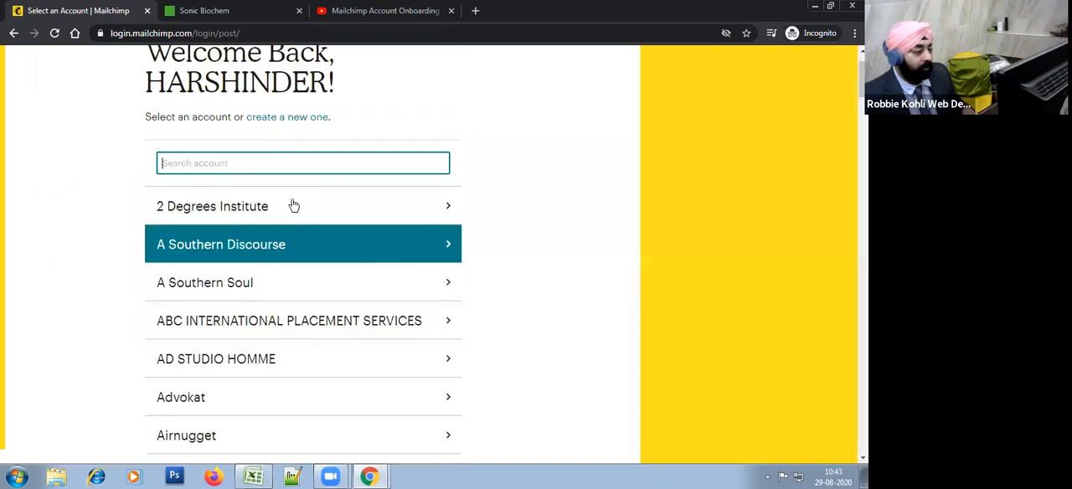
{"action": "left_click", "coordinate": [339, 168]}
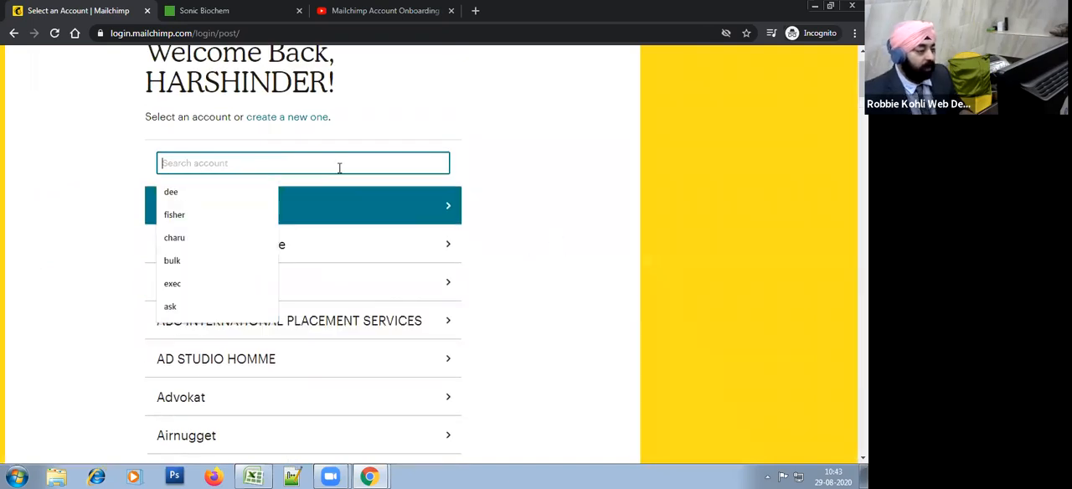
{"action": "scroll", "coordinate": [540, 256], "scroll_direction": "down", "scroll_amount": 18}
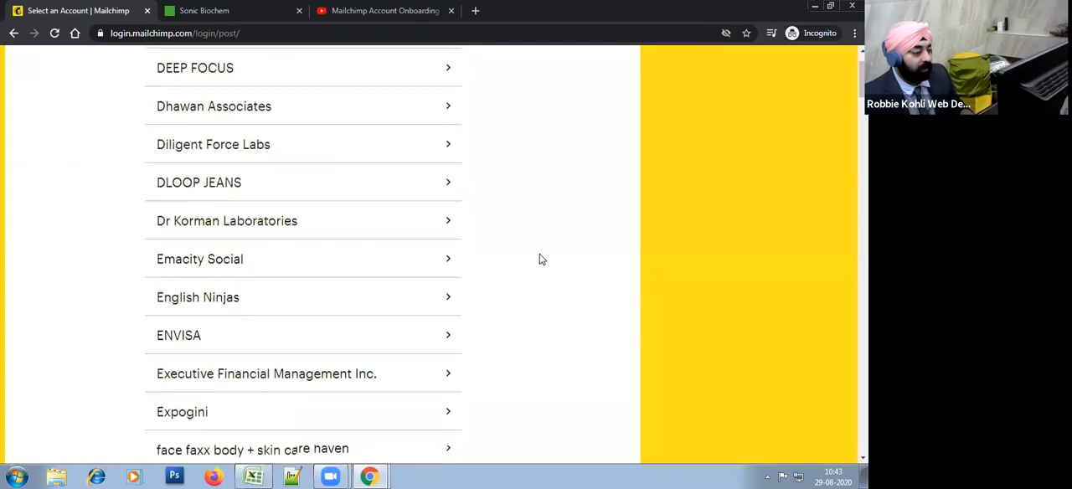
{"action": "scroll", "coordinate": [540, 258], "scroll_direction": "down", "scroll_amount": 15}
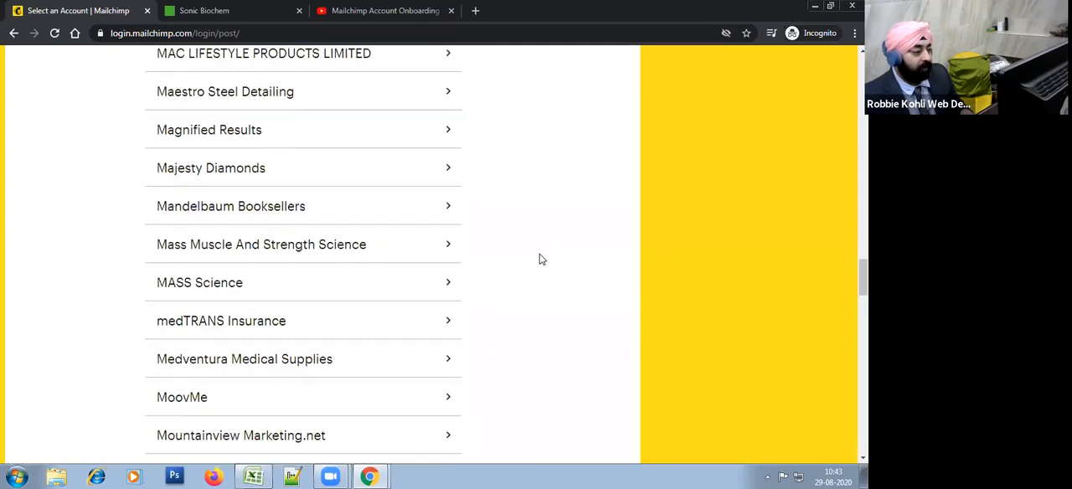
{"action": "scroll", "coordinate": [539, 259], "scroll_direction": "down", "scroll_amount": 8}
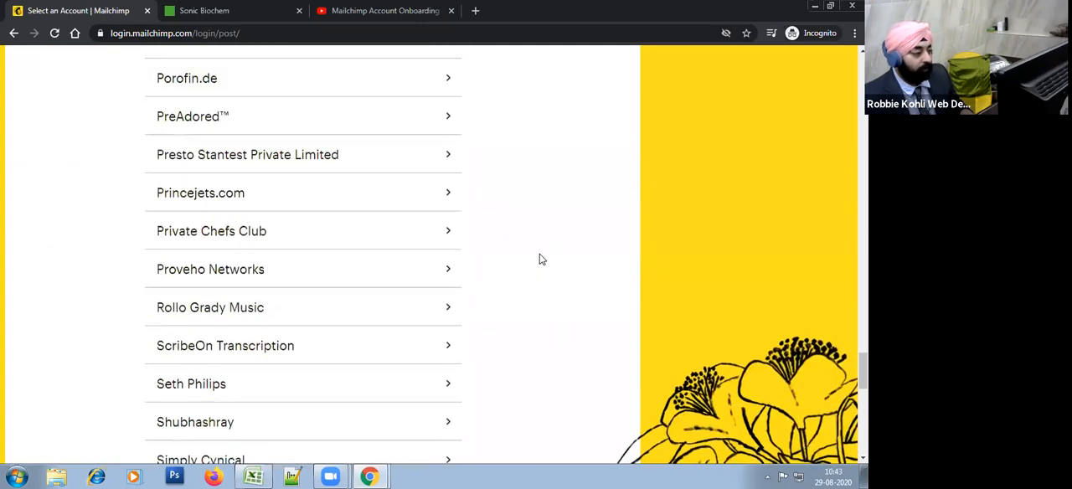
{"action": "scroll", "coordinate": [540, 259], "scroll_direction": "down", "scroll_amount": 2}
{"action": "scroll", "coordinate": [335, 318], "scroll_direction": "up", "scroll_amount": 2}
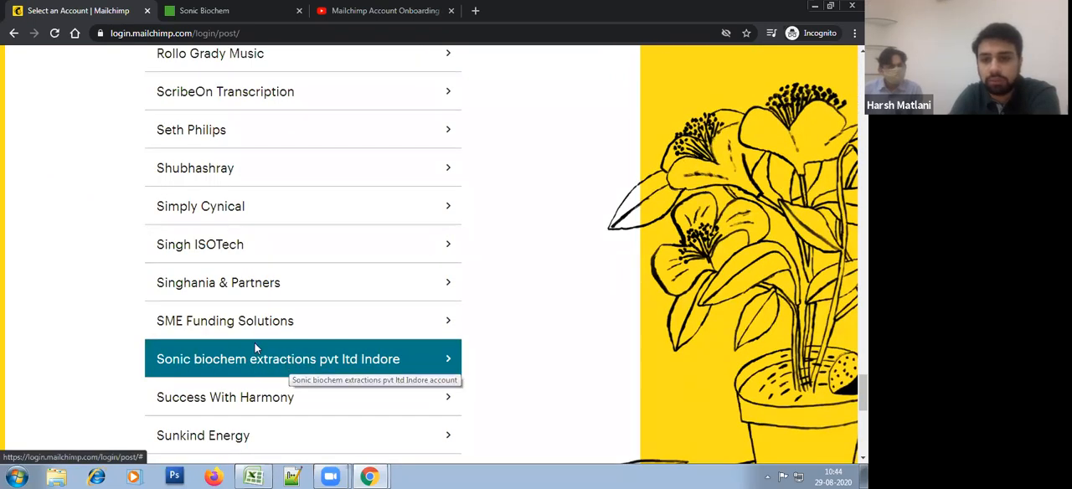
{"action": "left_click", "coordinate": [258, 353]}
{"action": "left_click", "coordinate": [394, 361]}
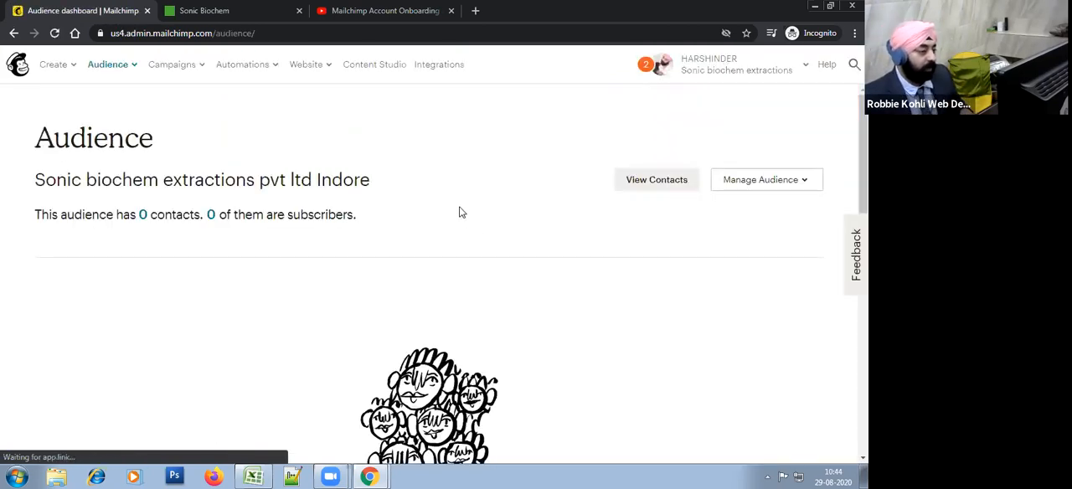
Step: Open the Users page in the account settings and review the company users and agency users
{"action": "left_click", "coordinate": [779, 67]}
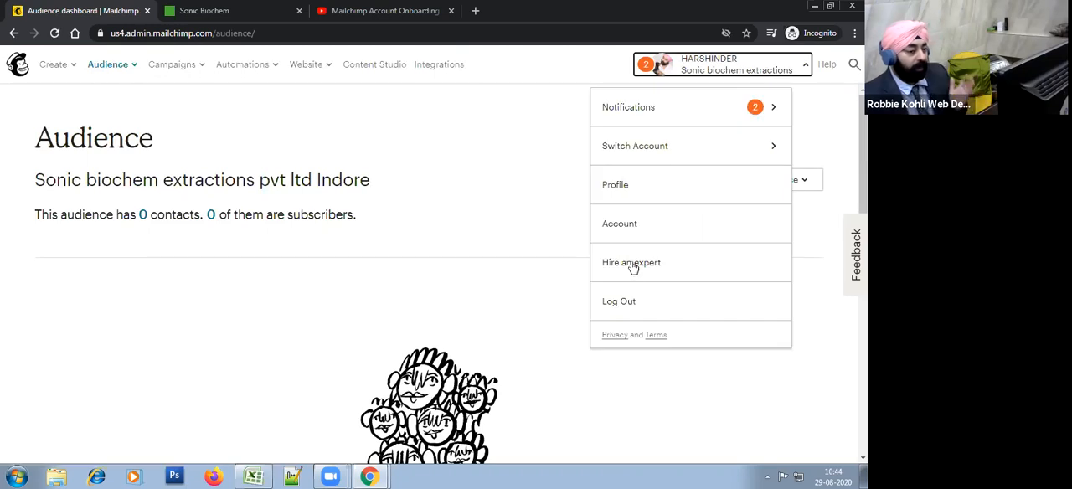
{"action": "left_click", "coordinate": [637, 222]}
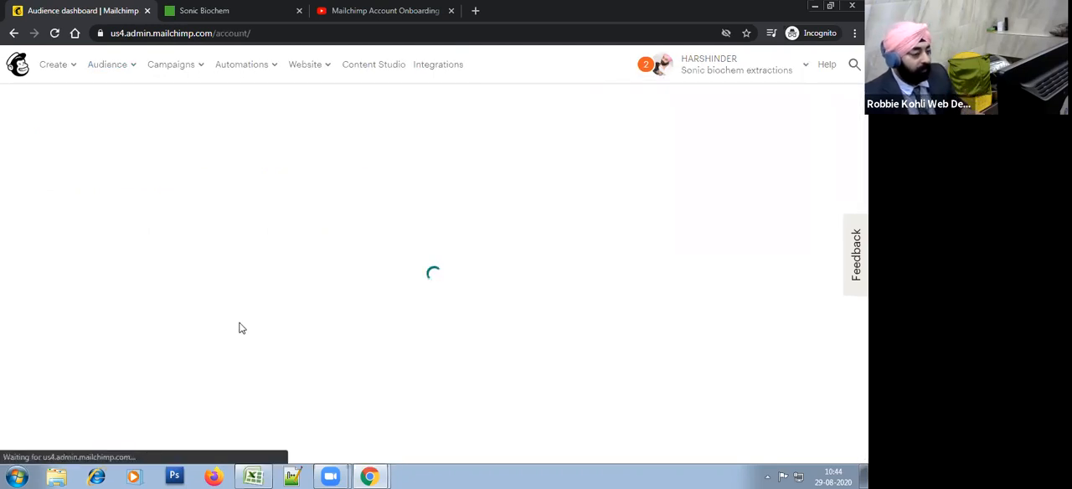
{"action": "scroll", "coordinate": [338, 312], "scroll_direction": "down", "scroll_amount": 2}
{"action": "scroll", "coordinate": [338, 313], "scroll_direction": "up", "scroll_amount": 2}
{"action": "left_click", "coordinate": [134, 201]}
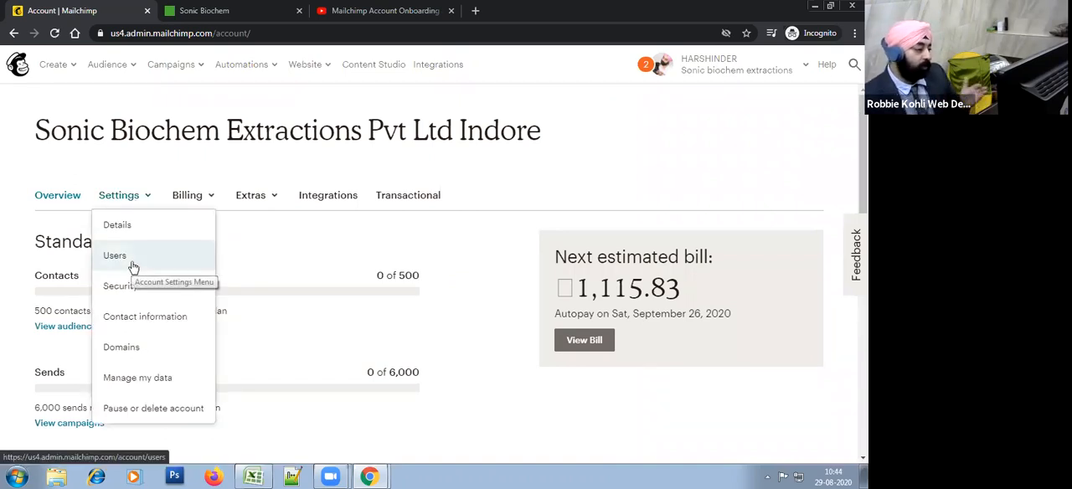
{"action": "left_click", "coordinate": [132, 266]}
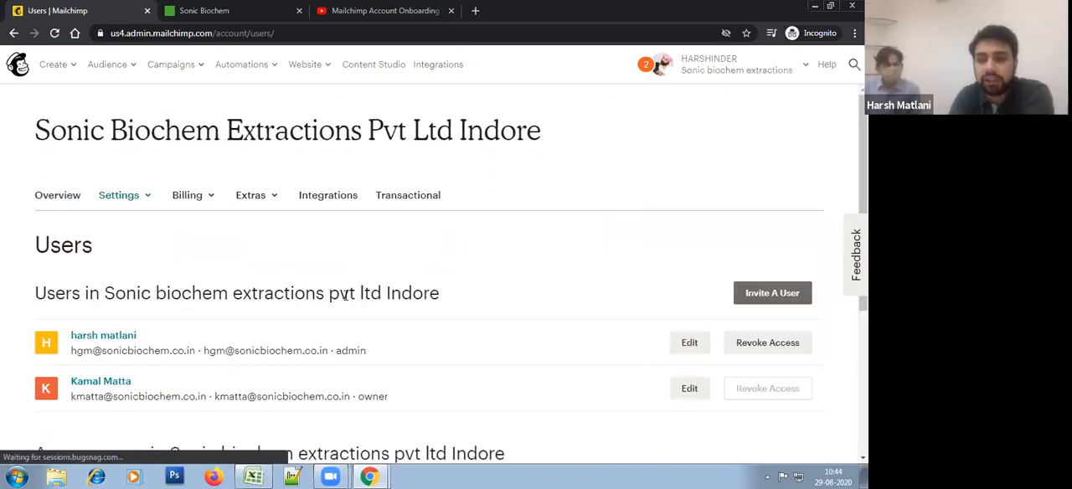
{"action": "scroll", "coordinate": [334, 300], "scroll_direction": "down", "scroll_amount": 2}
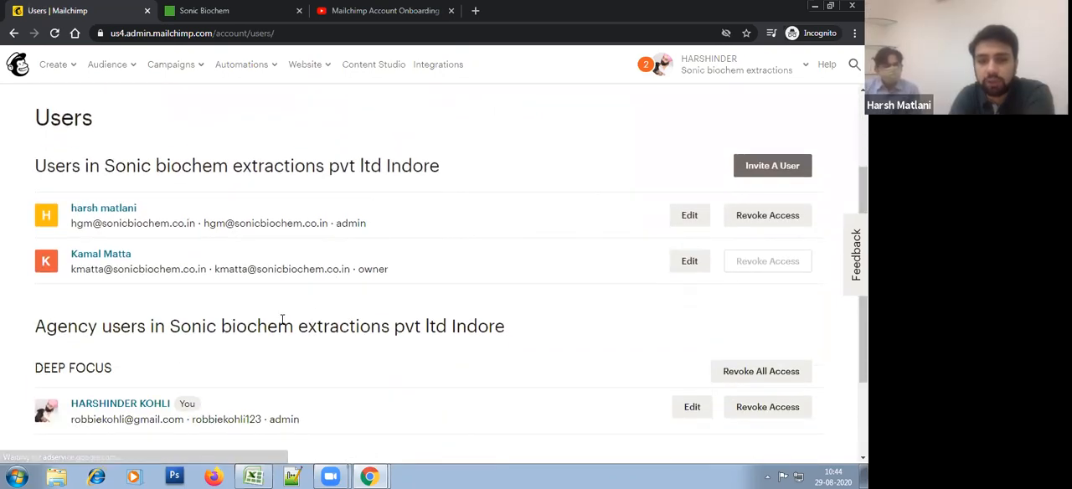
{"action": "scroll", "coordinate": [282, 320], "scroll_direction": "down", "scroll_amount": 1}
{"action": "scroll", "coordinate": [304, 323], "scroll_direction": "up", "scroll_amount": 1}
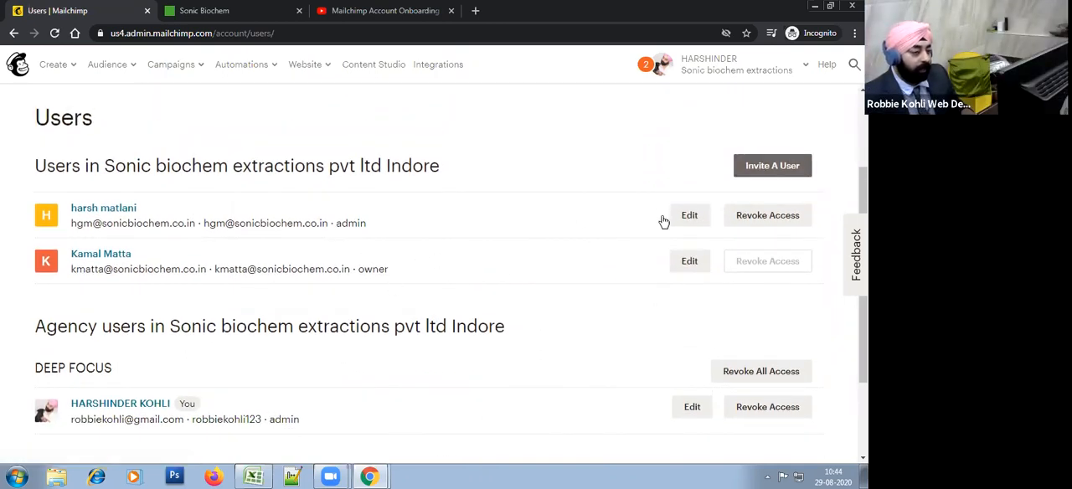
Step: Open the Invite a user form for the Sonic biochem extractions account
{"action": "left_click", "coordinate": [772, 166]}
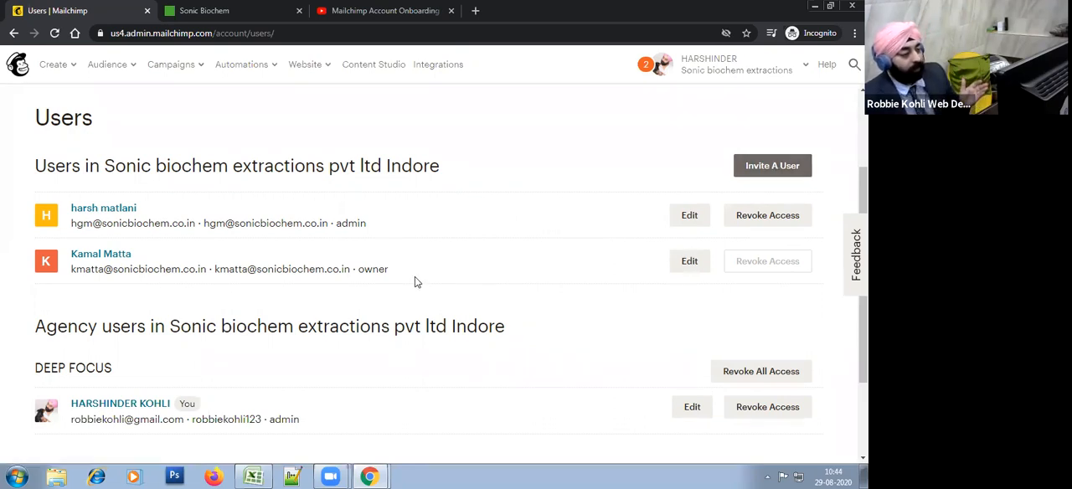
{"action": "left_click", "coordinate": [772, 166]}
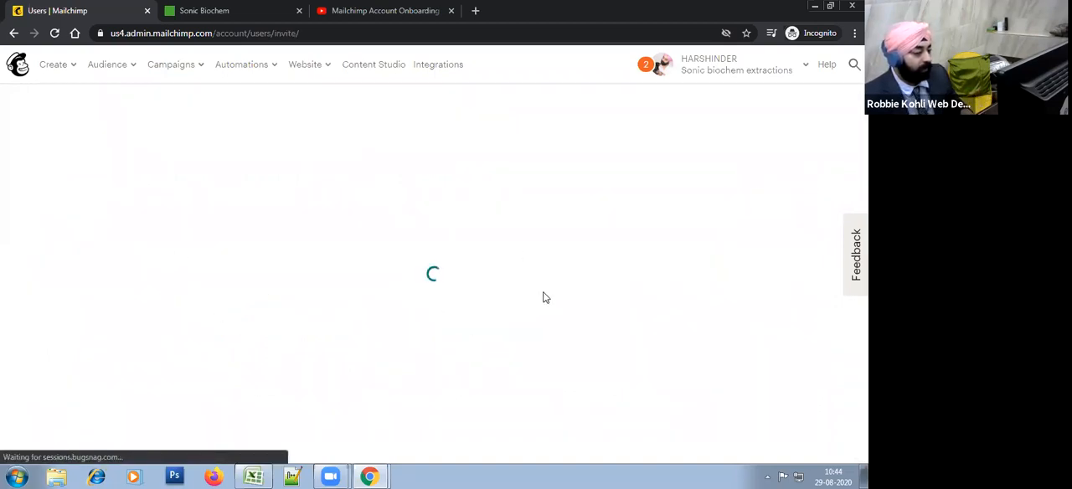
{"action": "scroll", "coordinate": [224, 319], "scroll_direction": "down", "scroll_amount": 2}
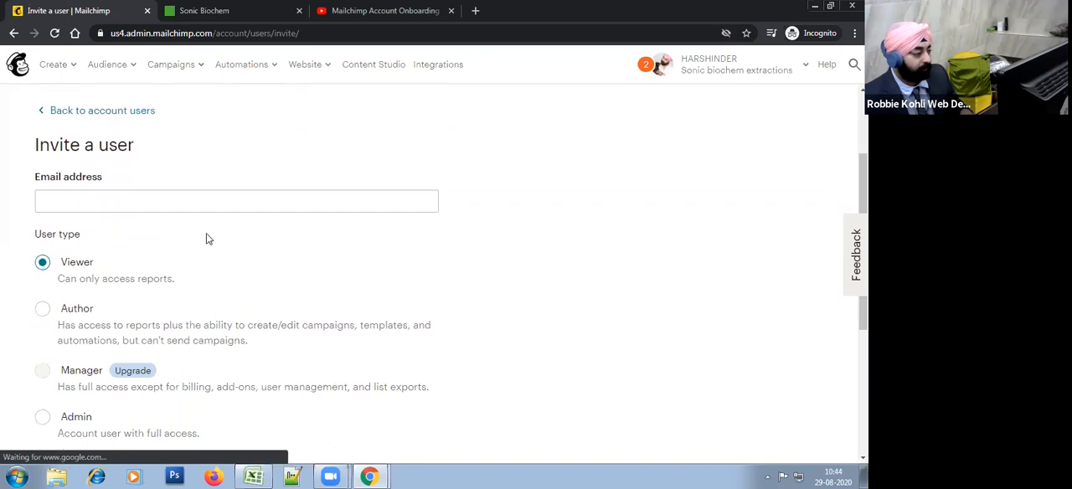
Step: Enter the company's marketing email address as the invited user's email address
{"action": "left_click", "coordinate": [163, 205]}
{"action": "left_click", "coordinate": [318, 259]}
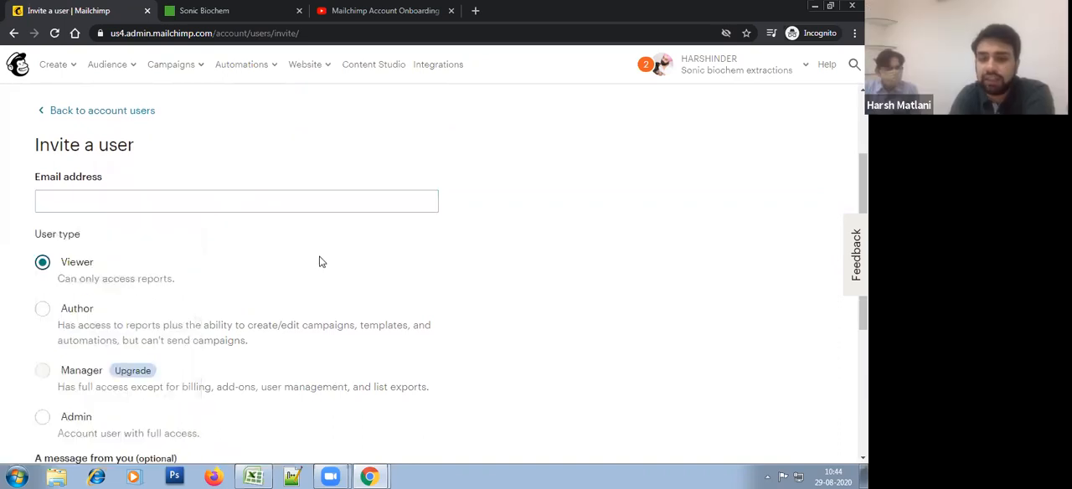
{"action": "scroll", "coordinate": [319, 260], "scroll_direction": "down", "scroll_amount": 1}
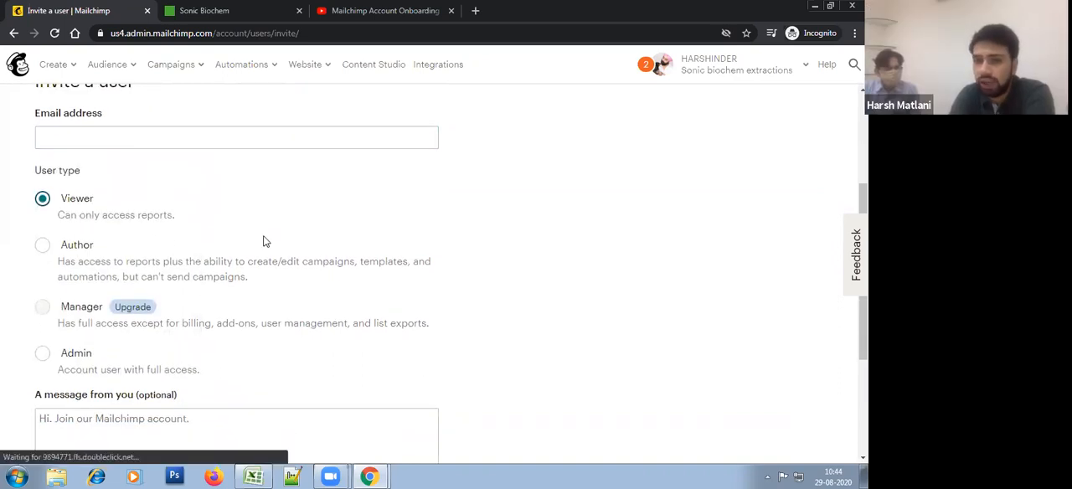
{"action": "left_click", "coordinate": [196, 136]}
{"action": "left_click", "coordinate": [299, 180]}
{"action": "left_click", "coordinate": [309, 140]}
{"action": "left_click", "coordinate": [327, 160]}
{"action": "left_click", "coordinate": [318, 139]}
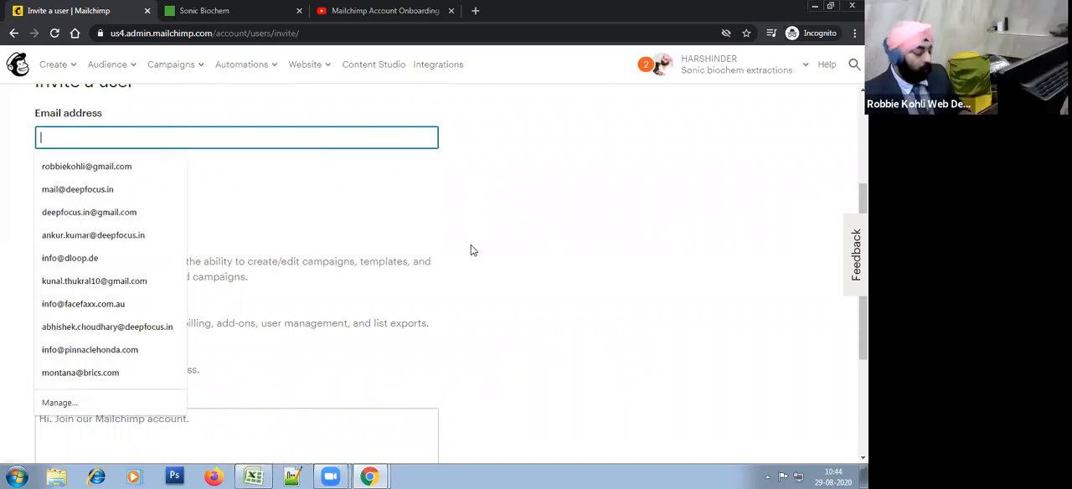
{"action": "type", "text": "an"}
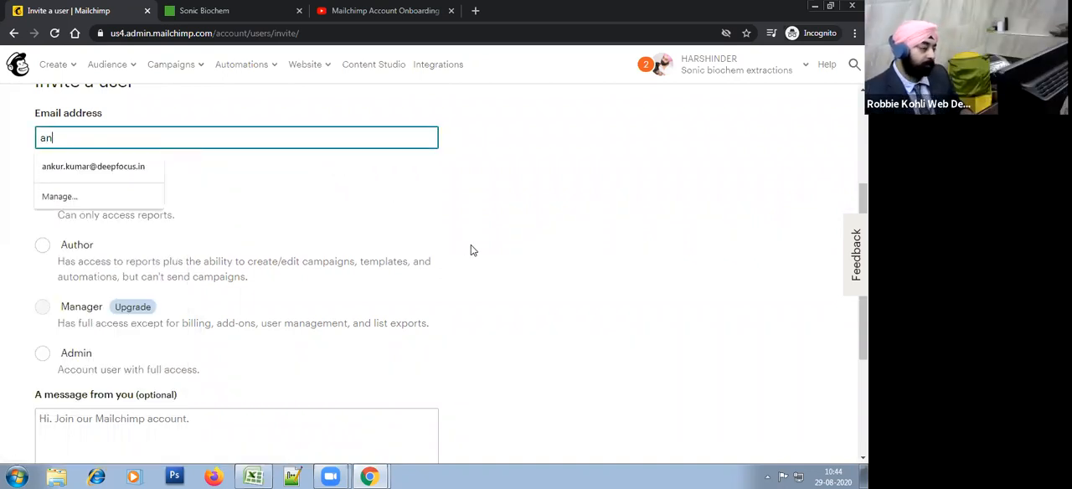
{"action": "key", "text": "BackSpace"}
{"action": "key", "text": "BackSpace"}
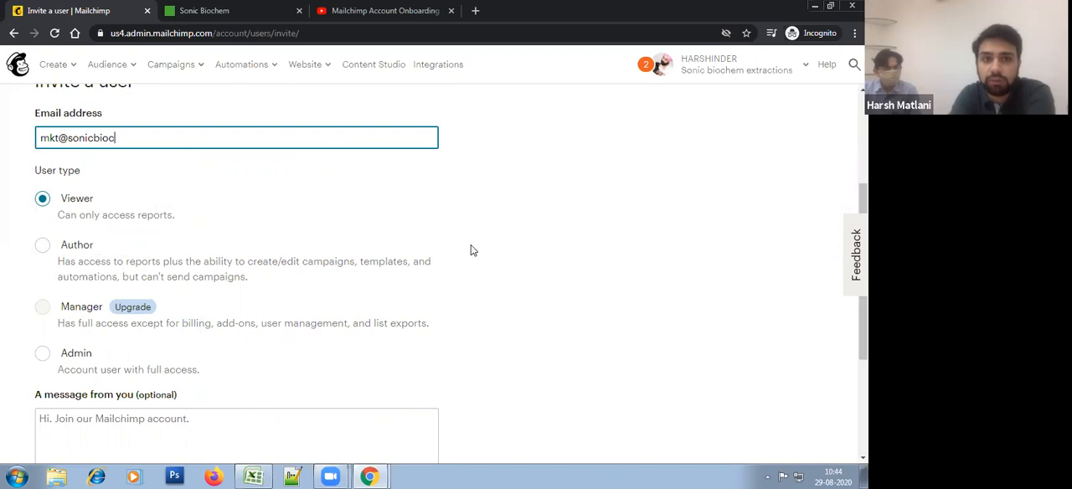
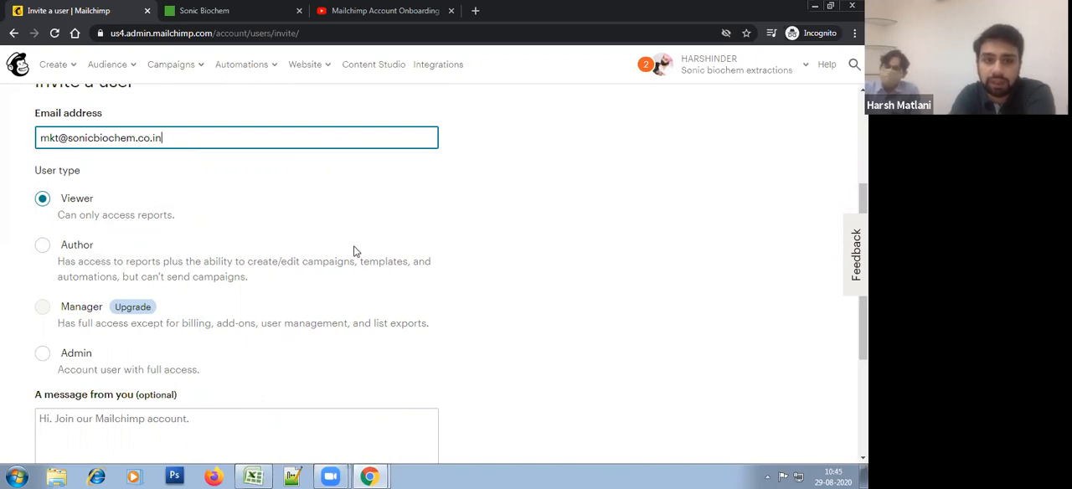
Step: Compare the Author and Admin access options and set the invited user's type to Admin
{"action": "scroll", "coordinate": [86, 192], "scroll_direction": "down", "scroll_amount": 2}
{"action": "scroll", "coordinate": [86, 215], "scroll_direction": "up", "scroll_amount": 2}
{"action": "left_click", "coordinate": [43, 244]}
{"action": "left_click", "coordinate": [42, 354]}
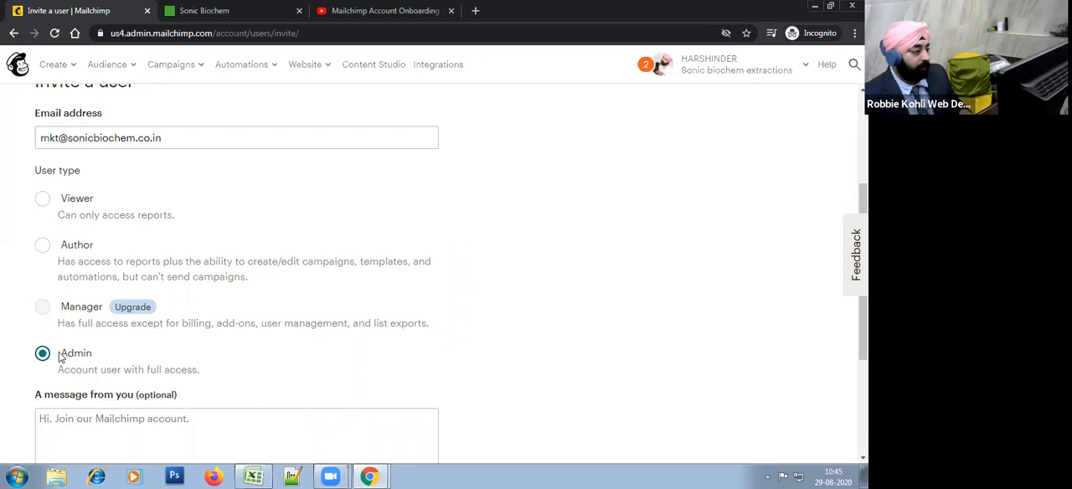
{"action": "left_click", "coordinate": [43, 244]}
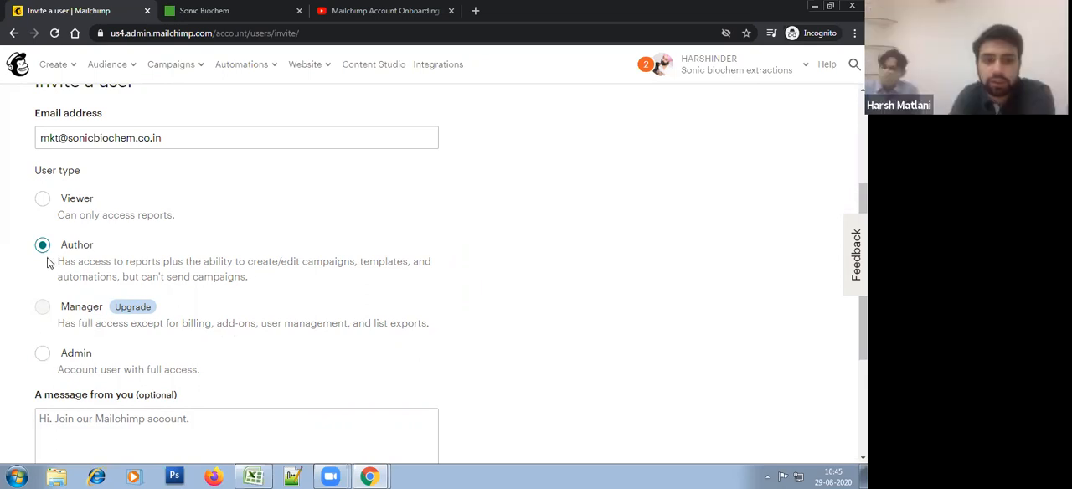
{"action": "left_click", "coordinate": [44, 353]}
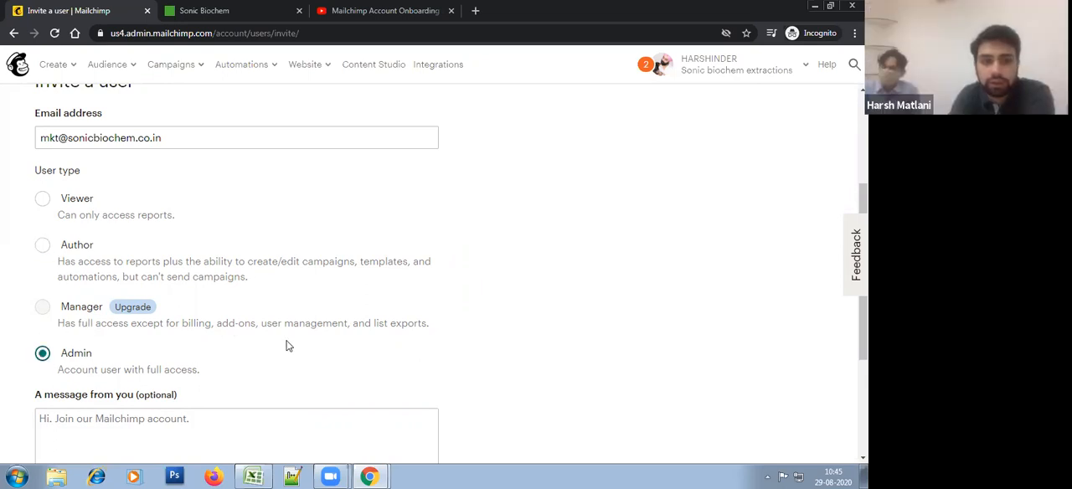
Step: Check the invitation details and send the invite without adding a custom message
{"action": "scroll", "coordinate": [287, 342], "scroll_direction": "down", "scroll_amount": 3}
{"action": "scroll", "coordinate": [124, 381], "scroll_direction": "up", "scroll_amount": 3}
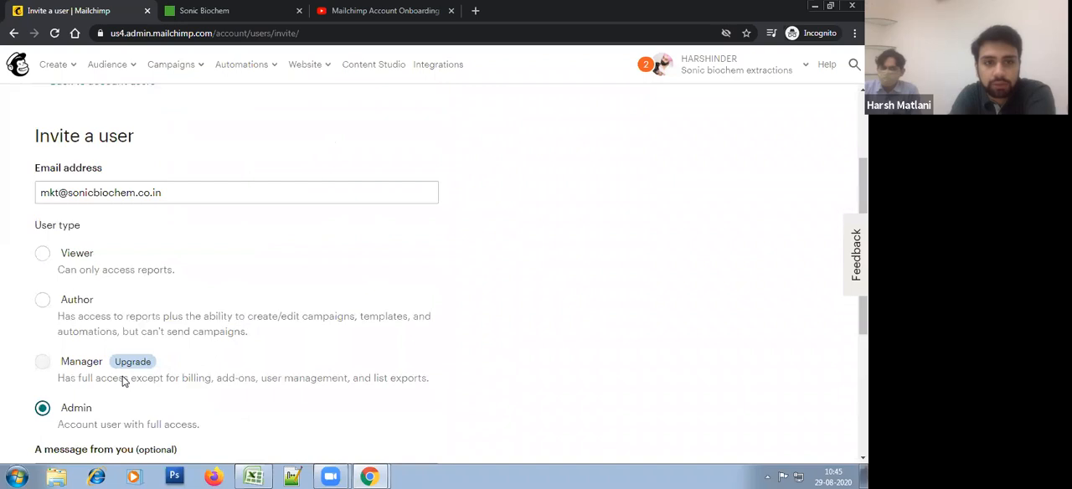
{"action": "scroll", "coordinate": [124, 381], "scroll_direction": "down", "scroll_amount": 2}
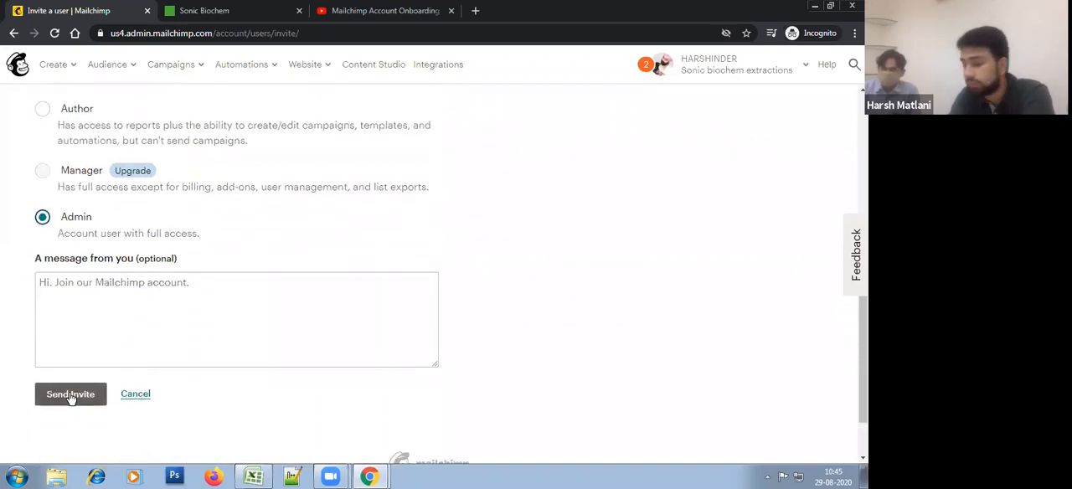
{"action": "left_click", "coordinate": [72, 394]}
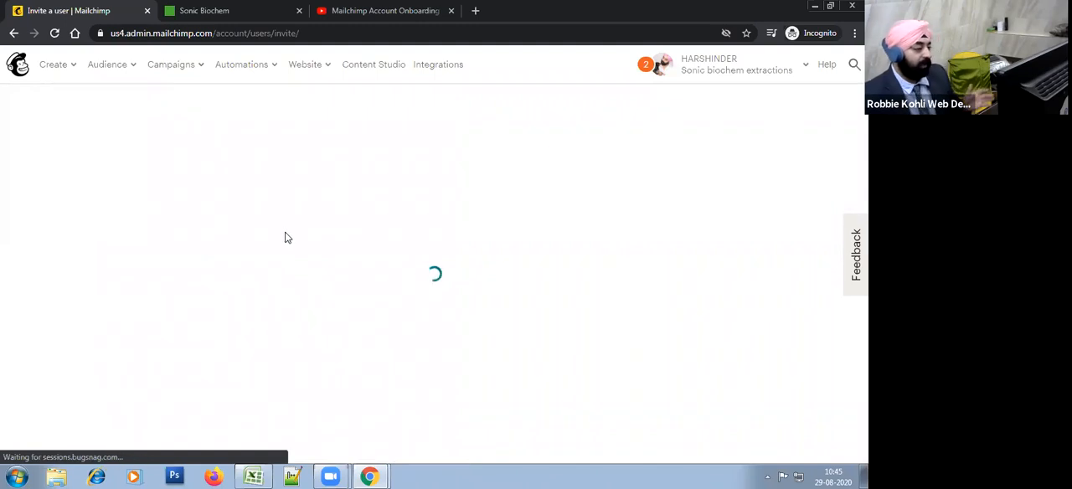
Step: Review the Users page, including the company users, agency users and pending invitations
{"action": "scroll", "coordinate": [314, 342], "scroll_direction": "down", "scroll_amount": 2}
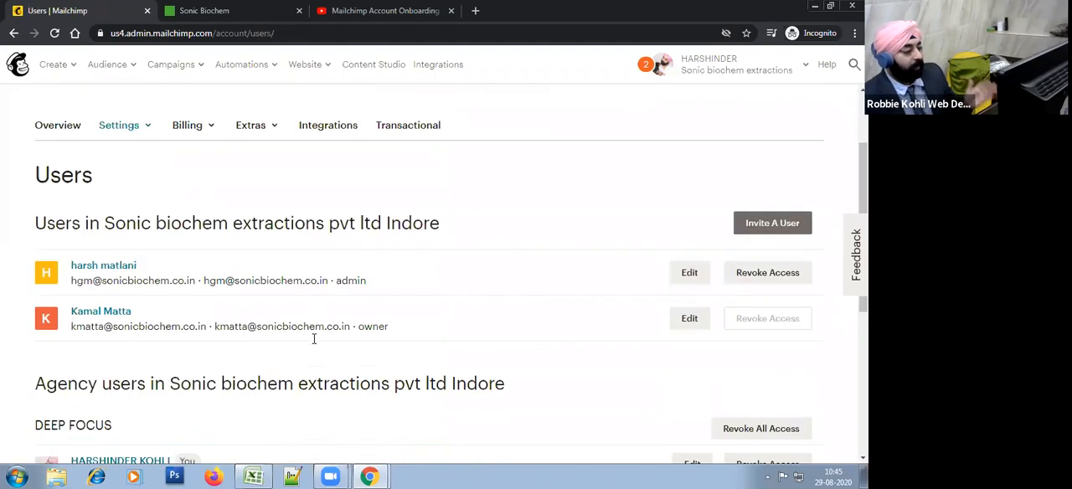
{"action": "scroll", "coordinate": [317, 335], "scroll_direction": "down", "scroll_amount": 2}
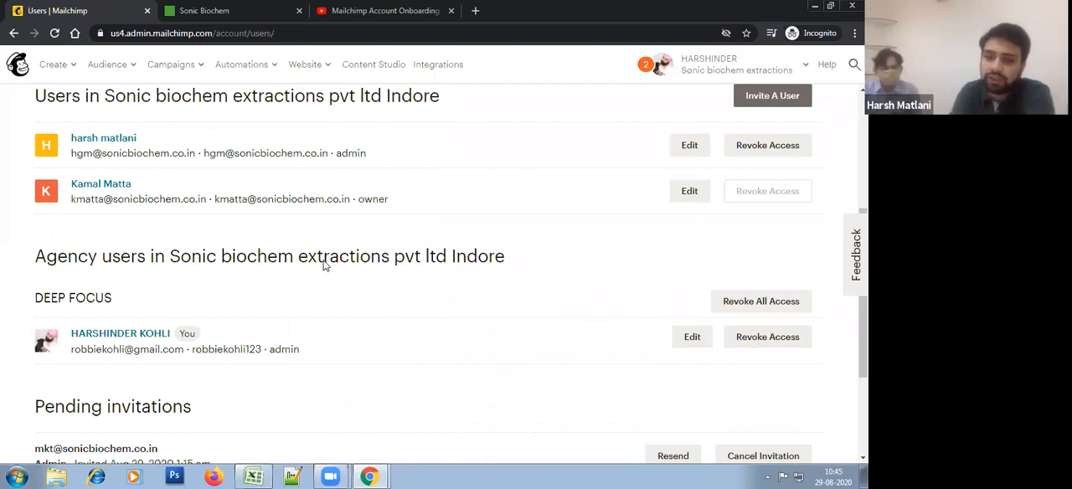
{"action": "scroll", "coordinate": [352, 300], "scroll_direction": "down", "scroll_amount": 3}
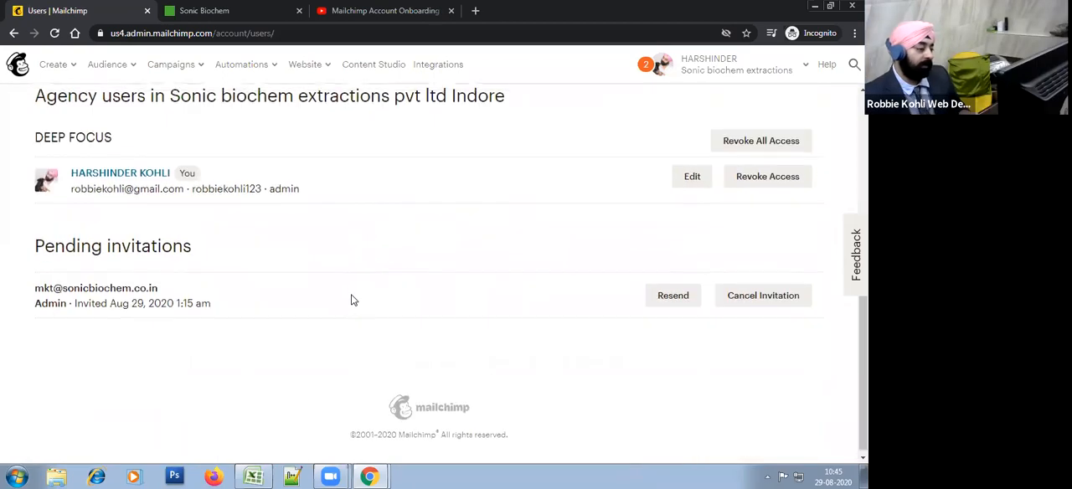
{"action": "scroll", "coordinate": [352, 300], "scroll_direction": "up", "scroll_amount": 2}
{"action": "scroll", "coordinate": [352, 300], "scroll_direction": "up", "scroll_amount": 1}
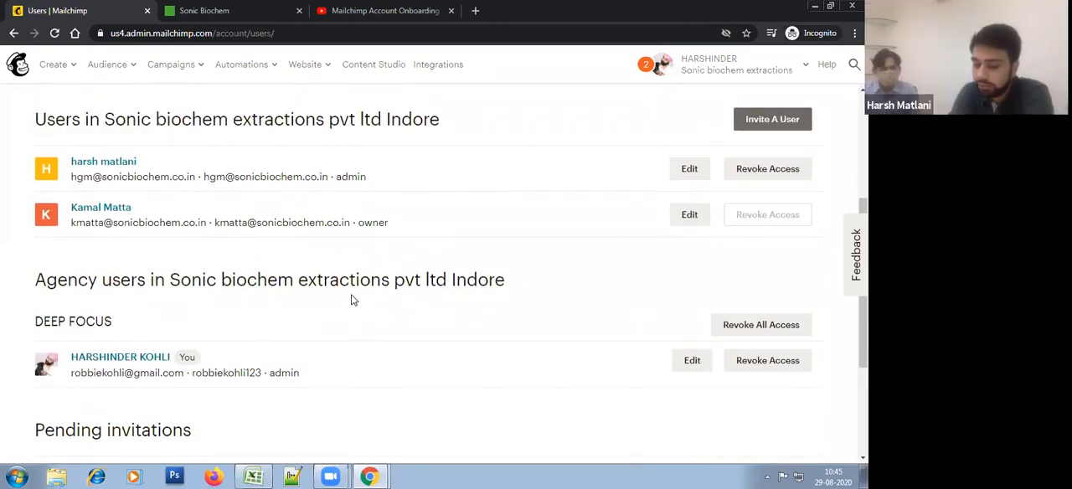
{"action": "scroll", "coordinate": [352, 300], "scroll_direction": "down", "scroll_amount": 2}
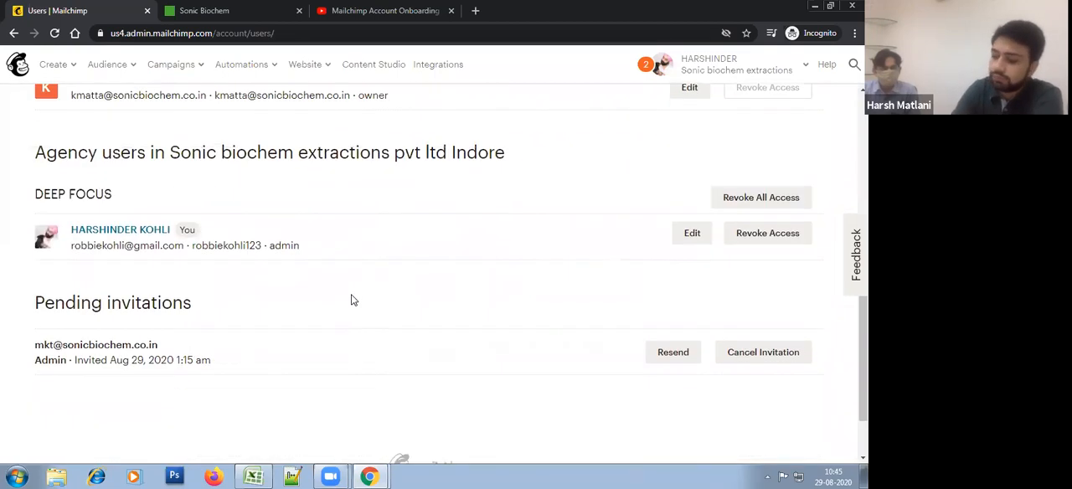
{"action": "scroll", "coordinate": [352, 300], "scroll_direction": "up", "scroll_amount": 2}
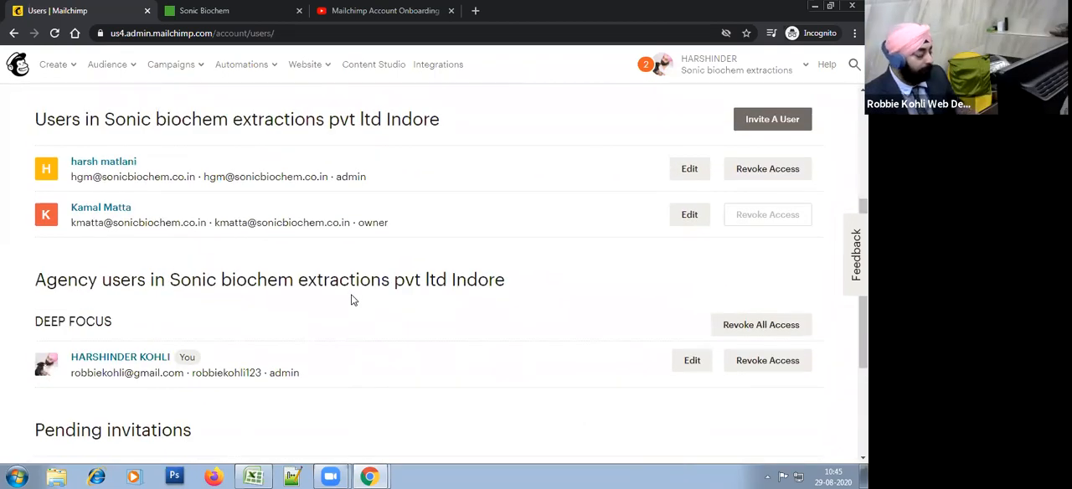
Step: Open the account's Details settings page and bring the account name and regional format fields into view
{"action": "scroll", "coordinate": [352, 300], "scroll_direction": "up", "scroll_amount": 3}
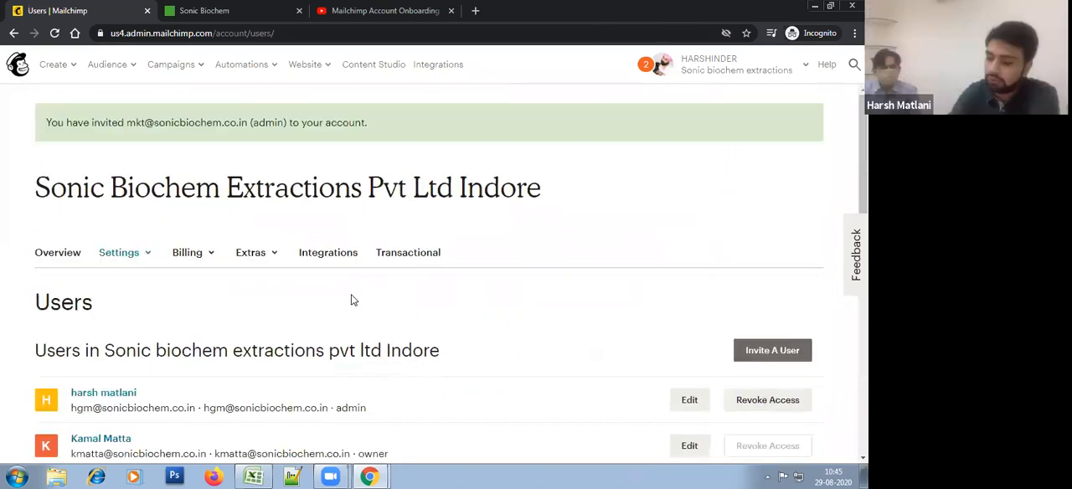
{"action": "left_click", "coordinate": [146, 254]}
{"action": "scroll", "coordinate": [167, 293], "scroll_direction": "down", "scroll_amount": 1}
{"action": "scroll", "coordinate": [216, 374], "scroll_direction": "down", "scroll_amount": 1}
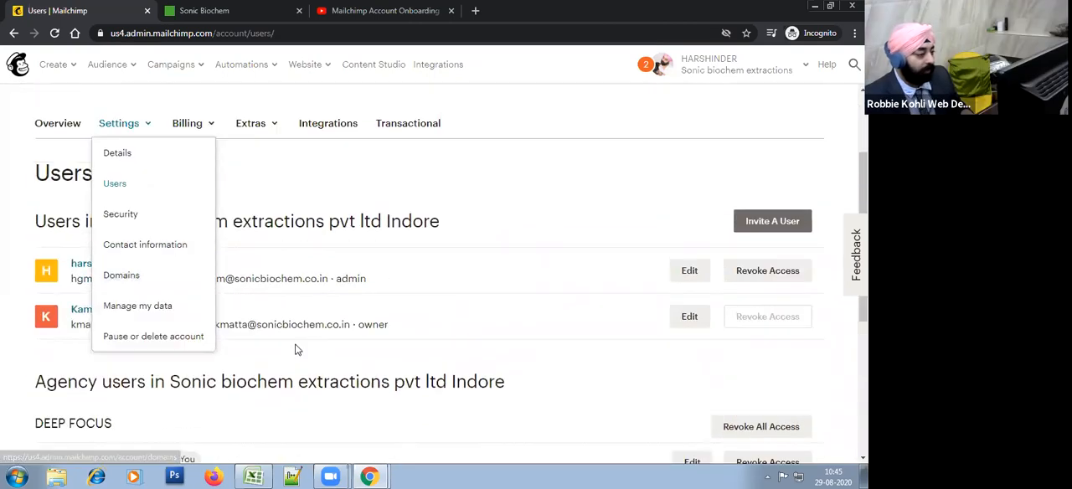
{"action": "scroll", "coordinate": [137, 259], "scroll_direction": "up", "scroll_amount": 1}
{"action": "left_click", "coordinate": [154, 177]}
{"action": "left_click", "coordinate": [156, 183]}
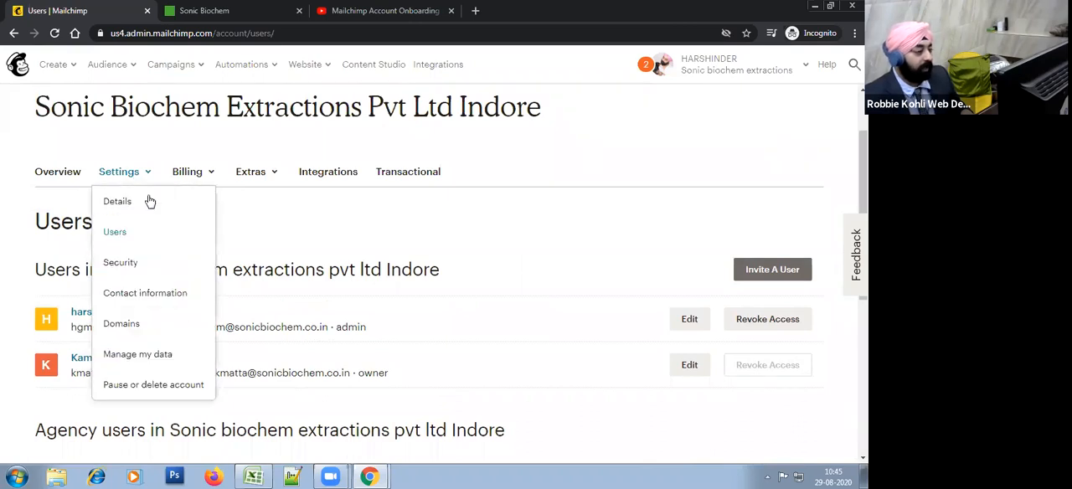
{"action": "left_click", "coordinate": [144, 212]}
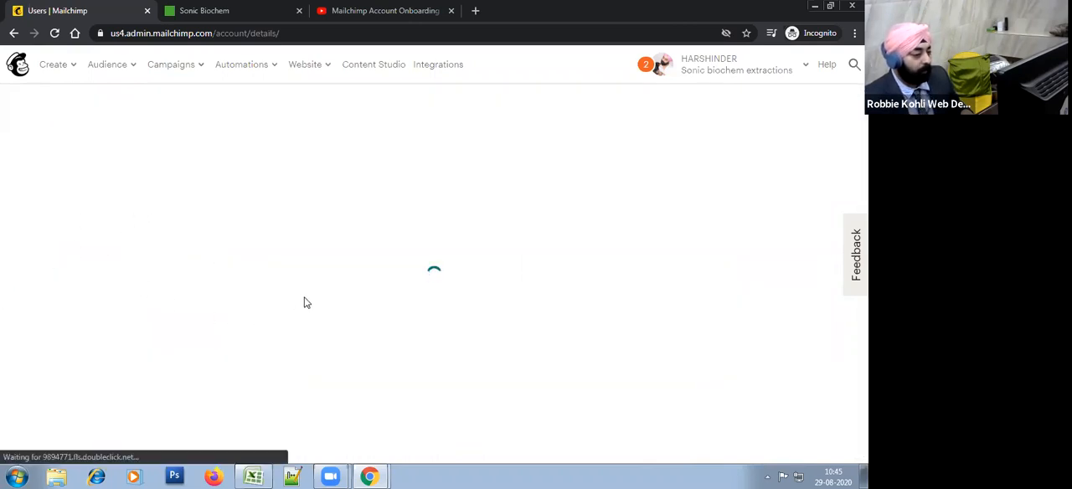
{"action": "scroll", "coordinate": [469, 265], "scroll_direction": "down", "scroll_amount": 1}
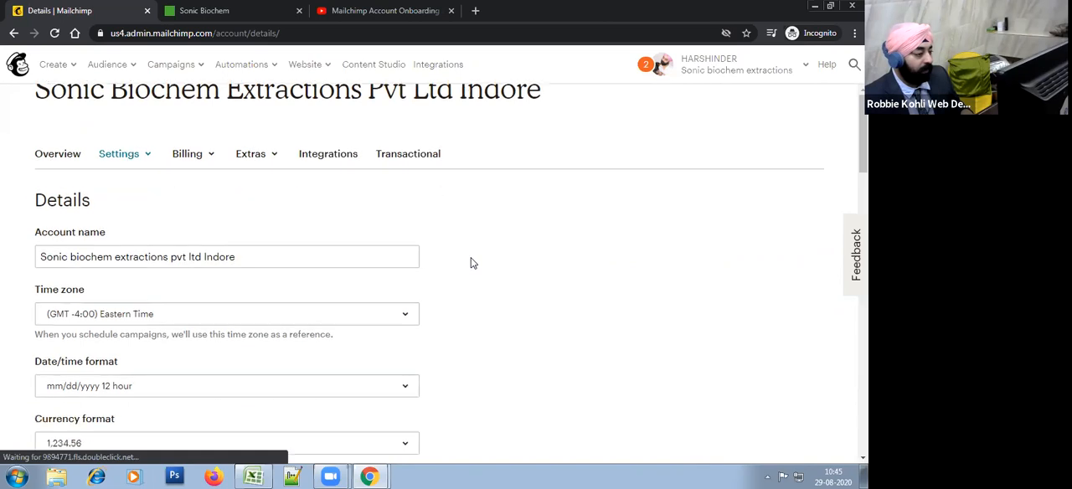
{"action": "scroll", "coordinate": [471, 263], "scroll_direction": "down", "scroll_amount": 2}
Step: Correct the capitalization of the account name to "Sonic Biochem Extractions Pvt Ltd Indore"
{"action": "left_click", "coordinate": [172, 170]}
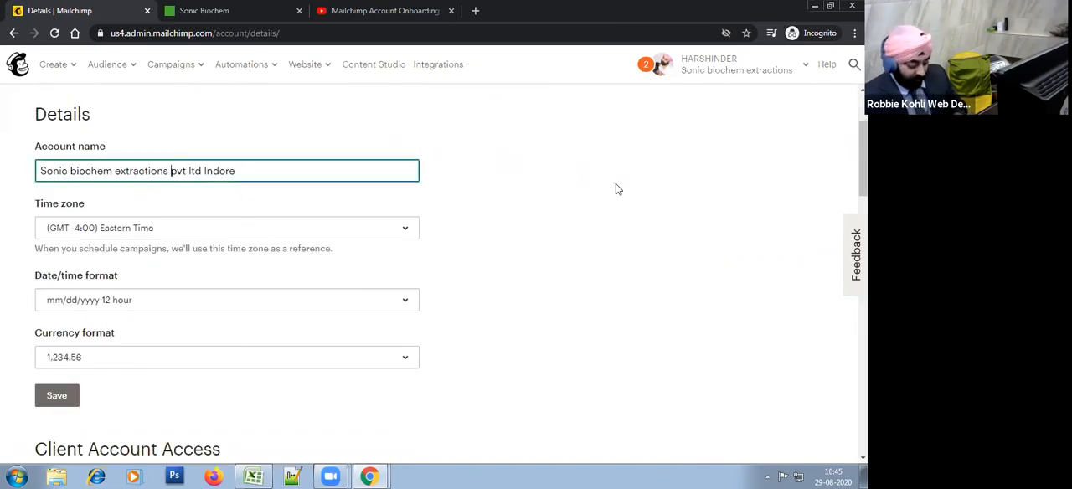
{"action": "key", "text": "Delete"}
{"action": "type", "text": "P"}
{"action": "key", "text": "Delete"}
{"action": "type", "text": "L"}
{"action": "key", "text": "Left"}
{"action": "key", "text": "Left"}
{"action": "key", "text": "Left"}
{"action": "key", "text": "Left"}
{"action": "key", "text": "Left"}
{"action": "key", "text": "Left"}
{"action": "key", "text": "Left"}
{"action": "key", "text": "Left"}
{"action": "key", "text": "Left"}
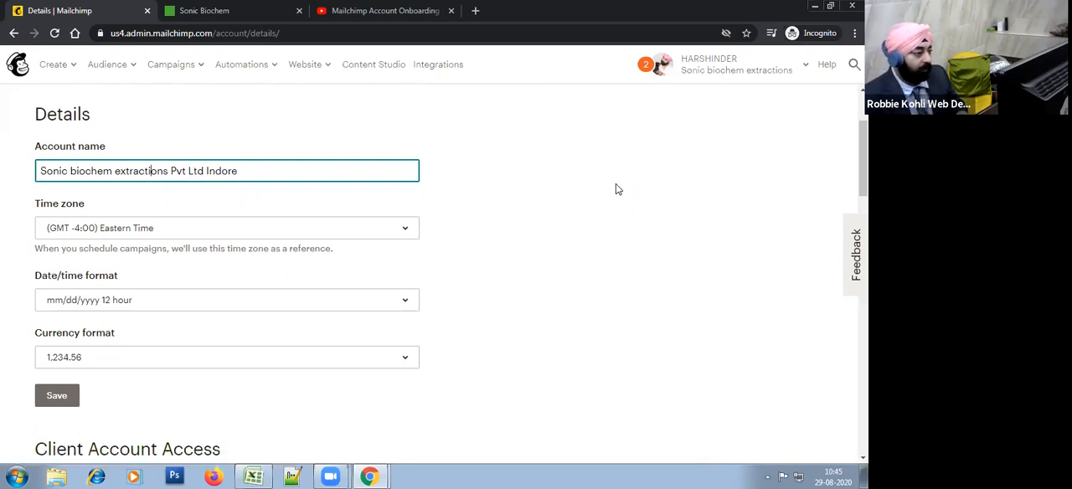
{"action": "key", "text": "Left"}
{"action": "key", "text": "Left"}
{"action": "key", "text": "Left"}
{"action": "key", "text": "Left"}
{"action": "key", "text": "Left"}
{"action": "key", "text": "Left"}
{"action": "key", "text": "Left"}
{"action": "key", "text": "Left"}
{"action": "key", "text": "Left"}
{"action": "key", "text": "Left"}
{"action": "key", "text": "Delete"}
{"action": "type", "text": "B"}
{"action": "key", "text": "Delete"}
{"action": "type", "text": "E"}
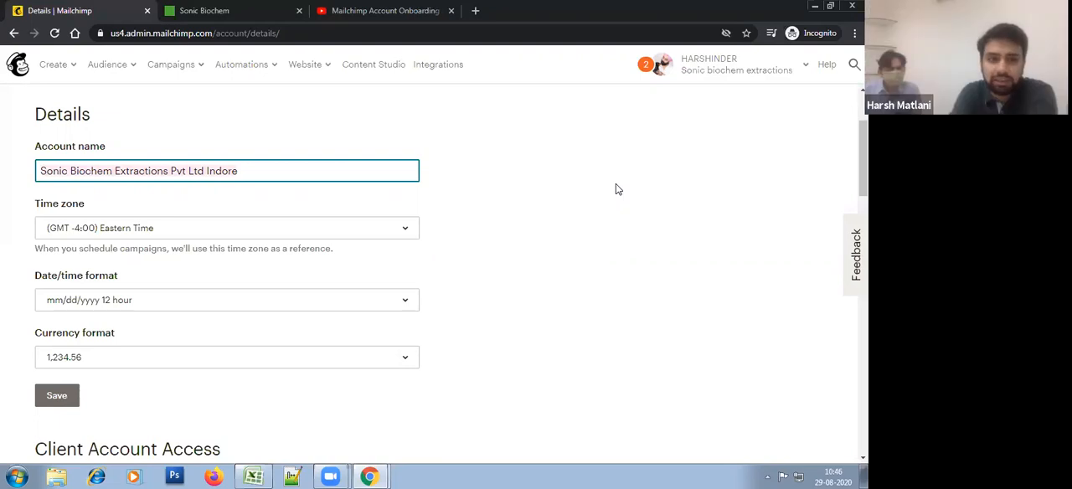
Step: Remove "Indore" from the account name so it reads "Sonic Biochem Extractions Pvt Ltd"
{"action": "left_click", "coordinate": [616, 189]}
{"action": "left_click", "coordinate": [160, 169]}
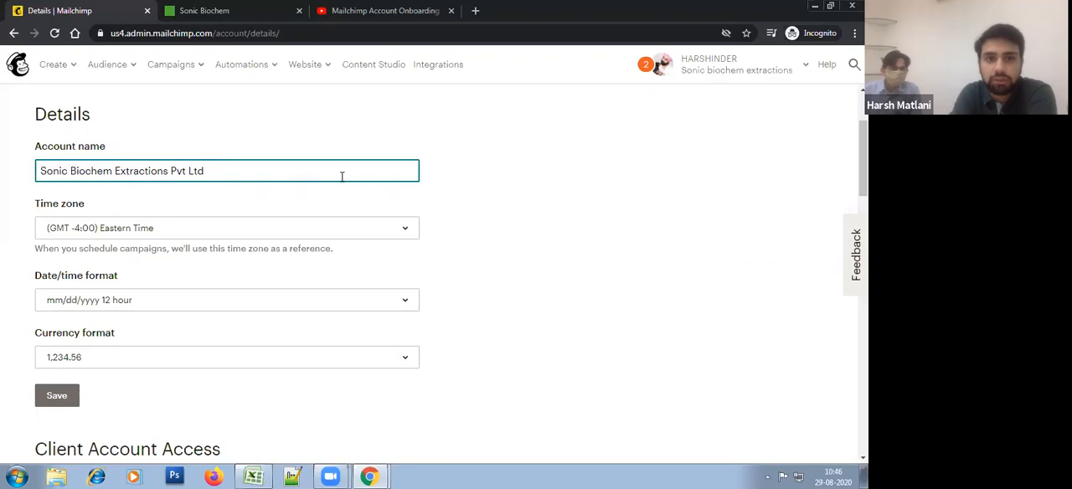
{"action": "left_click", "coordinate": [542, 199]}
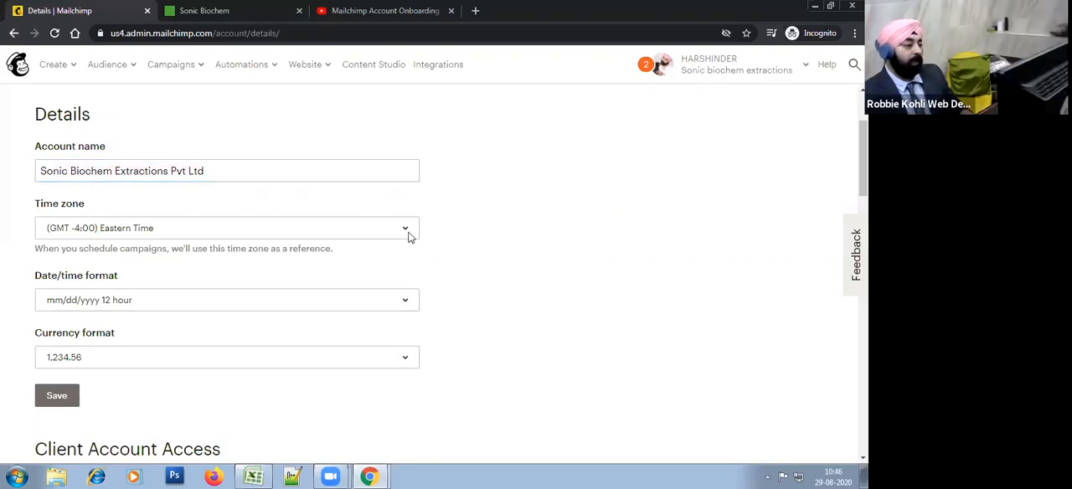
{"action": "left_click", "coordinate": [228, 175]}
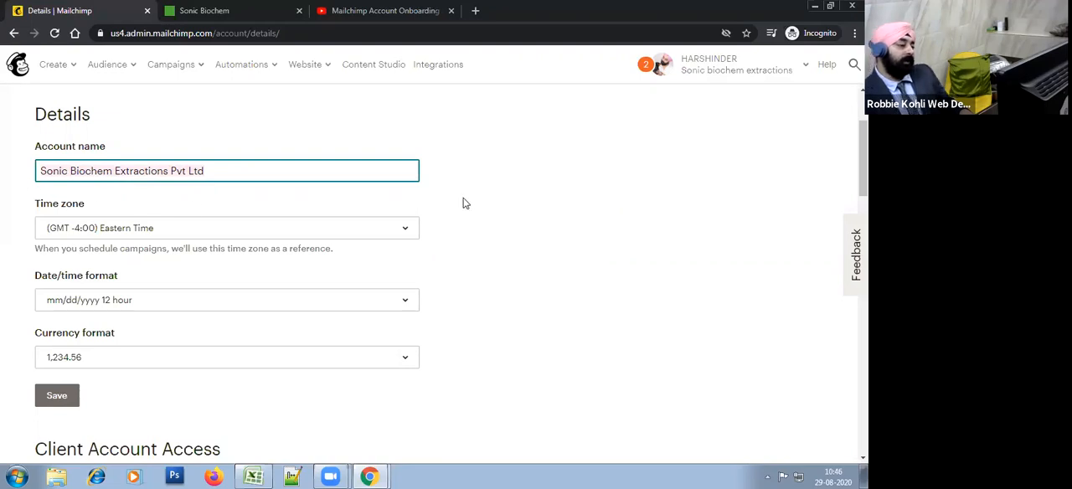
{"action": "left_click", "coordinate": [547, 180]}
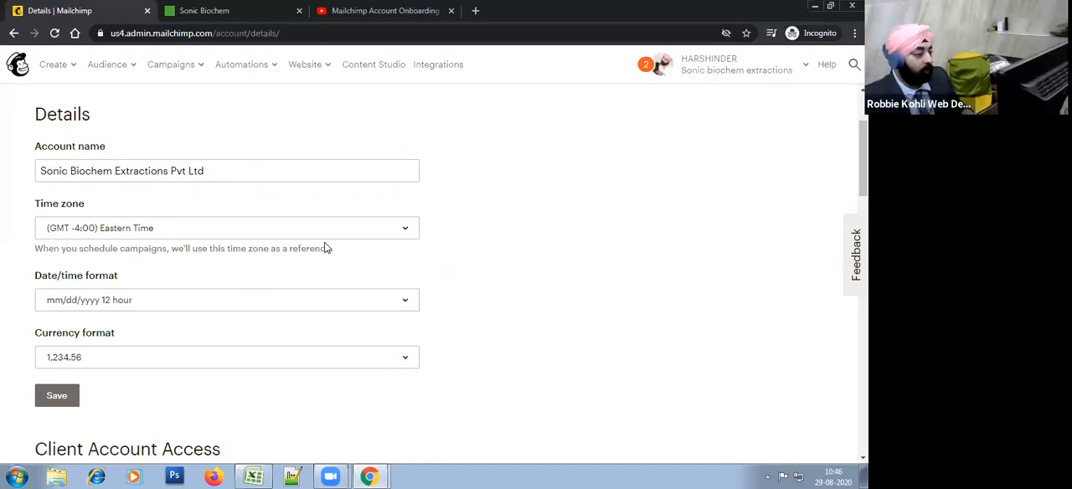
Step: Set the account's time zone to (GMT +5:30) India and save the account details
{"action": "left_click_drag", "start_coordinate": [335, 249], "coordinate": [44, 254]}
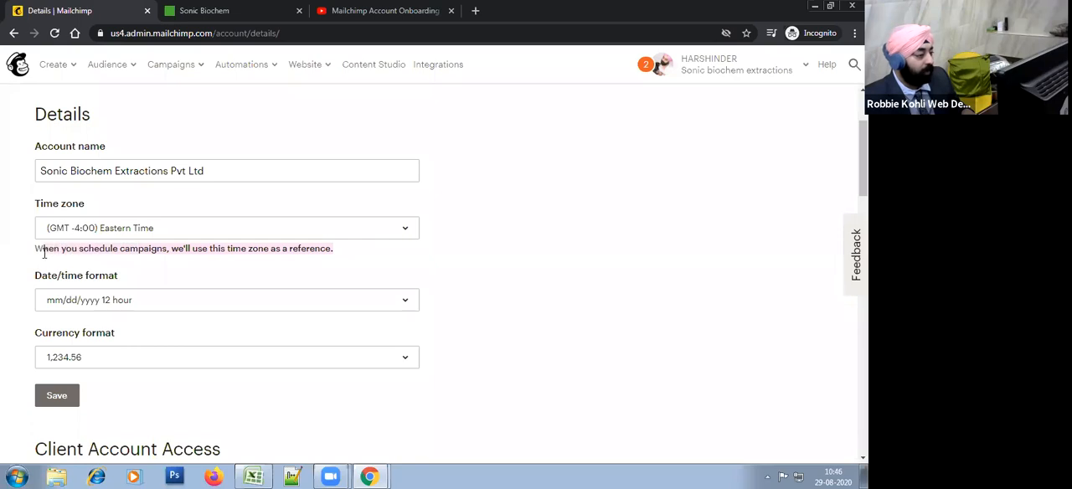
{"action": "left_click", "coordinate": [171, 236]}
{"action": "scroll", "coordinate": [187, 268], "scroll_direction": "down", "scroll_amount": 3}
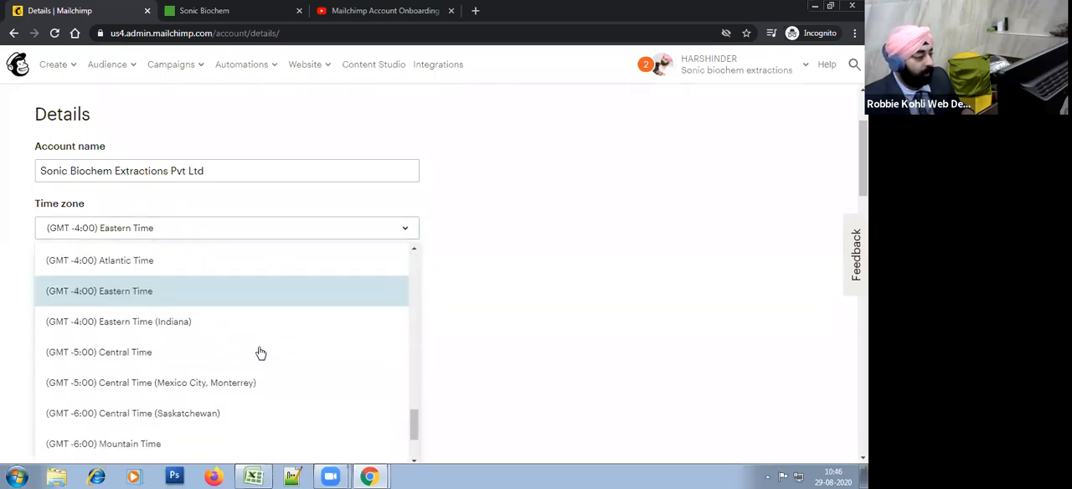
{"action": "scroll", "coordinate": [261, 353], "scroll_direction": "down", "scroll_amount": 3}
{"action": "scroll", "coordinate": [257, 398], "scroll_direction": "up", "scroll_amount": 3}
{"action": "scroll", "coordinate": [256, 399], "scroll_direction": "up", "scroll_amount": 12}
{"action": "scroll", "coordinate": [256, 400], "scroll_direction": "up", "scroll_amount": 3}
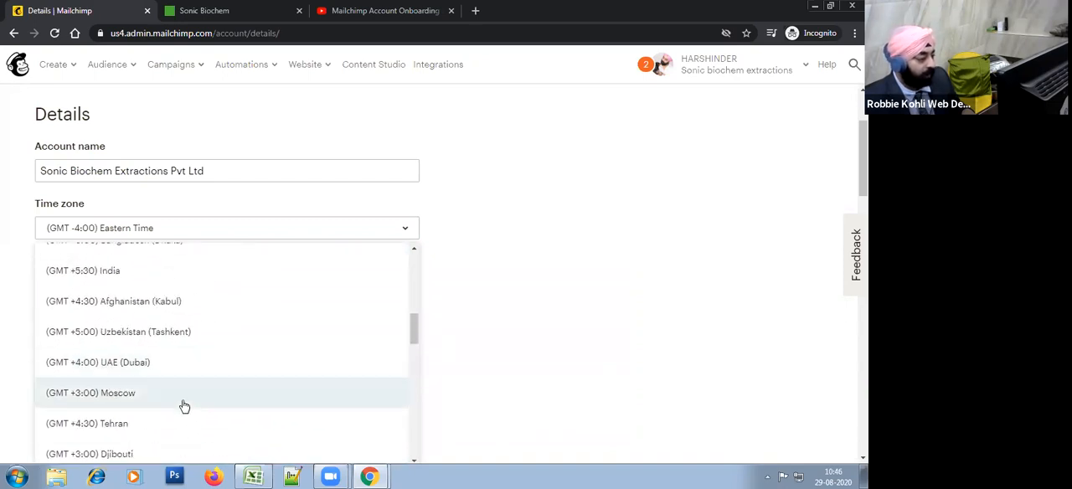
{"action": "scroll", "coordinate": [212, 408], "scroll_direction": "up", "scroll_amount": 2}
{"action": "left_click", "coordinate": [204, 339]}
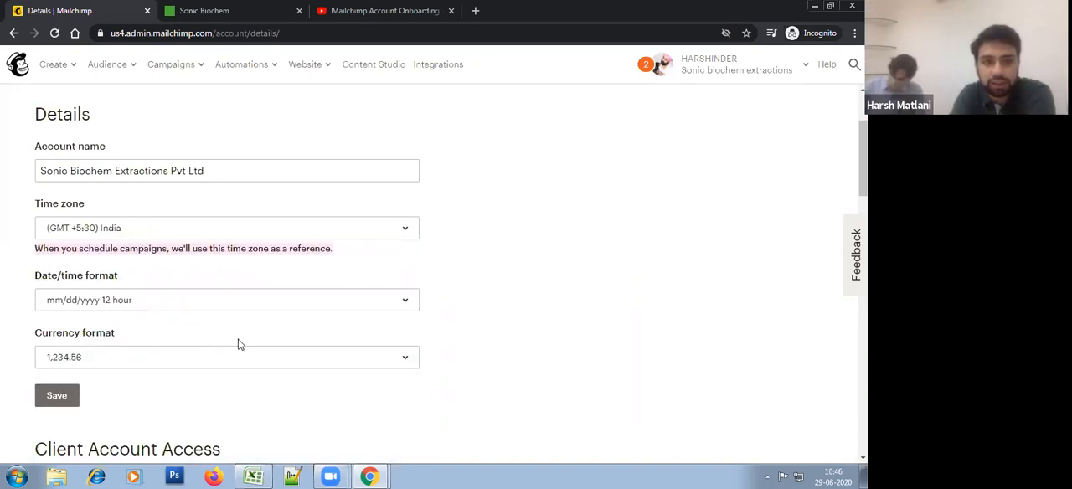
{"action": "scroll", "coordinate": [53, 292], "scroll_direction": "down", "scroll_amount": 2}
{"action": "left_click", "coordinate": [53, 267]}
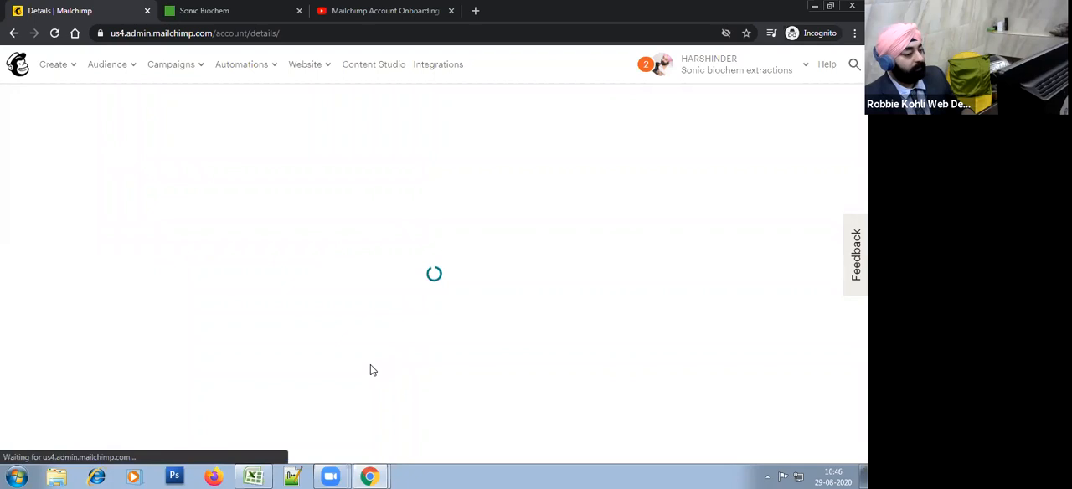
Step: Set the organization's industry to Agriculture and Food Services in the stats section of the account details
{"action": "scroll", "coordinate": [246, 348], "scroll_direction": "down", "scroll_amount": 7}
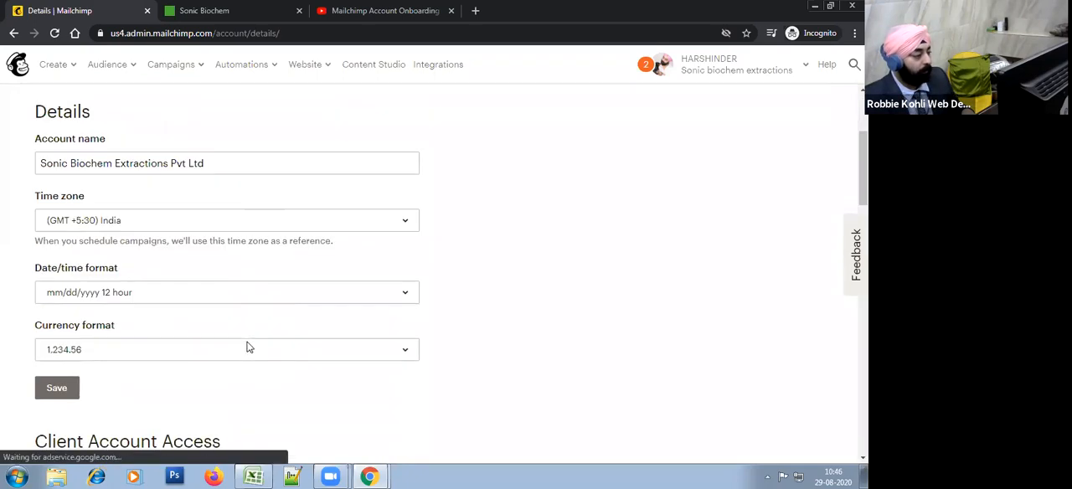
{"action": "scroll", "coordinate": [247, 346], "scroll_direction": "down", "scroll_amount": 4}
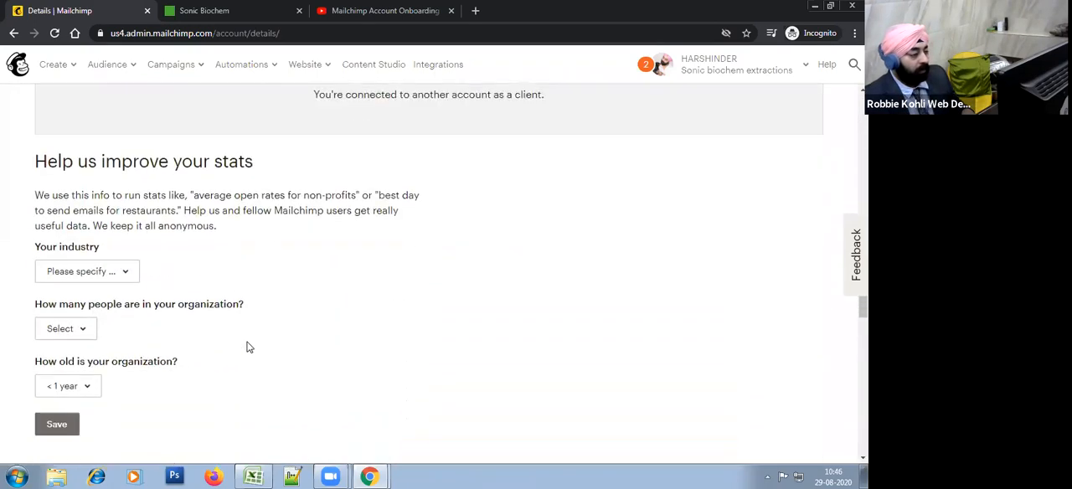
{"action": "left_click", "coordinate": [88, 199]}
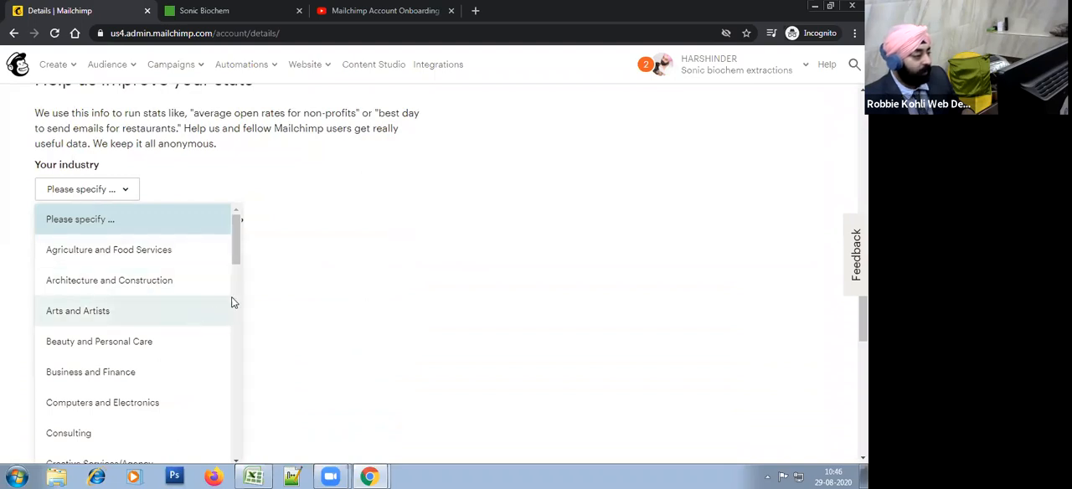
{"action": "left_click_drag", "start_coordinate": [235, 245], "coordinate": [224, 422]}
{"action": "left_click_drag", "start_coordinate": [238, 374], "coordinate": [243, 249]}
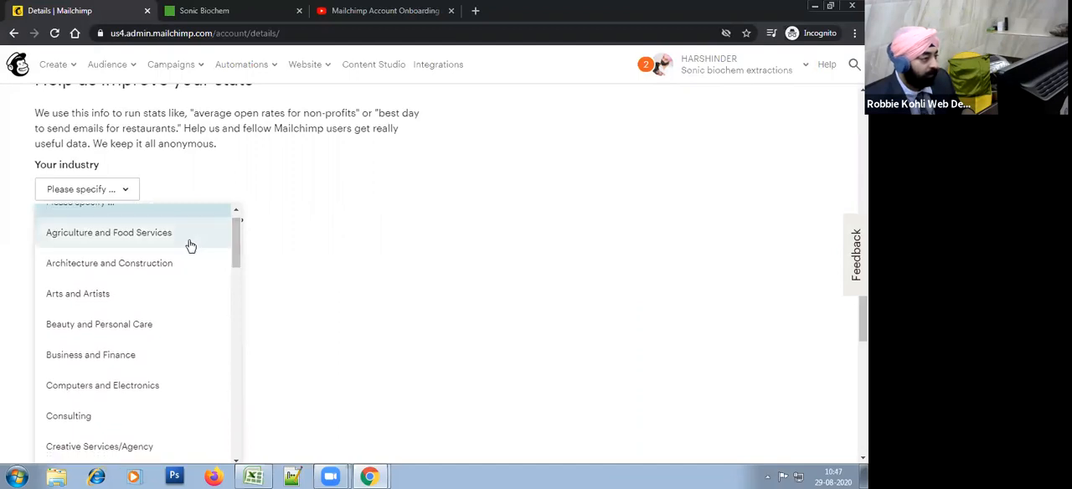
{"action": "left_click", "coordinate": [183, 238]}
Step: Change the organization's industry to Manufacturing
{"action": "left_click", "coordinate": [144, 196]}
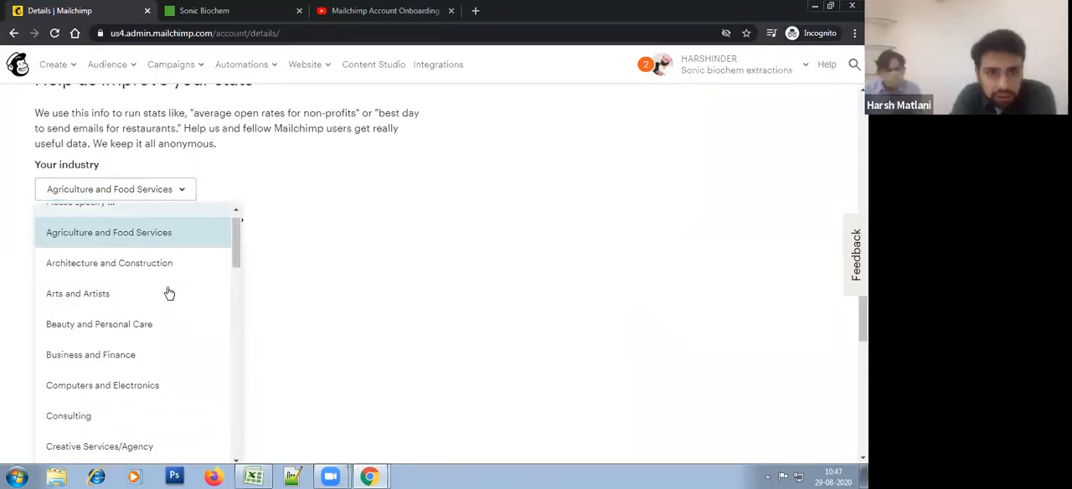
{"action": "scroll", "coordinate": [175, 314], "scroll_direction": "down", "scroll_amount": 4}
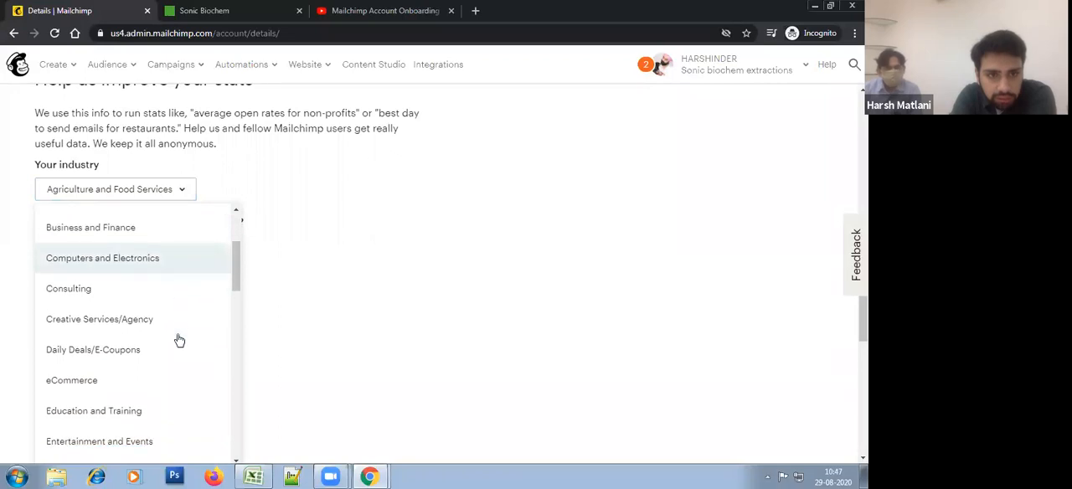
{"action": "scroll", "coordinate": [178, 340], "scroll_direction": "down", "scroll_amount": 2}
{"action": "scroll", "coordinate": [178, 341], "scroll_direction": "down", "scroll_amount": 2}
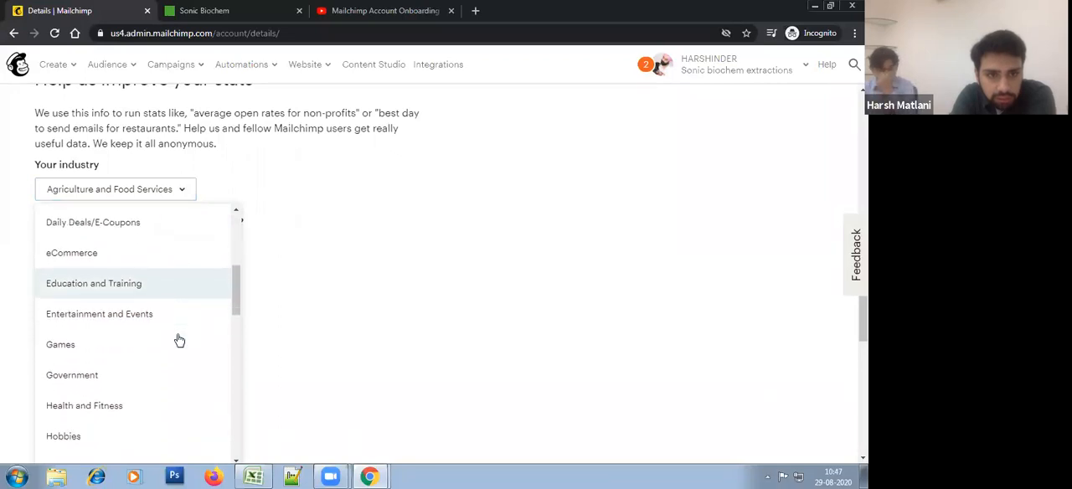
{"action": "scroll", "coordinate": [178, 340], "scroll_direction": "down", "scroll_amount": 2}
{"action": "scroll", "coordinate": [179, 340], "scroll_direction": "down", "scroll_amount": 2}
{"action": "scroll", "coordinate": [178, 340], "scroll_direction": "down", "scroll_amount": 2}
{"action": "scroll", "coordinate": [178, 340], "scroll_direction": "down", "scroll_amount": 2}
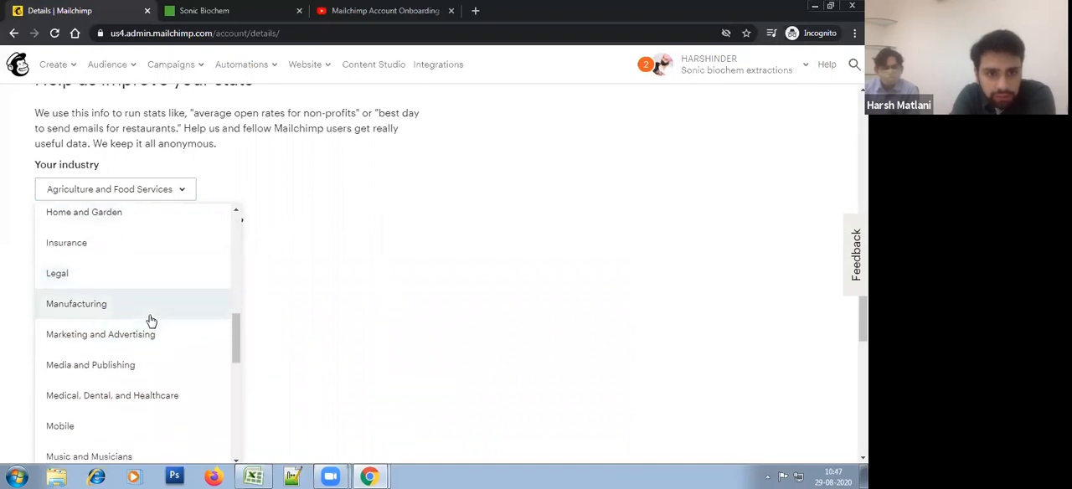
{"action": "left_click", "coordinate": [151, 320]}
{"action": "left_click", "coordinate": [112, 190]}
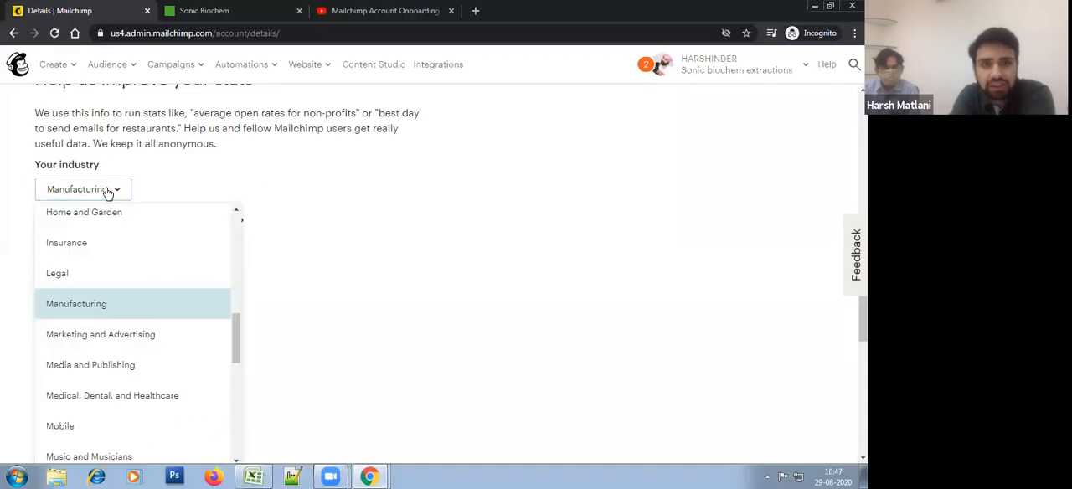
{"action": "left_click", "coordinate": [111, 313]}
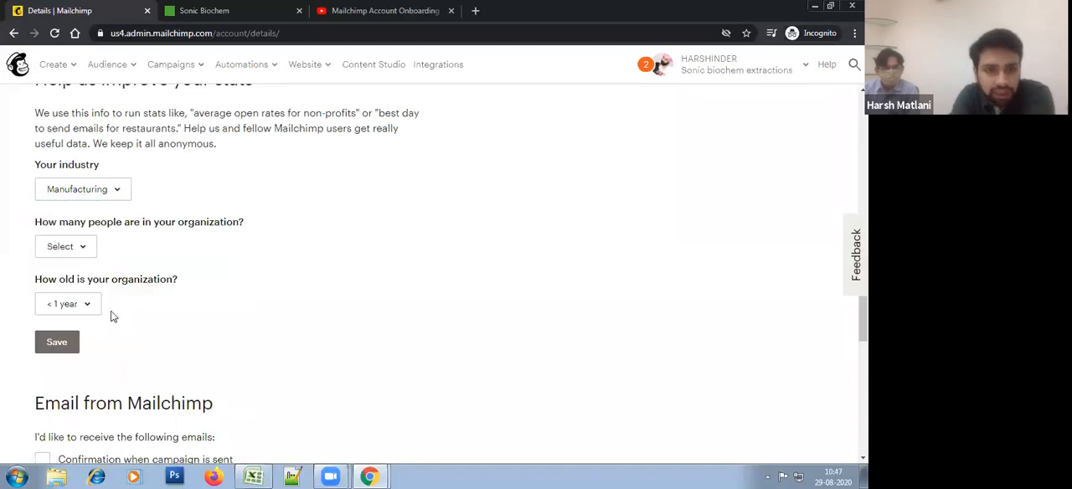
Step: Browse the industry options beyond Manufacturing for a better match and keep Manufacturing selected
{"action": "left_click", "coordinate": [113, 194]}
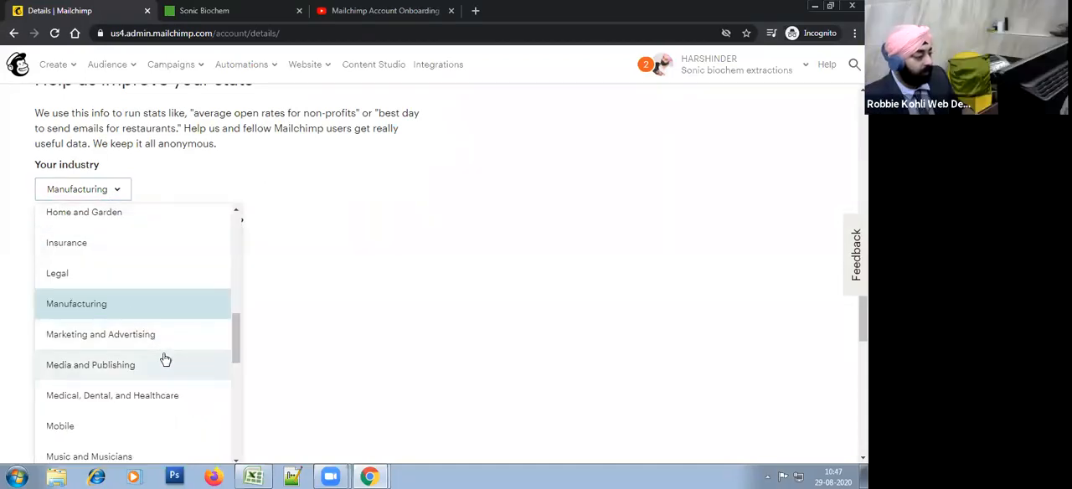
{"action": "scroll", "coordinate": [170, 369], "scroll_direction": "down", "scroll_amount": 1}
{"action": "scroll", "coordinate": [170, 370], "scroll_direction": "down", "scroll_amount": 3}
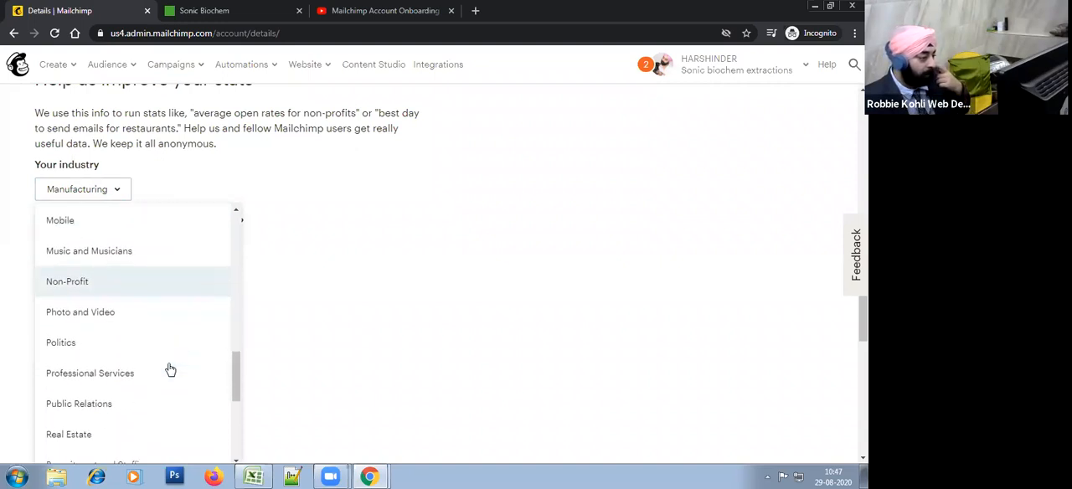
{"action": "scroll", "coordinate": [170, 369], "scroll_direction": "down", "scroll_amount": 3}
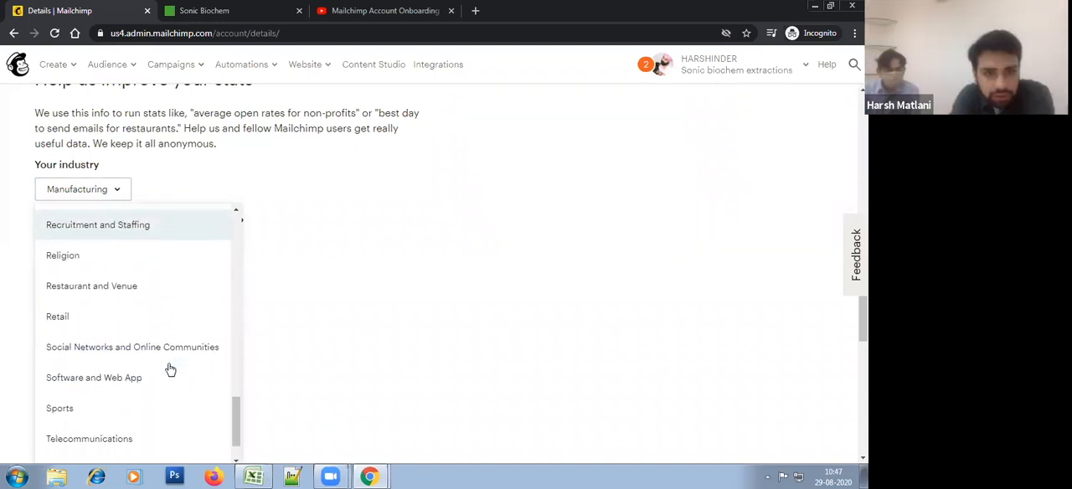
{"action": "scroll", "coordinate": [170, 370], "scroll_direction": "up", "scroll_amount": 3}
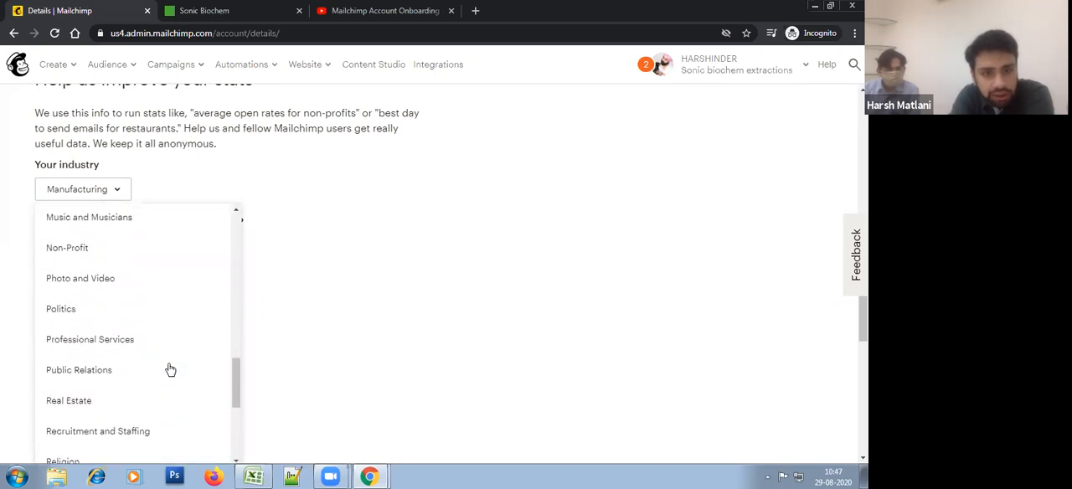
{"action": "scroll", "coordinate": [168, 369], "scroll_direction": "down", "scroll_amount": 3}
{"action": "scroll", "coordinate": [148, 344], "scroll_direction": "up", "scroll_amount": 3}
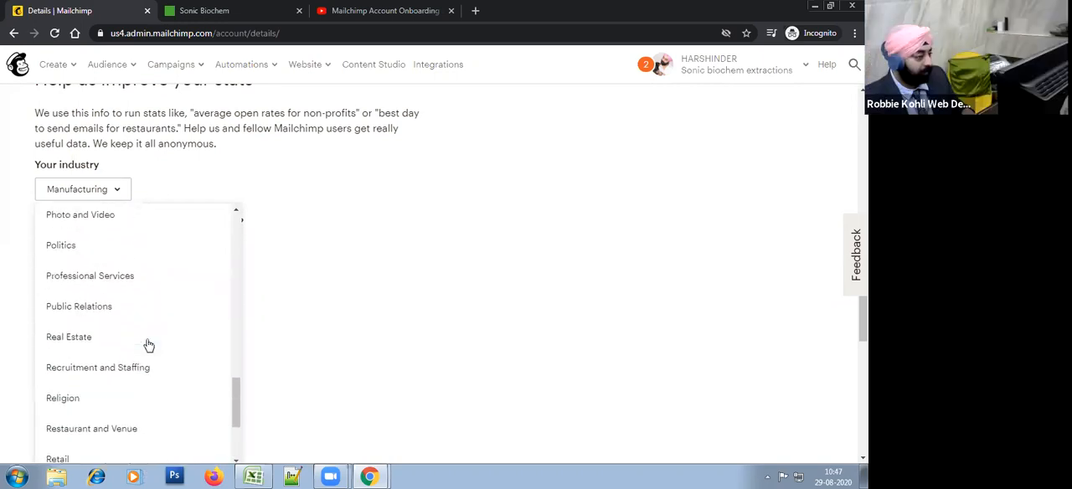
{"action": "scroll", "coordinate": [145, 287], "scroll_direction": "up", "scroll_amount": 1}
{"action": "scroll", "coordinate": [144, 288], "scroll_direction": "up", "scroll_amount": 2}
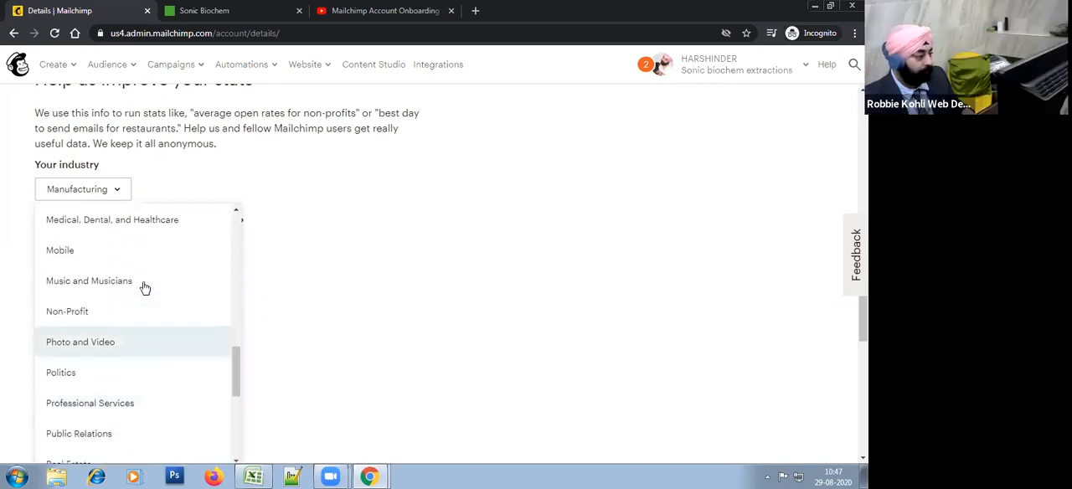
{"action": "scroll", "coordinate": [144, 287], "scroll_direction": "up", "scroll_amount": 1}
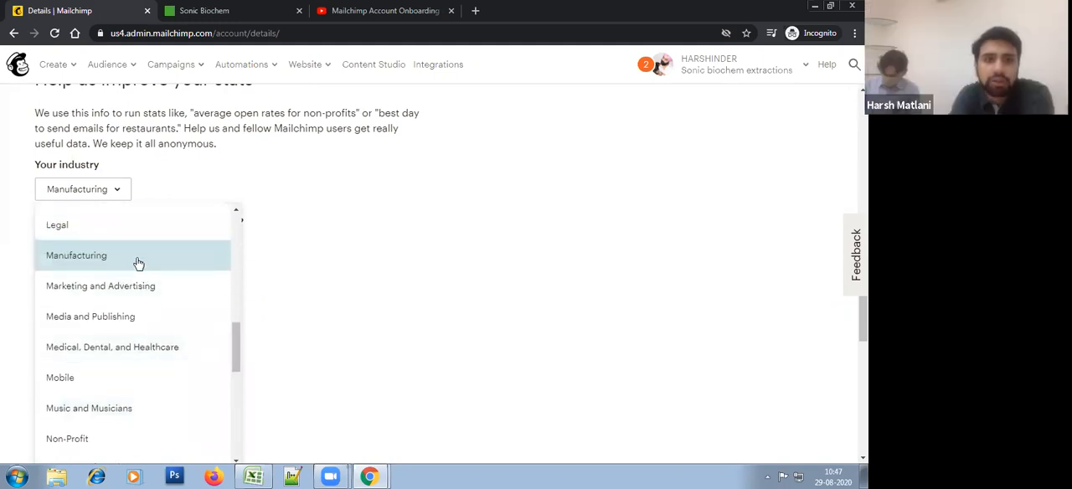
{"action": "left_click", "coordinate": [139, 263]}
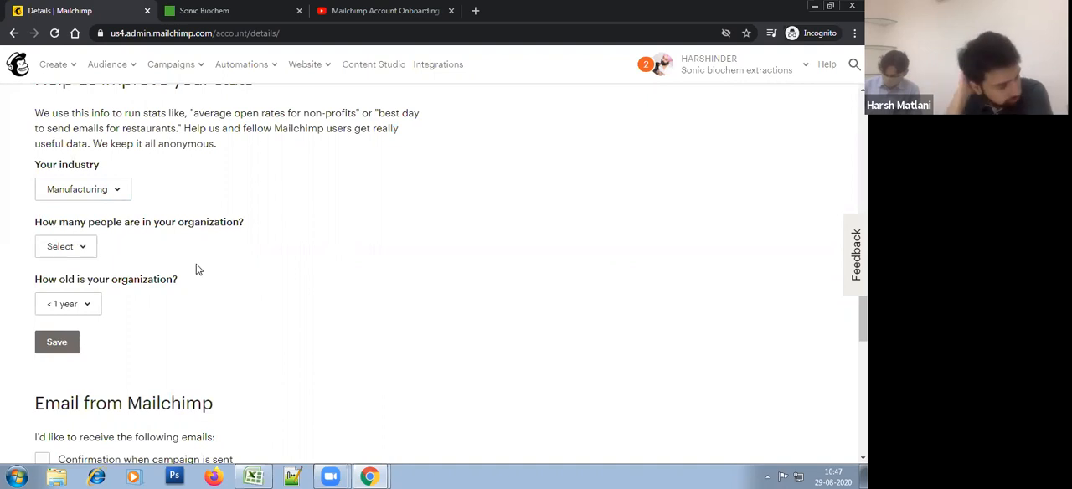
Step: Set the number of people in the organization to 501-1000 in the stats section
{"action": "left_click", "coordinate": [65, 246]}
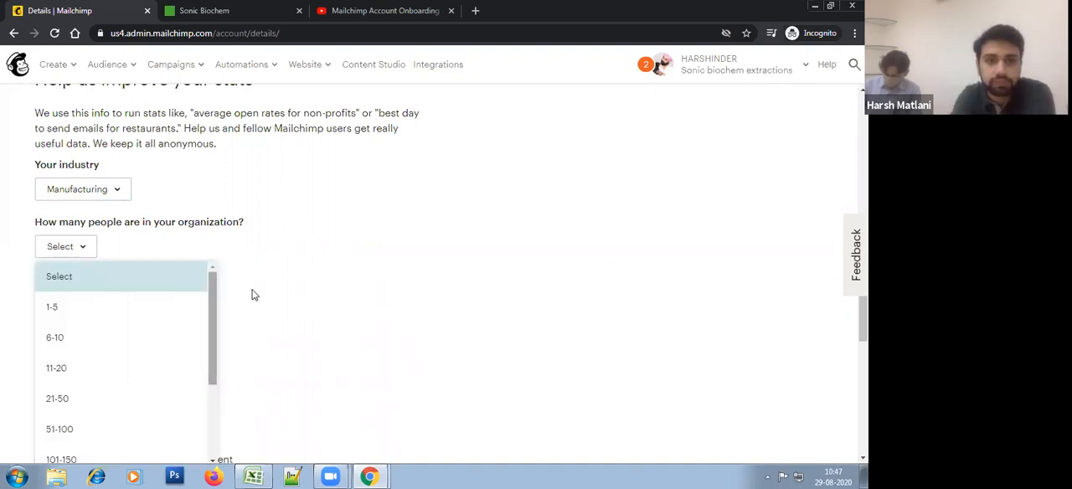
{"action": "scroll", "coordinate": [302, 284], "scroll_direction": "down", "scroll_amount": 2}
{"action": "scroll", "coordinate": [210, 221], "scroll_direction": "down", "scroll_amount": 3}
{"action": "scroll", "coordinate": [220, 220], "scroll_direction": "up", "scroll_amount": 3}
{"action": "scroll", "coordinate": [311, 268], "scroll_direction": "up", "scroll_amount": 1}
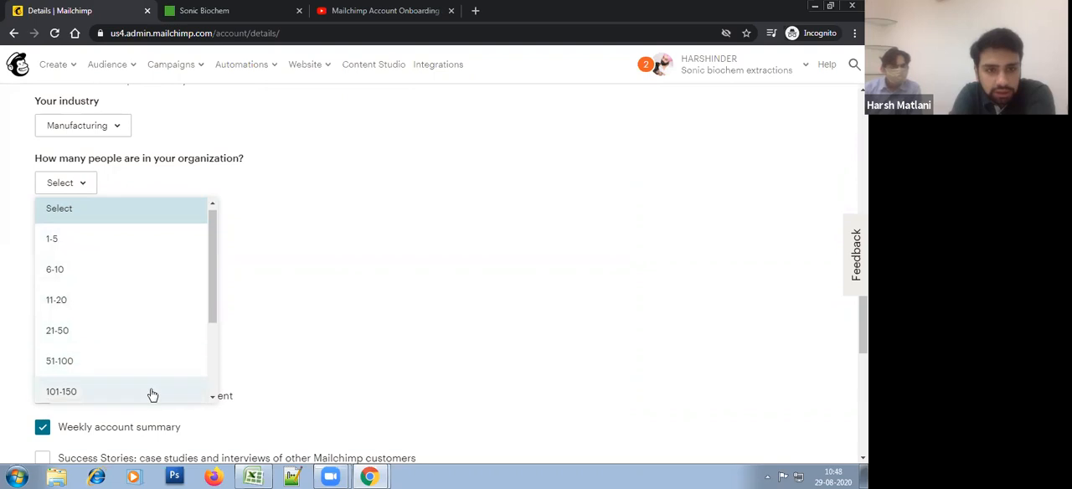
{"action": "scroll", "coordinate": [150, 392], "scroll_direction": "down", "scroll_amount": 3}
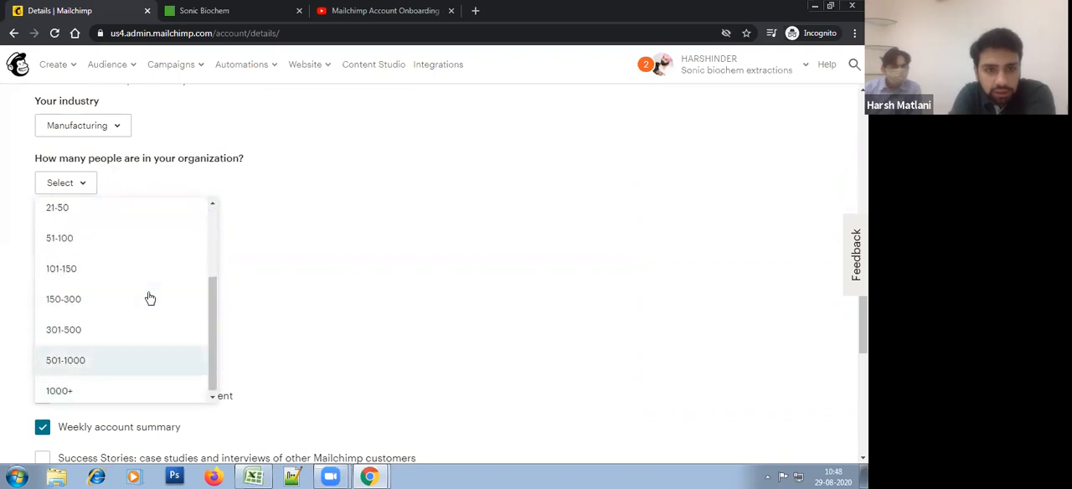
{"action": "left_click", "coordinate": [149, 367]}
Step: Set the organization's age to 11+ years and save the stats information
{"action": "left_click", "coordinate": [77, 244]}
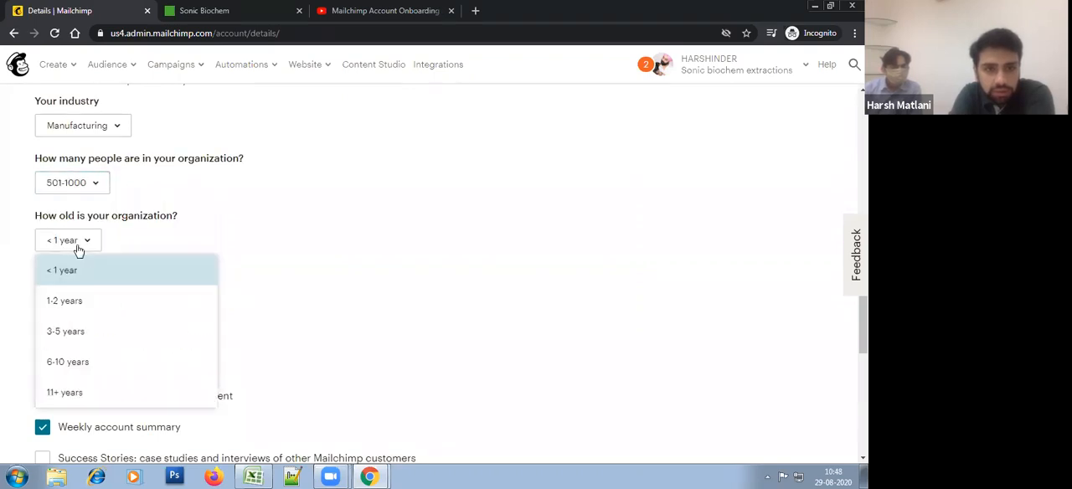
{"action": "left_click", "coordinate": [96, 386]}
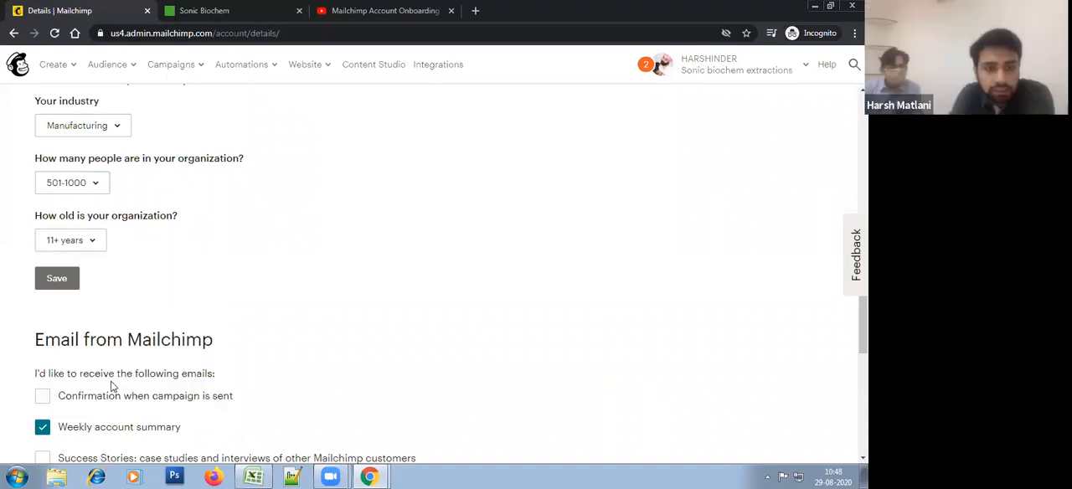
{"action": "left_click", "coordinate": [63, 281]}
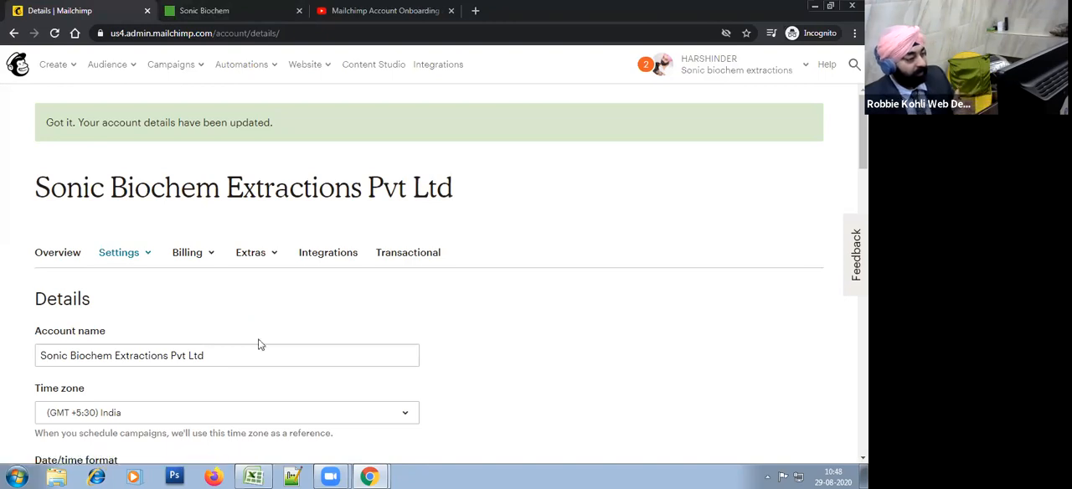
Step: Review the account details page from the date and currency formats through the Mailchimp email preferences to the automatic replies section
{"action": "scroll", "coordinate": [295, 322], "scroll_direction": "down", "scroll_amount": 5}
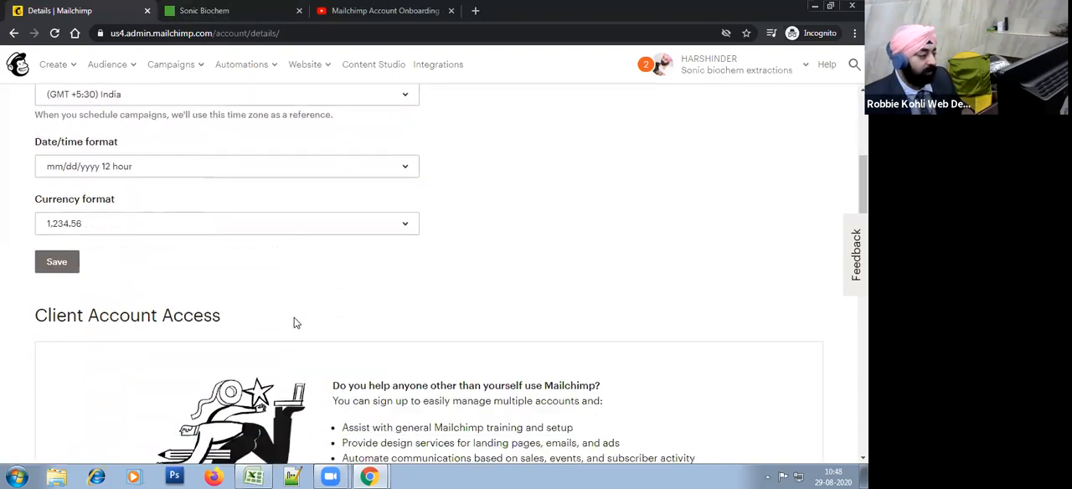
{"action": "scroll", "coordinate": [295, 359], "scroll_direction": "down", "scroll_amount": 3}
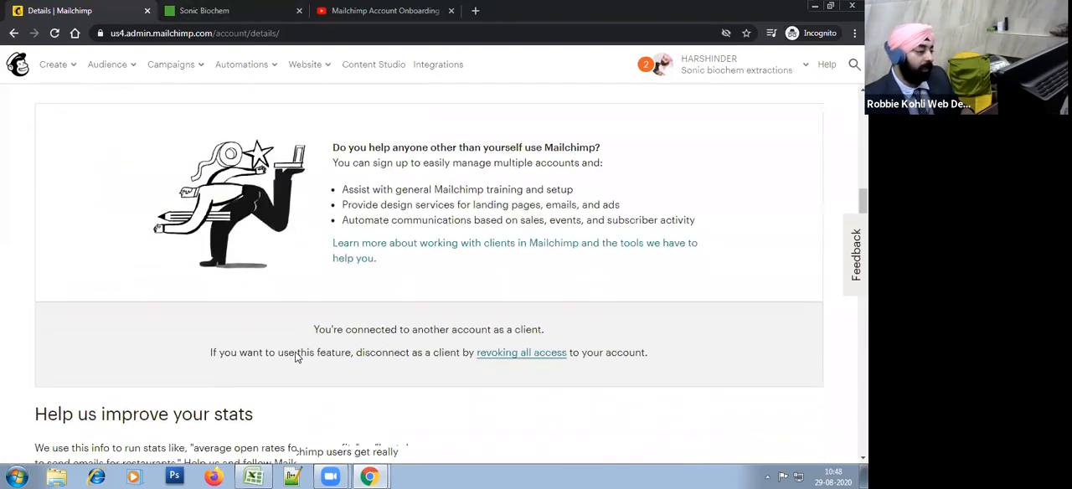
{"action": "scroll", "coordinate": [295, 358], "scroll_direction": "down", "scroll_amount": 2}
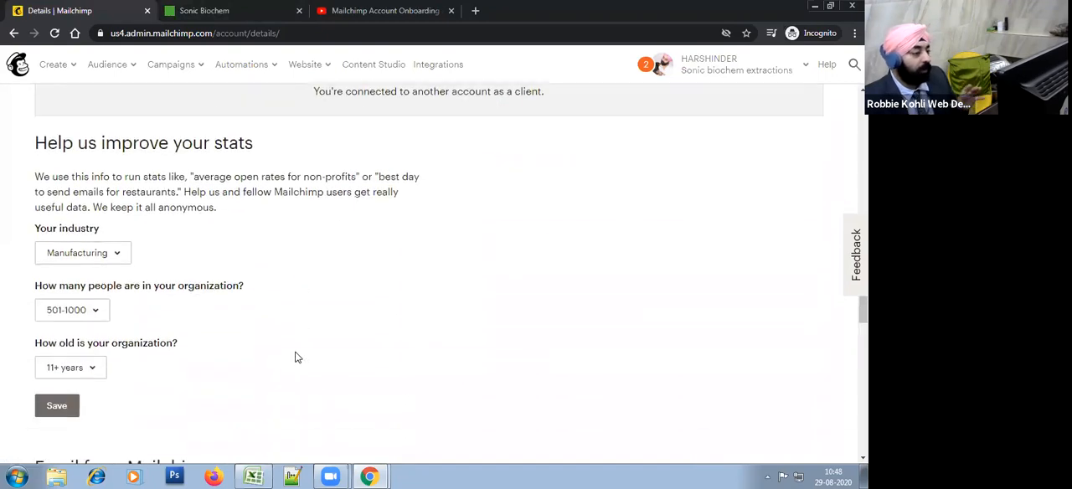
{"action": "scroll", "coordinate": [295, 356], "scroll_direction": "down", "scroll_amount": 3}
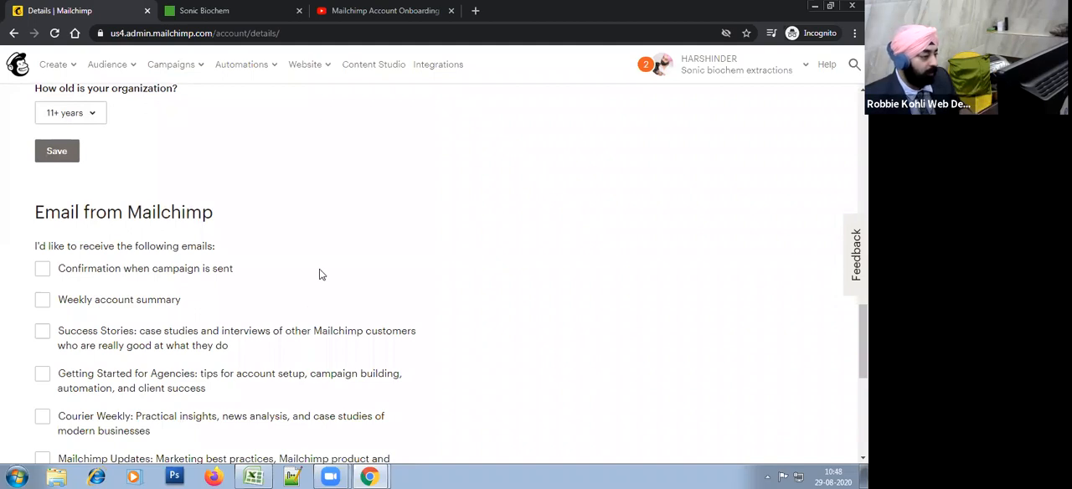
{"action": "scroll", "coordinate": [215, 220], "scroll_direction": "down", "scroll_amount": 2}
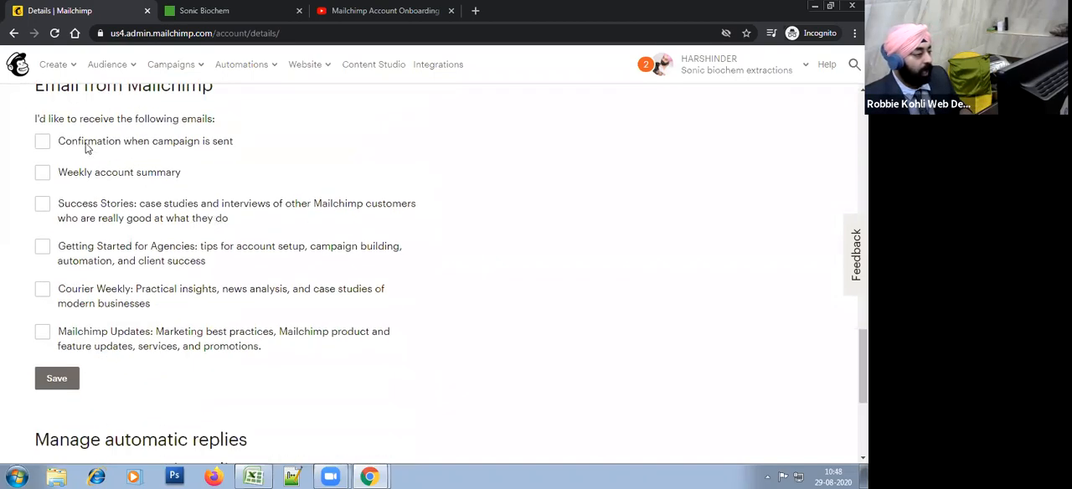
{"action": "left_click_drag", "start_coordinate": [97, 119], "coordinate": [165, 114]}
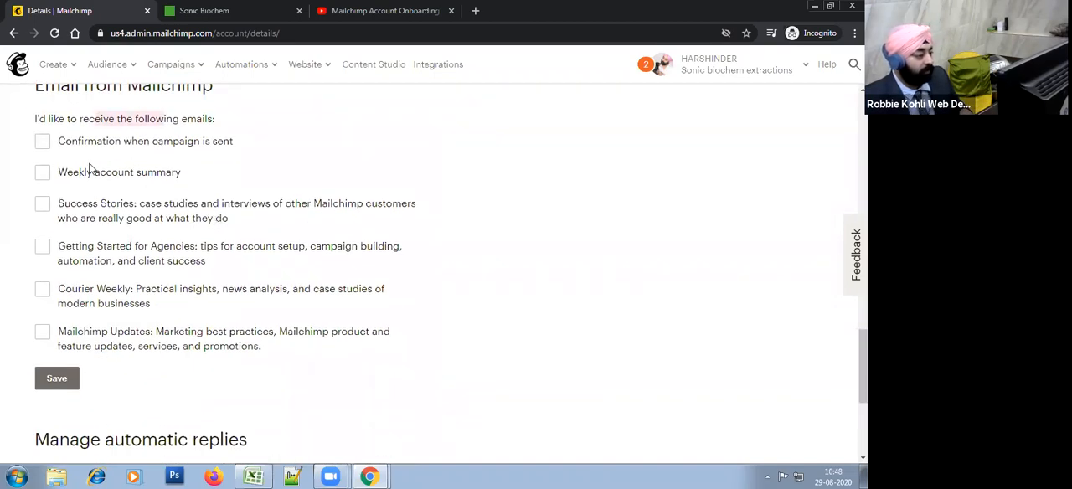
{"action": "scroll", "coordinate": [201, 387], "scroll_direction": "down", "scroll_amount": 3}
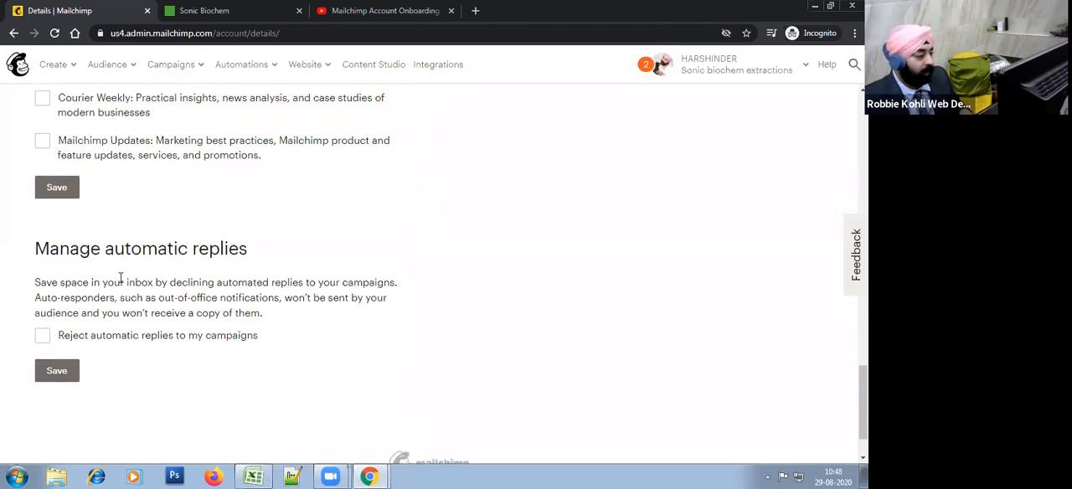
{"action": "left_click_drag", "start_coordinate": [49, 249], "coordinate": [187, 262]}
{"action": "left_click", "coordinate": [258, 283]}
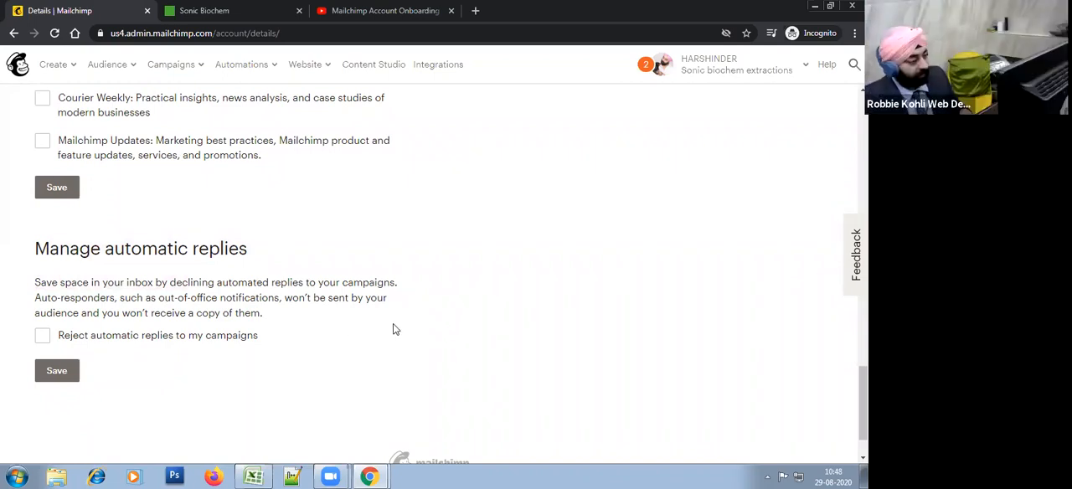
{"action": "scroll", "coordinate": [395, 328], "scroll_direction": "up", "scroll_amount": 3}
{"action": "scroll", "coordinate": [395, 329], "scroll_direction": "down", "scroll_amount": 5}
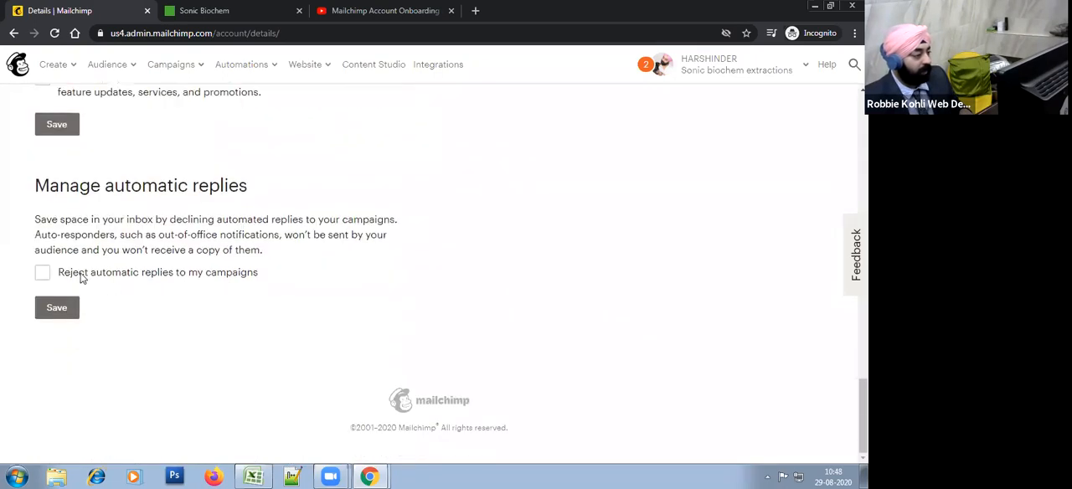
Step: Toggle the rejection of automatic replies to campaigns, leave it disabled and save the setting
{"action": "left_click", "coordinate": [251, 274]}
{"action": "left_click", "coordinate": [150, 276]}
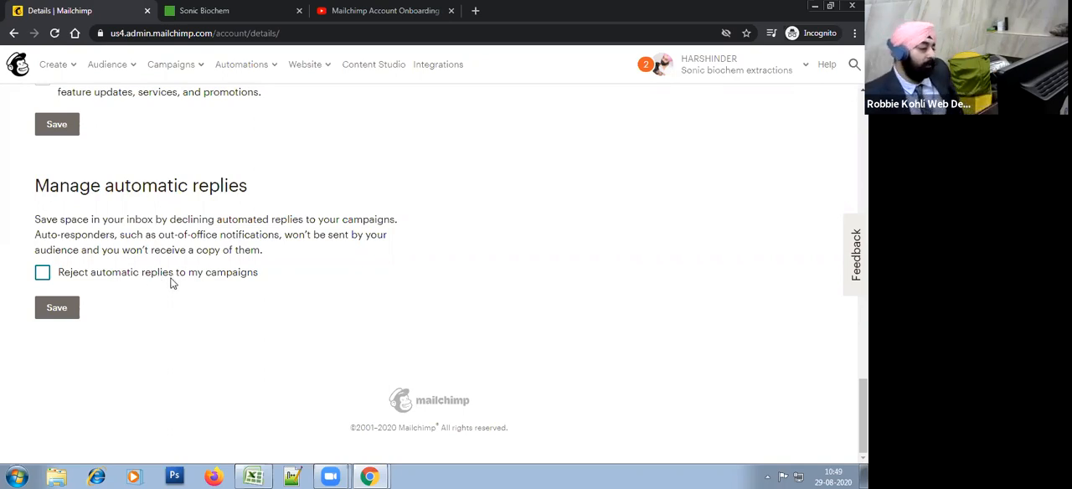
{"action": "left_click", "coordinate": [170, 282]}
{"action": "left_click", "coordinate": [170, 280]}
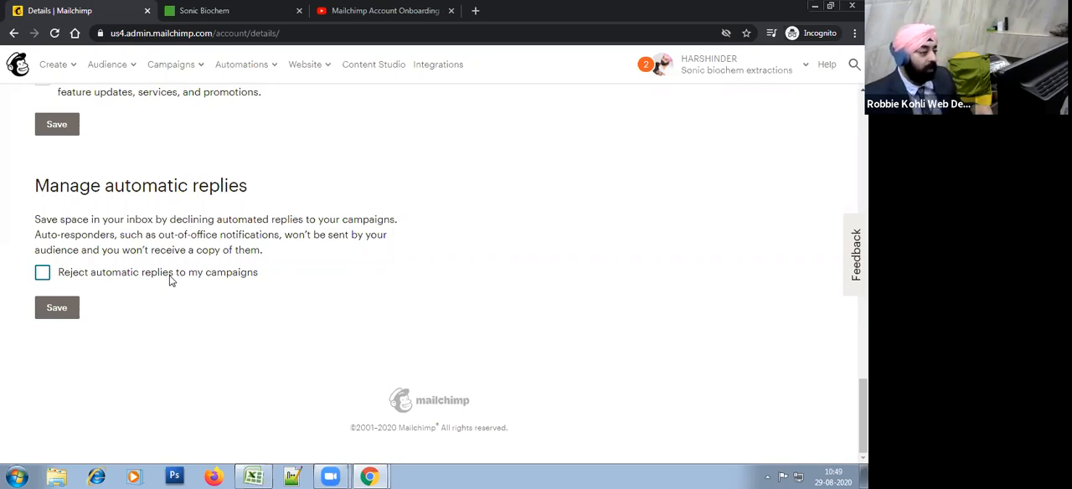
{"action": "left_click", "coordinate": [170, 280]}
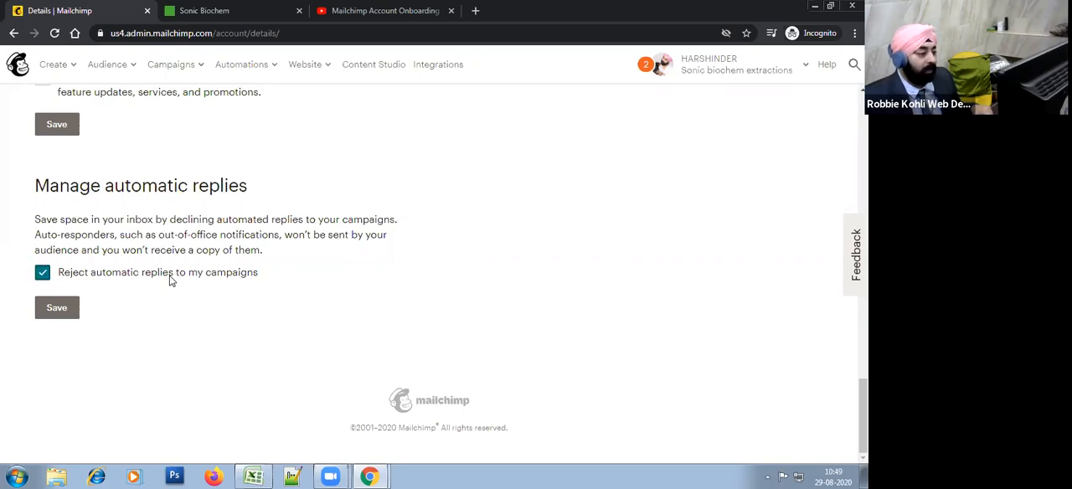
{"action": "left_click", "coordinate": [154, 277]}
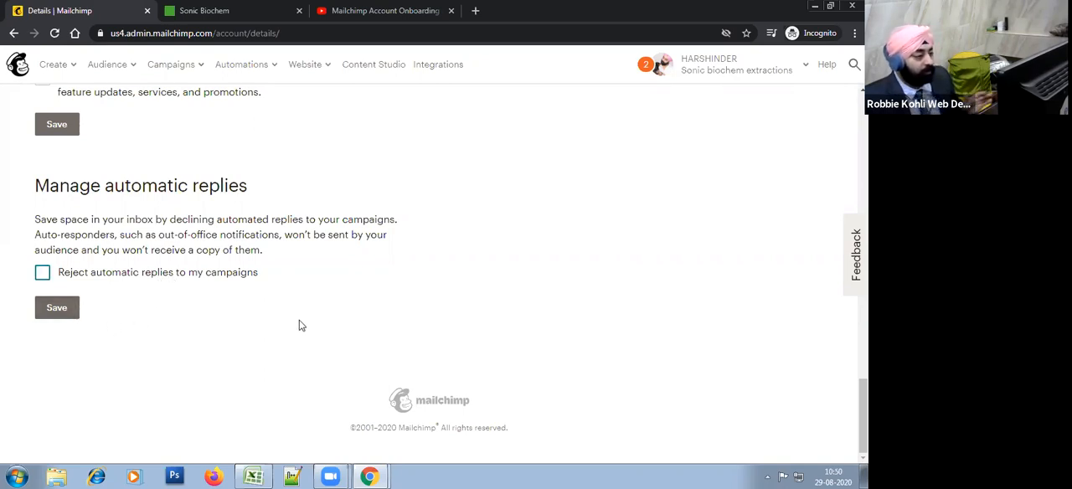
{"action": "left_click", "coordinate": [49, 313]}
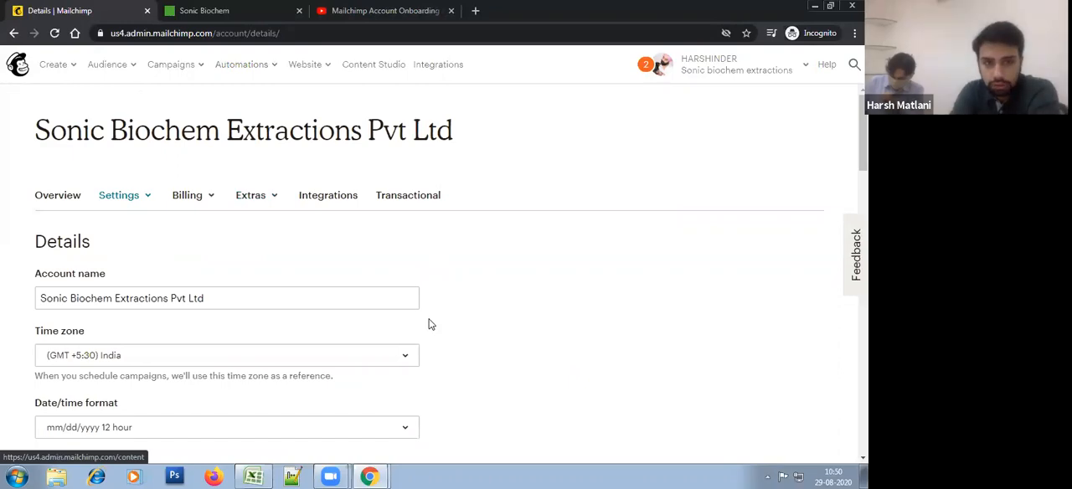
Step: Open the account's Domains settings and look over the email domain verification and domain connection sections
{"action": "scroll", "coordinate": [430, 324], "scroll_direction": "down", "scroll_amount": 15}
{"action": "scroll", "coordinate": [426, 341], "scroll_direction": "up", "scroll_amount": 15}
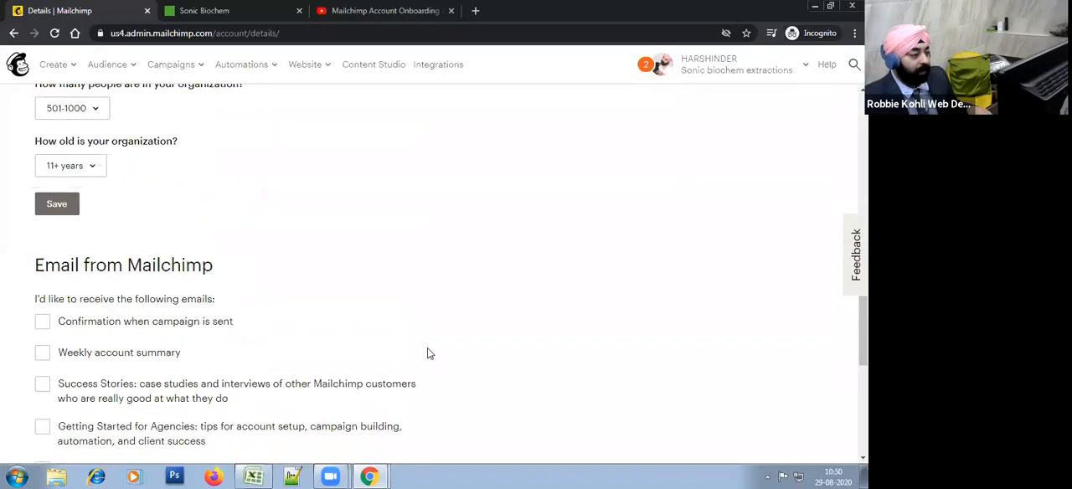
{"action": "scroll", "coordinate": [490, 315], "scroll_direction": "up", "scroll_amount": 2}
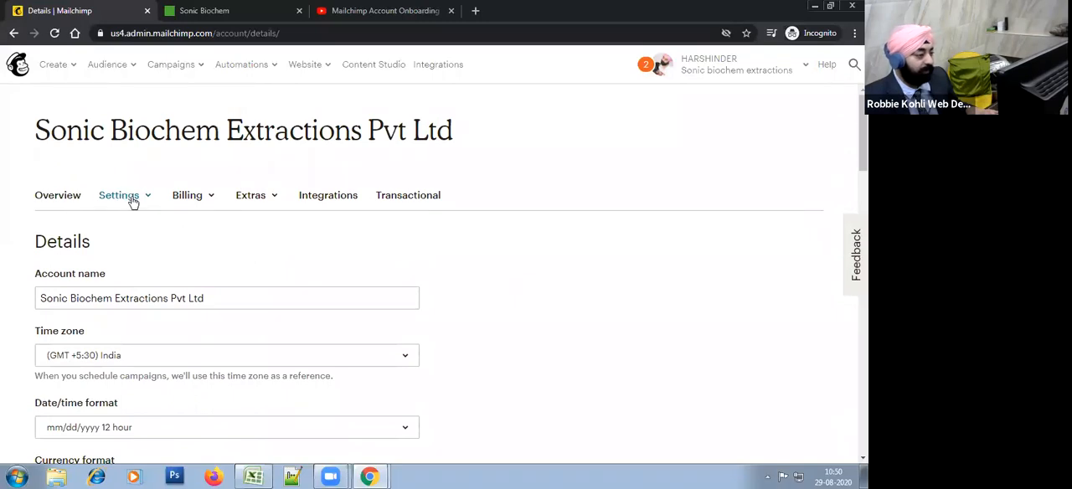
{"action": "mouse_move", "coordinate": [252, 199]}
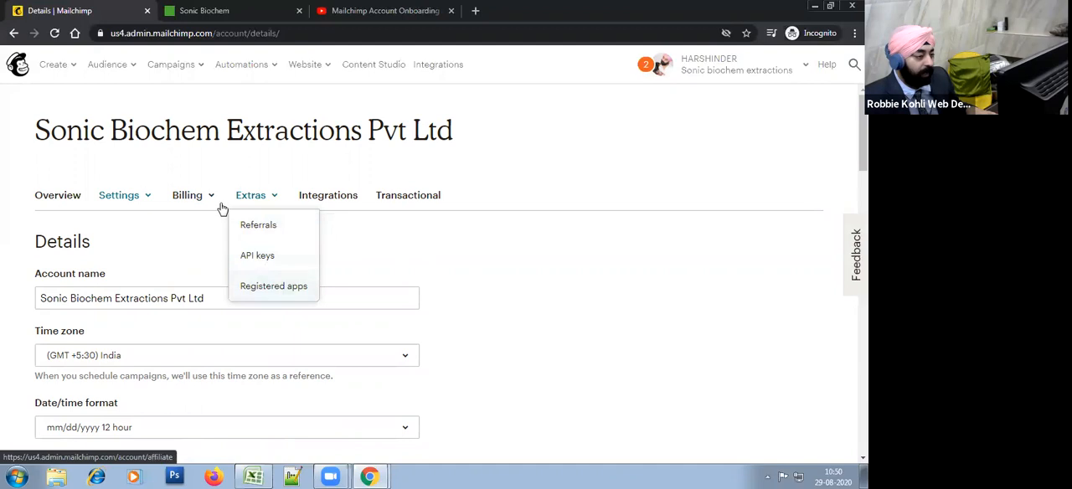
{"action": "left_click", "coordinate": [266, 201]}
{"action": "mouse_move", "coordinate": [130, 205]}
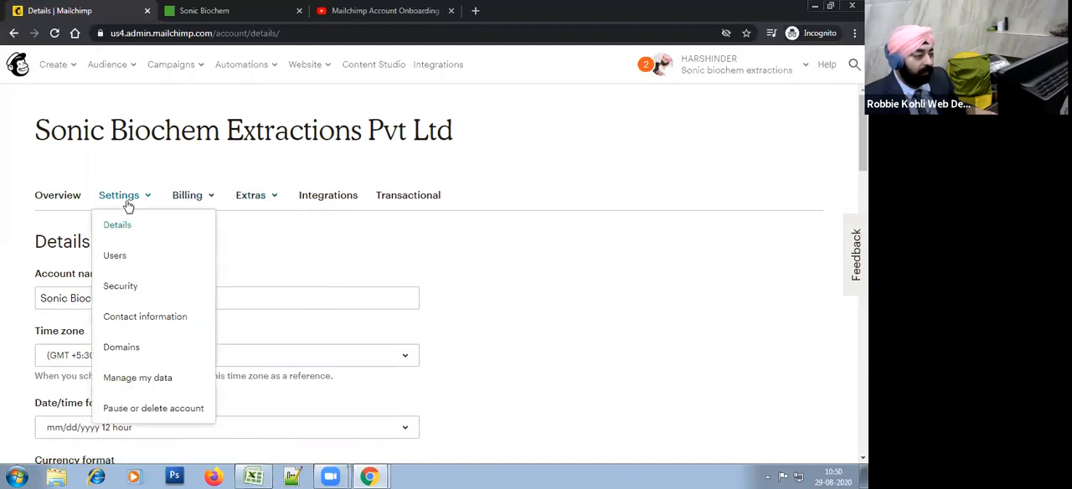
{"action": "left_click", "coordinate": [140, 362]}
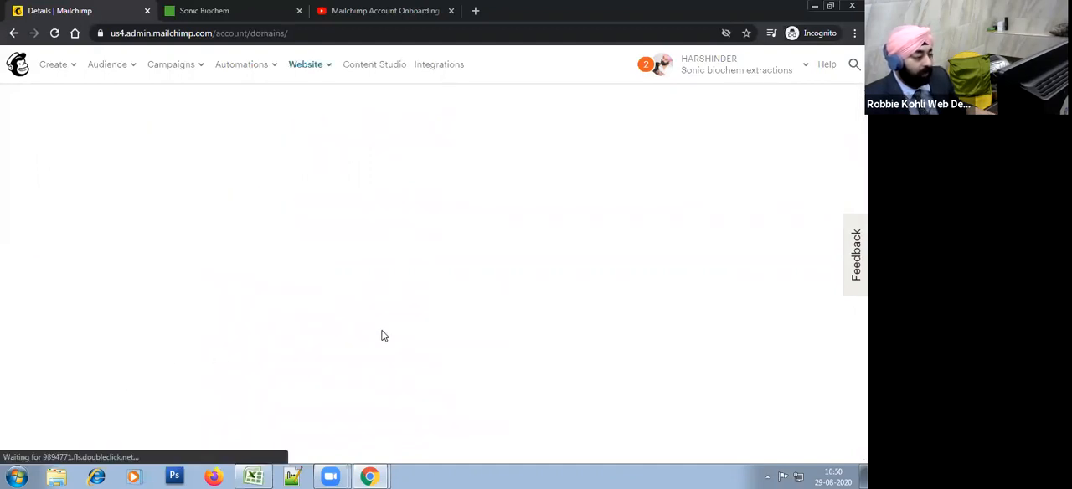
{"action": "scroll", "coordinate": [368, 348], "scroll_direction": "down", "scroll_amount": 3}
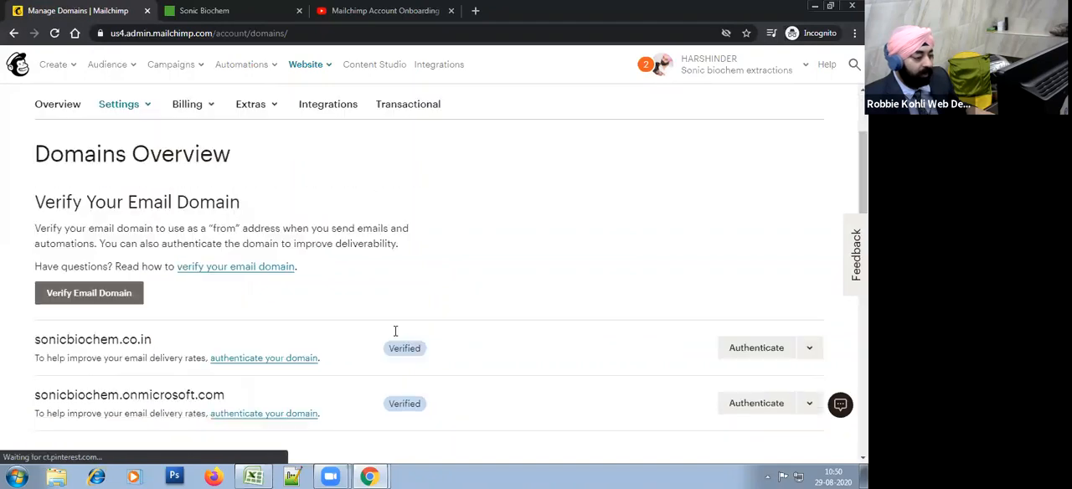
Step: Check the training outline in the Excel workbook, then return to Mailchimp's Domains Overview
{"action": "left_click", "coordinate": [255, 476]}
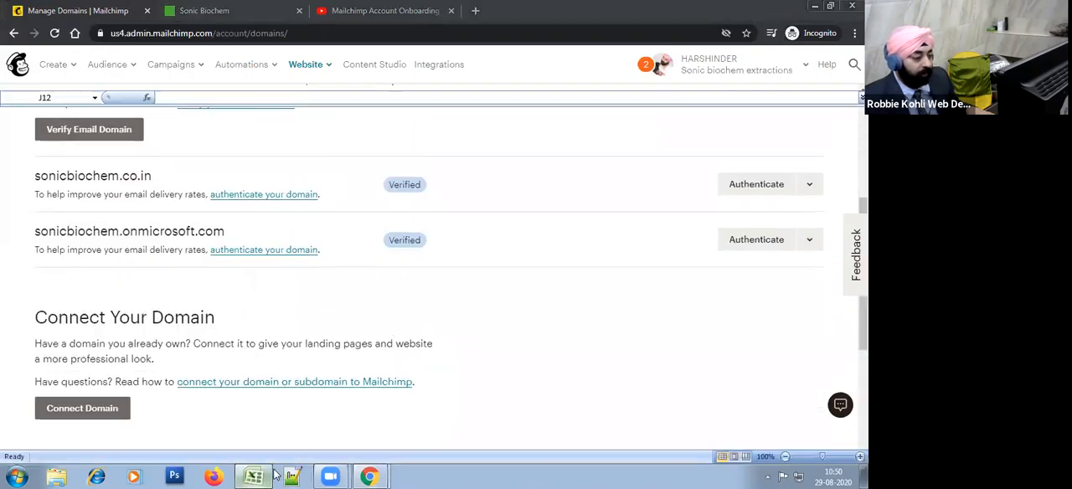
{"action": "left_click", "coordinate": [687, 396]}
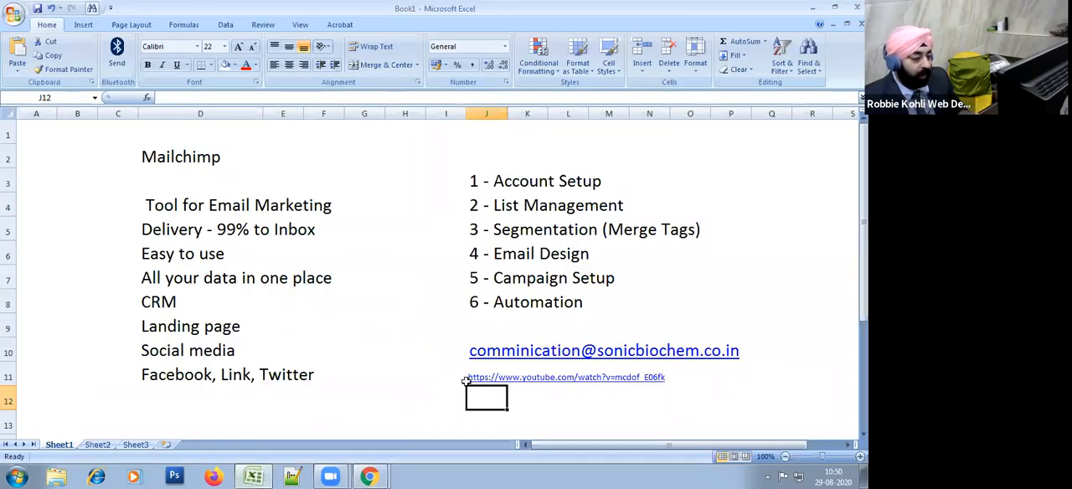
{"action": "left_click", "coordinate": [463, 379]}
{"action": "key", "text": "alt+Tab"}
{"action": "scroll", "coordinate": [387, 252], "scroll_direction": "up", "scroll_amount": 3}
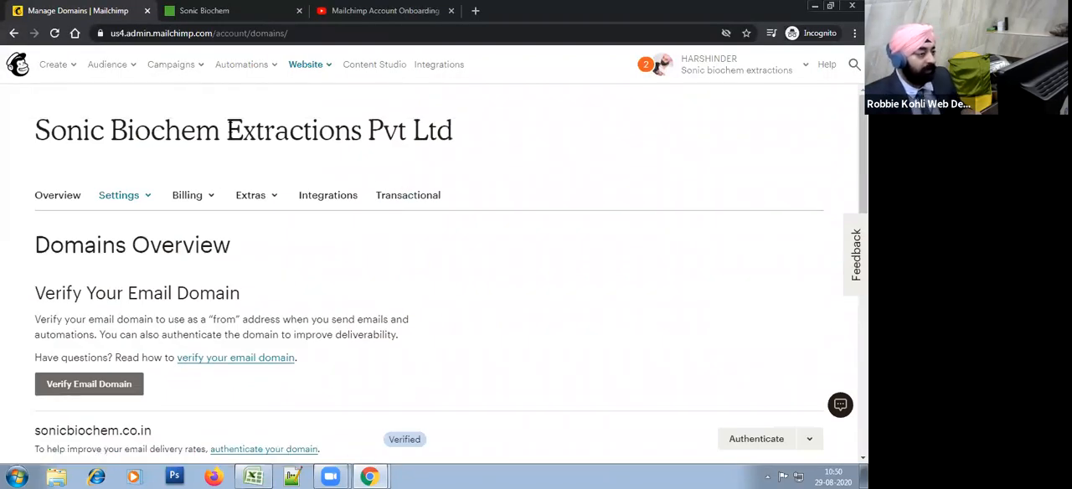
Step: Switch to the Excel workbook and widen column J to fit the list of training topics
{"action": "left_click", "coordinate": [253, 477]}
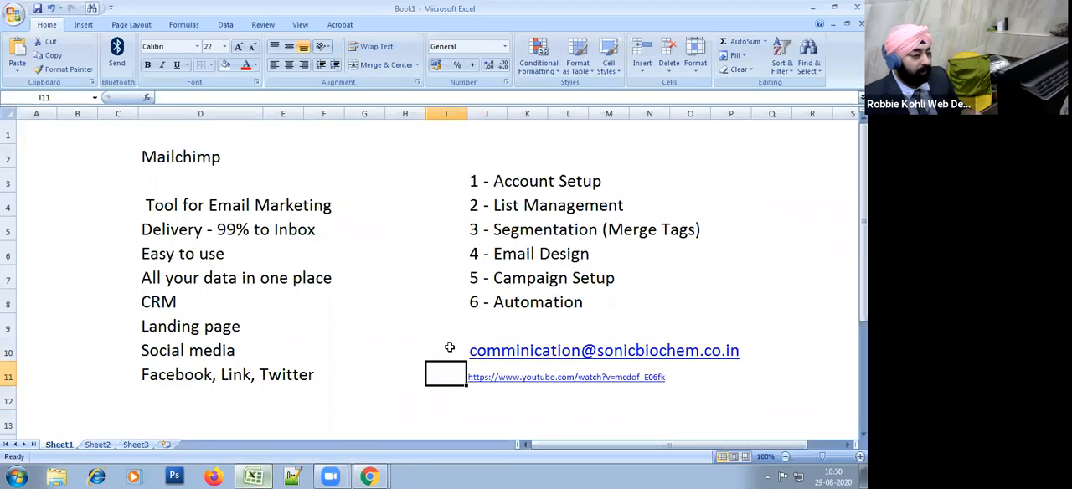
{"action": "left_click", "coordinate": [525, 185]}
{"action": "left_click", "coordinate": [486, 186]}
{"action": "left_click", "coordinate": [662, 174]}
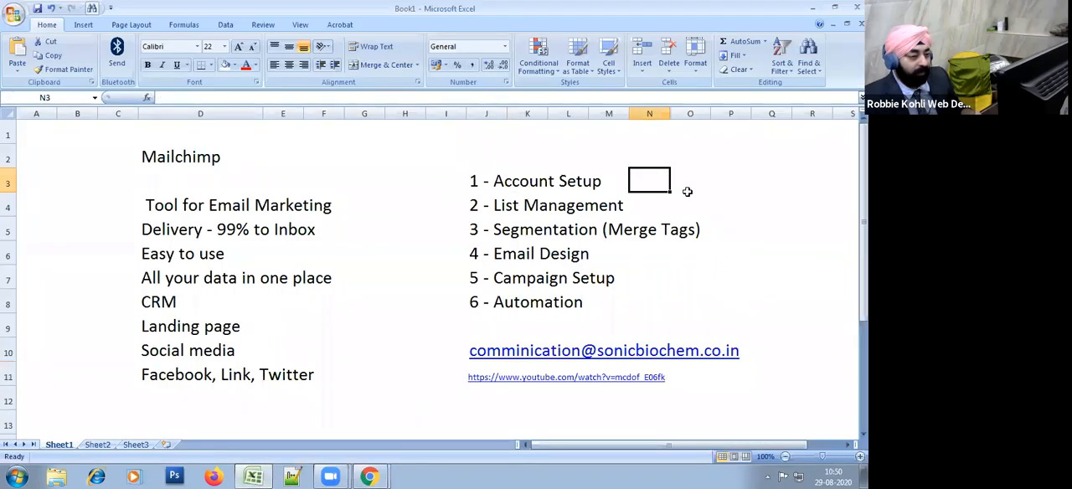
{"action": "left_click", "coordinate": [487, 181]}
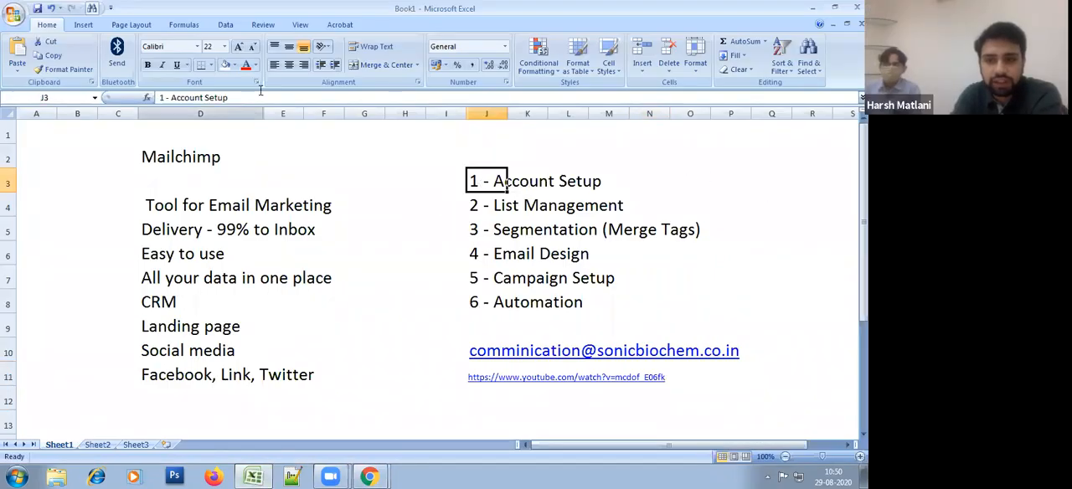
{"action": "left_click_drag", "start_coordinate": [507, 112], "coordinate": [755, 141]}
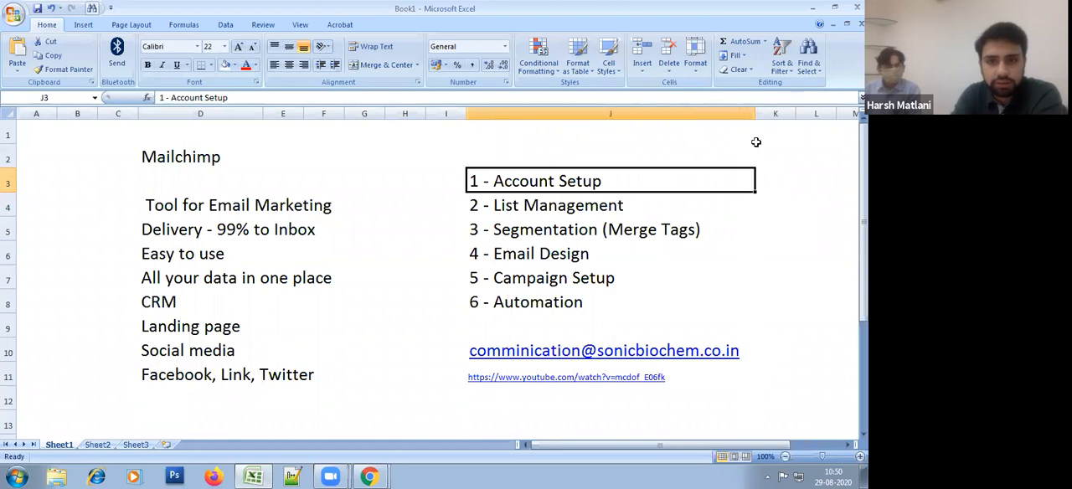
Step: Return to Mailchimp, reload the account's Domains settings and open the authentication instructions for sonicbiochem.co.in
{"action": "key", "text": "alt+Tab"}
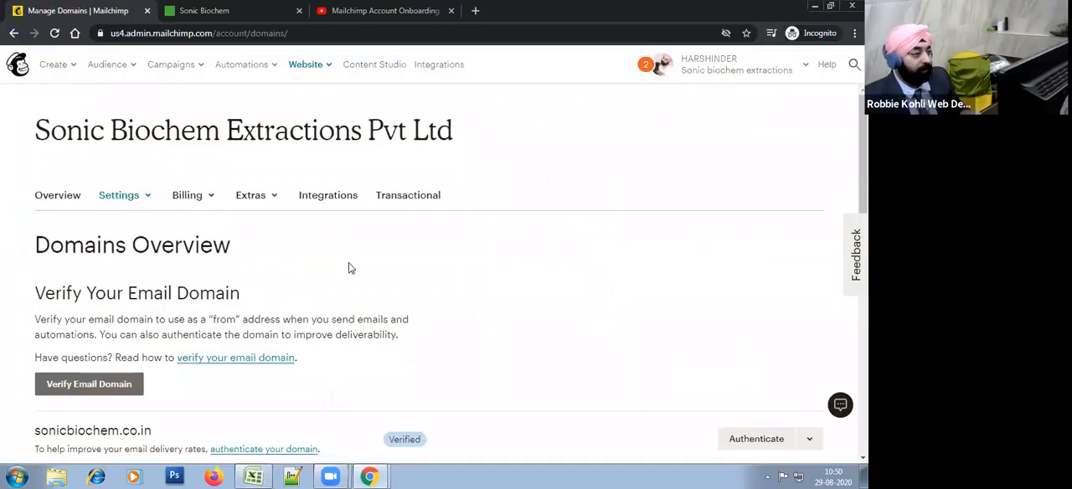
{"action": "left_click", "coordinate": [183, 199]}
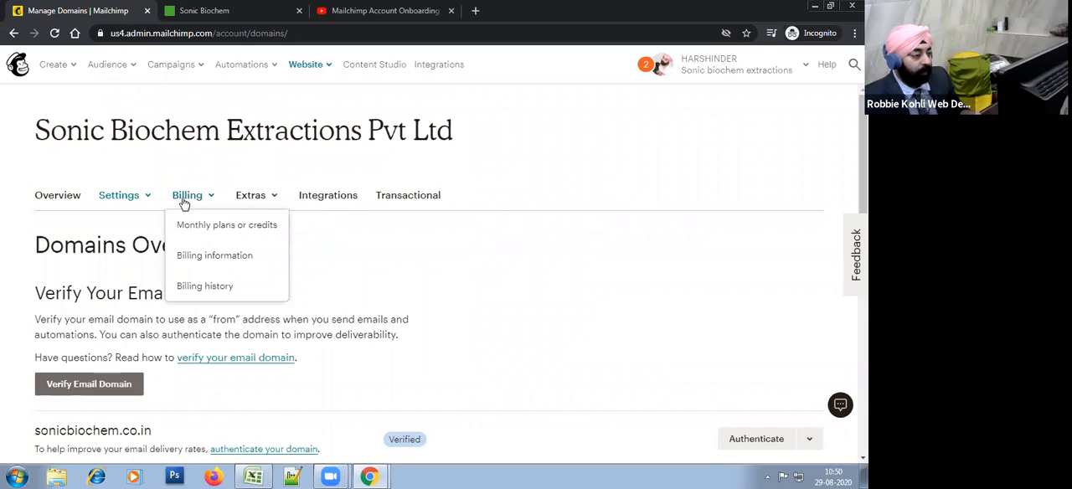
{"action": "left_click", "coordinate": [138, 197]}
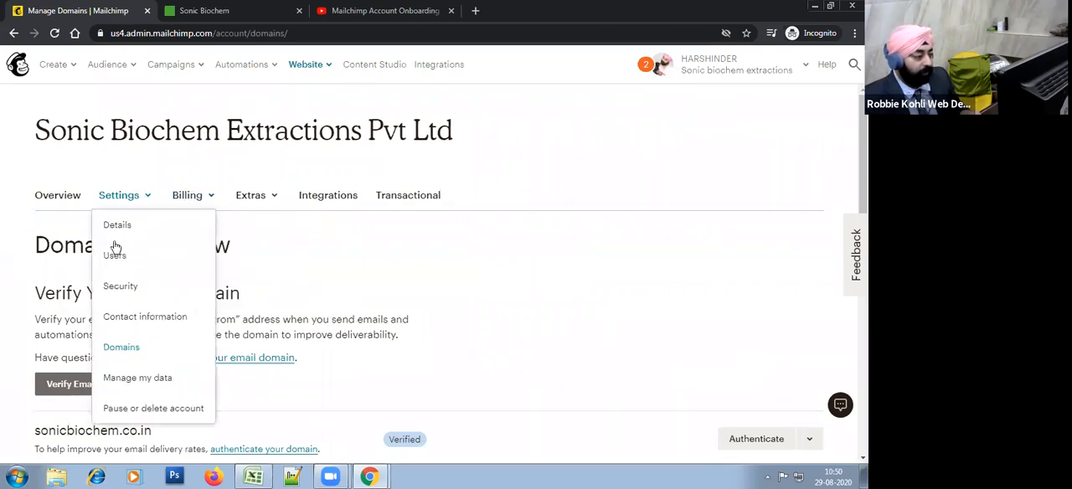
{"action": "left_click", "coordinate": [138, 352]}
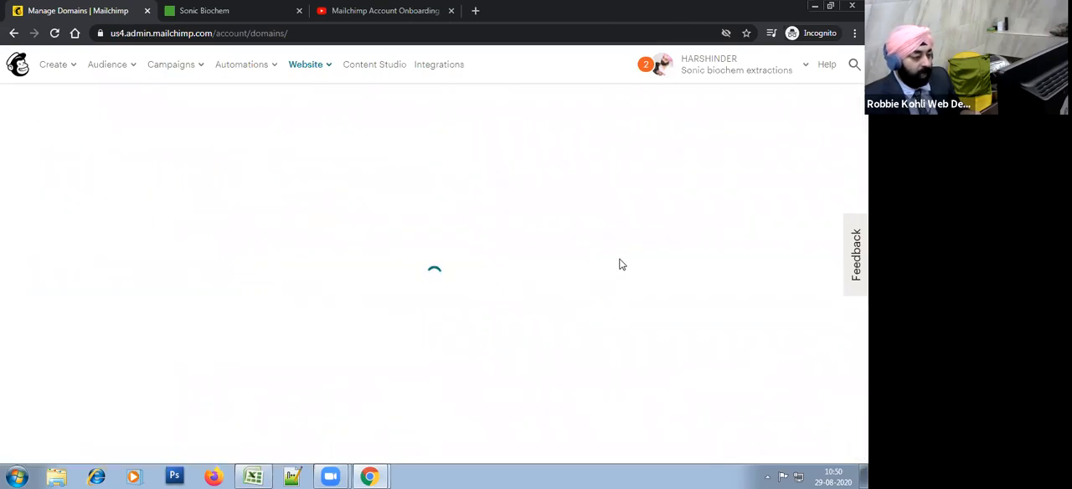
{"action": "scroll", "coordinate": [489, 329], "scroll_direction": "down", "scroll_amount": 2}
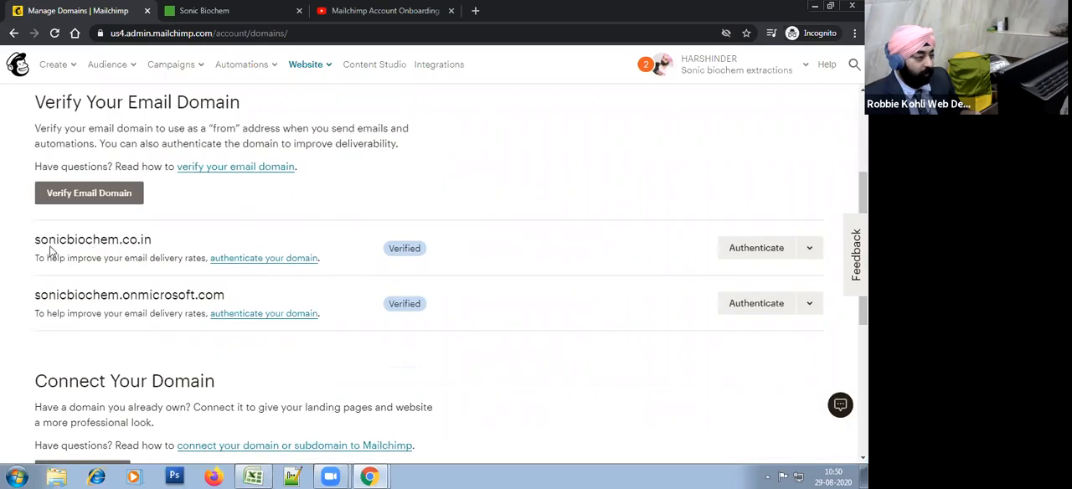
{"action": "left_click", "coordinate": [754, 249]}
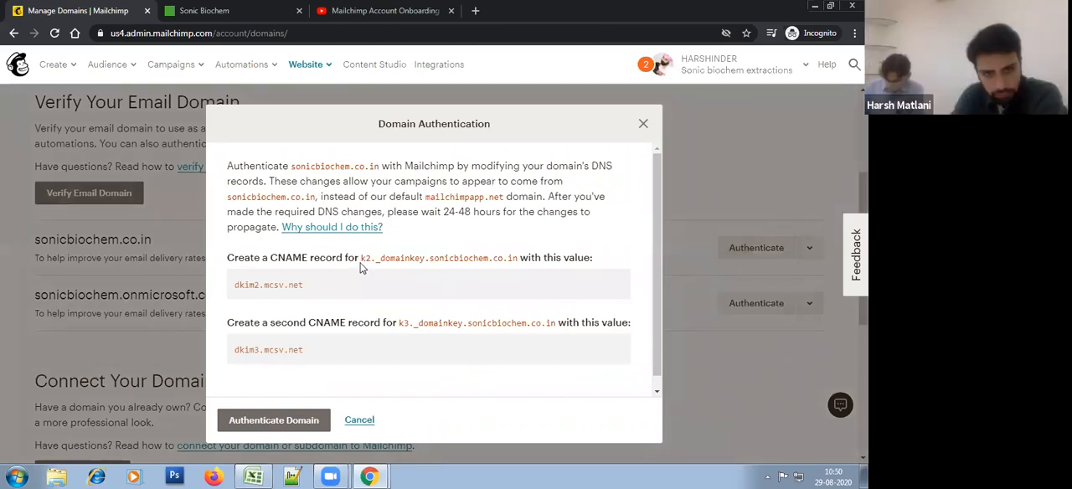
Step: Highlight the first CNAME record's name and value, and copy the record name k2._domainkey.sonicbiochem.co.in
{"action": "left_click_drag", "start_coordinate": [360, 261], "coordinate": [520, 267]}
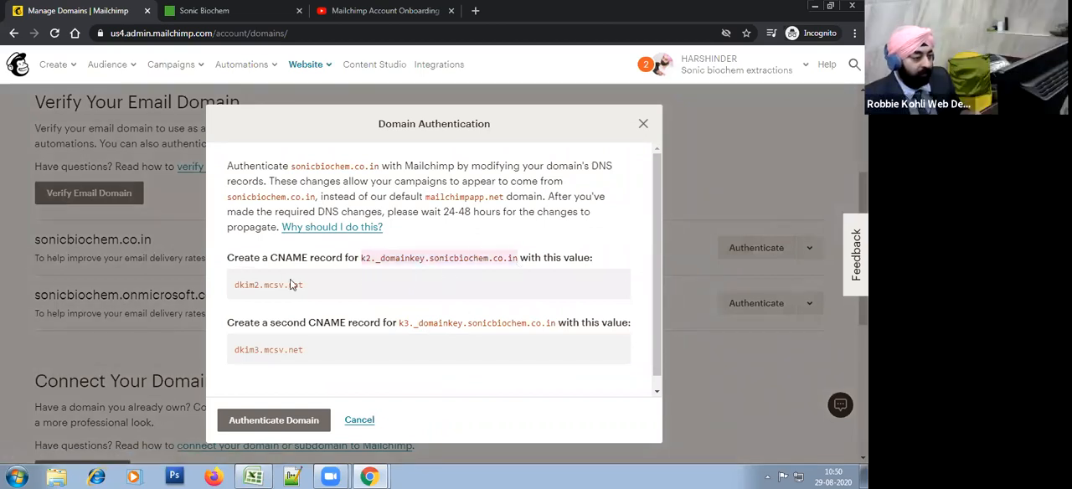
{"action": "left_click_drag", "start_coordinate": [308, 289], "coordinate": [232, 299]}
{"action": "left_click_drag", "start_coordinate": [365, 261], "coordinate": [518, 263]}
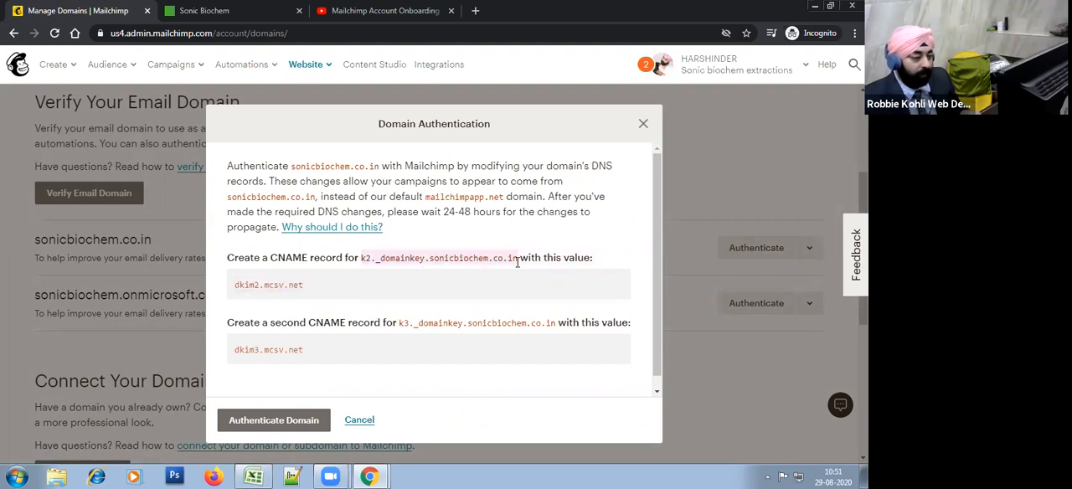
{"action": "right_click", "coordinate": [464, 256]}
{"action": "left_click", "coordinate": [475, 265]}
Step: Switch to the other Chrome window, load the GoDaddy website in a new tab and go to its sign-in page
{"action": "key", "text": "alt+Tab"}
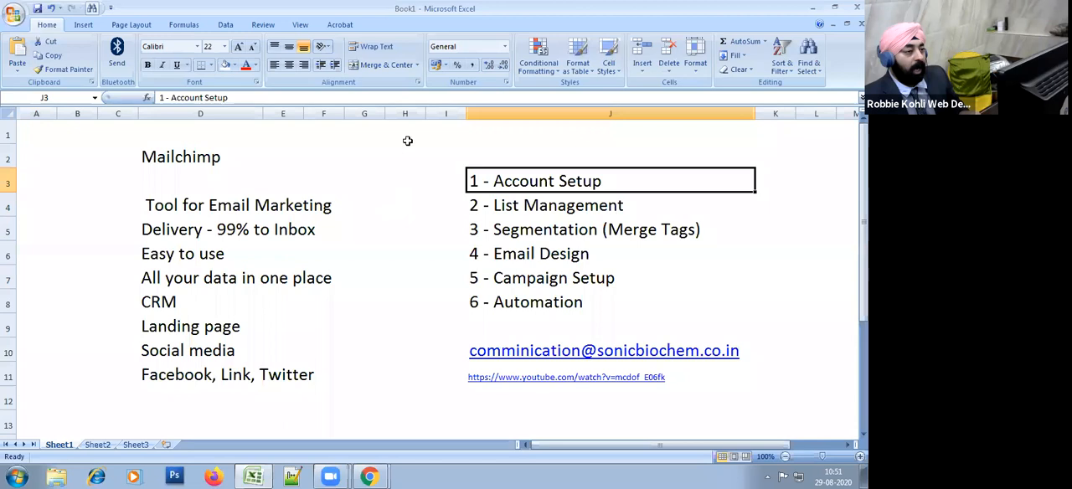
{"action": "key", "text": "alt+Tab"}
{"action": "key", "text": "alt+Tab"}
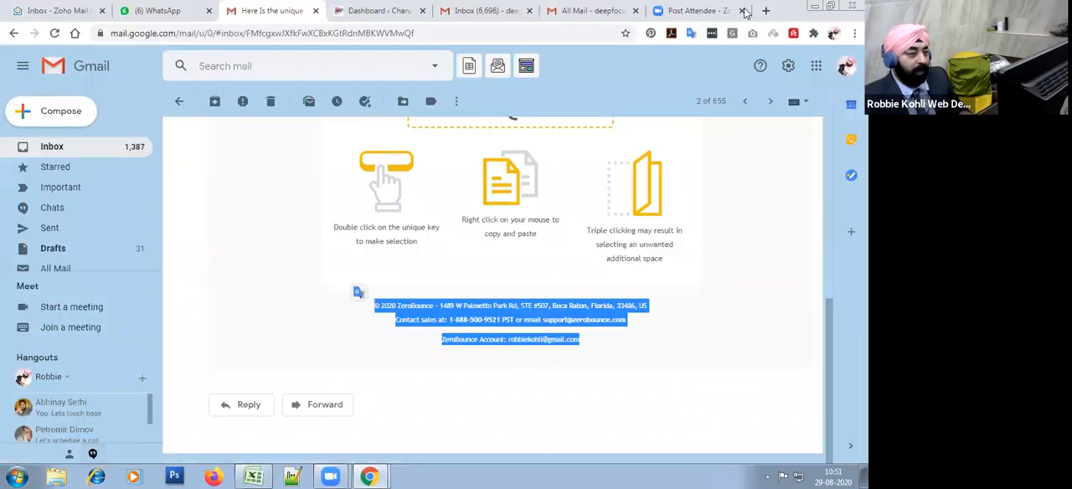
{"action": "left_click", "coordinate": [765, 10]}
{"action": "left_click", "coordinate": [307, 38]}
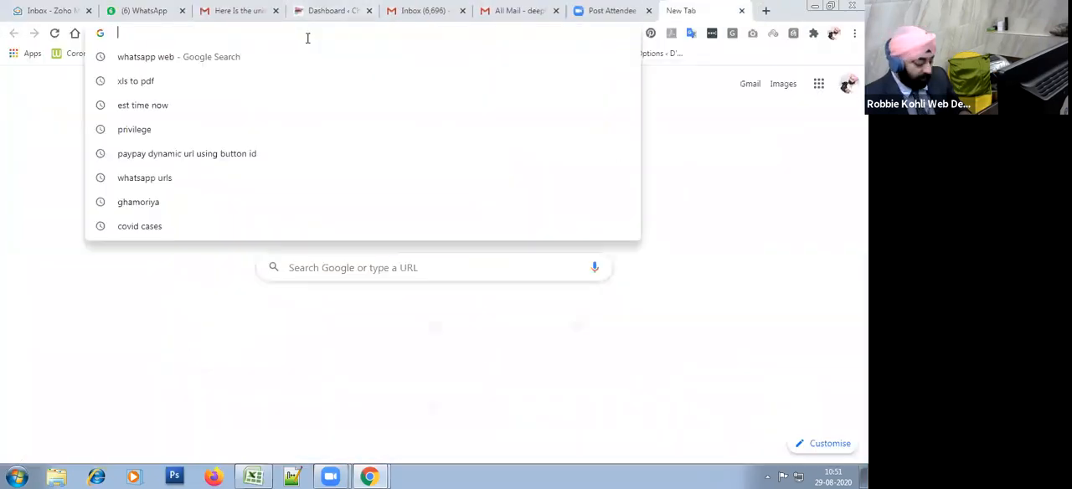
{"action": "type", "text": "godadd"}
{"action": "key", "text": "Return"}
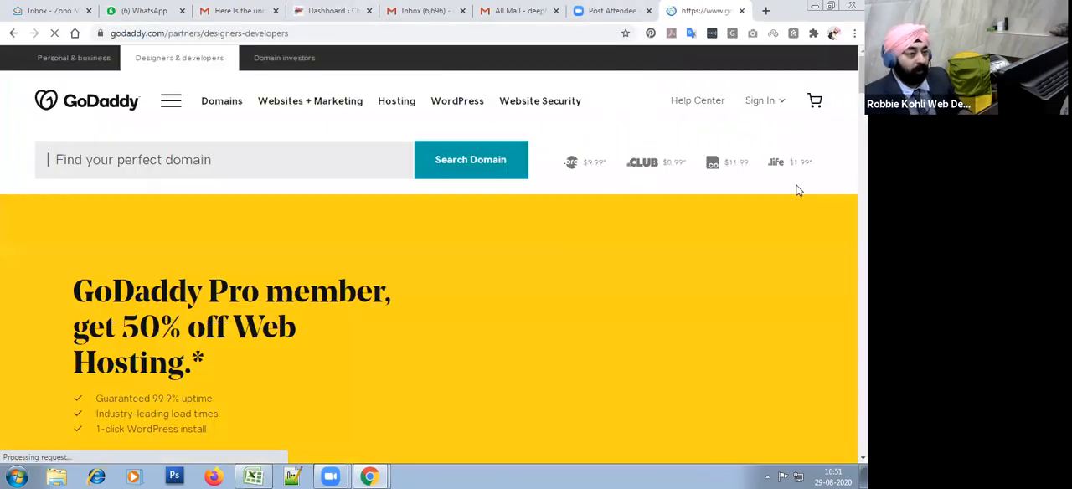
{"action": "left_click", "coordinate": [767, 102]}
{"action": "left_click", "coordinate": [496, 249]}
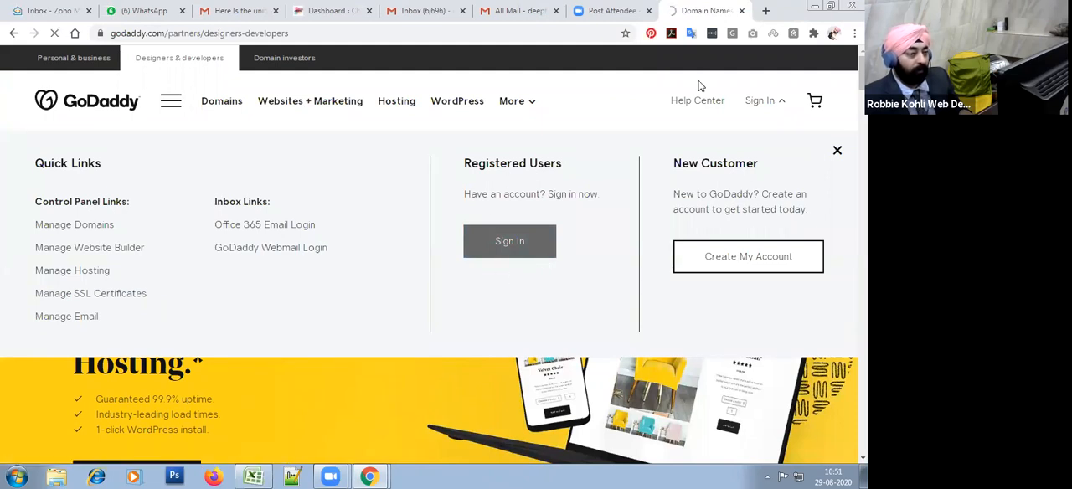
Step: Open whois.com in a new tab and look up the domain sonicbiochem.co.in
{"action": "left_click", "coordinate": [766, 10]}
{"action": "left_click", "coordinate": [433, 30]}
{"action": "type", "text": "w"}
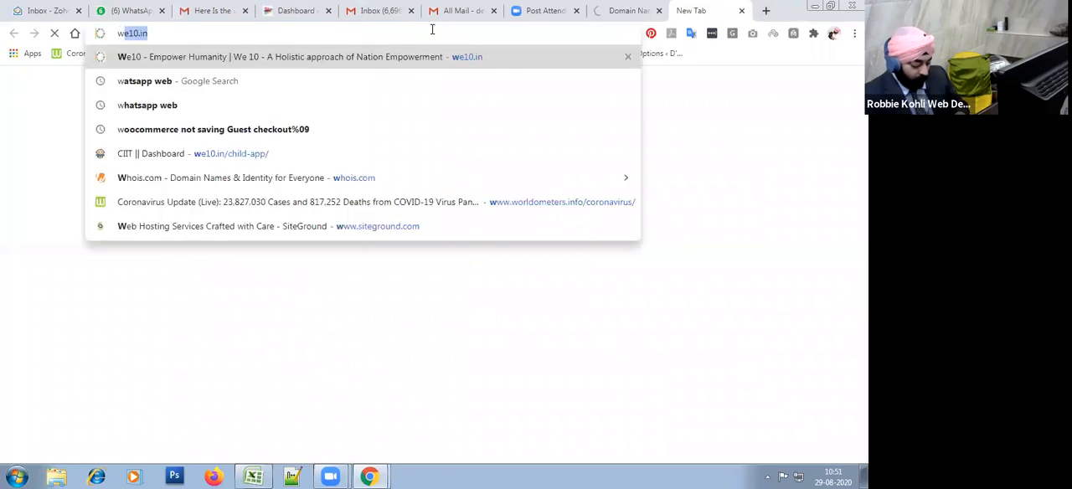
{"action": "type", "text": "ho"}
{"action": "key", "text": "Return"}
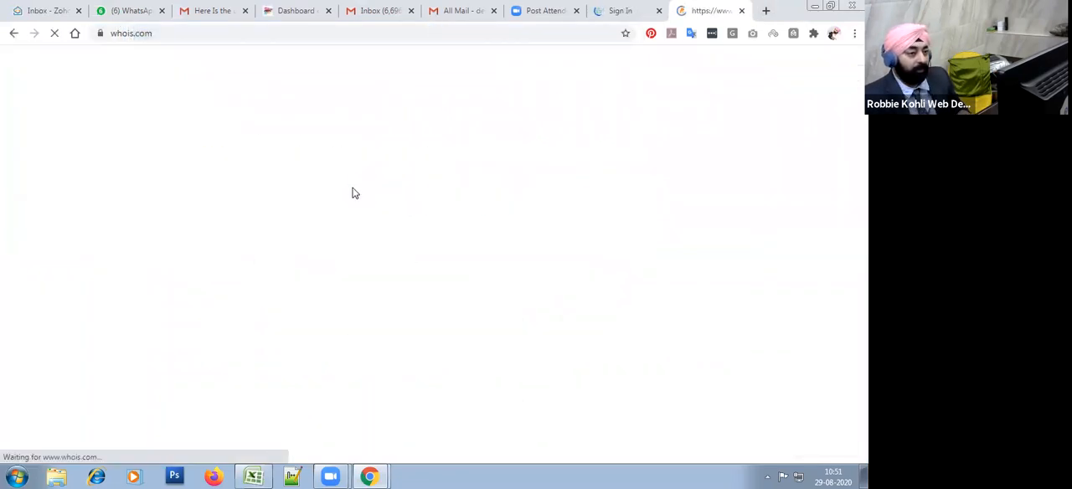
{"action": "left_click", "coordinate": [564, 77]}
{"action": "type", "text": "s"}
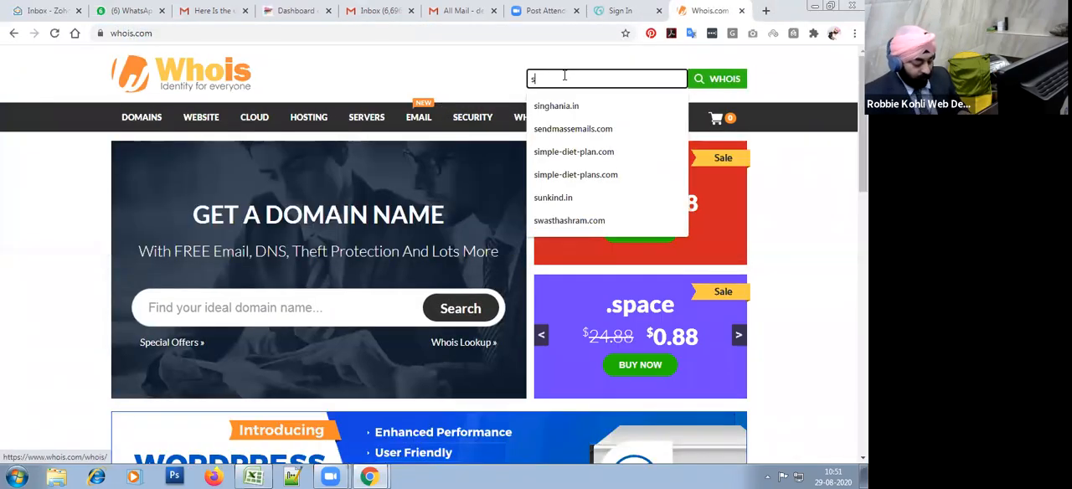
{"action": "type", "text": "onicbioch"}
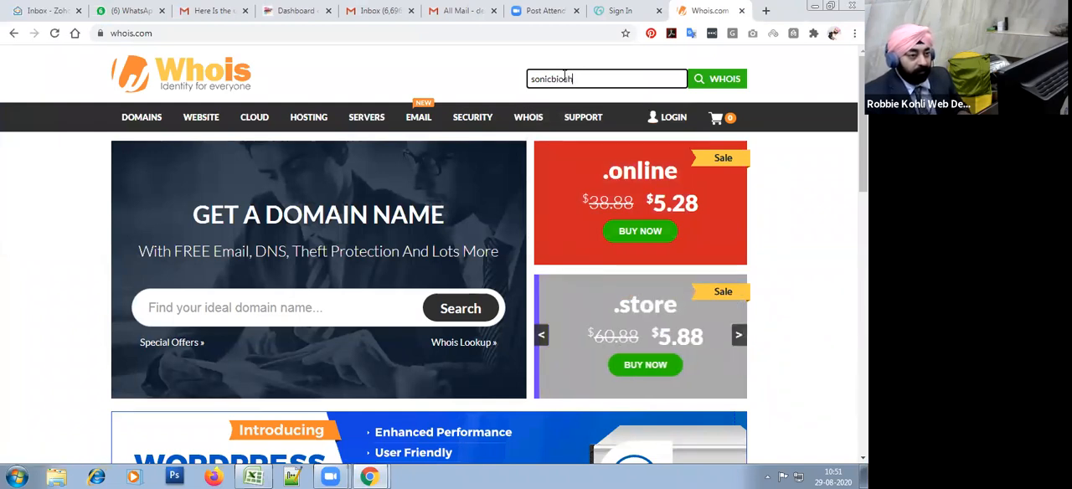
{"action": "type", "text": "em.co.in"}
{"action": "key", "text": "Return"}
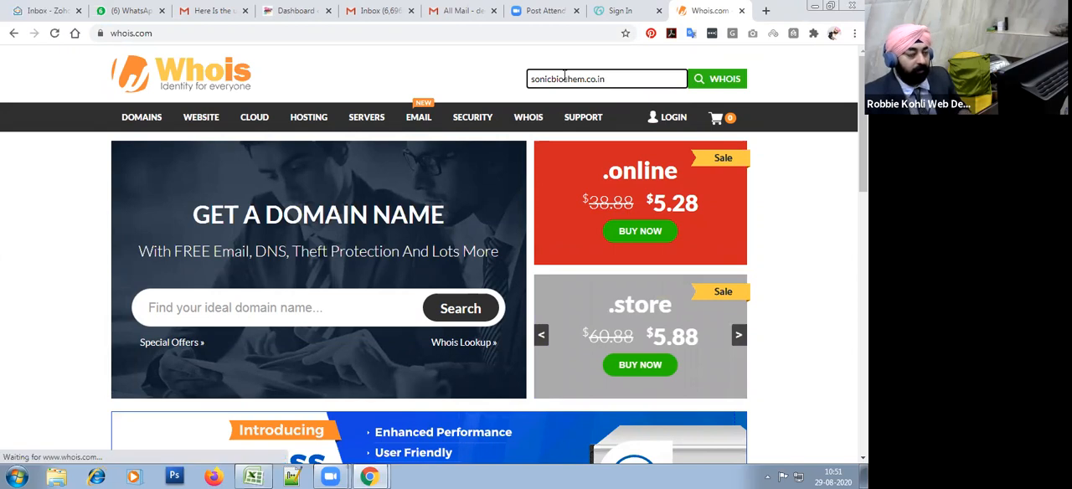
Step: Sign in to GoDaddy with the prefilled credentials and check the registrar in the domain's Whois record
{"action": "left_click", "coordinate": [620, 11]}
{"action": "left_click", "coordinate": [617, 341]}
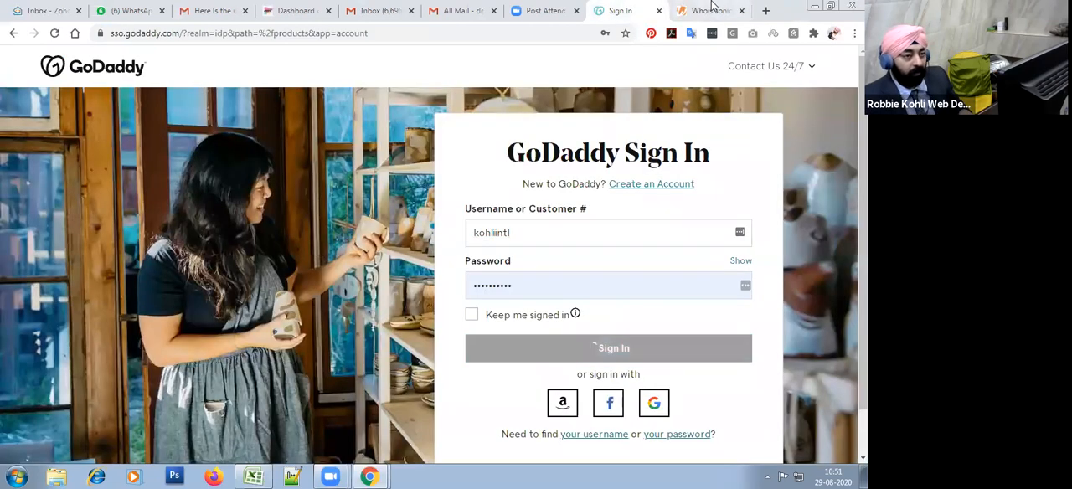
{"action": "left_click", "coordinate": [712, 7]}
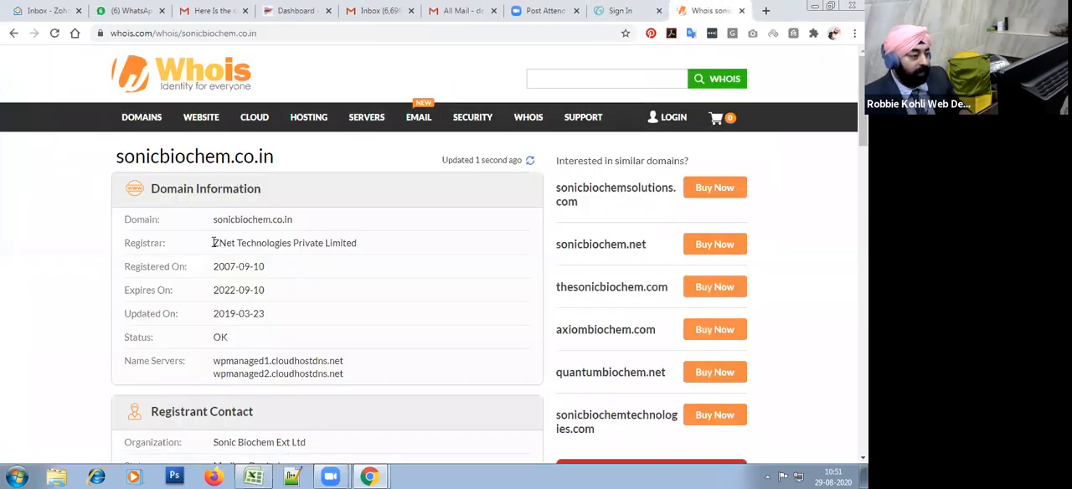
{"action": "left_click_drag", "start_coordinate": [214, 242], "coordinate": [371, 237]}
{"action": "left_click", "coordinate": [624, 10]}
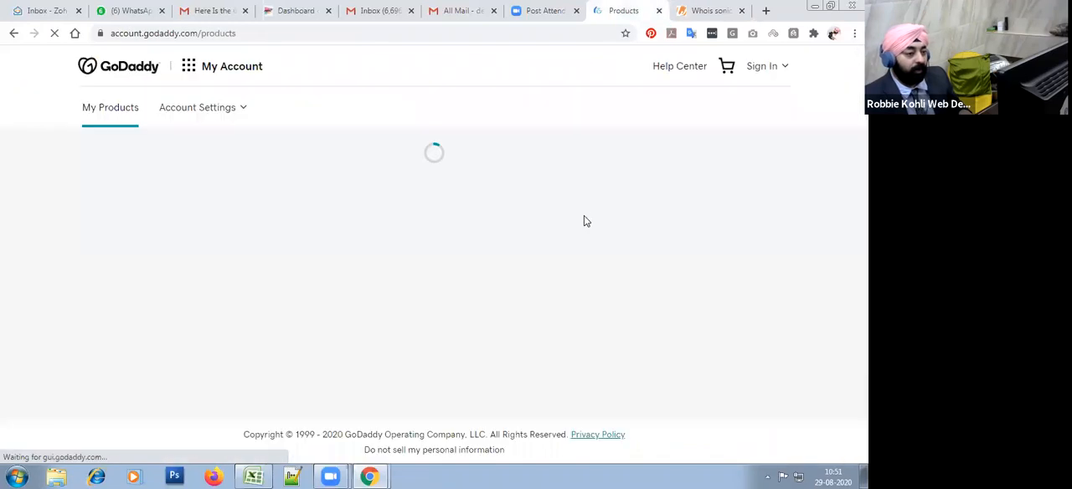
{"action": "left_click", "coordinate": [704, 8]}
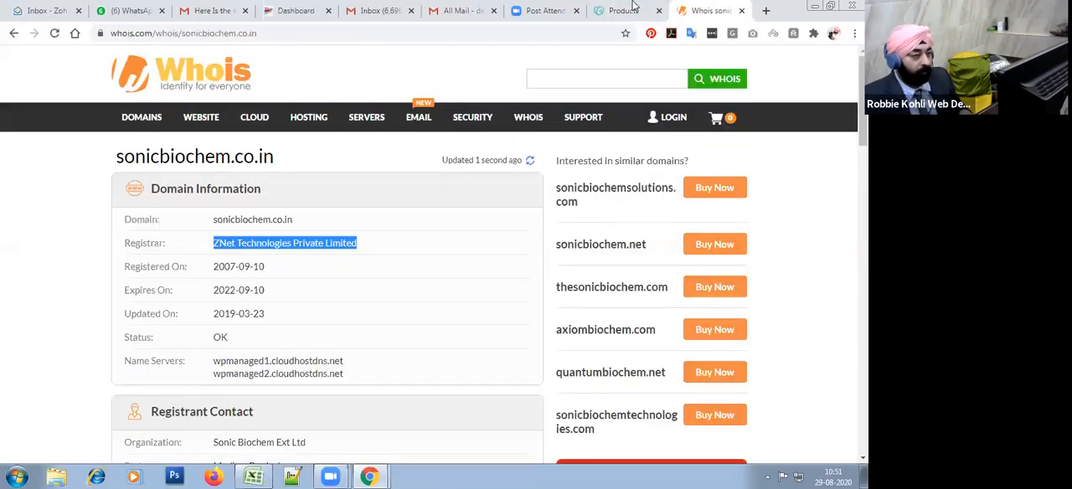
Step: Examine the registrar and name servers listed in the Whois domain information for sonicbiochem.co.in
{"action": "left_click", "coordinate": [366, 253]}
{"action": "left_click_drag", "start_coordinate": [236, 243], "coordinate": [273, 247]}
{"action": "scroll", "coordinate": [397, 343], "scroll_direction": "down", "scroll_amount": 2}
{"action": "left_click", "coordinate": [329, 261]}
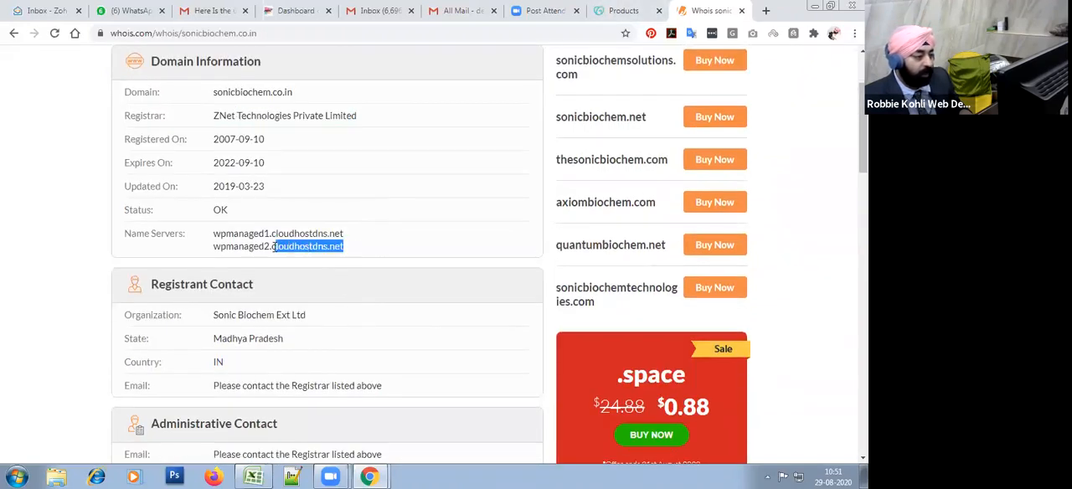
{"action": "left_click", "coordinate": [283, 261]}
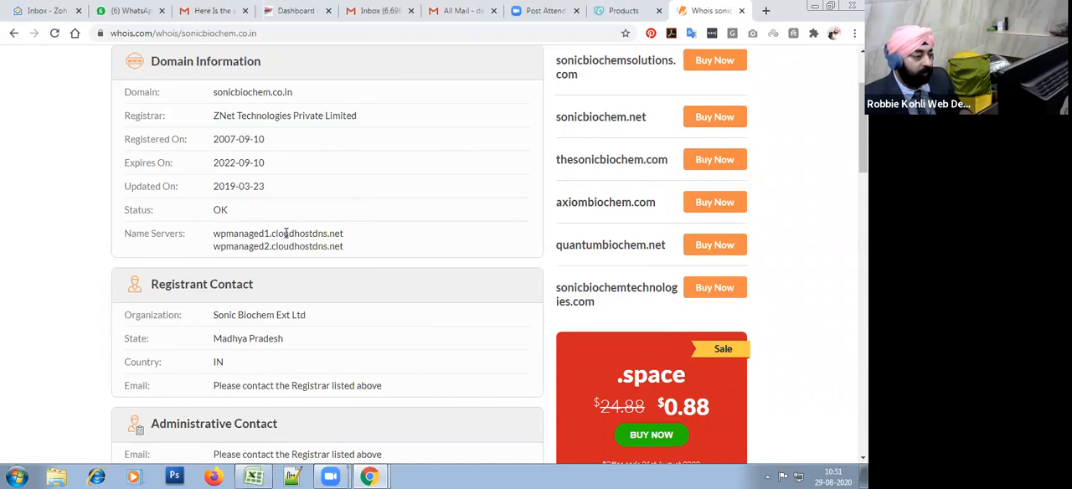
{"action": "left_click_drag", "start_coordinate": [273, 247], "coordinate": [359, 260]}
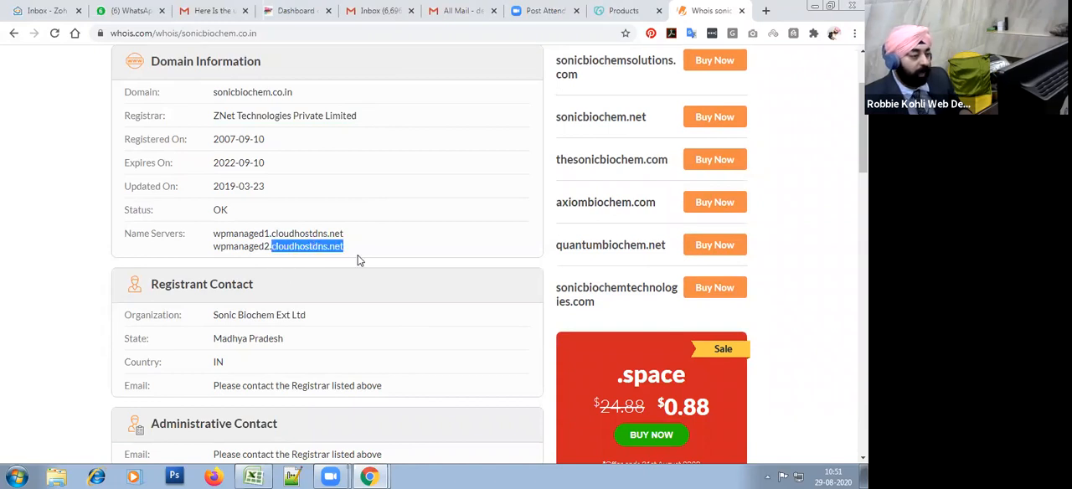
{"action": "left_click", "coordinate": [291, 244]}
{"action": "left_click_drag", "start_coordinate": [272, 248], "coordinate": [338, 255]}
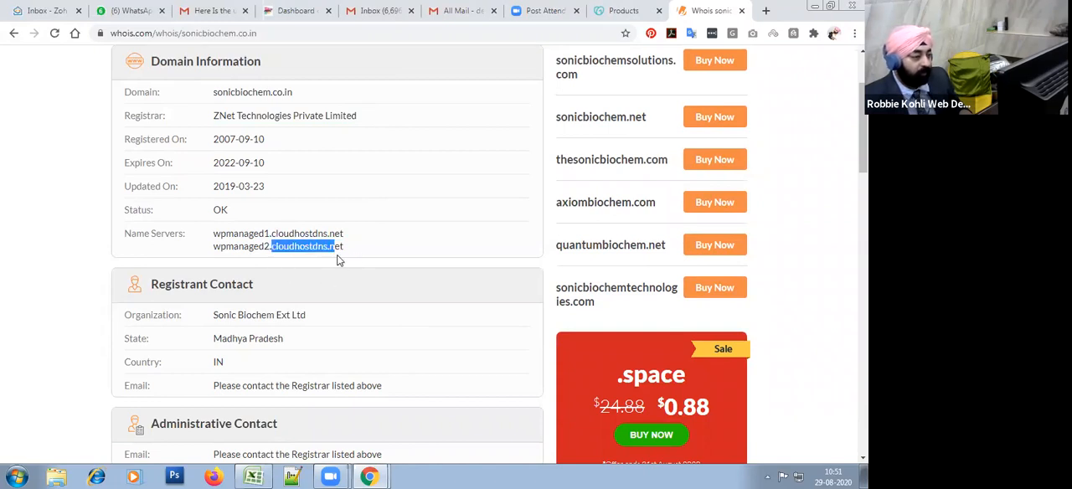
{"action": "left_click", "coordinate": [288, 269]}
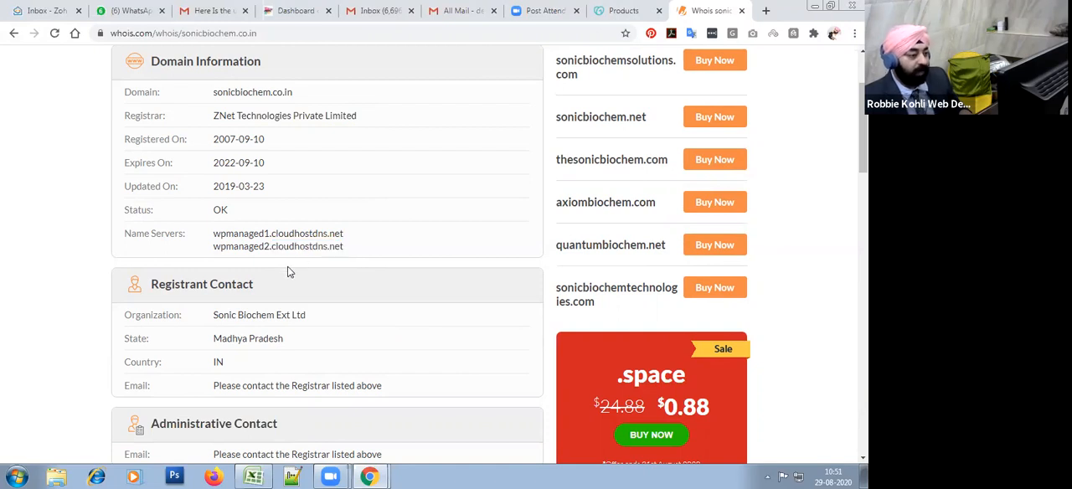
{"action": "left_click_drag", "start_coordinate": [358, 250], "coordinate": [274, 246]}
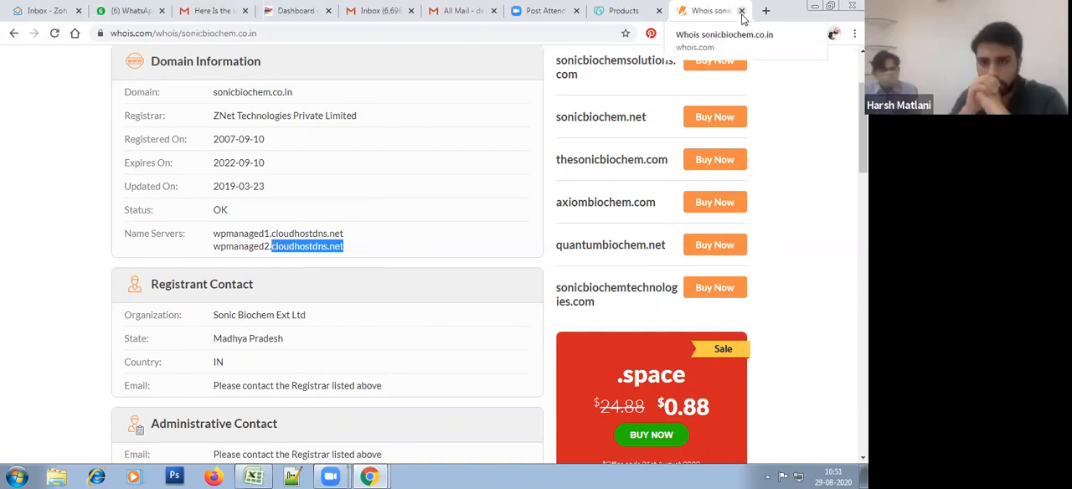
Step: Copy the second name server, wpmanaged2.cloudhostdns.net, from the Whois record
{"action": "triple_click", "coordinate": [408, 239]}
{"action": "left_click_drag", "start_coordinate": [409, 255], "coordinate": [396, 251]}
{"action": "double_click", "coordinate": [396, 251]}
{"action": "key", "text": "ctrl+c"}
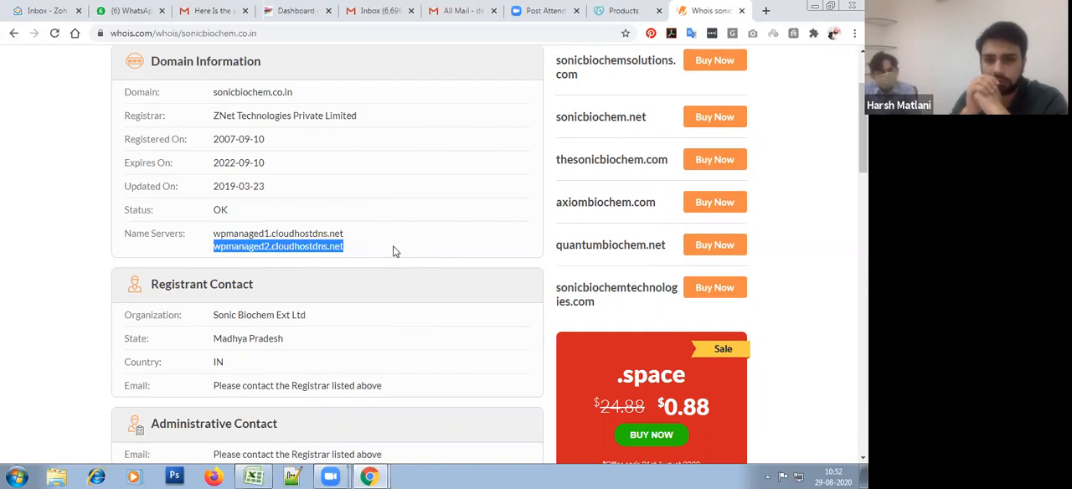
{"action": "scroll", "coordinate": [395, 252], "scroll_direction": "up", "scroll_amount": 1}
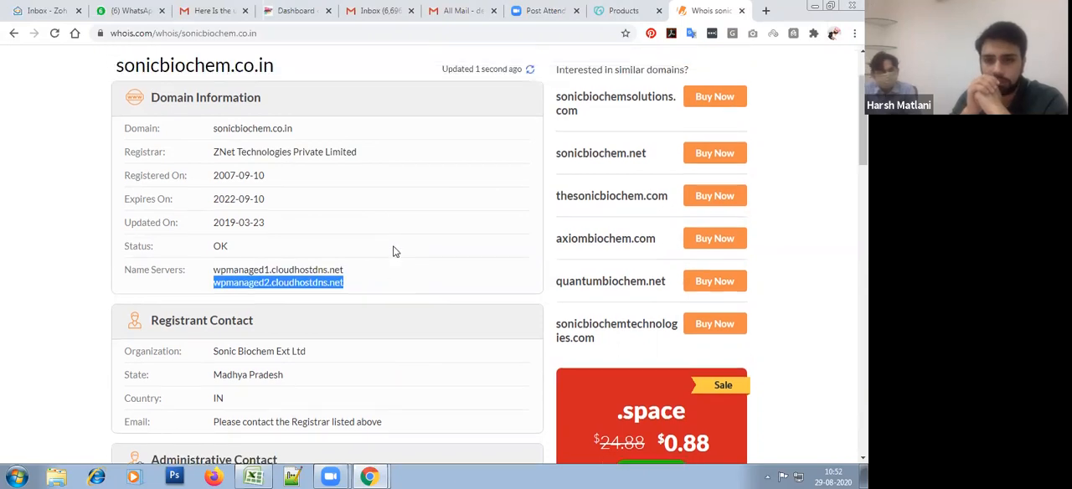
Step: Search Google for "detect hosting provider" and open the whoishostingthis.com result
{"action": "left_click", "coordinate": [421, 33]}
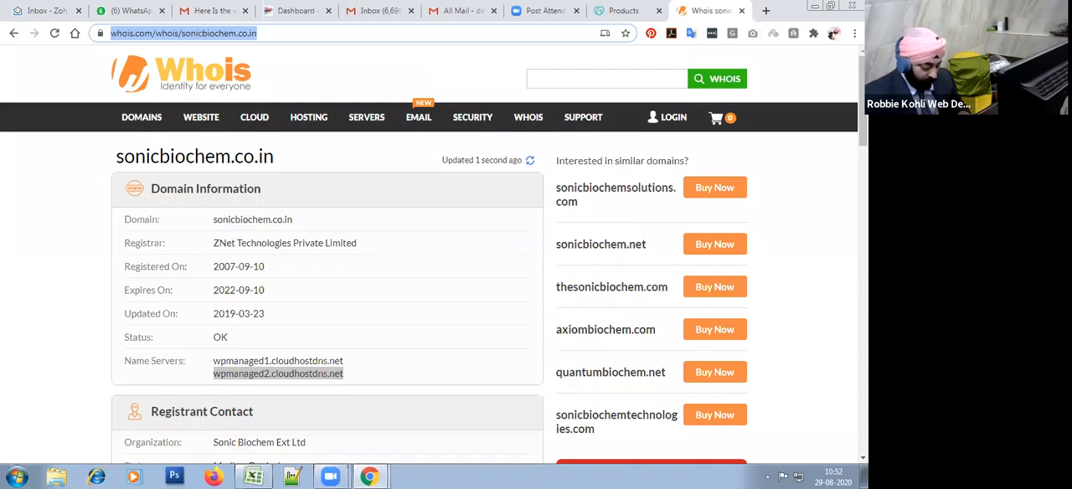
{"action": "type", "text": "detect hosting provider"}
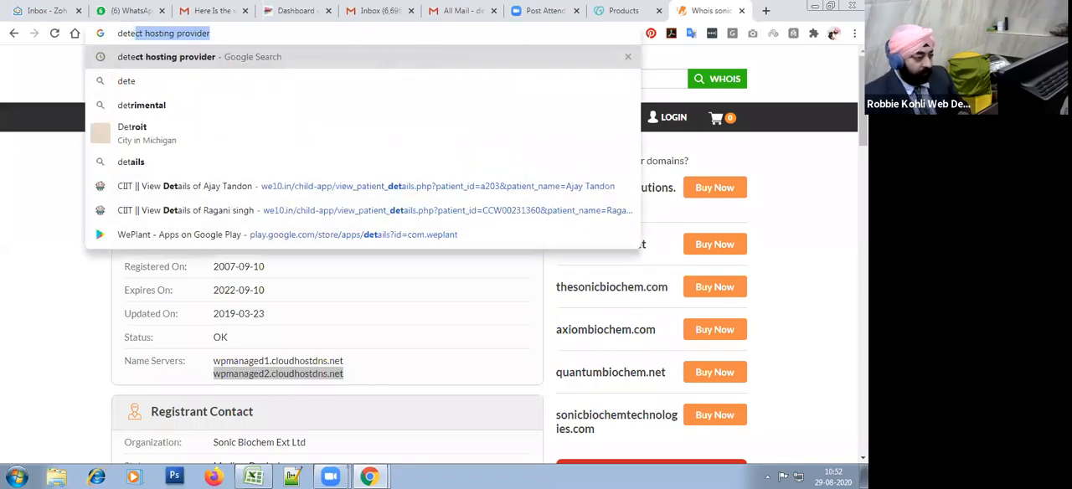
{"action": "key", "text": "Return"}
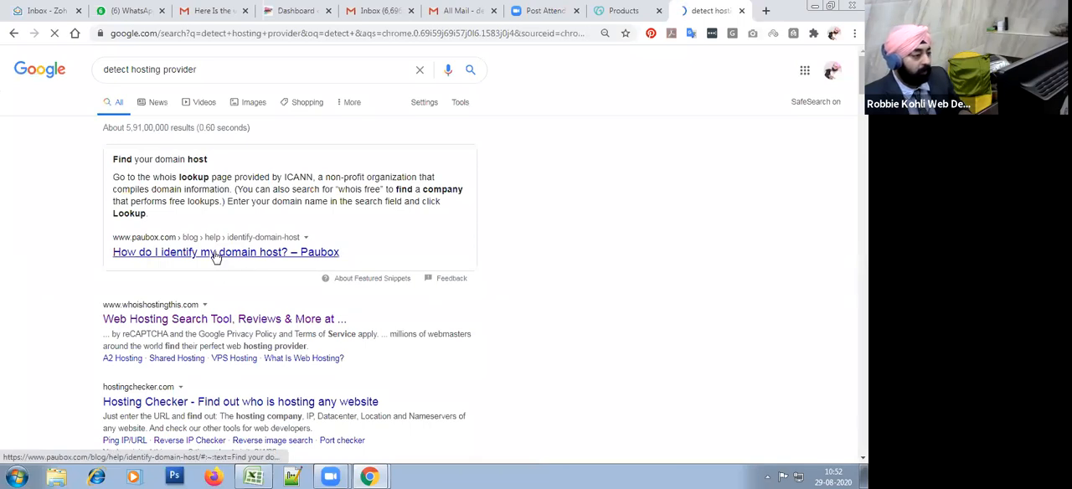
{"action": "left_click", "coordinate": [201, 320]}
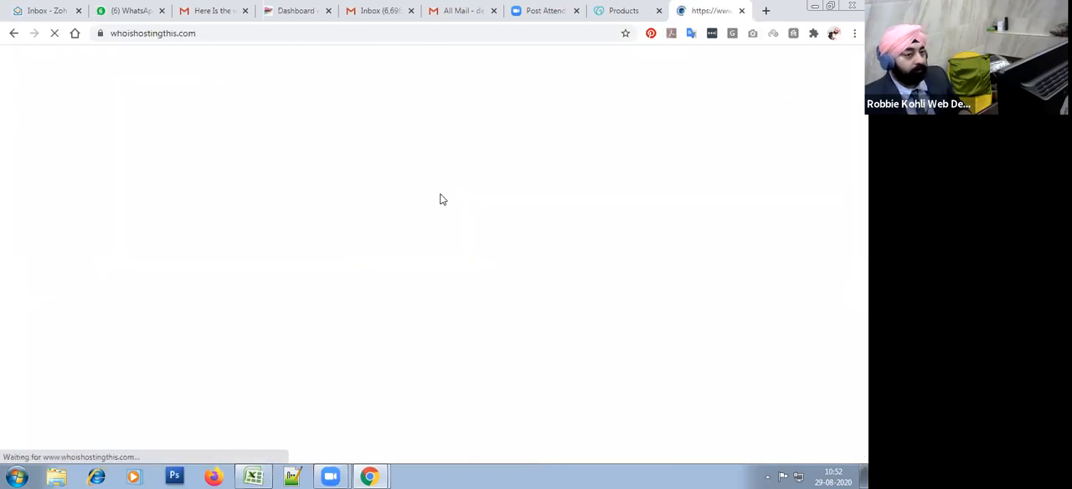
Step: Look up who is hosting wpmanaged2.cloudhostdns.net with the website host search
{"action": "left_click", "coordinate": [287, 233]}
{"action": "key", "text": "ctrl+v"}
{"action": "left_click", "coordinate": [429, 237]}
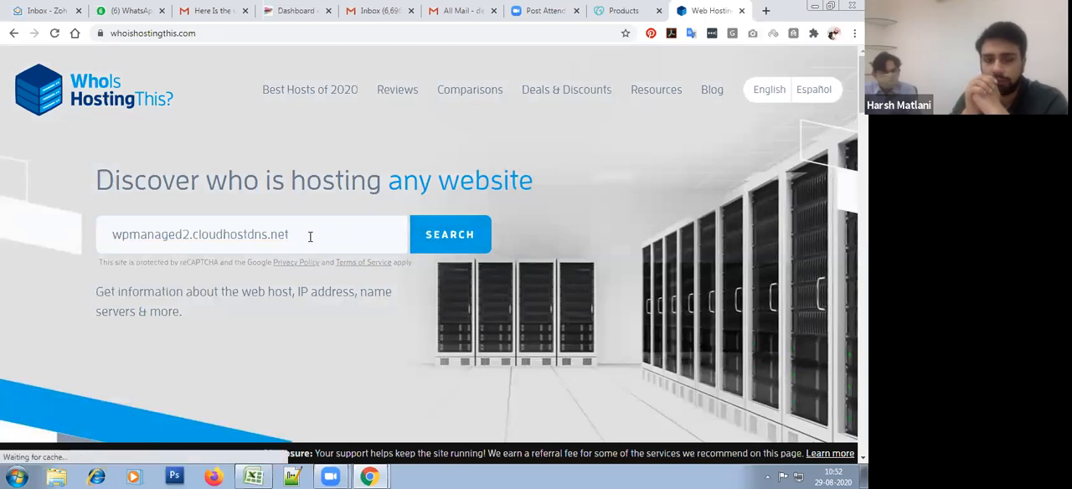
{"action": "triple_click", "coordinate": [310, 237]}
{"action": "left_click", "coordinate": [356, 299]}
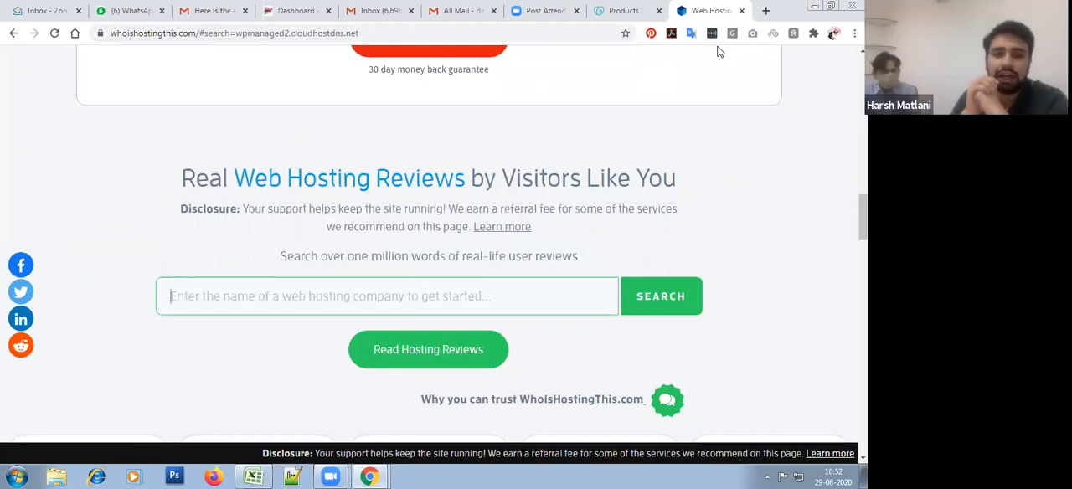
Step: Search the web hosting reviews for sonicbiochem.co.in, and close the hosting lookup site
{"action": "type", "text": "sonicbiochem.co.in"}
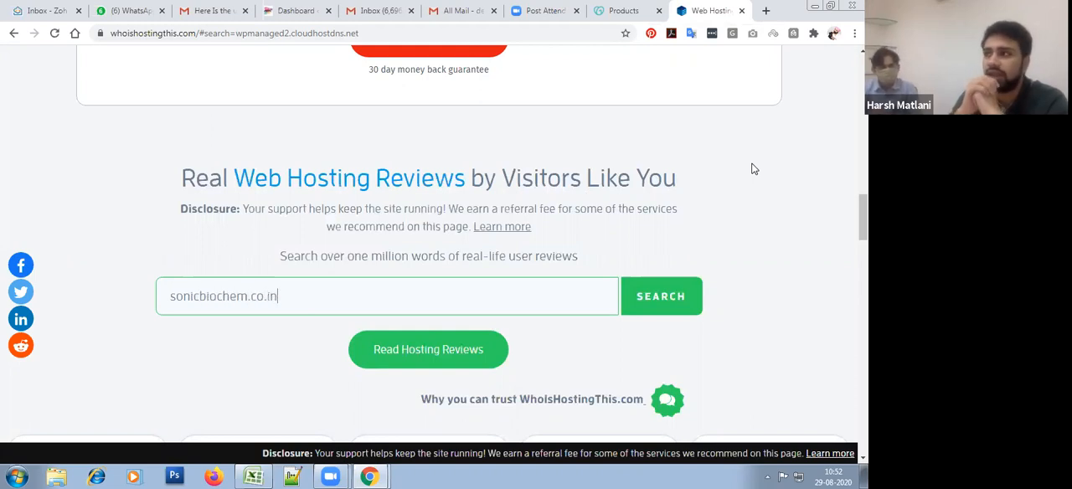
{"action": "left_click", "coordinate": [666, 296]}
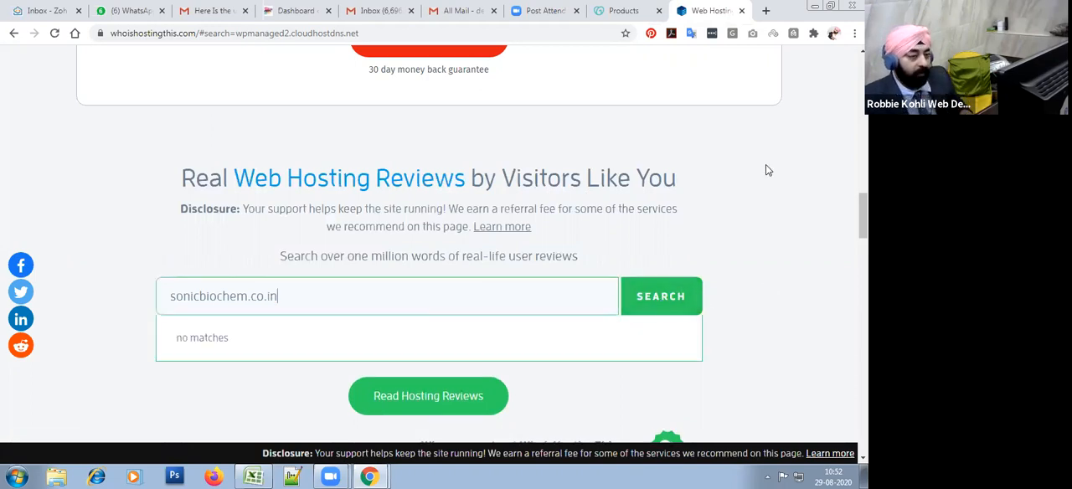
{"action": "left_click", "coordinate": [741, 11]}
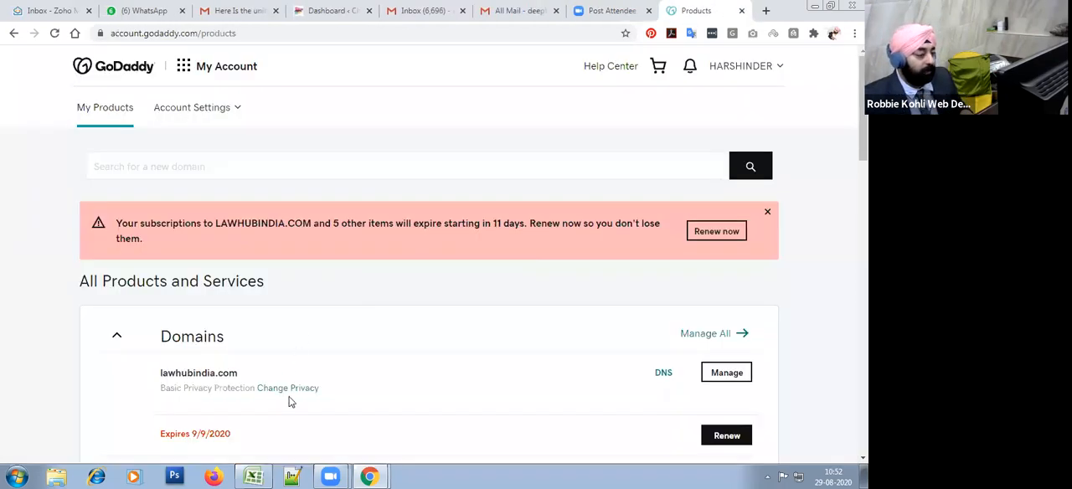
{"action": "left_click", "coordinate": [253, 477]}
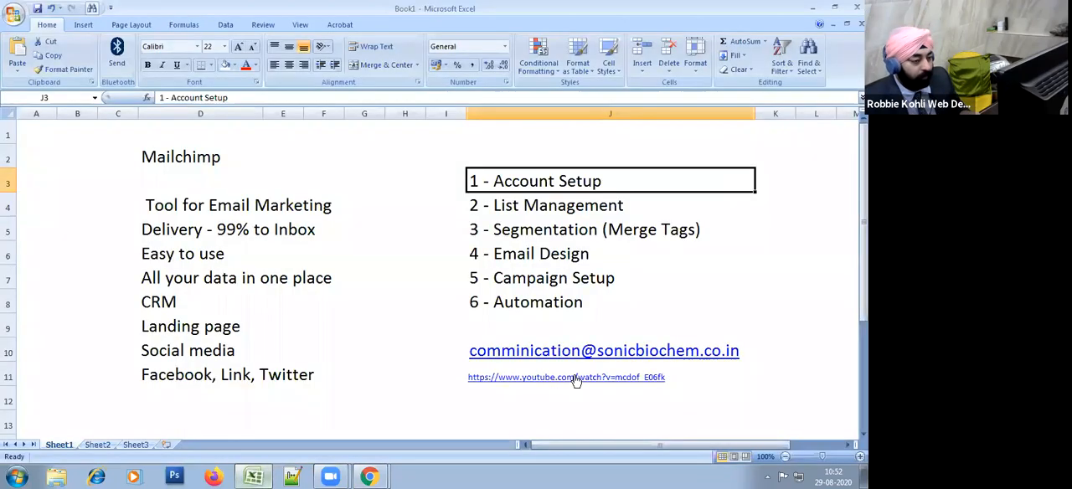
{"action": "left_click", "coordinate": [718, 380]}
{"action": "left_click", "coordinate": [421, 369]}
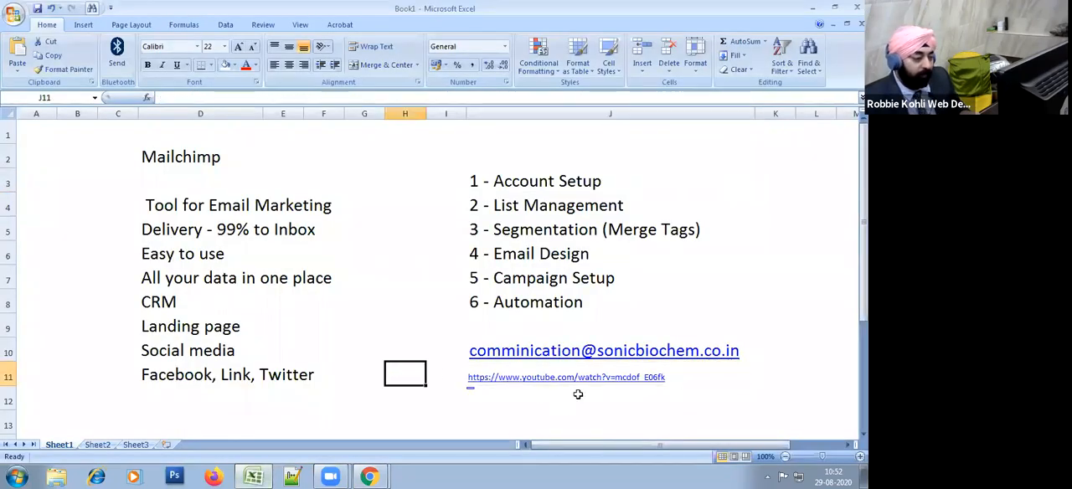
{"action": "left_click", "coordinate": [728, 261]}
{"action": "left_click", "coordinate": [420, 378]}
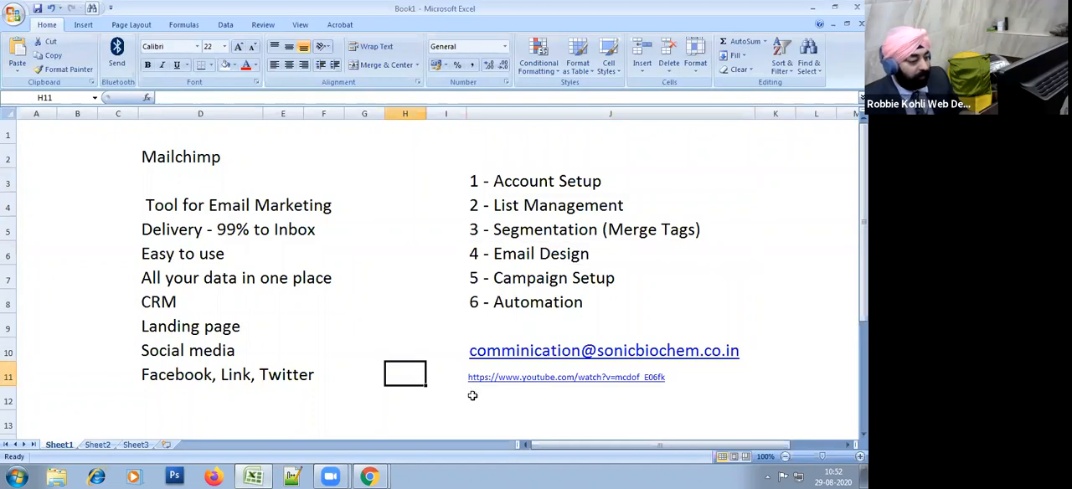
{"action": "key", "text": "alt+Tab"}
Step: Open the DNS management page for lawhubindia.com from the GoDaddy product list and go to its records
{"action": "left_click", "coordinate": [622, 10]}
{"action": "left_click", "coordinate": [685, 8]}
{"action": "scroll", "coordinate": [505, 295], "scroll_direction": "down", "scroll_amount": 2}
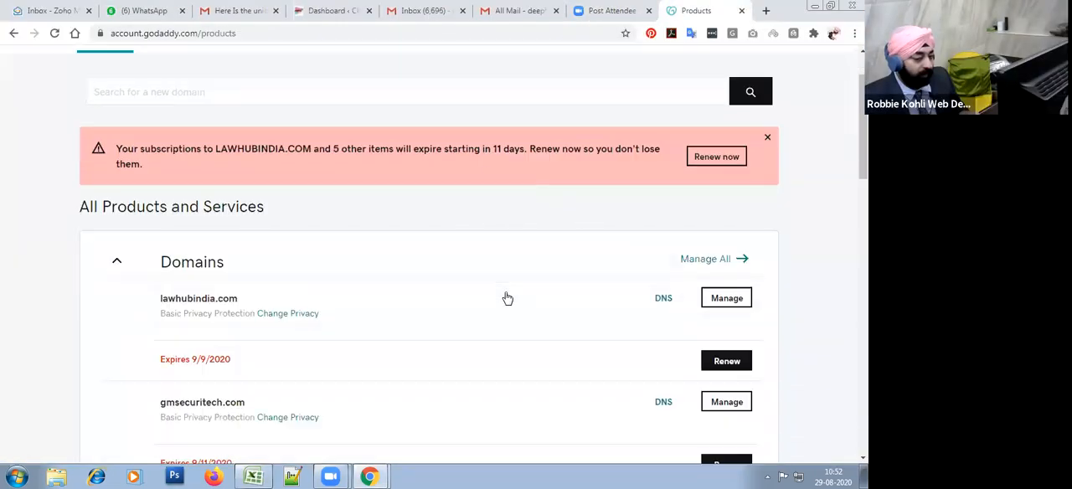
{"action": "left_click_drag", "start_coordinate": [176, 249], "coordinate": [240, 251]}
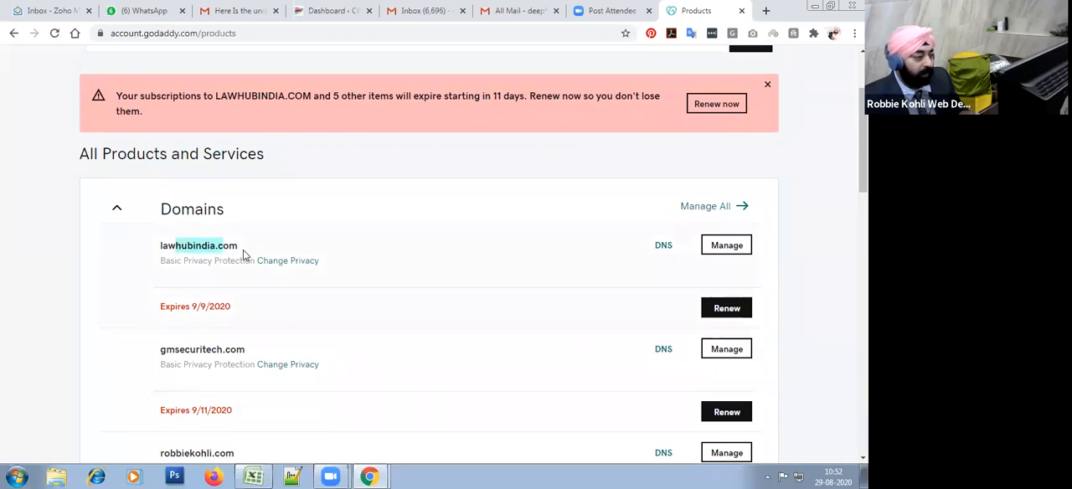
{"action": "left_click", "coordinate": [663, 248]}
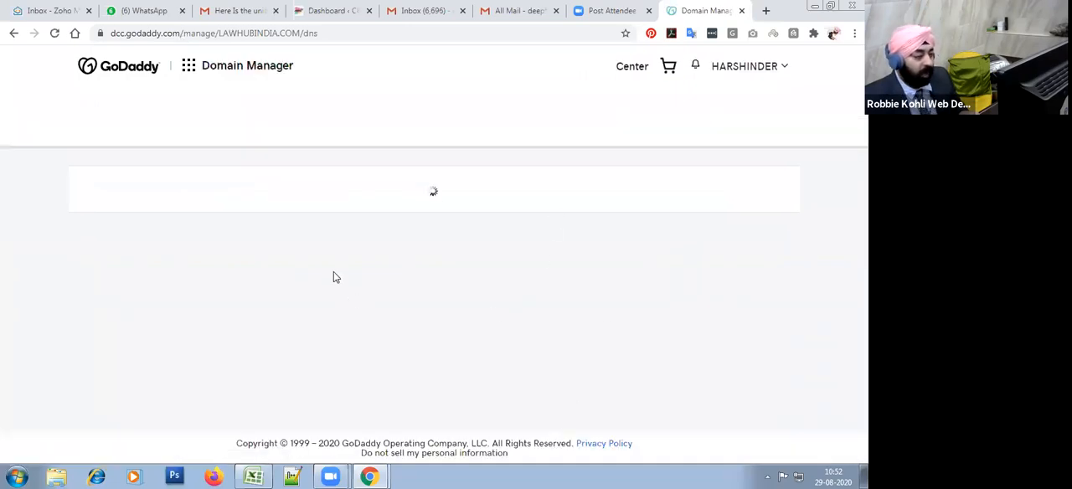
{"action": "scroll", "coordinate": [564, 286], "scroll_direction": "down", "scroll_amount": 3}
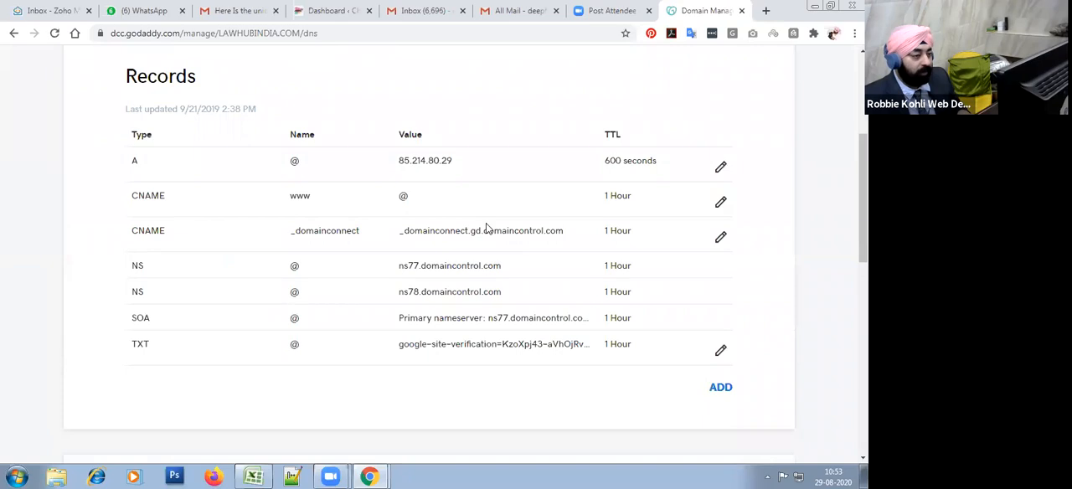
Step: Start a new DNS record for lawhubindia.com with CNAME as its type
{"action": "left_click", "coordinate": [722, 388]}
{"action": "scroll", "coordinate": [342, 364], "scroll_direction": "down", "scroll_amount": 2}
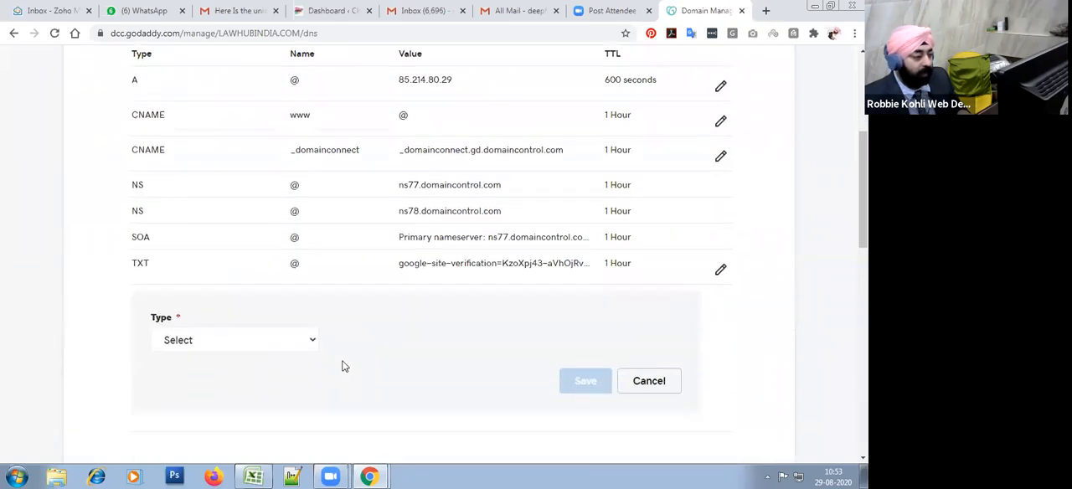
{"action": "left_click", "coordinate": [216, 235]}
{"action": "left_click", "coordinate": [212, 301]}
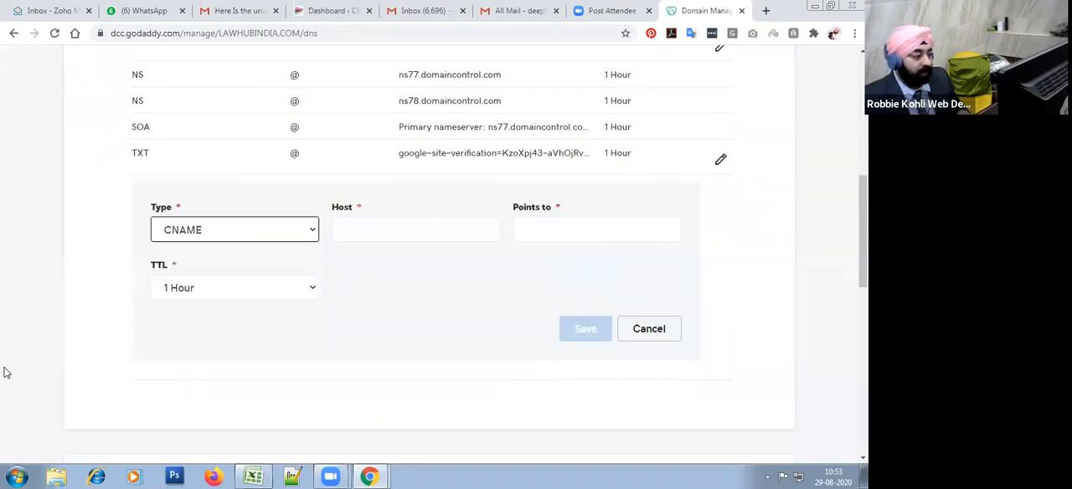
Step: Fill in the CNAME record's host with k2._domainkey.sonicbiochem.co.in, copied from Mailchimp's Domain Authentication instructions
{"action": "left_click", "coordinate": [413, 231]}
{"action": "right_click", "coordinate": [413, 239]}
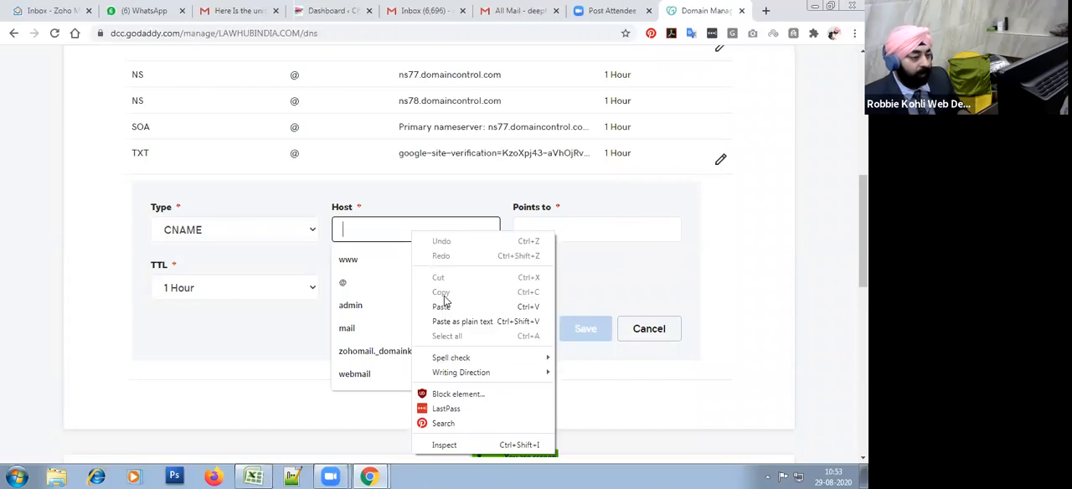
{"action": "left_click", "coordinate": [444, 304]}
{"action": "left_click", "coordinate": [530, 230]}
{"action": "key", "text": "alt+Tab"}
{"action": "key", "text": "alt+Tab"}
{"action": "key", "text": "alt+Tab"}
{"action": "key", "text": "alt+Tab"}
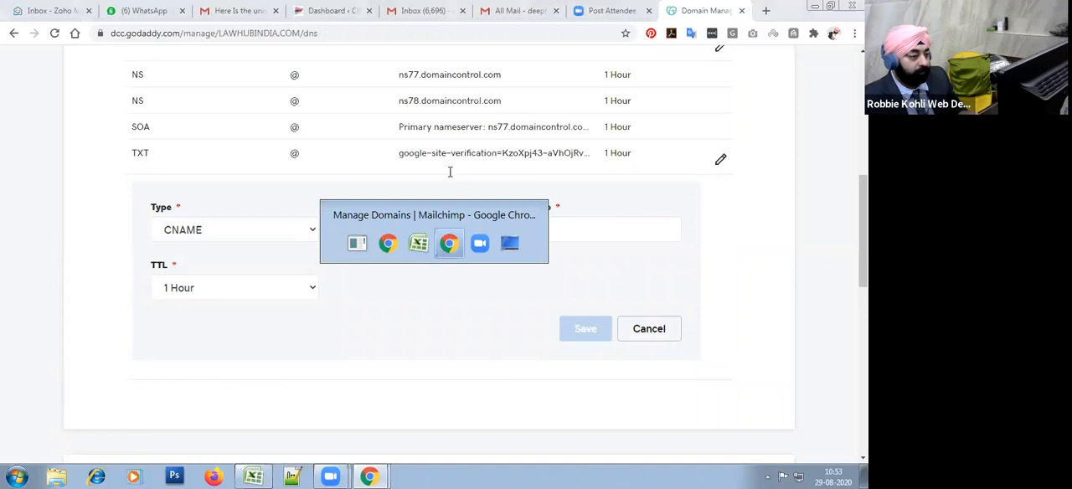
{"action": "left_click_drag", "start_coordinate": [362, 258], "coordinate": [517, 256]}
{"action": "key", "text": "ctrl+c"}
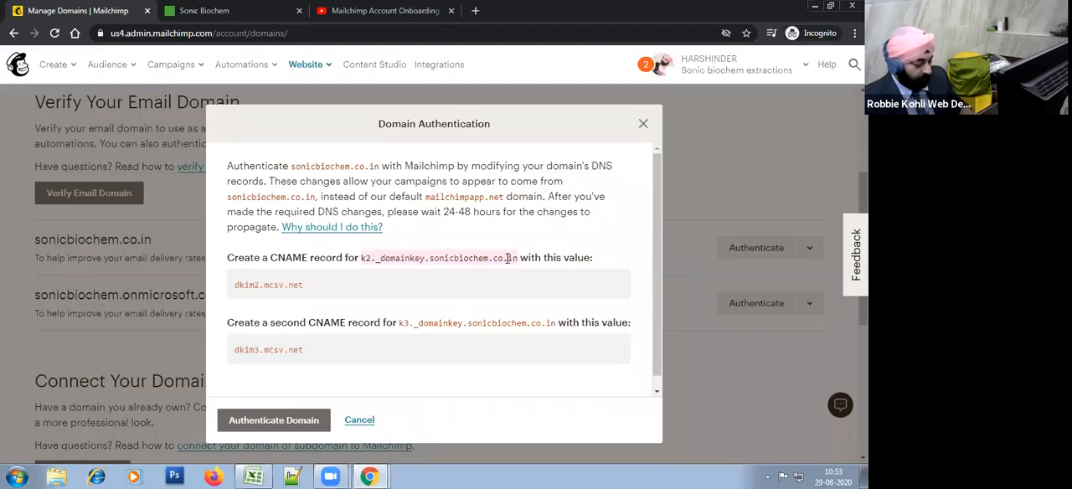
{"action": "key", "text": "alt+Tab"}
{"action": "key", "text": "ctrl+a"}
{"action": "key", "text": "ctrl+v"}
{"action": "key", "text": "Tab"}
Step: Point the CNAME record to dkim2.mcsv.net, copied from Mailchimp, and set its TTL to 1/2 Hour
{"action": "key", "text": "alt+Tab"}
{"action": "left_click_drag", "start_coordinate": [304, 287], "coordinate": [236, 292]}
{"action": "key", "text": "ctrl+c"}
{"action": "key", "text": "alt+Tab"}
{"action": "left_click", "coordinate": [539, 234]}
{"action": "key", "text": "ctrl+v"}
{"action": "left_click", "coordinate": [448, 315]}
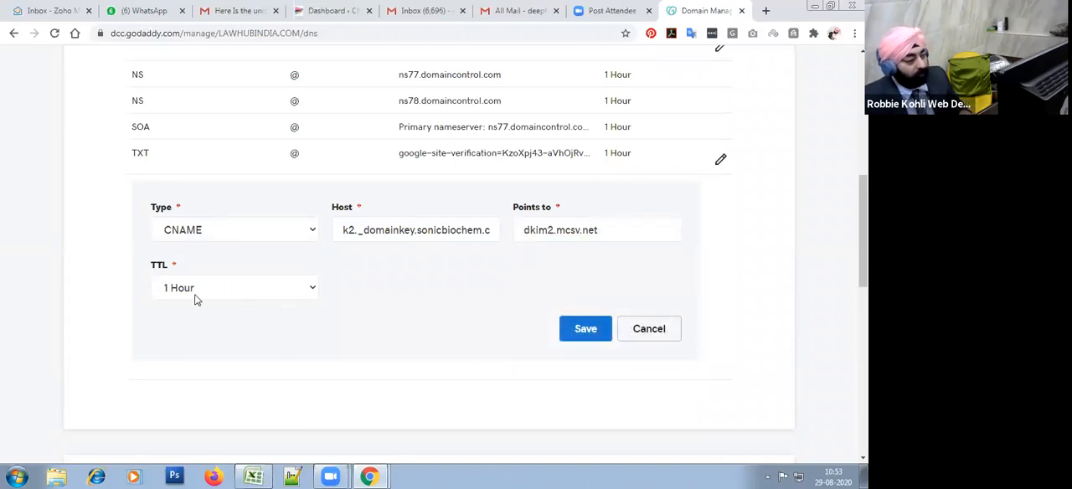
{"action": "left_click", "coordinate": [234, 293]}
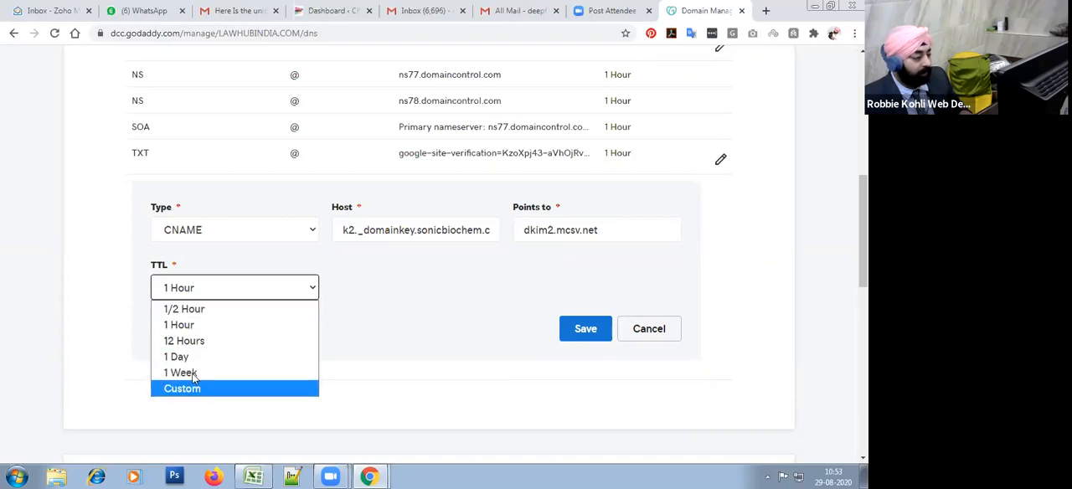
{"action": "left_click", "coordinate": [202, 310]}
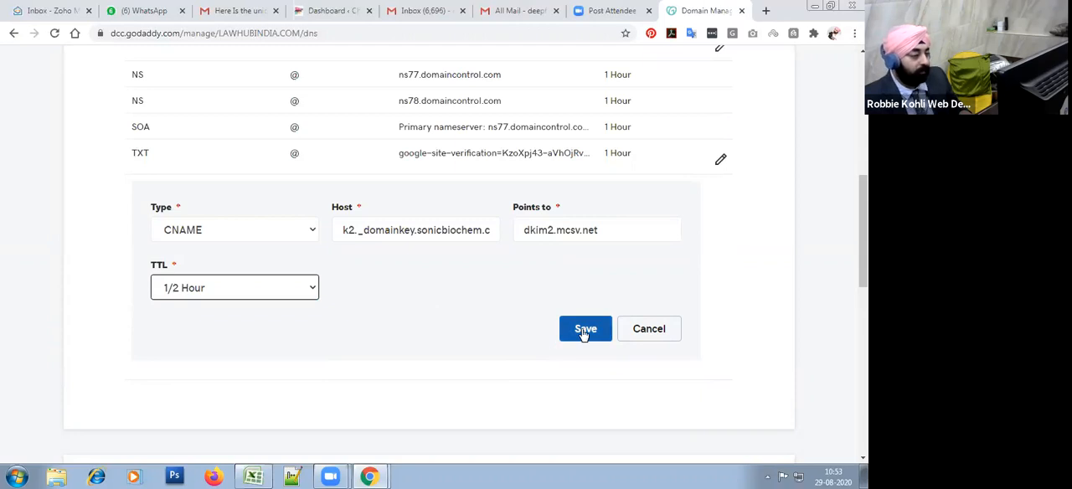
Step: Return to Mailchimp, highlight the second CNAME value dkim3.mcsv.net, and close the Domain Authentication dialog
{"action": "key", "text": "alt+Tab"}
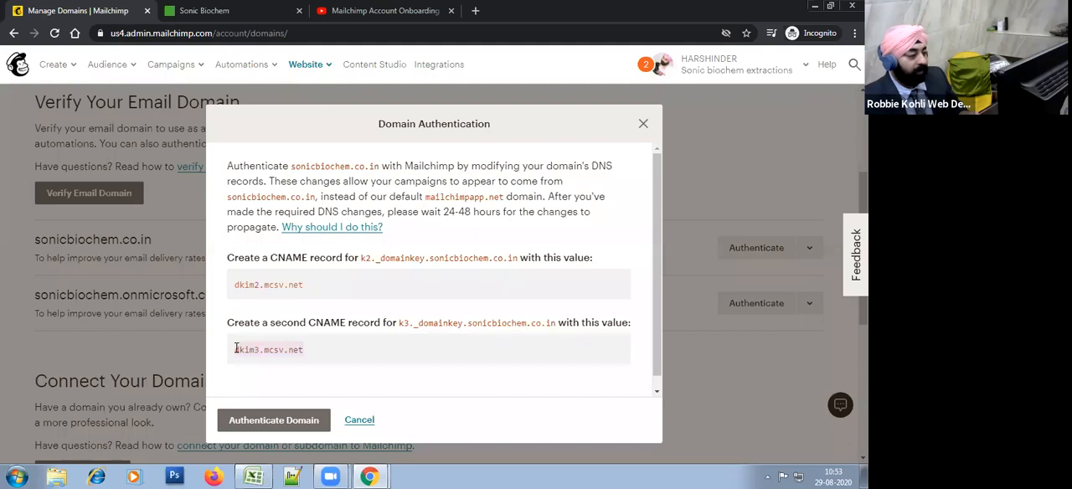
{"action": "left_click", "coordinate": [333, 349]}
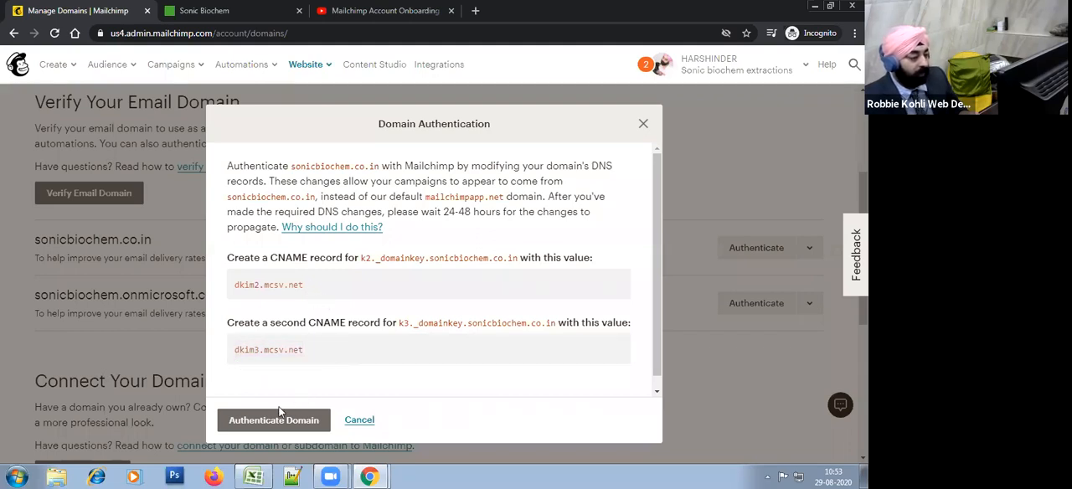
{"action": "left_click", "coordinate": [644, 127]}
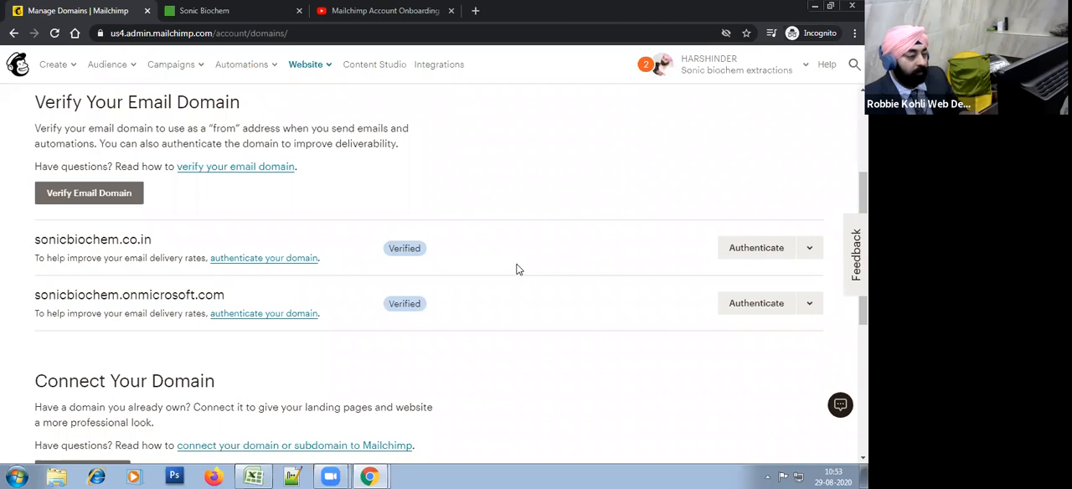
{"action": "scroll", "coordinate": [516, 269], "scroll_direction": "up", "scroll_amount": 2}
{"action": "scroll", "coordinate": [517, 269], "scroll_direction": "down", "scroll_amount": 2}
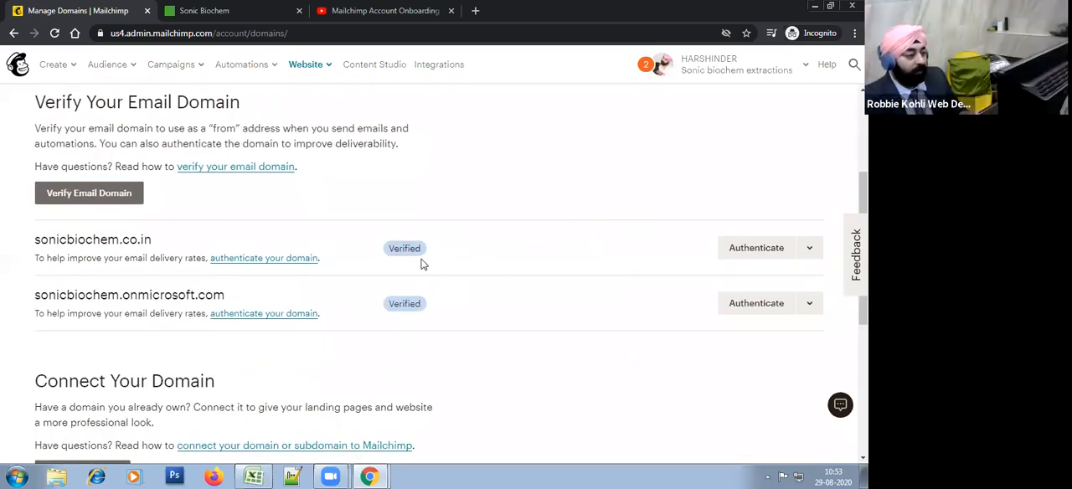
Step: Switch to the DEEP FOCUS Mailchimp account and examine the authentication status of its email domains
{"action": "left_click", "coordinate": [786, 74]}
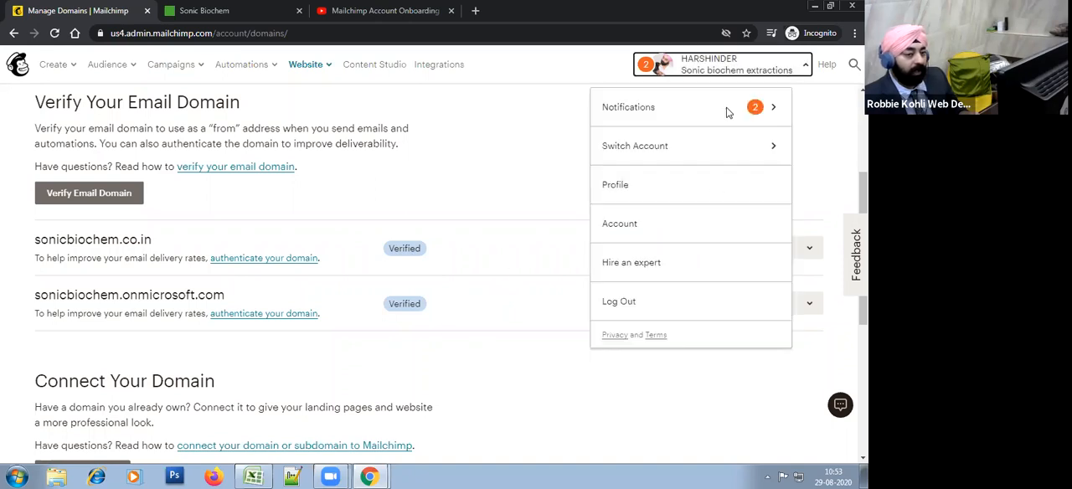
{"action": "left_click", "coordinate": [658, 148]}
{"action": "left_click", "coordinate": [661, 150]}
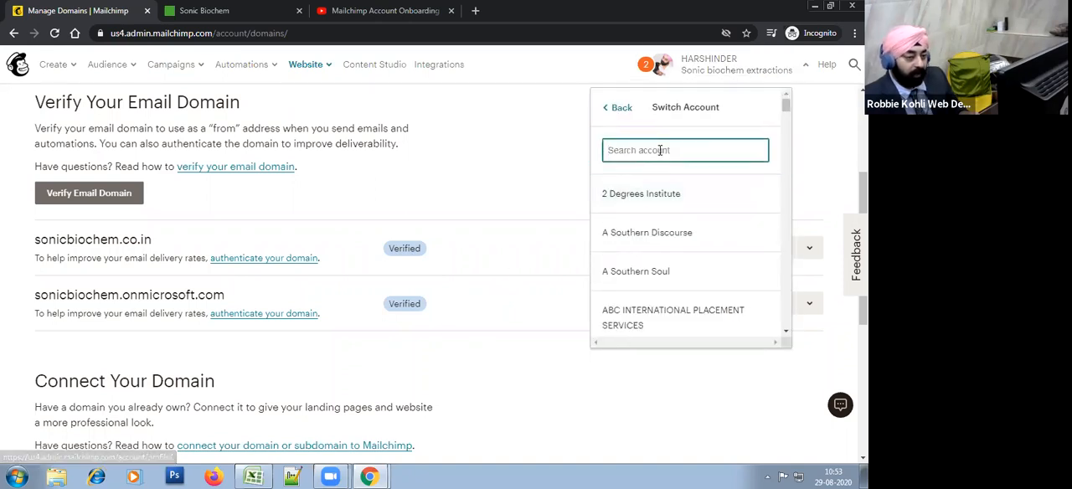
{"action": "type", "text": "dee"}
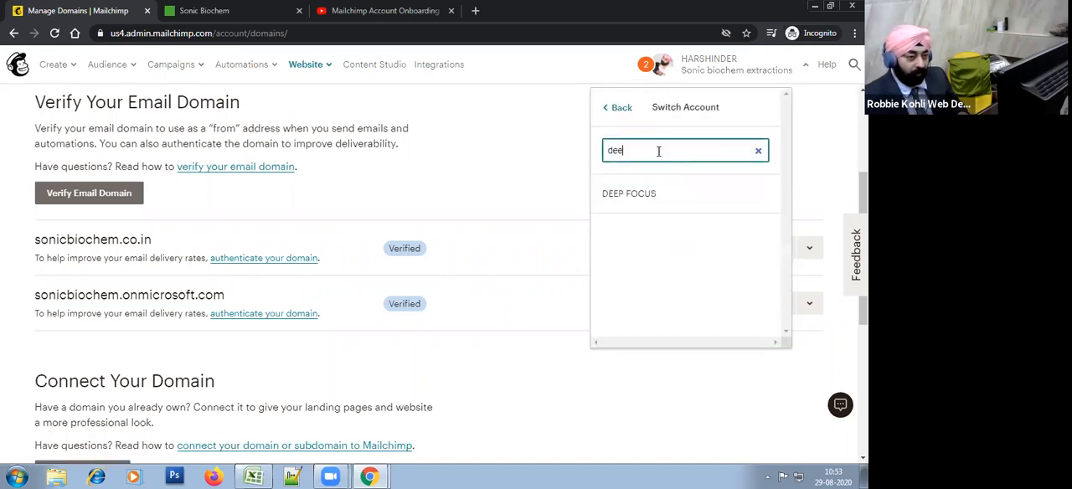
{"action": "left_click", "coordinate": [661, 199]}
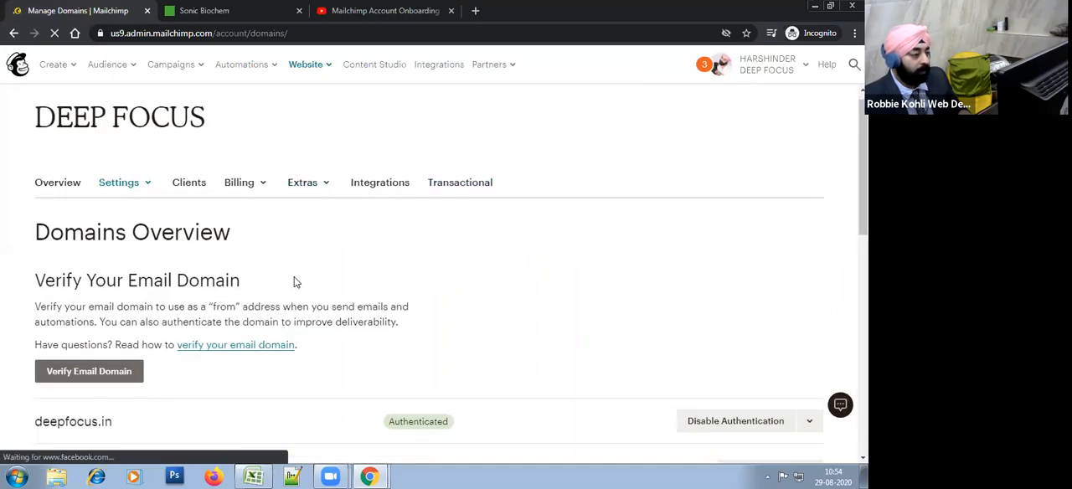
{"action": "scroll", "coordinate": [453, 278], "scroll_direction": "down", "scroll_amount": 3}
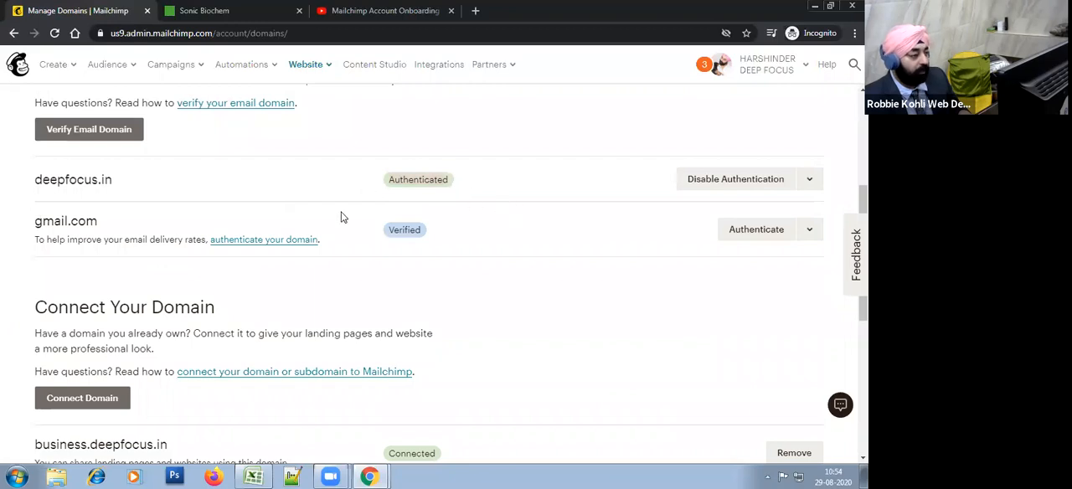
{"action": "scroll", "coordinate": [694, 254], "scroll_direction": "up", "scroll_amount": 2}
Step: Switch back to the Sonic Biochem Extractions Pvt Ltd account and review the verification status of its domains
{"action": "left_click", "coordinate": [779, 67]}
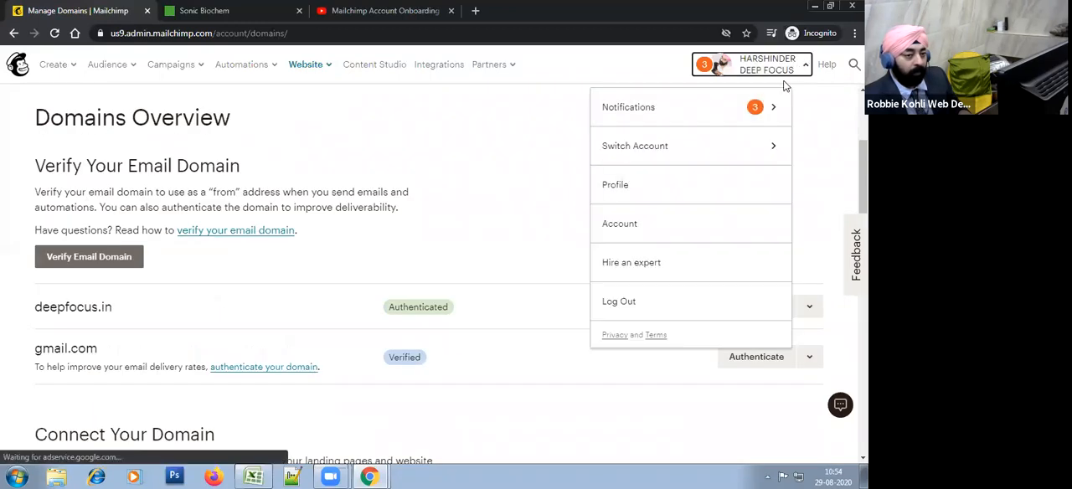
{"action": "left_click", "coordinate": [731, 151]}
{"action": "left_click", "coordinate": [656, 152]}
{"action": "type", "text": "son"}
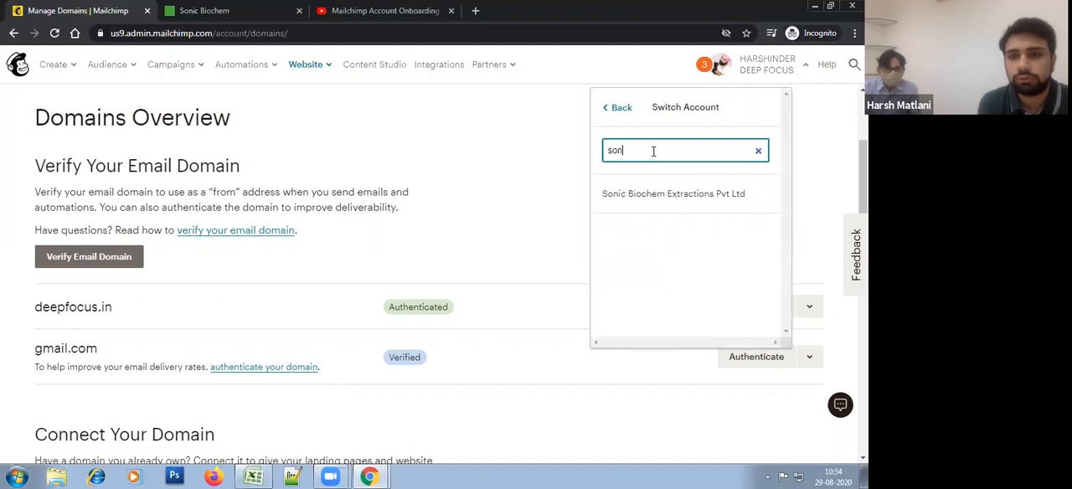
{"action": "type", "text": "ic"}
{"action": "left_click", "coordinate": [687, 197]}
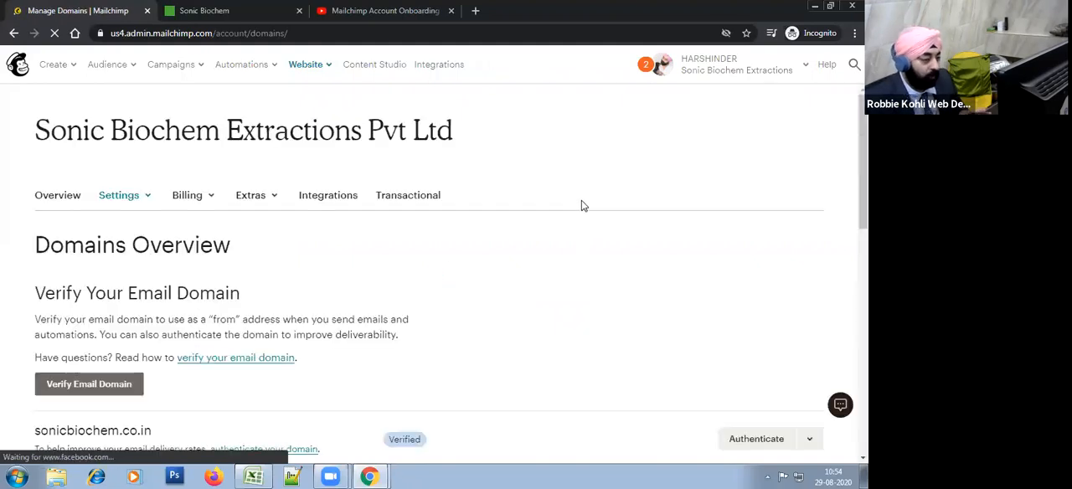
{"action": "scroll", "coordinate": [593, 239], "scroll_direction": "down", "scroll_amount": 3}
{"action": "scroll", "coordinate": [510, 293], "scroll_direction": "down", "scroll_amount": 1}
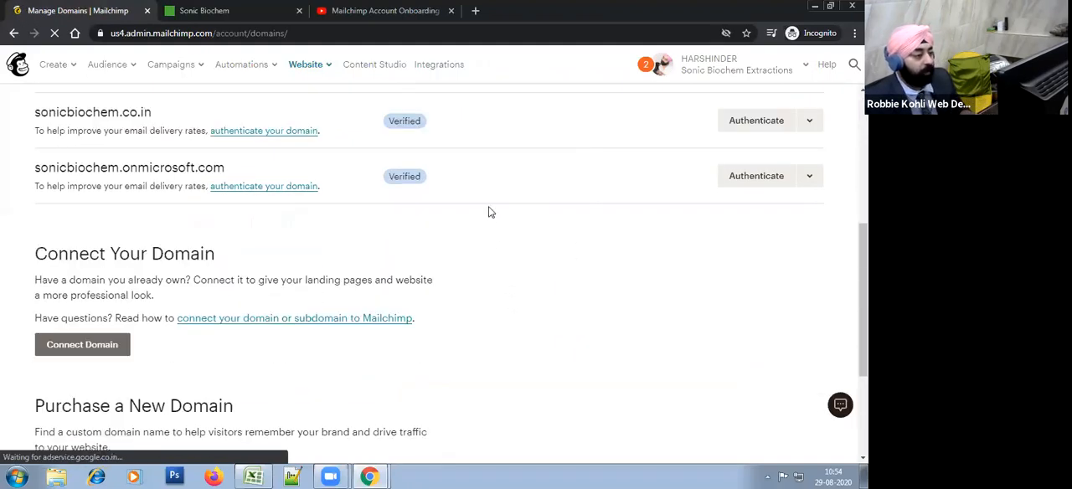
{"action": "scroll", "coordinate": [492, 220], "scroll_direction": "up", "scroll_amount": 1}
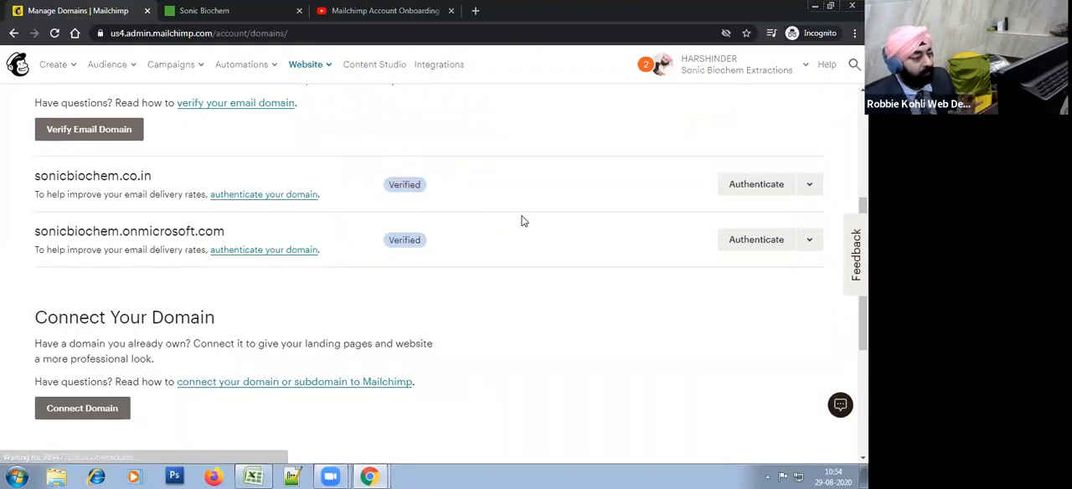
{"action": "scroll", "coordinate": [585, 268], "scroll_direction": "up", "scroll_amount": 2}
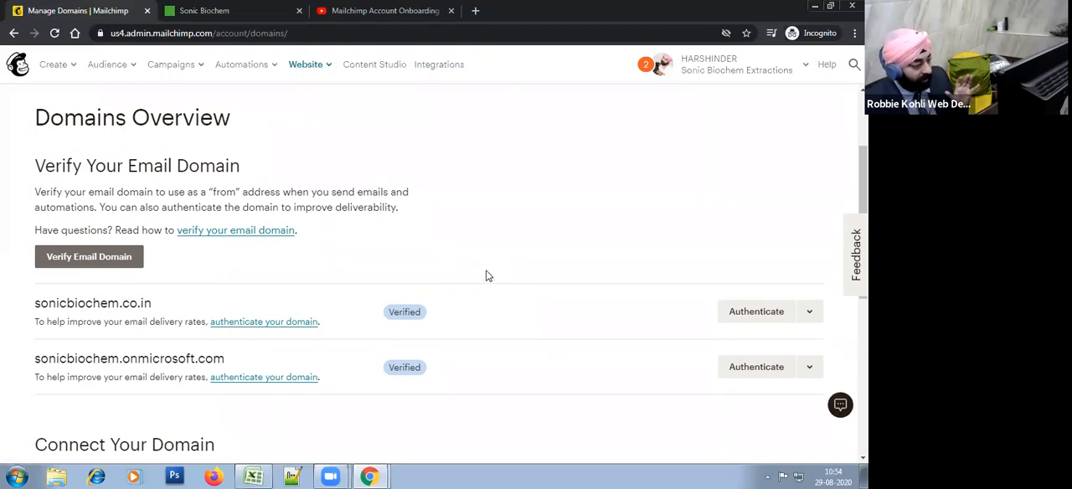
{"action": "scroll", "coordinate": [562, 309], "scroll_direction": "up", "scroll_amount": 2}
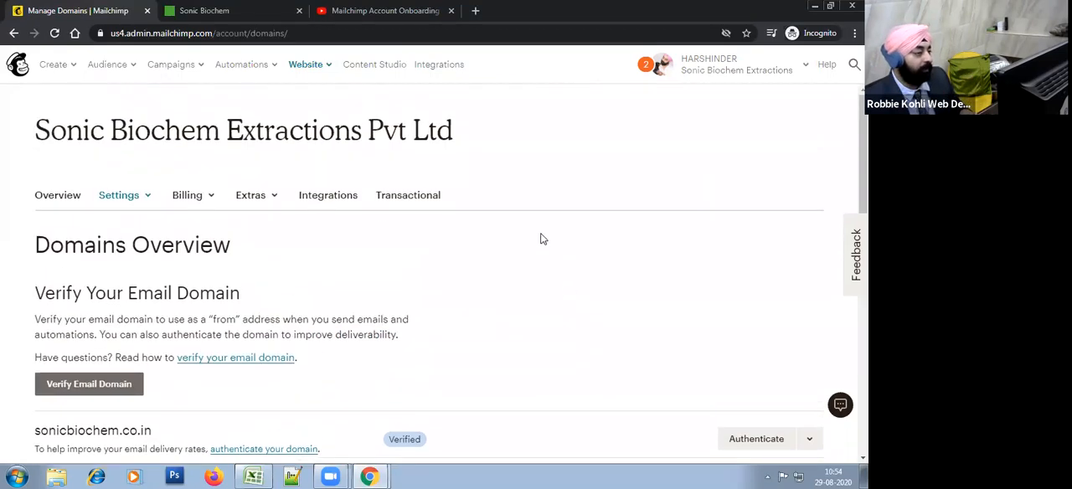
Step: Switch to the Excel outline and select the "1 - Account Setup" topic
{"action": "left_click", "coordinate": [265, 476]}
{"action": "left_click", "coordinate": [517, 173]}
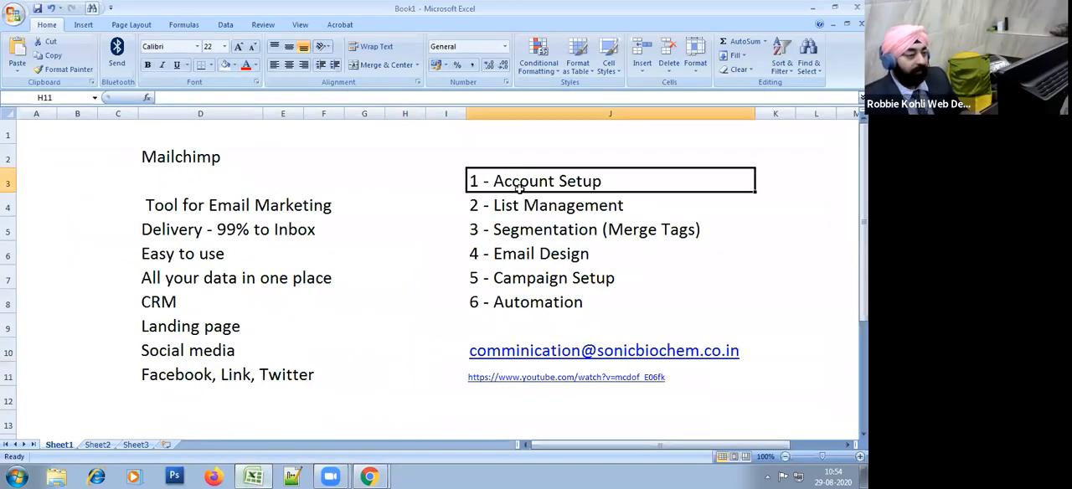
Step: Fill the "1 - Account Setup" cell with light blue and deselect it
{"action": "left_click", "coordinate": [235, 67]}
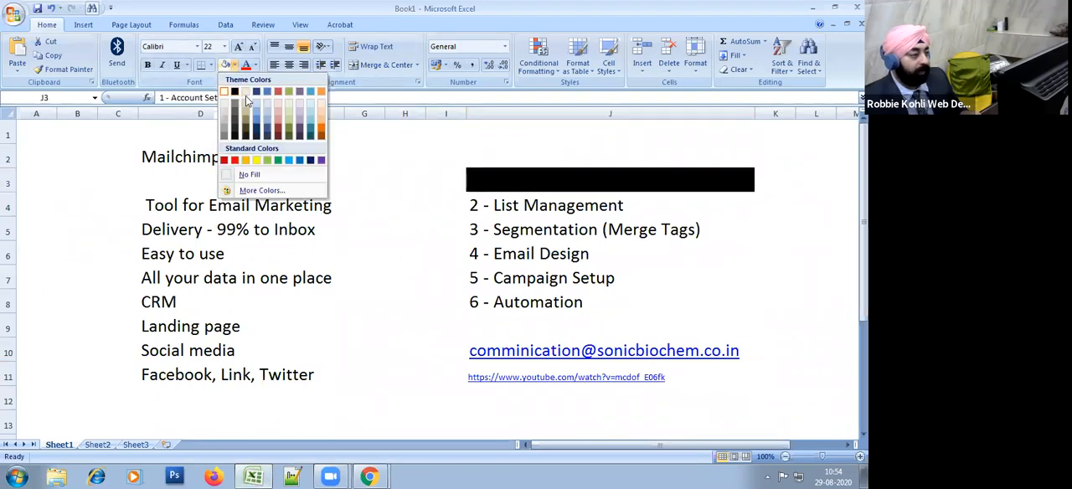
{"action": "left_click", "coordinate": [289, 94]}
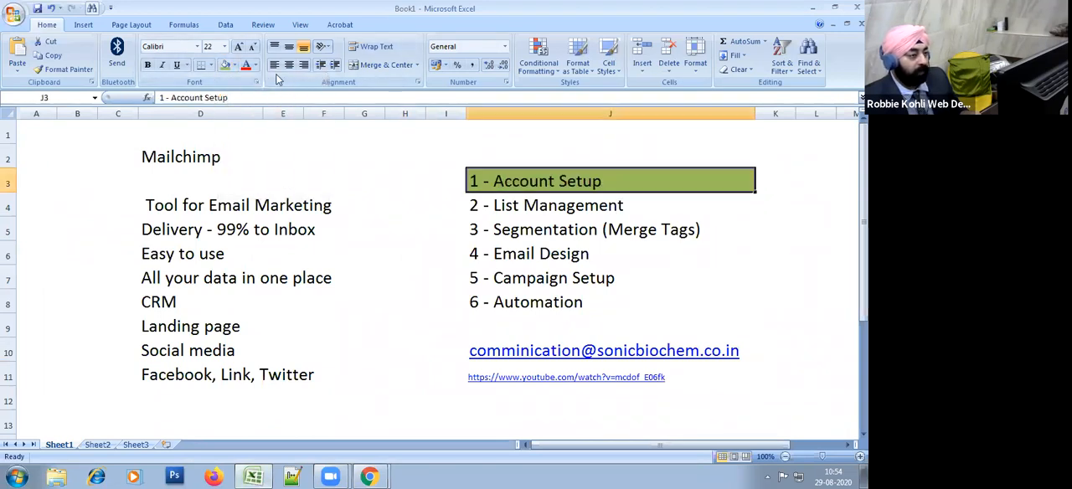
{"action": "left_click", "coordinate": [237, 66]}
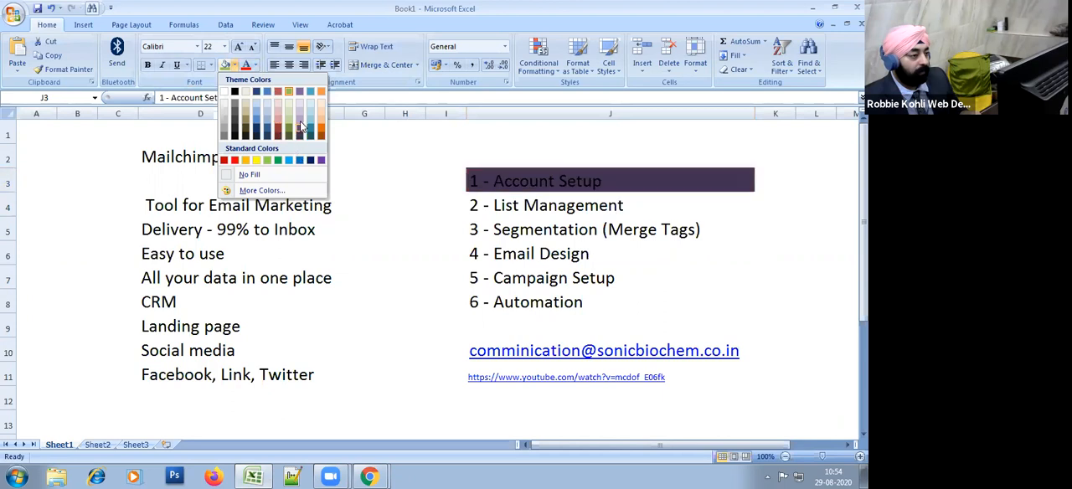
{"action": "left_click", "coordinate": [257, 110]}
{"action": "left_click", "coordinate": [356, 187]}
{"action": "left_click", "coordinate": [376, 296]}
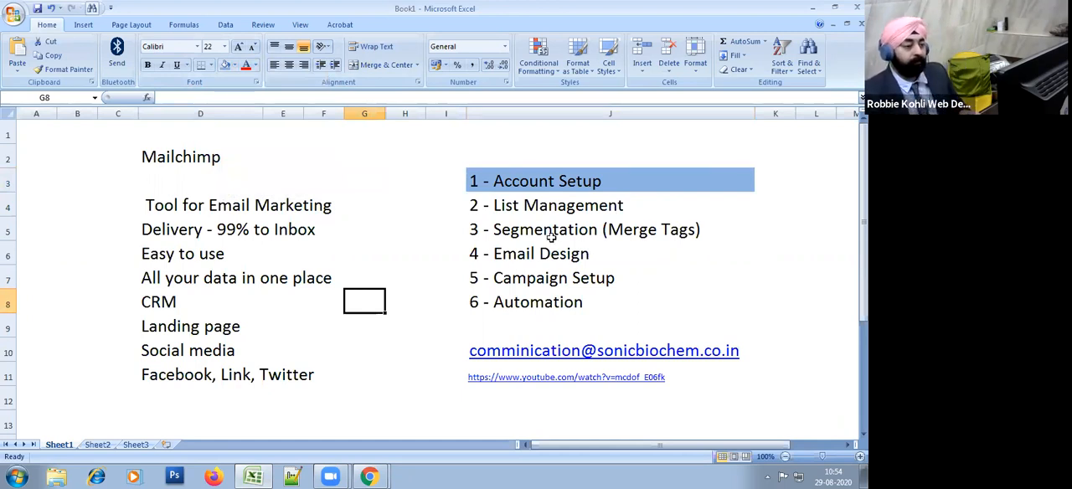
Step: Select the "2 - List Management" topic in the outline, then switch to Mailchimp and open the audience dashboard
{"action": "left_click", "coordinate": [554, 201]}
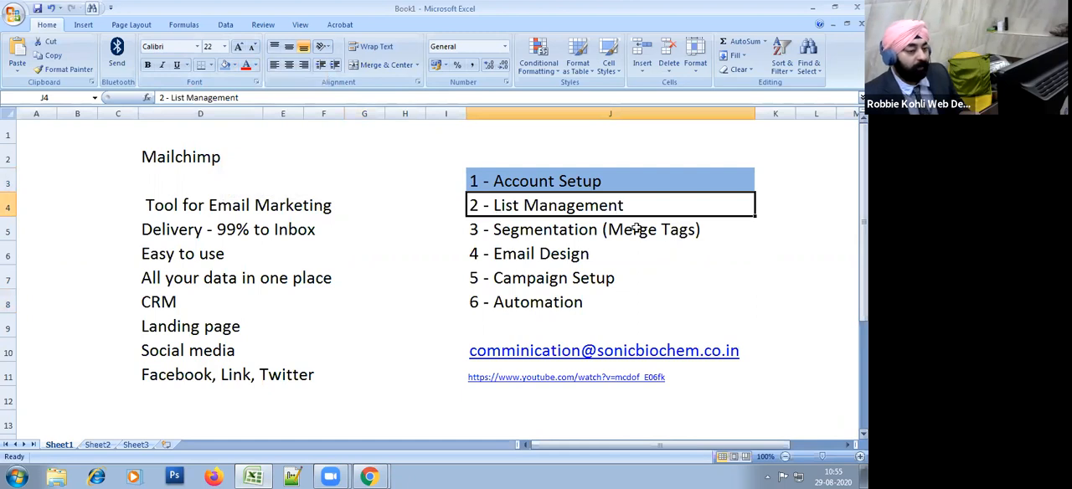
{"action": "key", "text": "alt+Tab"}
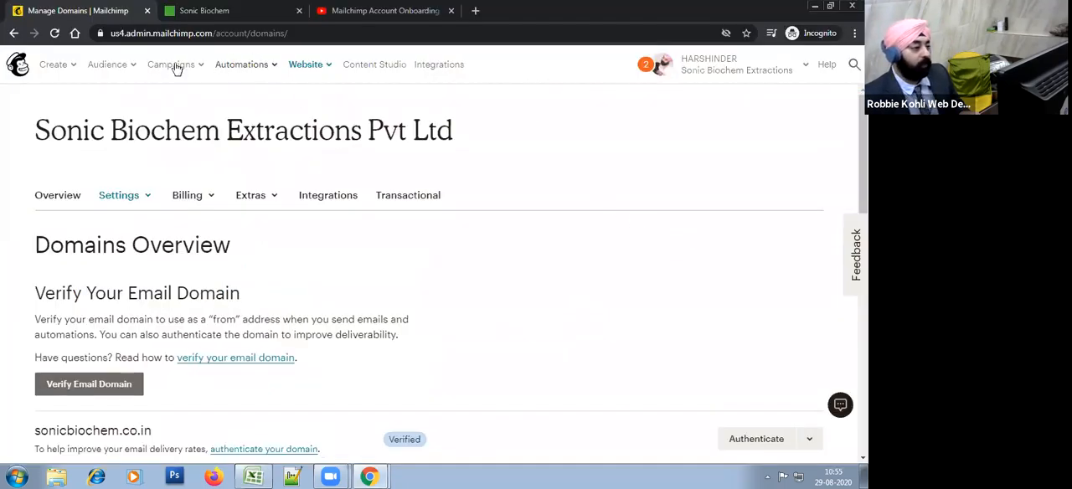
{"action": "left_click", "coordinate": [134, 75]}
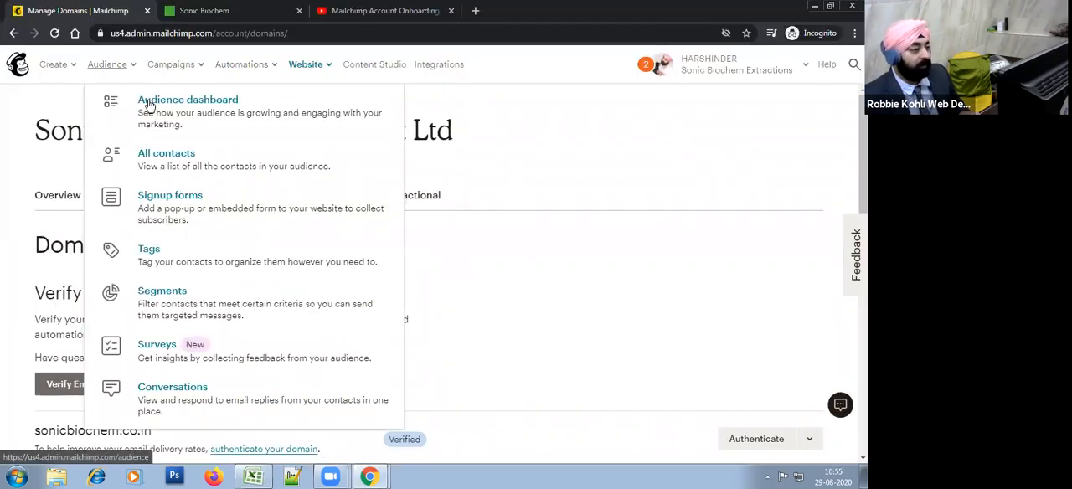
{"action": "left_click", "coordinate": [147, 103]}
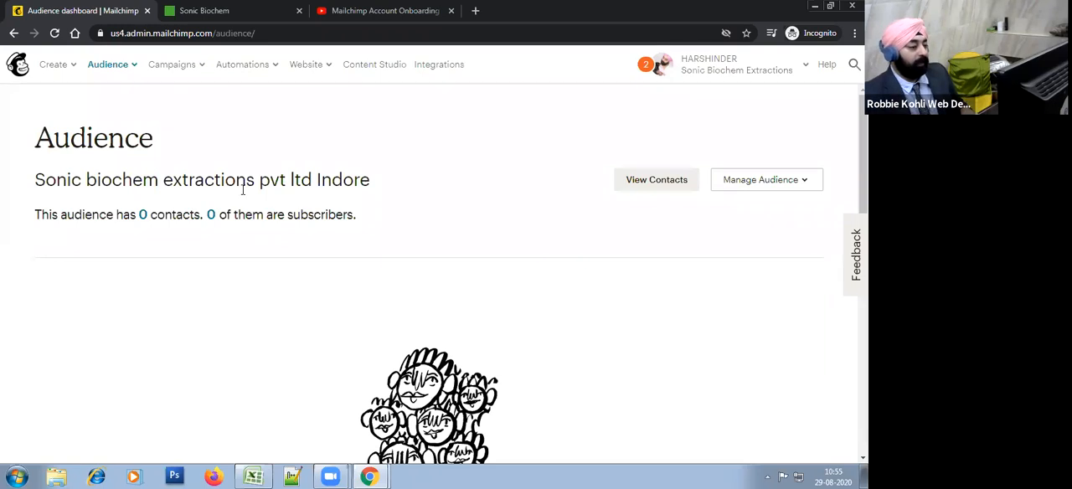
Step: Review the dashboard of the Sonic biochem extractions pvt ltd Indore audience, including its contact and subscriber counts
{"action": "scroll", "coordinate": [427, 346], "scroll_direction": "down", "scroll_amount": 3}
{"action": "scroll", "coordinate": [243, 369], "scroll_direction": "up", "scroll_amount": 3}
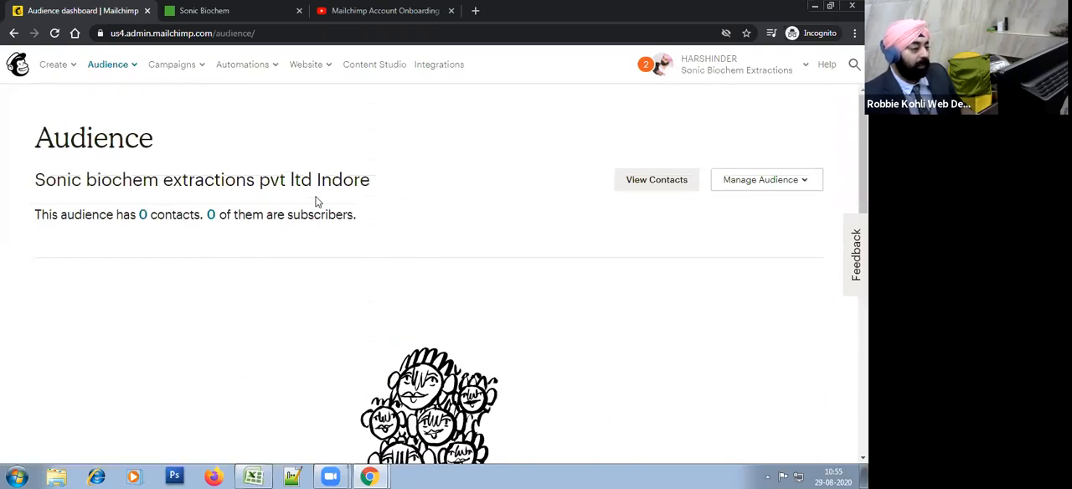
{"action": "left_click_drag", "start_coordinate": [206, 215], "coordinate": [182, 180]}
{"action": "left_click", "coordinate": [394, 197]}
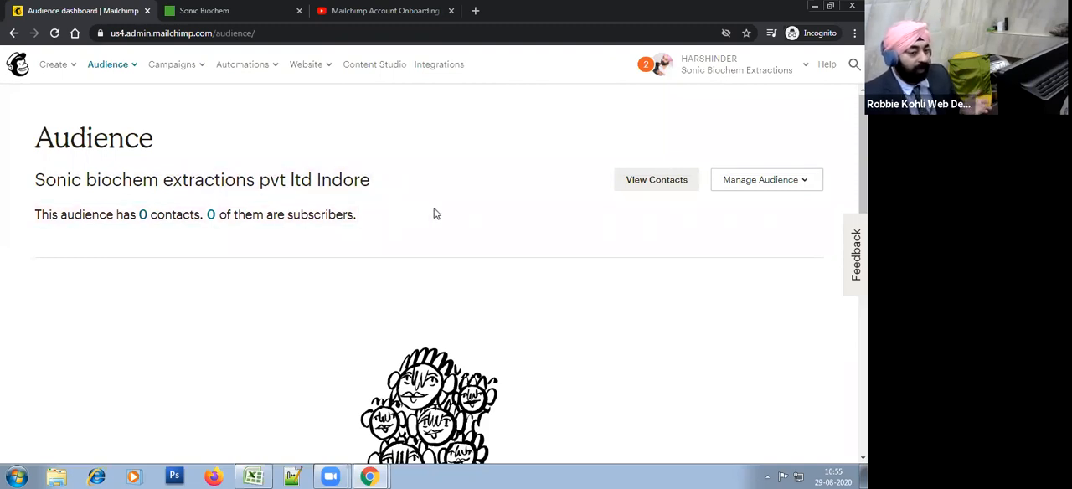
Step: Open the list of all audiences in the Sonic Biochem account from the audience management options
{"action": "left_click", "coordinate": [758, 178]}
{"action": "left_click", "coordinate": [763, 141]}
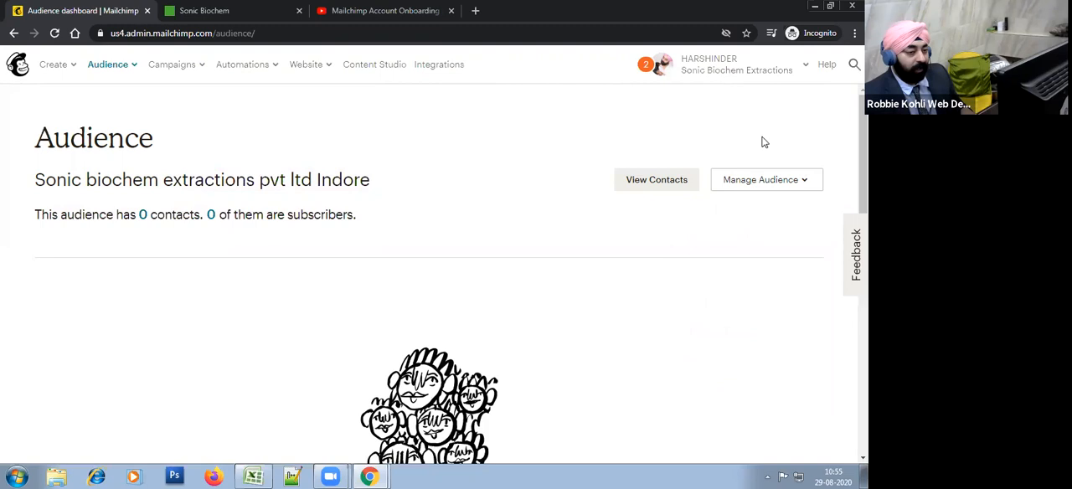
{"action": "left_click", "coordinate": [775, 185]}
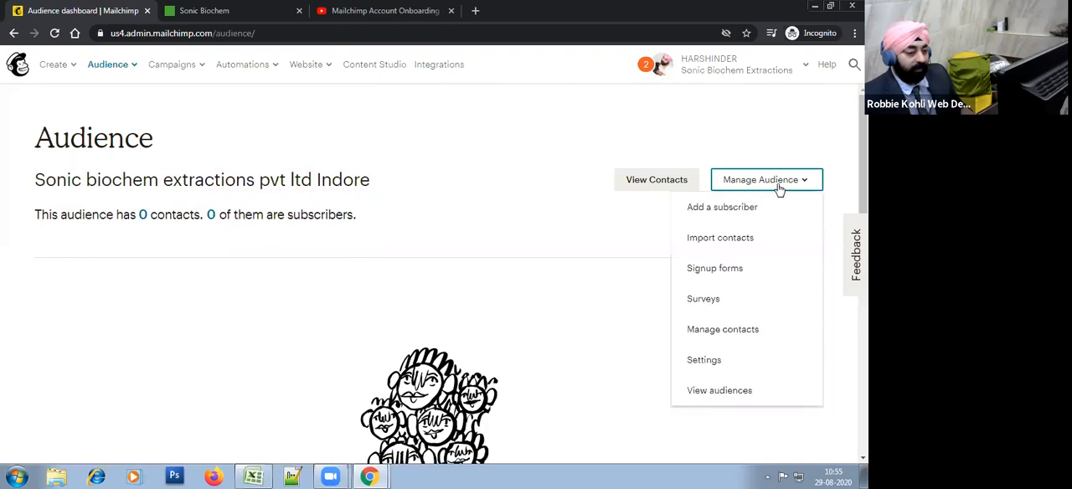
{"action": "left_click", "coordinate": [712, 394]}
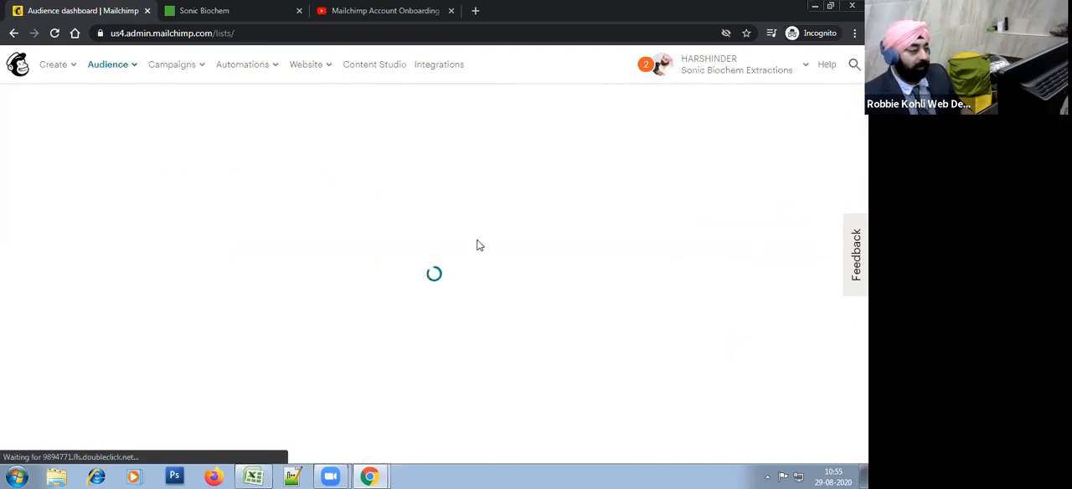
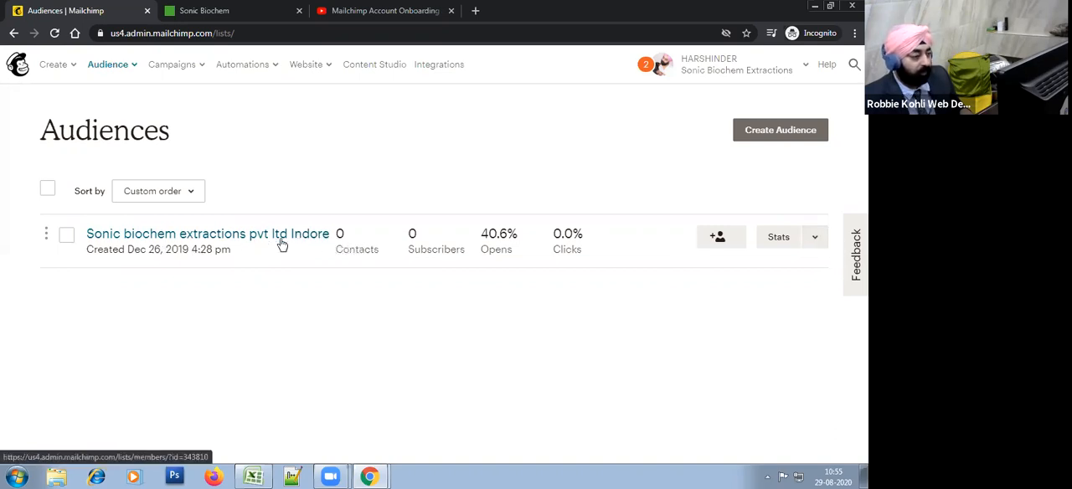
Step: Open the settings page of the Sonic biochem extractions pvt ltd Indore audience
{"action": "left_click", "coordinate": [821, 239]}
{"action": "left_click", "coordinate": [482, 350]}
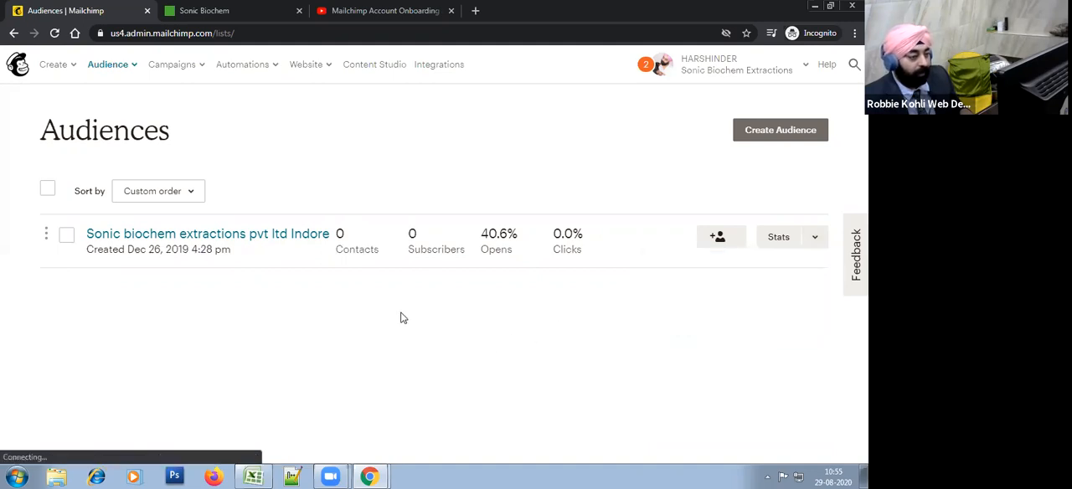
{"action": "left_click", "coordinate": [817, 239]}
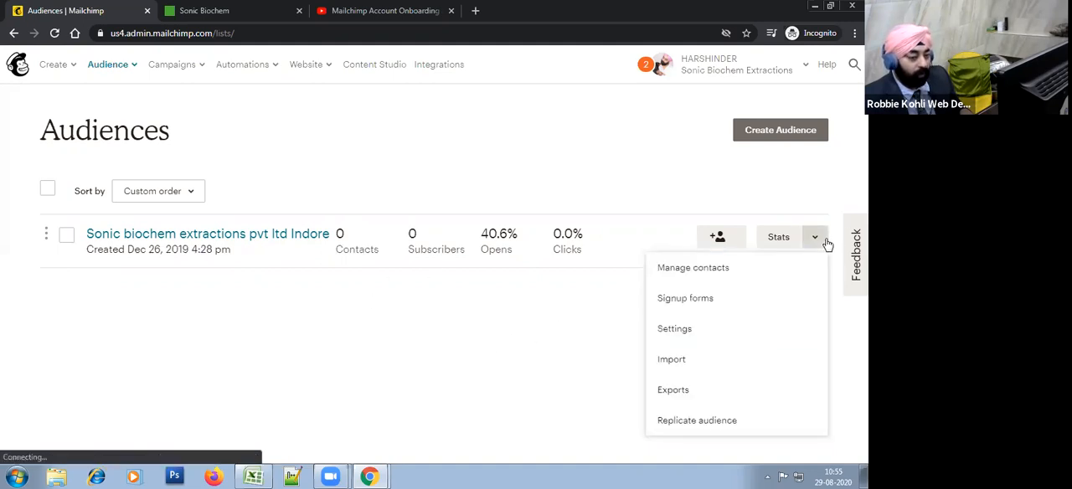
{"action": "left_click", "coordinate": [726, 332]}
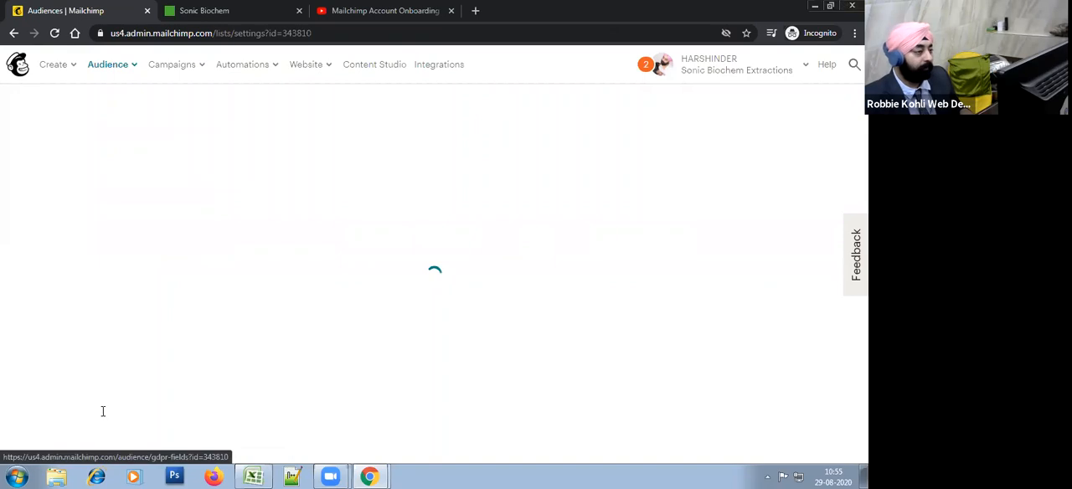
Step: Review the audience settings for name and defaults, GDPR fields, publicity, audience fields and merge tags, and required email footer content
{"action": "scroll", "coordinate": [388, 302], "scroll_direction": "down", "scroll_amount": 5}
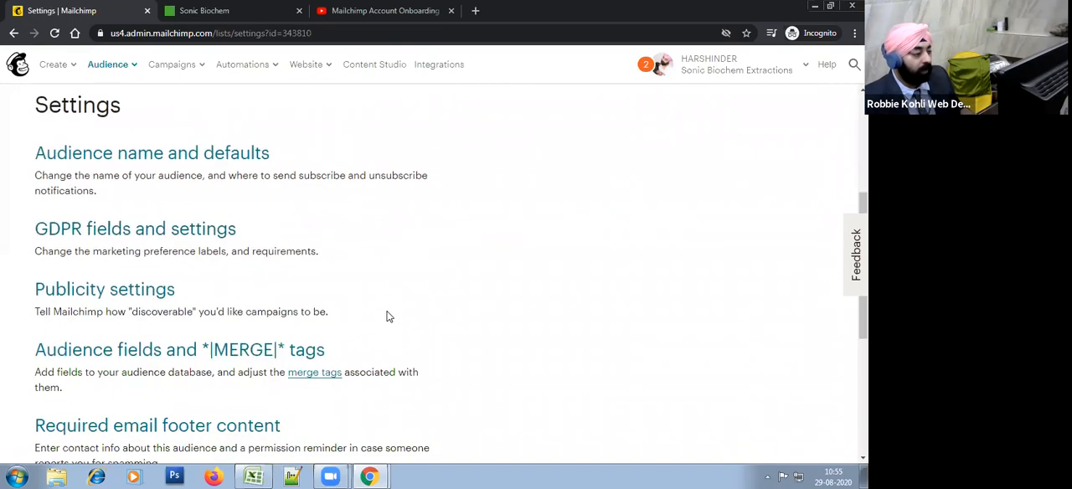
{"action": "scroll", "coordinate": [360, 348], "scroll_direction": "down", "scroll_amount": 1}
{"action": "scroll", "coordinate": [358, 350], "scroll_direction": "up", "scroll_amount": 4}
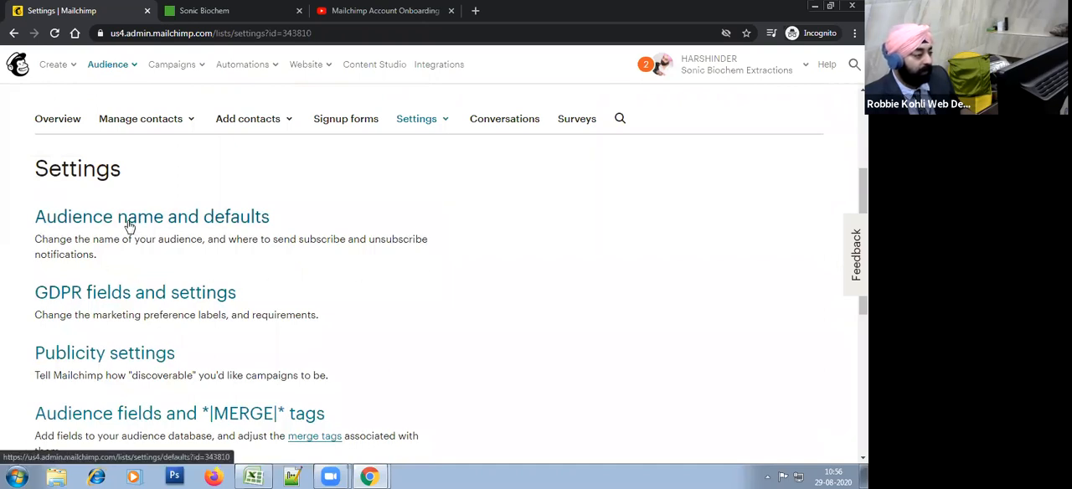
{"action": "left_click_drag", "start_coordinate": [240, 301], "coordinate": [25, 301]}
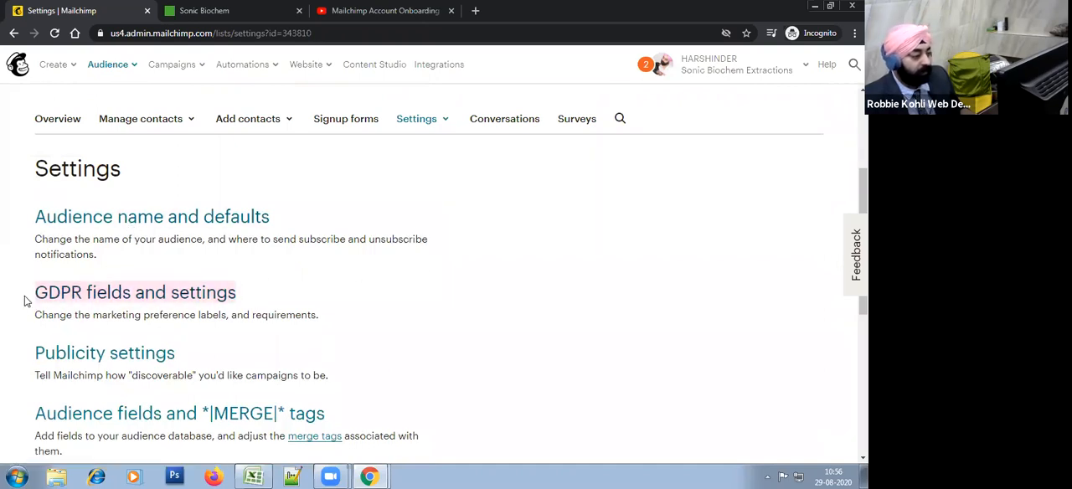
{"action": "scroll", "coordinate": [201, 342], "scroll_direction": "down", "scroll_amount": 1}
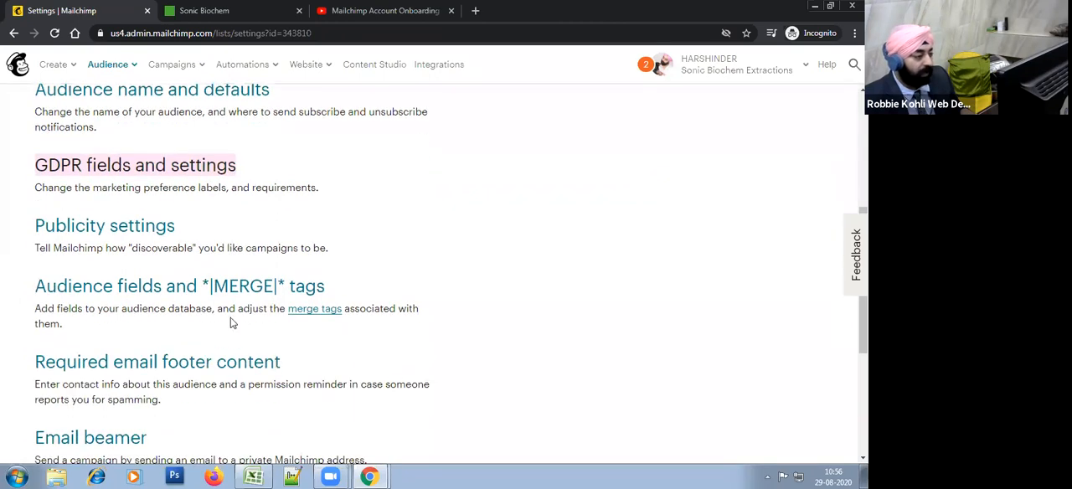
{"action": "left_click", "coordinate": [206, 236]}
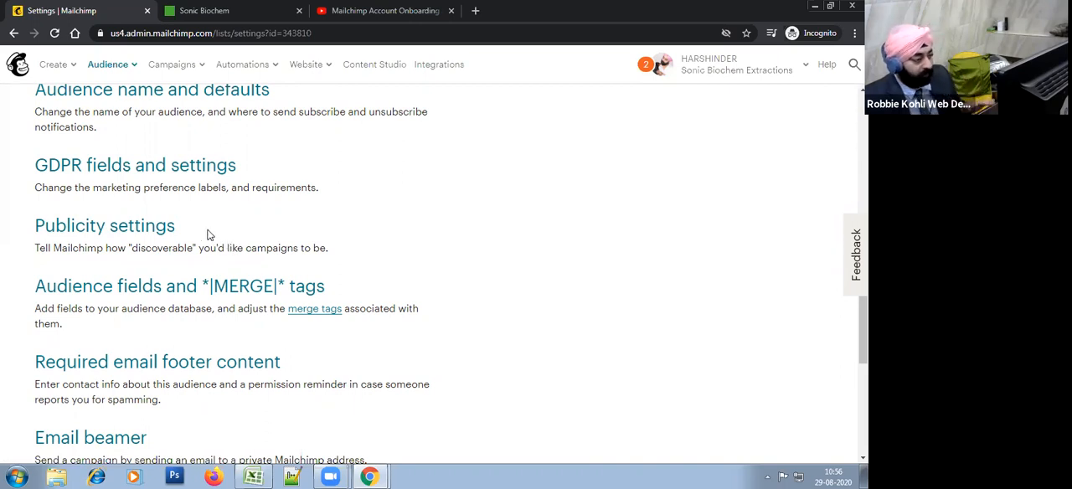
{"action": "scroll", "coordinate": [209, 234], "scroll_direction": "down", "scroll_amount": 1}
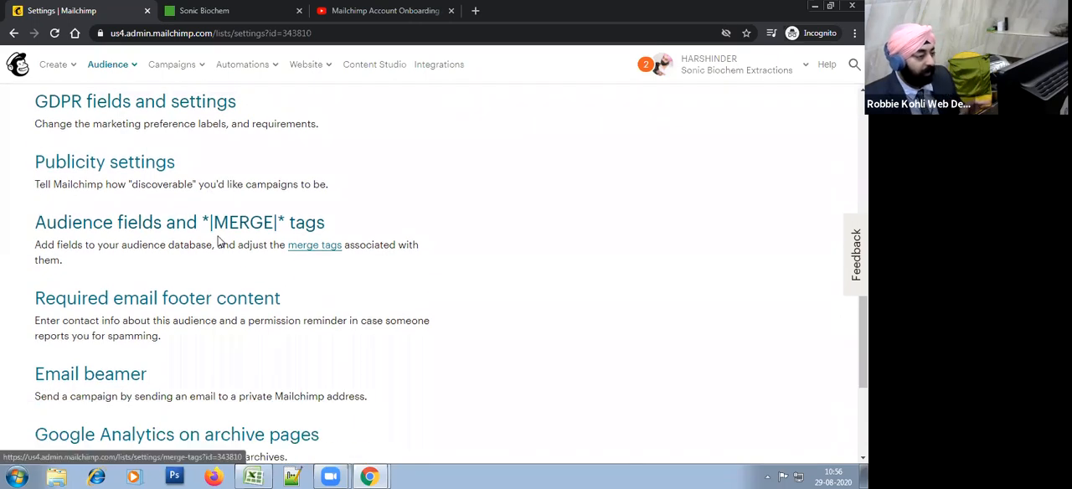
{"action": "scroll", "coordinate": [360, 222], "scroll_direction": "up", "scroll_amount": 2}
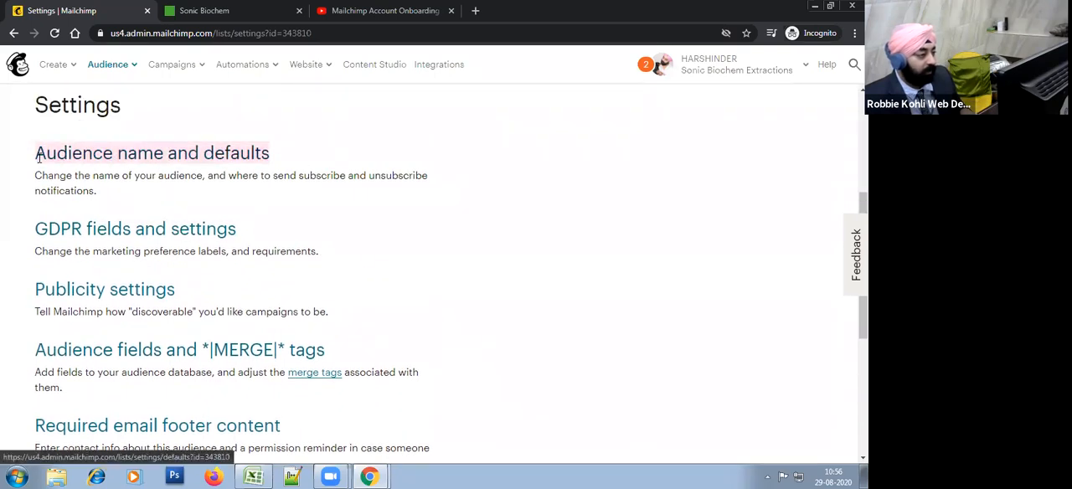
{"action": "scroll", "coordinate": [388, 257], "scroll_direction": "down", "scroll_amount": 2}
{"action": "left_click_drag", "start_coordinate": [355, 225], "coordinate": [33, 226]}
{"action": "left_click_drag", "start_coordinate": [324, 301], "coordinate": [27, 307]}
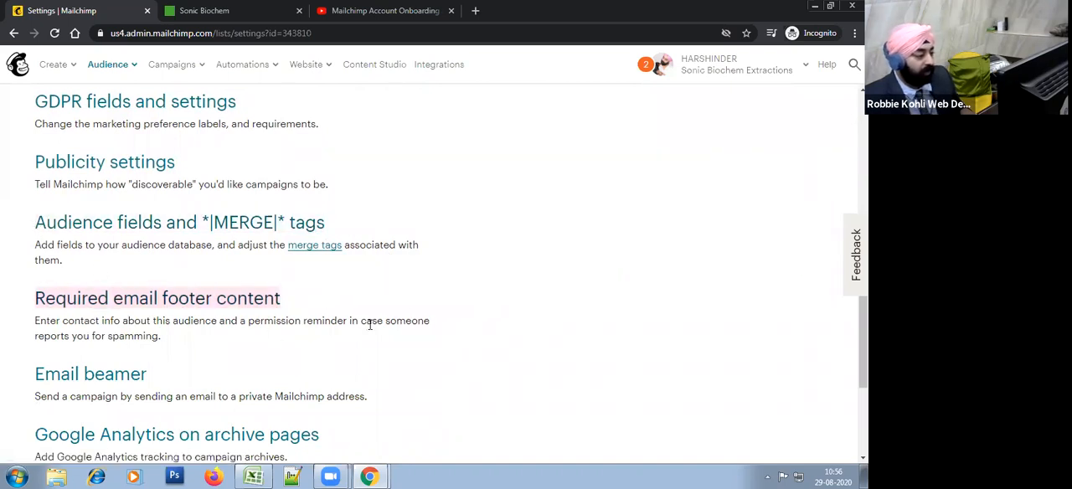
Step: Review the remaining audience settings: Email beamer, Google Analytics on archive pages, and Webhooks
{"action": "scroll", "coordinate": [416, 312], "scroll_direction": "down", "scroll_amount": 3}
{"action": "scroll", "coordinate": [417, 312], "scroll_direction": "up", "scroll_amount": 3}
{"action": "scroll", "coordinate": [416, 312], "scroll_direction": "down", "scroll_amount": 1}
{"action": "left_click_drag", "start_coordinate": [132, 328], "coordinate": [33, 323]}
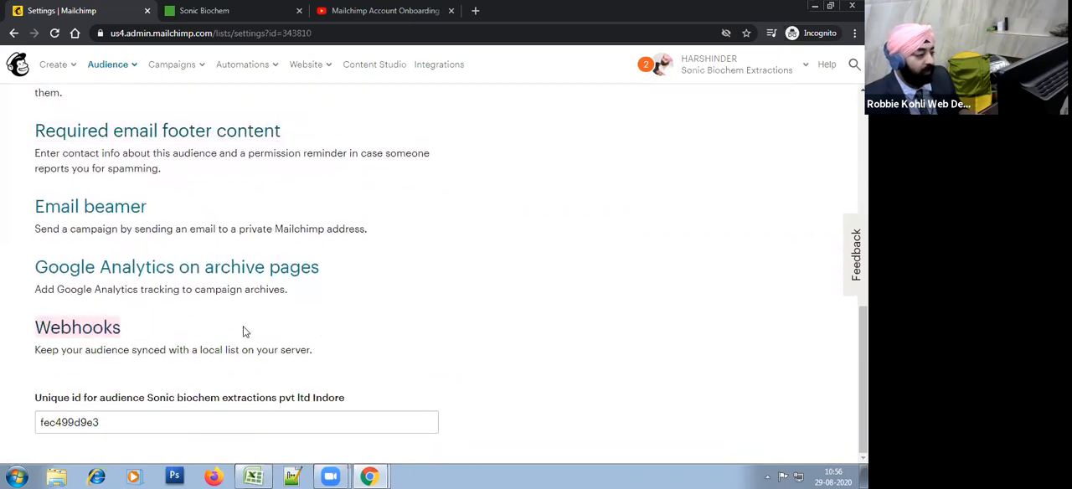
{"action": "left_click", "coordinate": [345, 288]}
{"action": "left_click_drag", "start_coordinate": [351, 277], "coordinate": [40, 270]}
{"action": "left_click", "coordinate": [228, 328]}
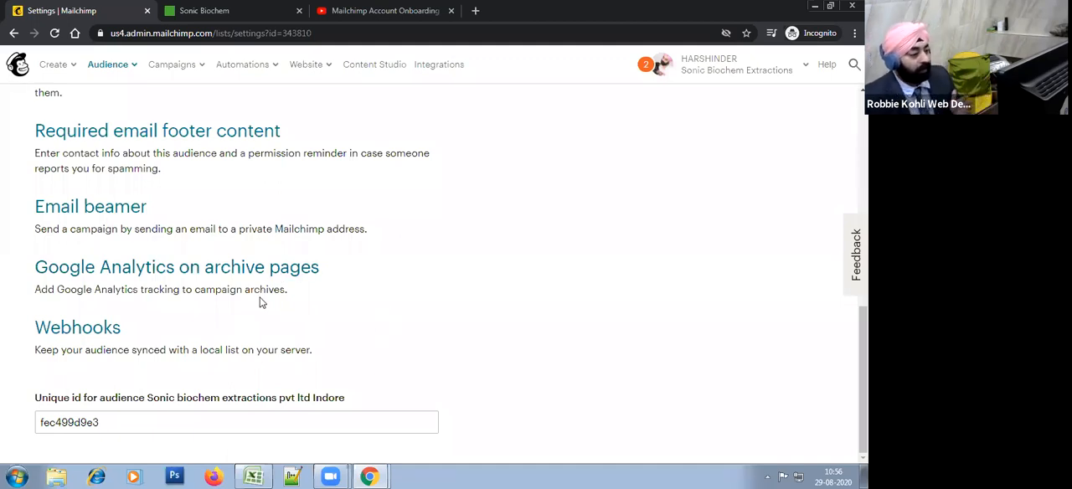
{"action": "left_click_drag", "start_coordinate": [117, 318], "coordinate": [22, 211]}
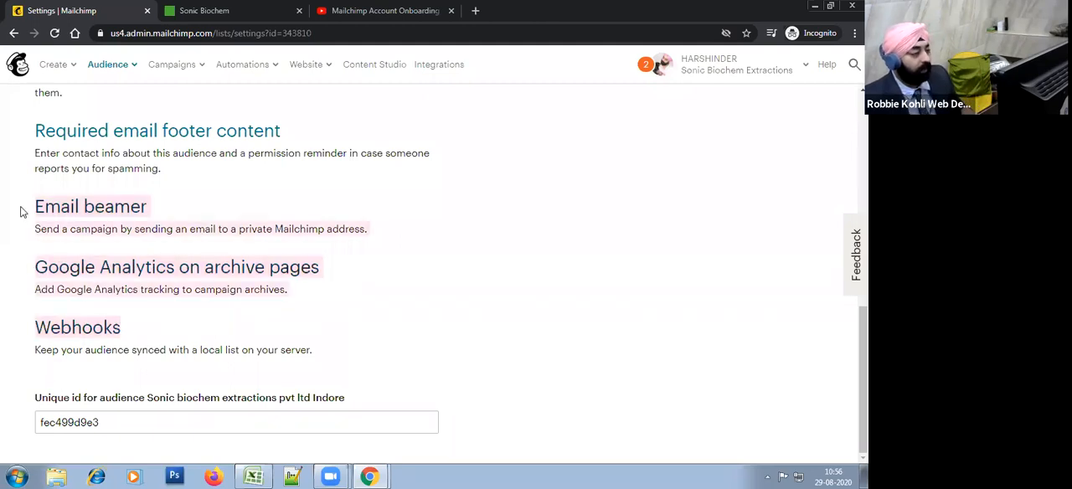
{"action": "left_click", "coordinate": [464, 290]}
Step: Open the audience name and defaults settings and change the audience name to "Sonic Biochem Extractions Pvt Ltd"
{"action": "scroll", "coordinate": [403, 308], "scroll_direction": "up", "scroll_amount": 3}
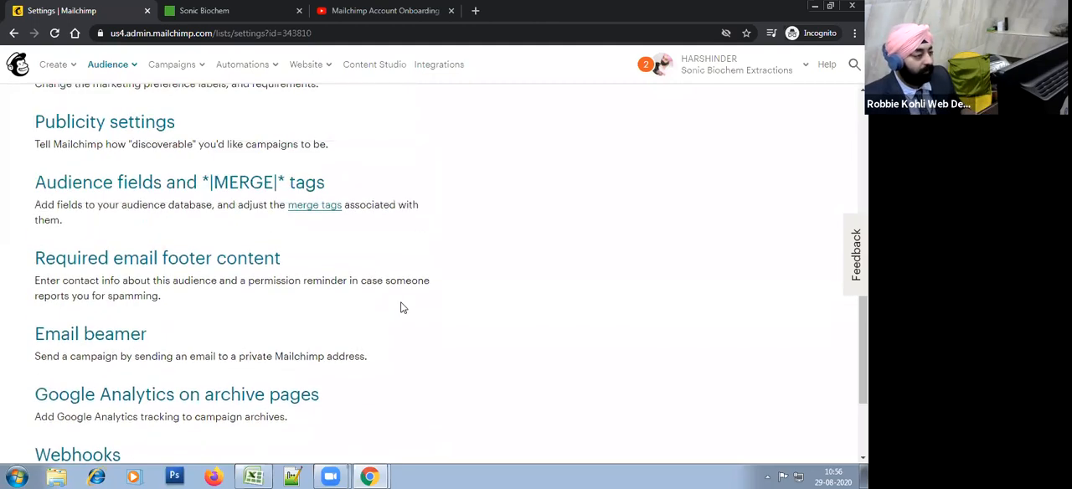
{"action": "scroll", "coordinate": [402, 308], "scroll_direction": "up", "scroll_amount": 2}
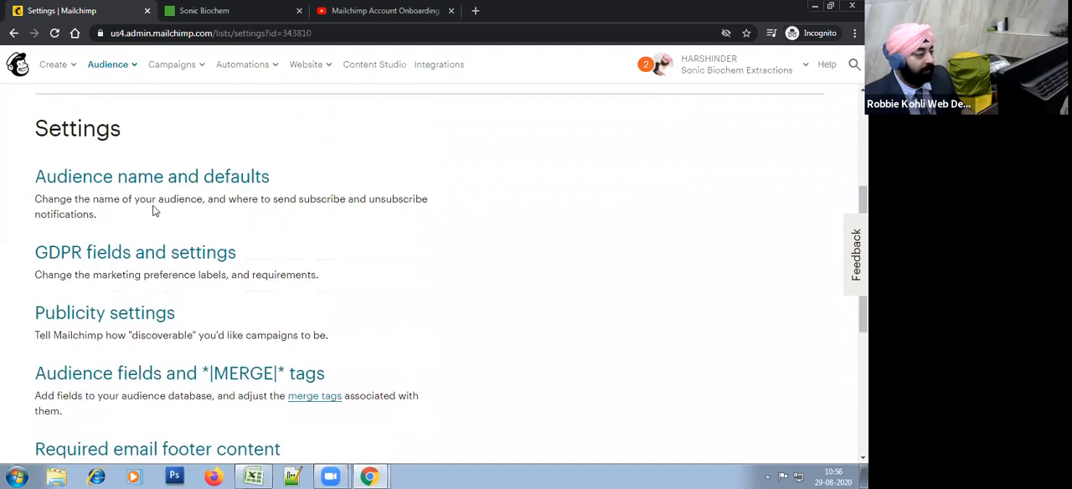
{"action": "left_click", "coordinate": [108, 183]}
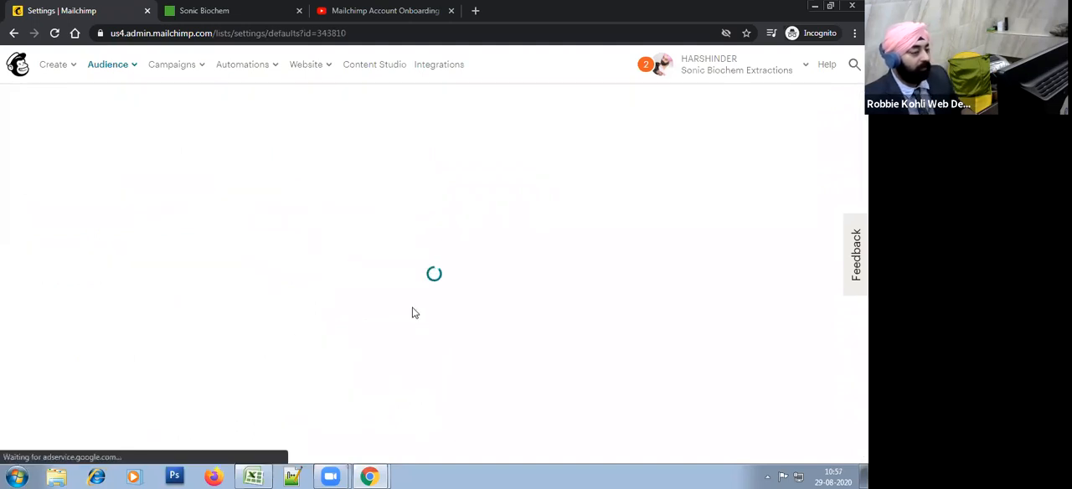
{"action": "scroll", "coordinate": [634, 273], "scroll_direction": "down", "scroll_amount": 3}
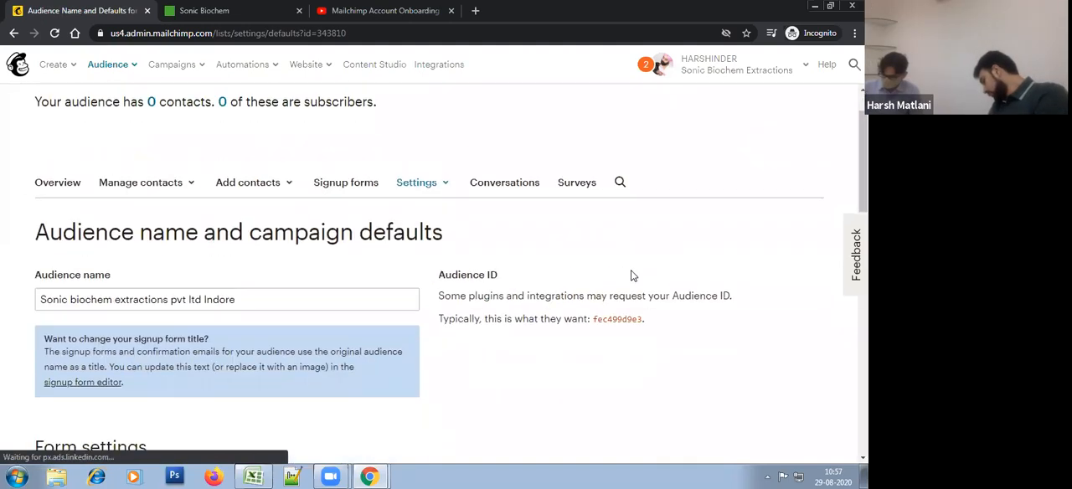
{"action": "left_click", "coordinate": [72, 175]}
{"action": "key", "text": "Delete"}
{"action": "type", "text": "B"}
{"action": "key", "text": "Delete"}
{"action": "type", "text": "E"}
{"action": "key", "text": "Right"}
{"action": "key", "text": "Right"}
{"action": "key", "text": "Right"}
{"action": "key", "text": "Right"}
{"action": "key", "text": "Right"}
{"action": "key", "text": "Right"}
{"action": "key", "text": "Right"}
{"action": "key", "text": "Right"}
{"action": "key", "text": "Right"}
{"action": "key", "text": "Right"}
{"action": "key", "text": "Right"}
{"action": "key", "text": "Delete"}
{"action": "type", "text": "P"}
{"action": "key", "text": "Right"}
{"action": "key", "text": "Right"}
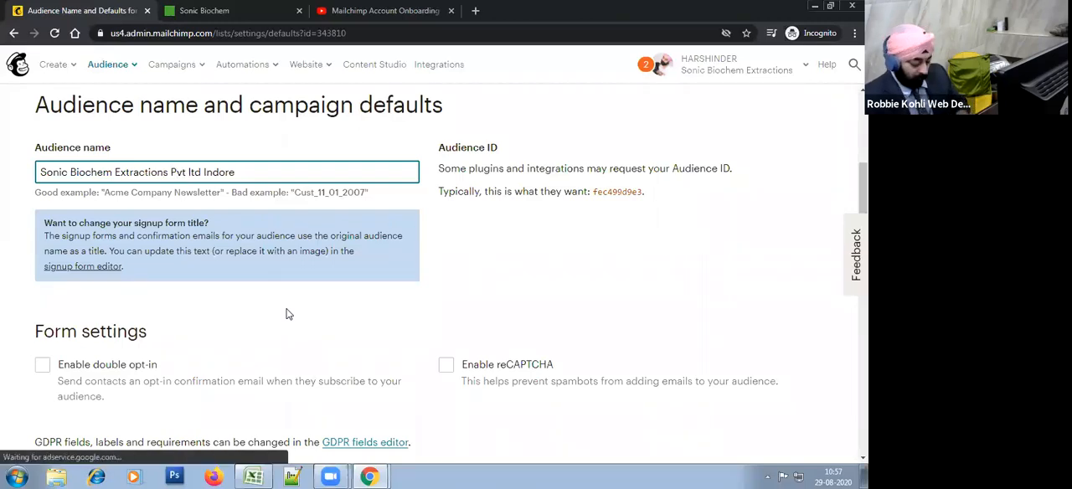
{"action": "key", "text": "Right"}
{"action": "key", "text": "Delete"}
{"action": "type", "text": "L"}
{"action": "key", "text": "shift+End"}
{"action": "key", "text": "Delete"}
{"action": "left_click", "coordinate": [285, 314]}
Step: Replace the default From name in the campaign defaults with the new sender's first name
{"action": "scroll", "coordinate": [358, 327], "scroll_direction": "down", "scroll_amount": 1}
{"action": "scroll", "coordinate": [358, 327], "scroll_direction": "down", "scroll_amount": 5}
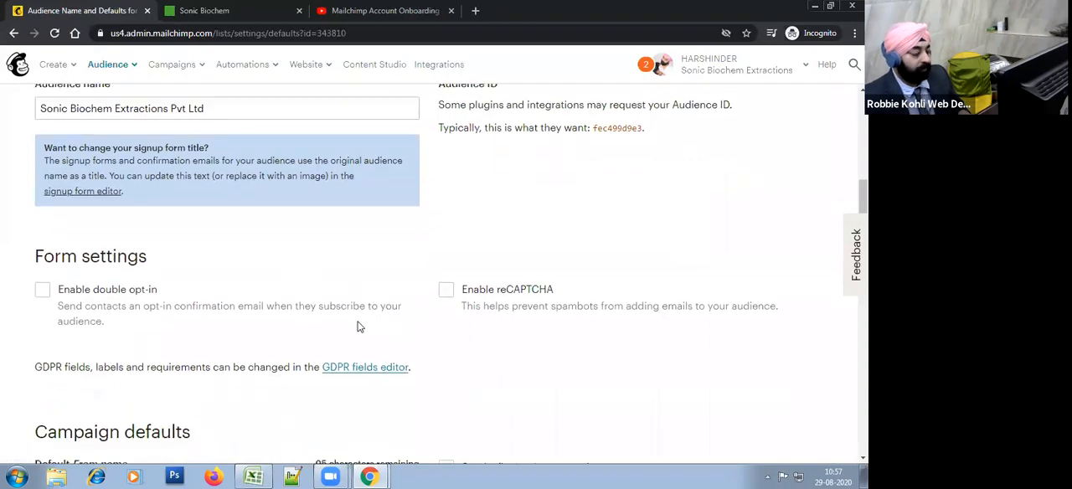
{"action": "scroll", "coordinate": [358, 327], "scroll_direction": "down", "scroll_amount": 3}
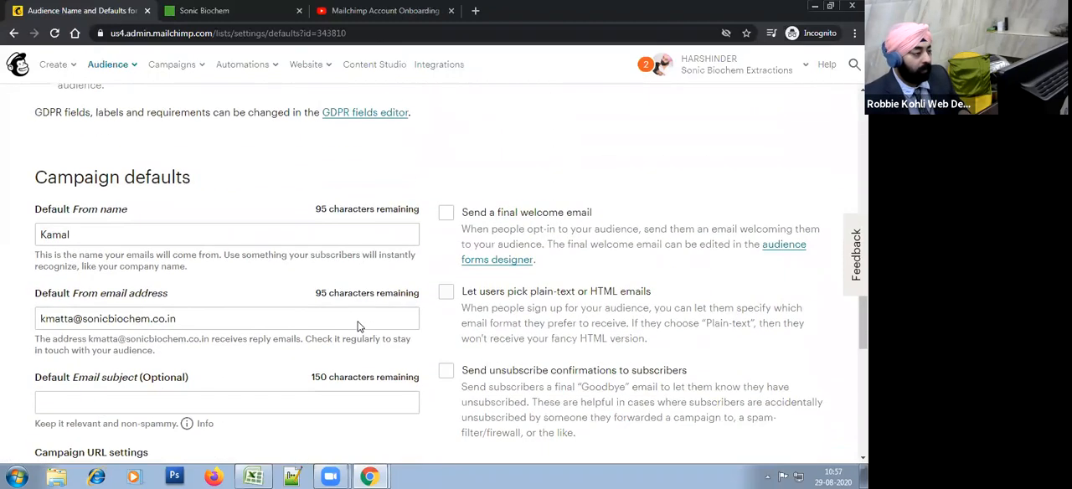
{"action": "left_click", "coordinate": [92, 172]}
{"action": "key", "text": "ctrl+a"}
{"action": "type", "text": "Ha"}
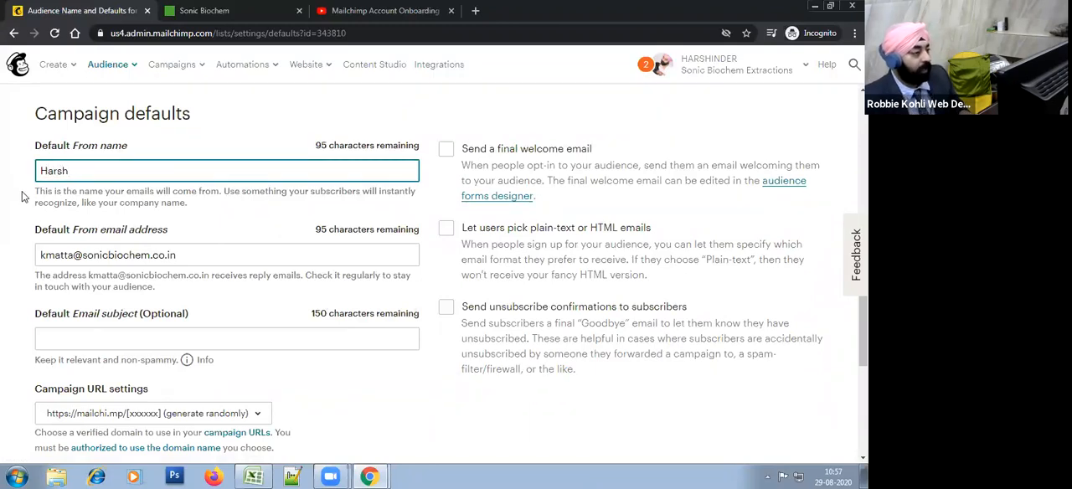
Step: Change the default From email address to the new sender's address at the same company domain
{"action": "left_click", "coordinate": [75, 257]}
{"action": "key", "text": "BackSpace"}
{"action": "key", "text": "BackSpace"}
{"action": "key", "text": "BackSpace"}
{"action": "key", "text": "BackSpace"}
{"action": "key", "text": "BackSpace"}
{"action": "key", "text": "BackSpace"}
{"action": "type", "text": "h"}
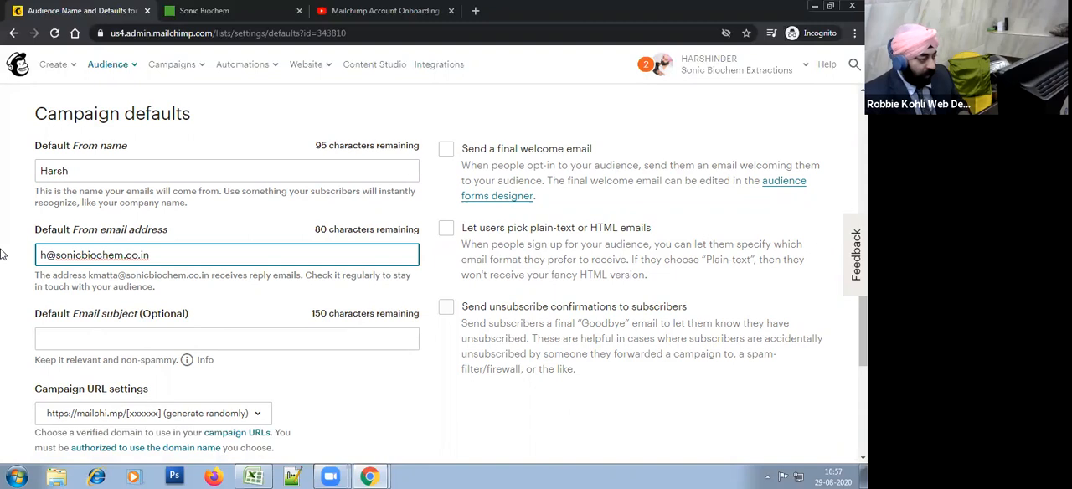
{"action": "type", "text": "gm"}
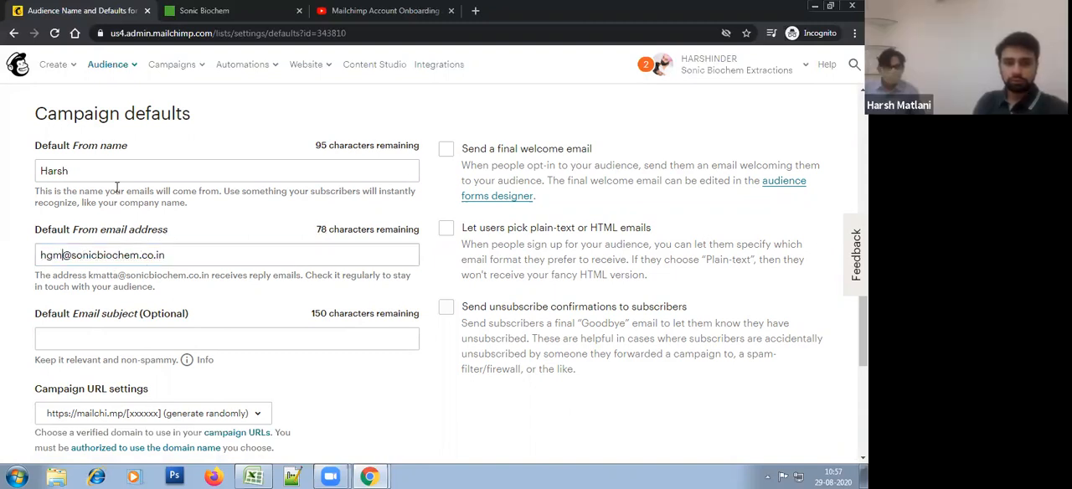
Step: Add the sender's surname to the default From name
{"action": "left_click", "coordinate": [100, 159]}
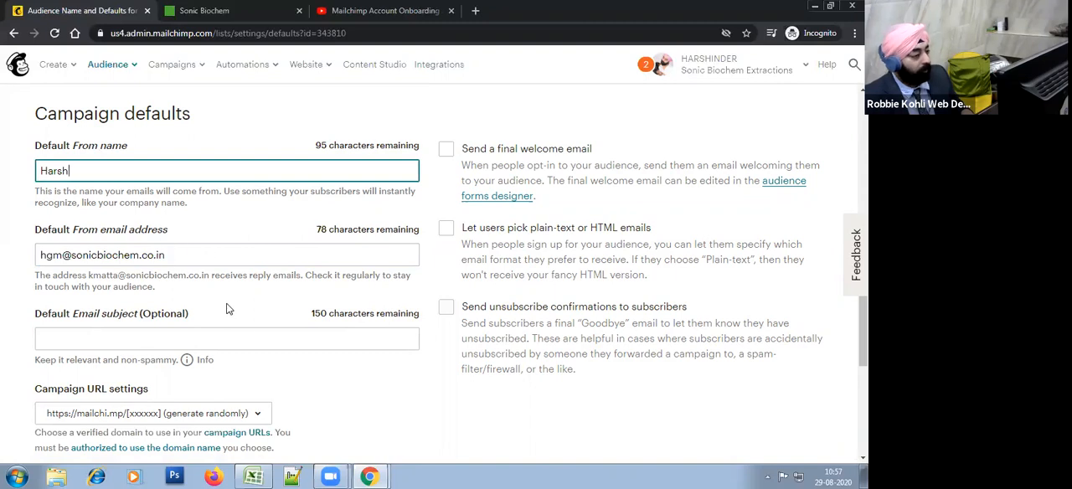
{"action": "scroll", "coordinate": [229, 309], "scroll_direction": "down", "scroll_amount": 1}
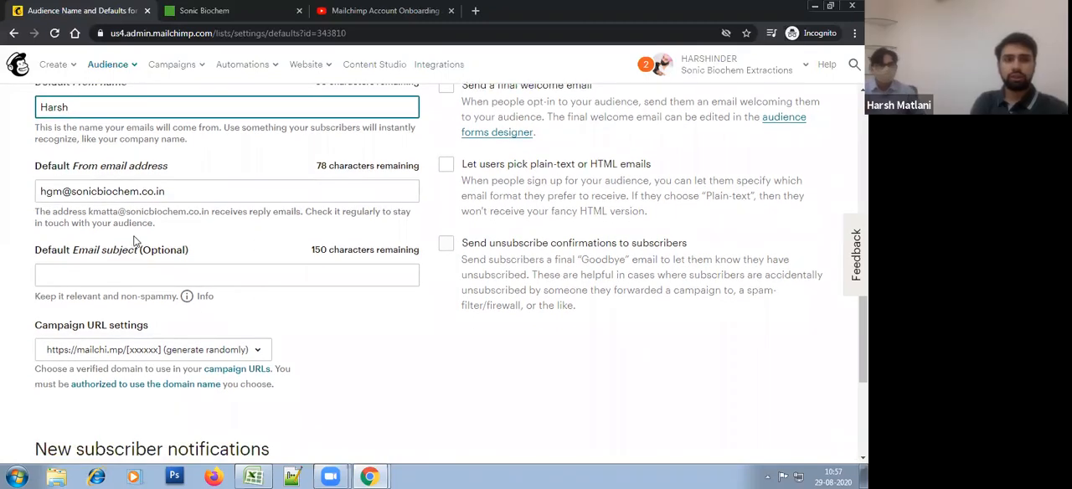
{"action": "scroll", "coordinate": [134, 234], "scroll_direction": "up", "scroll_amount": 1}
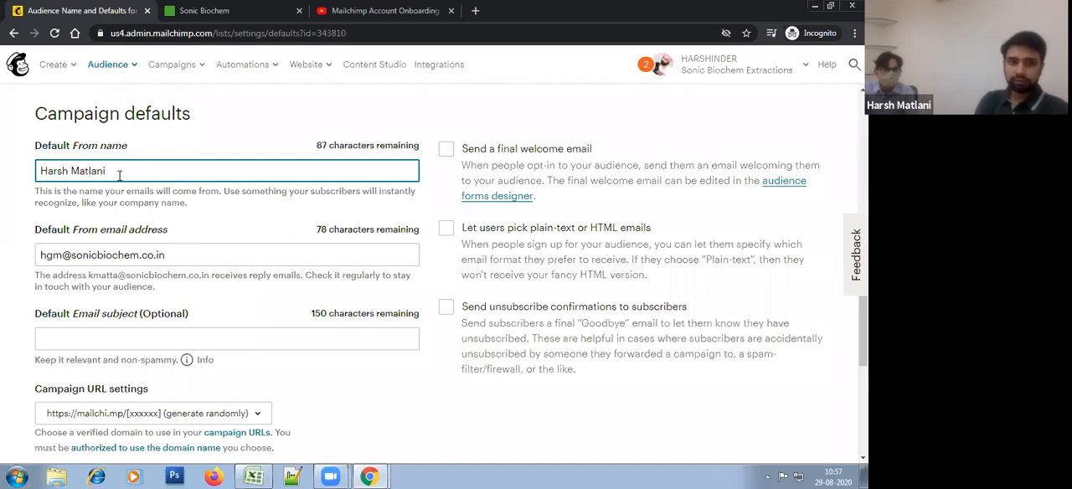
{"action": "scroll", "coordinate": [183, 228], "scroll_direction": "down", "scroll_amount": 1}
{"action": "scroll", "coordinate": [183, 228], "scroll_direction": "down", "scroll_amount": 1}
{"action": "scroll", "coordinate": [215, 206], "scroll_direction": "up", "scroll_amount": 1}
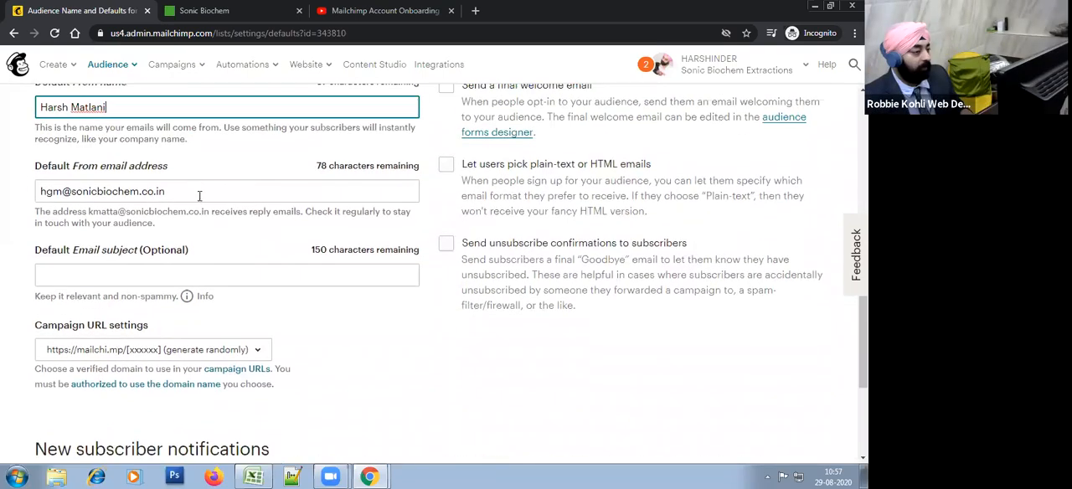
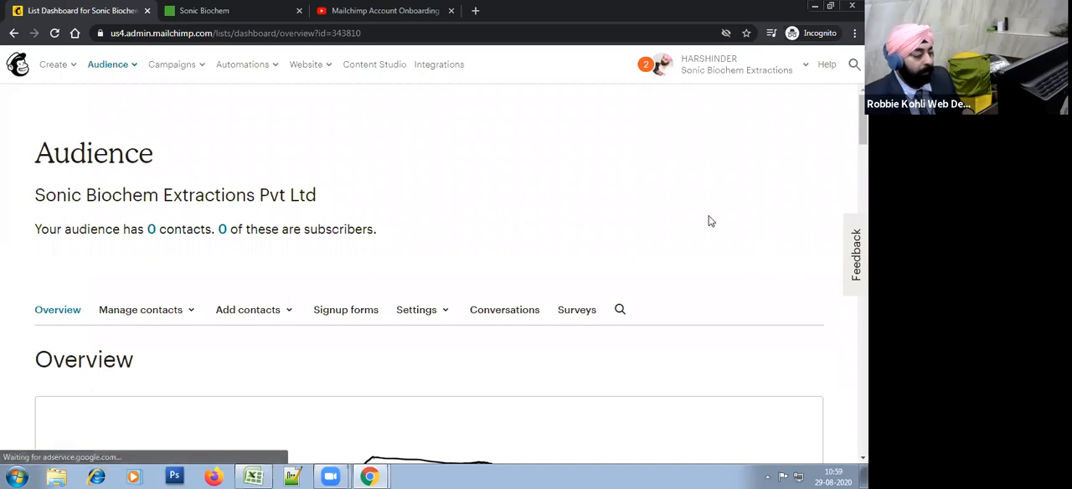
Step: Open the audience's required email footer content settings and enlarge the permission reminder text box
{"action": "scroll", "coordinate": [738, 302], "scroll_direction": "up", "scroll_amount": 5}
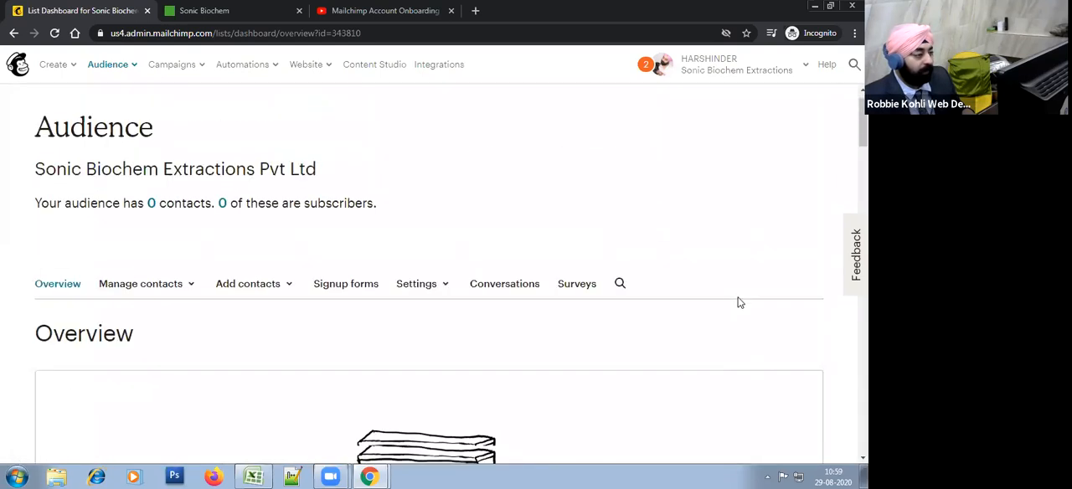
{"action": "left_click", "coordinate": [439, 312]}
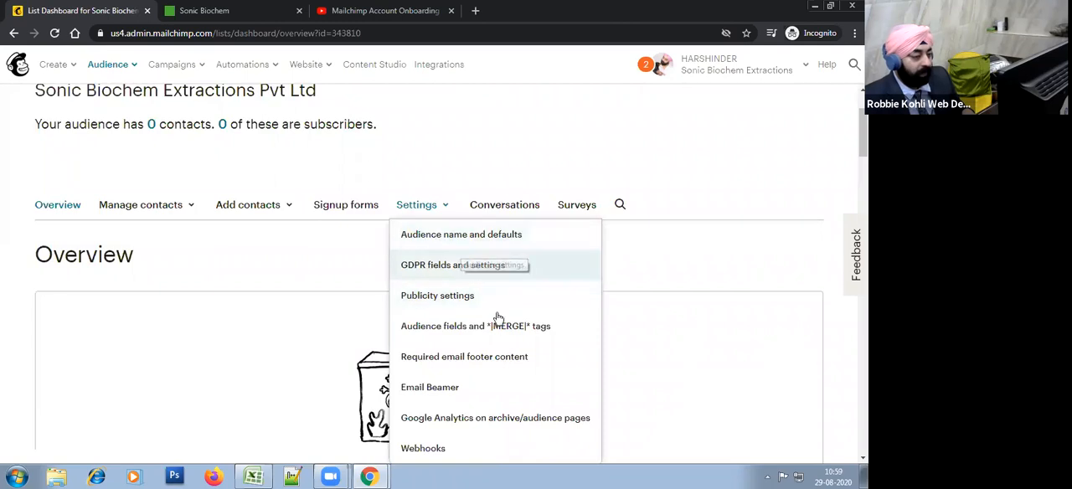
{"action": "scroll", "coordinate": [515, 356], "scroll_direction": "down", "scroll_amount": 1}
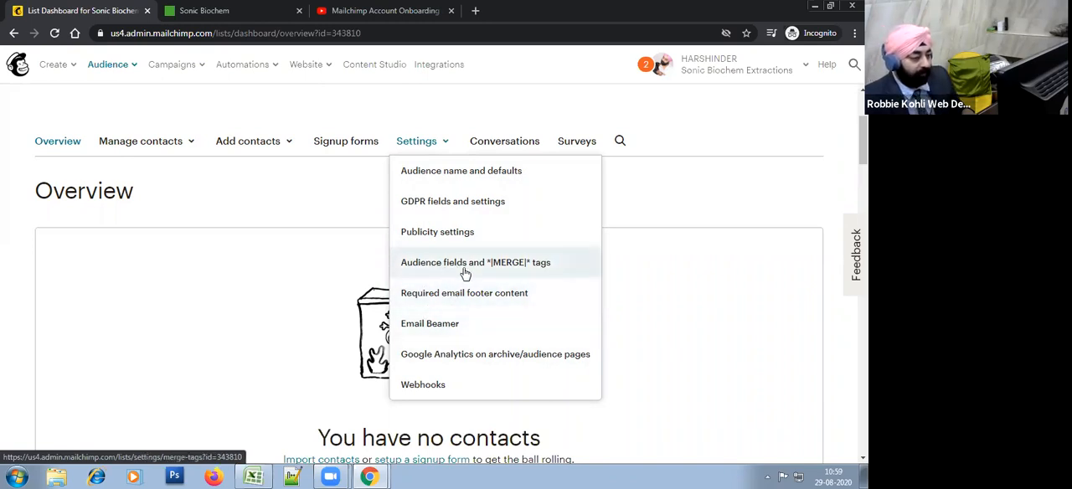
{"action": "left_click", "coordinate": [452, 299]}
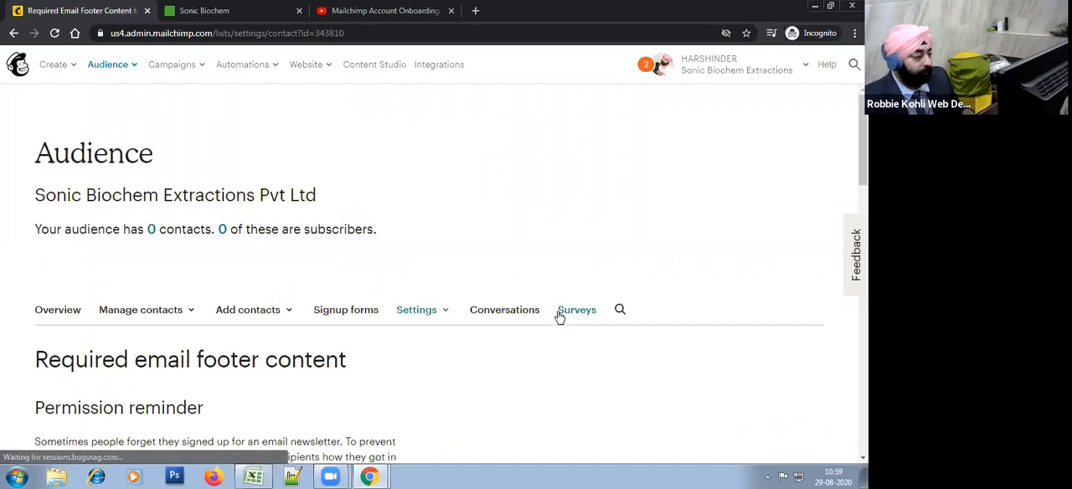
{"action": "scroll", "coordinate": [558, 315], "scroll_direction": "down", "scroll_amount": 5}
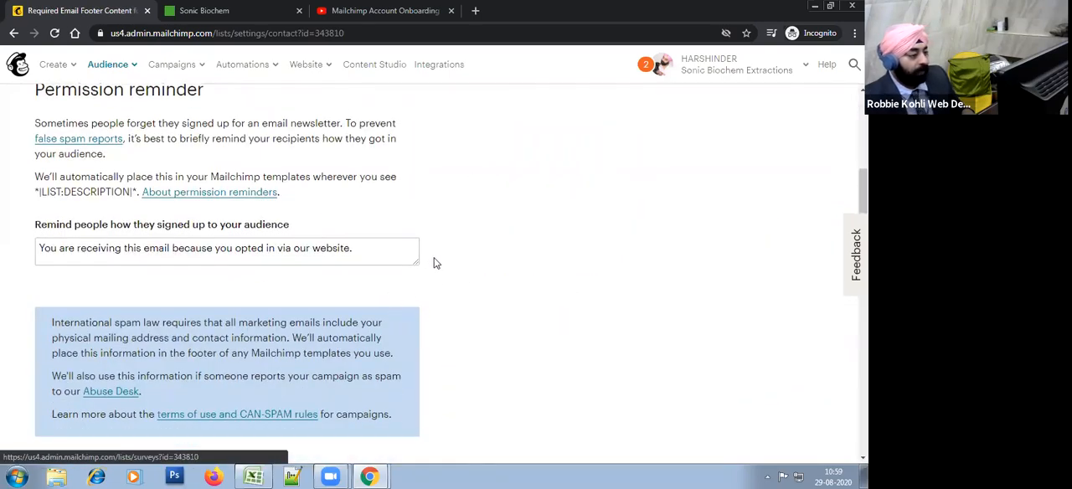
{"action": "left_click_drag", "start_coordinate": [415, 263], "coordinate": [394, 380]}
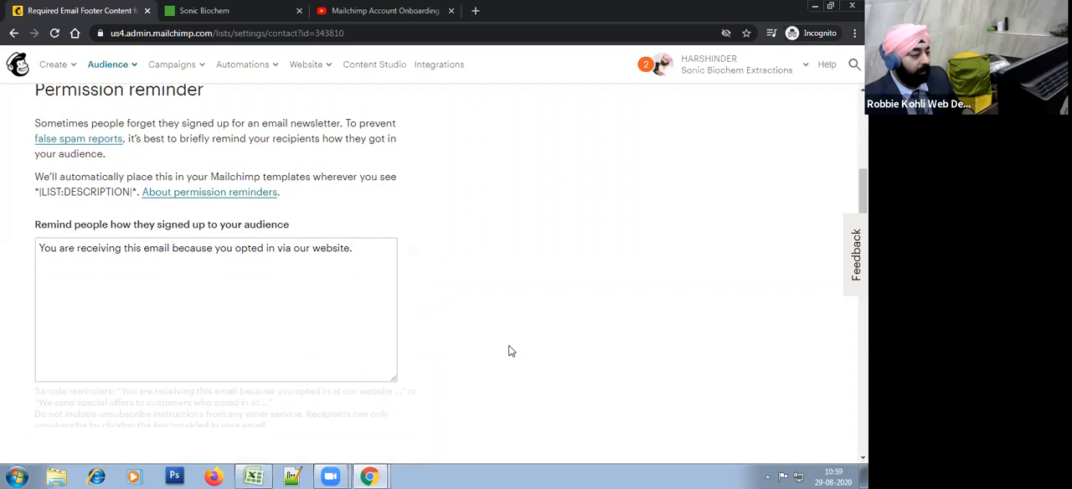
{"action": "left_click", "coordinate": [310, 284]}
{"action": "left_click", "coordinate": [511, 281]}
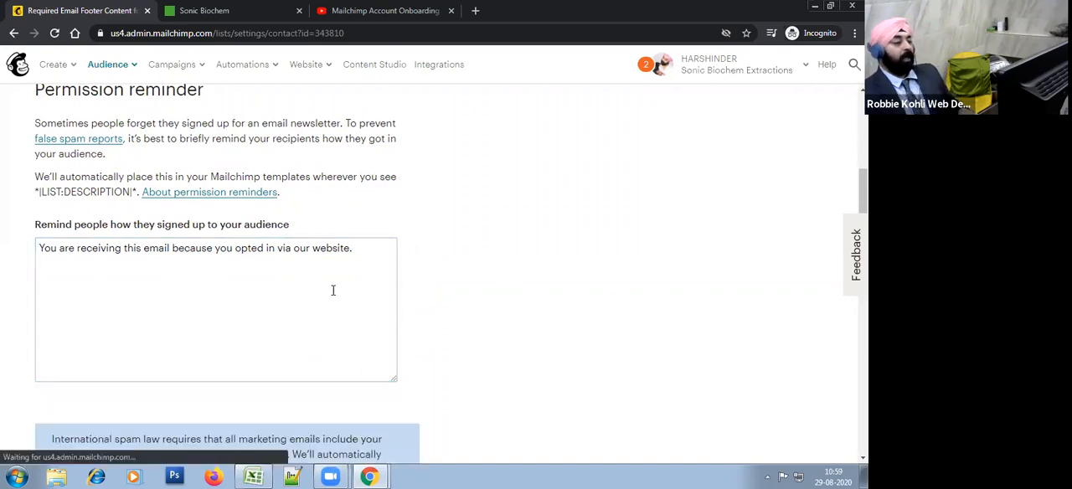
Step: Review the permission reminder wording, focusing on the reason given for receiving the email
{"action": "left_click_drag", "start_coordinate": [353, 253], "coordinate": [39, 254]}
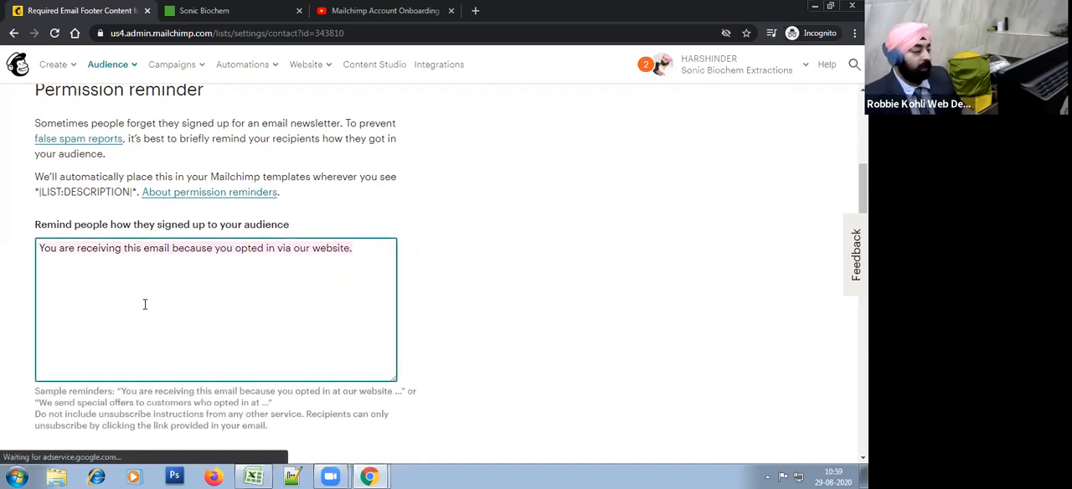
{"action": "left_click", "coordinate": [364, 266]}
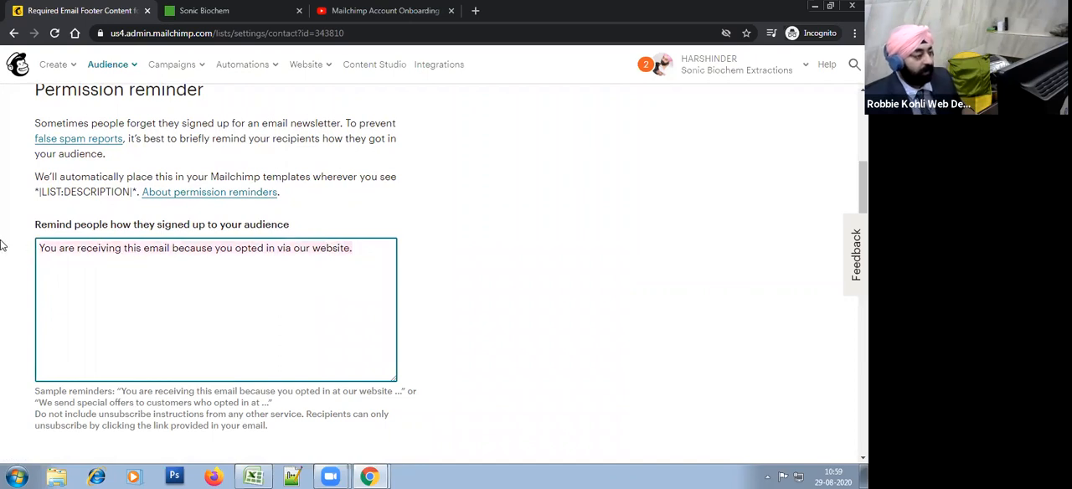
{"action": "left_click", "coordinate": [214, 250]}
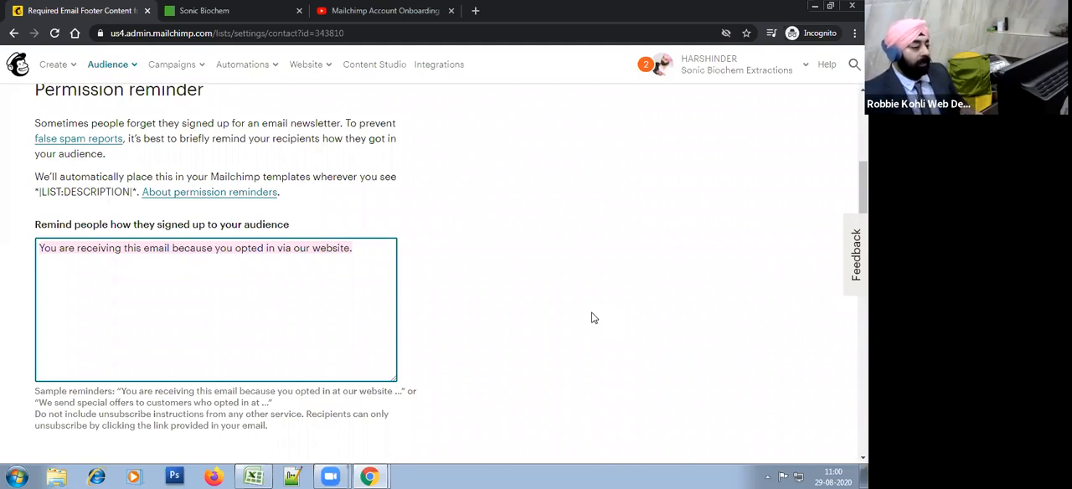
{"action": "left_click", "coordinate": [232, 276]}
{"action": "left_click_drag", "start_coordinate": [172, 247], "coordinate": [339, 248]}
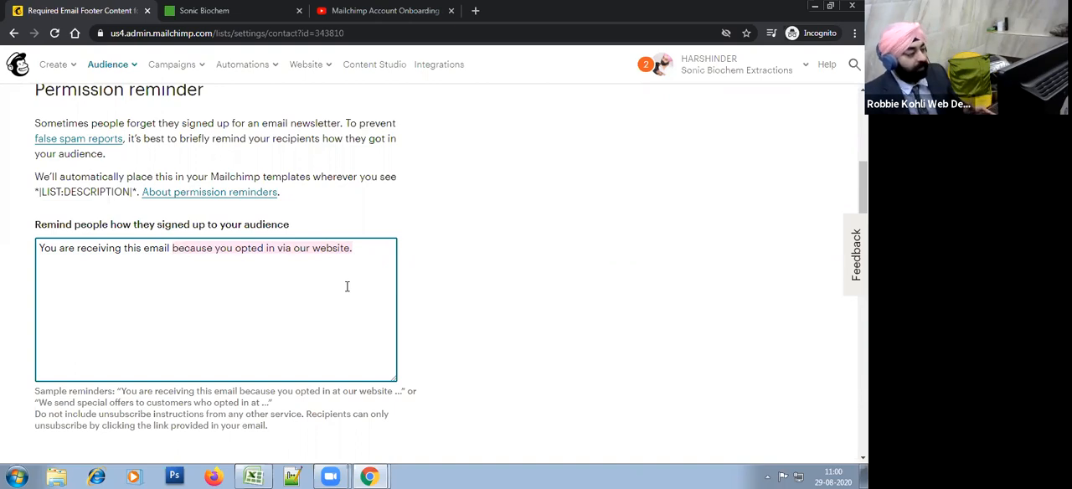
{"action": "left_click", "coordinate": [347, 287]}
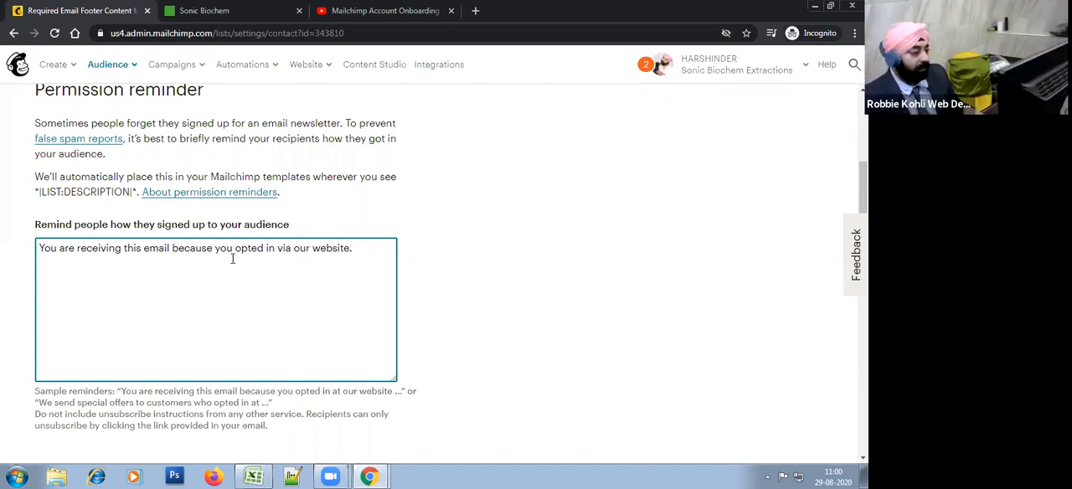
Step: Replace "opted in via our website." in the permission reminder with "have requested more information about our company"
{"action": "left_click_drag", "start_coordinate": [234, 251], "coordinate": [399, 249]}
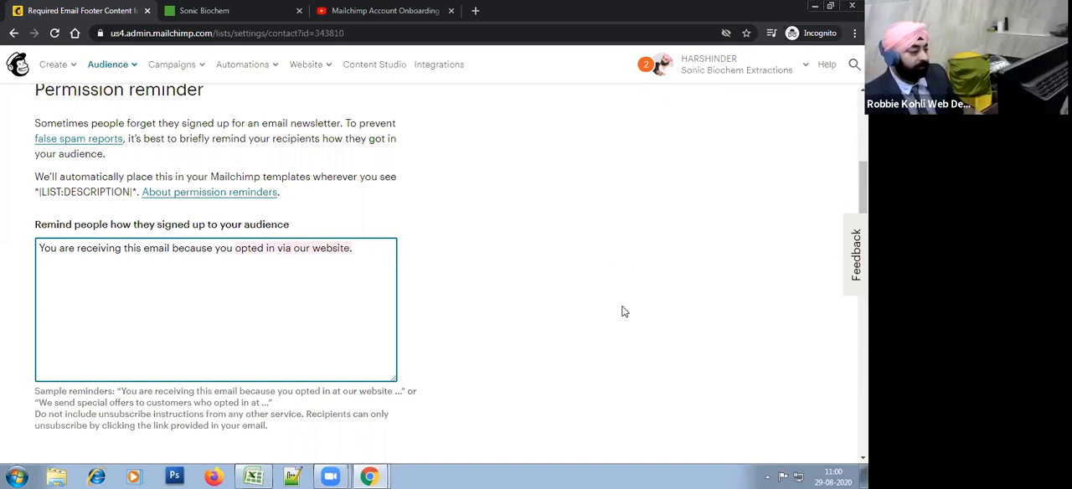
{"action": "type", "text": "have requ"}
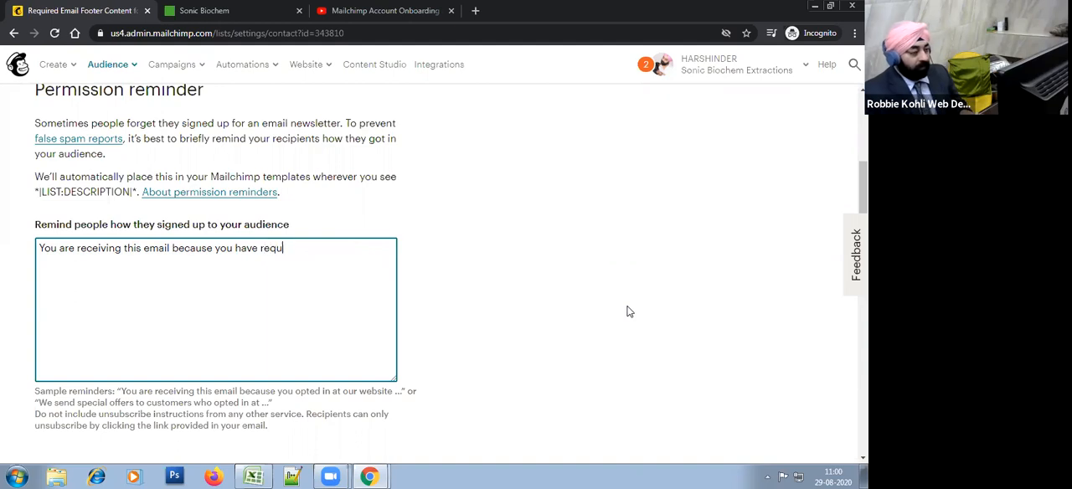
{"action": "type", "text": "ested information"}
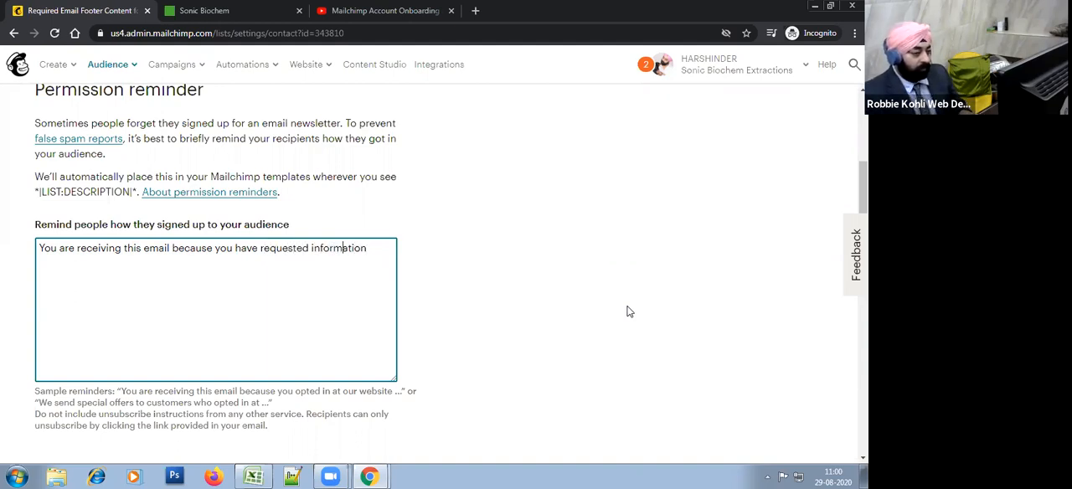
{"action": "type", "text": "more"}
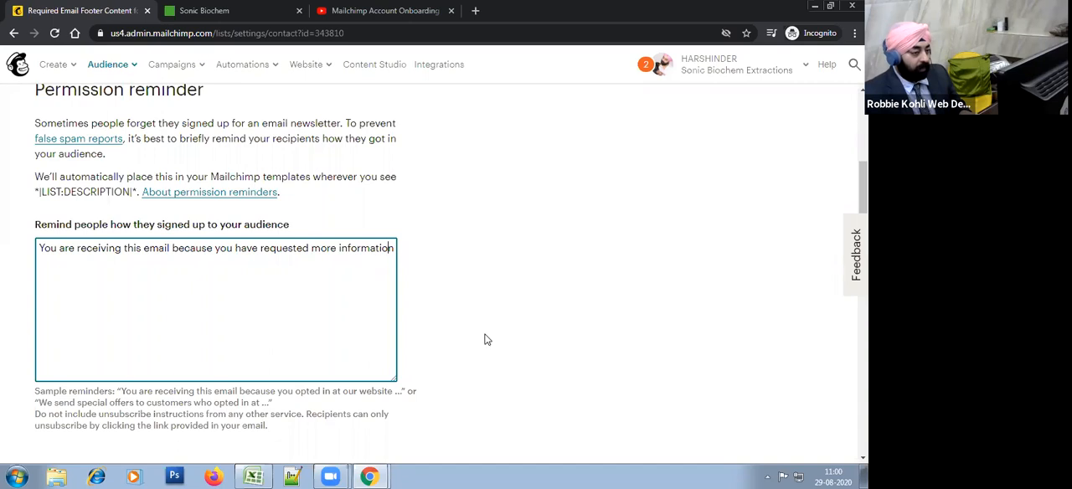
{"action": "type", "text": "b"}
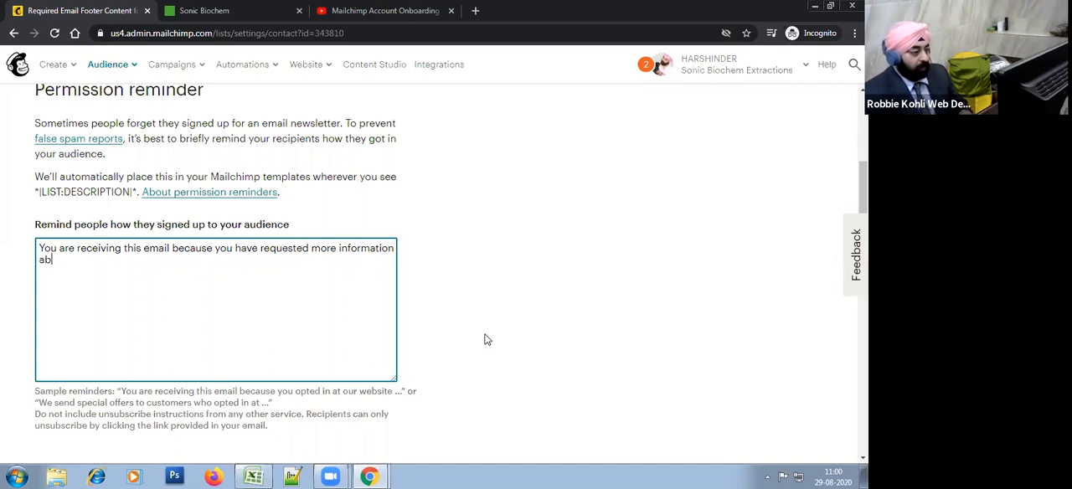
{"action": "type", "text": "out our companty"}
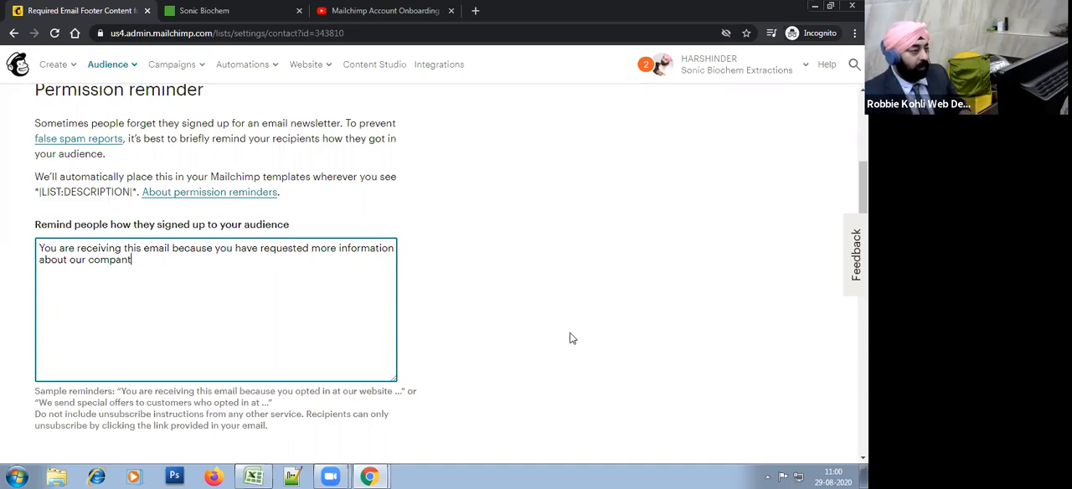
Step: Replace the generic company mention at the end of the permission reminder with "Sonic Biochem Extraction Pvt Ltd."
{"action": "left_click", "coordinate": [403, 32]}
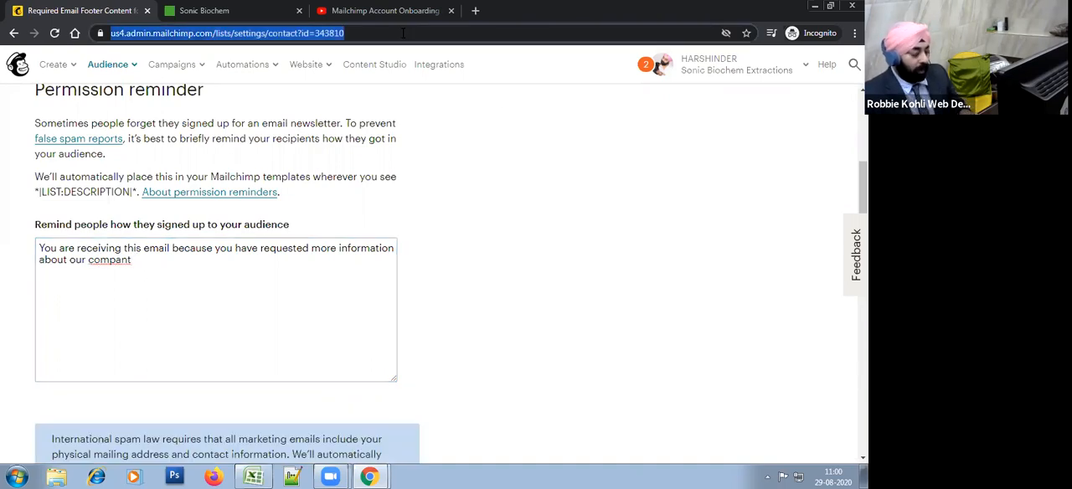
{"action": "left_click", "coordinate": [107, 258]}
{"action": "key", "text": "ctrl+BackSpace"}
{"action": "key", "text": "ctrl+BackSpace"}
{"action": "type", "text": "Sonic"}
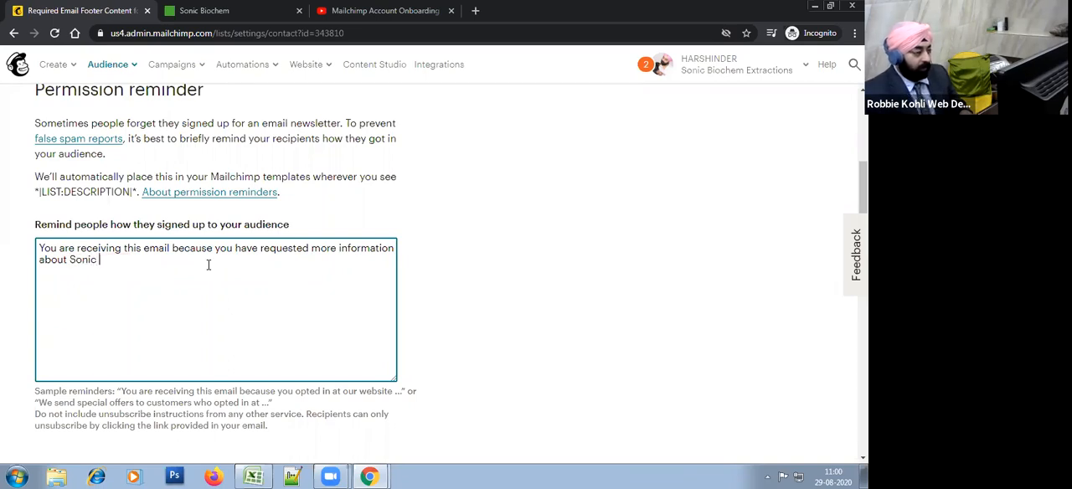
{"action": "type", "text": " Biocjhem Pvt"}
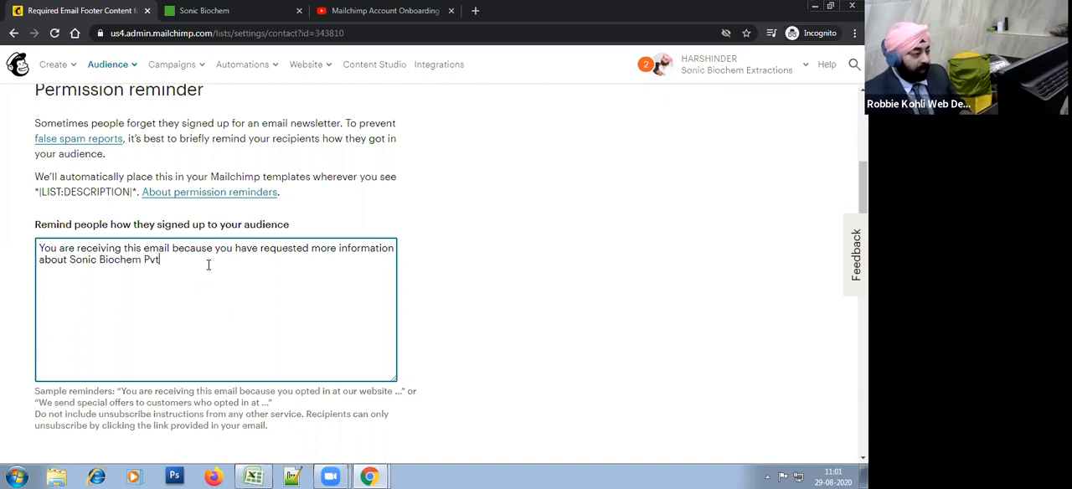
{"action": "type", "text": "Extracti"}
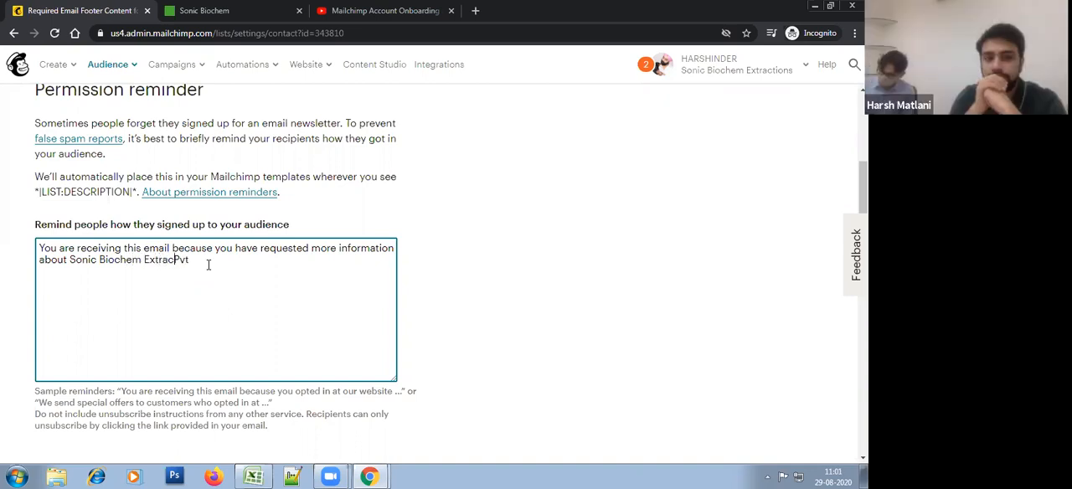
{"action": "type", "text": "on "}
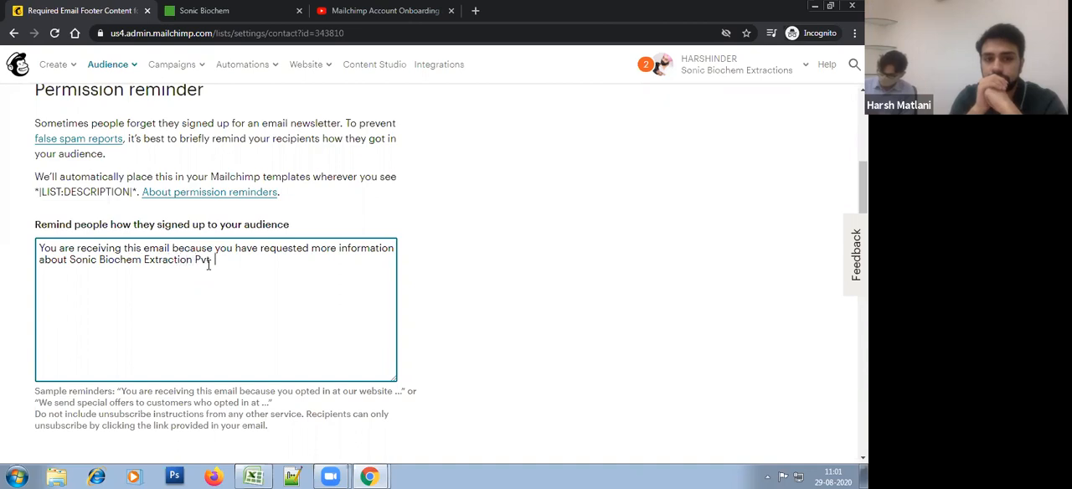
{"action": "type", "text": " KLt"}
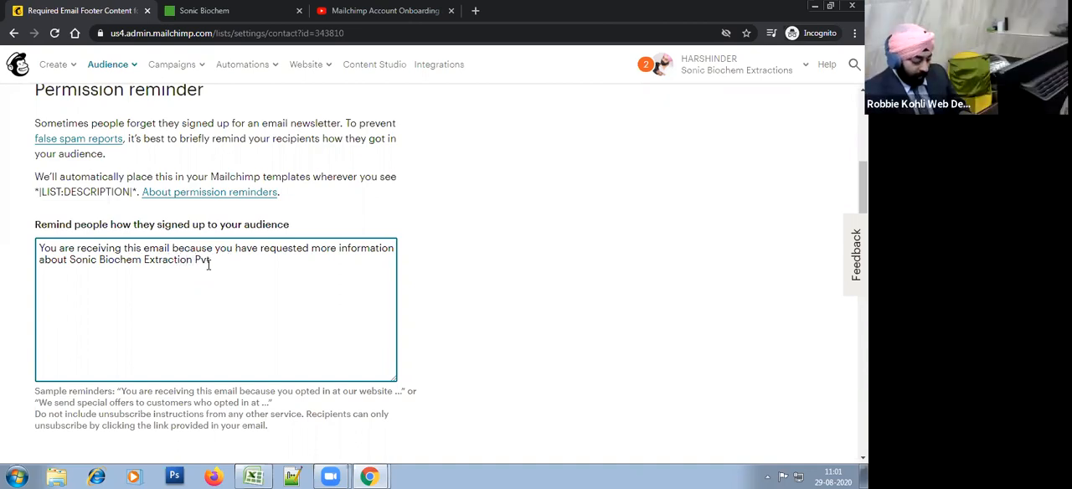
{"action": "type", "text": "d."}
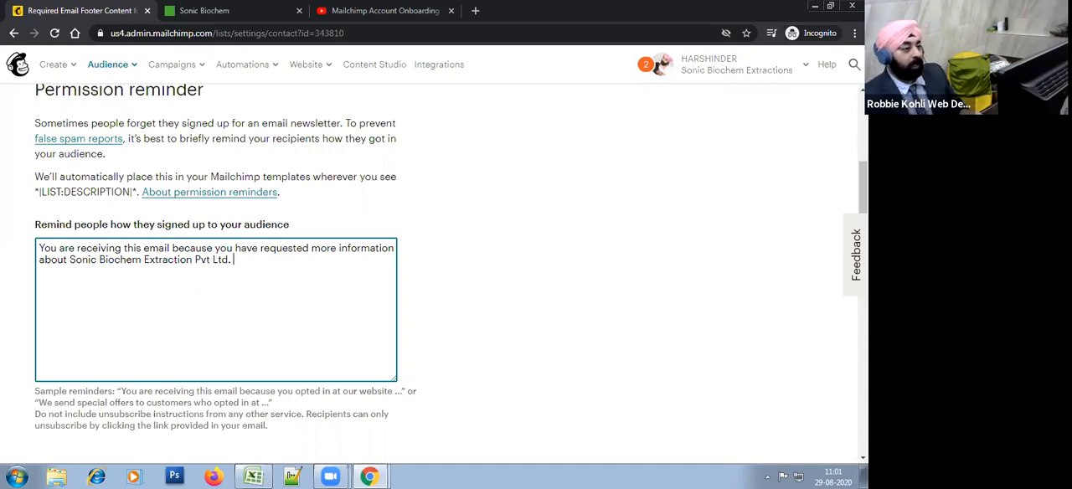
Step: Switch to the browser tab with the YouTube video and load sonicbiochem.co.in there
{"action": "key", "text": "alt+Tab"}
{"action": "key", "text": "alt+Tab"}
{"action": "key", "text": "alt+Tab"}
{"action": "key", "text": "alt+Tab"}
{"action": "left_click", "coordinate": [359, 11]}
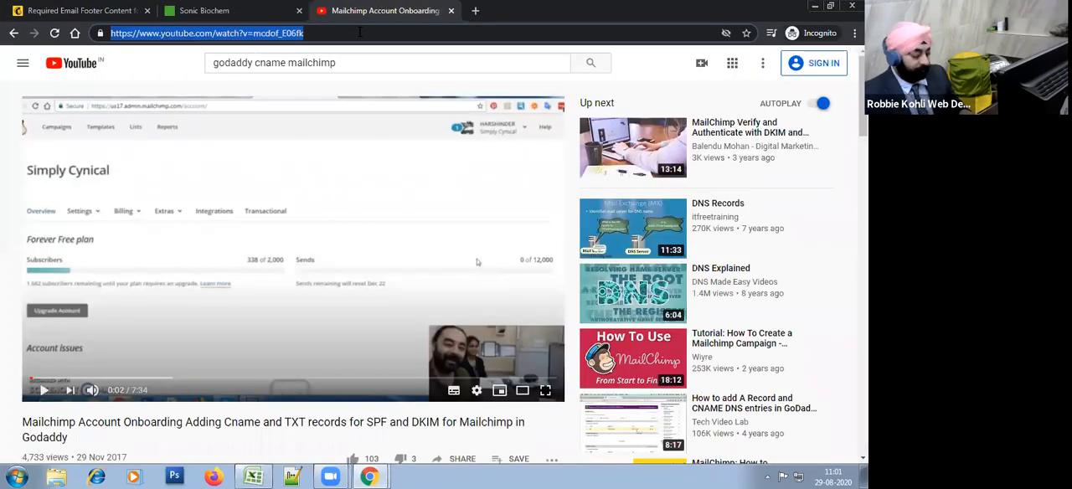
{"action": "type", "text": "sonic"}
{"action": "key", "text": "Down"}
{"action": "key", "text": "Down"}
{"action": "key", "text": "Down"}
{"action": "key", "text": "Up"}
{"action": "key", "text": "Return"}
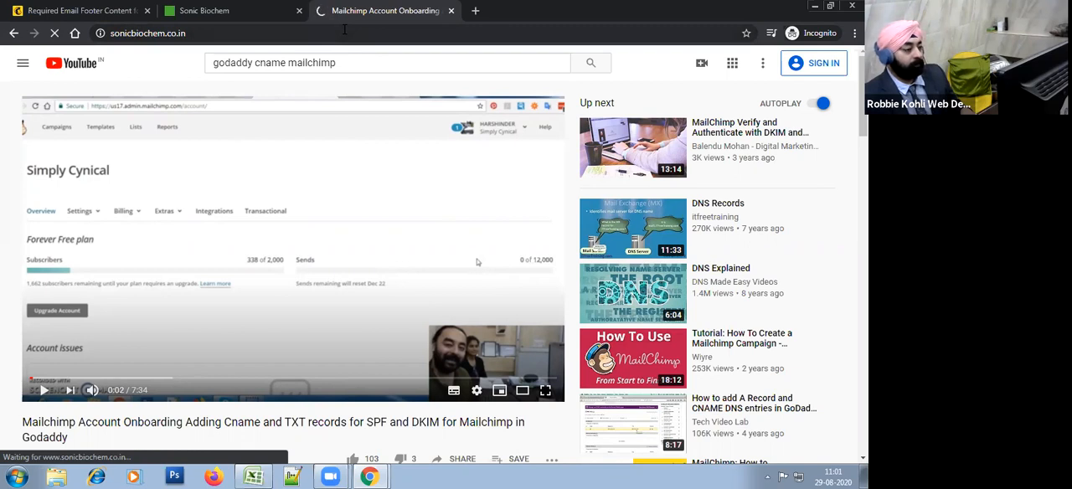
{"action": "left_click", "coordinate": [345, 29]}
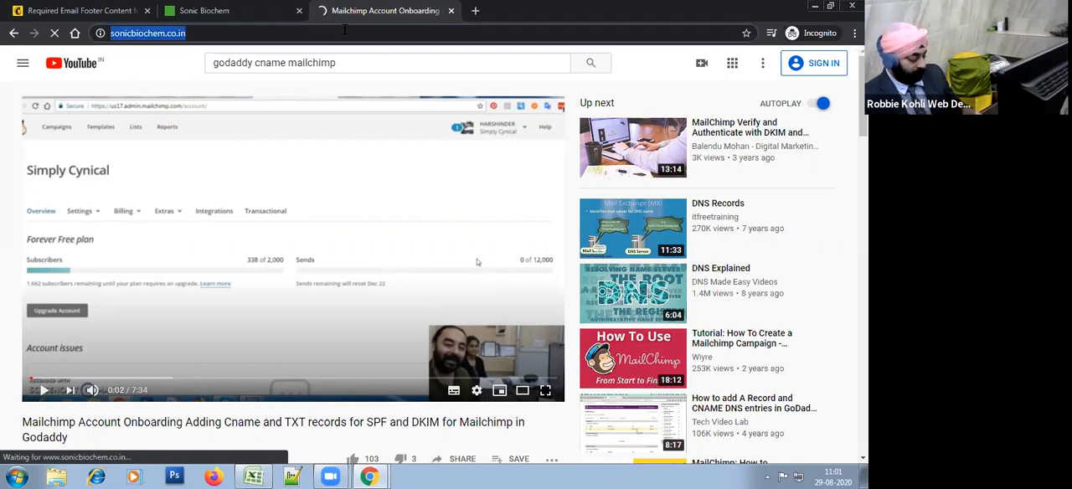
Step: Switch to the already open Sonic Biochem website and open the newsletter listed under Corporate Communications
{"action": "left_click", "coordinate": [251, 10]}
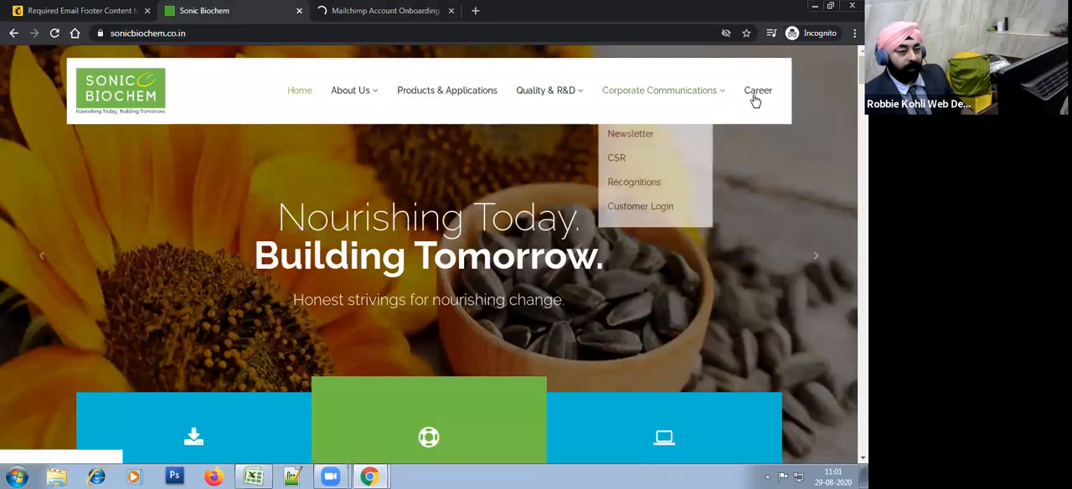
{"action": "mouse_move", "coordinate": [680, 92]}
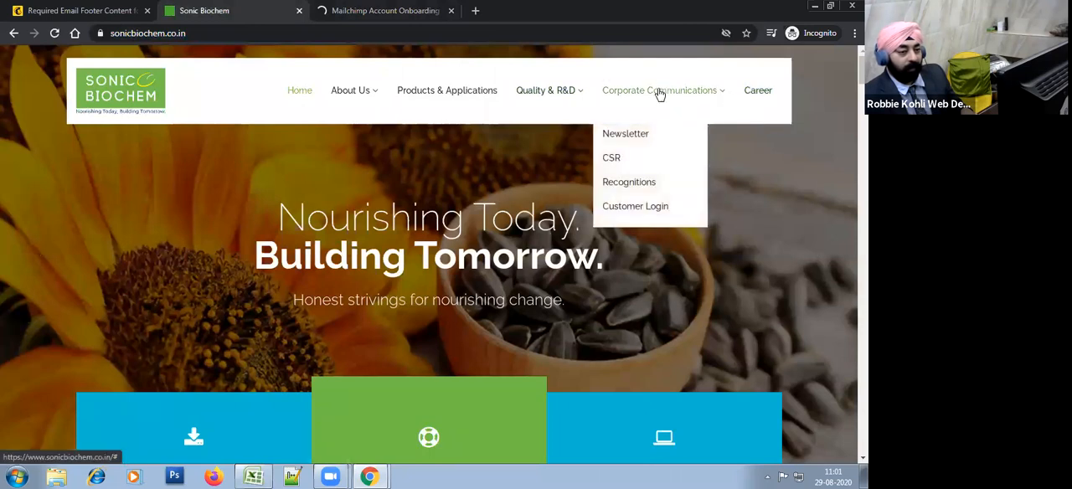
{"action": "left_click", "coordinate": [628, 137]}
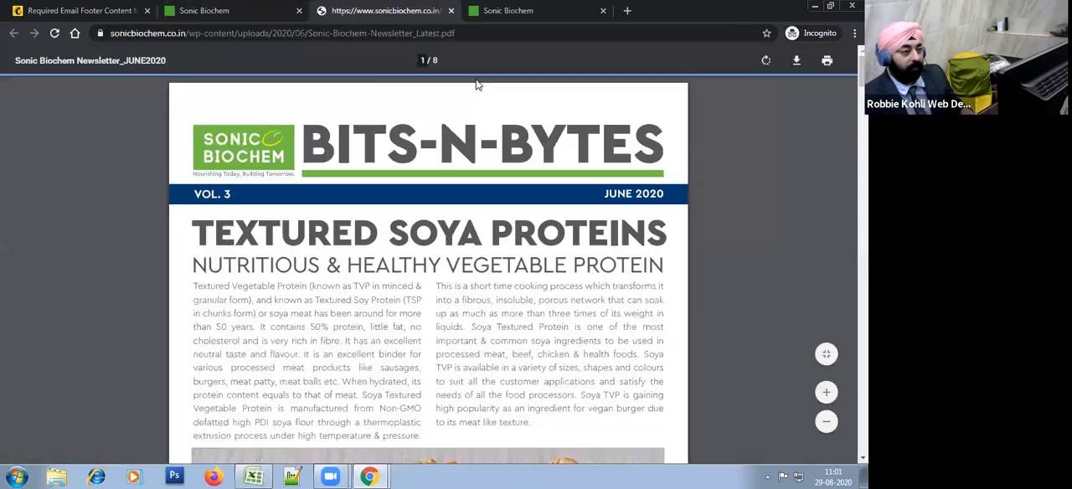
Step: Return to the Sonic Biochem home page and examine its footer and the About Us and Corporate Communications entries
{"action": "left_click", "coordinate": [245, 6]}
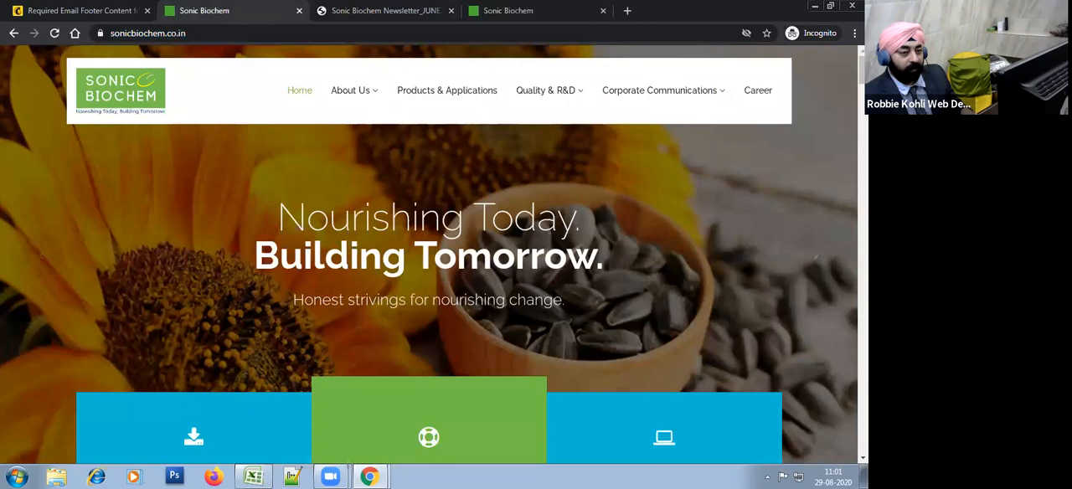
{"action": "key", "text": "End"}
{"action": "mouse_move", "coordinate": [863, 439]}
{"action": "left_mouse_down"}
{"action": "mouse_move", "coordinate": [863, 415]}
{"action": "mouse_move", "coordinate": [862, 439]}
{"action": "left_mouse_up"}
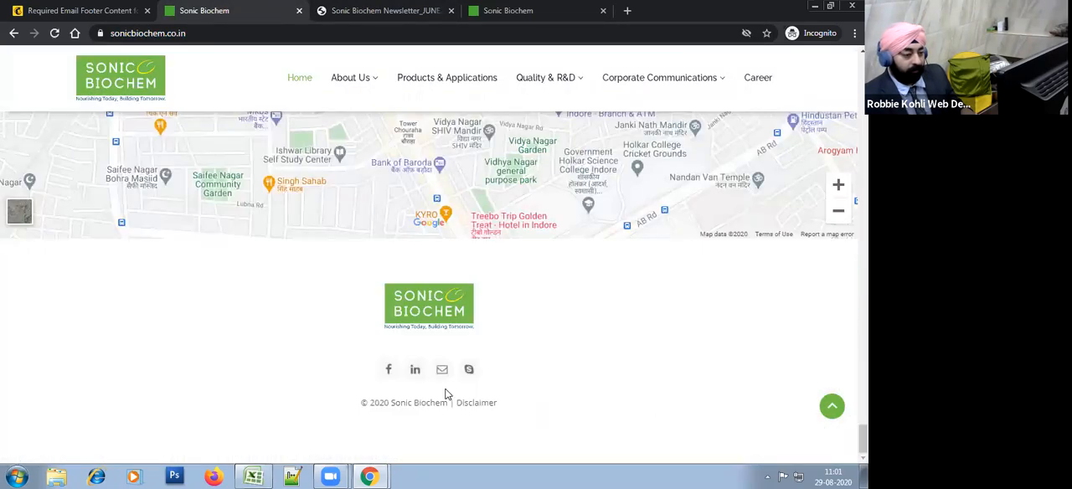
{"action": "left_click_drag", "start_coordinate": [863, 439], "coordinate": [829, 62]}
{"action": "mouse_move", "coordinate": [363, 94]}
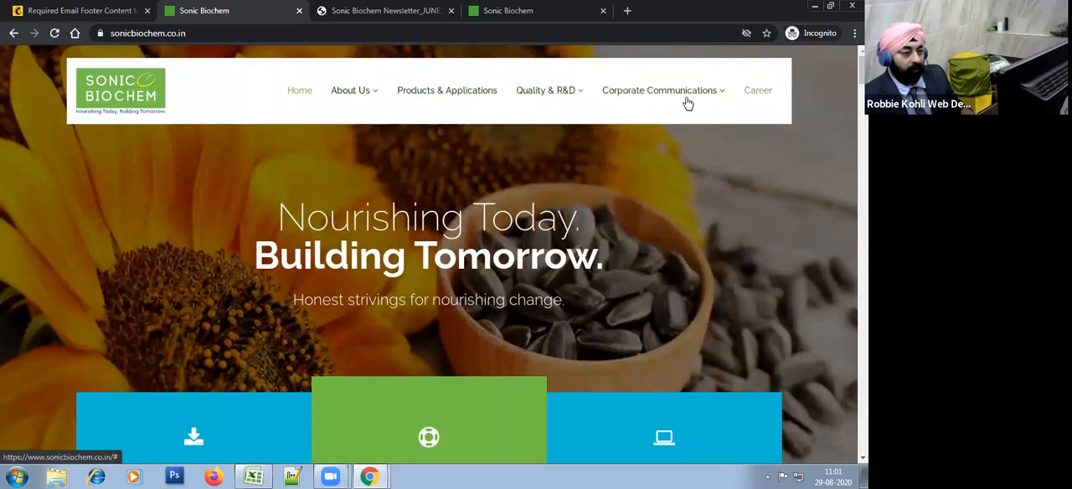
{"action": "mouse_move", "coordinate": [687, 100]}
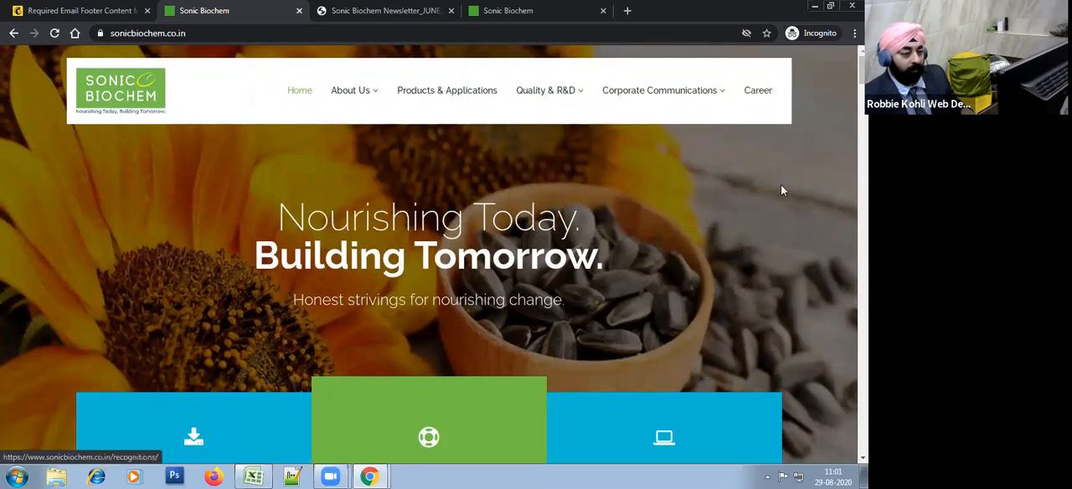
Step: Examine the Sonic Biochem home page content down to the Contact Us section with its enquiry form
{"action": "scroll", "coordinate": [731, 171], "scroll_direction": "down", "scroll_amount": 5}
{"action": "scroll", "coordinate": [729, 185], "scroll_direction": "down", "scroll_amount": 15}
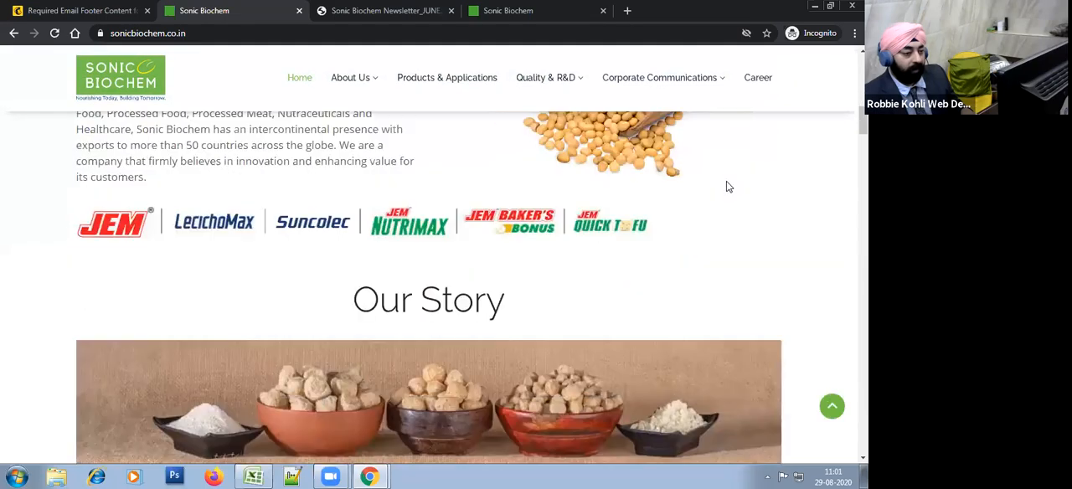
{"action": "scroll", "coordinate": [743, 250], "scroll_direction": "down", "scroll_amount": 10}
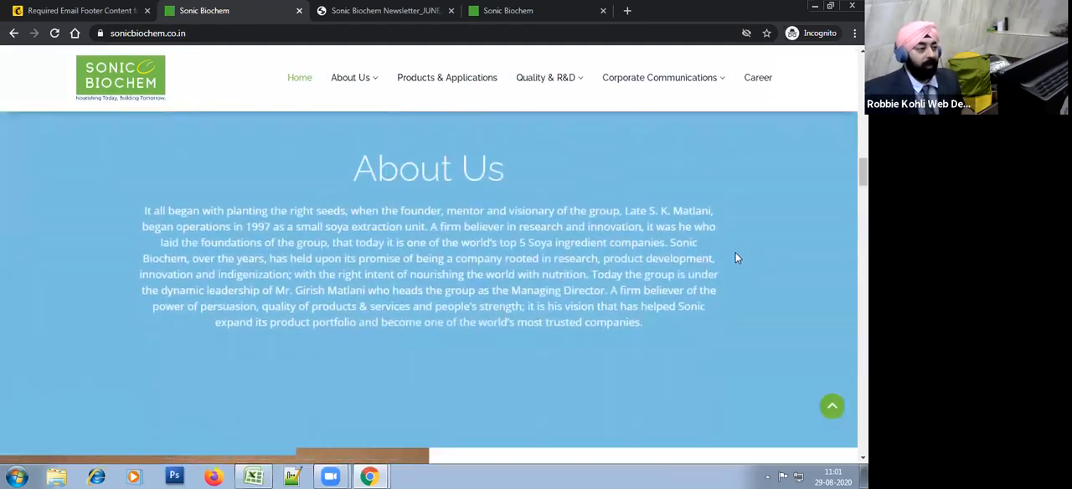
{"action": "scroll", "coordinate": [712, 251], "scroll_direction": "down", "scroll_amount": 15}
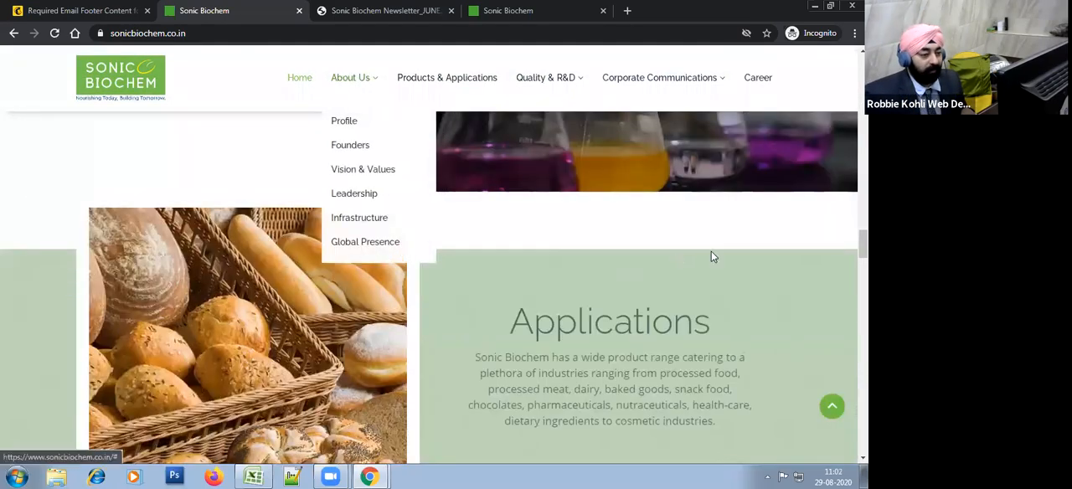
{"action": "scroll", "coordinate": [800, 311], "scroll_direction": "down", "scroll_amount": 15}
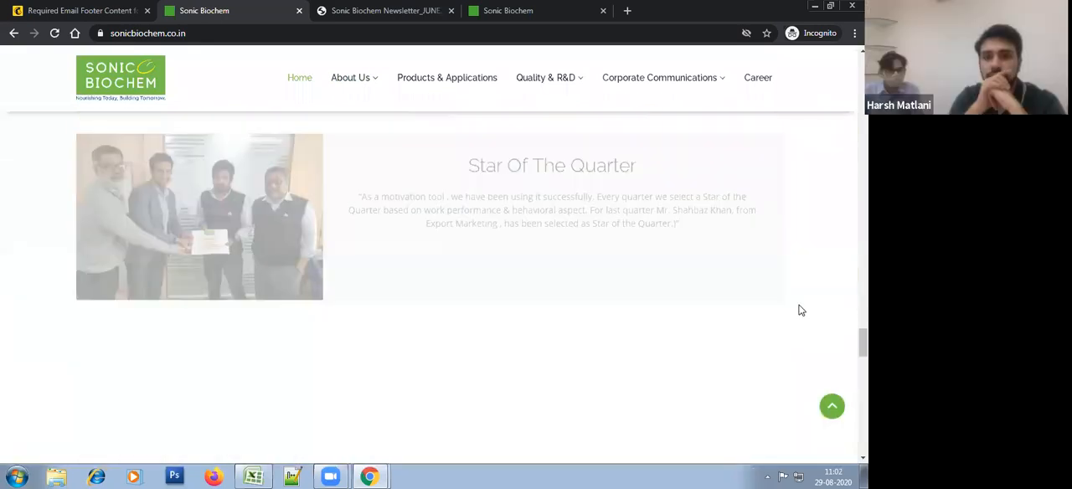
{"action": "scroll", "coordinate": [708, 349], "scroll_direction": "up", "scroll_amount": 1}
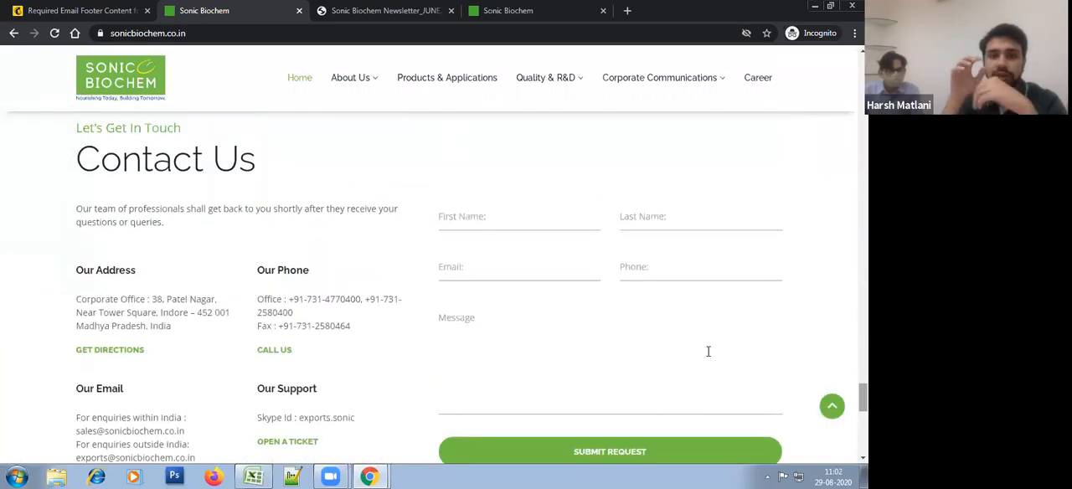
Step: Open the Products & Applications page of the company website and examine its product categories and enquiry option
{"action": "left_click", "coordinate": [431, 82]}
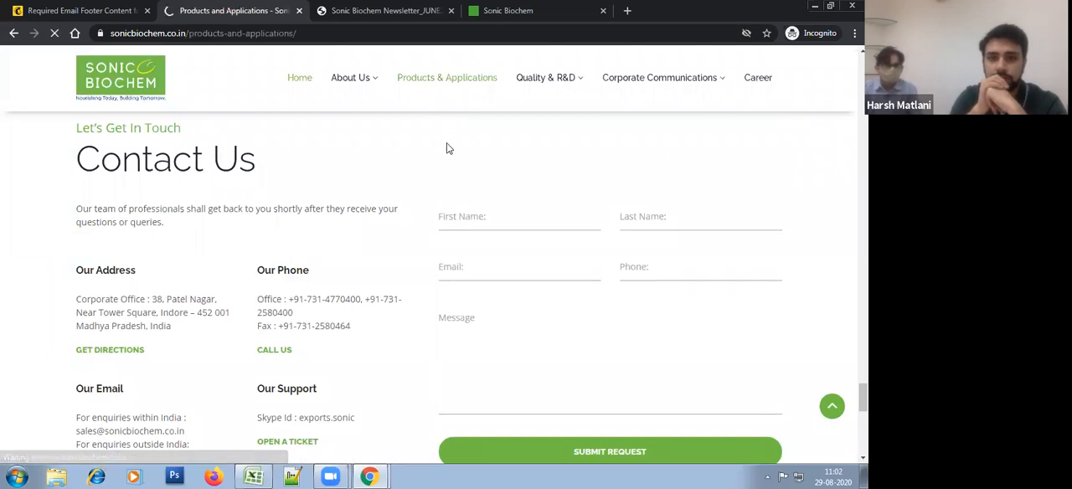
{"action": "scroll", "coordinate": [486, 209], "scroll_direction": "down", "scroll_amount": 2}
{"action": "scroll", "coordinate": [506, 226], "scroll_direction": "down", "scroll_amount": 8}
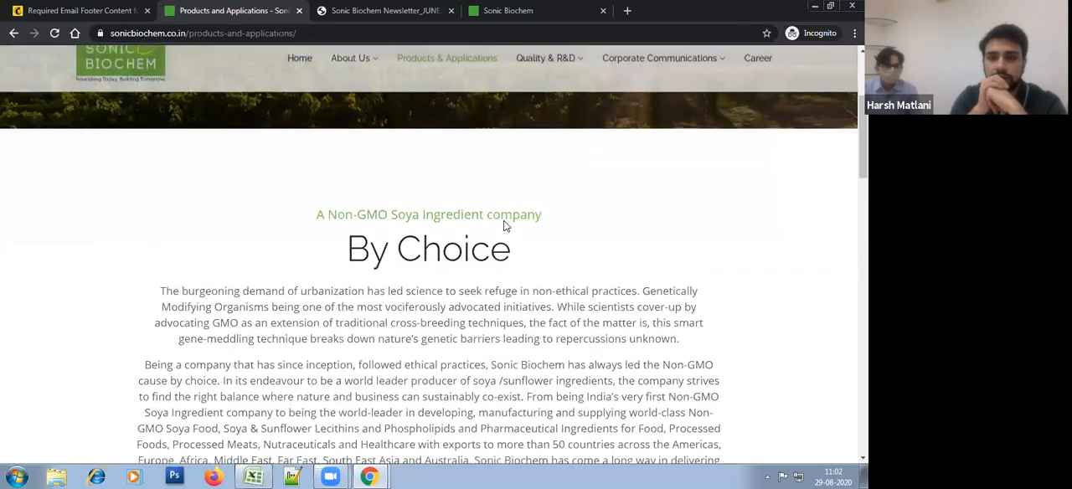
{"action": "left_click", "coordinate": [742, 175]}
{"action": "left_click", "coordinate": [676, 100]}
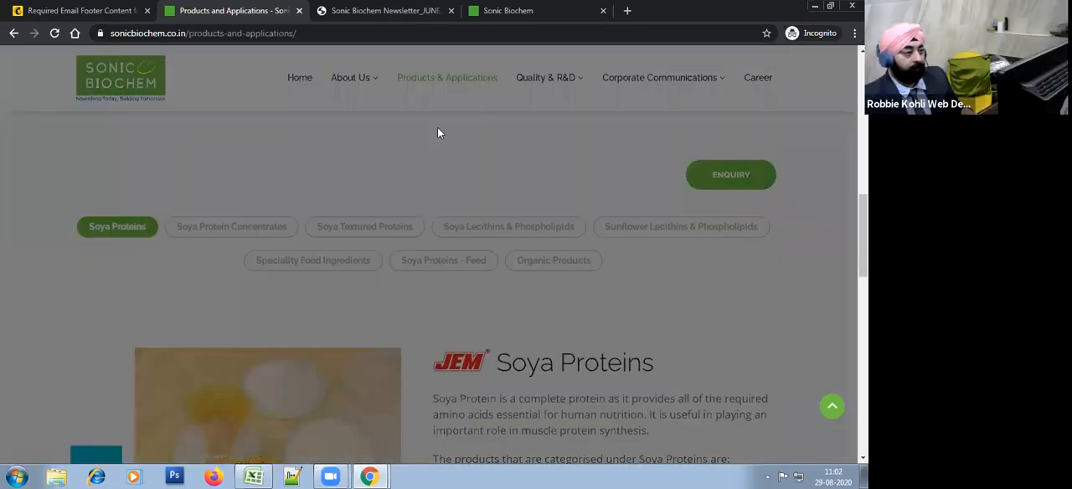
{"action": "scroll", "coordinate": [437, 130], "scroll_direction": "up", "scroll_amount": 10}
Step: Copy the Products and Applications page address into a new line beneath the permission reminder text in Mailchimp
{"action": "left_click", "coordinate": [304, 34]}
{"action": "key", "text": "ctrl+c"}
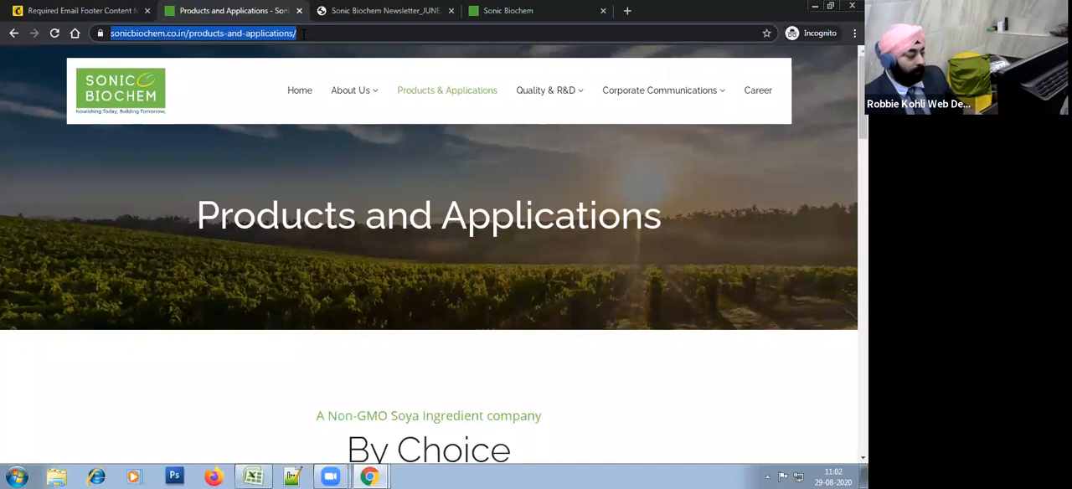
{"action": "left_click", "coordinate": [76, 10]}
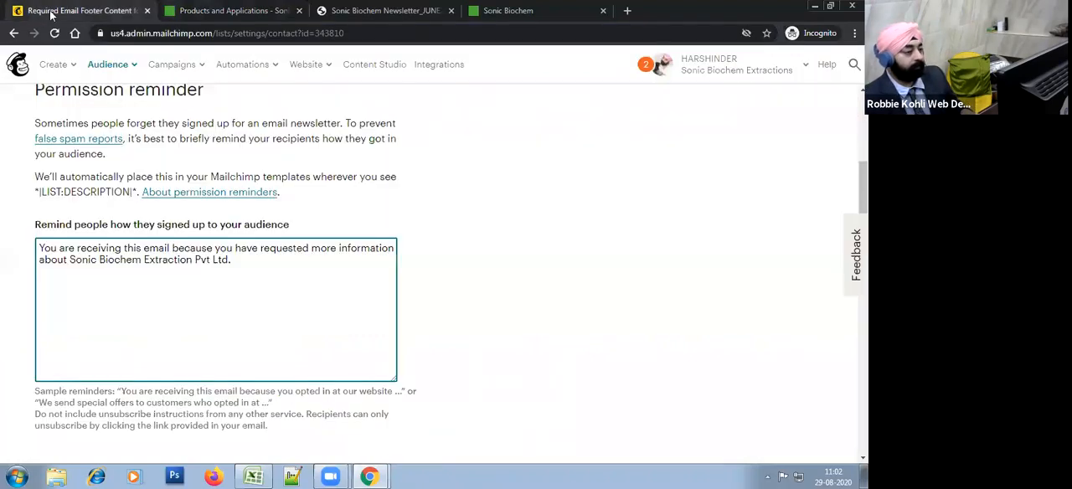
{"action": "left_click", "coordinate": [357, 304]}
{"action": "key", "text": "Return"}
{"action": "key", "text": "ctrl+v"}
Step: Replace the contact name in the recipient contact details with the new contact's first name
{"action": "scroll", "coordinate": [505, 271], "scroll_direction": "down", "scroll_amount": 5}
{"action": "scroll", "coordinate": [505, 270], "scroll_direction": "down", "scroll_amount": 3}
{"action": "scroll", "coordinate": [495, 267], "scroll_direction": "up", "scroll_amount": 1}
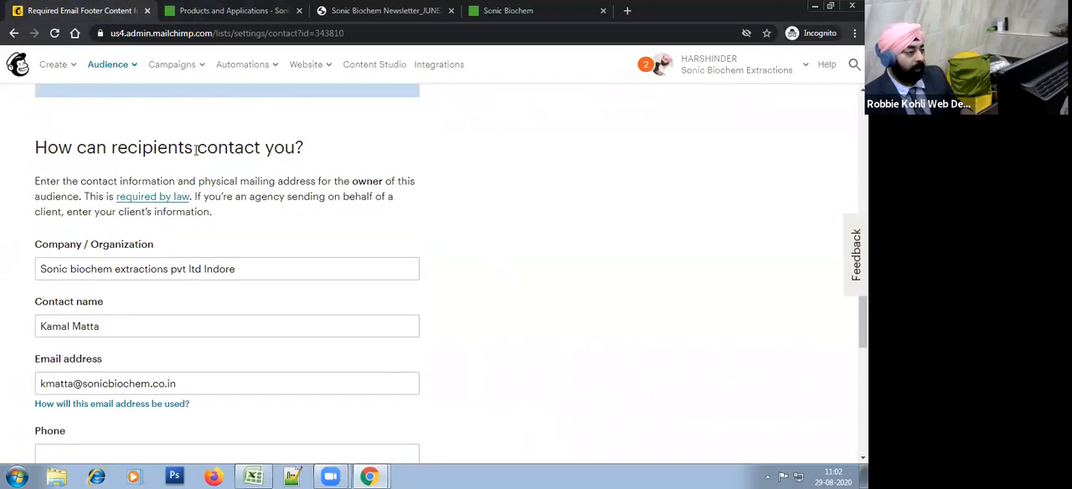
{"action": "scroll", "coordinate": [210, 271], "scroll_direction": "down", "scroll_amount": 1}
{"action": "left_click", "coordinate": [113, 267]}
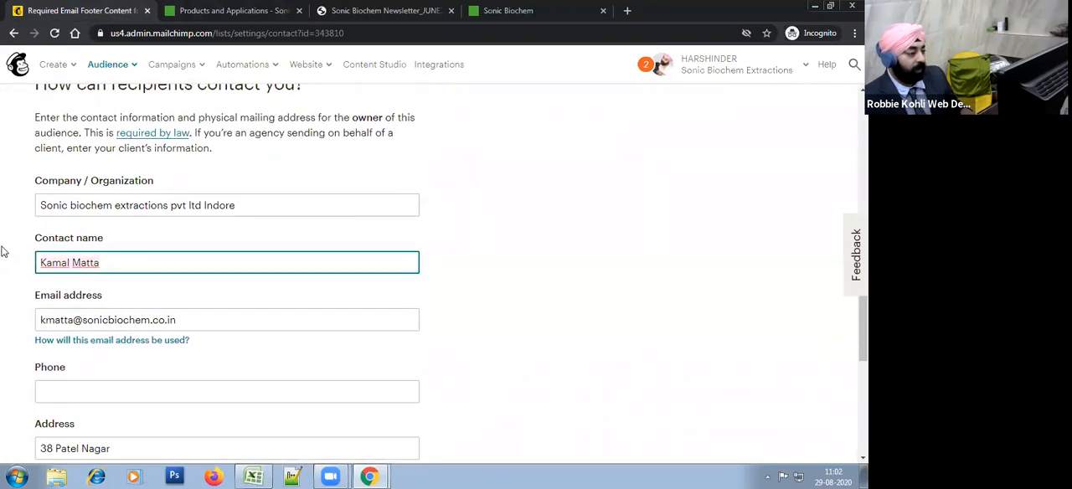
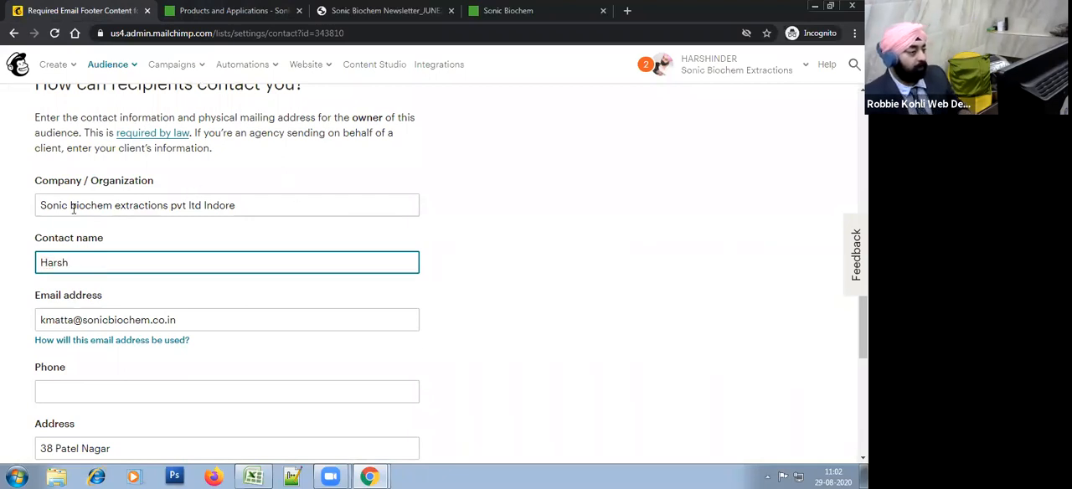
Step: Set the Company / Organization to "Sonic Biochem Extraction Pvt Ltd"
{"action": "left_click", "coordinate": [270, 206]}
{"action": "type", "text": "Biochem Extracrtion"}
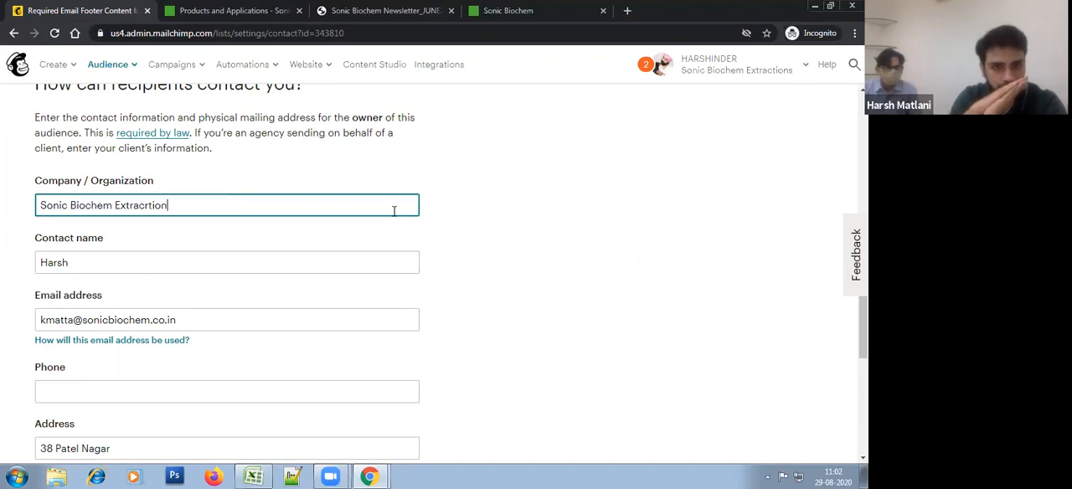
{"action": "key", "text": "BackSpace"}
{"action": "key", "text": "BackSpace"}
{"action": "key", "text": "BackSpace"}
{"action": "key", "text": "BackSpace"}
{"action": "key", "text": "BackSpace"}
{"action": "type", "text": "tion Pvt Ltd"}
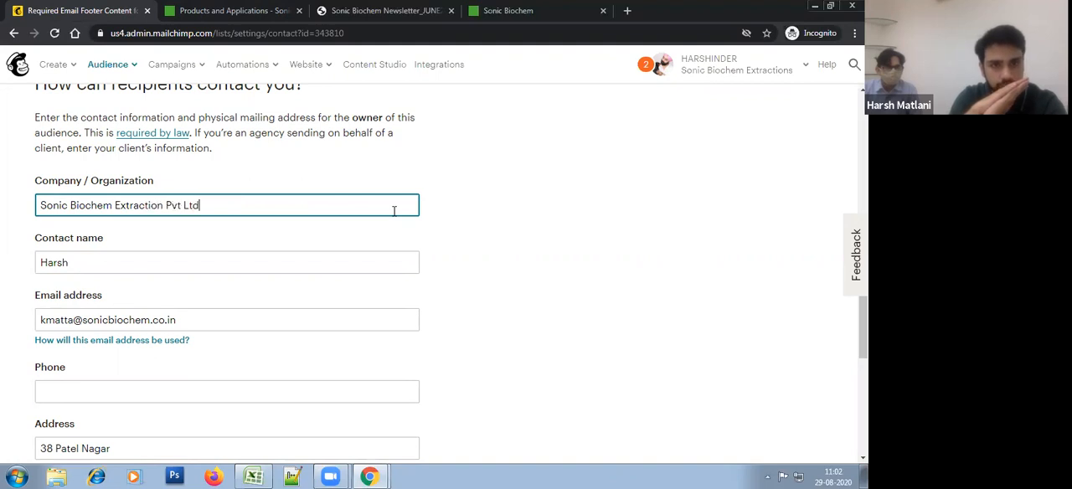
Step: Add the surname to the contact name and replace the mailbox part of the contact's email address
{"action": "left_click", "coordinate": [112, 268]}
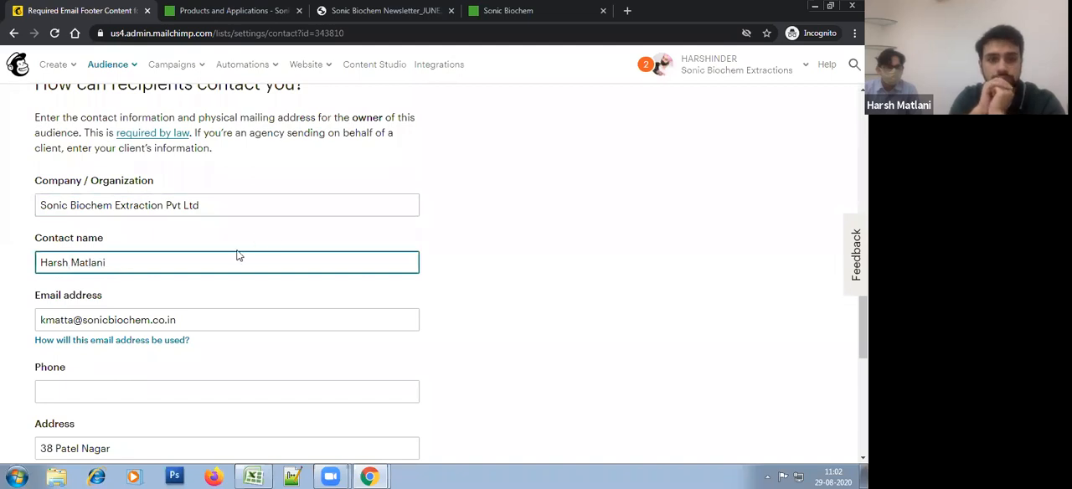
{"action": "left_click", "coordinate": [76, 320]}
{"action": "key", "text": "ctrl+BackSpace"}
{"action": "type", "text": "hmg"}
{"action": "key", "text": "BackSpace"}
{"action": "key", "text": "BackSpace"}
{"action": "type", "text": "gm"}
Step: Enter the contact's phone number, including the country code, in the recipient contact details
{"action": "scroll", "coordinate": [653, 157], "scroll_direction": "down", "scroll_amount": 3}
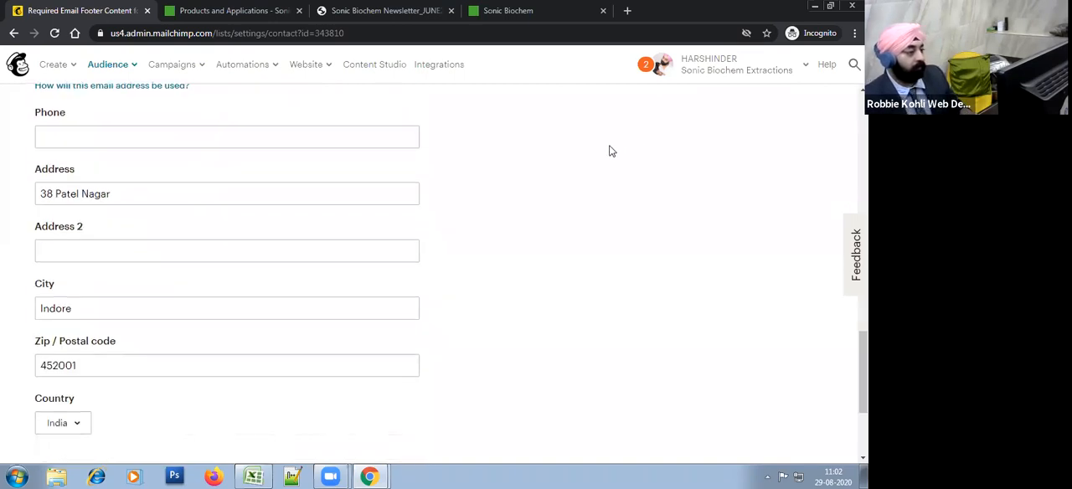
{"action": "left_click", "coordinate": [48, 136]}
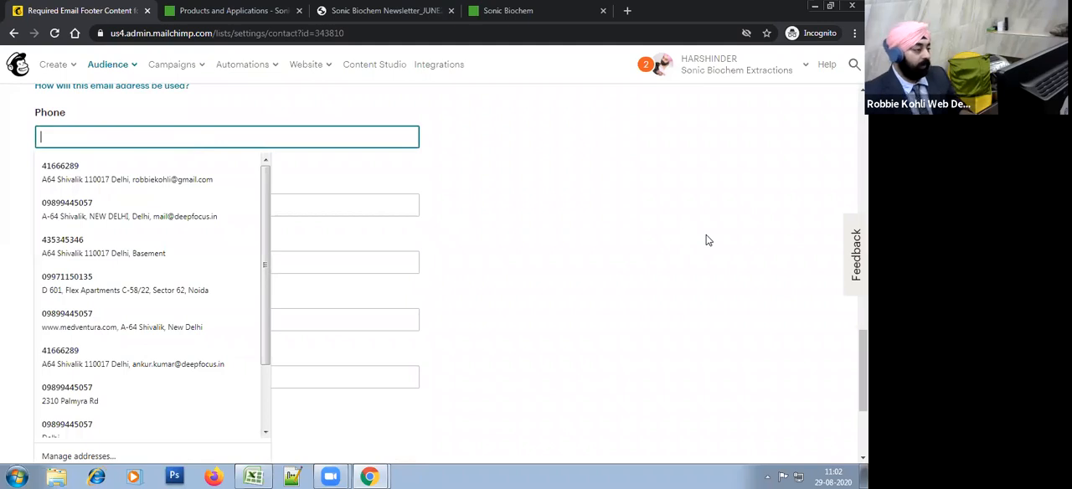
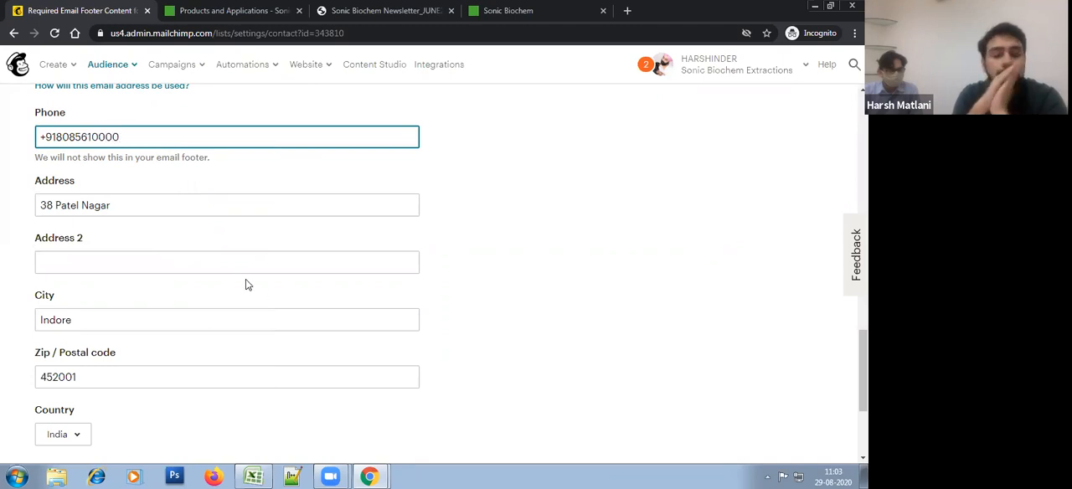
Step: Check the Website URL where people opted in to the audience and save the required email footer content
{"action": "scroll", "coordinate": [246, 283], "scroll_direction": "down", "scroll_amount": 3}
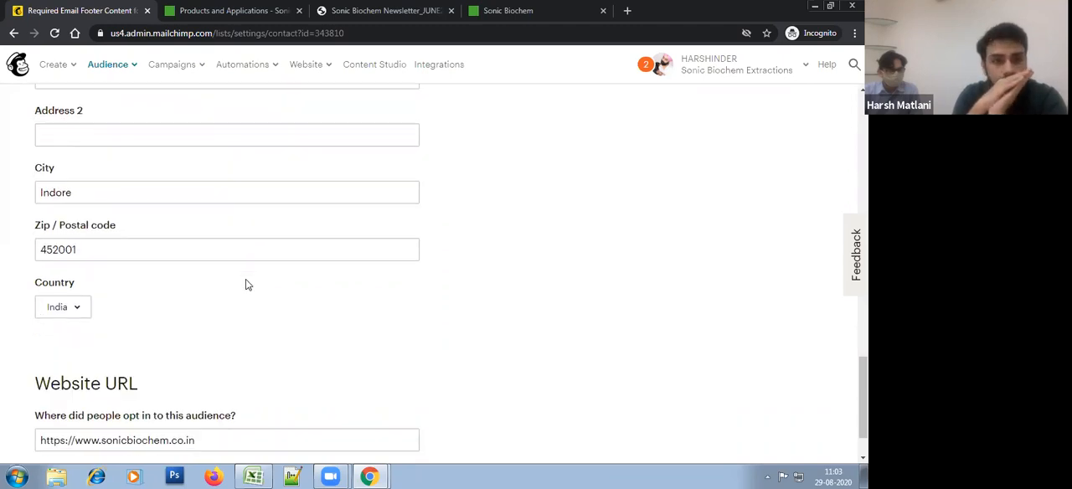
{"action": "left_click", "coordinate": [126, 379]}
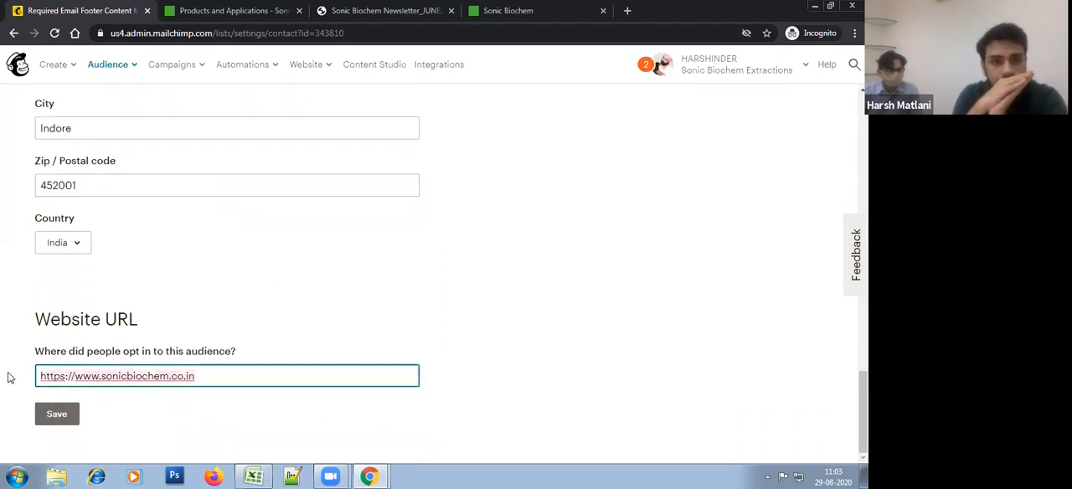
{"action": "left_click", "coordinate": [60, 419]}
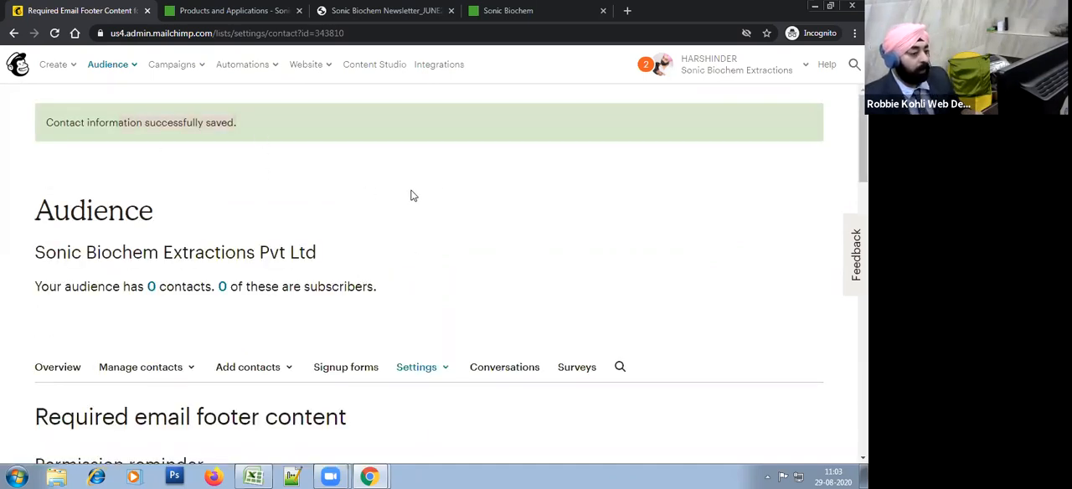
{"action": "scroll", "coordinate": [527, 230], "scroll_direction": "down", "scroll_amount": 2}
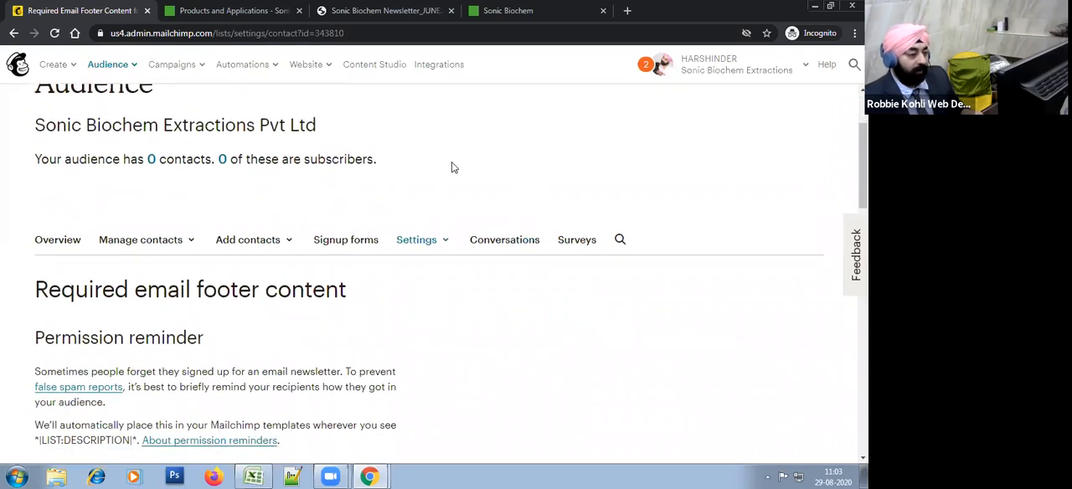
{"action": "scroll", "coordinate": [447, 151], "scroll_direction": "up", "scroll_amount": 2}
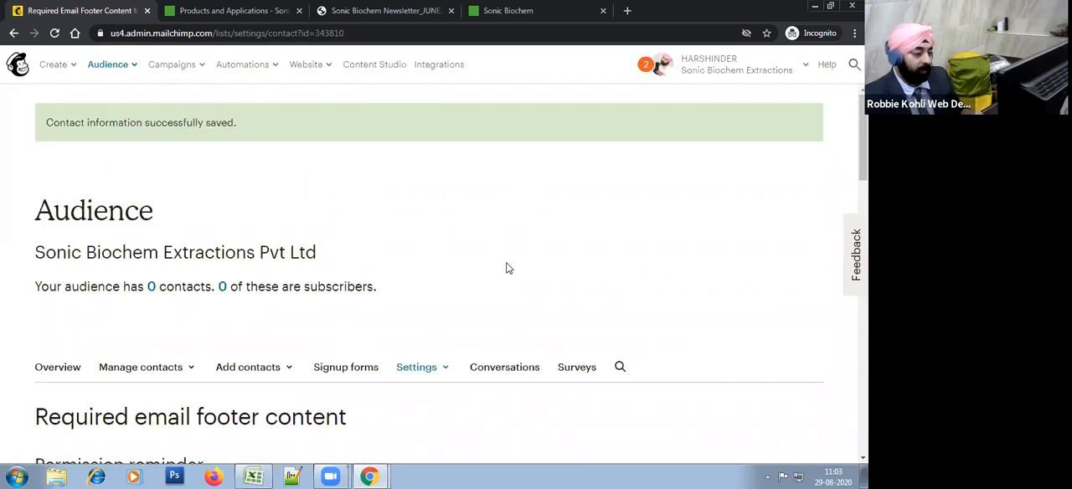
{"action": "scroll", "coordinate": [517, 236], "scroll_direction": "down", "scroll_amount": 2}
{"action": "left_click", "coordinate": [419, 243]}
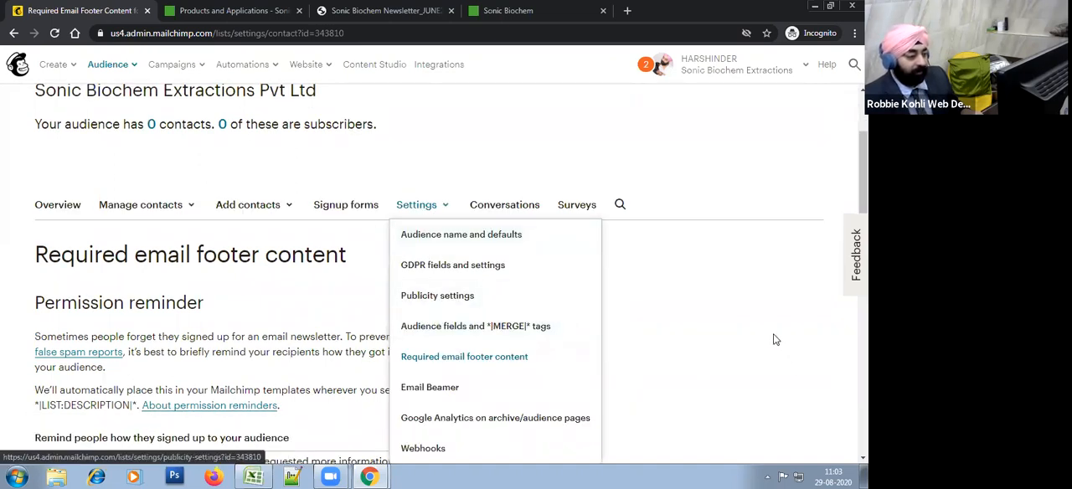
{"action": "left_click", "coordinate": [775, 339]}
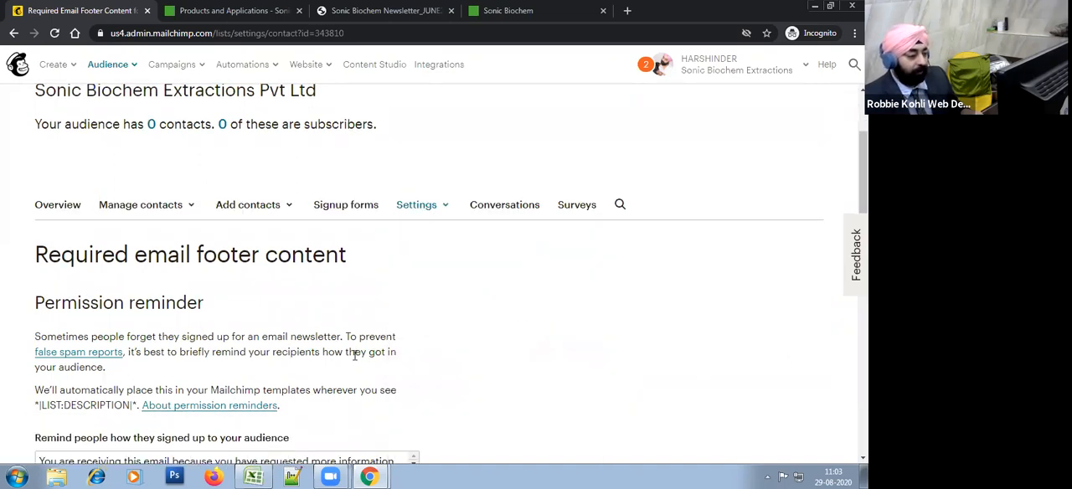
Step: Switch to the Excel training outline and review the numbered topics, pointing out "3 - Segmentation (Merge Tags)"
{"action": "left_click", "coordinate": [251, 476]}
{"action": "left_click", "coordinate": [679, 269]}
{"action": "left_click", "coordinate": [644, 223]}
{"action": "double_click", "coordinate": [624, 226]}
{"action": "left_click_drag", "start_coordinate": [603, 230], "coordinate": [711, 235]}
{"action": "double_click", "coordinate": [728, 301]}
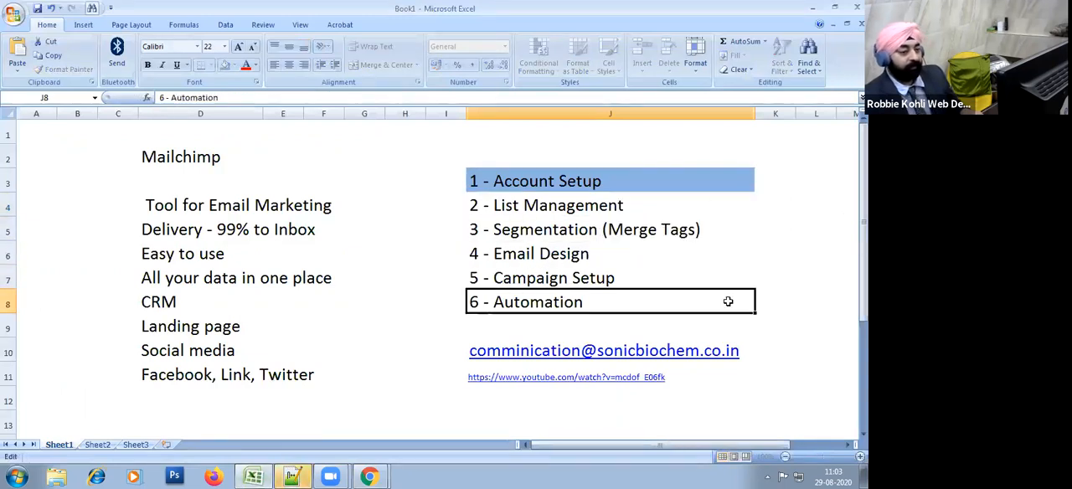
Step: Return to Mailchimp in the browser and open the audience's "Audience fields and *|MERGE|* tags" settings
{"action": "key", "text": "alt+Tab"}
{"action": "key", "text": "alt+Tab"}
{"action": "key", "text": "alt+Tab"}
{"action": "key", "text": "alt+Tab"}
{"action": "key", "text": "alt+Tab"}
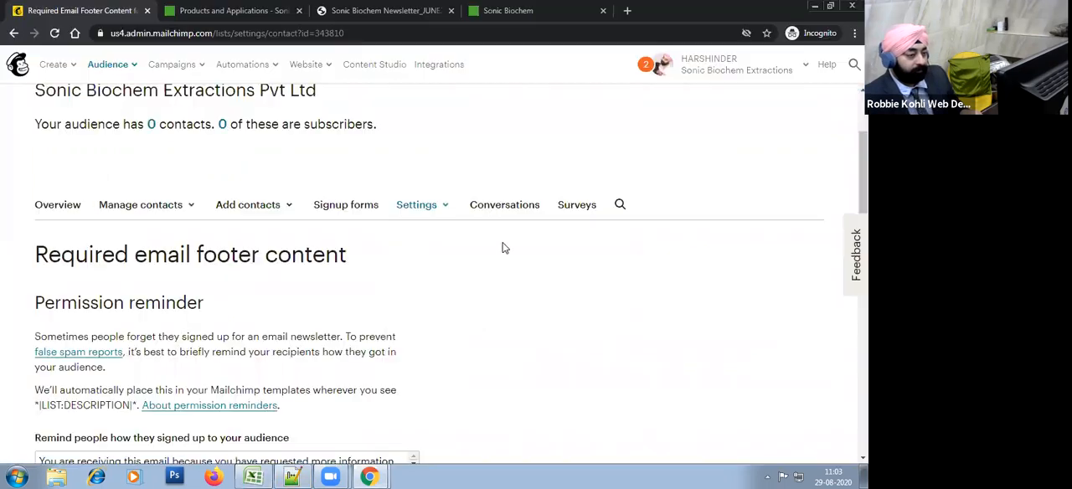
{"action": "left_click", "coordinate": [442, 211]}
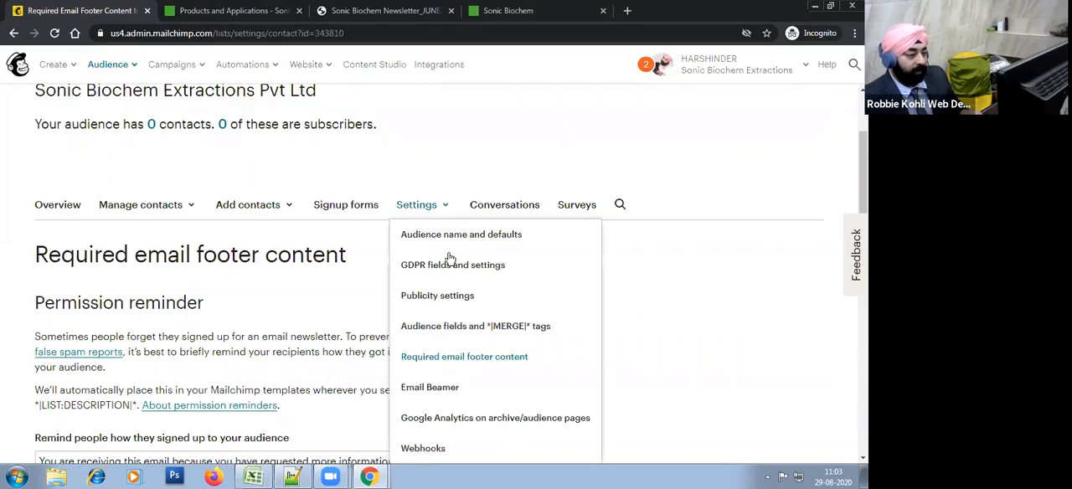
{"action": "left_click", "coordinate": [462, 332]}
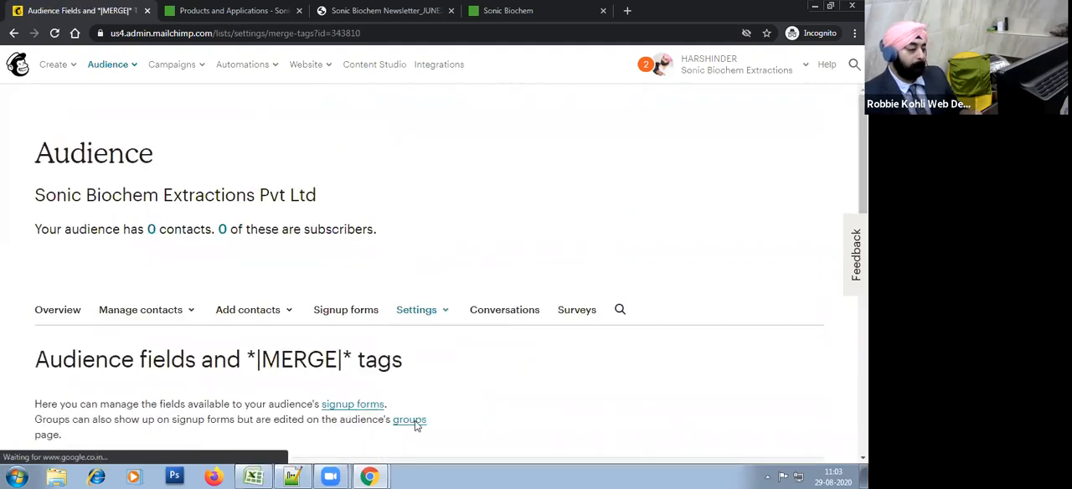
Step: Examine the audience field table, pointing out its field labels and types
{"action": "scroll", "coordinate": [527, 314], "scroll_direction": "down", "scroll_amount": 3}
{"action": "scroll", "coordinate": [526, 314], "scroll_direction": "down", "scroll_amount": 2}
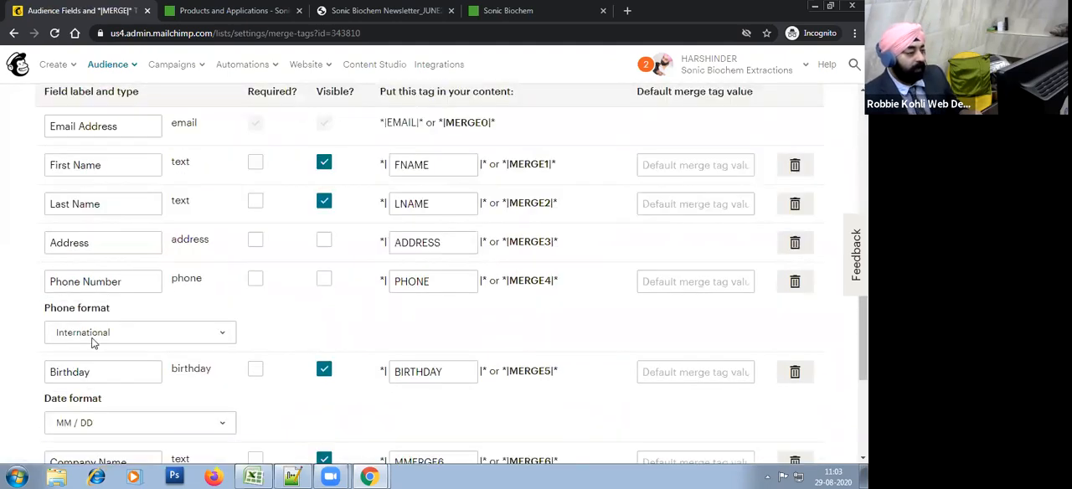
{"action": "scroll", "coordinate": [148, 304], "scroll_direction": "up", "scroll_amount": 1}
{"action": "left_click_drag", "start_coordinate": [49, 148], "coordinate": [148, 173]}
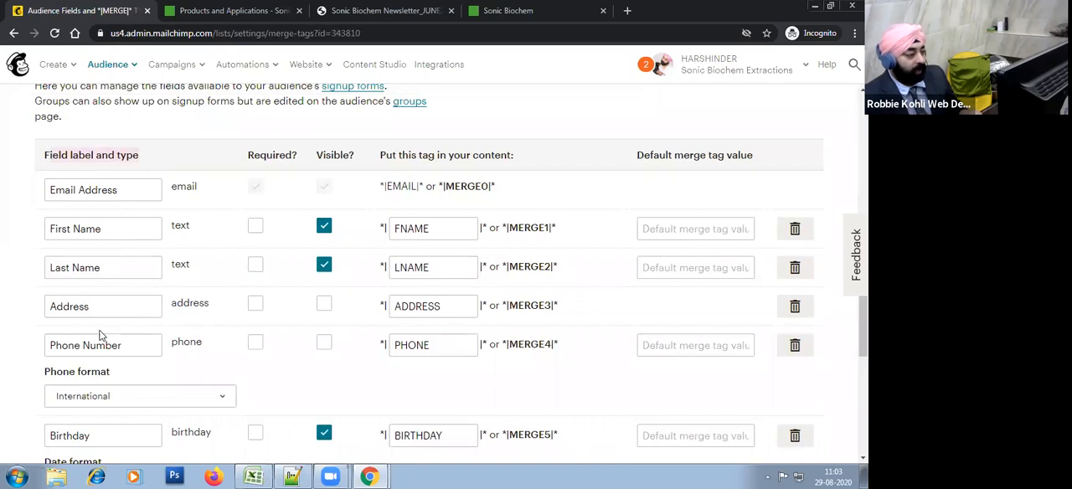
Step: Examine the full audience field table, pointing out the field types and the Required? column
{"action": "scroll", "coordinate": [118, 417], "scroll_direction": "down", "scroll_amount": 2}
{"action": "scroll", "coordinate": [130, 409], "scroll_direction": "down", "scroll_amount": 2}
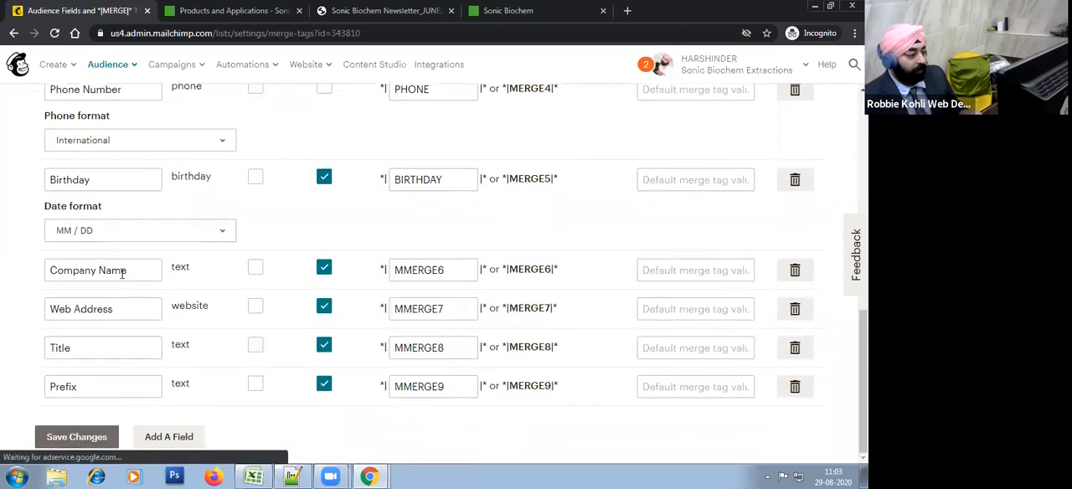
{"action": "scroll", "coordinate": [141, 389], "scroll_direction": "up", "scroll_amount": 5}
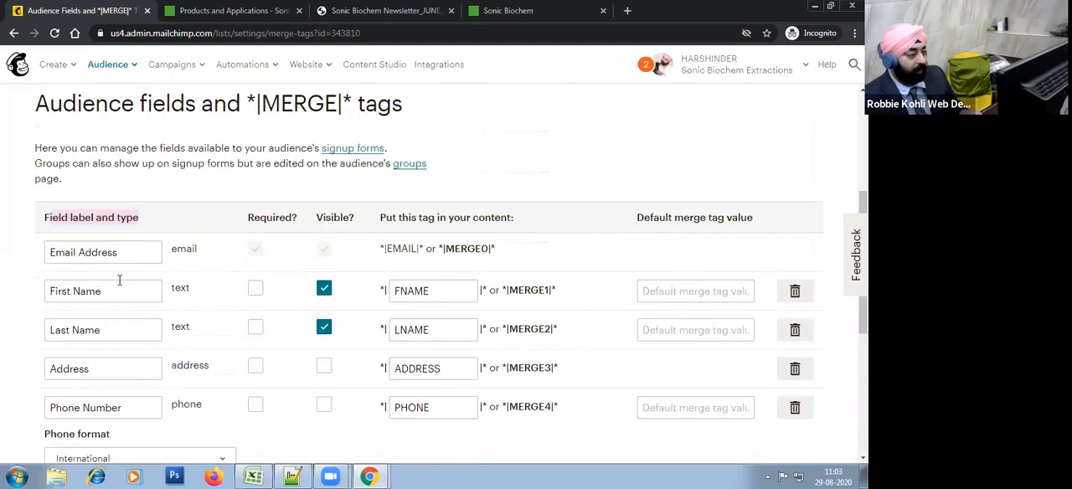
{"action": "left_click", "coordinate": [123, 218]}
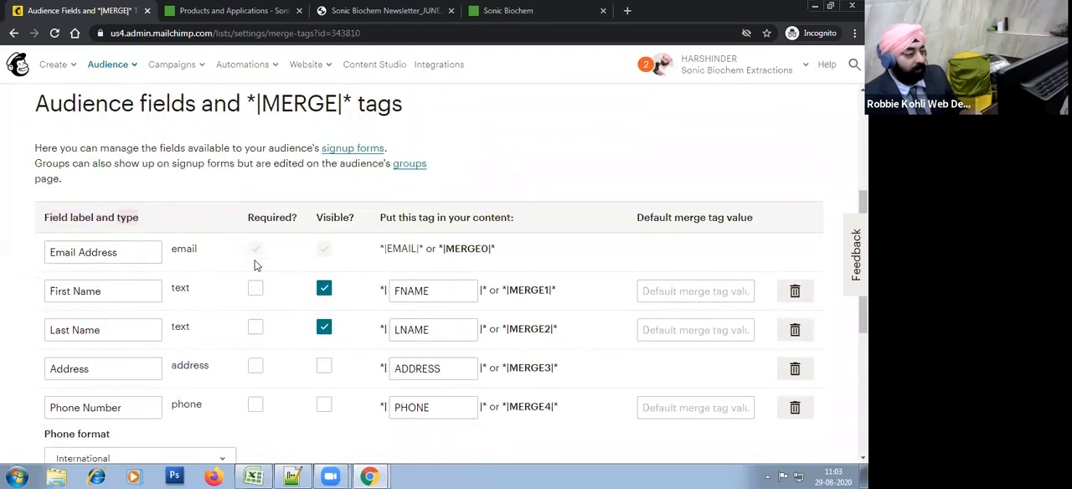
{"action": "scroll", "coordinate": [251, 335], "scroll_direction": "down", "scroll_amount": 3}
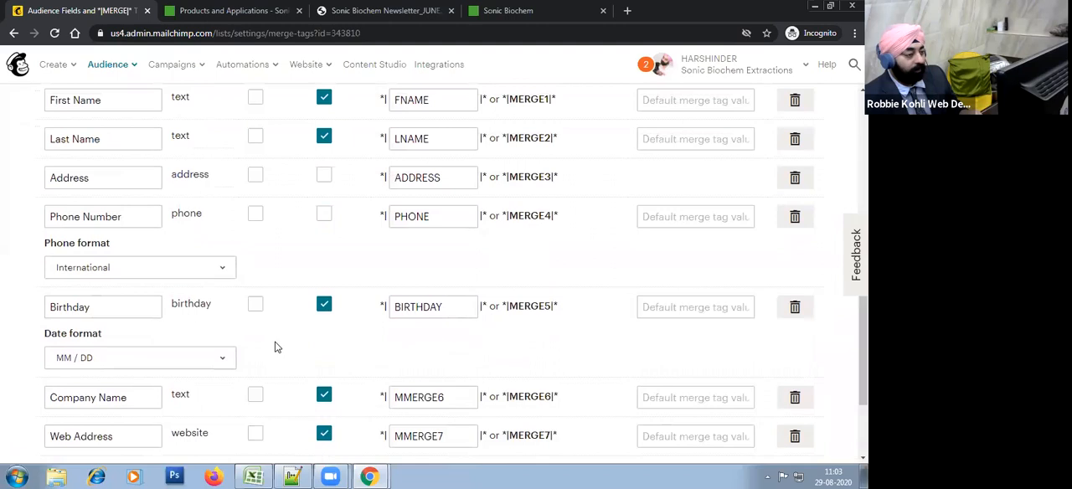
{"action": "scroll", "coordinate": [278, 352], "scroll_direction": "down", "scroll_amount": 2}
{"action": "scroll", "coordinate": [281, 359], "scroll_direction": "up", "scroll_amount": 4}
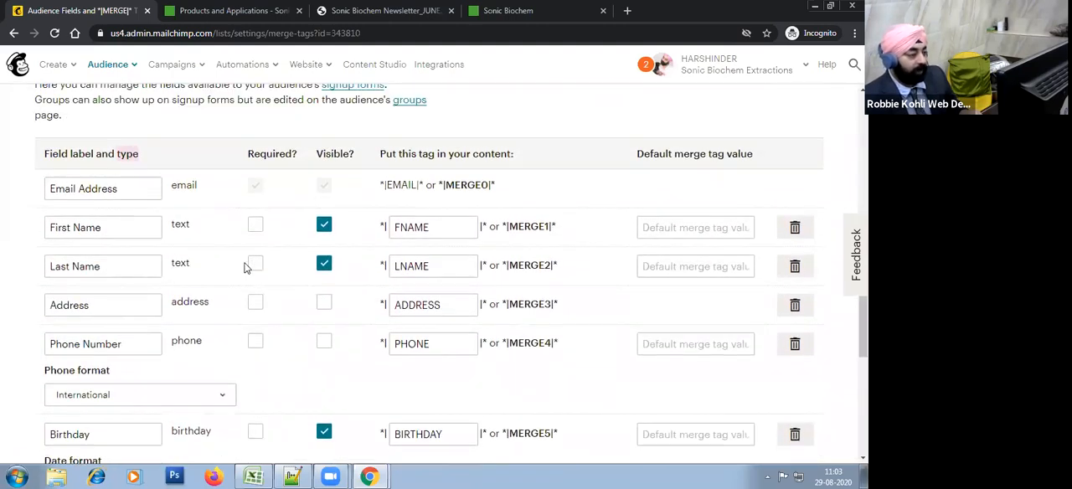
Step: Try marking the Last Name field as required, and clear that setting again
{"action": "left_click", "coordinate": [256, 268]}
{"action": "left_click", "coordinate": [254, 269]}
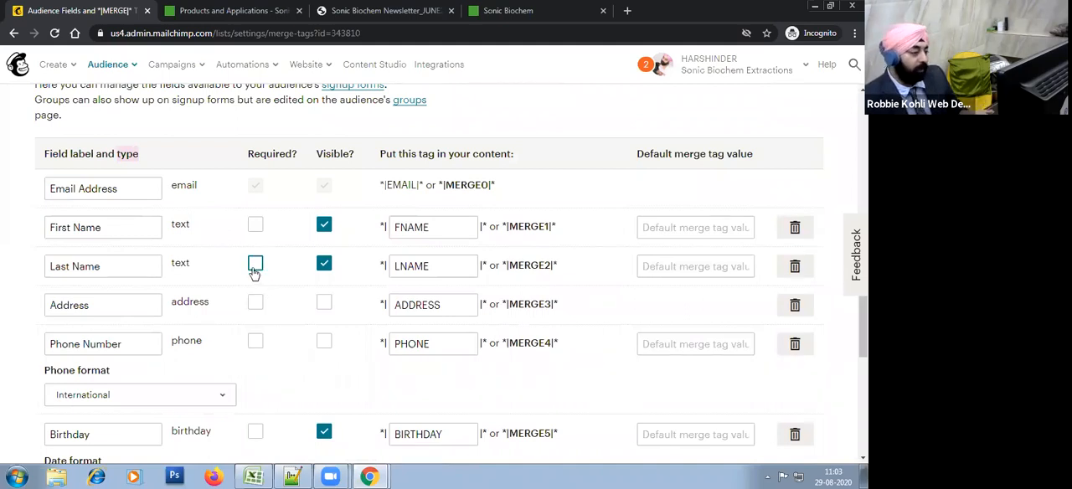
{"action": "left_click", "coordinate": [255, 268]}
{"action": "left_click", "coordinate": [136, 264]}
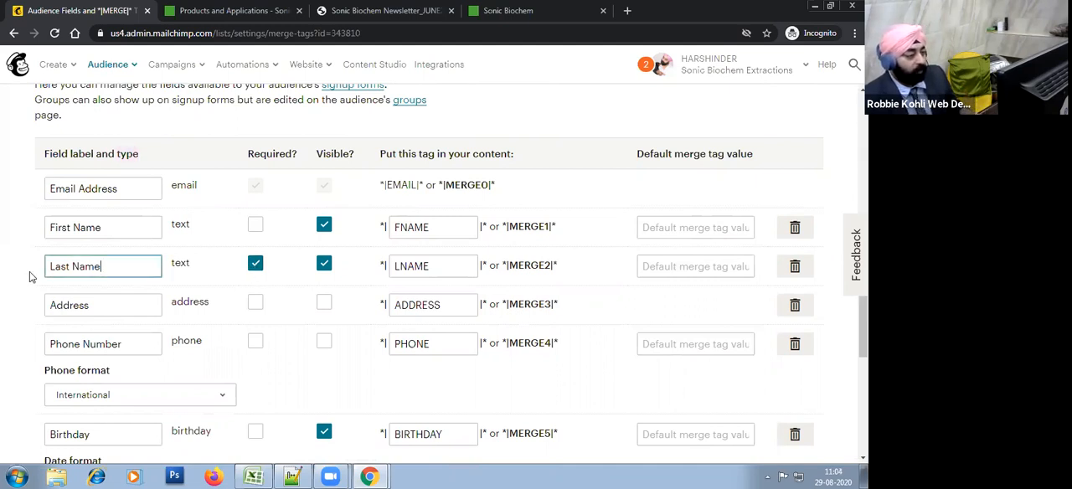
{"action": "left_click", "coordinate": [256, 267]}
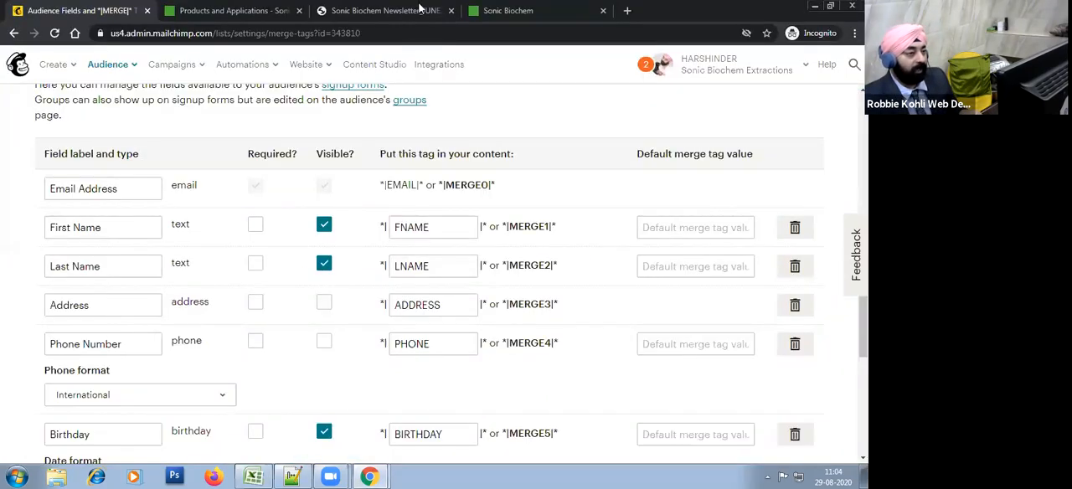
Step: Open the Enquiry Form on the Sonic Biochem products and applications page, examine its fields, and close it
{"action": "left_click", "coordinate": [421, 8]}
{"action": "left_click", "coordinate": [235, 10]}
{"action": "scroll", "coordinate": [577, 304], "scroll_direction": "down", "scroll_amount": 5}
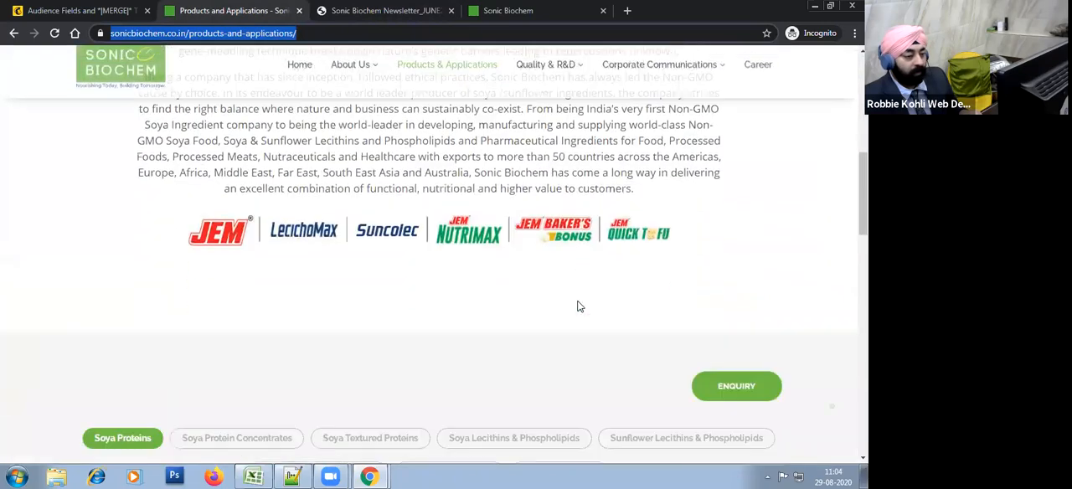
{"action": "left_click", "coordinate": [735, 171]}
{"action": "scroll", "coordinate": [660, 251], "scroll_direction": "down", "scroll_amount": 5}
{"action": "scroll", "coordinate": [621, 293], "scroll_direction": "up", "scroll_amount": 4}
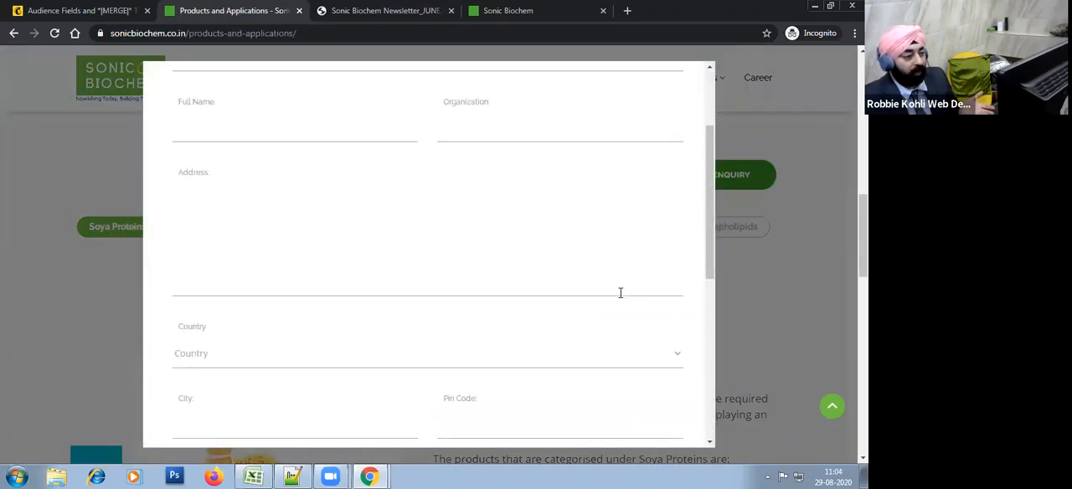
{"action": "scroll", "coordinate": [621, 293], "scroll_direction": "up", "scroll_amount": 2}
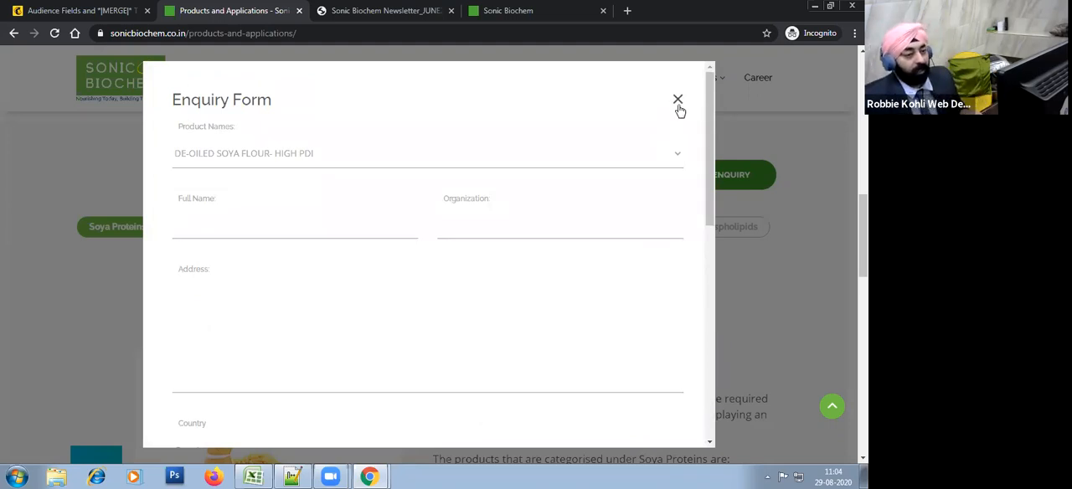
{"action": "scroll", "coordinate": [666, 292], "scroll_direction": "down", "scroll_amount": 2}
{"action": "scroll", "coordinate": [666, 291], "scroll_direction": "up", "scroll_amount": 2}
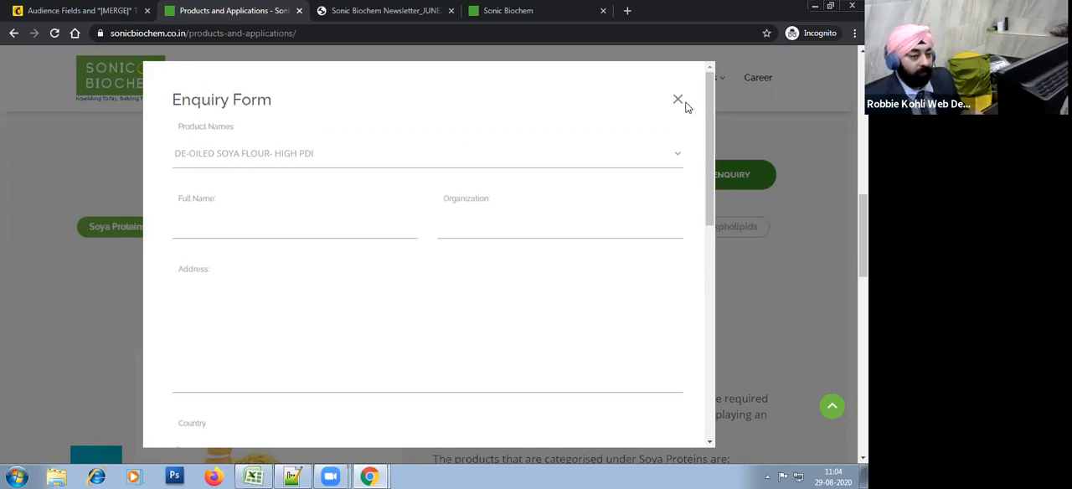
{"action": "left_click", "coordinate": [679, 101]}
Step: Return to Mailchimp's audience fields and merge tags page and look through the field table
{"action": "key", "text": "alt+Tab"}
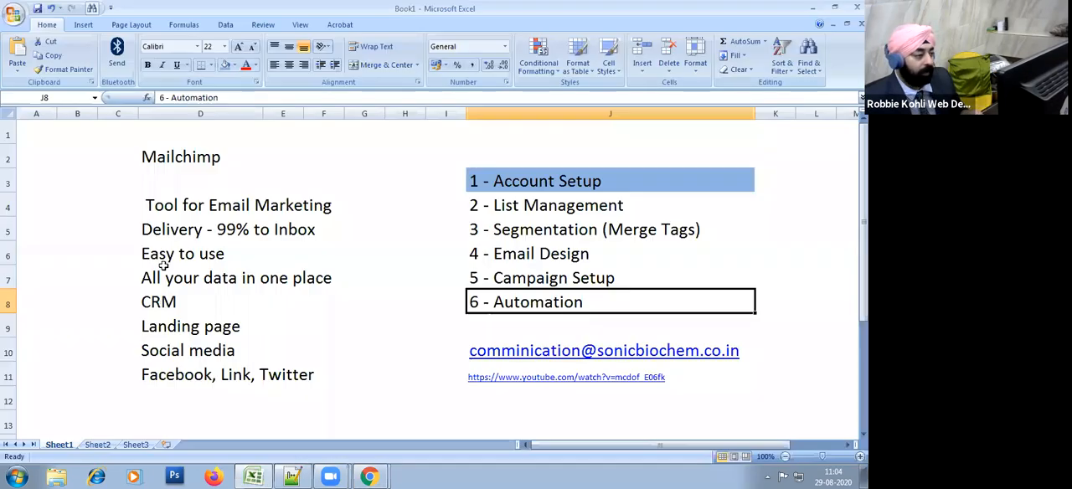
{"action": "key", "text": "alt+Tab"}
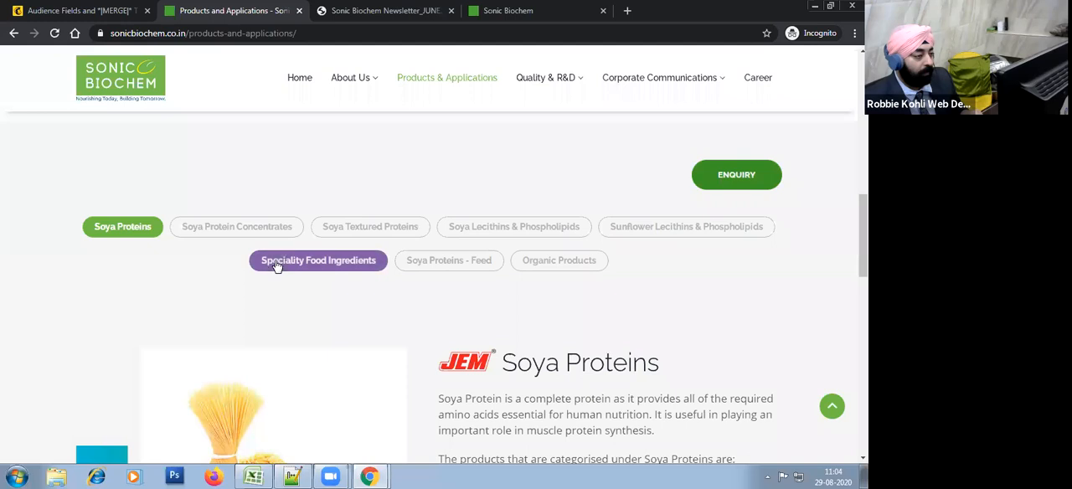
{"action": "left_click", "coordinate": [87, 8]}
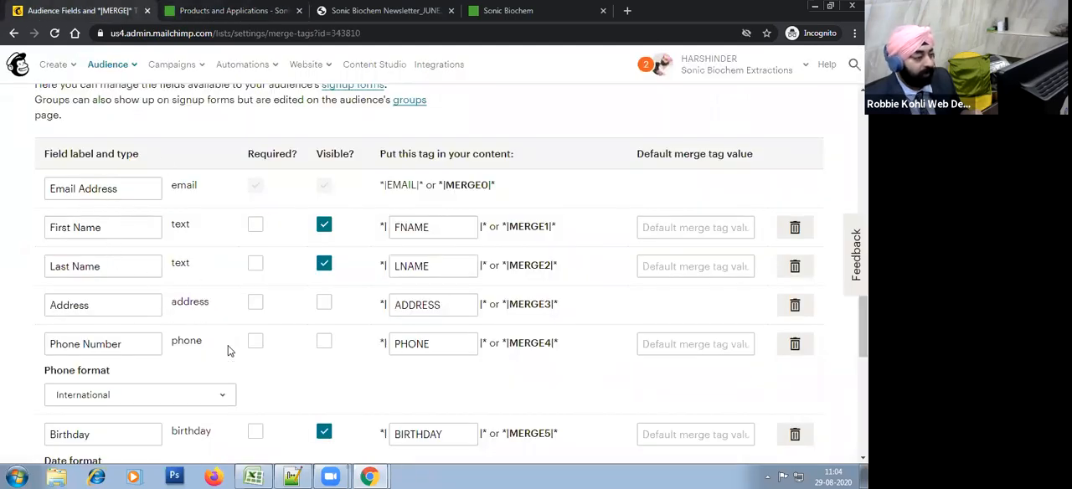
{"action": "scroll", "coordinate": [105, 160], "scroll_direction": "down", "scroll_amount": 2}
{"action": "scroll", "coordinate": [282, 347], "scroll_direction": "down", "scroll_amount": 1}
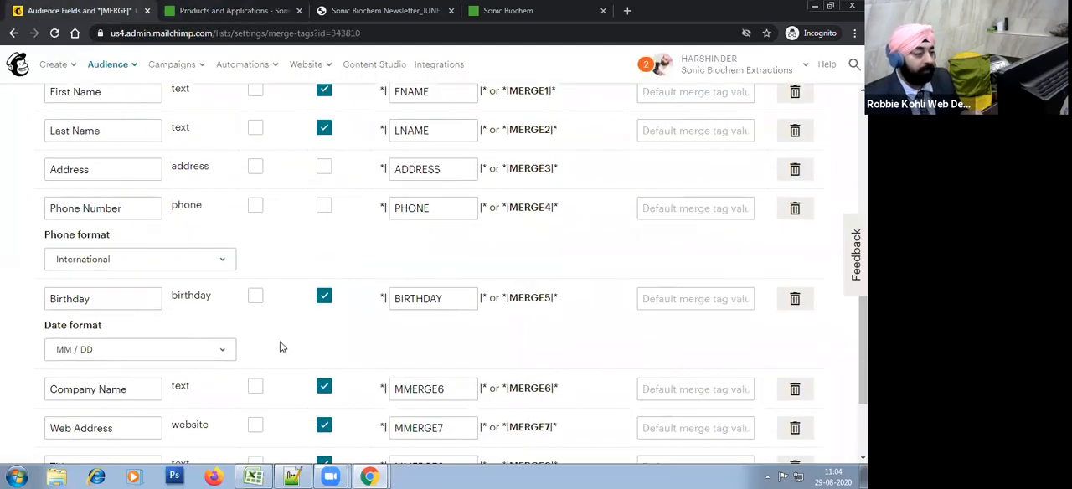
Step: Try hiding the Last Name field, and make it visible again
{"action": "scroll", "coordinate": [292, 371], "scroll_direction": "up", "scroll_amount": 4}
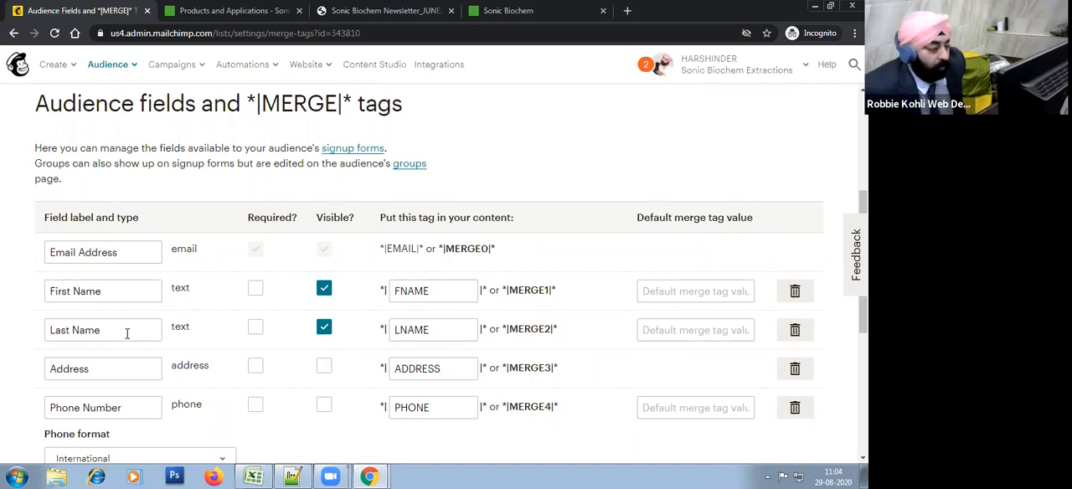
{"action": "left_click", "coordinate": [324, 327]}
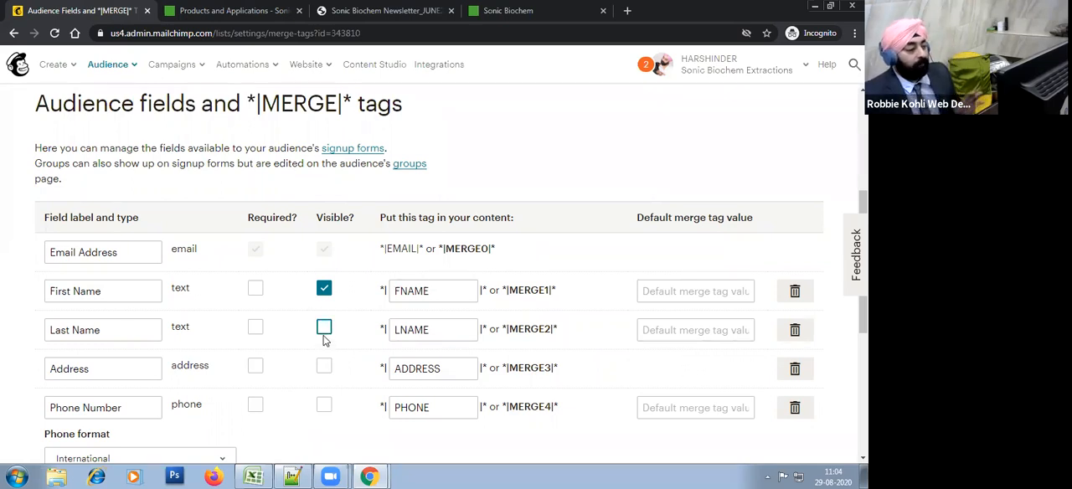
{"action": "left_click", "coordinate": [324, 330]}
{"action": "scroll", "coordinate": [365, 372], "scroll_direction": "down", "scroll_amount": 5}
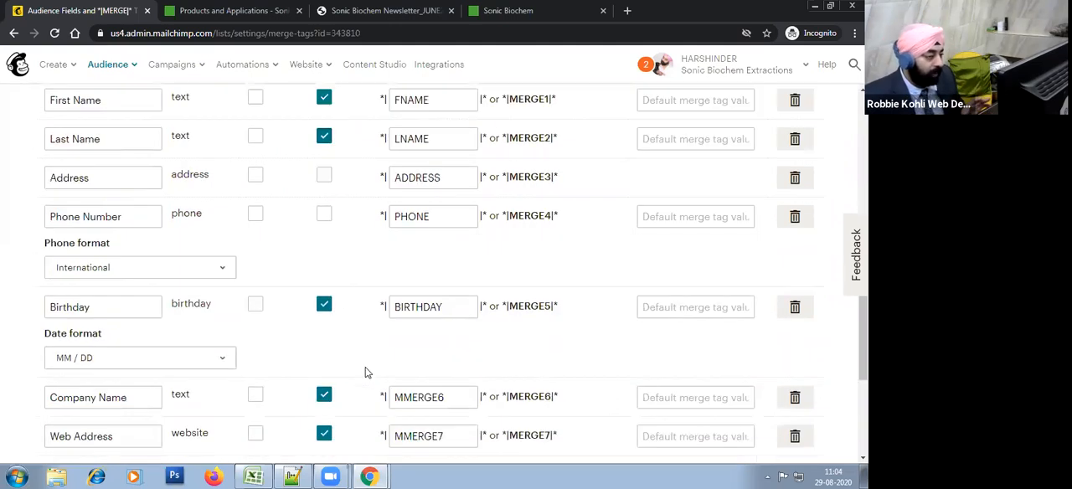
{"action": "scroll", "coordinate": [366, 372], "scroll_direction": "up", "scroll_amount": 4}
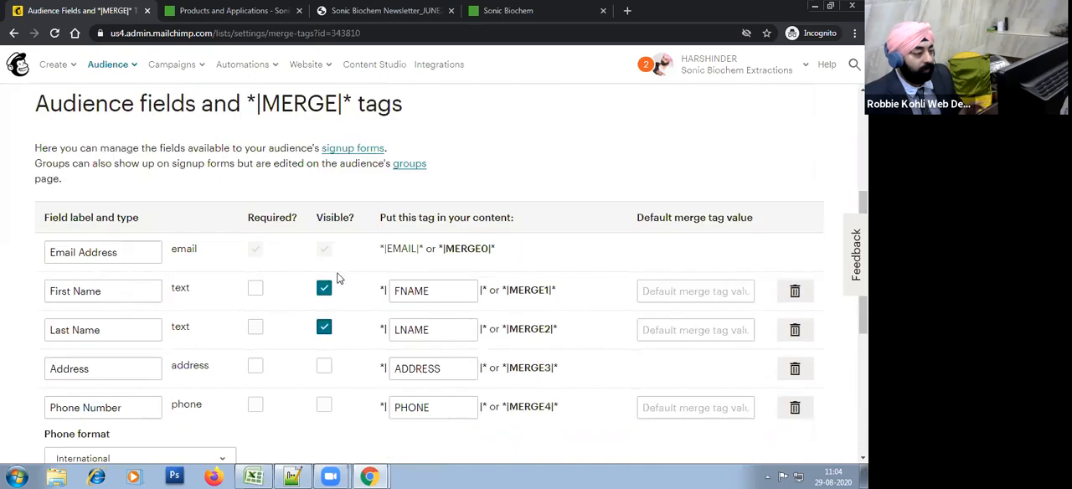
{"action": "left_click", "coordinate": [325, 332]}
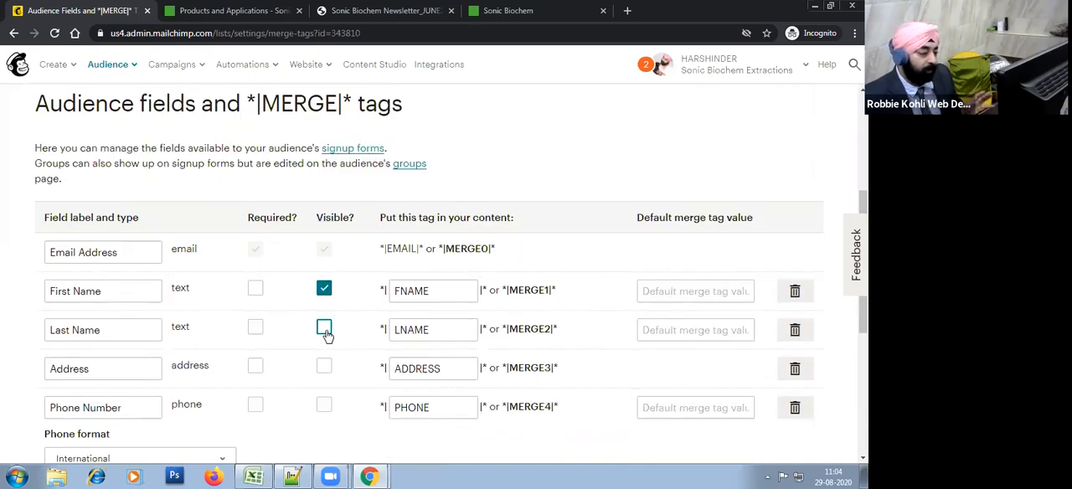
{"action": "left_click", "coordinate": [325, 331]}
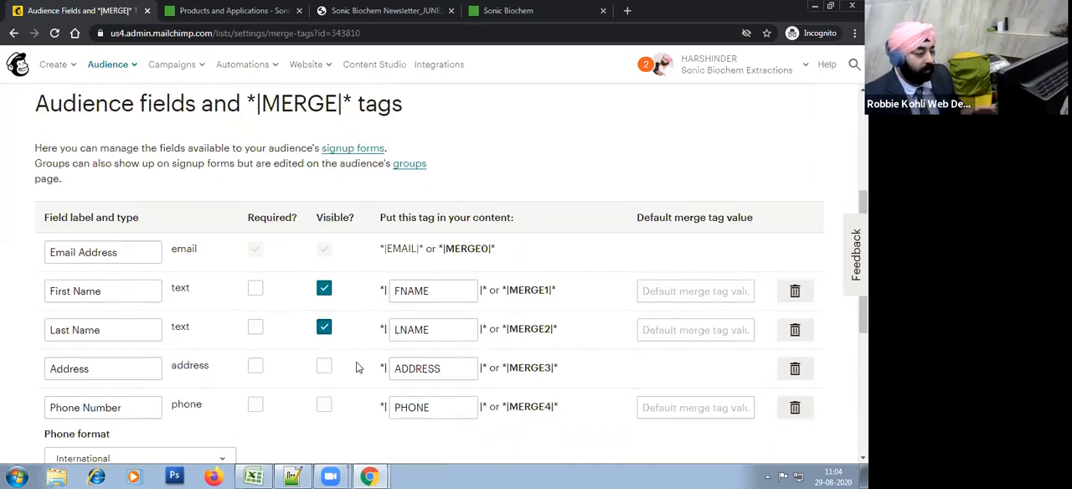
Step: Turn off visibility for the Birthday, Title and Prefix fields and save the changes
{"action": "scroll", "coordinate": [356, 367], "scroll_direction": "down", "scroll_amount": 4}
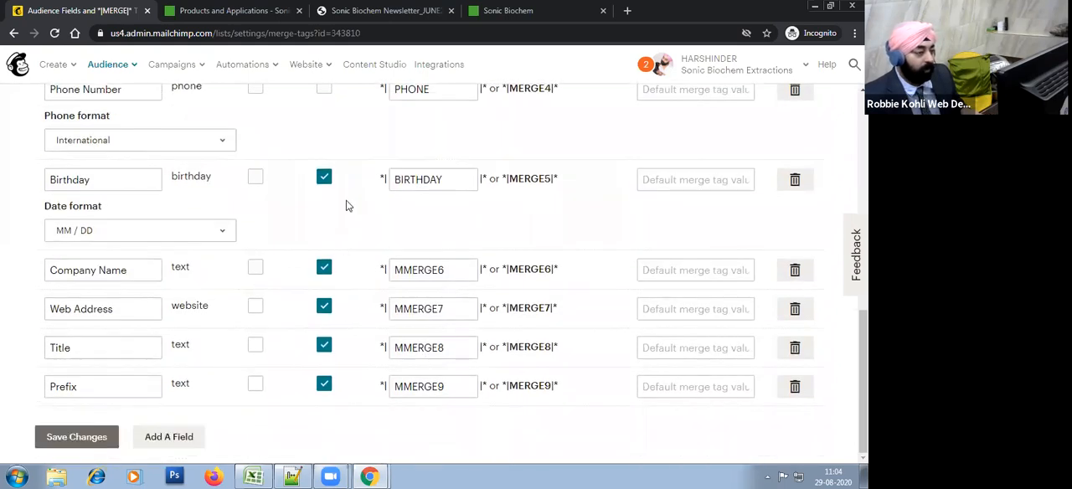
{"action": "left_click", "coordinate": [325, 178]}
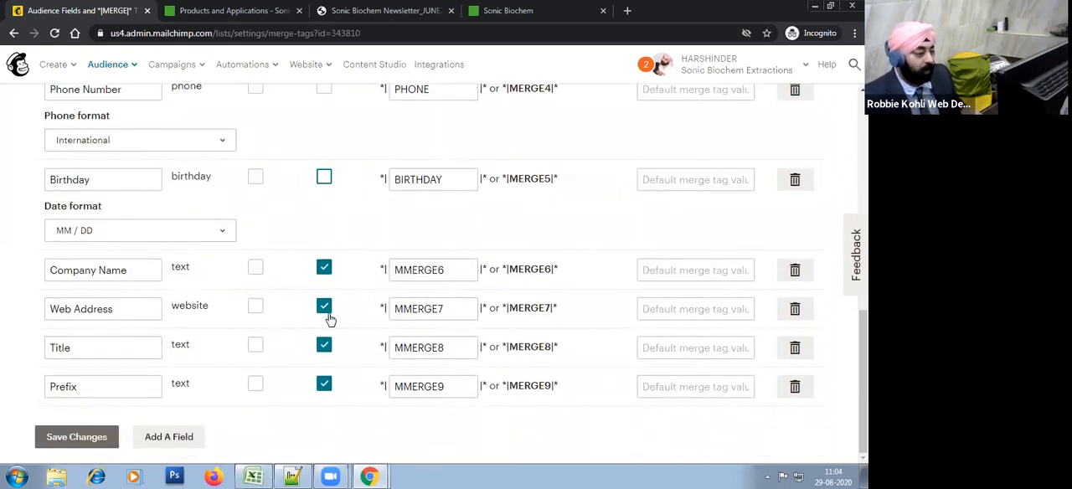
{"action": "left_click", "coordinate": [324, 347]}
{"action": "left_click", "coordinate": [327, 384]}
{"action": "left_click", "coordinate": [101, 438]}
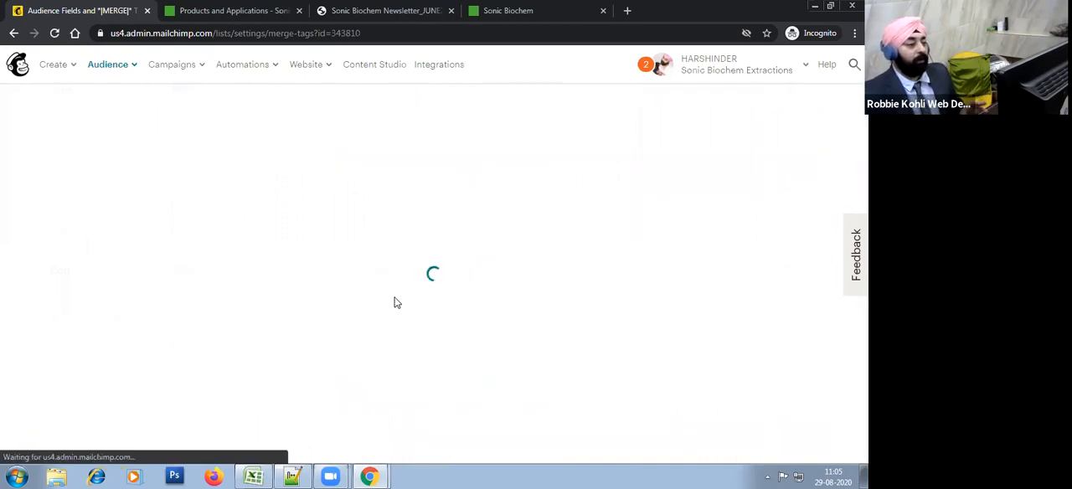
Step: Review the saved audience fields, pointing out First Name, Last Name, Web Address, Title and Prefix
{"action": "scroll", "coordinate": [347, 333], "scroll_direction": "down", "scroll_amount": 5}
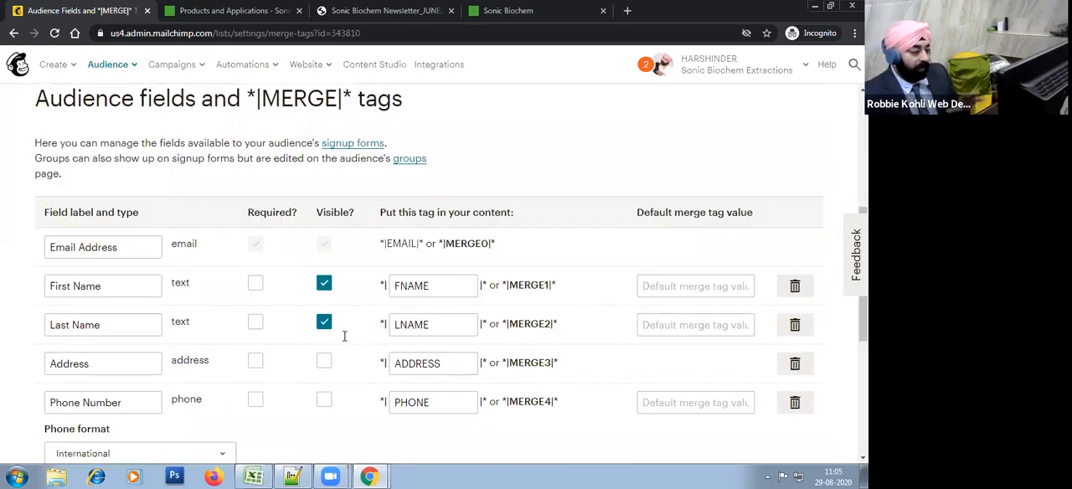
{"action": "scroll", "coordinate": [345, 336], "scroll_direction": "down", "scroll_amount": 1}
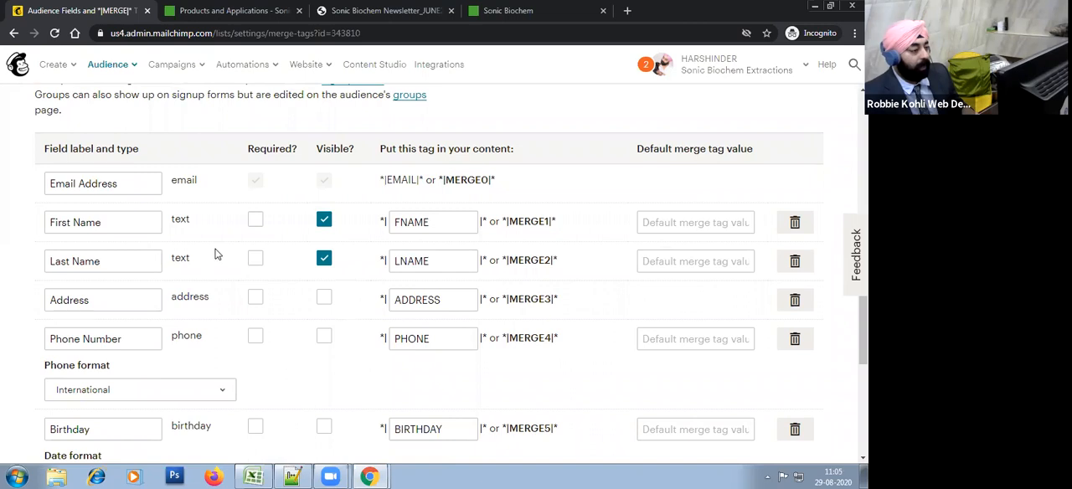
{"action": "scroll", "coordinate": [132, 335], "scroll_direction": "down", "scroll_amount": 2}
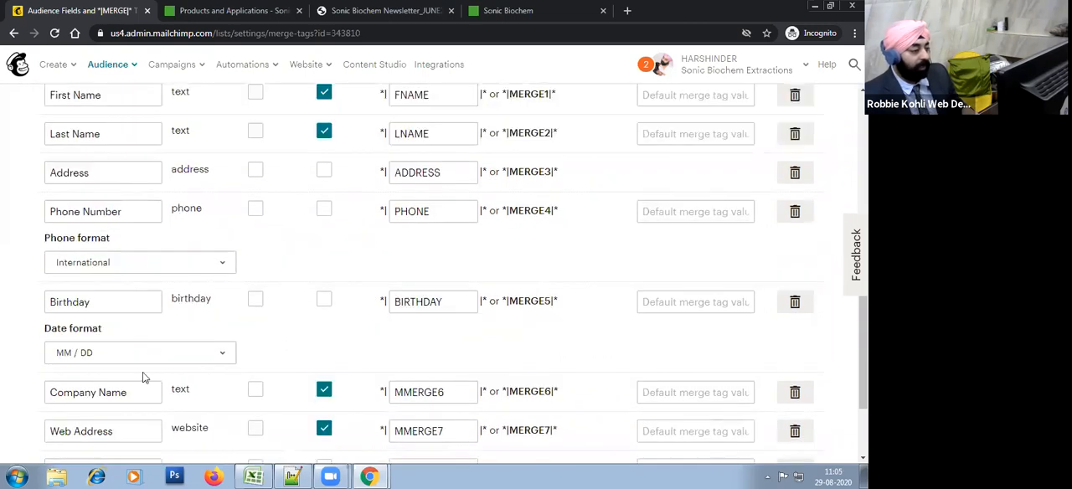
{"action": "scroll", "coordinate": [188, 377], "scroll_direction": "up", "scroll_amount": 3}
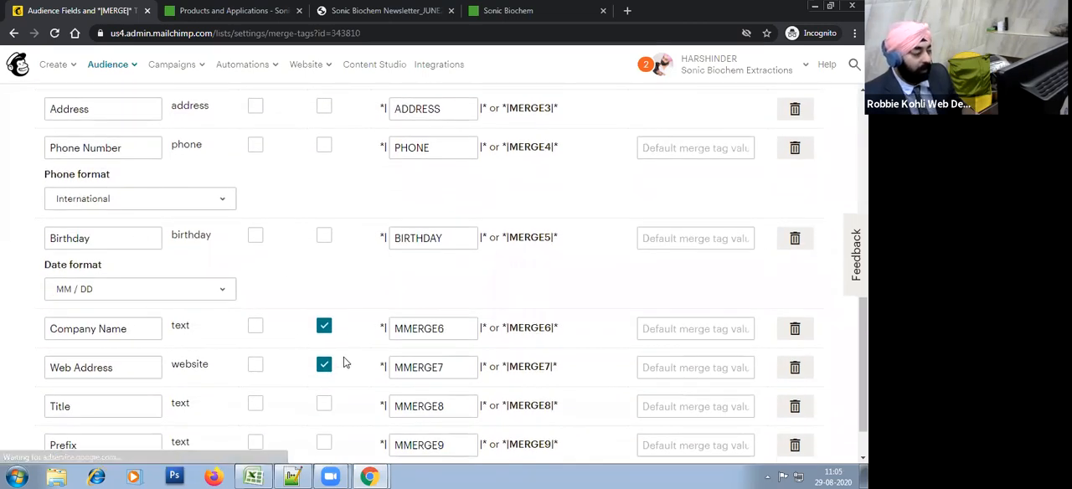
{"action": "left_click", "coordinate": [102, 287]}
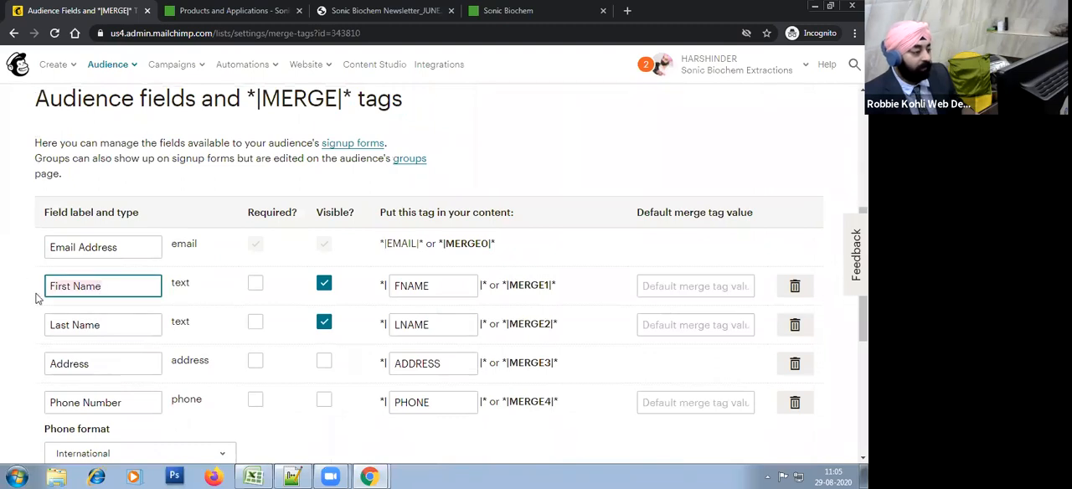
{"action": "left_click", "coordinate": [119, 325]}
{"action": "scroll", "coordinate": [15, 345], "scroll_direction": "down", "scroll_amount": 1}
{"action": "scroll", "coordinate": [15, 345], "scroll_direction": "down", "scroll_amount": 2}
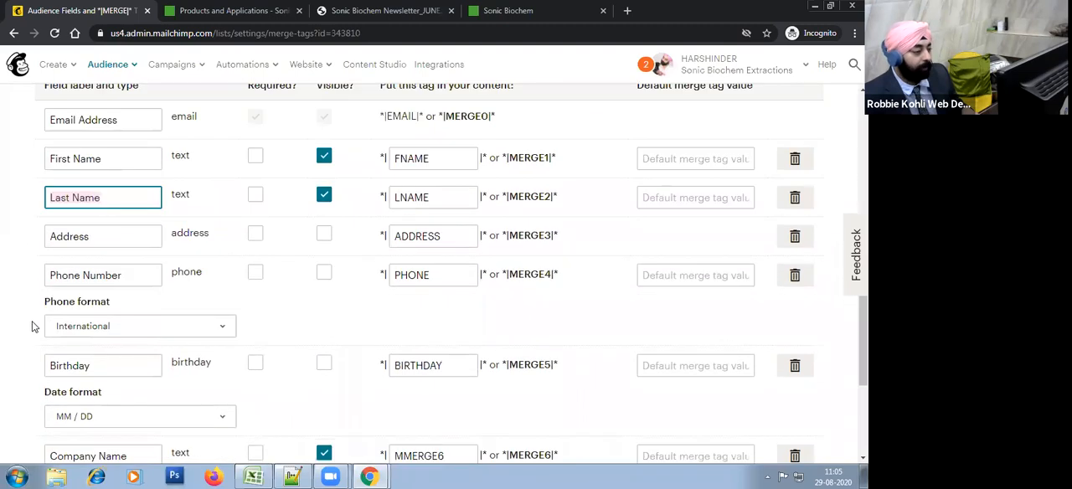
{"action": "scroll", "coordinate": [143, 325], "scroll_direction": "down", "scroll_amount": 3}
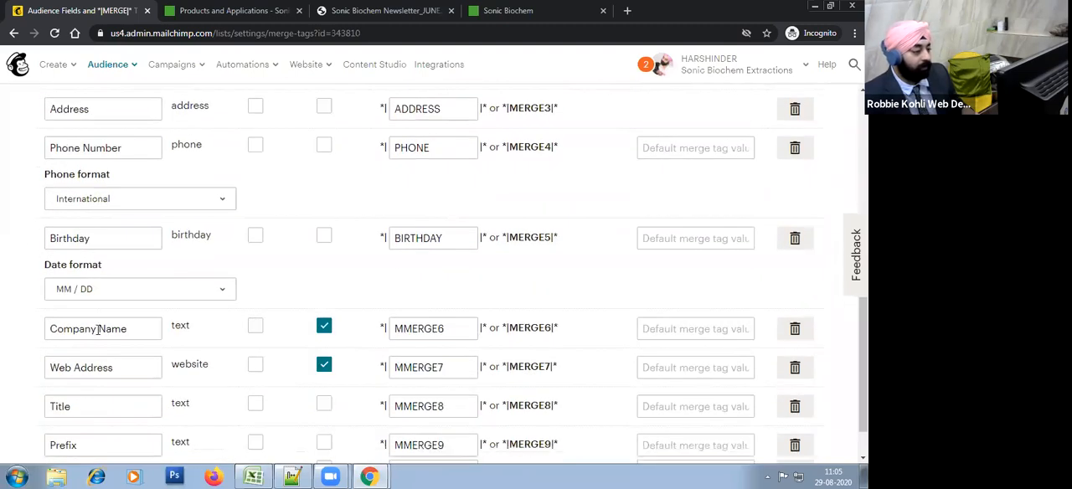
{"action": "left_click", "coordinate": [107, 315]}
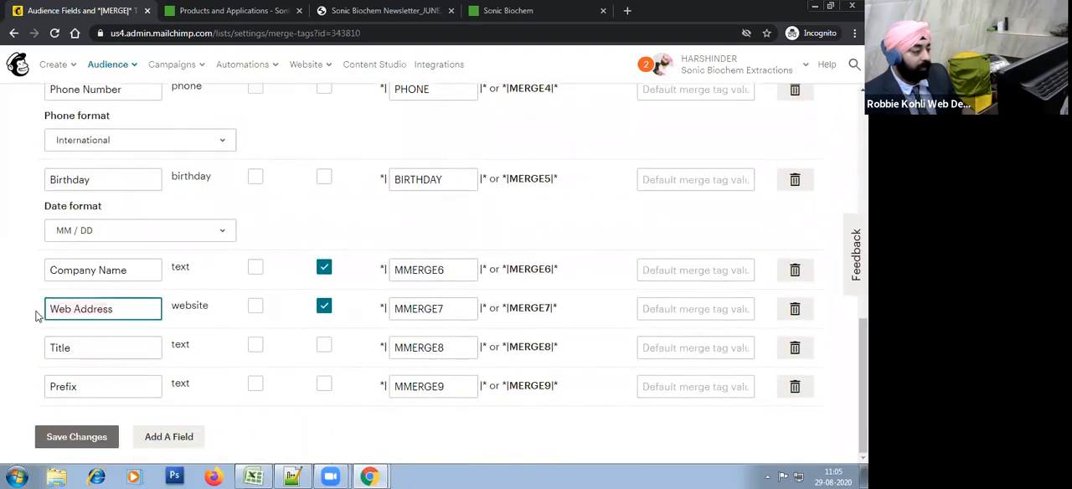
{"action": "left_click", "coordinate": [60, 350]}
{"action": "left_click", "coordinate": [48, 386]}
{"action": "left_click", "coordinate": [7, 380]}
{"action": "scroll", "coordinate": [201, 383], "scroll_direction": "up", "scroll_amount": 6}
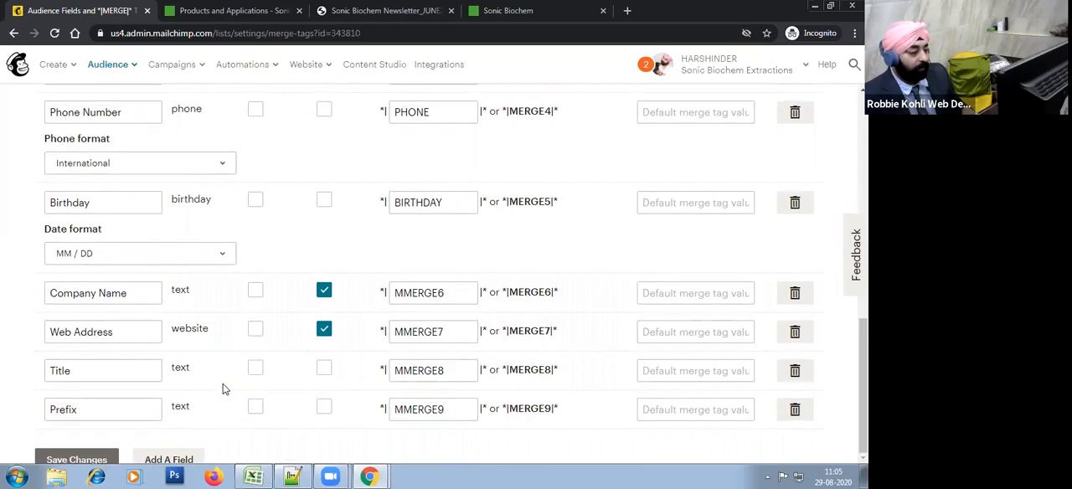
Step: Examine the "Put this tag in your content:" column of merge tags for the audience fields
{"action": "scroll", "coordinate": [223, 385], "scroll_direction": "down", "scroll_amount": 2}
{"action": "scroll", "coordinate": [223, 387], "scroll_direction": "down", "scroll_amount": 1}
{"action": "scroll", "coordinate": [222, 388], "scroll_direction": "up", "scroll_amount": 3}
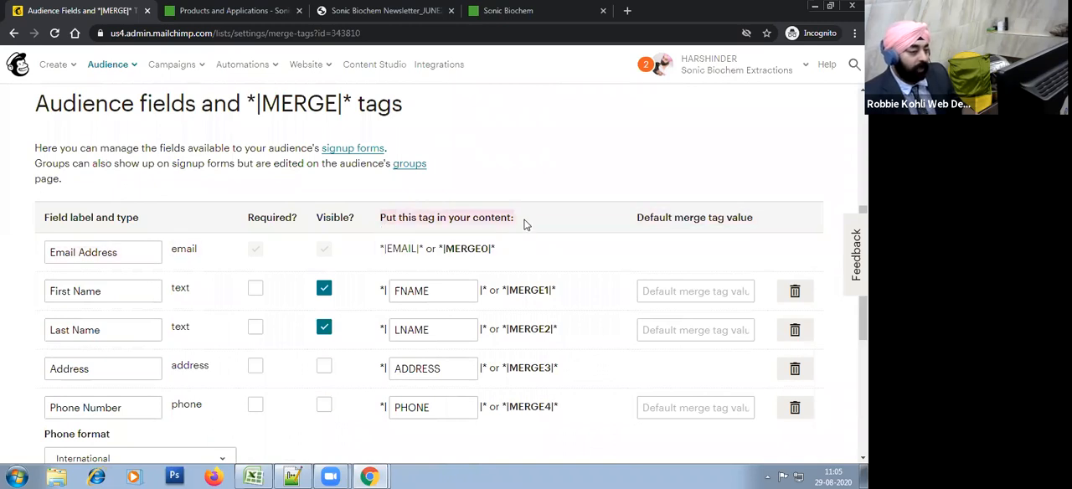
Step: Examine the merge tags of the audience fields, pointing out FNAME for First Name and LNAME for Last Name
{"action": "left_click_drag", "start_coordinate": [391, 222], "coordinate": [509, 221]}
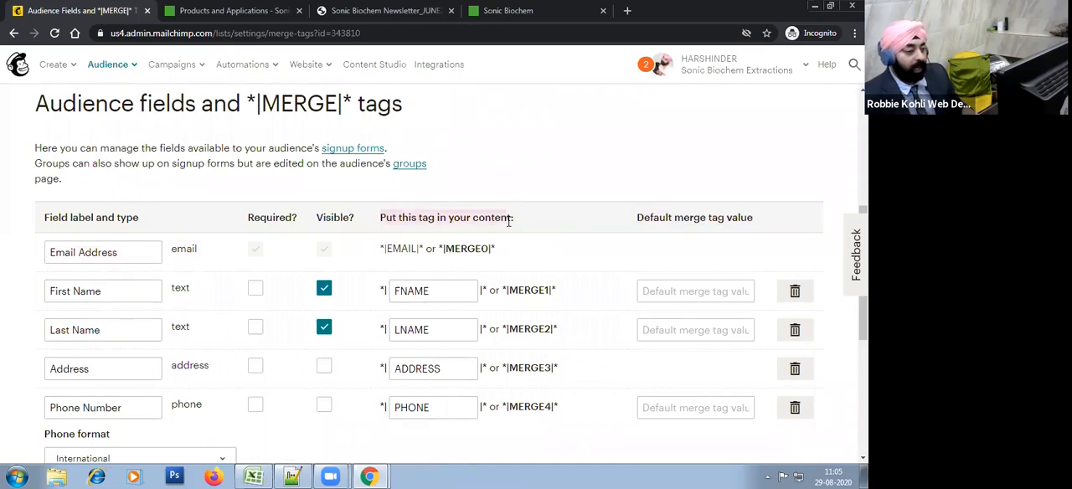
{"action": "scroll", "coordinate": [552, 227], "scroll_direction": "down", "scroll_amount": 2}
{"action": "left_click_drag", "start_coordinate": [567, 171], "coordinate": [388, 178]}
{"action": "left_click", "coordinate": [437, 164]}
{"action": "left_click", "coordinate": [391, 241]}
{"action": "left_click", "coordinate": [429, 205]}
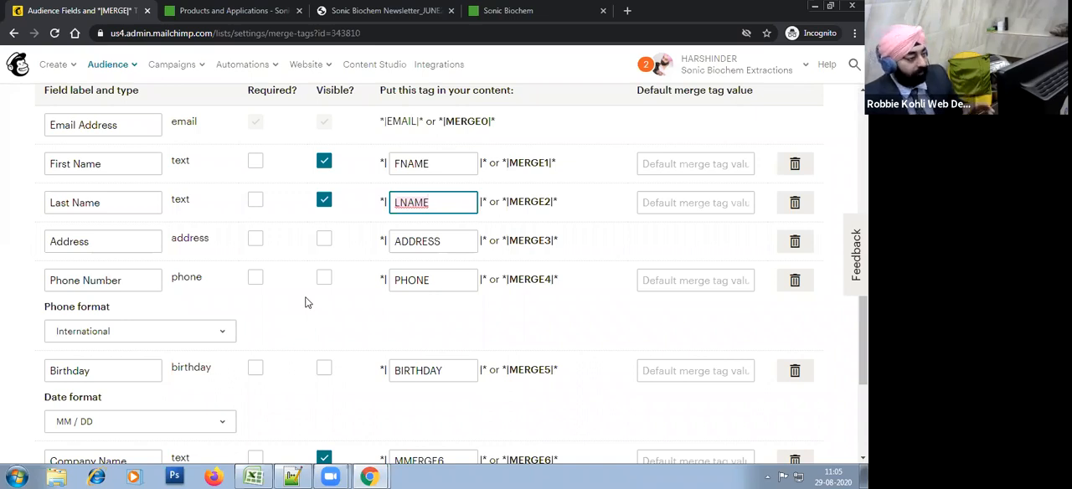
{"action": "left_click", "coordinate": [435, 164]}
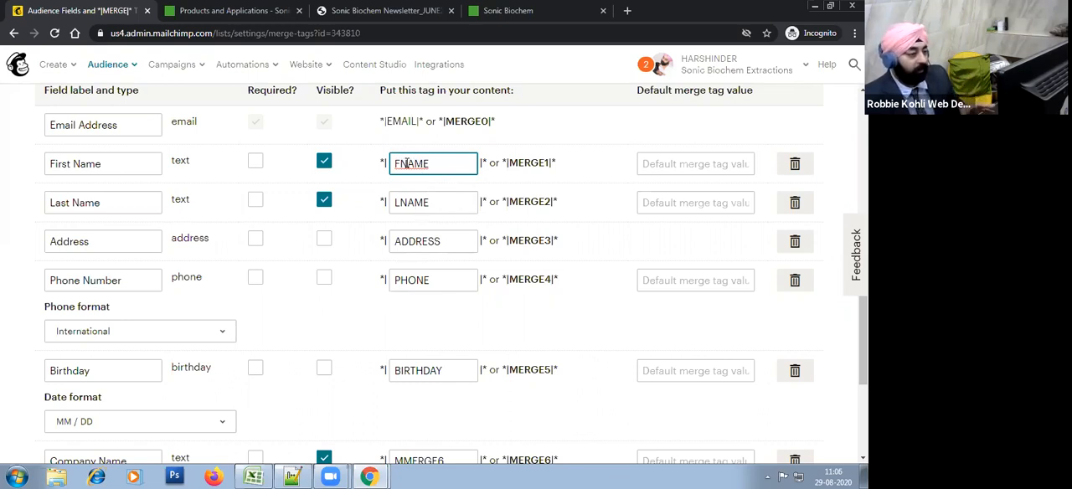
{"action": "left_click", "coordinate": [118, 164]}
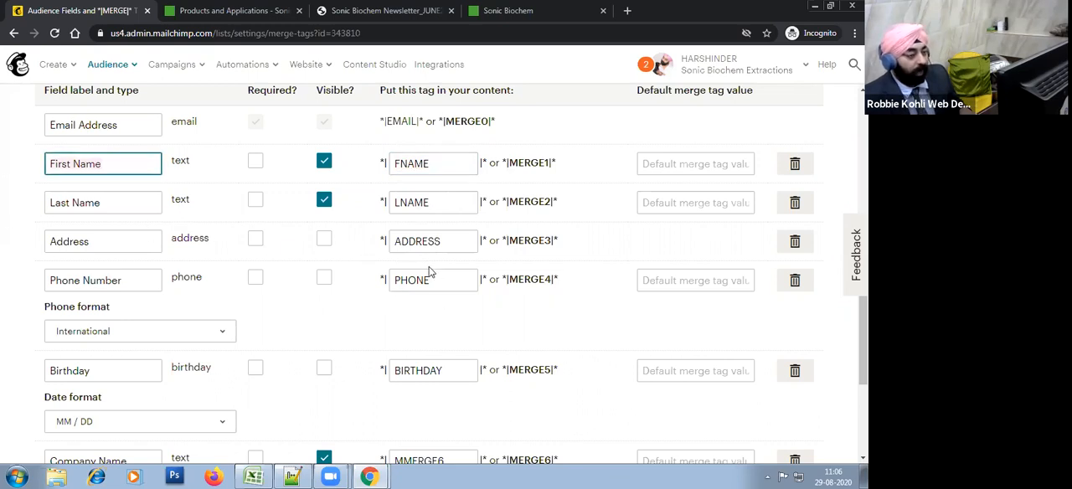
Step: Set the merge tag of the Company Name field to COMPANY and that of the Web Address field to WEBSITE
{"action": "scroll", "coordinate": [429, 270], "scroll_direction": "down", "scroll_amount": 3}
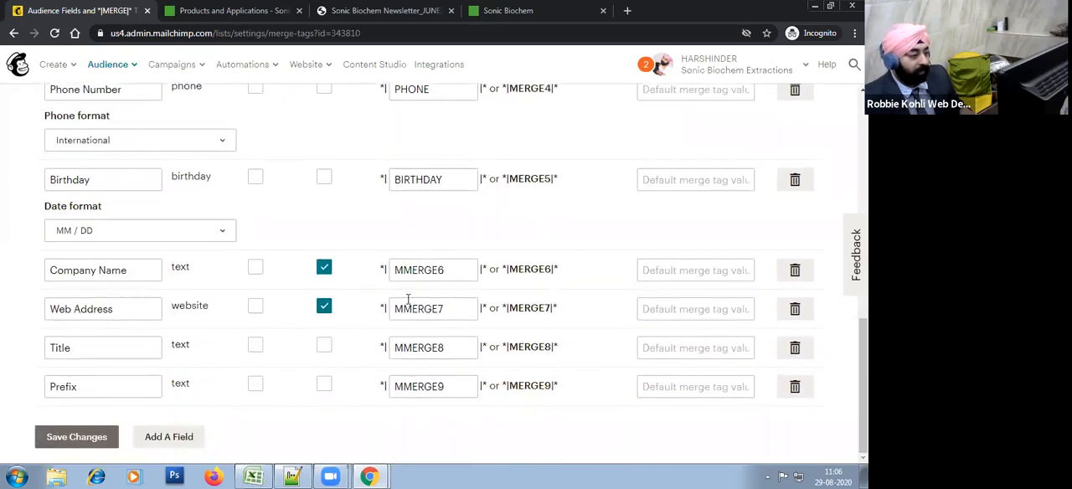
{"action": "left_click", "coordinate": [405, 270]}
{"action": "key", "text": "ctrl+a"}
{"action": "type", "text": "COMPANY"}
{"action": "key", "text": "BackSpace"}
{"action": "type", "text": "T"}
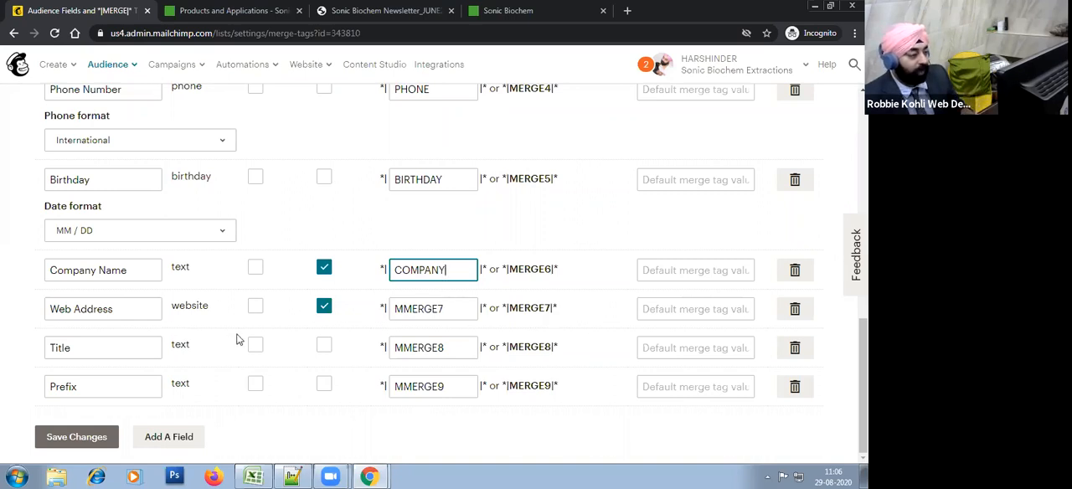
{"action": "left_click", "coordinate": [411, 317]}
{"action": "key", "text": "ctrl+a"}
{"action": "type", "text": "WEBSITE"}
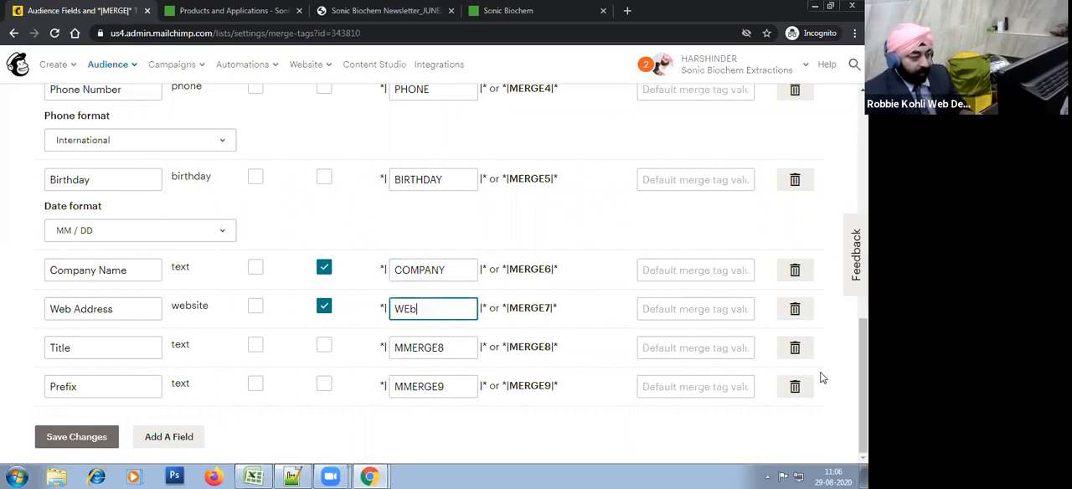
Step: Set the merge tags of the Title and Prefix fields to TITLE and PREFIX and save the changes
{"action": "left_click", "coordinate": [438, 355]}
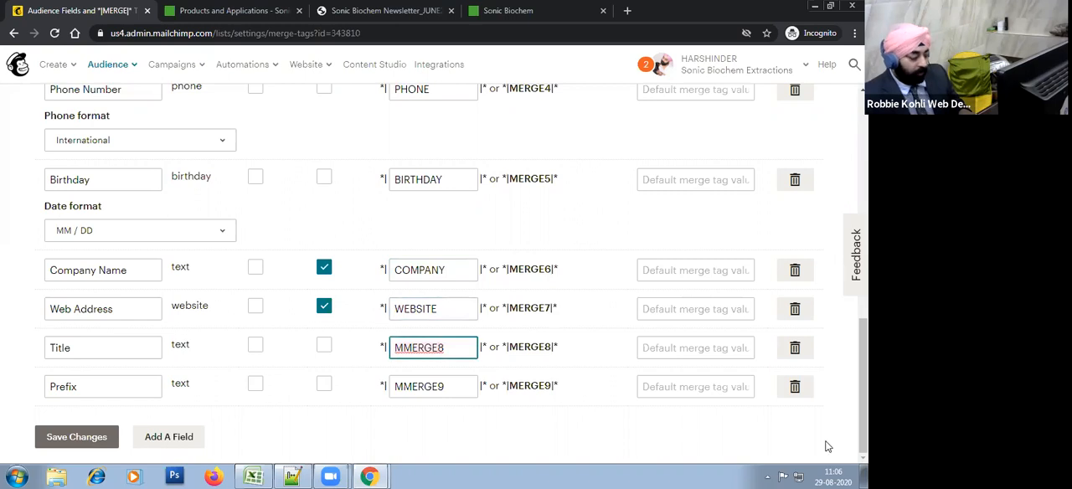
{"action": "key", "text": "ctrl+a"}
{"action": "type", "text": "Title"}
{"action": "left_click", "coordinate": [420, 387]}
{"action": "key", "text": "ctrl+a"}
{"action": "type", "text": "PREFI"}
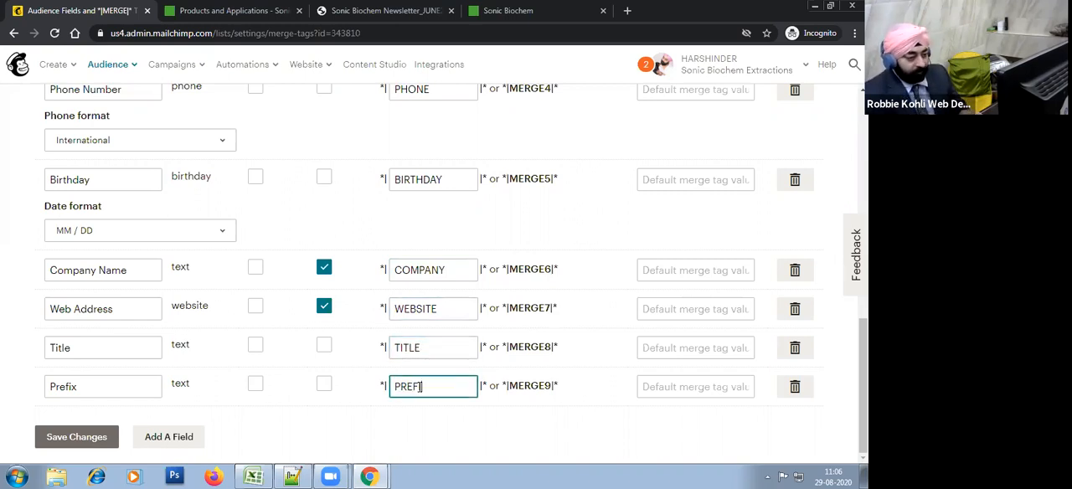
{"action": "left_click", "coordinate": [70, 446]}
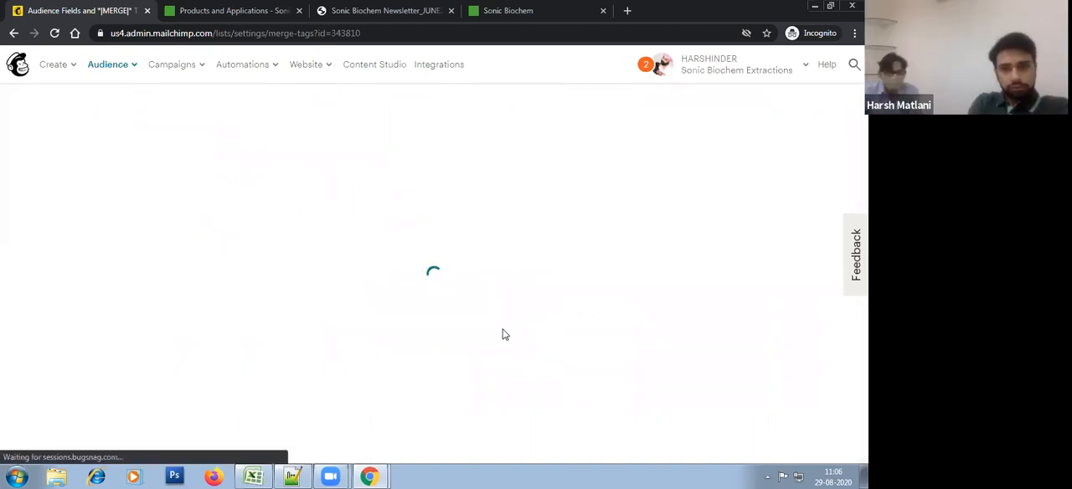
Step: Switch to Excel, open the "Salutation Compelete - SalesQL - Romania" workbook and go to its first rows
{"action": "left_click", "coordinate": [254, 476]}
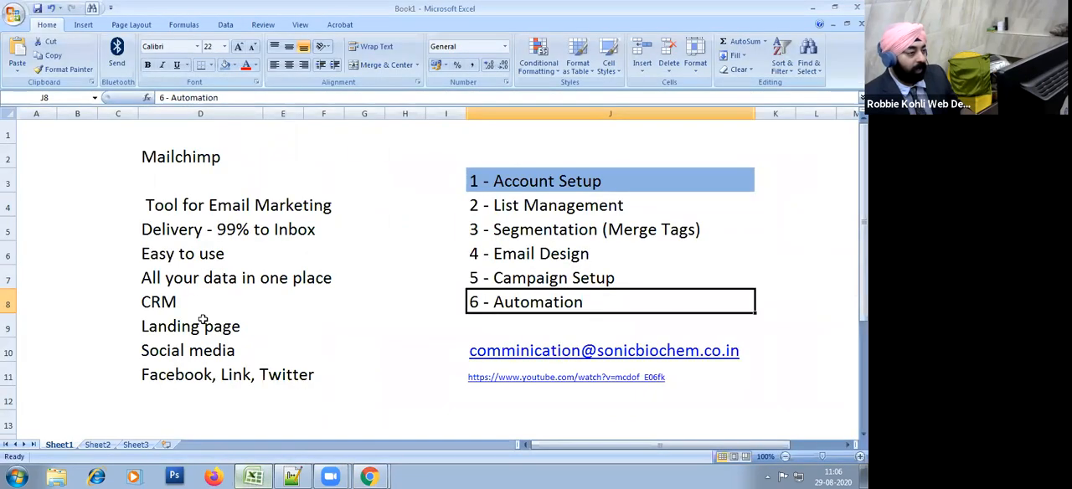
{"action": "left_click", "coordinate": [13, 11]}
{"action": "left_click", "coordinate": [141, 69]}
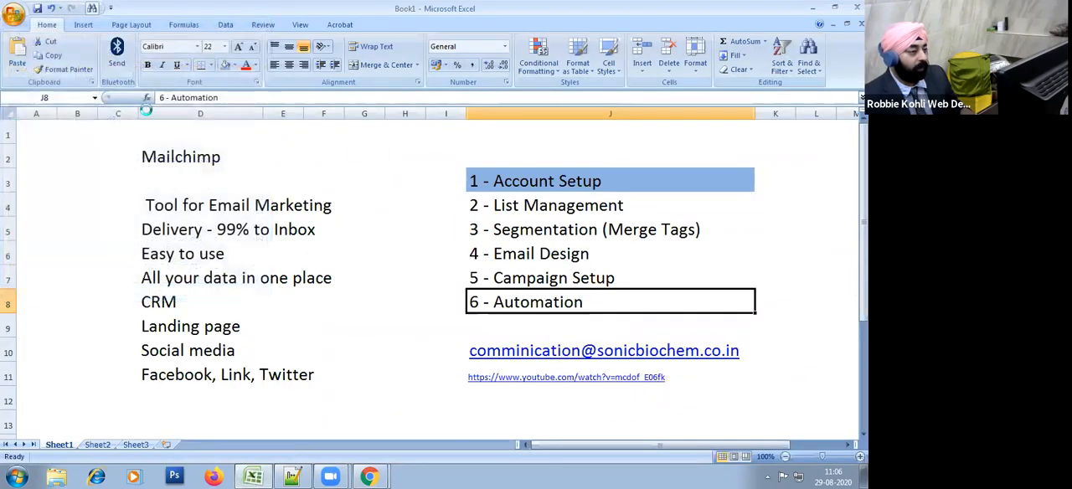
{"action": "scroll", "coordinate": [377, 270], "scroll_direction": "up", "scroll_amount": 20}
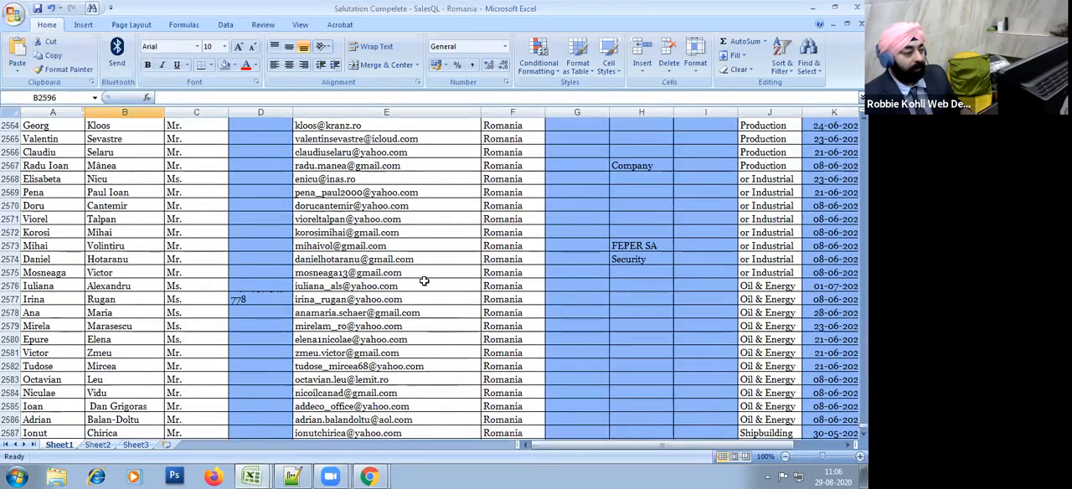
{"action": "left_click_drag", "start_coordinate": [863, 418], "coordinate": [863, 146]}
{"action": "scroll", "coordinate": [265, 194], "scroll_direction": "up", "scroll_amount": 20}
Step: Return to Mailchimp and review the saved merge tags, pointing out the numbered alternatives for Company Name and Web Address
{"action": "key", "text": "alt+Tab"}
{"action": "key", "text": "alt+Tab"}
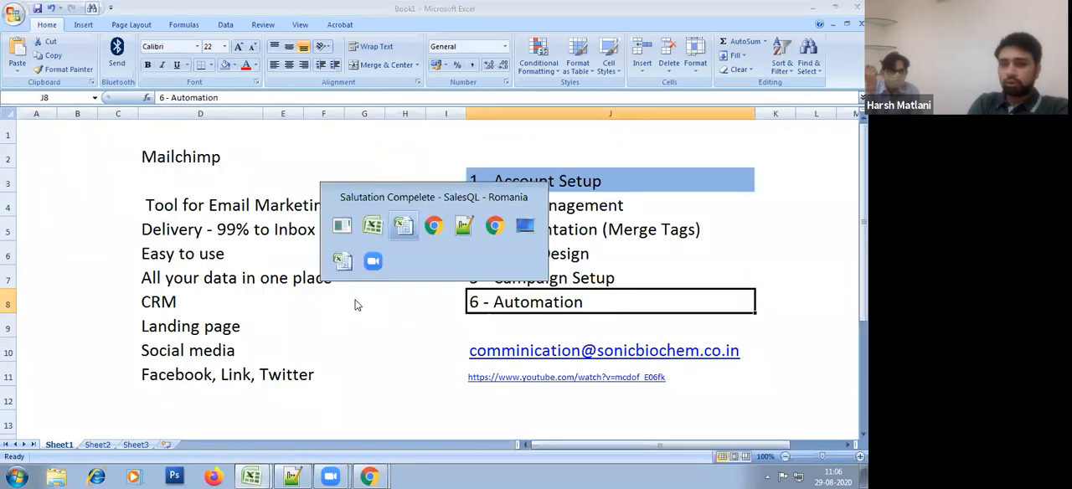
{"action": "scroll", "coordinate": [355, 305], "scroll_direction": "down", "scroll_amount": 10}
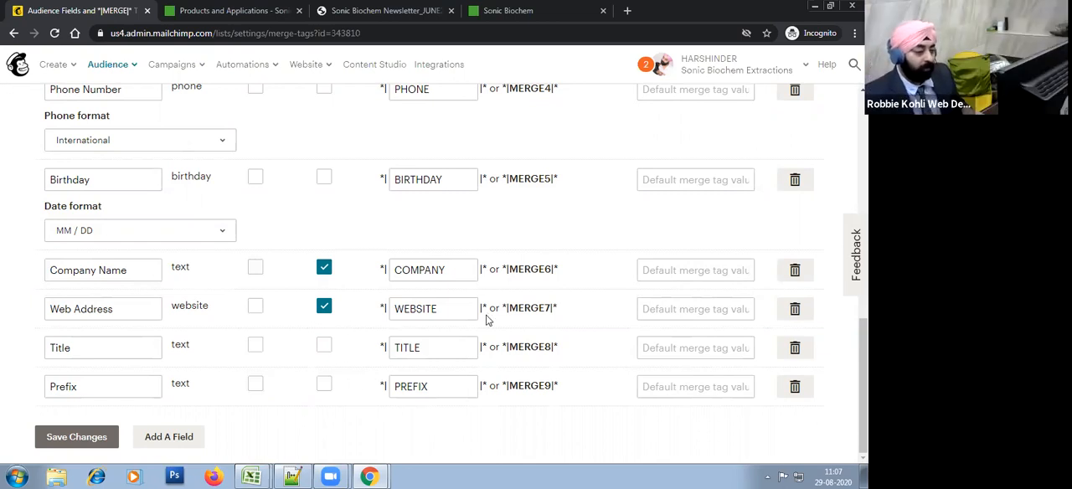
{"action": "left_click_drag", "start_coordinate": [559, 308], "coordinate": [503, 308]}
{"action": "left_click", "coordinate": [545, 351]}
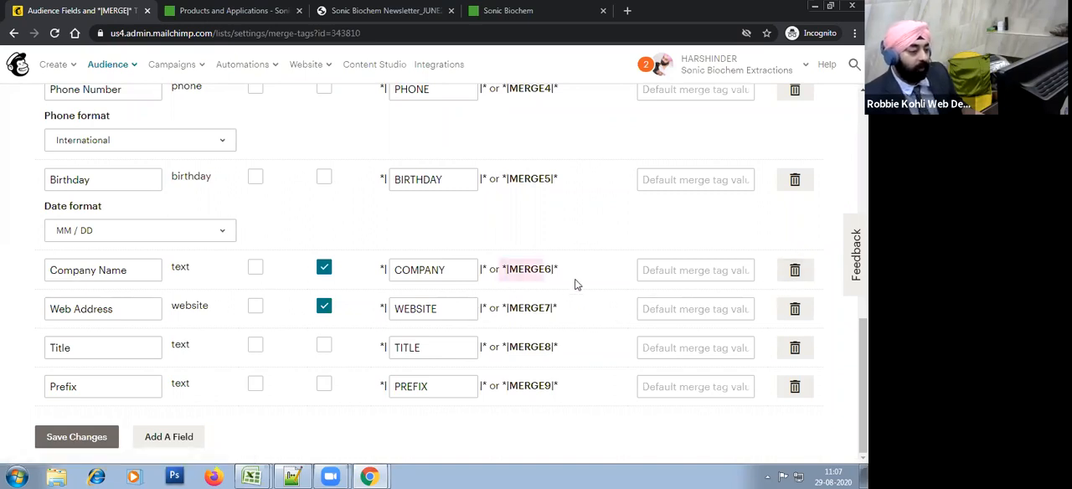
Step: Switch to the Romania contacts workbook in Excel and examine its First Name, Last Name, Salutation and Email Address columns
{"action": "key", "text": "alt+Tab"}
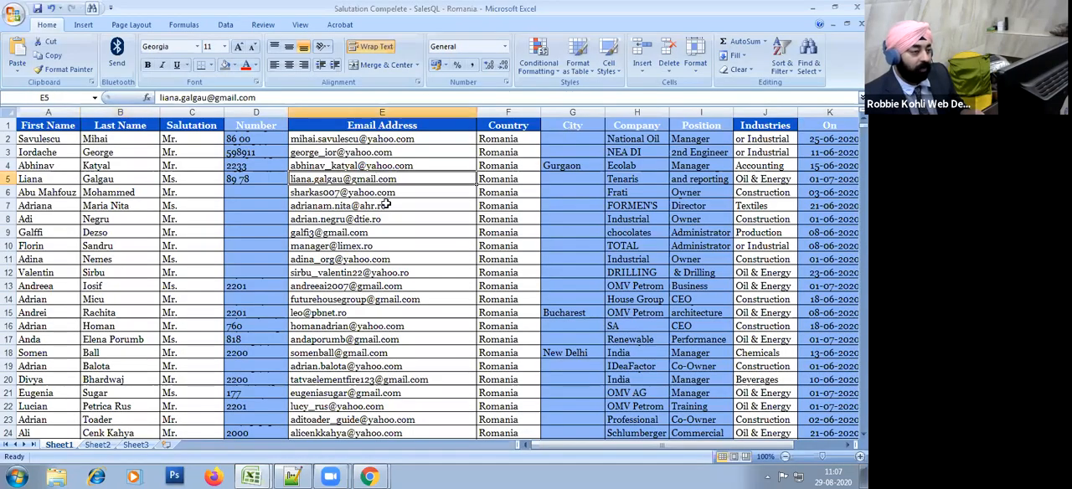
{"action": "left_click", "coordinate": [46, 136]}
{"action": "left_click", "coordinate": [112, 205]}
{"action": "left_click", "coordinate": [206, 210]}
{"action": "left_click", "coordinate": [386, 180]}
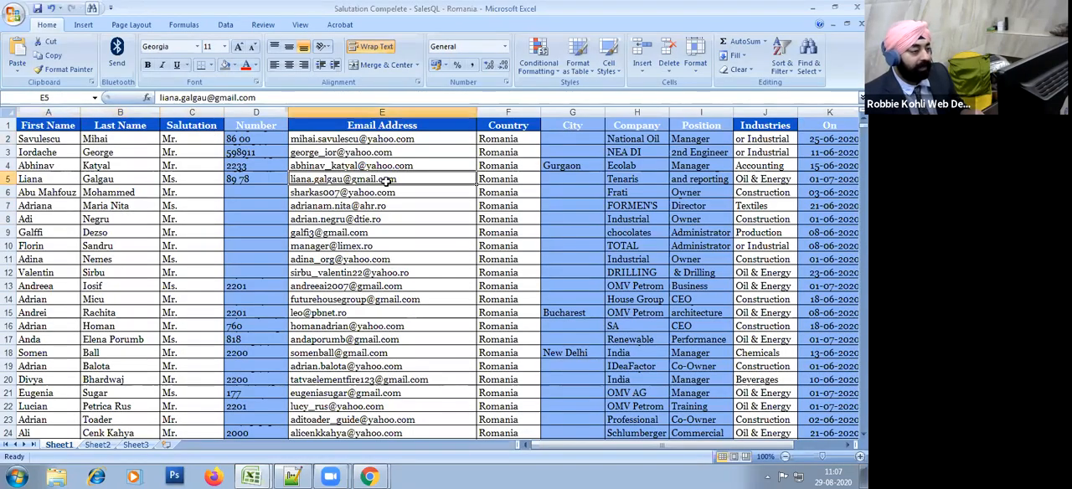
{"action": "left_click", "coordinate": [36, 128]}
{"action": "left_click", "coordinate": [134, 125]}
{"action": "key", "text": "Right"}
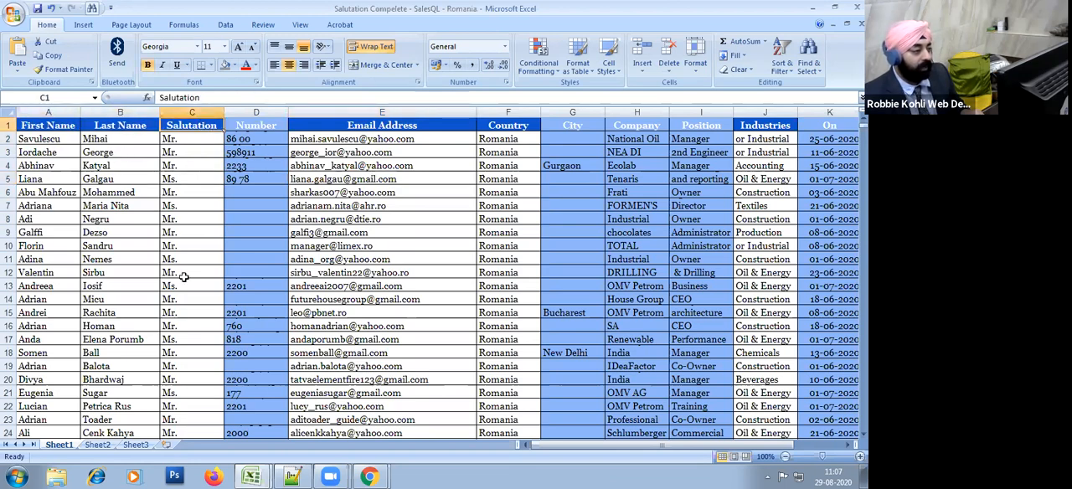
Step: Compare the Title field and its TITLE tag in Mailchimp with the contact columns of the Excel workbook
{"action": "key", "text": "alt+Tab"}
{"action": "left_click", "coordinate": [75, 348]}
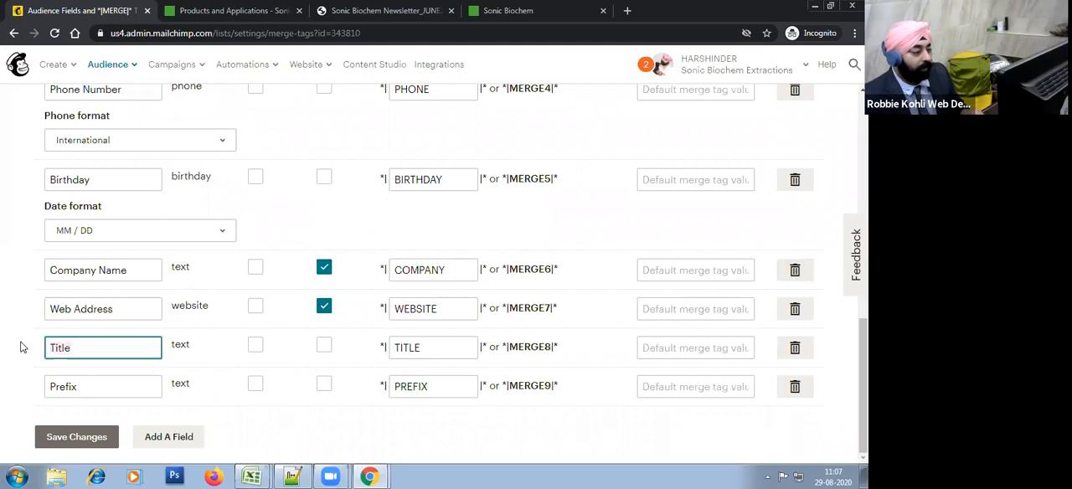
{"action": "left_click", "coordinate": [423, 349]}
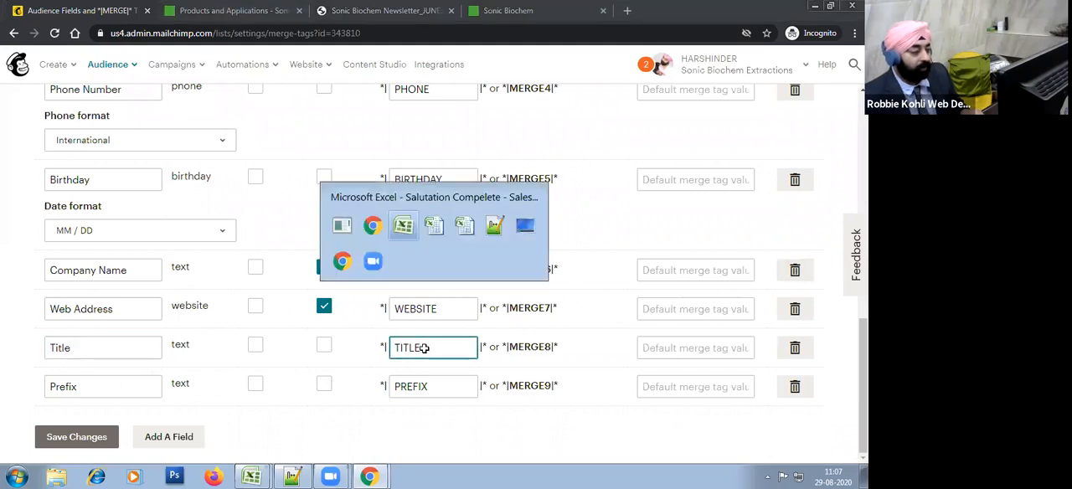
{"action": "key", "text": "alt+Tab"}
{"action": "left_click", "coordinate": [392, 192]}
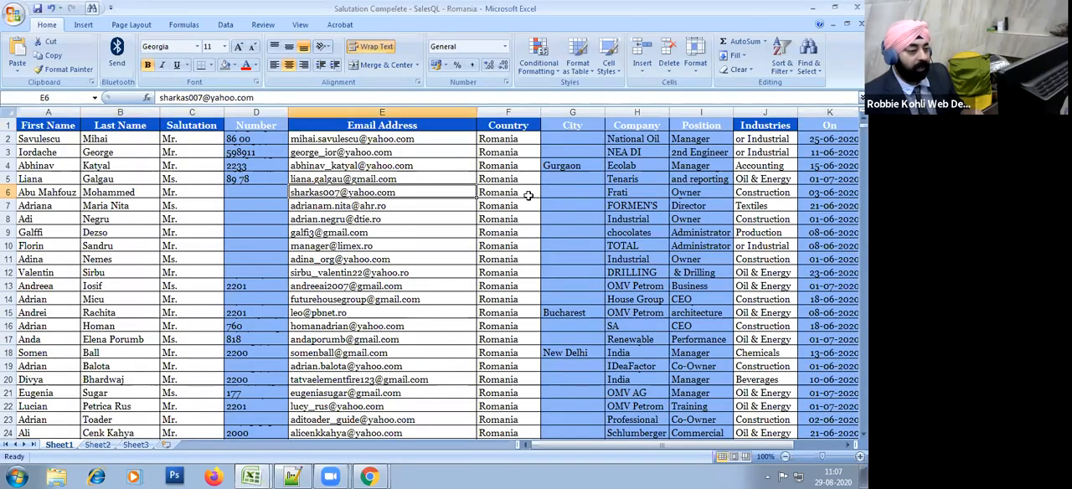
{"action": "left_click", "coordinate": [495, 142]}
Step: Return to Mailchimp and look over the whole list of audience fields and their merge tags
{"action": "key", "text": "alt+Tab"}
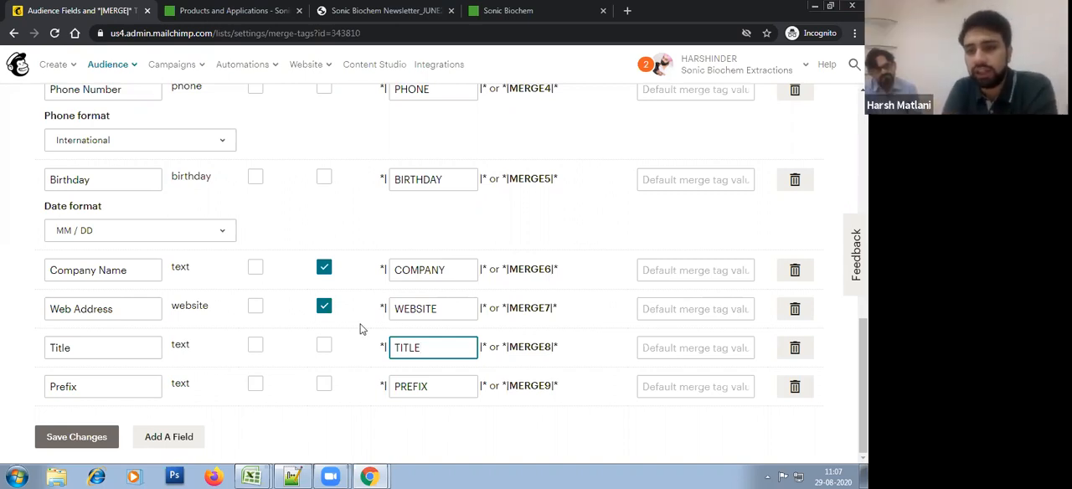
{"action": "left_click", "coordinate": [396, 234]}
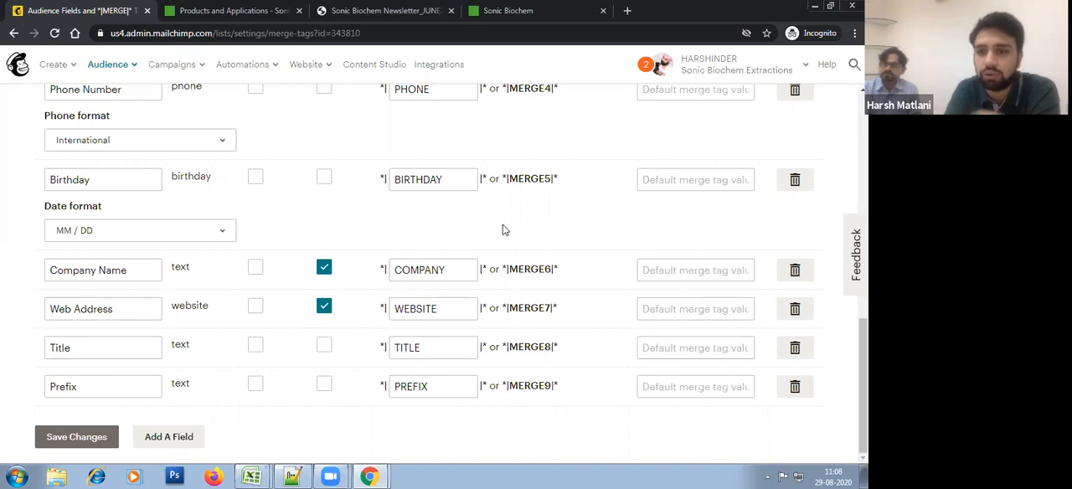
{"action": "scroll", "coordinate": [505, 302], "scroll_direction": "up", "scroll_amount": 2}
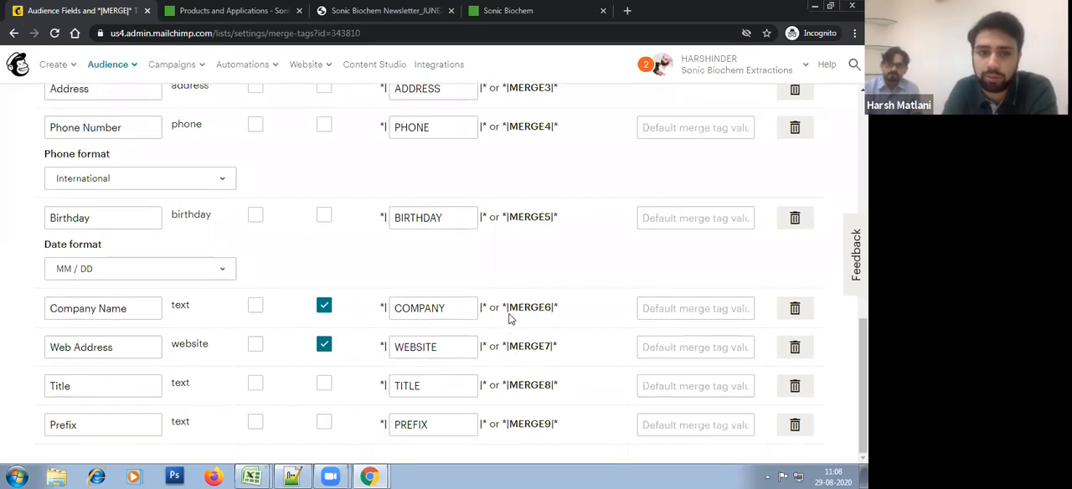
{"action": "scroll", "coordinate": [511, 316], "scroll_direction": "up", "scroll_amount": 2}
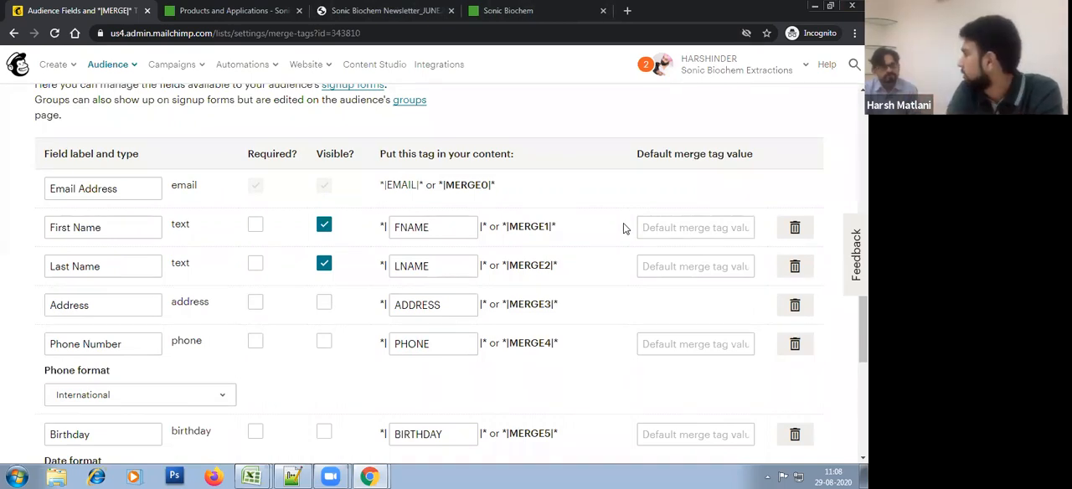
{"action": "scroll", "coordinate": [623, 228], "scroll_direction": "down", "scroll_amount": 4}
{"action": "scroll", "coordinate": [623, 228], "scroll_direction": "up", "scroll_amount": 1}
{"action": "scroll", "coordinate": [623, 228], "scroll_direction": "up", "scroll_amount": 2}
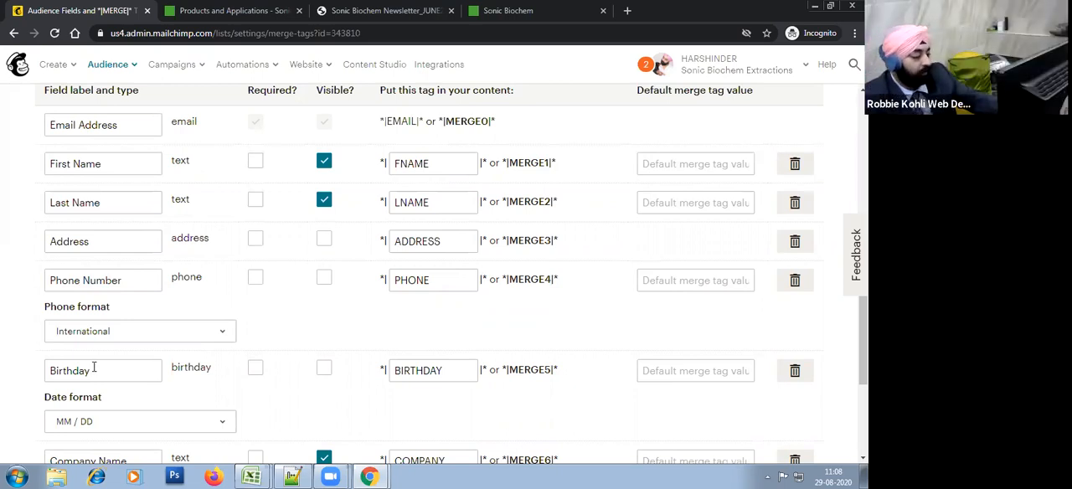
Step: Switch to the Romania contacts workbook, select the header row and first contact rows across all columns, and return to Mailchimp
{"action": "left_click", "coordinate": [249, 477]}
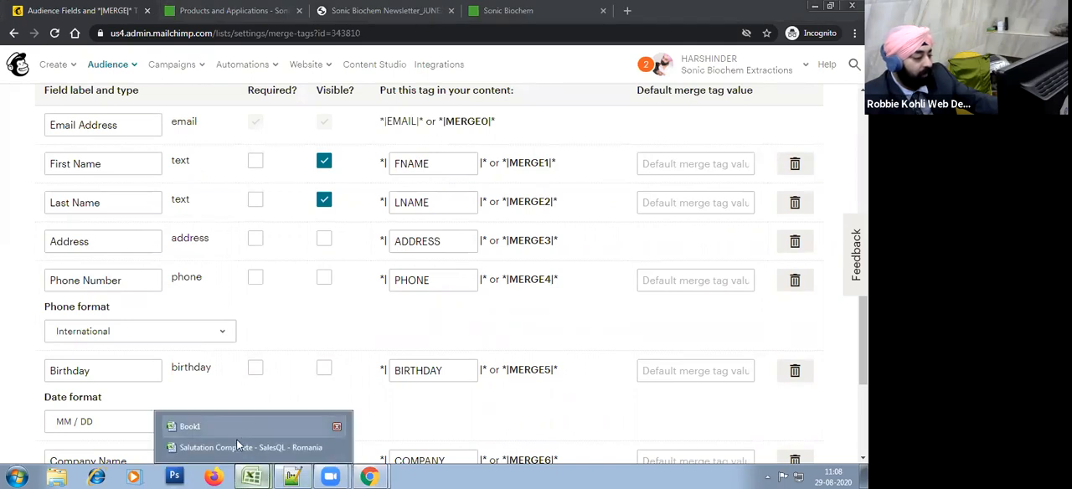
{"action": "left_click", "coordinate": [238, 447]}
{"action": "left_click_drag", "start_coordinate": [30, 126], "coordinate": [823, 204]}
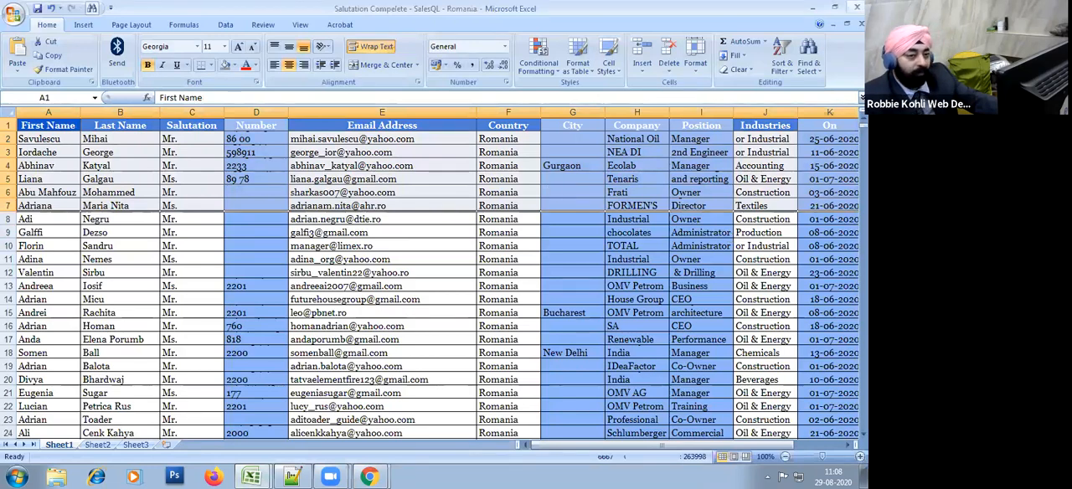
{"action": "left_click", "coordinate": [813, 8]}
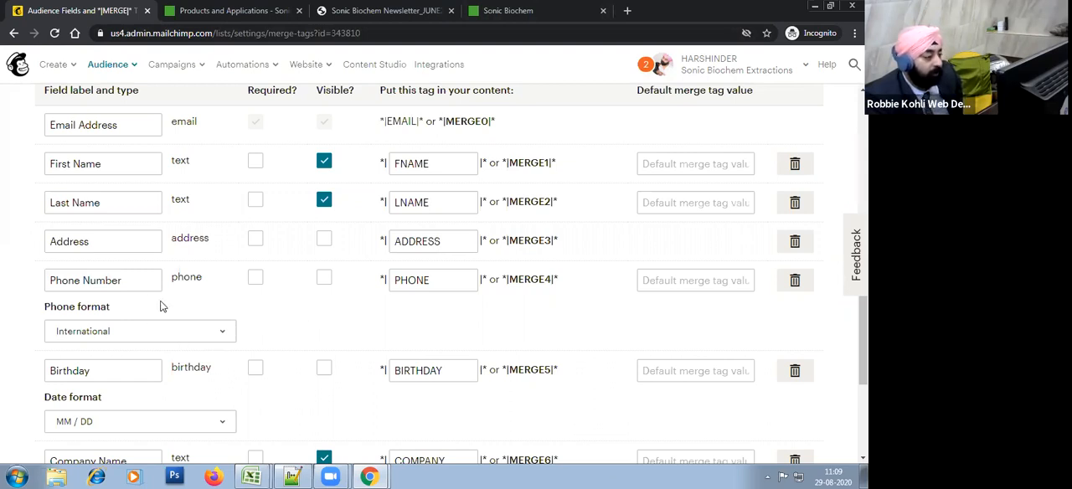
Step: Delete the Phone Number field from the audience, confirming with DELETE, and check the remaining fields
{"action": "double_click", "coordinate": [186, 279]}
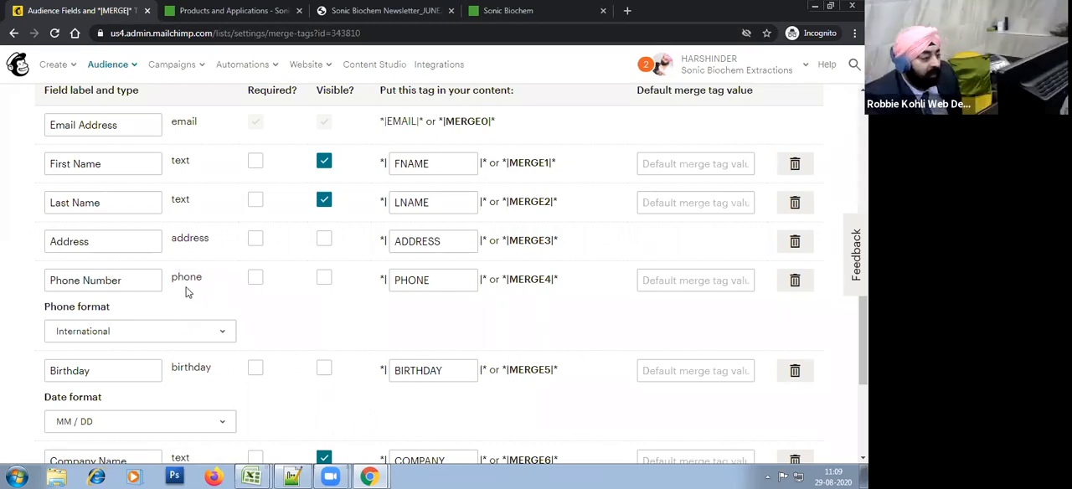
{"action": "left_click", "coordinate": [795, 280]}
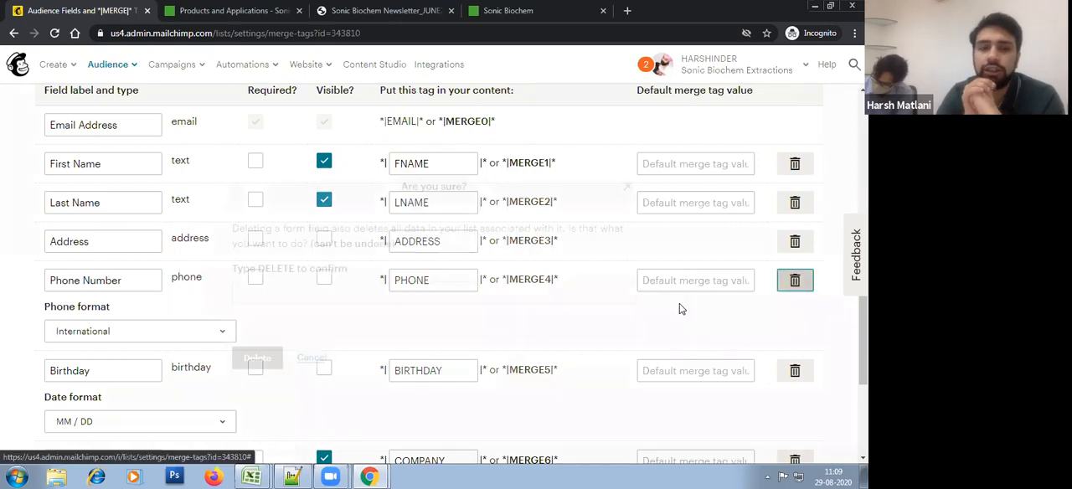
{"action": "left_click", "coordinate": [273, 295]}
{"action": "left_click", "coordinate": [273, 321]}
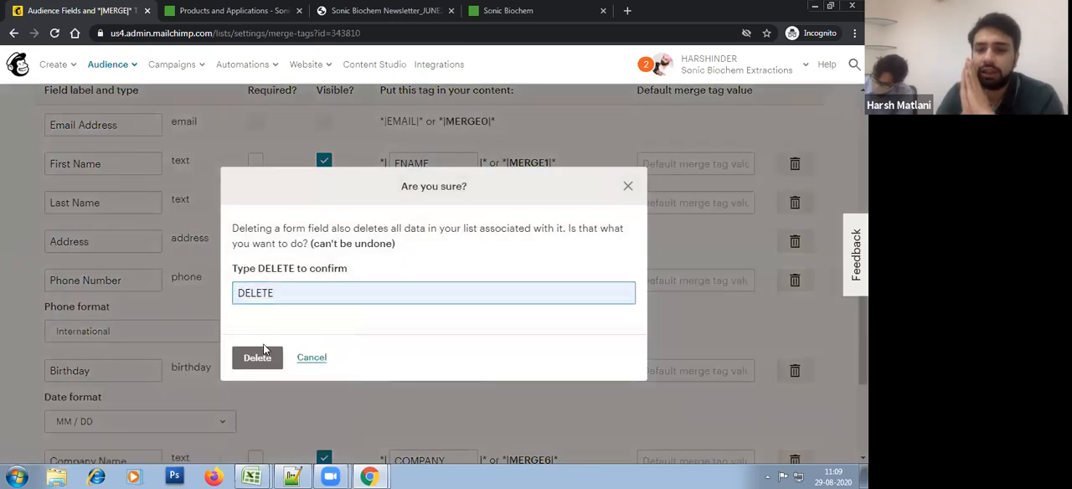
{"action": "left_click", "coordinate": [266, 358]}
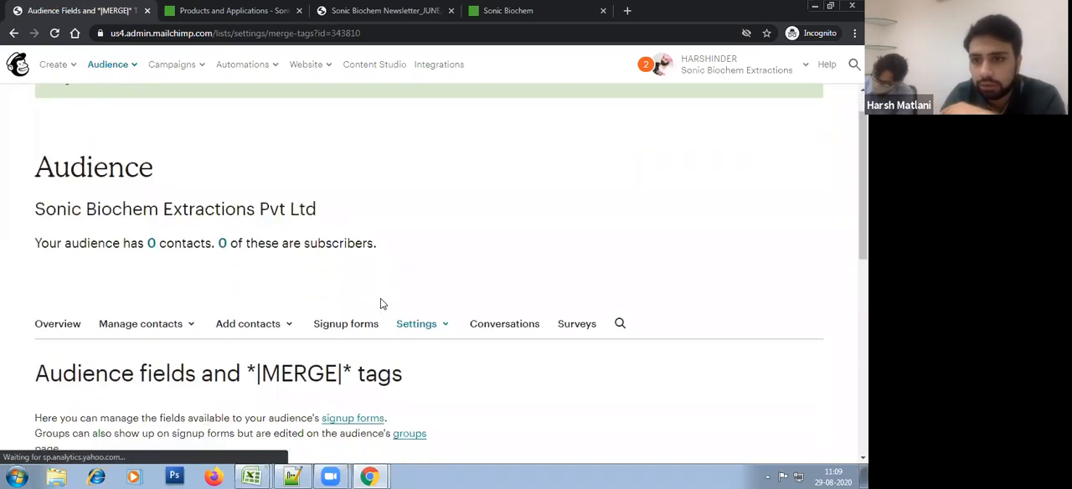
{"action": "scroll", "coordinate": [383, 303], "scroll_direction": "down", "scroll_amount": 3}
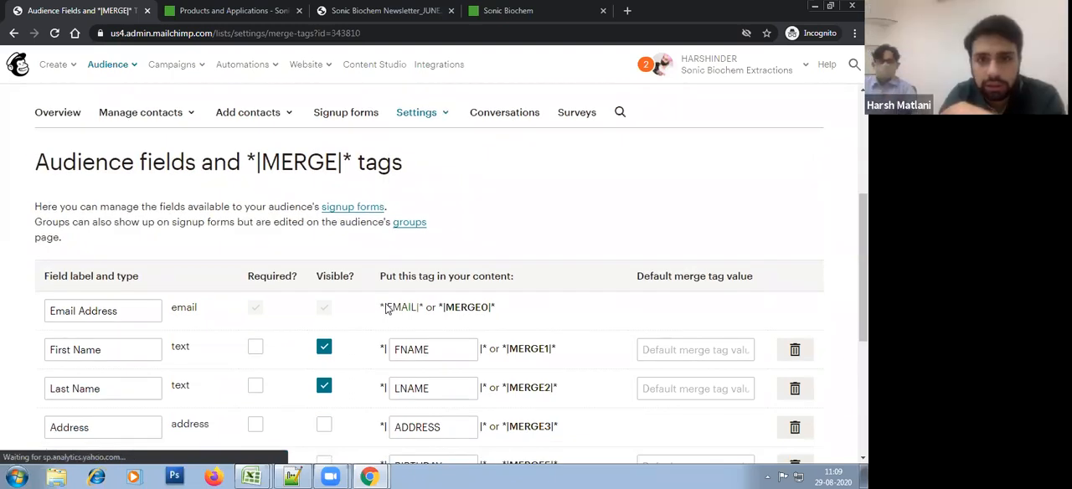
Step: Review the audience fields and their merge tags, including Company Name, Web Address, Prefix and First Name
{"action": "scroll", "coordinate": [393, 326], "scroll_direction": "down", "scroll_amount": 3}
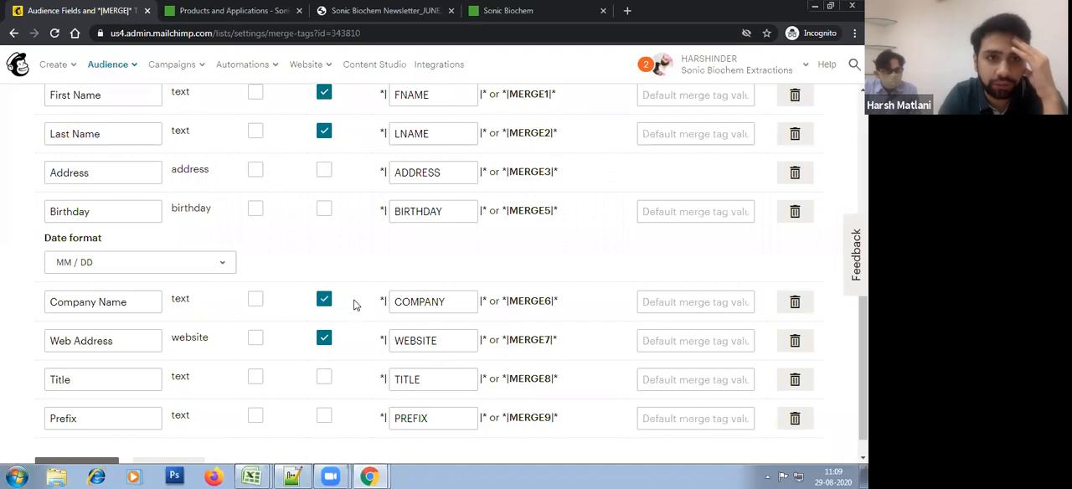
{"action": "scroll", "coordinate": [215, 362], "scroll_direction": "down", "scroll_amount": 1}
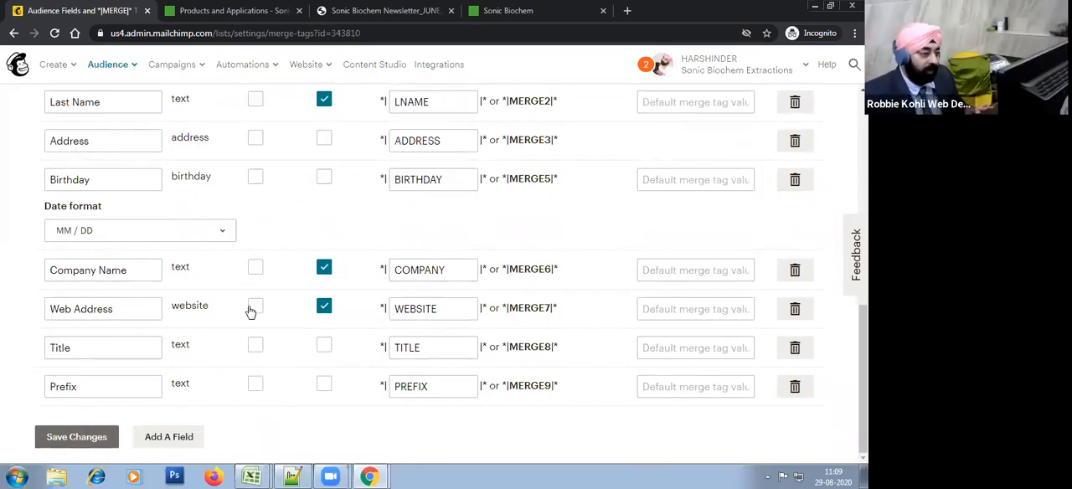
{"action": "scroll", "coordinate": [249, 311], "scroll_direction": "up", "scroll_amount": 1}
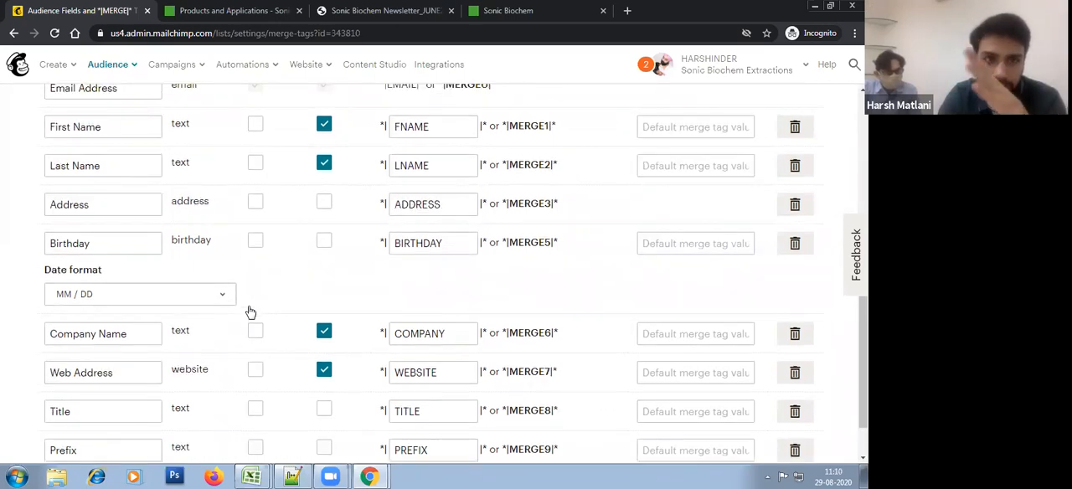
{"action": "scroll", "coordinate": [176, 393], "scroll_direction": "down", "scroll_amount": 1}
{"action": "left_click", "coordinate": [144, 277]}
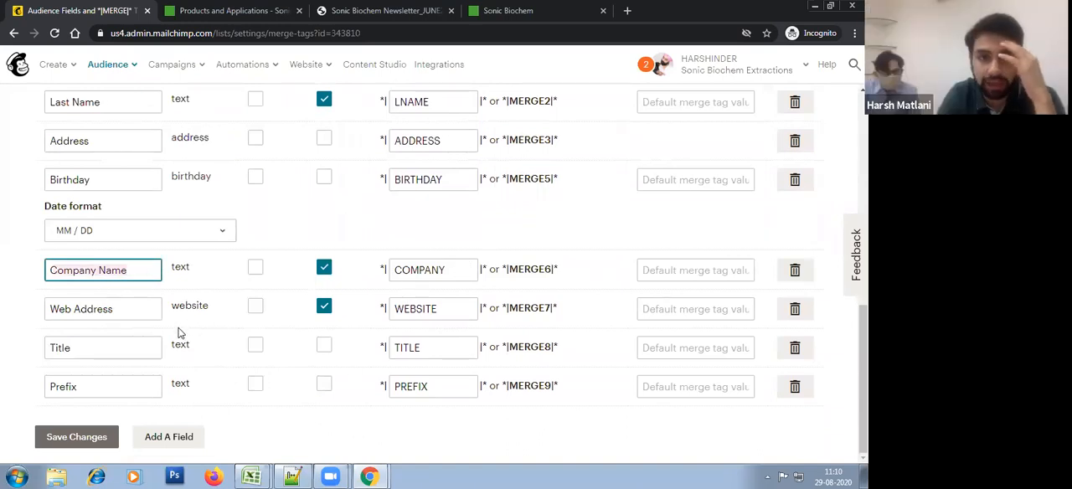
{"action": "left_click", "coordinate": [122, 312]}
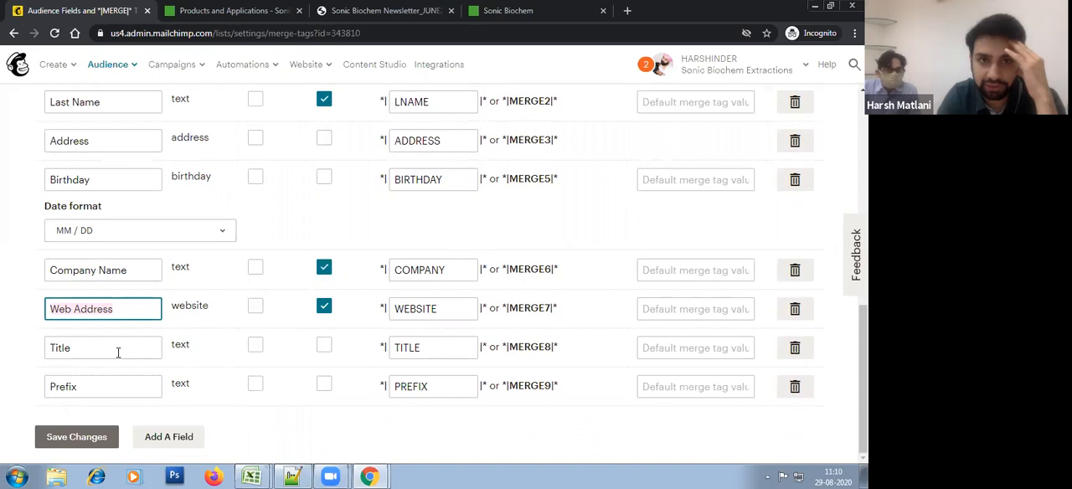
{"action": "left_click", "coordinate": [108, 391]}
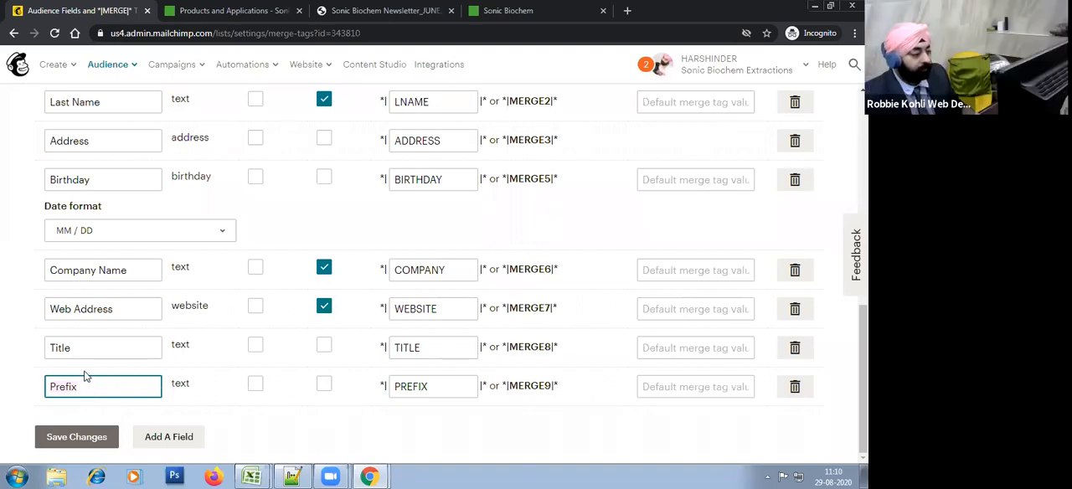
{"action": "scroll", "coordinate": [109, 353], "scroll_direction": "up", "scroll_amount": 3}
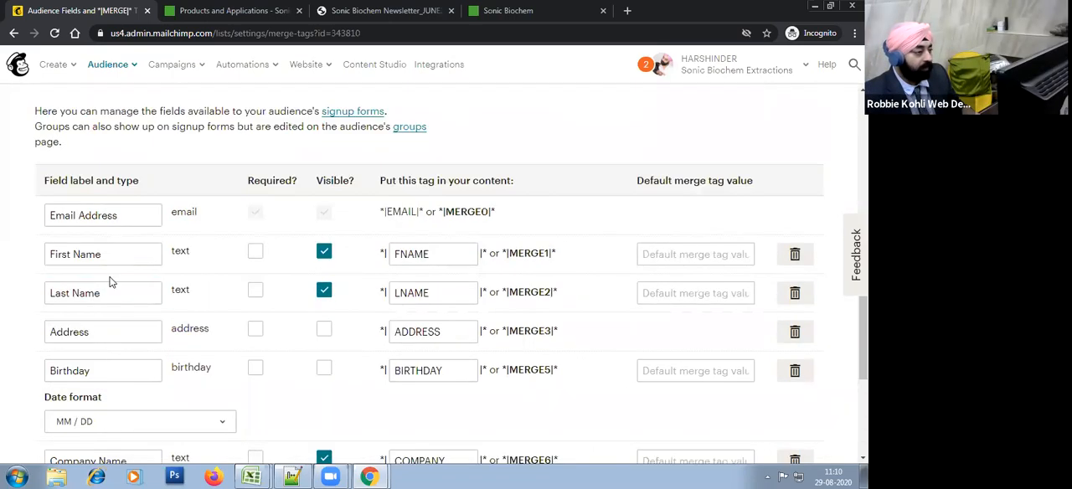
{"action": "left_click", "coordinate": [134, 264]}
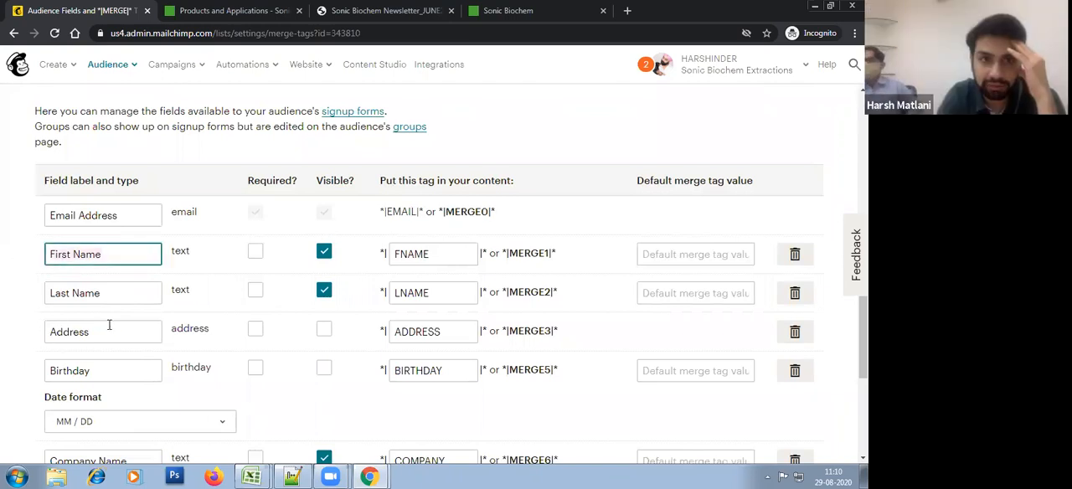
Step: Try relabelling the Last Name field as Middle Name, and undo the relabelling
{"action": "left_click", "coordinate": [117, 295]}
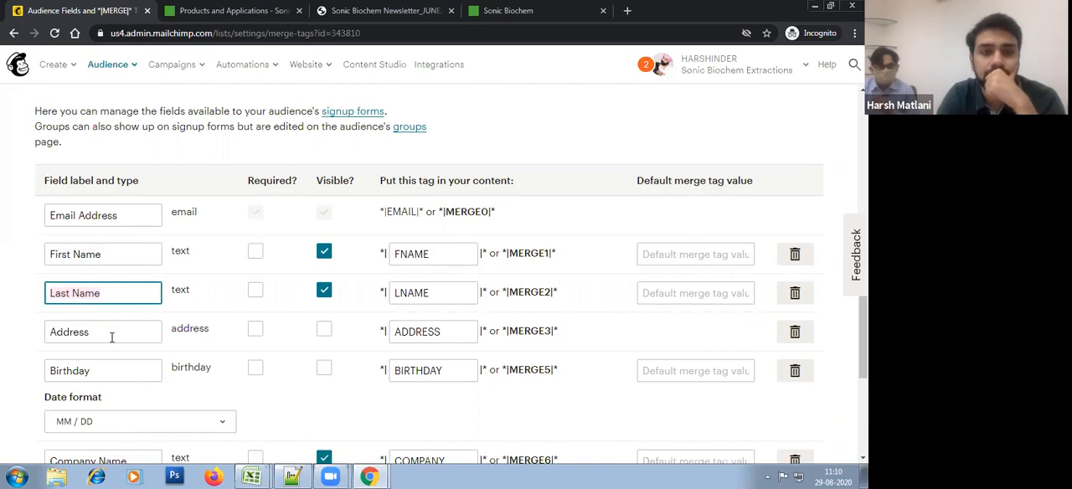
{"action": "type", "text": "Middle Name"}
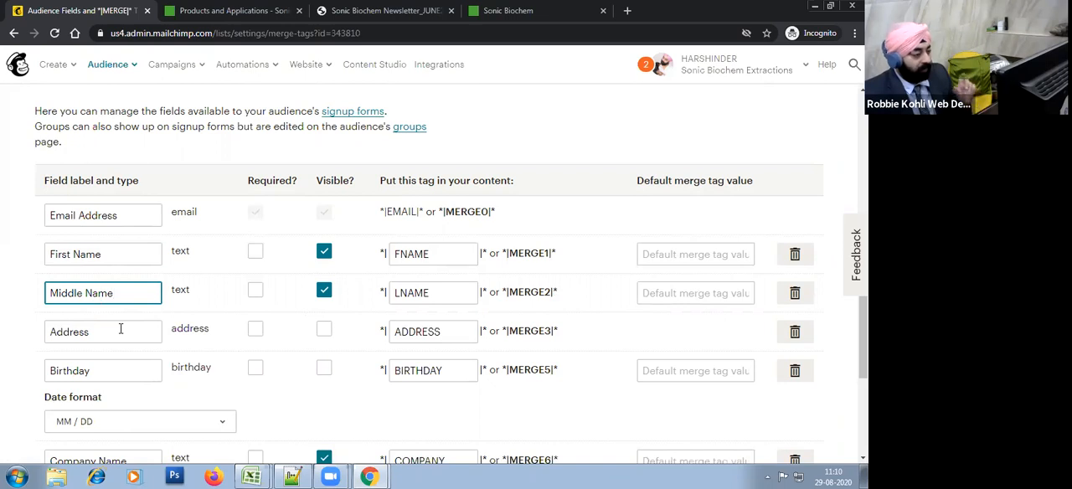
{"action": "left_click", "coordinate": [414, 297]}
{"action": "left_click", "coordinate": [66, 294]}
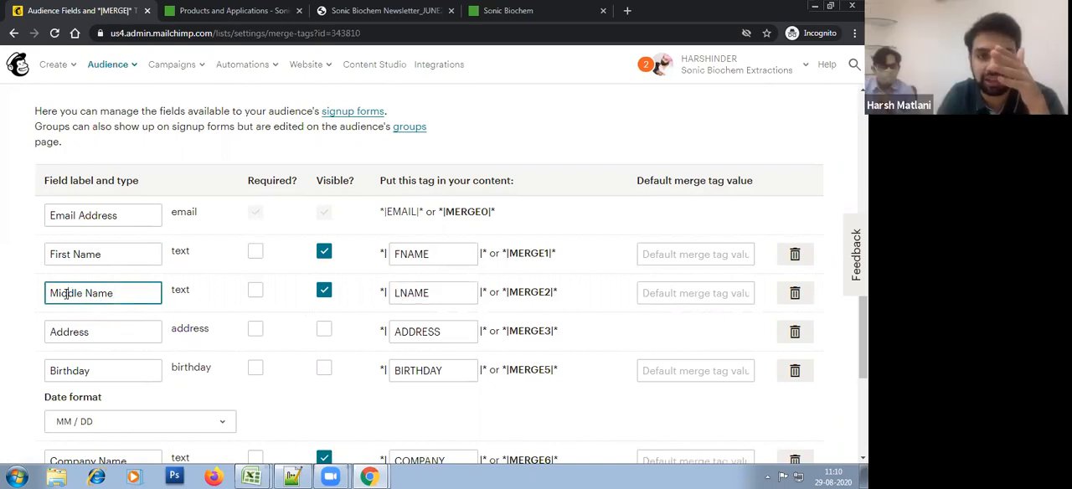
{"action": "key", "text": "ctrl+z"}
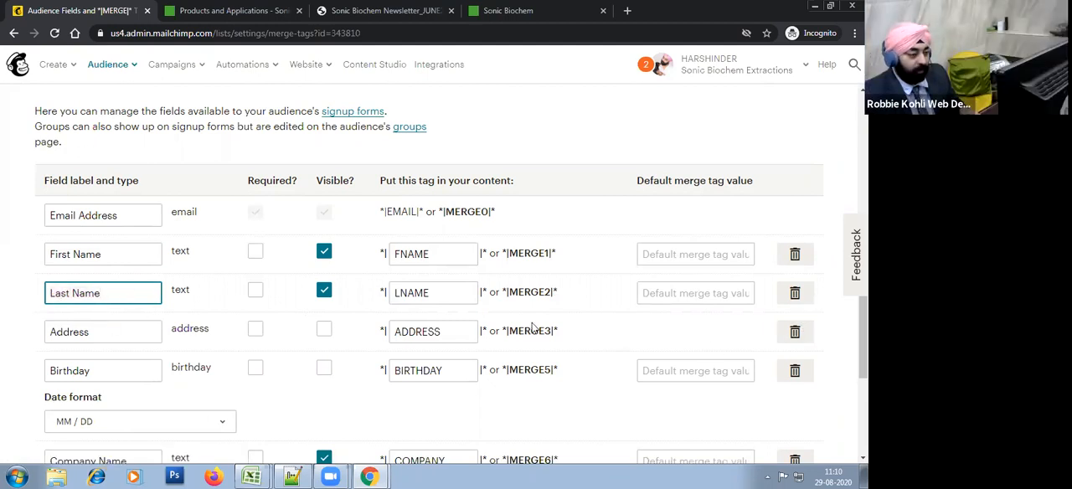
Step: Save the audience fields and add a new field of type Text
{"action": "scroll", "coordinate": [317, 386], "scroll_direction": "down", "scroll_amount": 3}
{"action": "left_click", "coordinate": [99, 446]}
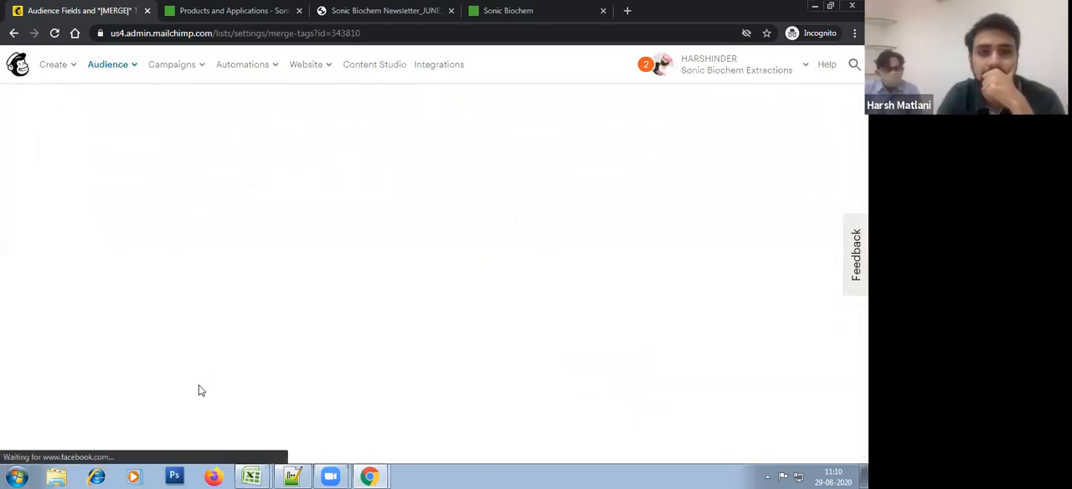
{"action": "scroll", "coordinate": [182, 351], "scroll_direction": "down", "scroll_amount": 5}
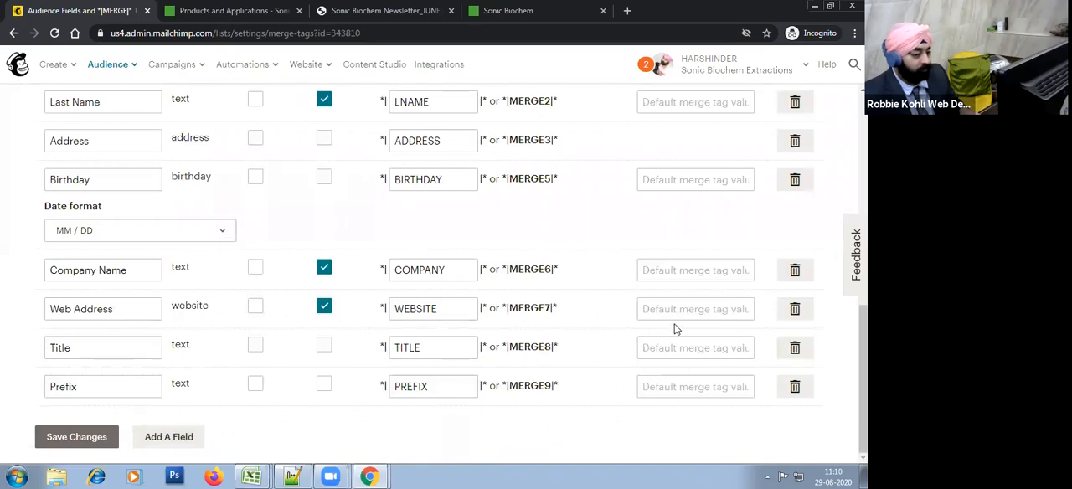
{"action": "left_click", "coordinate": [180, 437]}
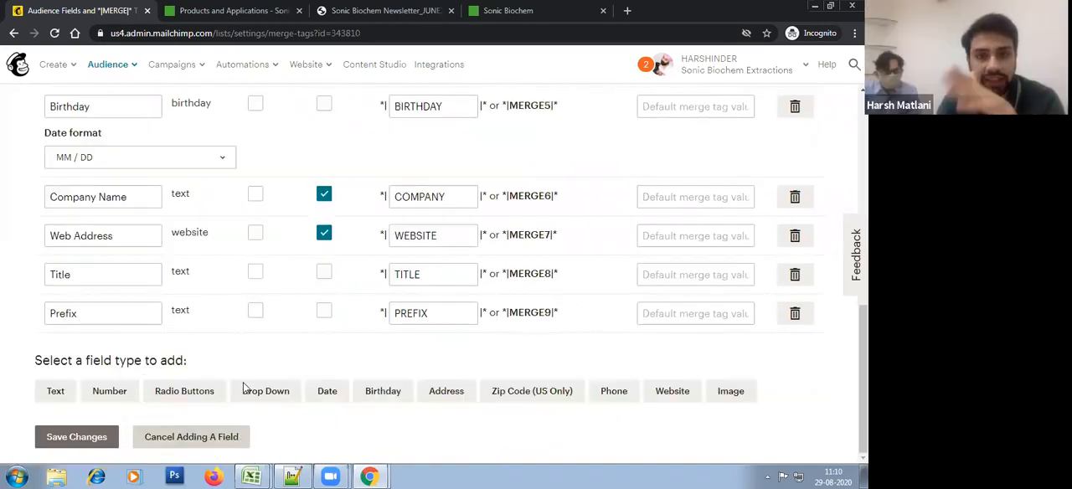
{"action": "left_click", "coordinate": [56, 392]}
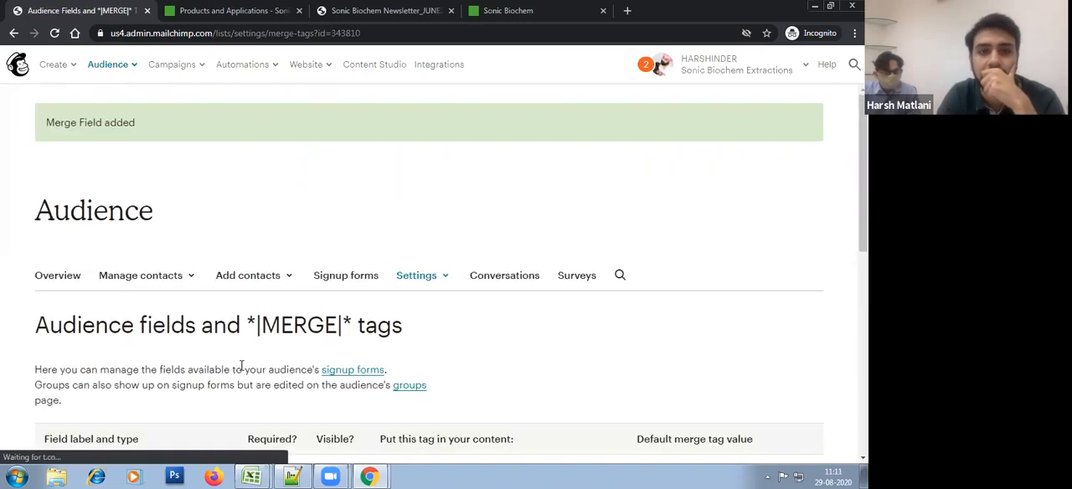
Step: Label the new untitled text field Middle Name, set its merge tag to MNAME, and save the changes
{"action": "scroll", "coordinate": [218, 368], "scroll_direction": "down", "scroll_amount": 6}
{"action": "left_click", "coordinate": [136, 388]}
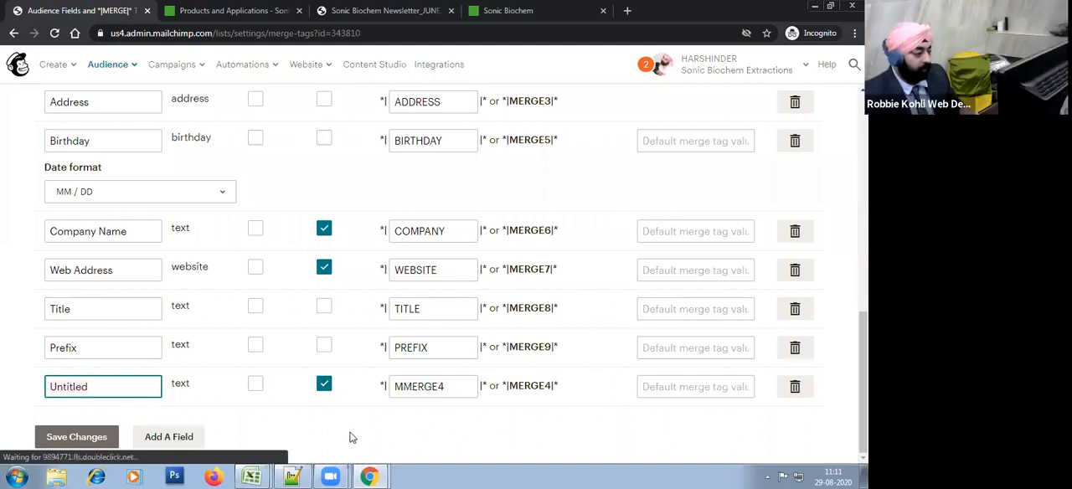
{"action": "key", "text": "BackSpace"}
{"action": "key", "text": "BackSpace"}
{"action": "key", "text": "BackSpace"}
{"action": "key", "text": "BackSpace"}
{"action": "key", "text": "BackSpace"}
{"action": "key", "text": "BackSpace"}
{"action": "key", "text": "BackSpace"}
{"action": "key", "text": "BackSpace"}
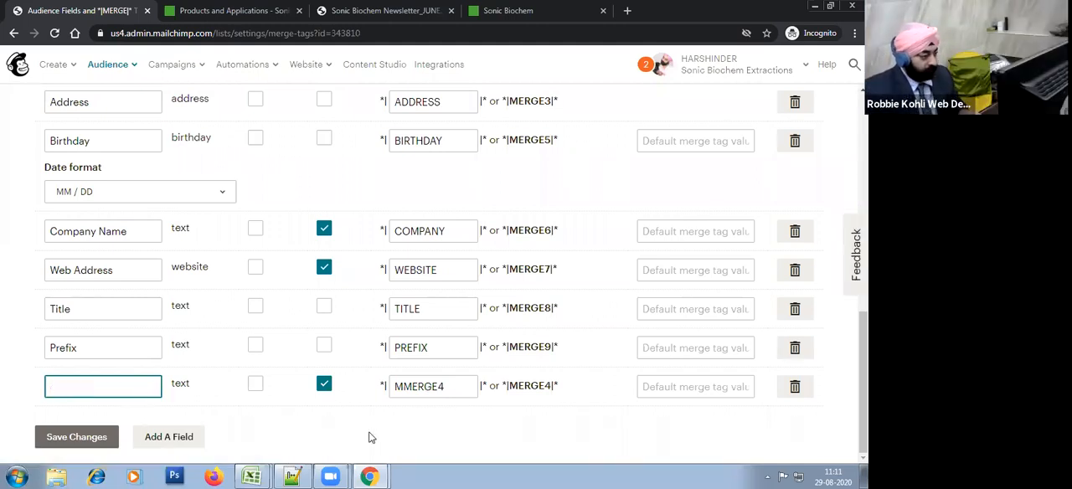
{"action": "type", "text": "Middle Name"}
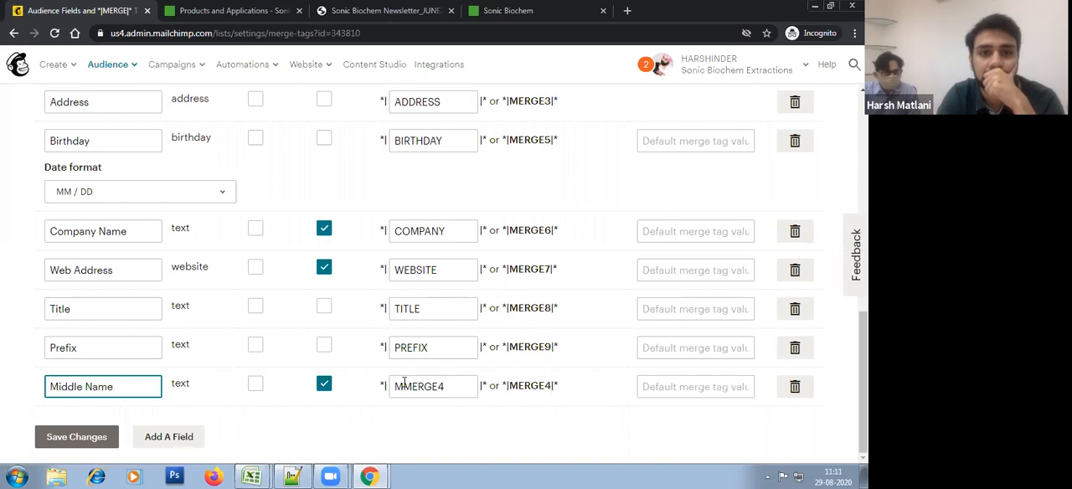
{"action": "left_click", "coordinate": [404, 384]}
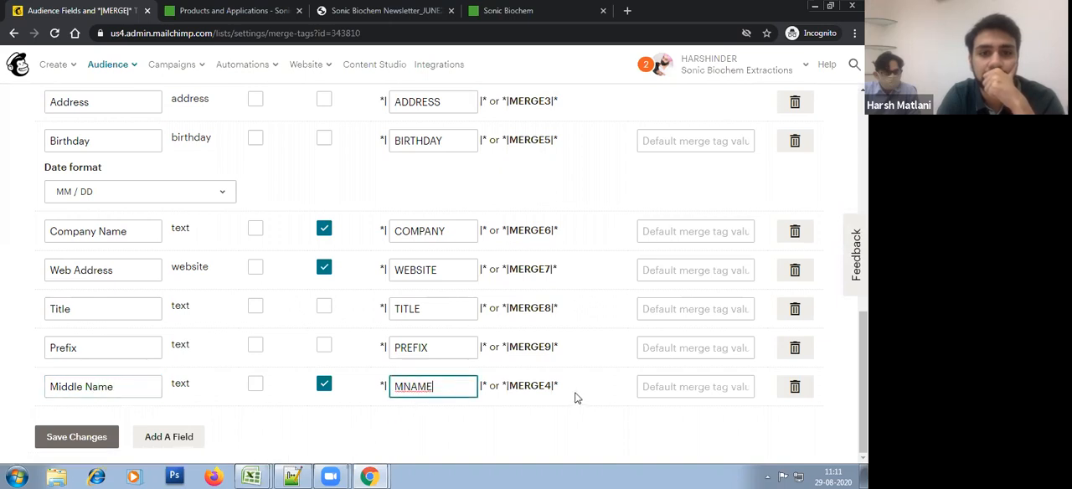
{"action": "left_click", "coordinate": [76, 436]}
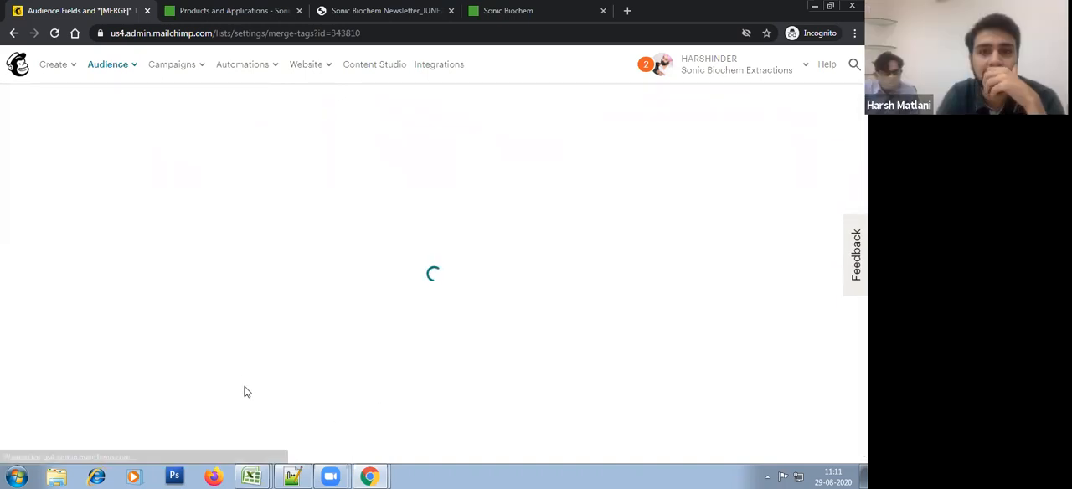
Step: Delete the Address field of type address from the audience, confirming with DELETE
{"action": "scroll", "coordinate": [246, 391], "scroll_direction": "down", "scroll_amount": 5}
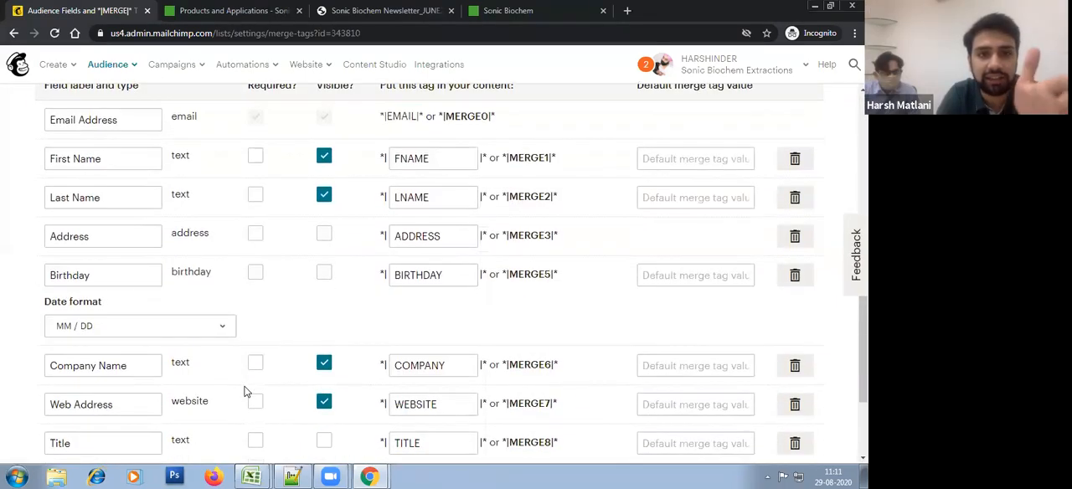
{"action": "left_click", "coordinate": [795, 235]}
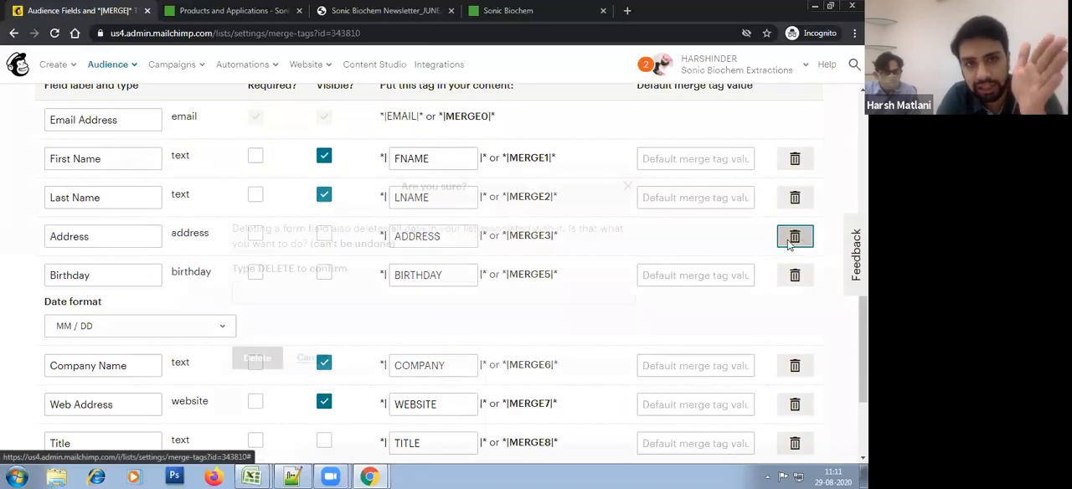
{"action": "left_click", "coordinate": [287, 291]}
{"action": "left_click", "coordinate": [283, 317]}
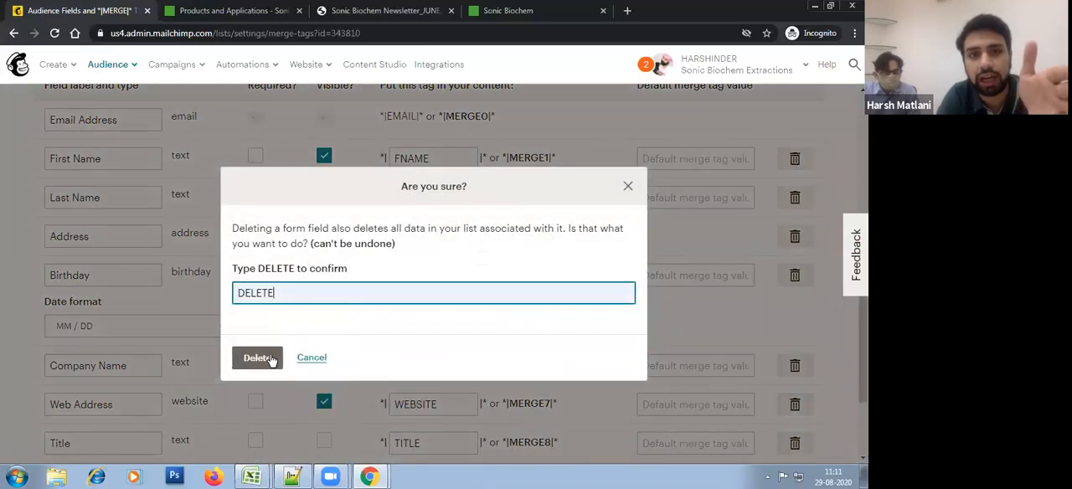
{"action": "left_click", "coordinate": [264, 359]}
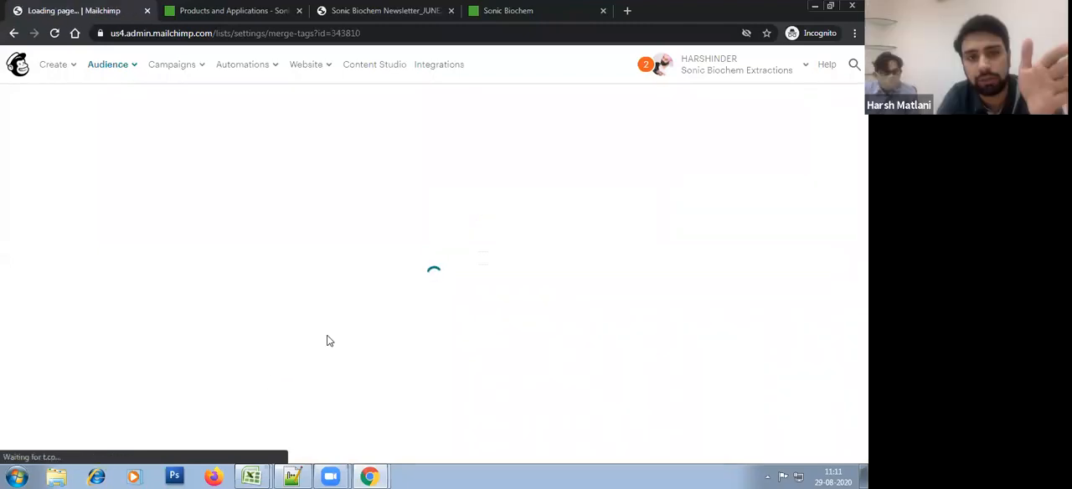
Step: Delete the Birthday field from the audience, confirming with DELETE
{"action": "scroll", "coordinate": [202, 345], "scroll_direction": "down", "scroll_amount": 4}
{"action": "scroll", "coordinate": [202, 345], "scroll_direction": "down", "scroll_amount": 3}
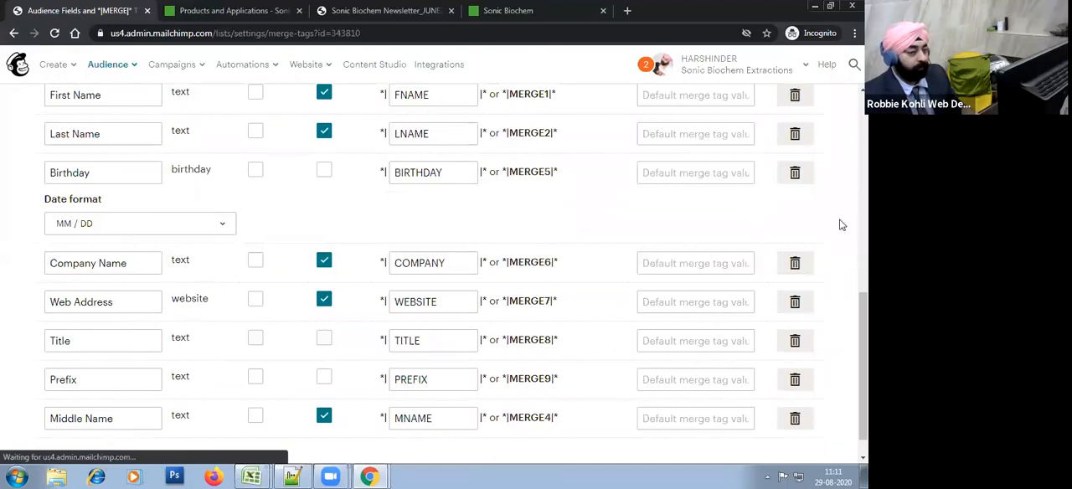
{"action": "left_click", "coordinate": [795, 173]}
{"action": "left_click", "coordinate": [253, 360]}
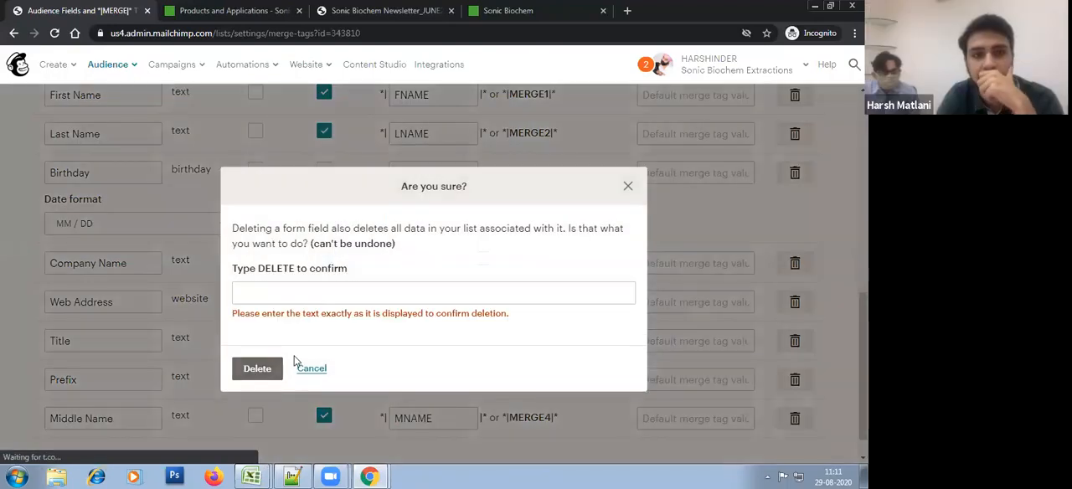
{"action": "left_click", "coordinate": [285, 294]}
{"action": "left_click", "coordinate": [280, 319]}
{"action": "left_click", "coordinate": [267, 369]}
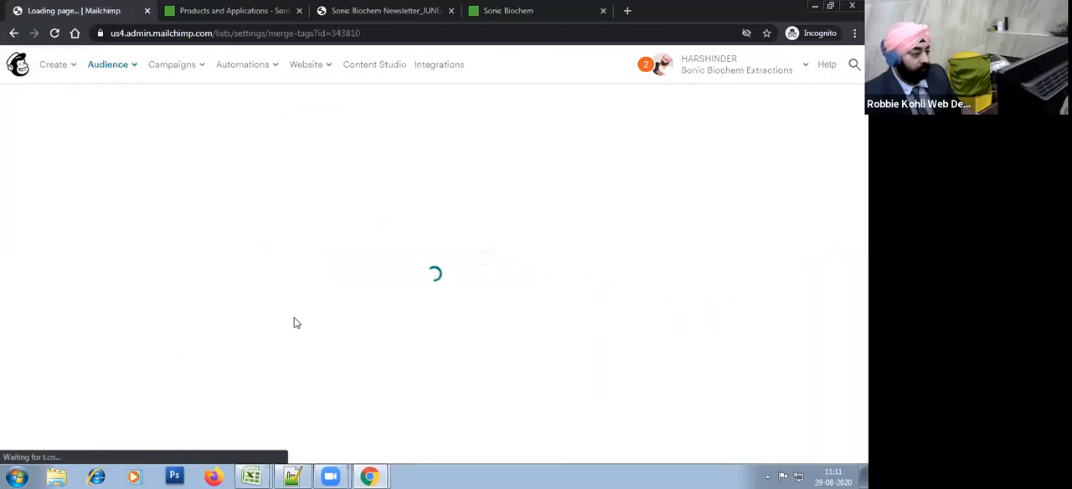
Step: Add a text field labelled Address to the audience and save the changes
{"action": "scroll", "coordinate": [295, 321], "scroll_direction": "down", "scroll_amount": 10}
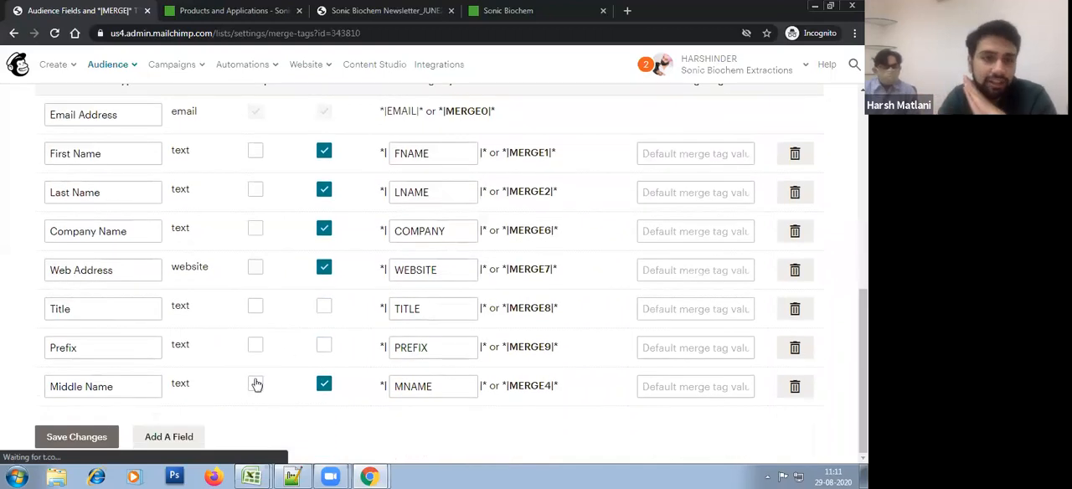
{"action": "left_click", "coordinate": [178, 435]}
{"action": "left_click", "coordinate": [67, 399]}
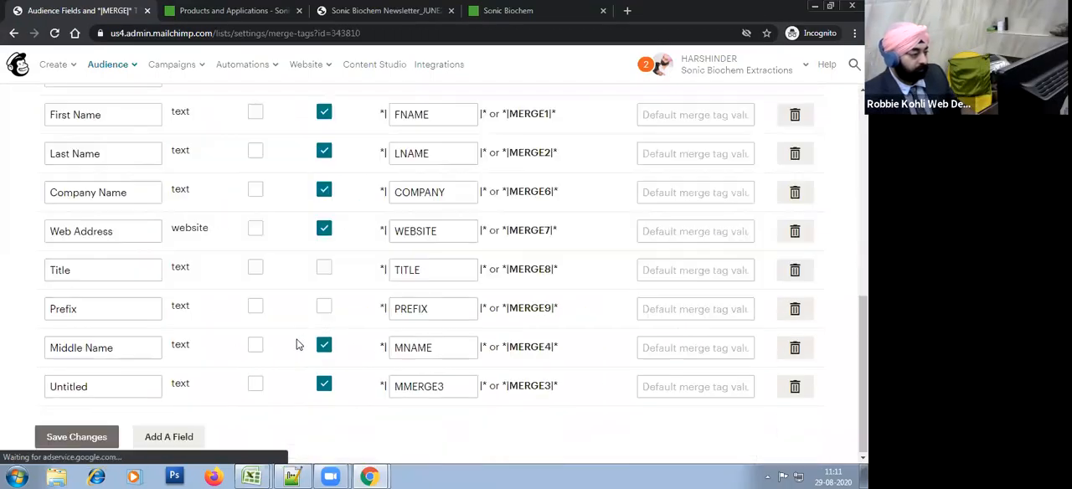
{"action": "type", "text": "Ad"}
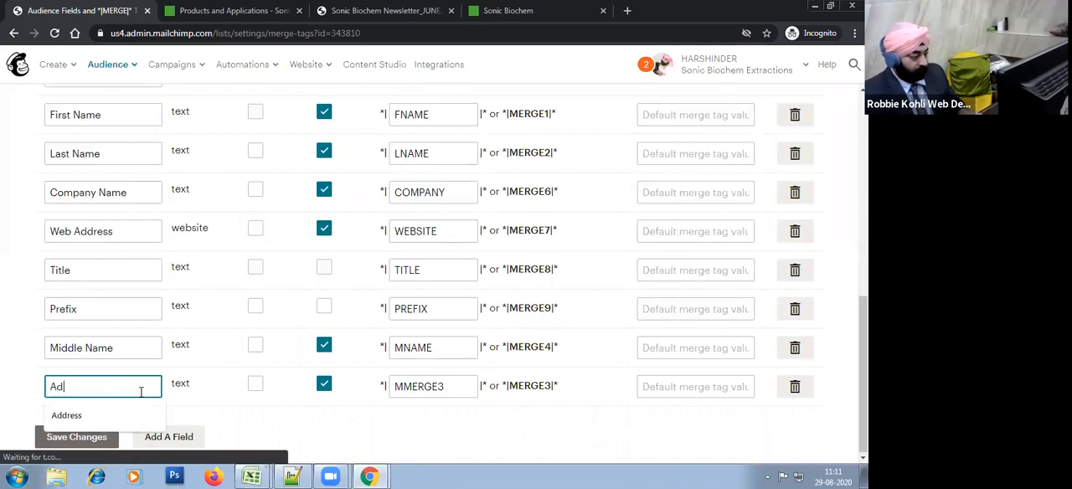
{"action": "type", "text": "dress"}
{"action": "left_click", "coordinate": [285, 405]}
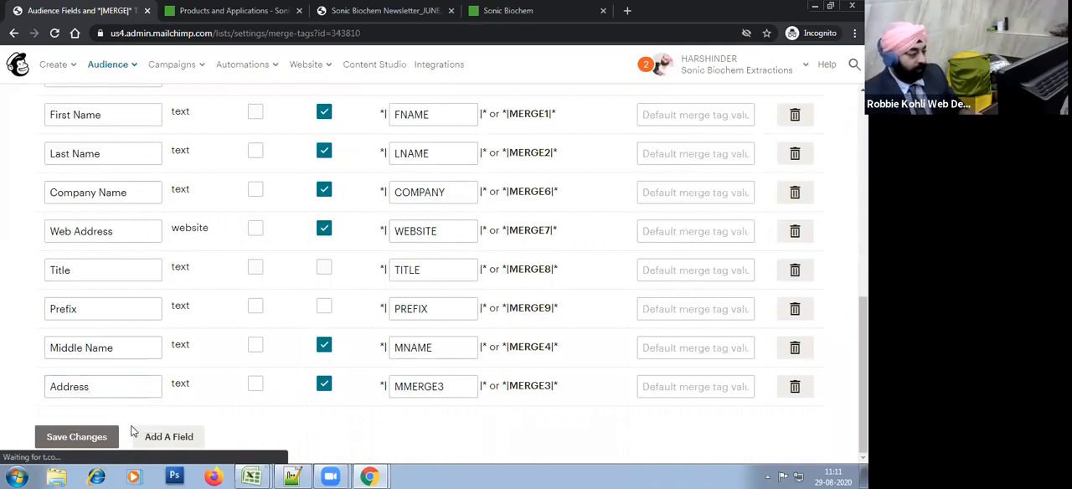
{"action": "left_click", "coordinate": [94, 442]}
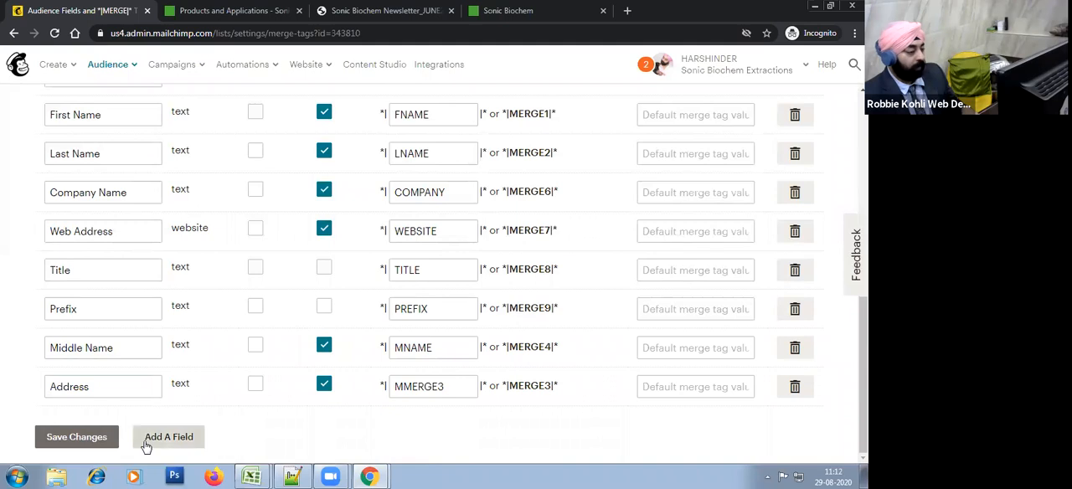
Step: Add a text field labelled City to the audience and save the changes
{"action": "left_click", "coordinate": [154, 438]}
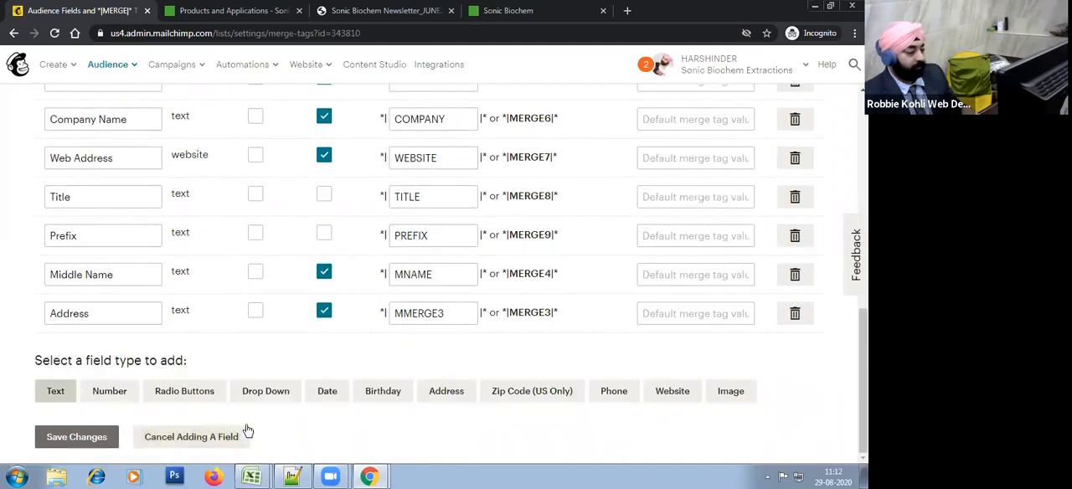
{"action": "left_click", "coordinate": [71, 434]}
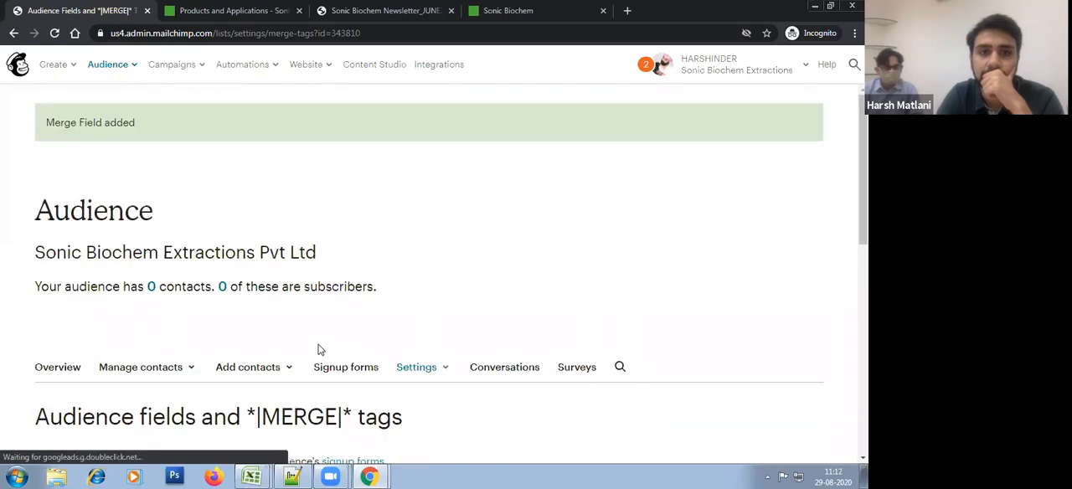
{"action": "scroll", "coordinate": [316, 347], "scroll_direction": "down", "scroll_amount": 10}
{"action": "double_click", "coordinate": [122, 393]}
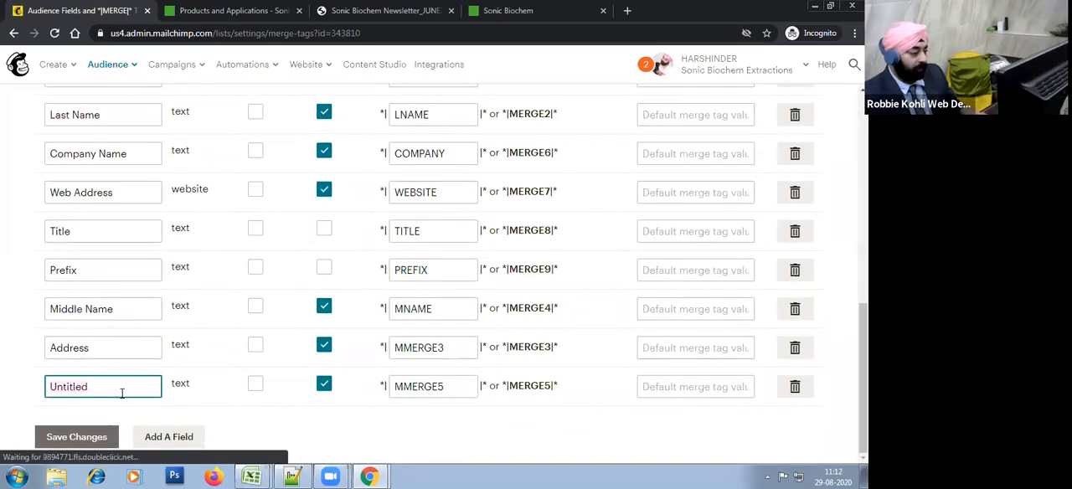
{"action": "type", "text": "City"}
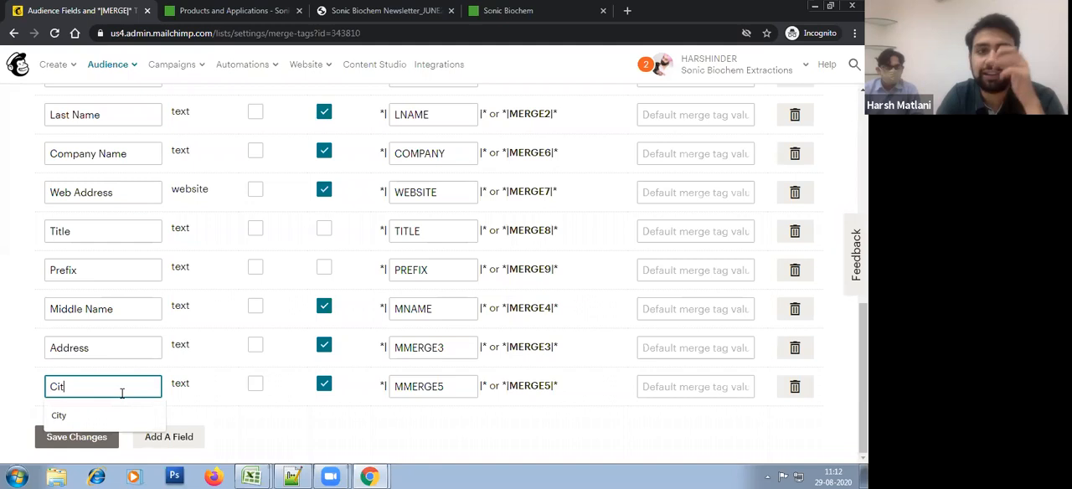
{"action": "left_click", "coordinate": [98, 437]}
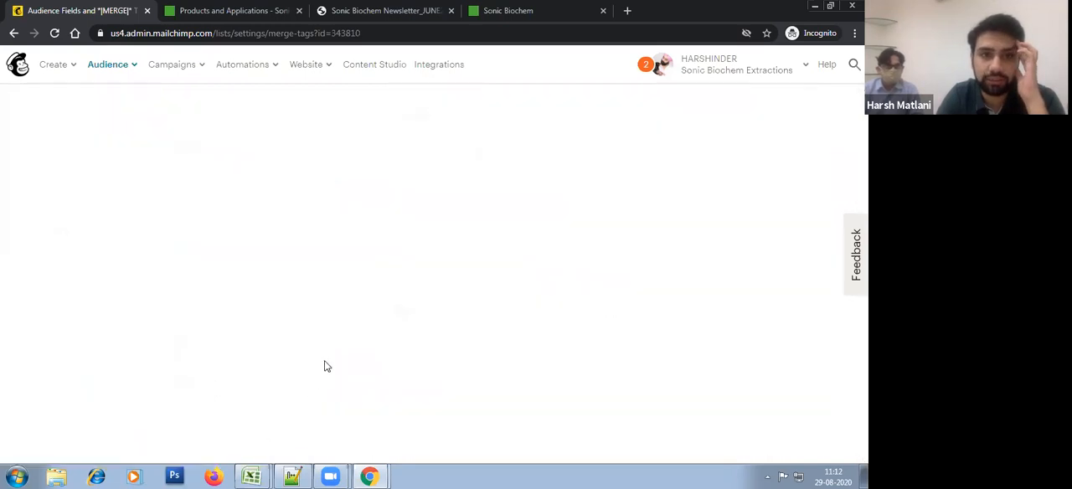
Step: Add a text field labelled State to the audience and save the changes
{"action": "scroll", "coordinate": [198, 408], "scroll_direction": "down", "scroll_amount": 10}
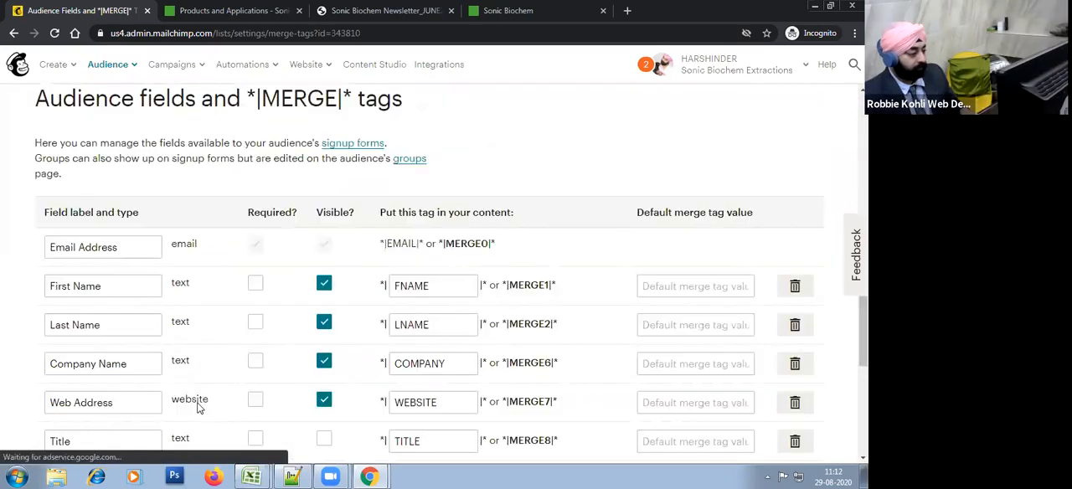
{"action": "left_click", "coordinate": [172, 436]}
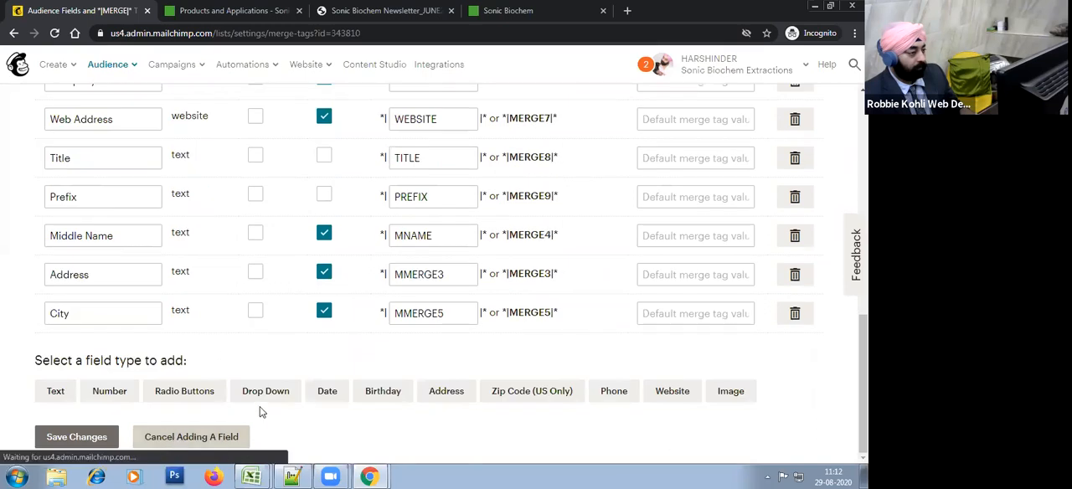
{"action": "left_click", "coordinate": [54, 396]}
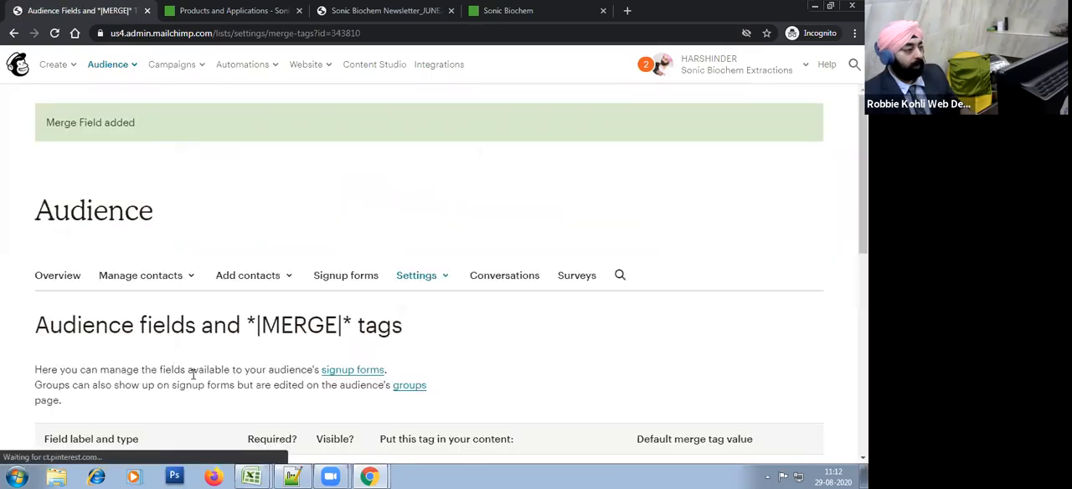
{"action": "scroll", "coordinate": [218, 373], "scroll_direction": "down", "scroll_amount": 2}
{"action": "scroll", "coordinate": [243, 369], "scroll_direction": "down", "scroll_amount": 3}
{"action": "double_click", "coordinate": [130, 389]}
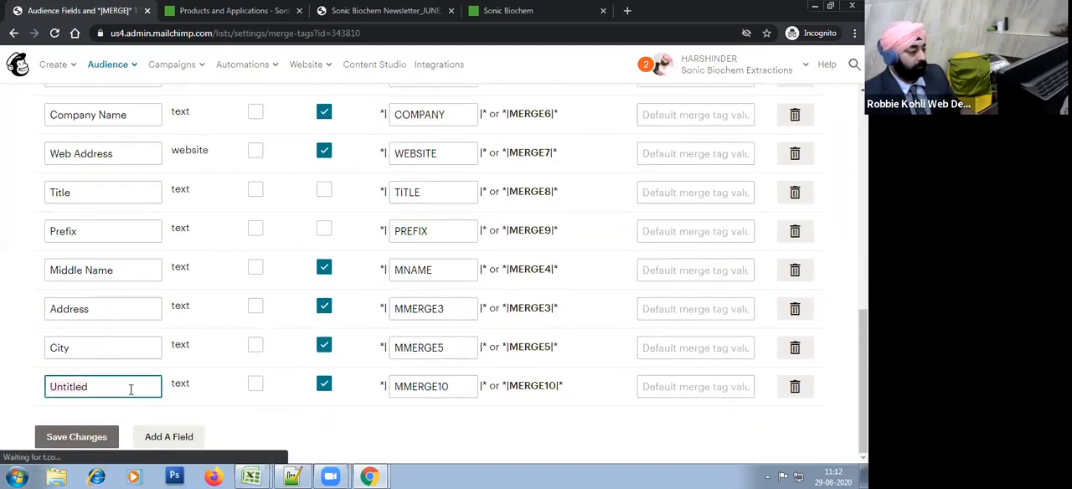
{"action": "type", "text": "State"}
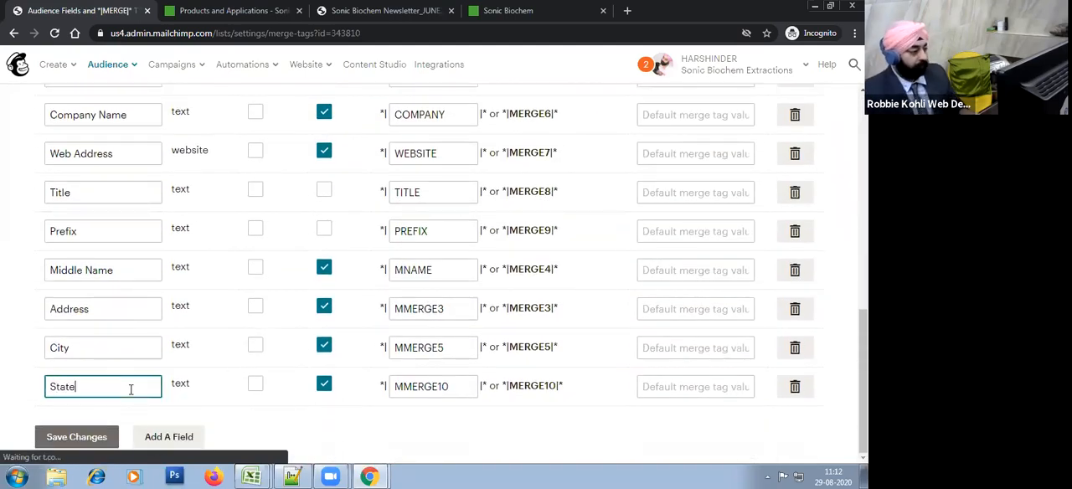
{"action": "left_click", "coordinate": [89, 444]}
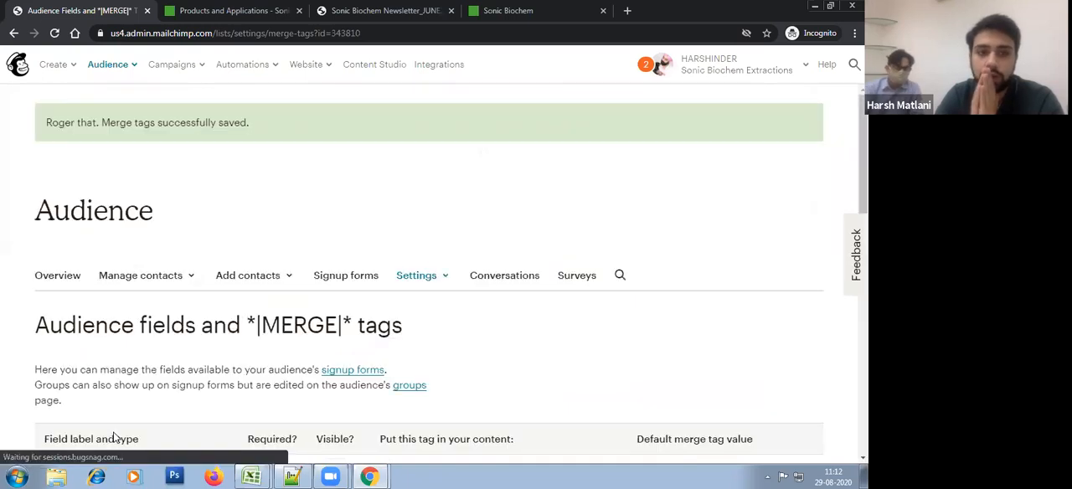
Step: Add a text field labelled Zip Code to the audience and save the changes
{"action": "scroll", "coordinate": [181, 409], "scroll_direction": "down", "scroll_amount": 8}
{"action": "scroll", "coordinate": [179, 408], "scroll_direction": "down", "scroll_amount": 1}
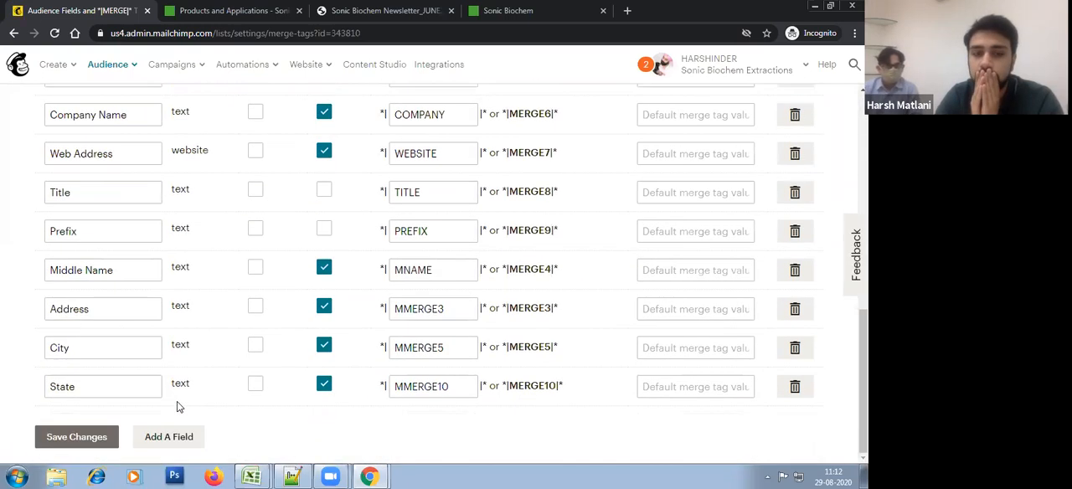
{"action": "left_click", "coordinate": [178, 436]}
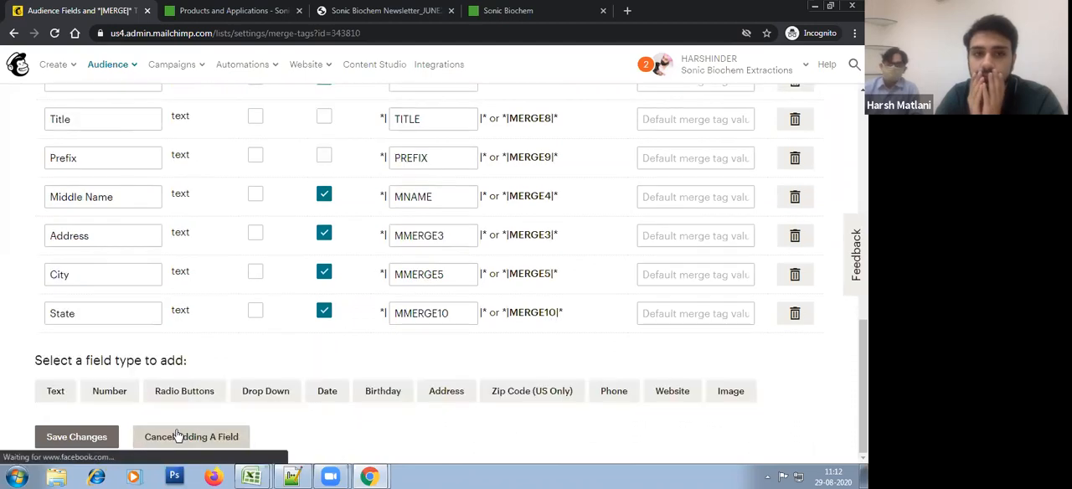
{"action": "left_click", "coordinate": [58, 394]}
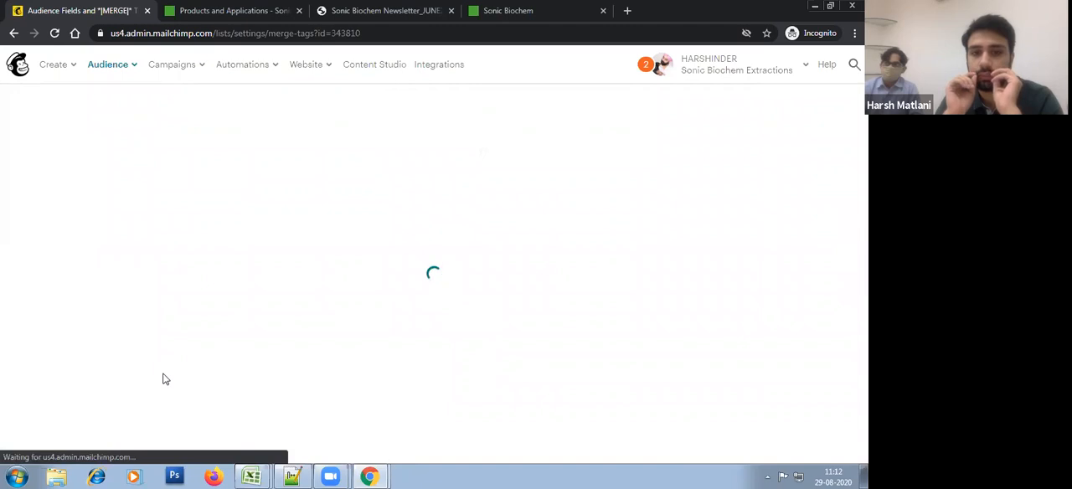
{"action": "scroll", "coordinate": [165, 379], "scroll_direction": "down", "scroll_amount": 10}
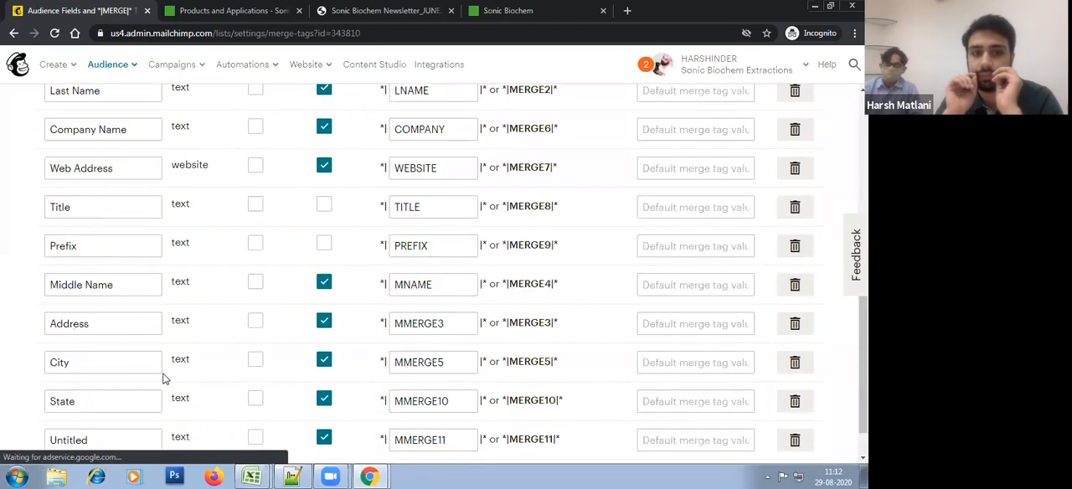
{"action": "left_click", "coordinate": [118, 387]}
{"action": "type", "text": "Zip Code"}
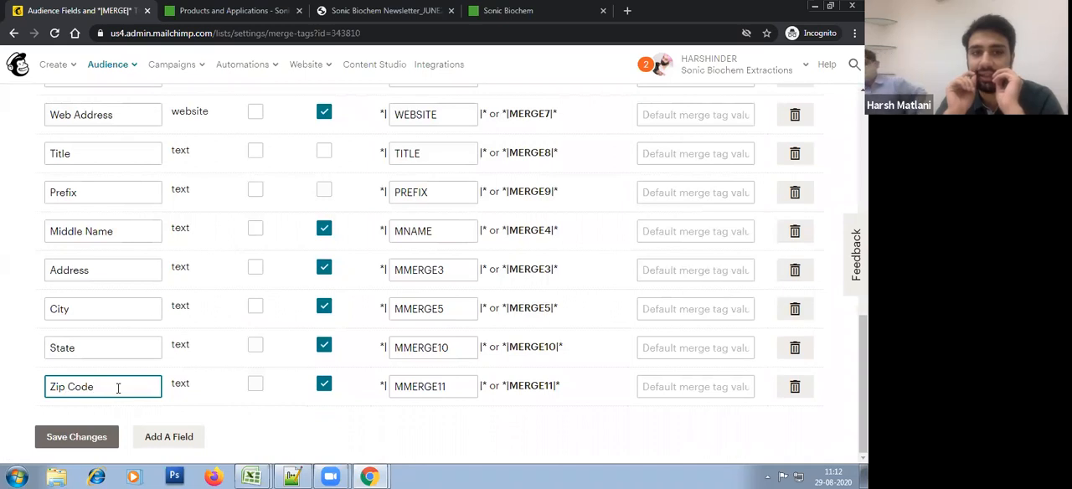
{"action": "left_click", "coordinate": [88, 441]}
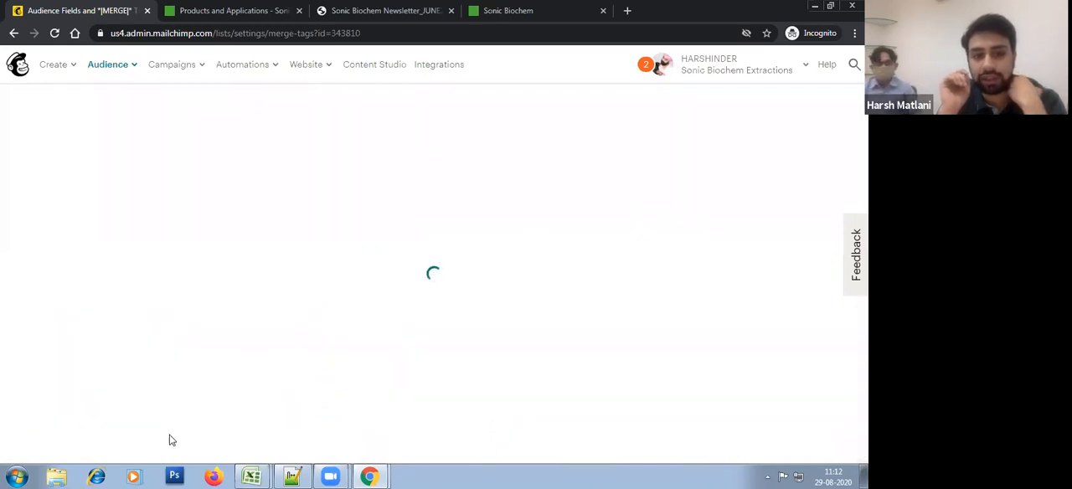
Step: Relabel the newest audience field as ZIP Code, with ZIP in capitals, and save the changes
{"action": "scroll", "coordinate": [209, 405], "scroll_direction": "down", "scroll_amount": 3}
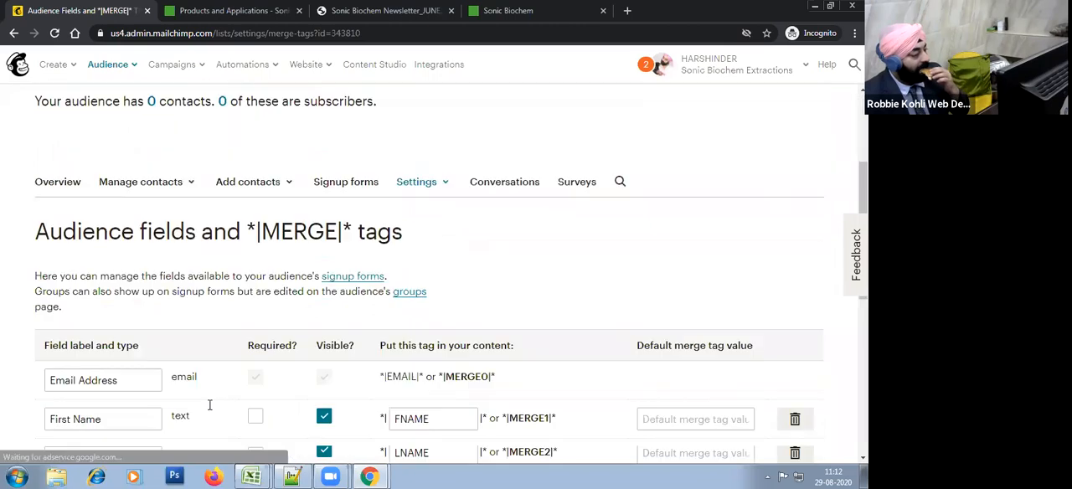
{"action": "scroll", "coordinate": [209, 406], "scroll_direction": "down", "scroll_amount": 5}
{"action": "scroll", "coordinate": [84, 432], "scroll_direction": "down", "scroll_amount": 1}
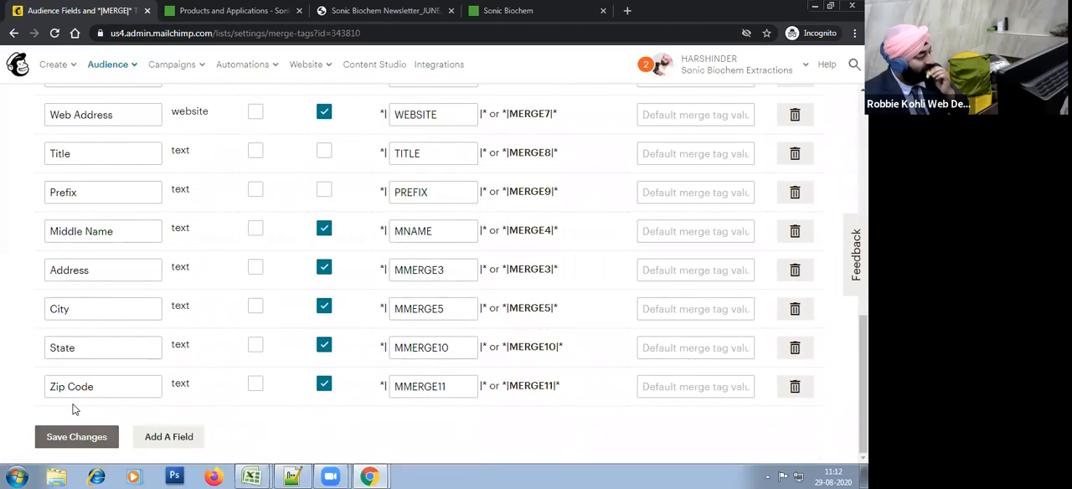
{"action": "left_click", "coordinate": [47, 390]}
{"action": "key", "text": "Delete"}
{"action": "key", "text": "Delete"}
{"action": "key", "text": "Delete"}
{"action": "type", "text": "ZIP"}
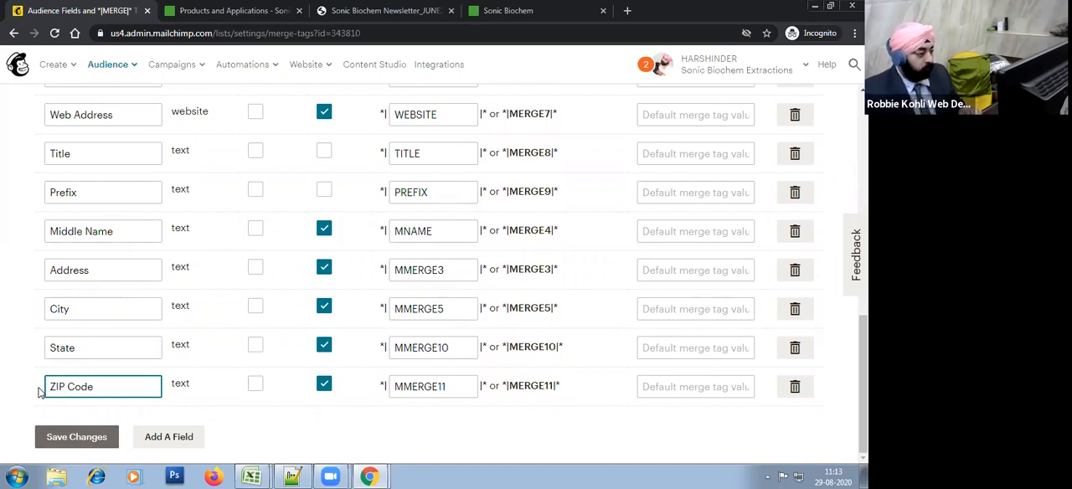
{"action": "left_click", "coordinate": [71, 435]}
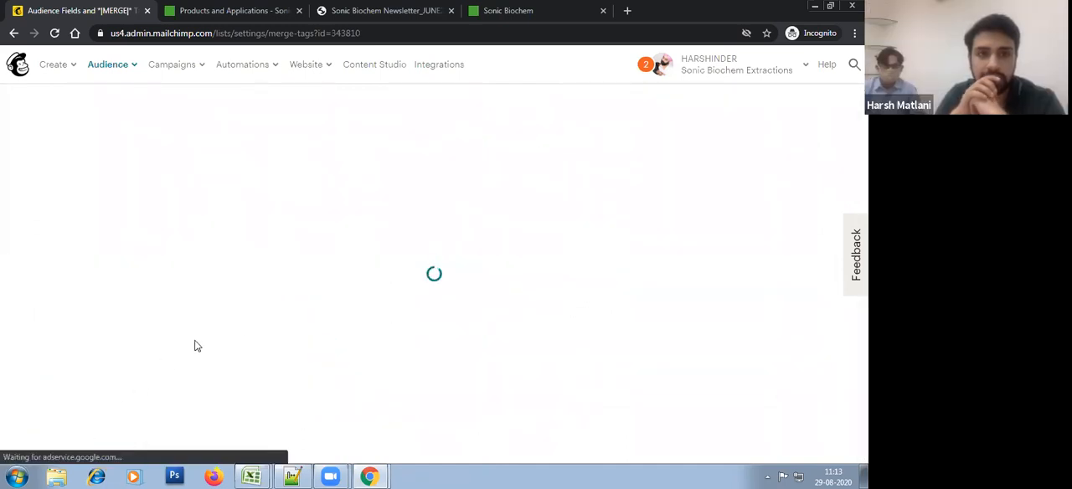
Step: Add a text field labelled Country to the audience and save the changes
{"action": "scroll", "coordinate": [206, 352], "scroll_direction": "down", "scroll_amount": 10}
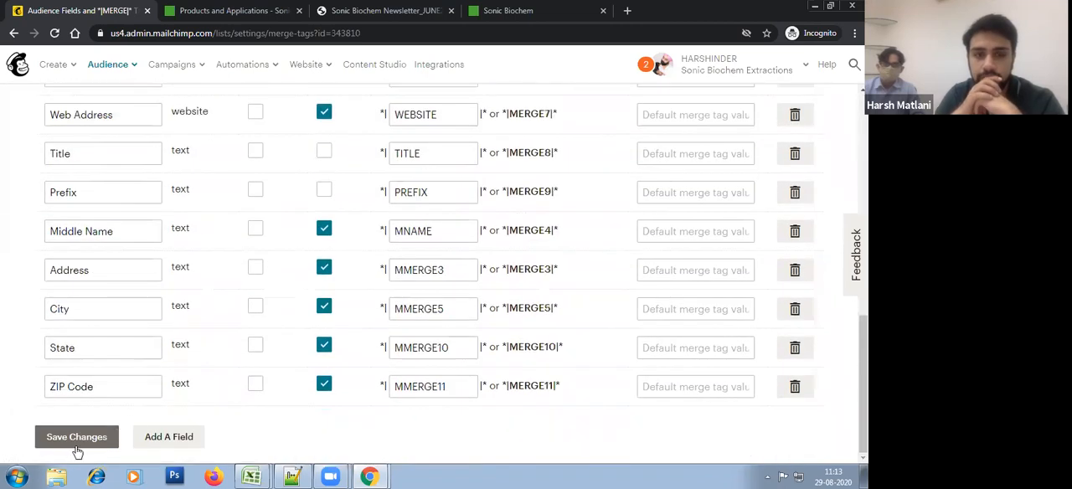
{"action": "left_click", "coordinate": [169, 437]}
{"action": "left_click", "coordinate": [57, 392]}
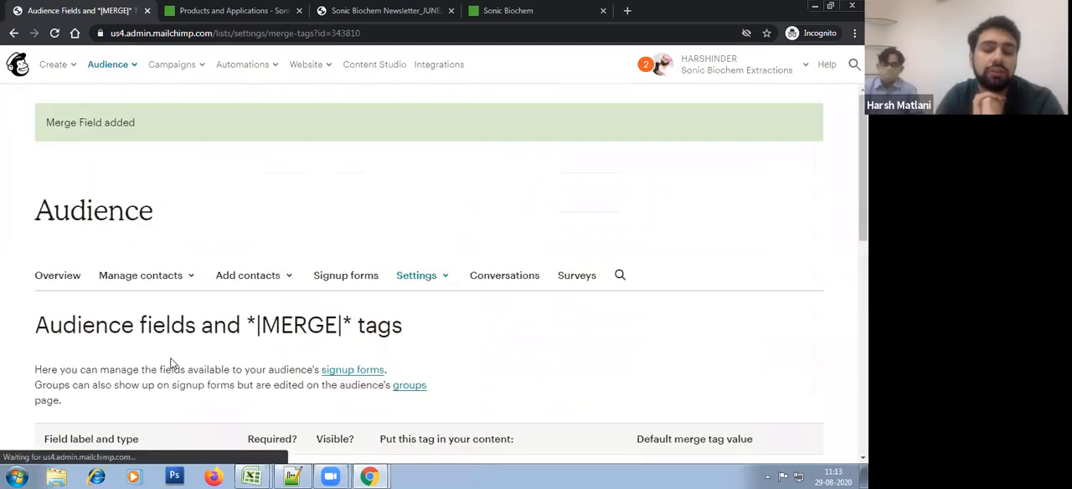
{"action": "scroll", "coordinate": [171, 364], "scroll_direction": "down", "scroll_amount": 8}
{"action": "left_click", "coordinate": [119, 387]}
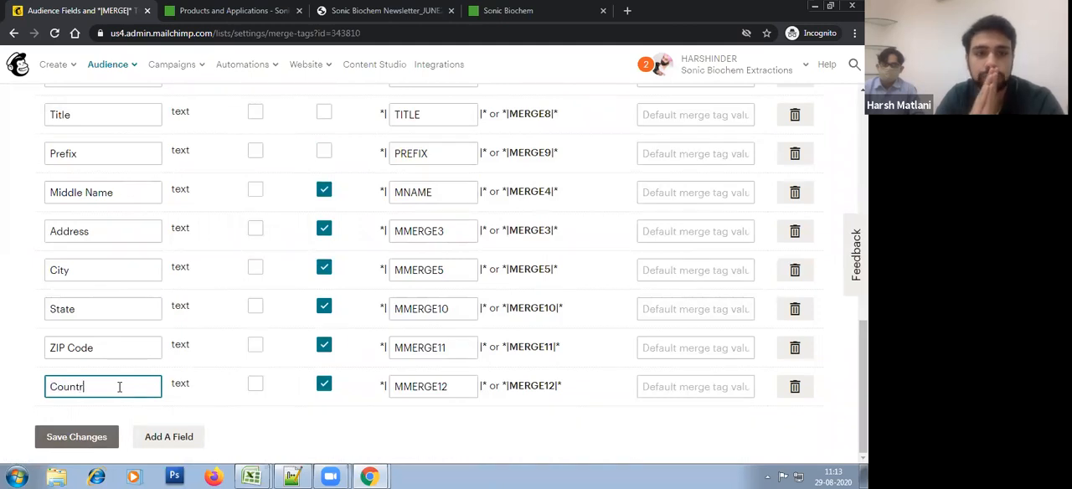
{"action": "left_click", "coordinate": [79, 439]}
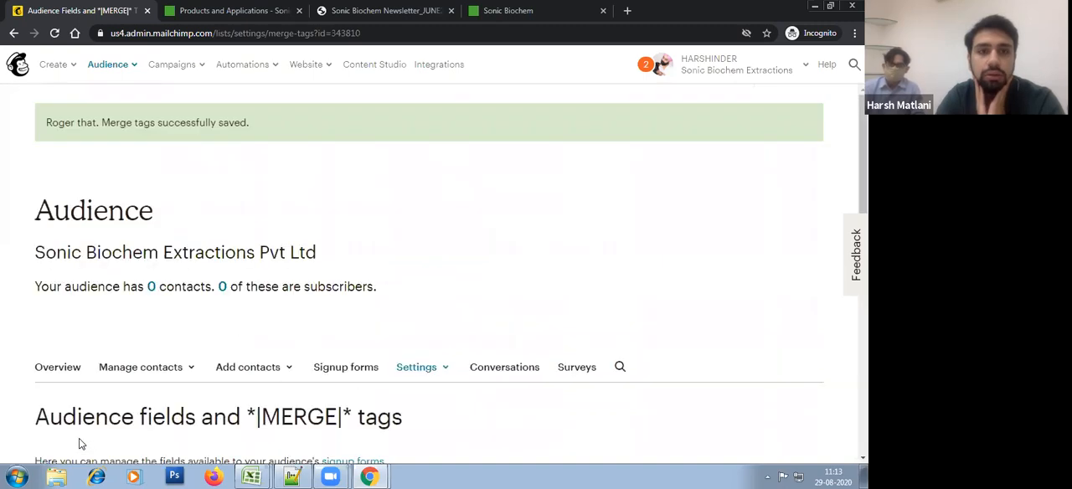
Step: Add a text field to the audience and label it Phone Number
{"action": "scroll", "coordinate": [151, 387], "scroll_direction": "down", "scroll_amount": 8}
{"action": "scroll", "coordinate": [151, 386], "scroll_direction": "down", "scroll_amount": 2}
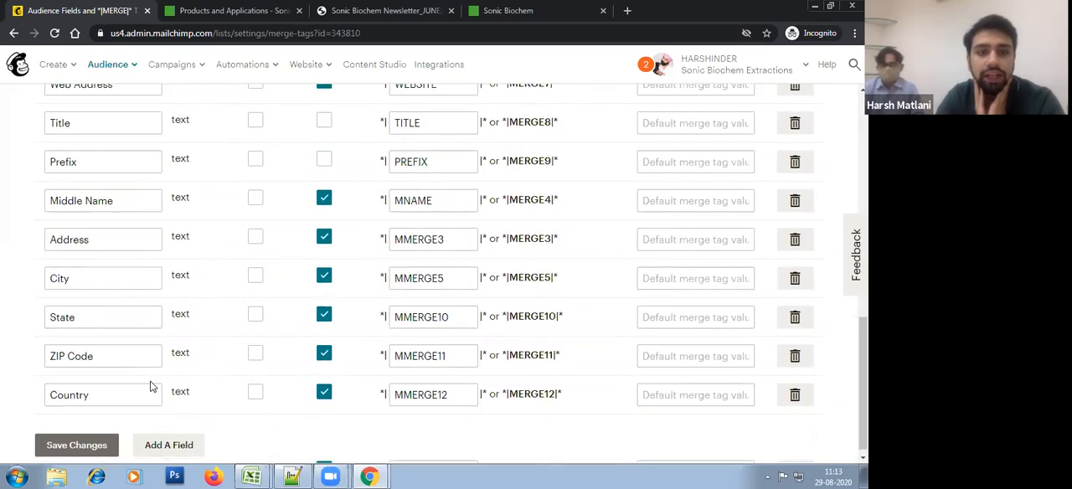
{"action": "left_click", "coordinate": [168, 445]}
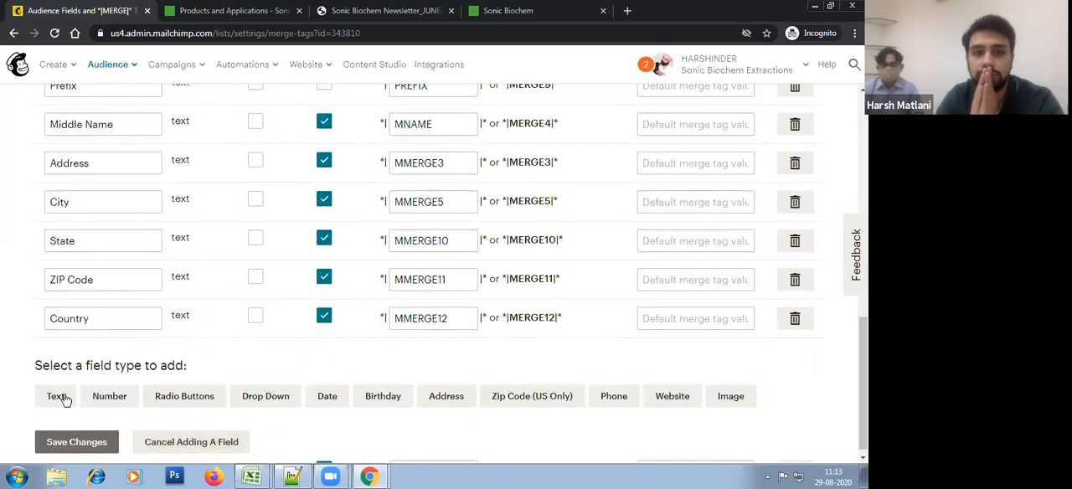
{"action": "left_click", "coordinate": [39, 407]}
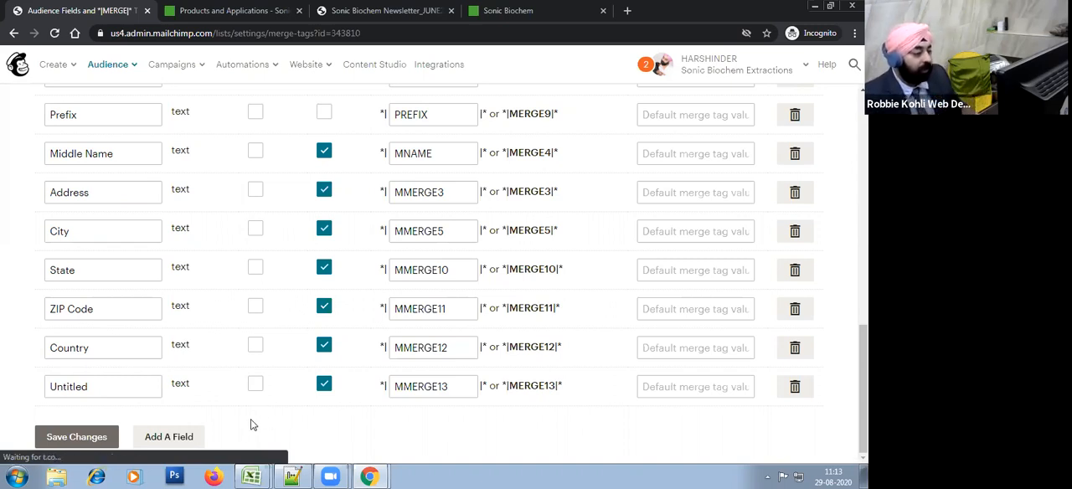
{"action": "scroll", "coordinate": [203, 347], "scroll_direction": "up", "scroll_amount": 5}
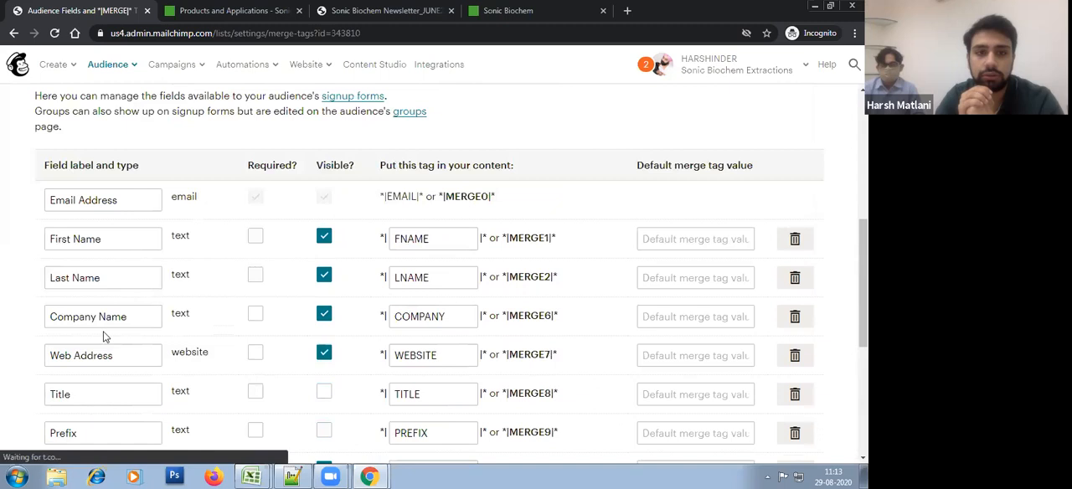
{"action": "scroll", "coordinate": [237, 352], "scroll_direction": "down", "scroll_amount": 4}
{"action": "scroll", "coordinate": [237, 301], "scroll_direction": "down", "scroll_amount": 1}
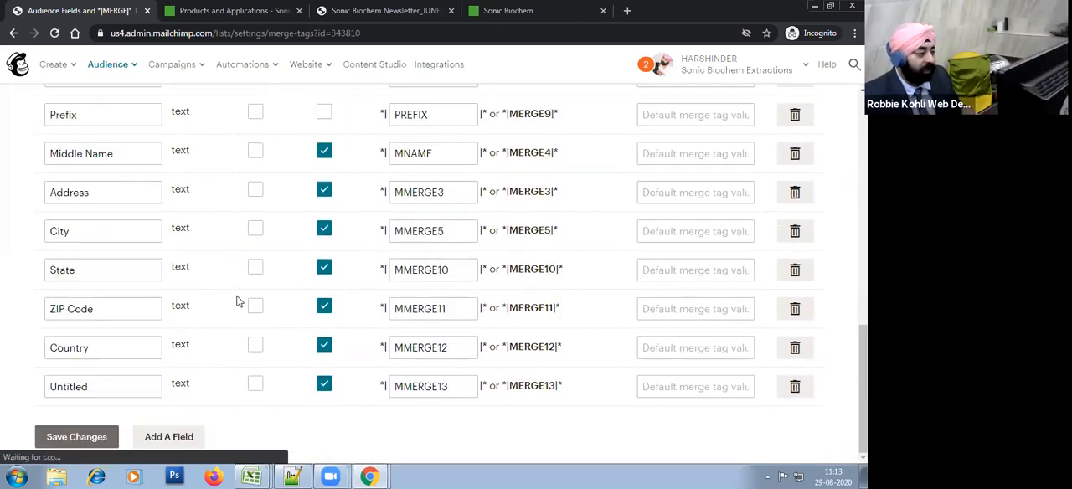
{"action": "left_click", "coordinate": [114, 386]}
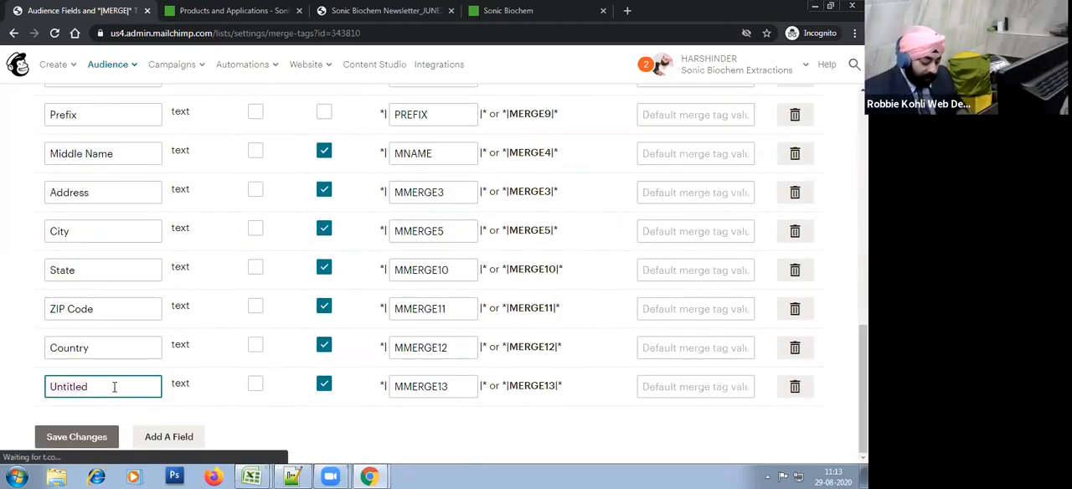
{"action": "type", "text": "Phone"}
{"action": "left_click", "coordinate": [170, 435]}
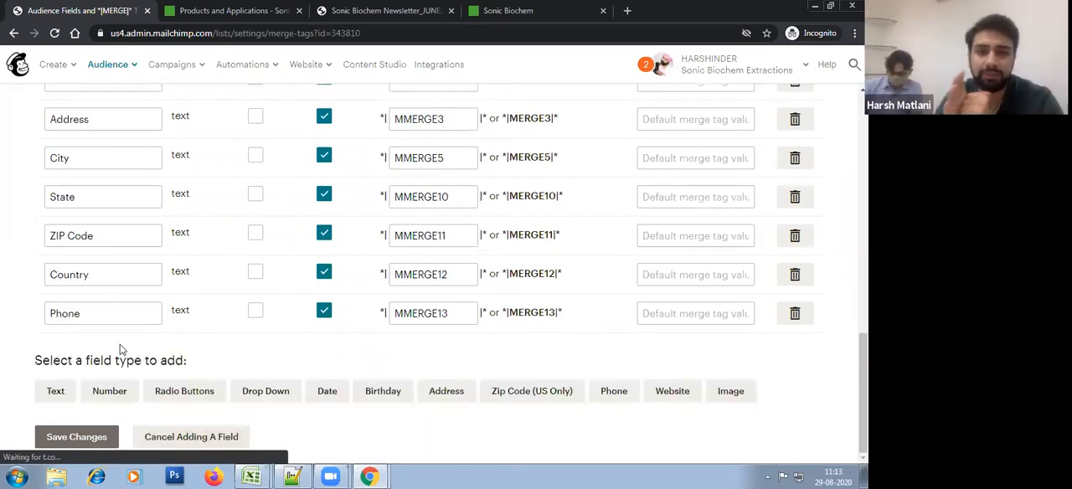
{"action": "left_click", "coordinate": [114, 313]}
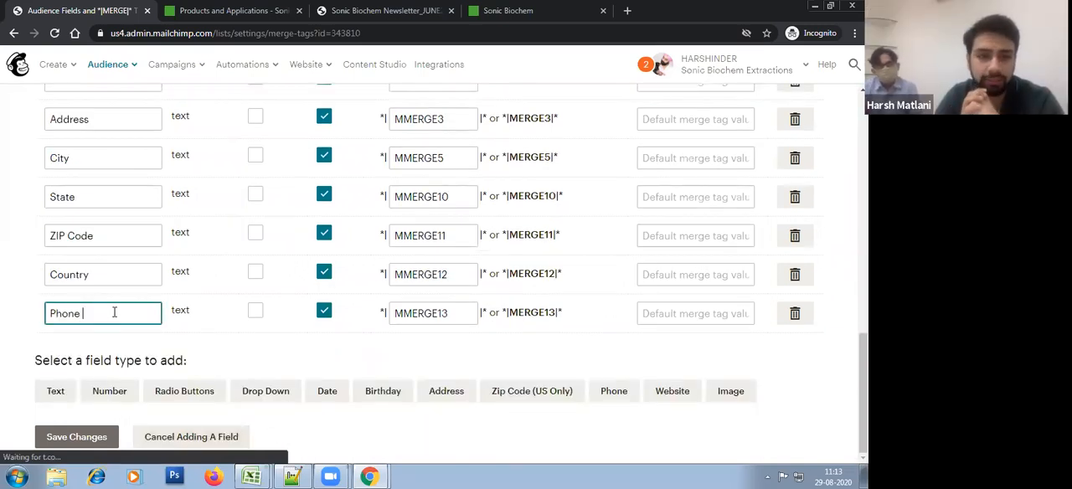
{"action": "type", "text": "Number"}
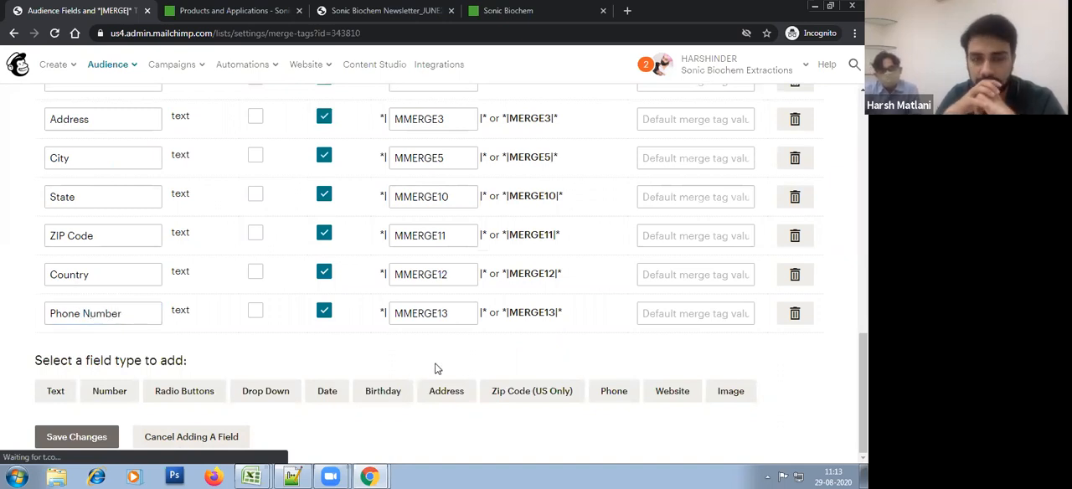
{"action": "scroll", "coordinate": [435, 368], "scroll_direction": "up", "scroll_amount": 1}
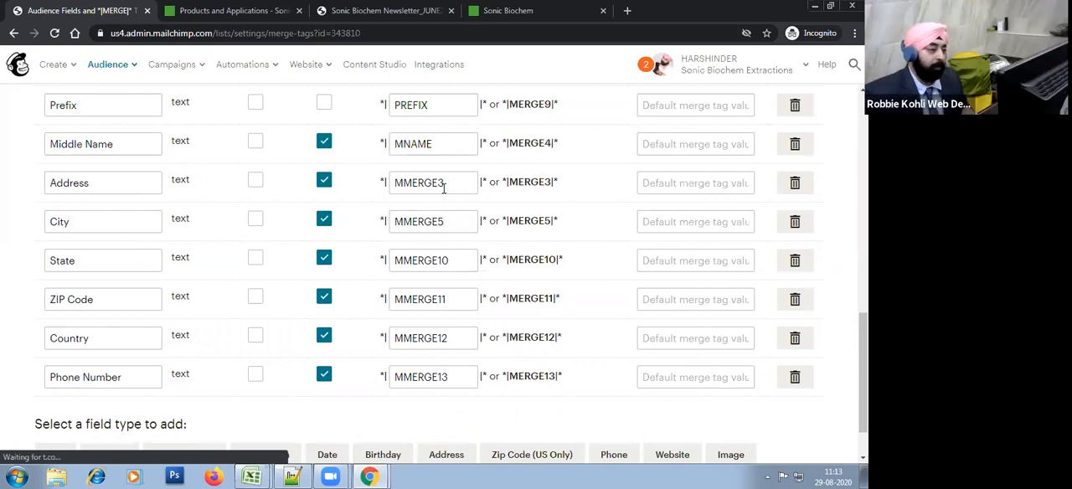
Step: Set the merge tags of the Address and City fields to ADDRESS and CITY
{"action": "left_click", "coordinate": [442, 144]}
{"action": "left_click", "coordinate": [430, 186]}
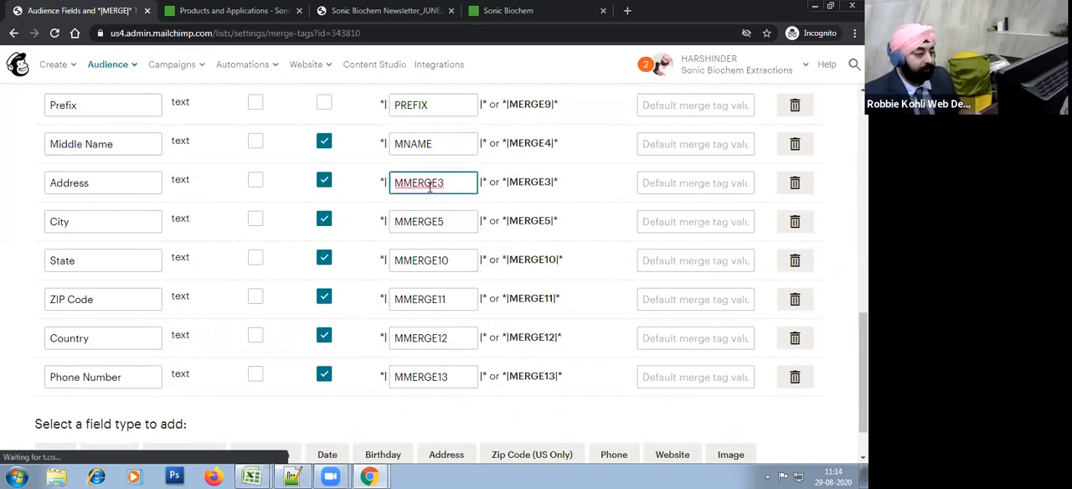
{"action": "key", "text": "ctrl+a"}
{"action": "type", "text": "ADDRe"}
{"action": "key", "text": "Tab"}
{"action": "left_click", "coordinate": [430, 220]}
{"action": "key", "text": "ctrl+a"}
{"action": "type", "text": "Ci"}
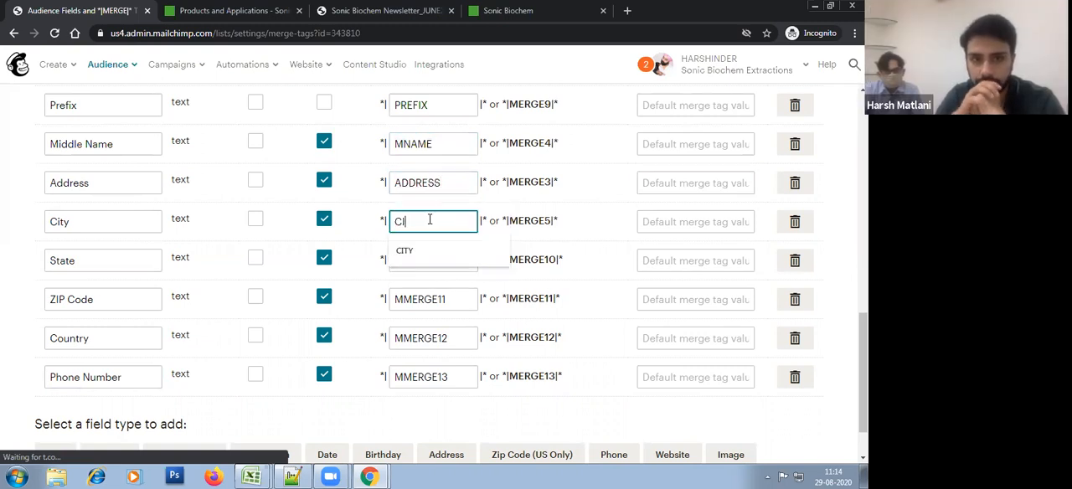
{"action": "type", "text": "ty"}
{"action": "key", "text": "Tab"}
Step: Set the merge tags of the State and ZIP Code fields to STATE and ZIP
{"action": "left_click", "coordinate": [433, 261]}
{"action": "key", "text": "ctrl+a"}
{"action": "type", "text": "Sta"}
{"action": "left_click", "coordinate": [436, 299]}
{"action": "key", "text": "ctrl+a"}
{"action": "type", "text": "Z"}
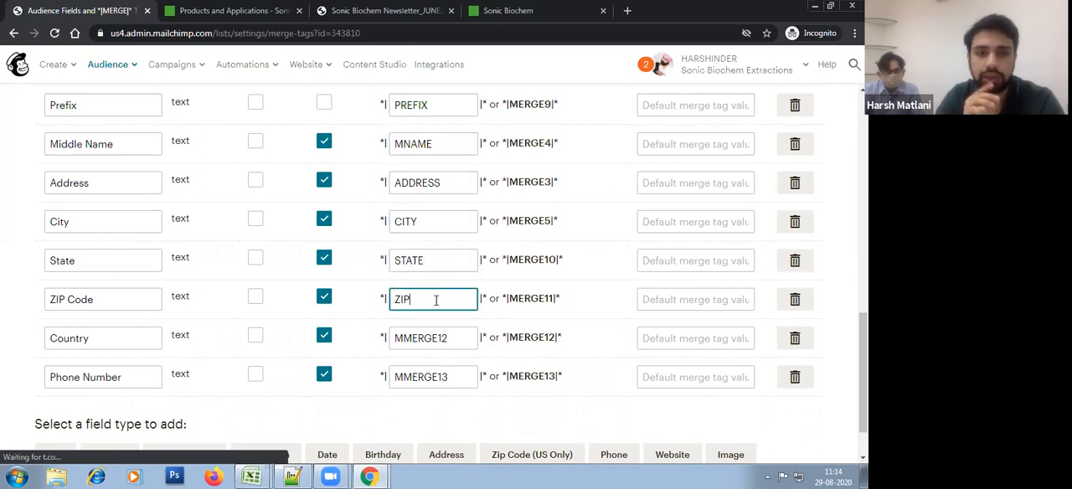
Step: Set the merge tags of the Country and Phone Number fields to COUNTRY and PHONE and save the changes
{"action": "left_click", "coordinate": [423, 344]}
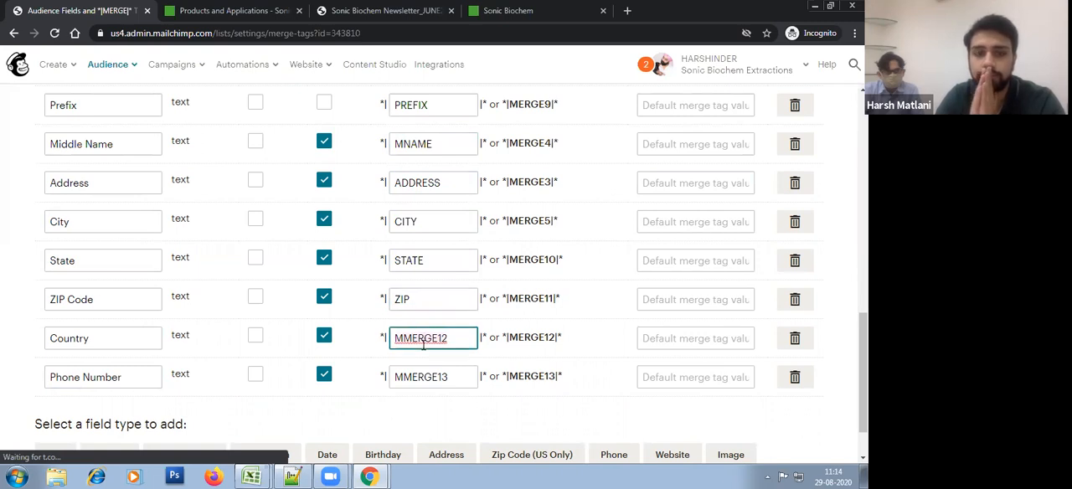
{"action": "key", "text": "ctrl+a"}
{"action": "type", "text": "COUNTRY"}
{"action": "left_click", "coordinate": [434, 379]}
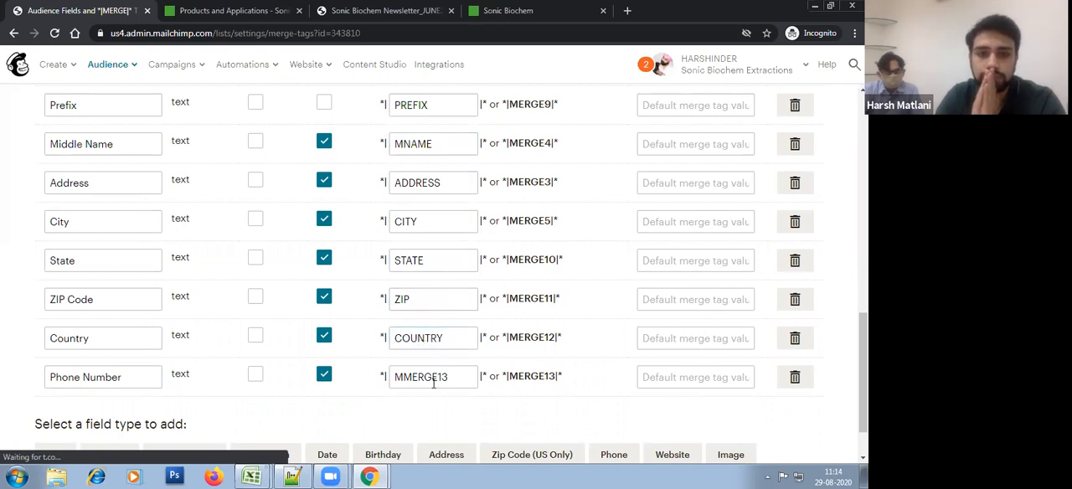
{"action": "key", "text": "ctrl+a"}
{"action": "type", "text": "PH"}
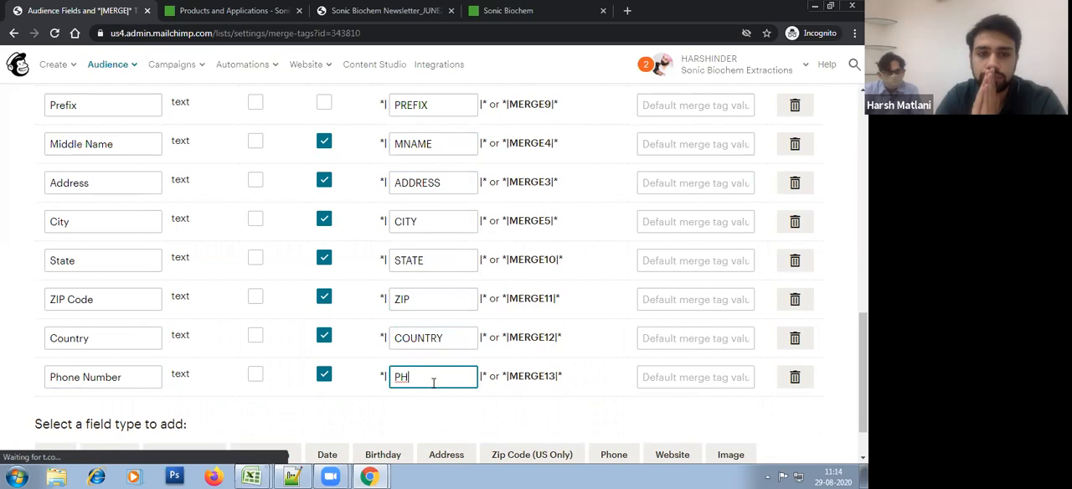
{"action": "type", "text": "ONE"}
{"action": "scroll", "coordinate": [171, 366], "scroll_direction": "down", "scroll_amount": 1}
{"action": "left_click", "coordinate": [82, 434]}
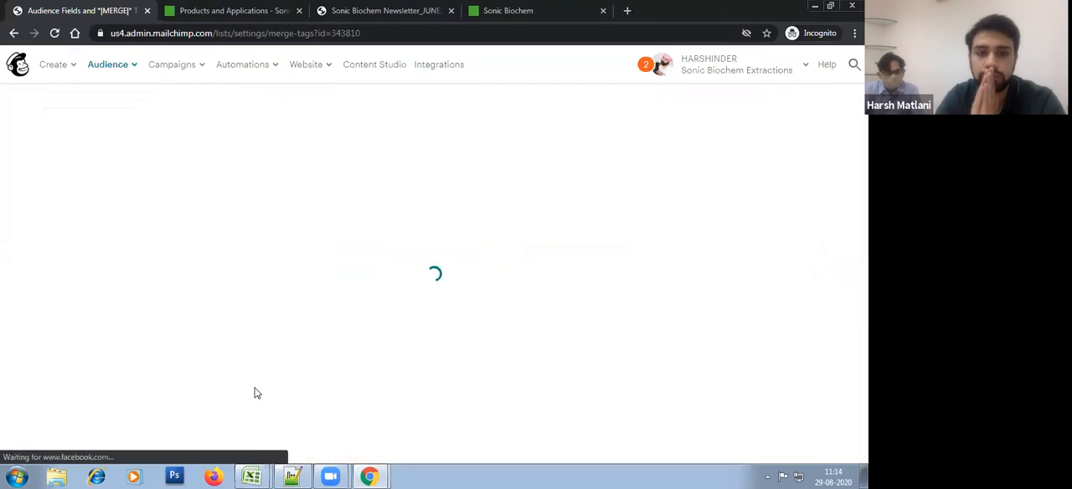
Step: Add a text field labelled Revenue with the merge tag REVENUE to the audience and save the changes
{"action": "scroll", "coordinate": [246, 364], "scroll_direction": "down", "scroll_amount": 10}
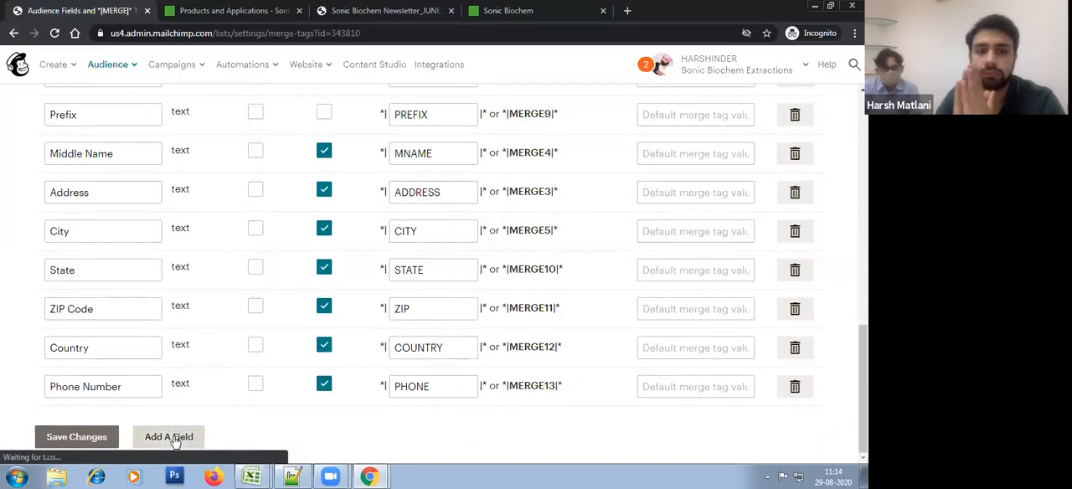
{"action": "left_click", "coordinate": [170, 436]}
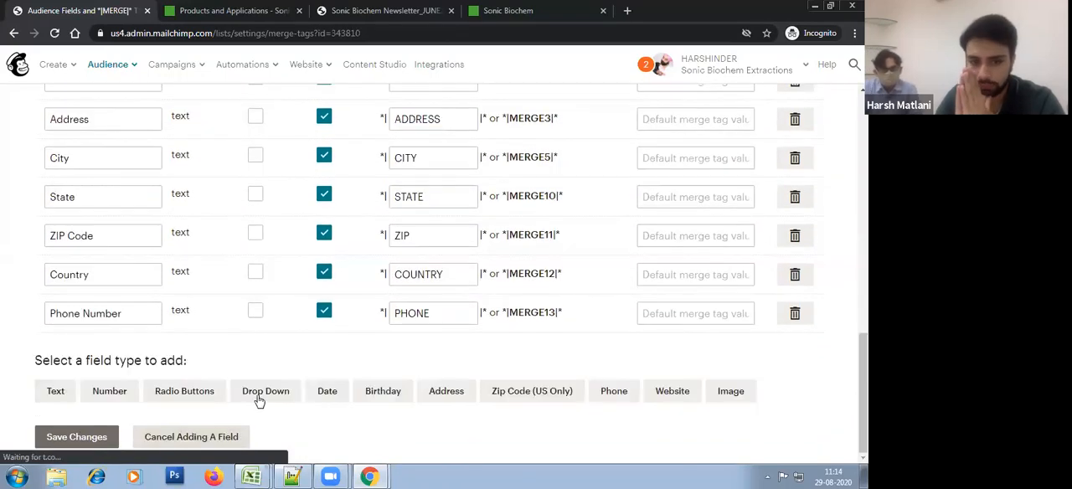
{"action": "left_click", "coordinate": [71, 398]}
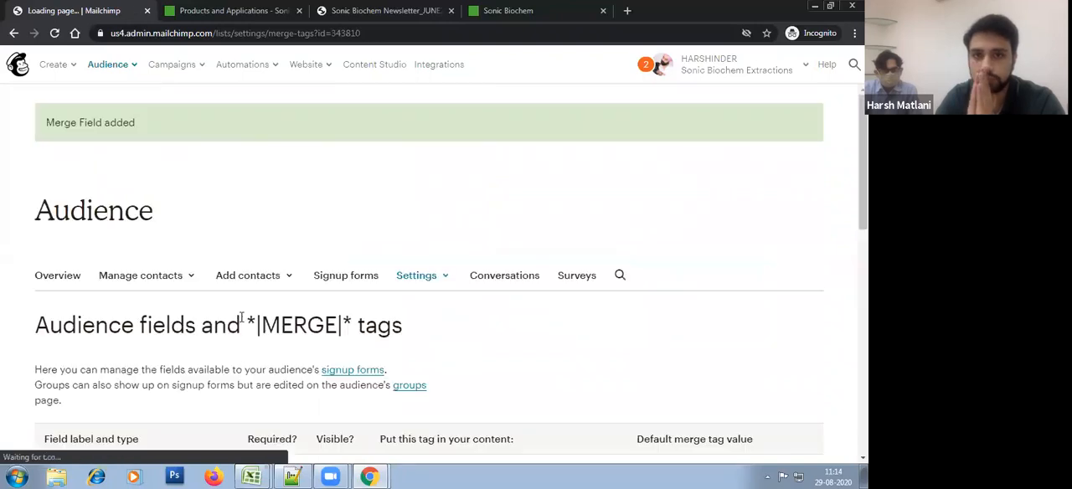
{"action": "scroll", "coordinate": [231, 343], "scroll_direction": "down", "scroll_amount": 5}
{"action": "scroll", "coordinate": [226, 351], "scroll_direction": "down", "scroll_amount": 4}
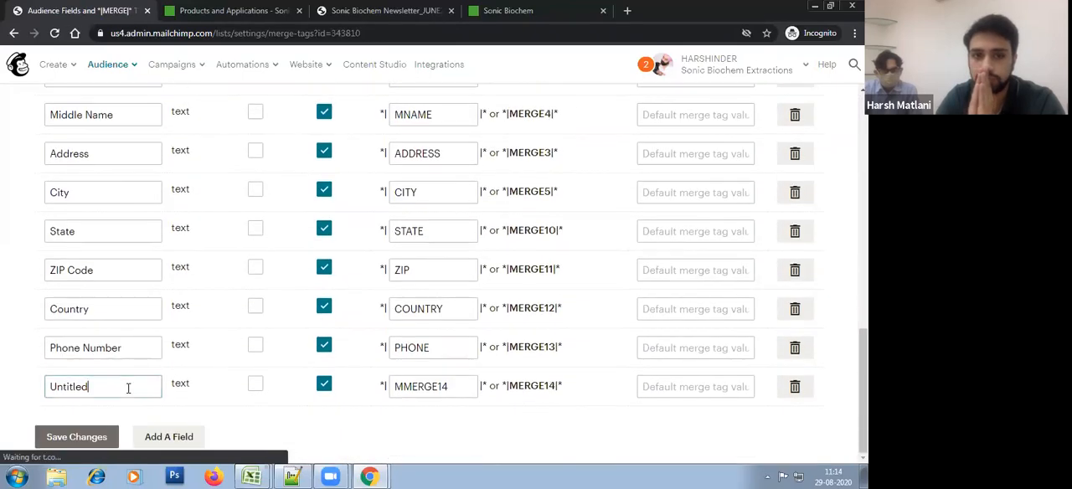
{"action": "type", "text": "Reven"}
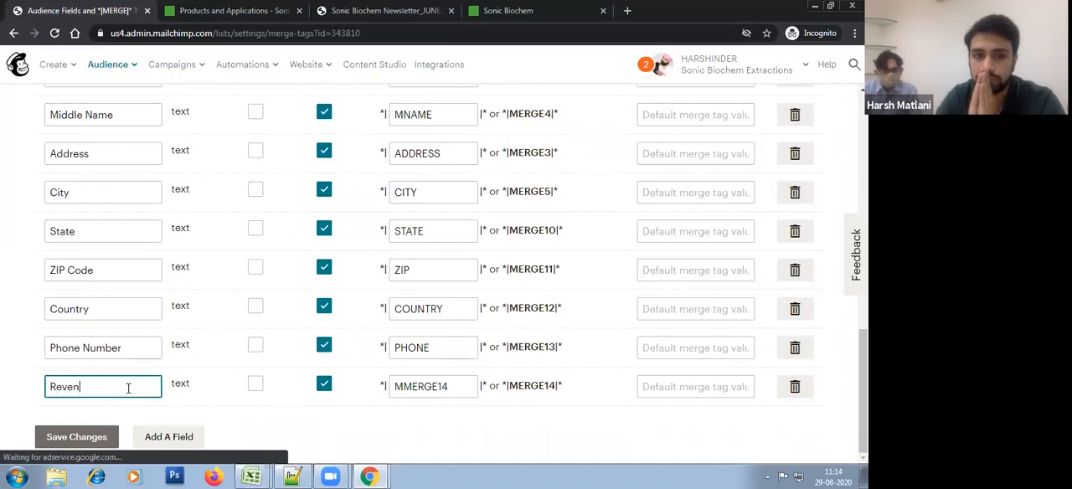
{"action": "type", "text": "ue"}
{"action": "double_click", "coordinate": [405, 390]}
{"action": "type", "text": "REVENUE"}
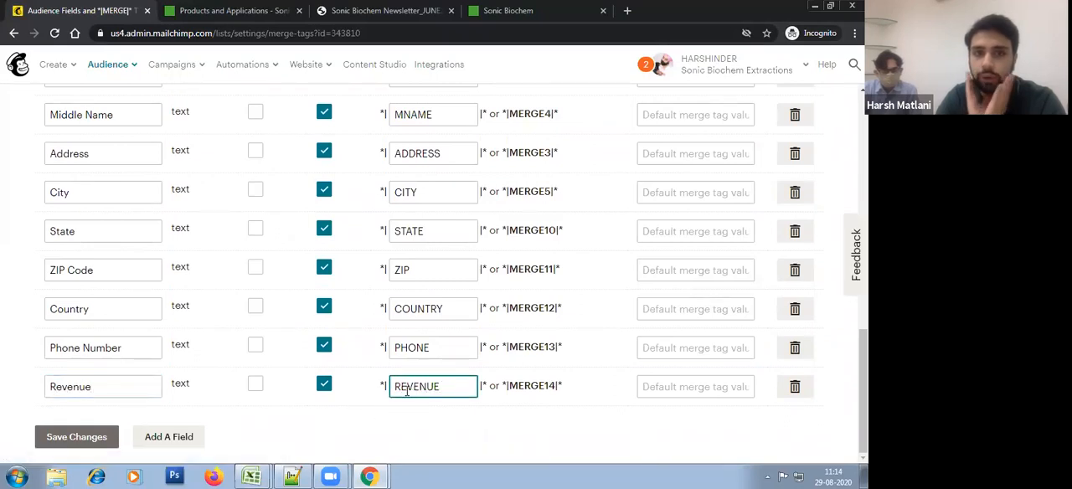
{"action": "left_click", "coordinate": [82, 438]}
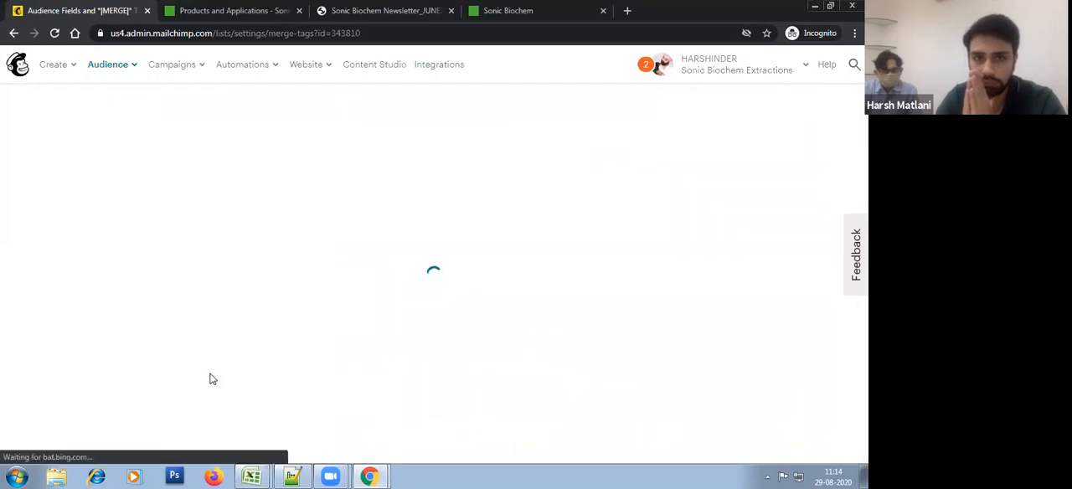
Step: Add a text field labelled Employees to the audience and save the changes
{"action": "scroll", "coordinate": [212, 380], "scroll_direction": "down", "scroll_amount": 10}
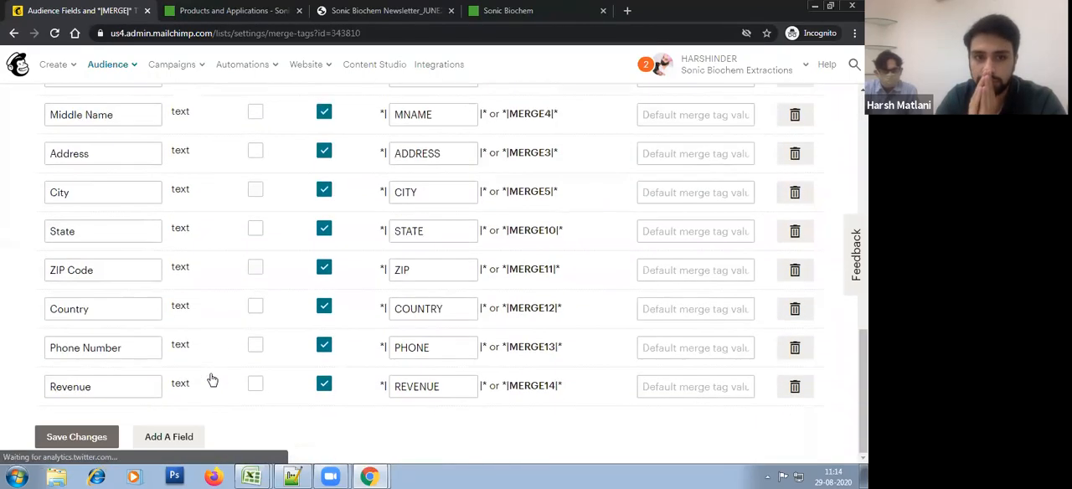
{"action": "left_click", "coordinate": [180, 438]}
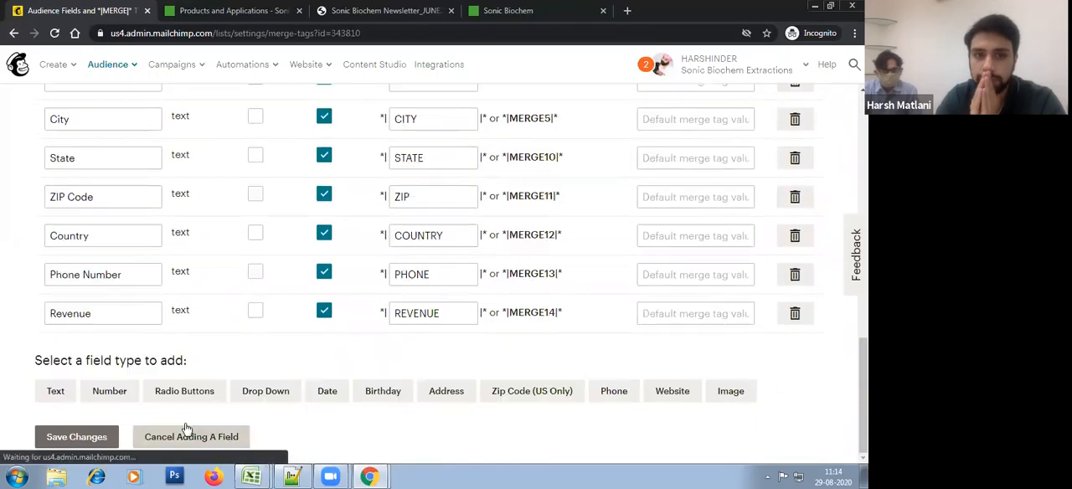
{"action": "left_click", "coordinate": [47, 394]}
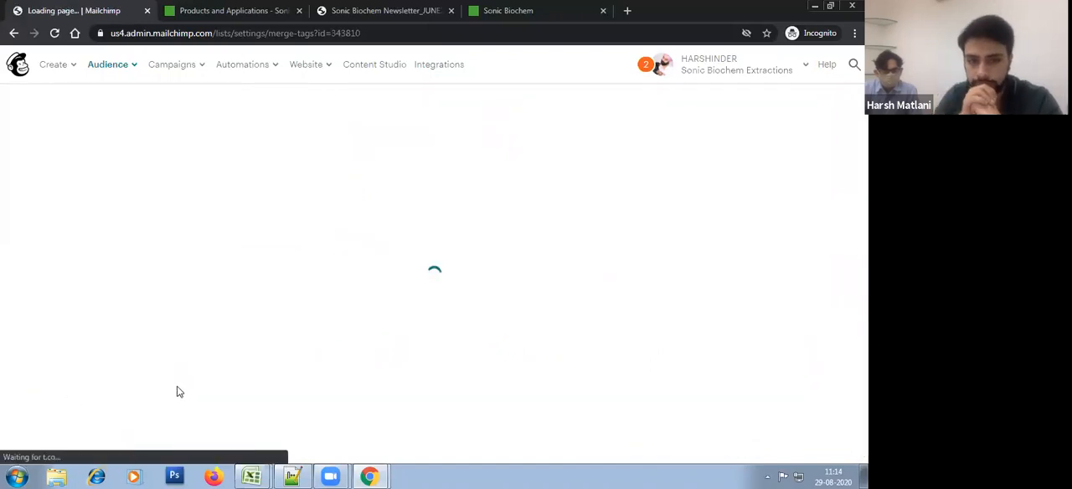
{"action": "scroll", "coordinate": [237, 356], "scroll_direction": "down", "scroll_amount": 10}
{"action": "left_click", "coordinate": [126, 389]}
{"action": "key", "text": "ctrl+a"}
{"action": "type", "text": "Emplo"}
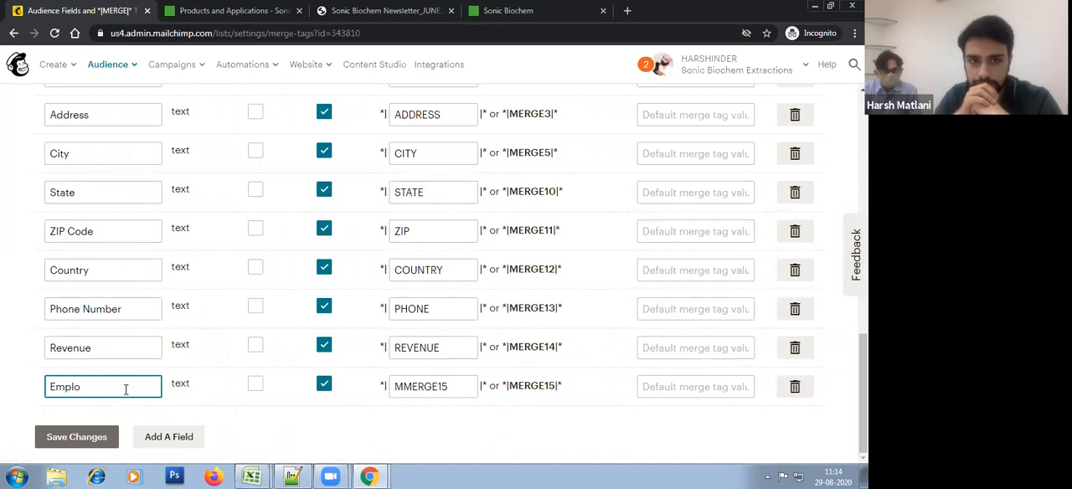
{"action": "type", "text": "uys"}
{"action": "left_click", "coordinate": [108, 437]}
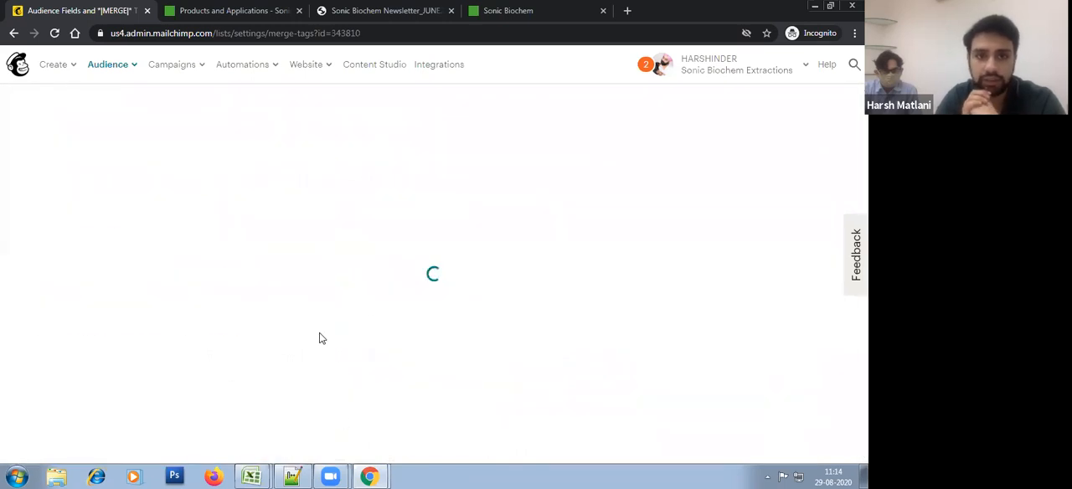
Step: Set the merge tag of the Employees field to EMPLOYEES and save the changes
{"action": "scroll", "coordinate": [319, 338], "scroll_direction": "down", "scroll_amount": 10}
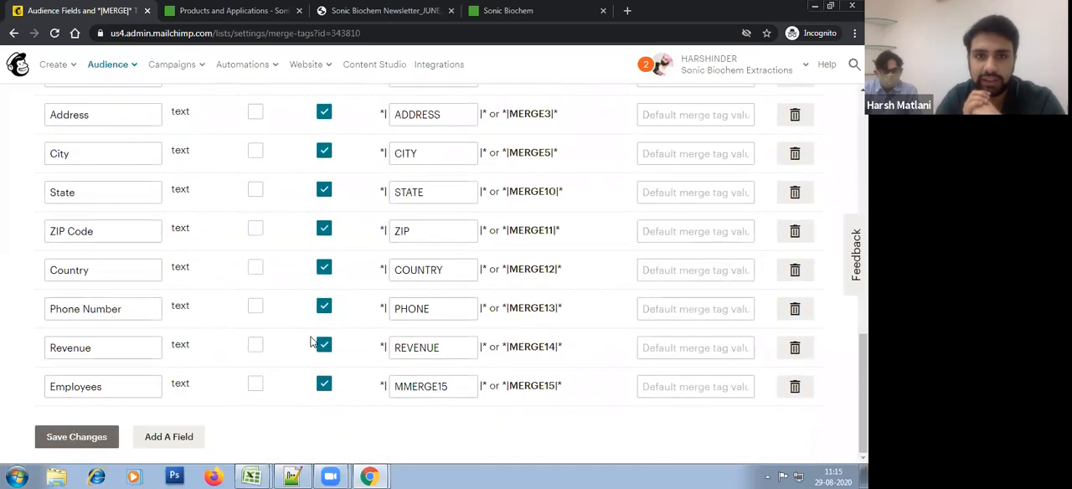
{"action": "left_click", "coordinate": [426, 390]}
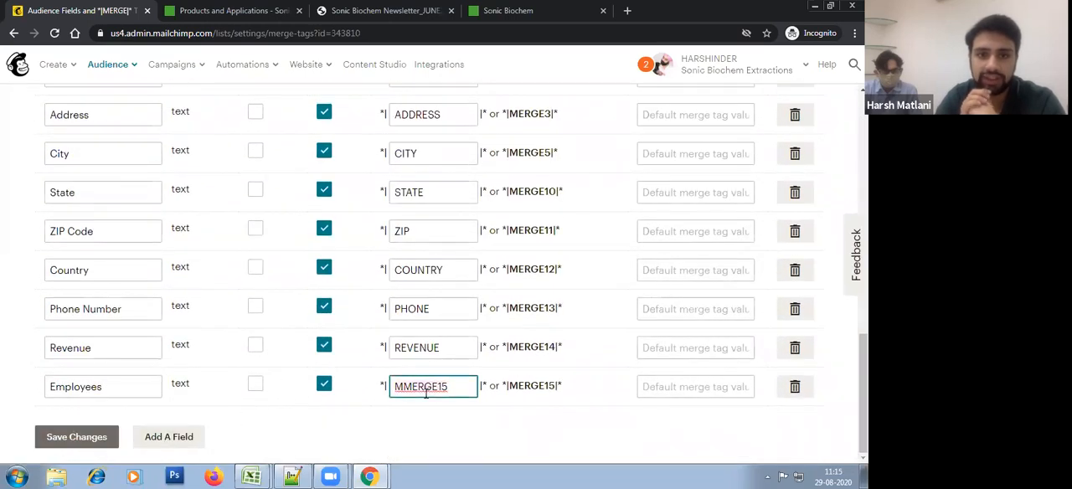
{"action": "type", "text": "EMPLOYe"}
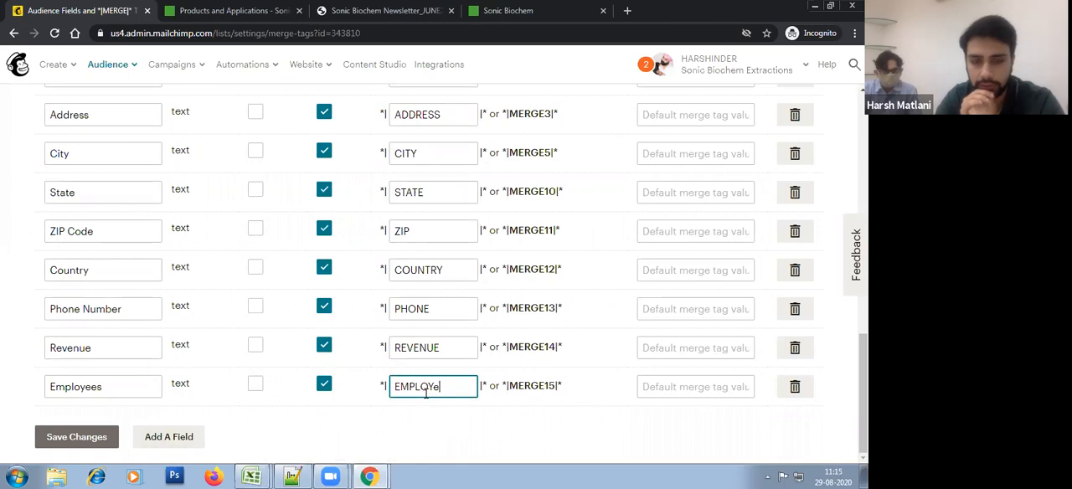
{"action": "type", "text": "ES"}
{"action": "left_click", "coordinate": [83, 436]}
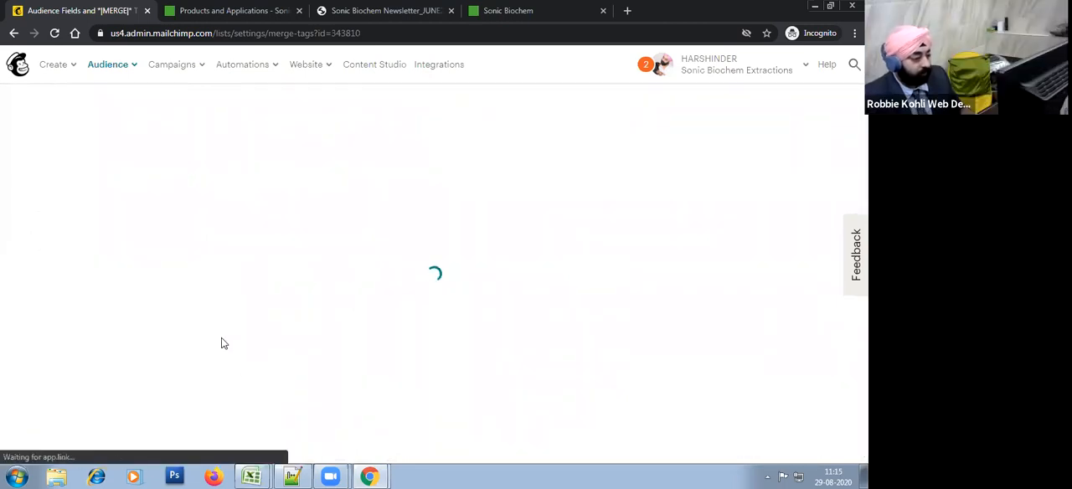
Step: Add a text field labelled SICCode to the audience and save the changes
{"action": "scroll", "coordinate": [222, 344], "scroll_direction": "down", "scroll_amount": 15}
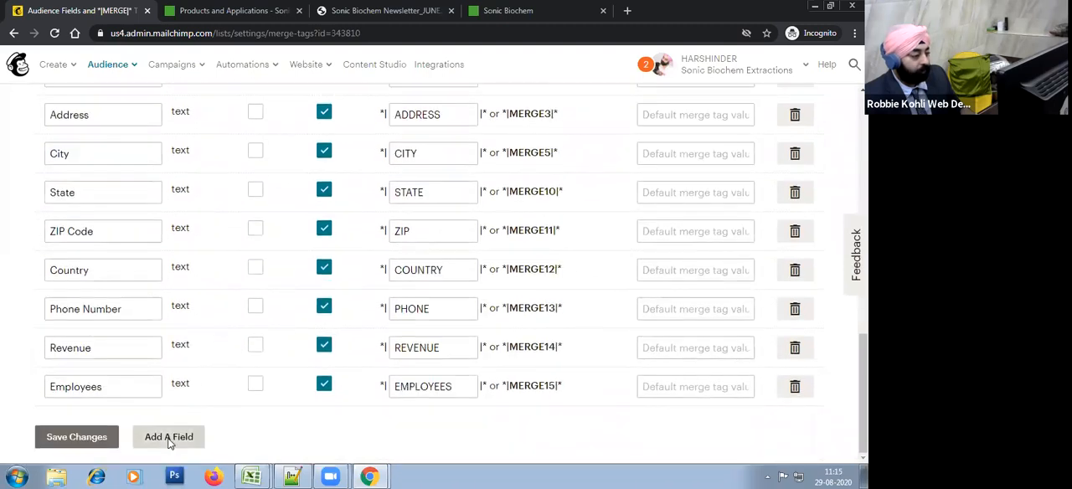
{"action": "left_click", "coordinate": [164, 434]}
{"action": "left_click", "coordinate": [57, 392]}
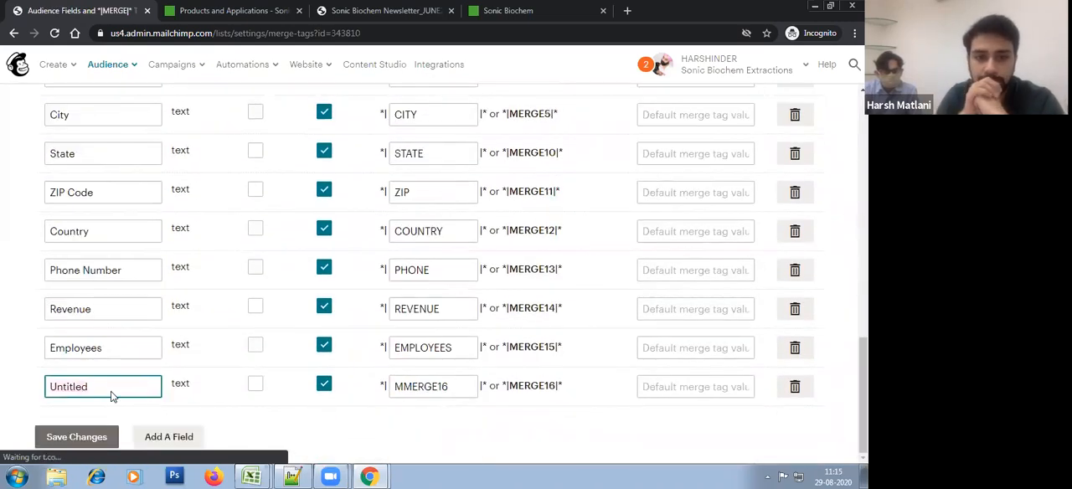
{"action": "type", "text": "SIC"}
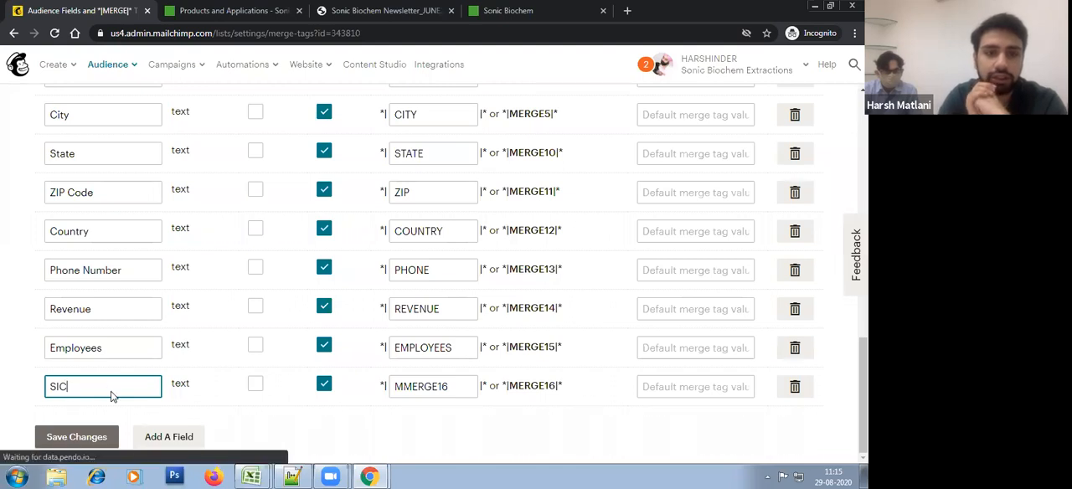
{"action": "type", "text": "Code"}
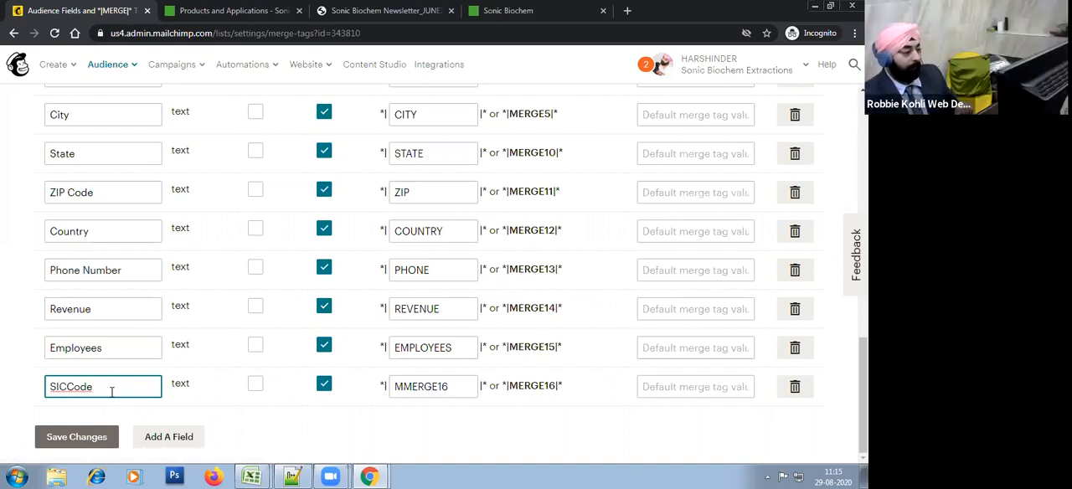
{"action": "left_click", "coordinate": [76, 441]}
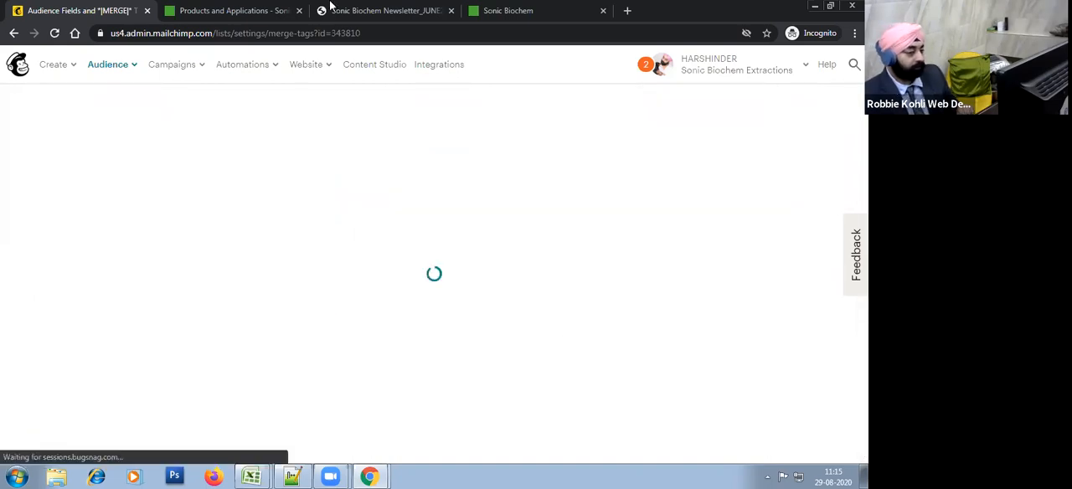
Step: Review the full list of audience fields and their merge tags, from Email Address through SICCode
{"action": "scroll", "coordinate": [486, 312], "scroll_direction": "down", "scroll_amount": 8}
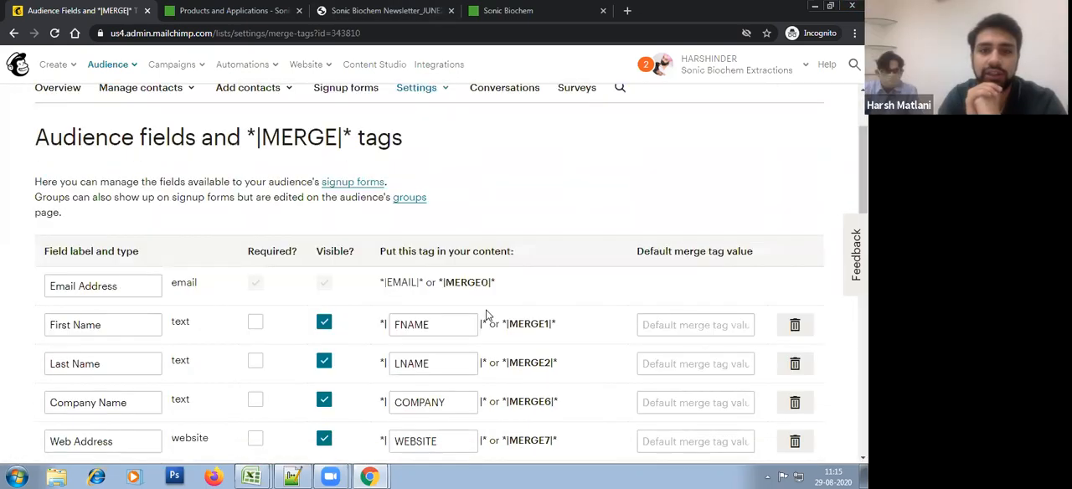
{"action": "scroll", "coordinate": [325, 344], "scroll_direction": "down", "scroll_amount": 2}
{"action": "scroll", "coordinate": [279, 364], "scroll_direction": "up", "scroll_amount": 4}
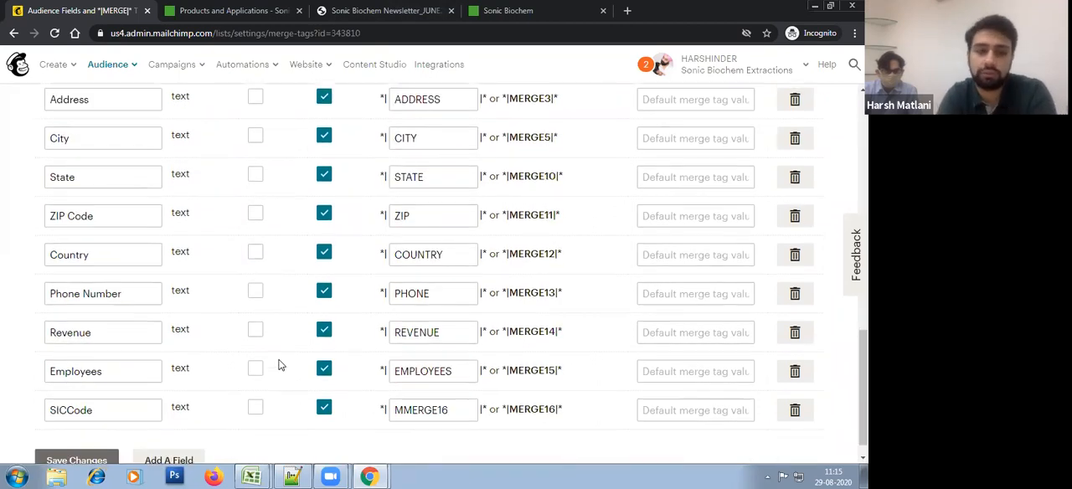
{"action": "scroll", "coordinate": [153, 235], "scroll_direction": "up", "scroll_amount": 2}
{"action": "left_click", "coordinate": [130, 211]}
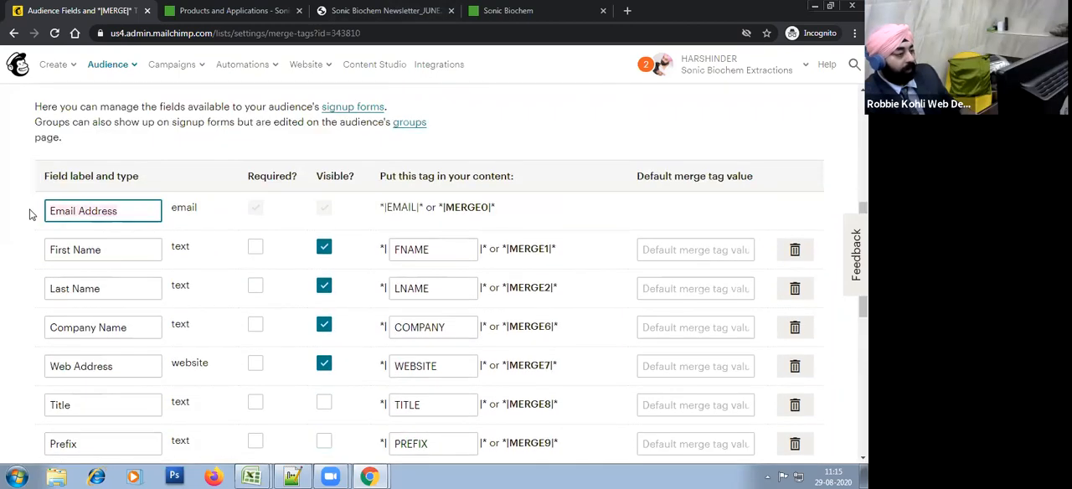
{"action": "scroll", "coordinate": [491, 291], "scroll_direction": "down", "scroll_amount": 3}
{"action": "scroll", "coordinate": [560, 290], "scroll_direction": "up", "scroll_amount": 2}
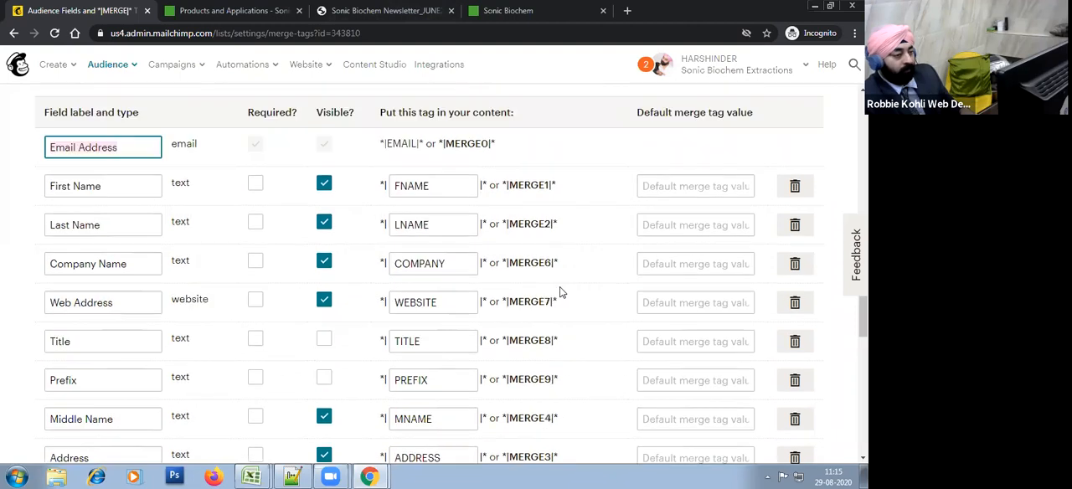
{"action": "scroll", "coordinate": [484, 248], "scroll_direction": "down", "scroll_amount": 1}
{"action": "left_click", "coordinate": [220, 158]}
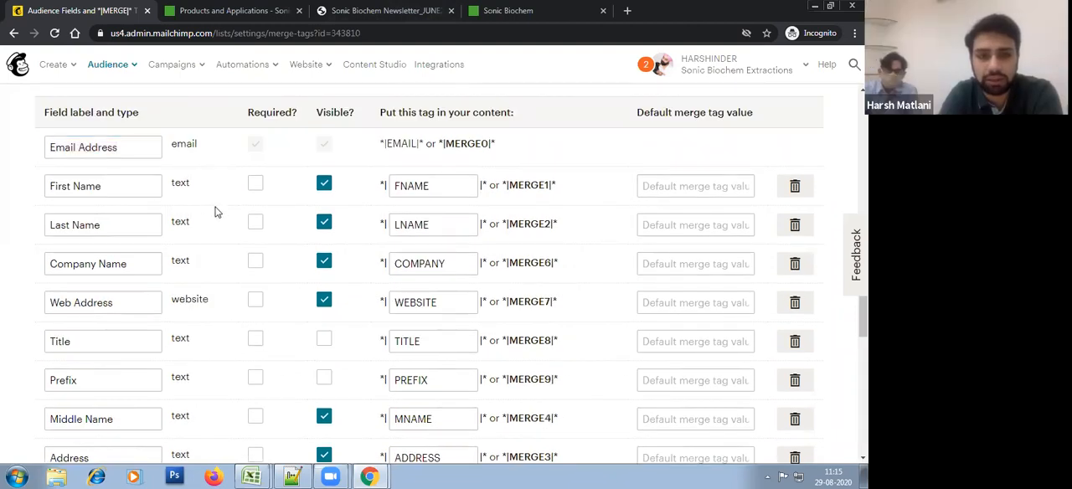
Step: Rename the Email Address audience field label as Email and save the changes
{"action": "left_click", "coordinate": [138, 146]}
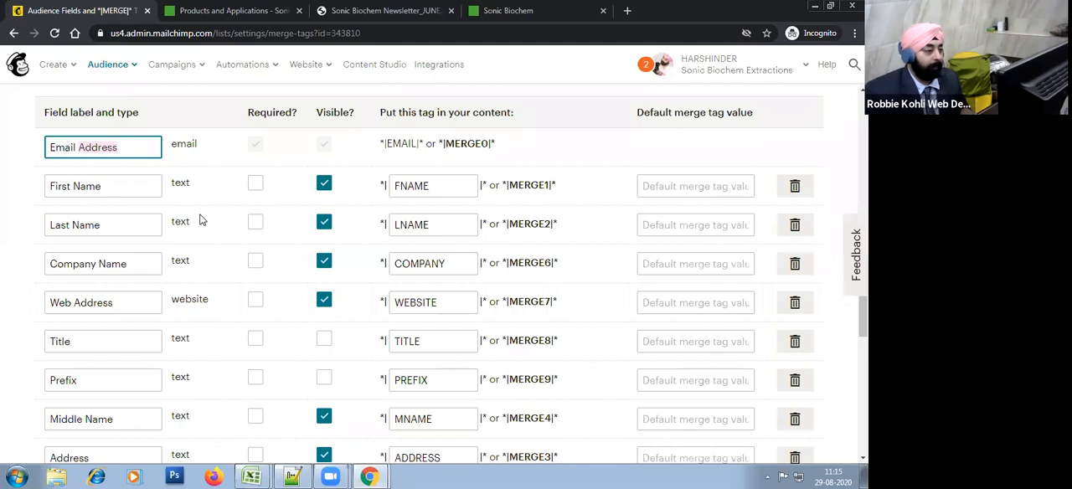
{"action": "key", "text": "BackSpace"}
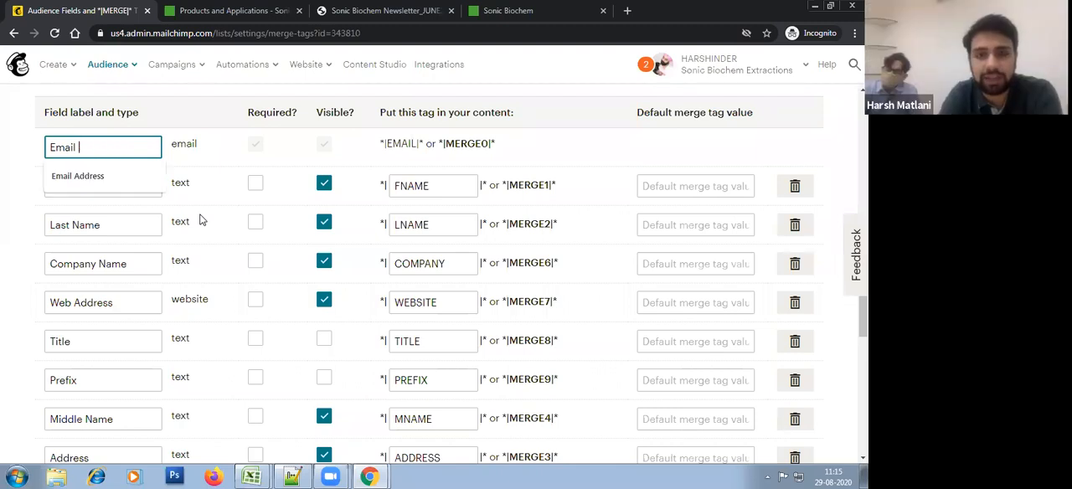
{"action": "left_click", "coordinate": [227, 164]}
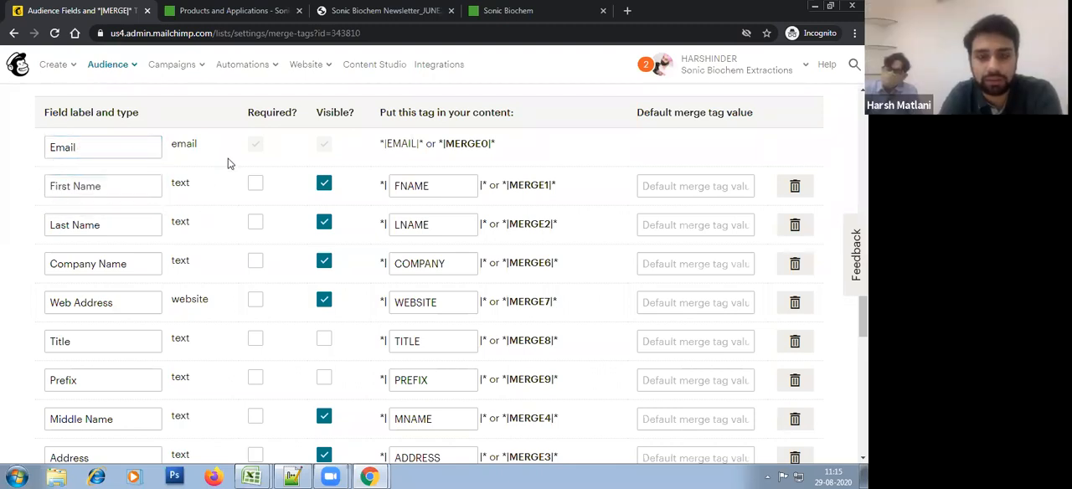
{"action": "scroll", "coordinate": [235, 193], "scroll_direction": "down", "scroll_amount": 5}
{"action": "left_click", "coordinate": [107, 436]}
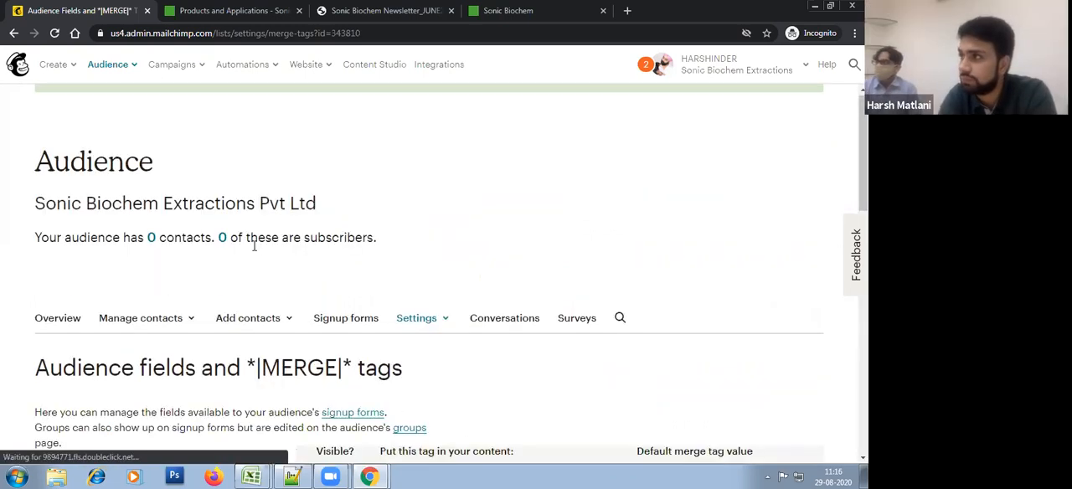
Step: Examine the First Name, Last Name and Middle Name labels in the audience field list
{"action": "scroll", "coordinate": [256, 247], "scroll_direction": "down", "scroll_amount": 5}
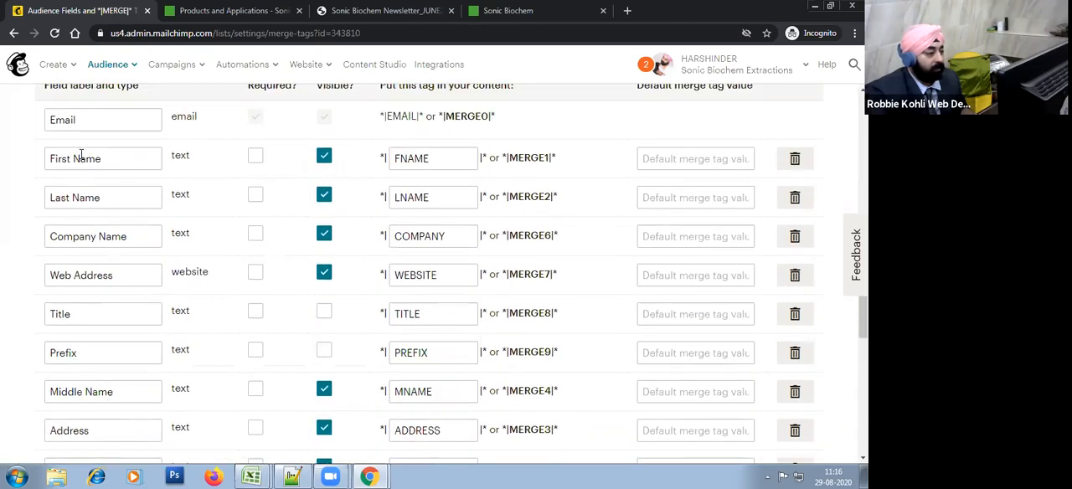
{"action": "left_click", "coordinate": [68, 161]}
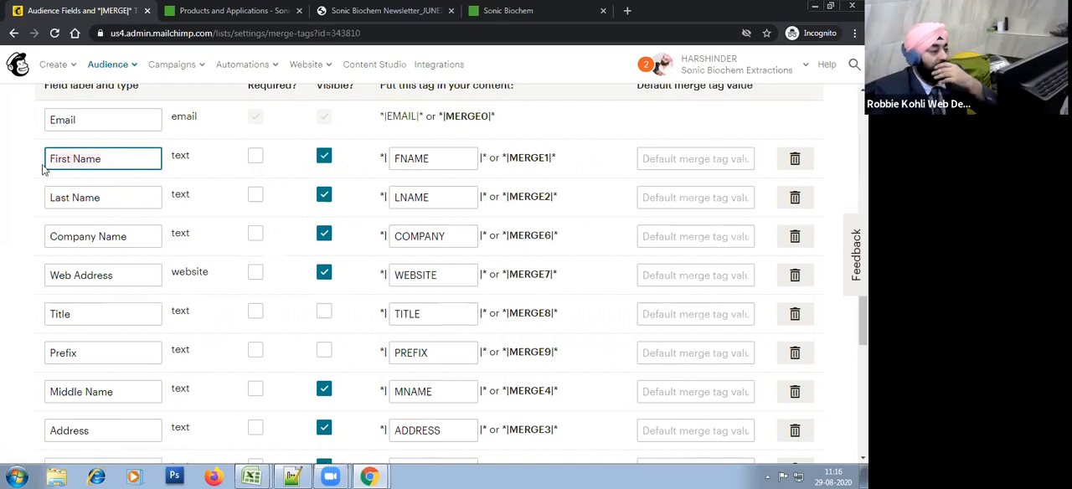
{"action": "left_click", "coordinate": [7, 181]}
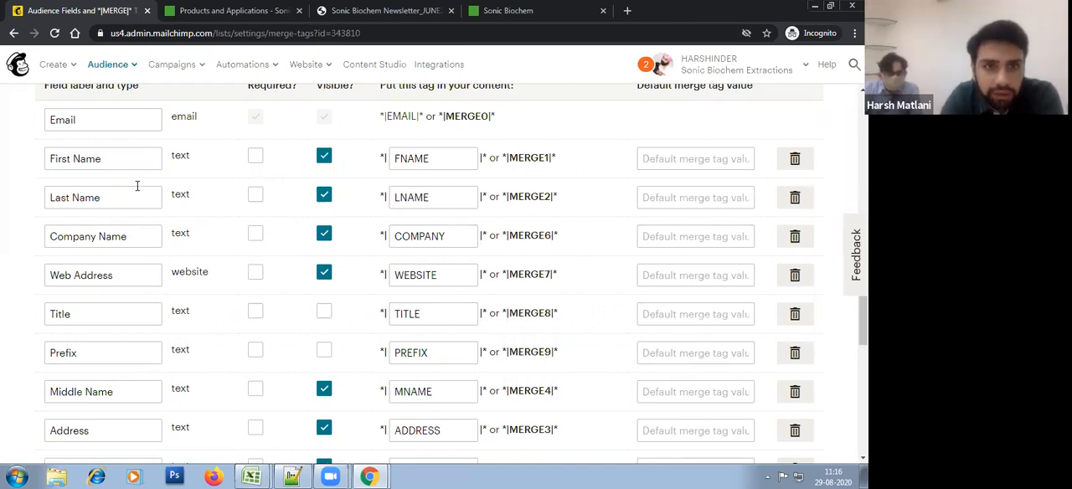
{"action": "left_click", "coordinate": [51, 162]}
{"action": "left_click", "coordinate": [91, 200]}
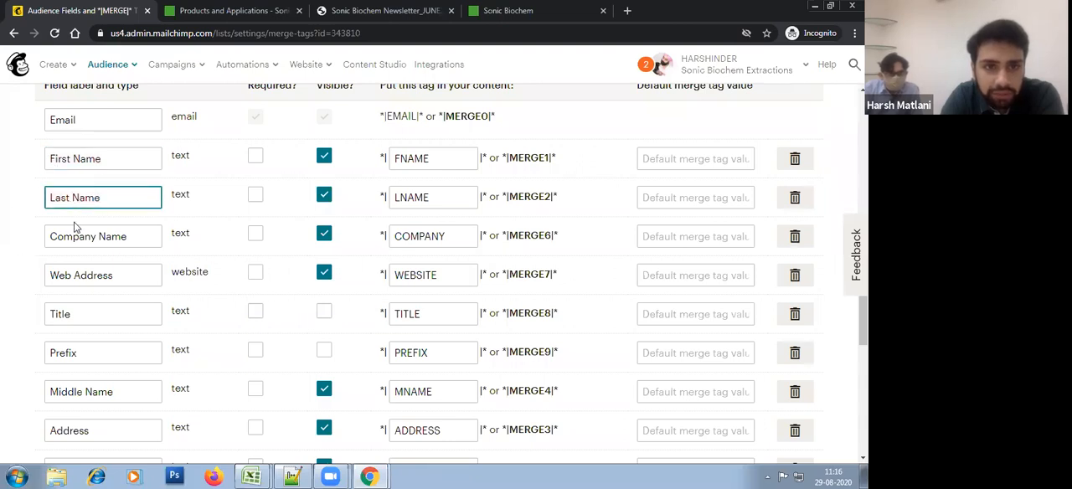
{"action": "scroll", "coordinate": [183, 338], "scroll_direction": "down", "scroll_amount": 3}
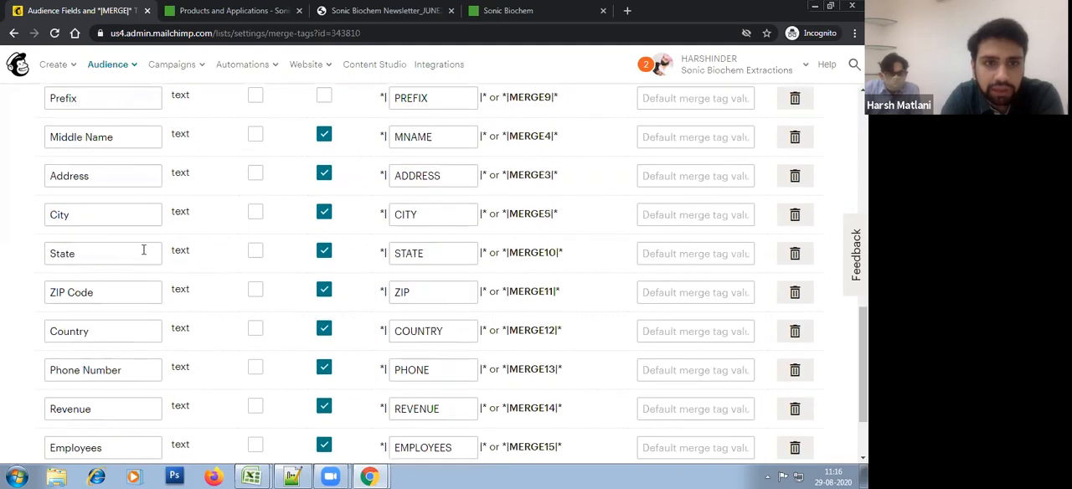
{"action": "left_click", "coordinate": [123, 147]}
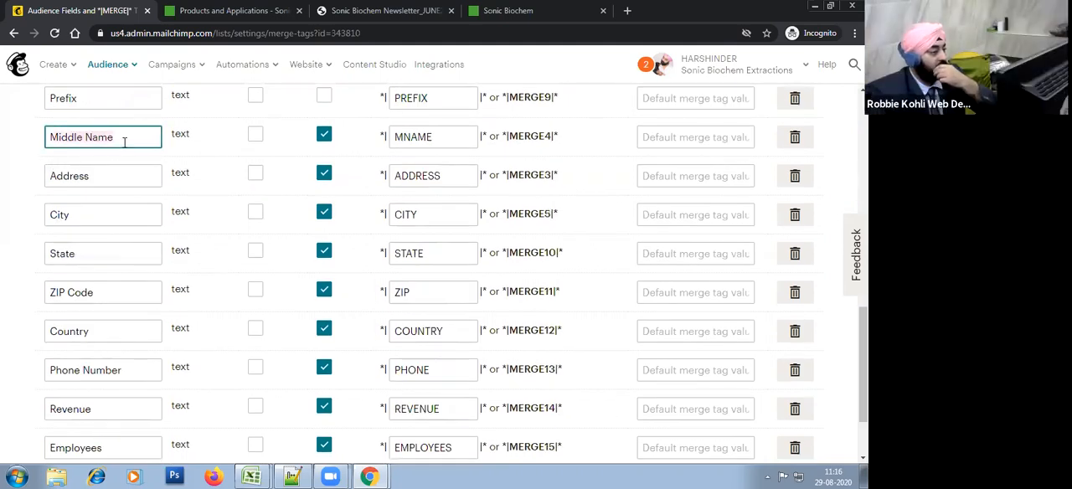
{"action": "left_click_drag", "start_coordinate": [117, 137], "coordinate": [43, 137]}
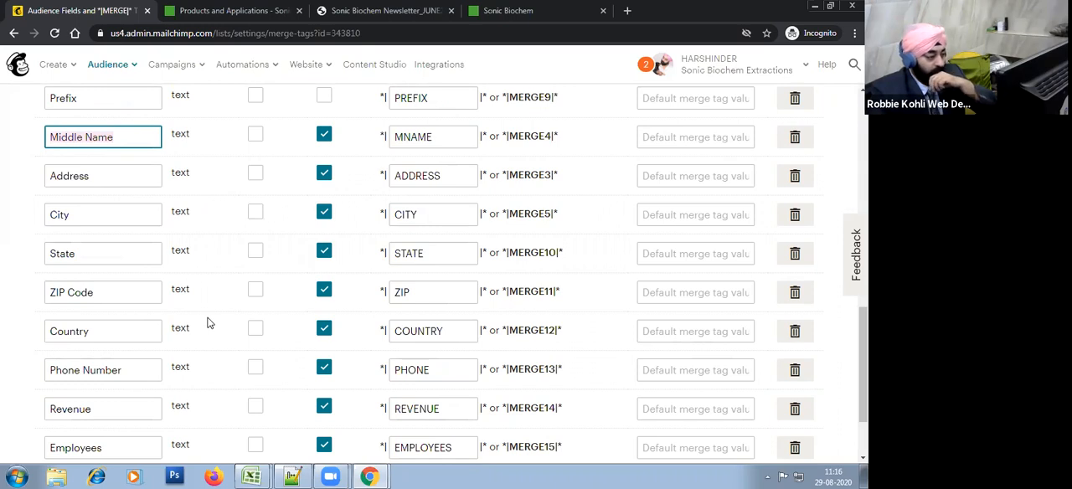
{"action": "scroll", "coordinate": [210, 323], "scroll_direction": "down", "scroll_amount": 1}
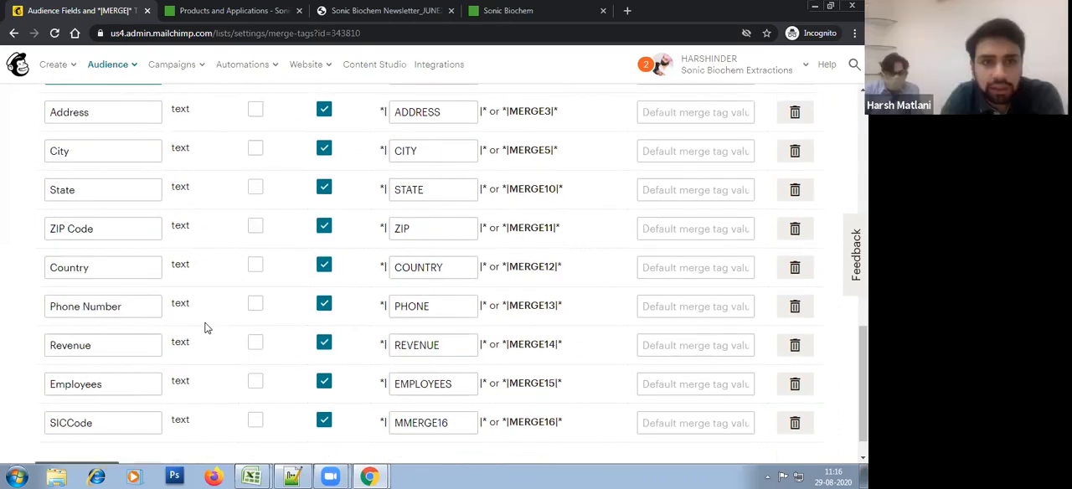
{"action": "scroll", "coordinate": [208, 329], "scroll_direction": "up", "scroll_amount": 1}
{"action": "scroll", "coordinate": [207, 328], "scroll_direction": "up", "scroll_amount": 4}
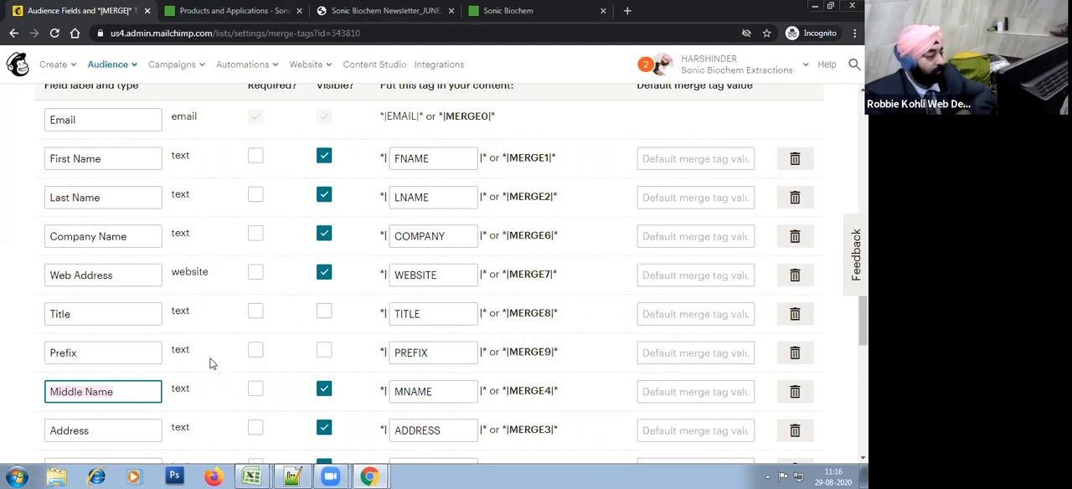
Step: Go through the audience fields and their merge tags from First Name down to SICCode
{"action": "left_click", "coordinate": [96, 159]}
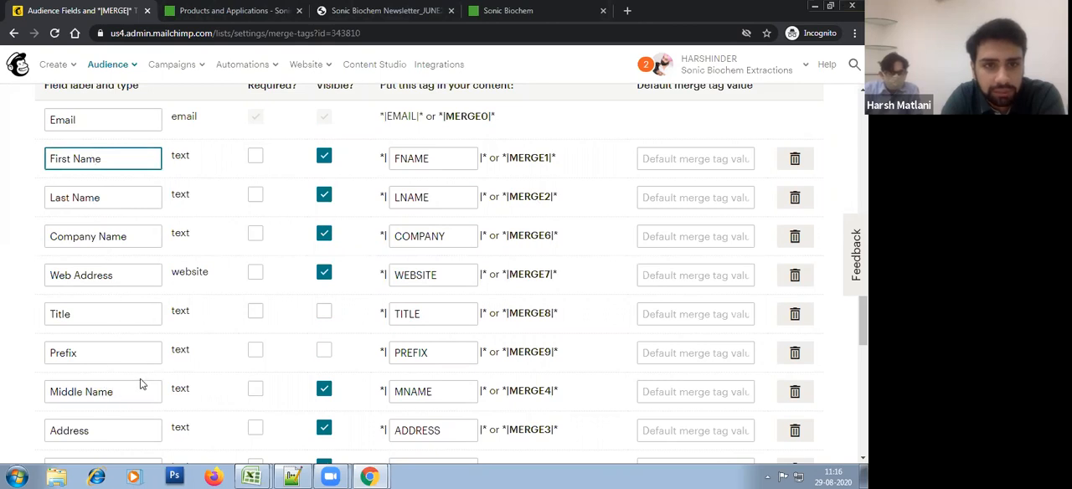
{"action": "scroll", "coordinate": [191, 364], "scroll_direction": "down", "scroll_amount": 1}
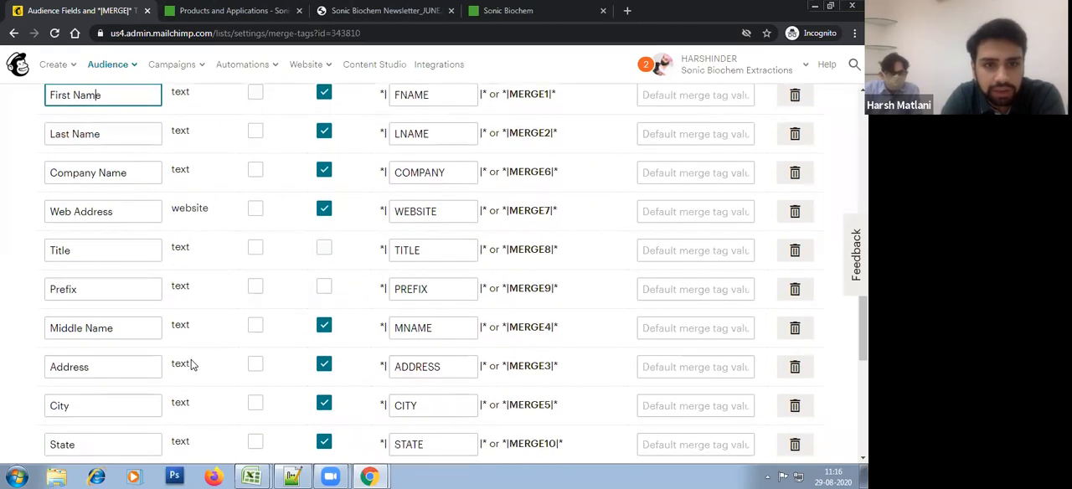
{"action": "scroll", "coordinate": [191, 365], "scroll_direction": "down", "scroll_amount": 1}
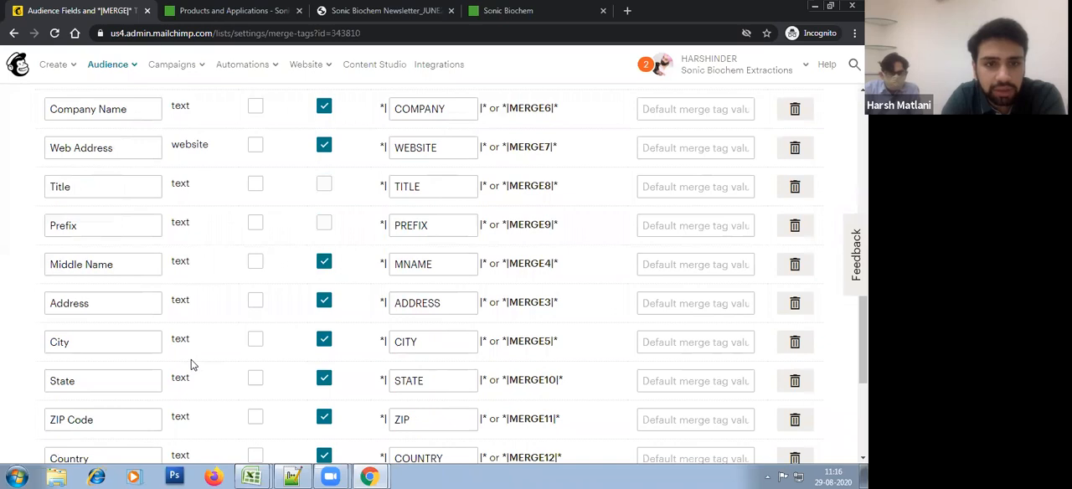
{"action": "scroll", "coordinate": [191, 365], "scroll_direction": "down", "scroll_amount": 2}
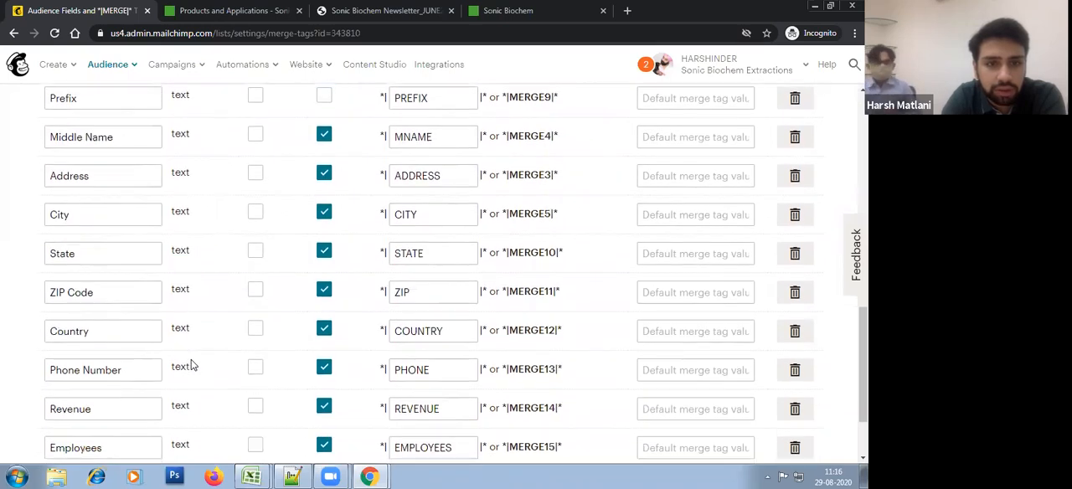
{"action": "scroll", "coordinate": [191, 365], "scroll_direction": "down", "scroll_amount": 1}
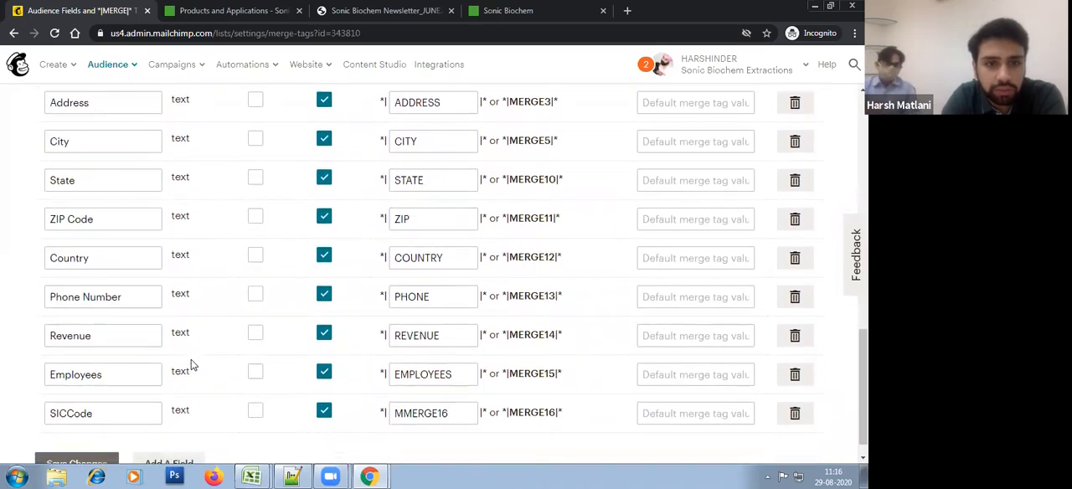
{"action": "scroll", "coordinate": [191, 364], "scroll_direction": "down", "scroll_amount": 1}
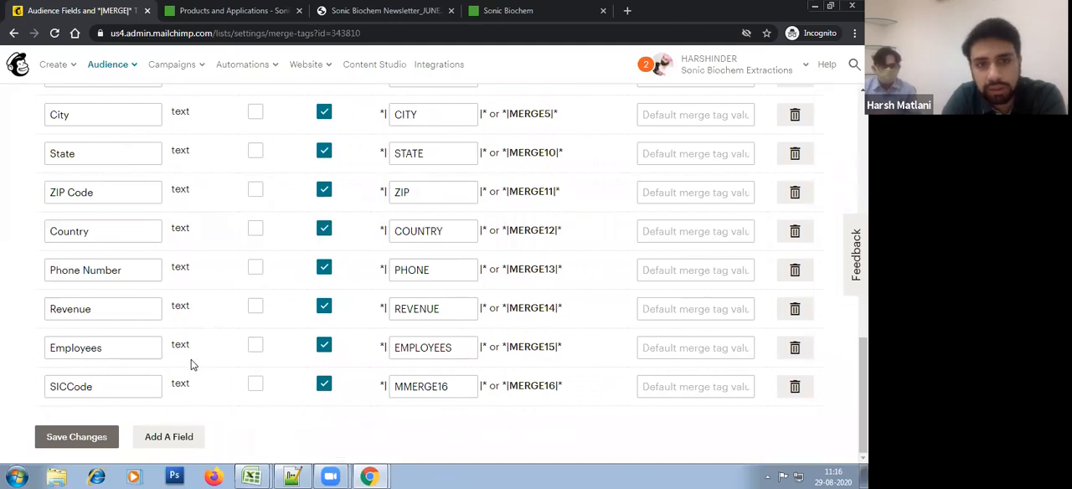
Step: Save the audience field settings again and check the reloaded list down to the SICCode field
{"action": "scroll", "coordinate": [191, 365], "scroll_direction": "up", "scroll_amount": 5}
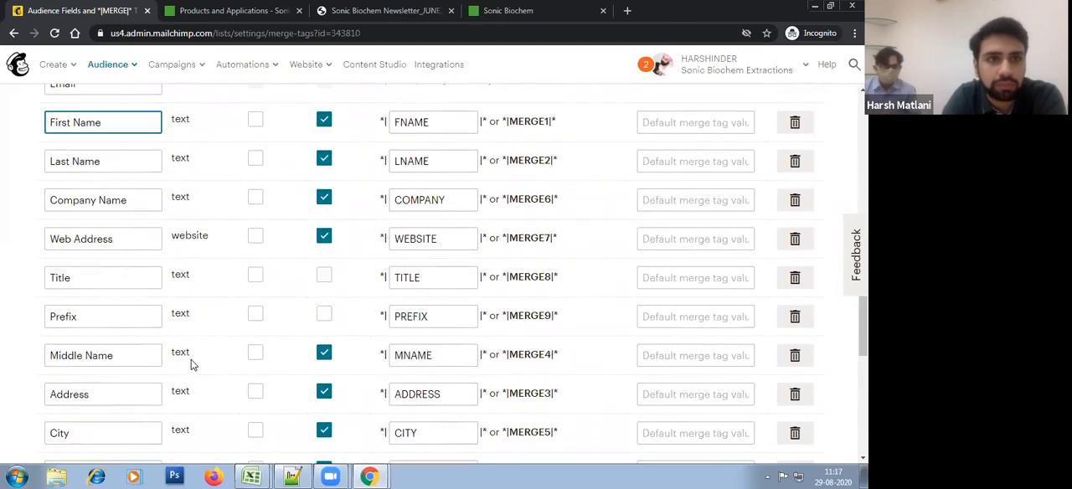
{"action": "scroll", "coordinate": [191, 364], "scroll_direction": "down", "scroll_amount": 4}
{"action": "scroll", "coordinate": [191, 365], "scroll_direction": "down", "scroll_amount": 3}
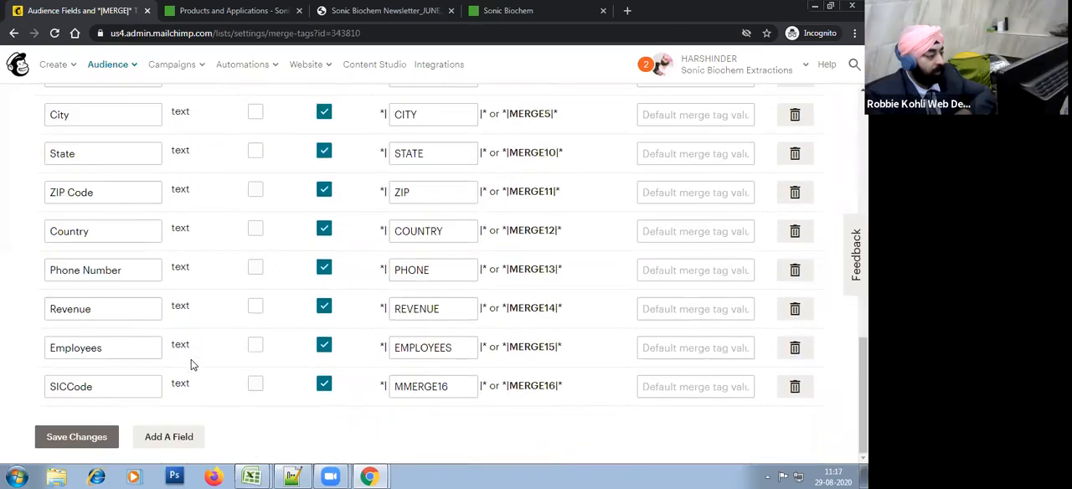
{"action": "left_click", "coordinate": [99, 443]}
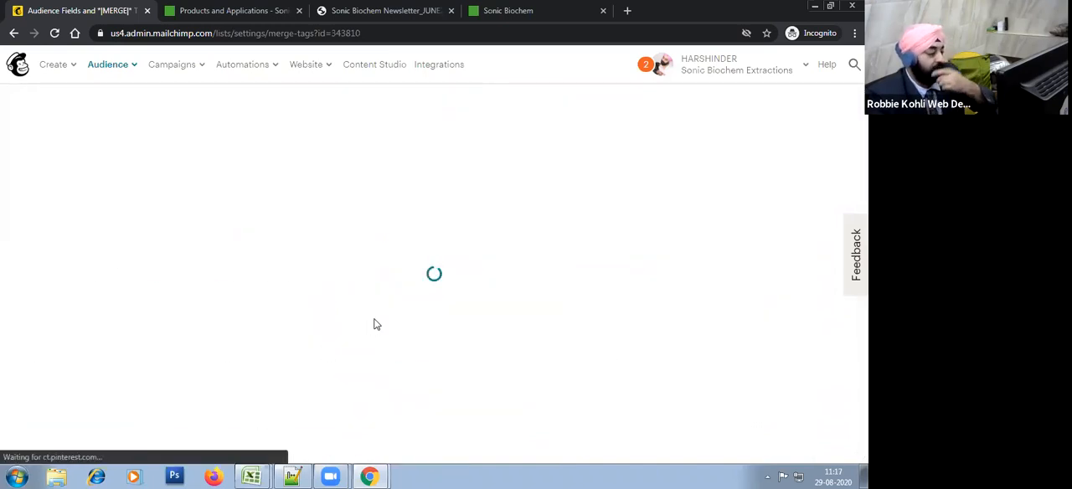
{"action": "scroll", "coordinate": [316, 316], "scroll_direction": "down", "scroll_amount": 3}
{"action": "scroll", "coordinate": [315, 316], "scroll_direction": "down", "scroll_amount": 5}
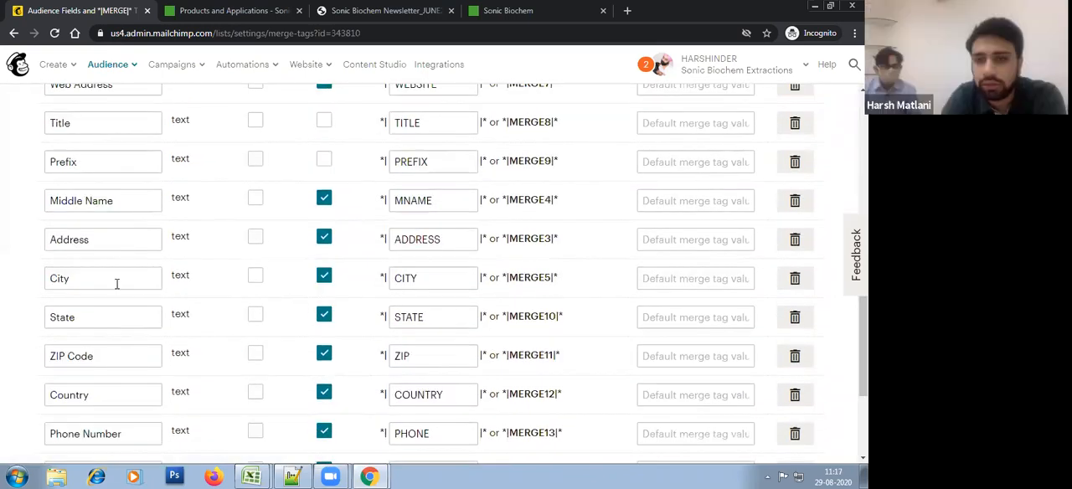
{"action": "scroll", "coordinate": [172, 356], "scroll_direction": "down", "scroll_amount": 1}
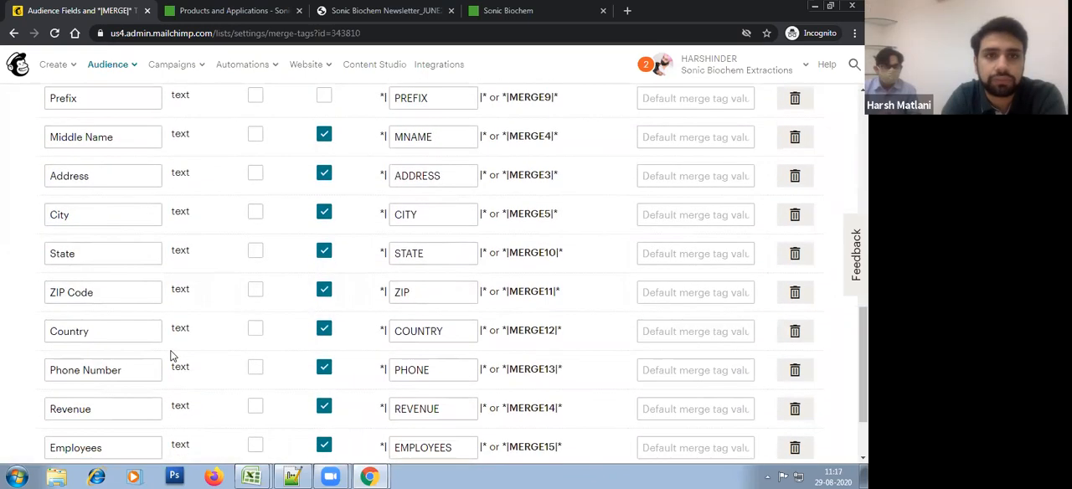
{"action": "scroll", "coordinate": [196, 379], "scroll_direction": "down", "scroll_amount": 2}
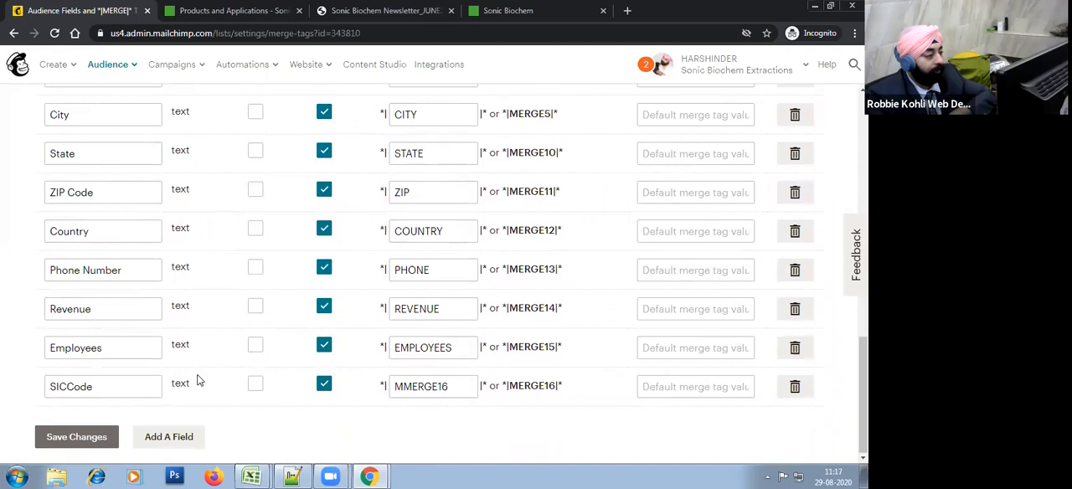
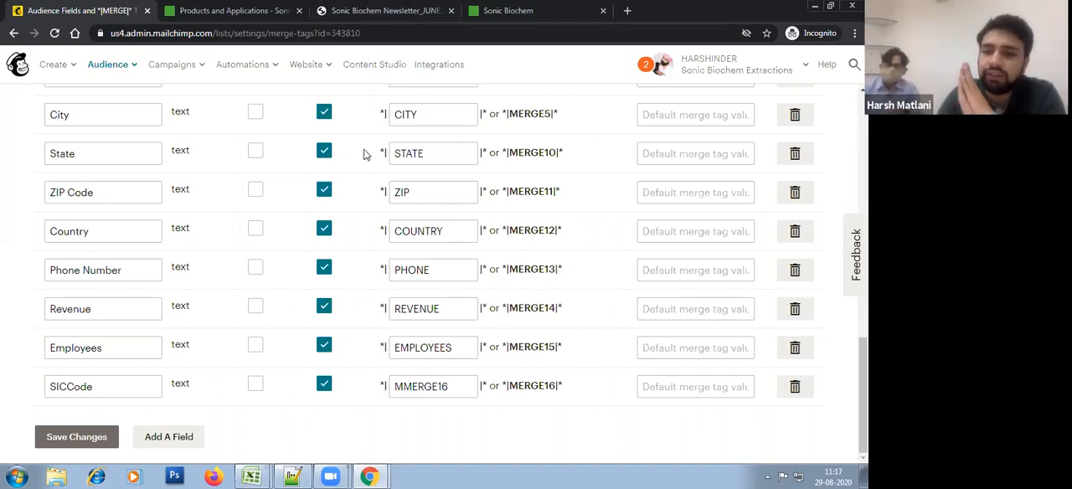
Step: Open Content Studio in a separate browser tab, view its landing page, and return to the audience fields page
{"action": "right_click", "coordinate": [389, 67]}
{"action": "left_click", "coordinate": [402, 75]}
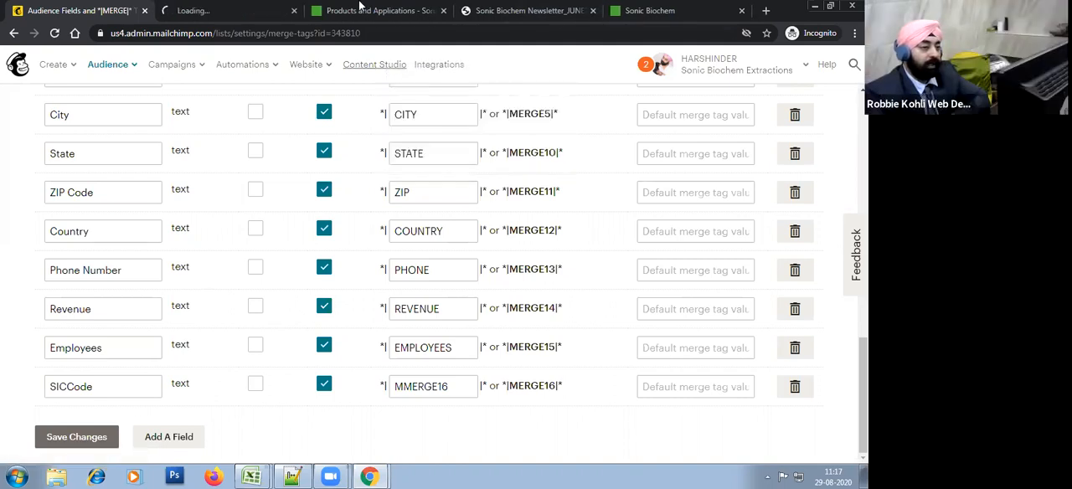
{"action": "left_click", "coordinate": [193, 9]}
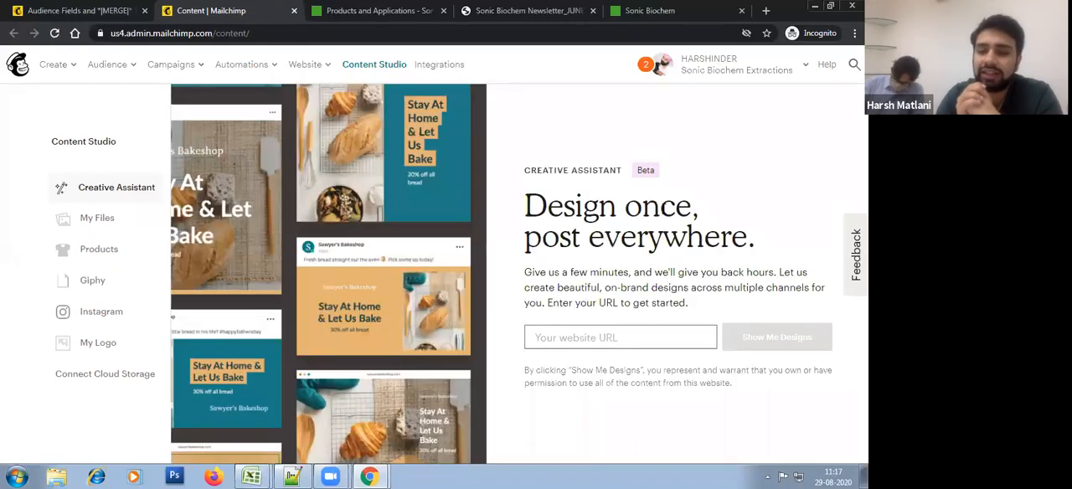
{"action": "left_click", "coordinate": [61, 8]}
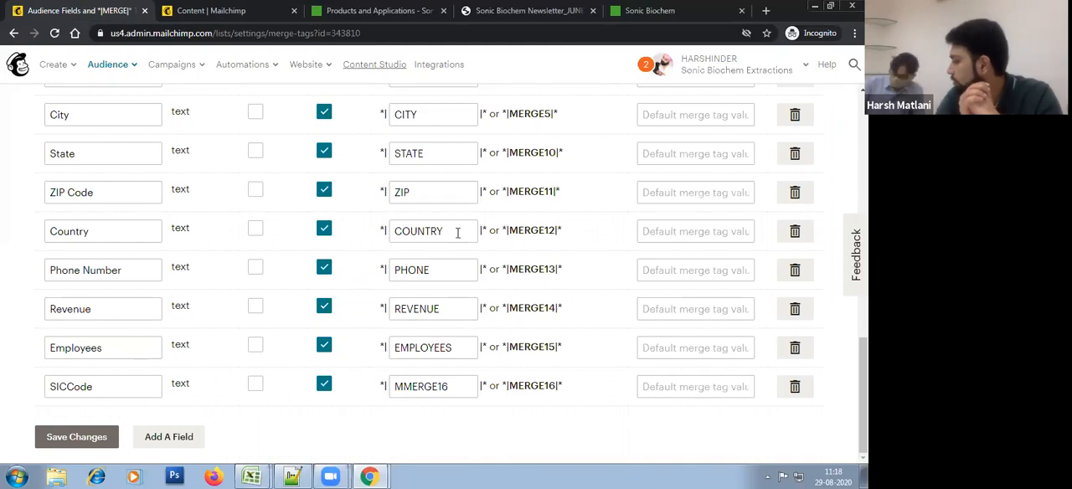
Step: Compare the topic outline in the Book1 Excel workbook with the audience fields and merge tags page in Mailchimp
{"action": "scroll", "coordinate": [457, 233], "scroll_direction": "up", "scroll_amount": 10}
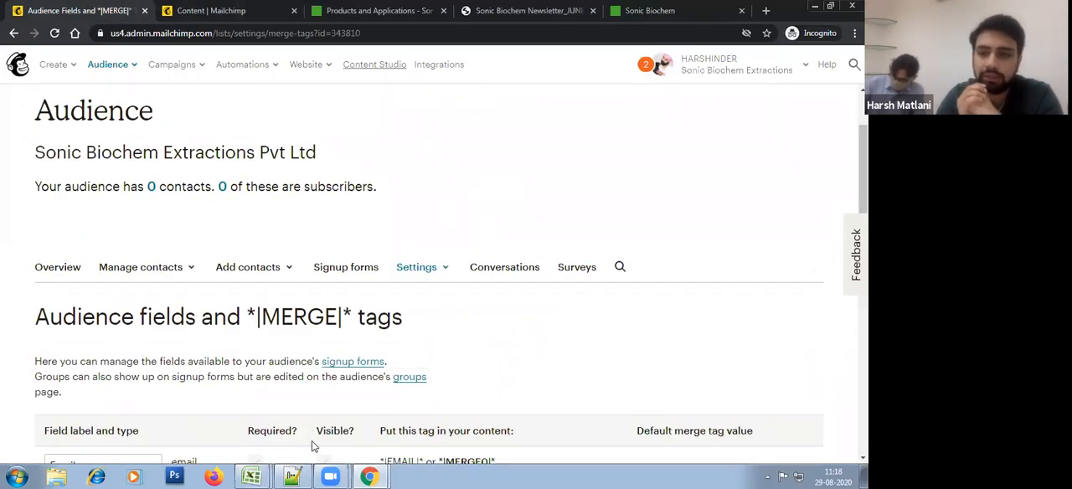
{"action": "mouse_move", "coordinate": [251, 471]}
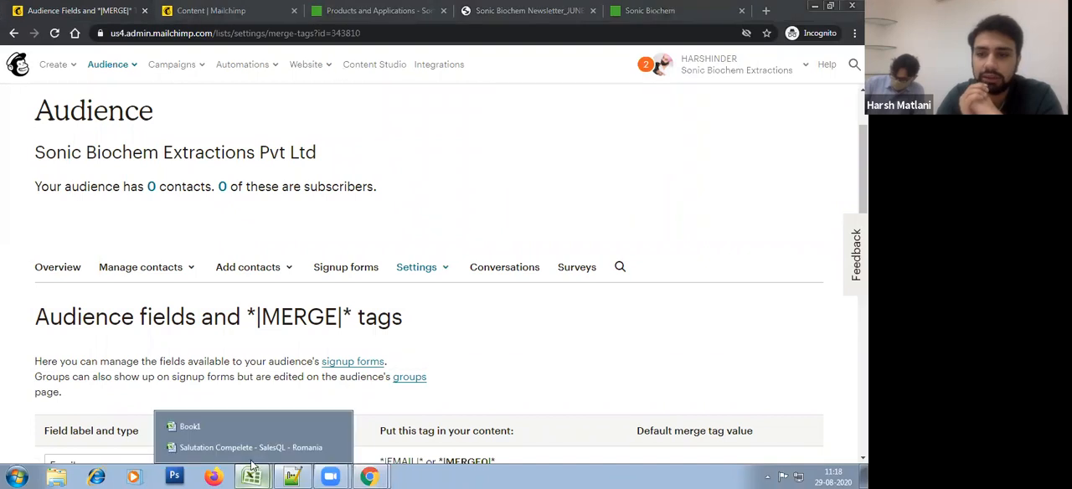
{"action": "left_click", "coordinate": [213, 428]}
{"action": "left_click", "coordinate": [776, 239]}
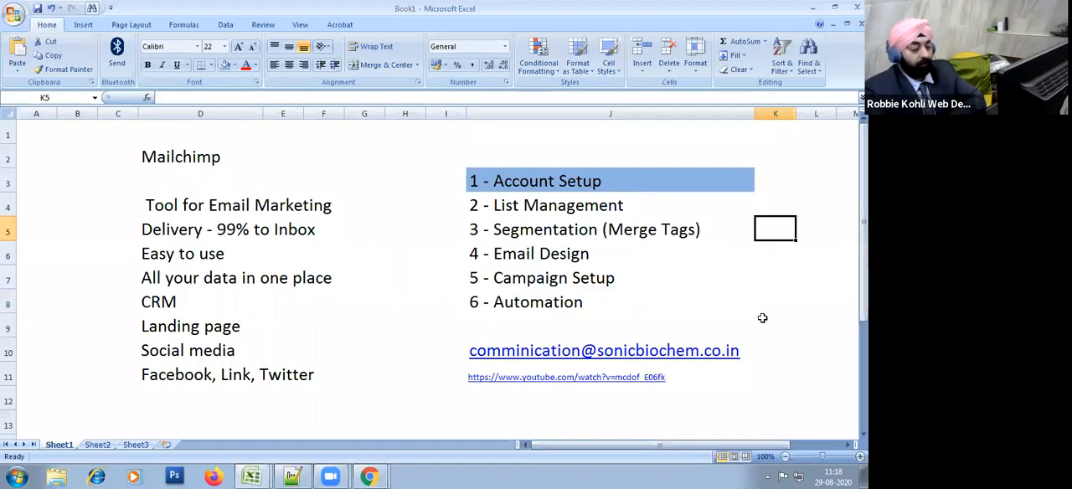
{"action": "left_click", "coordinate": [761, 325]}
{"action": "key", "text": "alt+Tab"}
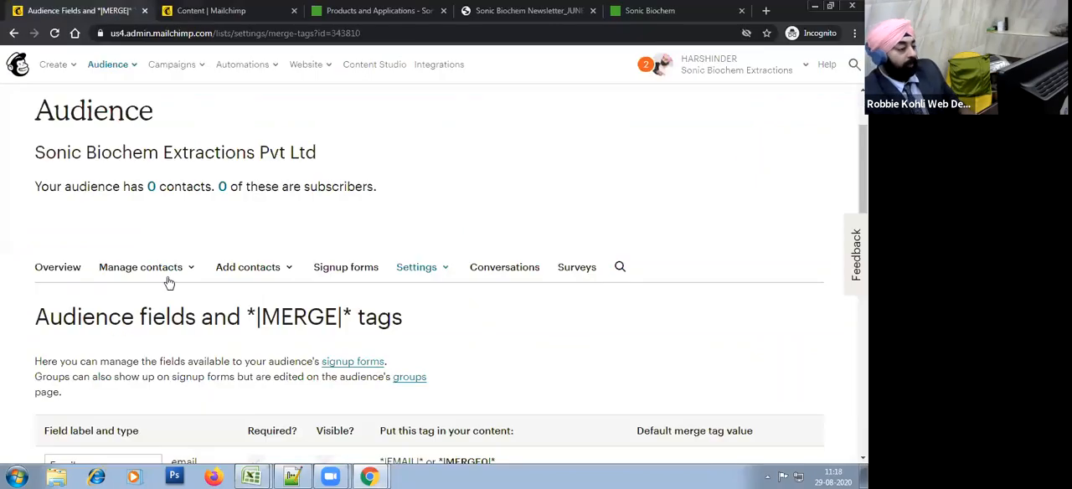
{"action": "scroll", "coordinate": [168, 284], "scroll_direction": "down", "scroll_amount": 8}
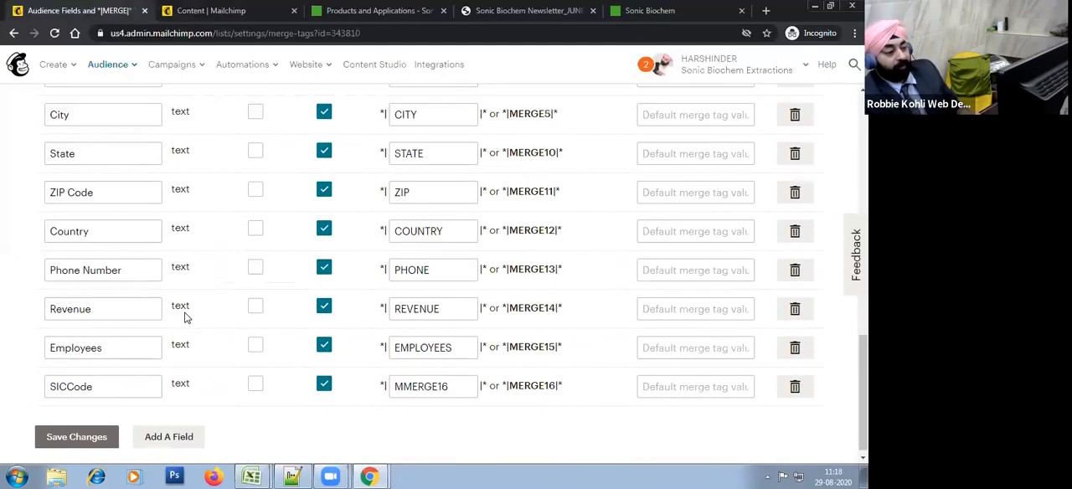
{"action": "key", "text": "alt+Tab"}
{"action": "left_click", "coordinate": [519, 206]}
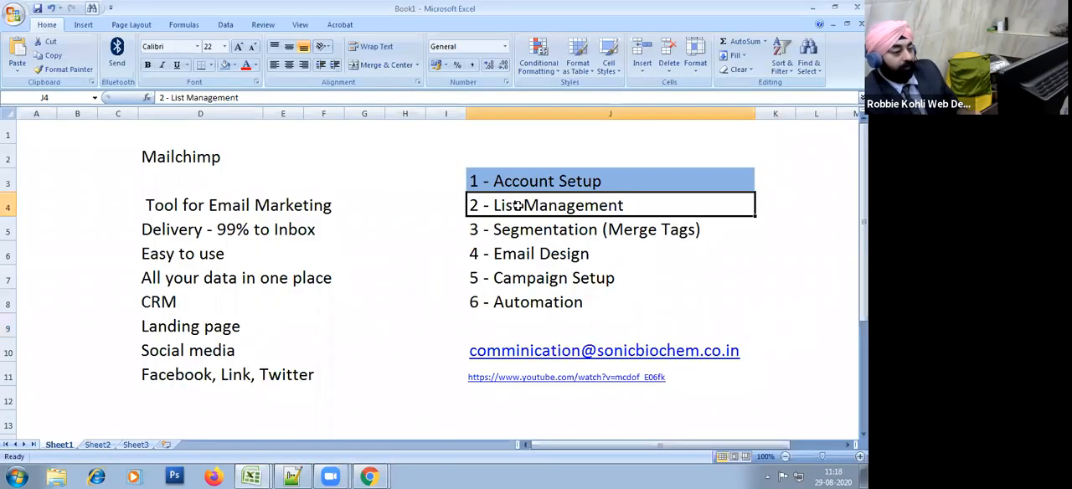
{"action": "key", "text": "alt+Tab"}
{"action": "scroll", "coordinate": [422, 336], "scroll_direction": "up", "scroll_amount": 8}
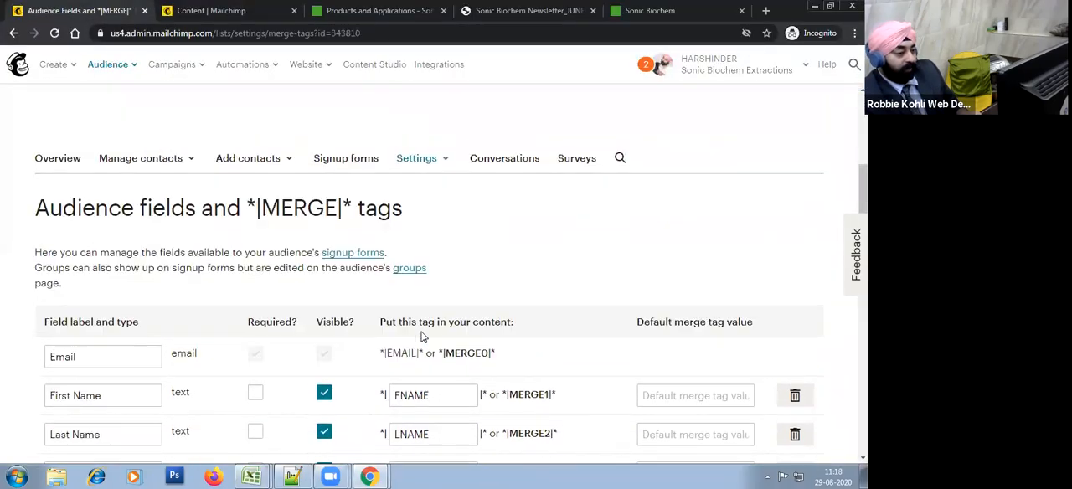
Step: Switch to Book1 in Excel and fill the "2 - List Management" cell with the blue used for Account Setup
{"action": "key", "text": "alt+Tab"}
{"action": "left_click", "coordinate": [558, 239]}
{"action": "left_click", "coordinate": [540, 210]}
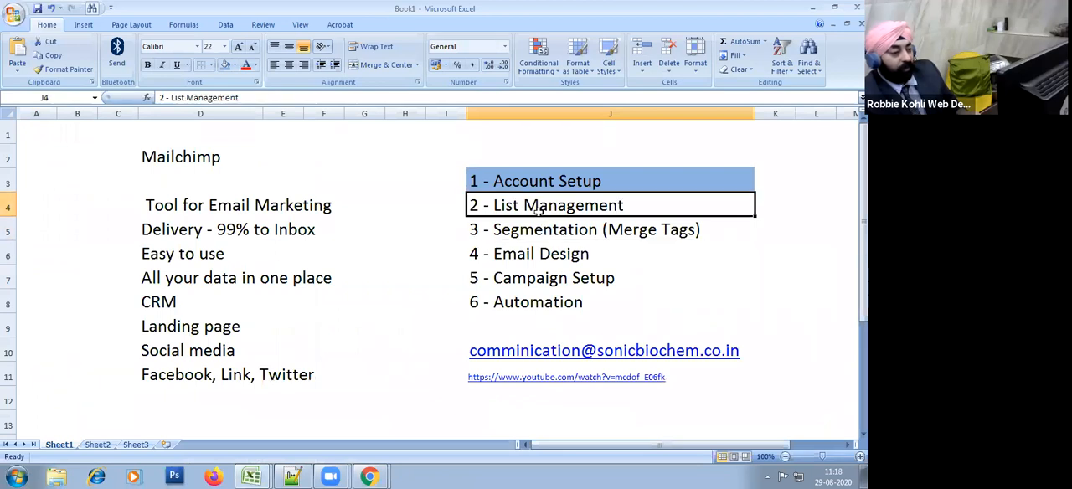
{"action": "left_click", "coordinate": [224, 64]}
{"action": "left_click", "coordinate": [547, 302]}
{"action": "left_click", "coordinate": [533, 234]}
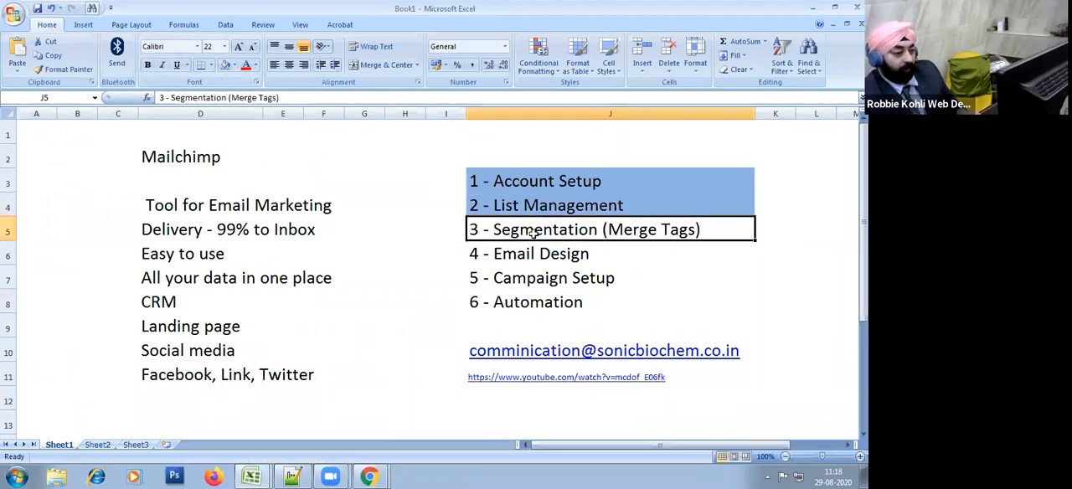
Step: Switch back to Mailchimp in Chrome and open the Groups page for managing the audience's contacts
{"action": "key", "text": "alt+Tab"}
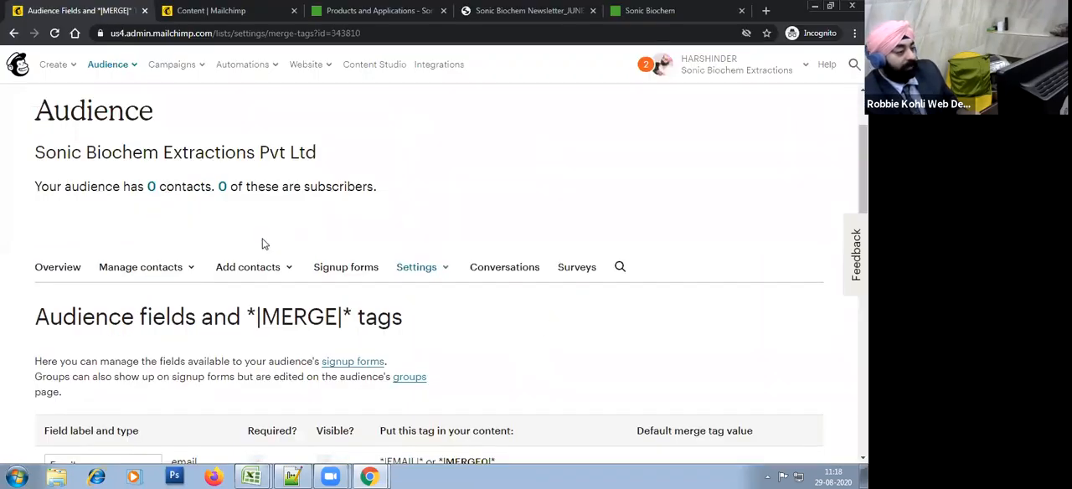
{"action": "scroll", "coordinate": [262, 244], "scroll_direction": "down", "scroll_amount": 10}
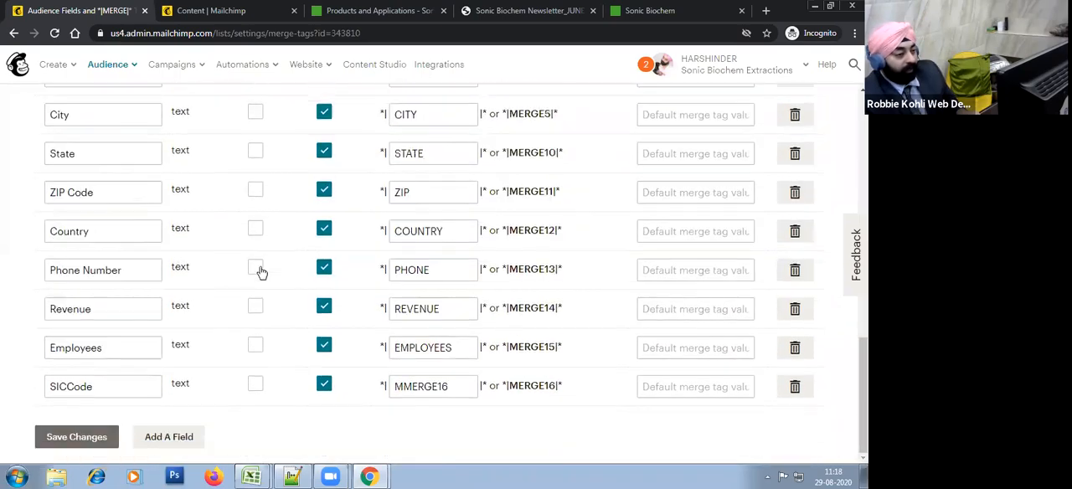
{"action": "scroll", "coordinate": [260, 271], "scroll_direction": "up", "scroll_amount": 10}
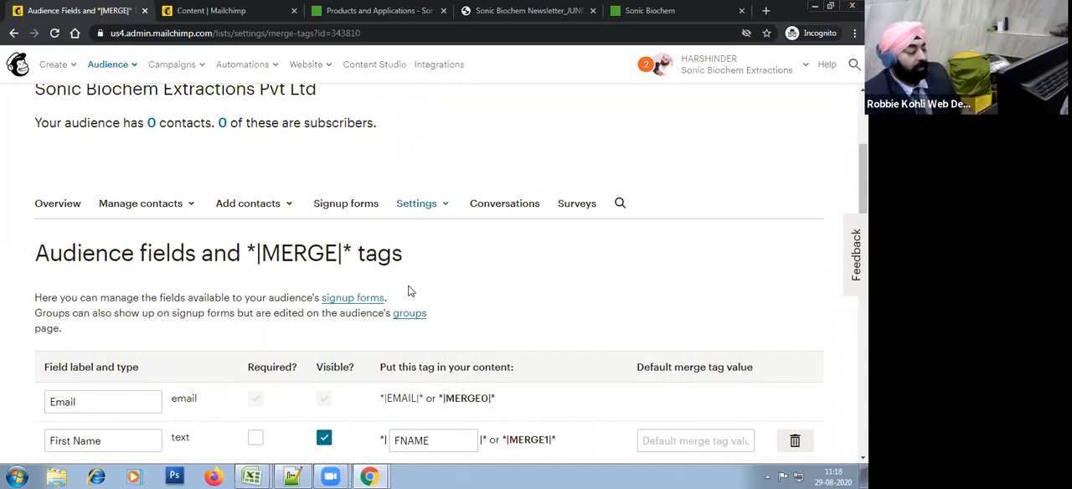
{"action": "left_click", "coordinate": [155, 211]}
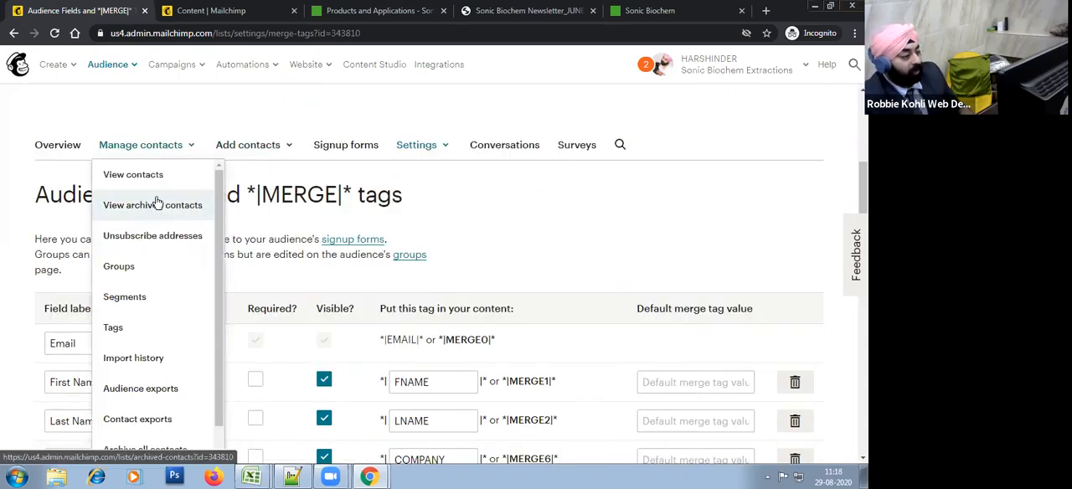
{"action": "left_click", "coordinate": [146, 278]}
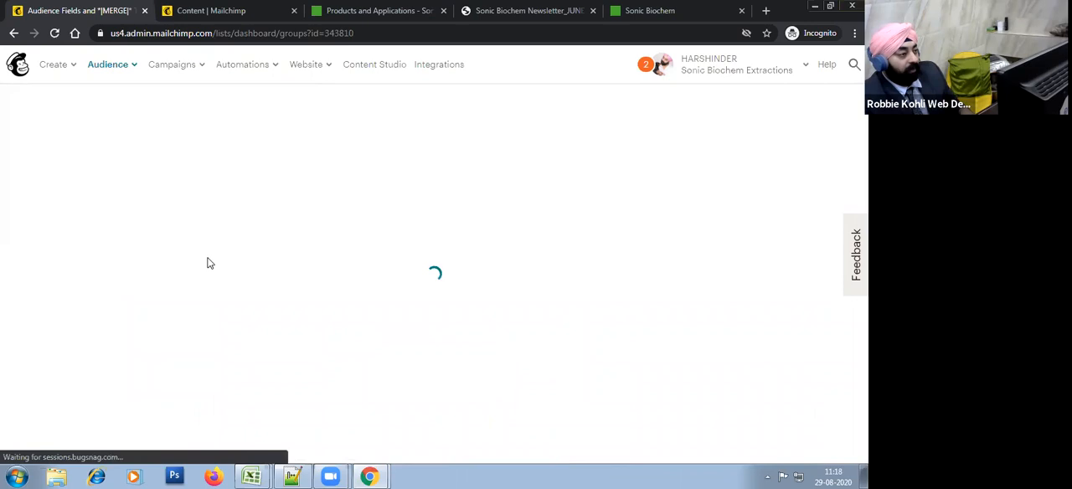
{"action": "scroll", "coordinate": [397, 269], "scroll_direction": "down", "scroll_amount": 2}
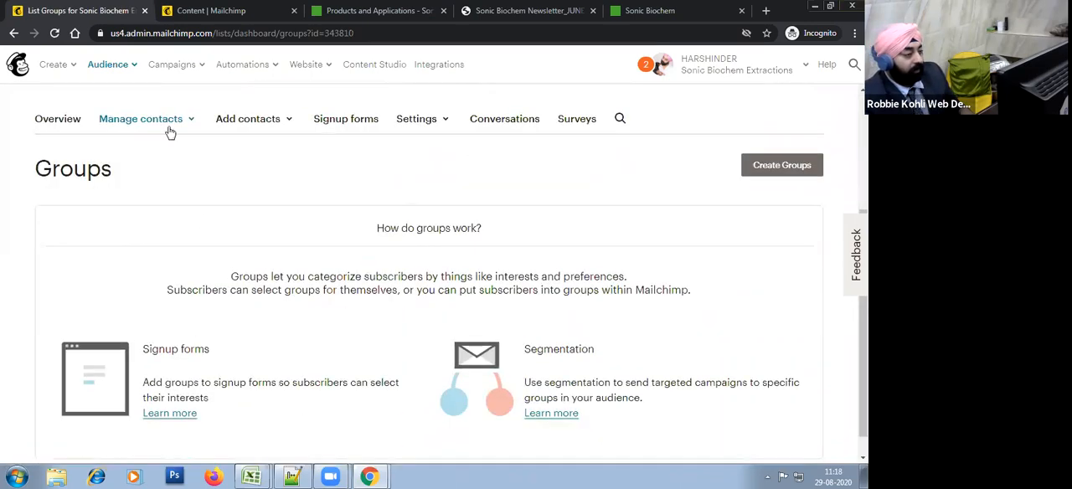
{"action": "left_click", "coordinate": [168, 127]}
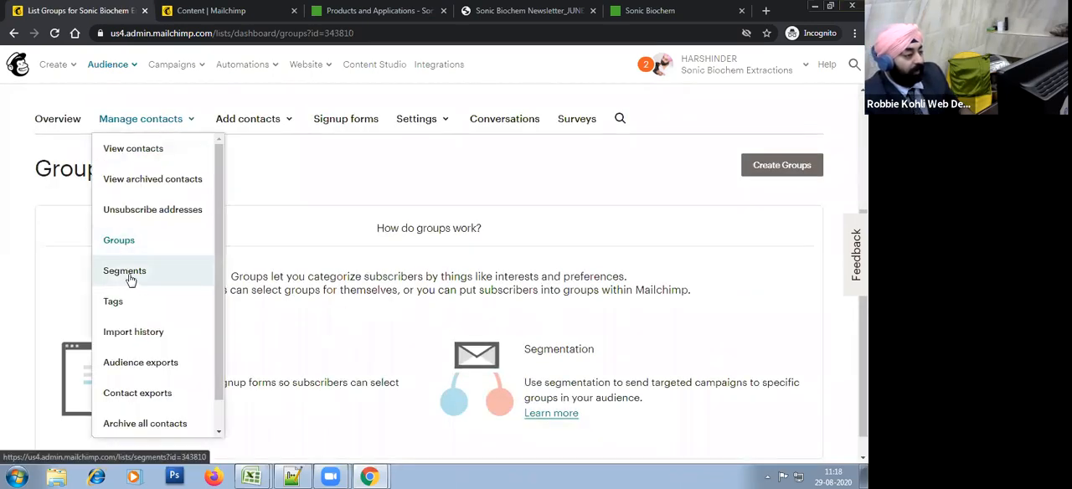
{"action": "left_click", "coordinate": [296, 183]}
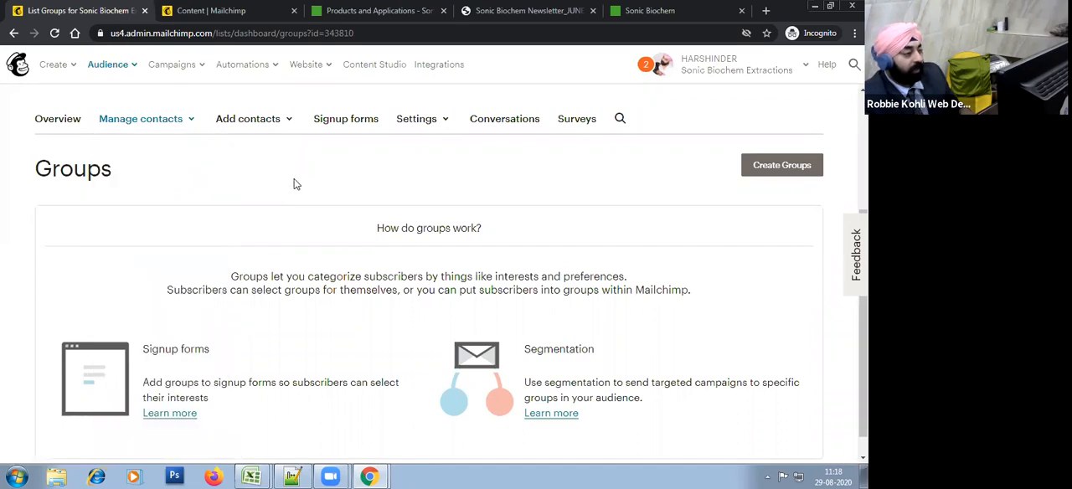
Step: Start creating a set of groups and name the group category "Lead Source"
{"action": "scroll", "coordinate": [180, 310], "scroll_direction": "down", "scroll_amount": 1}
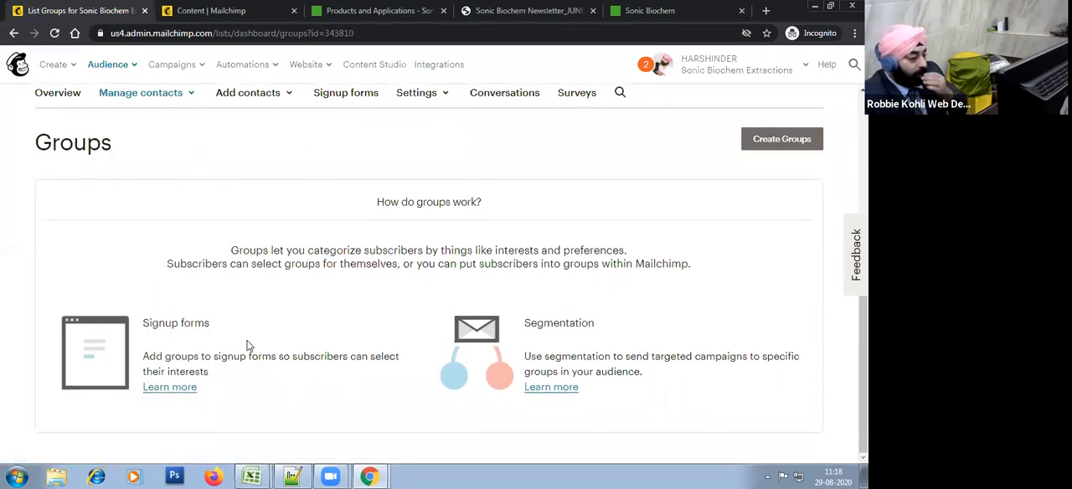
{"action": "left_click", "coordinate": [777, 148]}
{"action": "scroll", "coordinate": [545, 204], "scroll_direction": "down", "scroll_amount": 4}
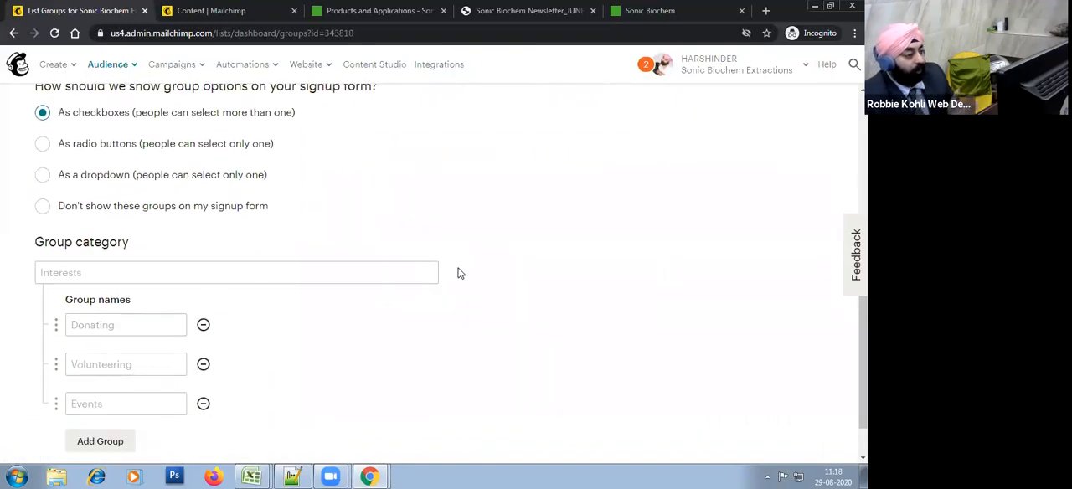
{"action": "scroll", "coordinate": [465, 261], "scroll_direction": "up", "scroll_amount": 2}
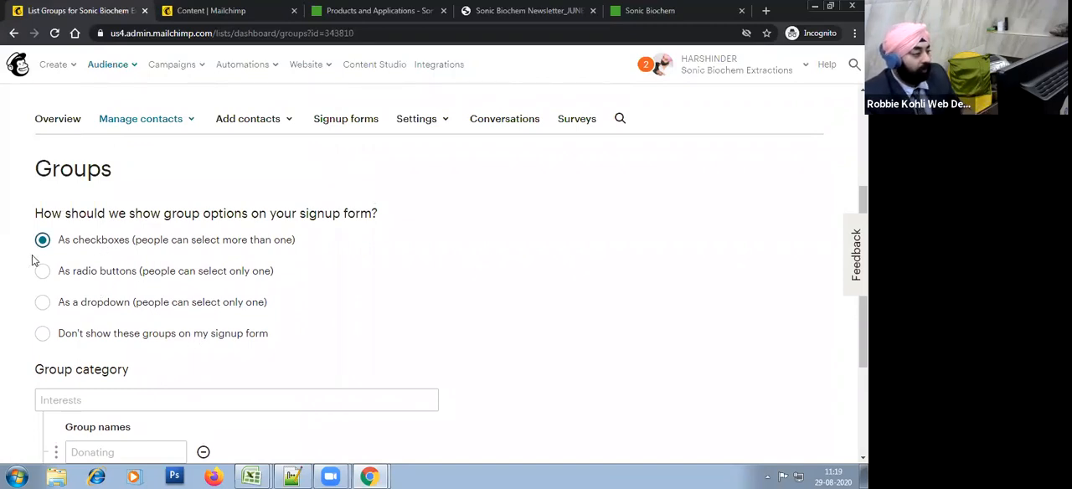
{"action": "scroll", "coordinate": [205, 316], "scroll_direction": "down", "scroll_amount": 2}
{"action": "left_click", "coordinate": [109, 268]}
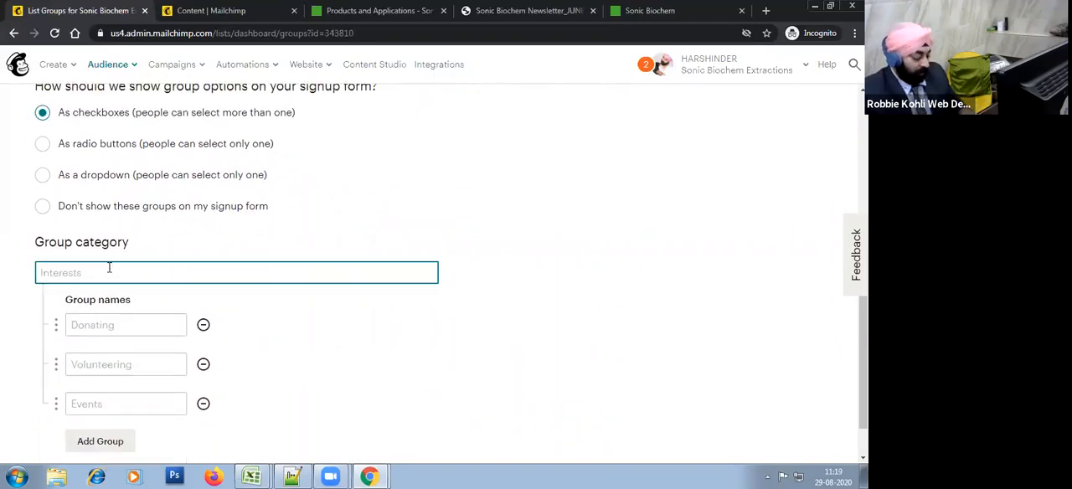
{"action": "type", "text": "LEa"}
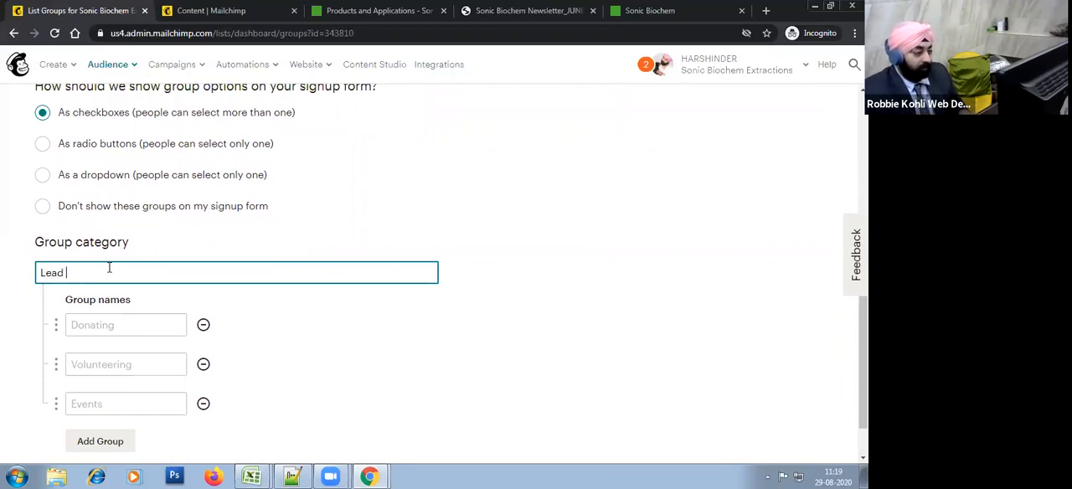
{"action": "type", "text": "d Source"}
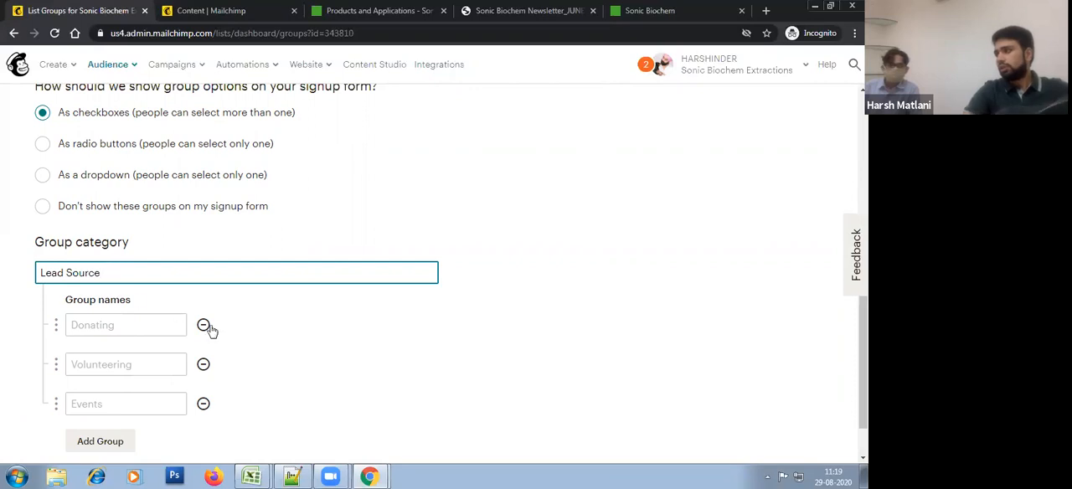
Step: Name the first two groups "Direct List Import" and "Website Inquiry", and save the group category
{"action": "scroll", "coordinate": [243, 339], "scroll_direction": "down", "scroll_amount": 1}
{"action": "type", "text": "Impor"}
{"action": "key", "text": "BackSpace"}
{"action": "key", "text": "BackSpace"}
{"action": "key", "text": "BackSpace"}
{"action": "type", "text": "Direct List I"}
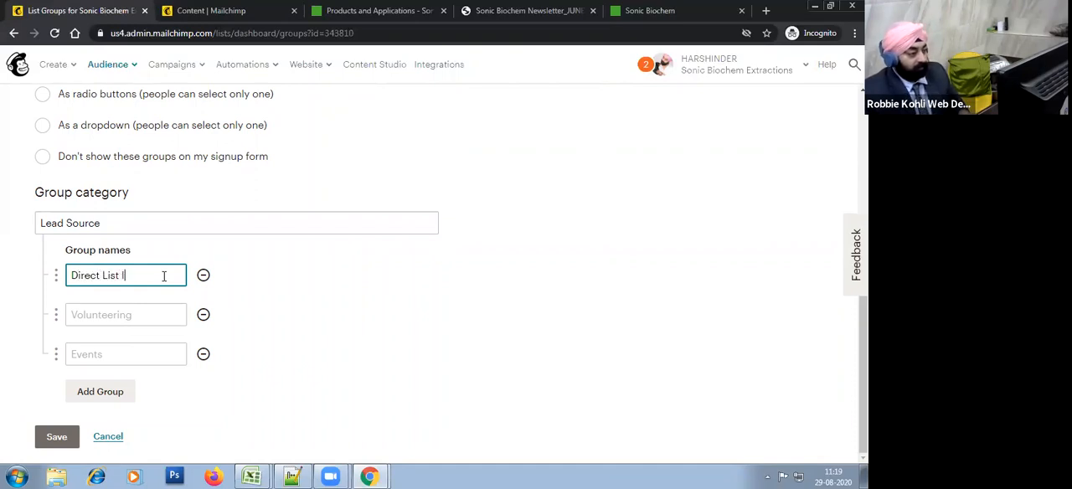
{"action": "key", "text": "Tab"}
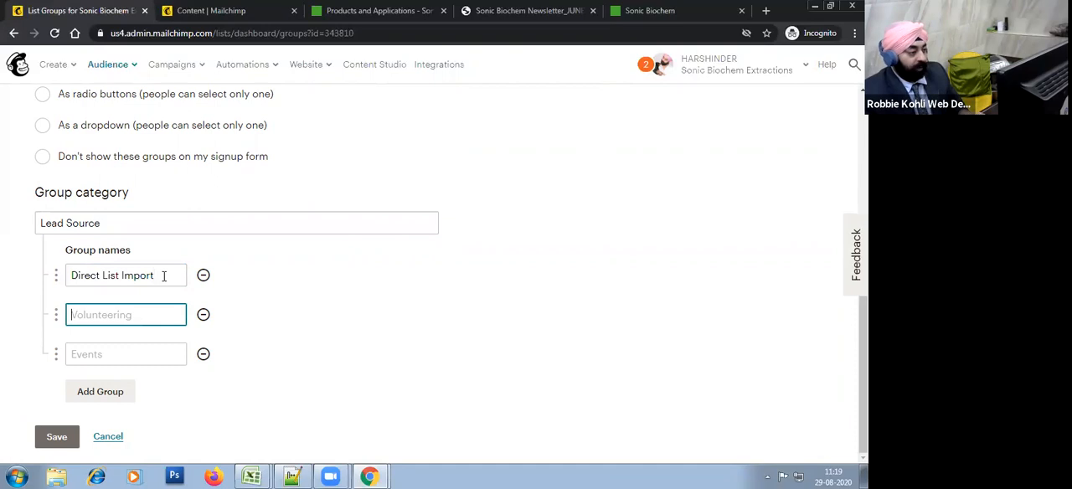
{"action": "type", "text": "Website Inquir"}
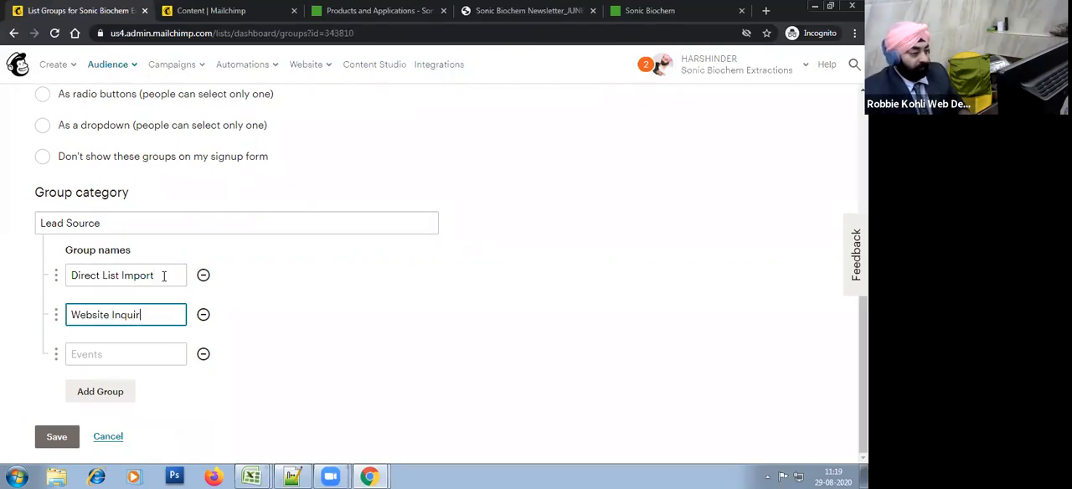
{"action": "type", "text": "y"}
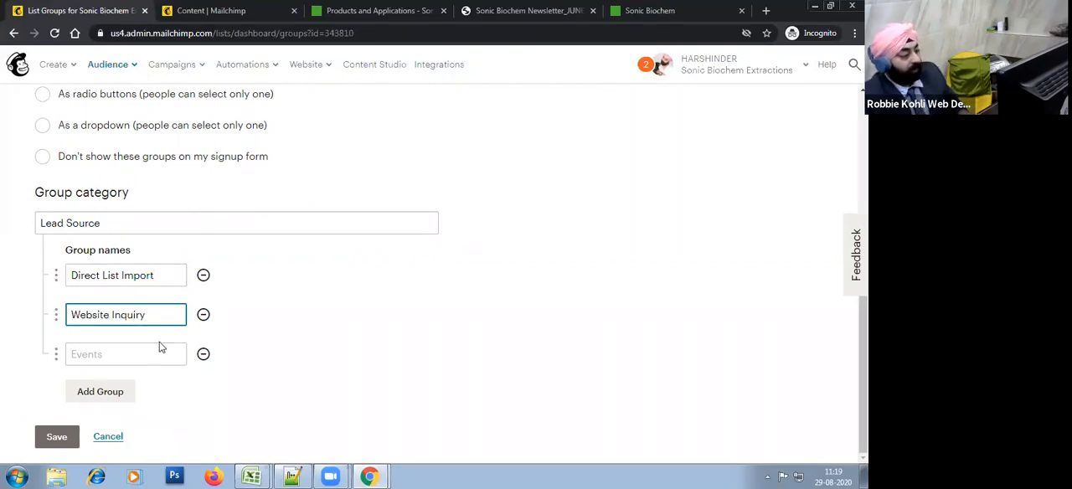
{"action": "left_click", "coordinate": [56, 437]}
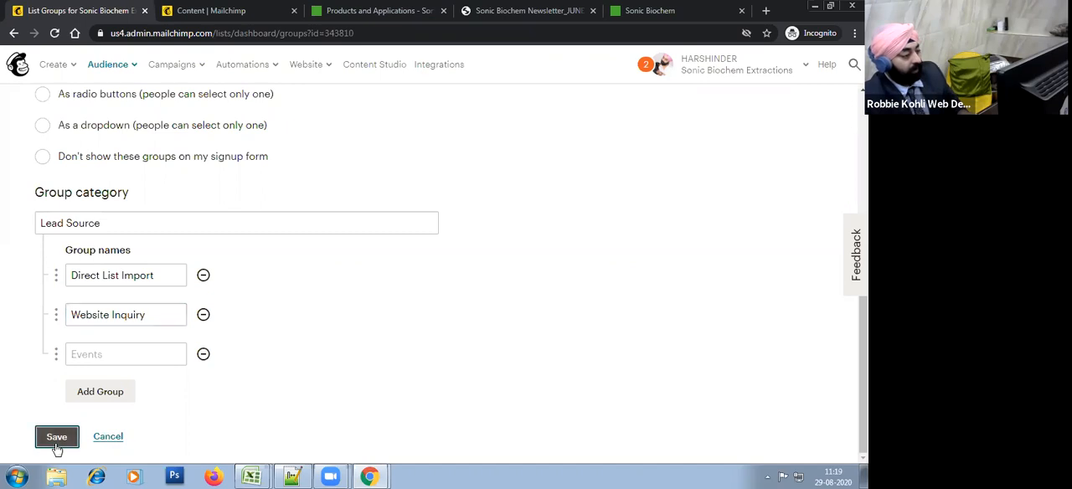
{"action": "left_click", "coordinate": [243, 433]}
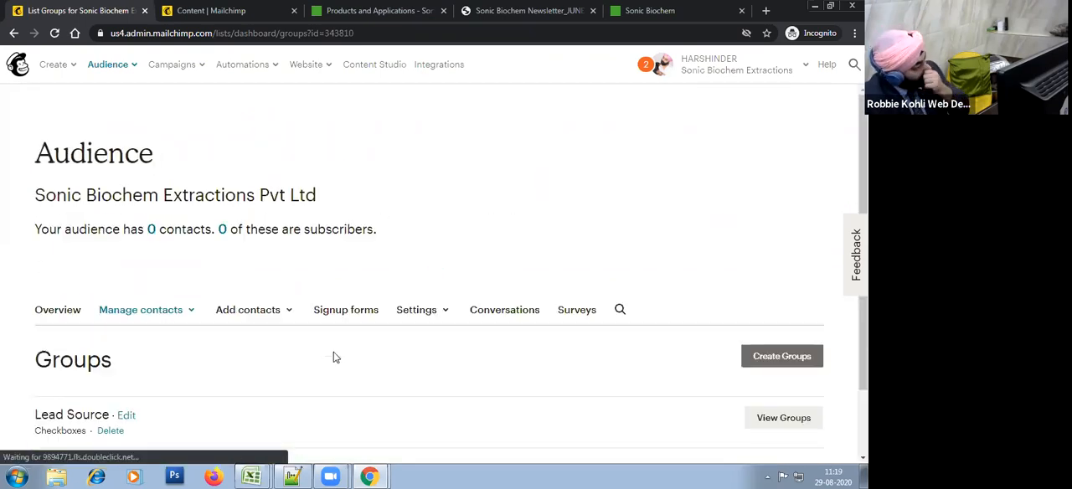
Step: Expand the Lead Source category to view its groups
{"action": "scroll", "coordinate": [336, 358], "scroll_direction": "down", "scroll_amount": 1}
{"action": "left_click", "coordinate": [778, 336]}
{"action": "scroll", "coordinate": [374, 344], "scroll_direction": "down", "scroll_amount": 2}
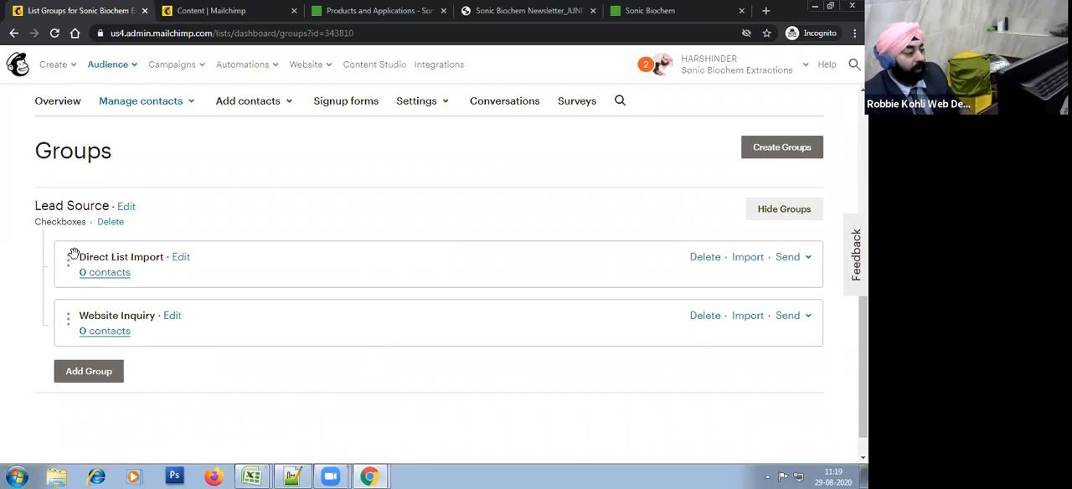
Step: Look at the enquiry form on Sonic Biochem's Products and Applications page, and return to the Mailchimp groups
{"action": "left_click", "coordinate": [488, 8]}
{"action": "left_click", "coordinate": [361, 8]}
{"action": "scroll", "coordinate": [575, 321], "scroll_direction": "down", "scroll_amount": 3}
{"action": "scroll", "coordinate": [745, 304], "scroll_direction": "up", "scroll_amount": 3}
{"action": "left_click", "coordinate": [731, 178]}
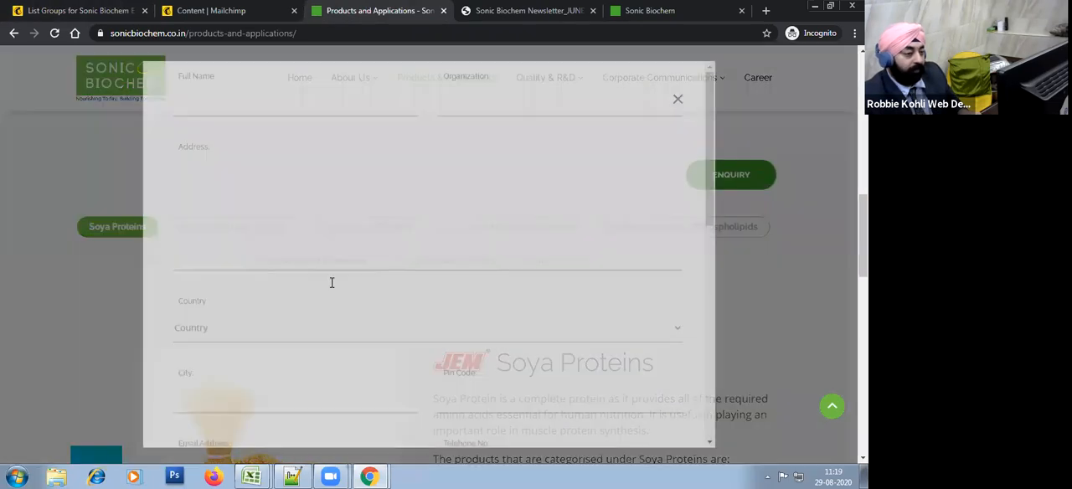
{"action": "left_click", "coordinate": [29, 8]}
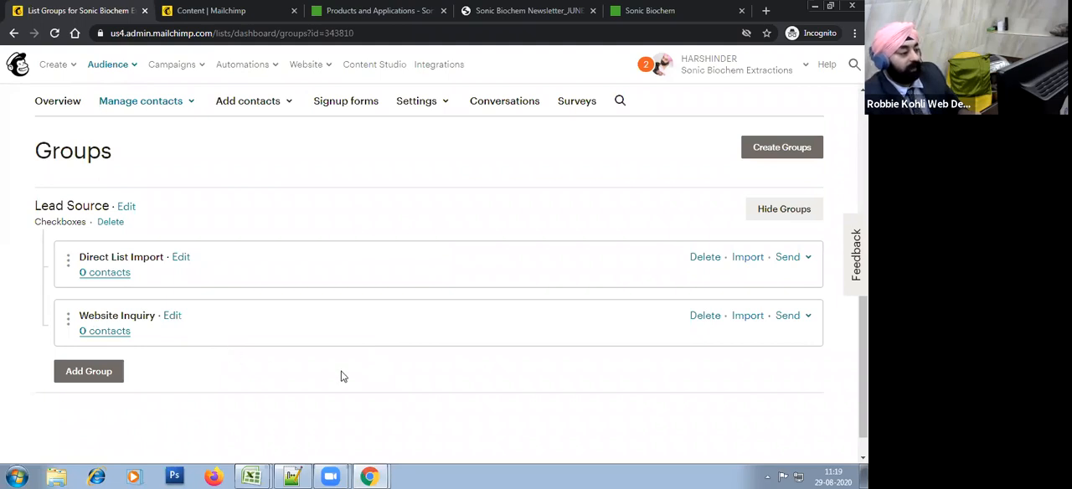
Step: Open the form for adding a single subscriber to the Sonic Biochem audience
{"action": "scroll", "coordinate": [347, 376], "scroll_direction": "up", "scroll_amount": 1}
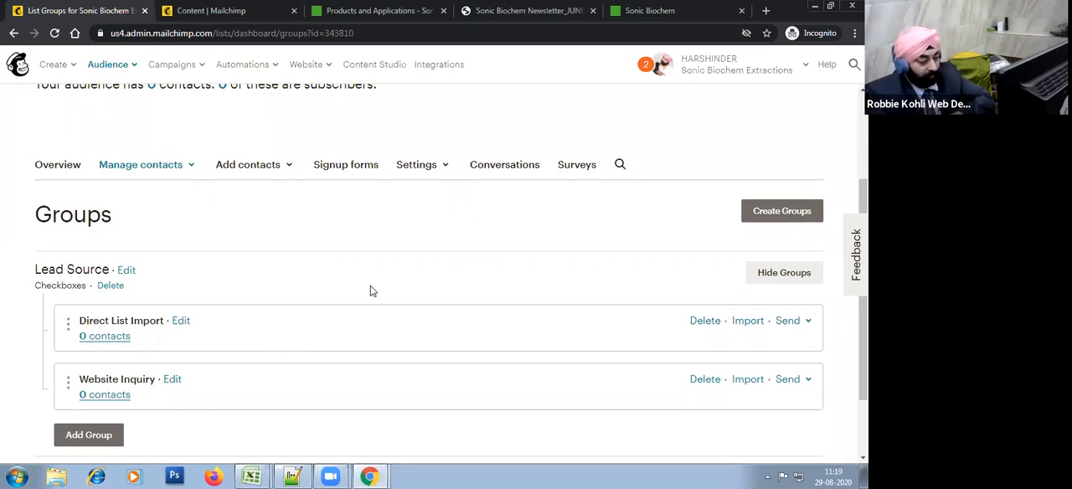
{"action": "scroll", "coordinate": [323, 254], "scroll_direction": "down", "scroll_amount": 1}
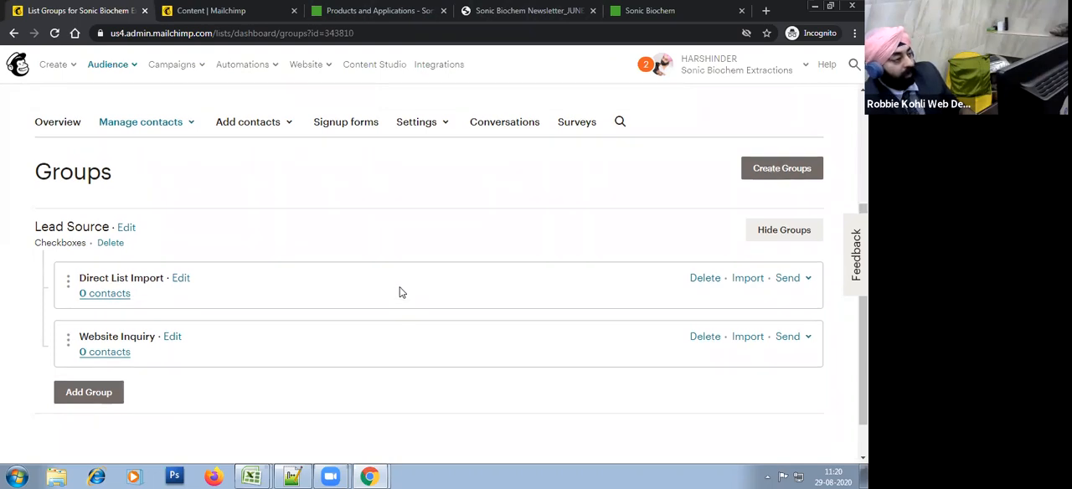
{"action": "scroll", "coordinate": [400, 290], "scroll_direction": "up", "scroll_amount": 2}
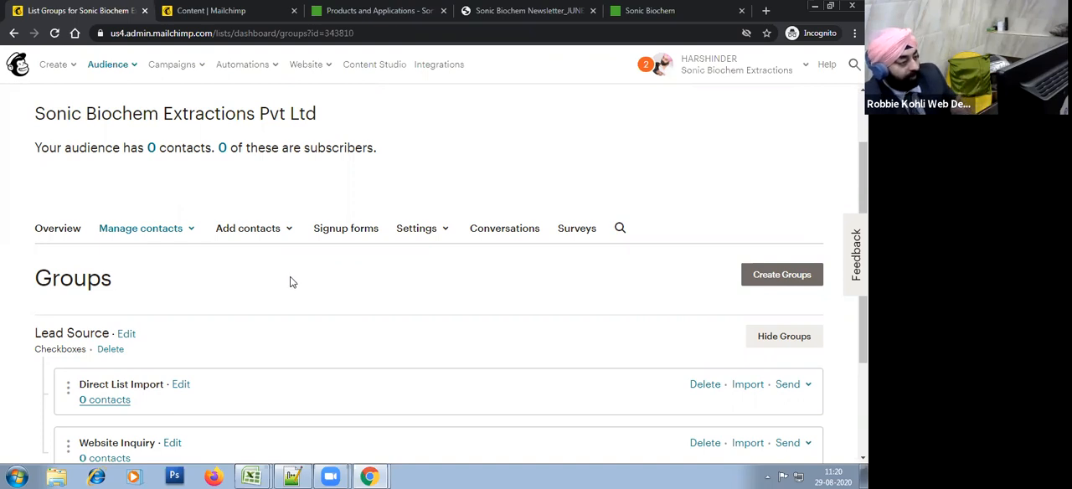
{"action": "left_click", "coordinate": [282, 237]}
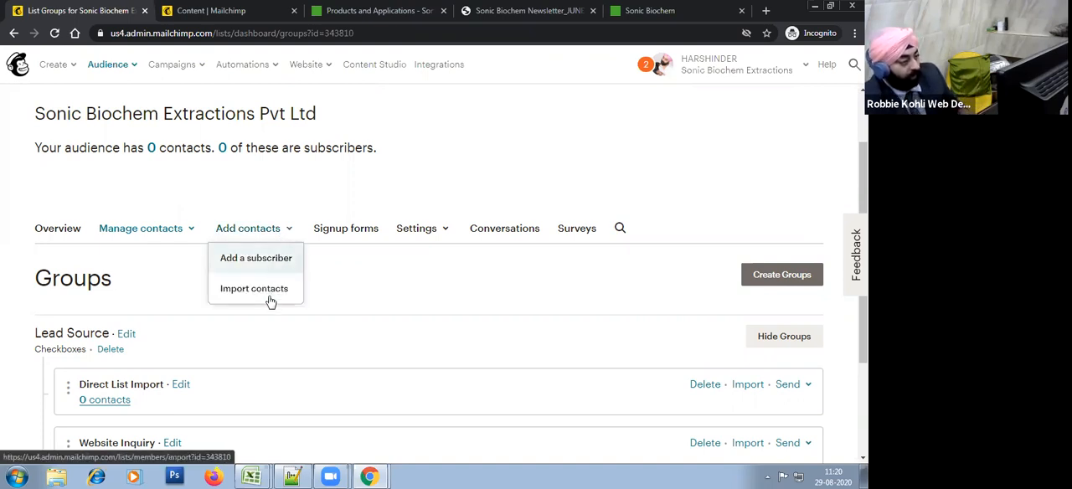
{"action": "left_click", "coordinate": [261, 262]}
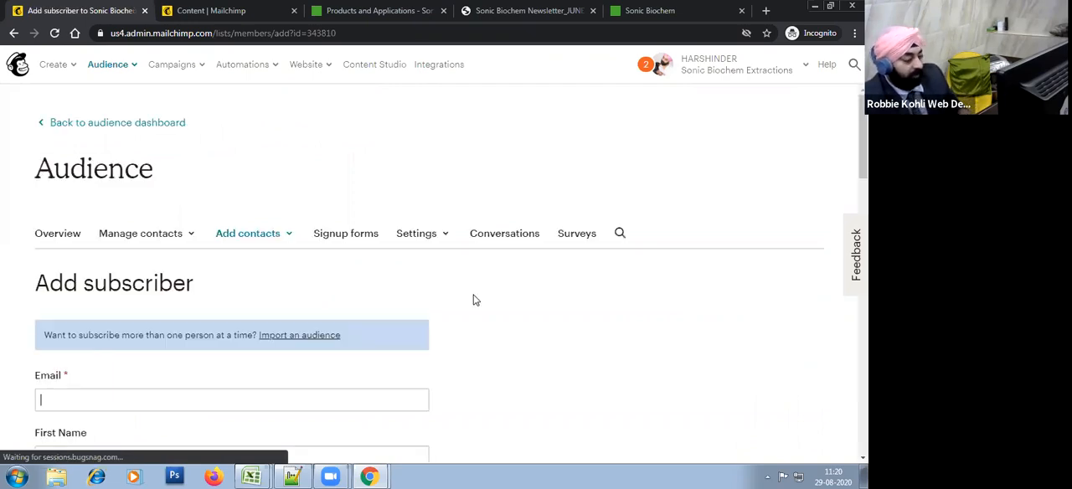
{"action": "scroll", "coordinate": [475, 299], "scroll_direction": "down", "scroll_amount": 6}
{"action": "scroll", "coordinate": [550, 317], "scroll_direction": "up", "scroll_amount": 1}
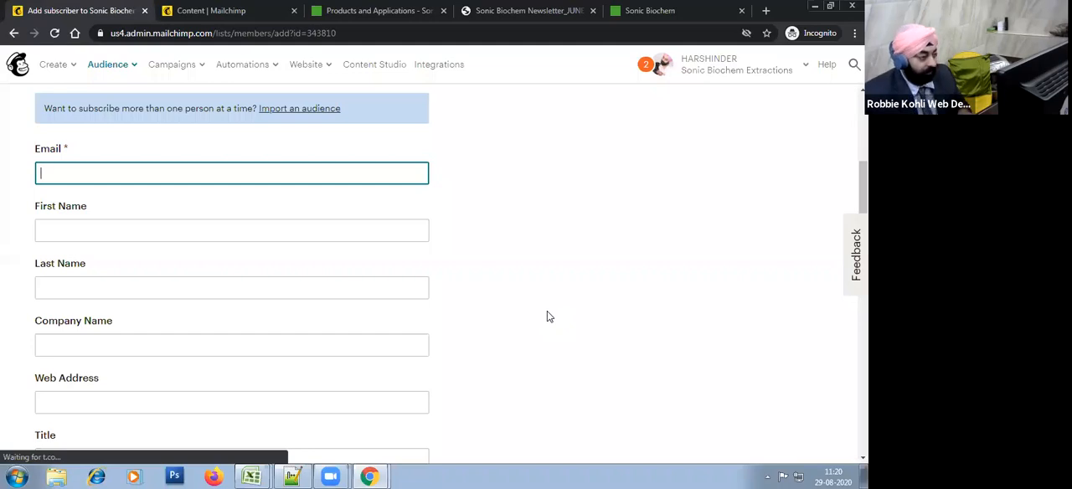
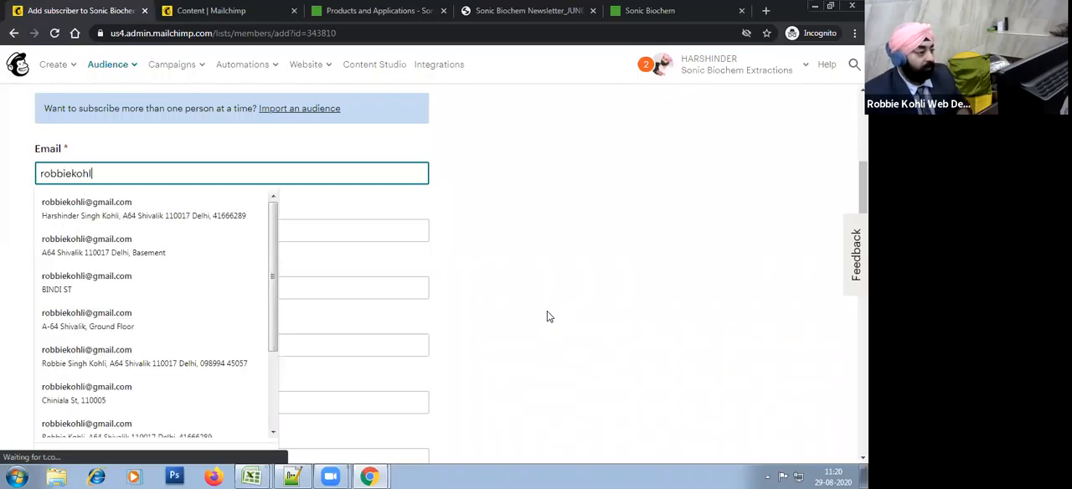
Step: Fill in the subscriber's e-mail address, first name and last name
{"action": "key", "text": "Tab"}
{"action": "key", "text": "Tab"}
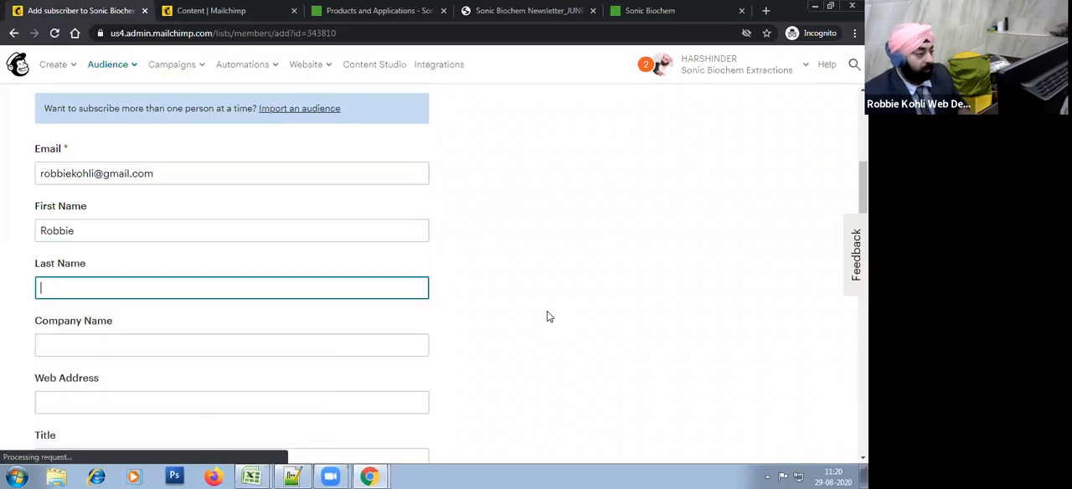
{"action": "key", "text": "Tab"}
{"action": "type", "text": "Deeo F"}
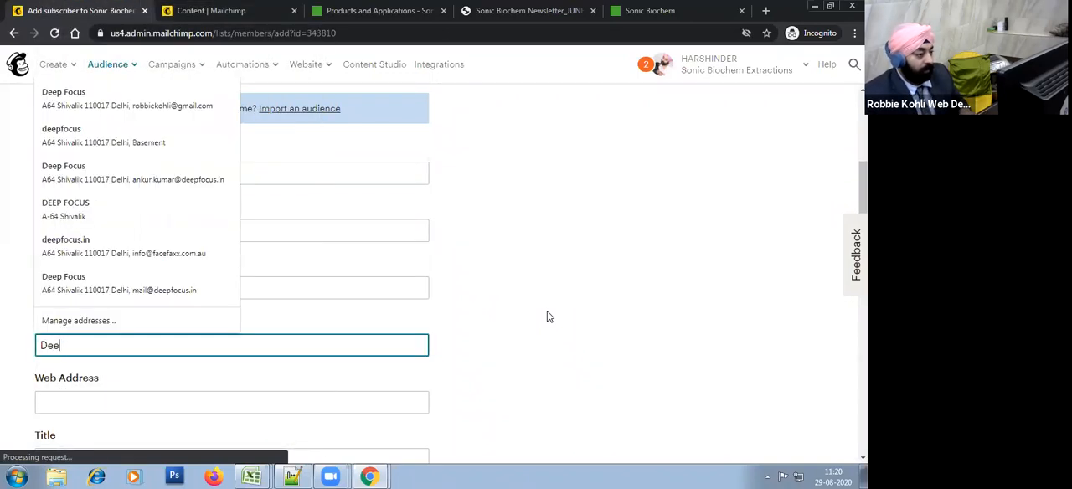
{"action": "key", "text": "BackSpace"}
{"action": "type", "text": "p "}
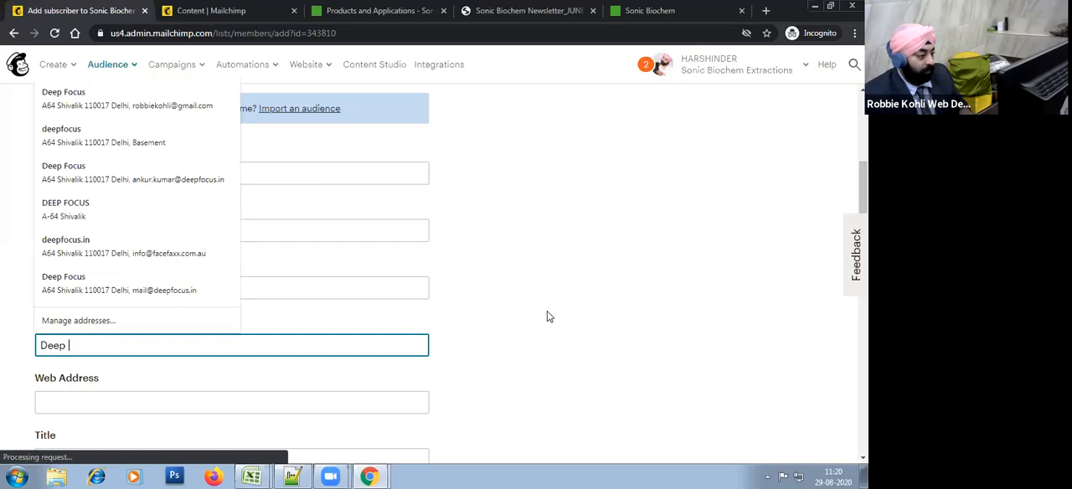
{"action": "type", "text": "Focus"}
{"action": "key", "text": "Tab"}
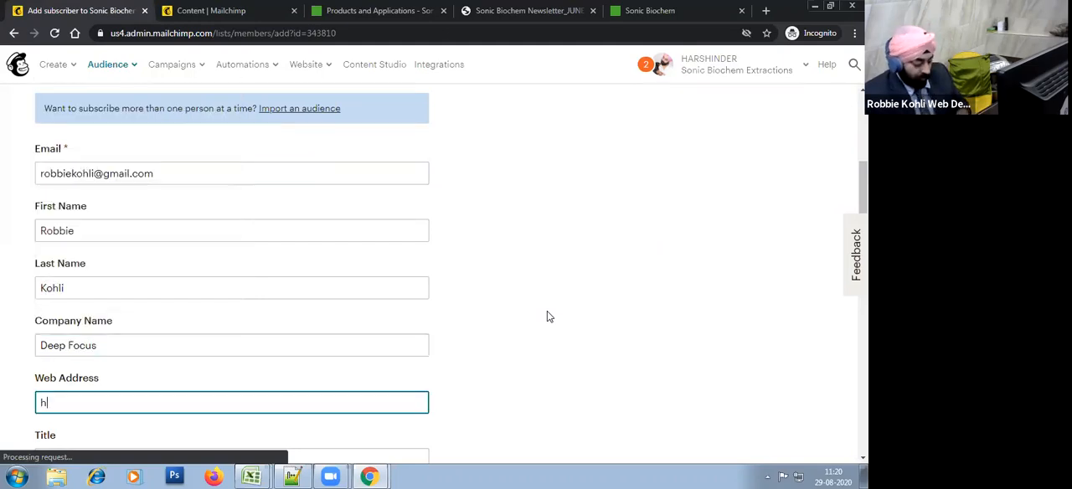
{"action": "type", "text": "https://deepfocus.in"}
{"action": "key", "text": "Tab"}
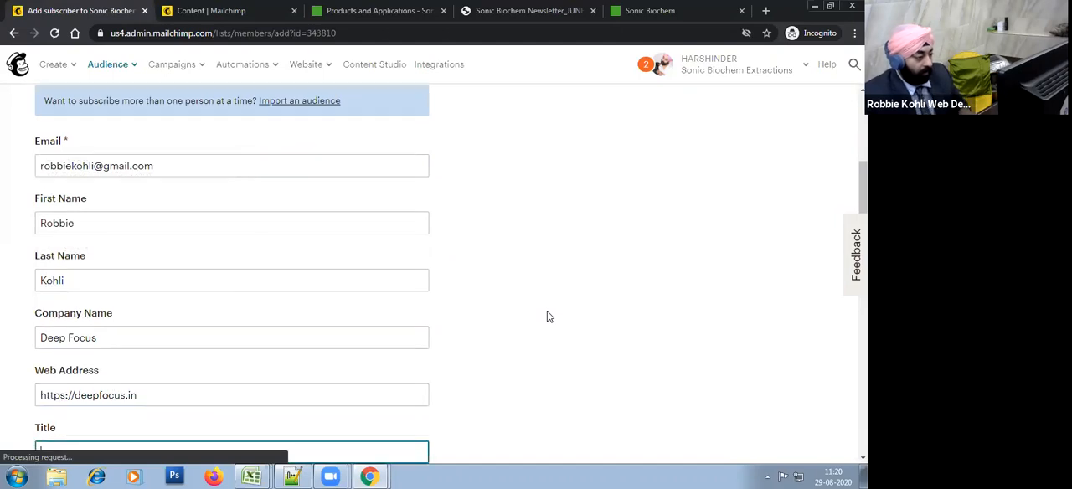
Step: Set the subscriber's title to "Founder CEO" and prefix to "Mr.", and fill in the middle name
{"action": "type", "text": "Mr."}
{"action": "key", "text": "Tab"}
{"action": "key", "text": "shift+Tab"}
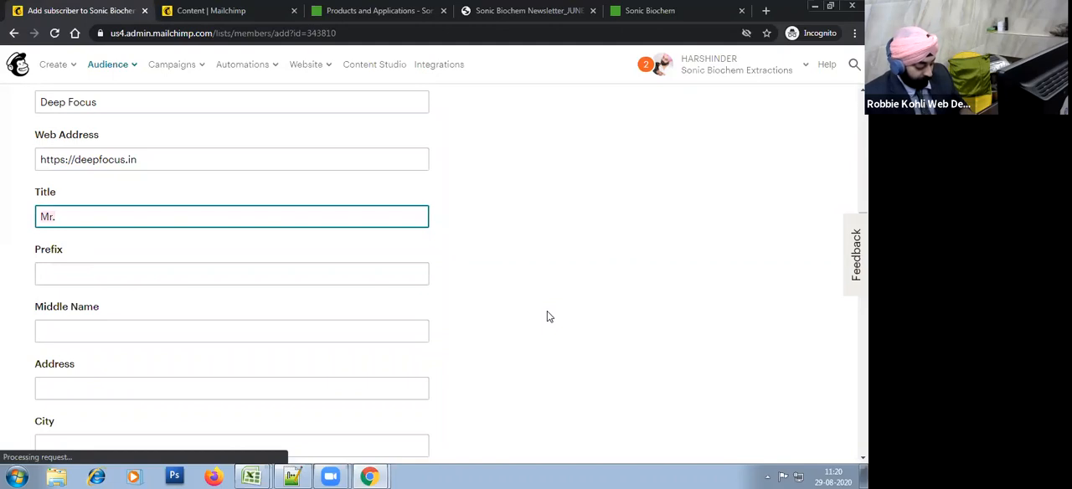
{"action": "type", "text": "Founder "}
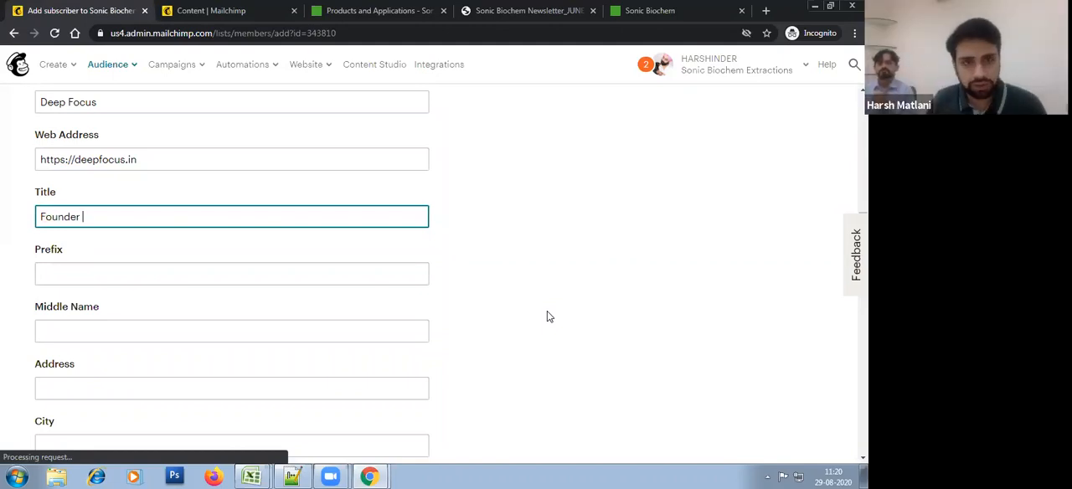
{"action": "type", "text": "CEO"}
{"action": "key", "text": "Tab"}
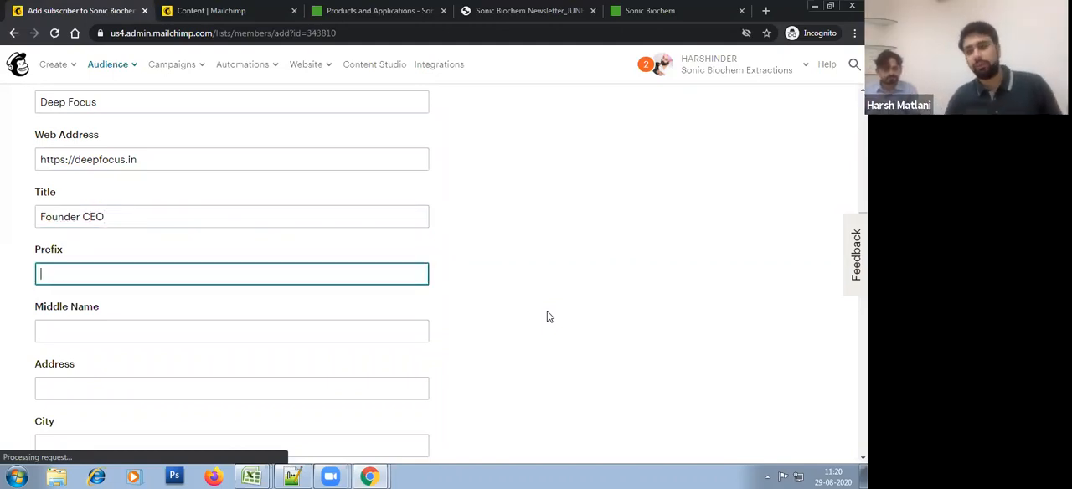
{"action": "type", "text": "Mr."}
{"action": "key", "text": "Tab"}
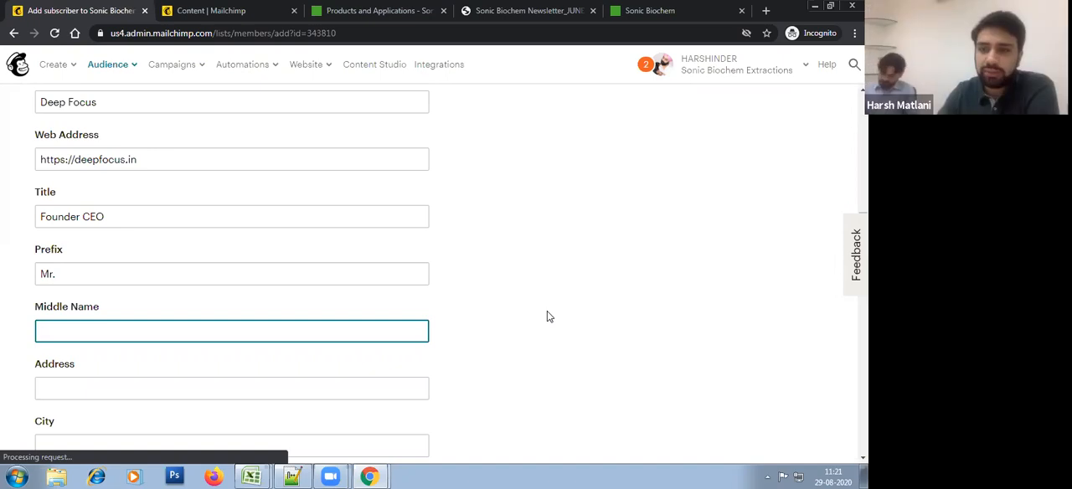
{"action": "type", "text": "Singh"}
{"action": "key", "text": "Tab"}
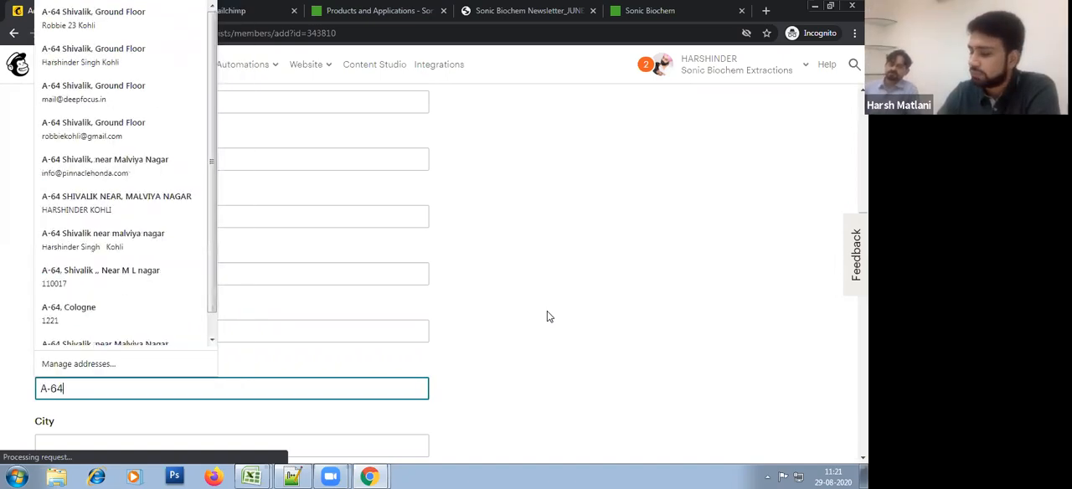
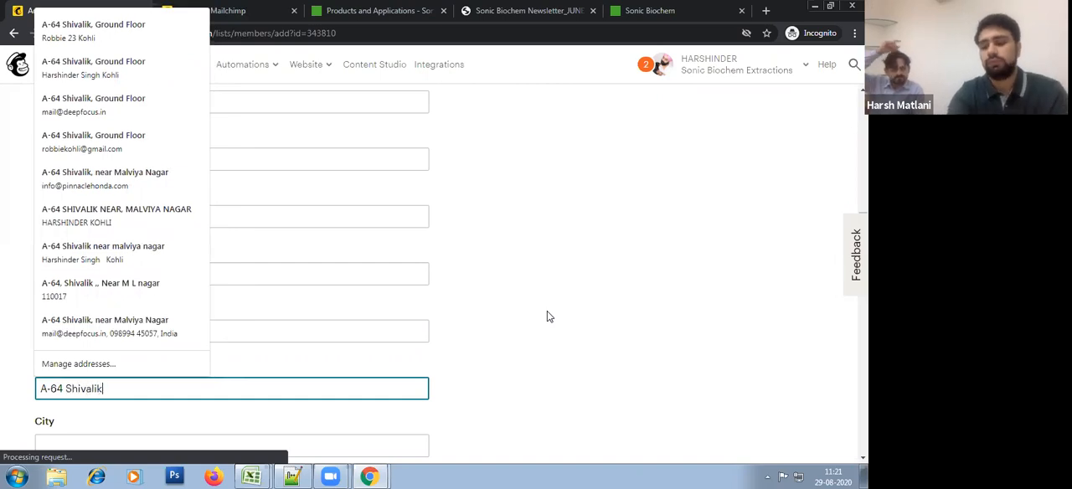
Step: Fill in the subscriber's street address, city, state and ZIP code
{"action": "key", "text": "Tab"}
{"action": "type", "text": "New Delhi"}
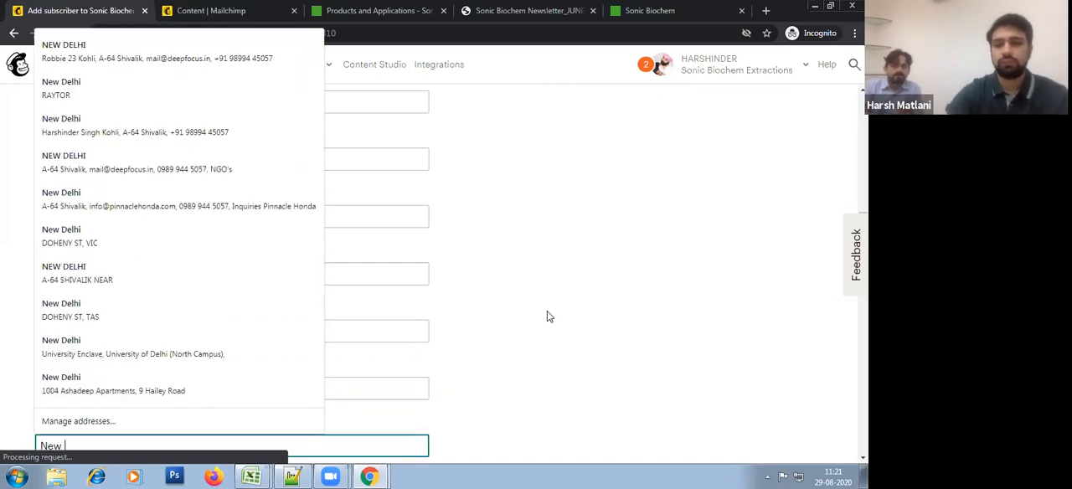
{"action": "key", "text": "Tab"}
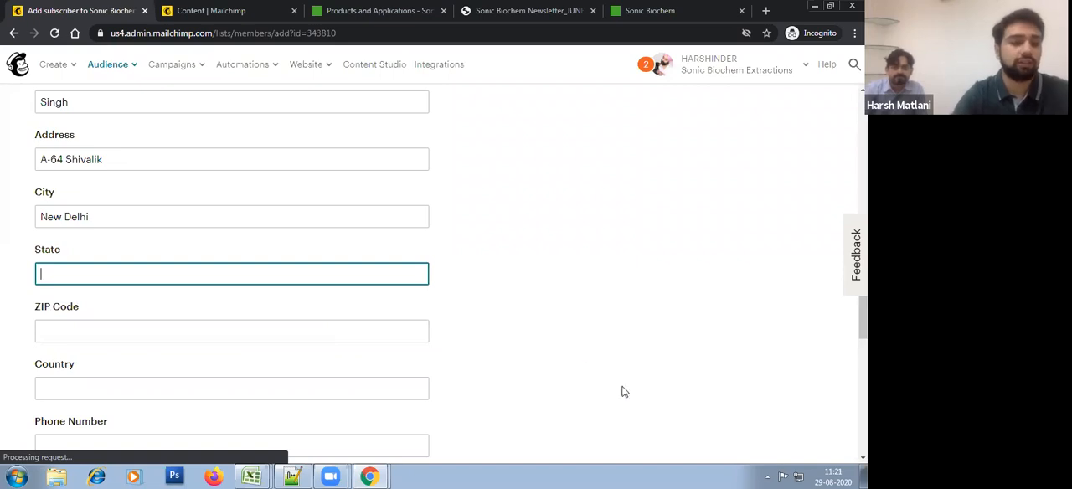
{"action": "scroll", "coordinate": [632, 340], "scroll_direction": "down", "scroll_amount": 1}
{"action": "type", "text": "Delhi"}
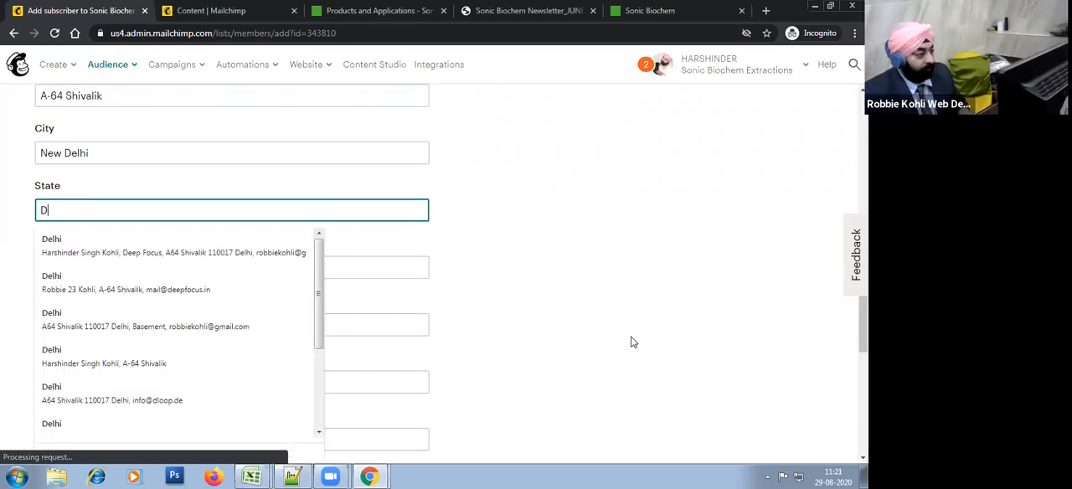
{"action": "key", "text": "Tab"}
{"action": "type", "text": "110017"}
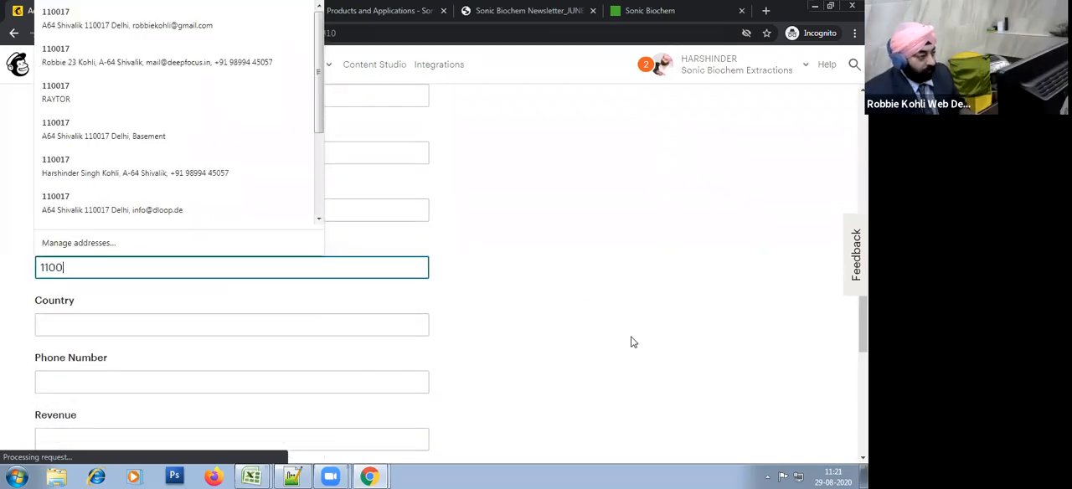
{"action": "key", "text": "Tab"}
Step: Set the subscriber's country to "India" and fill in the phone number
{"action": "type", "text": "India"}
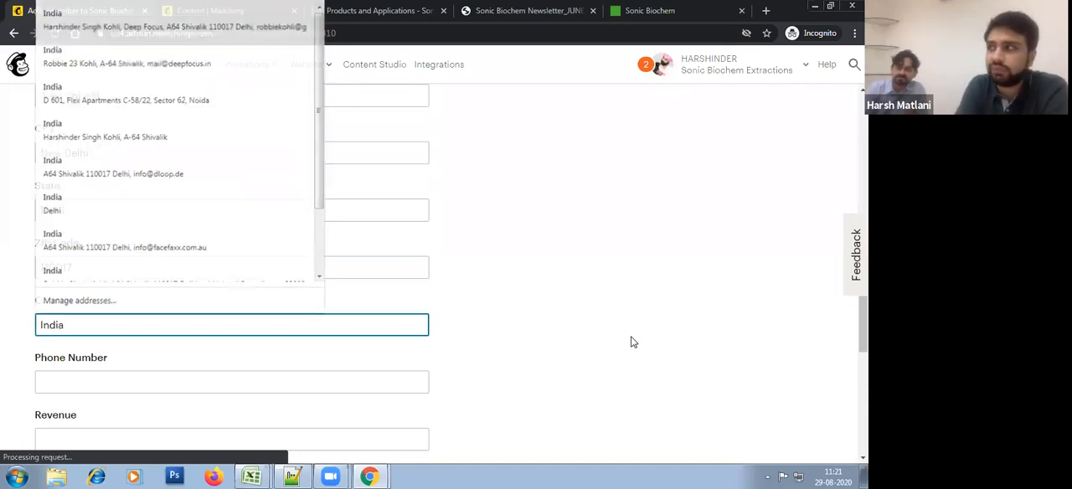
{"action": "key", "text": "Tab"}
{"action": "type", "text": "989944"}
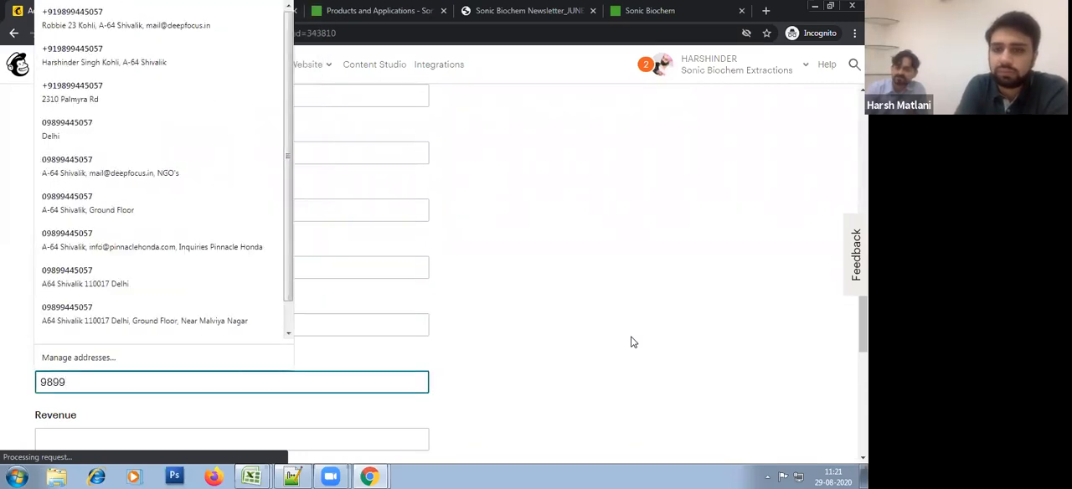
{"action": "key", "text": "Tab"}
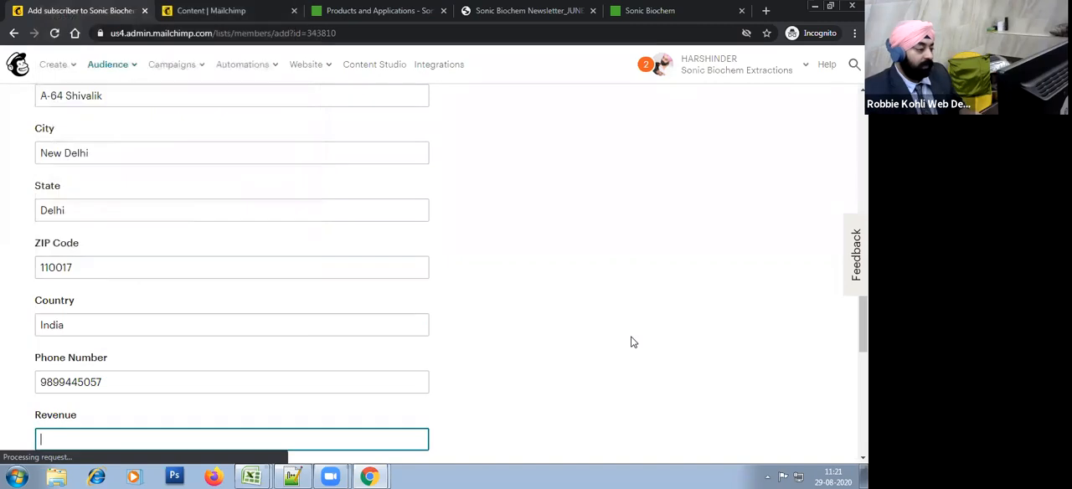
Step: Set the subscriber's revenue to "1CR" and employees to 8, and fill in the SIC code
{"action": "scroll", "coordinate": [632, 368], "scroll_direction": "down", "scroll_amount": 2}
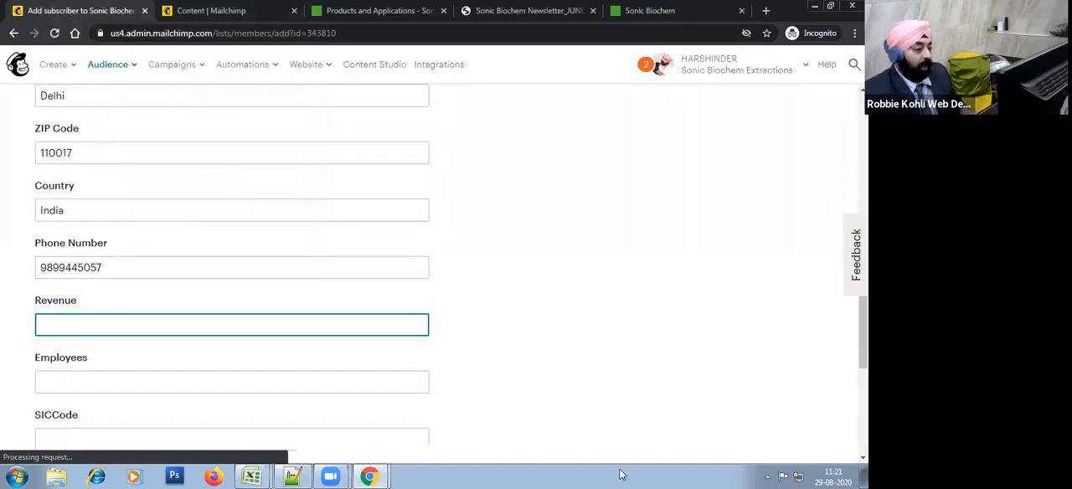
{"action": "scroll", "coordinate": [526, 287], "scroll_direction": "down", "scroll_amount": 1}
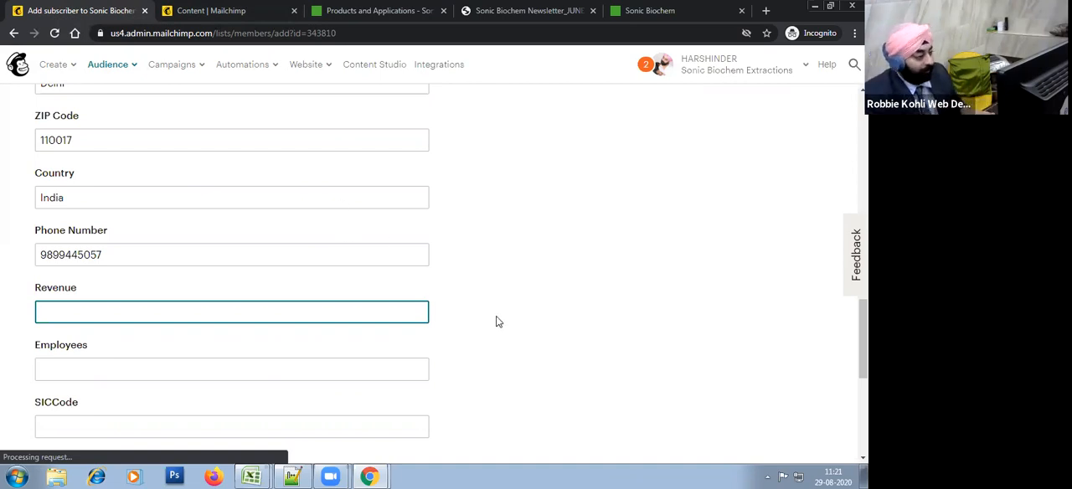
{"action": "scroll", "coordinate": [496, 322], "scroll_direction": "down", "scroll_amount": 1}
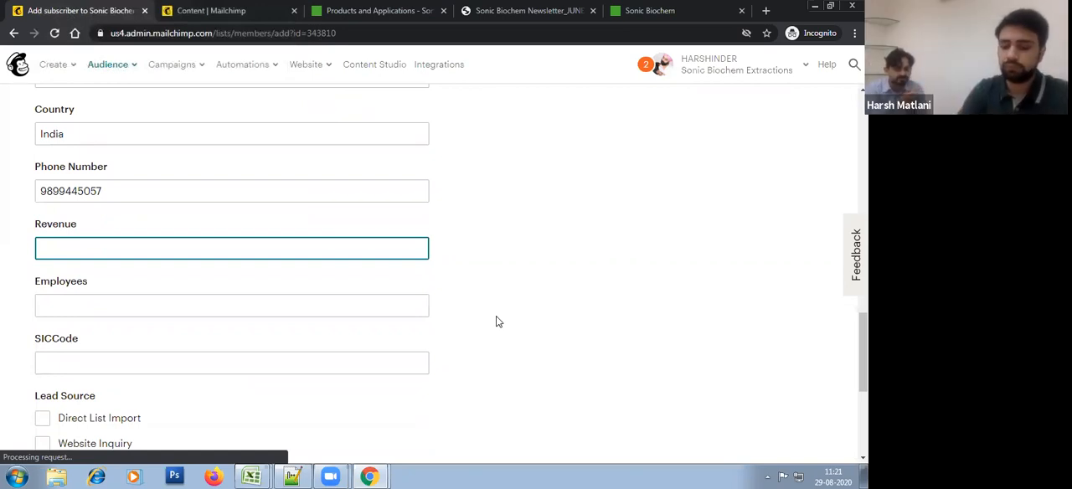
{"action": "type", "text": "1CR"}
{"action": "key", "text": "Tab"}
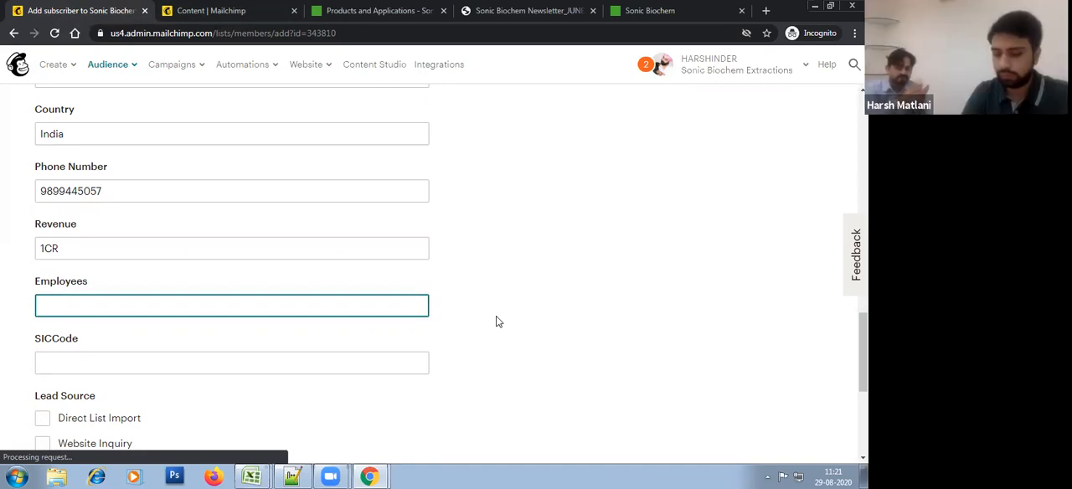
{"action": "type", "text": "8"}
{"action": "key", "text": "Tab"}
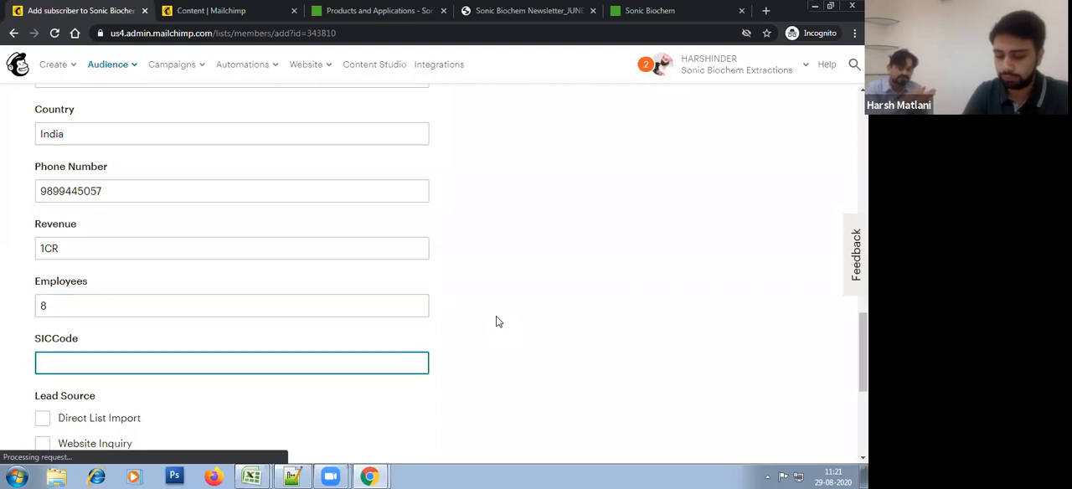
{"action": "type", "text": "ARHPK"}
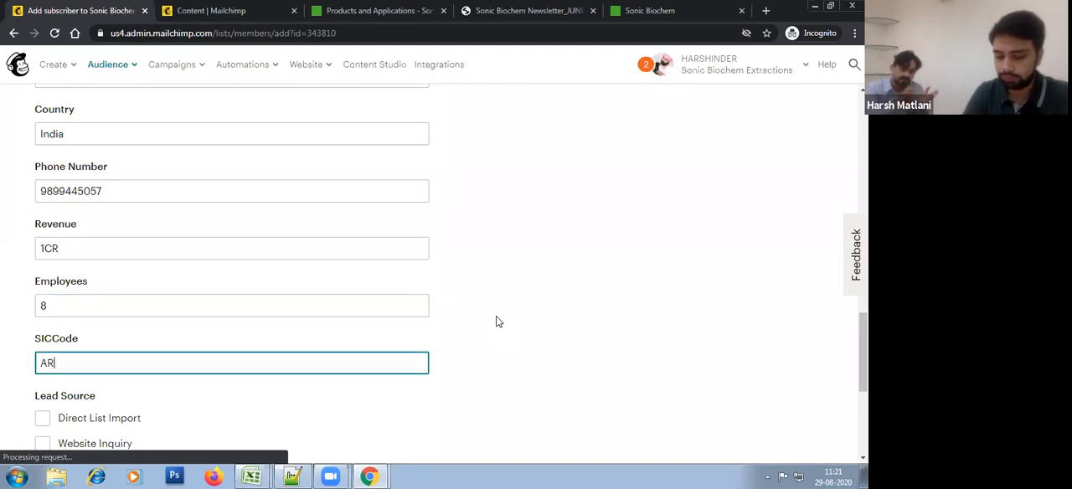
{"action": "left_click", "coordinate": [496, 322]}
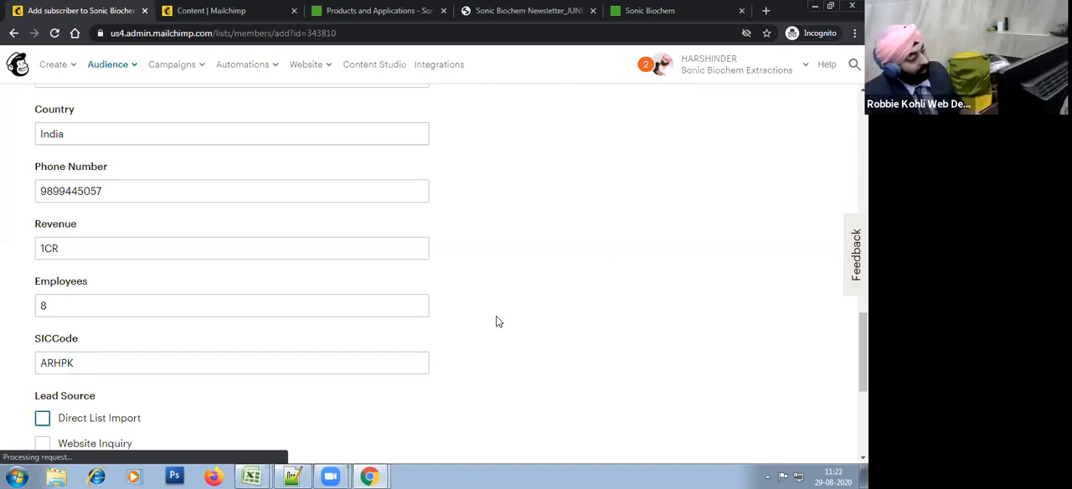
Step: Assign the subscriber to the "Website Inquiry" group under Lead Source
{"action": "scroll", "coordinate": [503, 314], "scroll_direction": "down", "scroll_amount": 2}
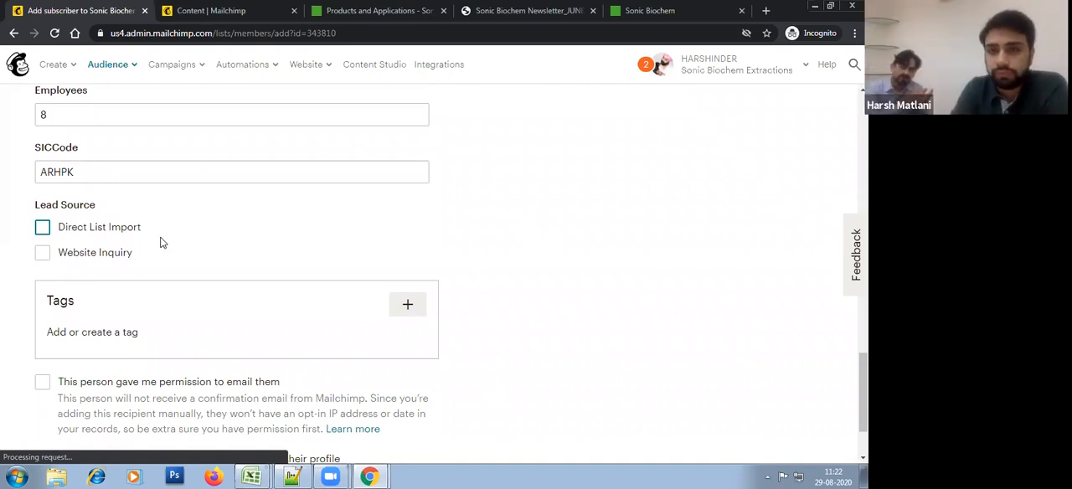
{"action": "left_click", "coordinate": [257, 252]}
{"action": "left_click", "coordinate": [227, 252]}
{"action": "left_click", "coordinate": [223, 255]}
{"action": "left_click", "coordinate": [223, 255]}
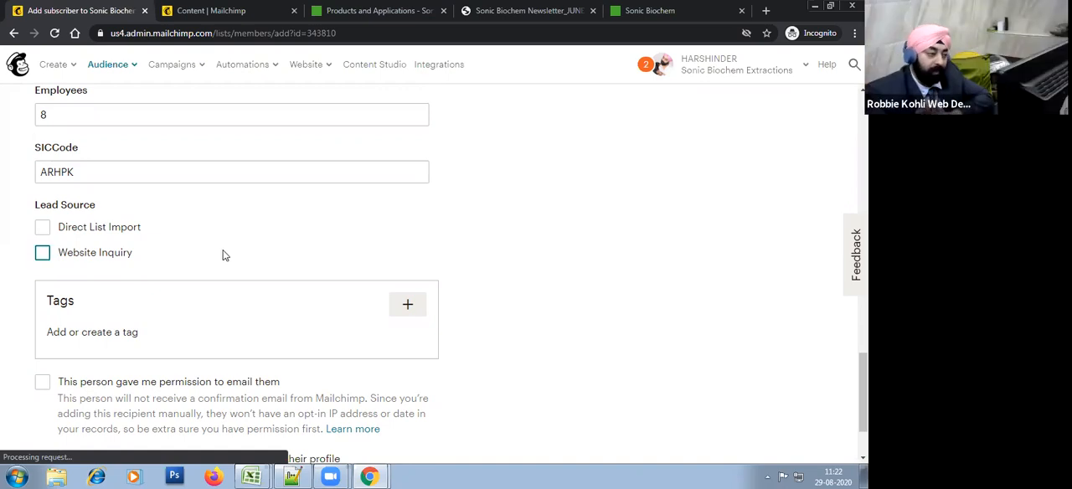
{"action": "left_click", "coordinate": [223, 255]}
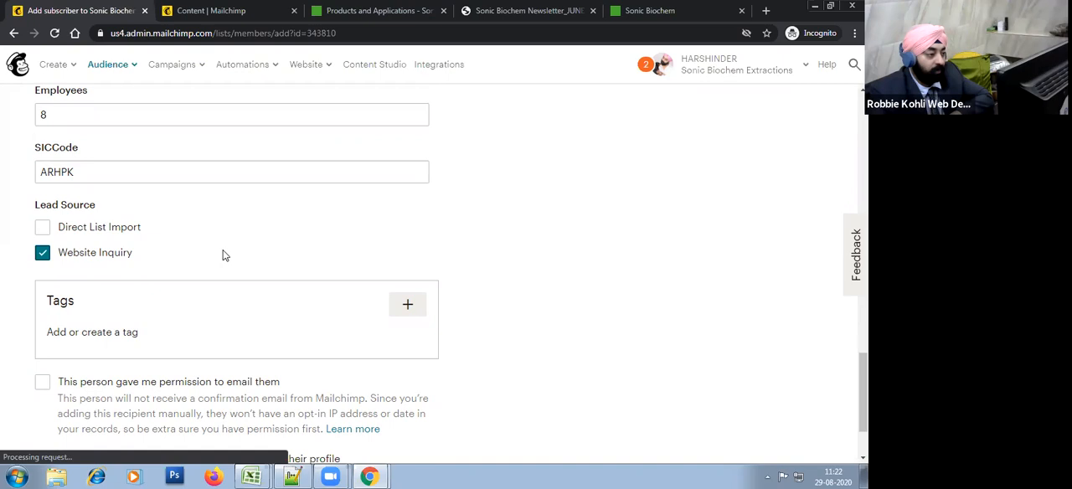
Step: Confirm that the person gave permission to be emailed and subscribe the new contact to the audience
{"action": "left_click", "coordinate": [223, 255]}
{"action": "left_click", "coordinate": [223, 255]}
{"action": "scroll", "coordinate": [223, 255], "scroll_direction": "down", "scroll_amount": 1}
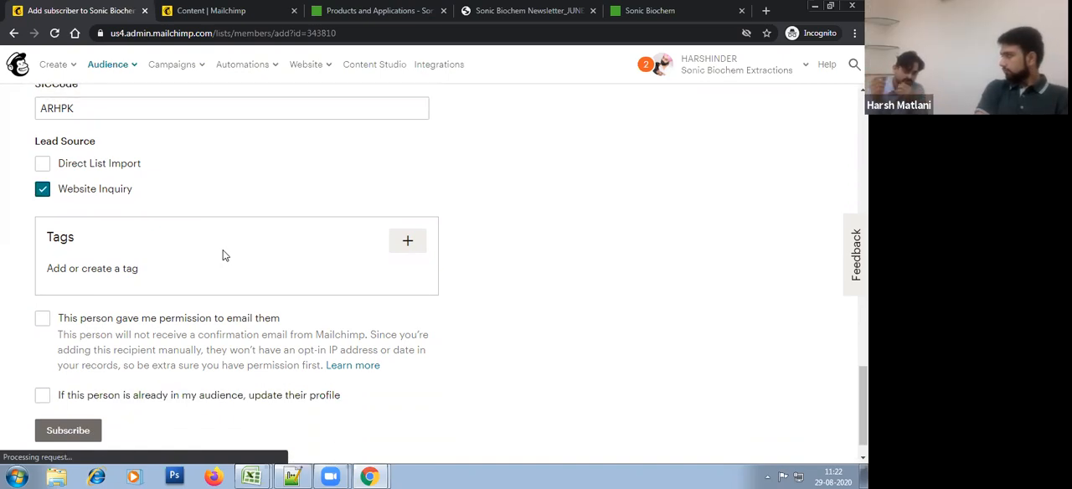
{"action": "left_click", "coordinate": [251, 323]}
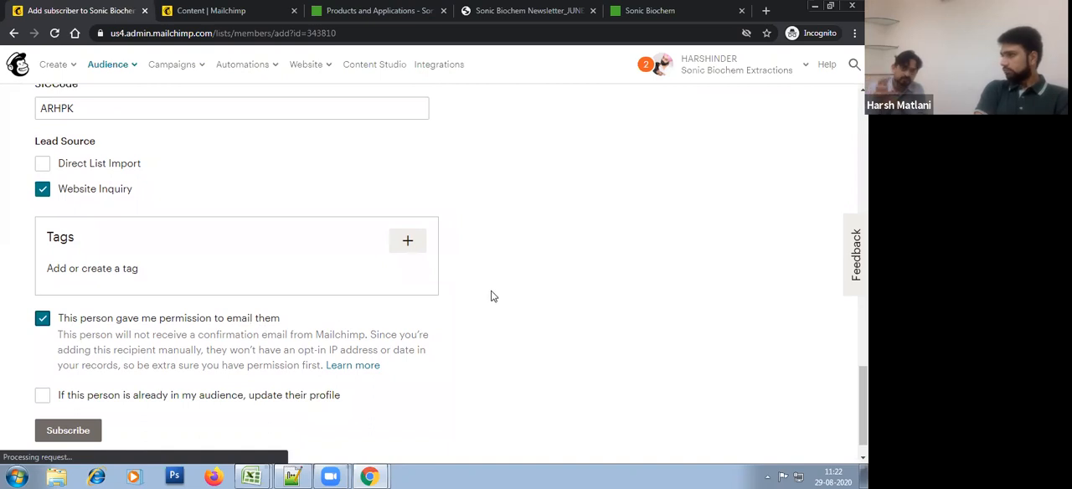
{"action": "left_click", "coordinate": [88, 432]}
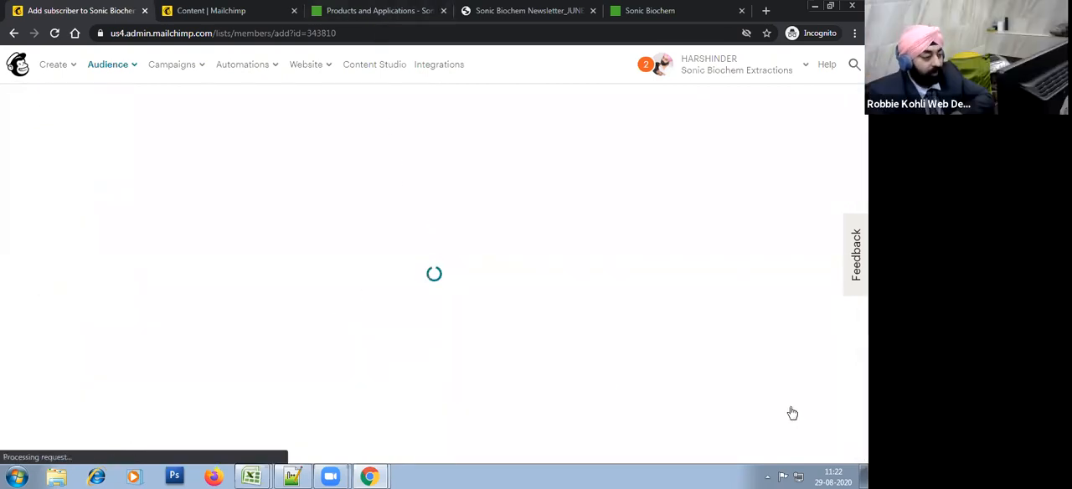
Step: Add a group named "Testing Group / Internal" to the audience's Lead Source groups
{"action": "scroll", "coordinate": [402, 276], "scroll_direction": "up", "scroll_amount": 2}
{"action": "left_click", "coordinate": [143, 292]}
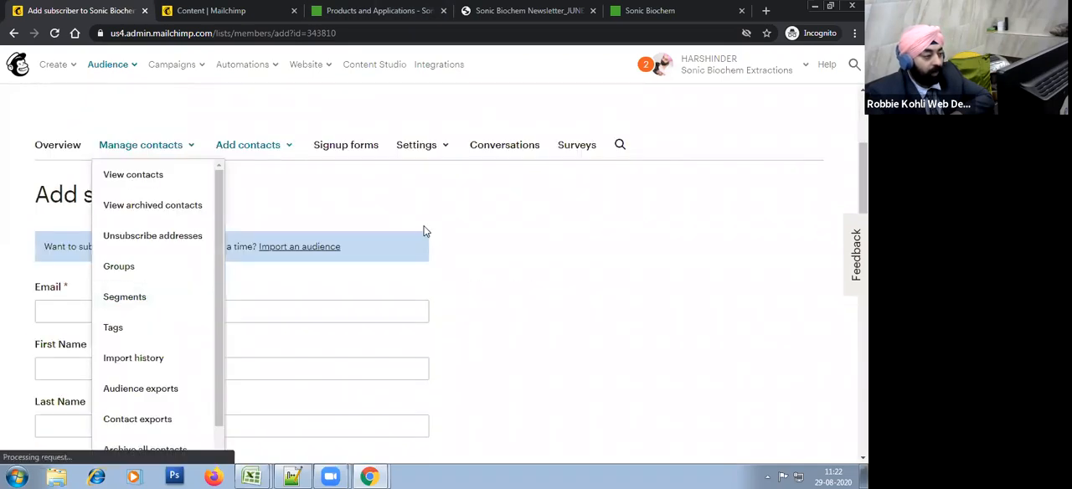
{"action": "left_click", "coordinate": [159, 268]}
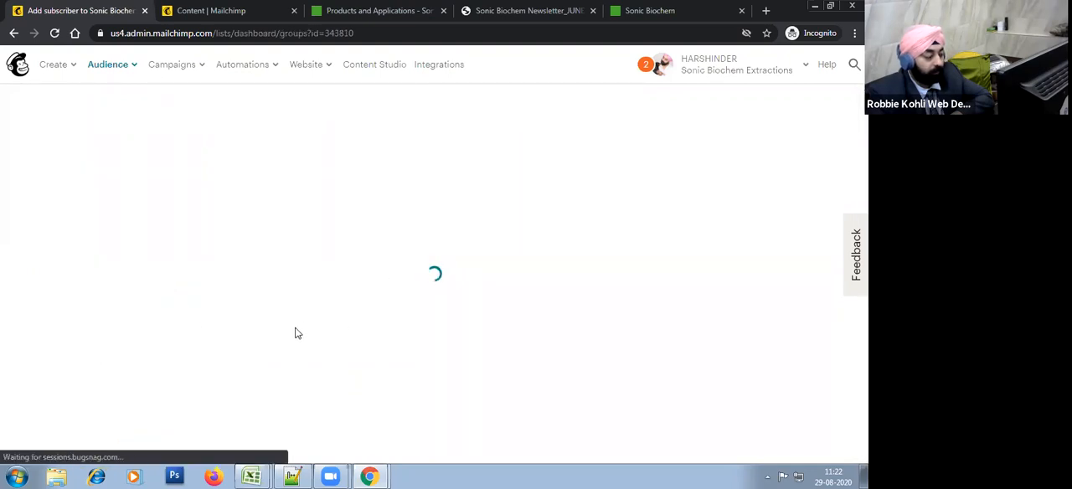
{"action": "scroll", "coordinate": [304, 319], "scroll_direction": "down", "scroll_amount": 1}
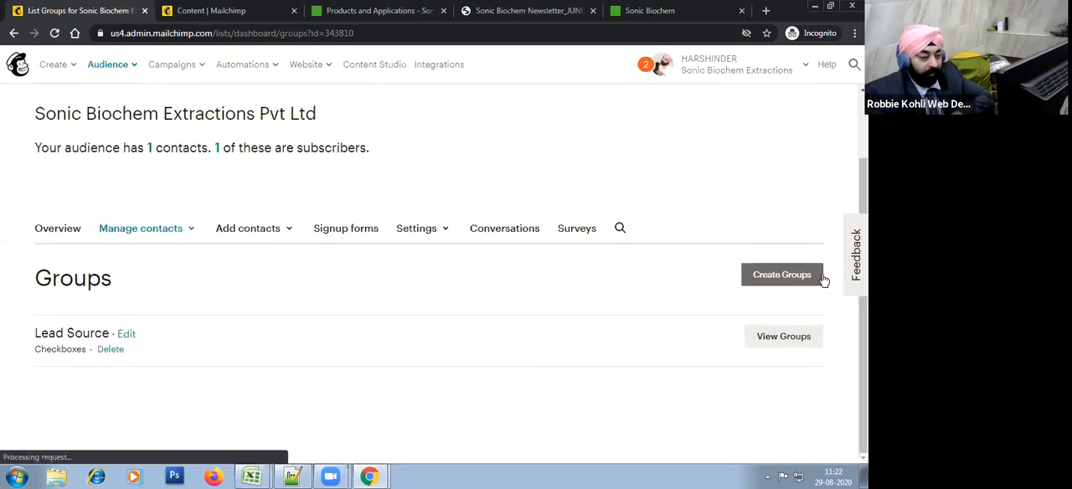
{"action": "left_click", "coordinate": [766, 337]}
{"action": "scroll", "coordinate": [258, 312], "scroll_direction": "down", "scroll_amount": 1}
{"action": "scroll", "coordinate": [256, 327], "scroll_direction": "down", "scroll_amount": 2}
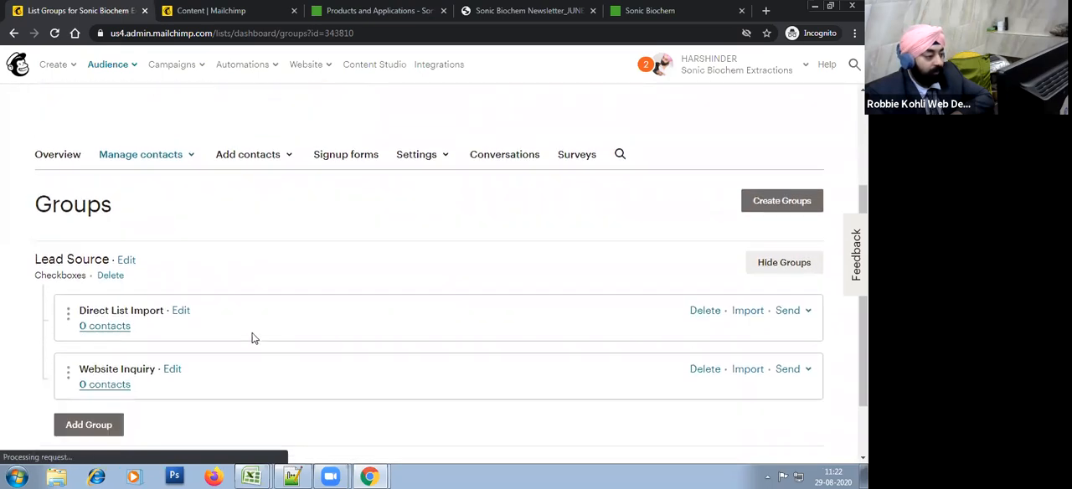
{"action": "left_click", "coordinate": [80, 348]}
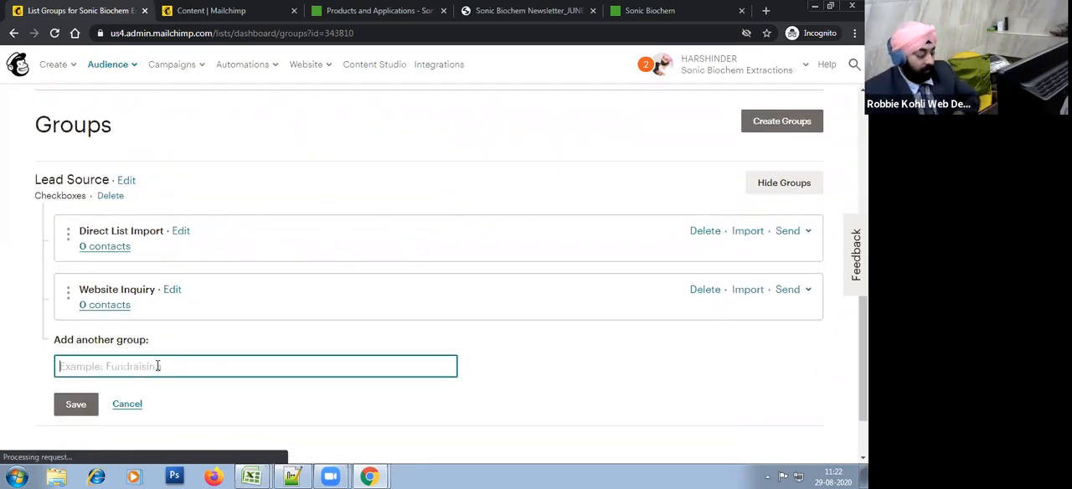
{"action": "type", "text": "Testing Group / Internal"}
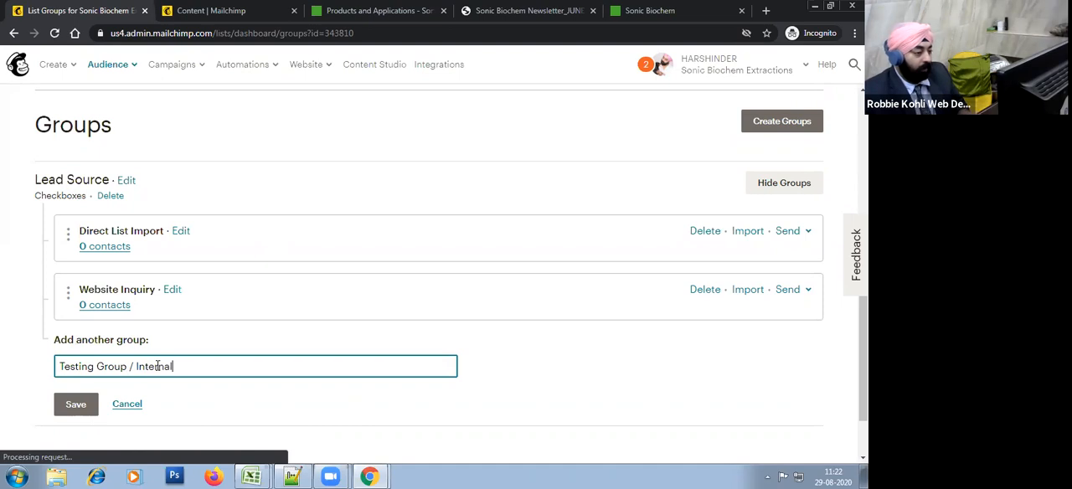
{"action": "left_click", "coordinate": [68, 408]}
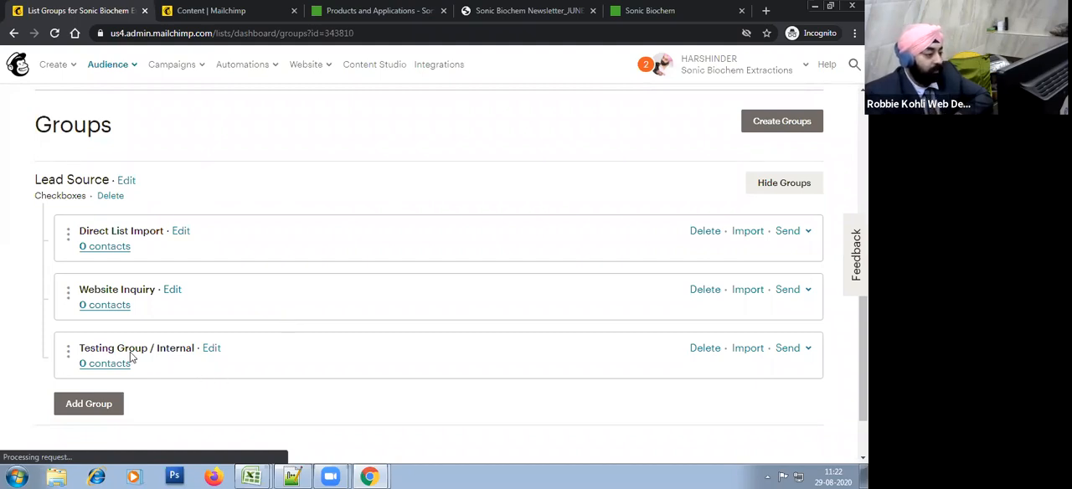
Step: Open the audience's contact list and look across the columns of the subscriber table
{"action": "scroll", "coordinate": [386, 277], "scroll_direction": "up", "scroll_amount": 2}
{"action": "scroll", "coordinate": [430, 220], "scroll_direction": "down", "scroll_amount": 2}
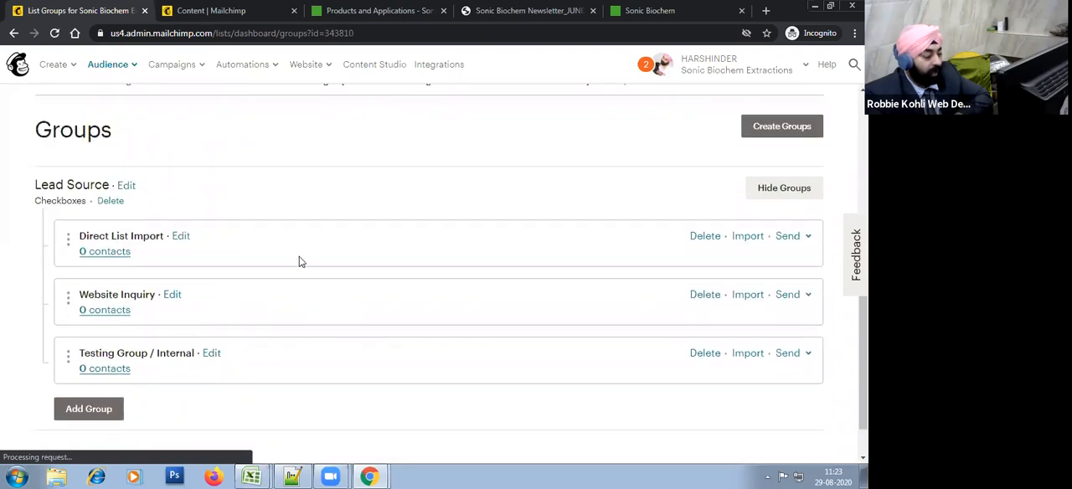
{"action": "scroll", "coordinate": [301, 262], "scroll_direction": "up", "scroll_amount": 3}
{"action": "scroll", "coordinate": [177, 263], "scroll_direction": "down", "scroll_amount": 2}
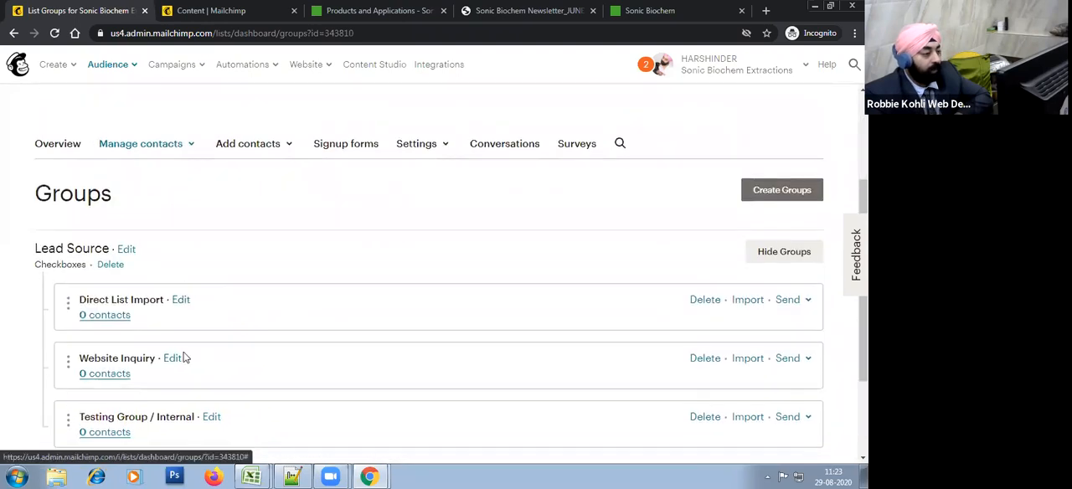
{"action": "left_click", "coordinate": [140, 148]}
{"action": "left_click", "coordinate": [134, 174]}
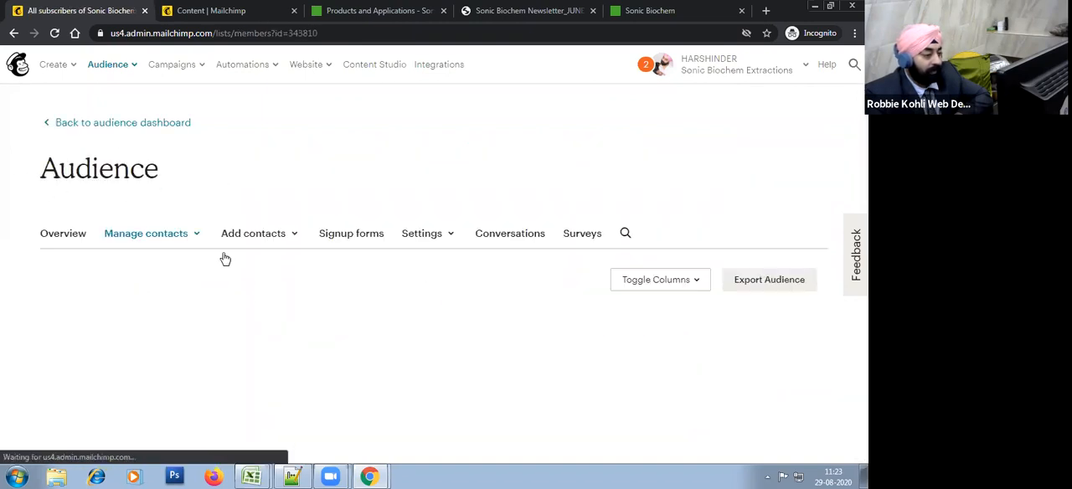
{"action": "left_click", "coordinate": [178, 331]}
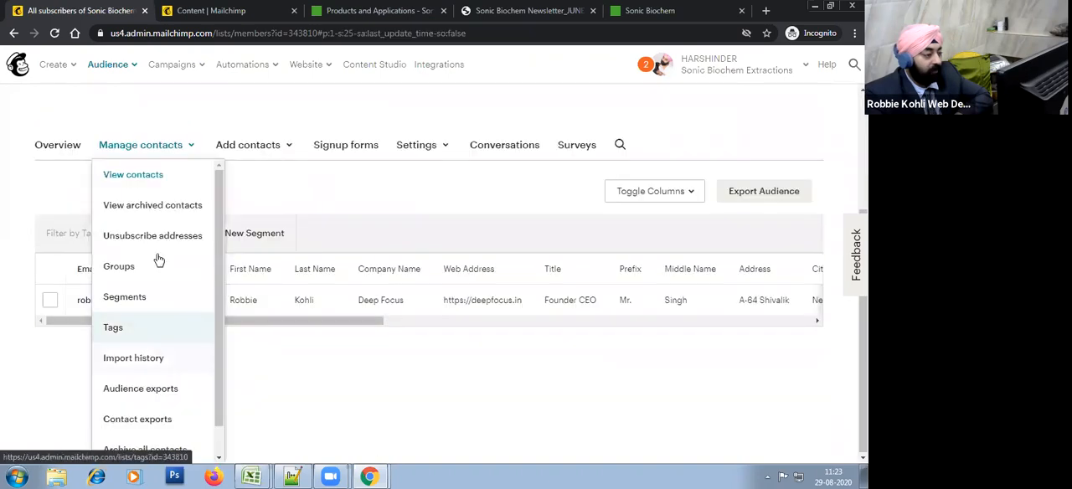
{"action": "left_click", "coordinate": [373, 216]}
{"action": "left_click_drag", "start_coordinate": [359, 382], "coordinate": [389, 382]}
Step: Reorder the contact table columns so Title comes first and Middle Name sits between First Name and Last Name
{"action": "left_click", "coordinate": [688, 253]}
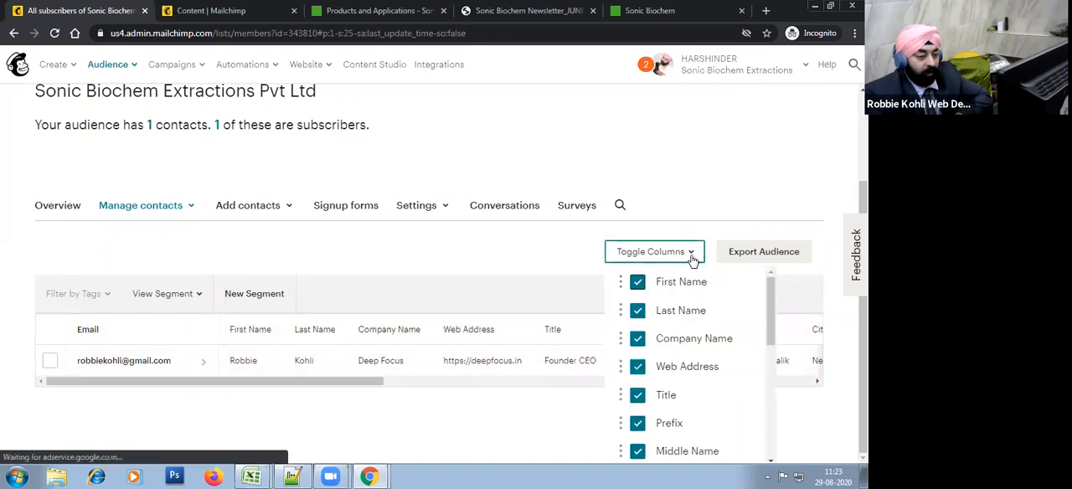
{"action": "left_click", "coordinate": [863, 305]}
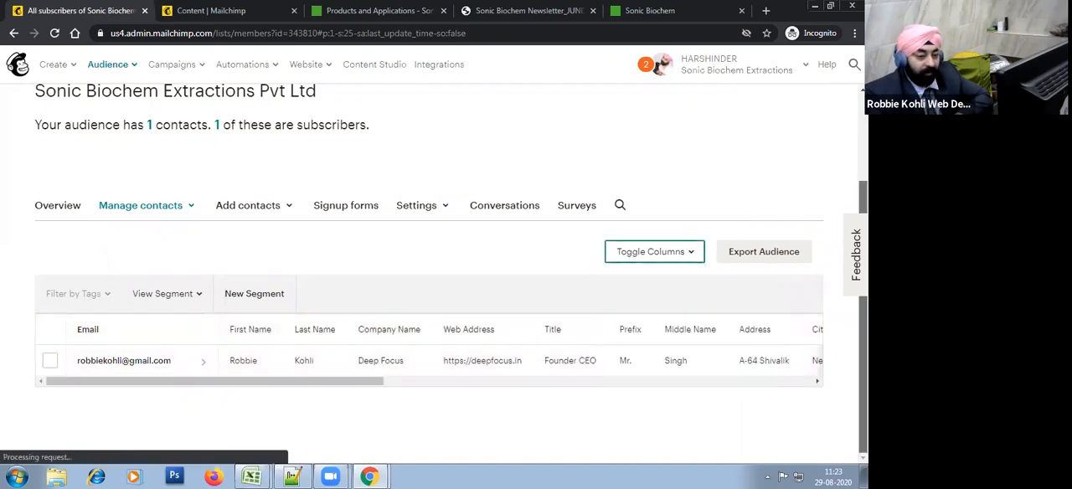
{"action": "left_click", "coordinate": [668, 261]}
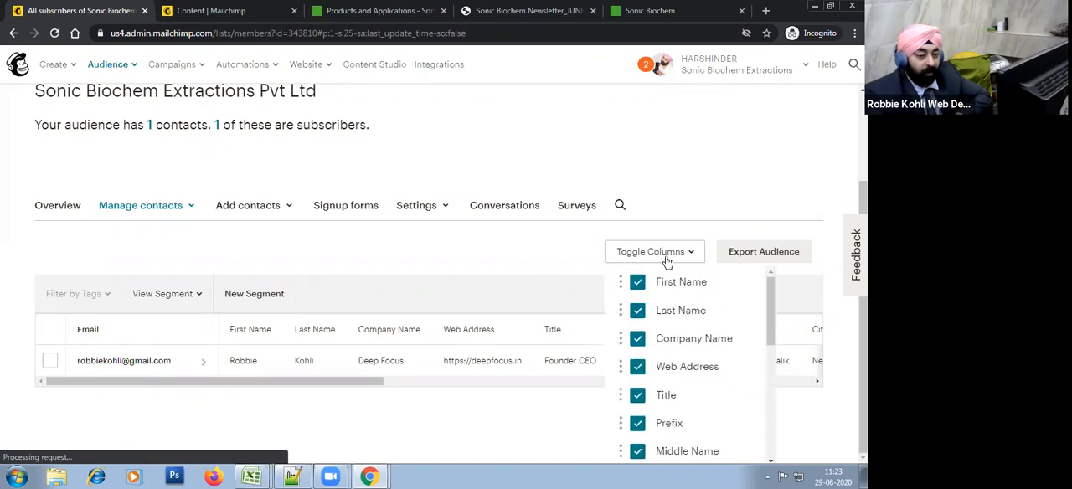
{"action": "left_click_drag", "start_coordinate": [621, 394], "coordinate": [634, 299]}
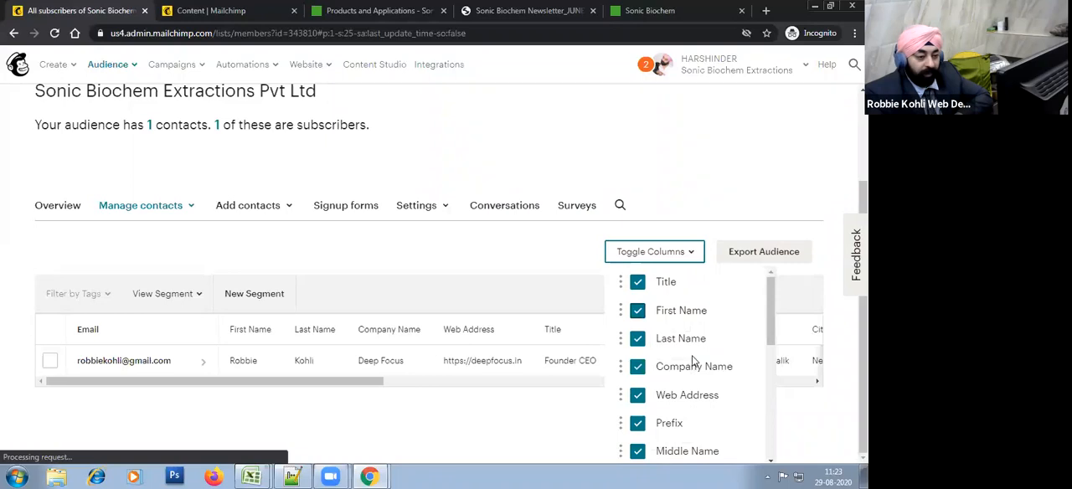
{"action": "scroll", "coordinate": [653, 419], "scroll_direction": "down", "scroll_amount": 1}
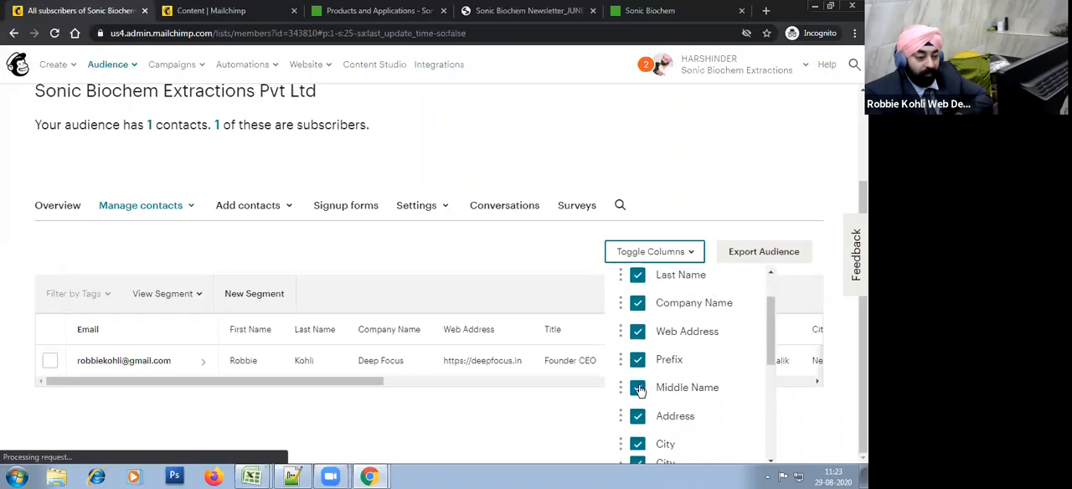
{"action": "left_click_drag", "start_coordinate": [624, 388], "coordinate": [634, 339]}
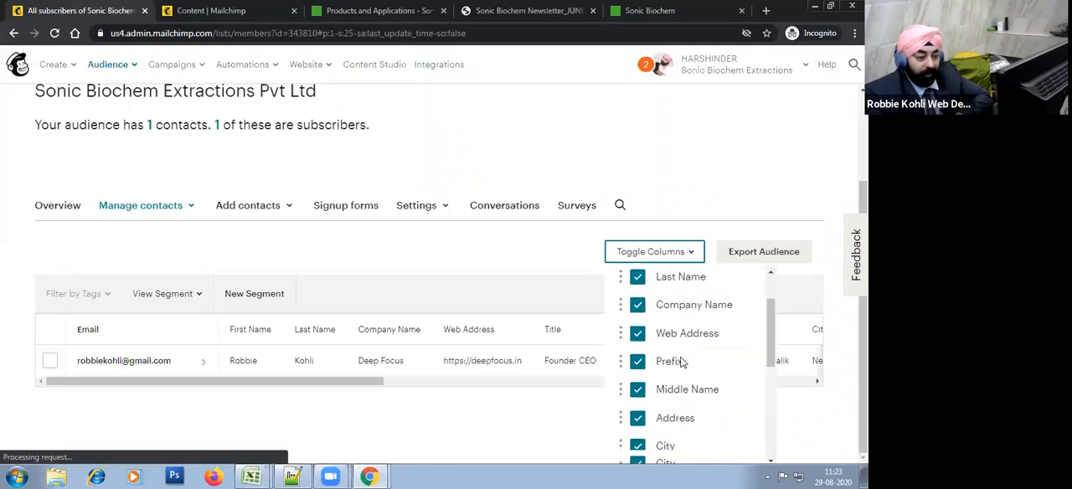
{"action": "scroll", "coordinate": [668, 383], "scroll_direction": "up", "scroll_amount": 1}
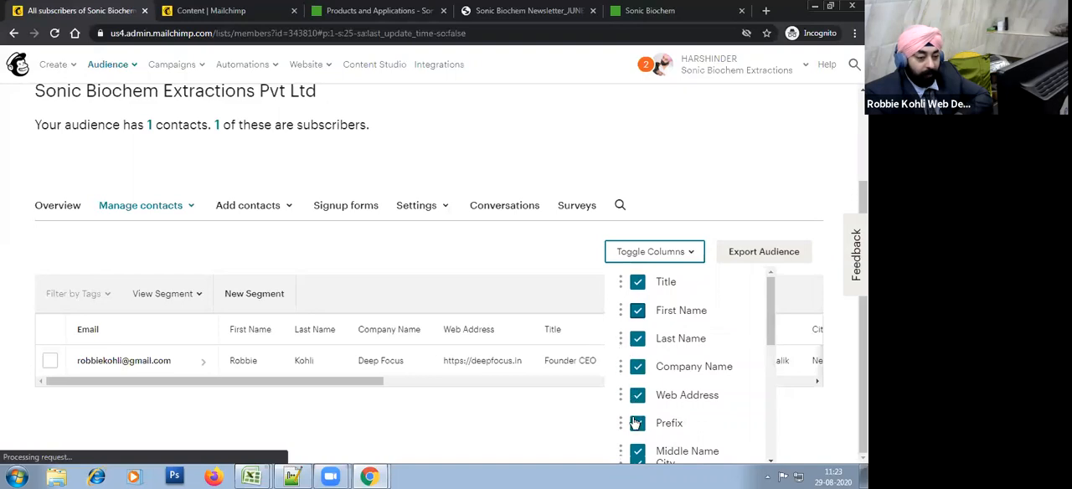
{"action": "left_click_drag", "start_coordinate": [624, 443], "coordinate": [679, 371]}
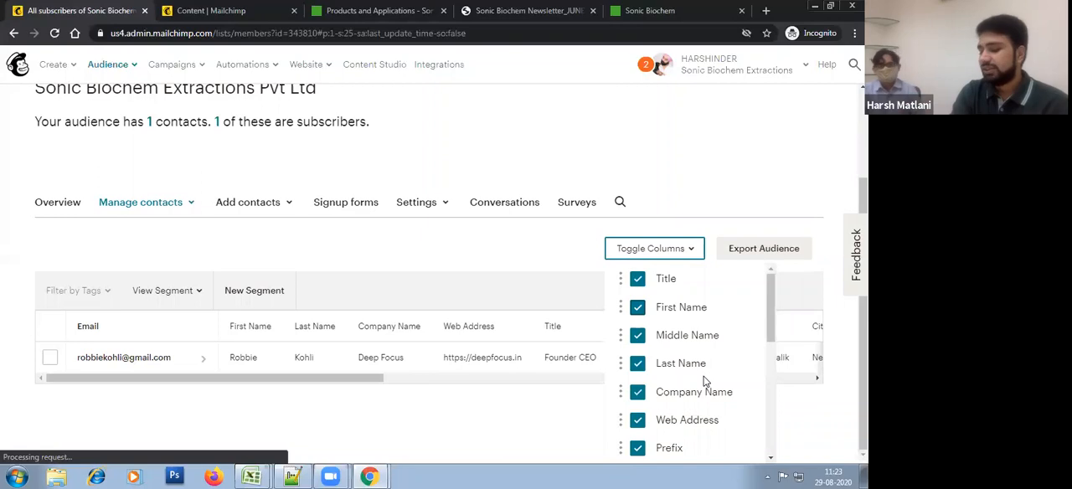
Step: Try to move the Prefix column from below Web Address up toward the start of the column order
{"action": "scroll", "coordinate": [695, 376], "scroll_direction": "down", "scroll_amount": 1}
{"action": "scroll", "coordinate": [705, 382], "scroll_direction": "down", "scroll_amount": 1}
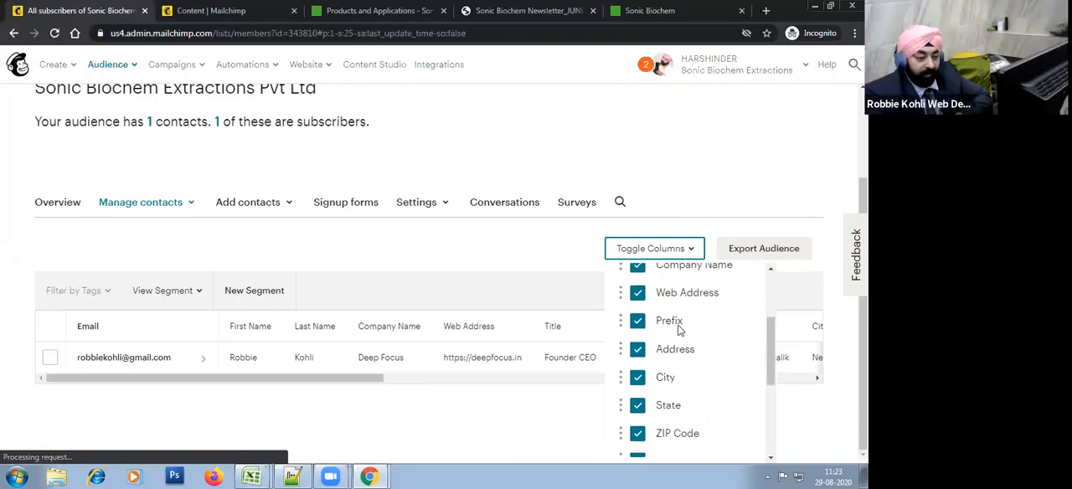
{"action": "scroll", "coordinate": [687, 362], "scroll_direction": "up", "scroll_amount": 1}
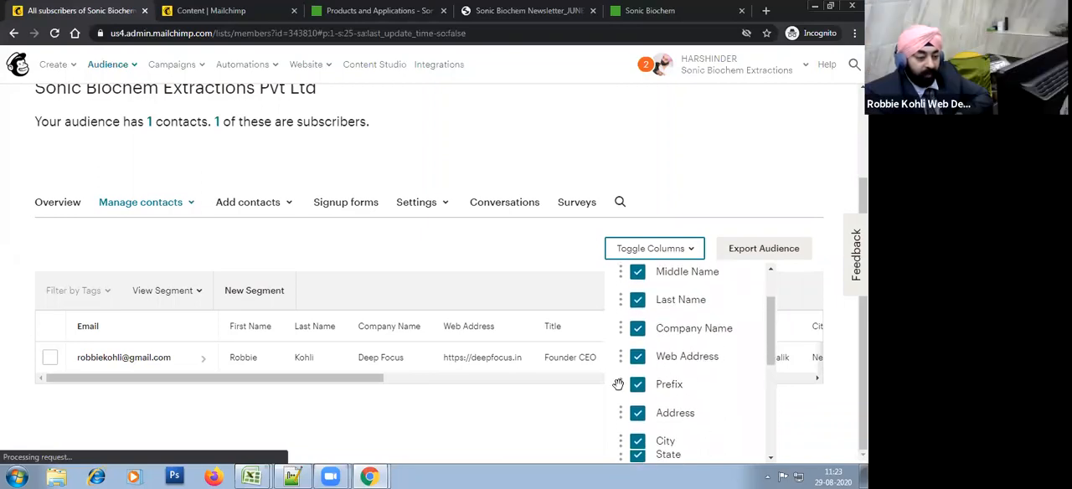
{"action": "left_click_drag", "start_coordinate": [619, 384], "coordinate": [717, 324]}
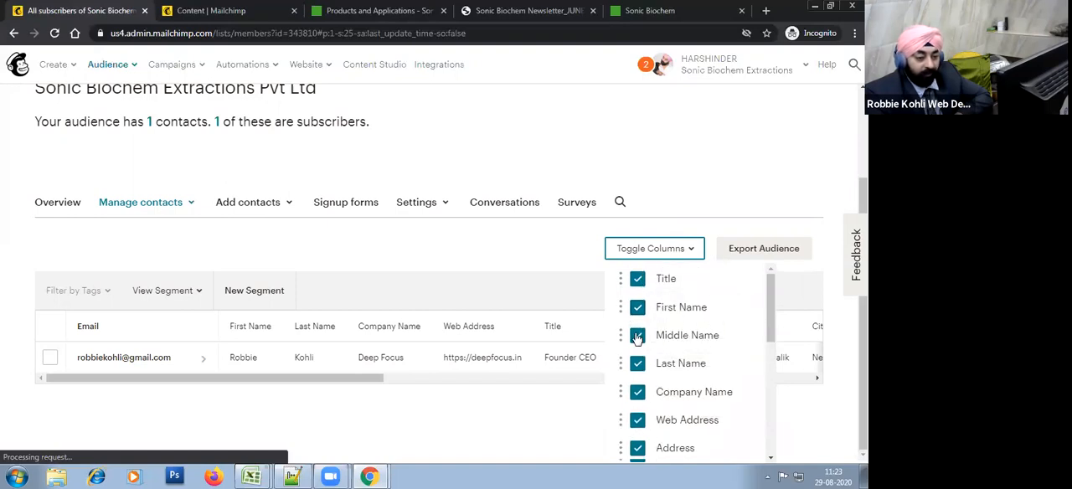
Step: Try to move the Prefix column up from the end of the column list
{"action": "scroll", "coordinate": [637, 338], "scroll_direction": "down", "scroll_amount": 3}
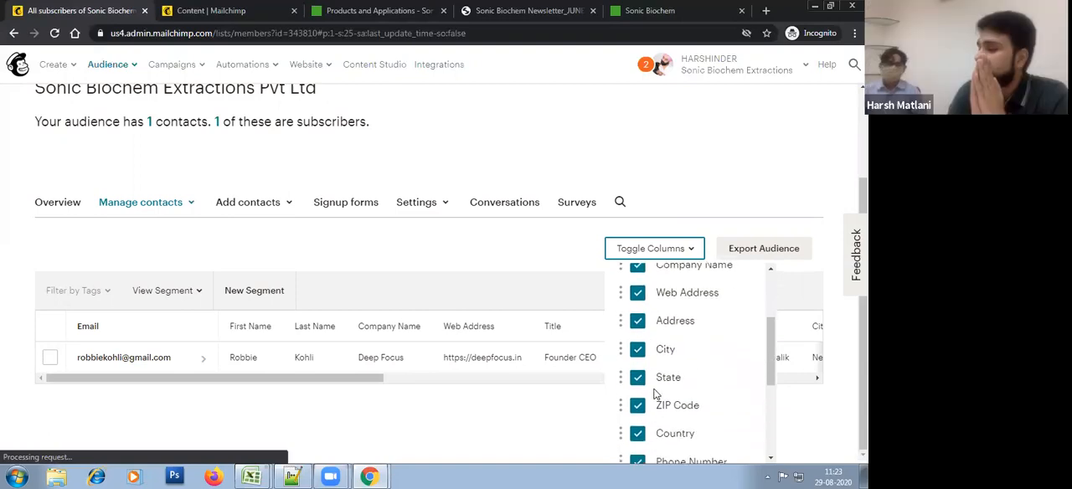
{"action": "scroll", "coordinate": [656, 394], "scroll_direction": "down", "scroll_amount": 4}
{"action": "scroll", "coordinate": [666, 389], "scroll_direction": "up", "scroll_amount": 5}
{"action": "scroll", "coordinate": [666, 389], "scroll_direction": "down", "scroll_amount": 5}
{"action": "left_click_drag", "start_coordinate": [623, 404], "coordinate": [609, 310]}
{"action": "left_click_drag", "start_coordinate": [624, 366], "coordinate": [621, 298]}
{"action": "scroll", "coordinate": [622, 298], "scroll_direction": "down", "scroll_amount": 5}
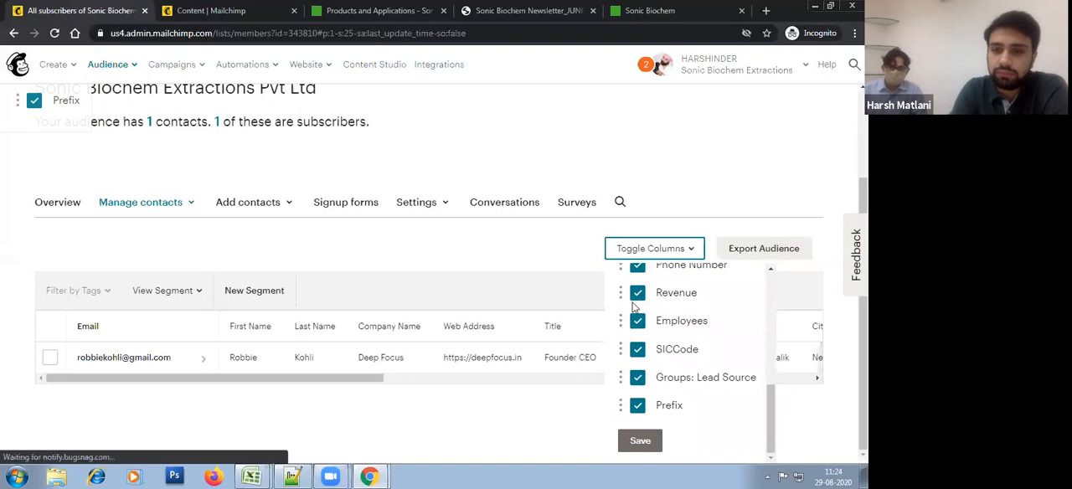
{"action": "left_click_drag", "start_coordinate": [624, 404], "coordinate": [651, 367]}
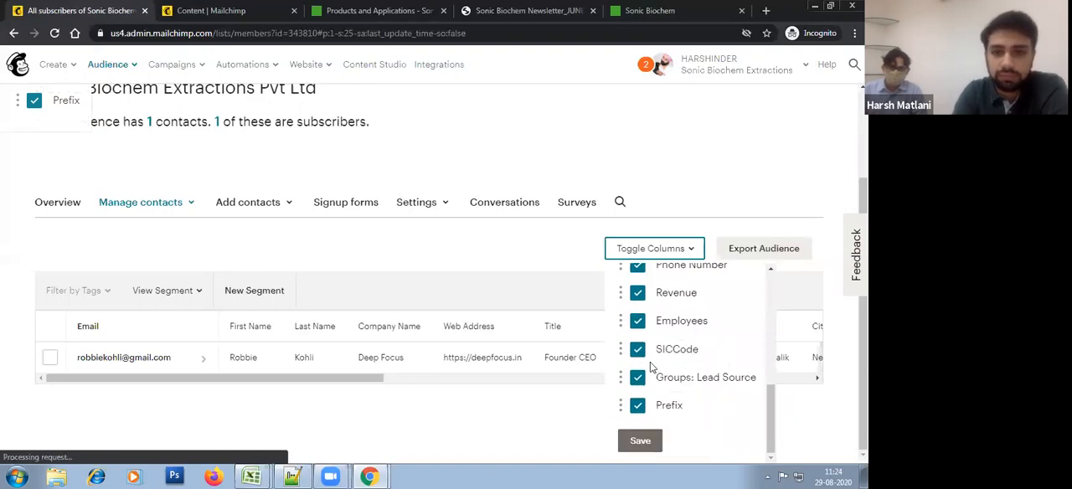
Step: Save the new column order and look across the subscriber table to check it
{"action": "left_click", "coordinate": [640, 441]}
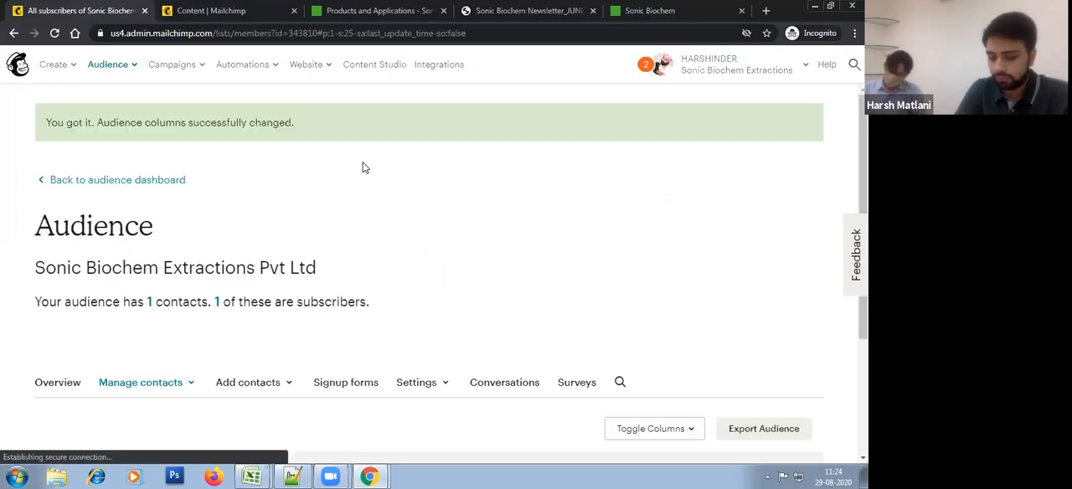
{"action": "scroll", "coordinate": [478, 254], "scroll_direction": "down", "scroll_amount": 2}
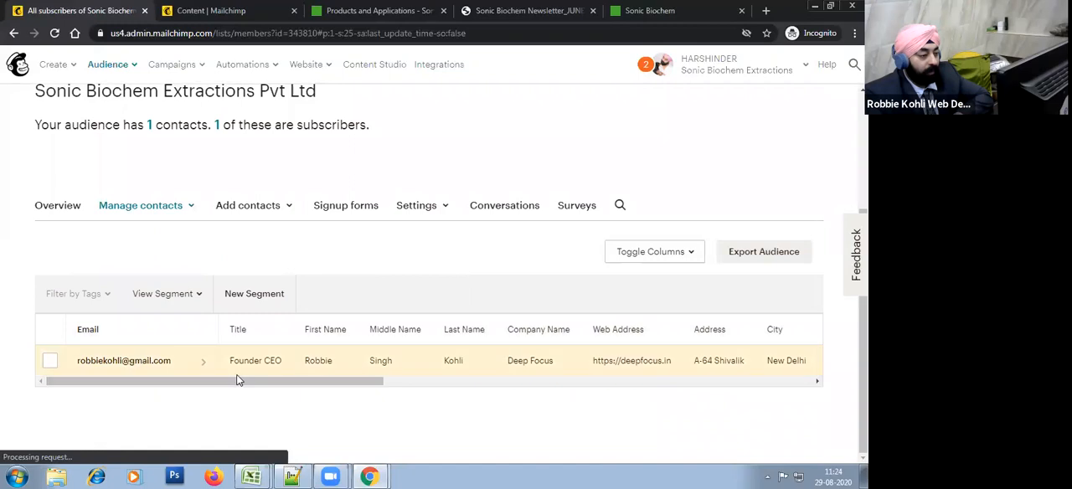
{"action": "left_click_drag", "start_coordinate": [236, 387], "coordinate": [603, 382]}
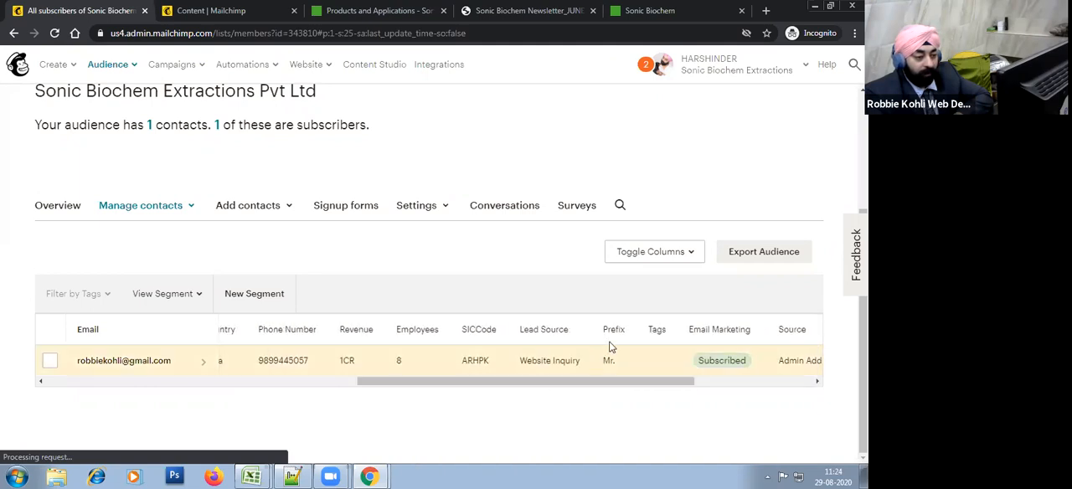
Step: Open the contact table's column order list and try to move Prefix up from its end
{"action": "left_click", "coordinate": [692, 251]}
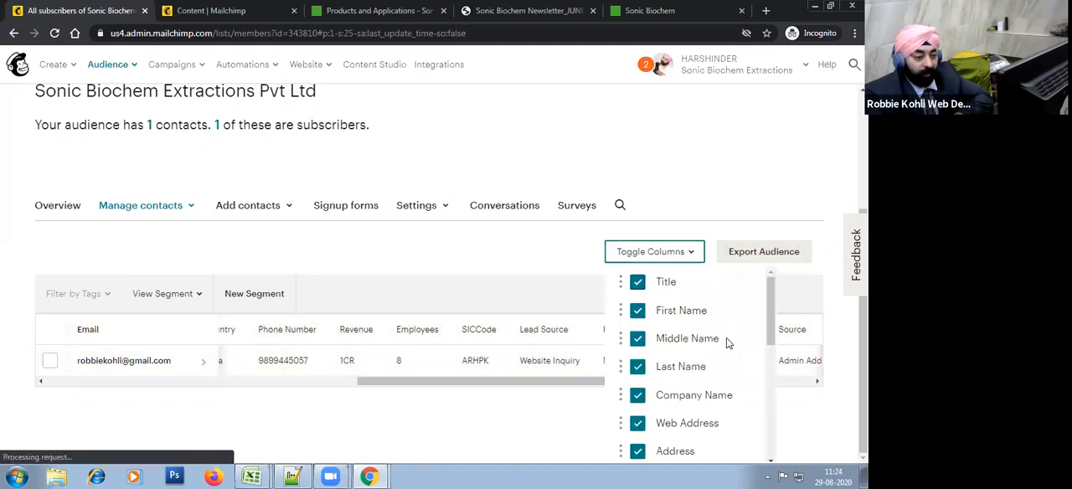
{"action": "scroll", "coordinate": [730, 347], "scroll_direction": "down", "scroll_amount": 2}
{"action": "scroll", "coordinate": [729, 346], "scroll_direction": "down", "scroll_amount": 3}
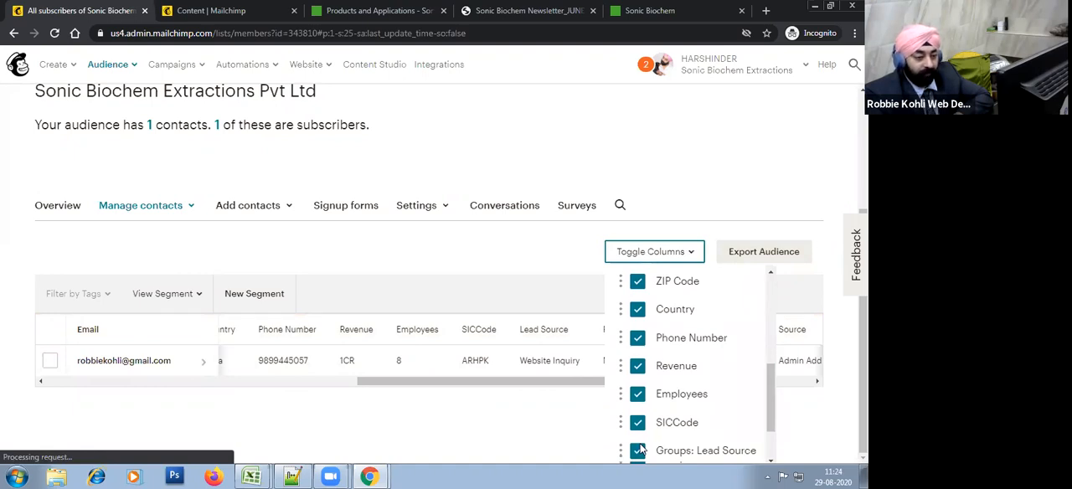
{"action": "scroll", "coordinate": [662, 412], "scroll_direction": "down", "scroll_amount": 7}
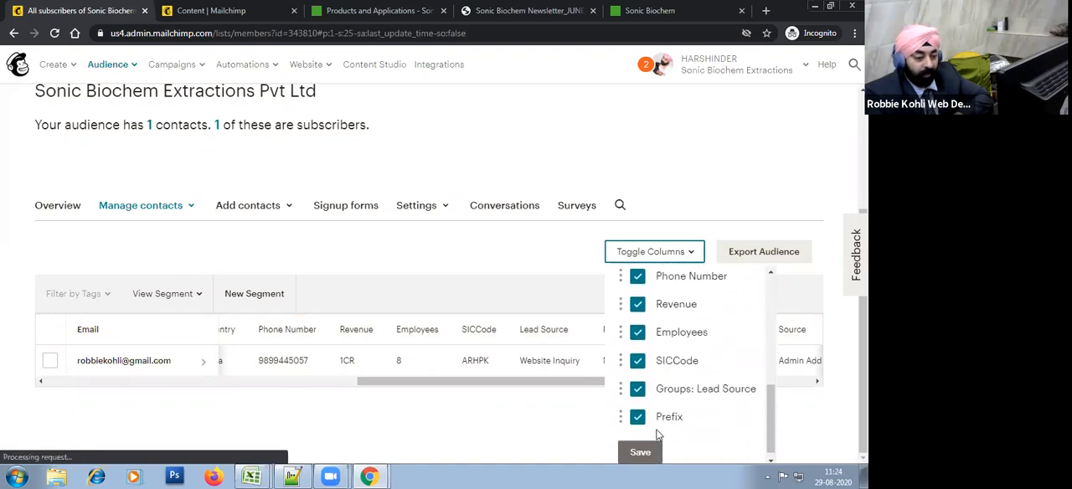
{"action": "left_click_drag", "start_coordinate": [622, 415], "coordinate": [624, 356]}
{"action": "left_click_drag", "start_coordinate": [620, 412], "coordinate": [677, 321]}
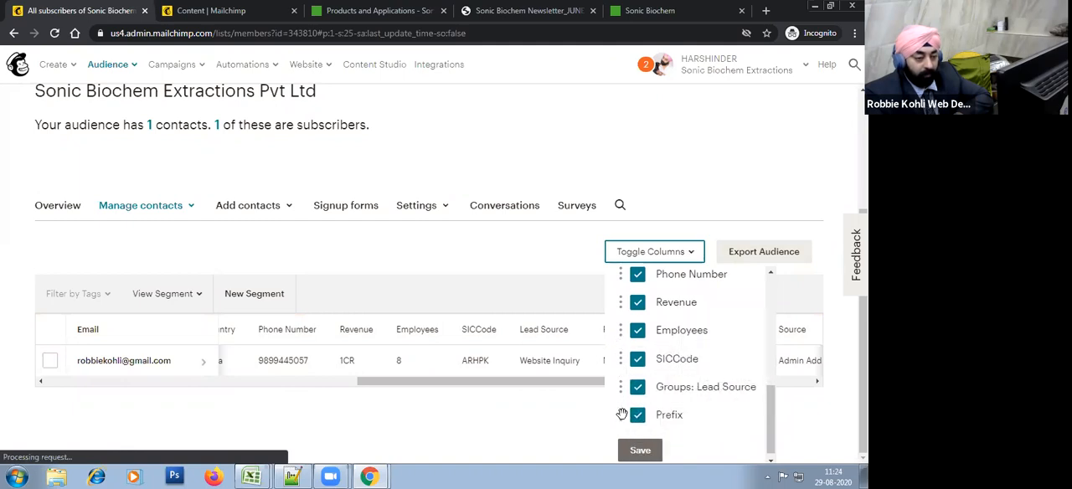
{"action": "left_click_drag", "start_coordinate": [621, 417], "coordinate": [621, 292]}
{"action": "scroll", "coordinate": [639, 377], "scroll_direction": "down", "scroll_amount": 5}
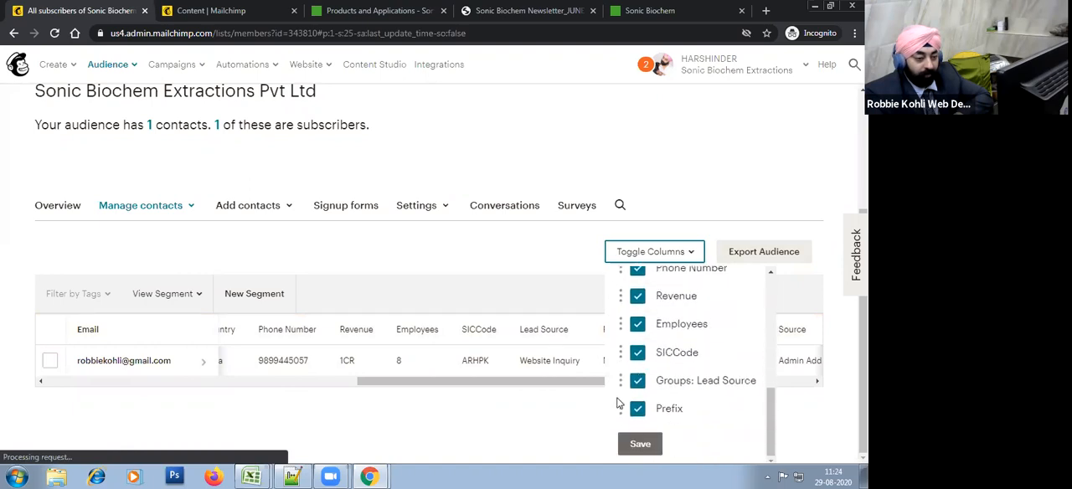
Step: Move SICCode below Groups: Lead Source and Employees to the end of the column order
{"action": "left_click_drag", "start_coordinate": [620, 380], "coordinate": [670, 425]}
{"action": "left_click_drag", "start_coordinate": [615, 350], "coordinate": [666, 394]}
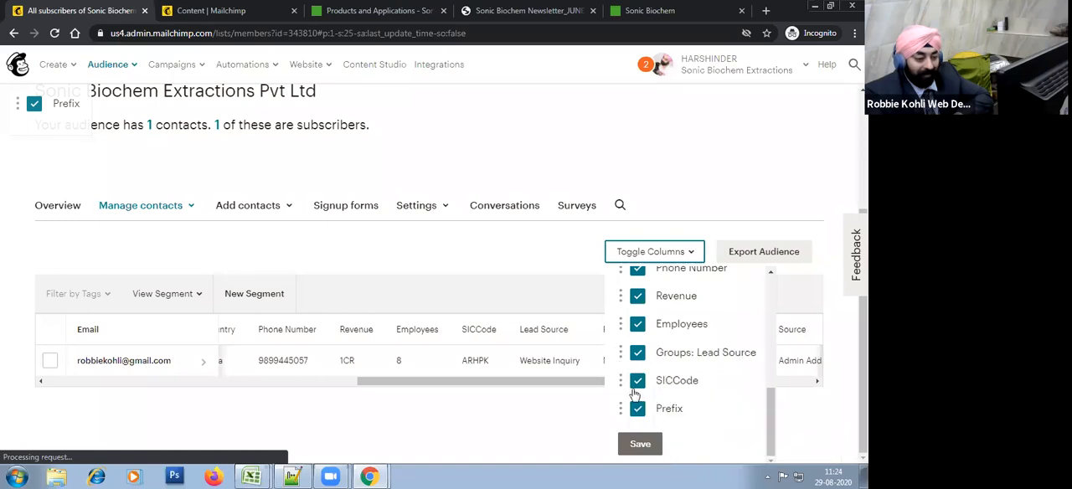
{"action": "left_click_drag", "start_coordinate": [625, 332], "coordinate": [687, 399]}
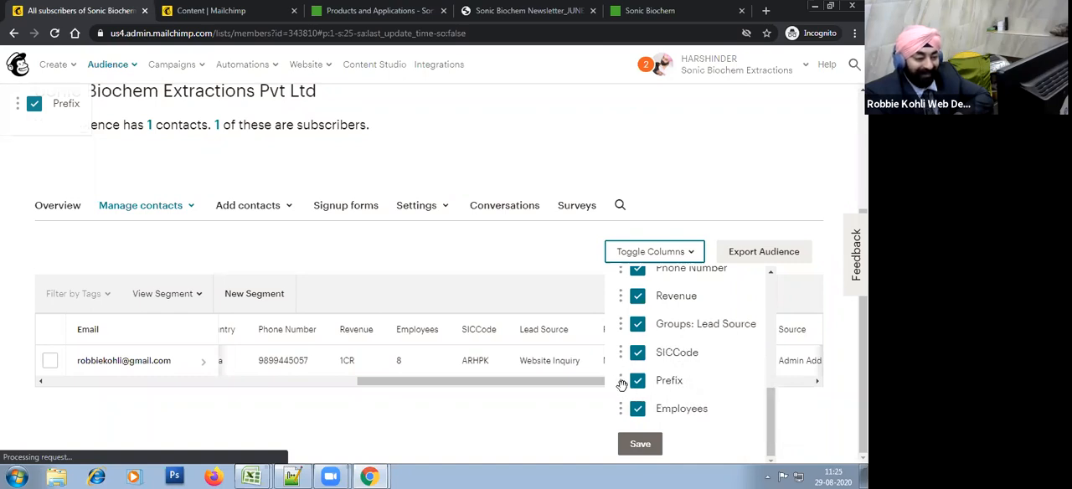
Step: Move the Prefix column up through the list so it sits between Title and First Name
{"action": "left_click_drag", "start_coordinate": [638, 332], "coordinate": [646, 325]}
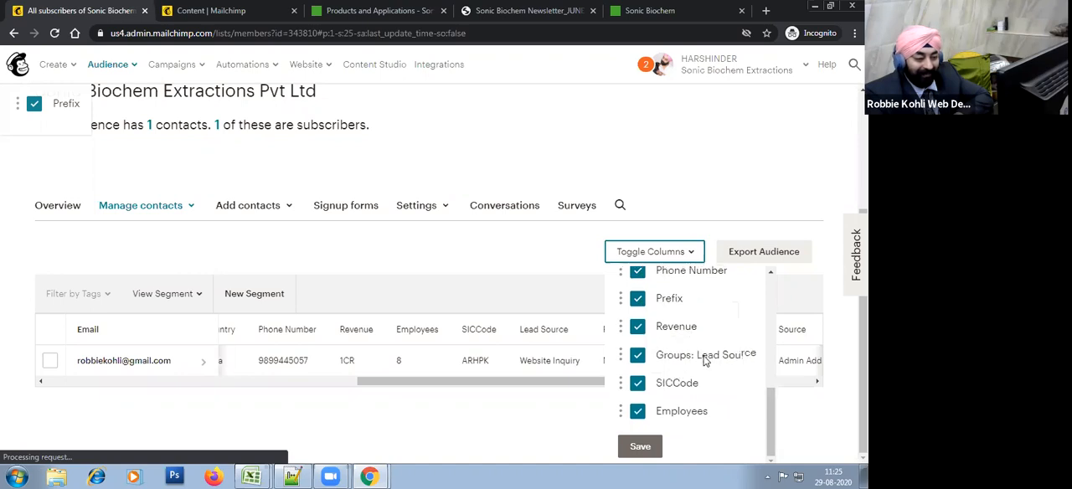
{"action": "scroll", "coordinate": [662, 368], "scroll_direction": "up", "scroll_amount": 1}
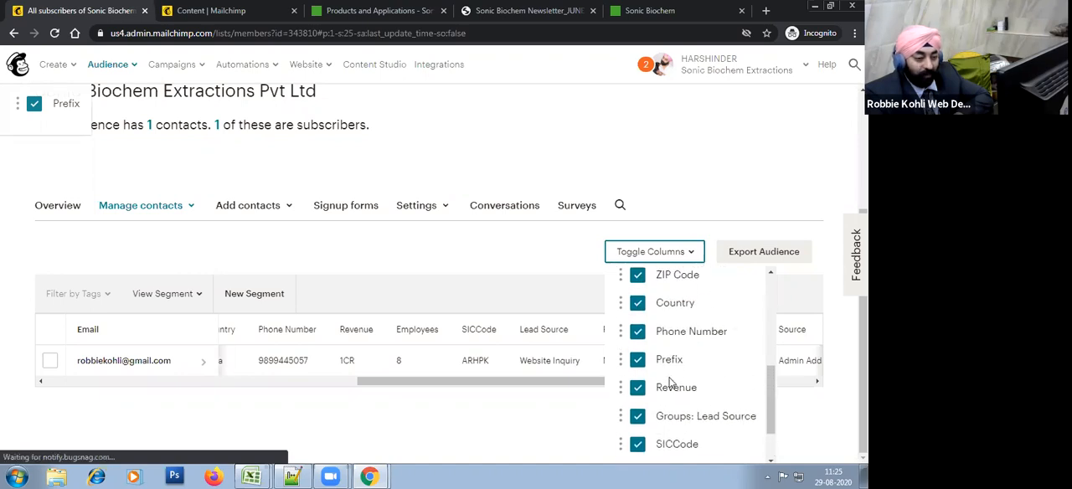
{"action": "scroll", "coordinate": [641, 377], "scroll_direction": "up", "scroll_amount": 1}
{"action": "left_click_drag", "start_coordinate": [624, 423], "coordinate": [628, 319]}
{"action": "scroll", "coordinate": [713, 379], "scroll_direction": "up", "scroll_amount": 1}
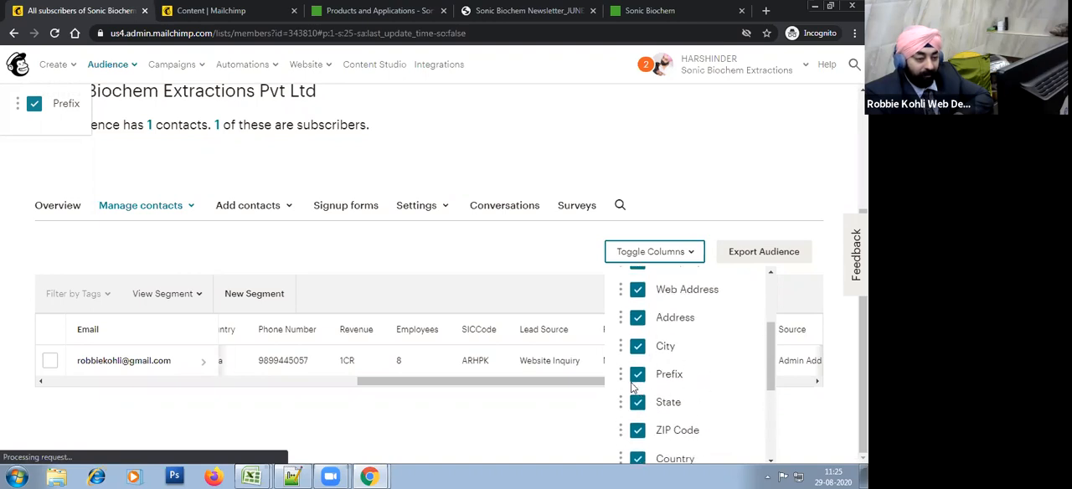
{"action": "scroll", "coordinate": [689, 381], "scroll_direction": "up", "scroll_amount": 1}
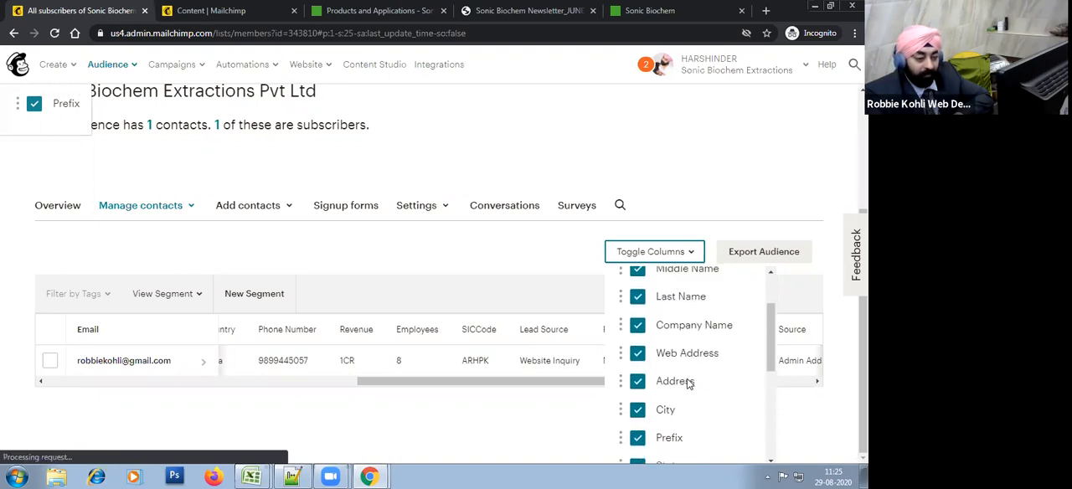
{"action": "left_click_drag", "start_coordinate": [627, 434], "coordinate": [675, 335]}
{"action": "scroll", "coordinate": [700, 382], "scroll_direction": "up", "scroll_amount": 1}
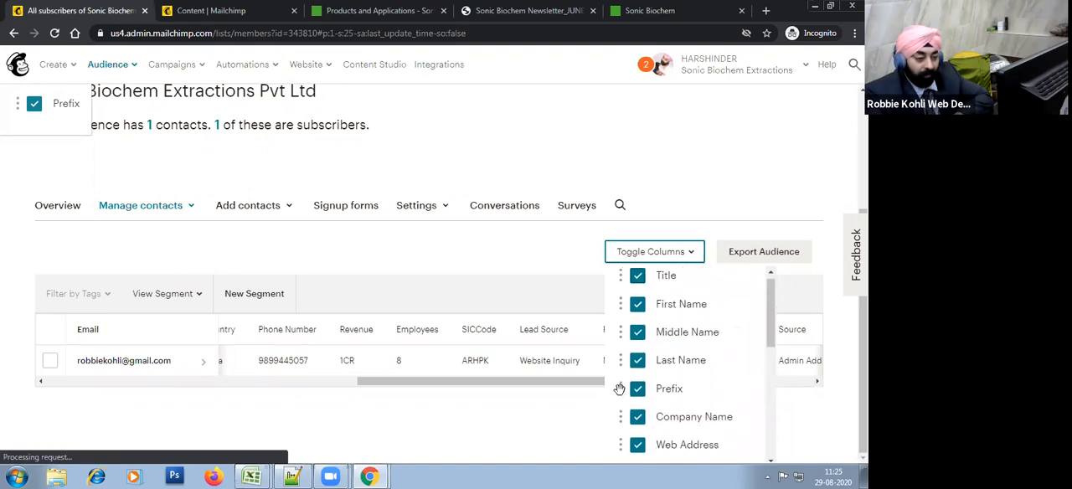
{"action": "left_click_drag", "start_coordinate": [622, 388], "coordinate": [651, 303]}
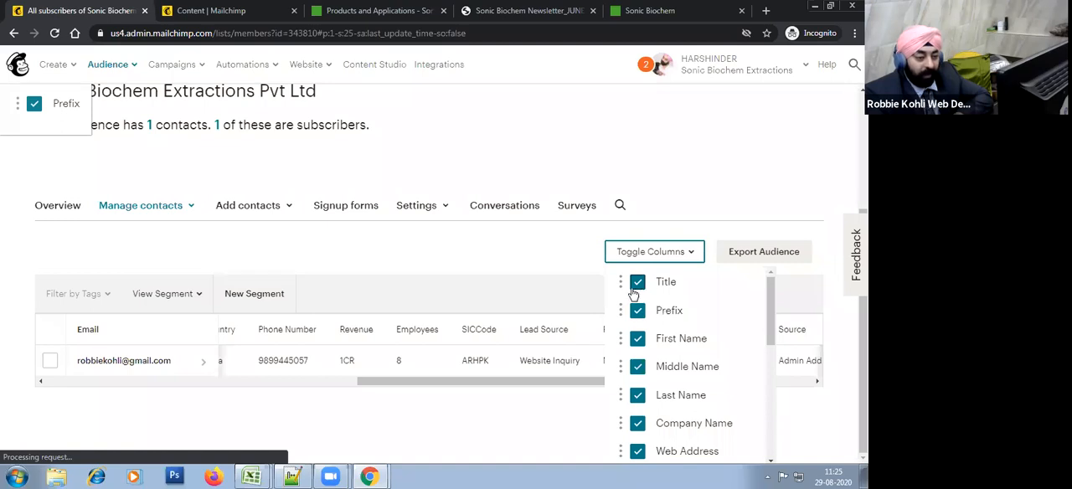
Step: Try to move the Title column below Prefix in the column order
{"action": "left_click_drag", "start_coordinate": [620, 280], "coordinate": [639, 333]}
{"action": "left_click_drag", "start_coordinate": [623, 283], "coordinate": [717, 324]}
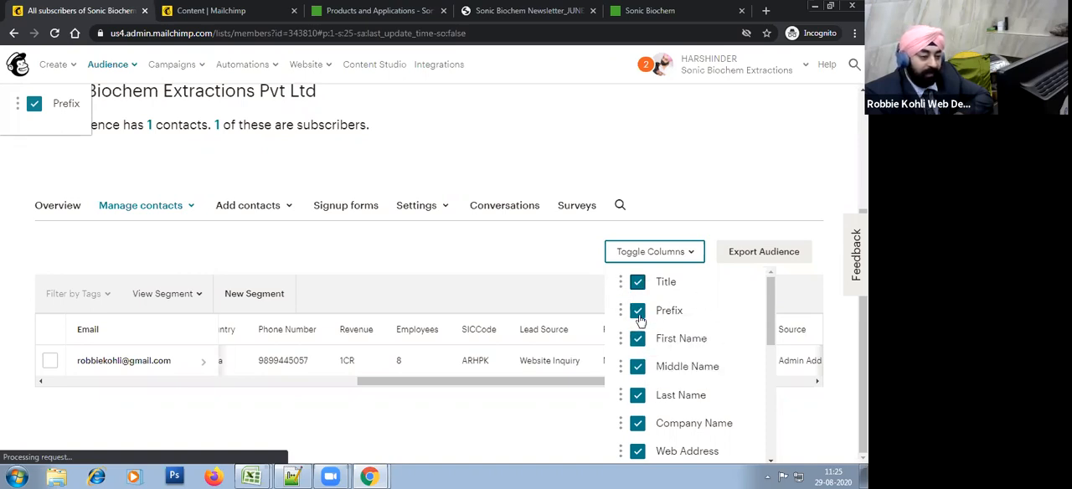
{"action": "left_click_drag", "start_coordinate": [619, 282], "coordinate": [700, 339]}
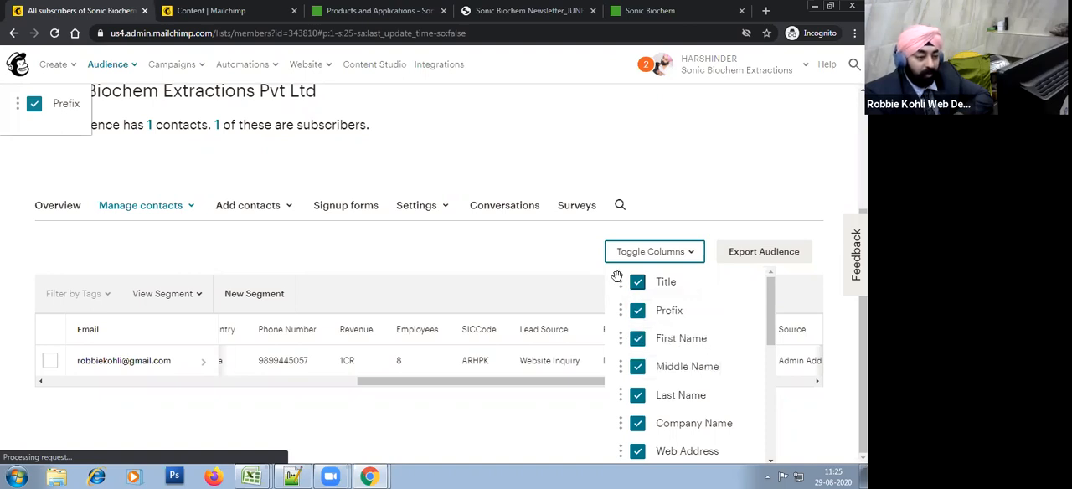
{"action": "left_click_drag", "start_coordinate": [628, 292], "coordinate": [649, 337]}
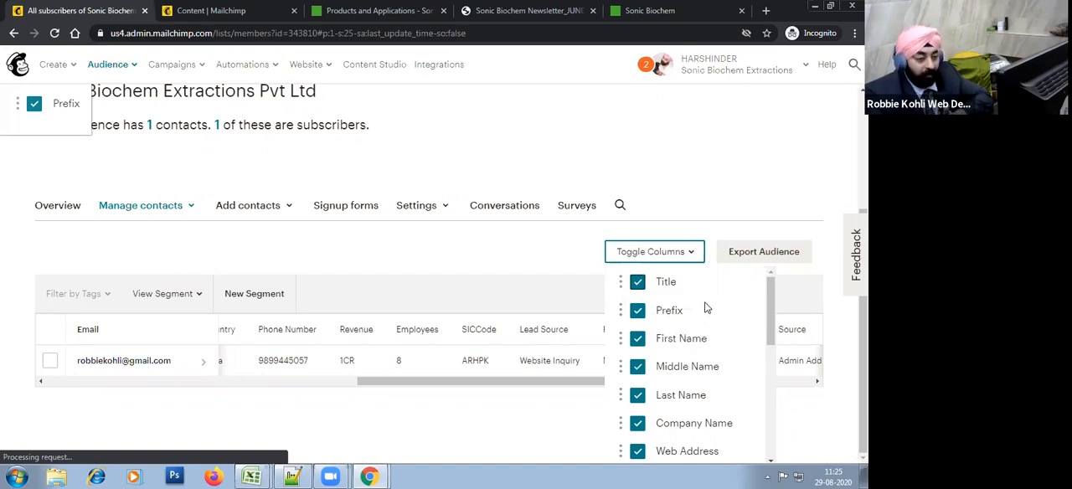
Step: Save the rearranged column order and review the subscriber table across its full width
{"action": "scroll", "coordinate": [705, 308], "scroll_direction": "down", "scroll_amount": 4}
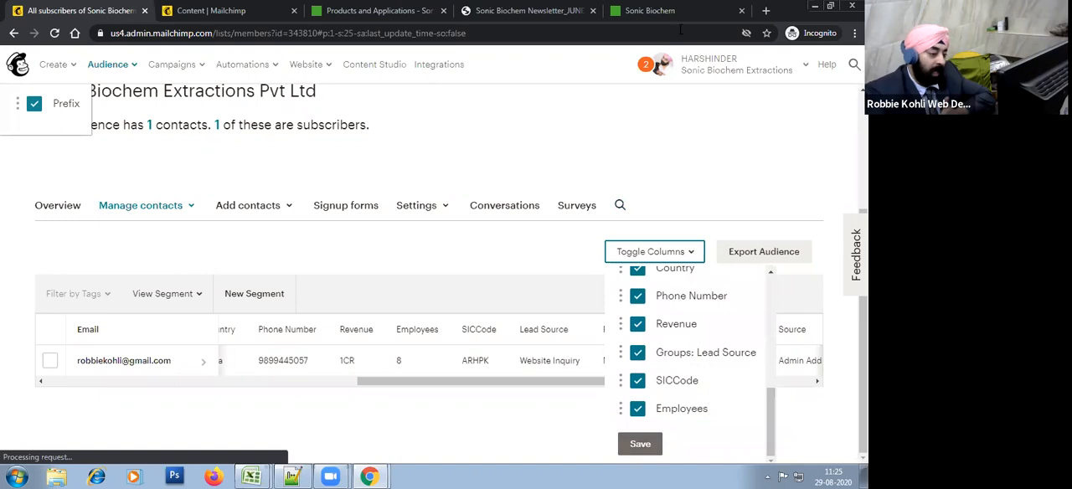
{"action": "left_click", "coordinate": [650, 451]}
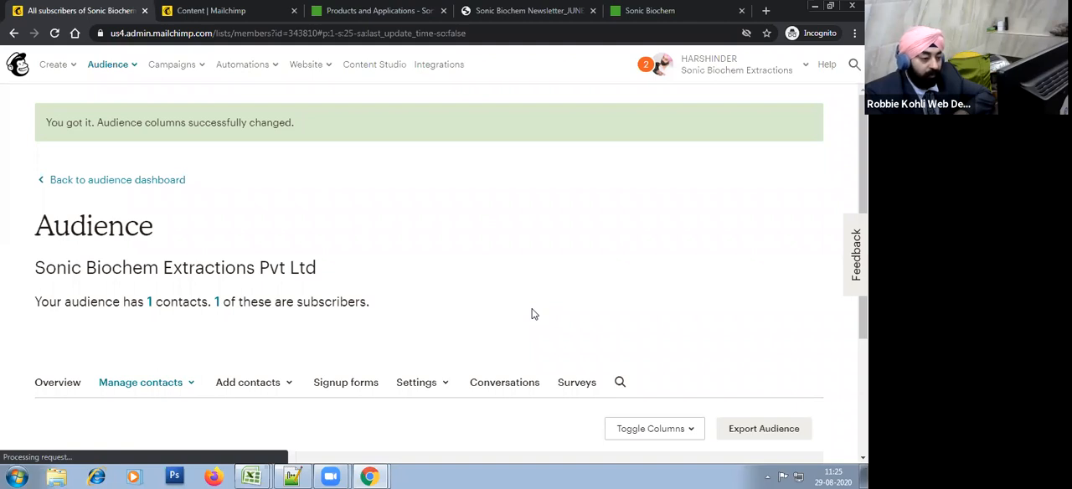
{"action": "scroll", "coordinate": [534, 314], "scroll_direction": "down", "scroll_amount": 3}
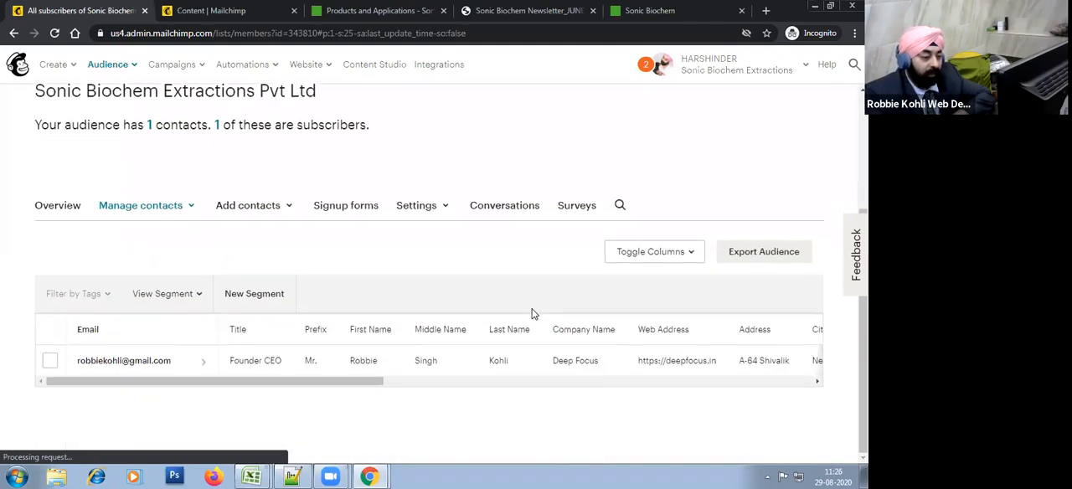
{"action": "left_click", "coordinate": [511, 382]}
{"action": "left_click_drag", "start_coordinate": [511, 383], "coordinate": [125, 377]}
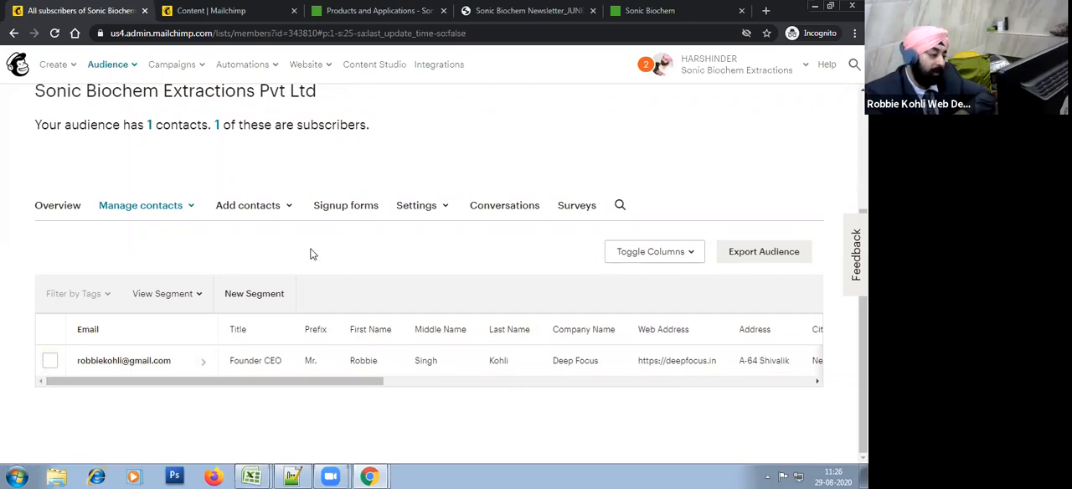
{"action": "scroll", "coordinate": [313, 254], "scroll_direction": "up", "scroll_amount": 1}
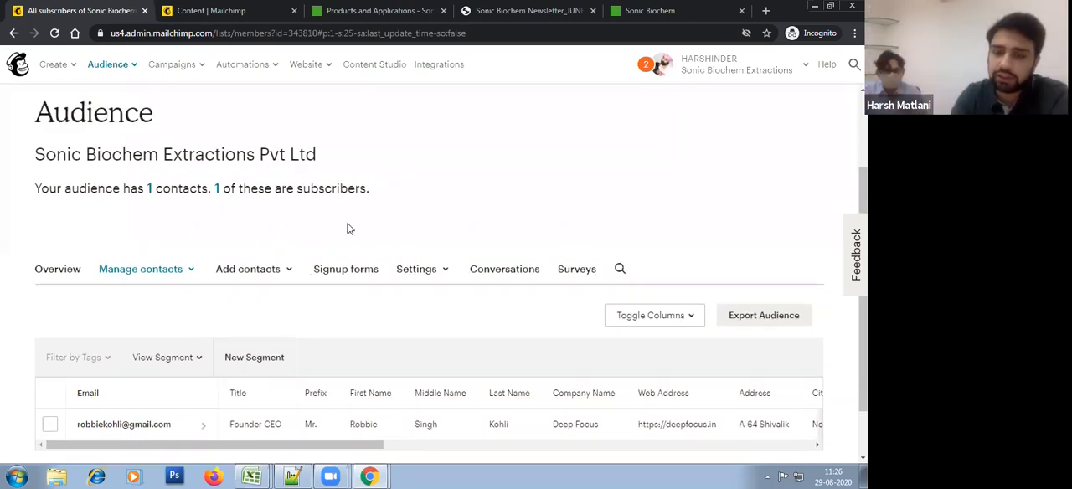
{"action": "scroll", "coordinate": [349, 230], "scroll_direction": "down", "scroll_amount": 1}
{"action": "left_click_drag", "start_coordinate": [333, 384], "coordinate": [223, 407]}
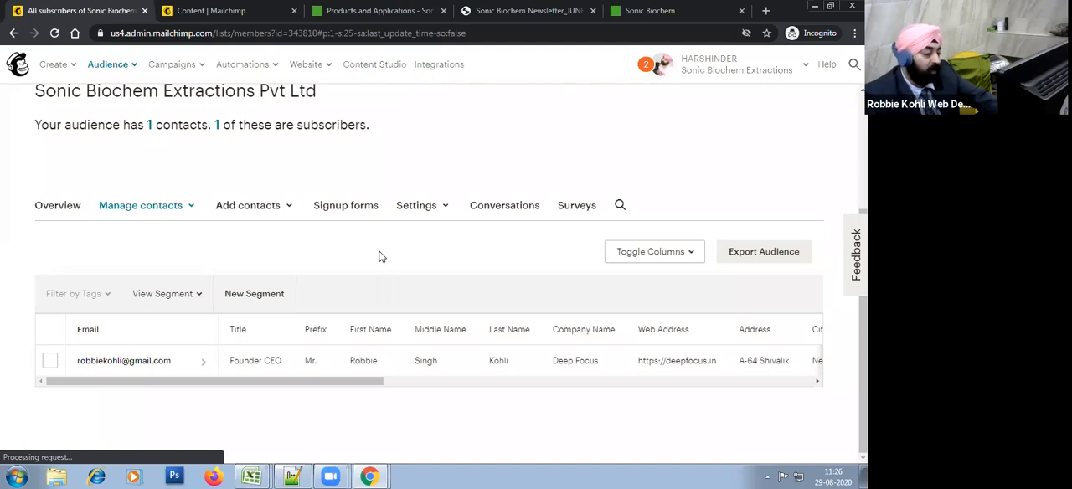
{"action": "left_click_drag", "start_coordinate": [376, 382], "coordinate": [70, 416]}
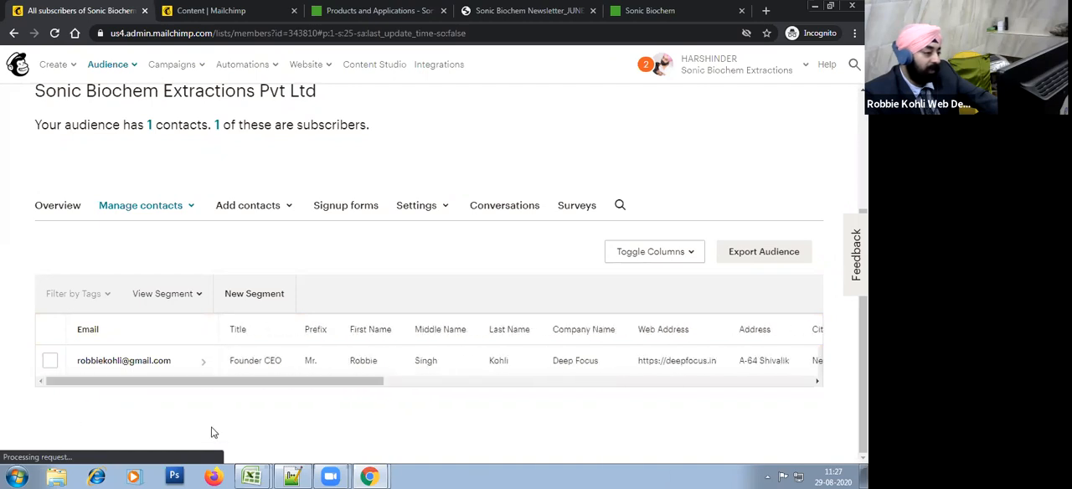
Step: Return to the audience dashboard, open its list of subscribers and look across the contact's columns
{"action": "scroll", "coordinate": [337, 285], "scroll_direction": "up", "scroll_amount": 2}
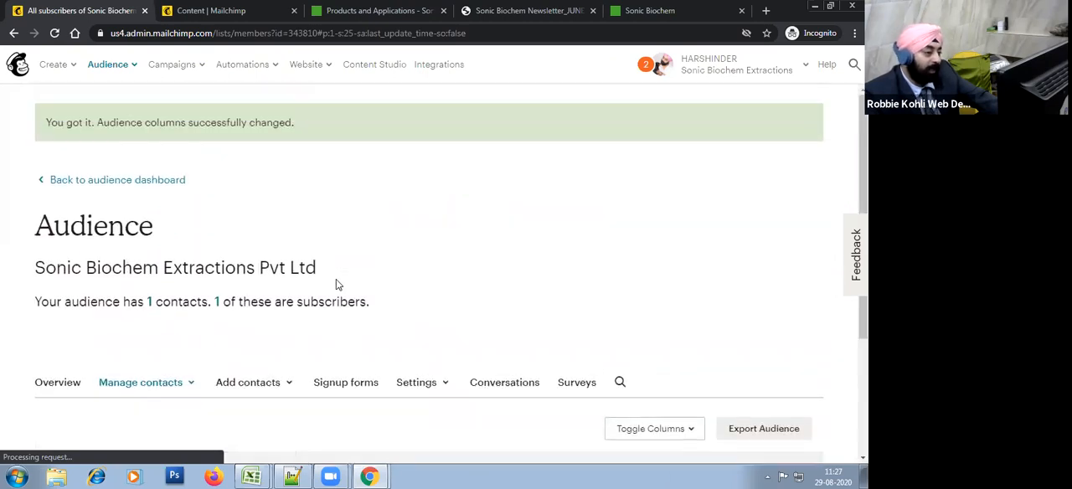
{"action": "left_click", "coordinate": [132, 181]}
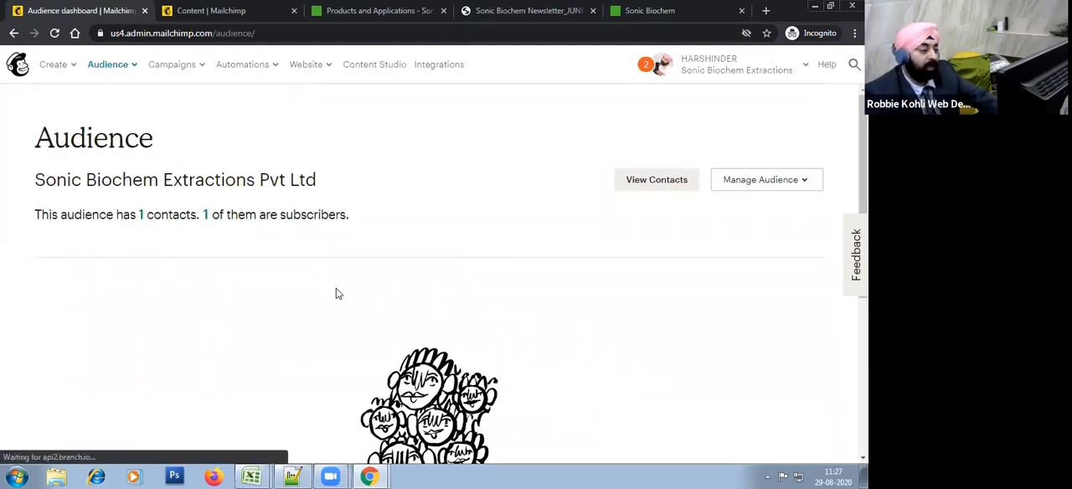
{"action": "left_click", "coordinate": [206, 216]}
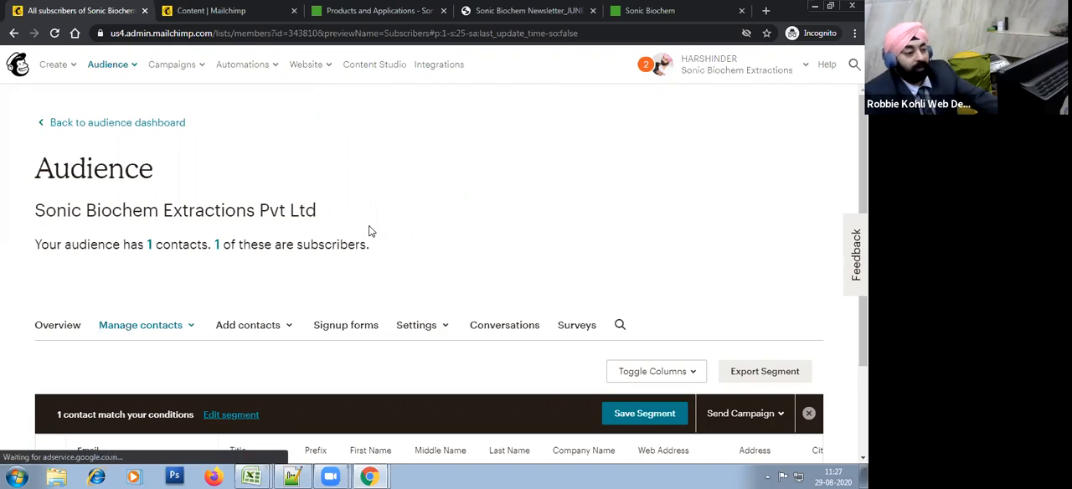
{"action": "double_click", "coordinate": [355, 245]}
{"action": "triple_click", "coordinate": [355, 245]}
{"action": "scroll", "coordinate": [433, 248], "scroll_direction": "down", "scroll_amount": 2}
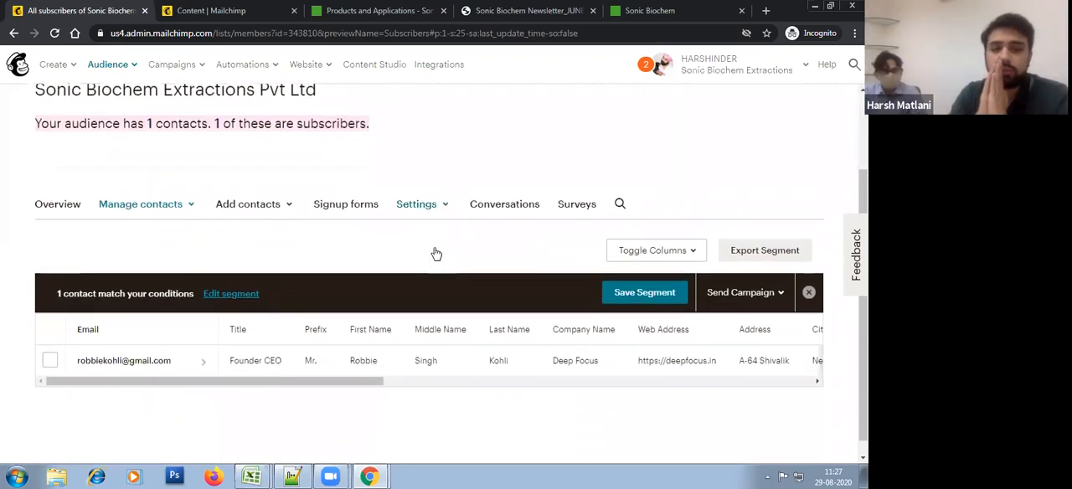
{"action": "left_click", "coordinate": [420, 381]}
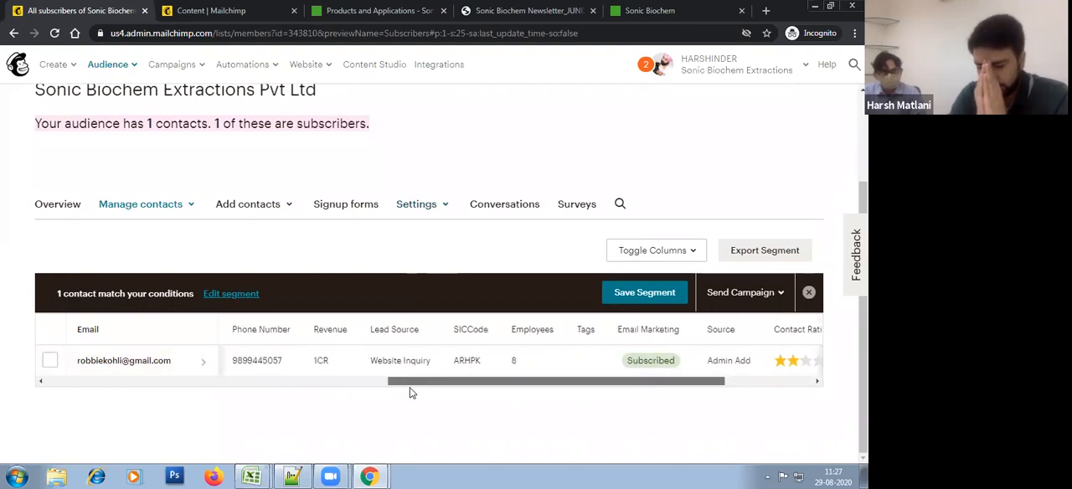
{"action": "left_click", "coordinate": [360, 382]}
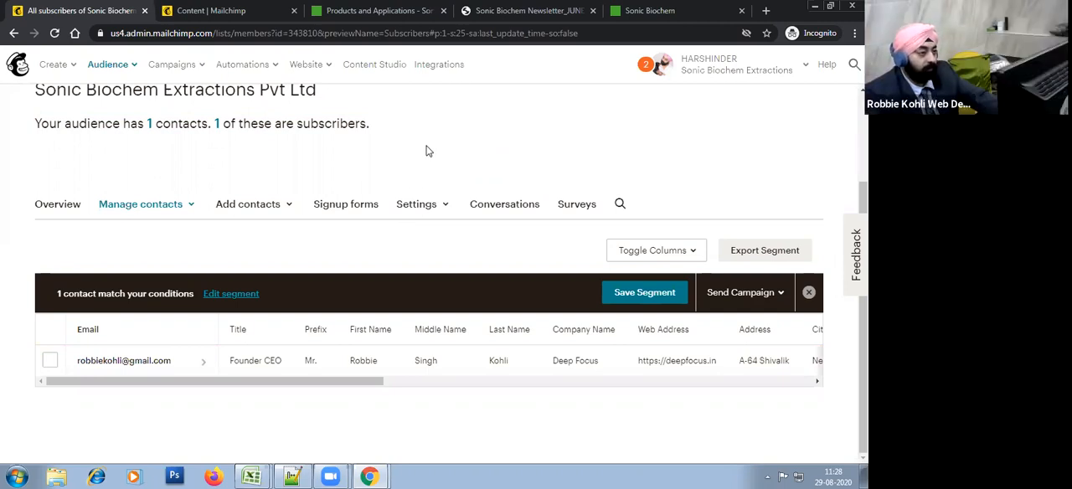
Step: Switch to the Excel notes workbook and enter 7500 in cell F15 of Sheet1
{"action": "mouse_move", "coordinate": [258, 476]}
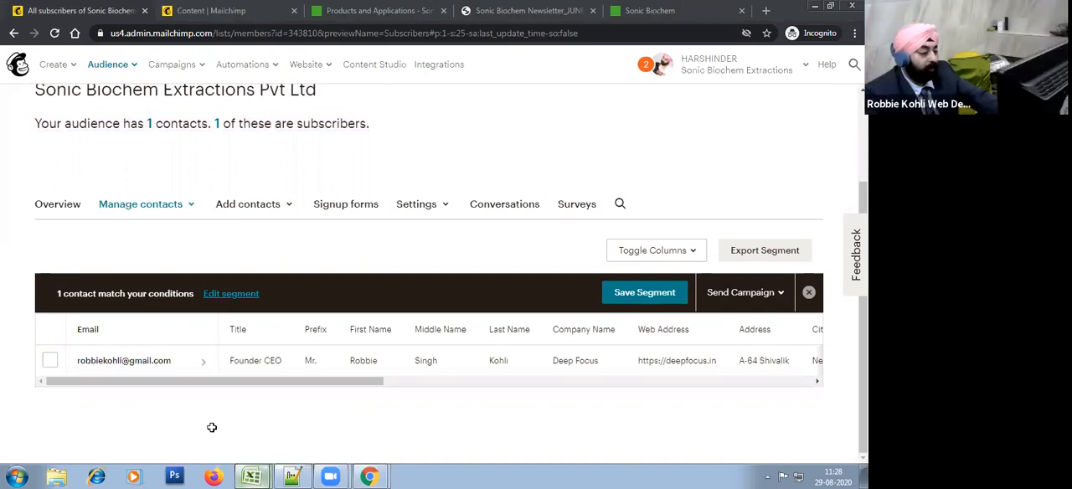
{"action": "left_click", "coordinate": [212, 427]}
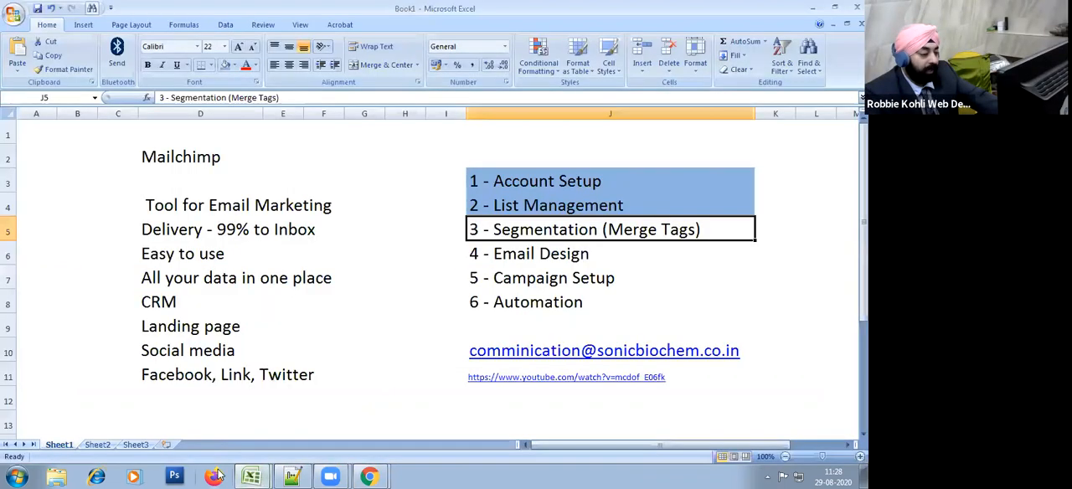
{"action": "left_click", "coordinate": [97, 445]}
{"action": "left_click", "coordinate": [161, 150]}
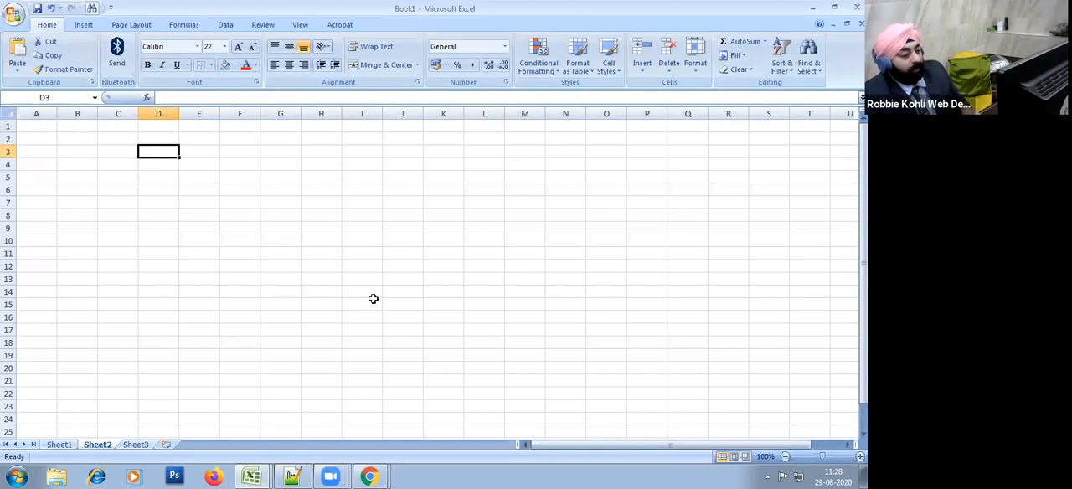
{"action": "left_click", "coordinate": [59, 445]}
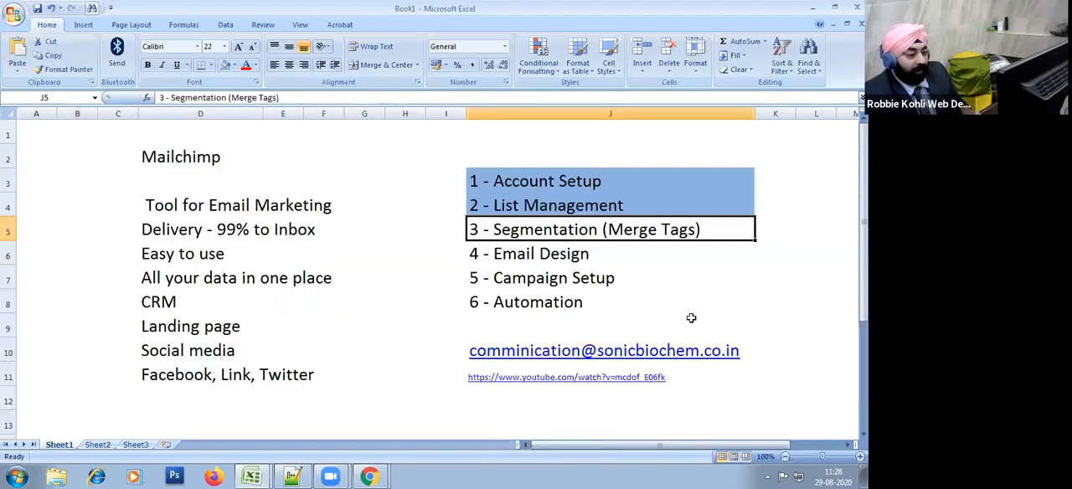
{"action": "scroll", "coordinate": [692, 318], "scroll_direction": "down", "scroll_amount": 3}
{"action": "left_click", "coordinate": [334, 258]}
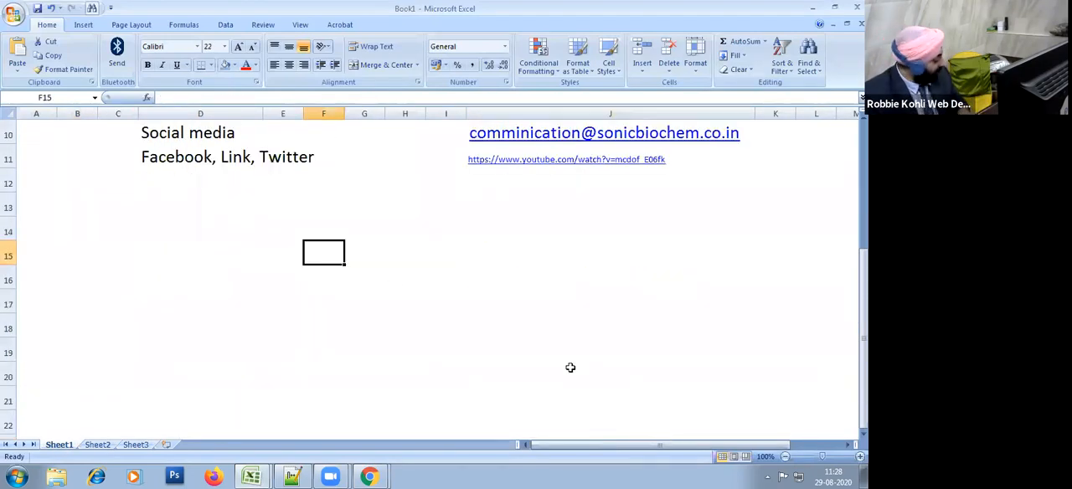
{"action": "type", "text": "7500"}
{"action": "key", "text": "Return"}
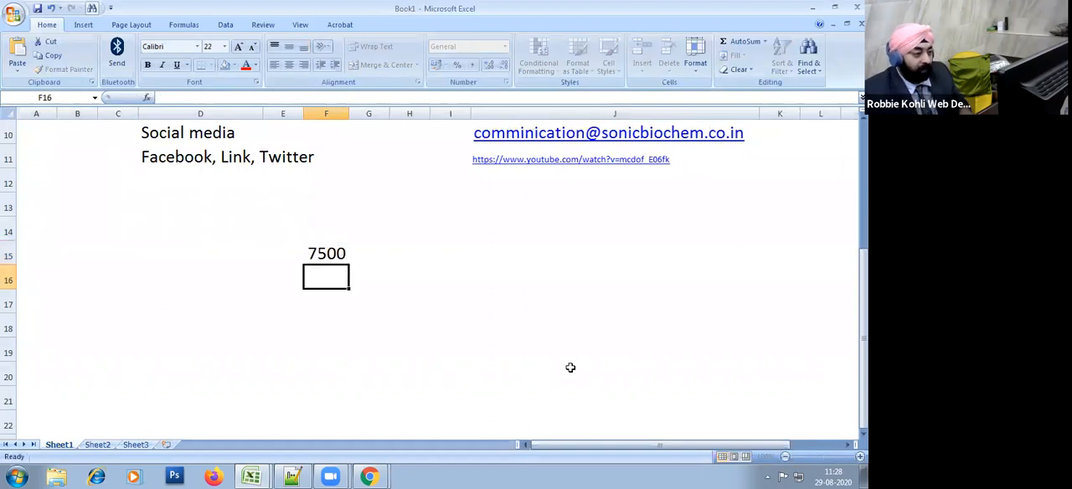
Step: Label the 7500 figure as Delivery in cell E15 and widen column E to separate the labels from the figures
{"action": "key", "text": "Up"}
{"action": "key", "text": "Left"}
{"action": "type", "text": "Deliv"}
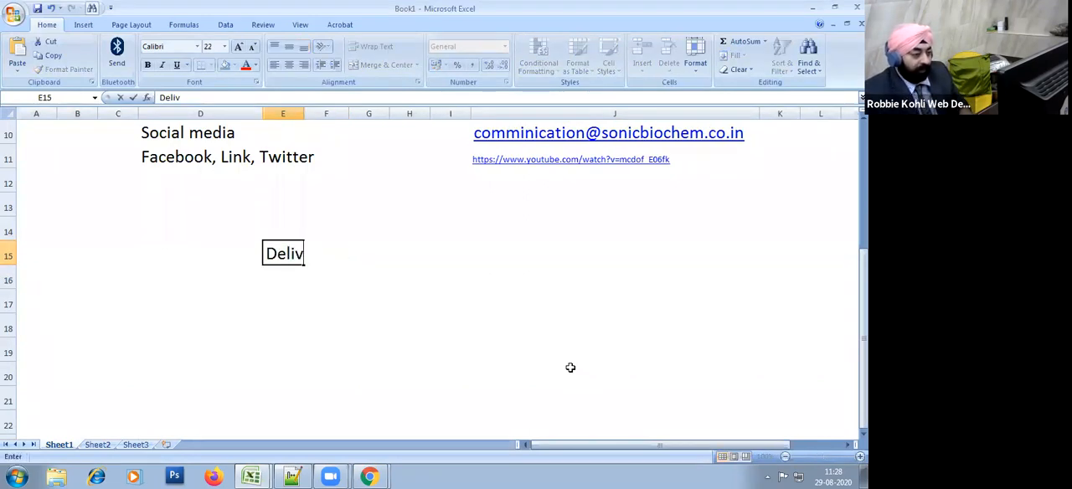
{"action": "key", "text": "BackSpace"}
{"action": "key", "text": "Return"}
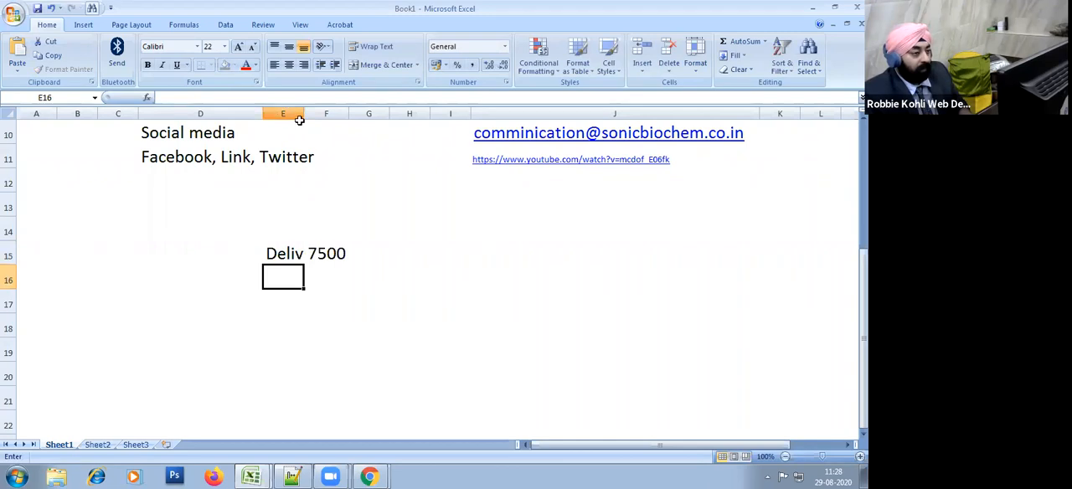
{"action": "left_click_drag", "start_coordinate": [299, 118], "coordinate": [377, 117]}
{"action": "left_click", "coordinate": [452, 304]}
Step: Enter the label Open in cell E16 below Delivery
{"action": "left_click", "coordinate": [330, 271]}
{"action": "type", "text": "Open"}
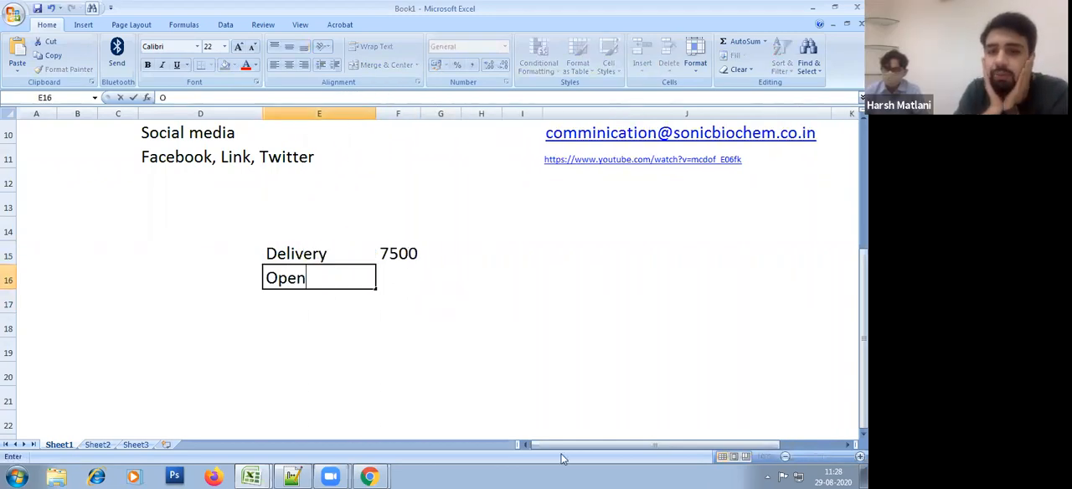
{"action": "key", "text": "Return"}
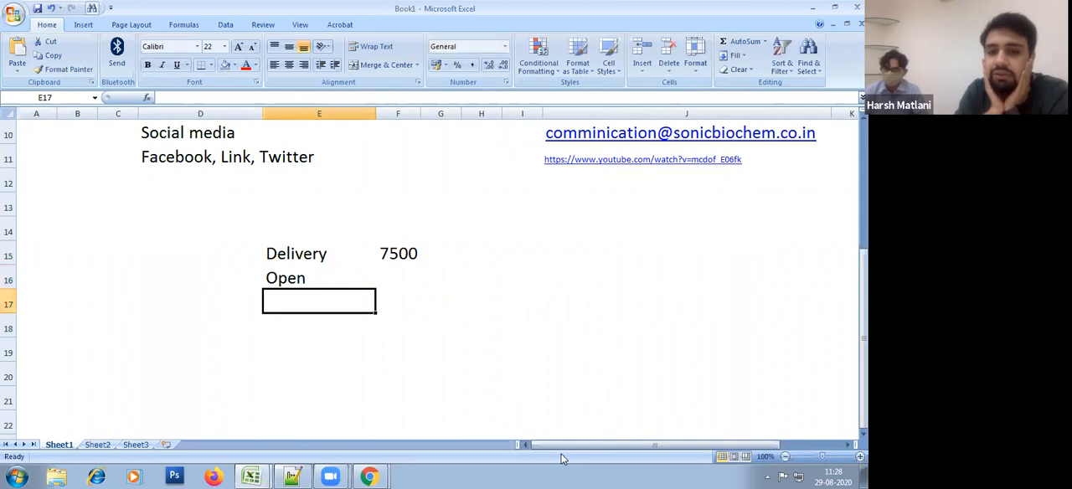
Step: Calculate the Open figure in cell F16 as 20% of deliveries with the formula =F15*.20
{"action": "key", "text": "Up"}
{"action": "key", "text": "Right"}
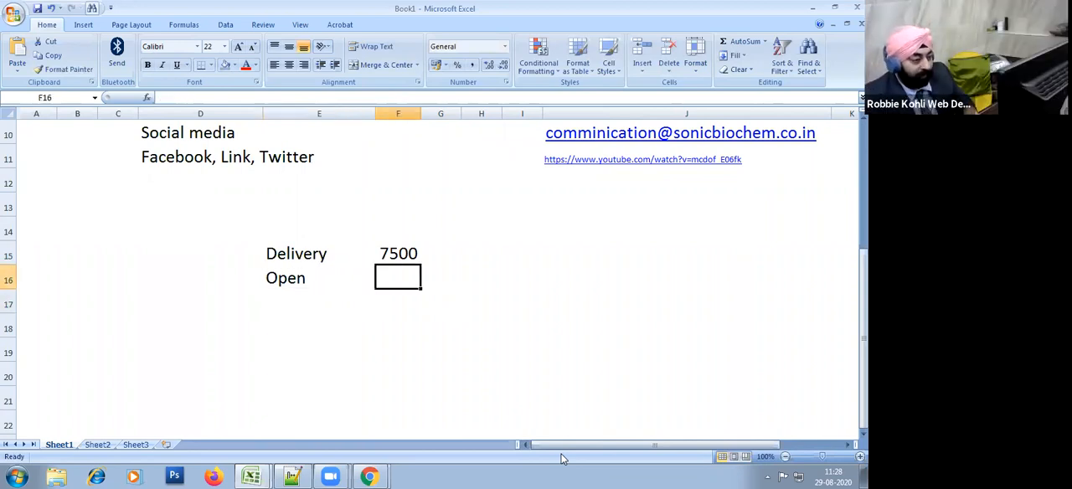
{"action": "key", "text": "F2"}
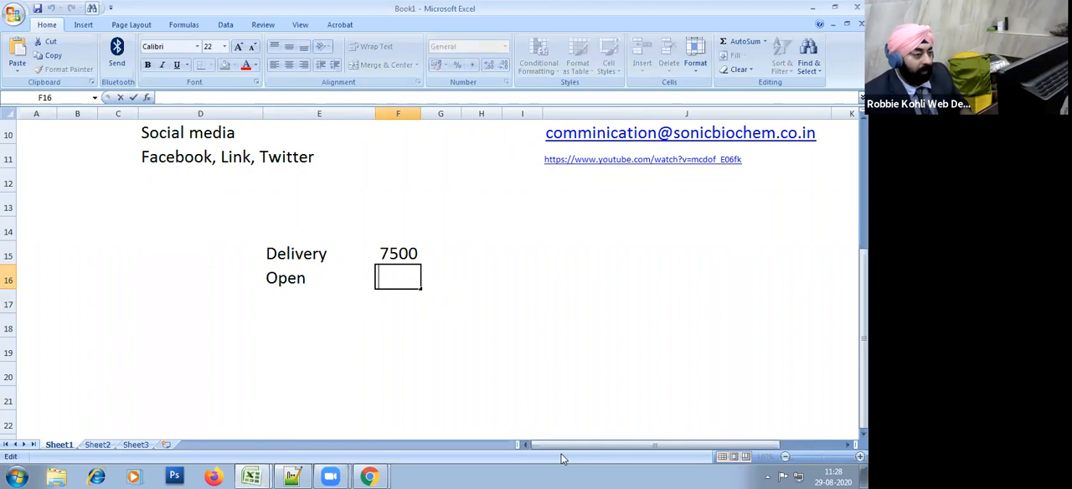
{"action": "type", "text": "f1"}
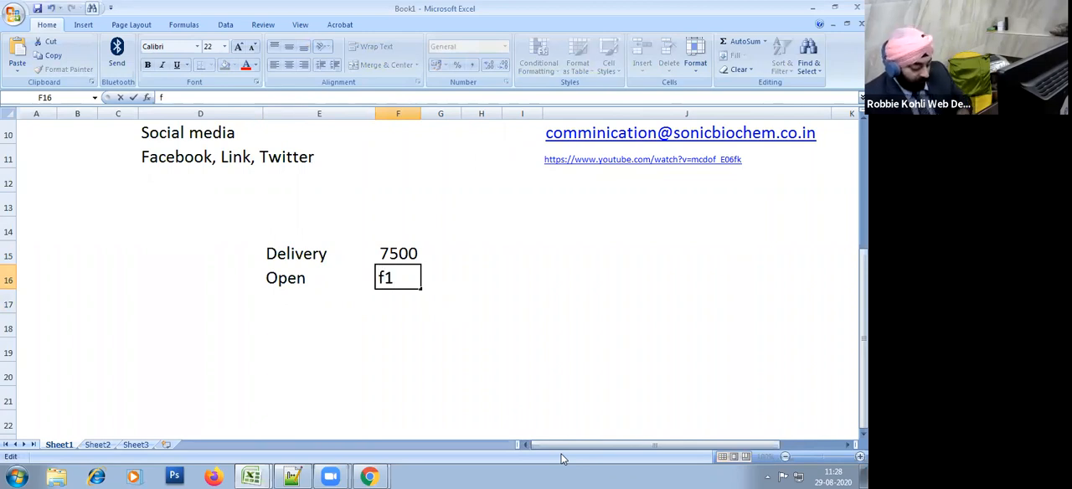
{"action": "type", "text": "5*.20"}
{"action": "key", "text": "Return"}
{"action": "key", "text": "Up"}
{"action": "key", "text": "F2"}
{"action": "key", "text": "Home"}
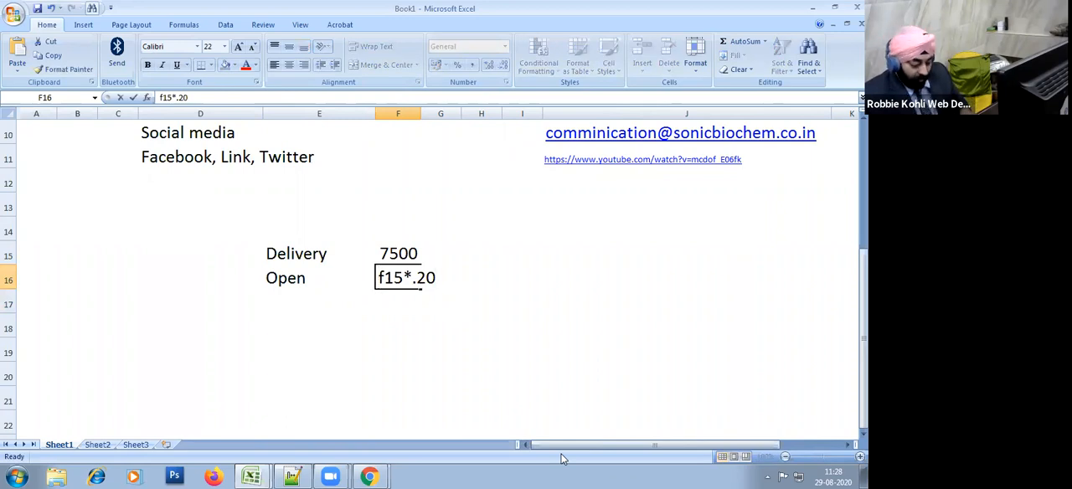
{"action": "type", "text": "="}
{"action": "key", "text": "Return"}
Step: Enter the label Click in cell E17 below Open
{"action": "key", "text": "Left"}
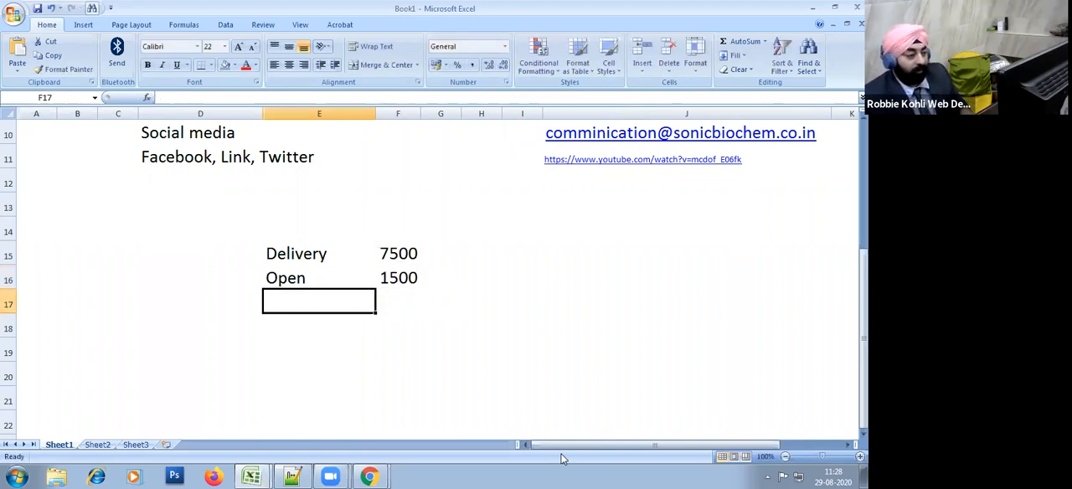
{"action": "type", "text": "Click"}
{"action": "key", "text": "Return"}
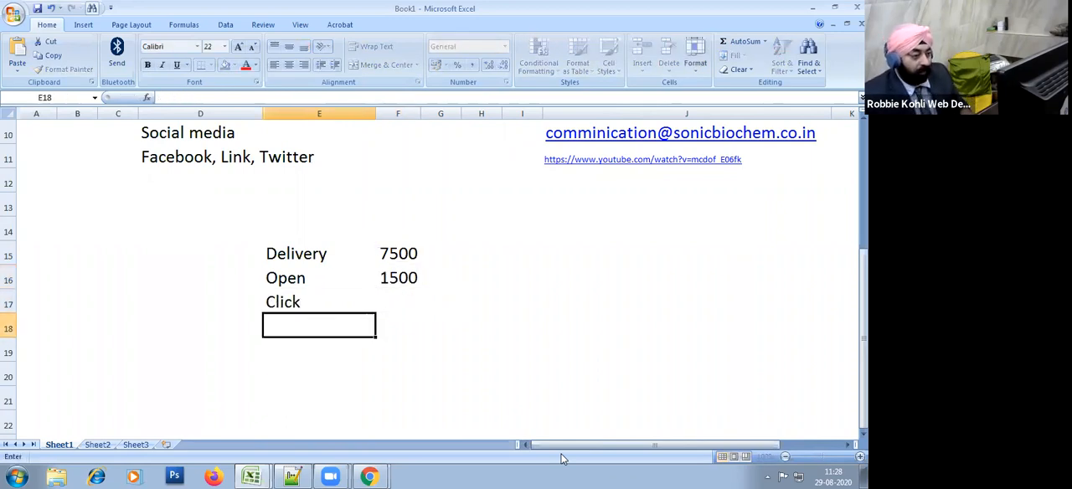
Step: Enter the expression f15*.10 in cell F17 beside the Click label
{"action": "key", "text": "Up"}
{"action": "key", "text": "Right"}
{"action": "key", "text": "Up"}
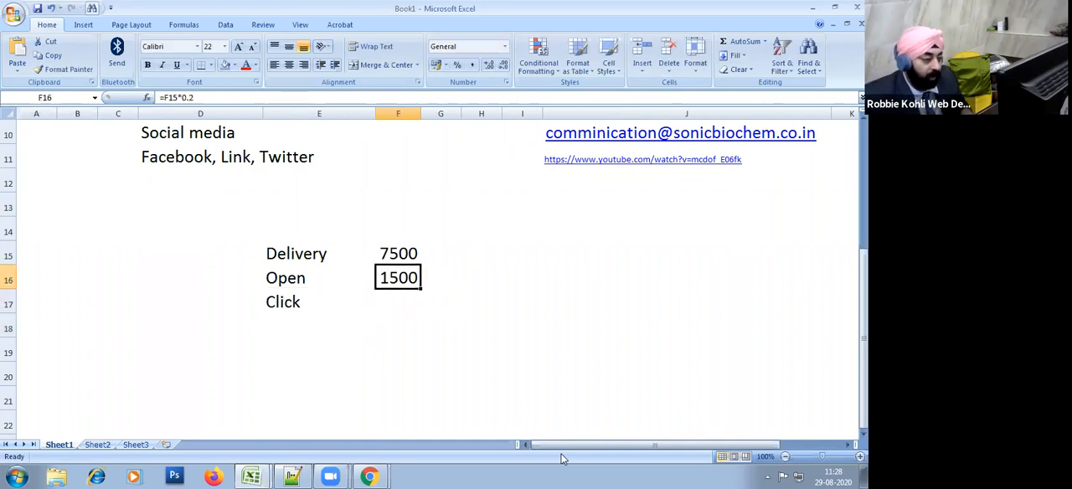
{"action": "key", "text": "Down"}
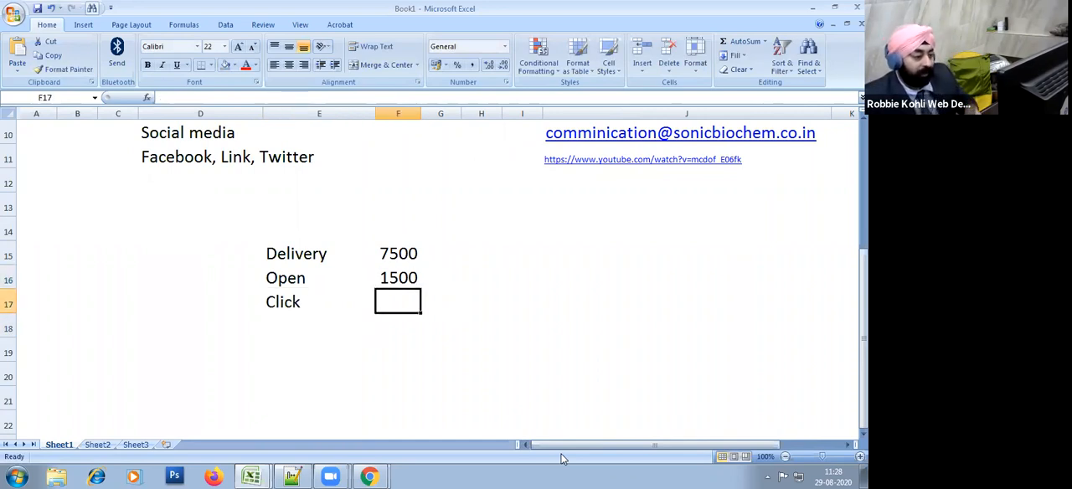
{"action": "key", "text": "F2"}
{"action": "type", "text": "f1"}
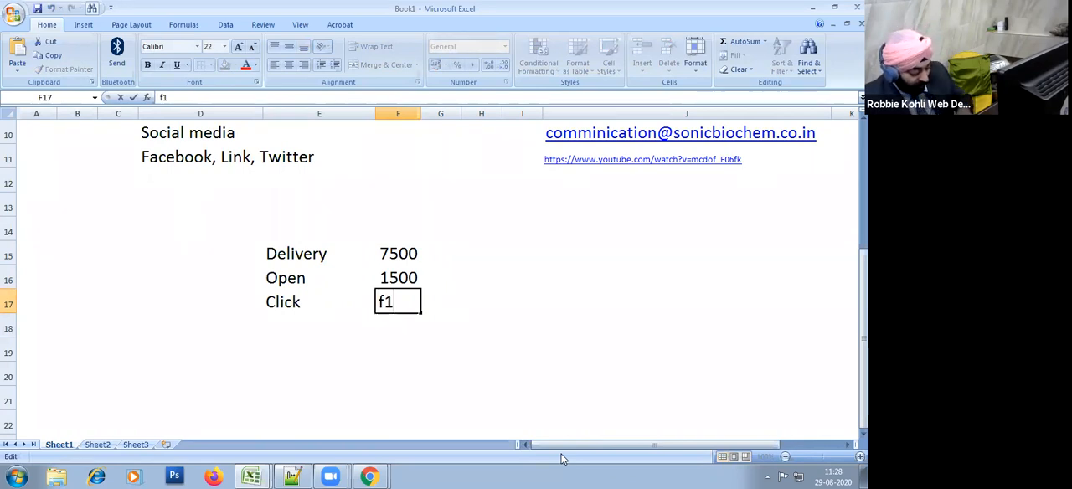
{"action": "type", "text": "5*.10"}
{"action": "key", "text": "Return"}
Step: Turn the Click entry in F17 into a formula based on the Open figure, =F16*.10
{"action": "key", "text": "Up"}
{"action": "key", "text": "F2"}
{"action": "key", "text": "Home"}
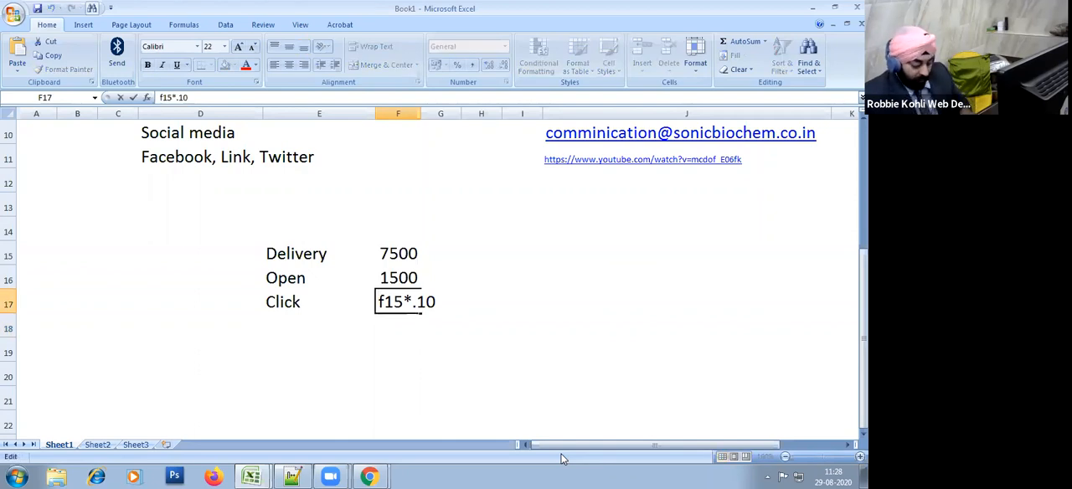
{"action": "type", "text": "="}
{"action": "key", "text": "Right"}
{"action": "key", "text": "Right"}
{"action": "key", "text": "Right"}
{"action": "key", "text": "BackSpace"}
{"action": "type", "text": "6"}
{"action": "key", "text": "Return"}
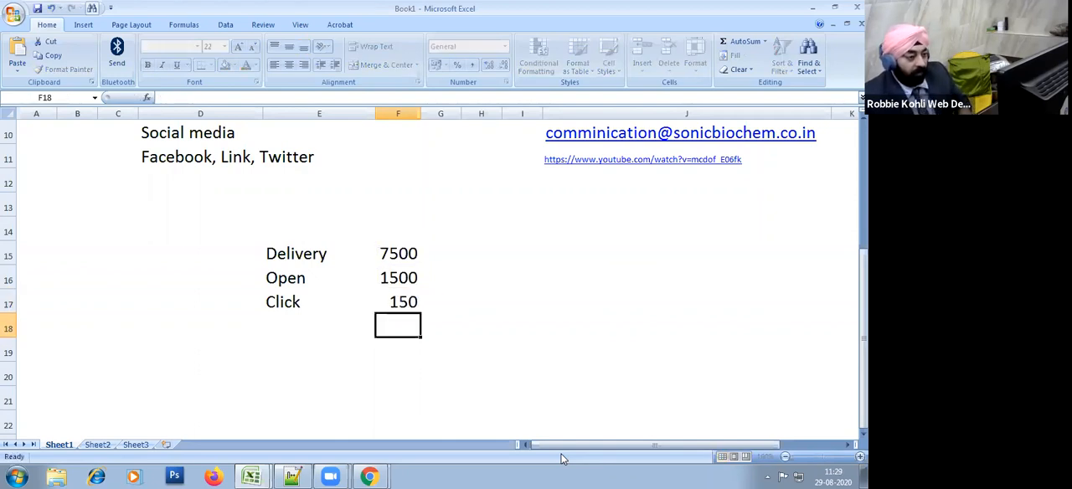
Step: Enter the label Sales in cell E18 below Click
{"action": "key", "text": "Up"}
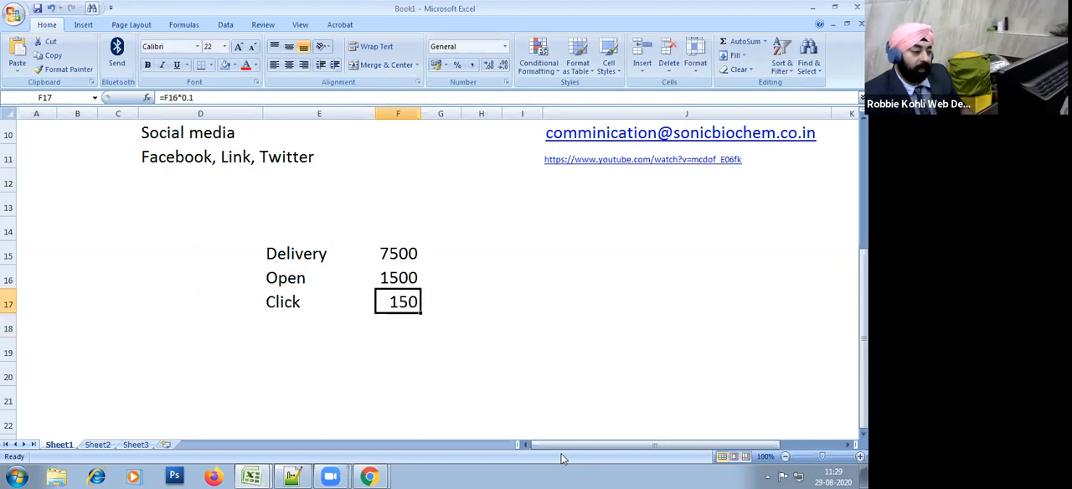
{"action": "key", "text": "Down"}
{"action": "key", "text": "Left"}
{"action": "key", "text": "F2"}
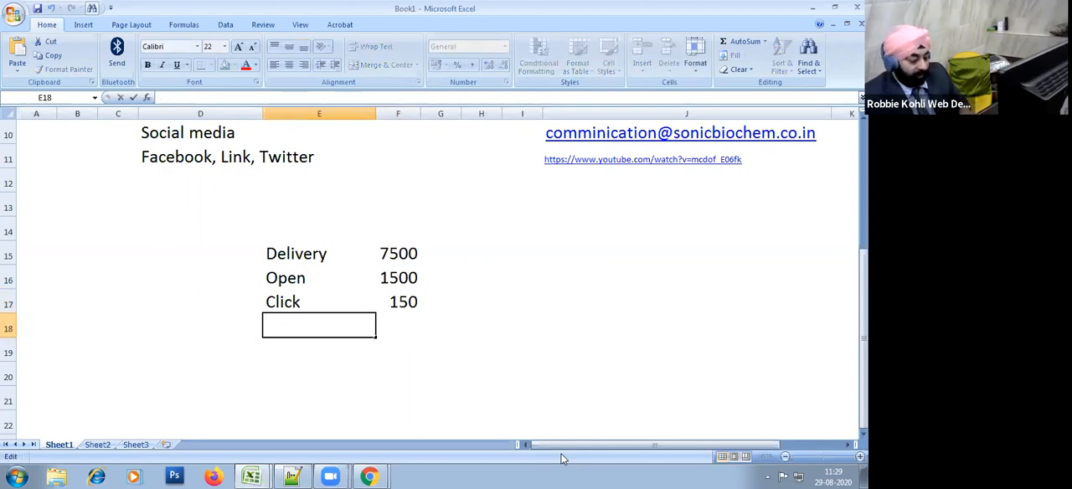
{"action": "type", "text": "Orde"}
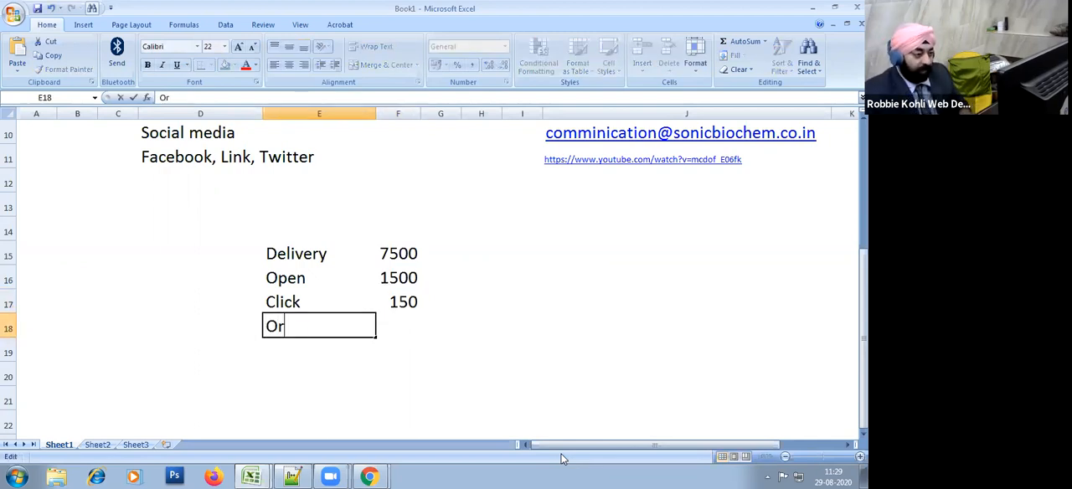
{"action": "key", "text": "BackSpace"}
{"action": "key", "text": "BackSpace"}
{"action": "key", "text": "BackSpace"}
{"action": "key", "text": "BackSpace"}
{"action": "type", "text": "Sales"}
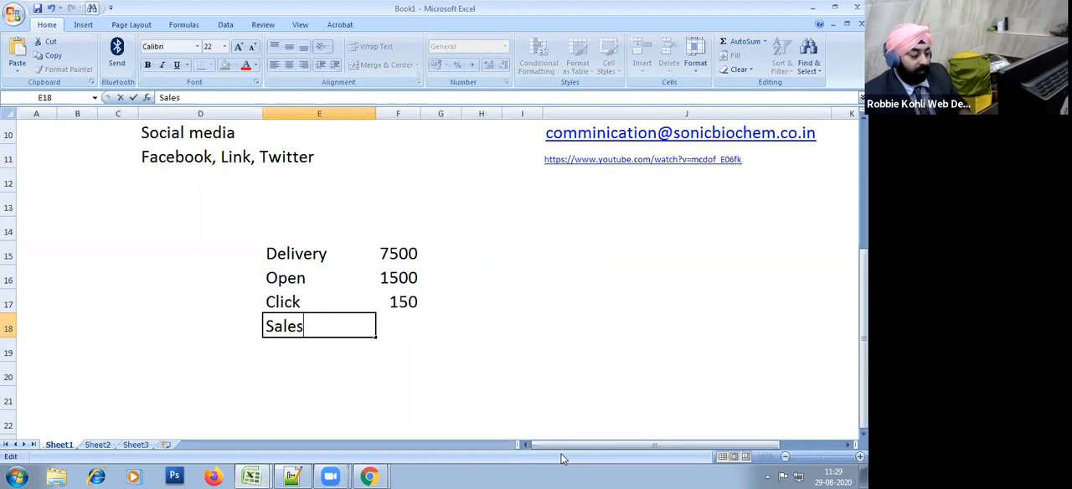
Step: Calculate the Sales figure in cell F18 as 4% of clicks with the formula =f17*.04
{"action": "key", "text": "F2"}
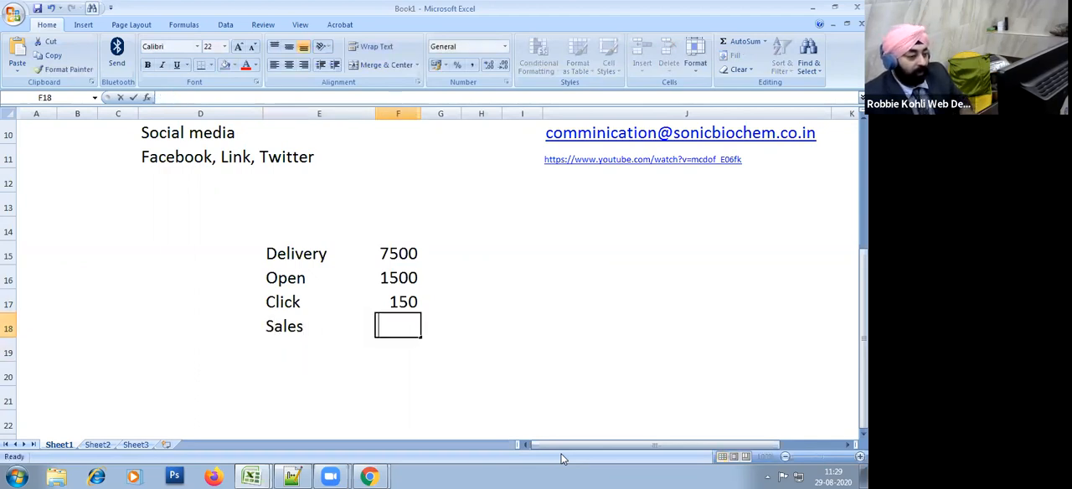
{"action": "type", "text": "=f17*4"}
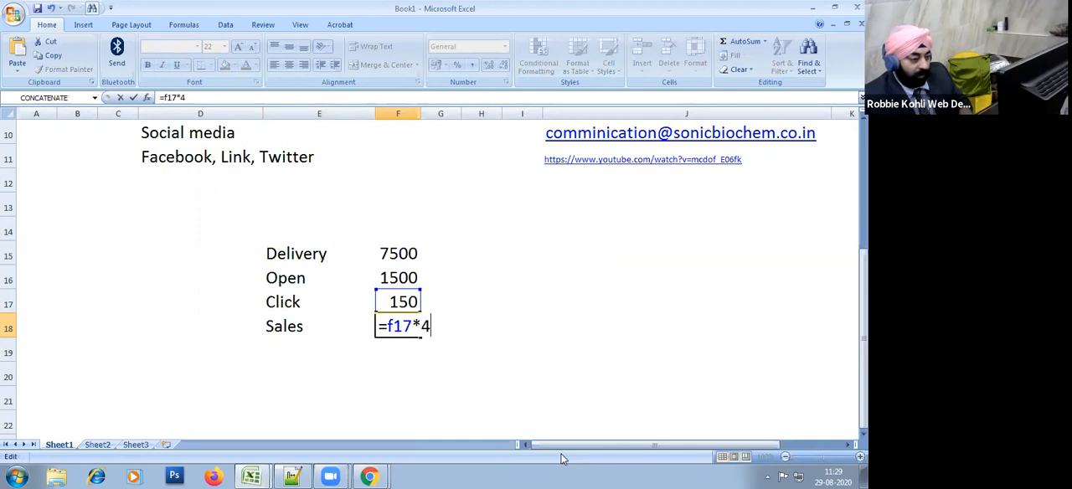
{"action": "key", "text": "BackSpace"}
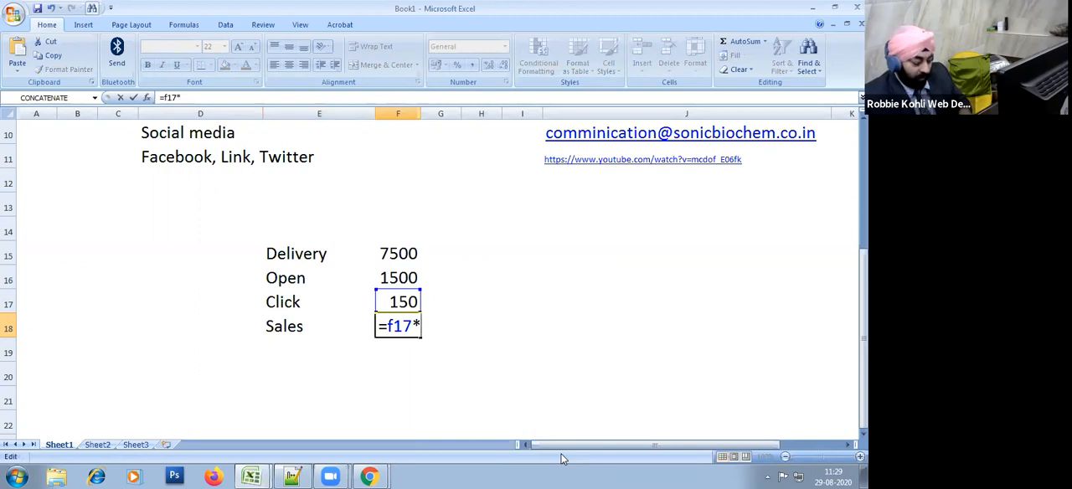
{"action": "type", "text": ".04"}
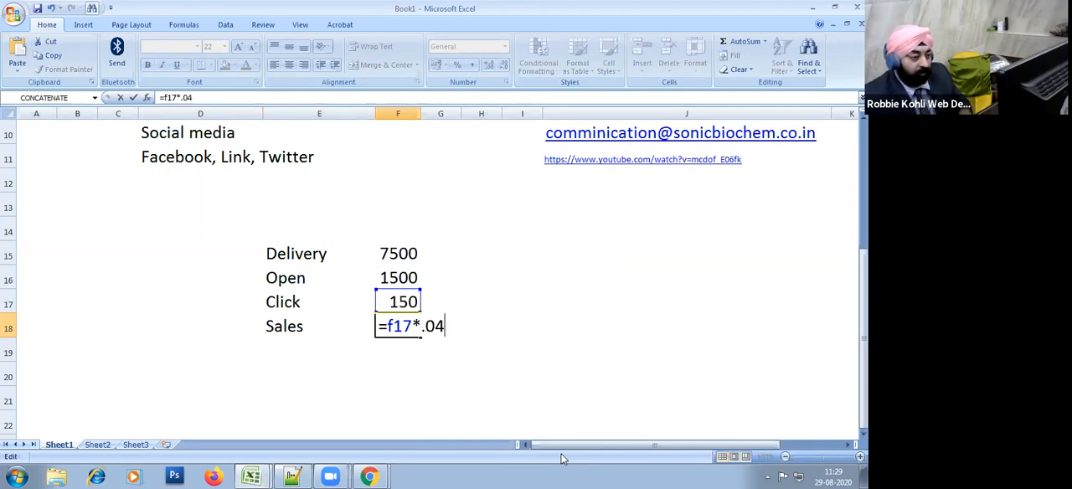
{"action": "key", "text": "Return"}
Step: Review the formulas behind the Open, Click and Sales figures in cells F16 to F18 without changing them
{"action": "key", "text": "Up"}
{"action": "key", "text": "Up"}
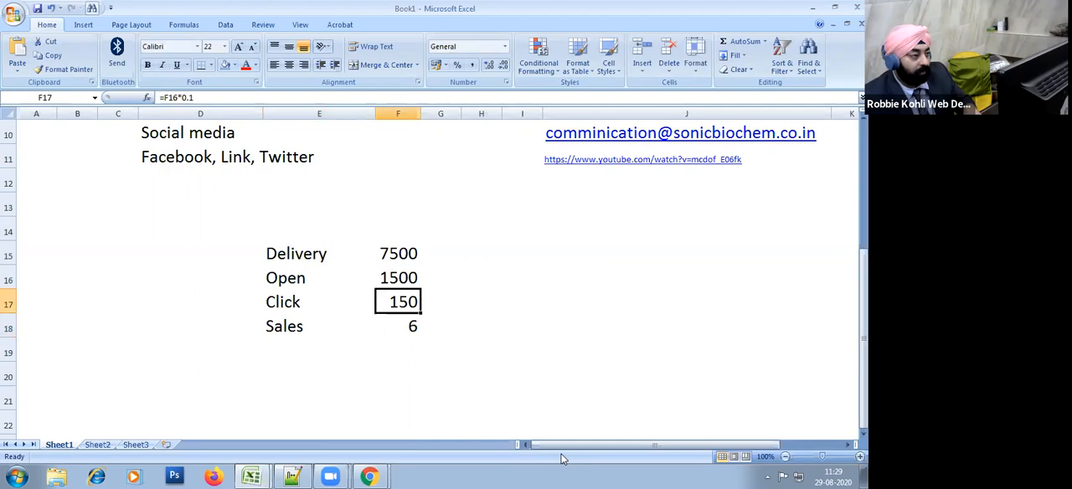
{"action": "key", "text": "Down"}
{"action": "key", "text": "F2"}
{"action": "key", "text": "Return"}
{"action": "key", "text": "Up"}
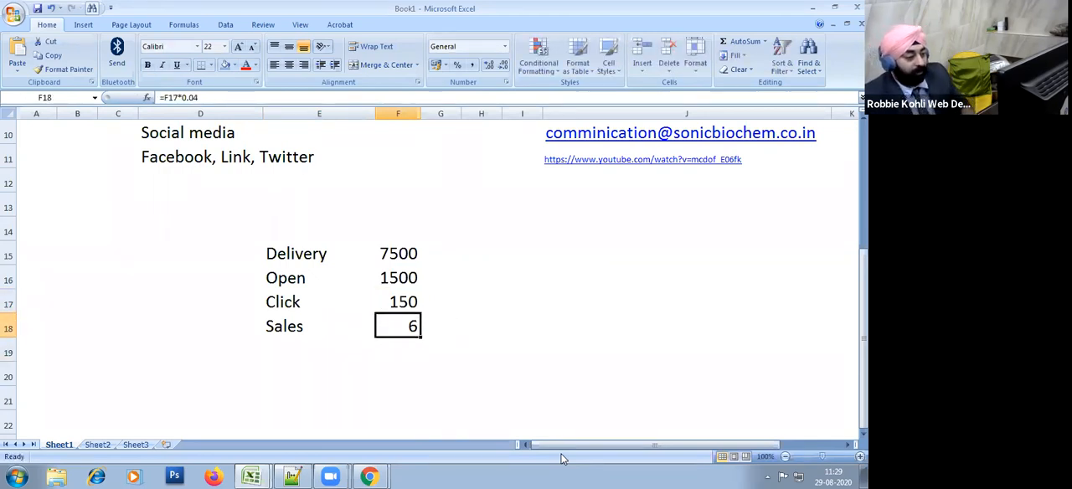
{"action": "key", "text": "F2"}
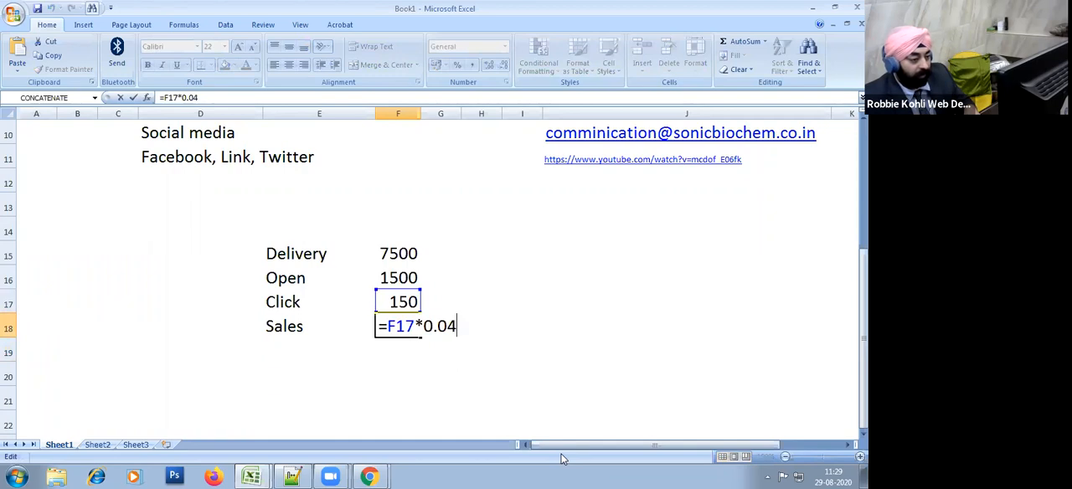
{"action": "key", "text": "Return"}
{"action": "key", "text": "Up"}
{"action": "key", "text": "Up"}
{"action": "key", "text": "Up"}
{"action": "key", "text": "Up"}
{"action": "key", "text": "Down"}
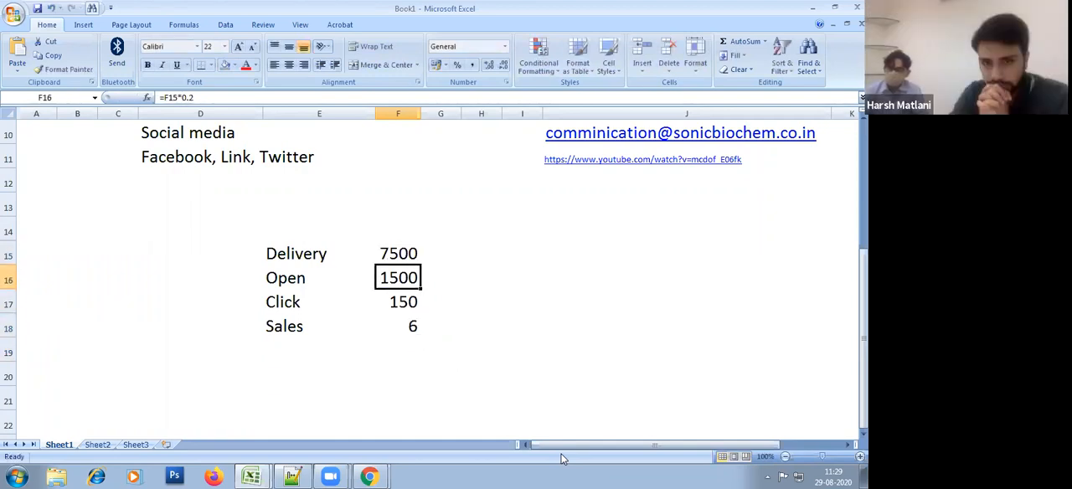
{"action": "key", "text": "Down"}
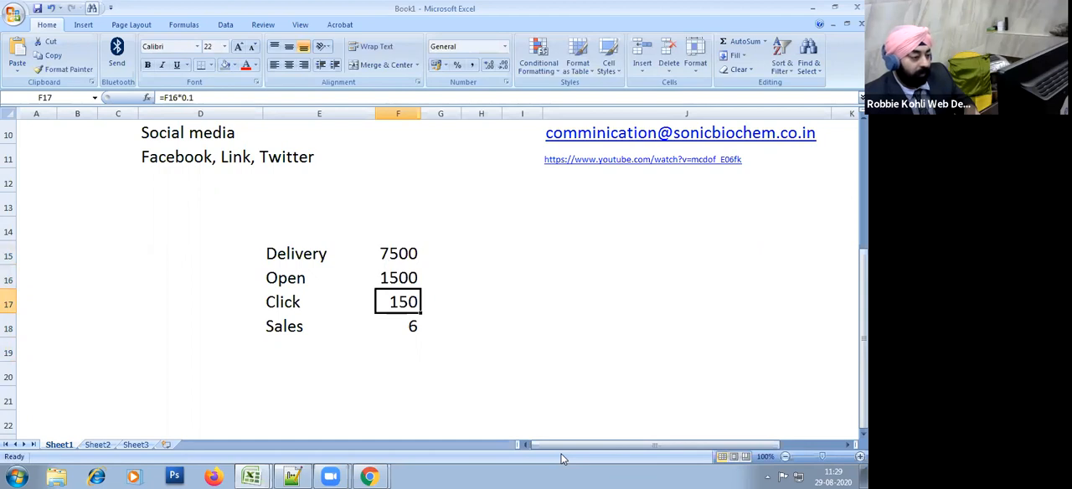
{"action": "key", "text": "Down"}
{"action": "key", "text": "F2"}
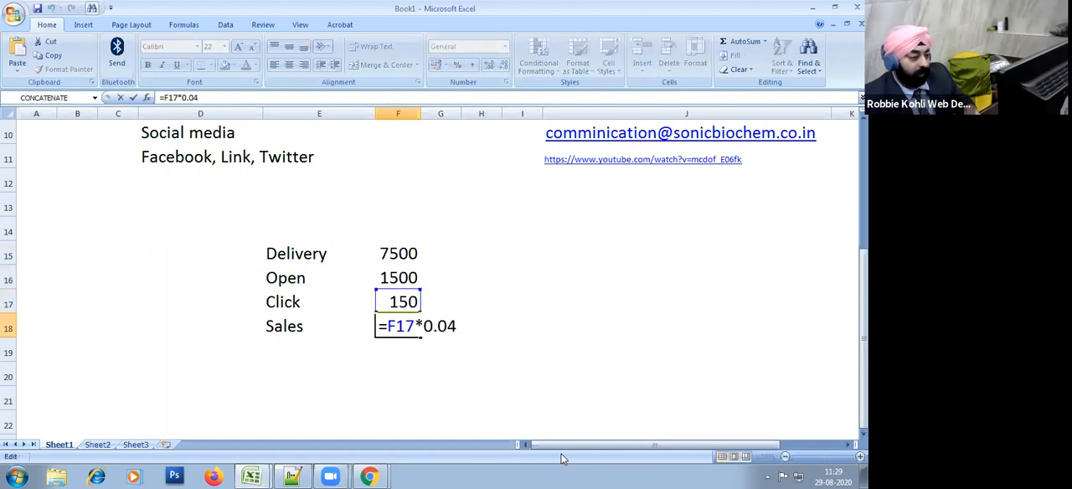
{"action": "key", "text": "Return"}
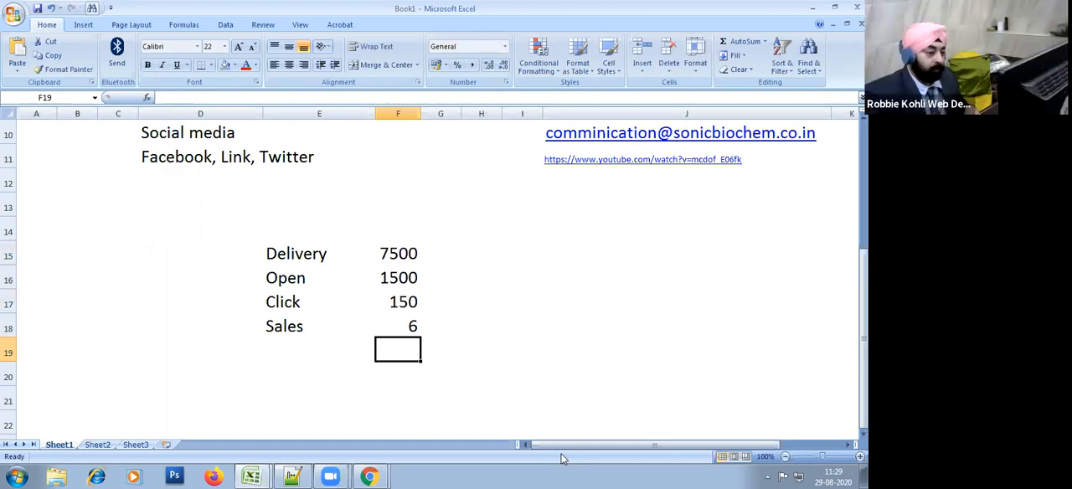
Step: Highlight the funnel figures in F15:F18 and the whole label-and-value block E15:F18 for review
{"action": "left_click", "coordinate": [506, 331]}
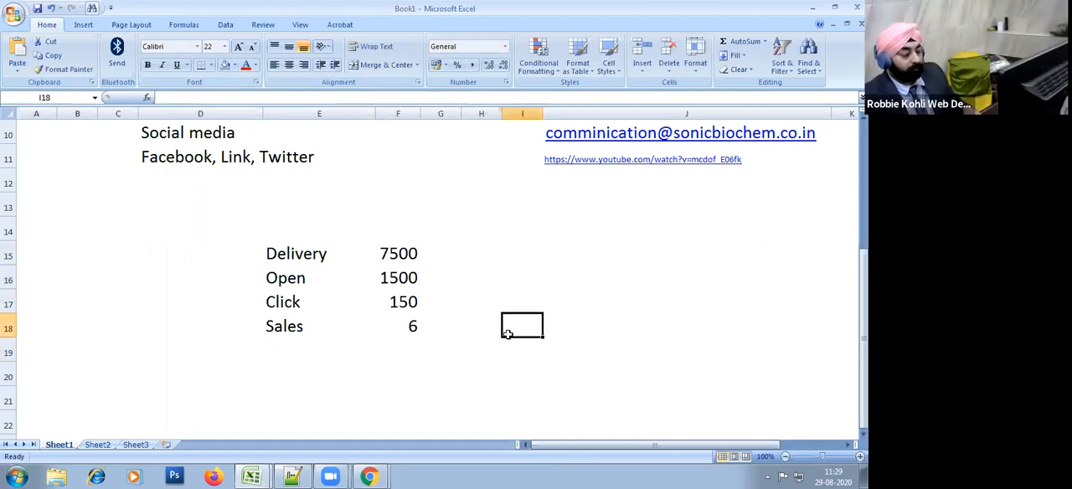
{"action": "left_click", "coordinate": [465, 365]}
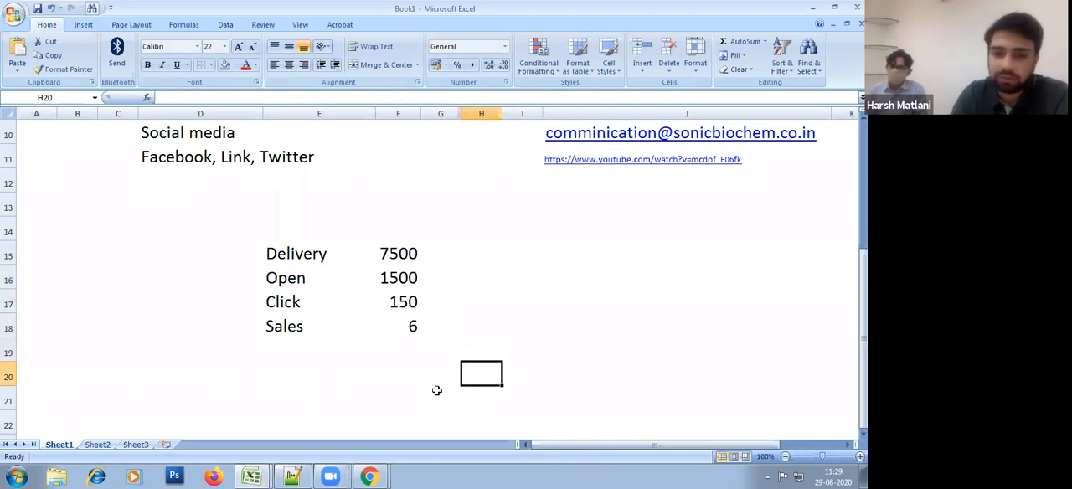
{"action": "left_click", "coordinate": [487, 292]}
{"action": "left_click_drag", "start_coordinate": [412, 255], "coordinate": [411, 340]}
{"action": "left_click", "coordinate": [508, 350]}
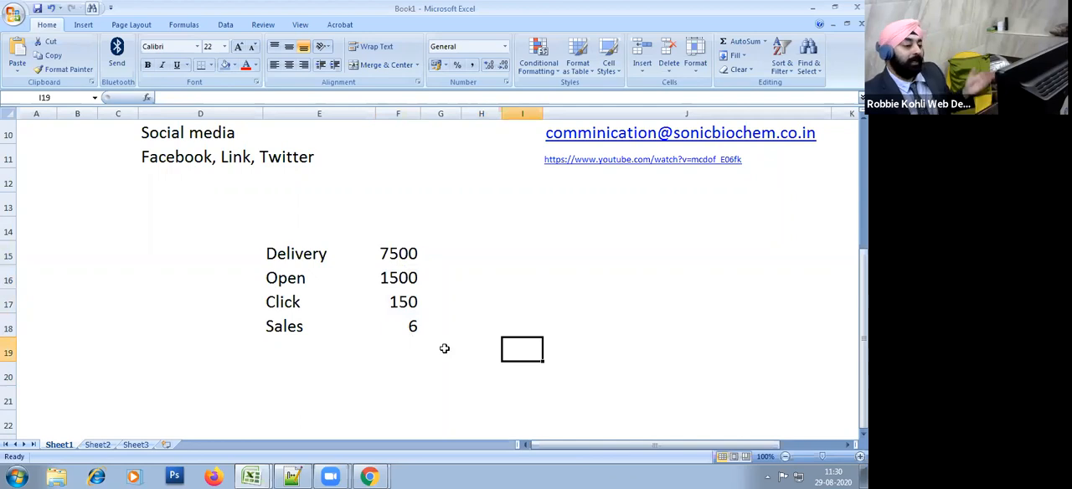
{"action": "left_click_drag", "start_coordinate": [412, 256], "coordinate": [411, 326]}
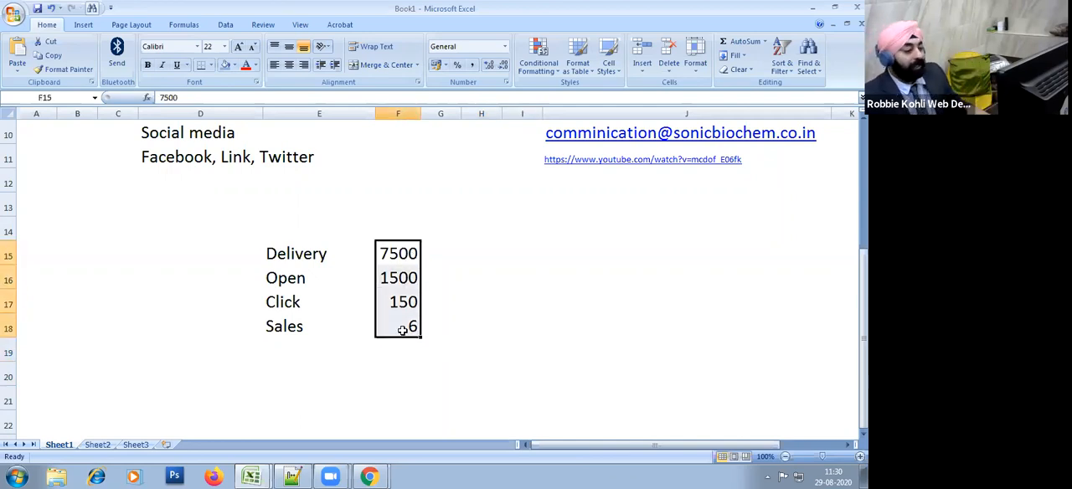
{"action": "left_click", "coordinate": [512, 347]}
{"action": "left_click_drag", "start_coordinate": [411, 255], "coordinate": [374, 337]}
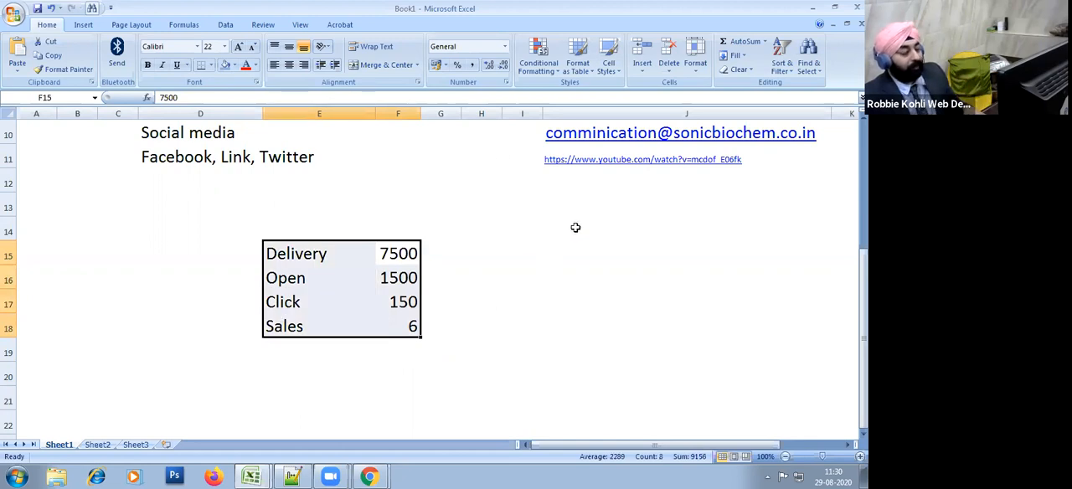
Step: Apply all borders to the funnel block E15:F18
{"action": "left_click", "coordinate": [210, 65]}
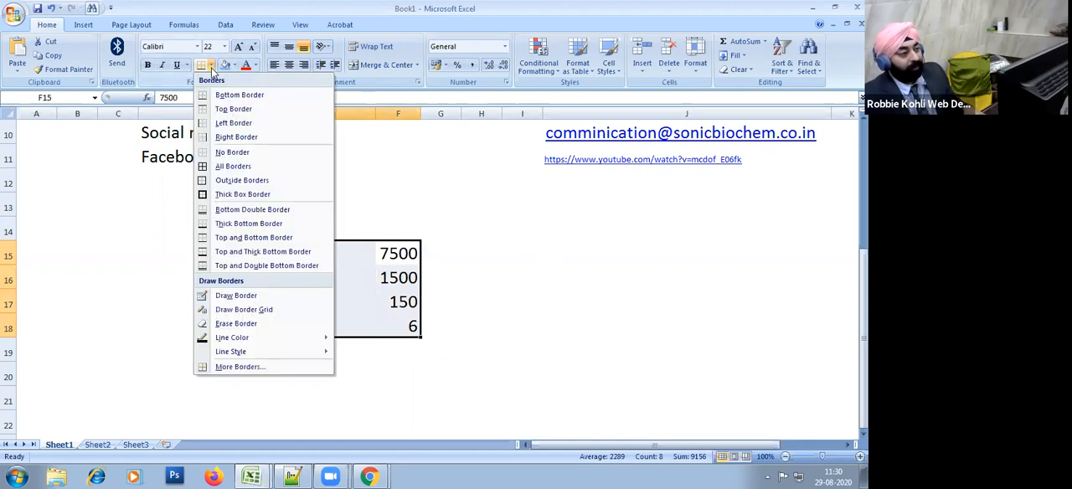
{"action": "left_click", "coordinate": [238, 168]}
{"action": "left_click", "coordinate": [499, 275]}
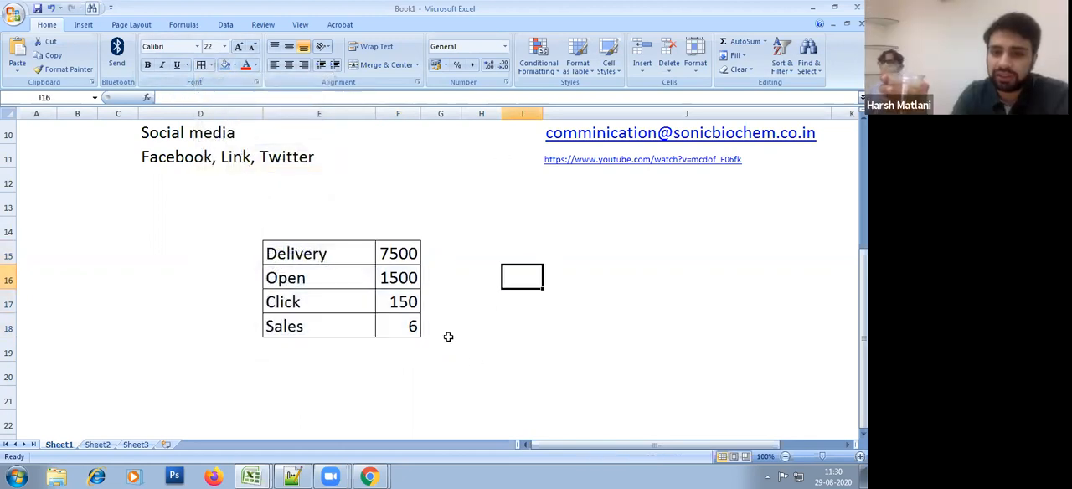
Step: Left-align the contents of the bordered funnel table, including the figures in F15:F18
{"action": "left_click", "coordinate": [447, 342]}
{"action": "key", "text": "ctrl+a"}
{"action": "left_click", "coordinate": [273, 66]}
{"action": "left_click", "coordinate": [586, 349]}
{"action": "left_click", "coordinate": [494, 350]}
{"action": "left_click", "coordinate": [494, 421]}
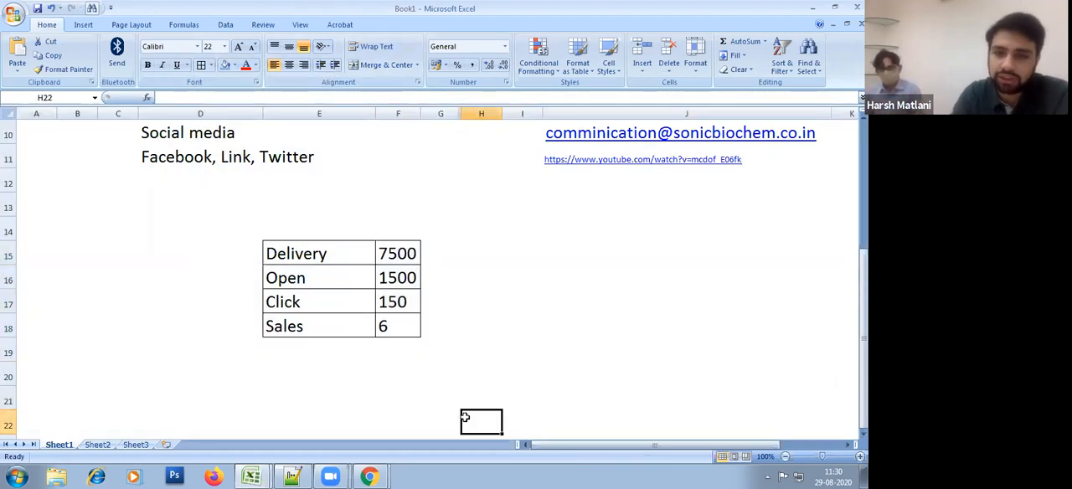
Step: Enter the note High Value in cell I15 beside the funnel table
{"action": "left_click", "coordinate": [533, 245]}
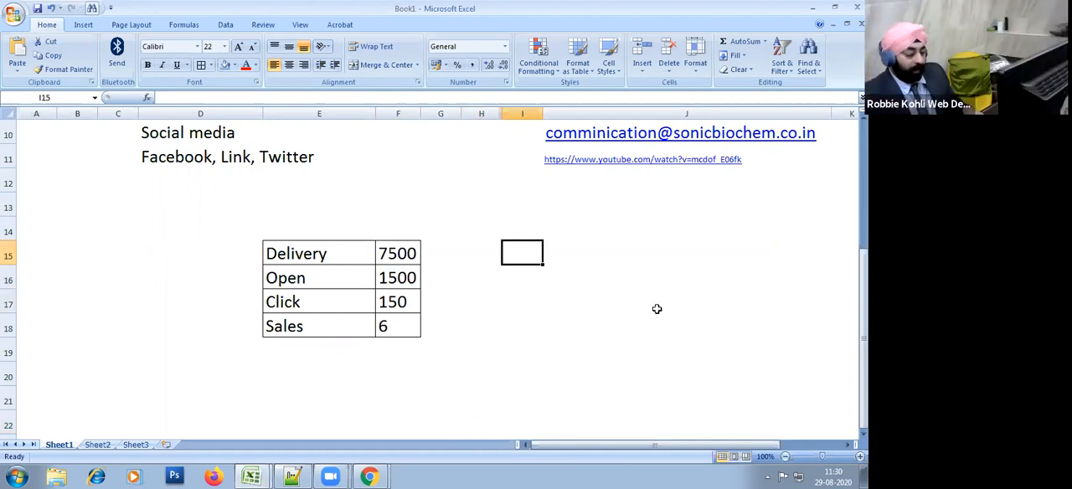
{"action": "type", "text": "High Value"}
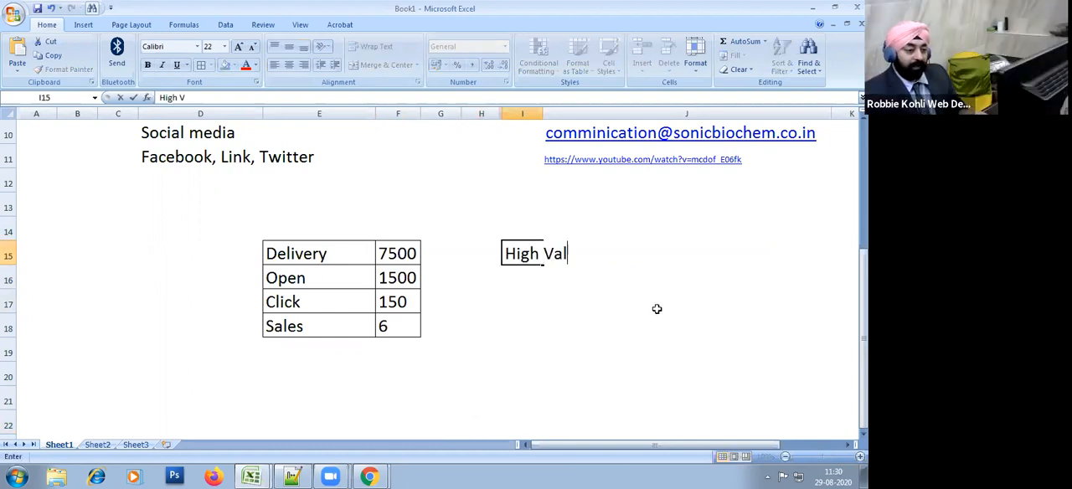
{"action": "key", "text": "Return"}
{"action": "left_click", "coordinate": [629, 250]}
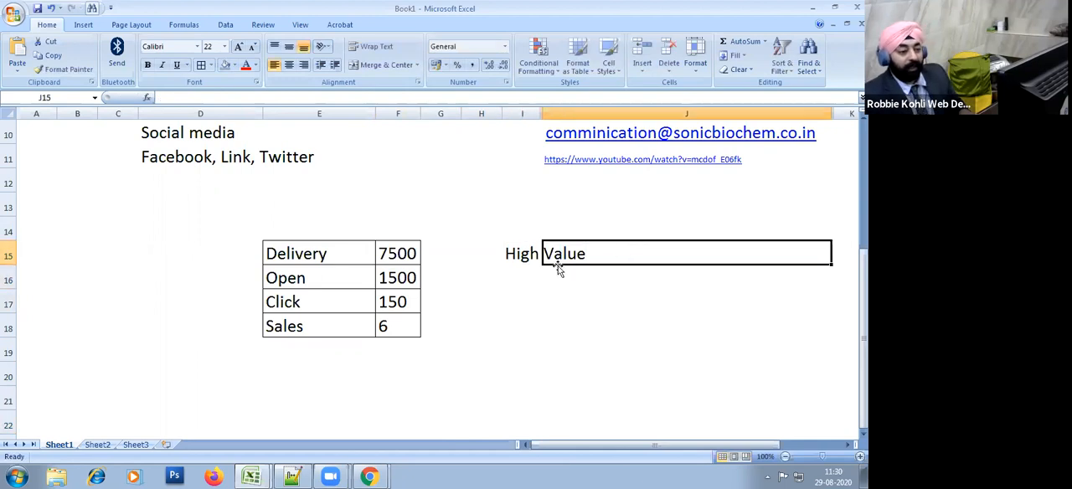
Step: Extend the note in cell I15 to read High Value -: Success rate is good
{"action": "left_click", "coordinate": [521, 253]}
{"action": "double_click", "coordinate": [521, 253]}
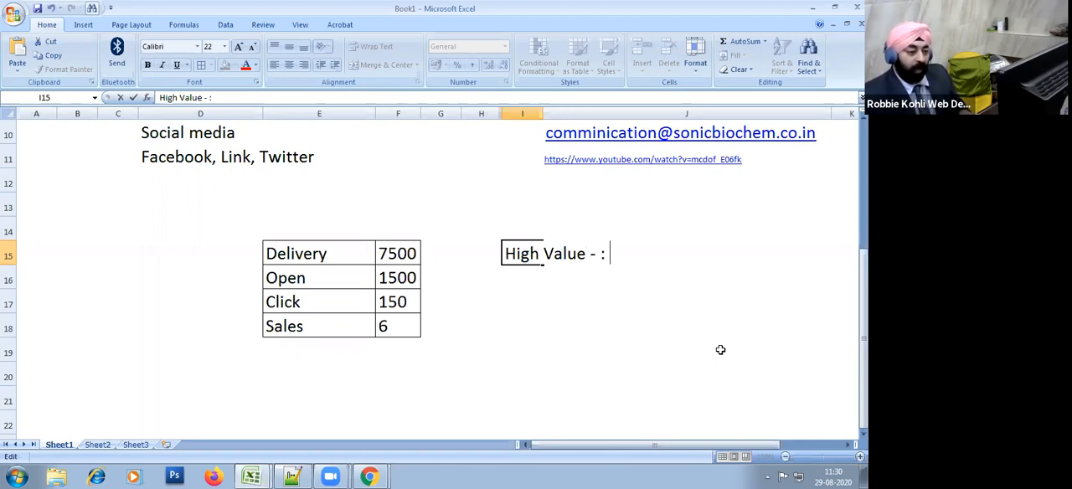
{"action": "type", "text": ": Suic"}
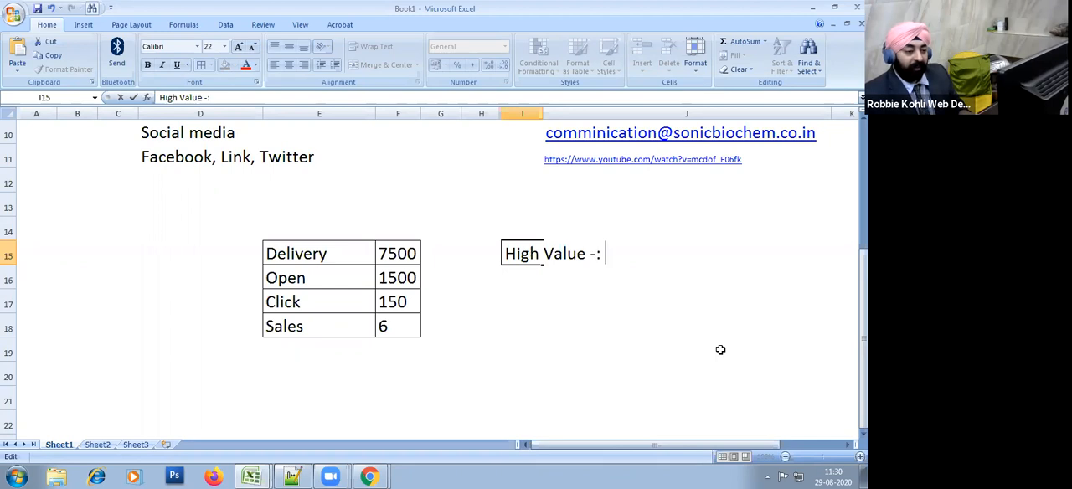
{"action": "key", "text": "BackSpace"}
{"action": "key", "text": "BackSpace"}
{"action": "type", "text": "cce"}
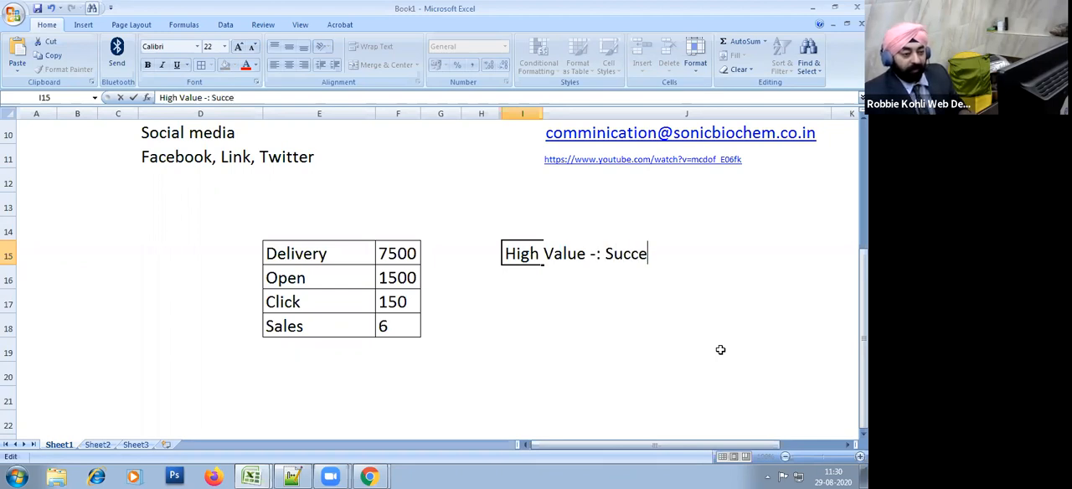
{"action": "type", "text": "ss rate is good"}
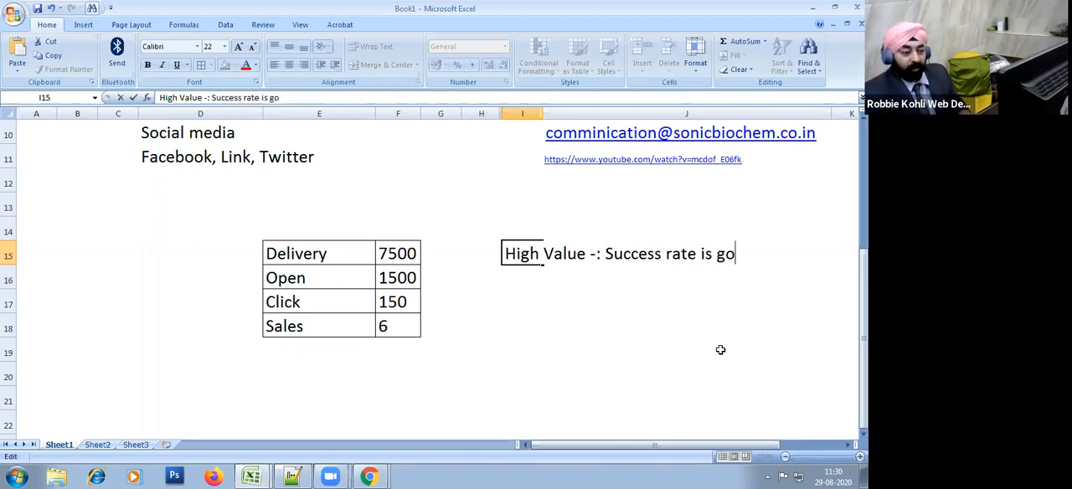
{"action": "key", "text": "Return"}
Step: Enter the note E-commerce / Low in cell I16 below the High Value line
{"action": "type", "text": "E-co"}
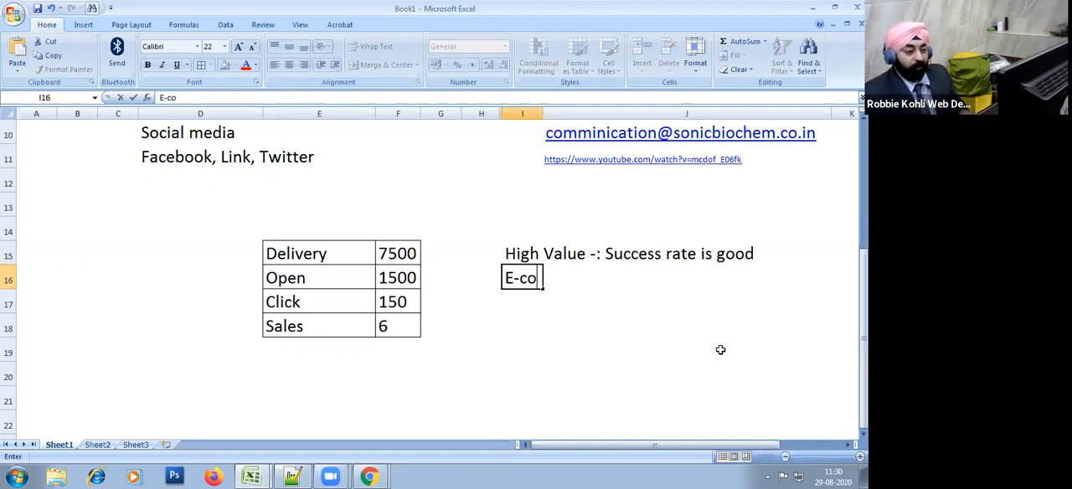
{"action": "type", "text": "mmerce / Low"}
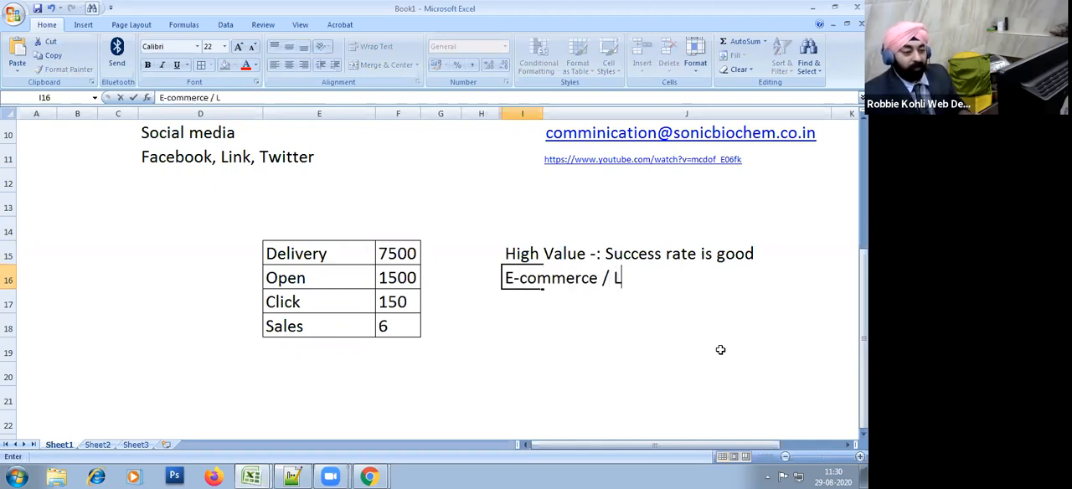
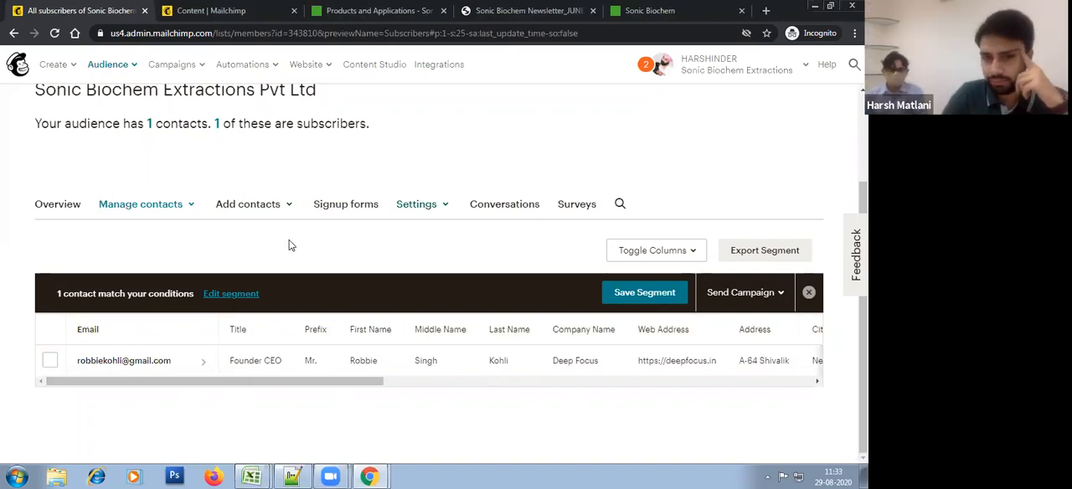
Step: Open the audience exports page of the Sonic Biochem audience
{"action": "left_click", "coordinate": [153, 211]}
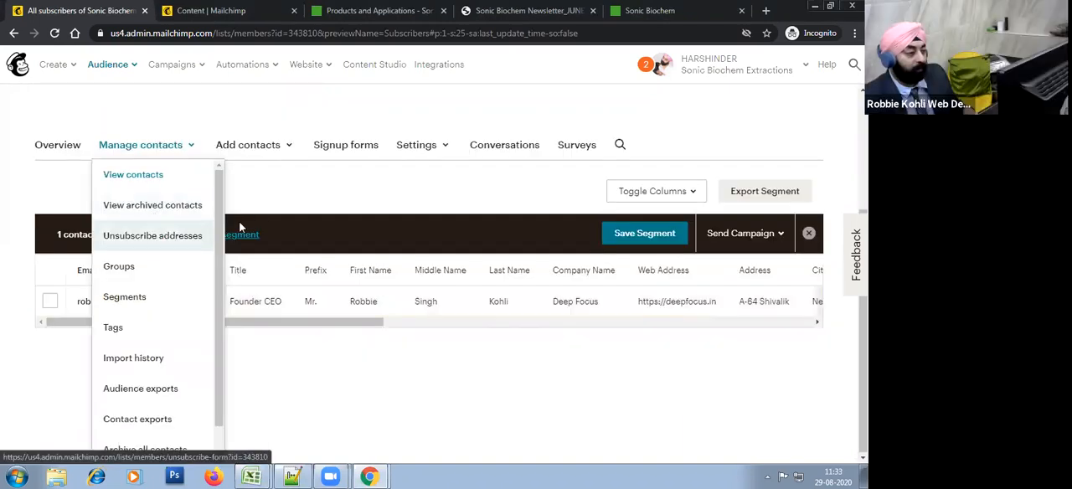
{"action": "left_click", "coordinate": [360, 112]}
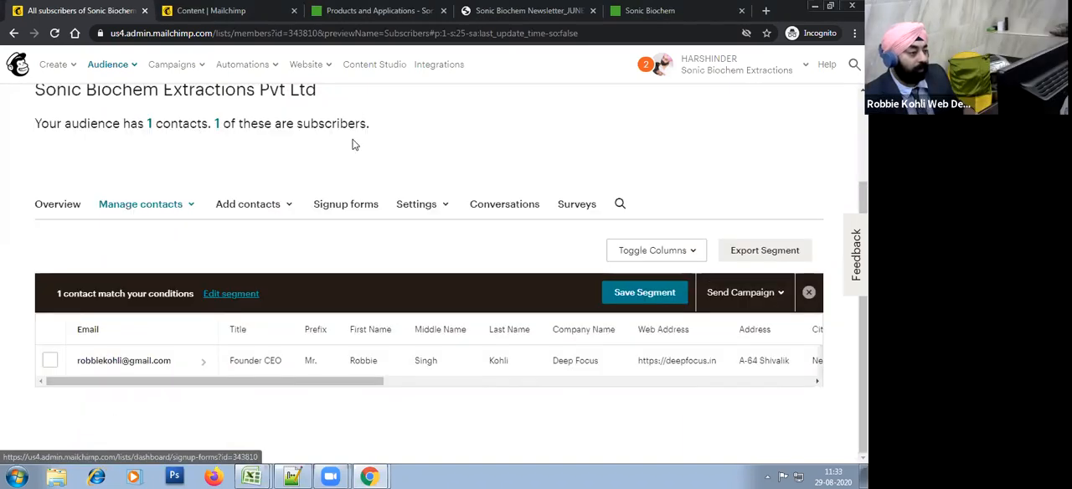
{"action": "left_click", "coordinate": [170, 212]}
{"action": "scroll", "coordinate": [175, 388], "scroll_direction": "down", "scroll_amount": 1}
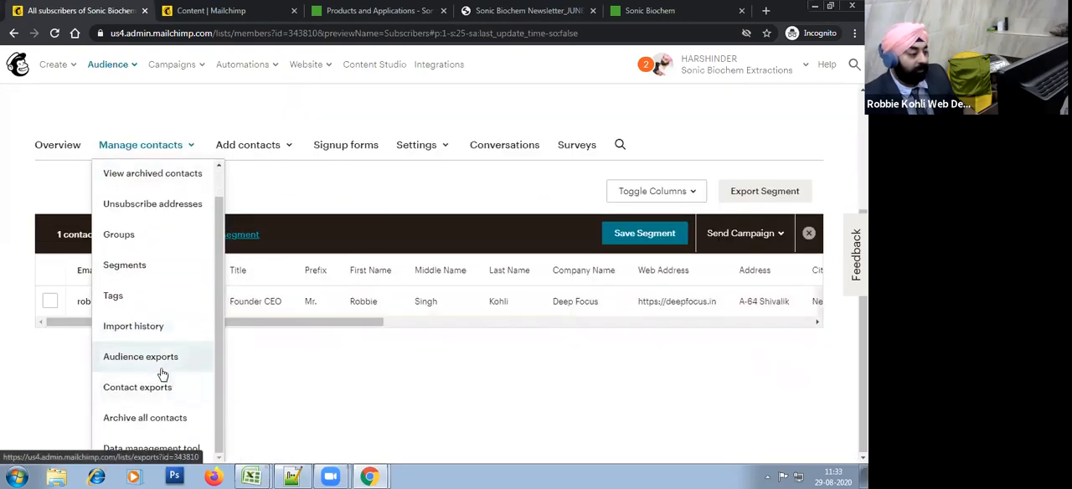
{"action": "left_click", "coordinate": [163, 373]}
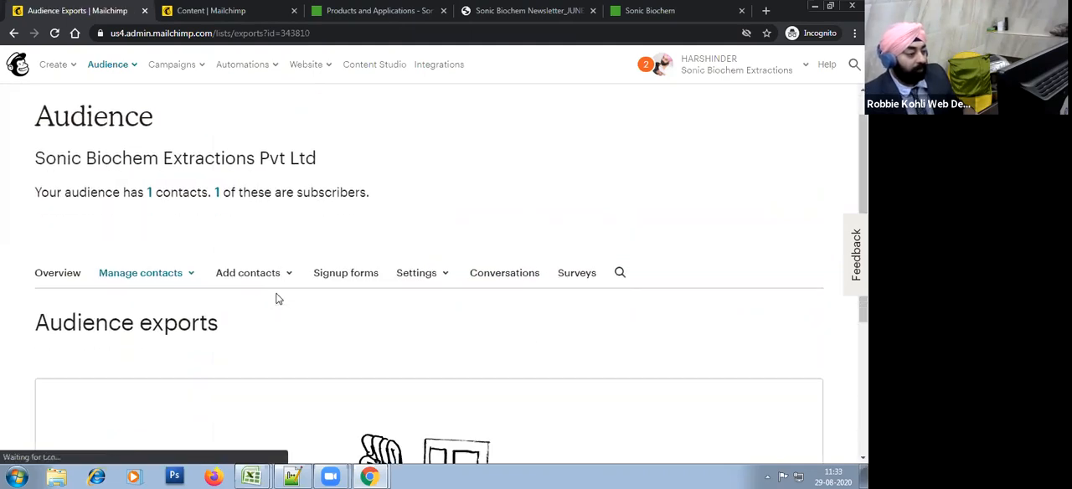
{"action": "scroll", "coordinate": [311, 362], "scroll_direction": "down", "scroll_amount": 3}
{"action": "scroll", "coordinate": [380, 367], "scroll_direction": "up", "scroll_amount": 3}
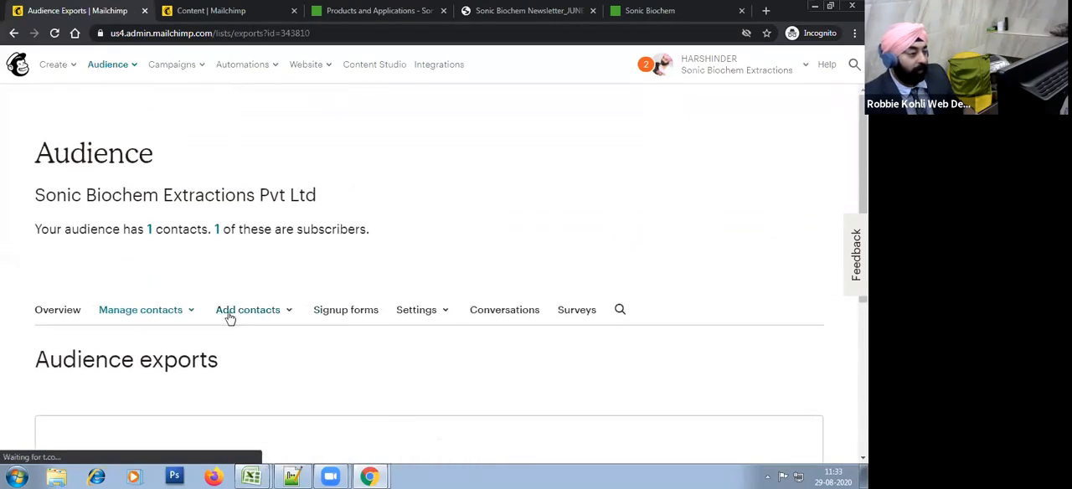
Step: Return from the audience exports page to the audience's contact list
{"action": "left_click", "coordinate": [241, 311]}
{"action": "left_click", "coordinate": [151, 315]}
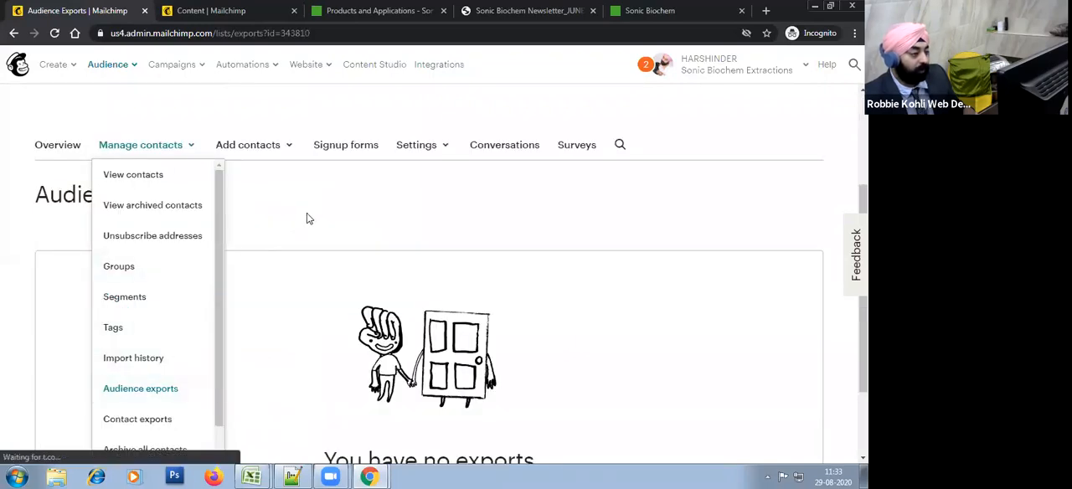
{"action": "left_click", "coordinate": [264, 239]}
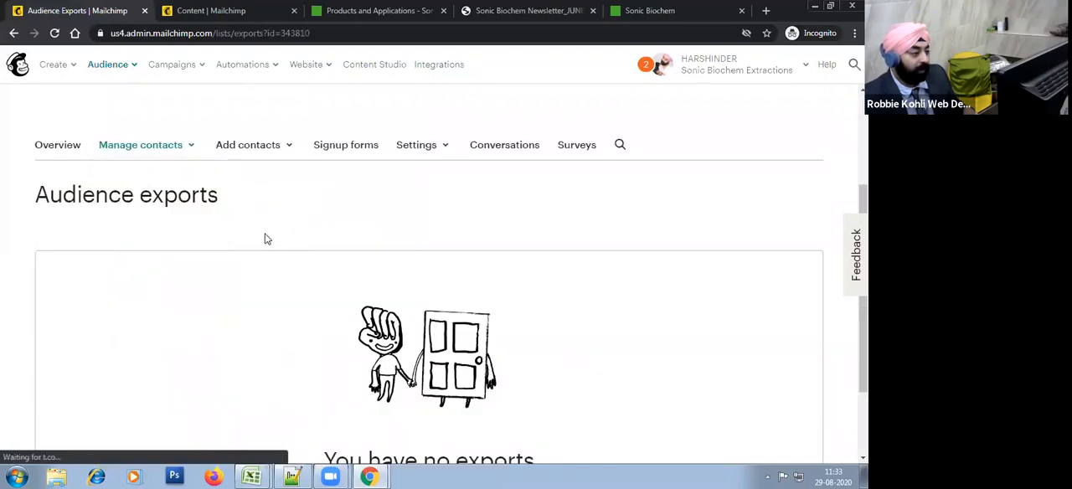
{"action": "left_click", "coordinate": [247, 155]}
{"action": "left_click", "coordinate": [142, 147]}
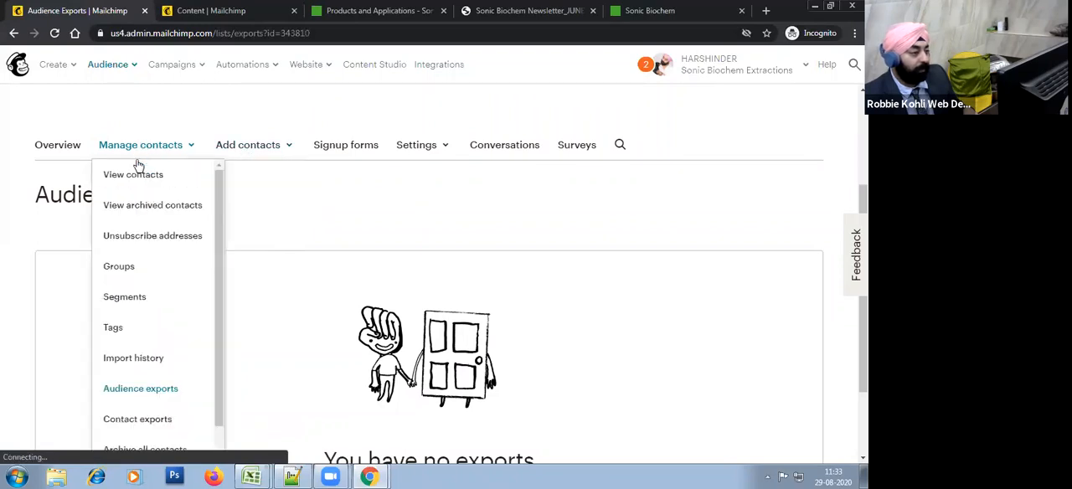
{"action": "left_click", "coordinate": [134, 176]}
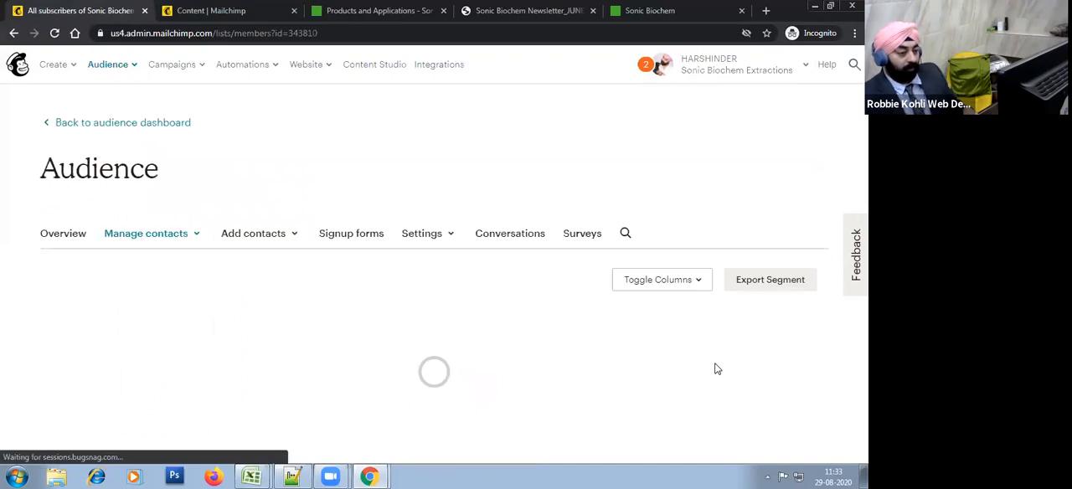
Step: Export the contact segment and download the resulting member export as CSV
{"action": "scroll", "coordinate": [716, 368], "scroll_direction": "down", "scroll_amount": 2}
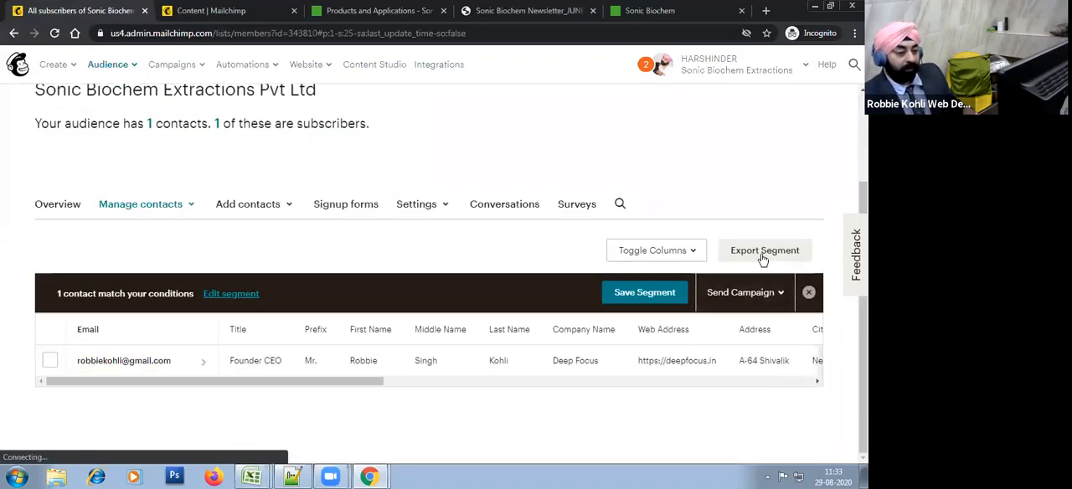
{"action": "left_click", "coordinate": [758, 251]}
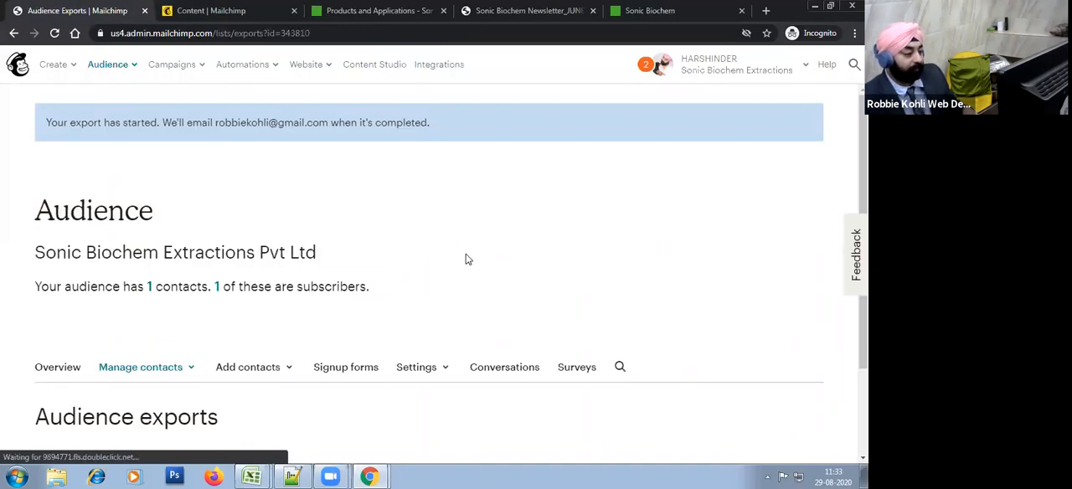
{"action": "scroll", "coordinate": [506, 326], "scroll_direction": "down", "scroll_amount": 2}
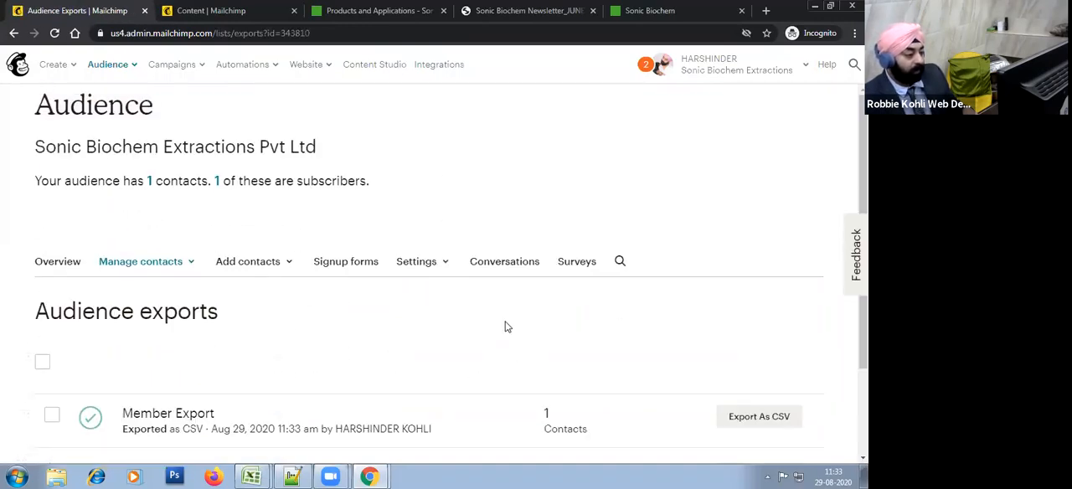
{"action": "left_click", "coordinate": [744, 418]}
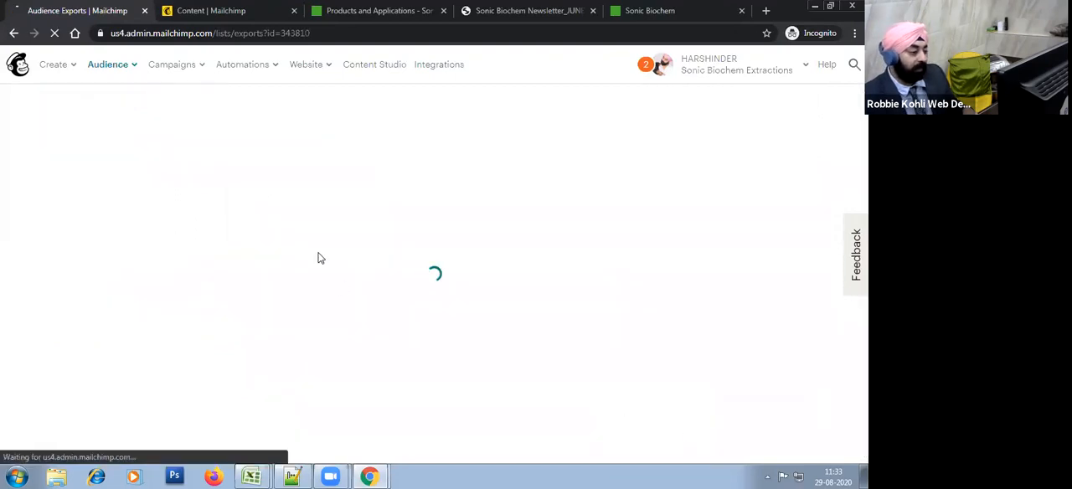
Step: Place the downloaded segment export archive in a new folder named sonicbiochem inside the Documents library
{"action": "left_click", "coordinate": [132, 448]}
{"action": "left_click", "coordinate": [171, 411]}
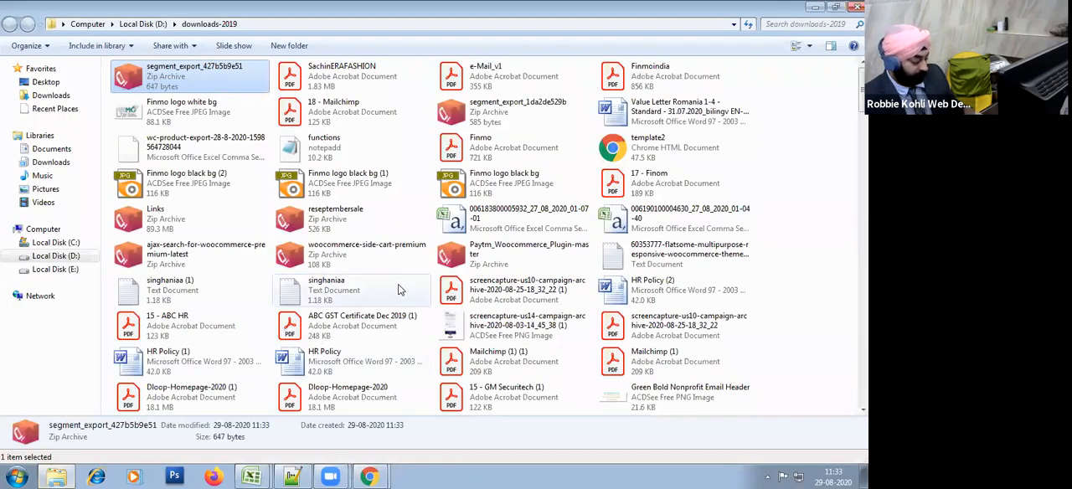
{"action": "left_click", "coordinate": [51, 148]}
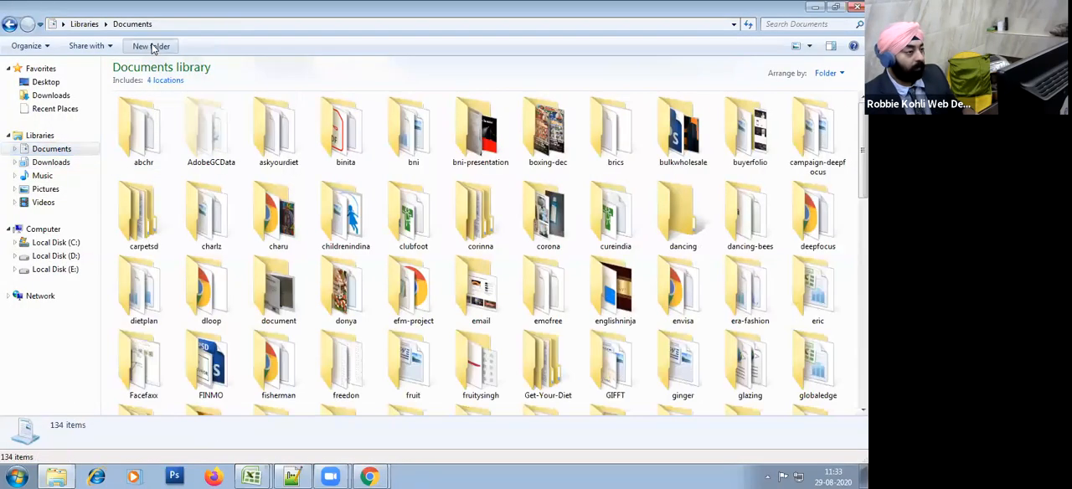
{"action": "key", "text": "ctrl+shift+n"}
{"action": "type", "text": "sonicb"}
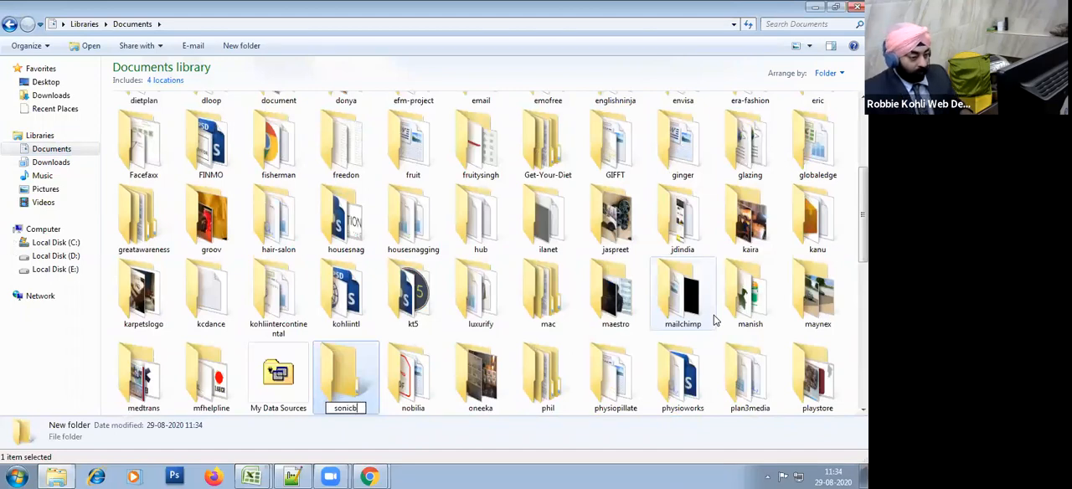
{"action": "key", "text": "Return"}
{"action": "key", "text": "Return"}
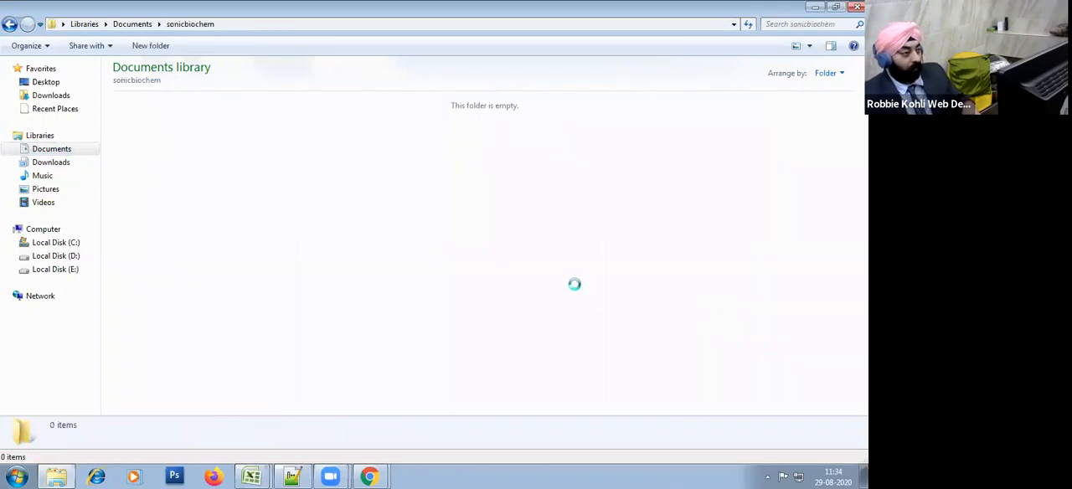
{"action": "key", "text": "ctrl+v"}
Step: Extract the segment export archive into the sonicbiochem folder and open the extracted contact file in Excel
{"action": "right_click", "coordinate": [167, 122]}
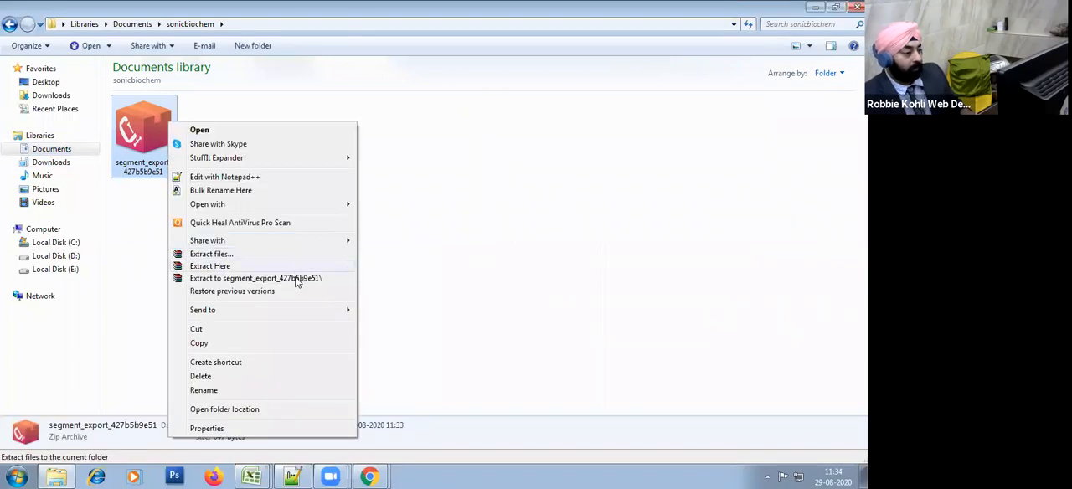
{"action": "left_click", "coordinate": [293, 268]}
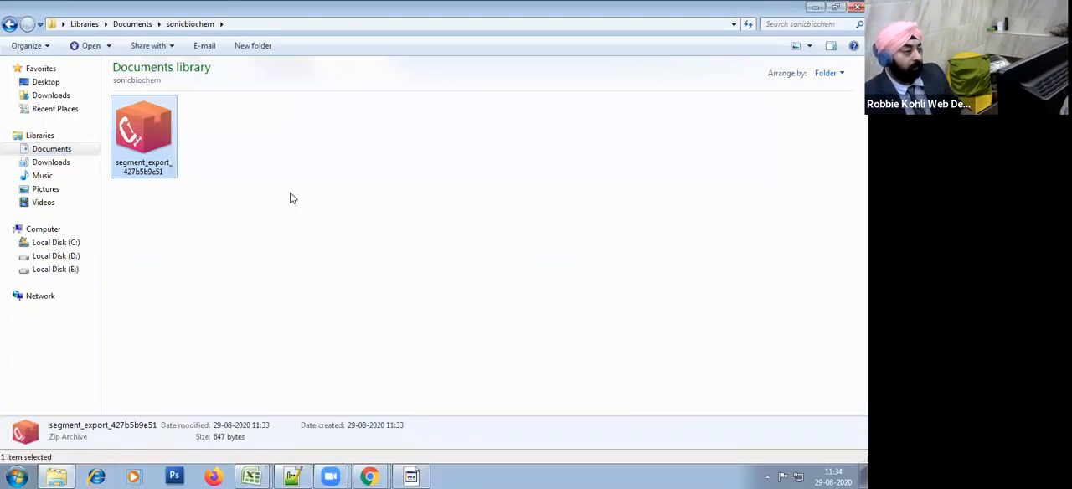
{"action": "left_click", "coordinate": [282, 265]}
{"action": "double_click", "coordinate": [149, 174]}
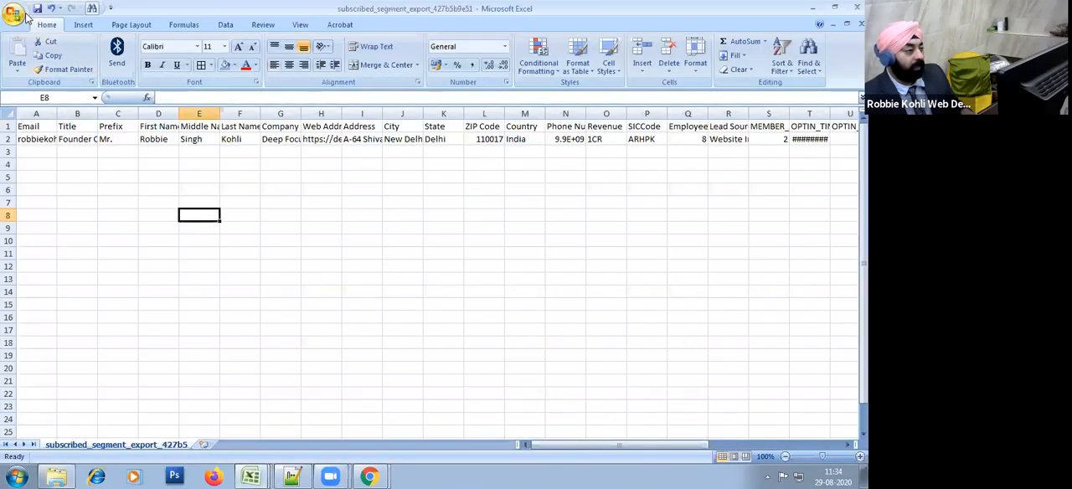
Step: Save the exported contact file in the sonicbiochem folder as an Excel Workbook
{"action": "left_click", "coordinate": [16, 15]}
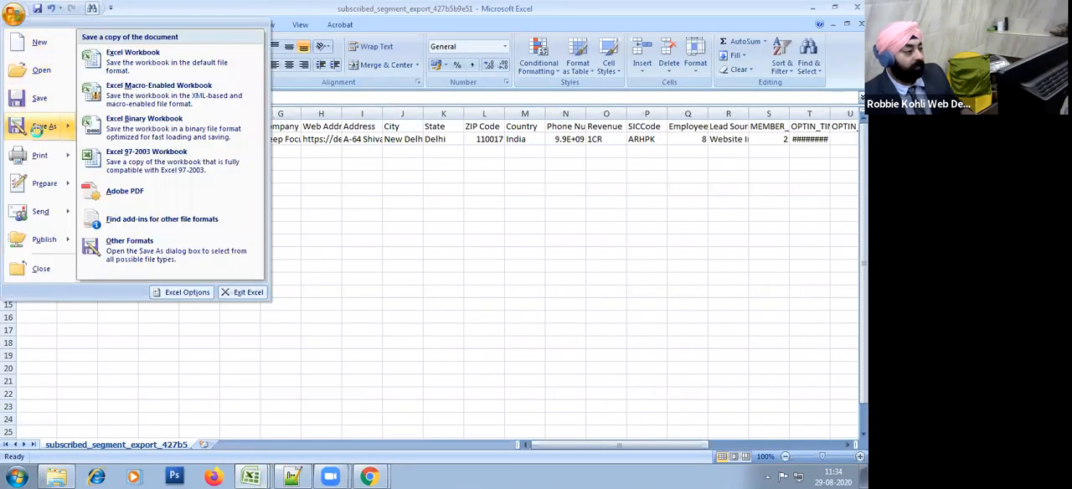
{"action": "left_click", "coordinate": [36, 128]}
{"action": "left_click", "coordinate": [159, 233]}
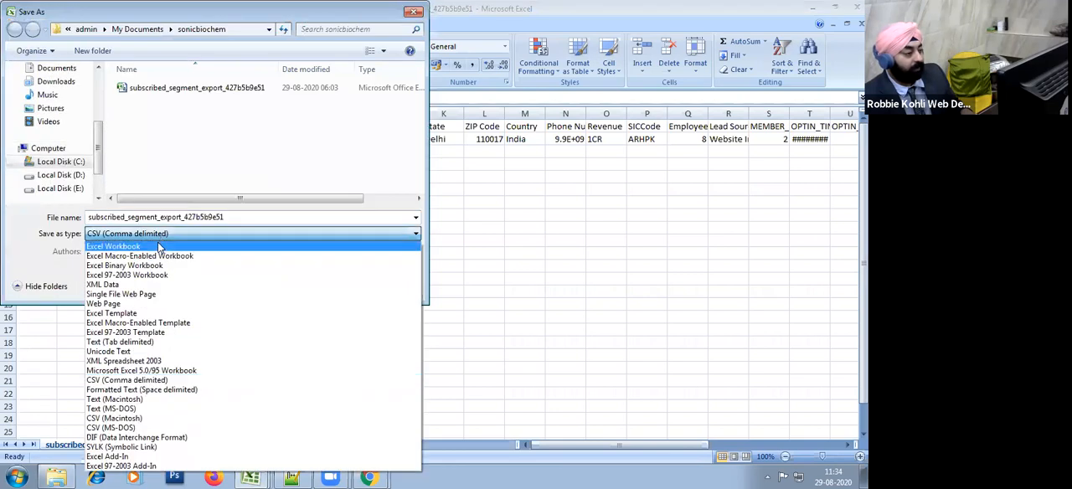
{"action": "left_click", "coordinate": [159, 246]}
{"action": "left_click", "coordinate": [321, 299]}
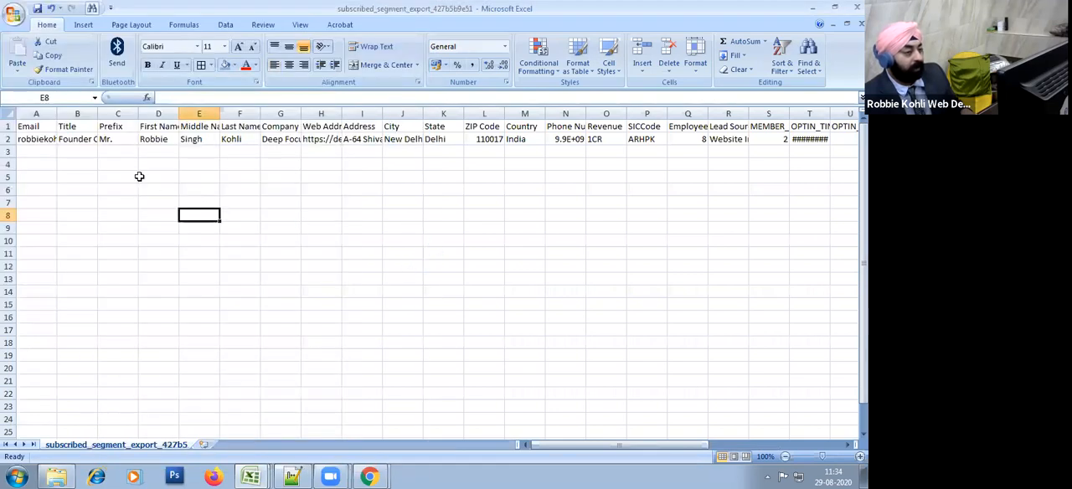
Step: Replace the email in A2 with the second contact's email address
{"action": "left_click", "coordinate": [48, 139]}
{"action": "left_click", "coordinate": [36, 174]}
{"action": "key", "text": "Up"}
{"action": "key", "text": "Up"}
{"action": "key", "text": "Up"}
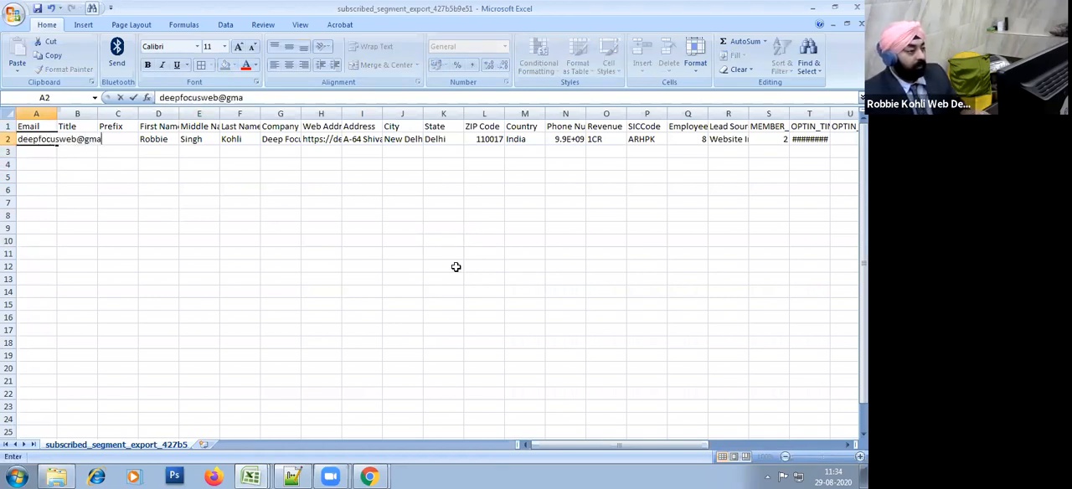
Step: Replace the entry in D2 with the second contact's first name
{"action": "key", "text": "Tab"}
{"action": "key", "text": "Tab"}
{"action": "key", "text": "Tab"}
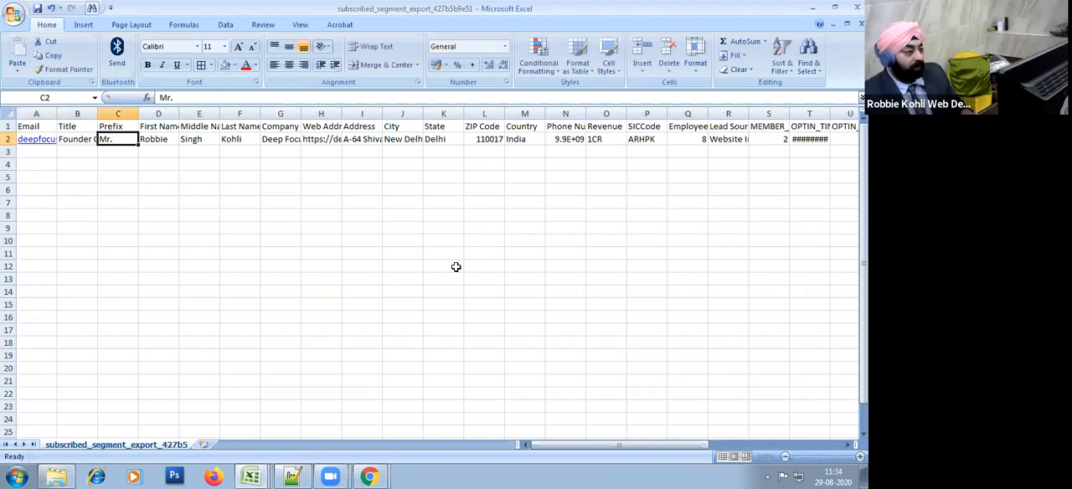
{"action": "type", "text": "Harsh"}
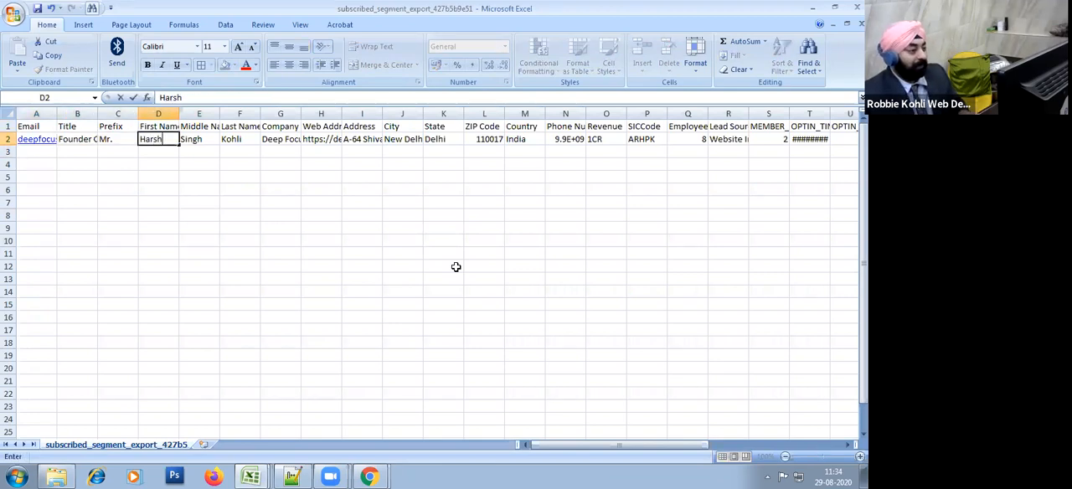
{"action": "type", "text": "inder"}
{"action": "key", "text": "Return"}
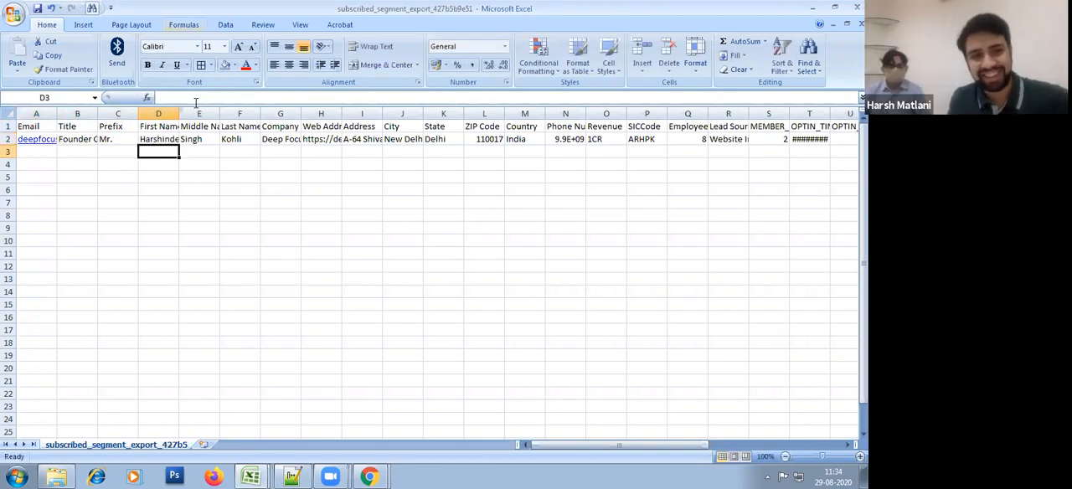
Step: Widen the First Name column slightly and set the Web Address column to a width of 13.43
{"action": "left_click_drag", "start_coordinate": [178, 115], "coordinate": [181, 116]}
{"action": "left_click", "coordinate": [410, 187]}
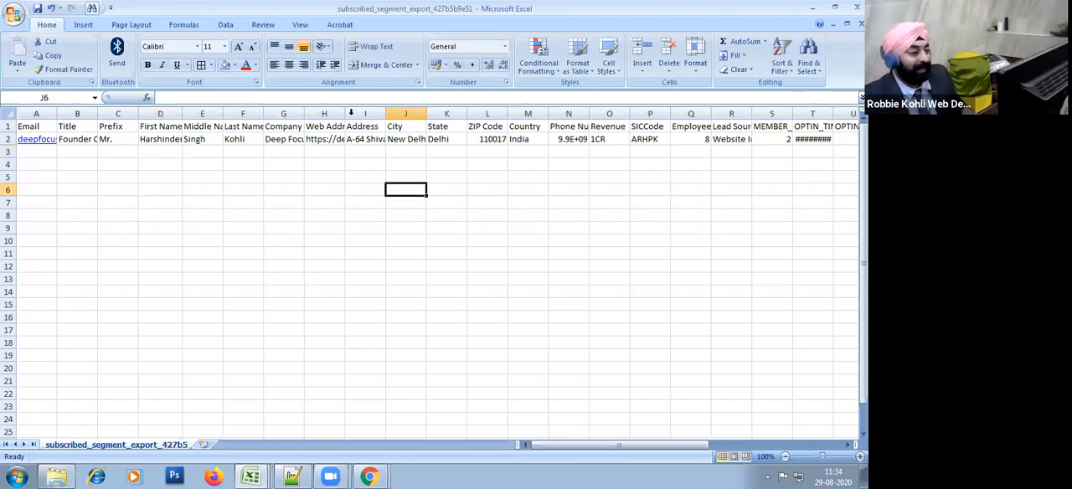
{"action": "left_click_drag", "start_coordinate": [344, 111], "coordinate": [367, 121]}
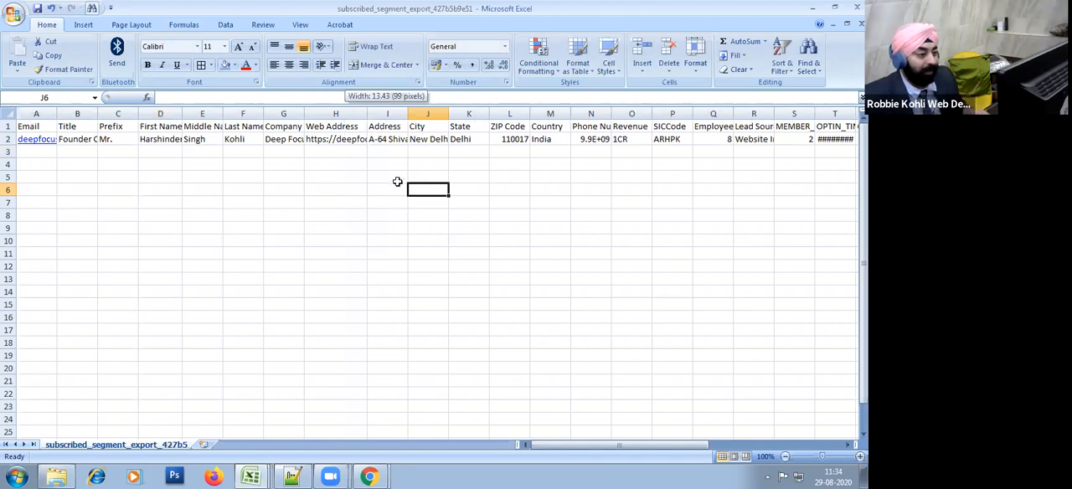
Step: Examine the contact row's fields from Phone Number through the exported Mailchimp columns
{"action": "left_click", "coordinate": [584, 152]}
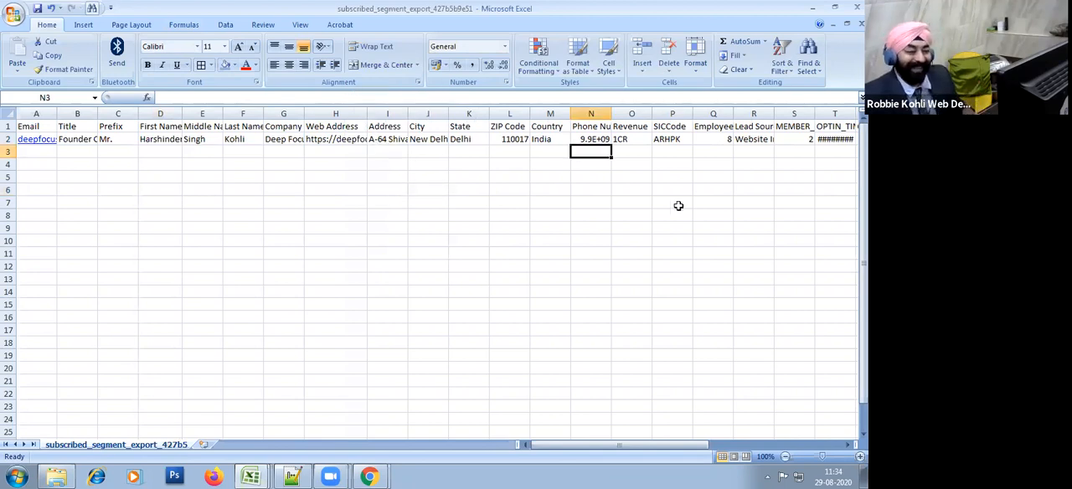
{"action": "key", "text": "Up"}
{"action": "key", "text": "Right"}
{"action": "key", "text": "Right"}
{"action": "key", "text": "Right"}
{"action": "key", "text": "Right"}
{"action": "key", "text": "Right"}
{"action": "key", "text": "Right"}
{"action": "key", "text": "Right"}
{"action": "key", "text": "Right"}
{"action": "key", "text": "Right"}
{"action": "key", "text": "Right"}
{"action": "key", "text": "Right"}
{"action": "key", "text": "Right"}
{"action": "key", "text": "Right"}
{"action": "key", "text": "Right"}
{"action": "key", "text": "Left"}
{"action": "key", "text": "Left"}
{"action": "key", "text": "Left"}
{"action": "key", "text": "Left"}
{"action": "key", "text": "Left"}
{"action": "key", "text": "Left"}
{"action": "key", "text": "Right"}
{"action": "key", "text": "Right"}
{"action": "key", "text": "Right"}
{"action": "key", "text": "Right"}
{"action": "key", "text": "Right"}
{"action": "key", "text": "Right"}
{"action": "key", "text": "Right"}
{"action": "key", "text": "Right"}
{"action": "key", "text": "Right"}
{"action": "key", "text": "Right"}
{"action": "key", "text": "Right"}
{"action": "key", "text": "Left"}
{"action": "key", "text": "Left"}
{"action": "key", "text": "Left"}
{"action": "key", "text": "Left"}
{"action": "key", "text": "Left"}
{"action": "key", "text": "Left"}
{"action": "key", "text": "Left"}
{"action": "key", "text": "Left"}
{"action": "key", "text": "Left"}
{"action": "key", "text": "Left"}
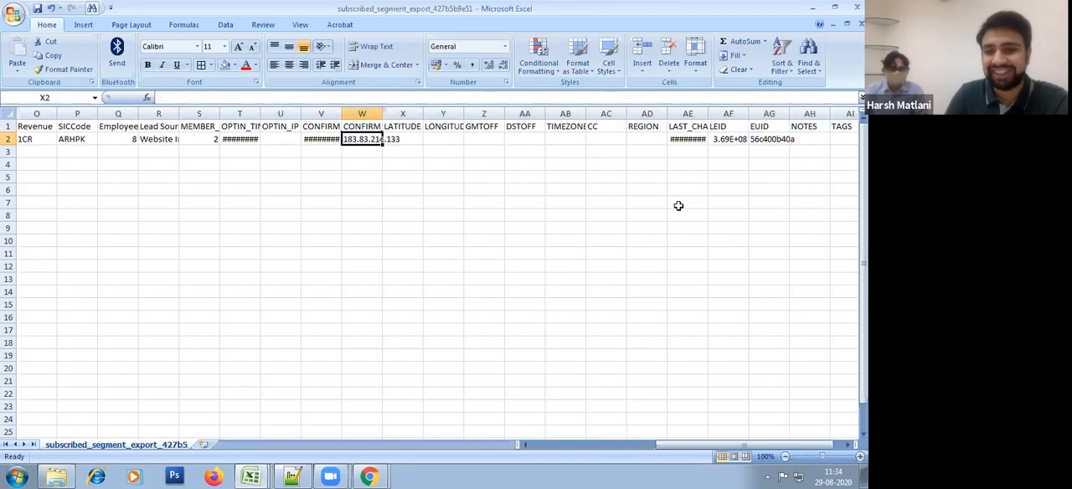
{"action": "key", "text": "Home"}
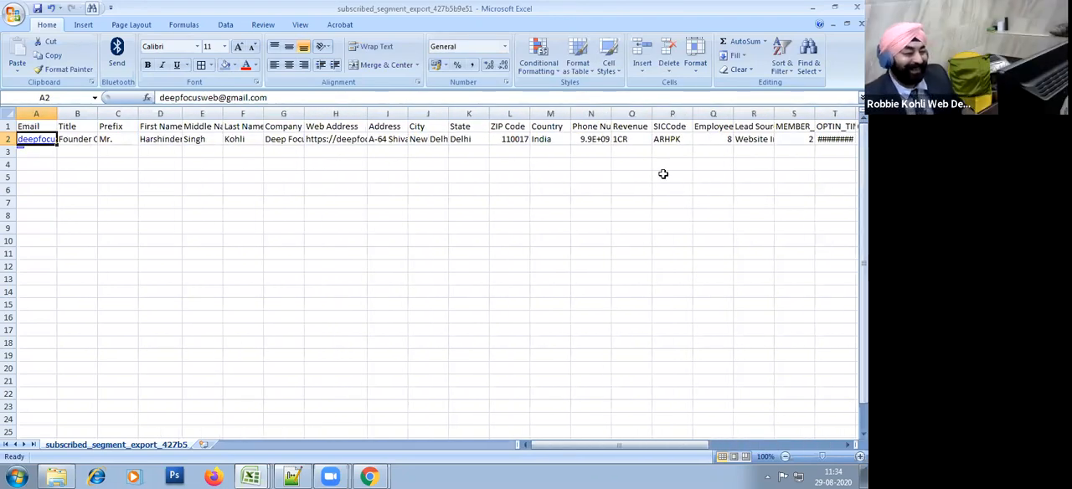
Step: Review the contact row's SICCode, Employees, Lead Source and opt-in columns
{"action": "left_click", "coordinate": [658, 141]}
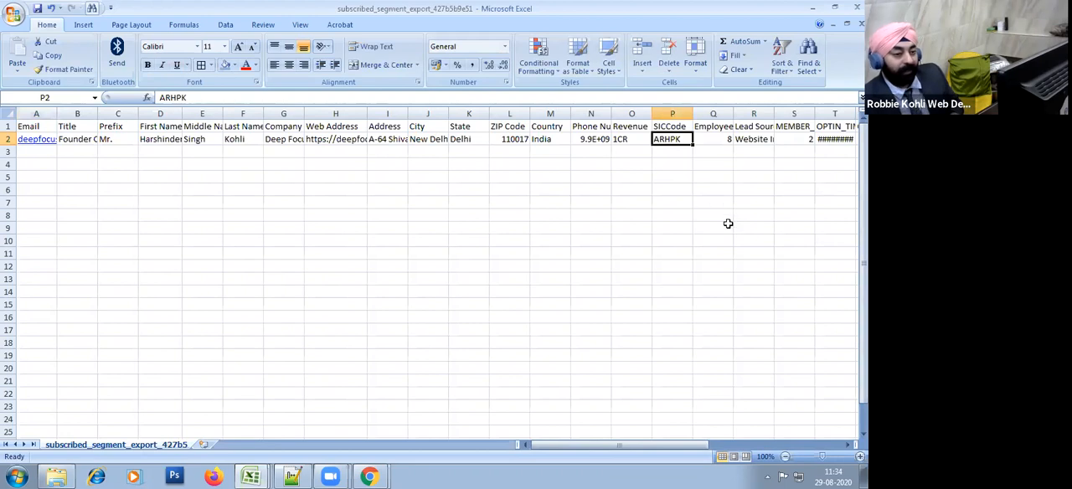
{"action": "key", "text": "Right"}
{"action": "key", "text": "Right"}
{"action": "left_click", "coordinate": [816, 188]}
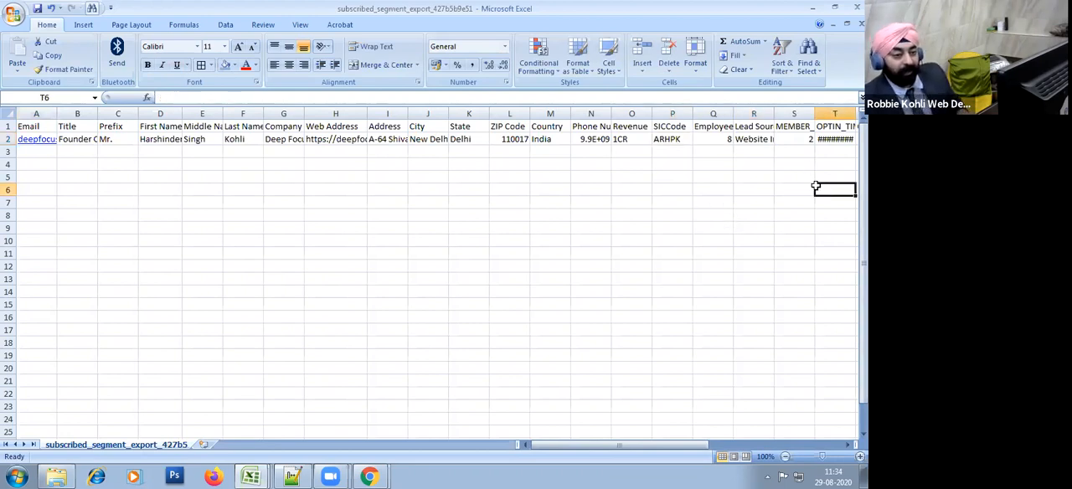
{"action": "key", "text": "Right"}
{"action": "key", "text": "Right"}
{"action": "key", "text": "Right"}
{"action": "left_click", "coordinate": [590, 192]}
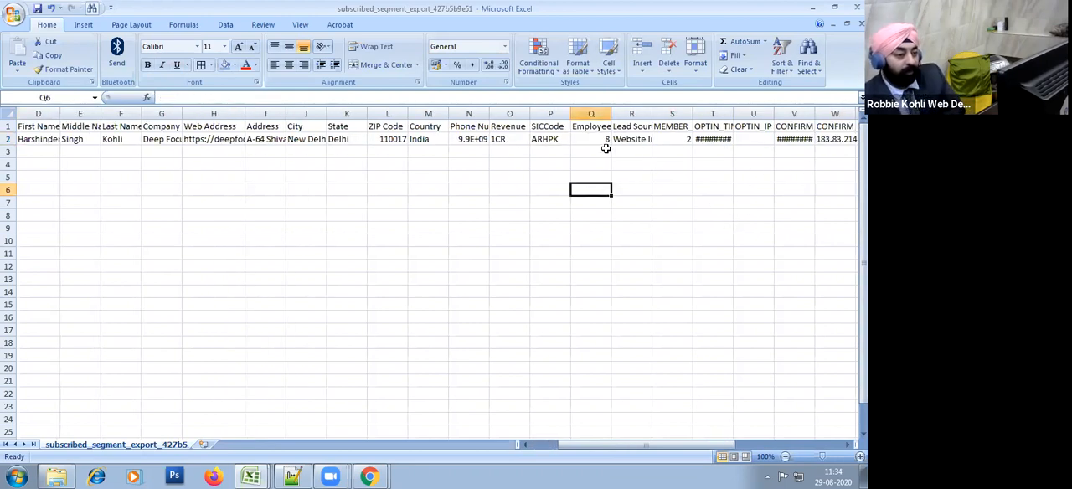
Step: Delete the exported Mailchimp columns from MEMBER_RATING through TAGS, keeping Lead Source as the last data column
{"action": "left_click", "coordinate": [630, 113]}
{"action": "left_click_drag", "start_coordinate": [672, 113], "coordinate": [846, 115]}
{"action": "right_click", "coordinate": [572, 115]}
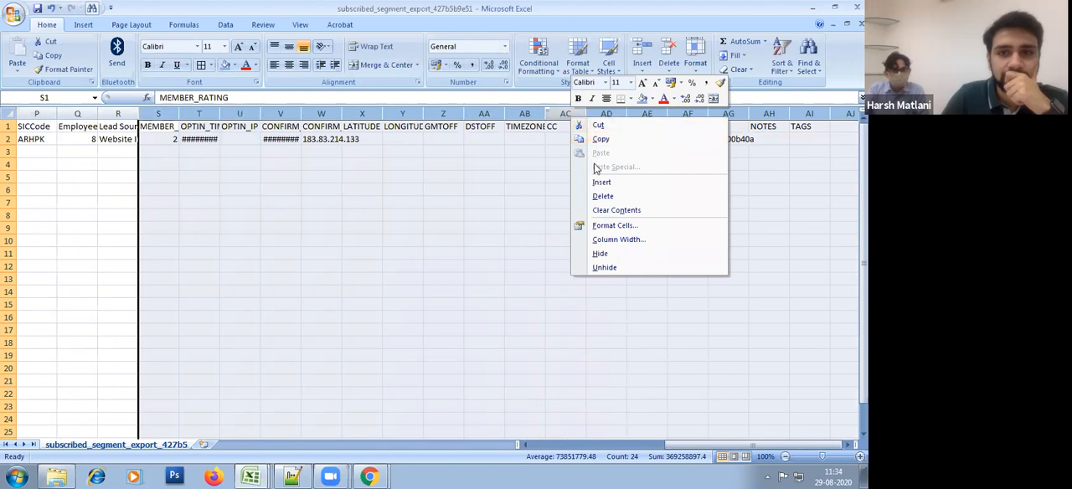
{"action": "left_click", "coordinate": [603, 196]}
{"action": "left_click", "coordinate": [277, 238]}
{"action": "key", "text": "Left"}
{"action": "key", "text": "Left"}
{"action": "key", "text": "Left"}
{"action": "key", "text": "Left"}
{"action": "key", "text": "Left"}
{"action": "key", "text": "Left"}
{"action": "key", "text": "Left"}
{"action": "key", "text": "Left"}
{"action": "key", "text": "Left"}
{"action": "key", "text": "Left"}
{"action": "key", "text": "Left"}
{"action": "key", "text": "Left"}
{"action": "key", "text": "Left"}
{"action": "key", "text": "Left"}
{"action": "key", "text": "Left"}
{"action": "key", "text": "Left"}
{"action": "key", "text": "Left"}
{"action": "key", "text": "Left"}
{"action": "key", "text": "Left"}
{"action": "key", "text": "Left"}
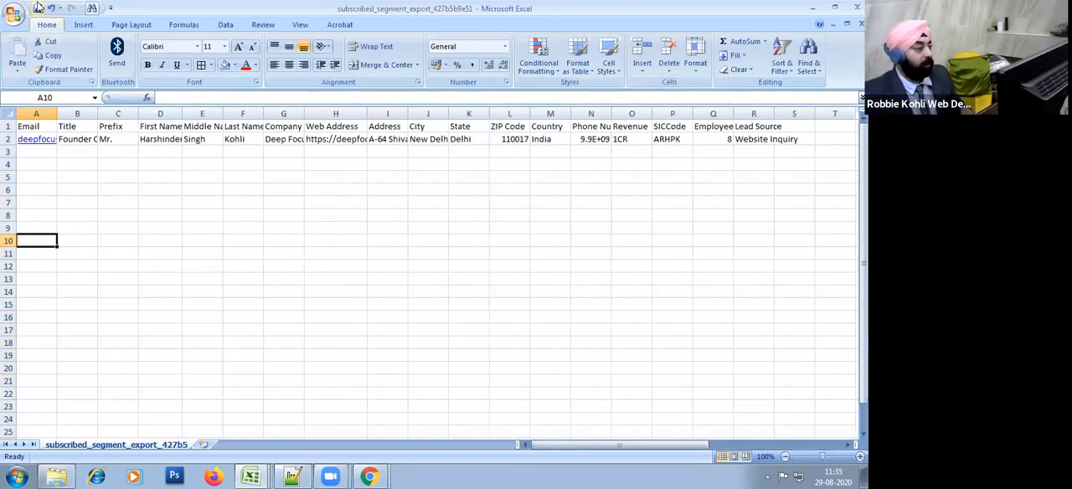
Step: Save the trimmed workbook under its existing file name
{"action": "left_click", "coordinate": [12, 17]}
{"action": "mouse_move", "coordinate": [36, 130]}
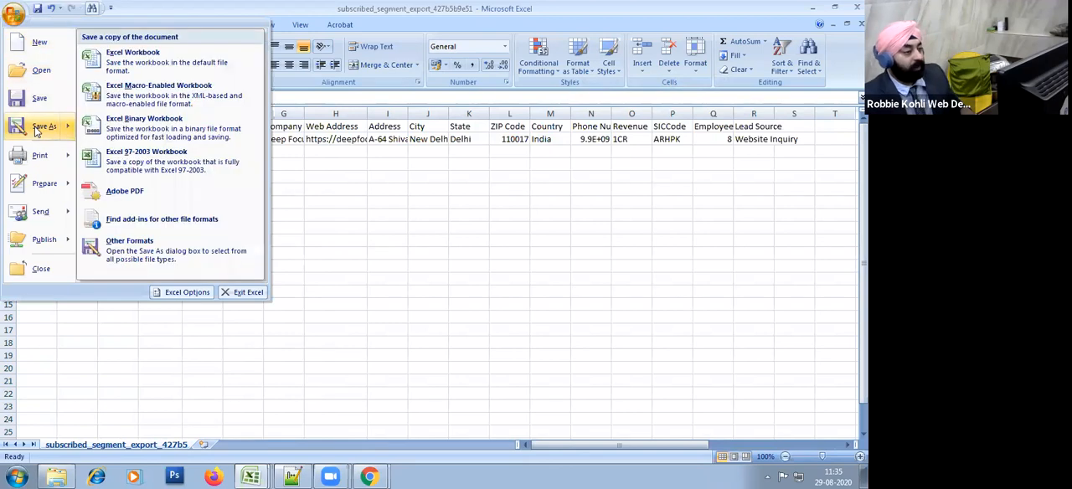
{"action": "left_click", "coordinate": [38, 98]}
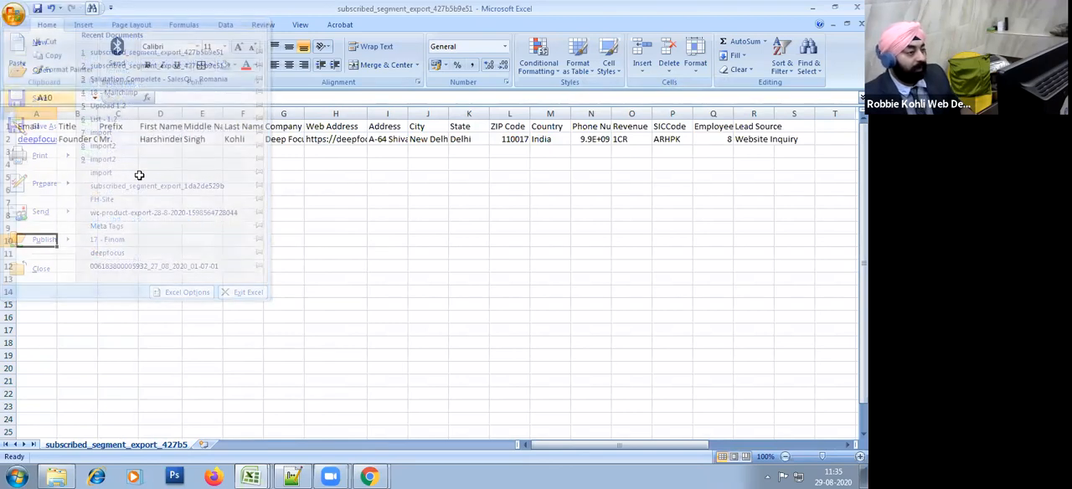
Step: Save a copy of the sheet as a CSV (Comma delimited) file named import1 in the sonicbiochem folder
{"action": "left_click", "coordinate": [13, 17]}
{"action": "left_click", "coordinate": [33, 126]}
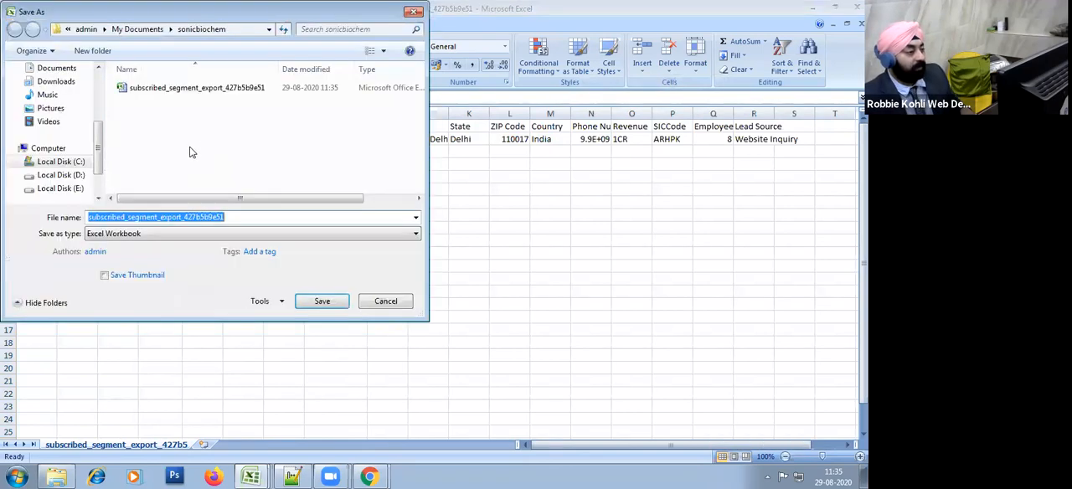
{"action": "left_click", "coordinate": [171, 235]}
{"action": "key", "text": "c"}
{"action": "key", "text": "Return"}
{"action": "double_click", "coordinate": [181, 216]}
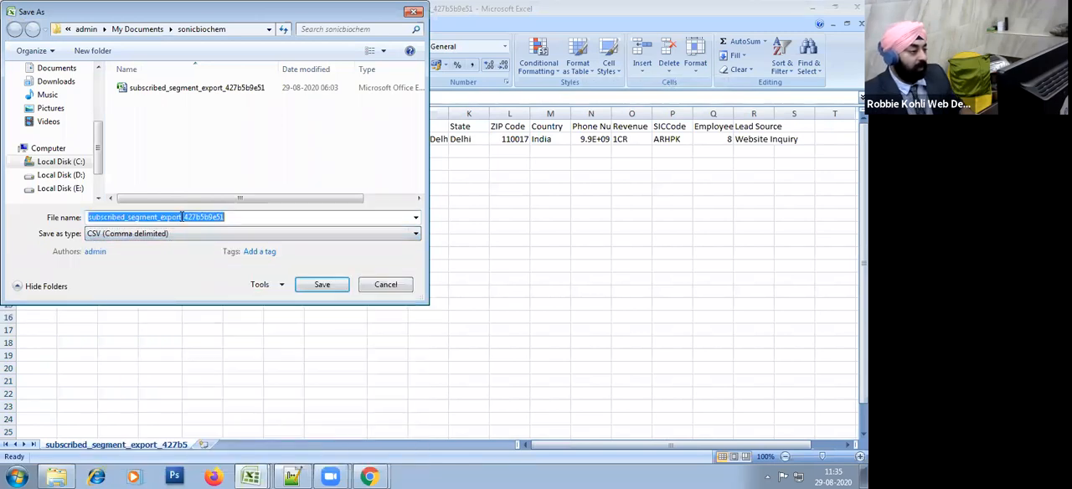
{"action": "type", "text": "import1"}
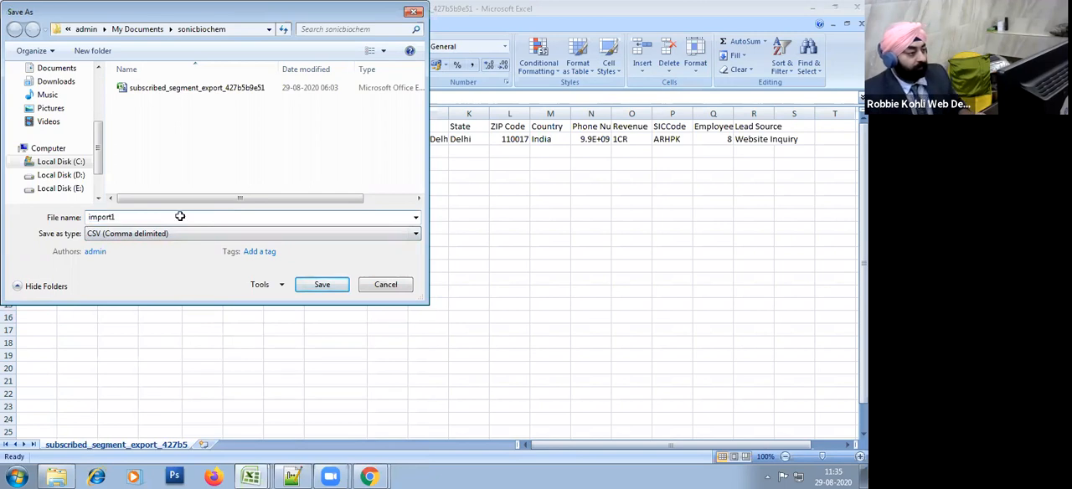
{"action": "key", "text": "Return"}
{"action": "left_click", "coordinate": [386, 280]}
{"action": "left_click", "coordinate": [230, 202]}
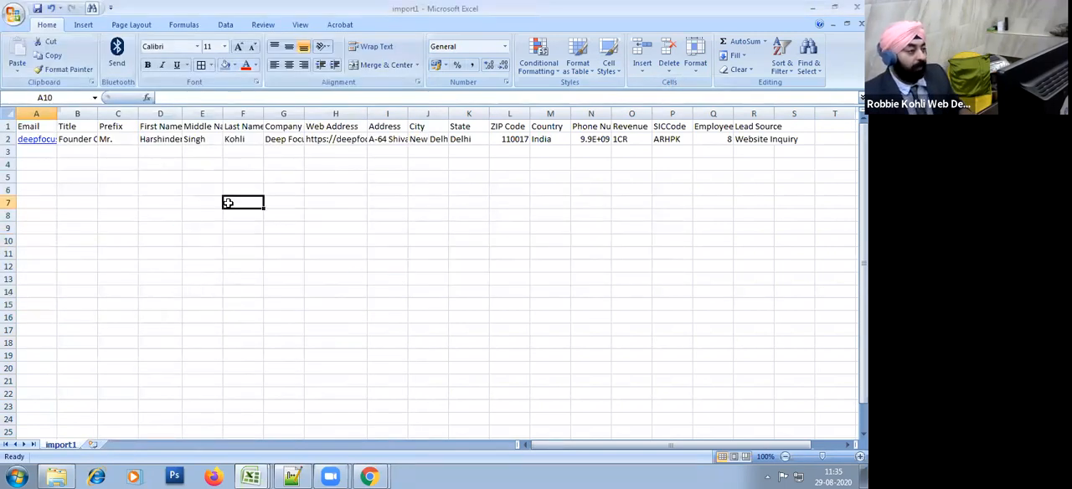
Step: Close import1.csv without saving further changes and switch to the Mailchimp window in Chrome
{"action": "left_click", "coordinate": [857, 8]}
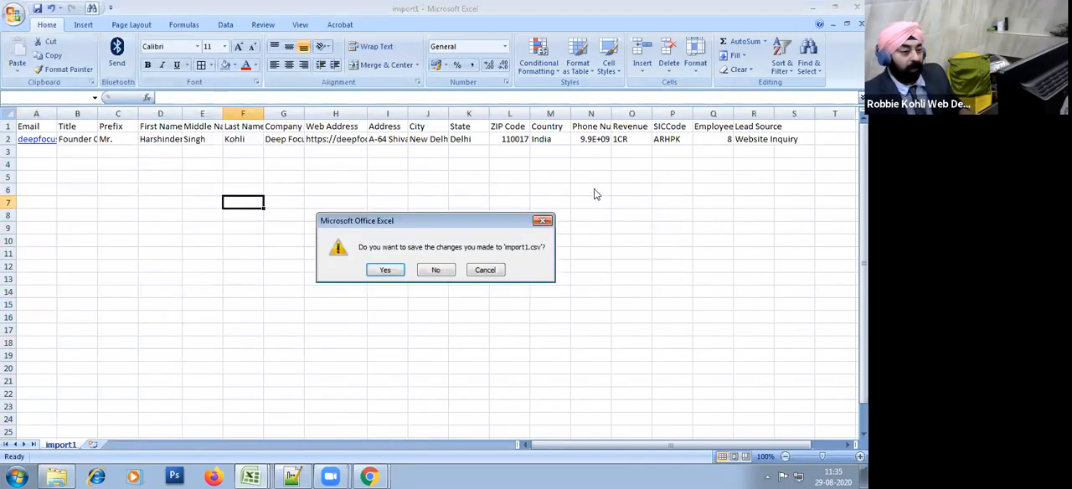
{"action": "left_click", "coordinate": [435, 269]}
{"action": "key", "text": "alt+Tab"}
{"action": "key", "text": "alt+Tab"}
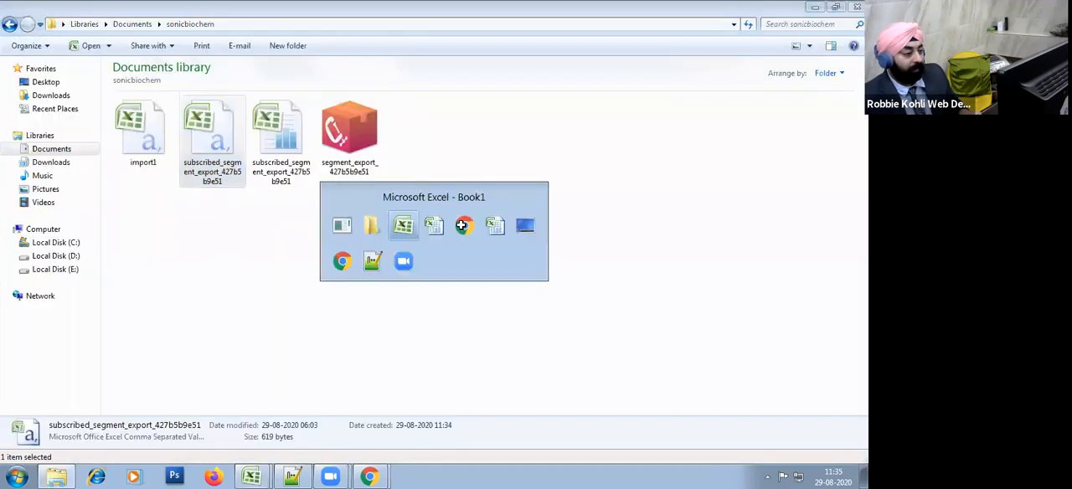
{"action": "key", "text": "alt+Tab"}
{"action": "key", "text": "alt+Tab"}
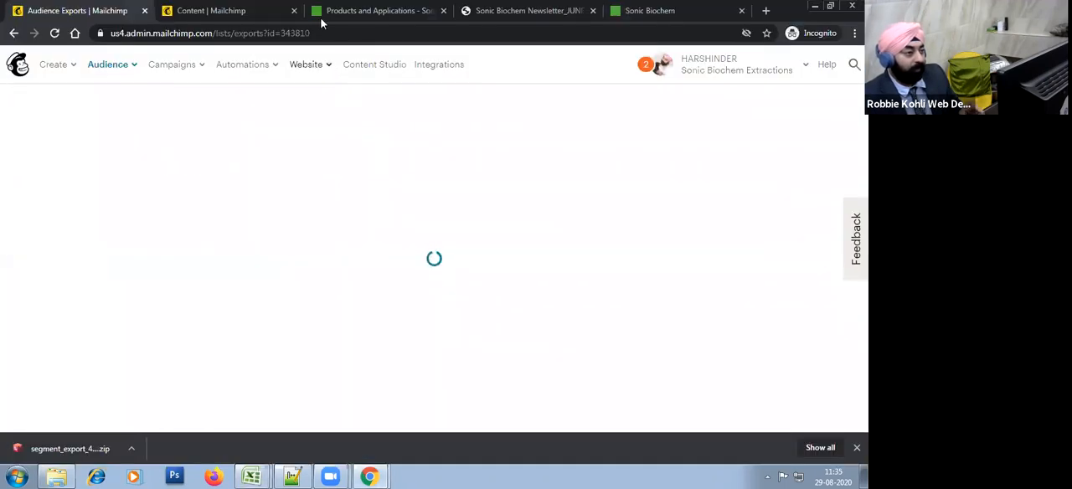
Step: Go to the audience dashboard and open the list of subscribed contacts
{"action": "left_click", "coordinate": [166, 13]}
{"action": "left_click", "coordinate": [72, 7]}
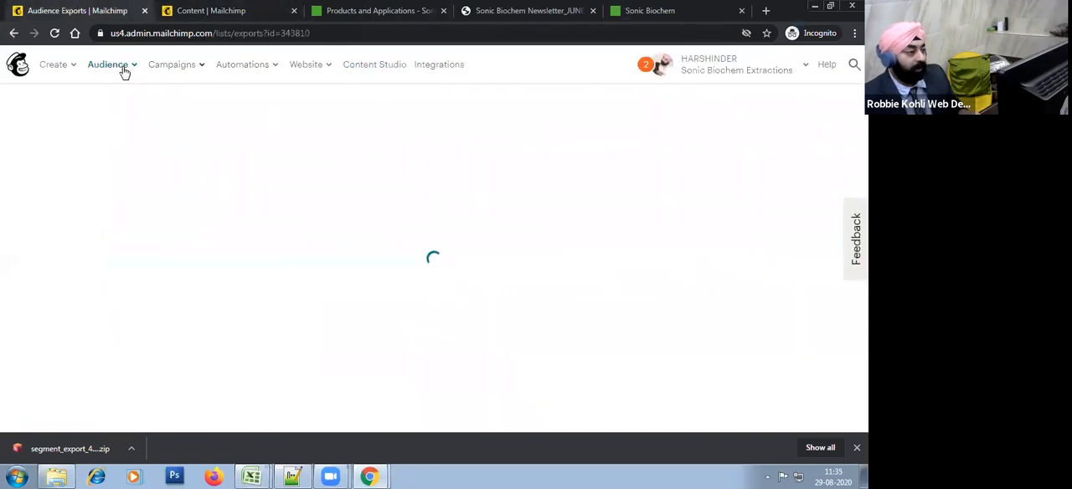
{"action": "left_click", "coordinate": [124, 73]}
{"action": "left_click", "coordinate": [149, 106]}
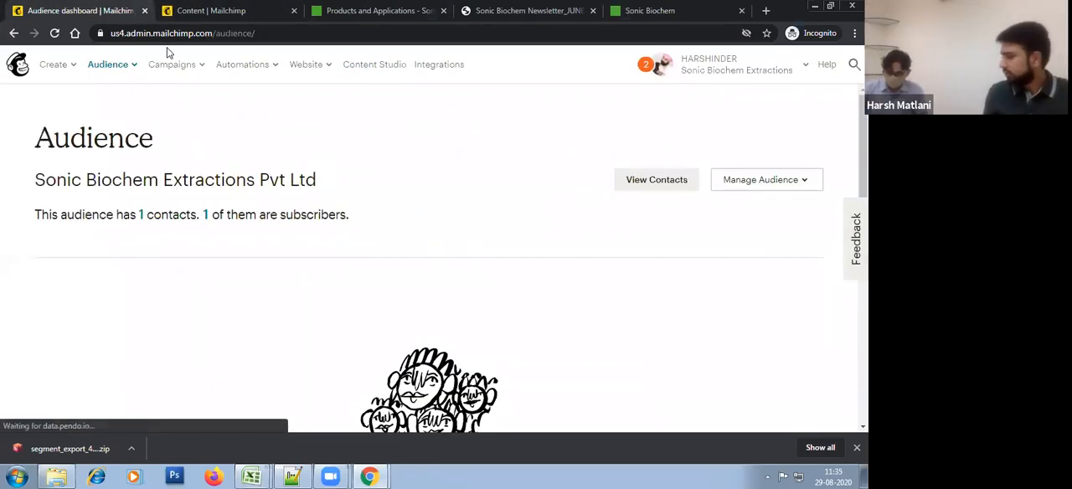
{"action": "left_click", "coordinate": [205, 214]}
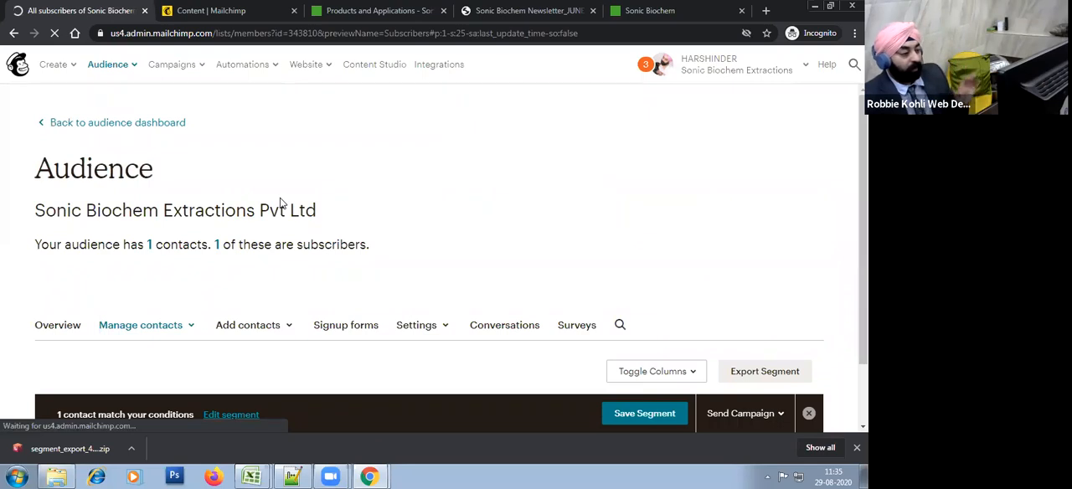
Step: Start a contact import for this audience using the Upload file method
{"action": "scroll", "coordinate": [280, 203], "scroll_direction": "down", "scroll_amount": 2}
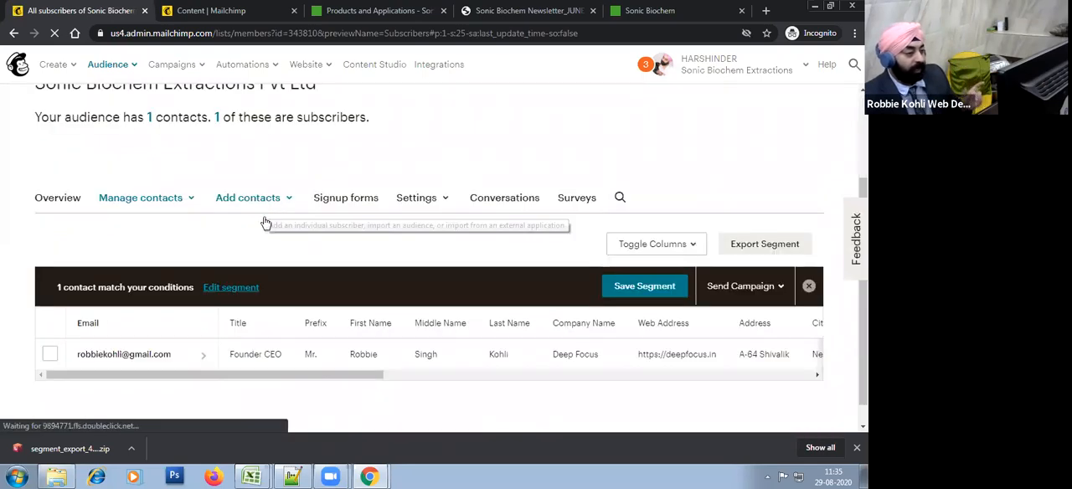
{"action": "left_click", "coordinate": [254, 199]}
{"action": "left_click", "coordinate": [268, 260]}
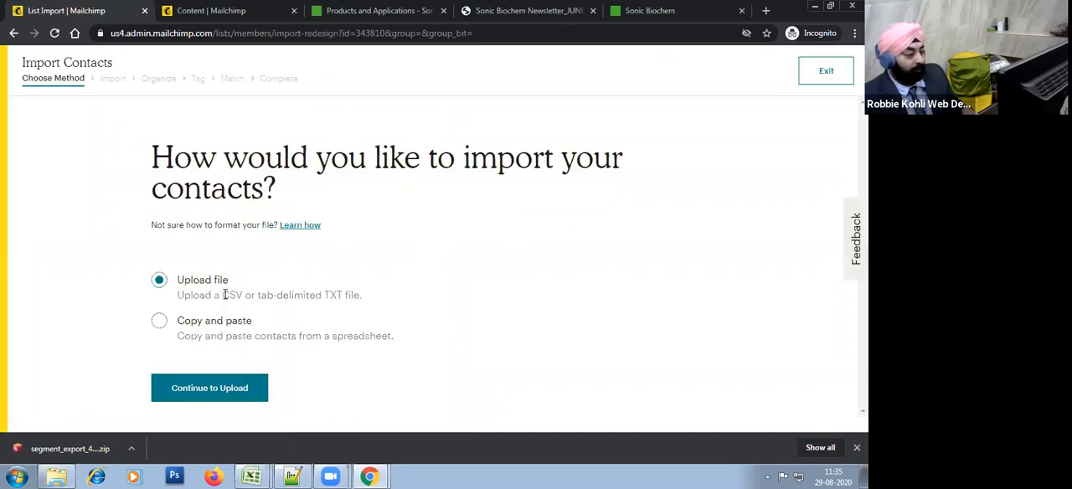
{"action": "left_click", "coordinate": [234, 389]}
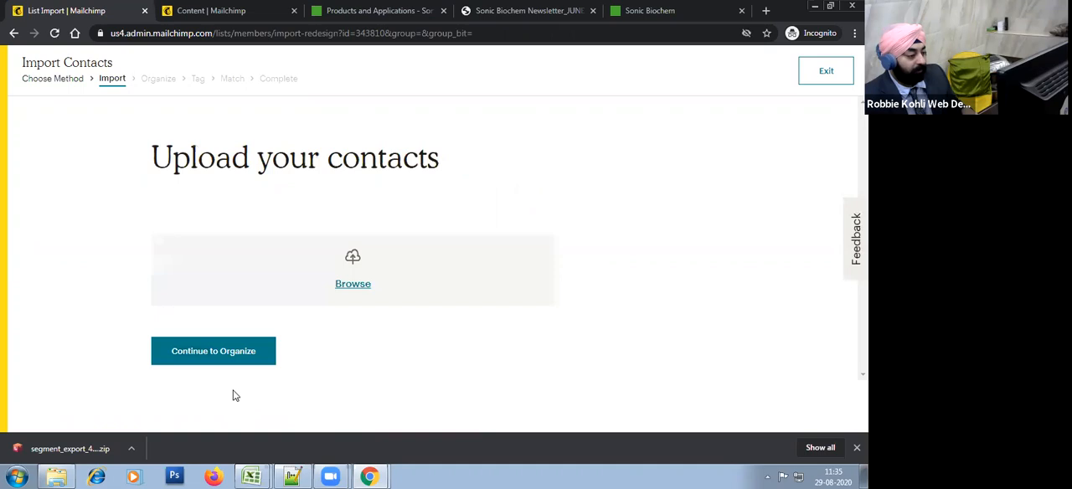
Step: Choose import1.csv from C:\Users\admin\Documents\sonicbiochem as the contact file to upload
{"action": "left_click", "coordinate": [356, 286]}
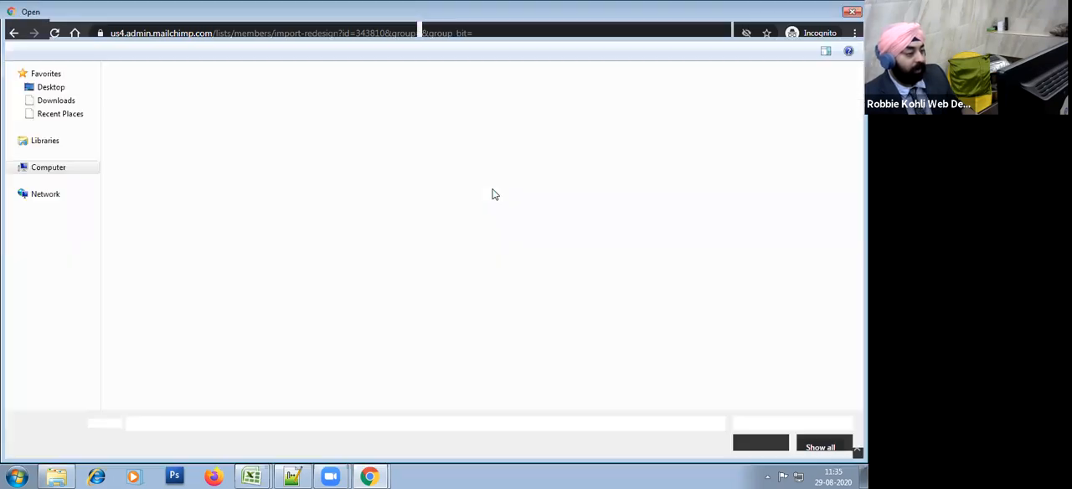
{"action": "left_click", "coordinate": [56, 476]}
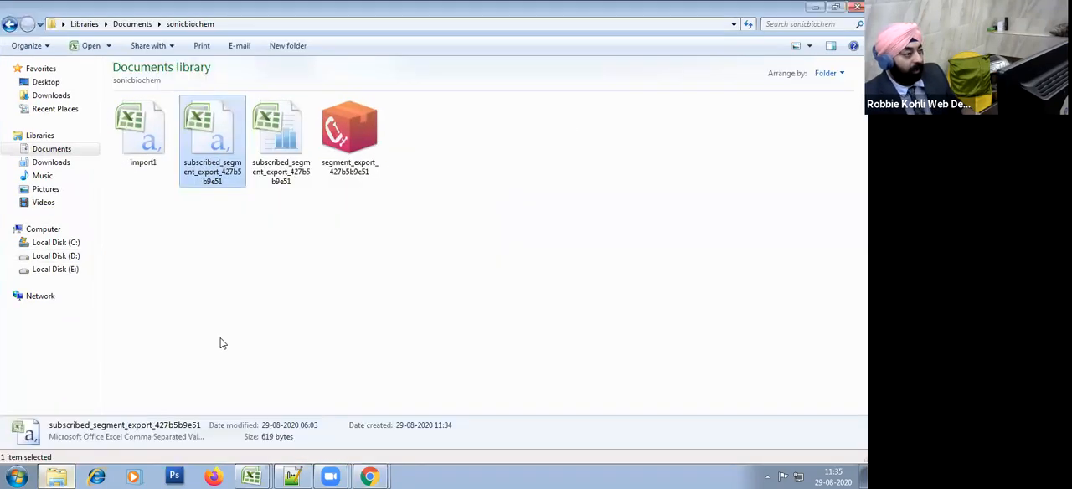
{"action": "left_click", "coordinate": [262, 27]}
{"action": "key", "text": "ctrl+c"}
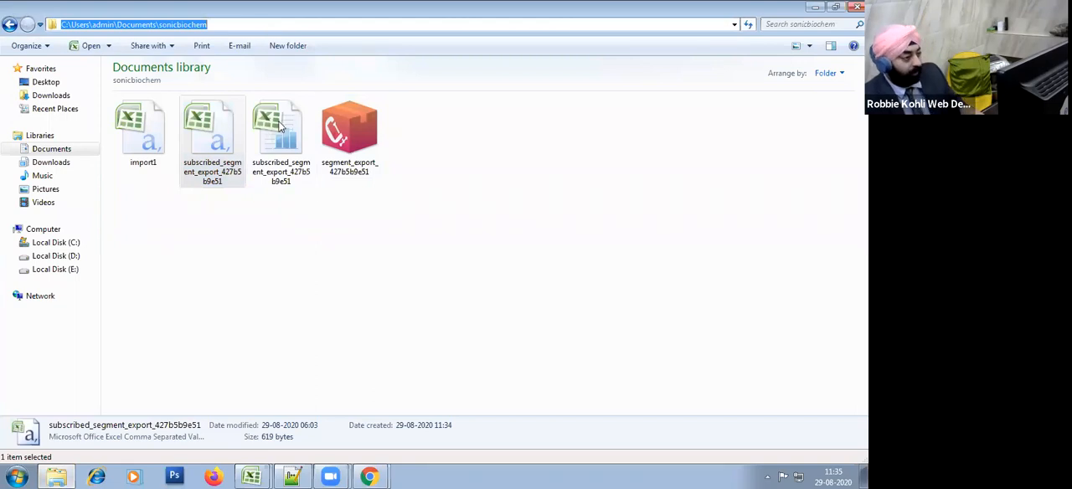
{"action": "key", "text": "alt+Tab"}
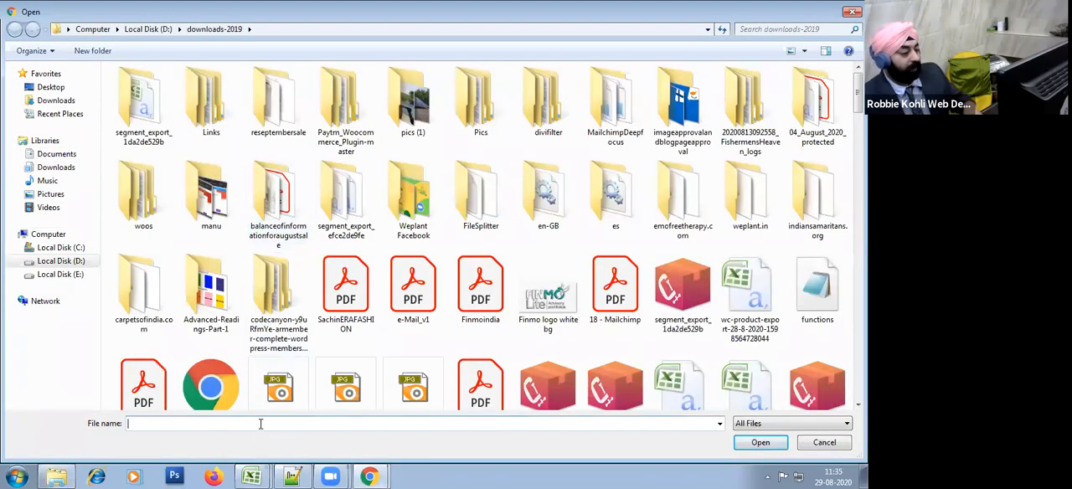
{"action": "key", "text": "ctrl+v"}
{"action": "key", "text": "Return"}
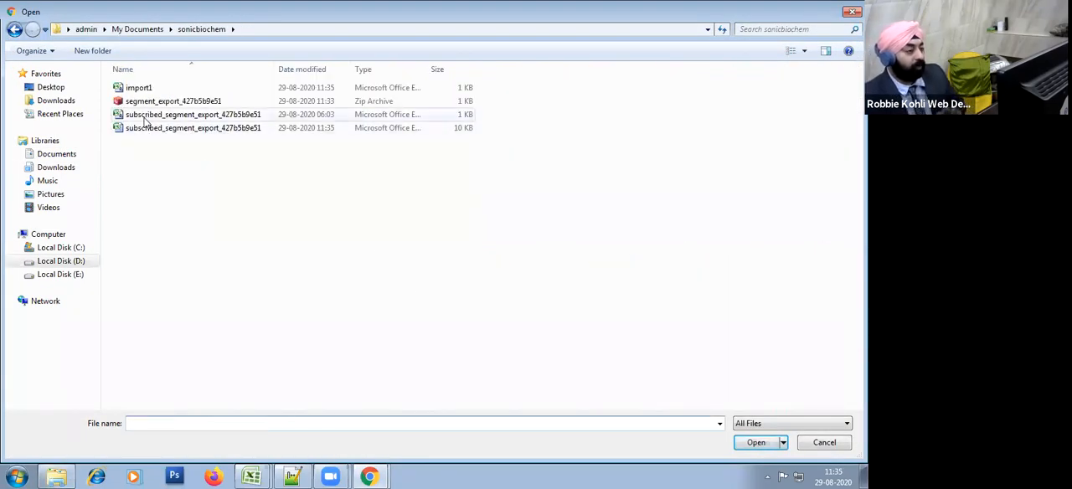
{"action": "double_click", "coordinate": [160, 88]}
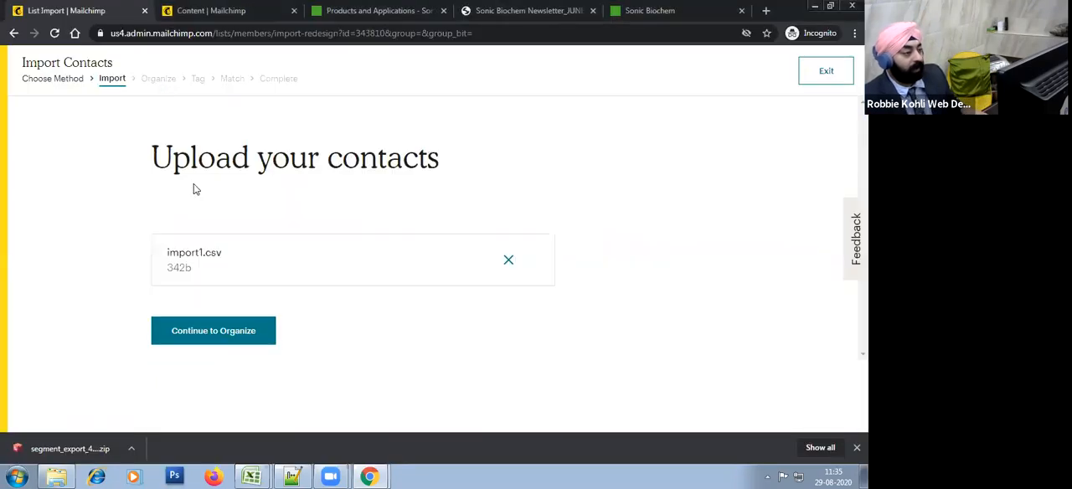
Step: Organize the import with Subscribed status and no groups or tags, and proceed to column matching
{"action": "left_click", "coordinate": [220, 330]}
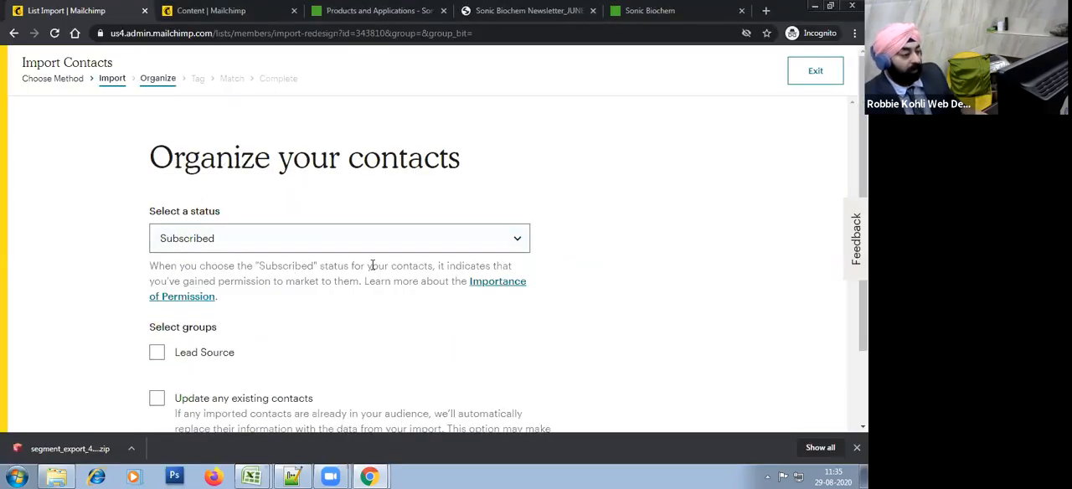
{"action": "scroll", "coordinate": [373, 265], "scroll_direction": "down", "scroll_amount": 2}
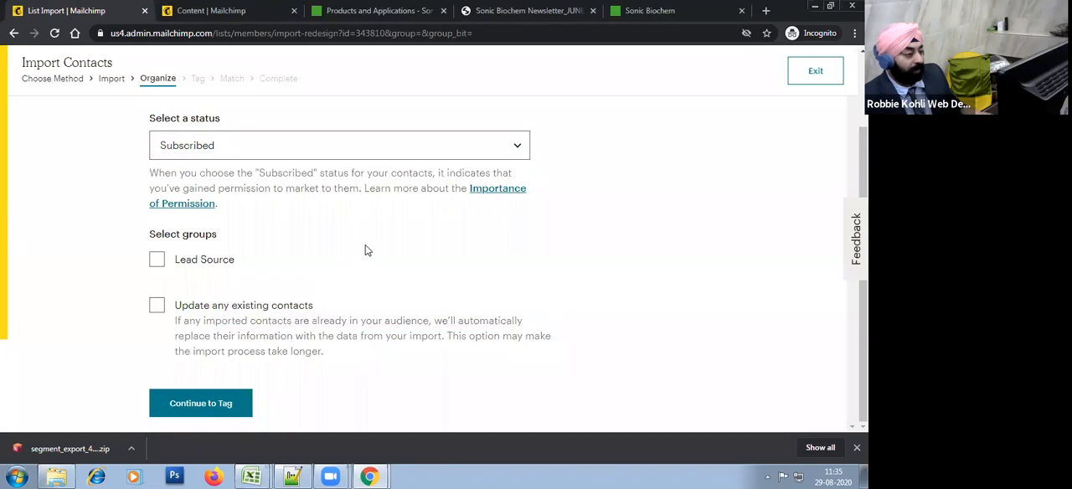
{"action": "scroll", "coordinate": [364, 248], "scroll_direction": "up", "scroll_amount": 3}
{"action": "scroll", "coordinate": [360, 259], "scroll_direction": "down", "scroll_amount": 3}
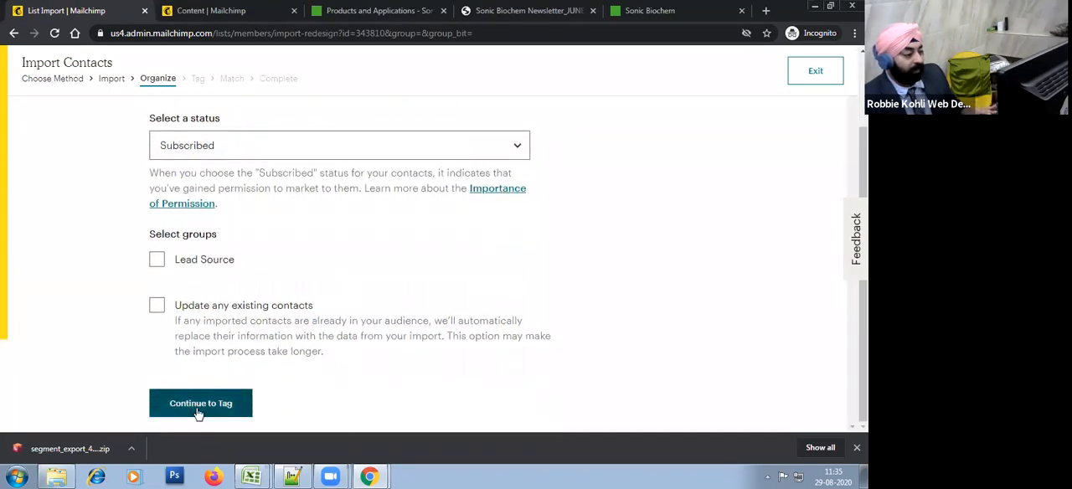
{"action": "left_click", "coordinate": [198, 407]}
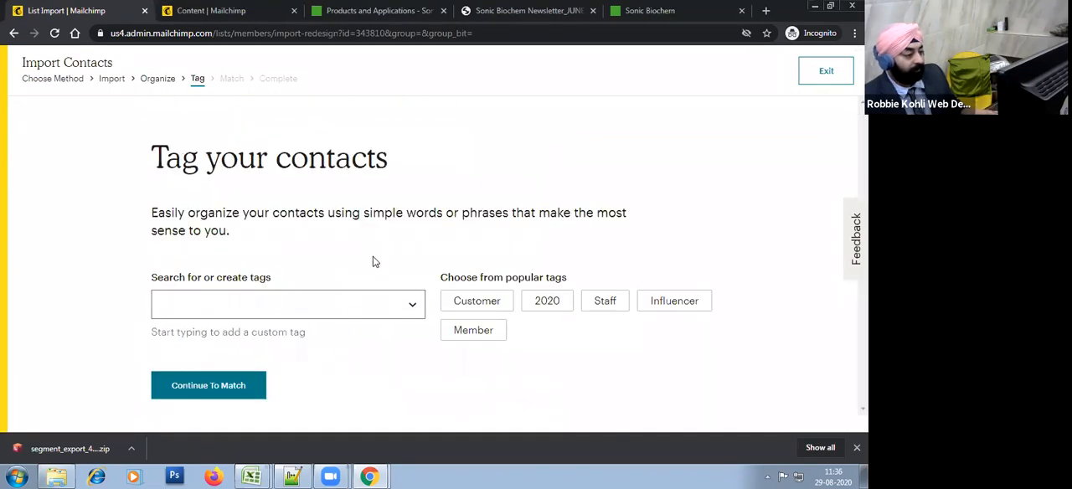
{"action": "left_click", "coordinate": [218, 399]}
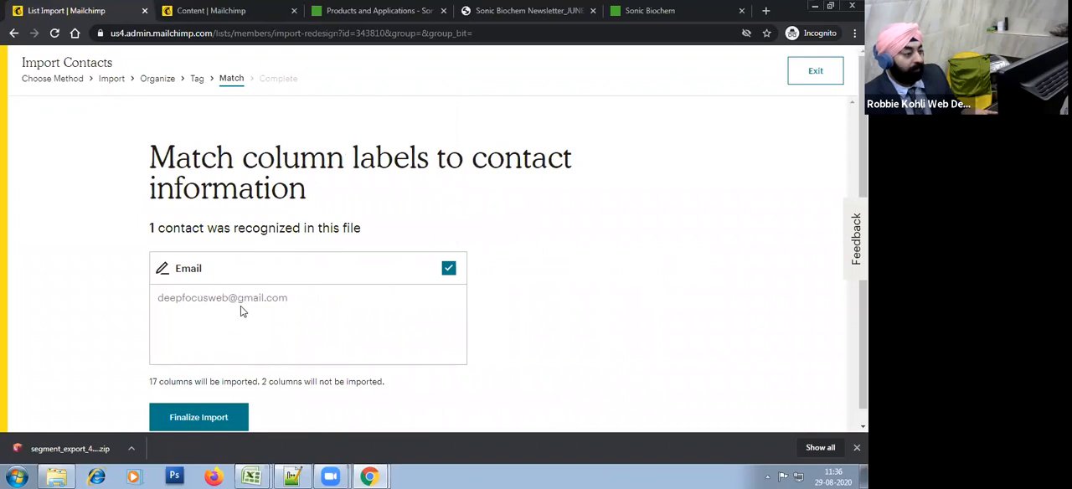
Step: Go through the matched columns to the last one and map Lead Source to the Lead Source (interests_71510) field
{"action": "scroll", "coordinate": [402, 277], "scroll_direction": "down", "scroll_amount": 1}
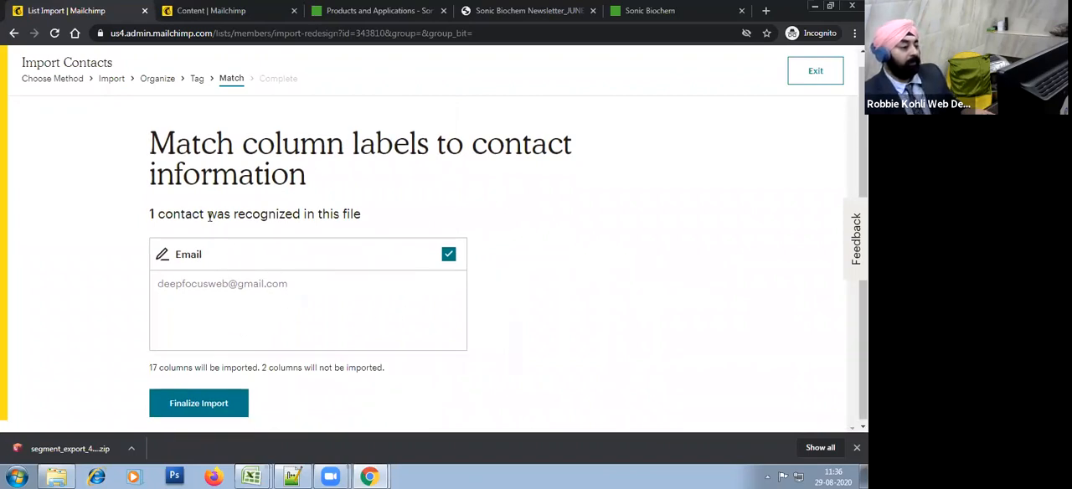
{"action": "left_click_drag", "start_coordinate": [206, 216], "coordinate": [305, 209]}
{"action": "left_click", "coordinate": [388, 223]}
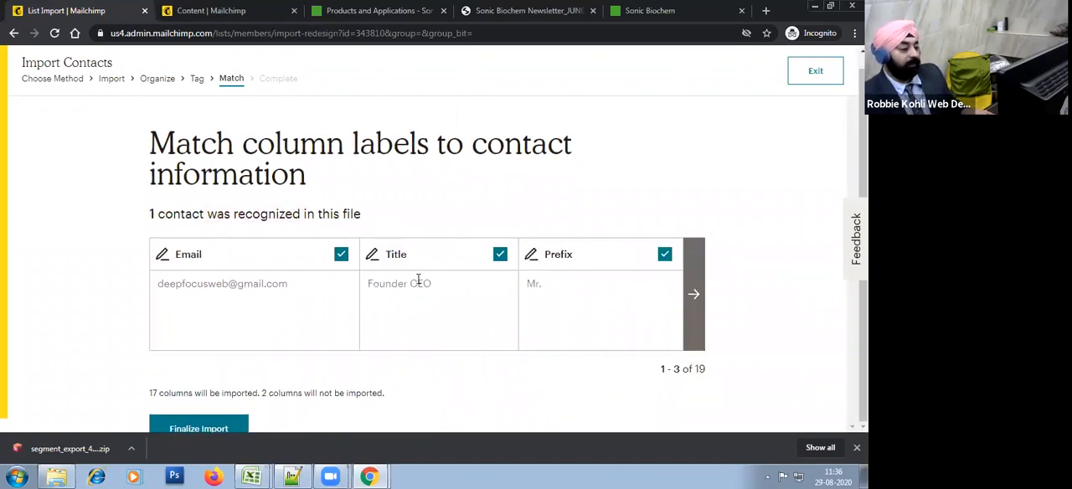
{"action": "scroll", "coordinate": [406, 279], "scroll_direction": "down", "scroll_amount": 1}
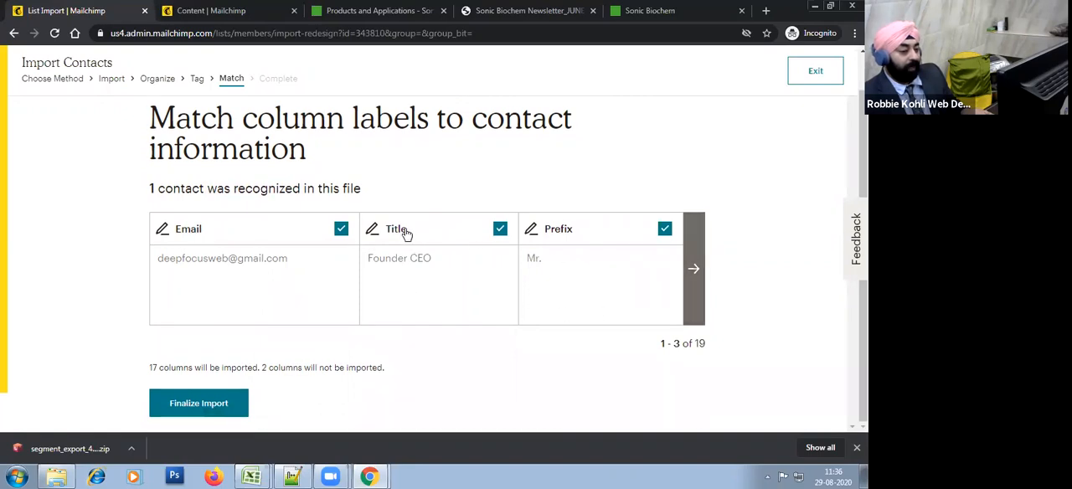
{"action": "left_click", "coordinate": [694, 270]}
{"action": "left_click", "coordinate": [695, 270]}
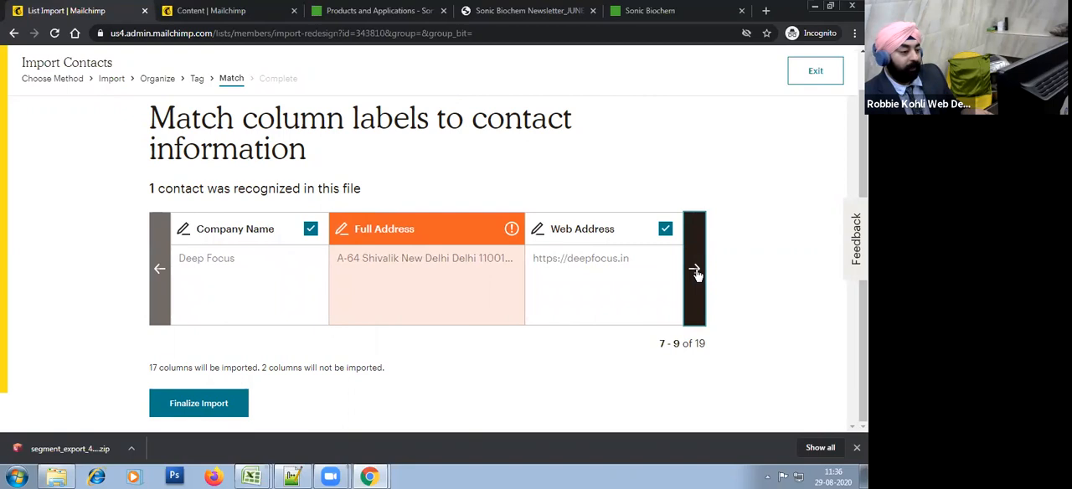
{"action": "left_click", "coordinate": [694, 270]}
{"action": "left_click", "coordinate": [694, 270]}
{"action": "left_click", "coordinate": [696, 271]}
{"action": "left_click", "coordinate": [695, 273]}
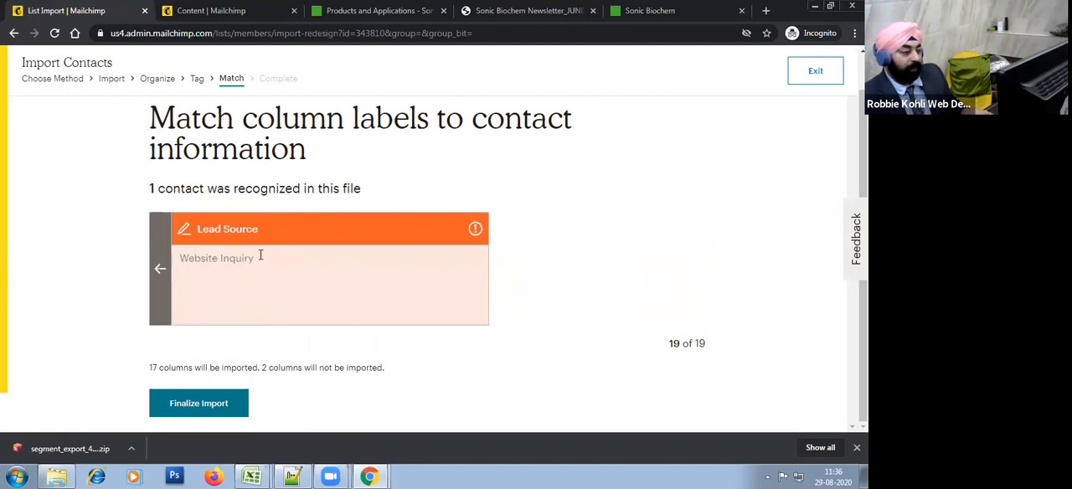
{"action": "left_click", "coordinate": [238, 230]}
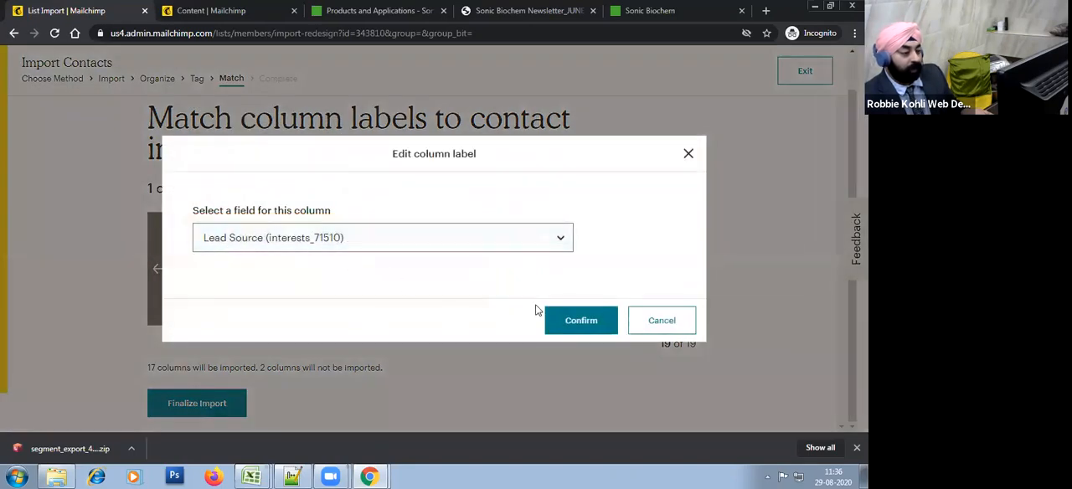
{"action": "left_click", "coordinate": [602, 322]}
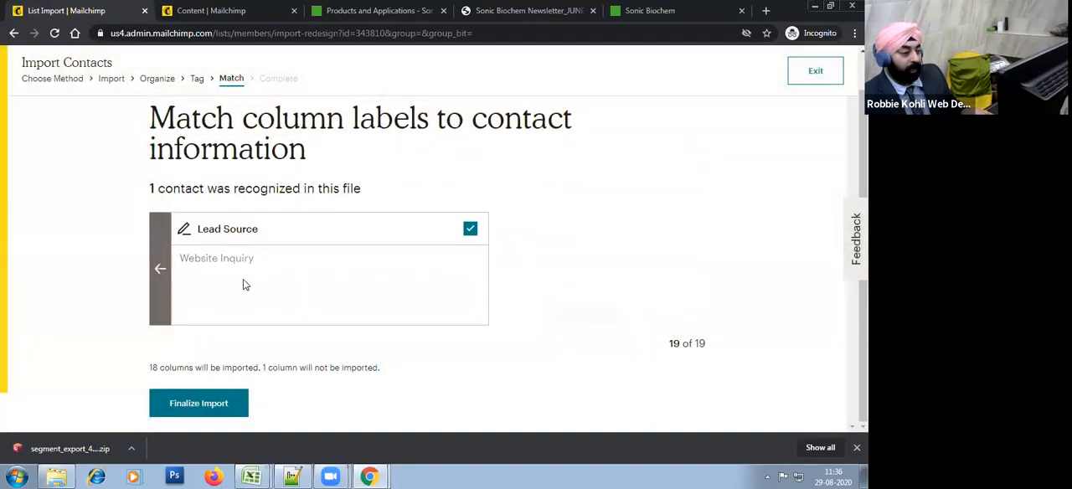
Step: Go back through the matched columns to the unmatched Full Address column and finalize the column matching
{"action": "left_click", "coordinate": [160, 269]}
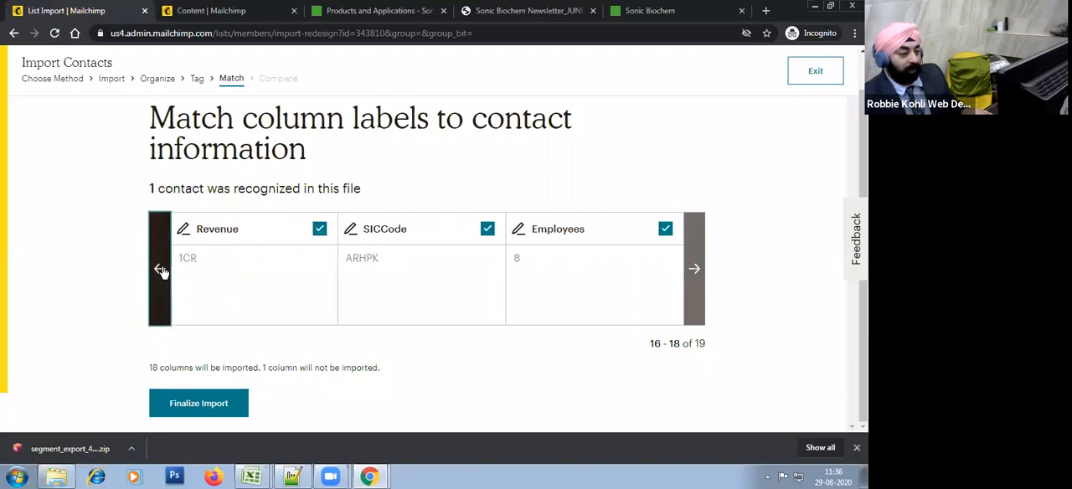
{"action": "left_click", "coordinate": [160, 269]}
{"action": "left_click", "coordinate": [160, 268]}
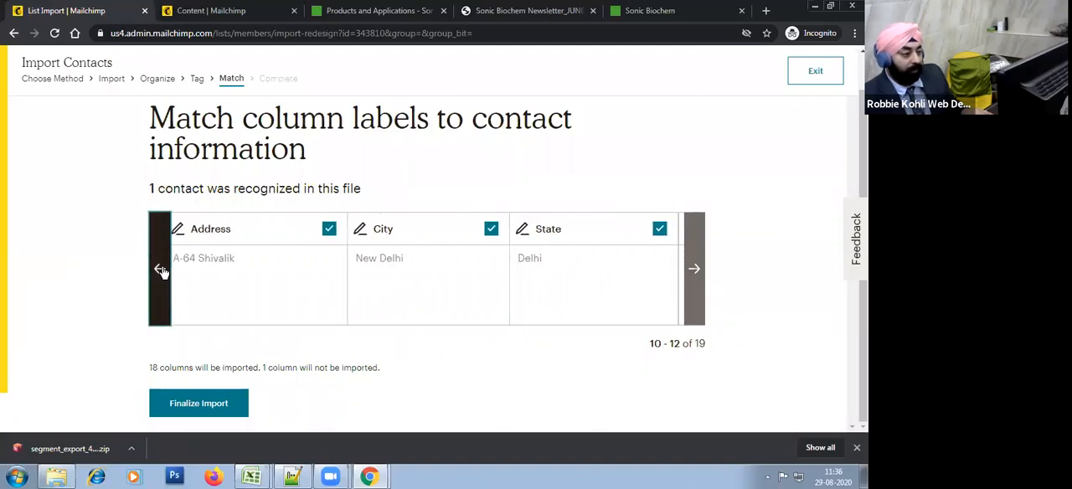
{"action": "left_click", "coordinate": [160, 269]}
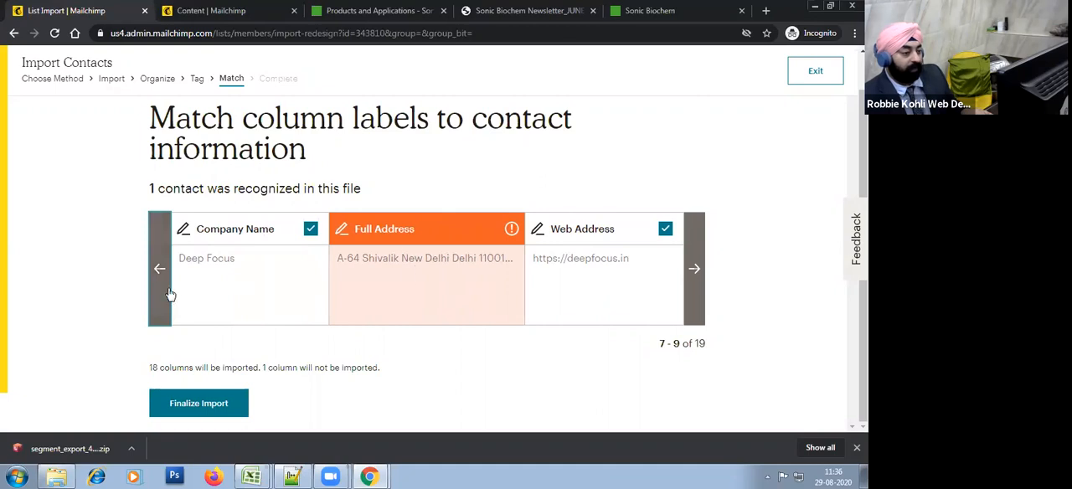
{"action": "left_click", "coordinate": [429, 229]}
{"action": "left_click", "coordinate": [671, 322]}
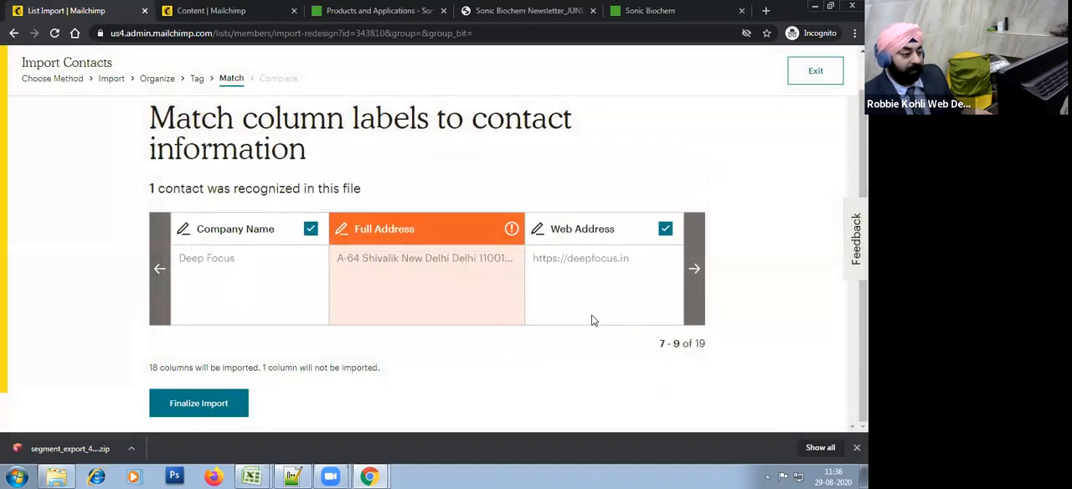
{"action": "left_click", "coordinate": [210, 403]}
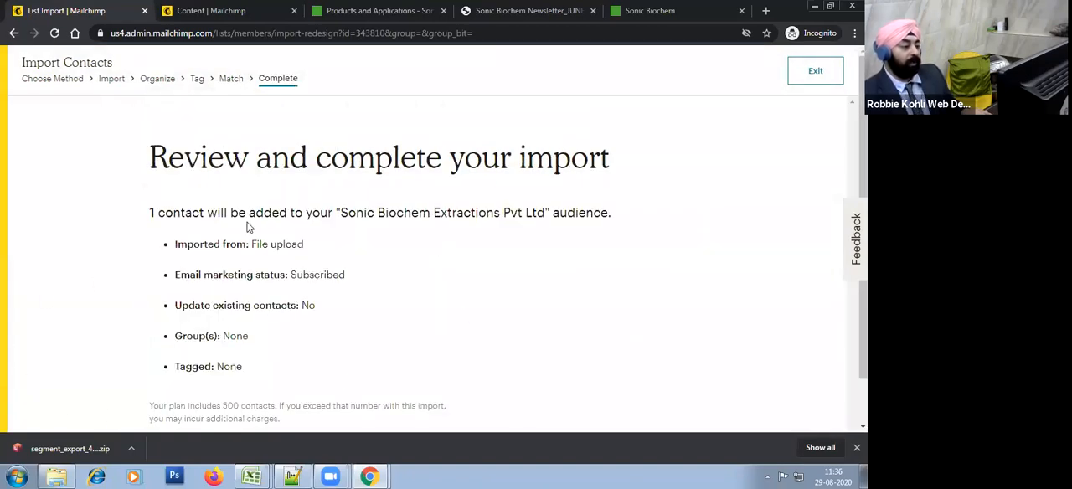
Step: Exit the contact import from its review page and dismiss the browser's downloads bar
{"action": "left_click", "coordinate": [815, 69]}
{"action": "left_click", "coordinate": [497, 105]}
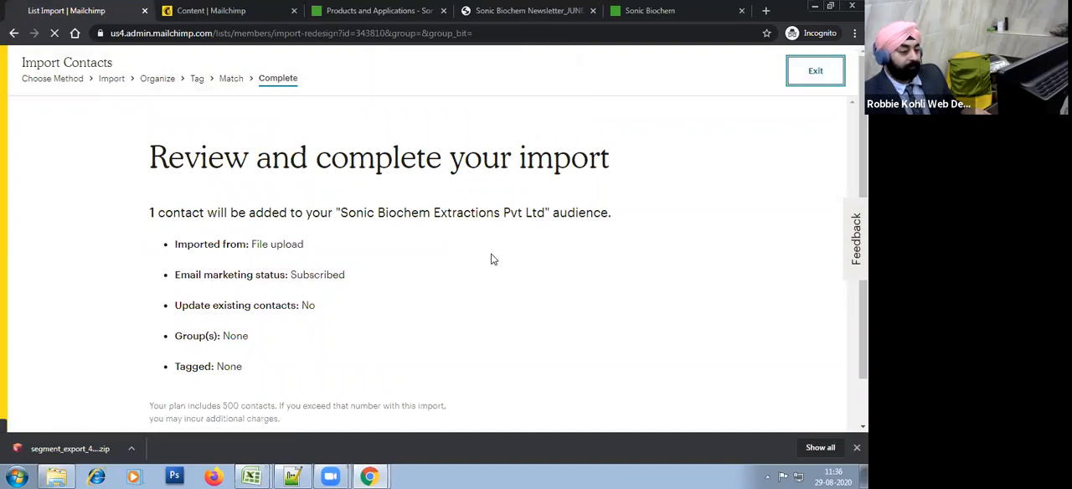
{"action": "left_click", "coordinate": [856, 447]}
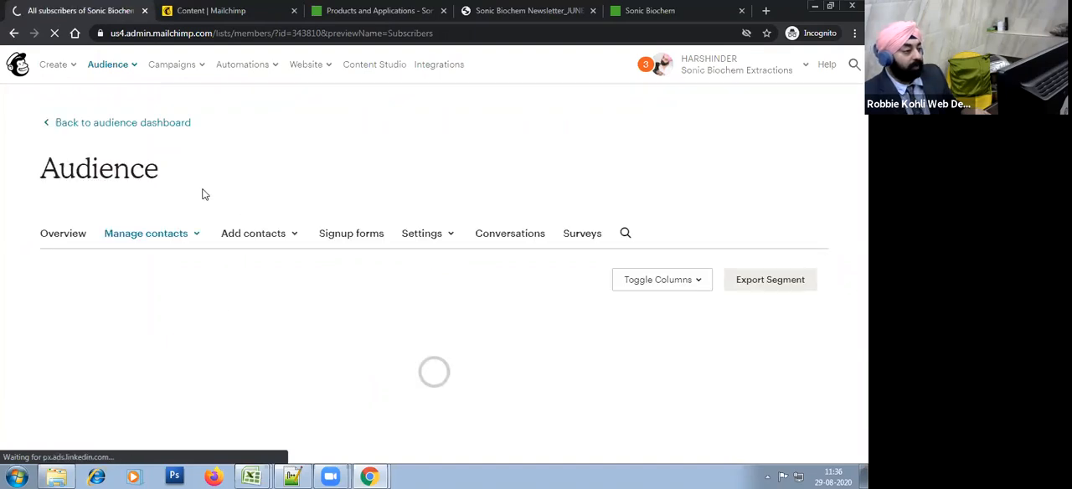
Step: Reload the audience's contact table and examine the subscribers it lists
{"action": "scroll", "coordinate": [257, 295], "scroll_direction": "down", "scroll_amount": 2}
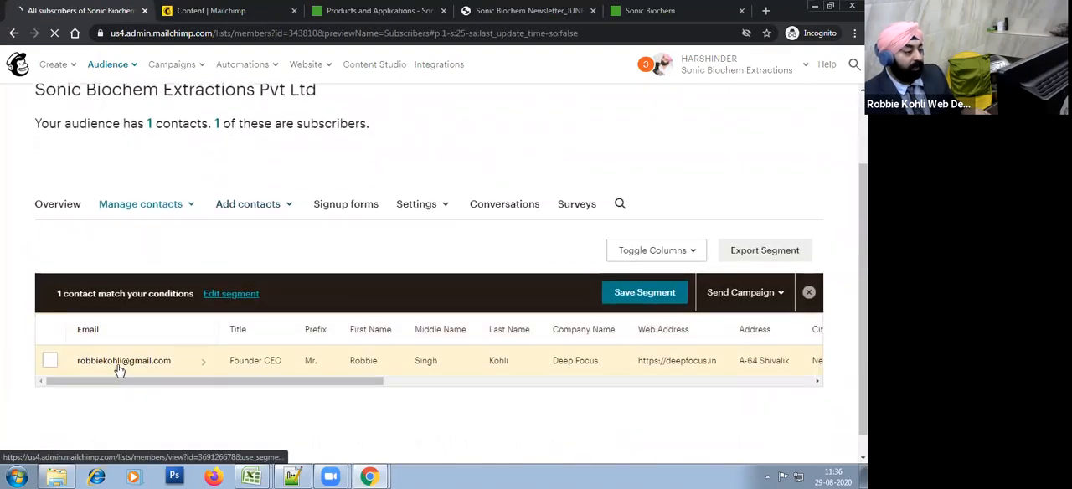
{"action": "scroll", "coordinate": [319, 264], "scroll_direction": "up", "scroll_amount": 2}
{"action": "right_click", "coordinate": [385, 182]}
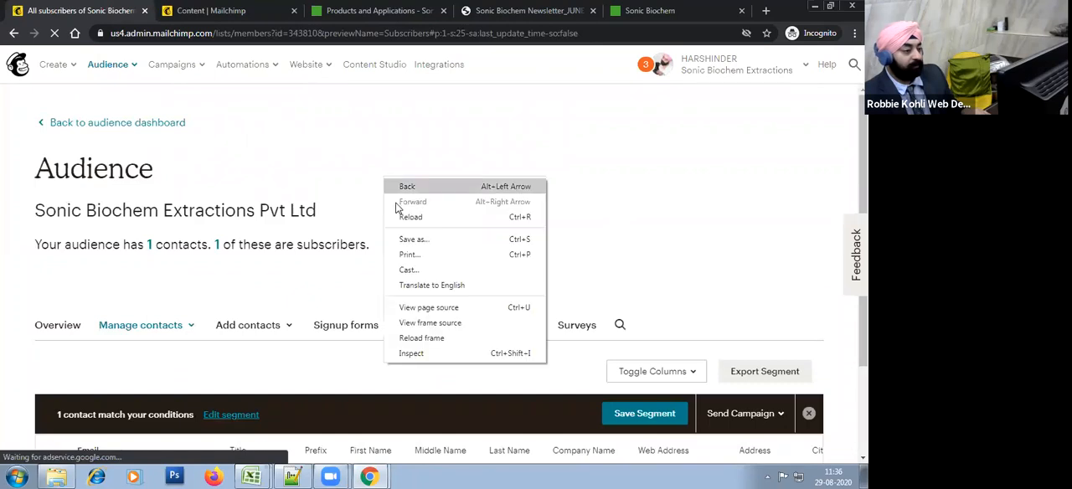
{"action": "left_click", "coordinate": [399, 213]}
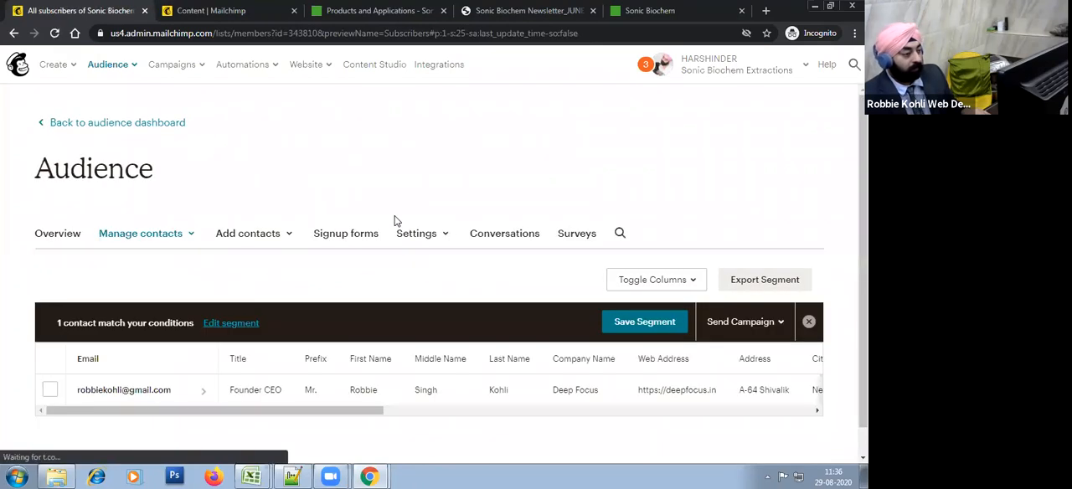
{"action": "scroll", "coordinate": [311, 374], "scroll_direction": "down", "scroll_amount": 2}
{"action": "left_click_drag", "start_coordinate": [318, 381], "coordinate": [158, 380]}
Step: Open the subscribed_segment_export_427b5b9e51 workbook from the sonicbiochem folder in Excel, examine its contact row, and close it
{"action": "mouse_move", "coordinate": [259, 476]}
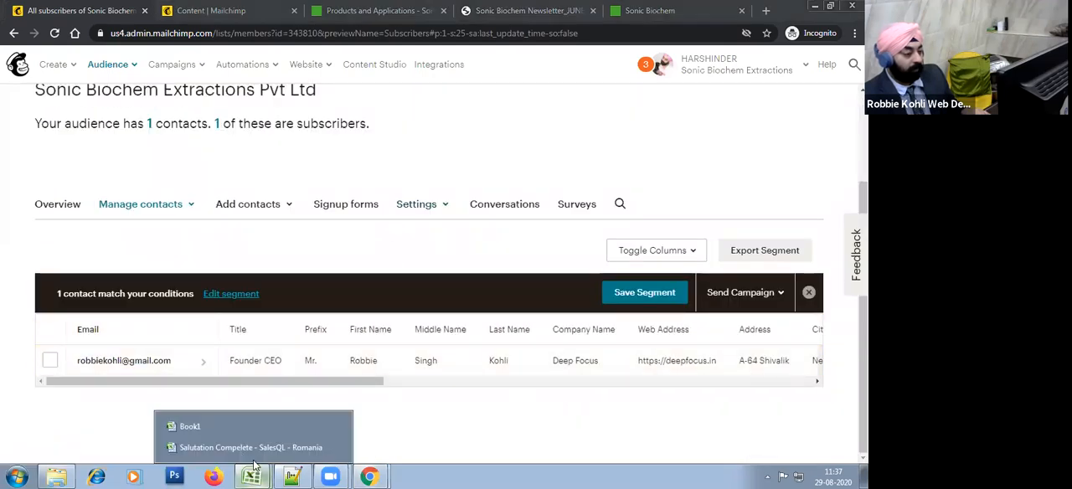
{"action": "left_click", "coordinate": [208, 447]}
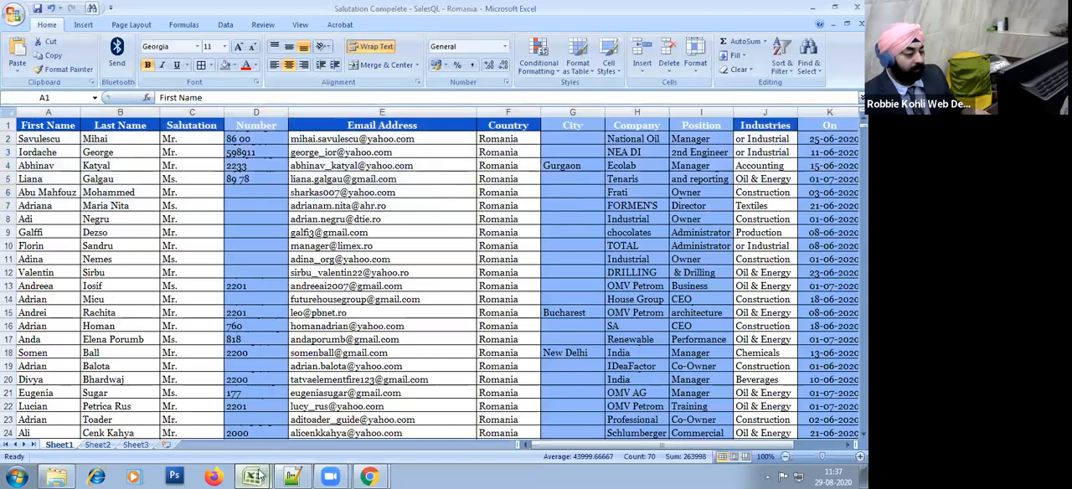
{"action": "left_click", "coordinate": [236, 422]}
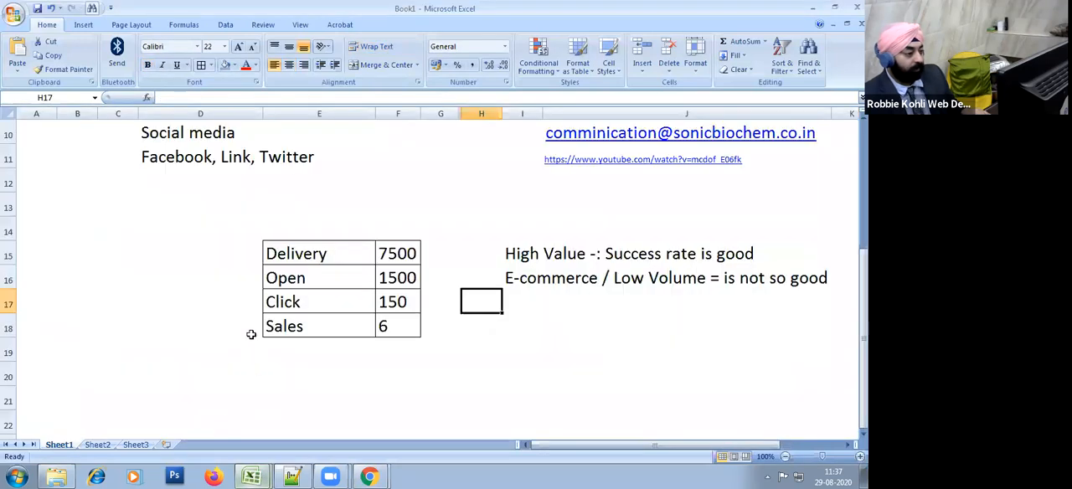
{"action": "left_click", "coordinate": [59, 475]}
{"action": "left_click", "coordinate": [168, 369]}
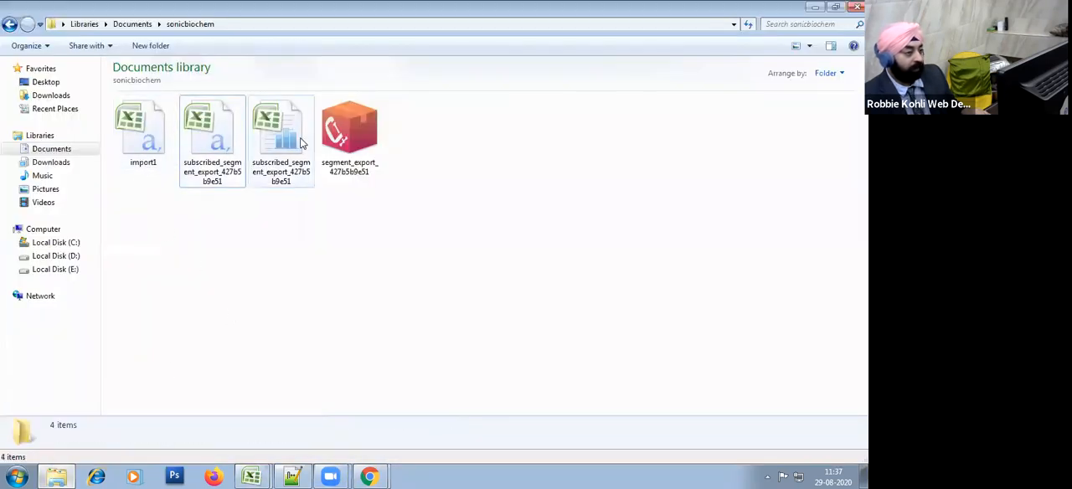
{"action": "double_click", "coordinate": [302, 143]}
{"action": "left_click", "coordinate": [81, 149]}
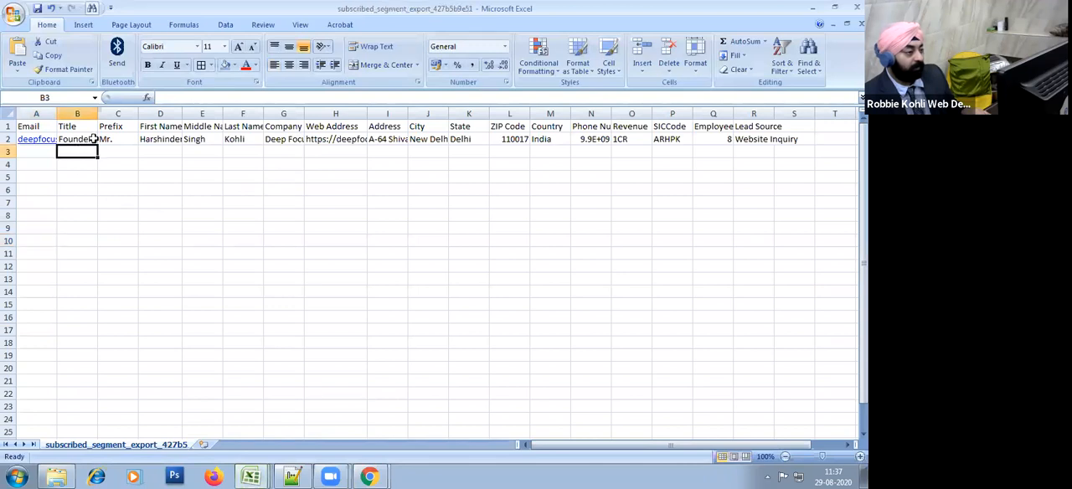
{"action": "left_click", "coordinate": [321, 160]}
{"action": "left_click", "coordinate": [555, 139]}
{"action": "left_click", "coordinate": [777, 215]}
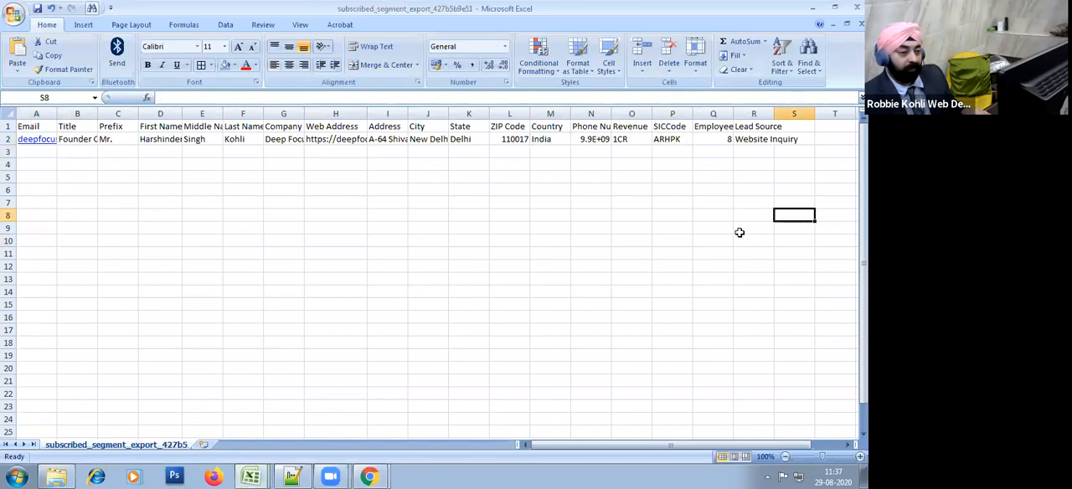
{"action": "left_click", "coordinate": [857, 8]}
Step: Switch back to Mailchimp in Chrome and view the list of the audience's subscribers
{"action": "key", "text": "alt+Tab"}
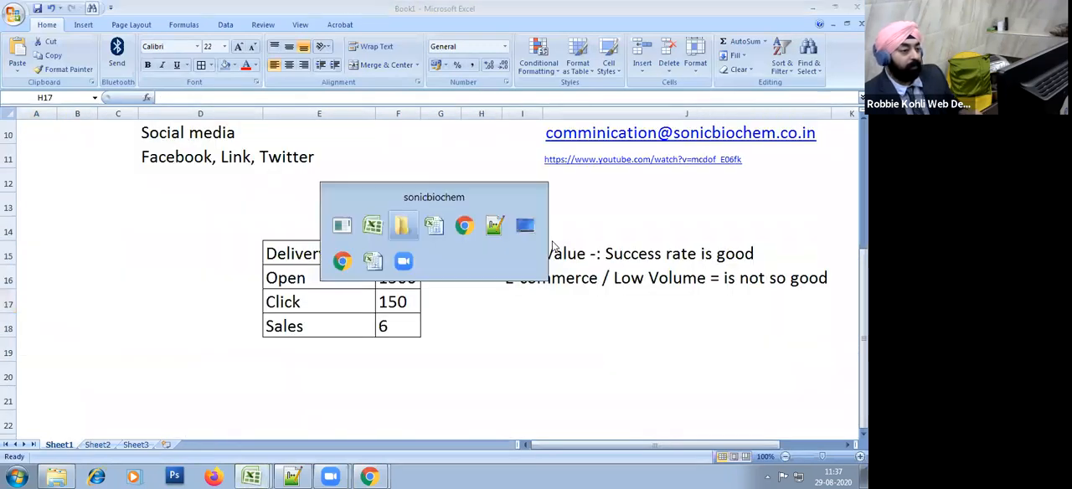
{"action": "key", "text": "alt+Tab"}
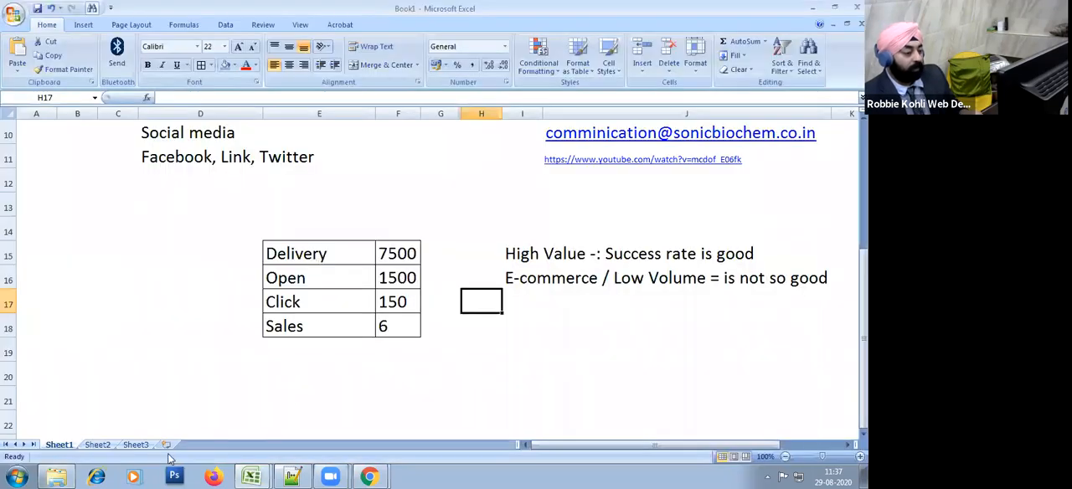
{"action": "mouse_move", "coordinate": [371, 476]}
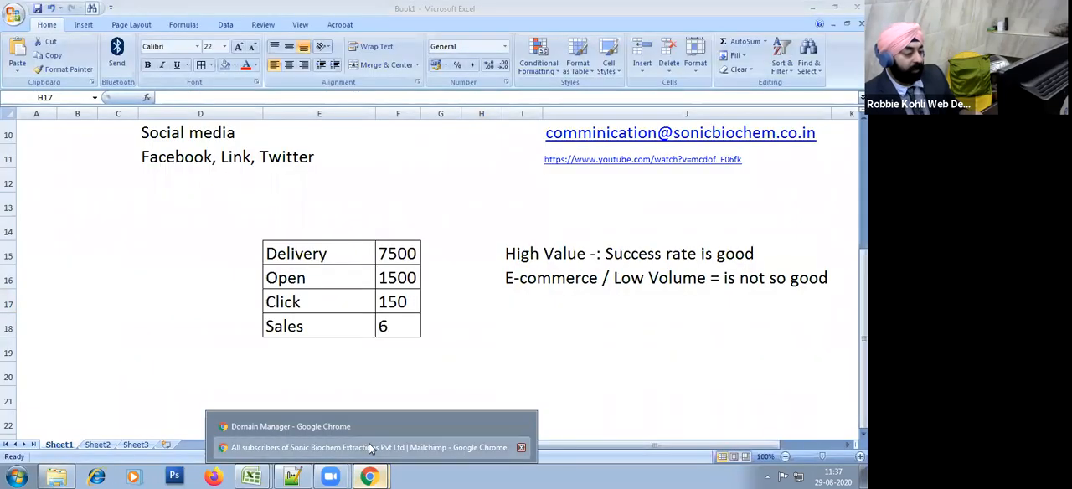
{"action": "left_click", "coordinate": [368, 444]}
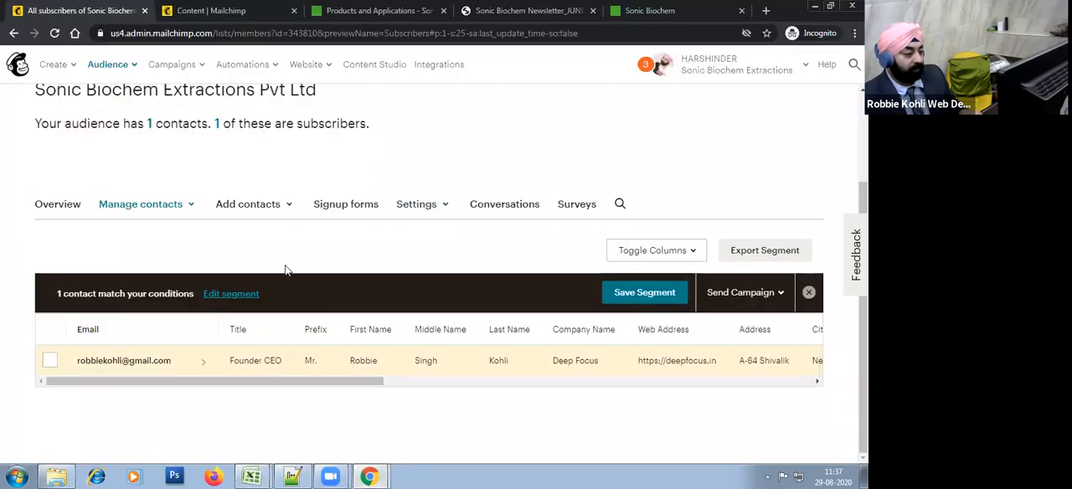
{"action": "left_click", "coordinate": [219, 125]}
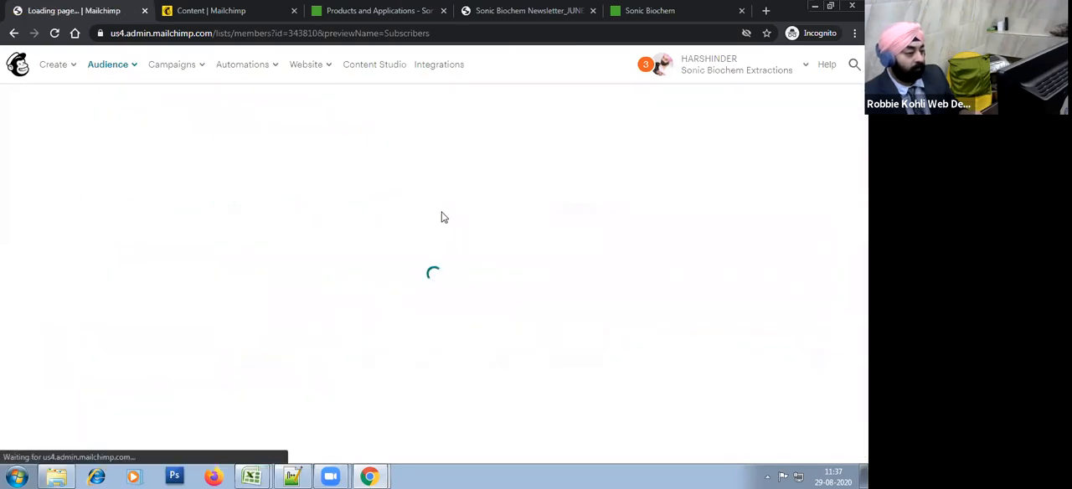
{"action": "scroll", "coordinate": [378, 237], "scroll_direction": "down", "scroll_amount": 2}
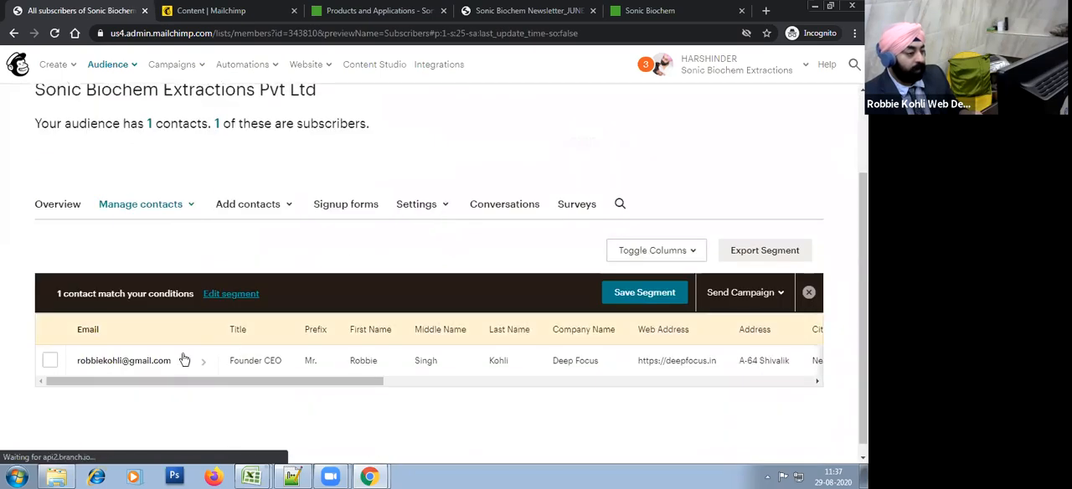
Step: Start a new contact import with the Upload file method and choose import1.csv as the contact file
{"action": "left_click", "coordinate": [263, 211]}
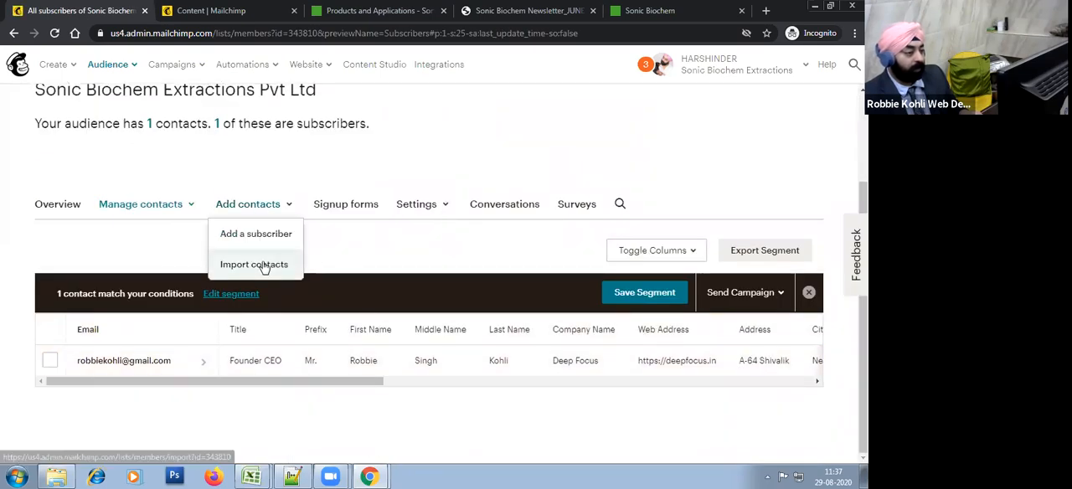
{"action": "left_click", "coordinate": [263, 265]}
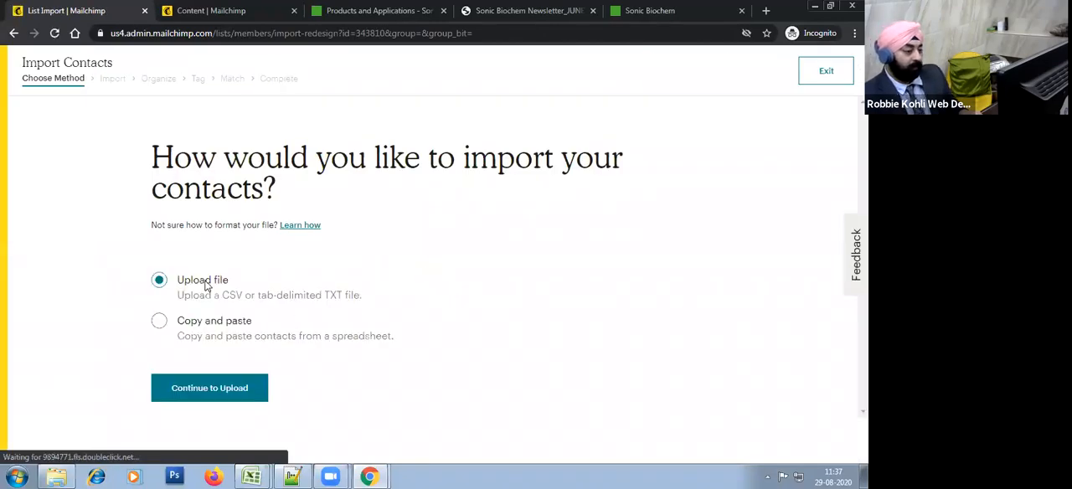
{"action": "left_click", "coordinate": [234, 388]}
{"action": "left_click", "coordinate": [355, 294]}
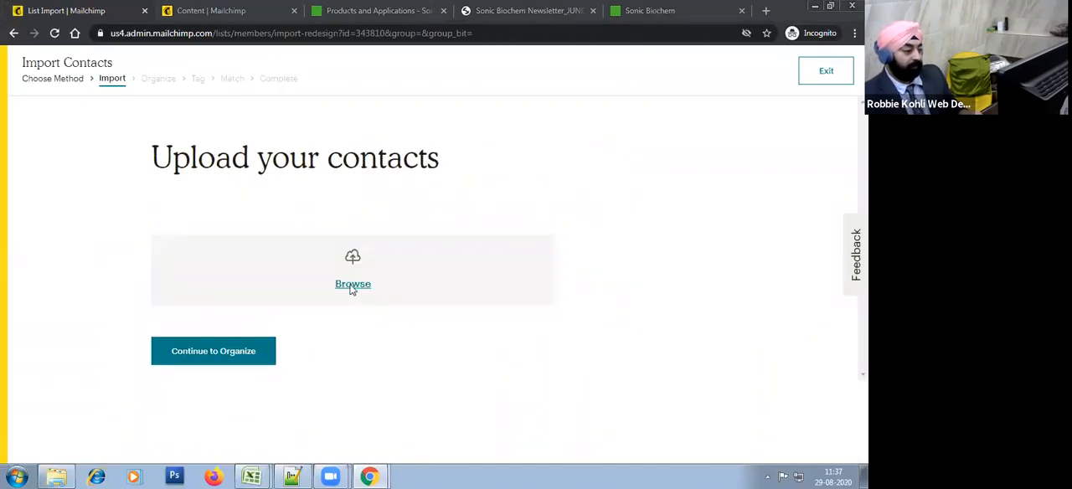
{"action": "double_click", "coordinate": [149, 89]}
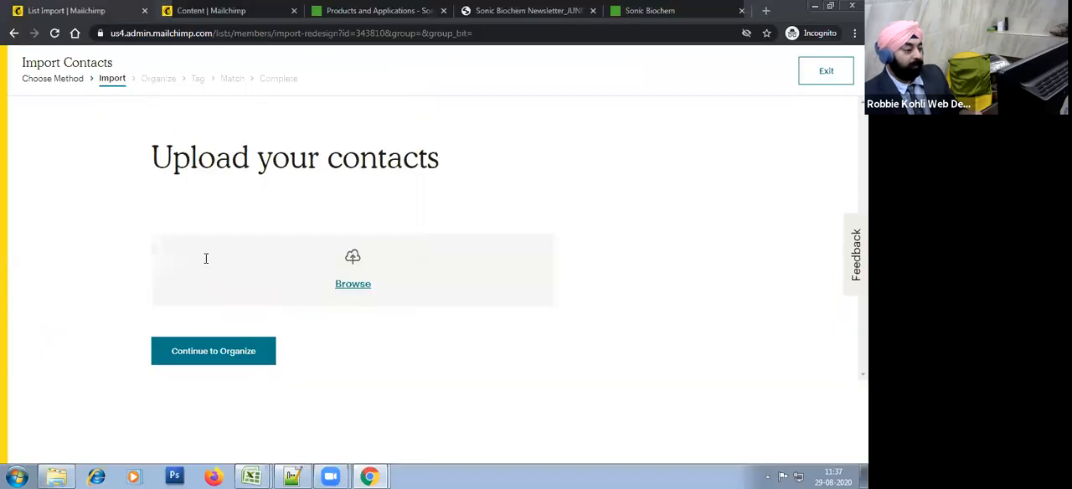
{"action": "left_click", "coordinate": [227, 342]}
Step: Keep the Subscribed status with no groups or tags for the new import and continue to column matching
{"action": "scroll", "coordinate": [312, 350], "scroll_direction": "down", "scroll_amount": 1}
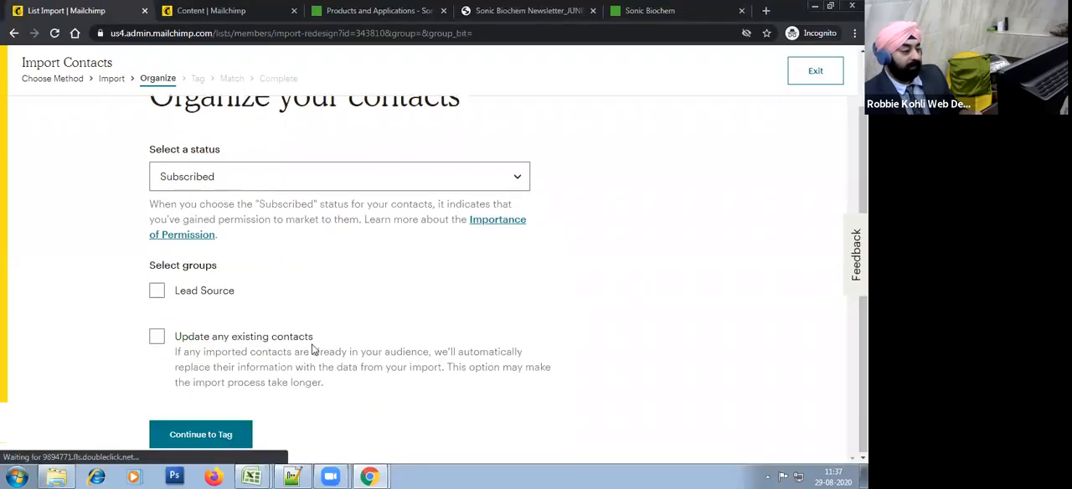
{"action": "left_click", "coordinate": [222, 432]}
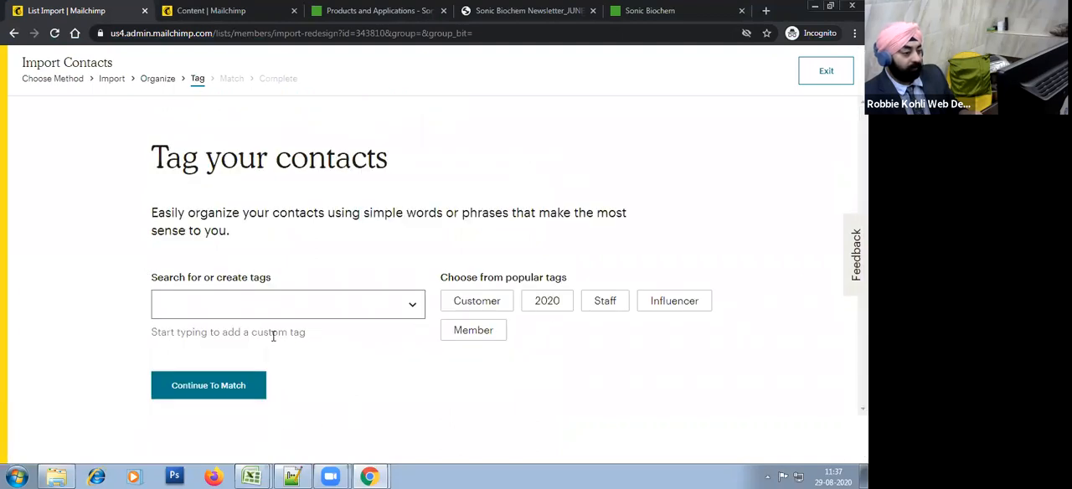
{"action": "left_click", "coordinate": [206, 387]}
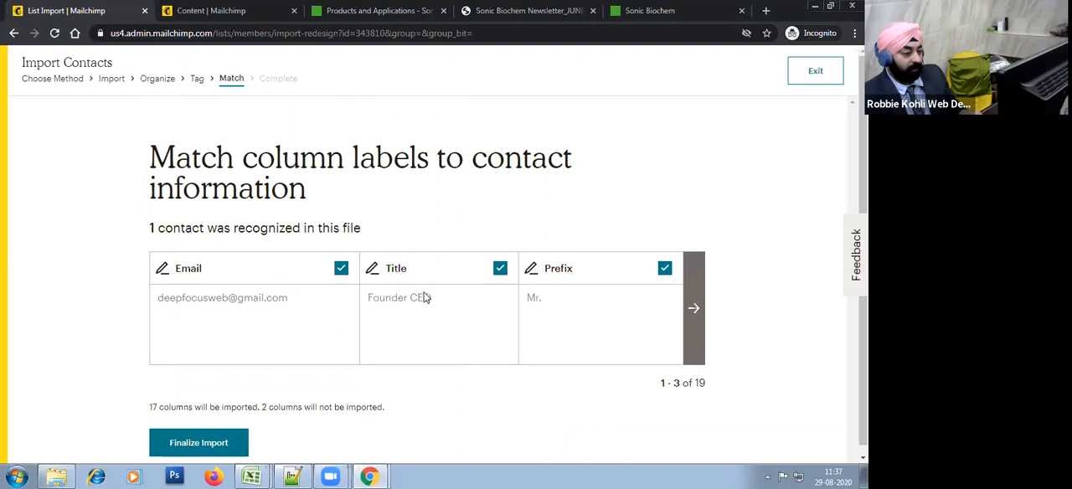
Step: Page through the new import's columns to the last one and match Lead Source to the Lead Source (interests_71510) field
{"action": "left_click", "coordinate": [694, 308]}
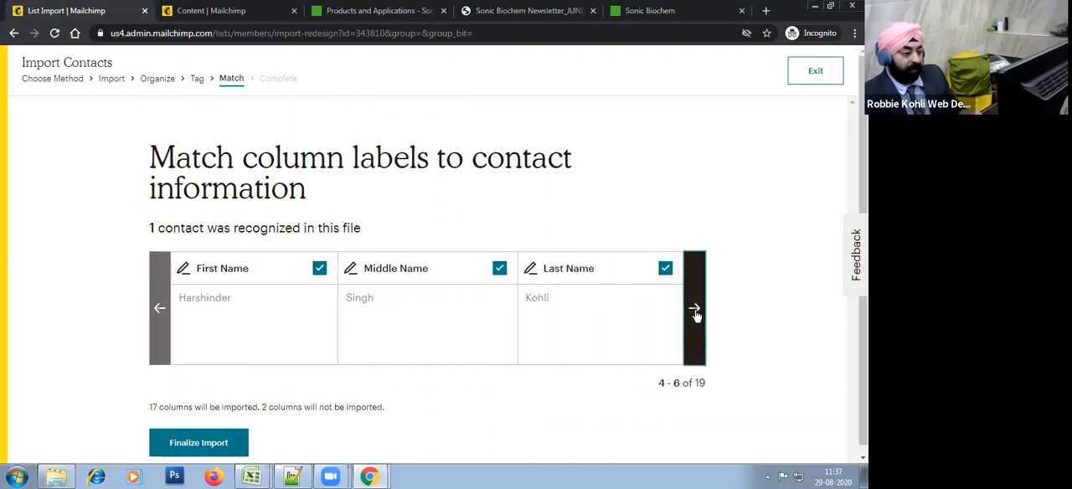
{"action": "left_click", "coordinate": [694, 310]}
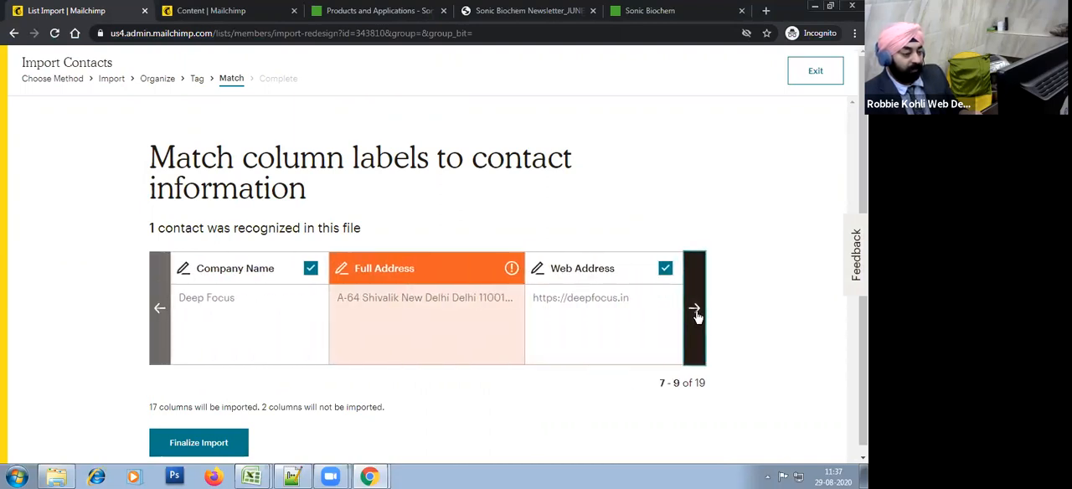
{"action": "left_click", "coordinate": [694, 310]}
{"action": "left_click", "coordinate": [695, 310]}
{"action": "left_click", "coordinate": [694, 310]}
{"action": "left_click", "coordinate": [695, 312]}
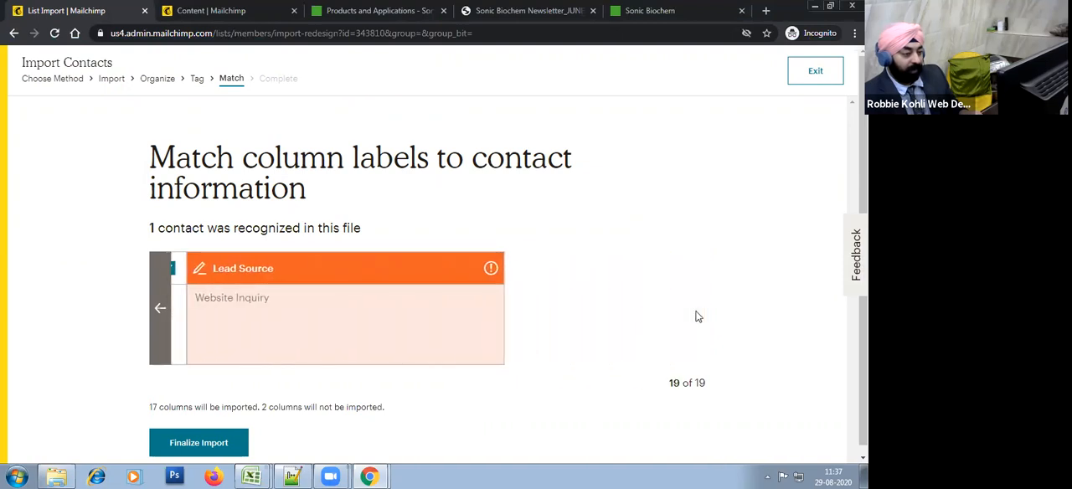
{"action": "left_click", "coordinate": [392, 269]}
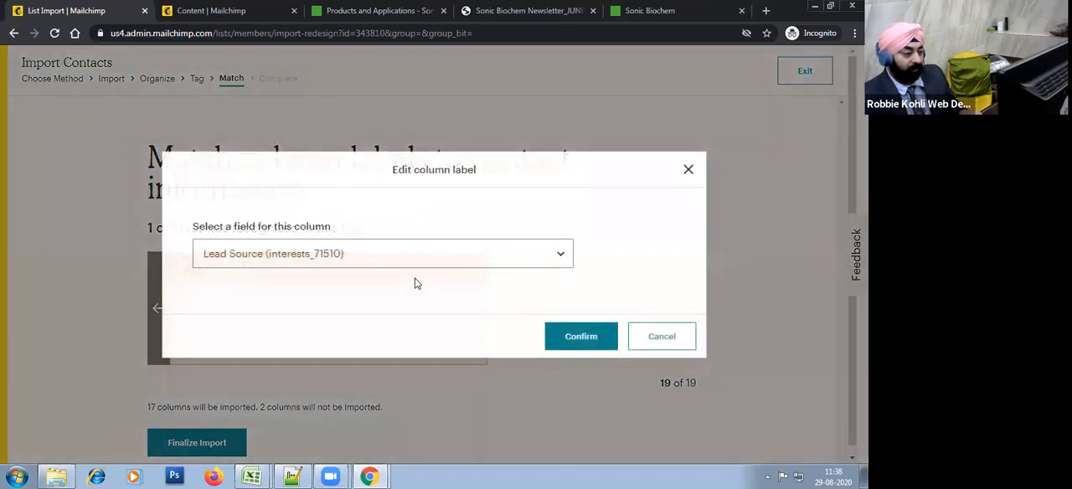
{"action": "left_click", "coordinate": [581, 336]}
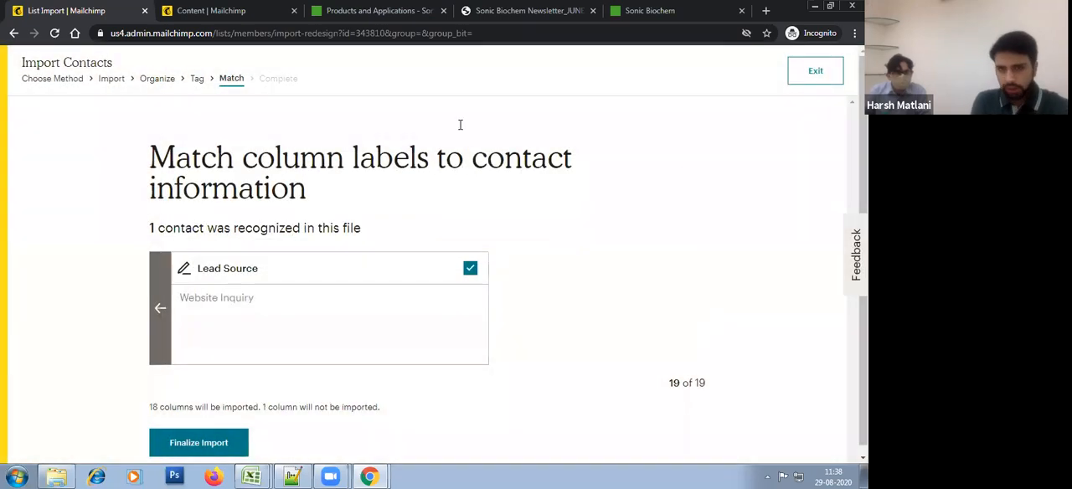
{"action": "scroll", "coordinate": [495, 428], "scroll_direction": "down", "scroll_amount": 1}
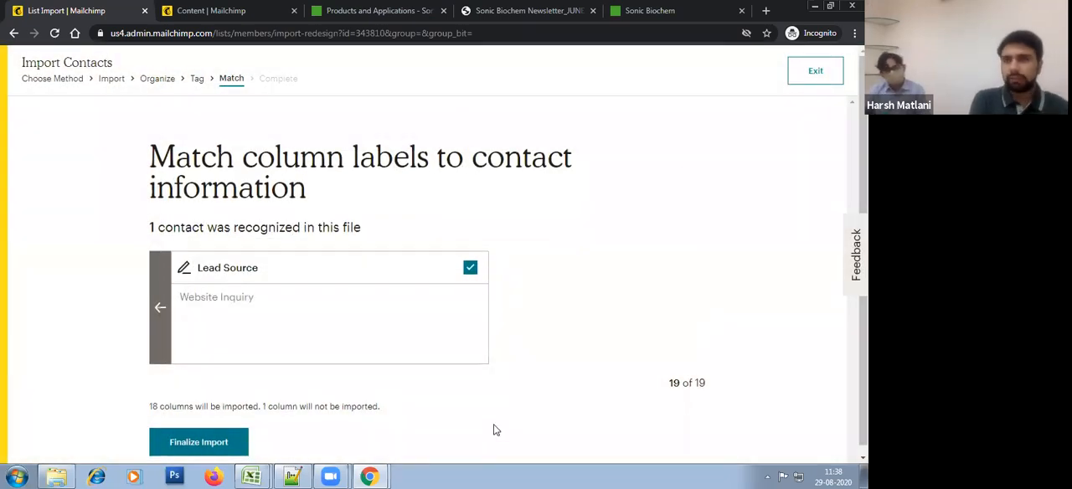
Step: Finalize the column matching and complete the import of the contact into the Sonic Biochem Extractions Pvt Ltd audience
{"action": "left_click", "coordinate": [201, 440]}
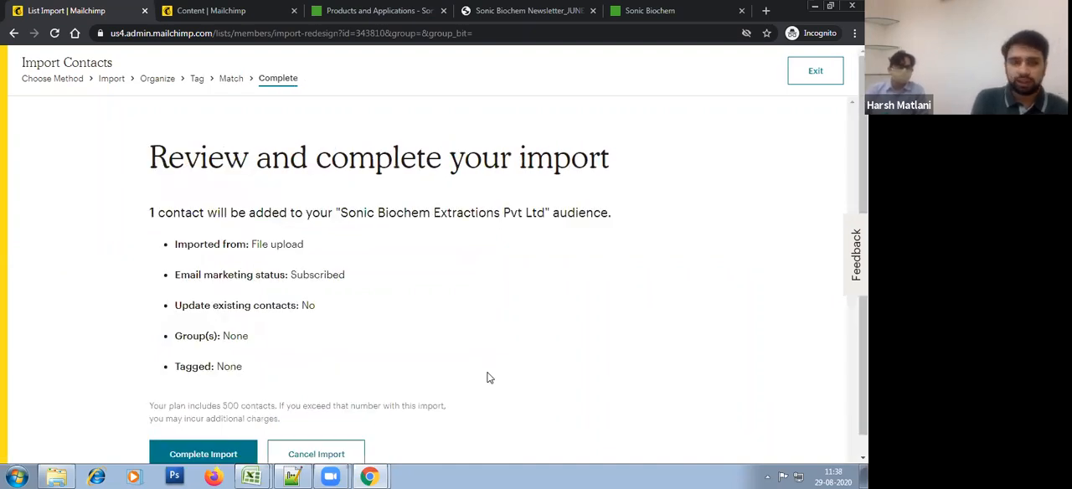
{"action": "scroll", "coordinate": [469, 271], "scroll_direction": "down", "scroll_amount": 1}
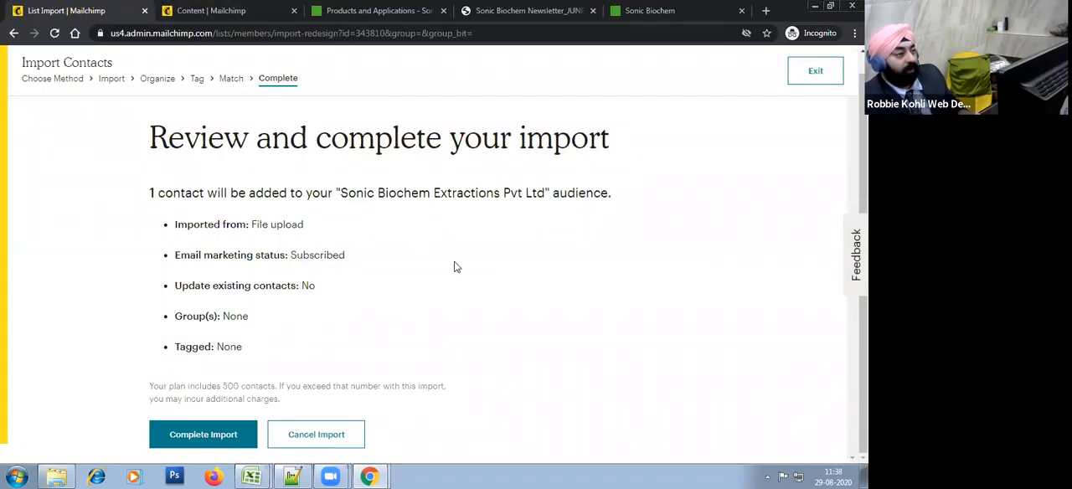
{"action": "key", "text": "alt+Tab"}
{"action": "key", "text": "alt+Tab"}
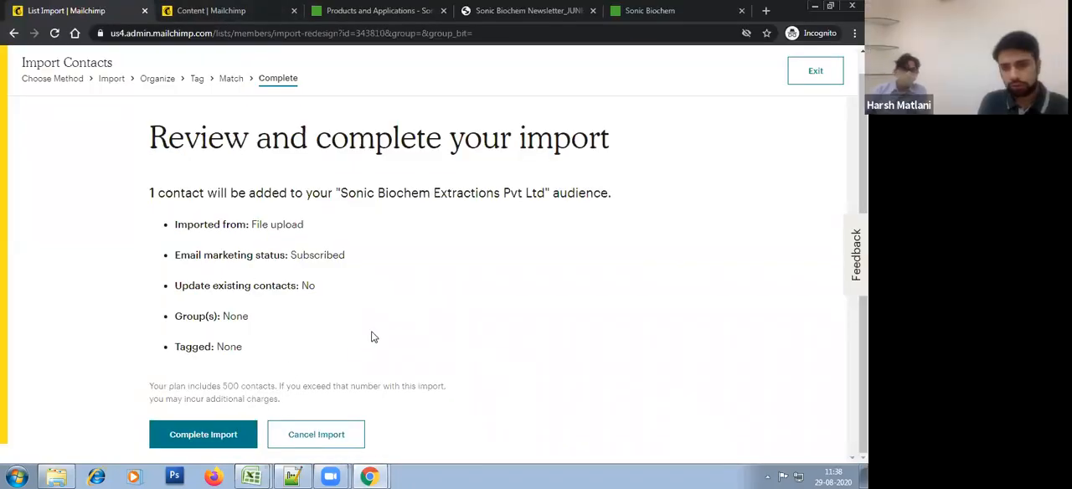
{"action": "left_click", "coordinate": [194, 436]}
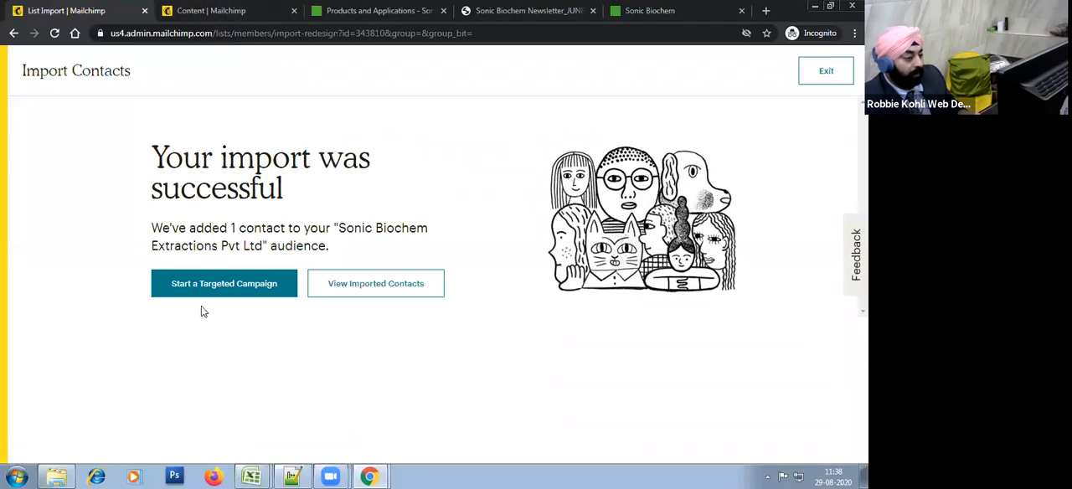
Step: View the imported contacts, list all subscribers of the audience and check the columns of their records
{"action": "left_click", "coordinate": [411, 290]}
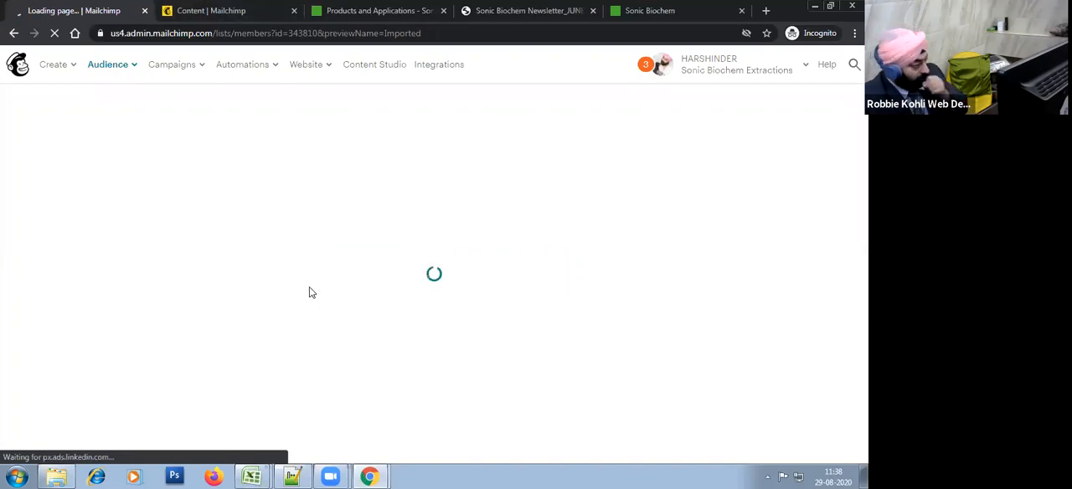
{"action": "scroll", "coordinate": [186, 354], "scroll_direction": "down", "scroll_amount": 2}
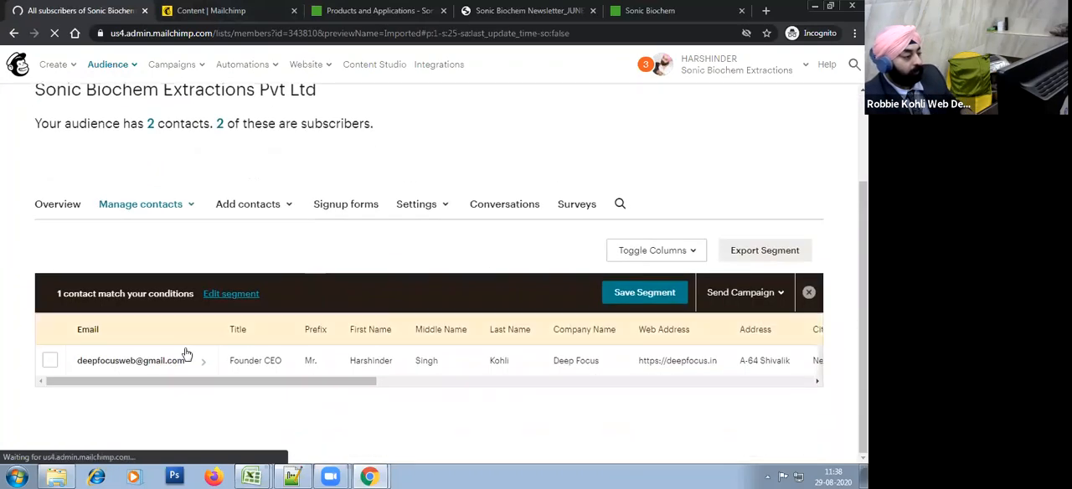
{"action": "left_click", "coordinate": [219, 128]}
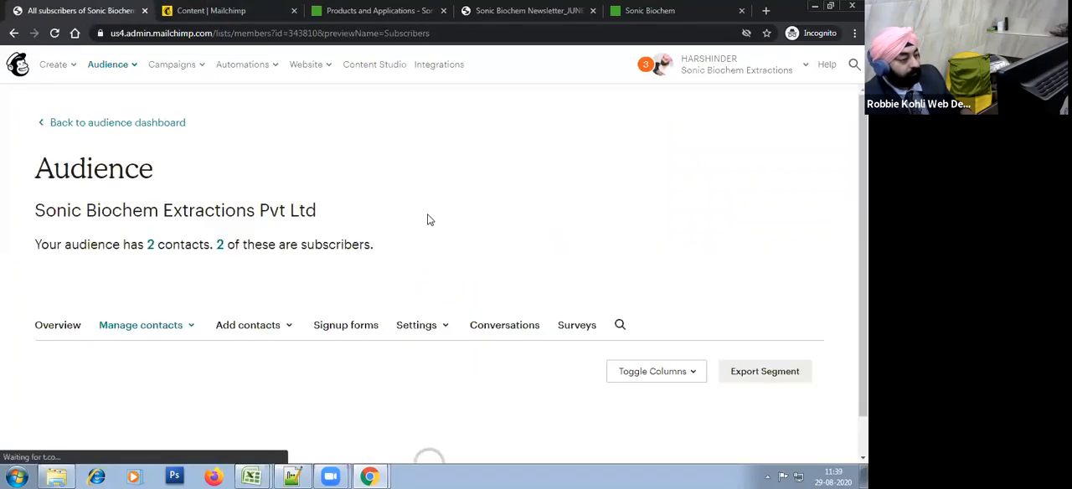
{"action": "scroll", "coordinate": [292, 387], "scroll_direction": "down", "scroll_amount": 2}
{"action": "left_click_drag", "start_coordinate": [319, 374], "coordinate": [833, 374]}
{"action": "left_click_drag", "start_coordinate": [425, 369], "coordinate": [38, 346]}
Step: Expand the Lead Source groups of the audience and list the contacts in the Website Inquiry group
{"action": "left_click", "coordinate": [130, 179]}
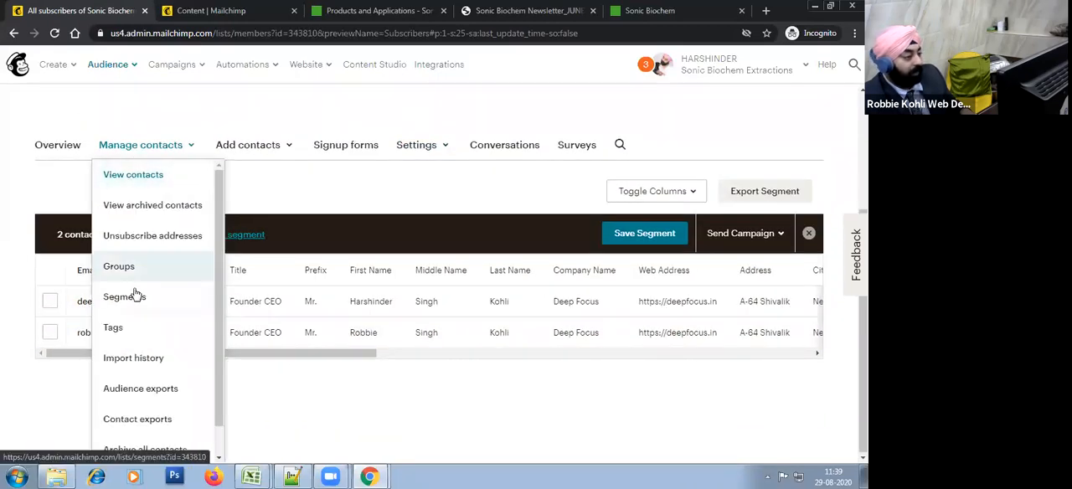
{"action": "left_click", "coordinate": [119, 266]}
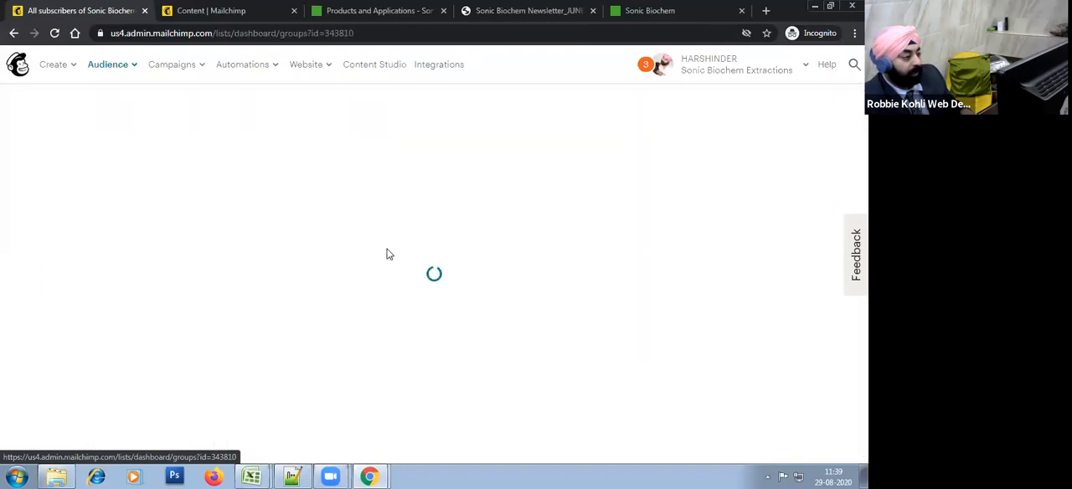
{"action": "scroll", "coordinate": [586, 360], "scroll_direction": "down", "scroll_amount": 1}
{"action": "left_click", "coordinate": [802, 344]}
{"action": "scroll", "coordinate": [445, 313], "scroll_direction": "down", "scroll_amount": 3}
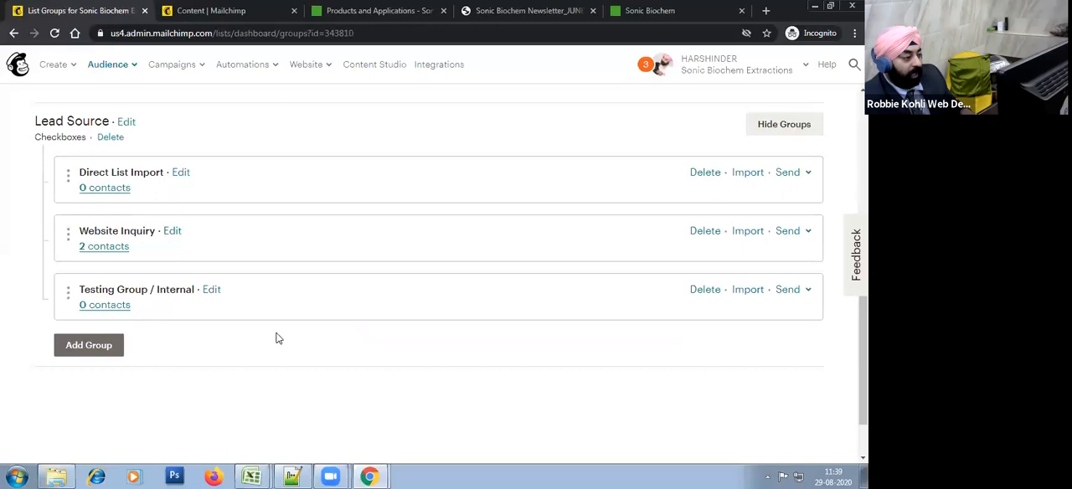
{"action": "left_click", "coordinate": [104, 247]}
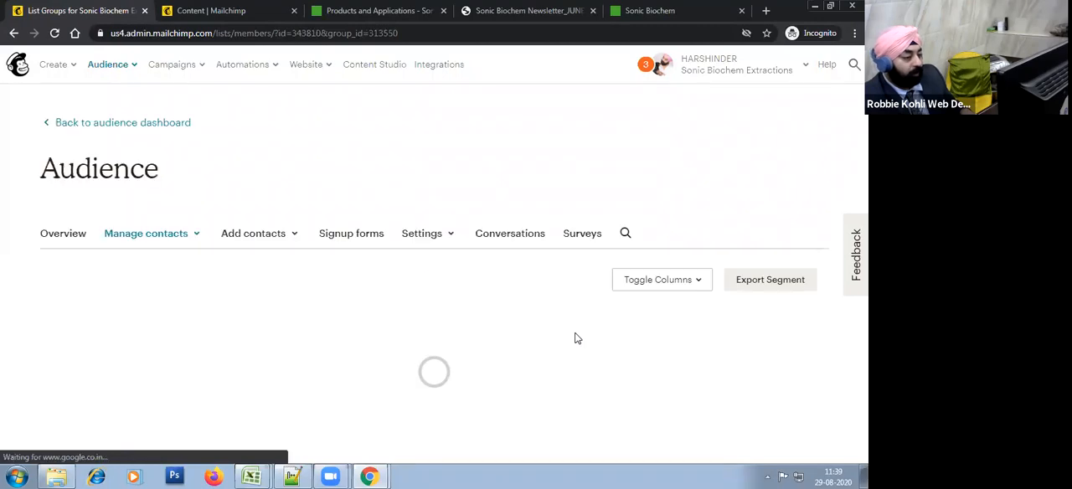
{"action": "scroll", "coordinate": [479, 287], "scroll_direction": "down", "scroll_amount": 2}
{"action": "left_click_drag", "start_coordinate": [362, 386], "coordinate": [826, 376]}
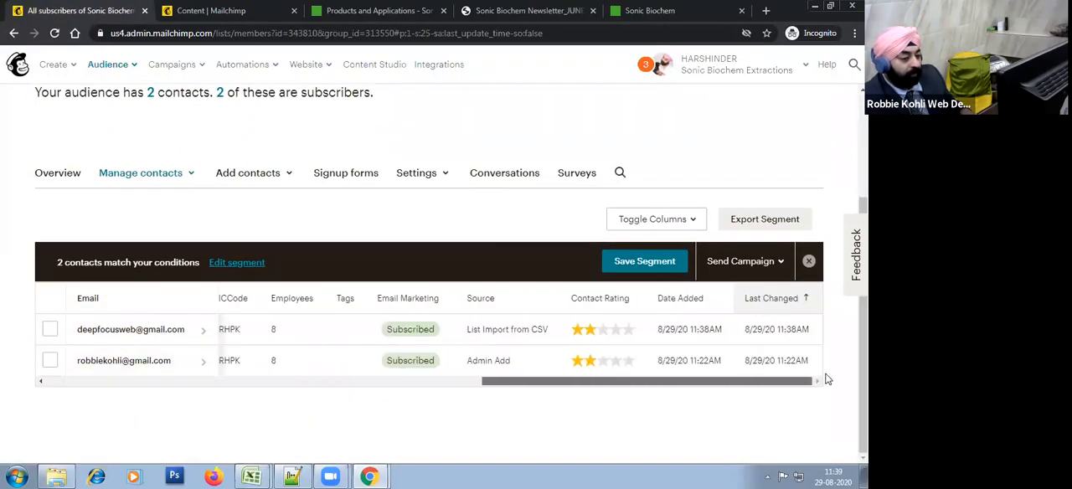
Step: Open the record of the contact imported from the CSV, review its profile information for editing and save it as it is
{"action": "left_click", "coordinate": [145, 330]}
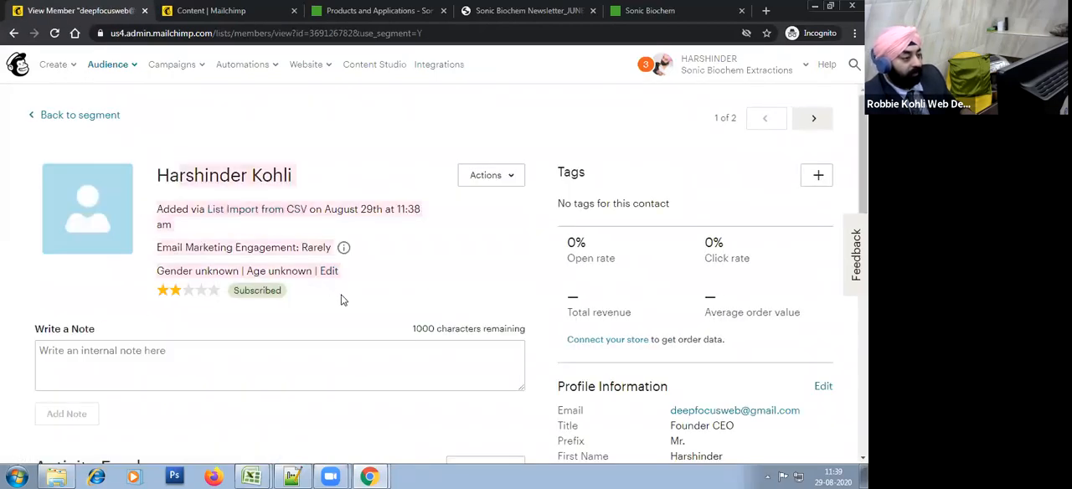
{"action": "scroll", "coordinate": [444, 308], "scroll_direction": "down", "scroll_amount": 4}
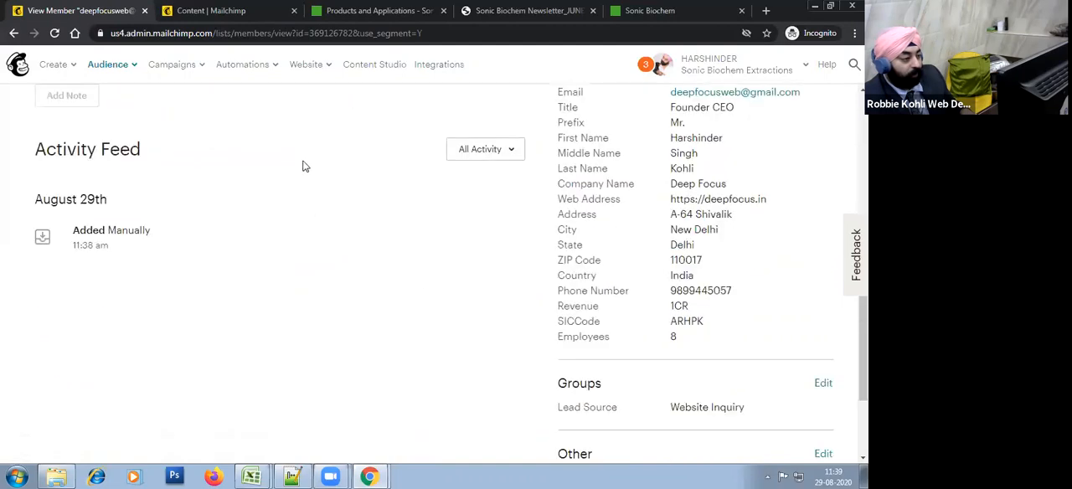
{"action": "scroll", "coordinate": [319, 360], "scroll_direction": "up", "scroll_amount": 3}
{"action": "scroll", "coordinate": [804, 217], "scroll_direction": "down", "scroll_amount": 2}
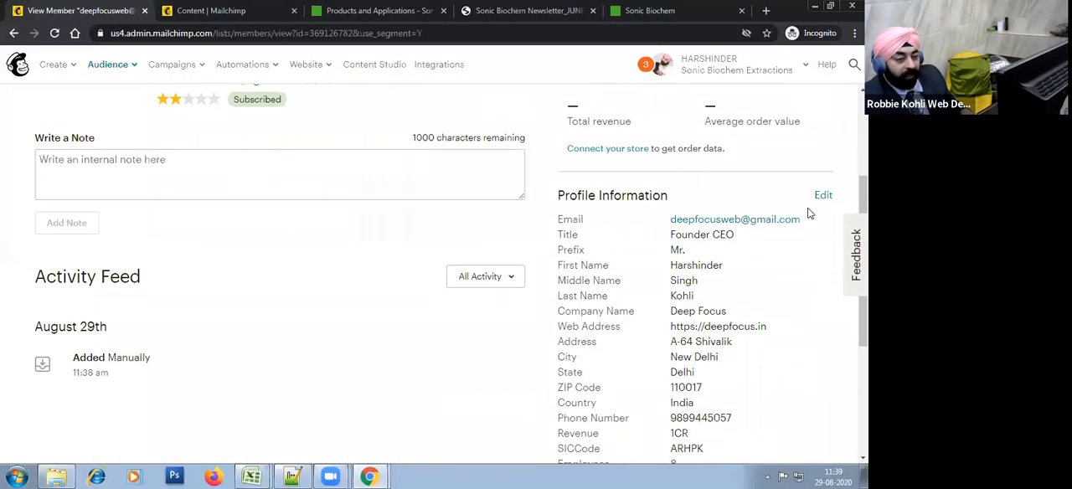
{"action": "left_click", "coordinate": [823, 195]}
{"action": "scroll", "coordinate": [360, 322], "scroll_direction": "down", "scroll_amount": 10}
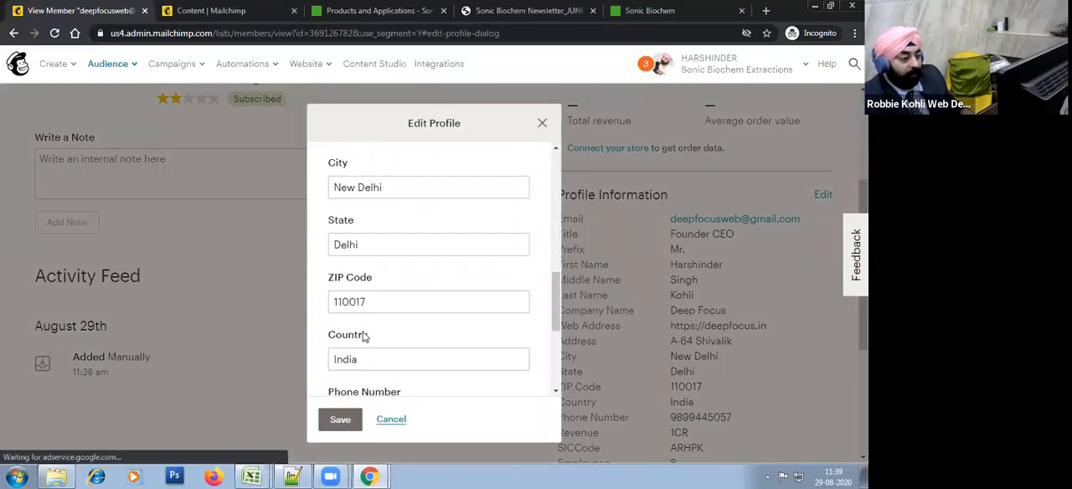
{"action": "left_click", "coordinate": [340, 422]}
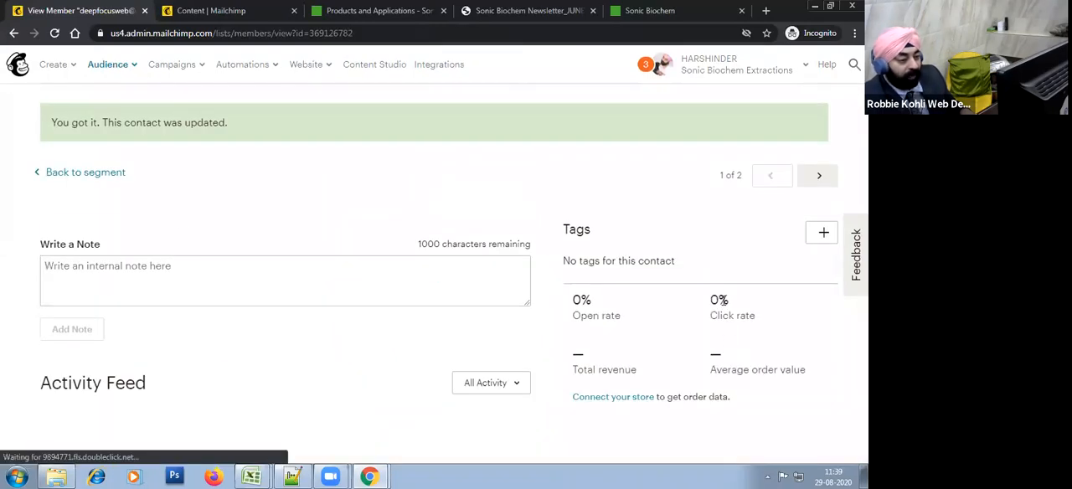
Step: Change the imported contact's Lead Source group from Website Inquiry to Testing Group / Internal
{"action": "scroll", "coordinate": [724, 305], "scroll_direction": "down", "scroll_amount": 8}
{"action": "left_click", "coordinate": [825, 286]}
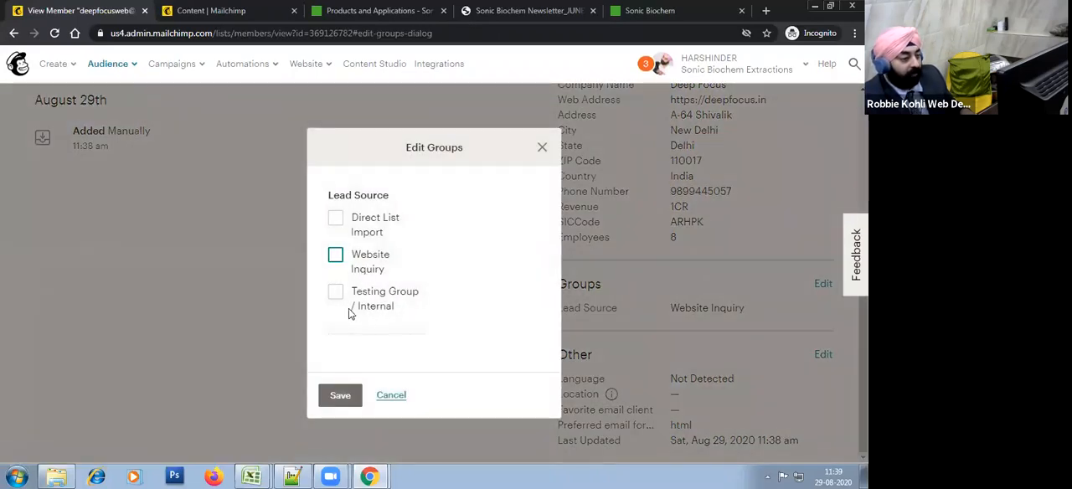
{"action": "left_click", "coordinate": [347, 304]}
{"action": "left_click", "coordinate": [340, 396]}
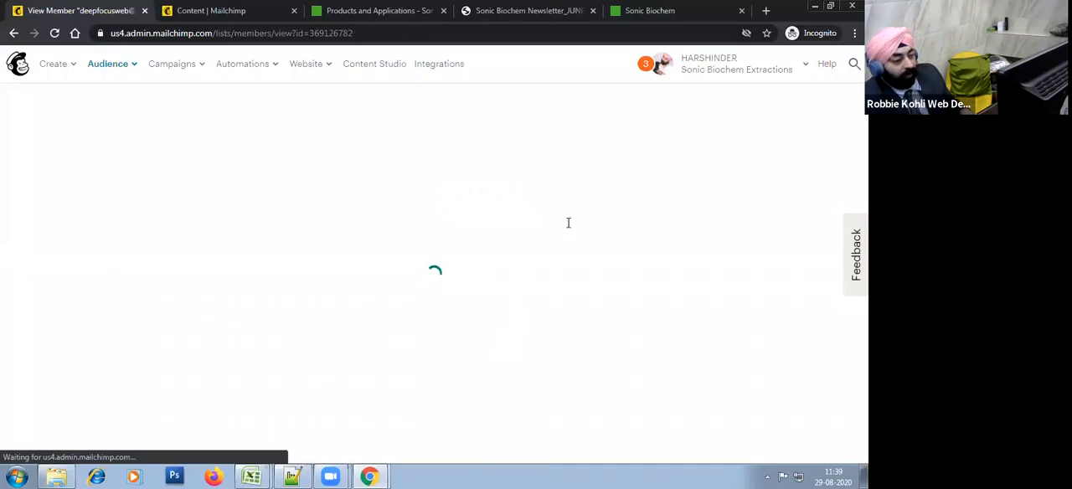
{"action": "scroll", "coordinate": [327, 331], "scroll_direction": "down", "scroll_amount": 8}
{"action": "scroll", "coordinate": [83, 234], "scroll_direction": "up", "scroll_amount": 2}
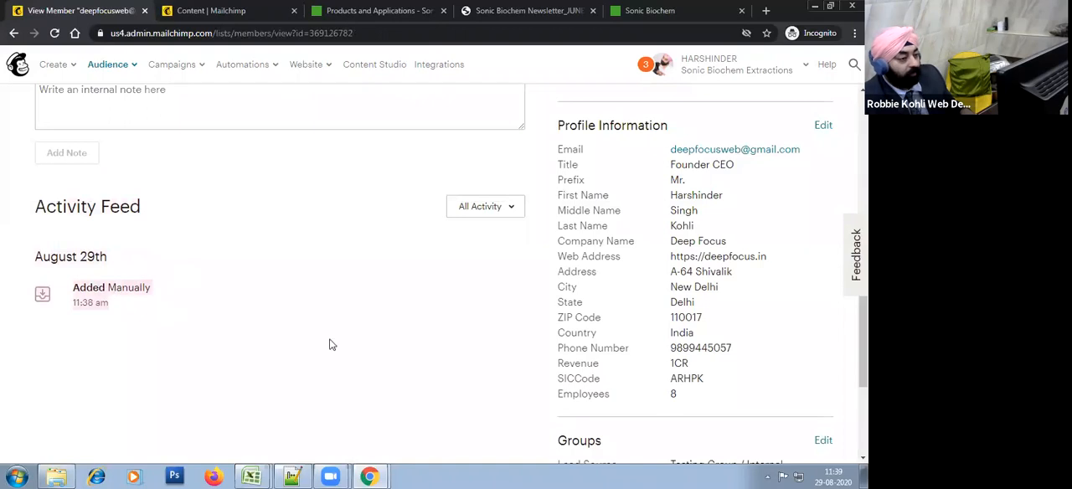
{"action": "scroll", "coordinate": [481, 353], "scroll_direction": "up", "scroll_amount": 3}
{"action": "scroll", "coordinate": [502, 360], "scroll_direction": "up", "scroll_amount": 2}
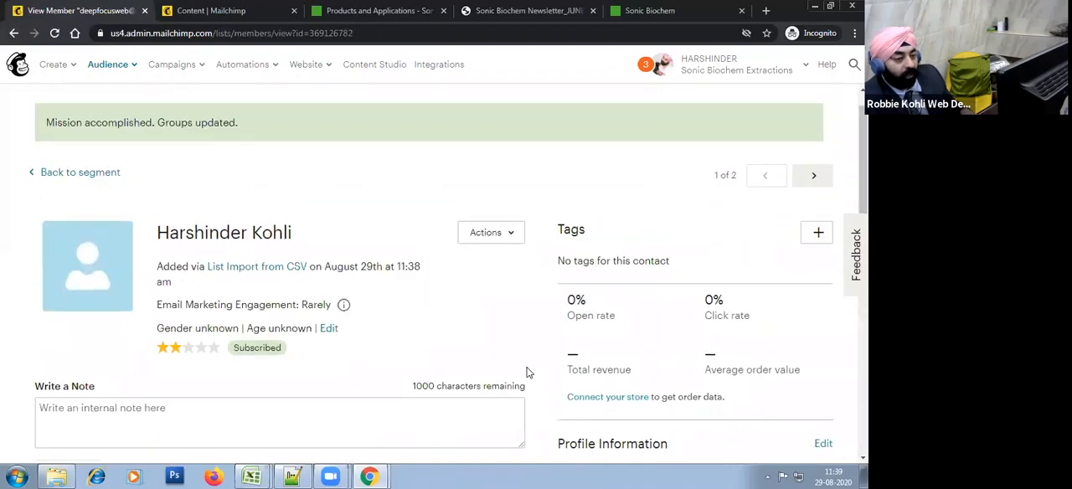
Step: Move the segment's second contact from the Website Inquiry group to Testing Group / Internal and return to the segment
{"action": "left_click", "coordinate": [814, 175]}
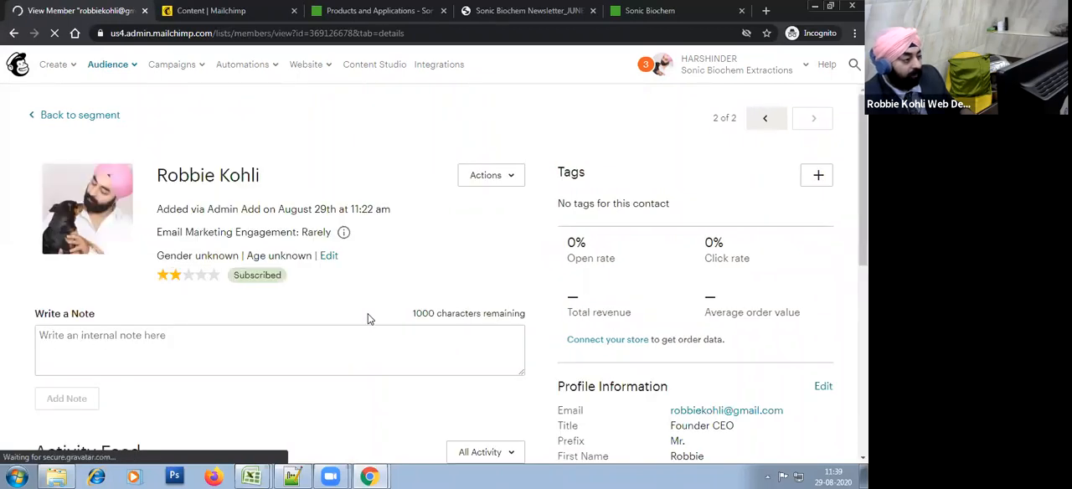
{"action": "scroll", "coordinate": [366, 316], "scroll_direction": "down", "scroll_amount": 3}
{"action": "scroll", "coordinate": [344, 314], "scroll_direction": "up", "scroll_amount": 3}
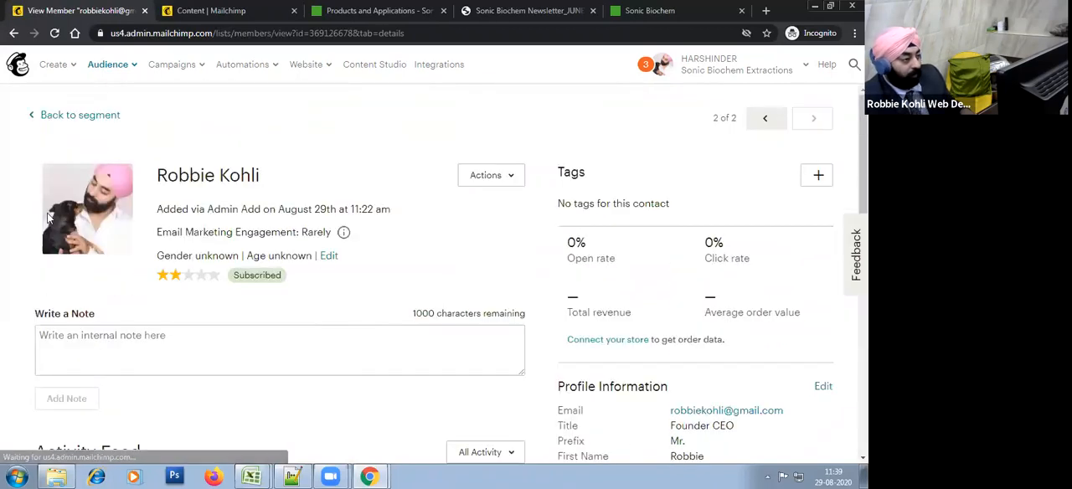
{"action": "scroll", "coordinate": [824, 298], "scroll_direction": "down", "scroll_amount": 4}
{"action": "scroll", "coordinate": [830, 251], "scroll_direction": "down", "scroll_amount": 2}
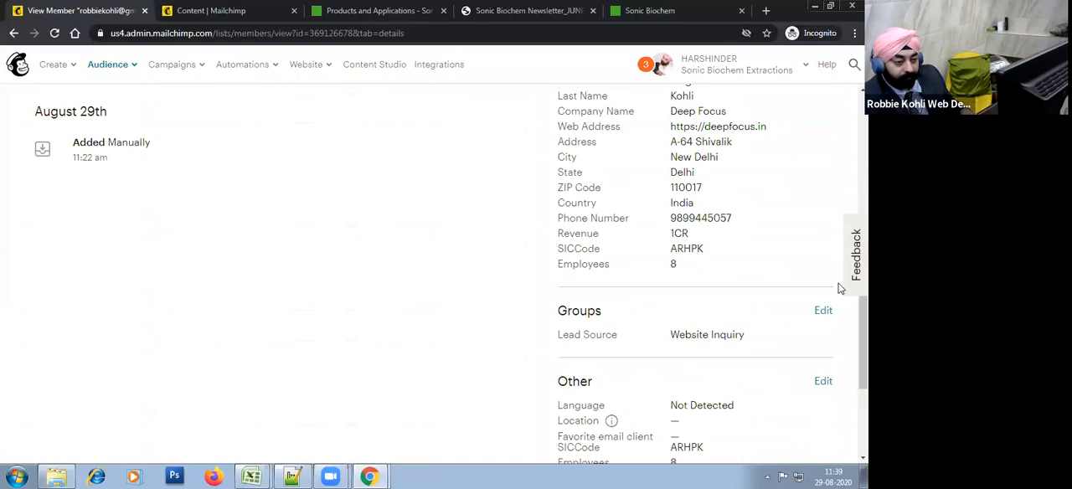
{"action": "left_click", "coordinate": [823, 285]}
{"action": "left_click", "coordinate": [344, 262]}
{"action": "left_click", "coordinate": [335, 293]}
{"action": "left_click", "coordinate": [344, 397]}
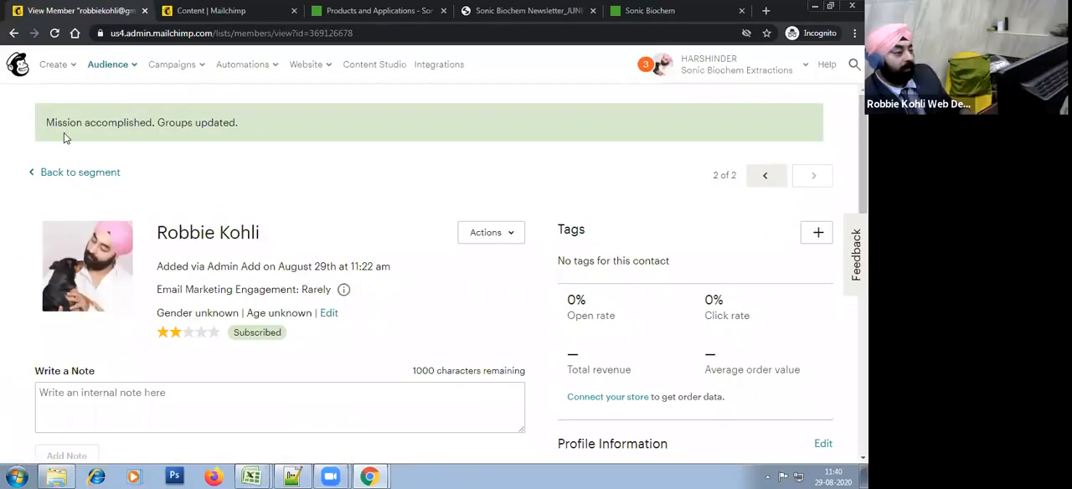
{"action": "left_click", "coordinate": [61, 176]}
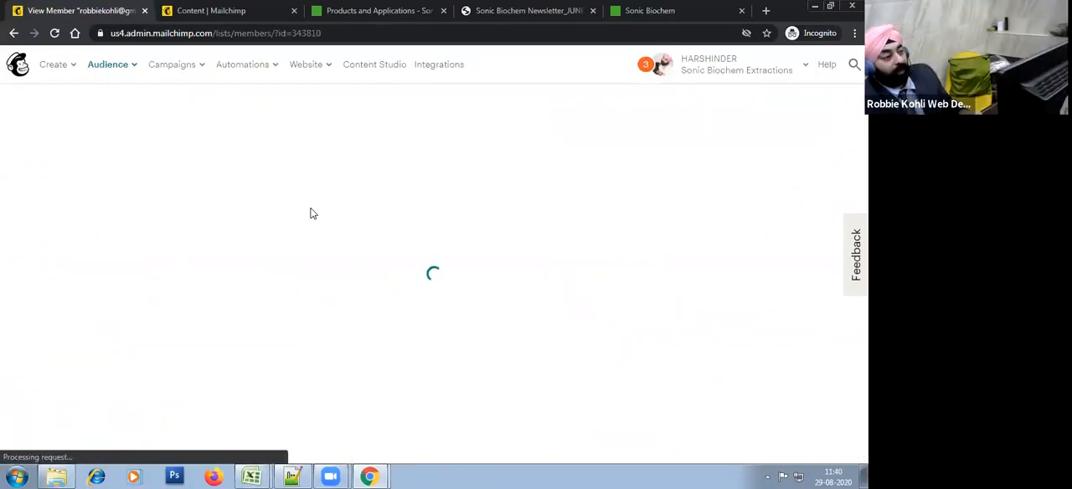
Step: Switch to the Book1 workbook in Excel and fill the "3 - Segmentation (Merge Tags)" cell with the blue highlight
{"action": "key", "text": "alt+Tab"}
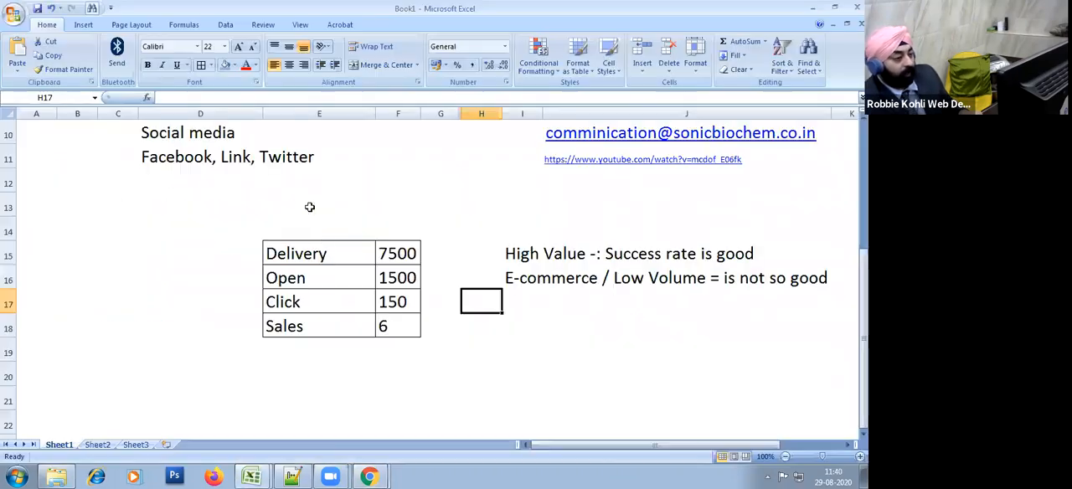
{"action": "scroll", "coordinate": [576, 350], "scroll_direction": "up", "scroll_amount": 3}
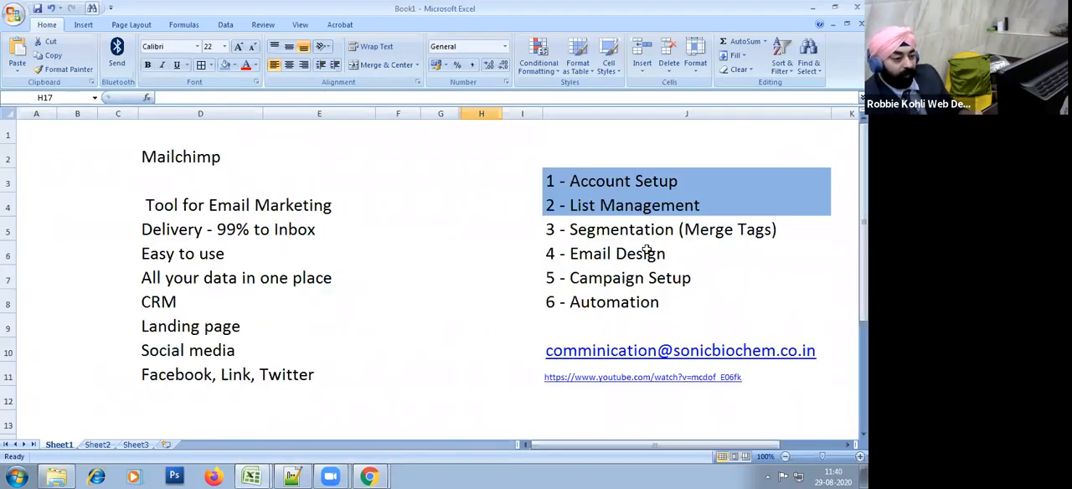
{"action": "left_click", "coordinate": [624, 234]}
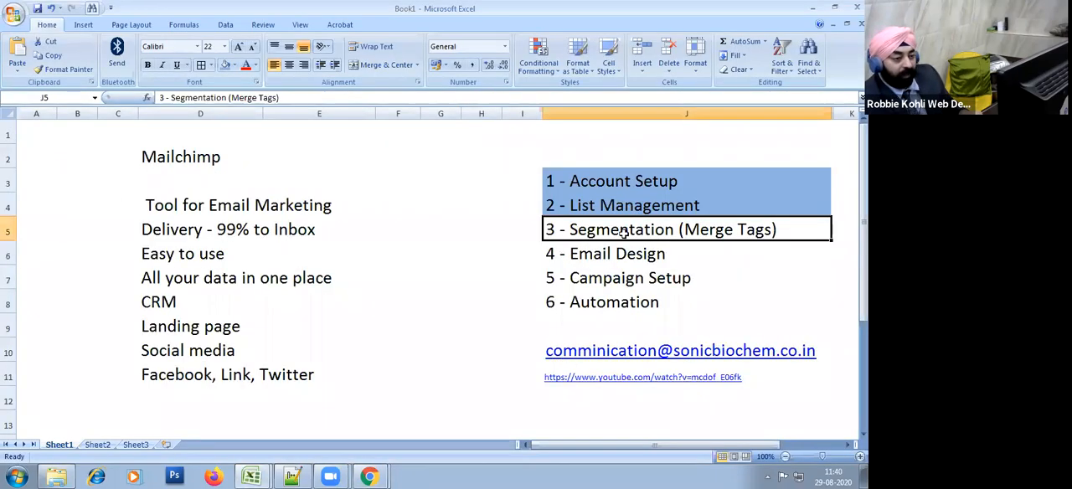
{"action": "left_click", "coordinate": [224, 67]}
{"action": "left_click", "coordinate": [447, 259]}
{"action": "left_click", "coordinate": [578, 362]}
{"action": "left_click", "coordinate": [606, 258]}
{"action": "left_click", "coordinate": [663, 324]}
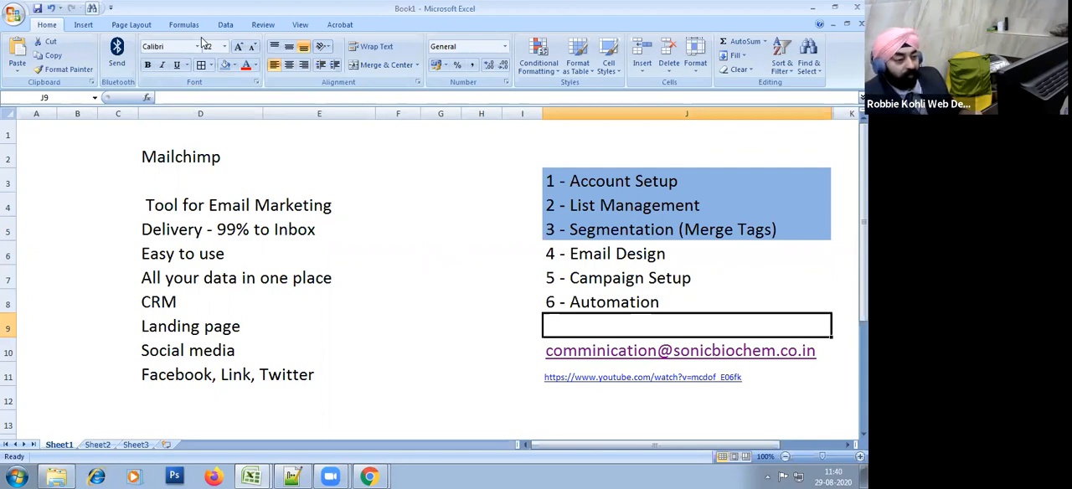
{"action": "left_click", "coordinate": [592, 255]}
{"action": "left_click", "coordinate": [626, 283]}
Step: Switch back to Mailchimp in Chrome, open the email templates and start a new template, browsing its layouts
{"action": "key", "text": "alt+Tab"}
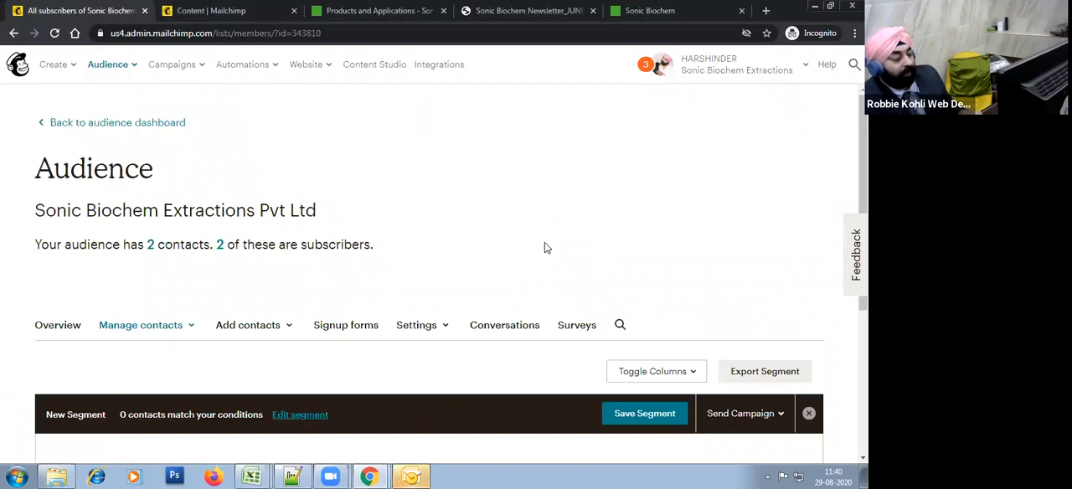
{"action": "left_click", "coordinate": [188, 73]}
{"action": "left_click", "coordinate": [237, 164]}
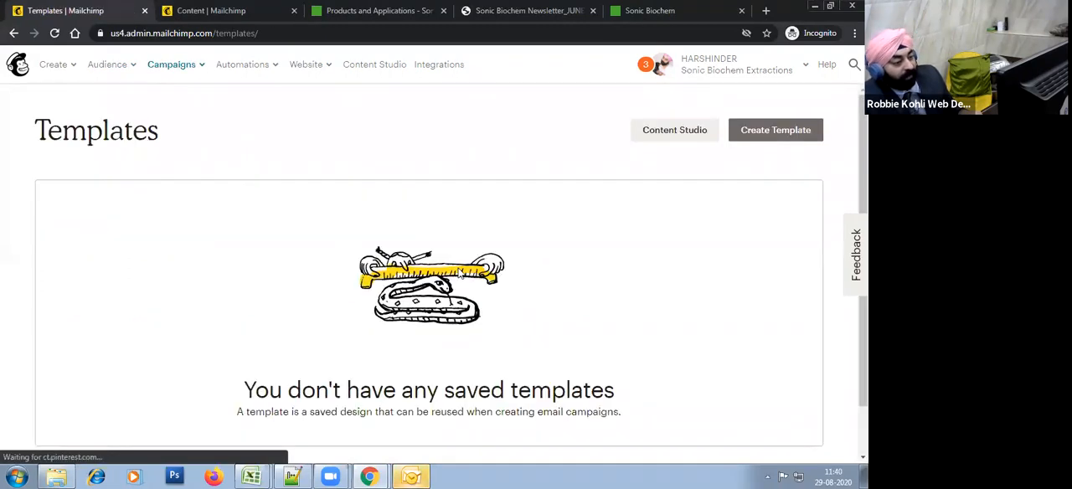
{"action": "scroll", "coordinate": [500, 302], "scroll_direction": "down", "scroll_amount": 1}
{"action": "scroll", "coordinate": [637, 326], "scroll_direction": "up", "scroll_amount": 1}
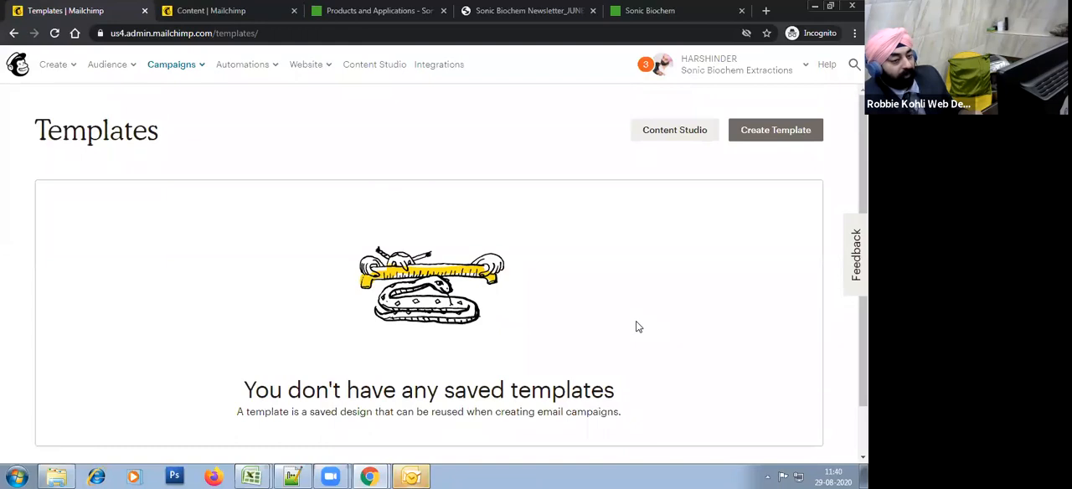
{"action": "left_click", "coordinate": [816, 137]}
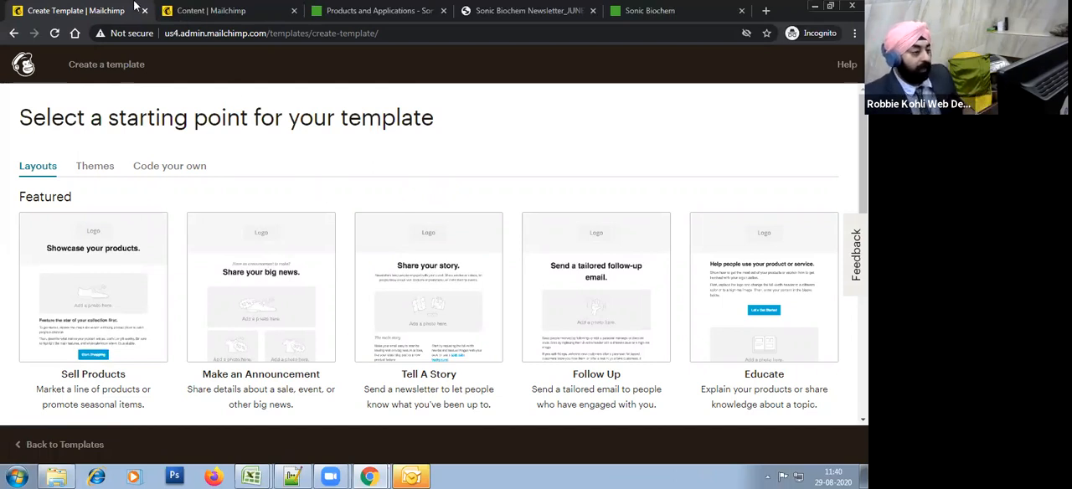
{"action": "scroll", "coordinate": [472, 187], "scroll_direction": "down", "scroll_amount": 5}
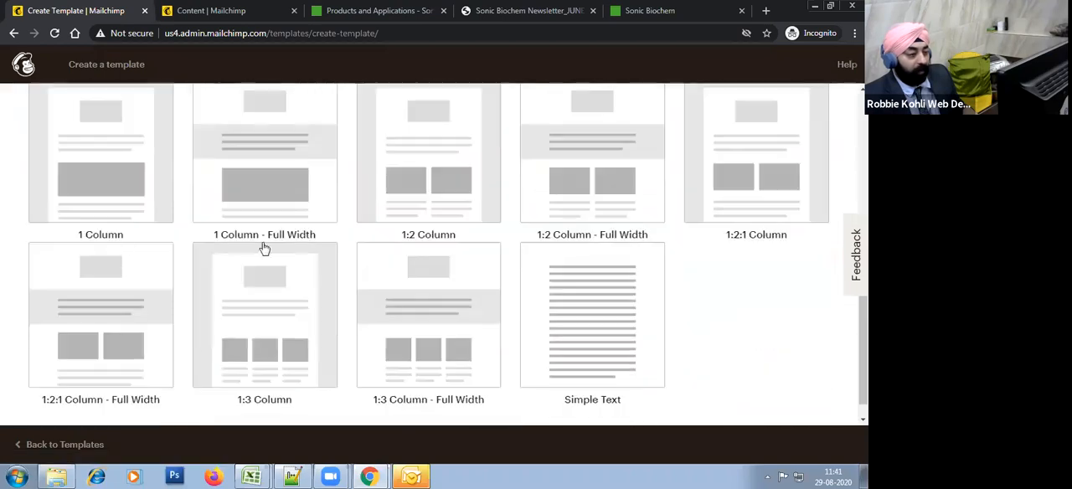
Step: Create the new email template from the basic 1 Column layout
{"action": "scroll", "coordinate": [770, 356], "scroll_direction": "down", "scroll_amount": 1}
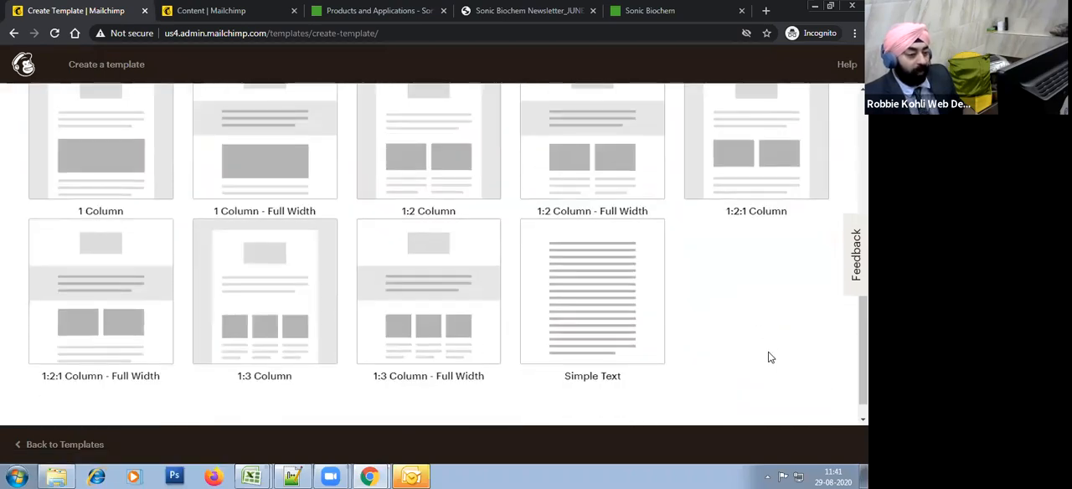
{"action": "scroll", "coordinate": [771, 357], "scroll_direction": "up", "scroll_amount": 5}
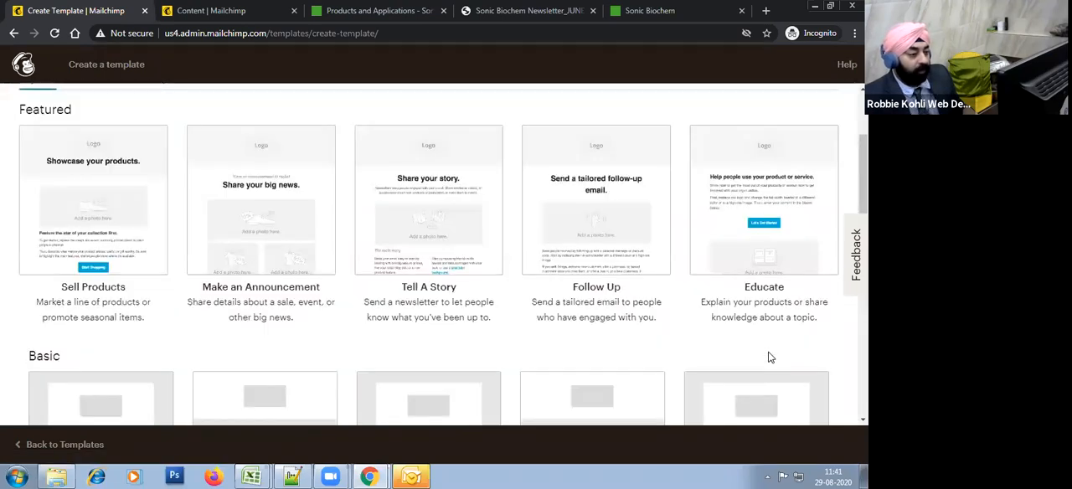
{"action": "scroll", "coordinate": [768, 355], "scroll_direction": "down", "scroll_amount": 5}
{"action": "scroll", "coordinate": [700, 356], "scroll_direction": "up", "scroll_amount": 3}
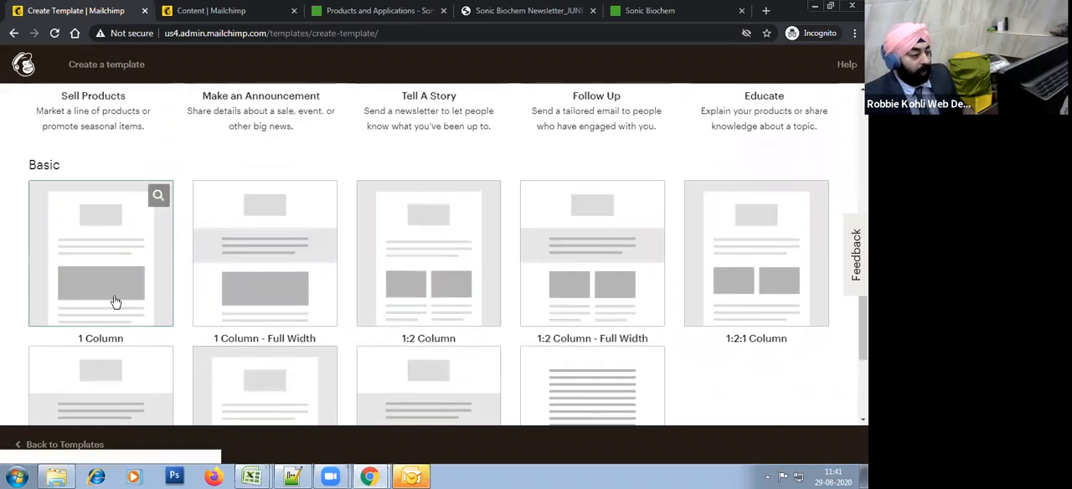
{"action": "scroll", "coordinate": [168, 348], "scroll_direction": "up", "scroll_amount": 4}
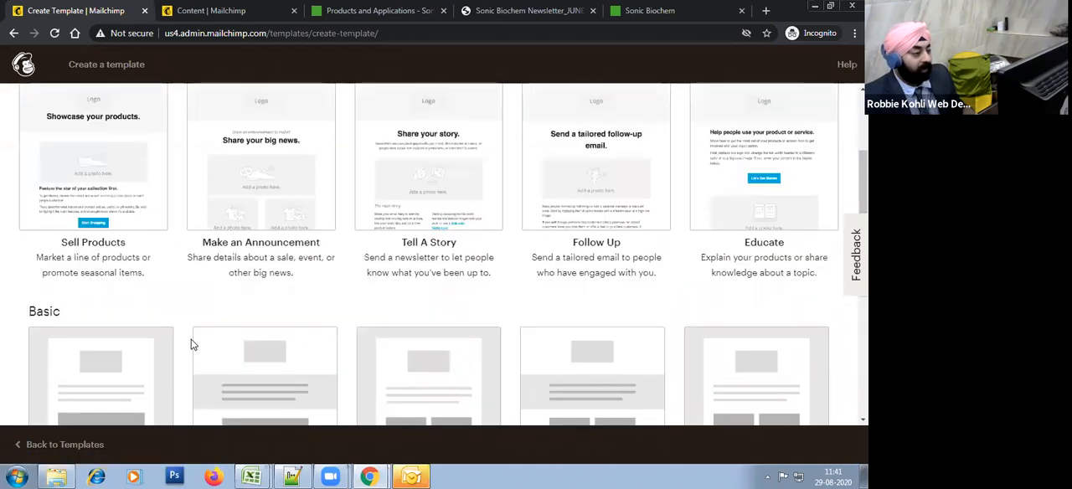
{"action": "scroll", "coordinate": [22, 261], "scroll_direction": "down", "scroll_amount": 2}
{"action": "scroll", "coordinate": [131, 287], "scroll_direction": "down", "scroll_amount": 2}
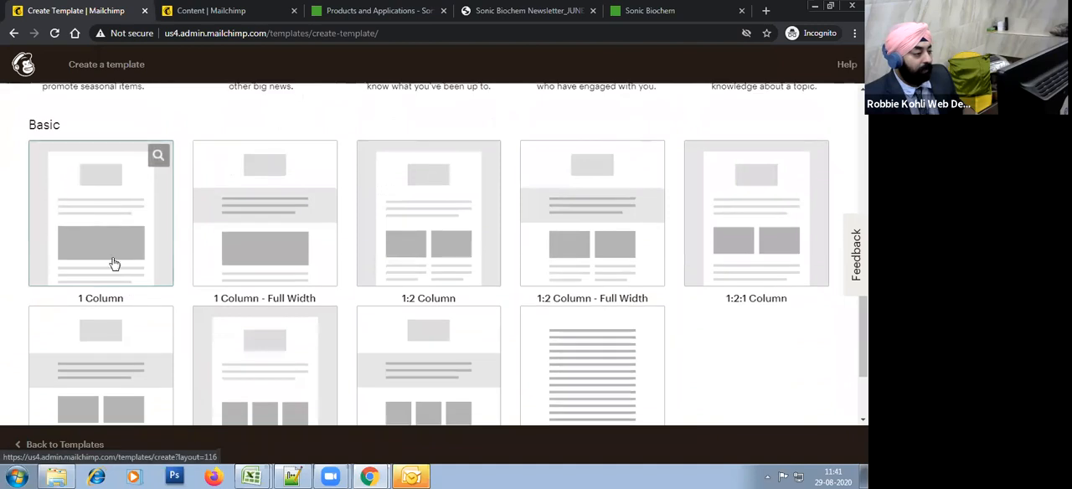
{"action": "left_click", "coordinate": [151, 254]}
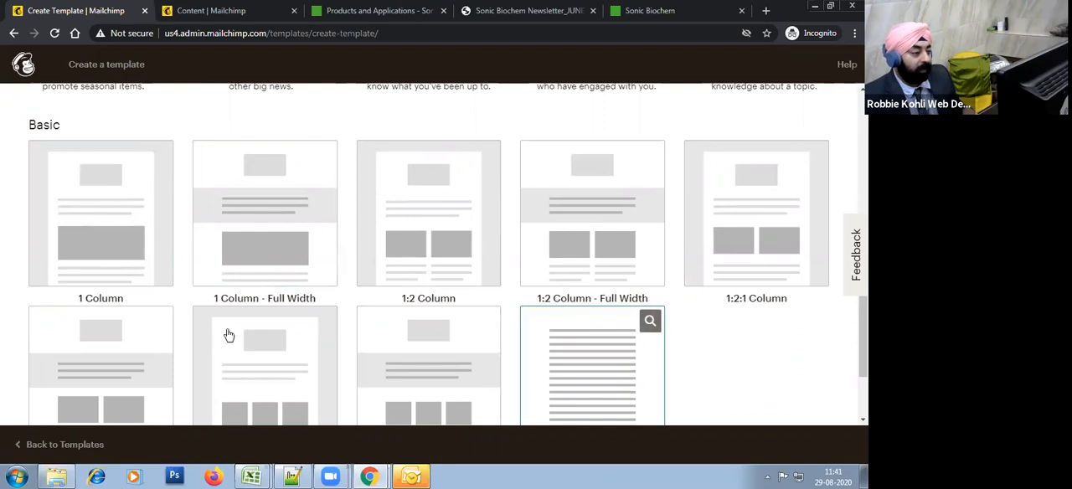
{"action": "left_click", "coordinate": [141, 254]}
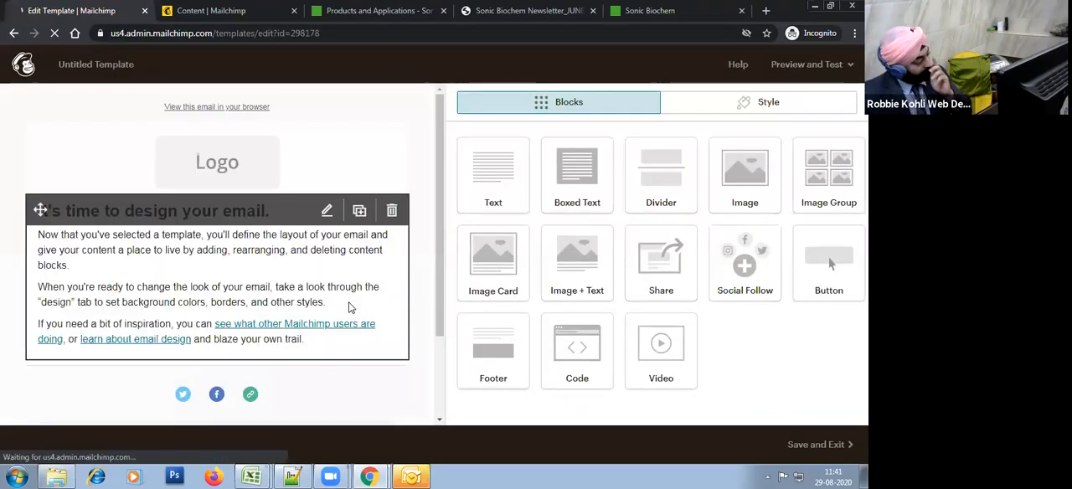
Step: Look over the new template's default content down to the footer and check the outline in the Book1 workbook in Excel
{"action": "scroll", "coordinate": [360, 322], "scroll_direction": "down", "scroll_amount": 2}
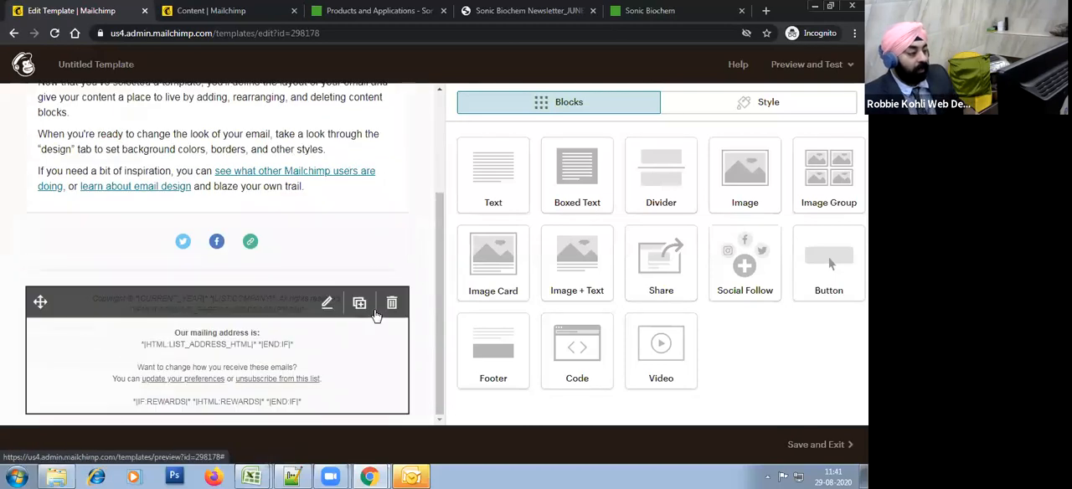
{"action": "scroll", "coordinate": [376, 338], "scroll_direction": "up", "scroll_amount": 2}
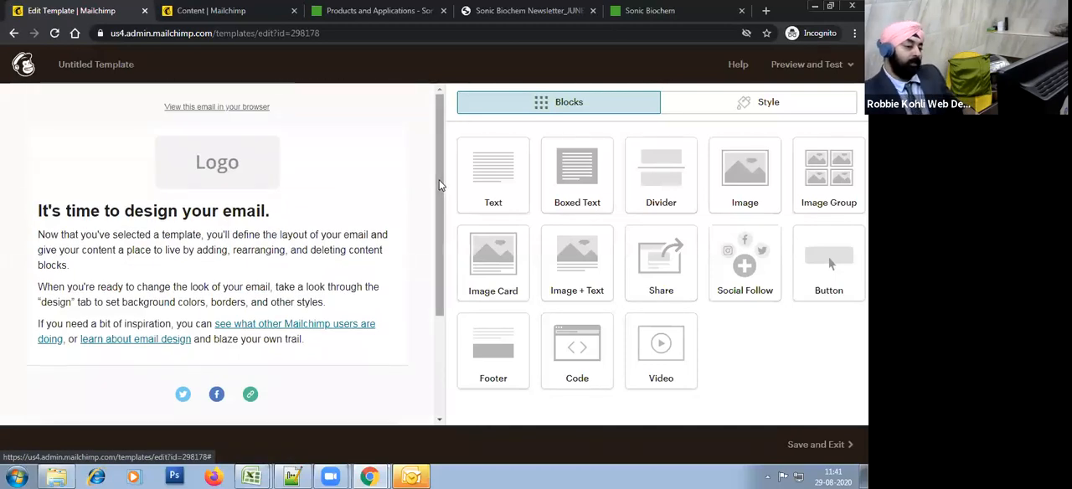
{"action": "scroll", "coordinate": [438, 189], "scroll_direction": "down", "scroll_amount": 2}
{"action": "key", "text": "alt+Tab"}
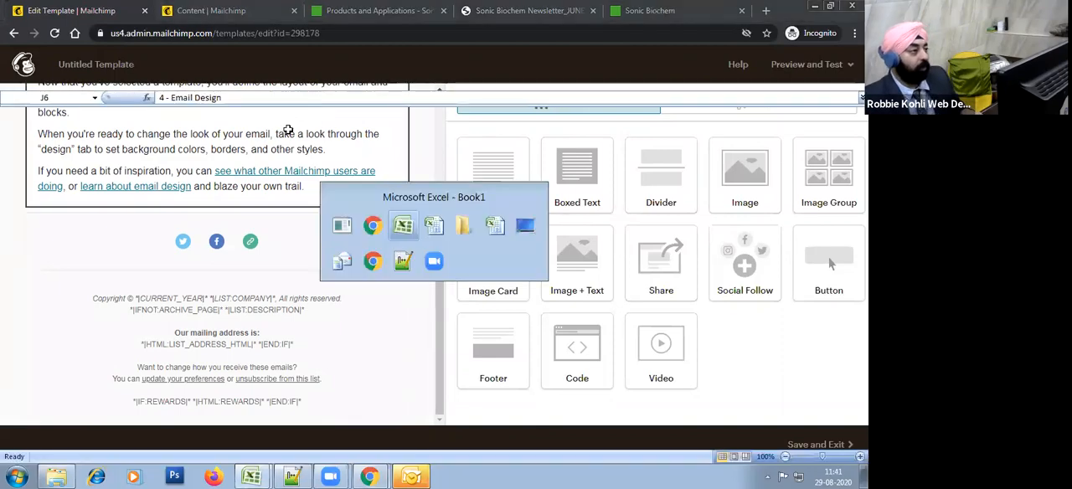
{"action": "key", "text": "alt+Tab"}
Step: Switch to Gmail in the other Chrome window and page through received marketing emails to study their designs
{"action": "key", "text": "alt+Tab"}
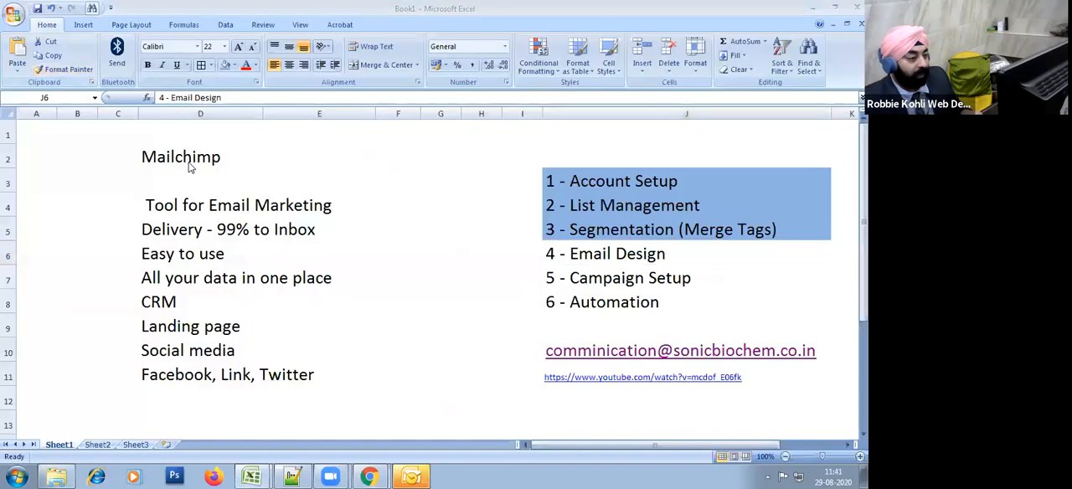
{"action": "key", "text": "alt+Tab"}
{"action": "key", "text": "alt+Tab"}
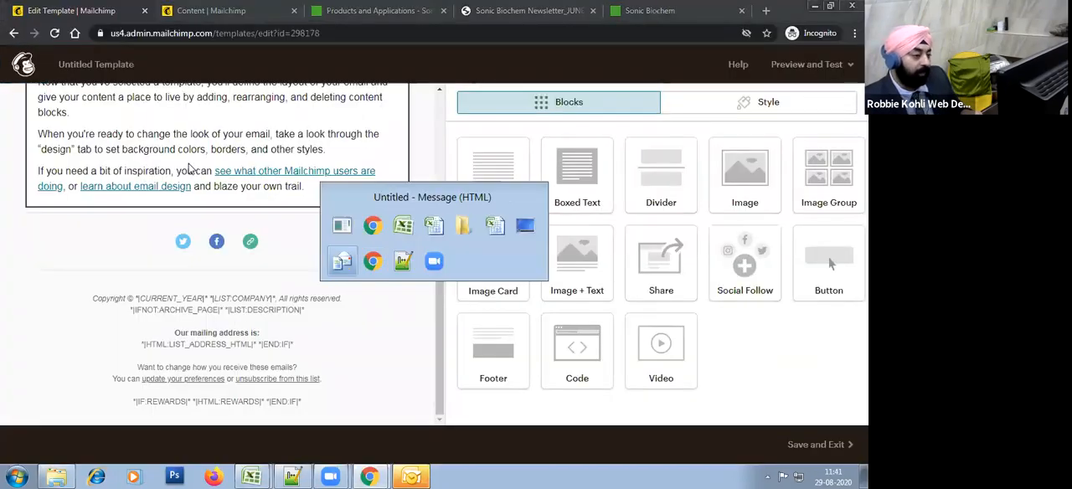
{"action": "left_click", "coordinate": [266, 189]}
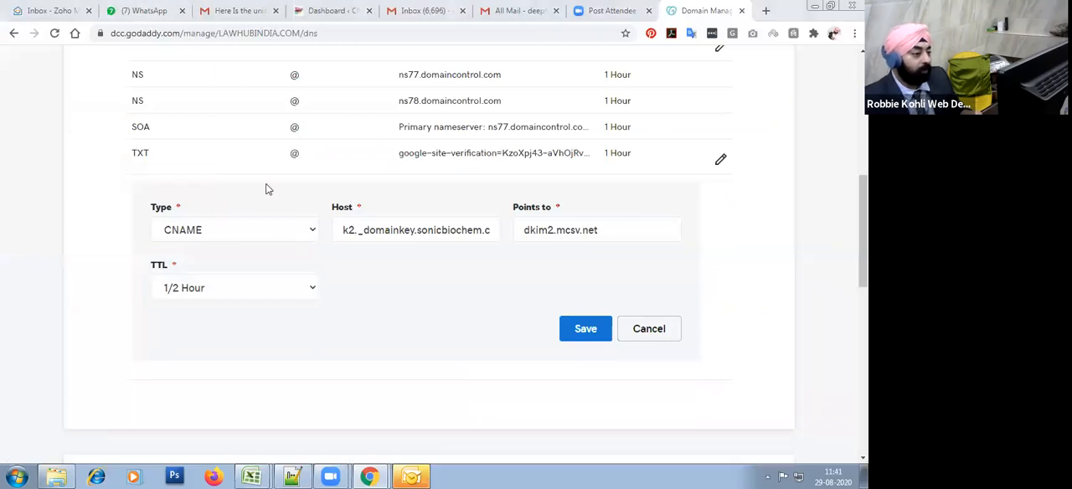
{"action": "left_click", "coordinate": [241, 10]}
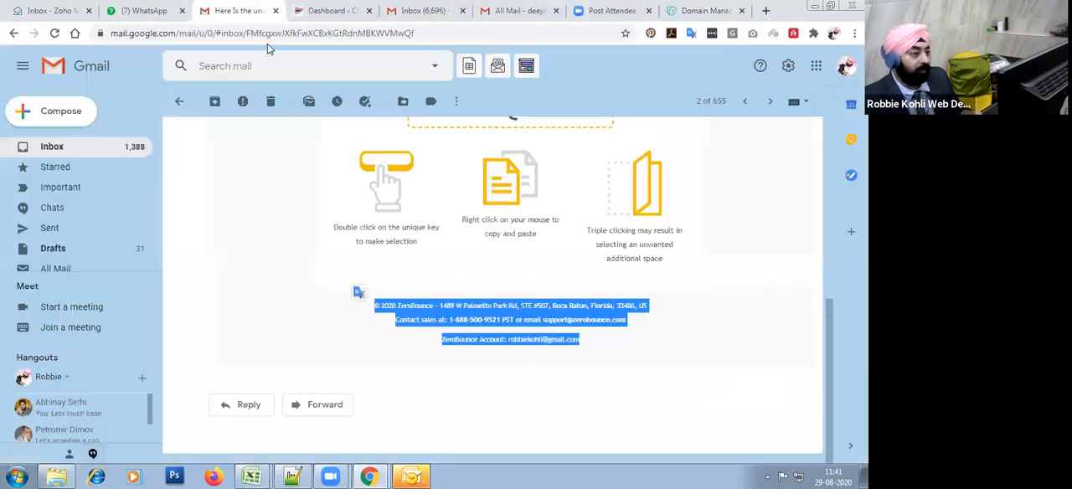
{"action": "scroll", "coordinate": [496, 263], "scroll_direction": "up", "scroll_amount": 10}
{"action": "left_click", "coordinate": [769, 102]}
{"action": "scroll", "coordinate": [692, 298], "scroll_direction": "down", "scroll_amount": 5}
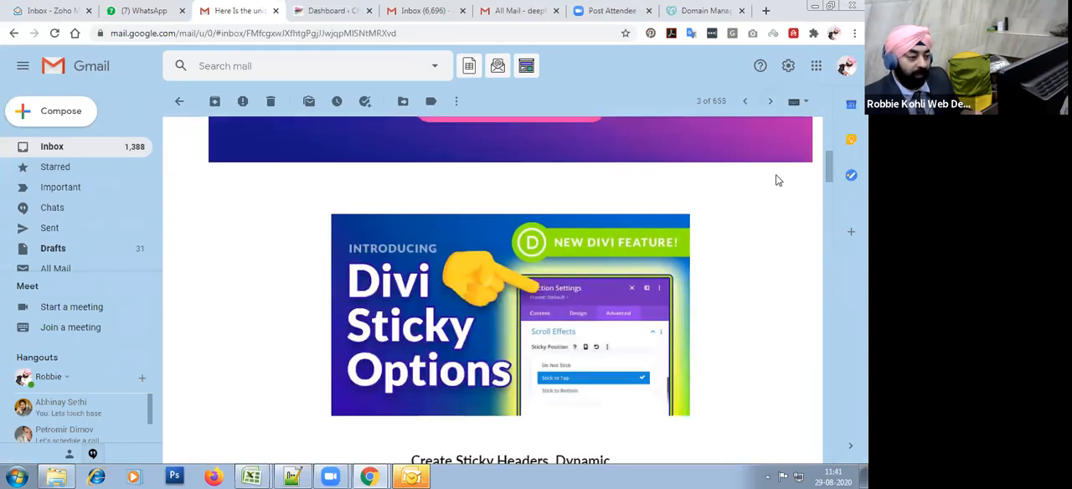
{"action": "scroll", "coordinate": [776, 180], "scroll_direction": "down", "scroll_amount": 3}
{"action": "left_click", "coordinate": [770, 102]}
{"action": "scroll", "coordinate": [542, 288], "scroll_direction": "down", "scroll_amount": 2}
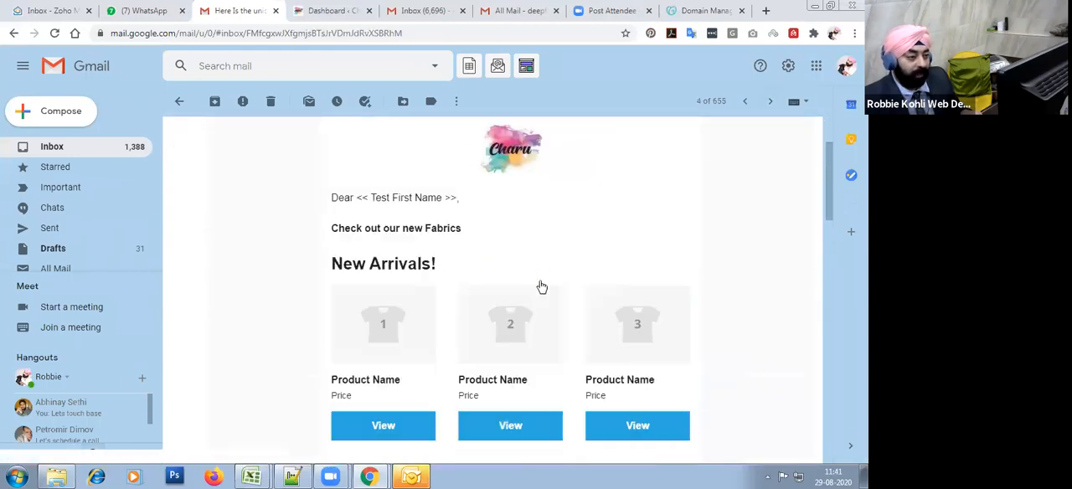
{"action": "scroll", "coordinate": [542, 288], "scroll_direction": "down", "scroll_amount": 10}
{"action": "scroll", "coordinate": [796, 156], "scroll_direction": "up", "scroll_amount": 12}
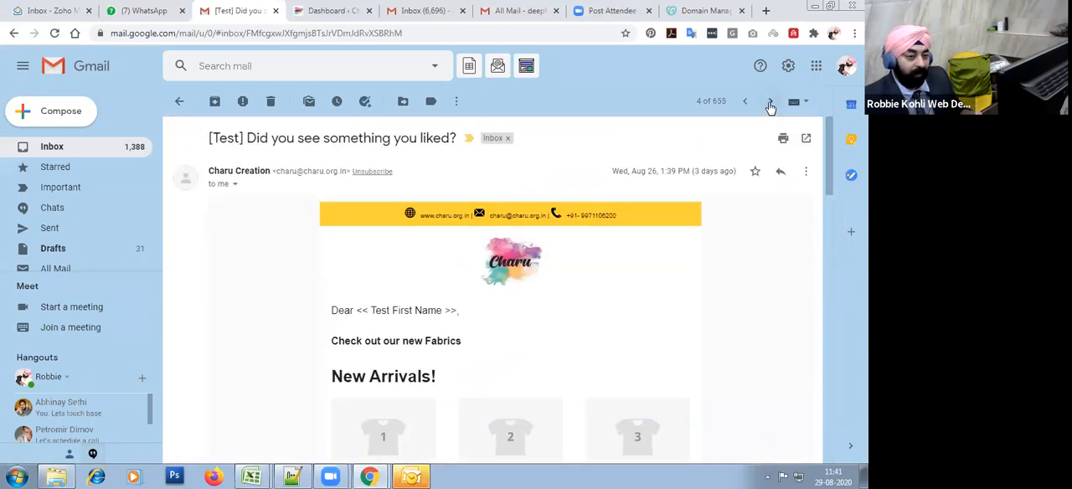
Step: Open the following Charu Creation video newsletter and examine its layout from the header and logo to the unsubscribe footer
{"action": "left_click", "coordinate": [769, 101]}
{"action": "scroll", "coordinate": [707, 270], "scroll_direction": "down", "scroll_amount": 8}
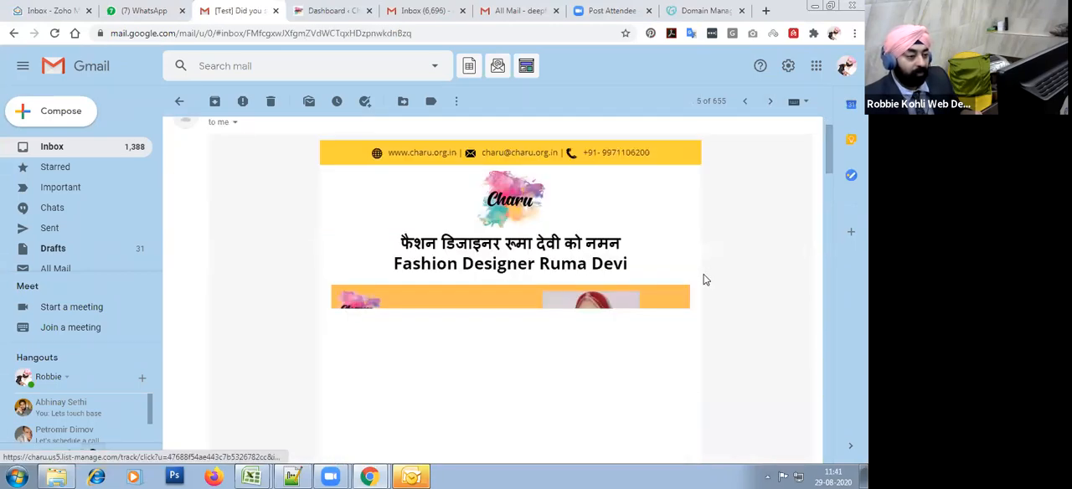
{"action": "scroll", "coordinate": [705, 278], "scroll_direction": "down", "scroll_amount": 3}
{"action": "scroll", "coordinate": [704, 277], "scroll_direction": "up", "scroll_amount": 11}
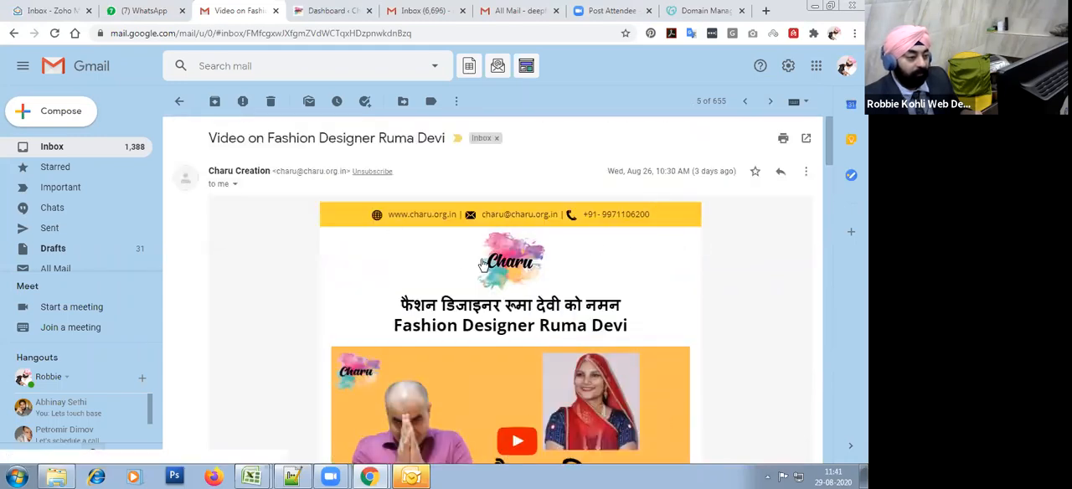
{"action": "left_click_drag", "start_coordinate": [450, 253], "coordinate": [456, 318]}
{"action": "scroll", "coordinate": [551, 332], "scroll_direction": "down", "scroll_amount": 1}
{"action": "scroll", "coordinate": [551, 332], "scroll_direction": "down", "scroll_amount": 15}
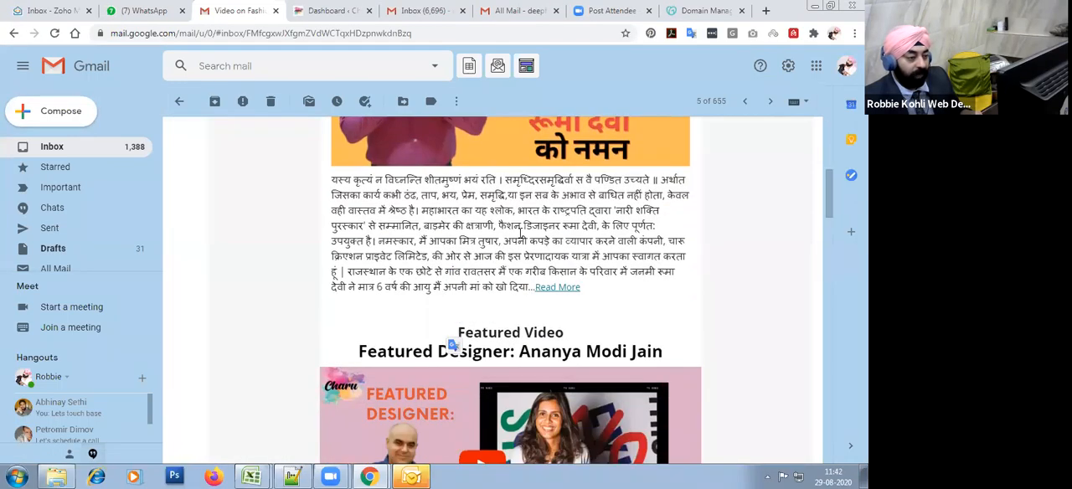
{"action": "scroll", "coordinate": [533, 266], "scroll_direction": "down", "scroll_amount": 12}
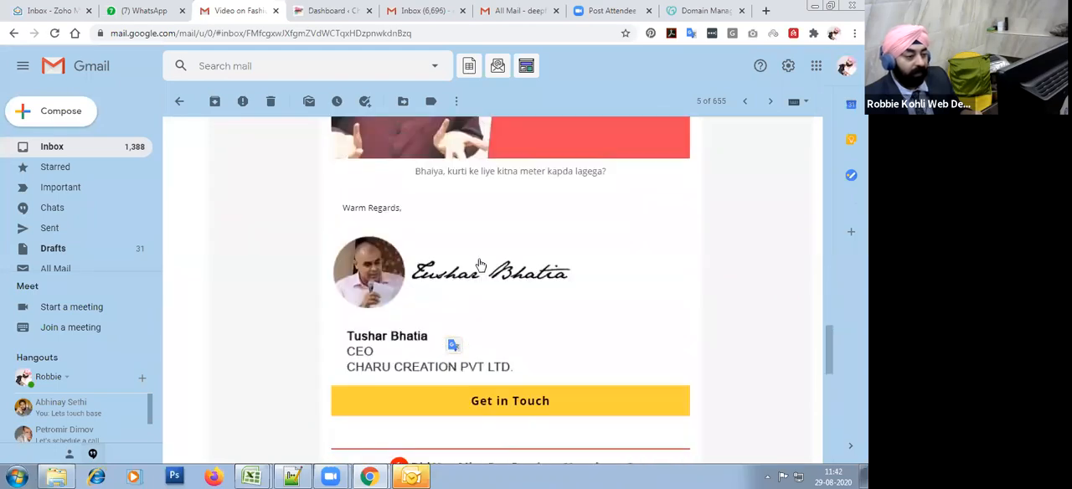
{"action": "scroll", "coordinate": [519, 276], "scroll_direction": "down", "scroll_amount": 1}
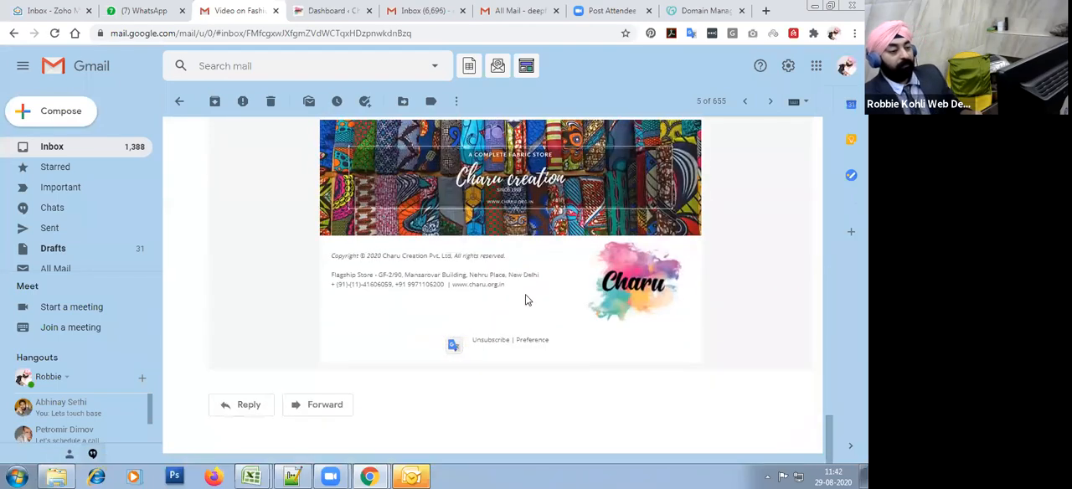
{"action": "left_click_drag", "start_coordinate": [551, 260], "coordinate": [584, 330]}
{"action": "left_click", "coordinate": [720, 303]}
Step: Switch back to the Mailchimp template editor and open the template's style settings
{"action": "key", "text": "alt+Tab"}
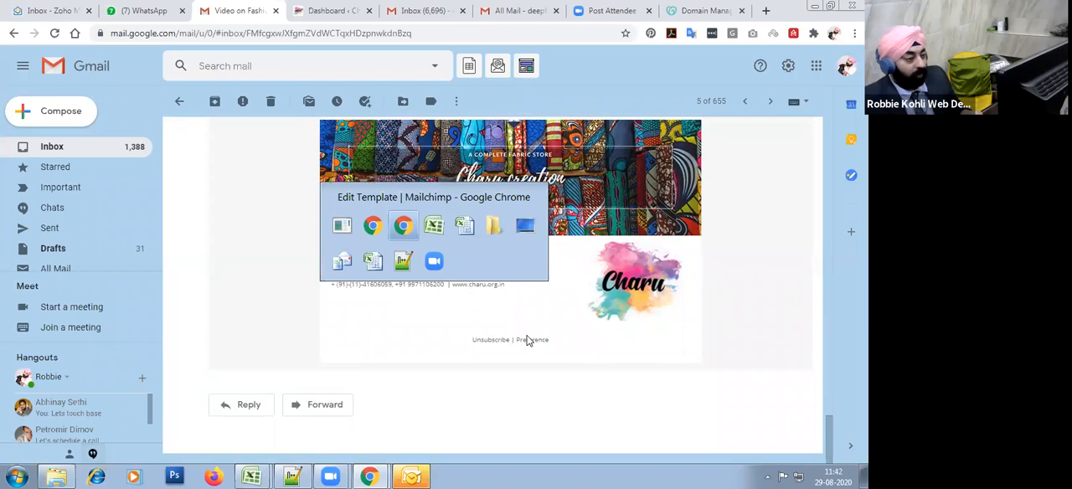
{"action": "scroll", "coordinate": [319, 255], "scroll_direction": "up", "scroll_amount": 3}
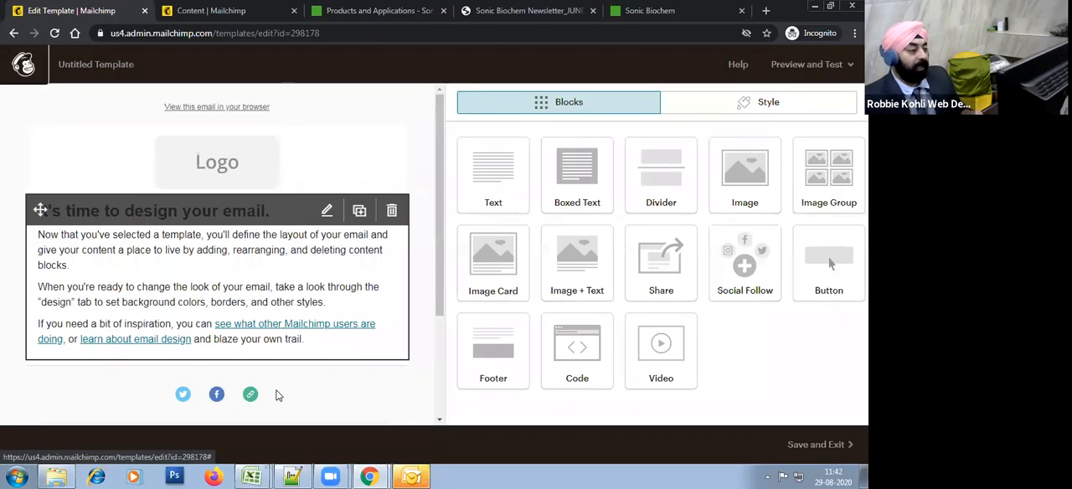
{"action": "scroll", "coordinate": [327, 334], "scroll_direction": "down", "scroll_amount": 3}
{"action": "scroll", "coordinate": [335, 316], "scroll_direction": "up", "scroll_amount": 3}
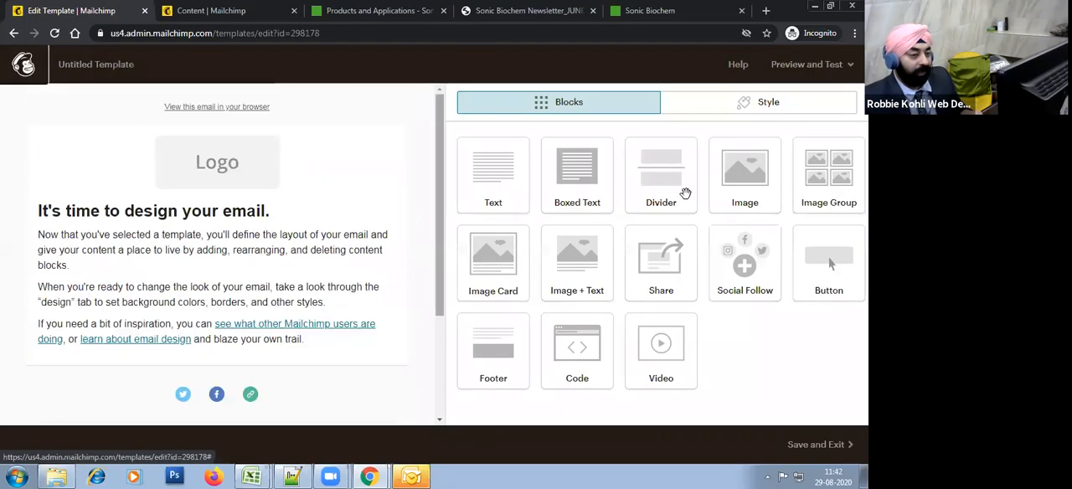
{"action": "left_click", "coordinate": [773, 107]}
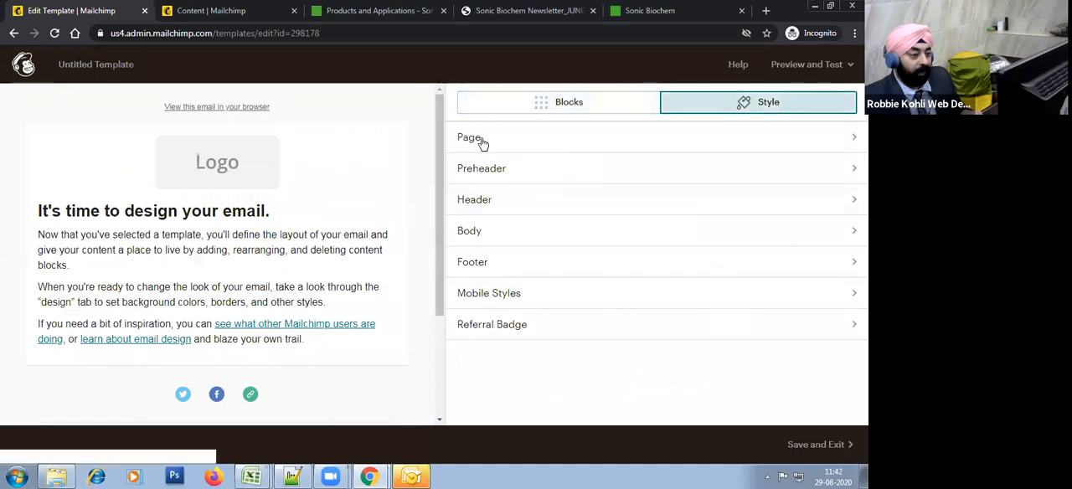
Step: Set the template's preheader background color to light blue #89aafd
{"action": "left_click", "coordinate": [507, 178]}
{"action": "left_click", "coordinate": [532, 196]}
{"action": "left_click_drag", "start_coordinate": [522, 232], "coordinate": [523, 181]}
{"action": "left_click", "coordinate": [707, 196]}
{"action": "left_click", "coordinate": [519, 200]}
{"action": "left_click", "coordinate": [571, 222]}
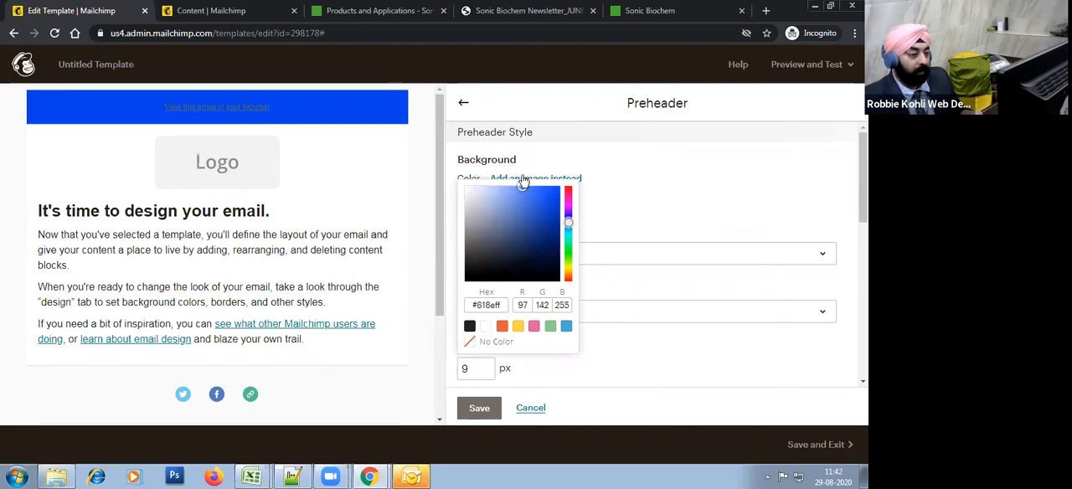
{"action": "left_click", "coordinate": [705, 199]}
{"action": "left_click", "coordinate": [499, 205]}
{"action": "left_click", "coordinate": [483, 197]}
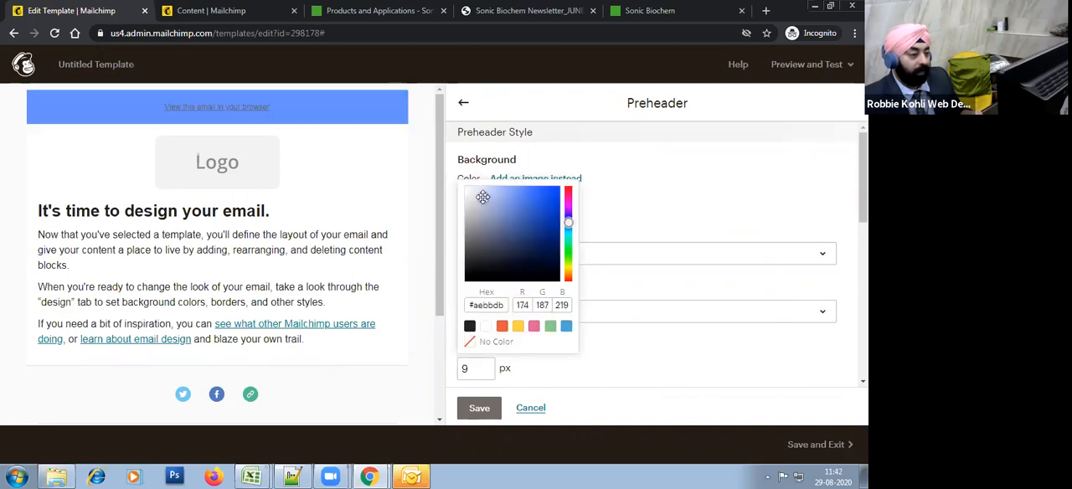
{"action": "left_click", "coordinate": [656, 192]}
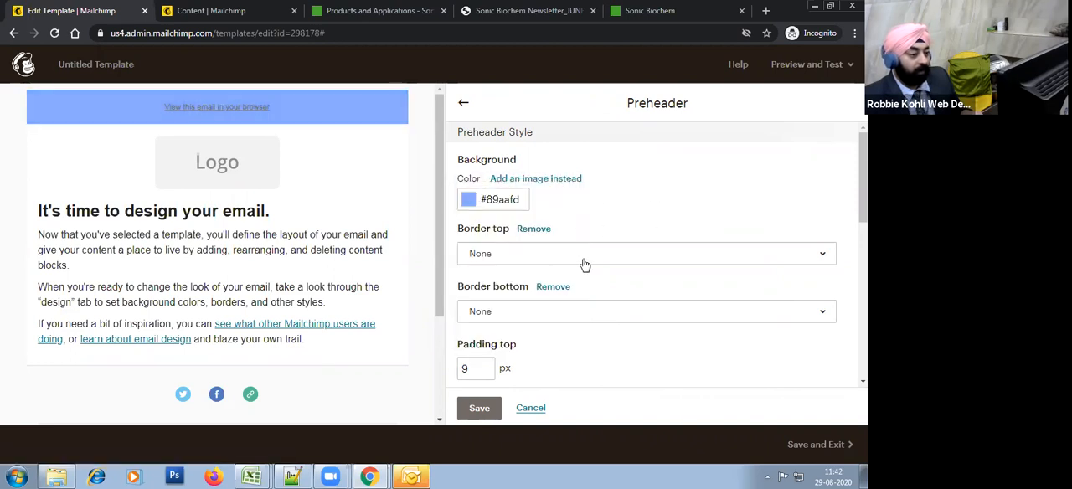
Step: Set the preheader text to size 10px and color black #000000
{"action": "scroll", "coordinate": [585, 265], "scroll_direction": "down", "scroll_amount": 1}
{"action": "scroll", "coordinate": [570, 321], "scroll_direction": "down", "scroll_amount": 5}
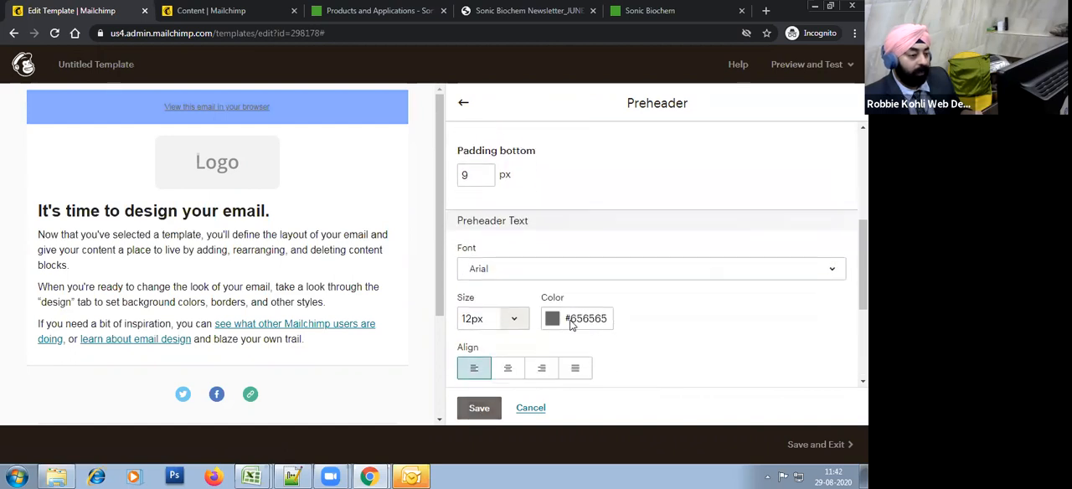
{"action": "scroll", "coordinate": [569, 321], "scroll_direction": "up", "scroll_amount": 2}
{"action": "left_click", "coordinate": [511, 249]}
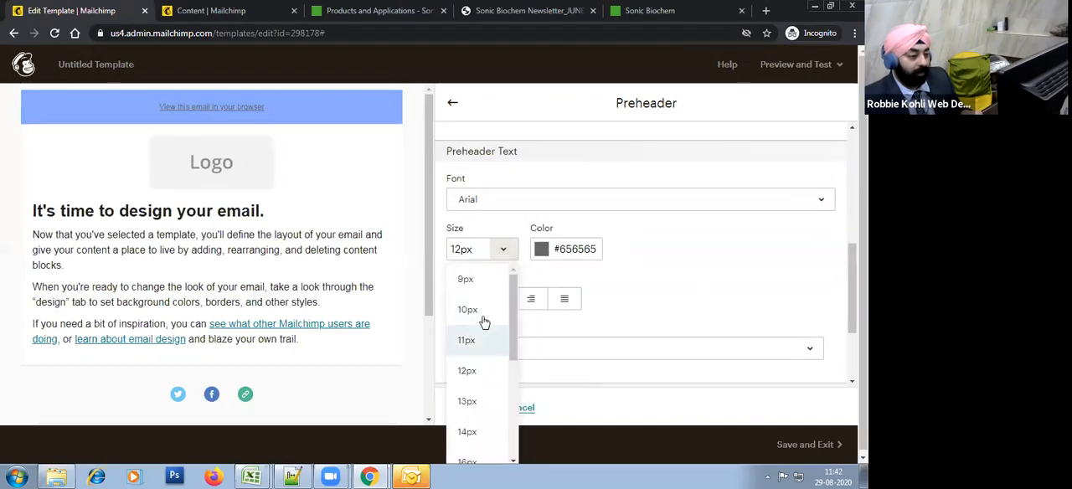
{"action": "left_click", "coordinate": [482, 308]}
{"action": "left_click", "coordinate": [595, 243]}
{"action": "left_click", "coordinate": [554, 370]}
{"action": "left_click", "coordinate": [738, 264]}
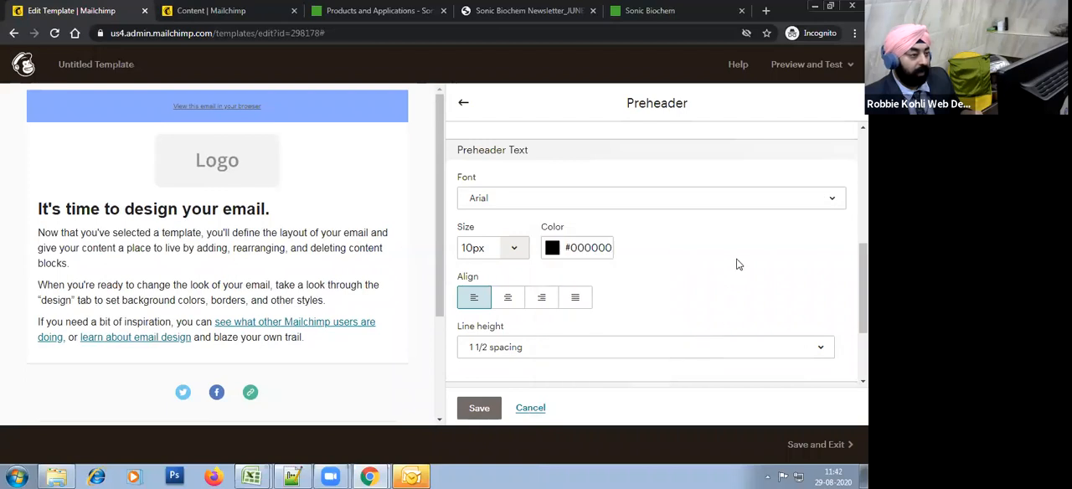
Step: Set the preheader link color to black #000000 and remove its underline
{"action": "scroll", "coordinate": [620, 301], "scroll_direction": "down", "scroll_amount": 2}
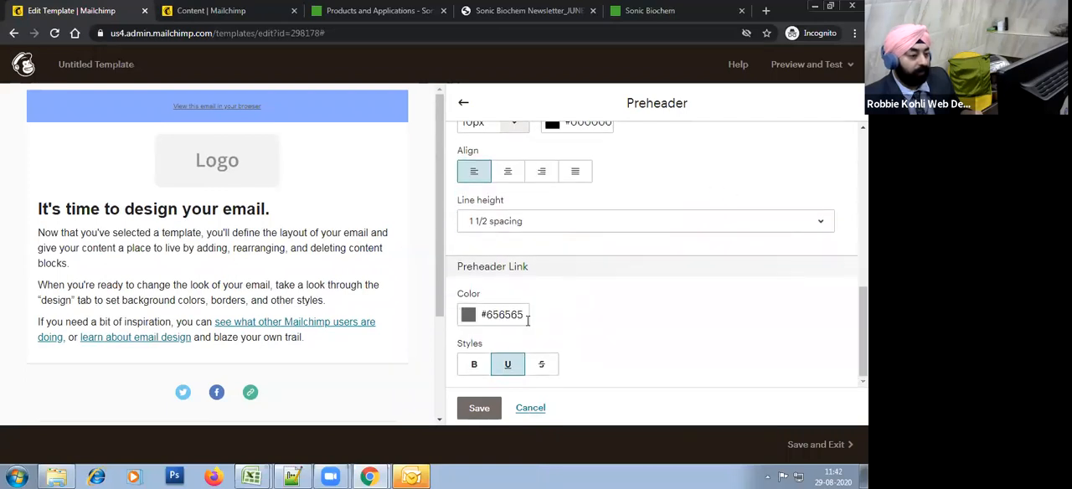
{"action": "left_click", "coordinate": [507, 317]}
{"action": "left_click", "coordinate": [522, 211]}
{"action": "left_click", "coordinate": [470, 268]}
{"action": "left_click", "coordinate": [695, 336]}
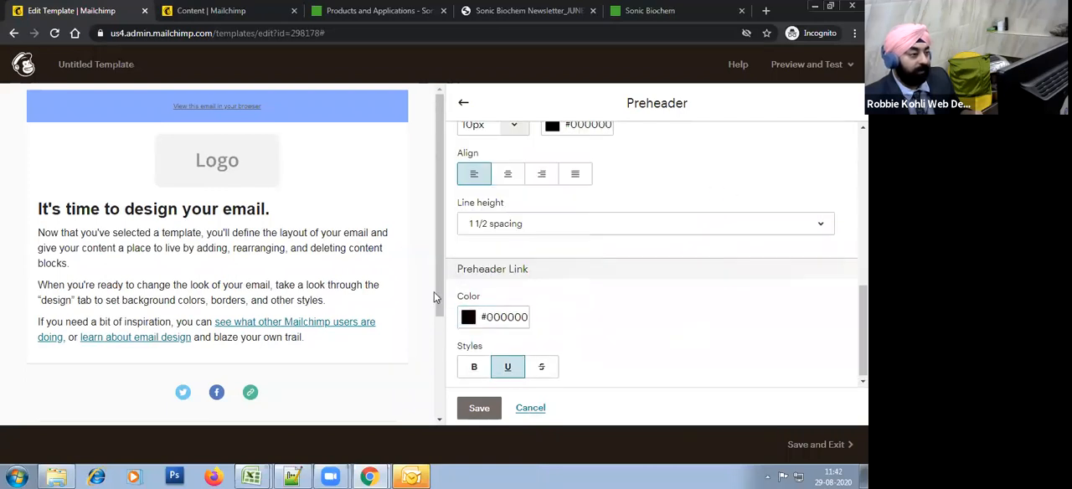
{"action": "left_click", "coordinate": [508, 368]}
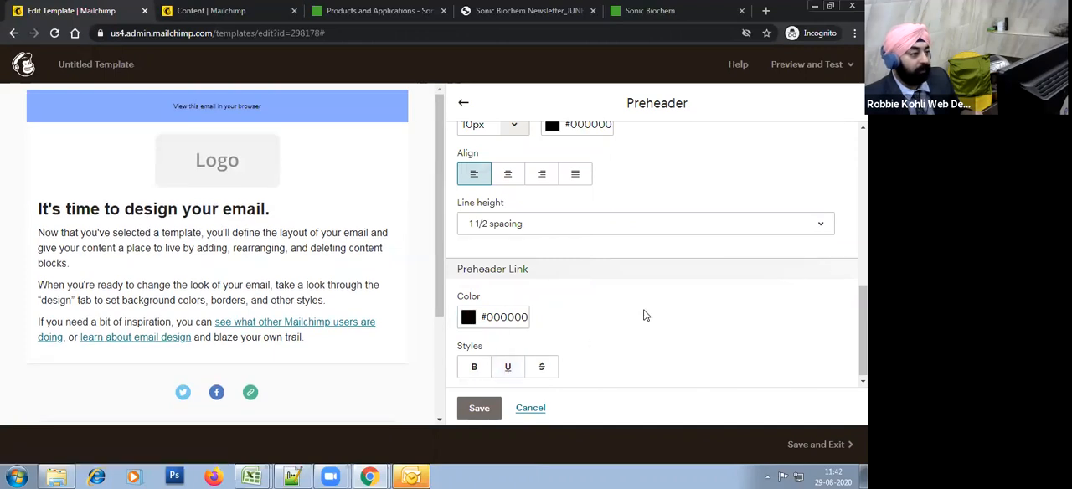
Step: Save the template's preheader style changes
{"action": "left_click", "coordinate": [479, 408]}
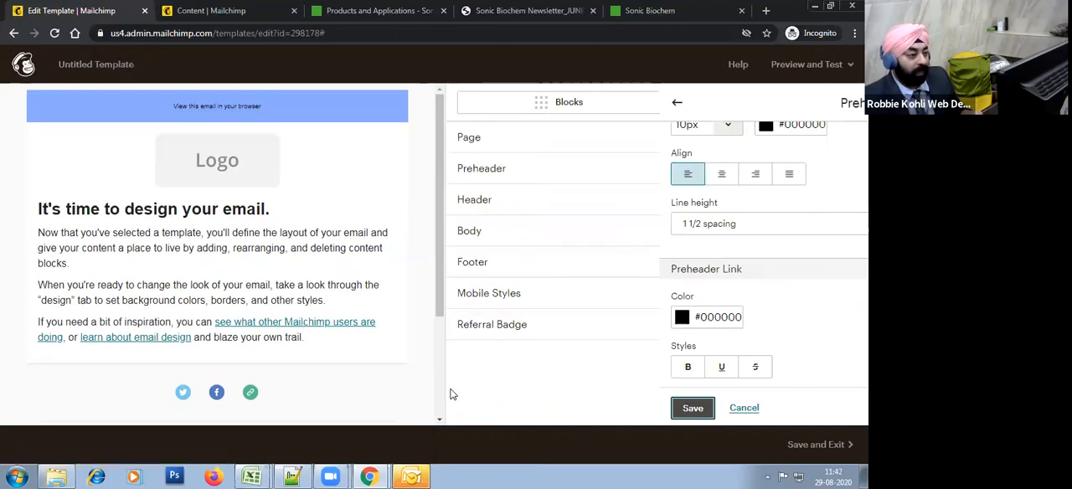
Step: Set the template's header background color to gray #818181 and save the header style
{"action": "left_click", "coordinate": [556, 201]}
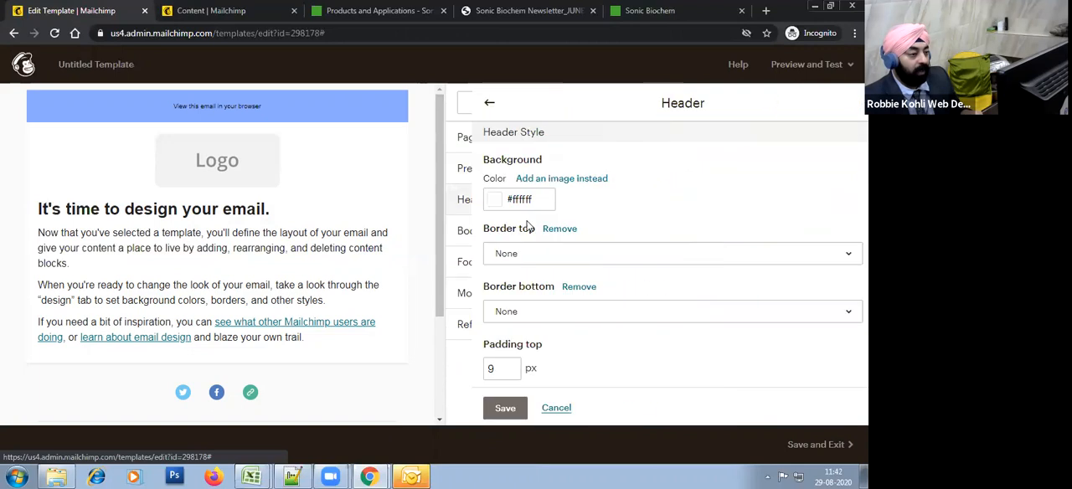
{"action": "left_click", "coordinate": [513, 203]}
{"action": "left_click_drag", "start_coordinate": [500, 215], "coordinate": [453, 199]}
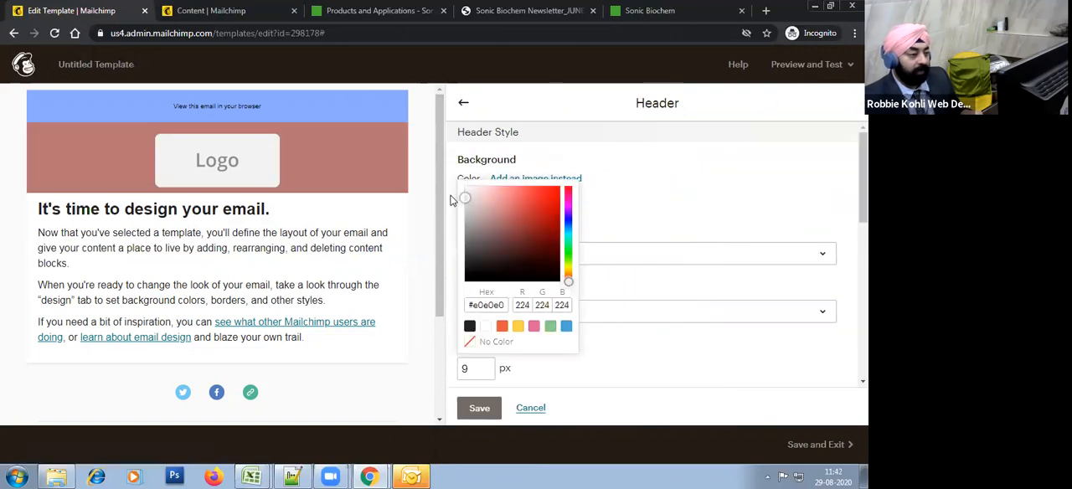
{"action": "left_click", "coordinate": [508, 199]}
{"action": "left_click_drag", "start_coordinate": [495, 225], "coordinate": [455, 233]}
{"action": "left_click", "coordinate": [491, 252]}
{"action": "left_click", "coordinate": [626, 200]}
{"action": "left_click", "coordinate": [496, 408]}
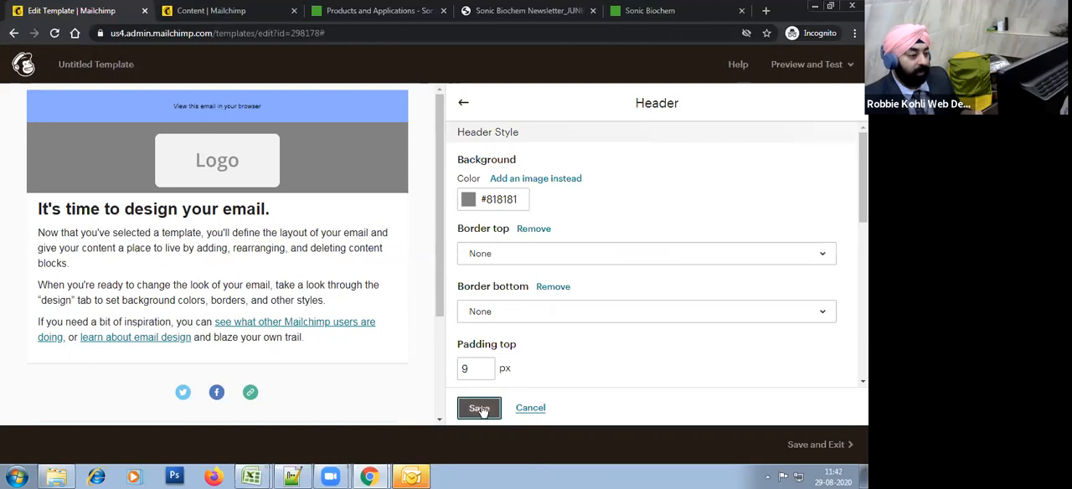
Step: Open the header's placeholder logo block for editing
{"action": "left_click", "coordinate": [330, 151]}
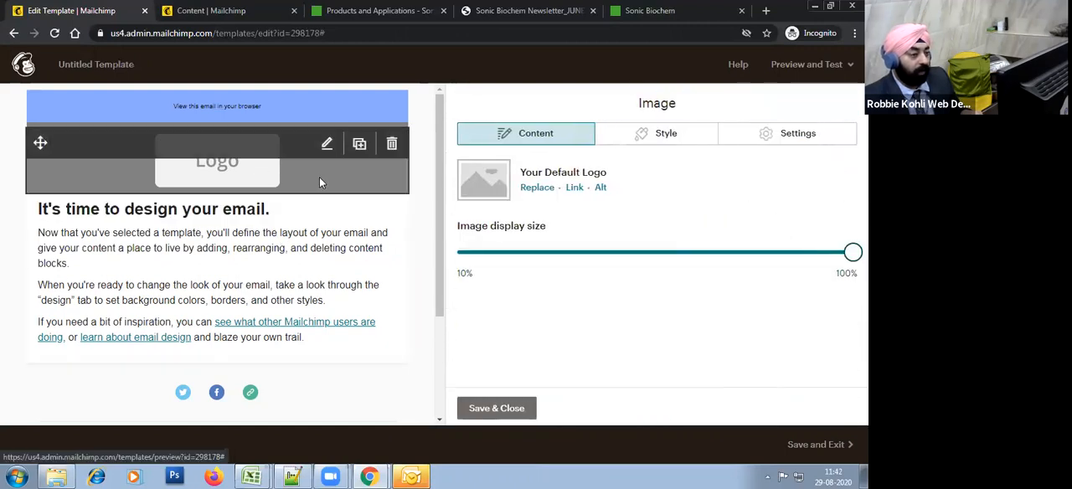
{"action": "left_click", "coordinate": [545, 189]}
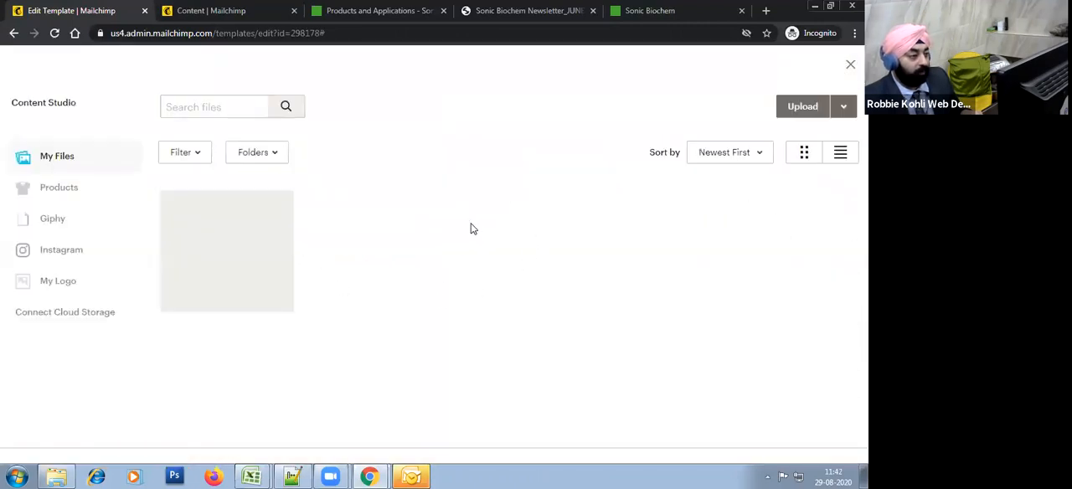
{"action": "left_click", "coordinate": [805, 111]}
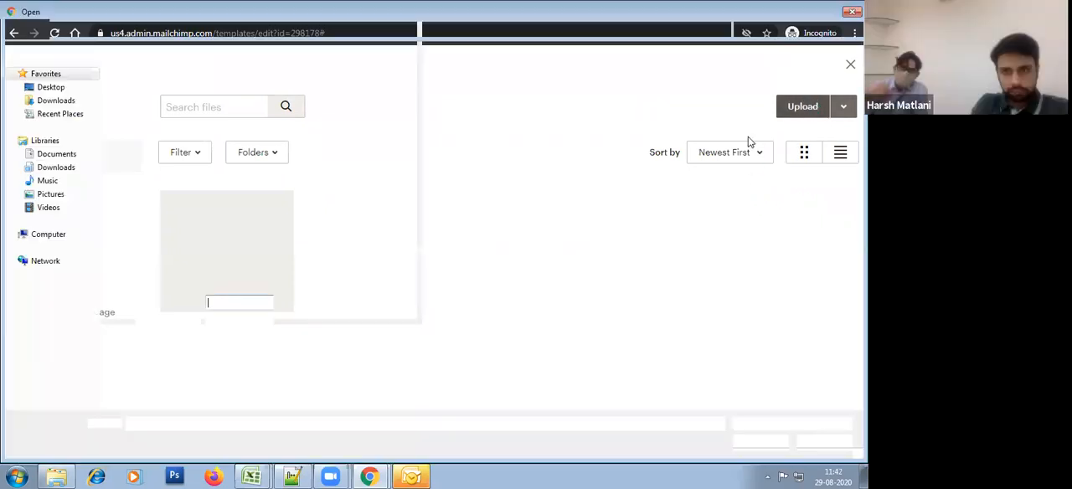
{"action": "left_click", "coordinate": [848, 13]}
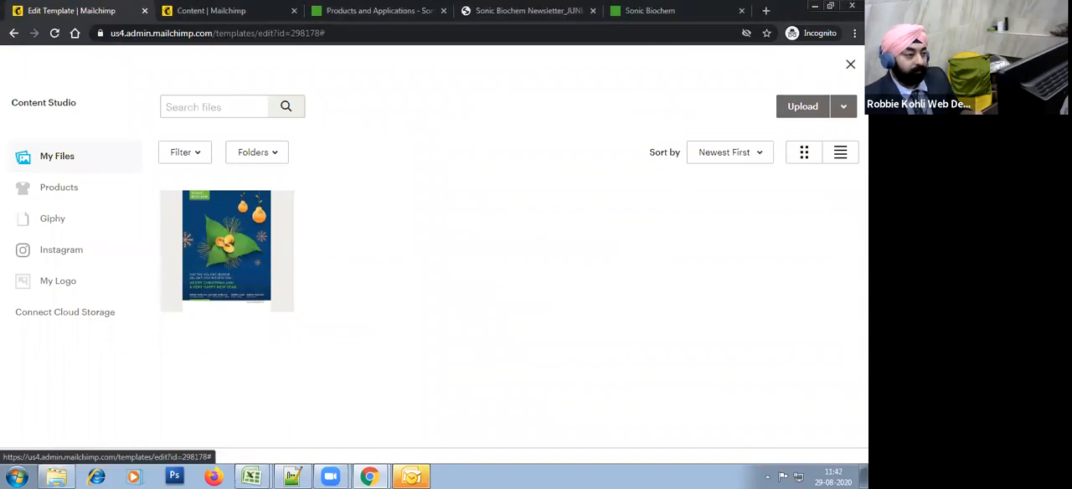
{"action": "left_click", "coordinate": [850, 64]}
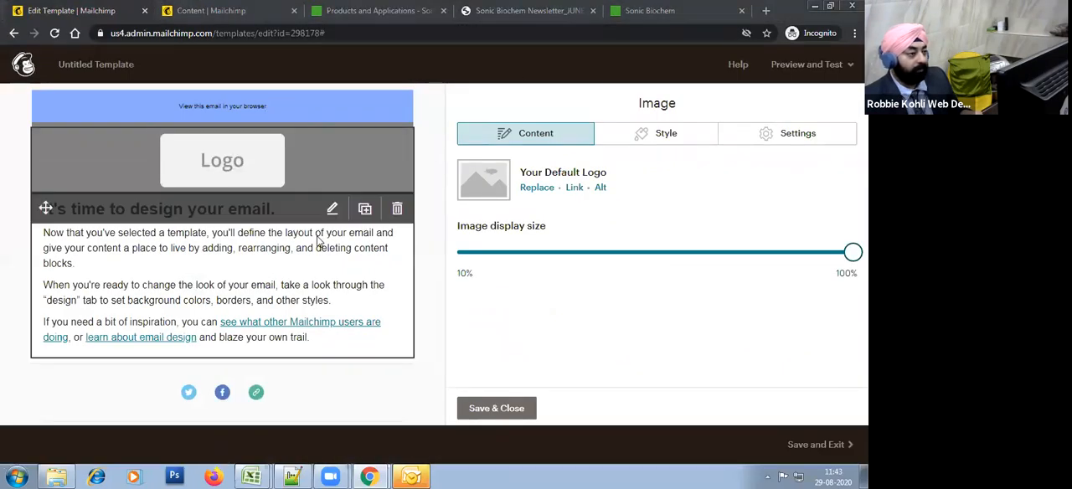
Step: Switch to the Sonic Biochem website, launch Photoshop, and capture a screenshot of the page with the company logo
{"action": "left_click", "coordinate": [714, 20]}
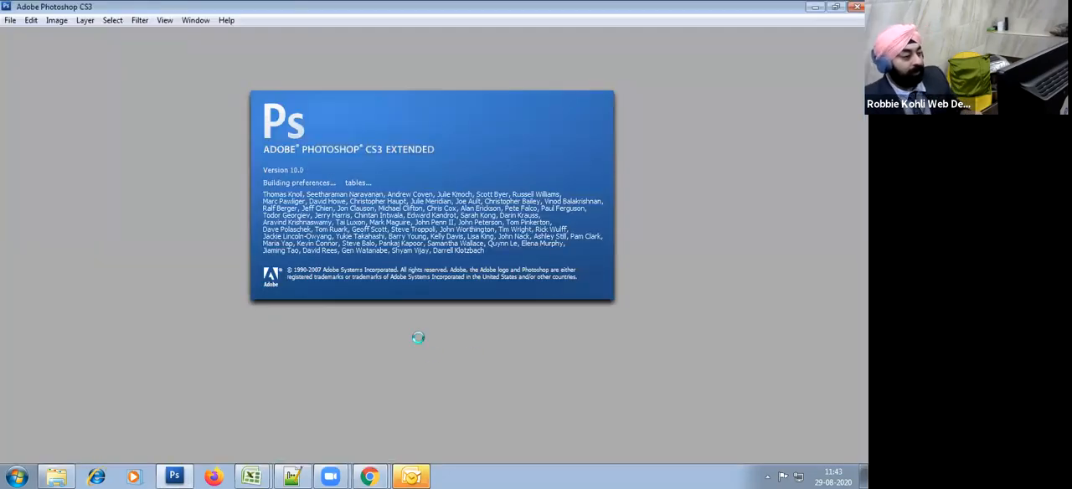
{"action": "key", "text": "alt+Tab"}
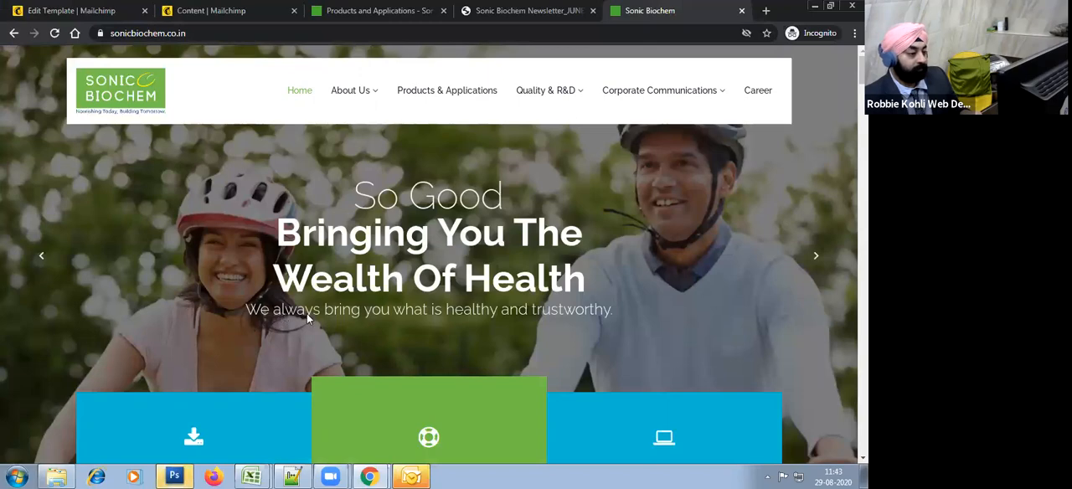
{"action": "scroll", "coordinate": [553, 336], "scroll_direction": "down", "scroll_amount": 5}
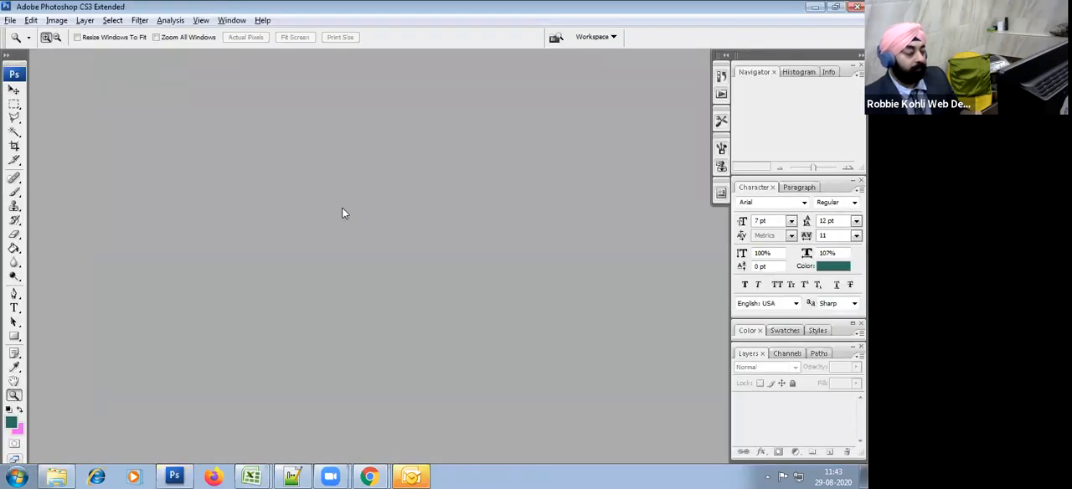
{"action": "key", "text": "alt+Tab"}
{"action": "scroll", "coordinate": [251, 220], "scroll_direction": "up", "scroll_amount": 3}
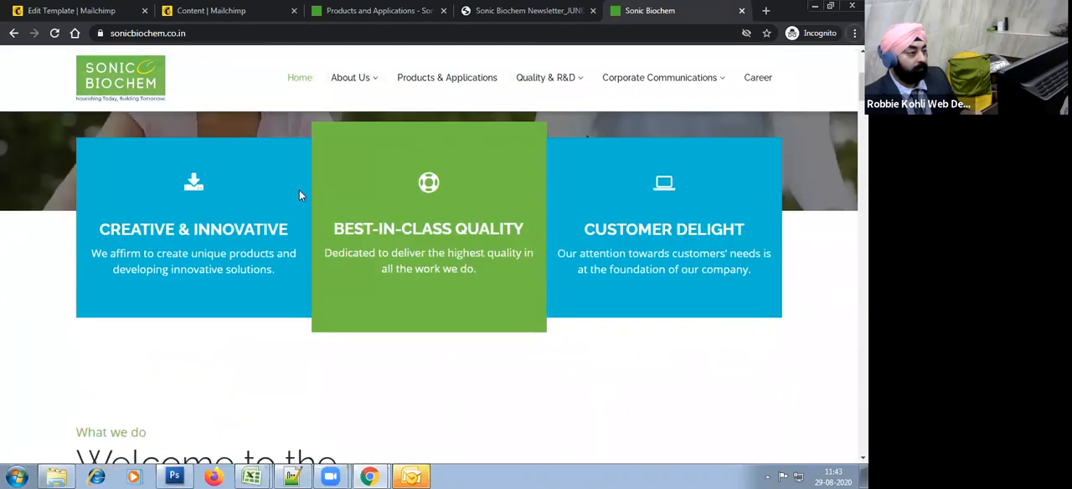
Step: Switch to Photoshop and paste the website screenshot into a new document
{"action": "key", "text": "alt+Tab"}
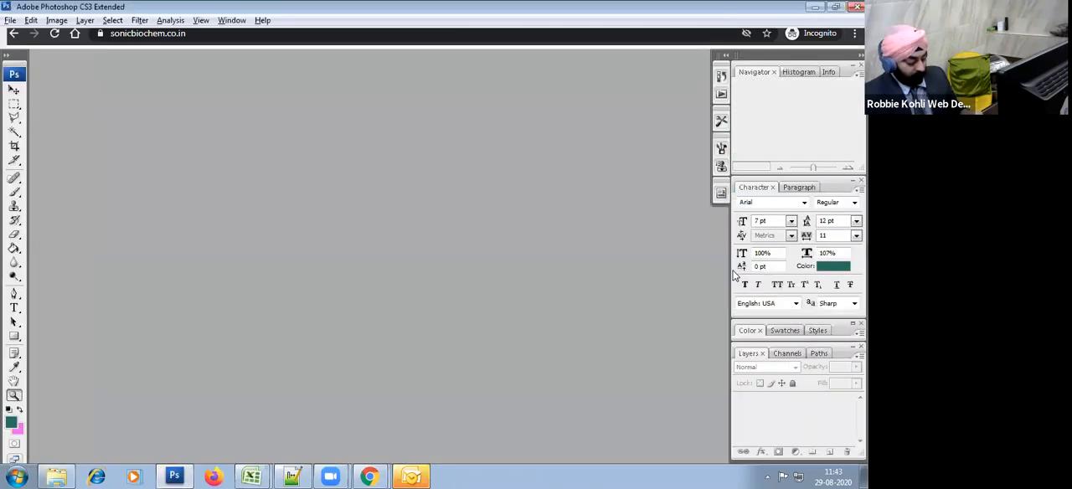
{"action": "key", "text": "ctrl+n"}
{"action": "key", "text": "Return"}
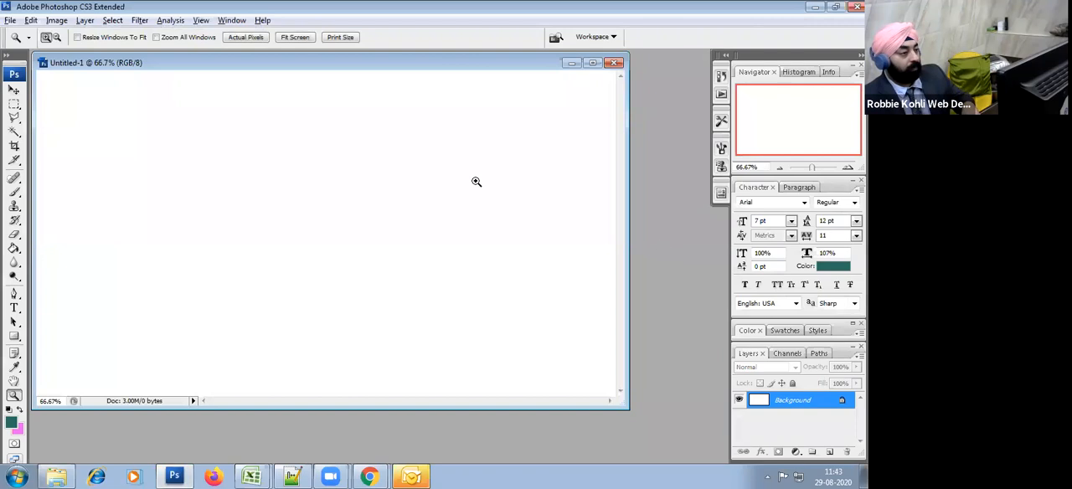
{"action": "key", "text": "ctrl+v"}
Step: Select the Sonic Biochem logo in the pasted screenshot and copy it into a new document of its own
{"action": "left_click", "coordinate": [13, 103]}
{"action": "left_click_drag", "start_coordinate": [83, 105], "coordinate": [150, 140]}
{"action": "key", "text": "ctrl+c"}
{"action": "key", "text": "ctrl+n"}
{"action": "key", "text": "Return"}
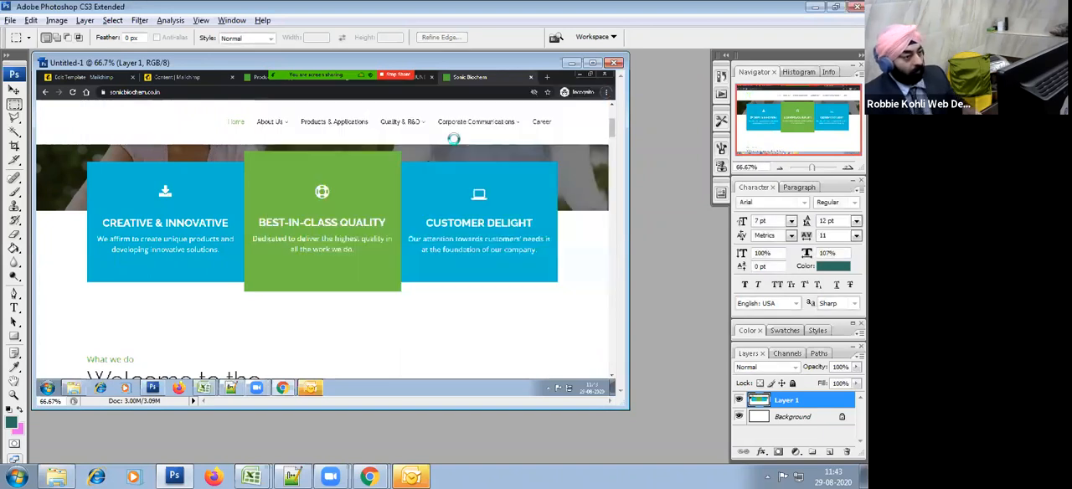
{"action": "key", "text": "ctrl+v"}
Step: Export the logo for web as a PNG-24 image named logo into the sonicbiochem documents folder
{"action": "left_click", "coordinate": [10, 21]}
{"action": "left_click", "coordinate": [74, 145]}
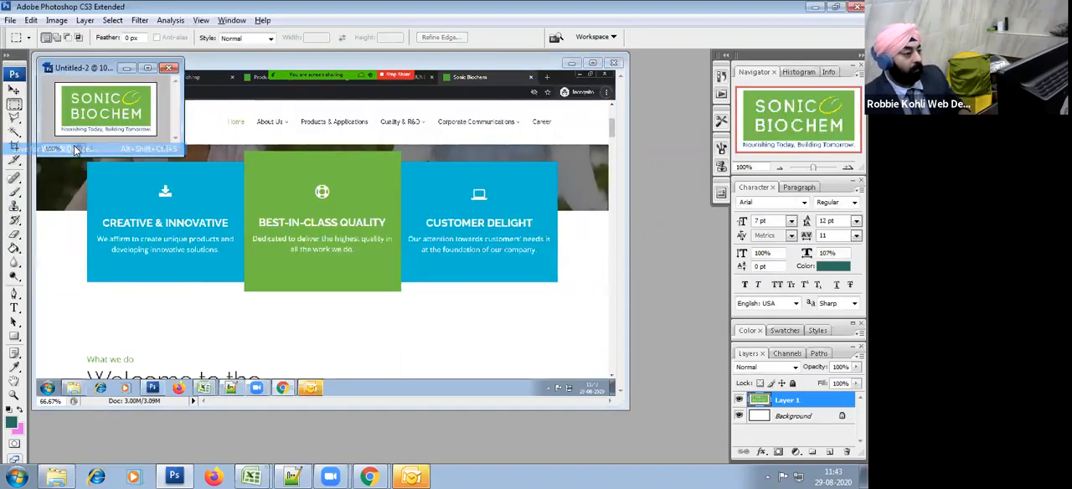
{"action": "left_click", "coordinate": [778, 48]}
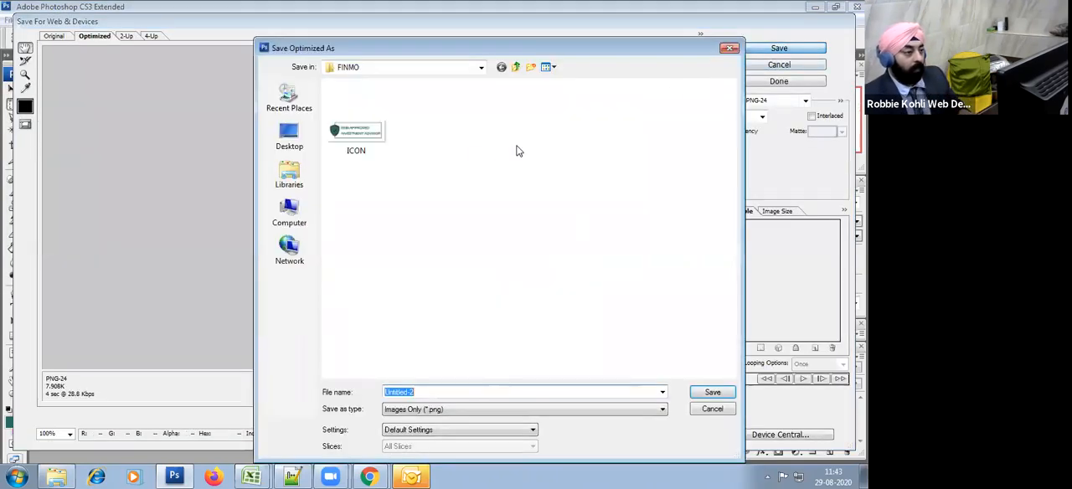
{"action": "left_click", "coordinate": [57, 476]}
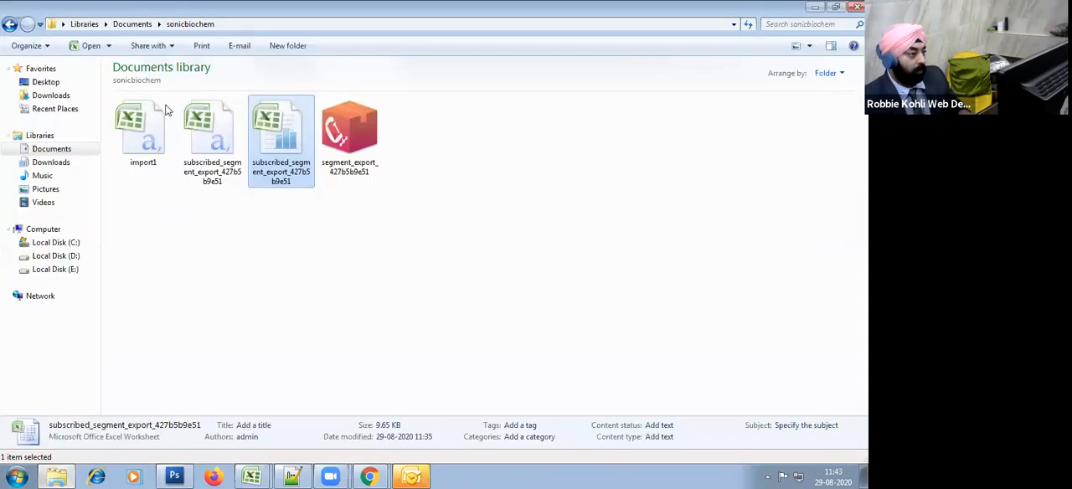
{"action": "left_click", "coordinate": [252, 24]}
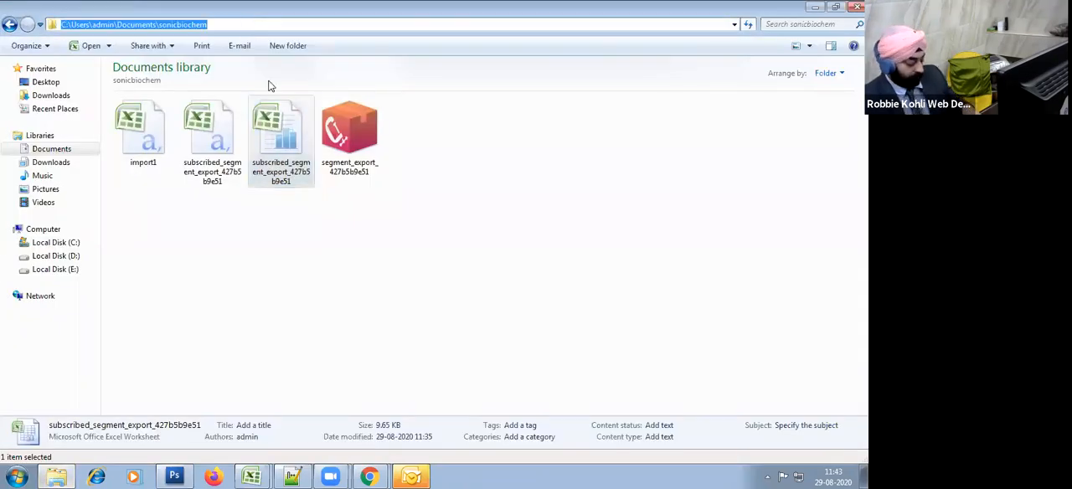
{"action": "key", "text": "alt+Tab"}
{"action": "key", "text": "ctrl+v"}
{"action": "key", "text": "Return"}
{"action": "type", "text": "logo"}
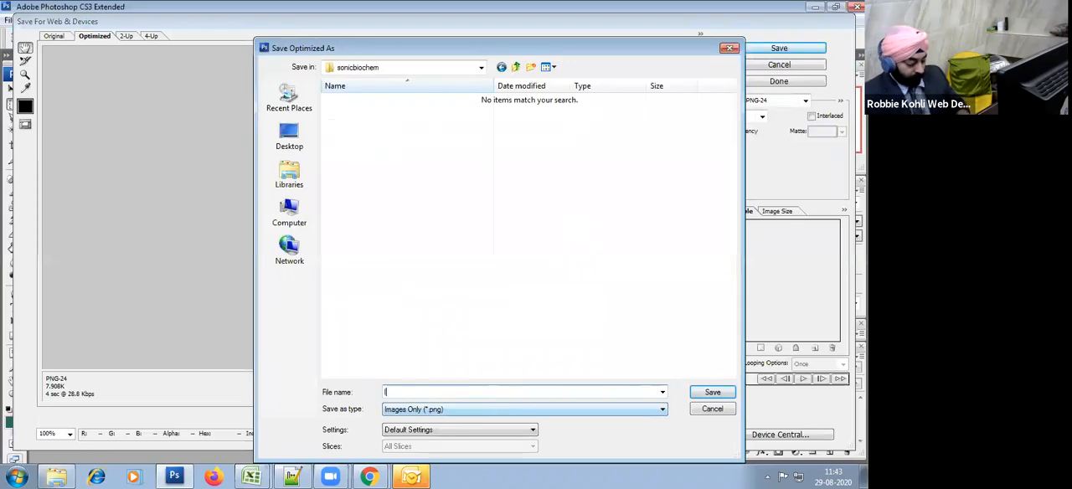
{"action": "key", "text": "Return"}
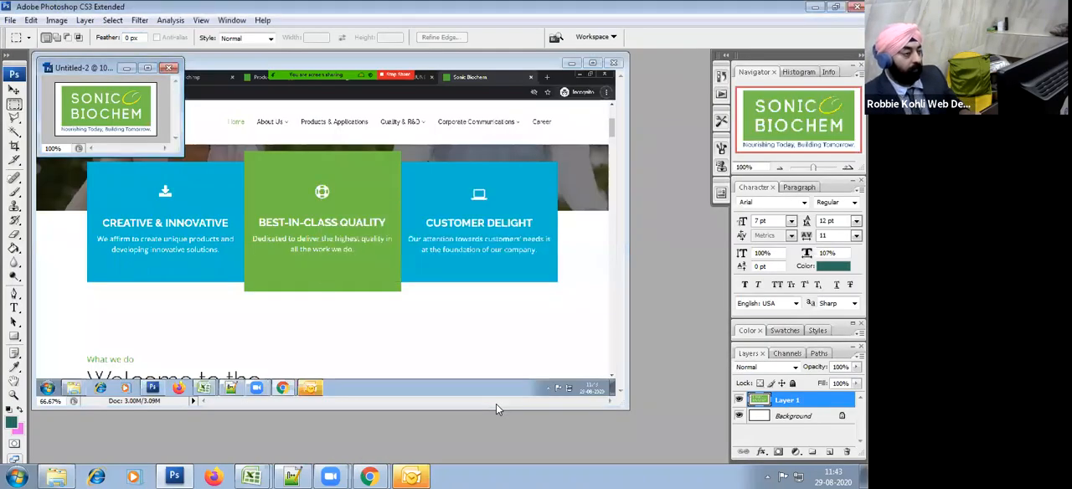
Step: Switch back to the Mailchimp template, replace the header's placeholder logo with an uploaded logo.png, and save the image block
{"action": "key", "text": "alt+Tab"}
{"action": "key", "text": "alt+Tab"}
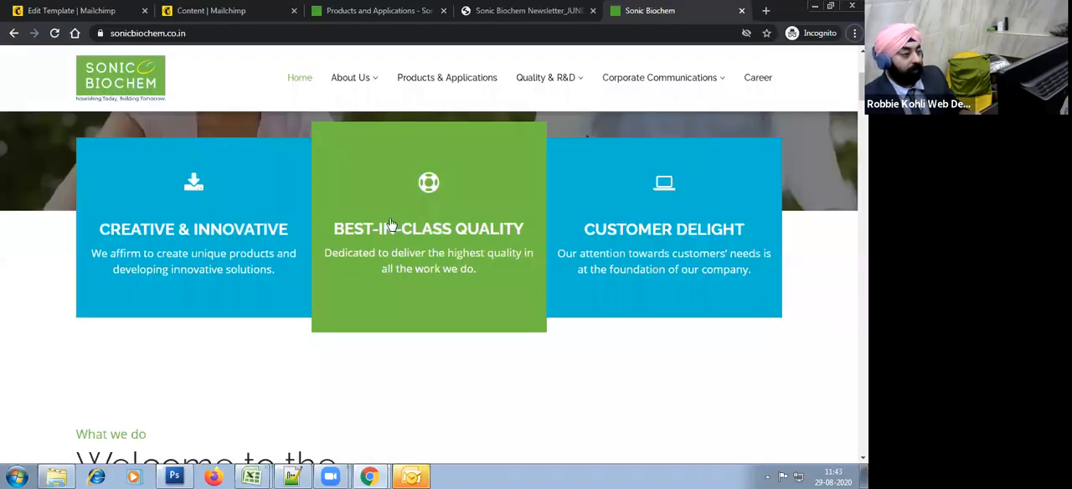
{"action": "left_click", "coordinate": [72, 10]}
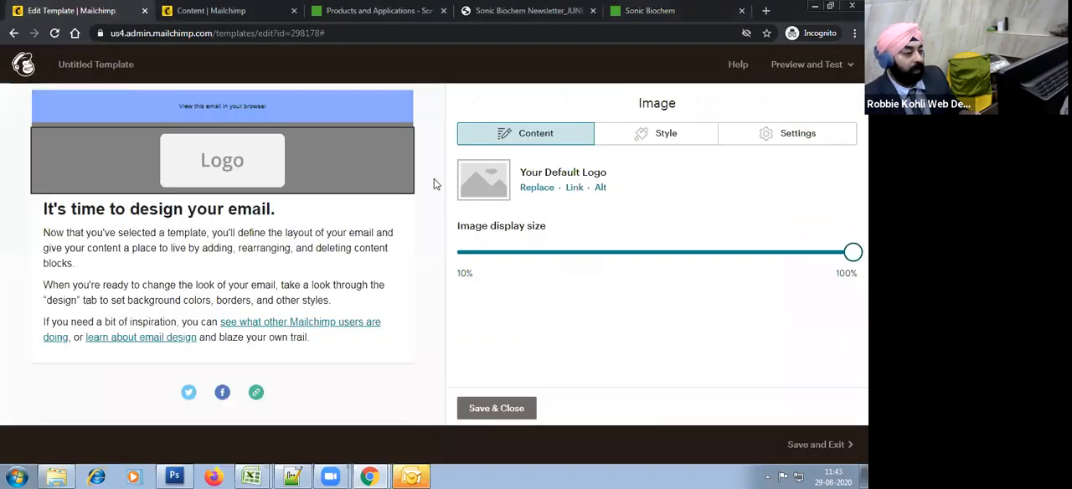
{"action": "left_click", "coordinate": [540, 190]}
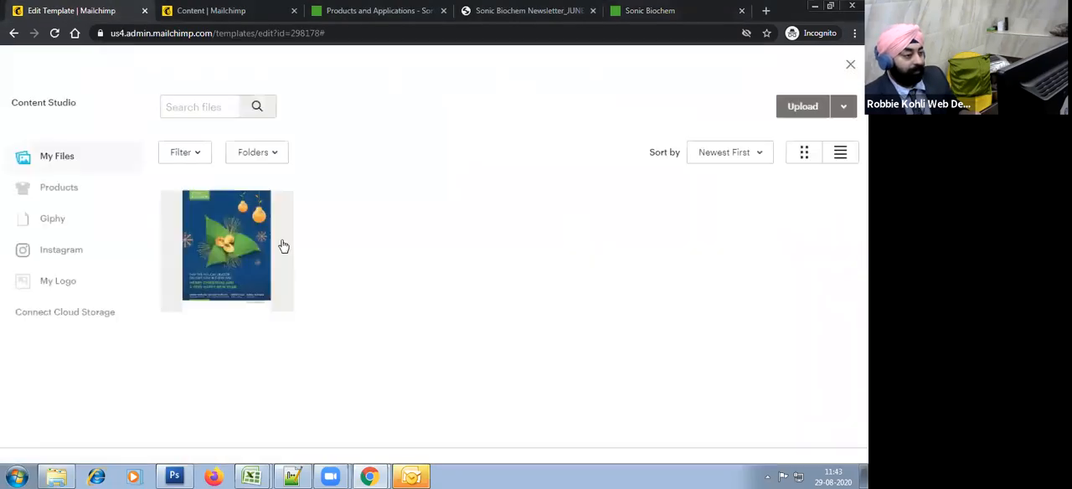
{"action": "left_click", "coordinate": [800, 107]}
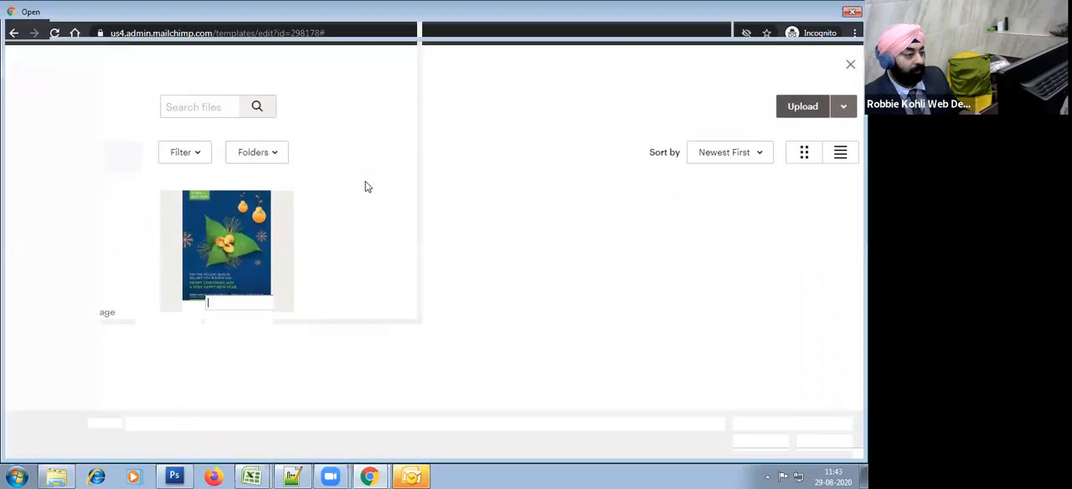
{"action": "double_click", "coordinate": [187, 103]}
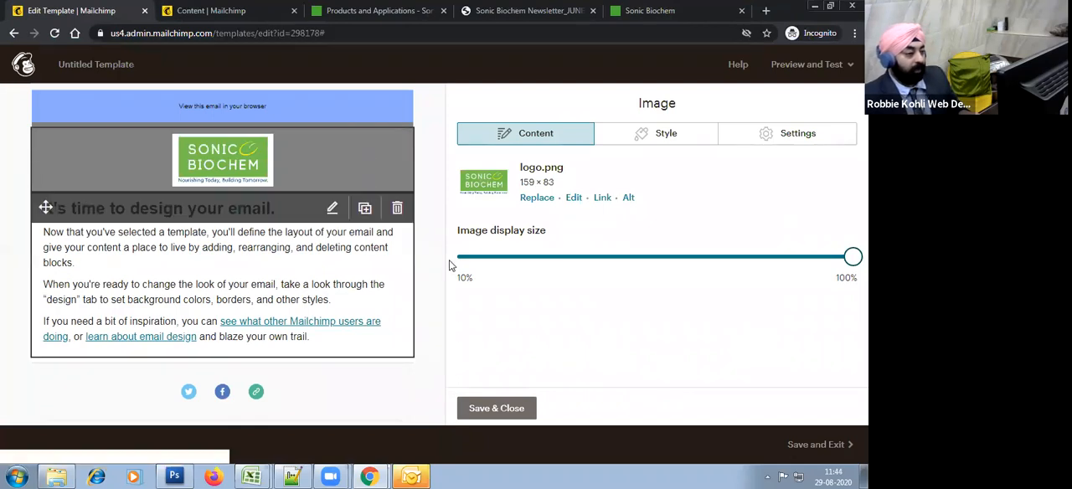
{"action": "left_click", "coordinate": [499, 409]}
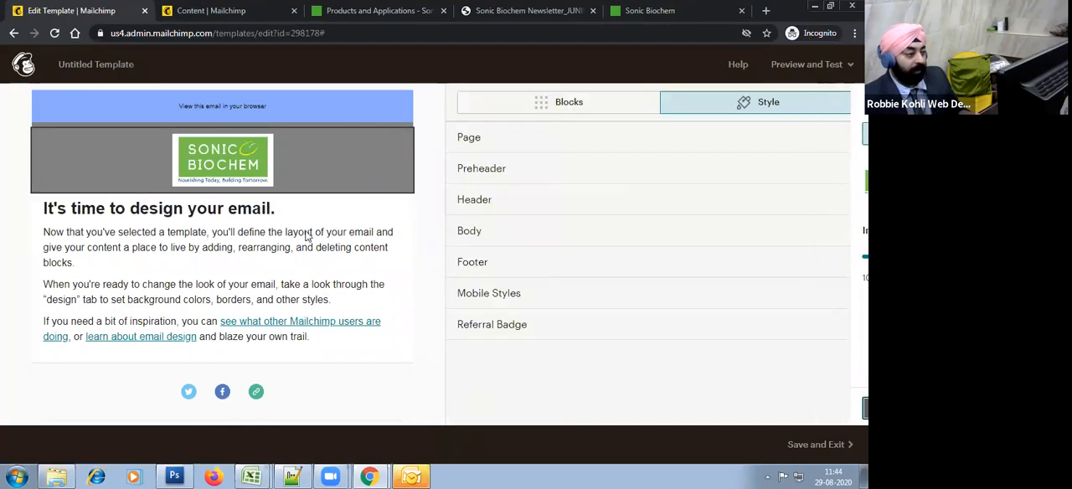
Step: Set the template's header background color to white #ffffff and save the header style
{"action": "left_click", "coordinate": [573, 210]}
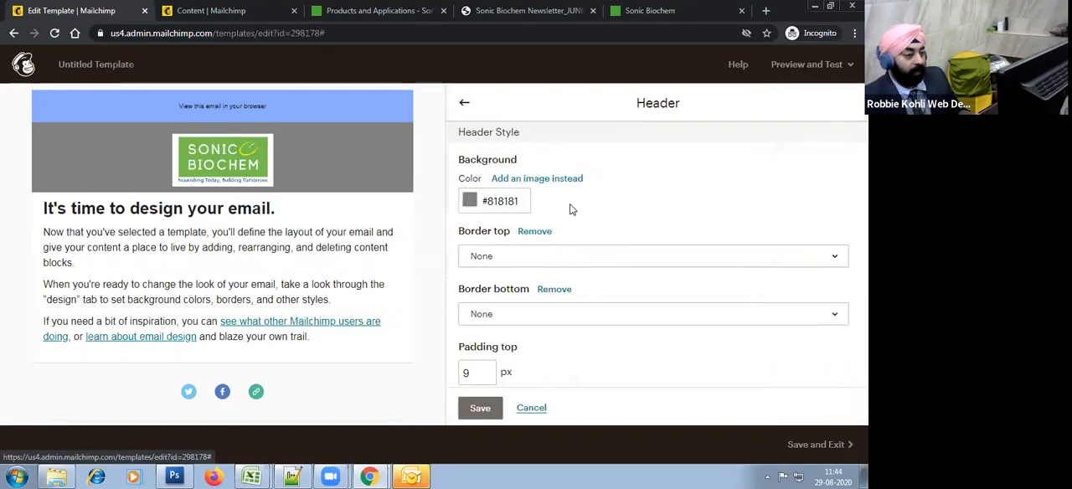
{"action": "left_click", "coordinate": [526, 203]}
{"action": "mouse_move", "coordinate": [474, 205]}
{"action": "left_mouse_down"}
{"action": "mouse_move", "coordinate": [501, 229]}
{"action": "mouse_move", "coordinate": [424, 162]}
{"action": "mouse_move", "coordinate": [484, 197]}
{"action": "mouse_move", "coordinate": [469, 192]}
{"action": "left_mouse_up"}
{"action": "left_click", "coordinate": [452, 185]}
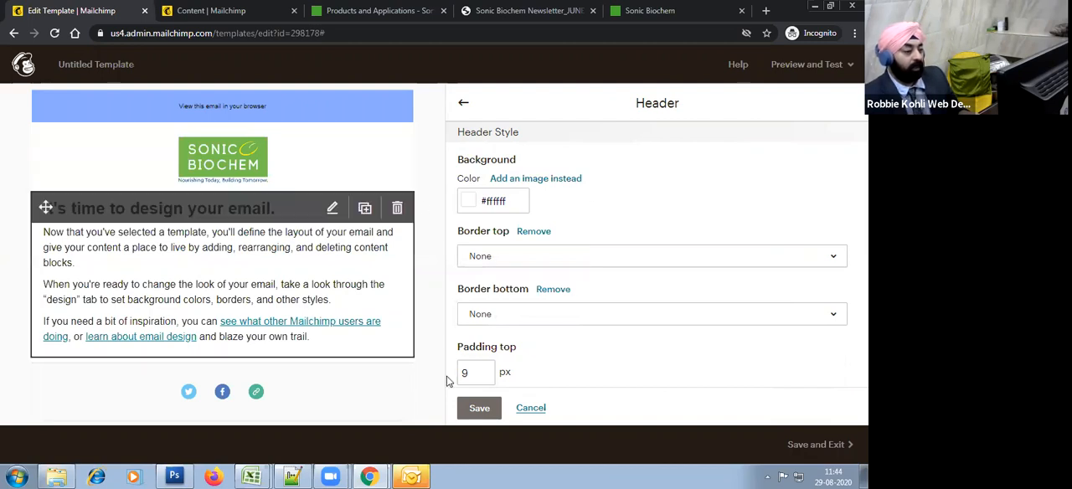
{"action": "left_click", "coordinate": [480, 409]}
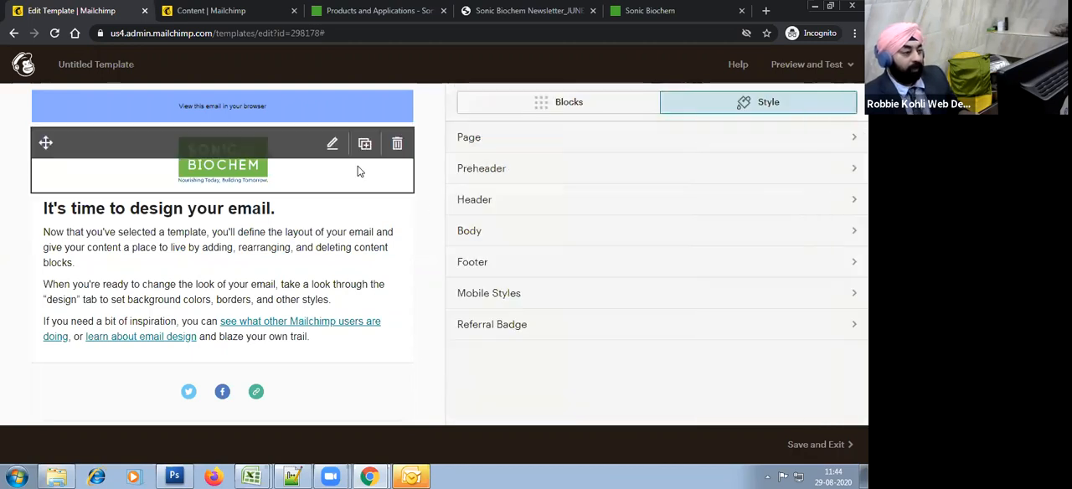
Step: Set the header logo's alignment to Left and save the image block
{"action": "left_click", "coordinate": [293, 186]}
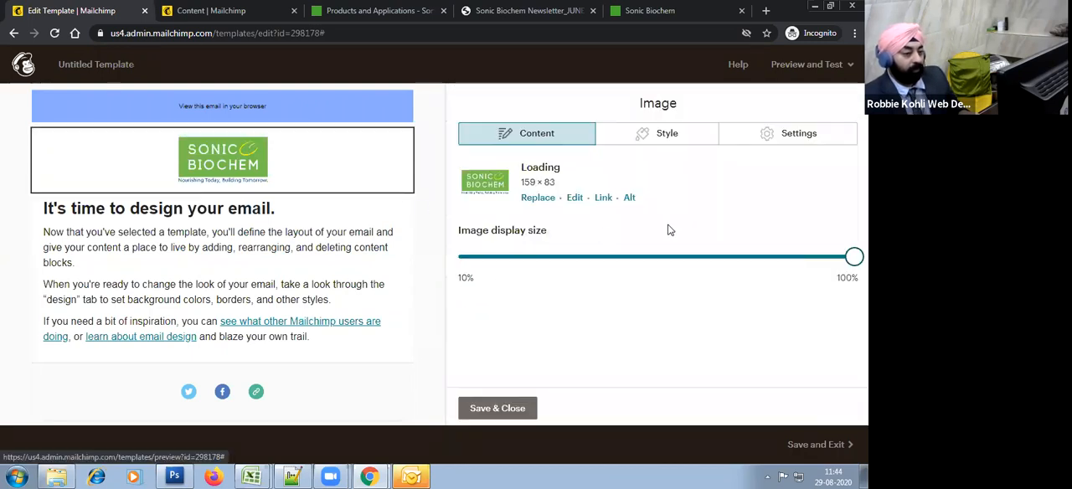
{"action": "left_click", "coordinate": [706, 135]}
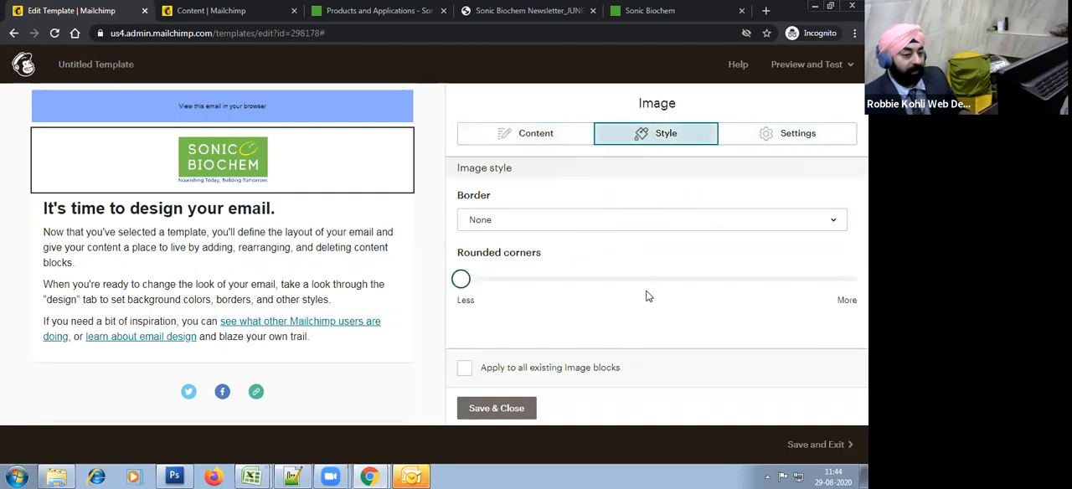
{"action": "left_click", "coordinate": [778, 141]}
{"action": "left_click", "coordinate": [528, 217]}
{"action": "left_click", "coordinate": [527, 242]}
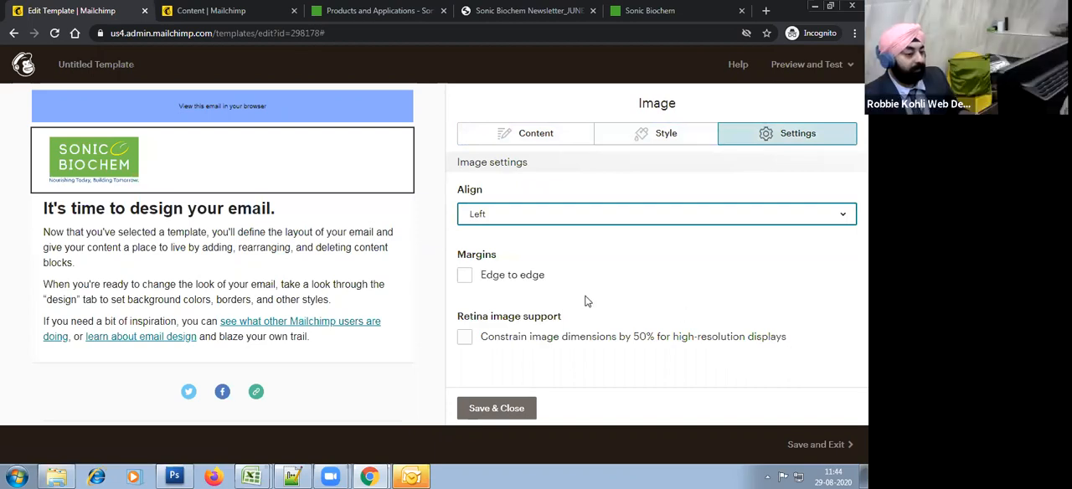
{"action": "left_click", "coordinate": [526, 409]}
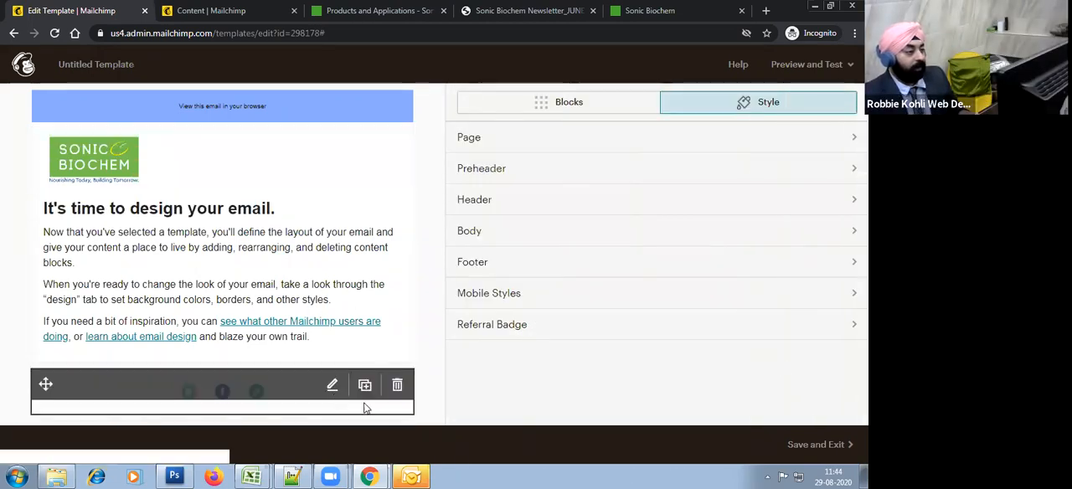
Step: Replace the body text block's heading with the personalised greeting "Dear *|FNAME|*,"
{"action": "left_click", "coordinate": [359, 235]}
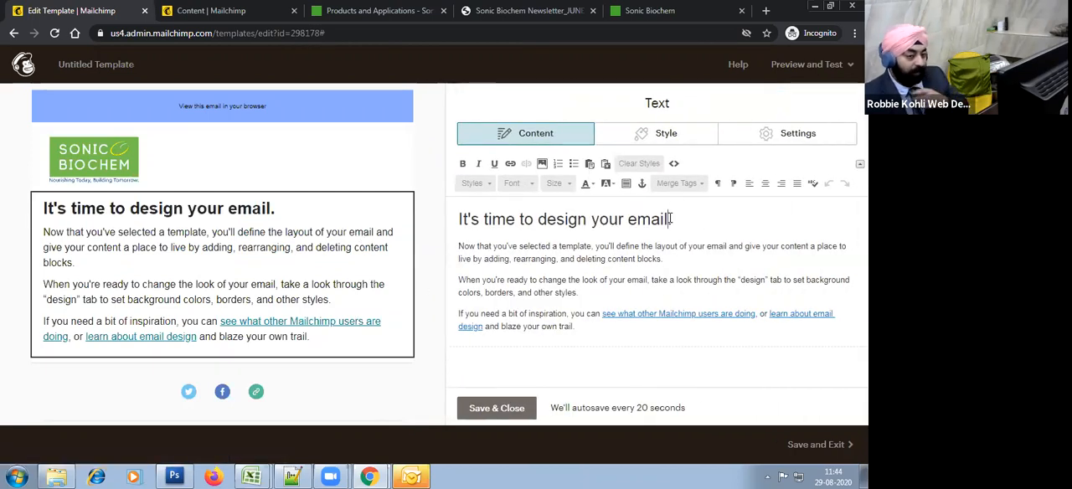
{"action": "left_click_drag", "start_coordinate": [670, 219], "coordinate": [446, 210]}
{"action": "type", "text": "Dear *."}
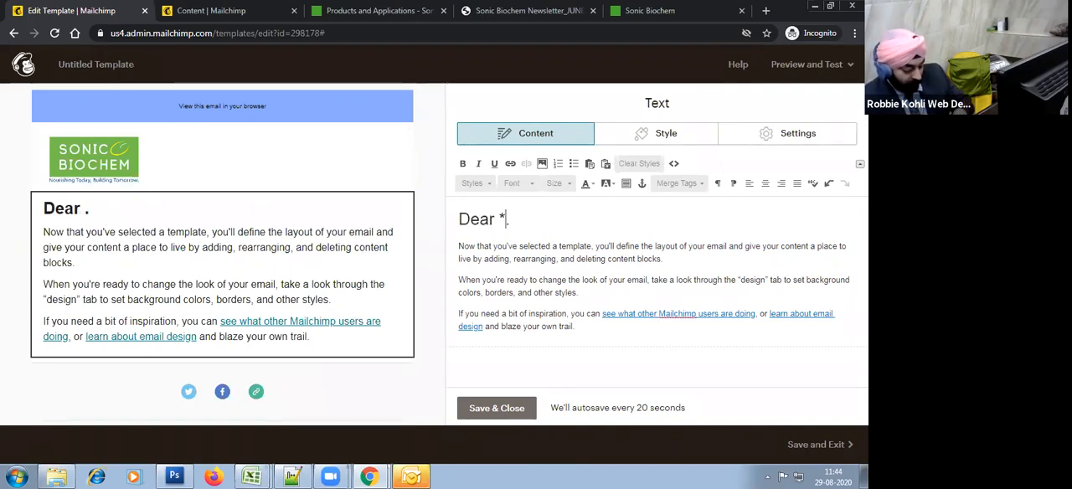
{"action": "type", "text": "*"}
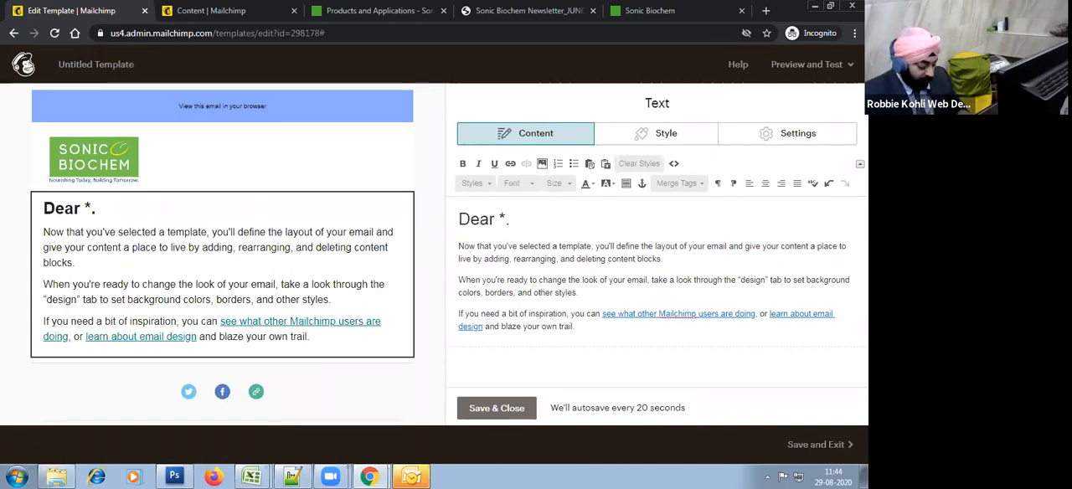
{"action": "type", "text": "FNAME"}
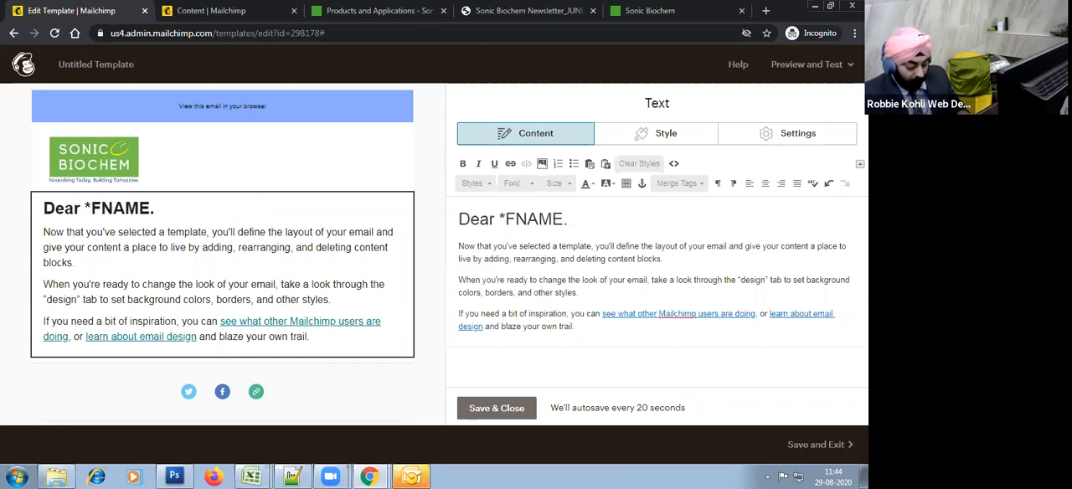
{"action": "key", "text": "Left"}
{"action": "key", "text": "Left"}
{"action": "key", "text": "Left"}
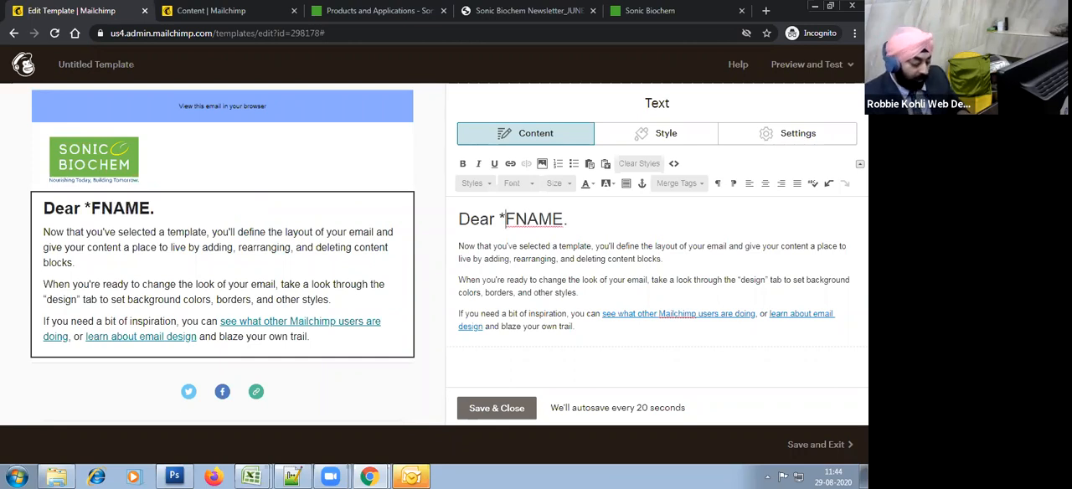
{"action": "type", "text": "|"}
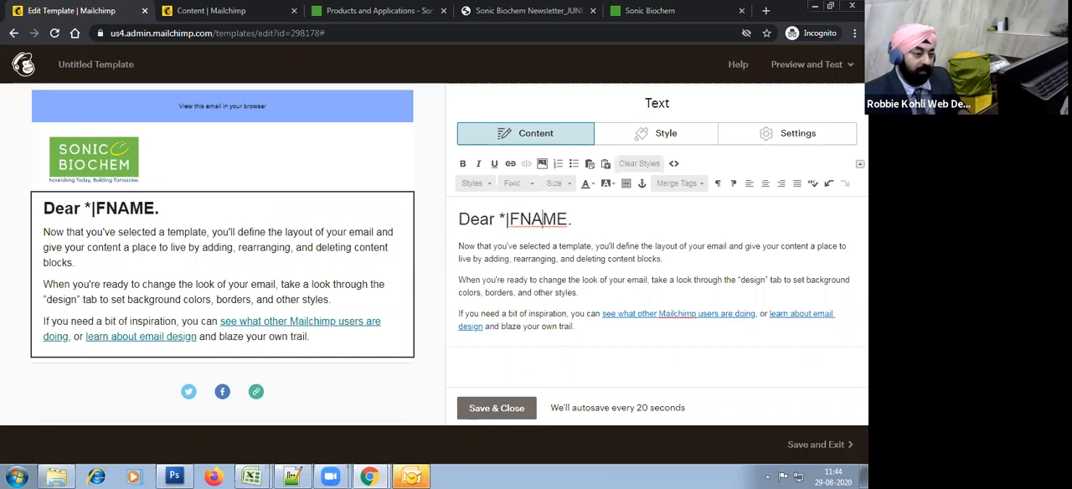
{"action": "type", "text": "|*"}
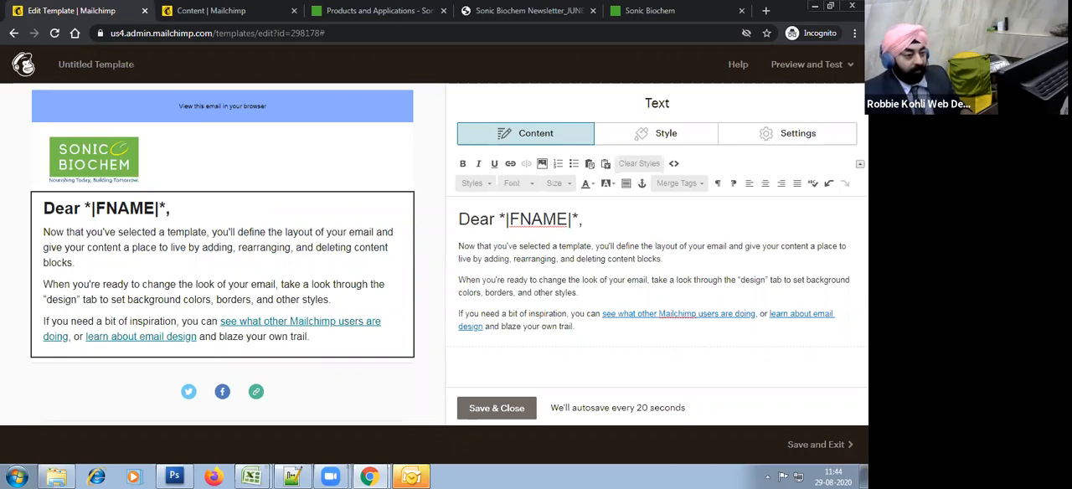
Step: Replace the placeholder paragraphs under the greeting with "It is a great honour to get enquiry from your Organisation *|COMPANY|*."
{"action": "key", "text": "shift+Down"}
{"action": "key", "text": "shift+Down"}
{"action": "key", "text": "shift+Down"}
{"action": "key", "text": "shift+Down"}
{"action": "key", "text": "shift+Down"}
{"action": "key", "text": "shift+Down"}
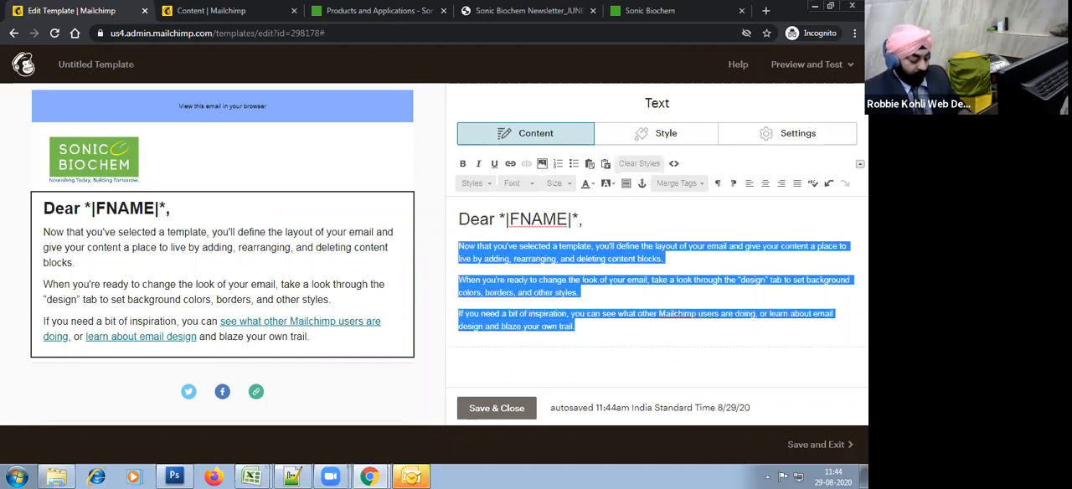
{"action": "key", "text": "BackSpace"}
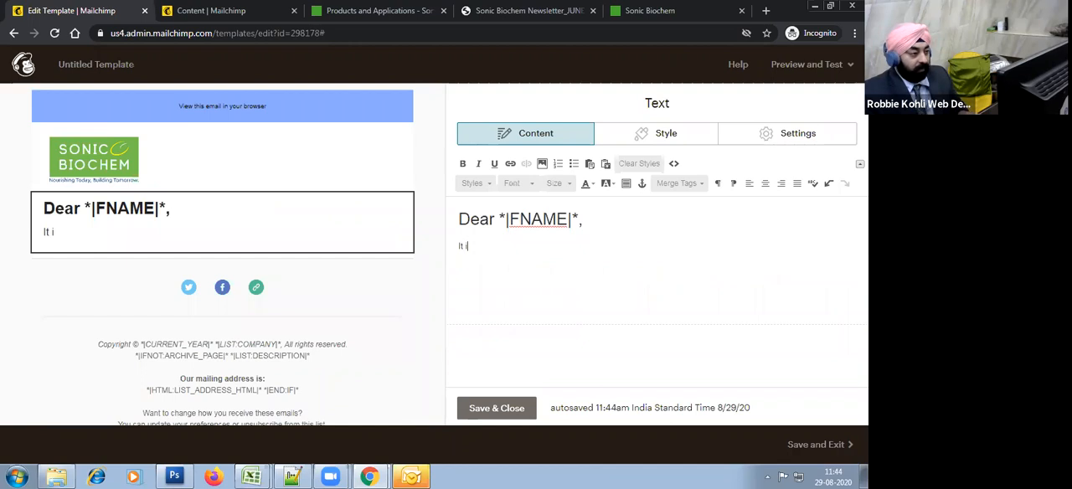
{"action": "type", "text": "It is a great honour to get enquir"}
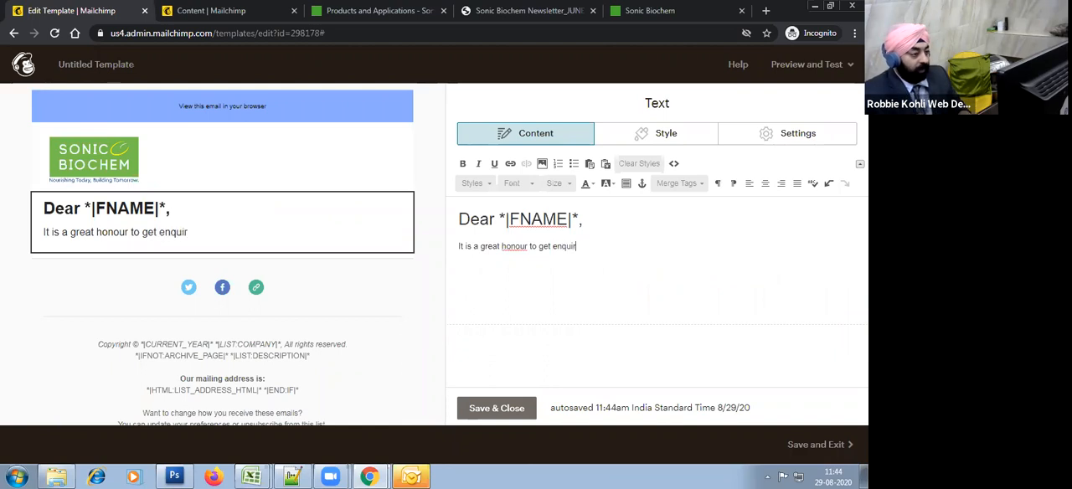
{"action": "type", "text": "y from your Organisation "}
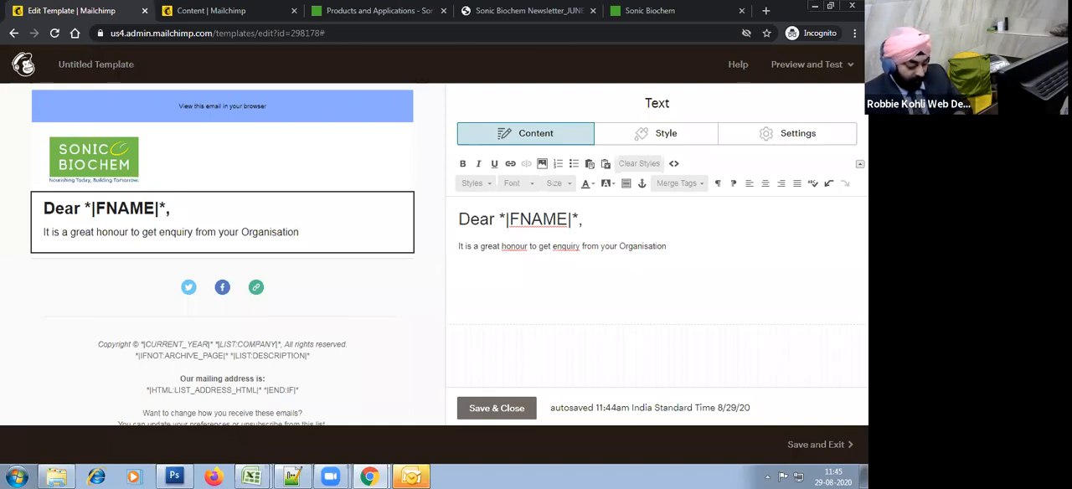
{"action": "type", "text": "*|COMPANY"}
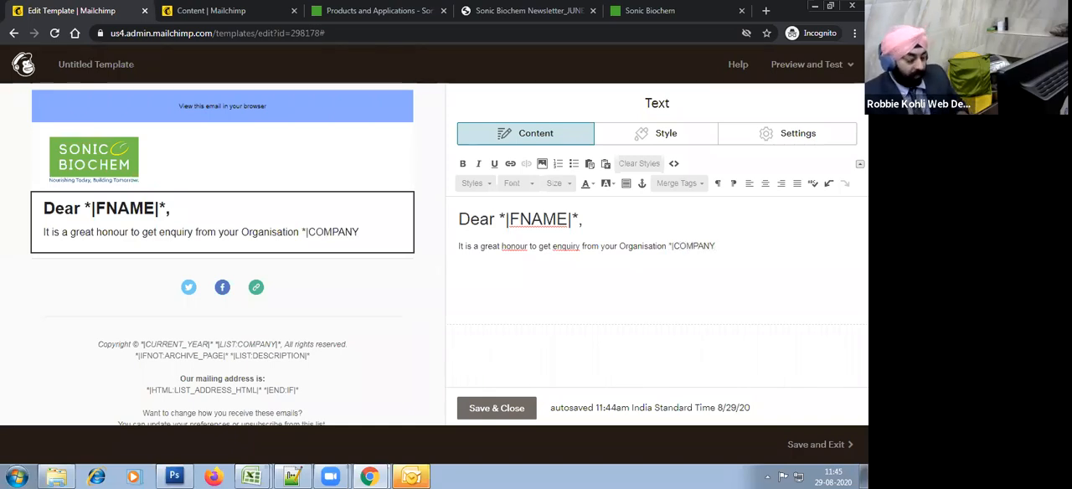
{"action": "key", "text": "Caps_Lock"}
{"action": "type", "text": "|*"}
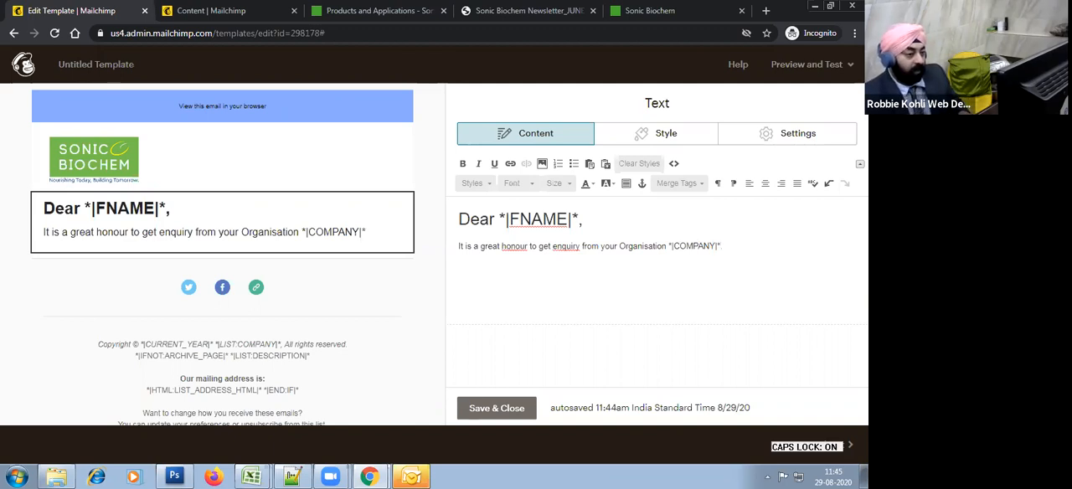
Step: Insert the middle-name merge tag *|MNAME|* after *|FNAME|* in the greeting, before the comma
{"action": "left_click", "coordinate": [460, 219]}
{"action": "key", "text": "End"}
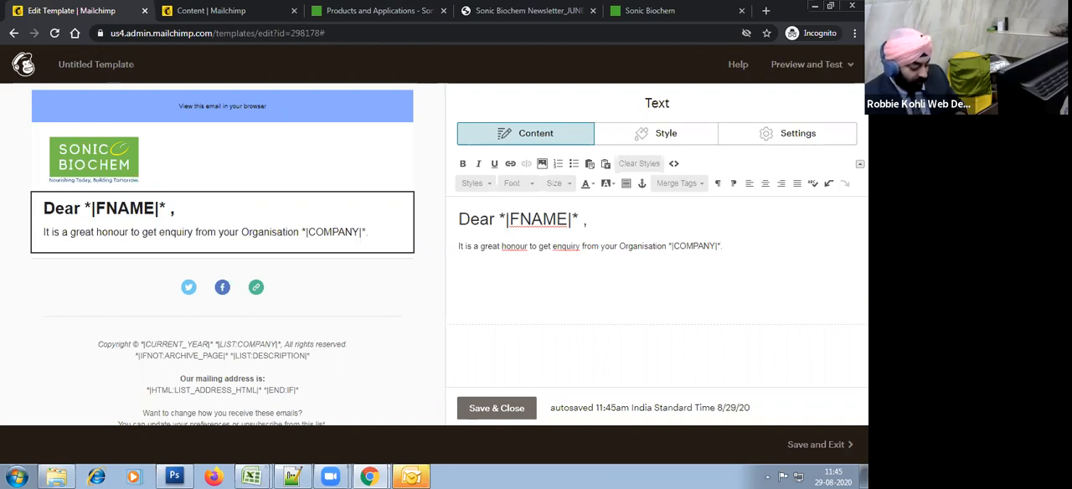
{"action": "type", "text": "*|"}
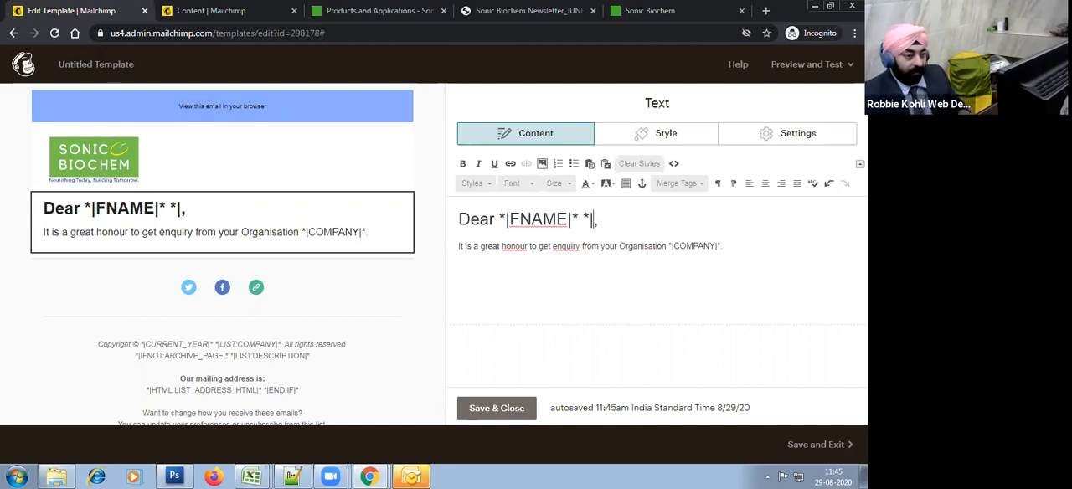
{"action": "type", "text": "mnam"}
{"action": "key", "text": "BackSpace"}
{"action": "key", "text": "BackSpace"}
{"action": "key", "text": "BackSpace"}
{"action": "key", "text": "BackSpace"}
{"action": "type", "text": "manem"}
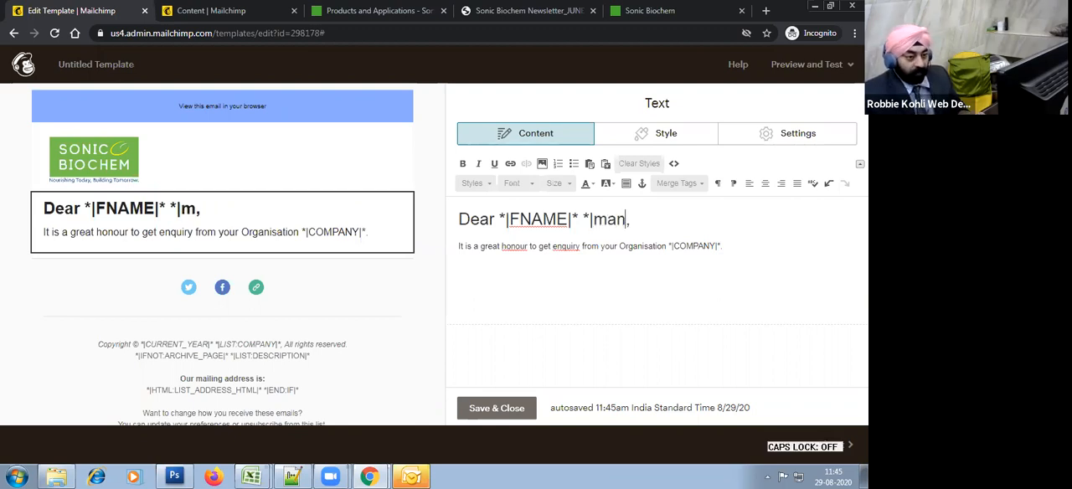
{"action": "key", "text": "BackSpace"}
{"action": "key", "text": "BackSpace"}
{"action": "key", "text": "BackSpace"}
{"action": "key", "text": "BackSpace"}
{"action": "key", "text": "BackSpace"}
{"action": "key", "text": "Caps_Lock"}
{"action": "type", "text": "MNA"}
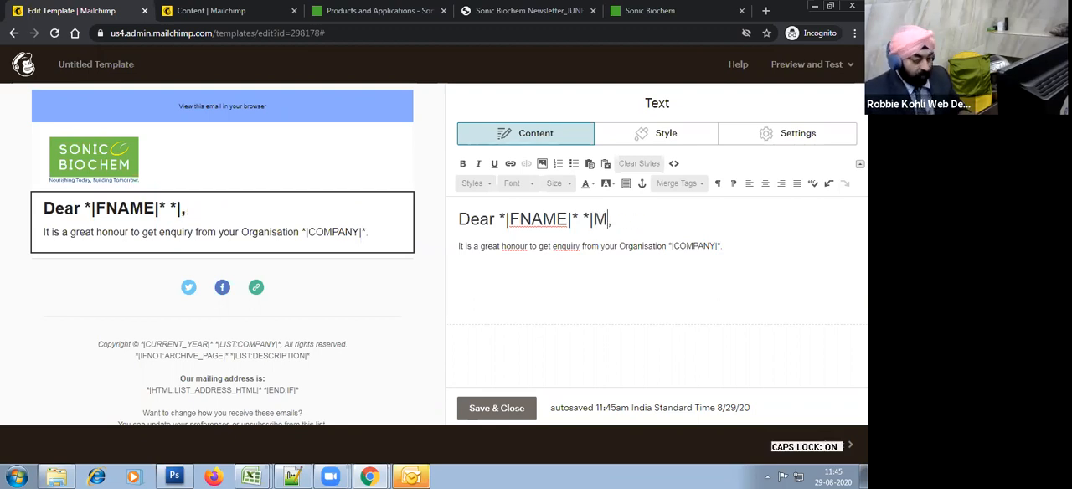
{"action": "type", "text": "ME|* "}
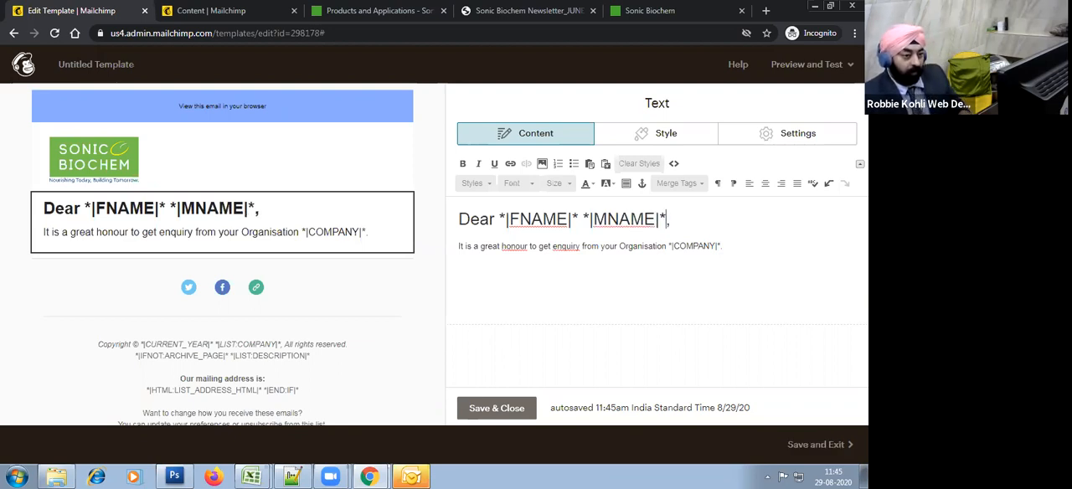
{"action": "type", "text": "*"}
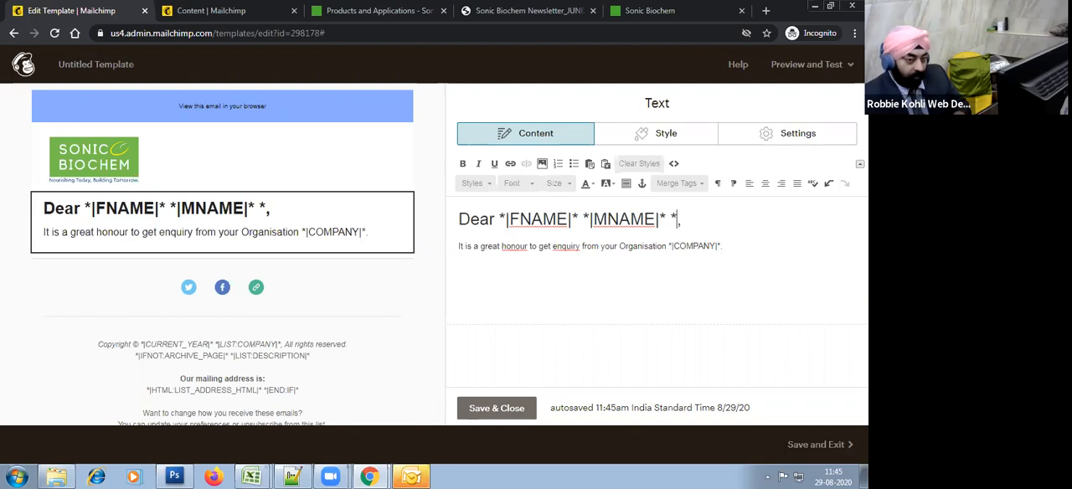
Step: Add the last-name tag to the greeting as *LNAME|* after *|MNAME|*
{"action": "key", "text": "Caps_Lock"}
{"action": "type", "text": "lana"}
{"action": "key", "text": "BackSpace"}
{"action": "key", "text": "BackSpace"}
{"action": "key", "text": "Caps_Lock"}
{"action": "key", "text": "BackSpace"}
{"action": "key", "text": "BackSpace"}
{"action": "type", "text": "LNAME|*"}
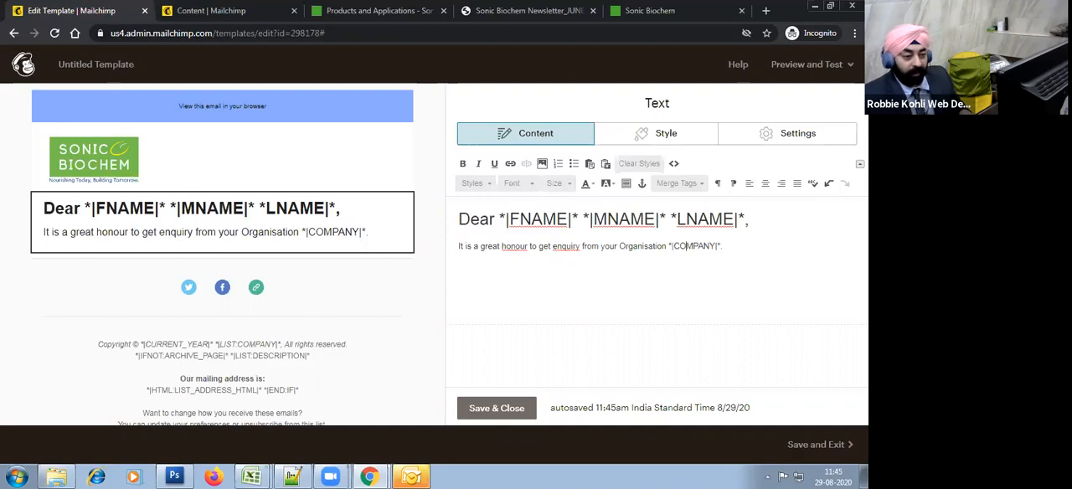
Step: Leave a blank line below the first sentence and start a paragraph with "I was having a look at this website"
{"action": "key", "text": "Return"}
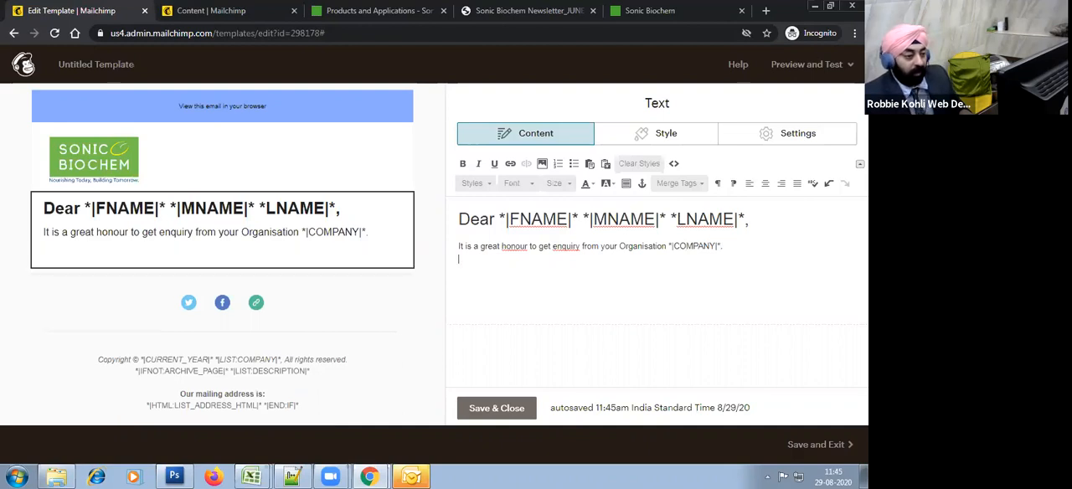
{"action": "key", "text": "Return"}
{"action": "type", "text": "i WA"}
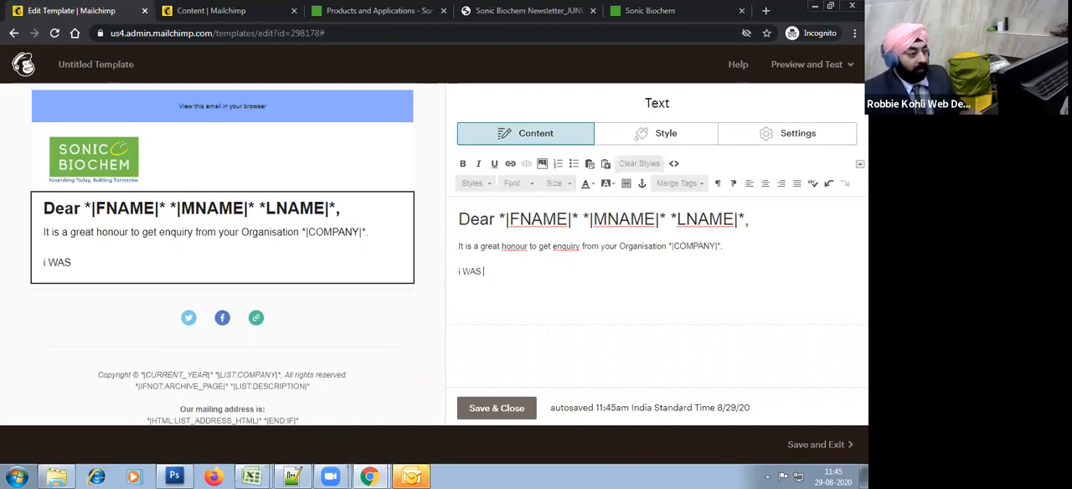
{"action": "type", "text": "S"}
{"action": "key", "text": "Caps_Lock"}
{"action": "key", "text": "shift+Home"}
{"action": "type", "text": "I was"}
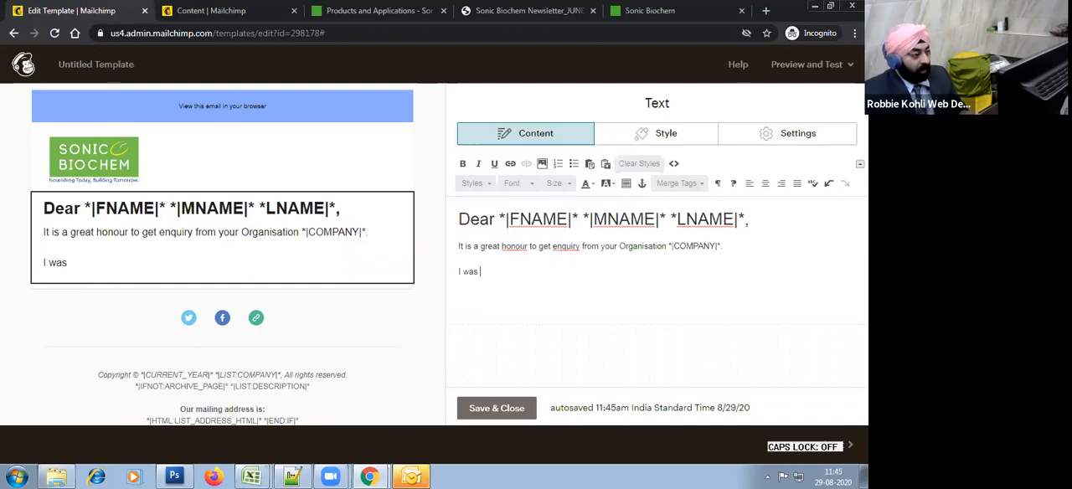
{"action": "type", "text": " having a look at this website"}
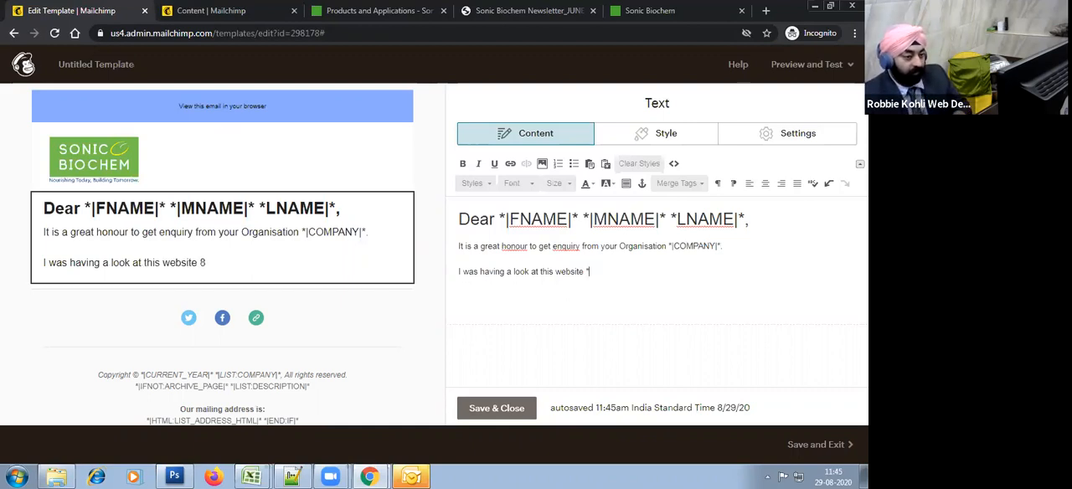
Step: Continue the website sentence with the merge tag and text "*|WEBSITE|* and I found the information interested"
{"action": "type", "text": "*|WEBS"}
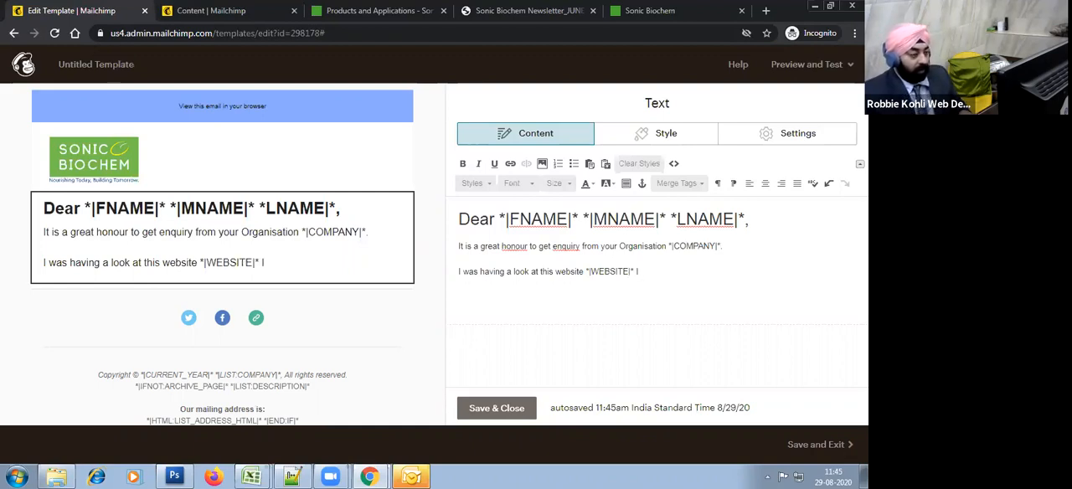
{"action": "type", "text": "ITE|* and I fouind you"}
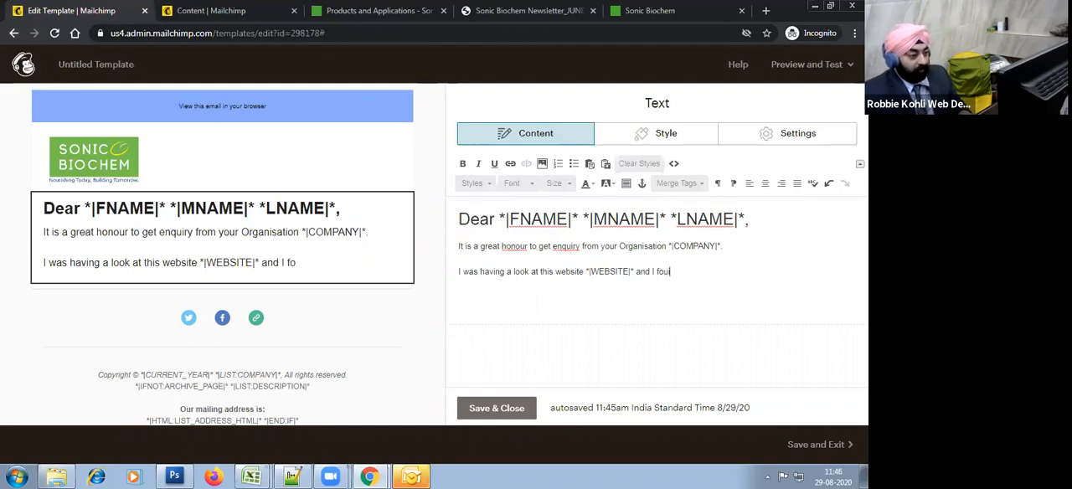
{"action": "key", "text": "BackSpace"}
{"action": "key", "text": "BackSpace"}
{"action": "key", "text": "BackSpace"}
{"action": "key", "text": "BackSpace"}
{"action": "key", "text": "BackSpace"}
{"action": "key", "text": "BackSpace"}
{"action": "key", "text": "BackSpace"}
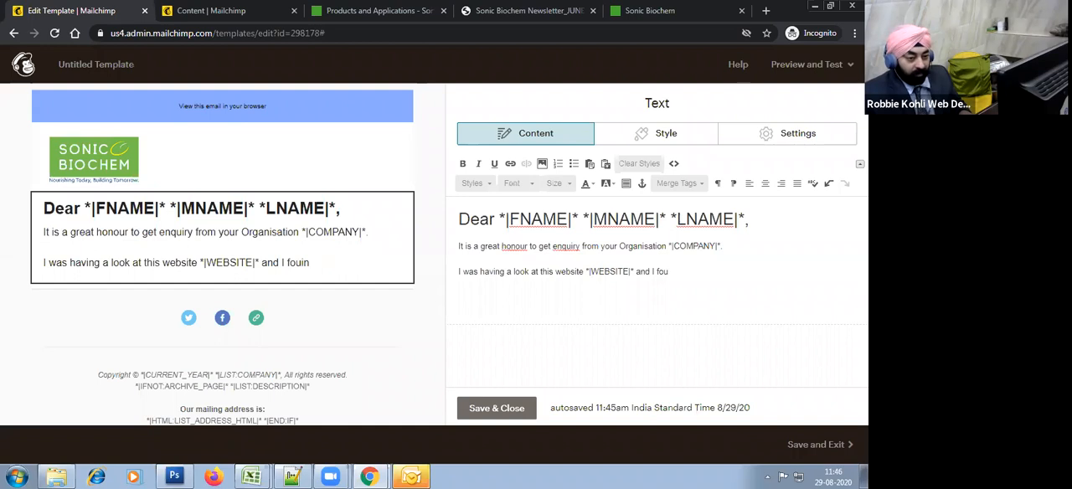
{"action": "type", "text": "nd the inform"}
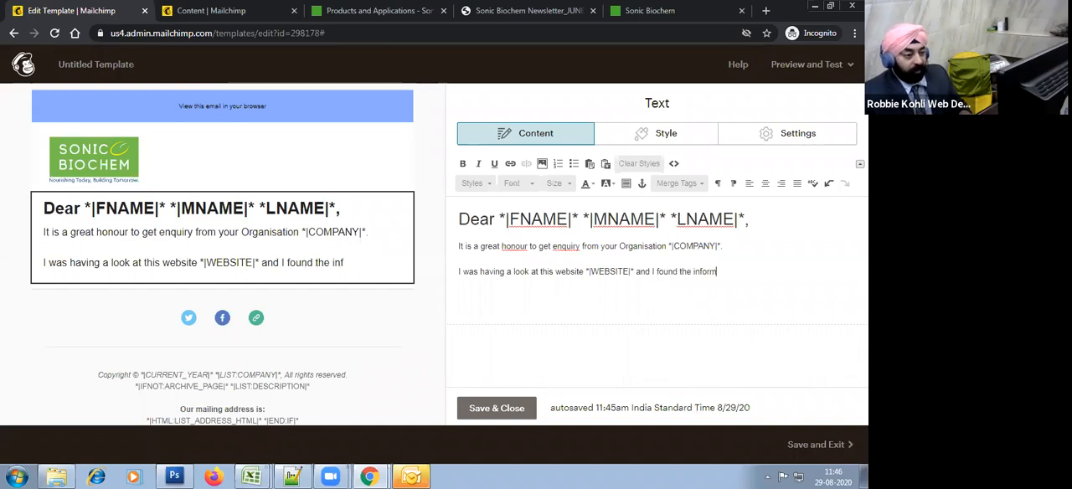
{"action": "type", "text": "ation interested"}
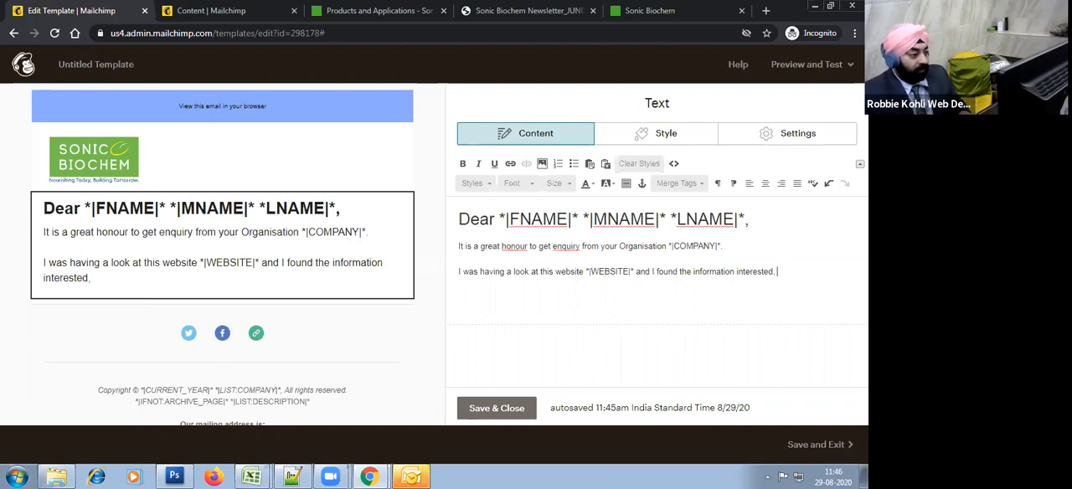
Step: Complete the second paragraph with ", I look forward to talking to you further."
{"action": "type", "text": ", I look forward to"}
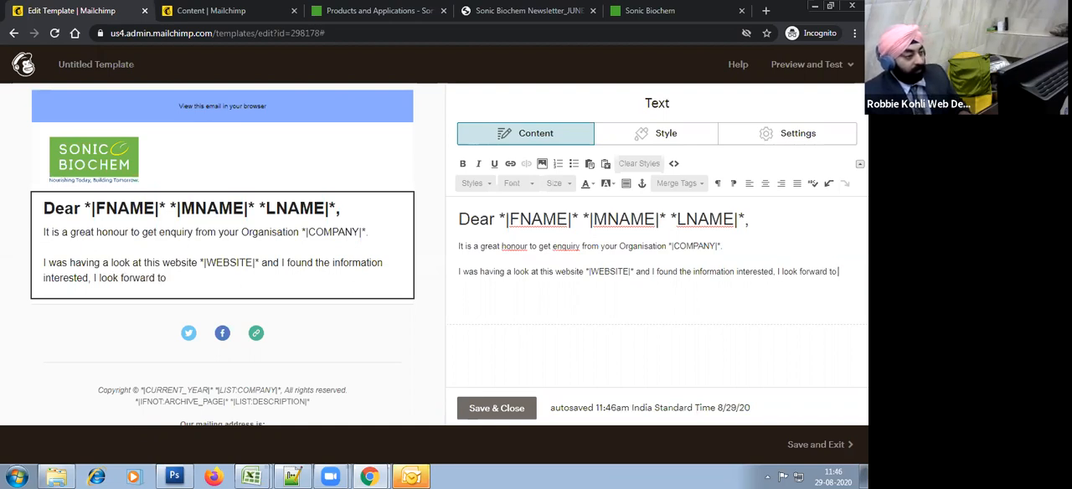
{"action": "type", "text": " talking to you "}
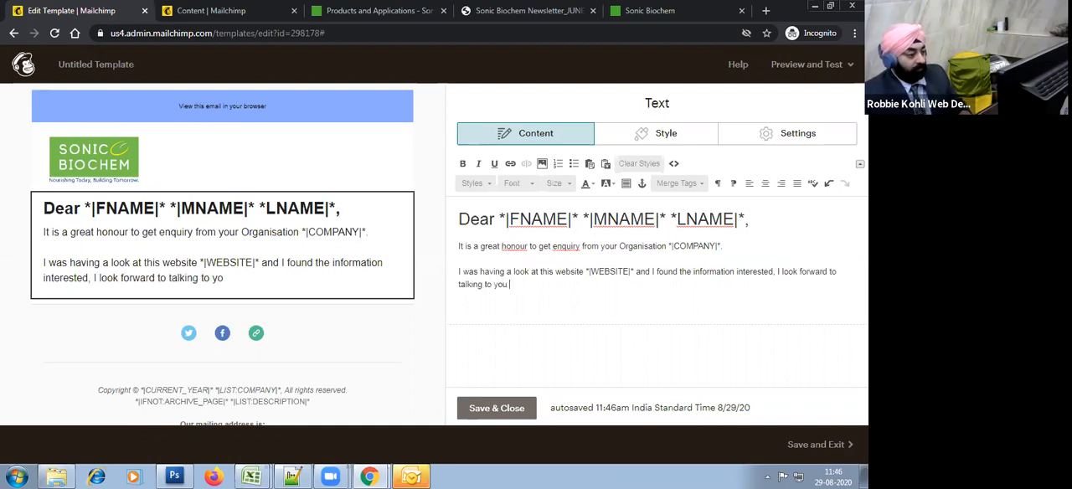
{"action": "type", "text": "further."}
Step: Add a closing paragraph reading "Please get in touch to now more about our offer specially for you"
{"action": "key", "text": "Return"}
{"action": "type", "text": "Please g"}
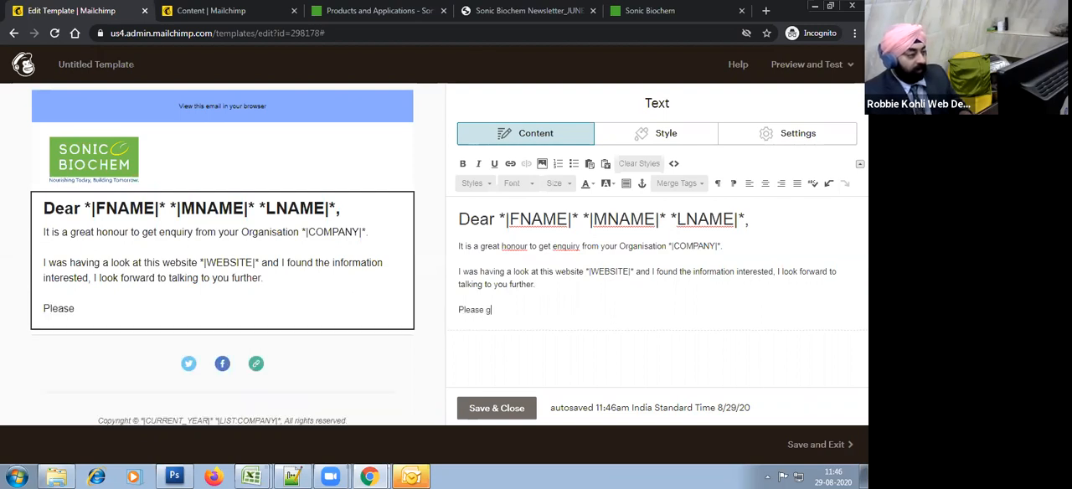
{"action": "type", "text": "et in touch "}
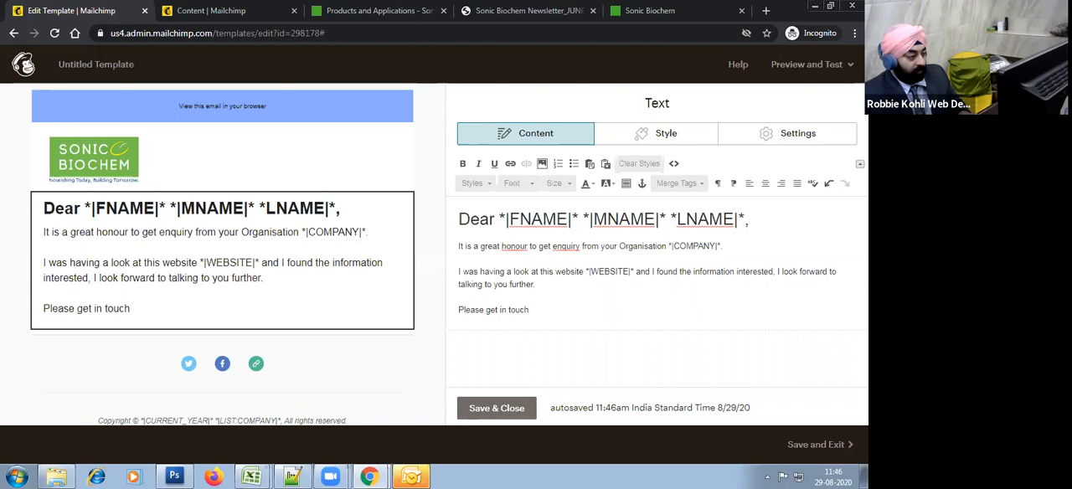
{"action": "type", "text": "to "}
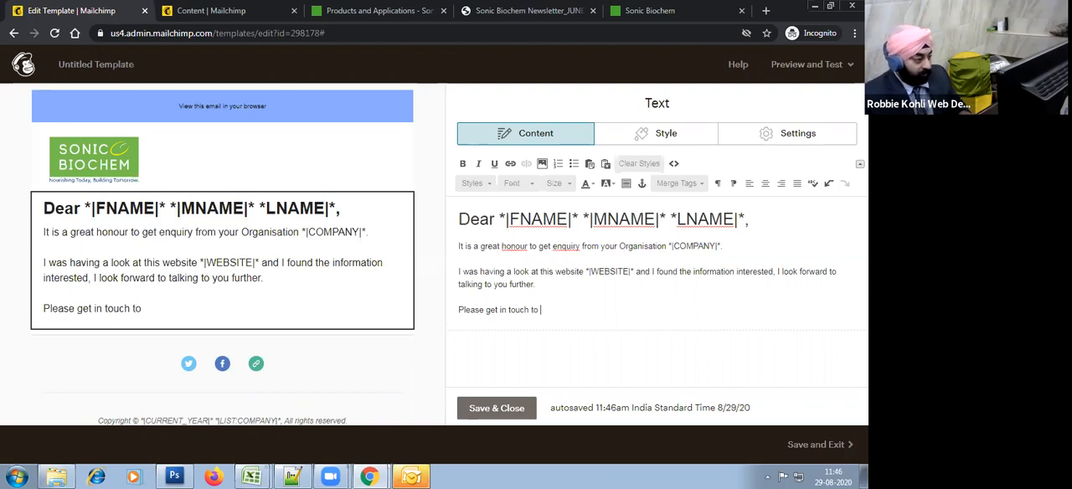
{"action": "type", "text": "now more a"}
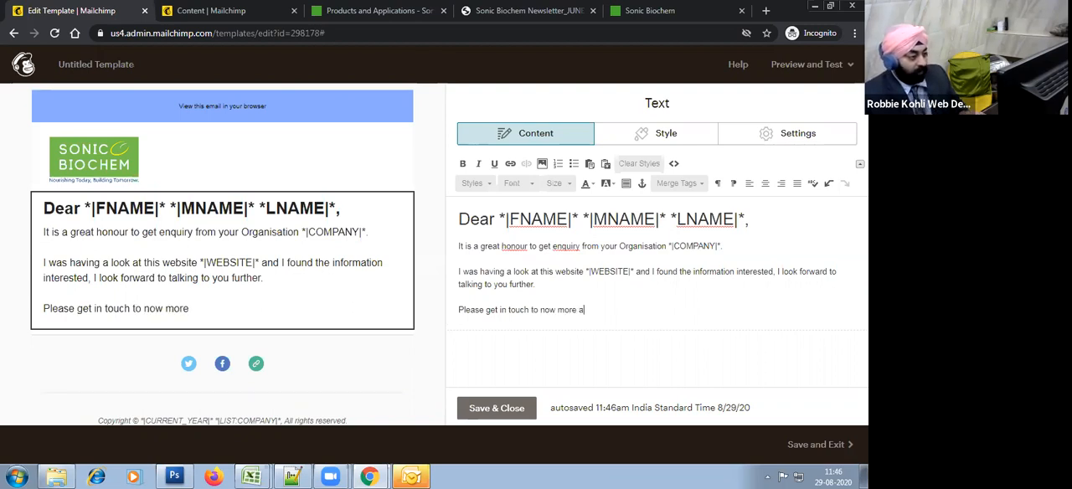
{"action": "type", "text": "bout our offer"}
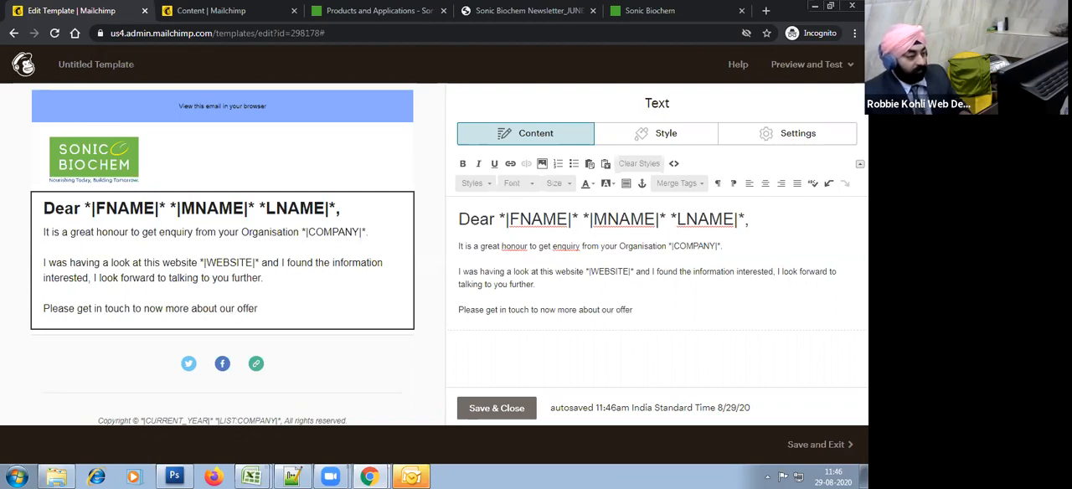
{"action": "type", "text": " specially for"}
{"action": "type", "text": "ompan"}
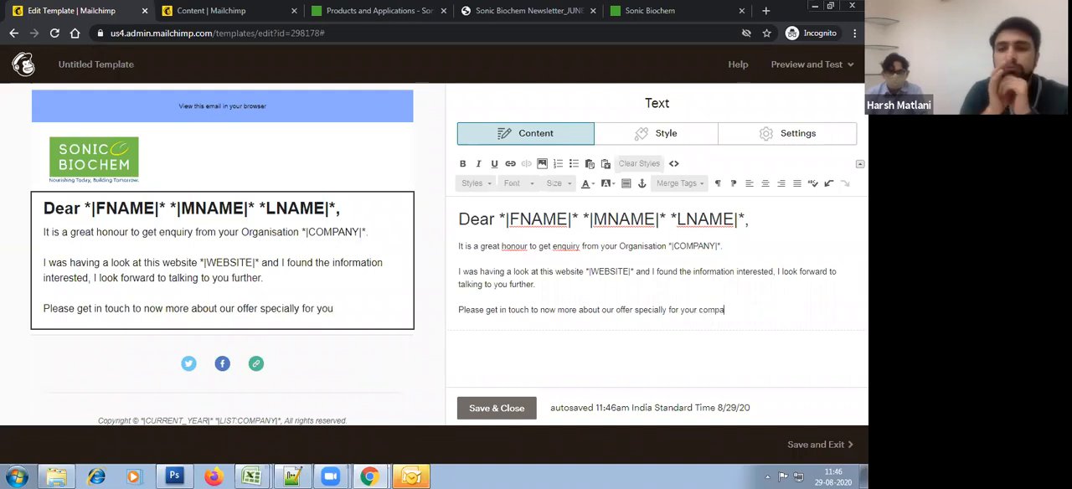
{"action": "key", "text": "BackSpace"}
{"action": "key", "text": "BackSpace"}
{"action": "key", "text": "BackSpace"}
{"action": "key", "text": "BackSpace"}
{"action": "key", "text": "BackSpace"}
{"action": "key", "text": "BackSpace"}
{"action": "key", "text": "BackSpace"}
{"action": "key", "text": "BackSpace"}
{"action": "key", "text": "BackSpace"}
{"action": "key", "text": "BackSpace"}
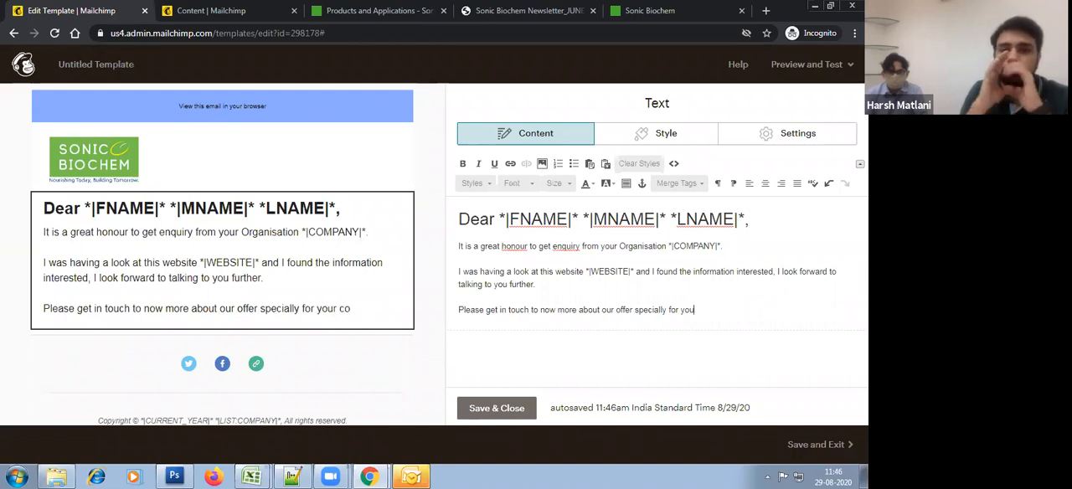
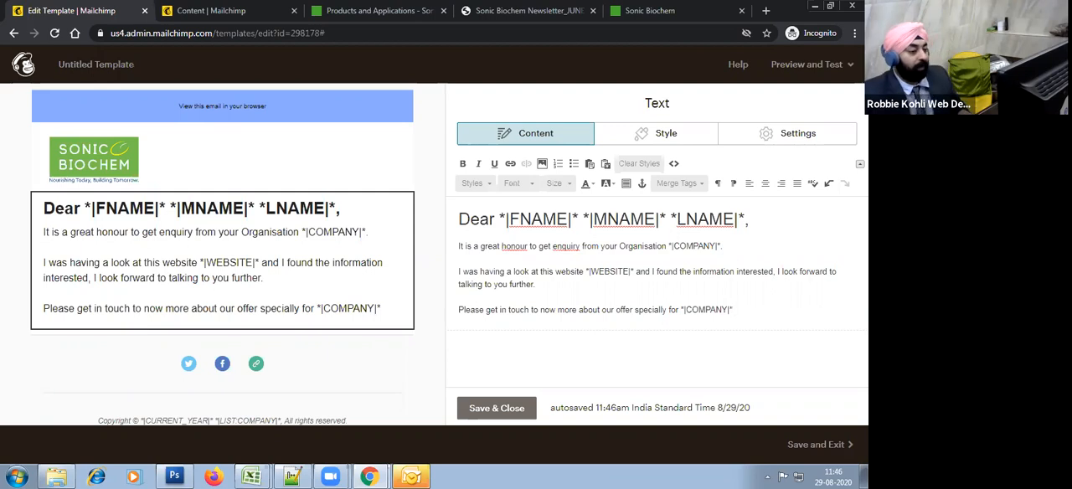
Step: Save the body text block and add a Button block directly below it
{"action": "left_click", "coordinate": [486, 408]}
{"action": "left_click", "coordinate": [617, 104]}
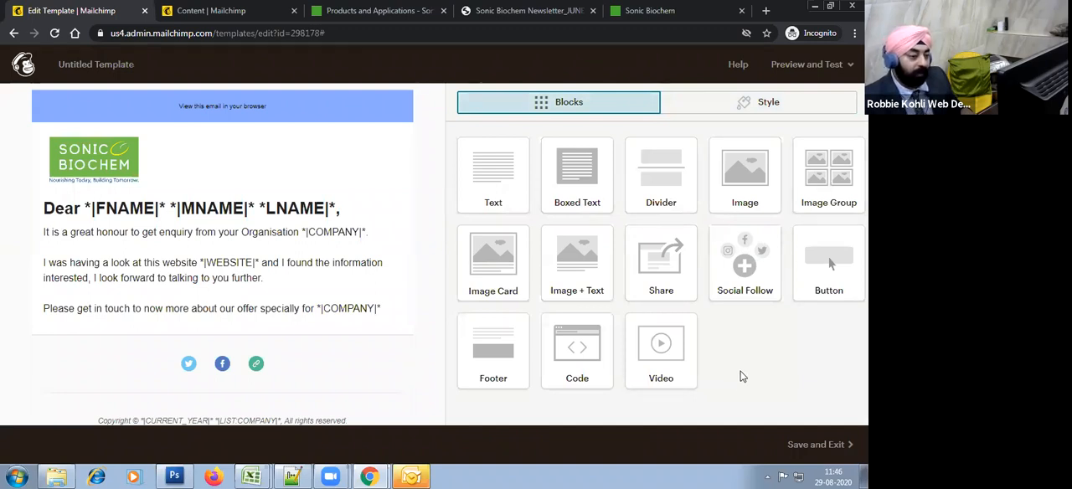
{"action": "left_click_drag", "start_coordinate": [829, 265], "coordinate": [254, 394]}
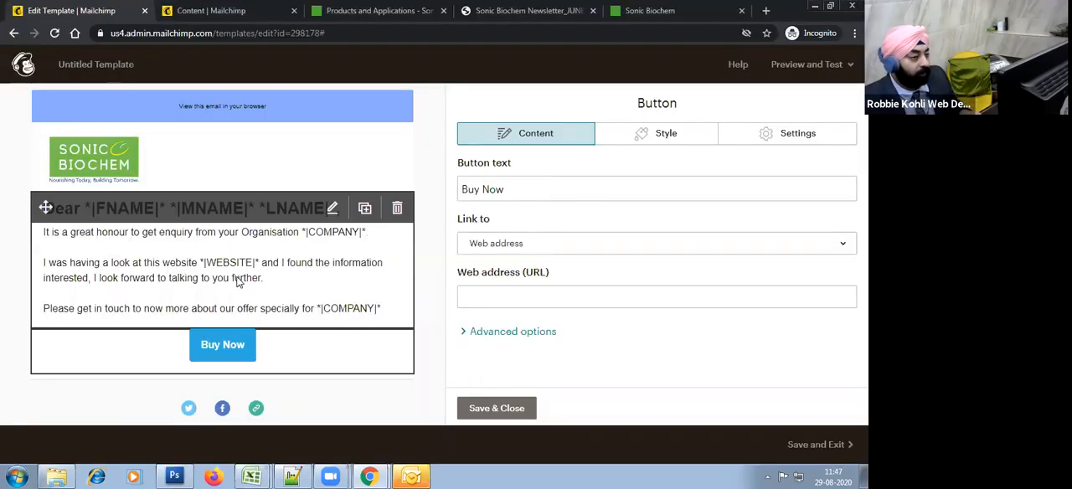
Step: Switch to Photoshop, sample the green background of the Sonic Biochem logo, copy its hex value 76c04e and return to the Mailchimp template
{"action": "key", "text": "alt+Tab"}
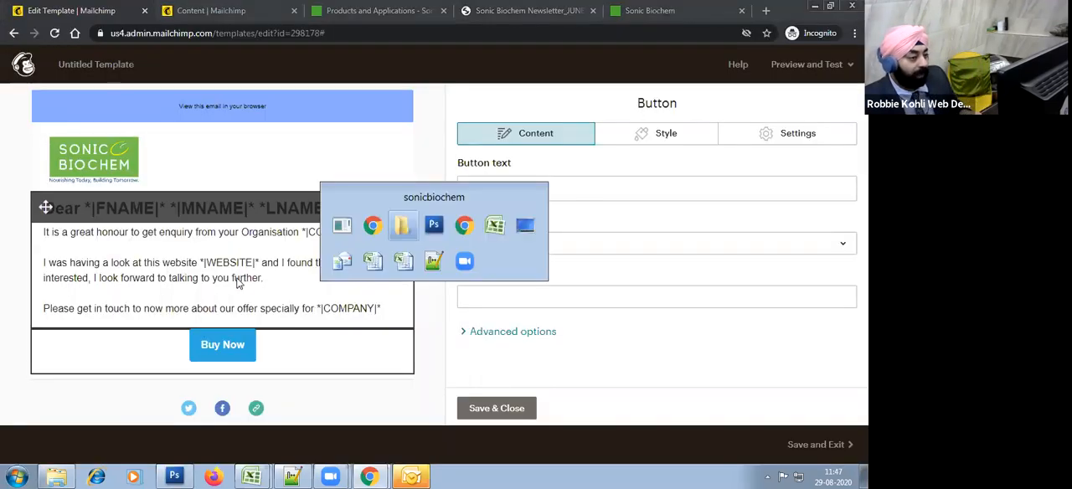
{"action": "left_click", "coordinate": [12, 423]}
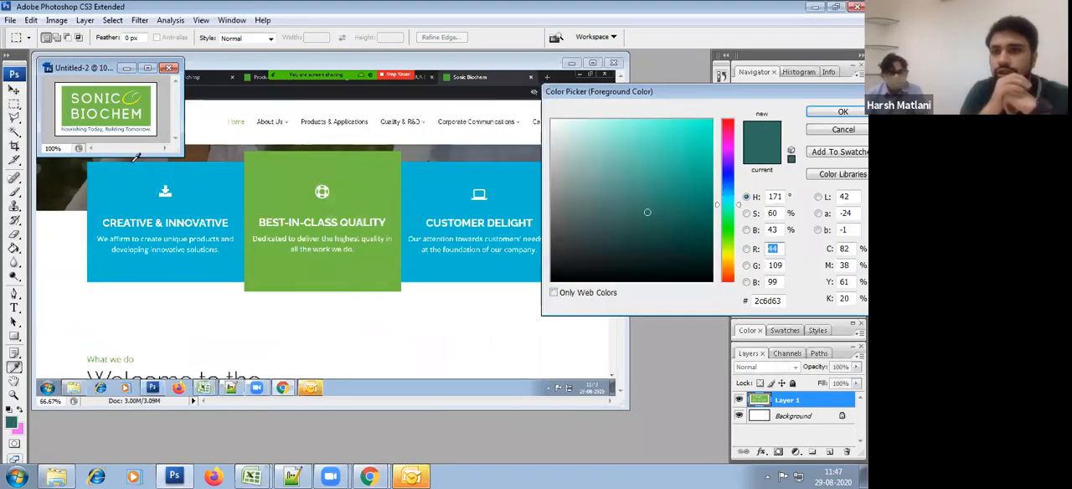
{"action": "left_click", "coordinate": [127, 102]}
{"action": "left_click", "coordinate": [127, 100]}
{"action": "left_click", "coordinate": [130, 101]}
{"action": "left_click", "coordinate": [133, 103]}
{"action": "left_click", "coordinate": [765, 300]}
{"action": "key", "text": "Escape"}
{"action": "key", "text": "alt+Tab"}
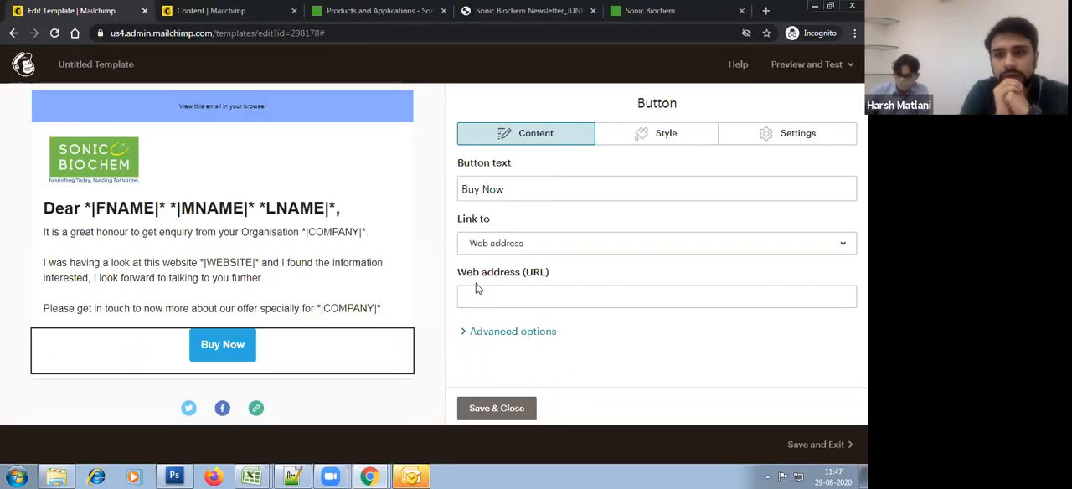
Step: Set the Buy Now button's background colour to #76c04e
{"action": "left_click", "coordinate": [664, 139]}
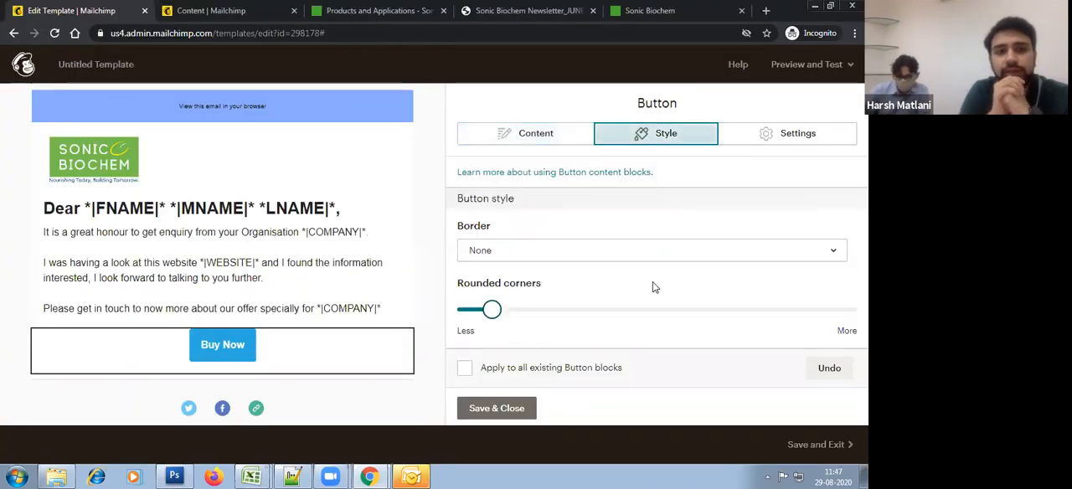
{"action": "scroll", "coordinate": [652, 282], "scroll_direction": "down", "scroll_amount": 3}
{"action": "scroll", "coordinate": [652, 281], "scroll_direction": "up", "scroll_amount": 2}
{"action": "left_click", "coordinate": [502, 250]}
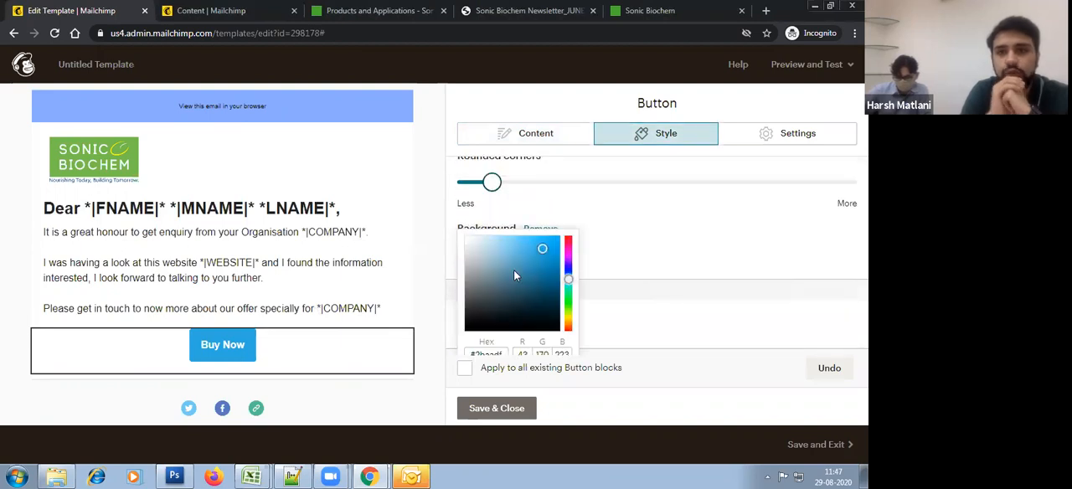
{"action": "scroll", "coordinate": [539, 320], "scroll_direction": "down", "scroll_amount": 2}
{"action": "left_click", "coordinate": [492, 229]}
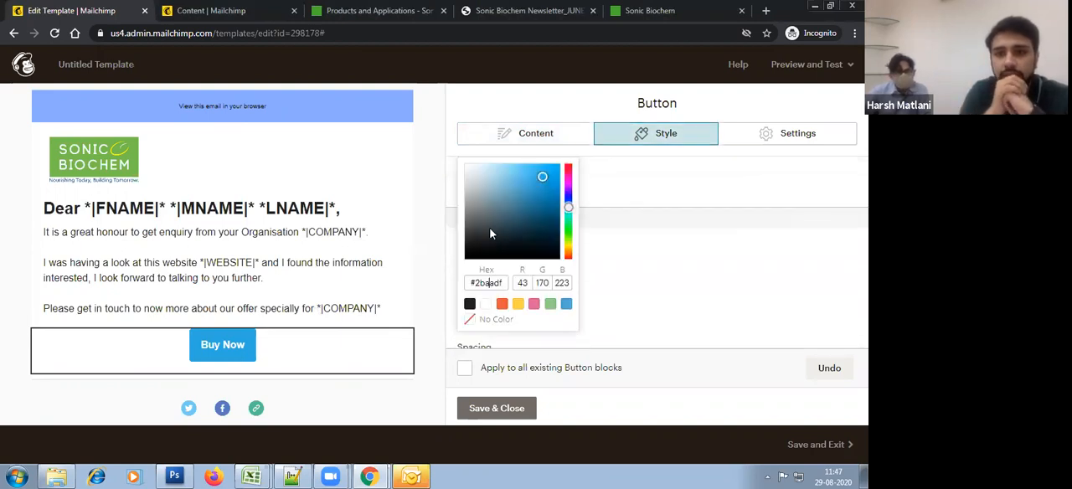
{"action": "left_click", "coordinate": [497, 189]}
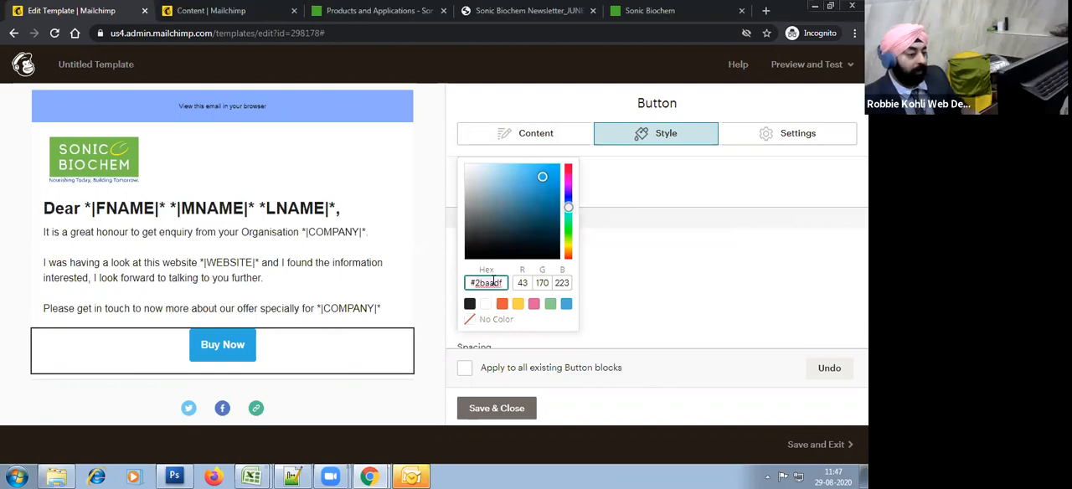
{"action": "left_click", "coordinate": [667, 303]}
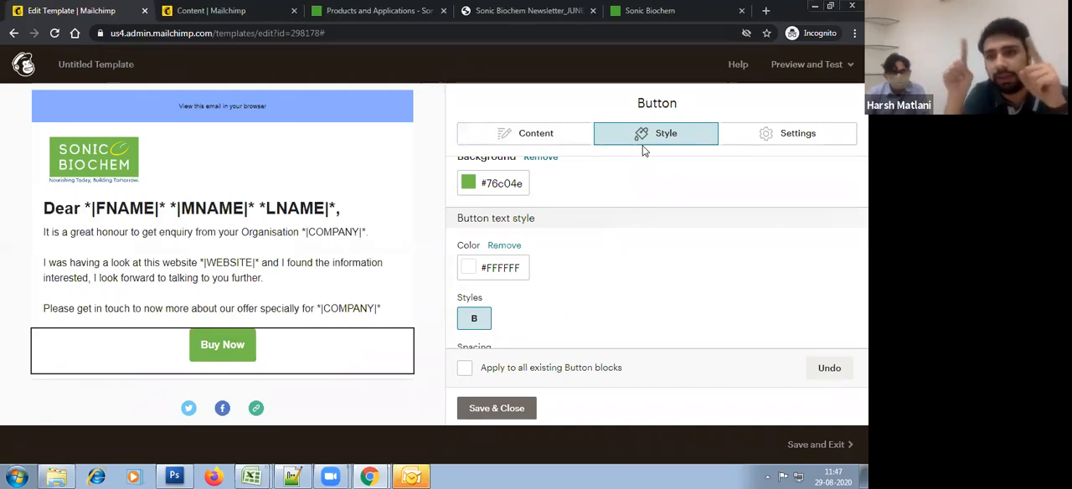
Step: Align the Buy Now button to the left and save the button block
{"action": "left_click", "coordinate": [536, 137]}
{"action": "left_click", "coordinate": [791, 144]}
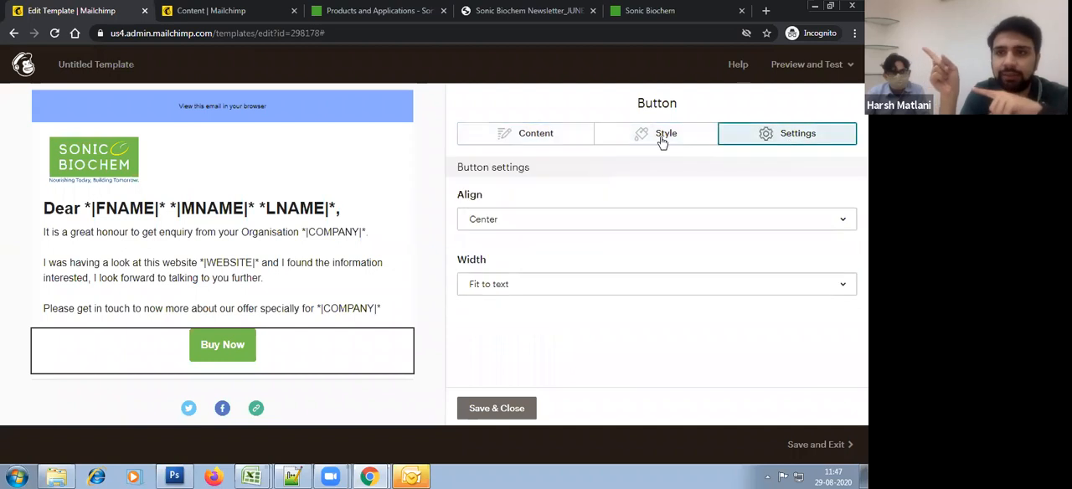
{"action": "left_click", "coordinate": [597, 225]}
{"action": "left_click", "coordinate": [589, 248]}
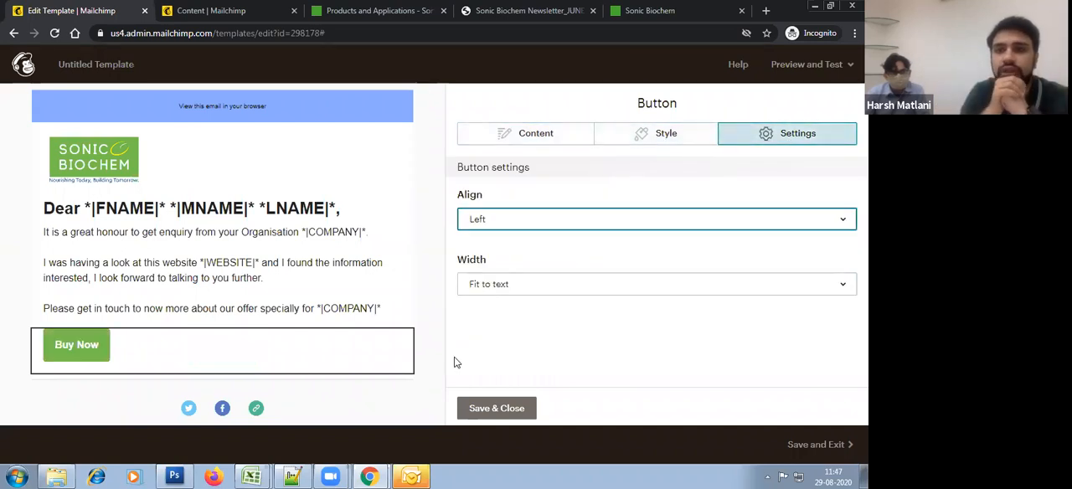
{"action": "left_click", "coordinate": [543, 140]}
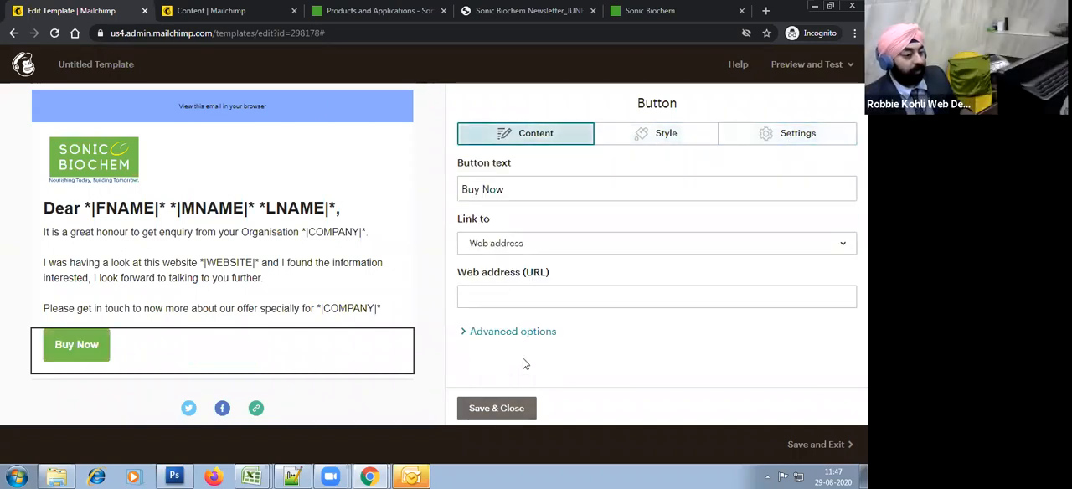
{"action": "left_click", "coordinate": [497, 408]}
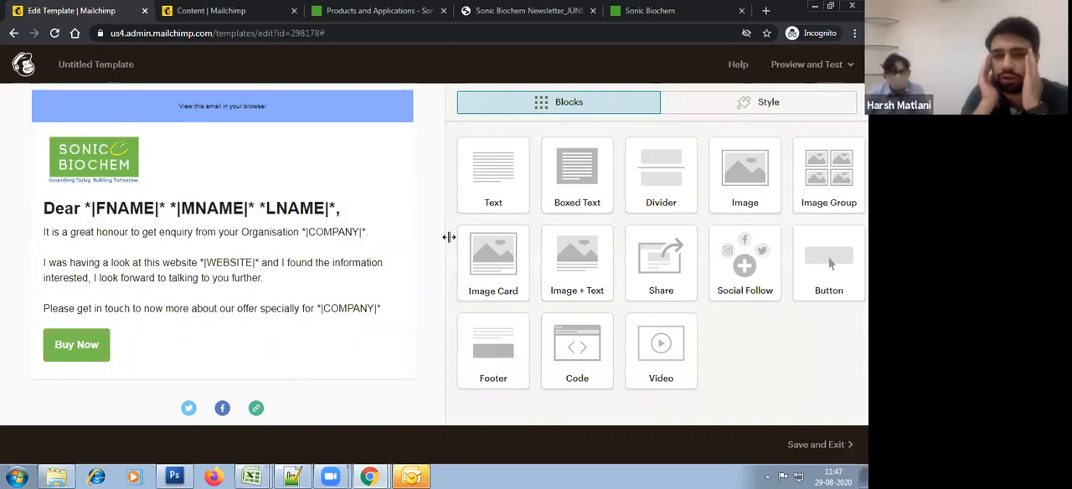
Step: Switch to Photoshop, sample the yellow swoosh of the enlarged logo, copy its hex value e3eb19 and return to the Mailchimp template
{"action": "key", "text": "alt+Tab"}
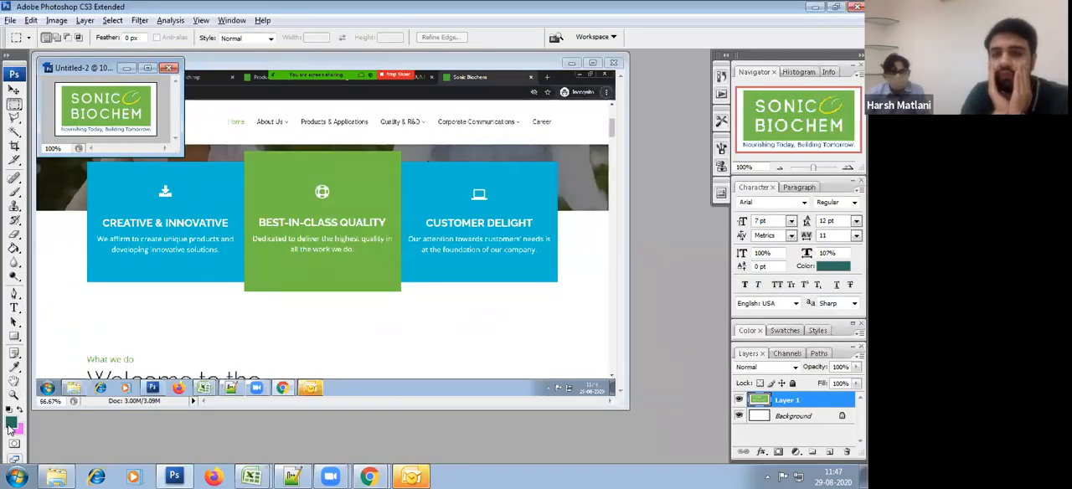
{"action": "left_click", "coordinate": [10, 423]}
{"action": "left_click", "coordinate": [131, 100]}
{"action": "left_click", "coordinate": [132, 100]}
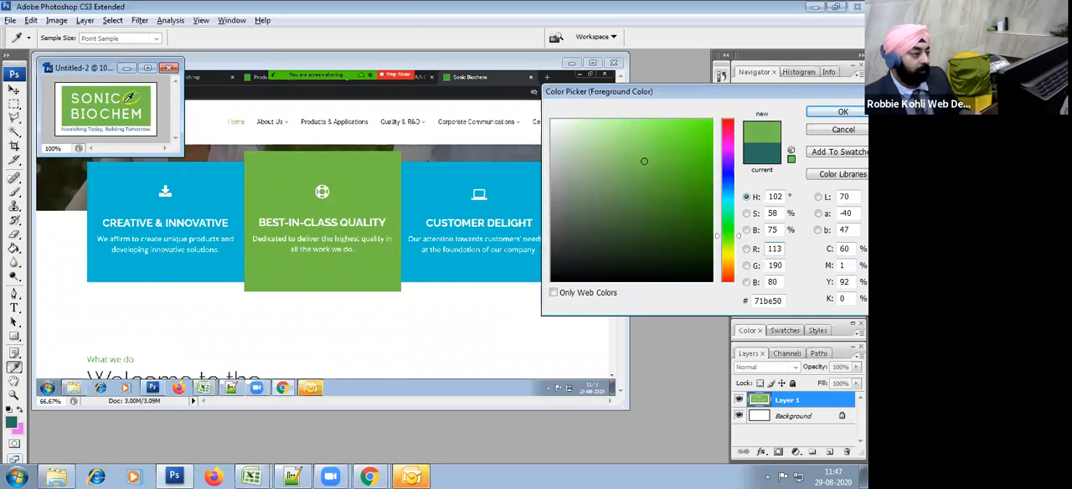
{"action": "left_click", "coordinate": [131, 99]}
{"action": "key", "text": "Escape"}
{"action": "key", "text": "z"}
{"action": "left_click", "coordinate": [131, 111]}
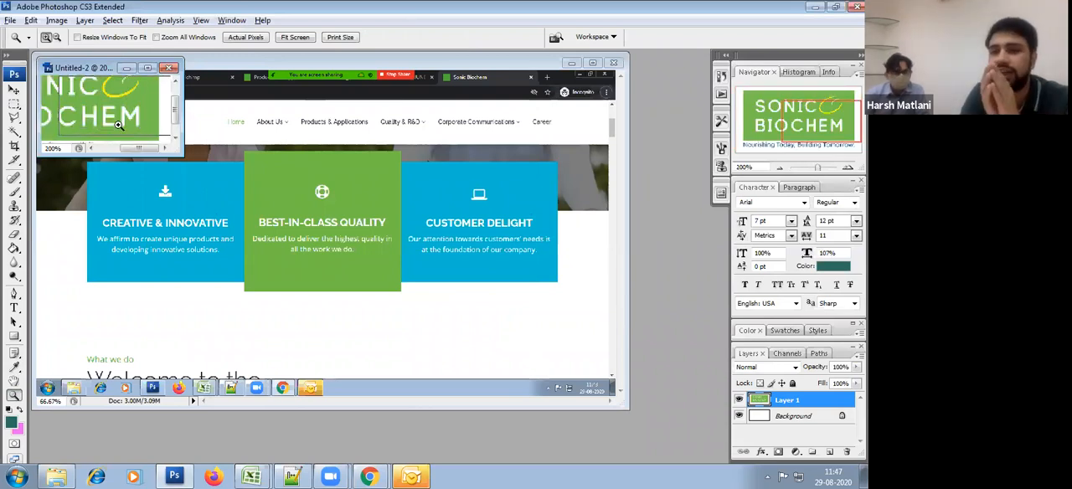
{"action": "left_click", "coordinate": [132, 112]}
{"action": "left_click", "coordinate": [13, 423]}
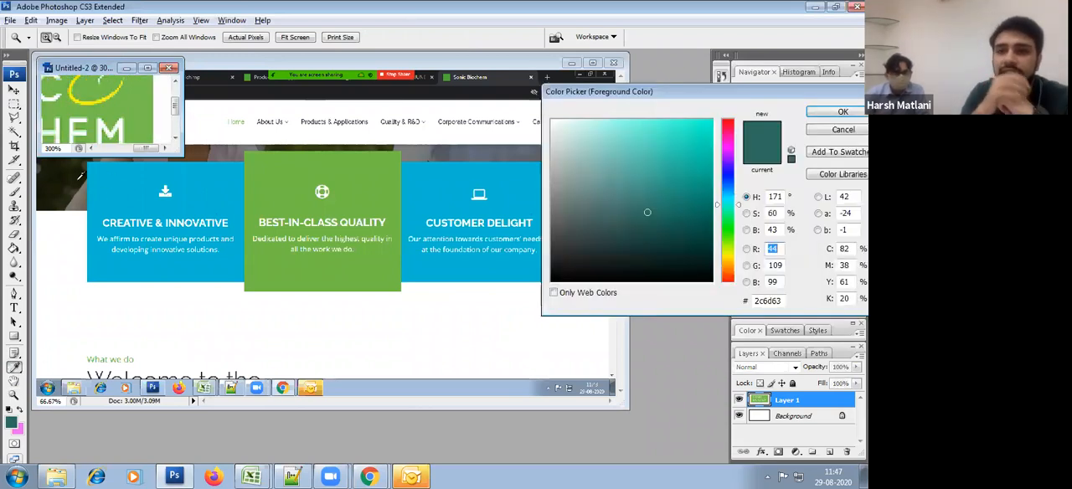
{"action": "left_click", "coordinate": [86, 98]}
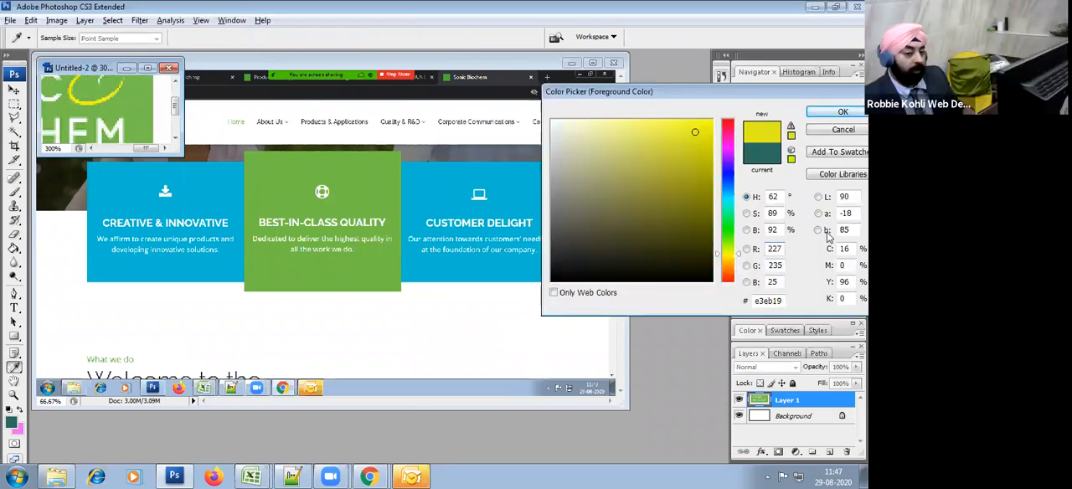
{"action": "key", "text": "Return"}
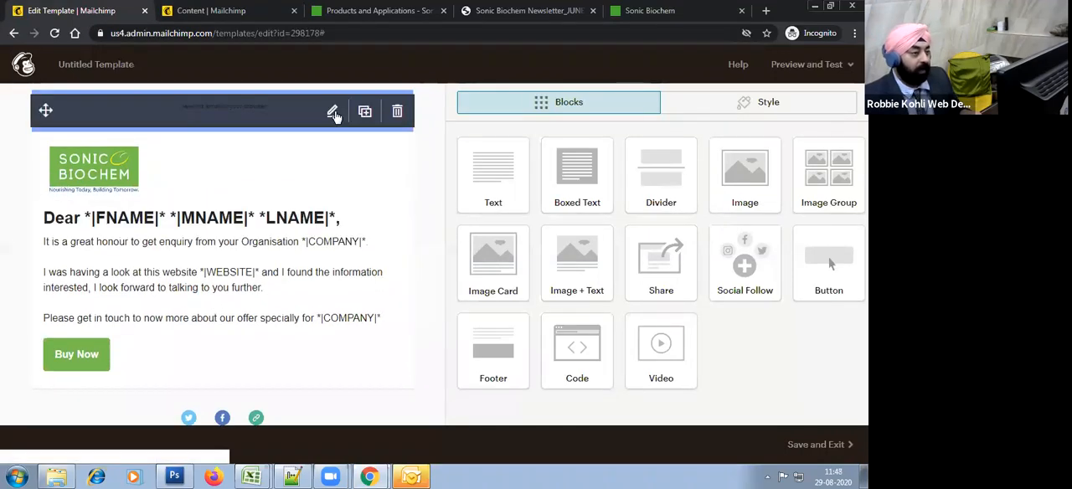
Step: Set the template's preheader background colour to the copied yellow #e3eb19
{"action": "left_click", "coordinate": [334, 116]}
{"action": "left_click", "coordinate": [494, 410]}
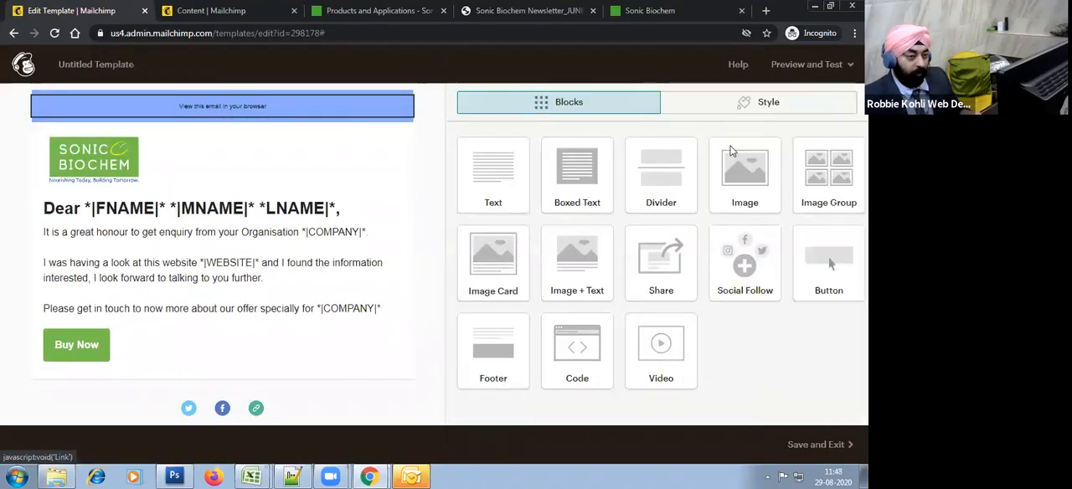
{"action": "left_click", "coordinate": [767, 104]}
{"action": "left_click", "coordinate": [577, 140]}
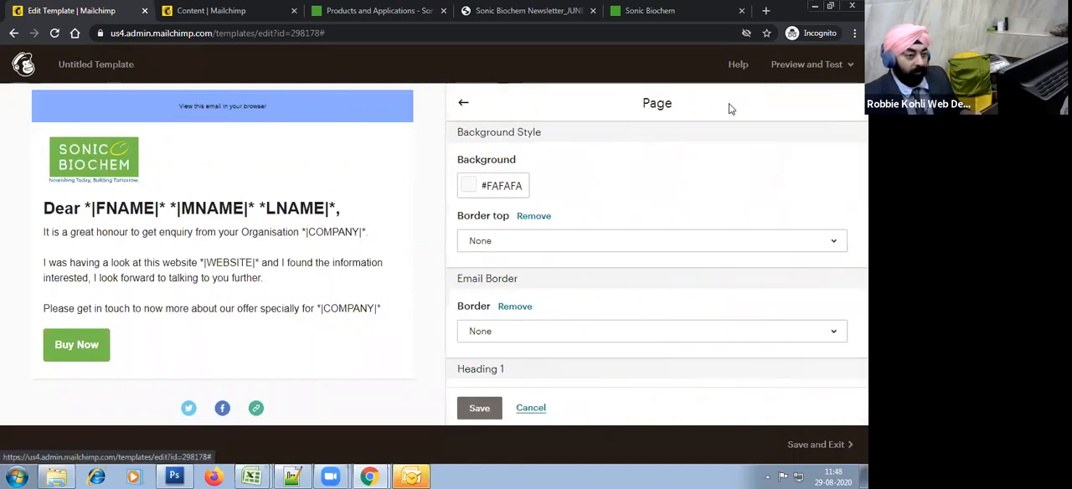
{"action": "left_click", "coordinate": [465, 103]}
{"action": "left_click", "coordinate": [543, 172]}
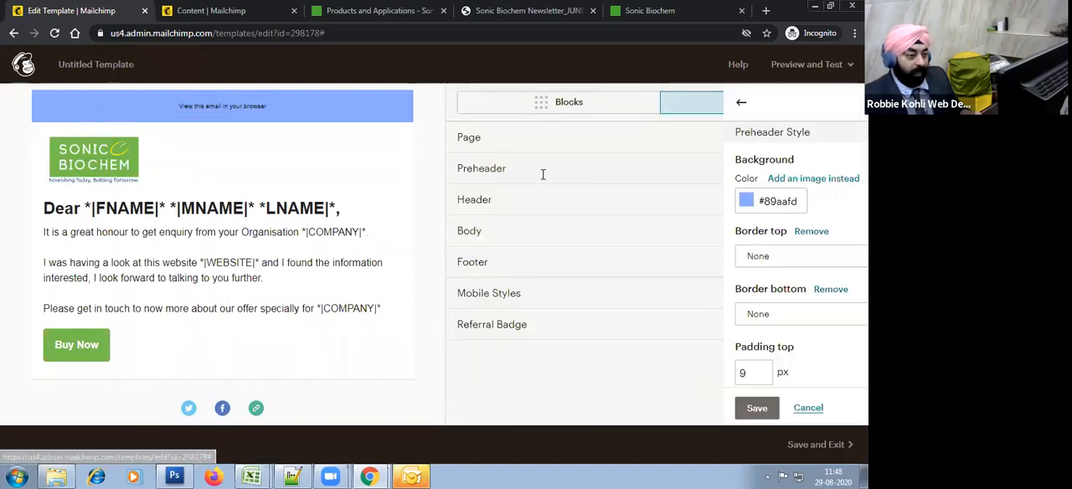
{"action": "left_click", "coordinate": [478, 201]}
{"action": "left_click", "coordinate": [494, 306]}
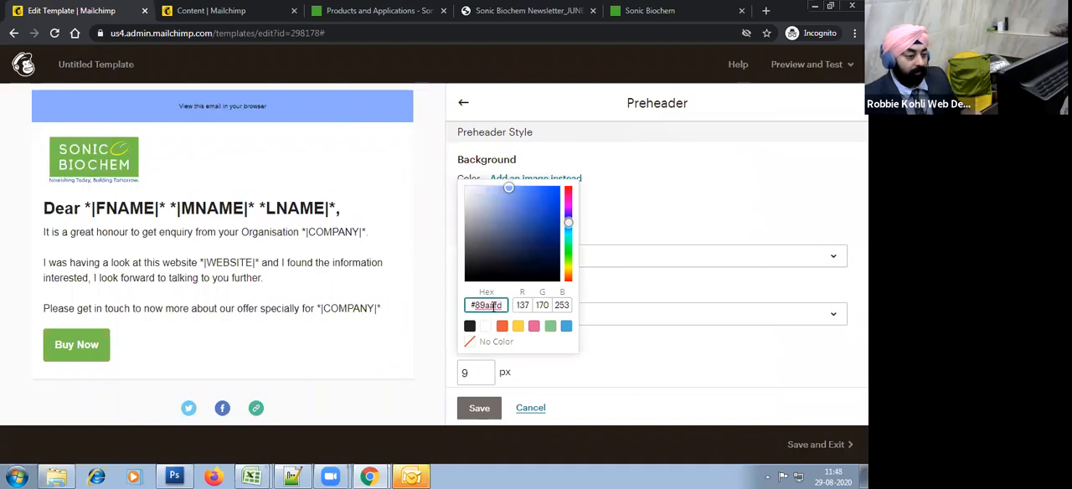
{"action": "key", "text": "ctrl+a"}
{"action": "type", "text": "#e3eb19"}
{"action": "left_click", "coordinate": [660, 176]}
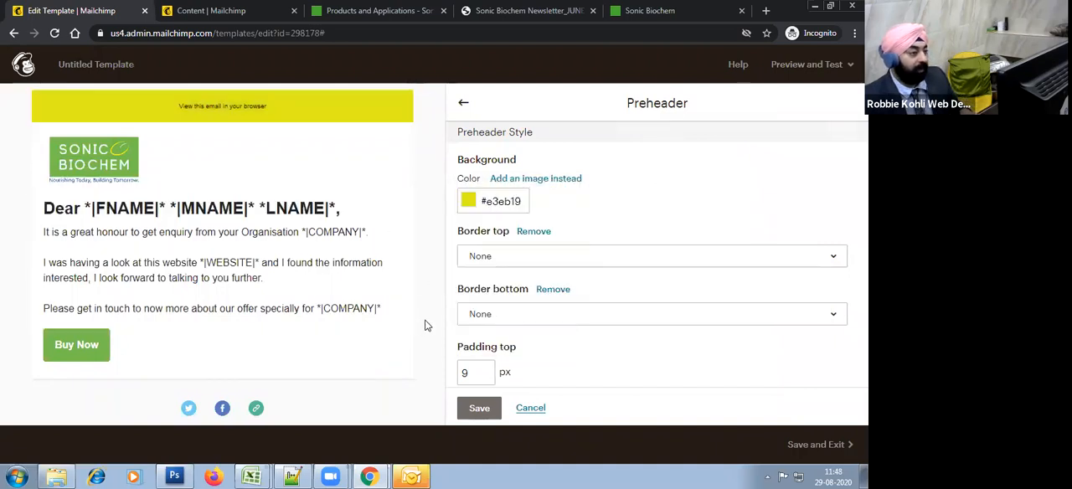
Step: Set the template's footer background colour to the same yellow #e3eb19
{"action": "scroll", "coordinate": [383, 314], "scroll_direction": "down", "scroll_amount": 2}
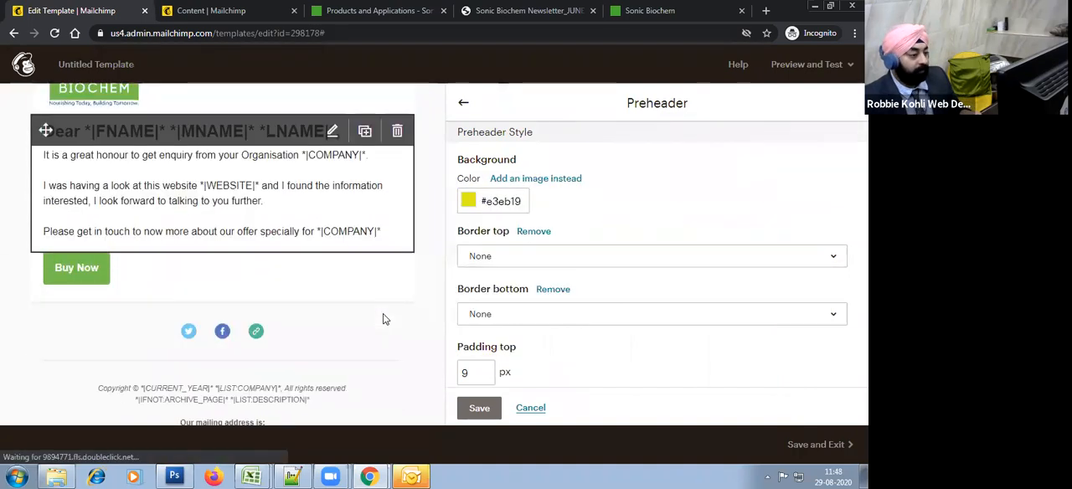
{"action": "left_click", "coordinate": [465, 104]}
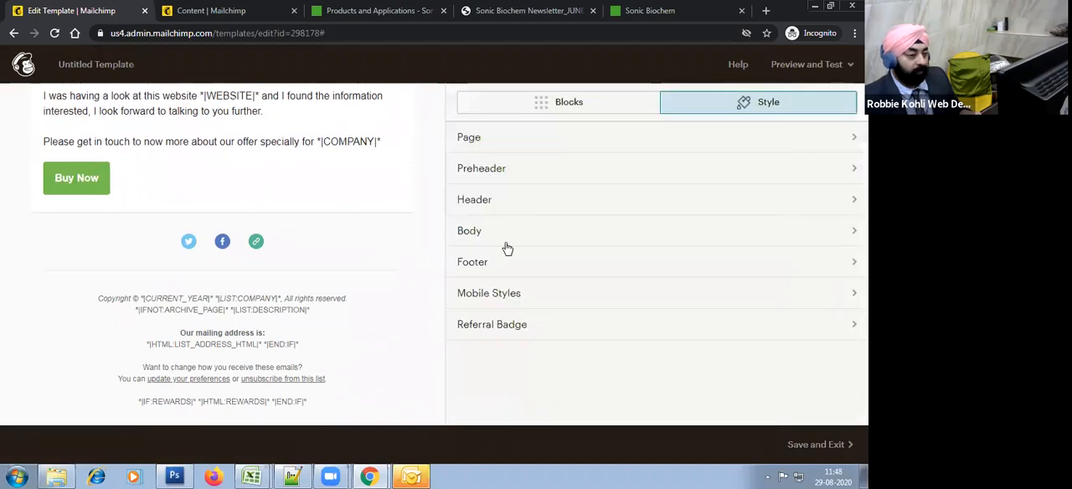
{"action": "left_click", "coordinate": [513, 272]}
{"action": "left_click", "coordinate": [499, 201]}
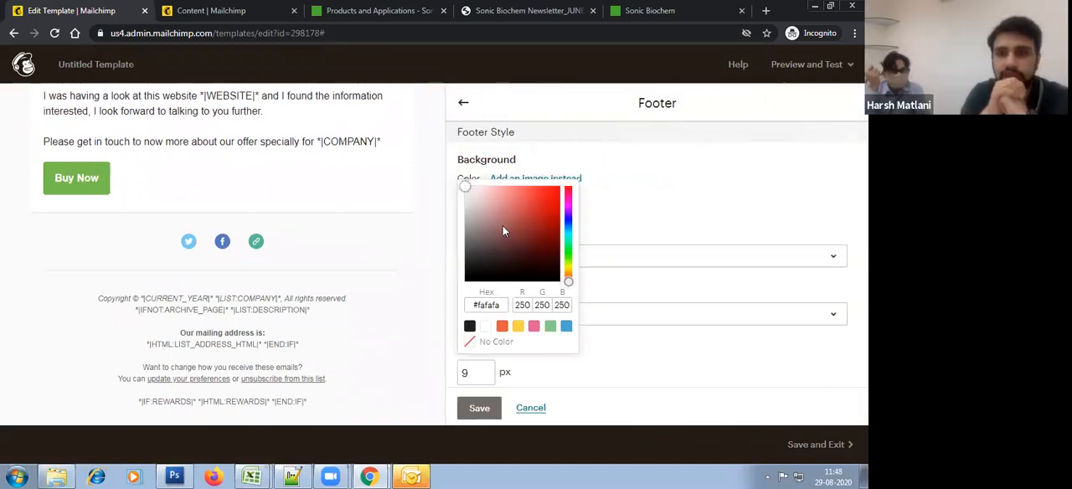
{"action": "triple_click", "coordinate": [475, 305]}
{"action": "type", "text": "#e3eb19"}
{"action": "key", "text": "Return"}
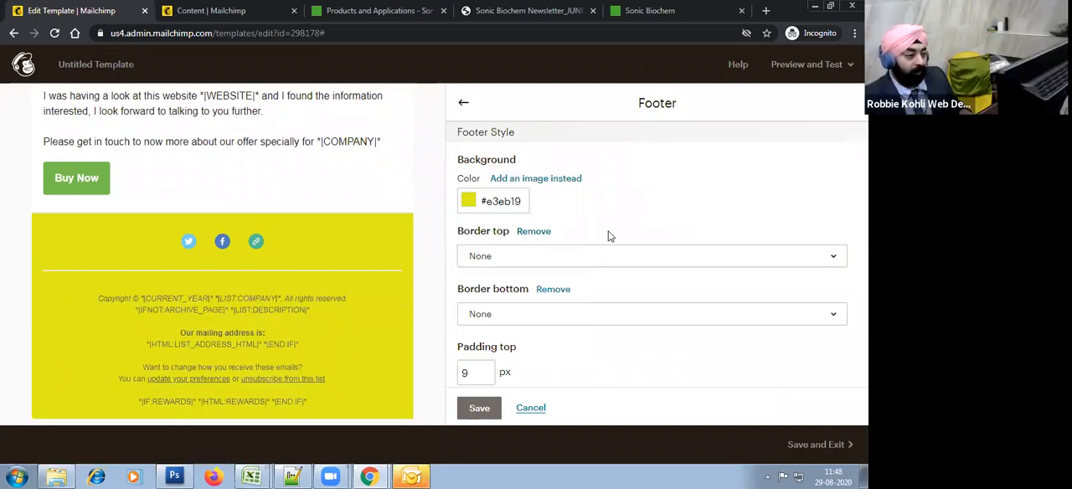
{"action": "left_click", "coordinate": [462, 107]}
Step: Add another service to the footer's Social Follow block and set it to LinkedIn
{"action": "left_click", "coordinate": [333, 235]}
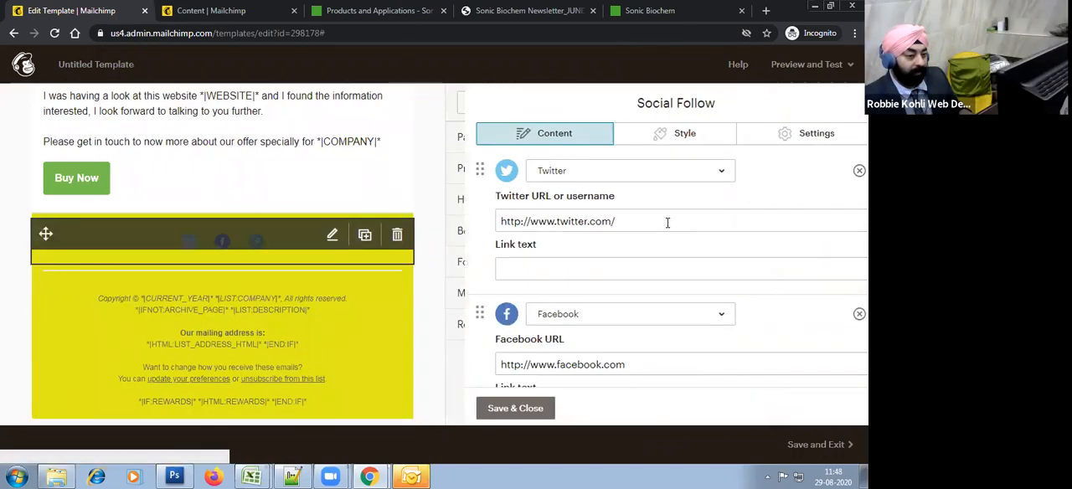
{"action": "left_click", "coordinate": [778, 137]}
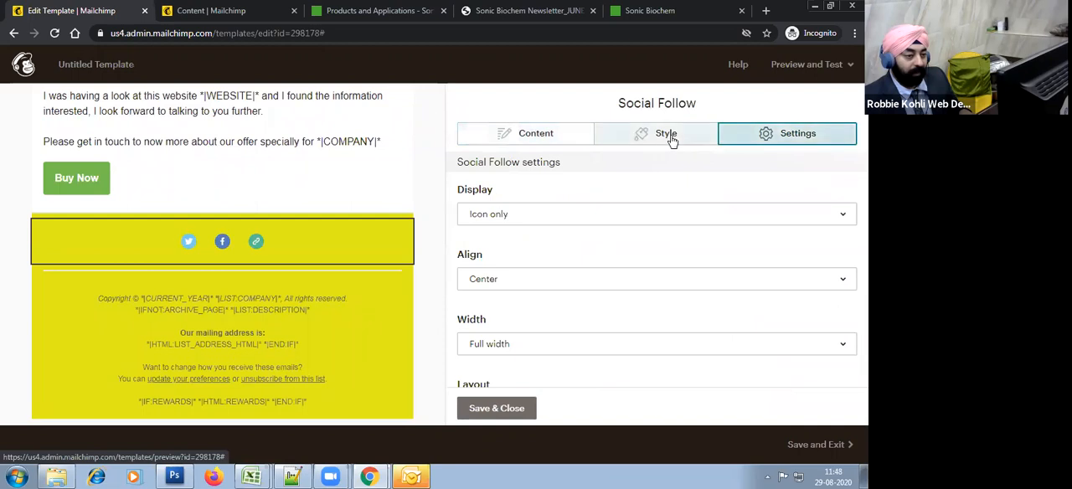
{"action": "left_click", "coordinate": [556, 134]}
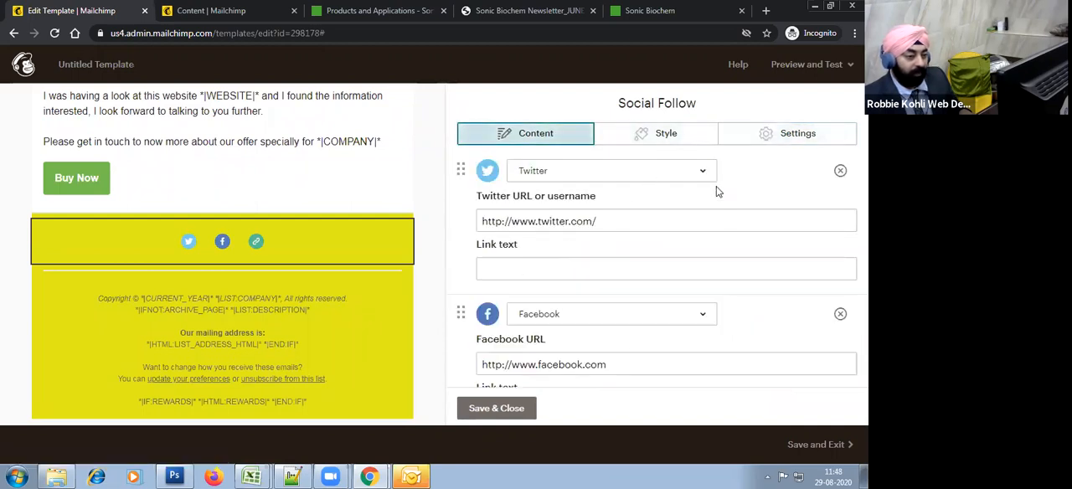
{"action": "scroll", "coordinate": [586, 304], "scroll_direction": "down", "scroll_amount": 3}
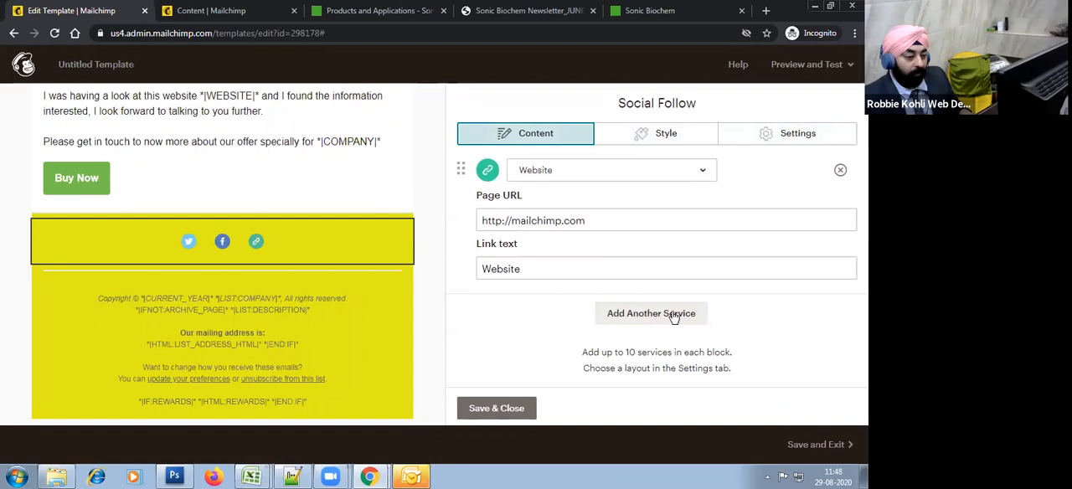
{"action": "left_click", "coordinate": [670, 315]}
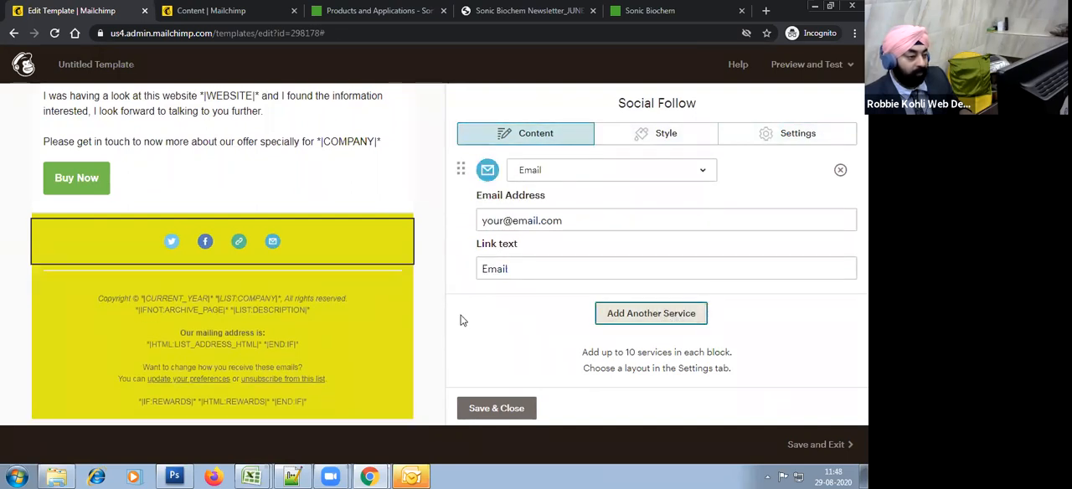
{"action": "left_click", "coordinate": [525, 269]}
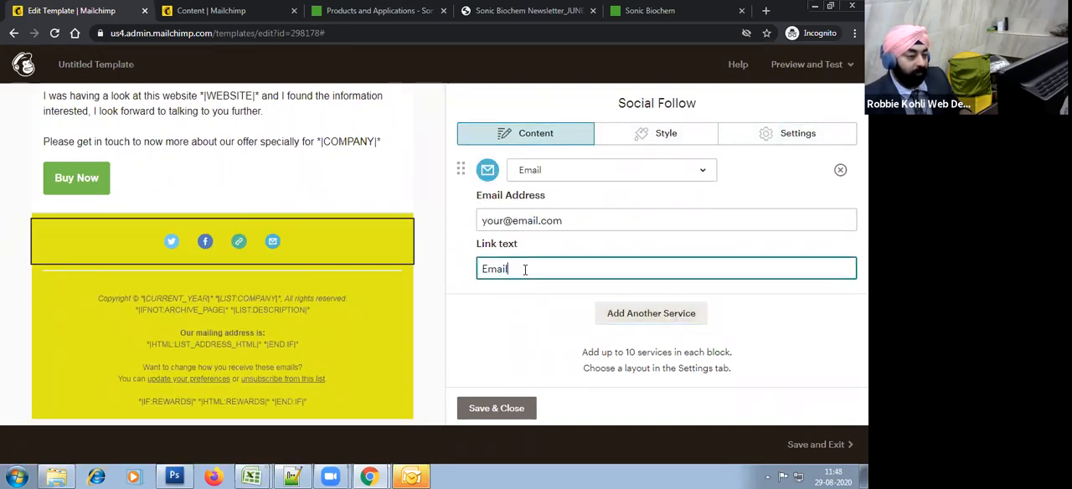
{"action": "scroll", "coordinate": [561, 260], "scroll_direction": "up", "scroll_amount": 1}
{"action": "left_click", "coordinate": [560, 237]}
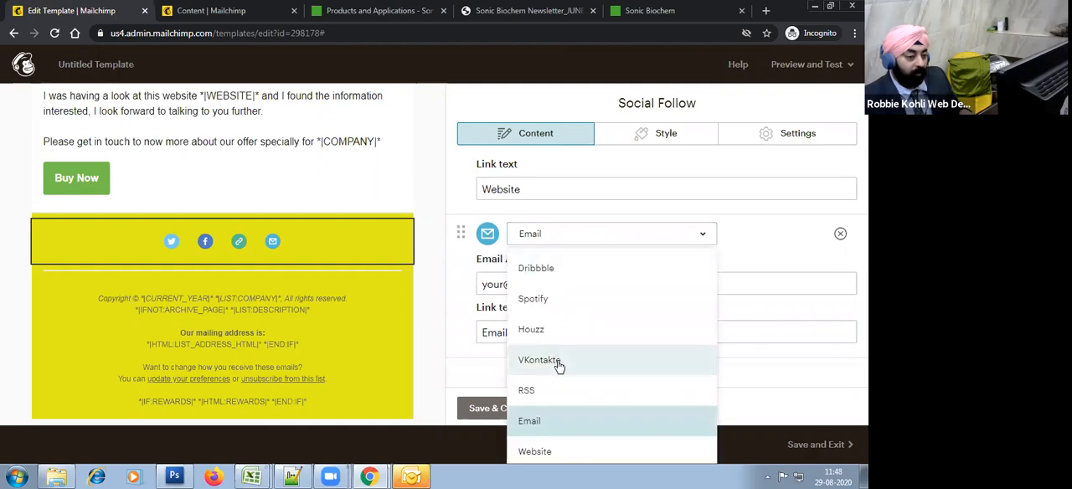
{"action": "scroll", "coordinate": [595, 385], "scroll_direction": "up", "scroll_amount": 6}
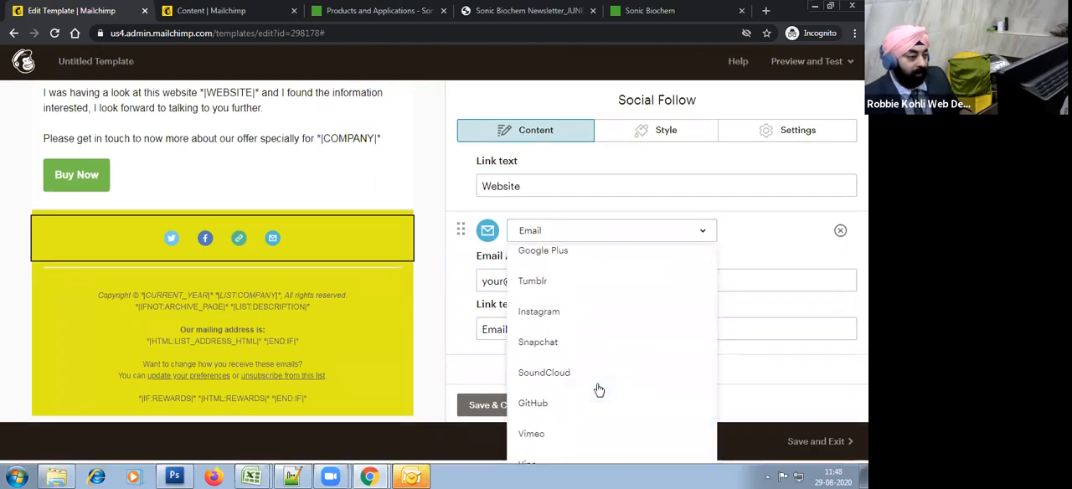
{"action": "left_click", "coordinate": [546, 322]}
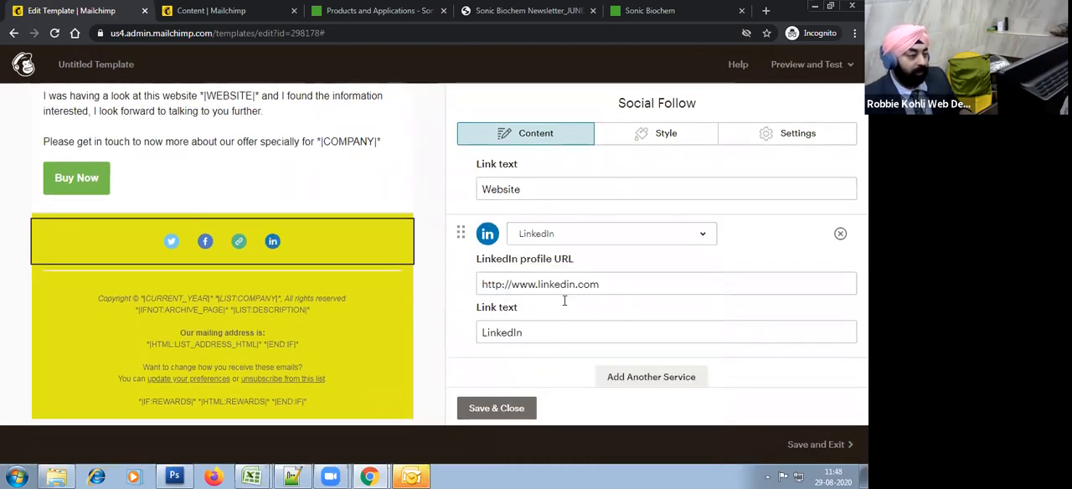
Step: Give the Social Follow block the large-icon horizontal layout with solid black icons and save it
{"action": "left_click", "coordinate": [700, 142]}
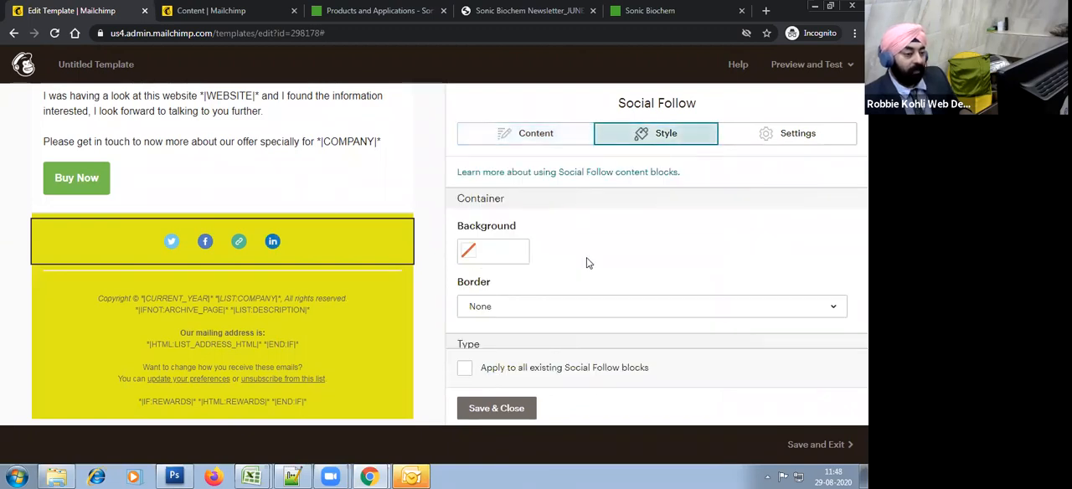
{"action": "scroll", "coordinate": [589, 262], "scroll_direction": "down", "scroll_amount": 2}
{"action": "scroll", "coordinate": [634, 299], "scroll_direction": "up", "scroll_amount": 3}
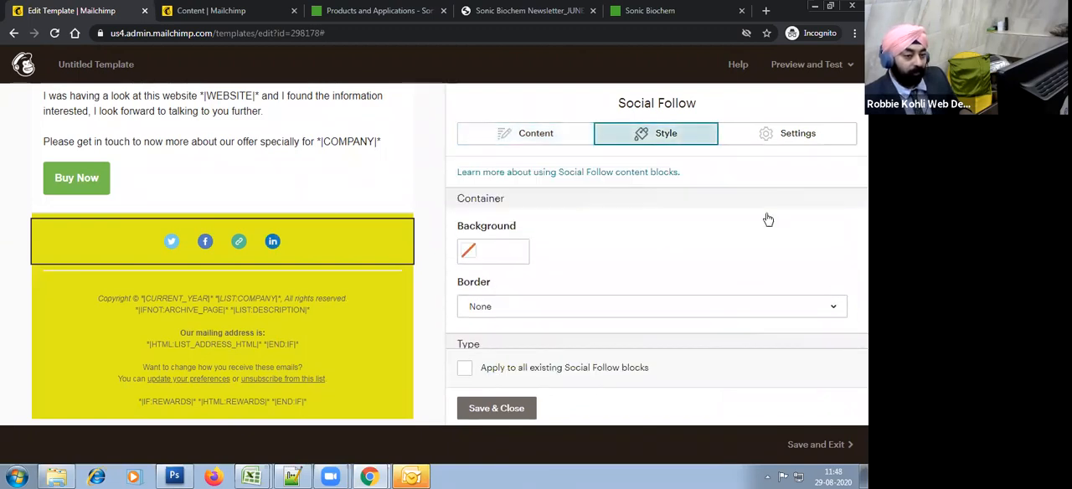
{"action": "left_click", "coordinate": [763, 132]}
{"action": "scroll", "coordinate": [603, 270], "scroll_direction": "down", "scroll_amount": 4}
{"action": "left_click", "coordinate": [682, 220]}
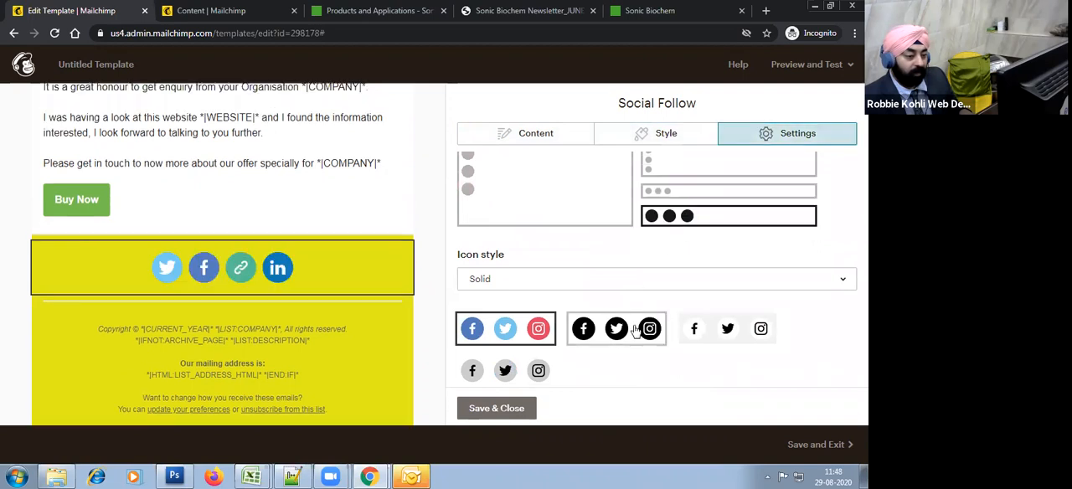
{"action": "left_click", "coordinate": [496, 408]}
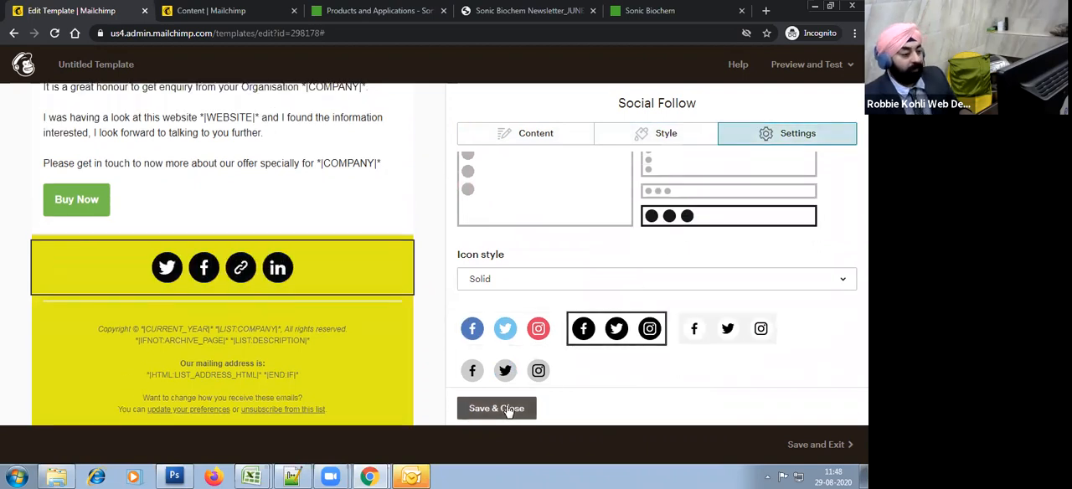
Step: Set the footer text size to 10px in the template's footer style
{"action": "left_click", "coordinate": [531, 264]}
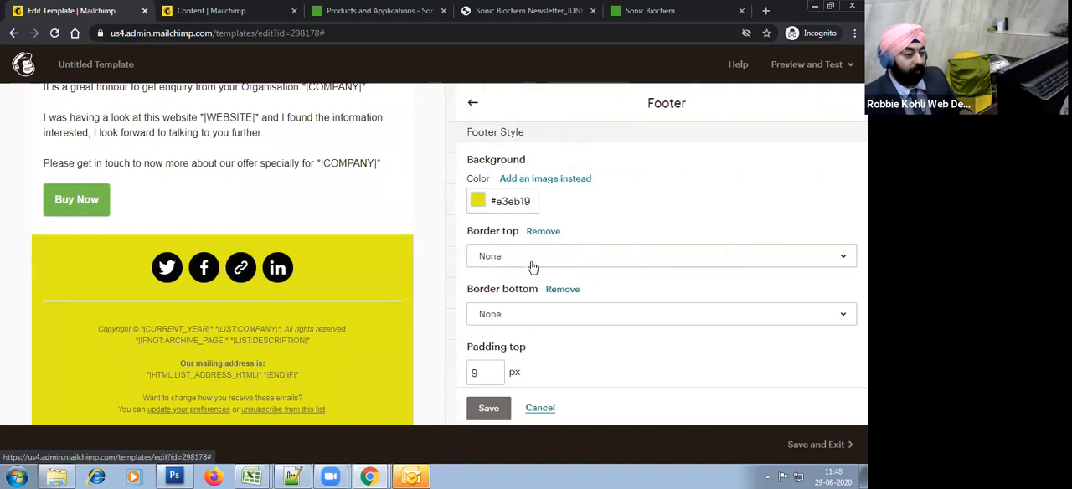
{"action": "scroll", "coordinate": [561, 285], "scroll_direction": "down", "scroll_amount": 1}
{"action": "scroll", "coordinate": [566, 312], "scroll_direction": "down", "scroll_amount": 6}
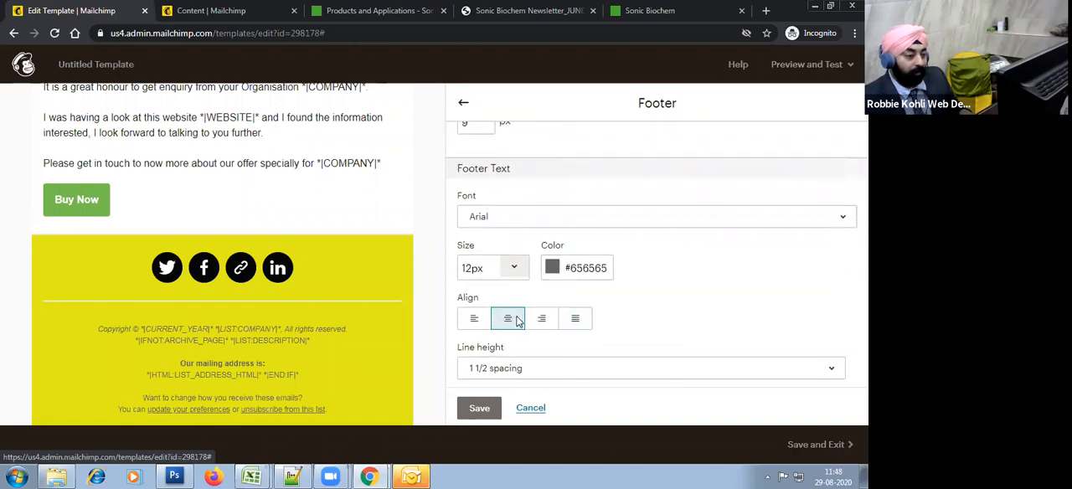
{"action": "left_click", "coordinate": [513, 142]}
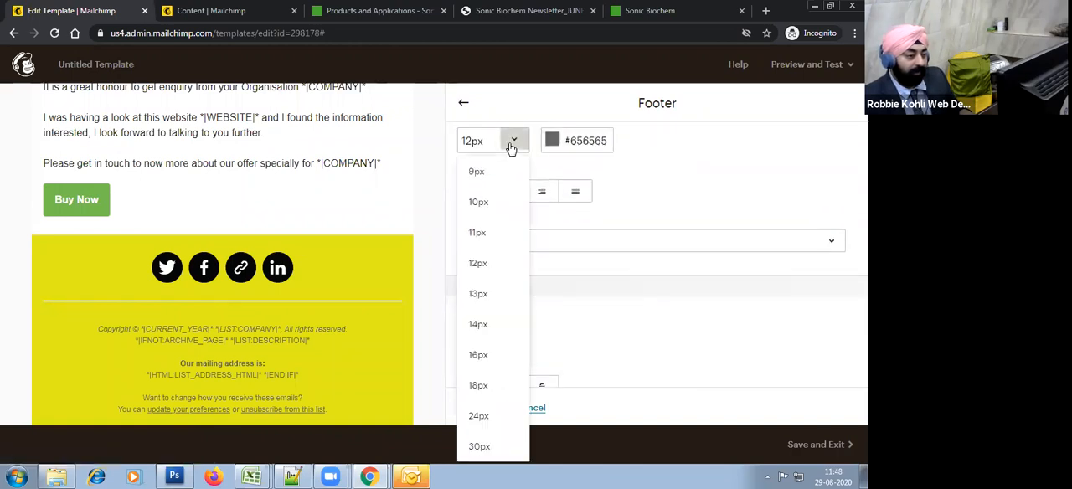
{"action": "left_click", "coordinate": [501, 204]}
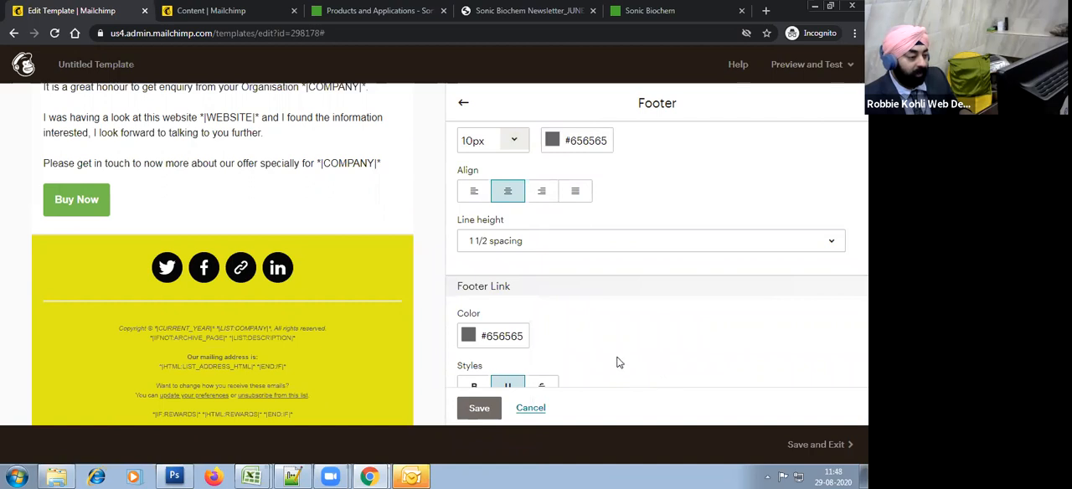
Step: Set the footer link colour to black, #000000
{"action": "left_click", "coordinate": [503, 339]}
{"action": "left_click", "coordinate": [468, 159]}
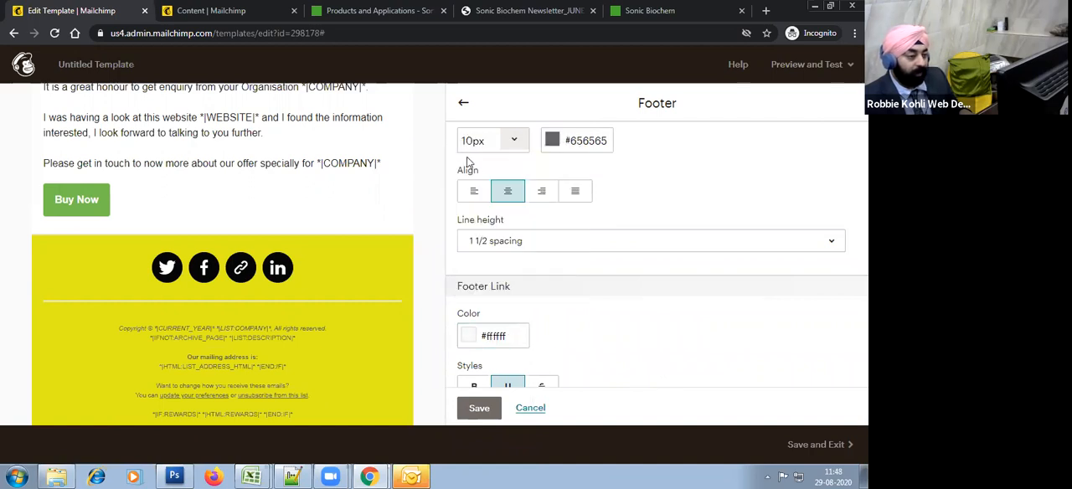
{"action": "left_click", "coordinate": [506, 335]}
{"action": "left_click", "coordinate": [502, 236]}
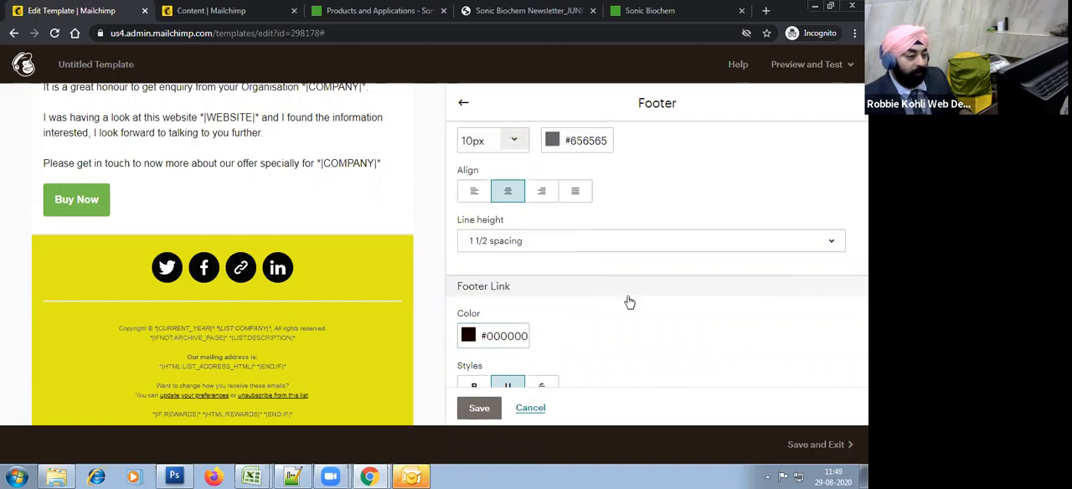
Step: Set the footer text colour to near-black #0c0000 and save the footer style
{"action": "scroll", "coordinate": [611, 274], "scroll_direction": "up", "scroll_amount": 6}
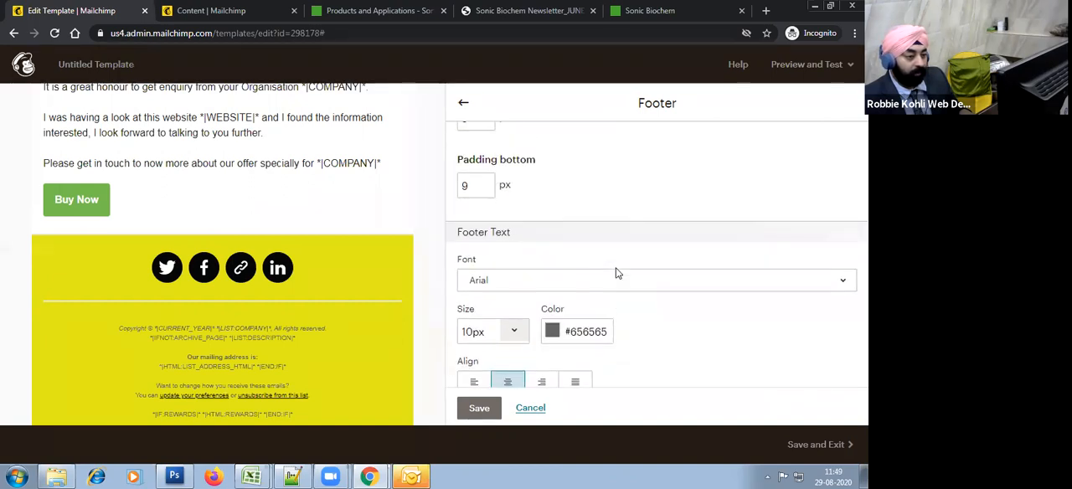
{"action": "scroll", "coordinate": [612, 274], "scroll_direction": "down", "scroll_amount": 5}
{"action": "left_click", "coordinate": [568, 268]}
{"action": "left_click_drag", "start_coordinate": [634, 294], "coordinate": [644, 326]}
{"action": "left_click", "coordinate": [730, 326]}
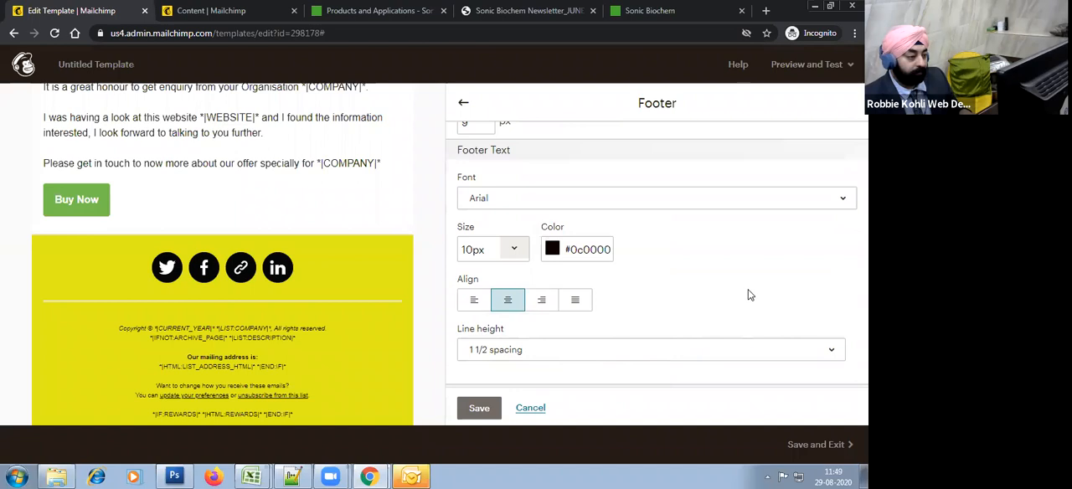
{"action": "scroll", "coordinate": [692, 305], "scroll_direction": "down", "scroll_amount": 2}
{"action": "left_click", "coordinate": [479, 408]}
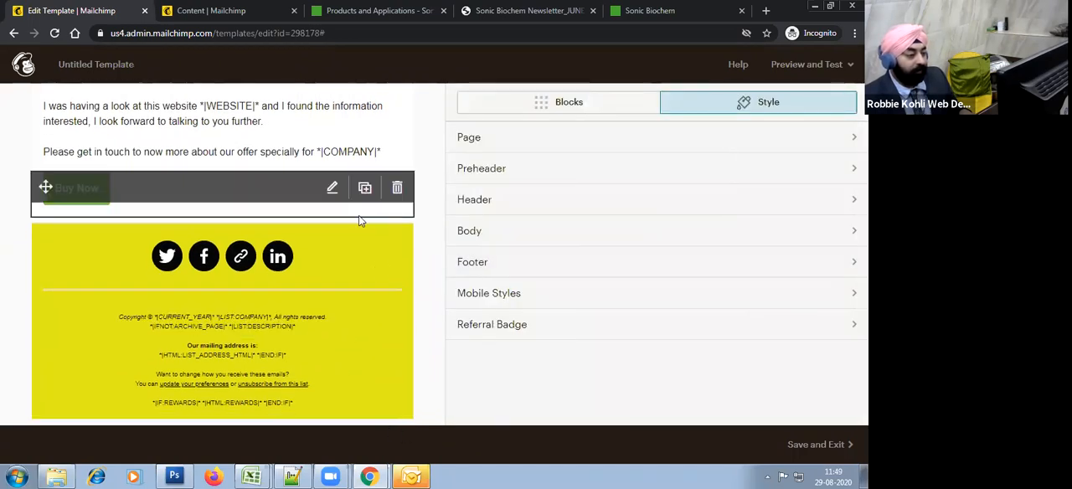
Step: Review the whole template in the editor and check how it looks in preview mode
{"action": "scroll", "coordinate": [397, 282], "scroll_direction": "up", "scroll_amount": 3}
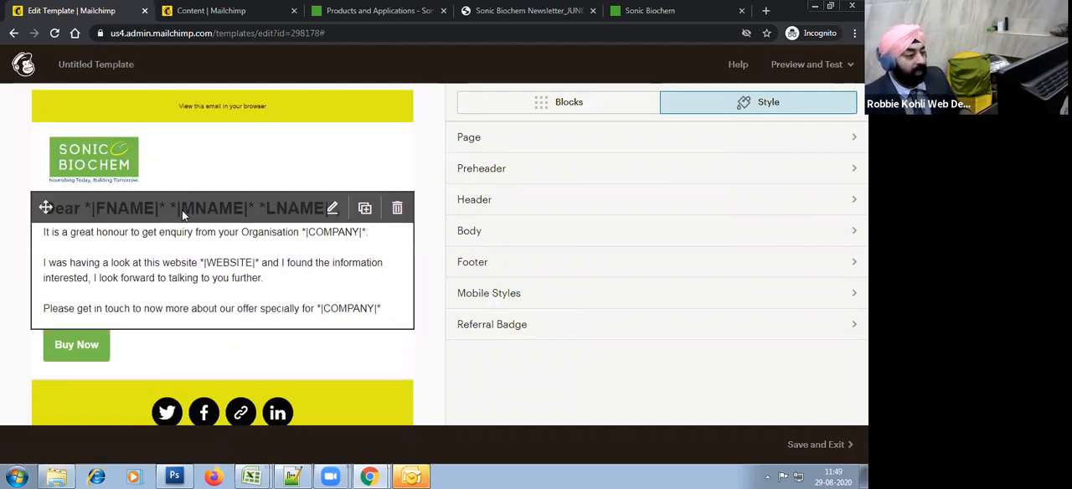
{"action": "scroll", "coordinate": [374, 316], "scroll_direction": "down", "scroll_amount": 2}
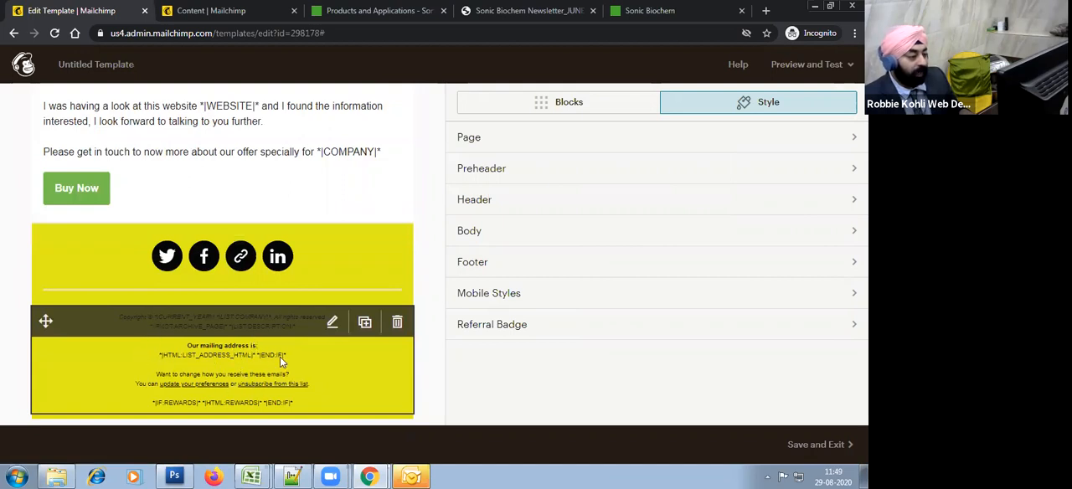
{"action": "scroll", "coordinate": [426, 227], "scroll_direction": "up", "scroll_amount": 2}
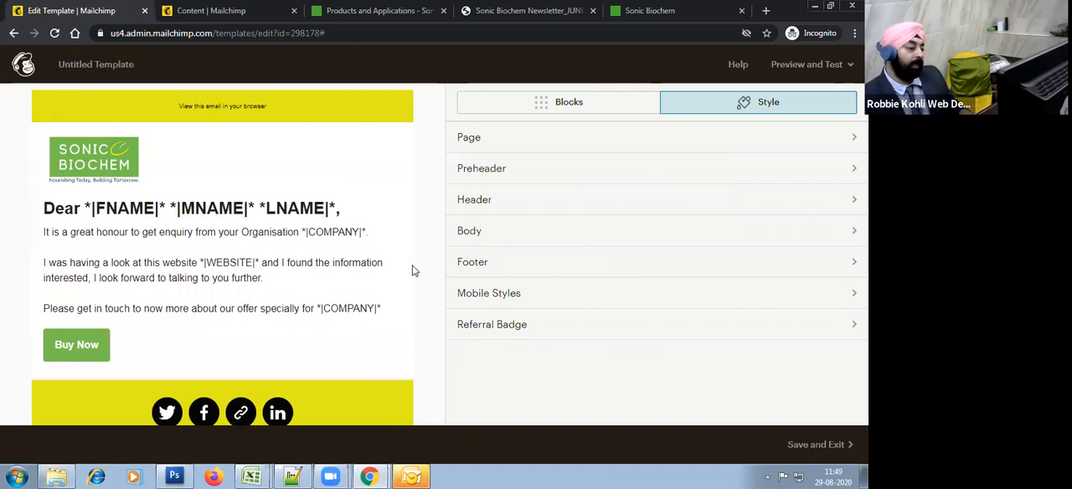
{"action": "left_click", "coordinate": [825, 67]}
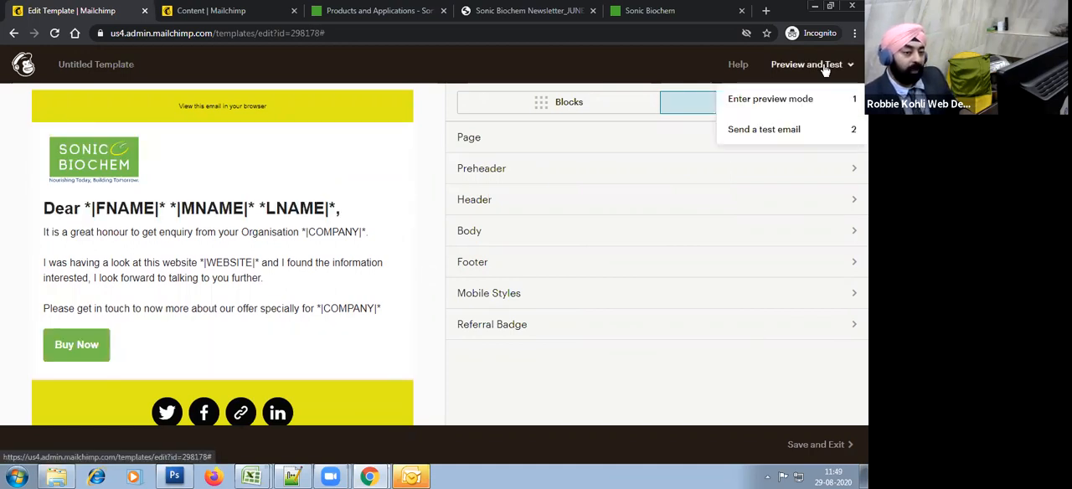
{"action": "left_click", "coordinate": [769, 107]}
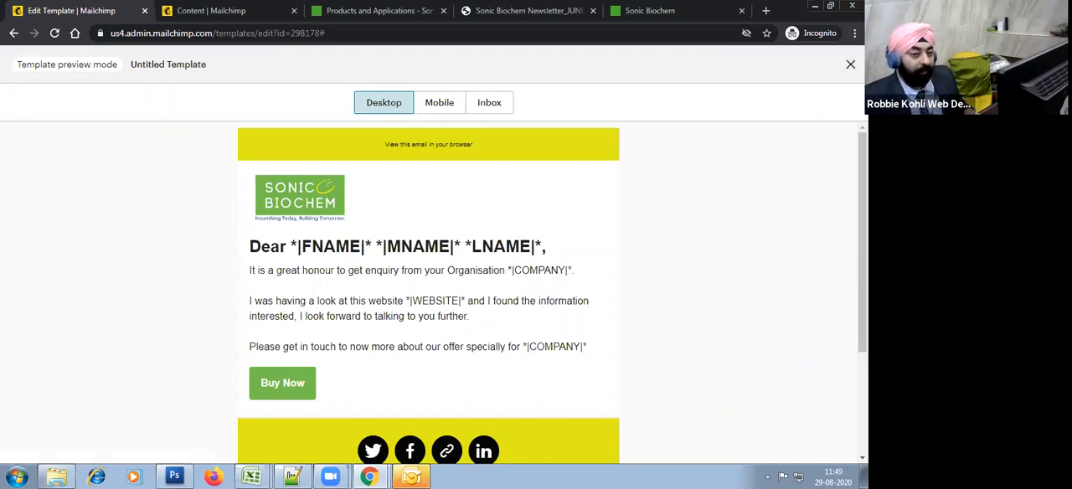
{"action": "left_click", "coordinate": [851, 64]}
Step: Reopen the template preview and examine the full desktop version from the preheader down to the footer
{"action": "left_click", "coordinate": [802, 66]}
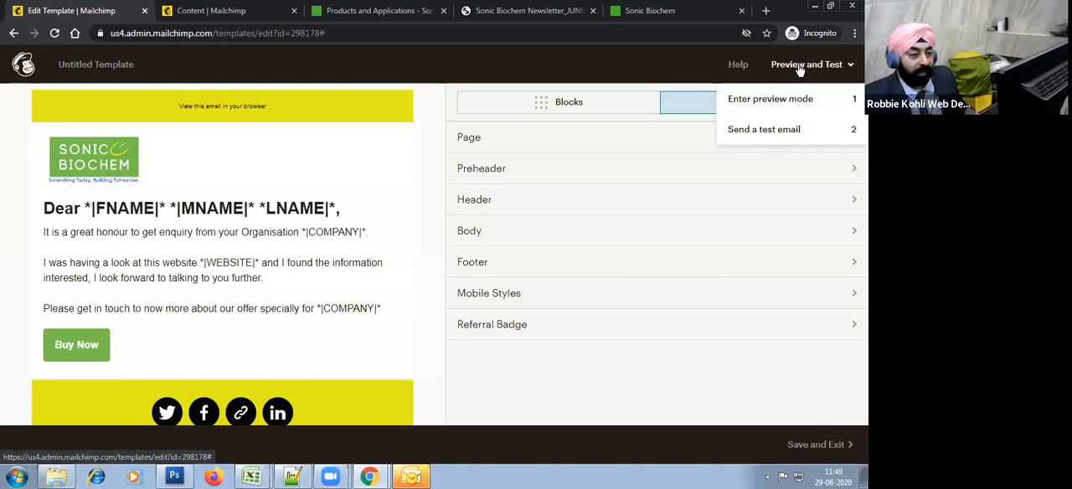
{"action": "left_click", "coordinate": [790, 102]}
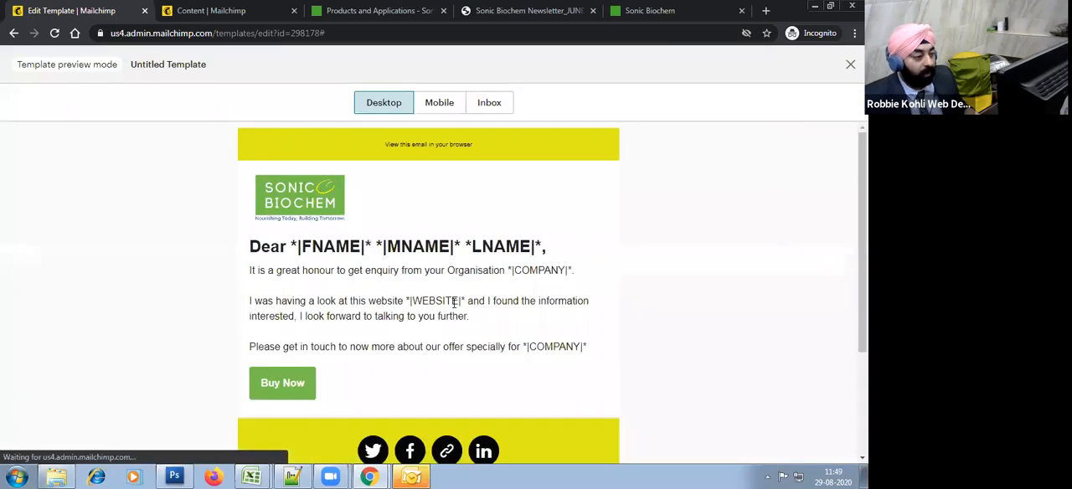
{"action": "scroll", "coordinate": [544, 322], "scroll_direction": "down", "scroll_amount": 2}
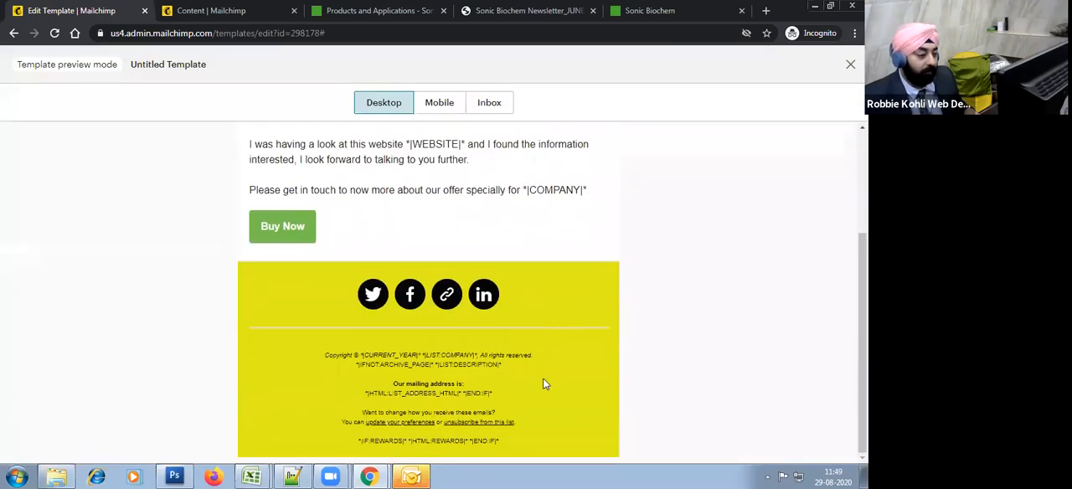
{"action": "scroll", "coordinate": [543, 384], "scroll_direction": "up", "scroll_amount": 2}
{"action": "scroll", "coordinate": [516, 328], "scroll_direction": "down", "scroll_amount": 2}
{"action": "scroll", "coordinate": [516, 327], "scroll_direction": "up", "scroll_amount": 2}
Step: Examine the template's mobile and inbox previews and leave preview mode
{"action": "left_click", "coordinate": [439, 102]}
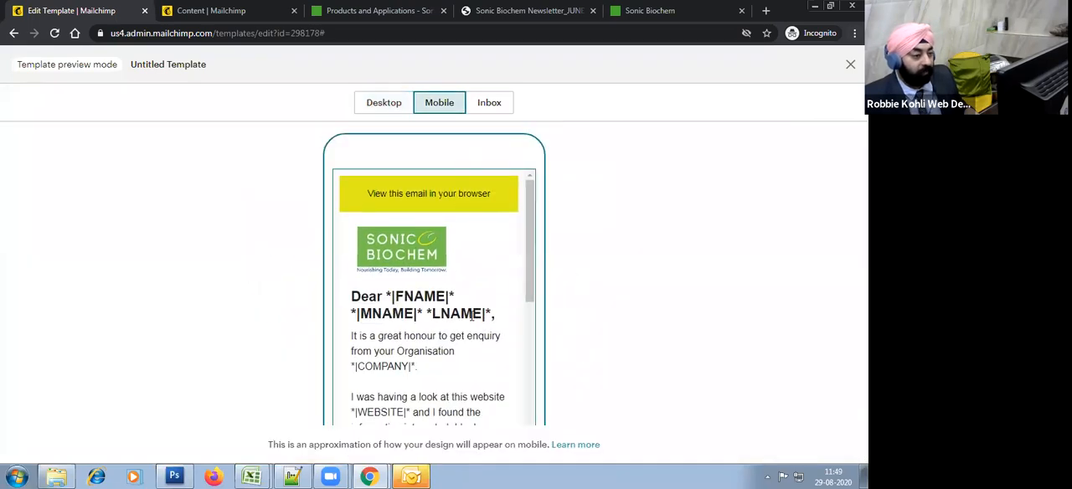
{"action": "scroll", "coordinate": [478, 327], "scroll_direction": "down", "scroll_amount": 3}
{"action": "scroll", "coordinate": [478, 326], "scroll_direction": "up", "scroll_amount": 3}
{"action": "left_click", "coordinate": [489, 102]}
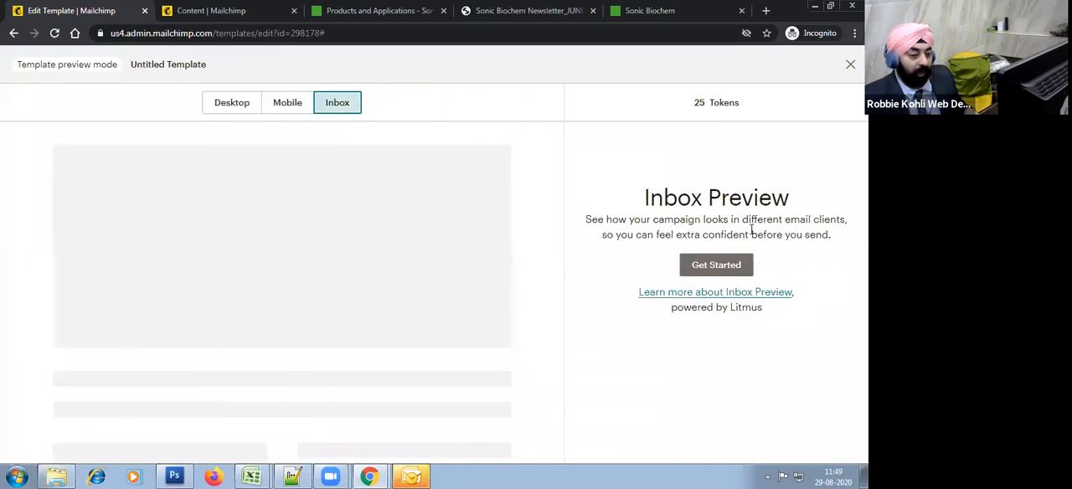
{"action": "left_click", "coordinate": [849, 67]}
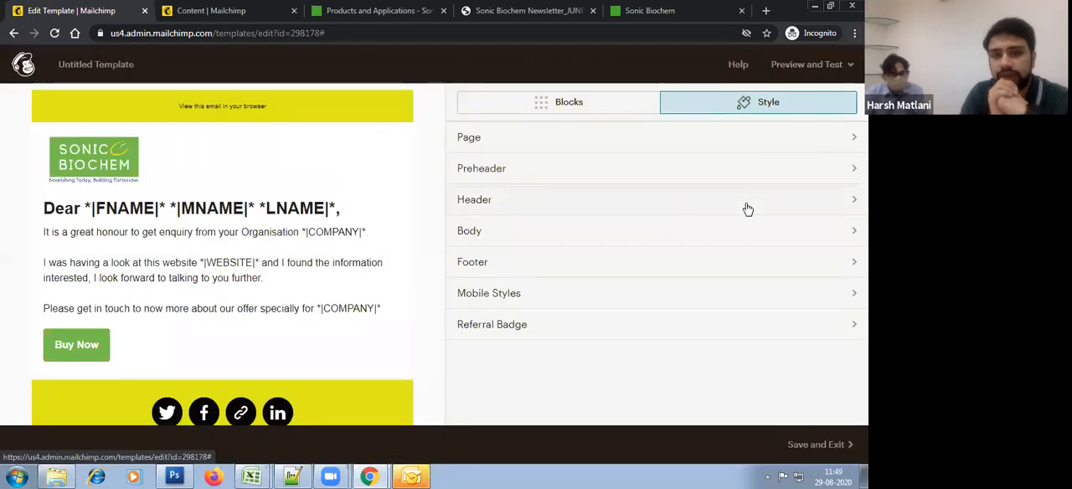
{"action": "left_click", "coordinate": [804, 65]}
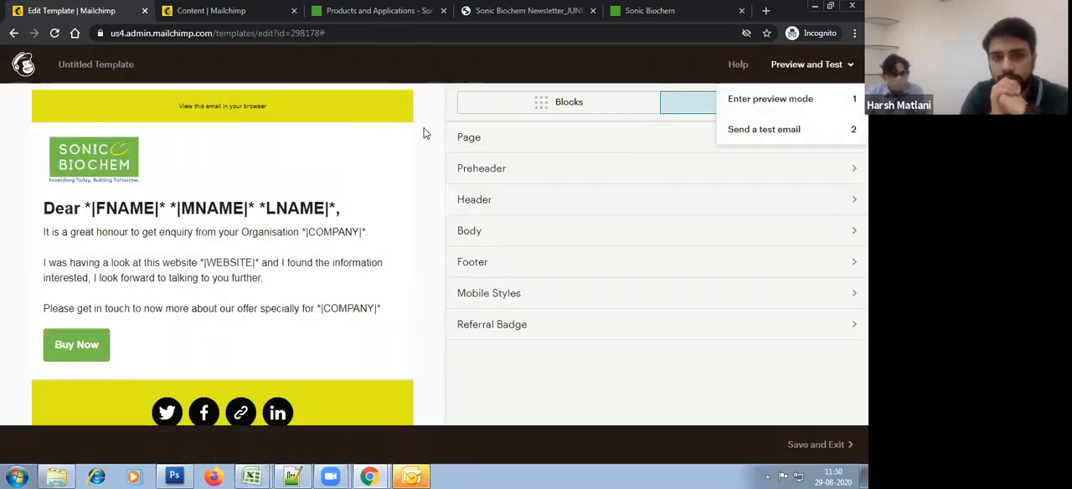
{"action": "left_click", "coordinate": [811, 67]}
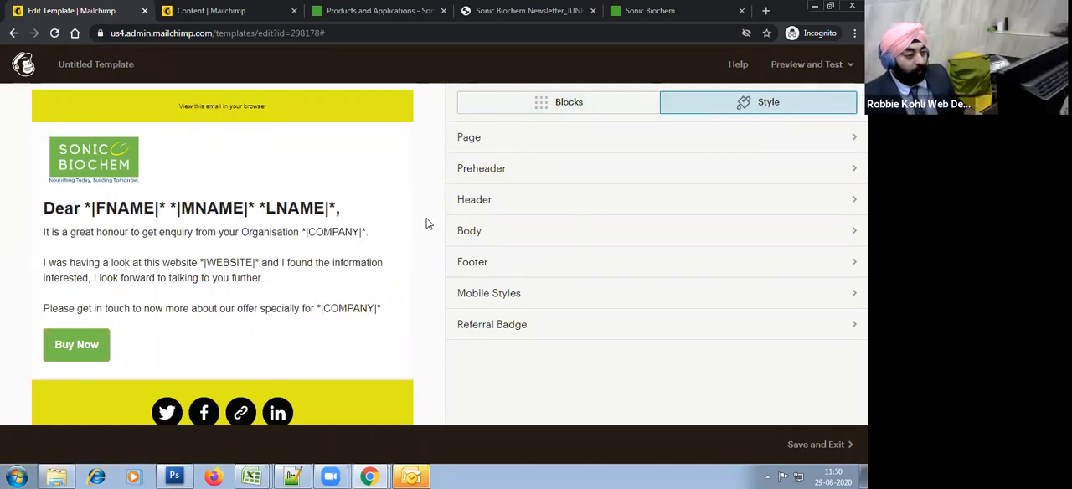
Step: Save the finished template under the name "Trial Branded Template" and leave the template editor
{"action": "scroll", "coordinate": [436, 323], "scroll_direction": "down", "scroll_amount": 3}
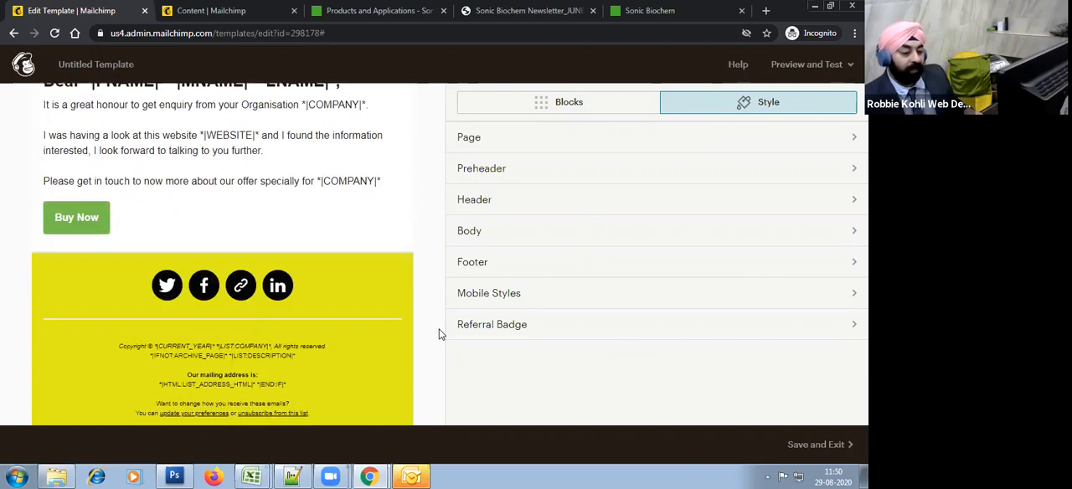
{"action": "left_click", "coordinate": [826, 444]}
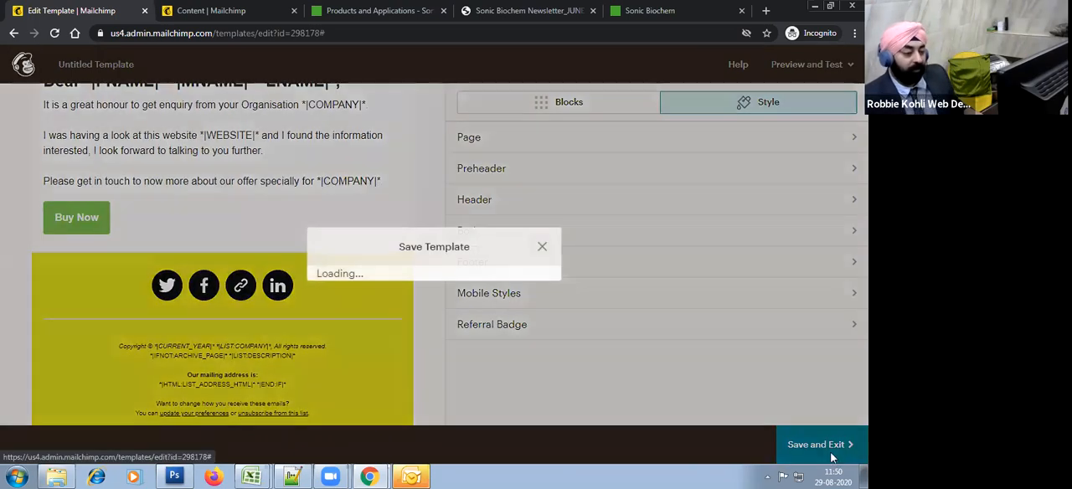
{"action": "left_click", "coordinate": [384, 259]}
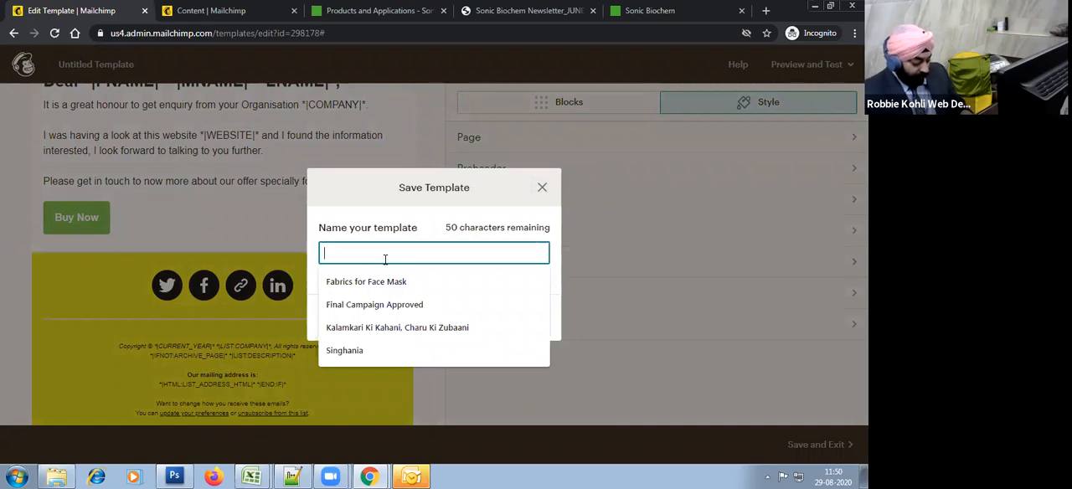
{"action": "type", "text": "Branded Template"}
{"action": "left_click", "coordinate": [325, 254]}
{"action": "type", "text": "First"}
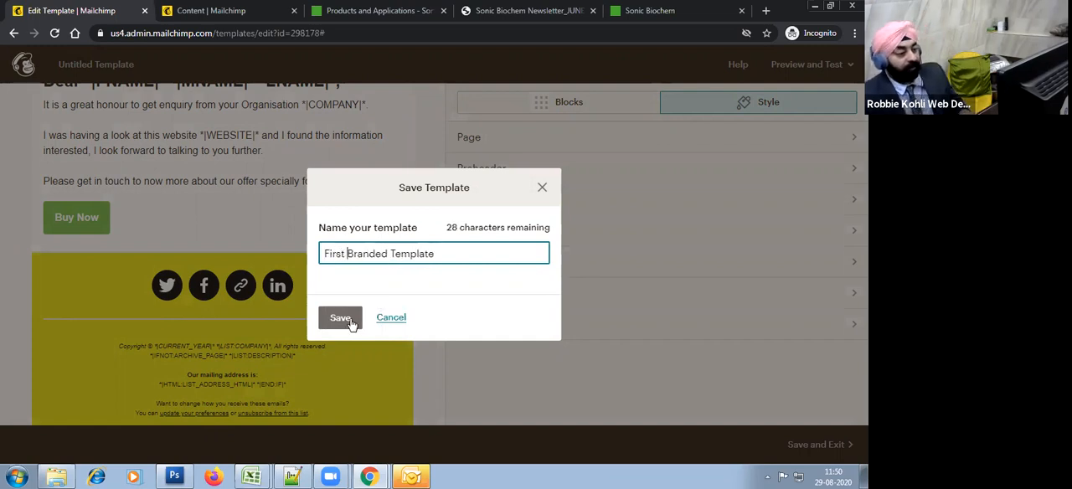
{"action": "key", "text": "BackSpace"}
{"action": "key", "text": "BackSpace"}
{"action": "key", "text": "BackSpace"}
{"action": "key", "text": "BackSpace"}
{"action": "key", "text": "BackSpace"}
{"action": "key", "text": "BackSpace"}
{"action": "type", "text": "Trial"}
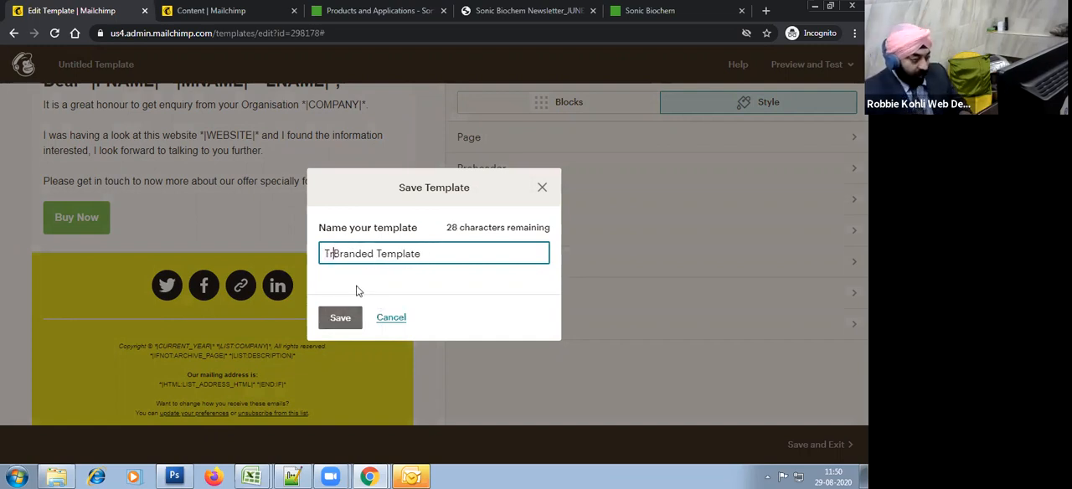
{"action": "left_click", "coordinate": [346, 314]}
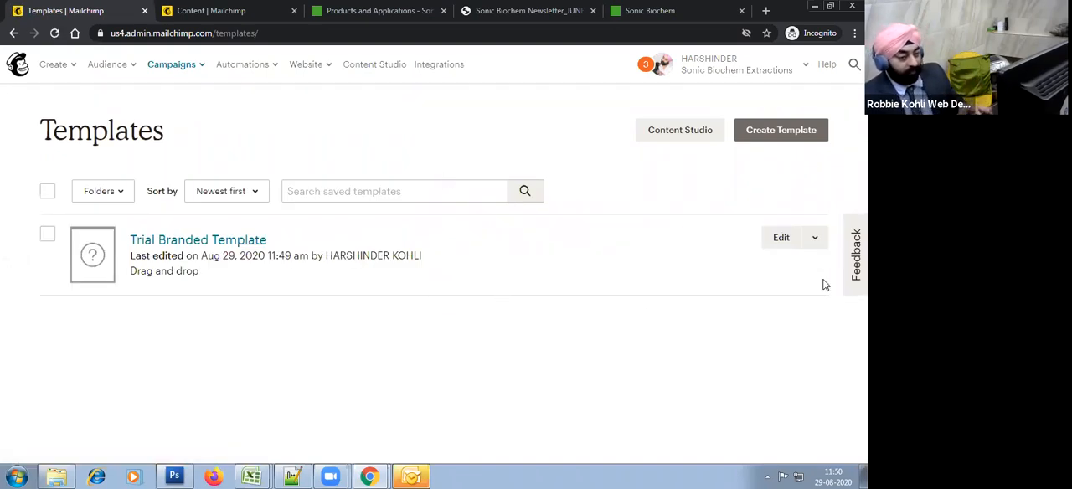
Step: Create a campaign from the Trial Branded Template and name it "Trial Campaign to Internal Testers"
{"action": "left_click", "coordinate": [814, 237]}
{"action": "left_click", "coordinate": [689, 277]}
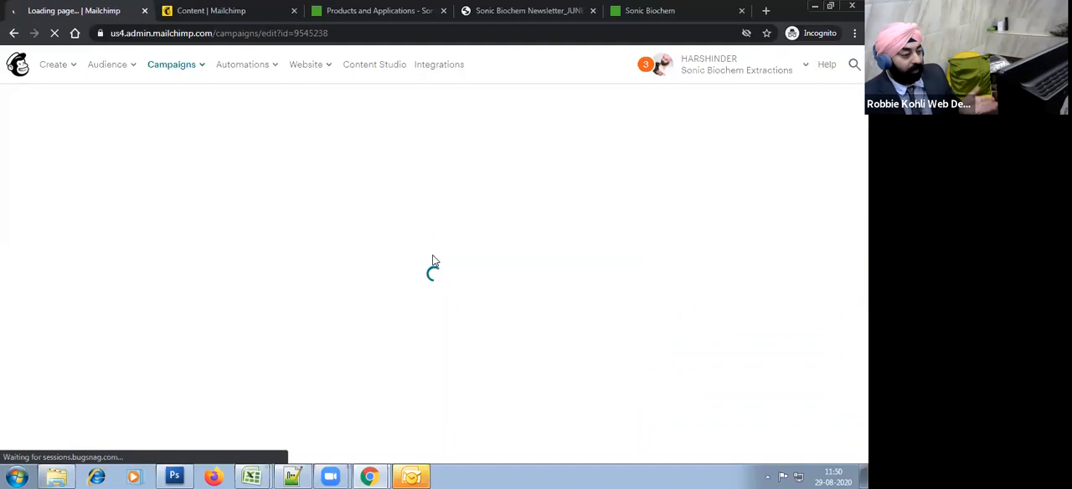
{"action": "left_click", "coordinate": [64, 199]}
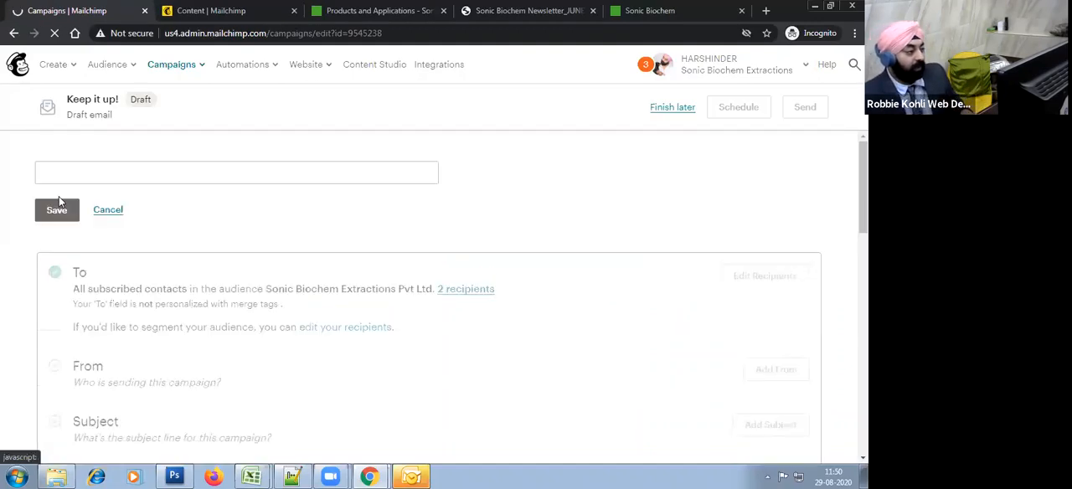
{"action": "left_click", "coordinate": [151, 178]}
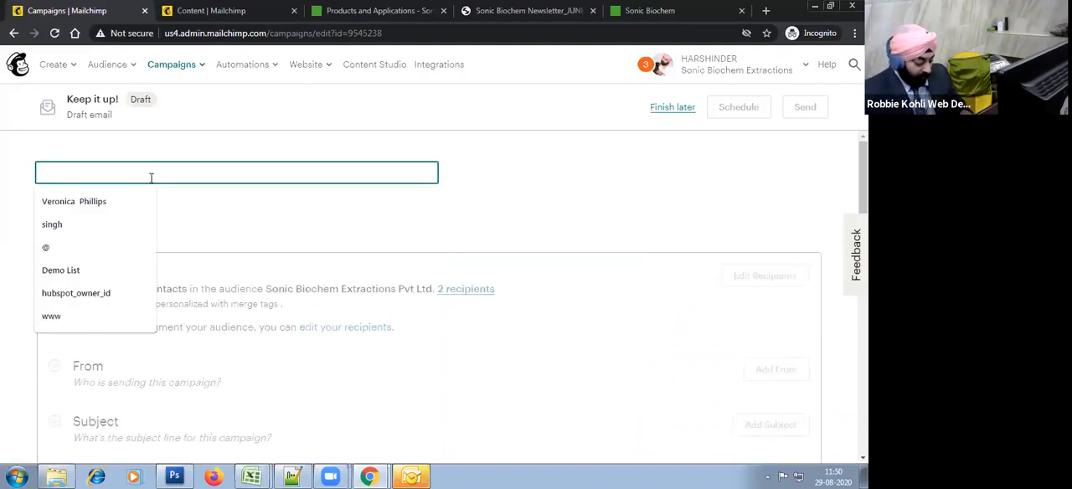
{"action": "type", "text": "Trri"}
{"action": "key", "text": "BackSpace"}
{"action": "key", "text": "BackSpace"}
{"action": "type", "text": "ial Campaign "}
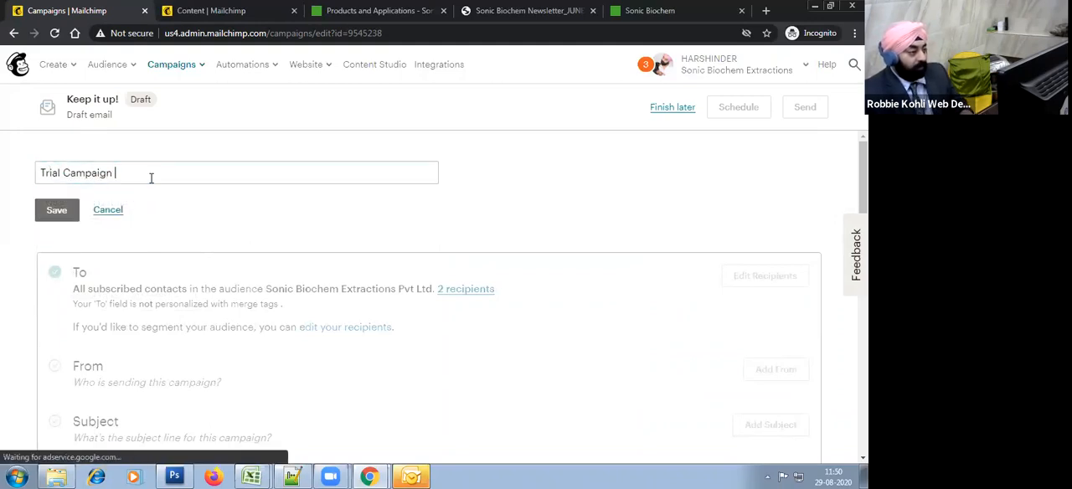
{"action": "type", "text": "to Internal "}
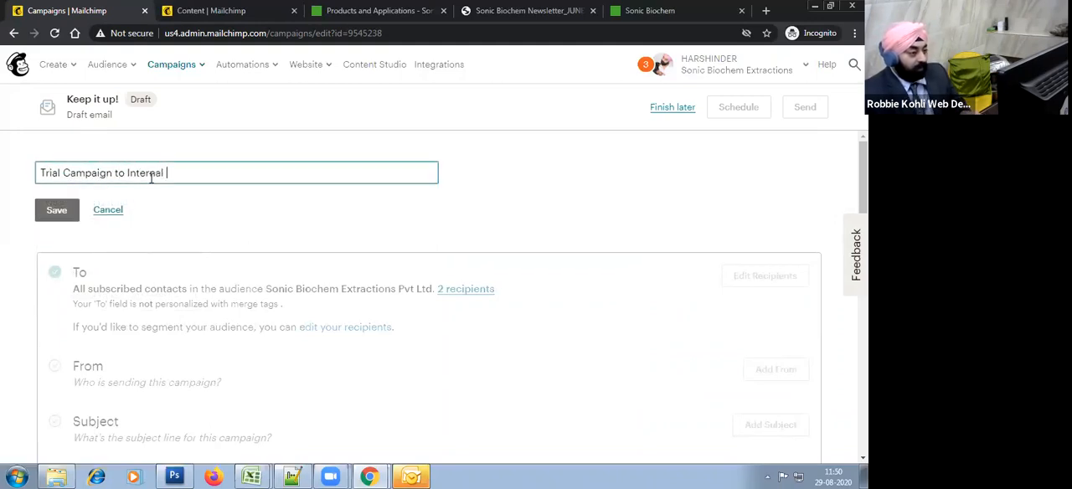
{"action": "type", "text": "Testers"}
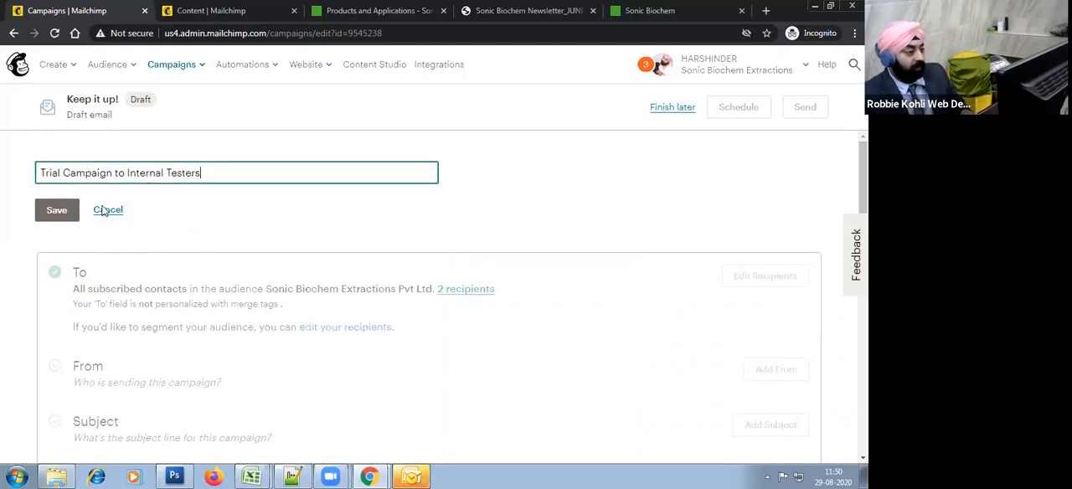
{"action": "left_click", "coordinate": [52, 213]}
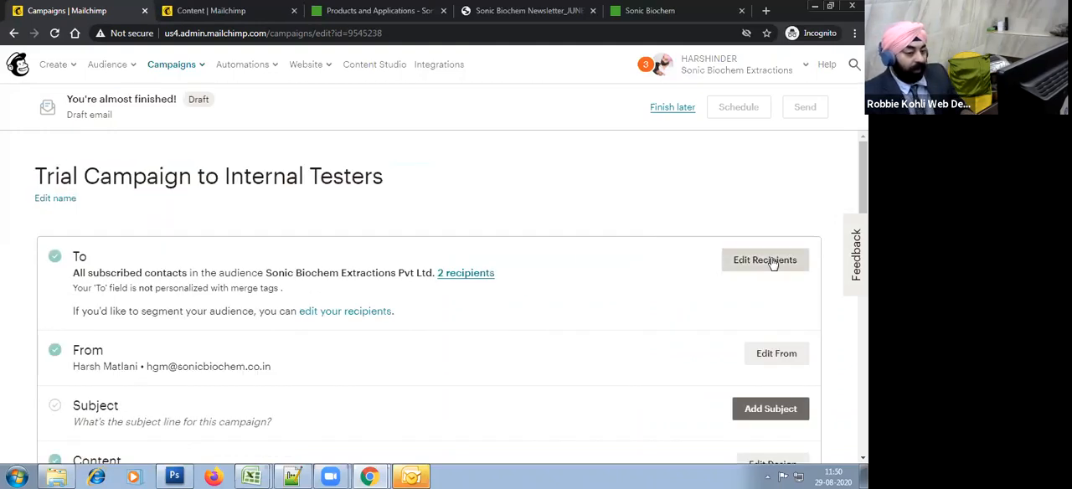
Step: Edit the campaign's recipients and personalize the "To" field with the *|FNAME|* merge tag
{"action": "left_click", "coordinate": [783, 260]}
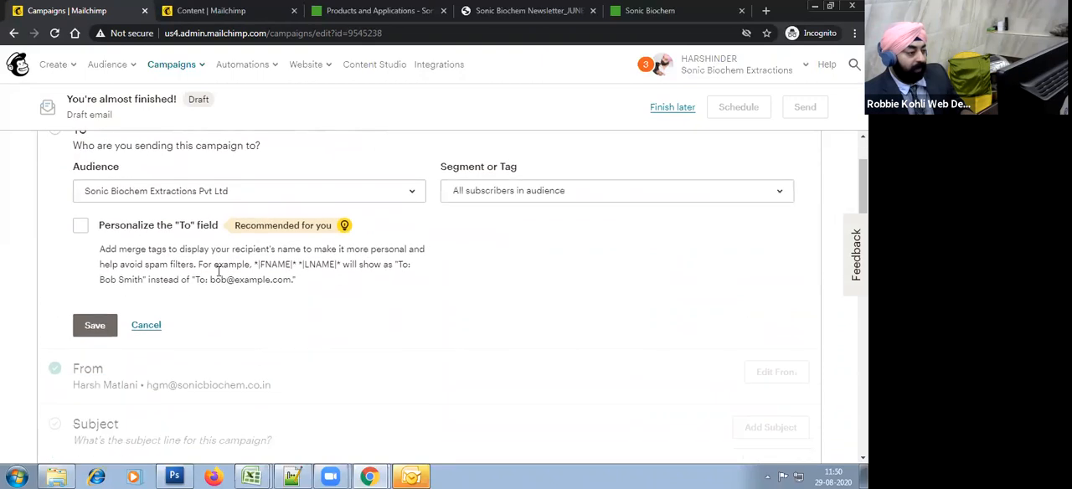
{"action": "left_click", "coordinate": [149, 228]}
{"action": "left_click", "coordinate": [167, 329]}
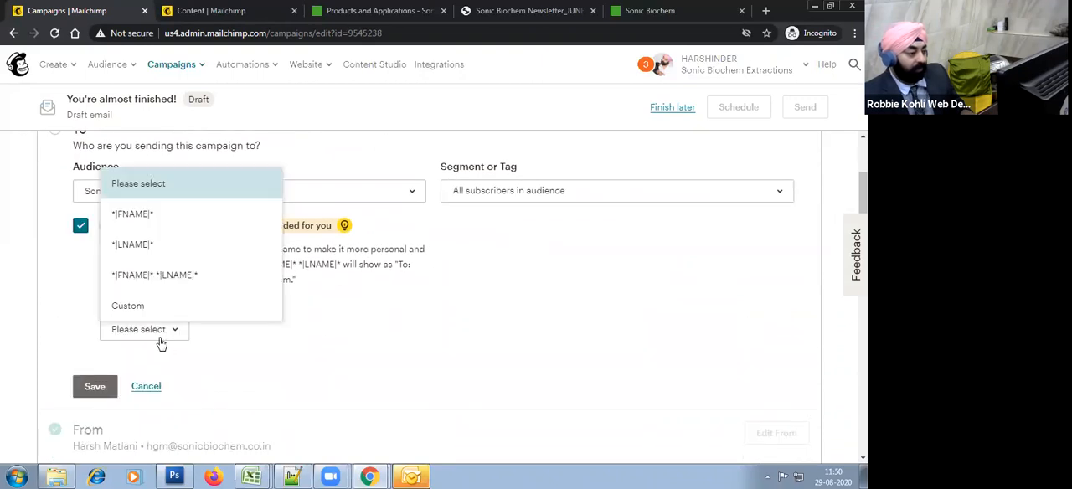
{"action": "left_click", "coordinate": [155, 219]}
Step: Restrict the recipients to a new segment where Lead Source is one of Testing Group / Internal
{"action": "left_click", "coordinate": [539, 194]}
{"action": "left_click", "coordinate": [545, 251]}
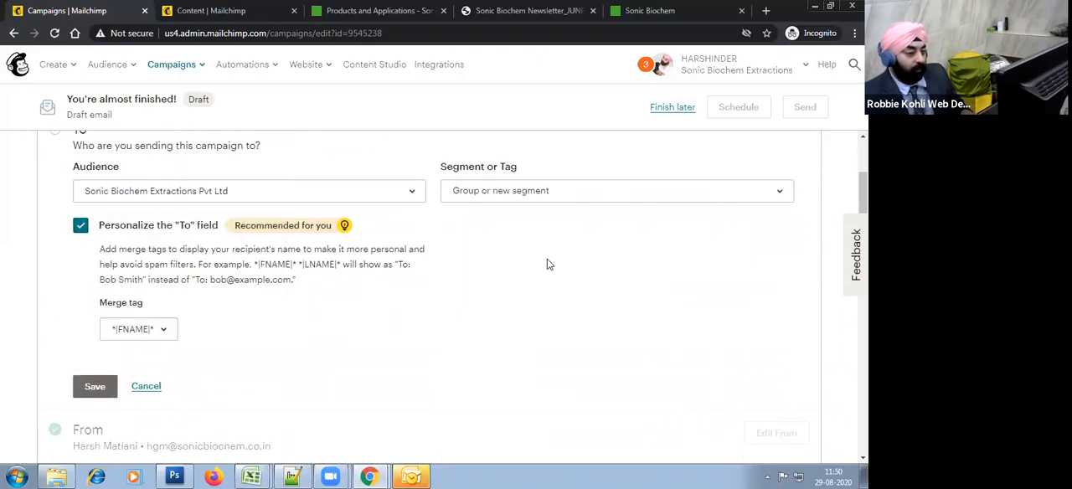
{"action": "left_click", "coordinate": [134, 325]}
{"action": "scroll", "coordinate": [167, 277], "scroll_direction": "down", "scroll_amount": 5}
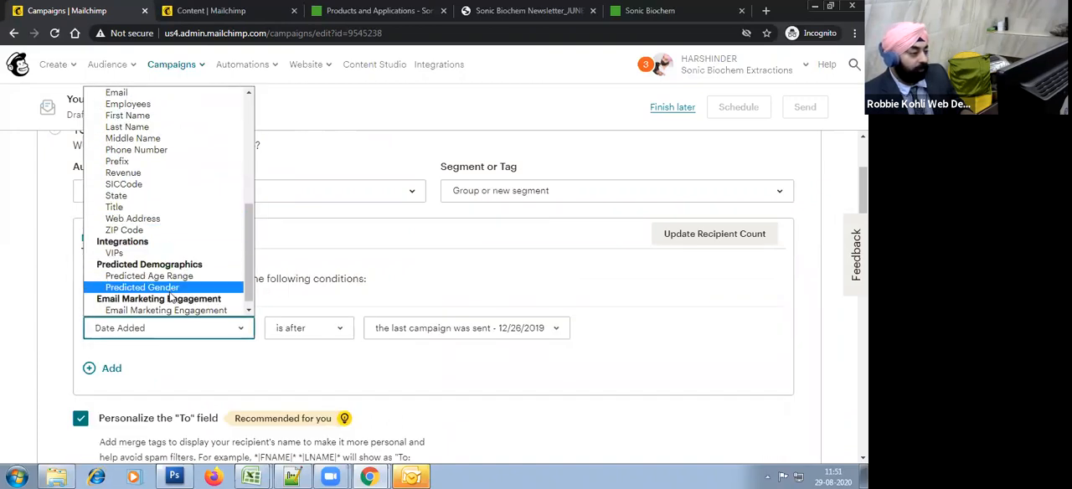
{"action": "scroll", "coordinate": [173, 239], "scroll_direction": "up", "scroll_amount": 5}
{"action": "scroll", "coordinate": [174, 240], "scroll_direction": "down", "scroll_amount": 5}
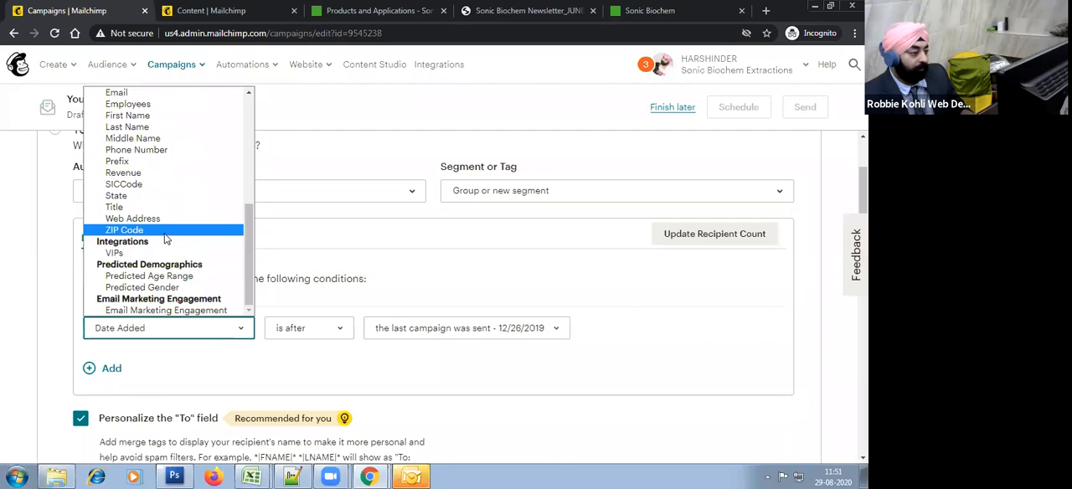
{"action": "scroll", "coordinate": [175, 251], "scroll_direction": "up", "scroll_amount": 5}
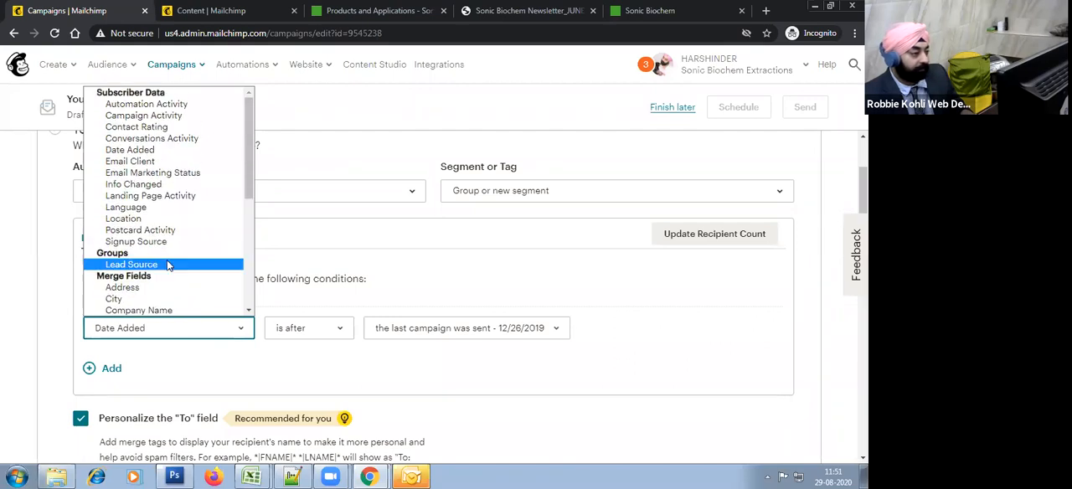
{"action": "left_click", "coordinate": [167, 264]}
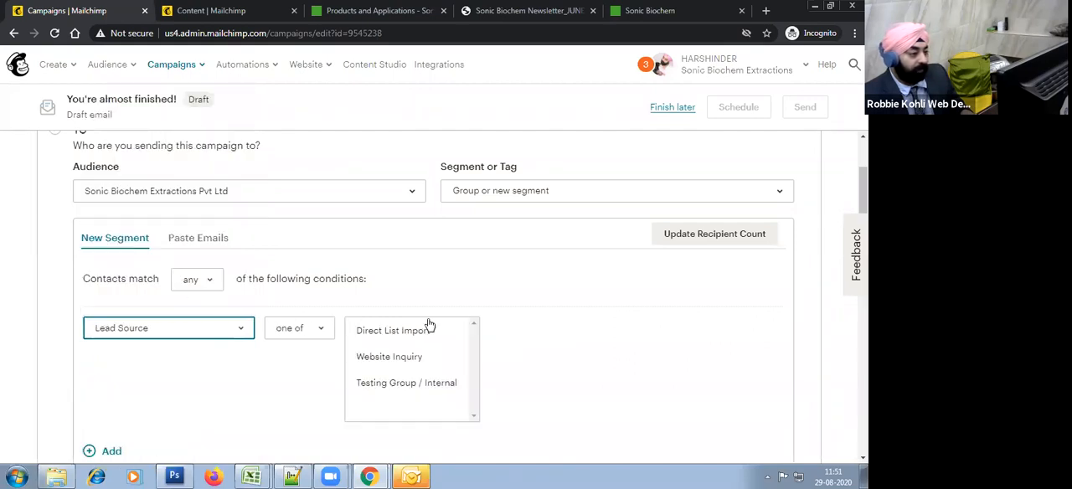
{"action": "left_click", "coordinate": [417, 384]}
Step: Reselect *|FNAME|* as the "To" field's merge tag and save the recipient settings
{"action": "scroll", "coordinate": [616, 334], "scroll_direction": "down", "scroll_amount": 4}
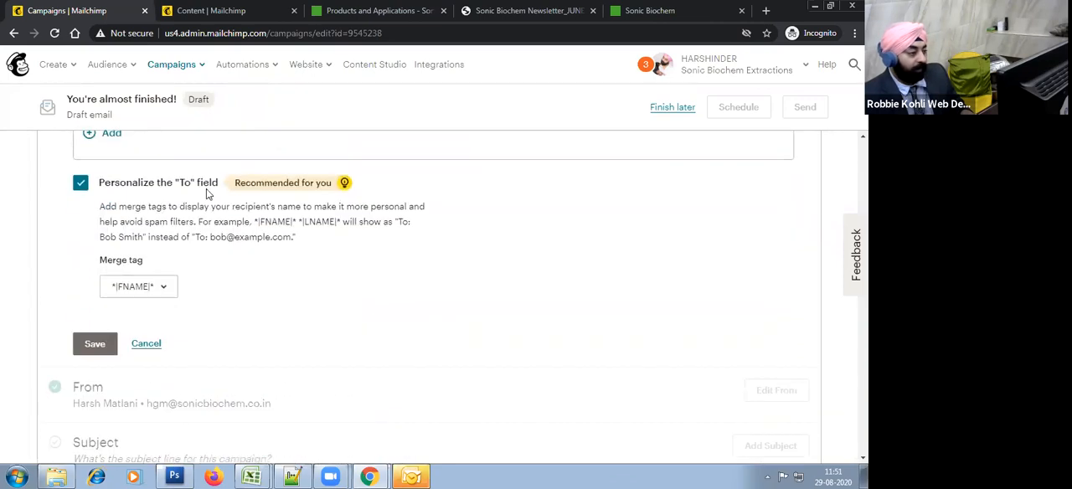
{"action": "left_click", "coordinate": [151, 289]}
{"action": "left_click", "coordinate": [156, 353]}
{"action": "left_click", "coordinate": [94, 347]}
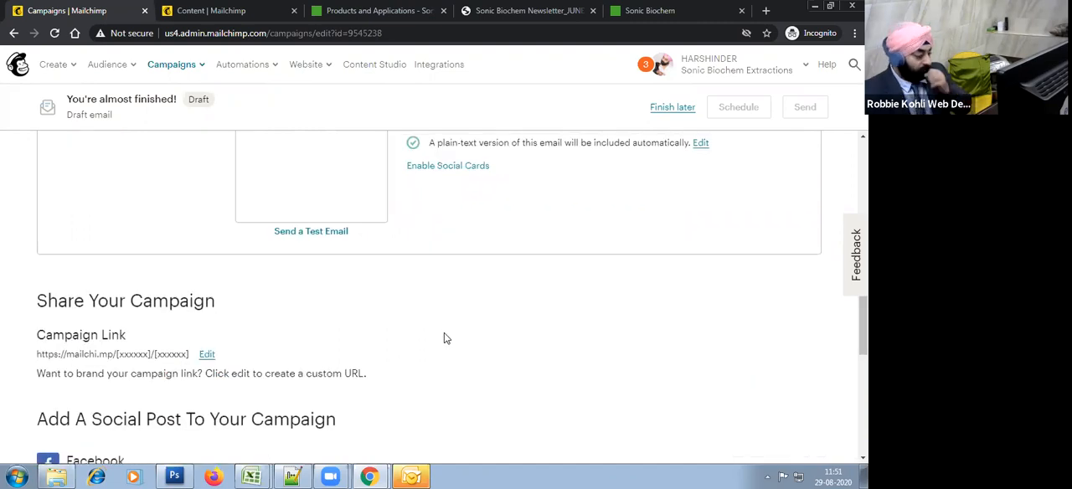
Step: Check the sender details, set the campaign's subject to "Hi *|FNAME|* how are you?" and save it
{"action": "scroll", "coordinate": [444, 338], "scroll_direction": "up", "scroll_amount": 10}
{"action": "scroll", "coordinate": [272, 252], "scroll_direction": "down", "scroll_amount": 2}
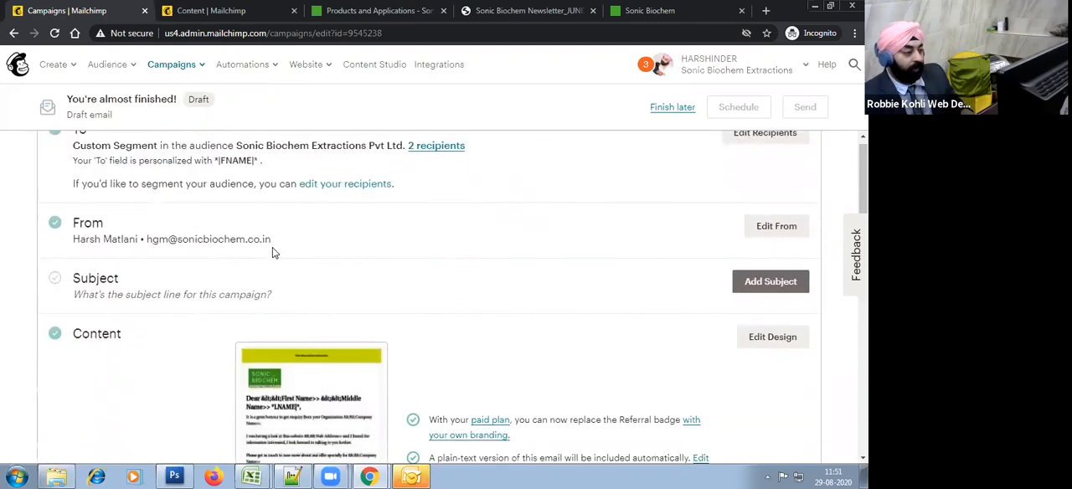
{"action": "left_click_drag", "start_coordinate": [89, 239], "coordinate": [300, 255]}
{"action": "left_click", "coordinate": [528, 264]}
{"action": "left_click", "coordinate": [758, 289]}
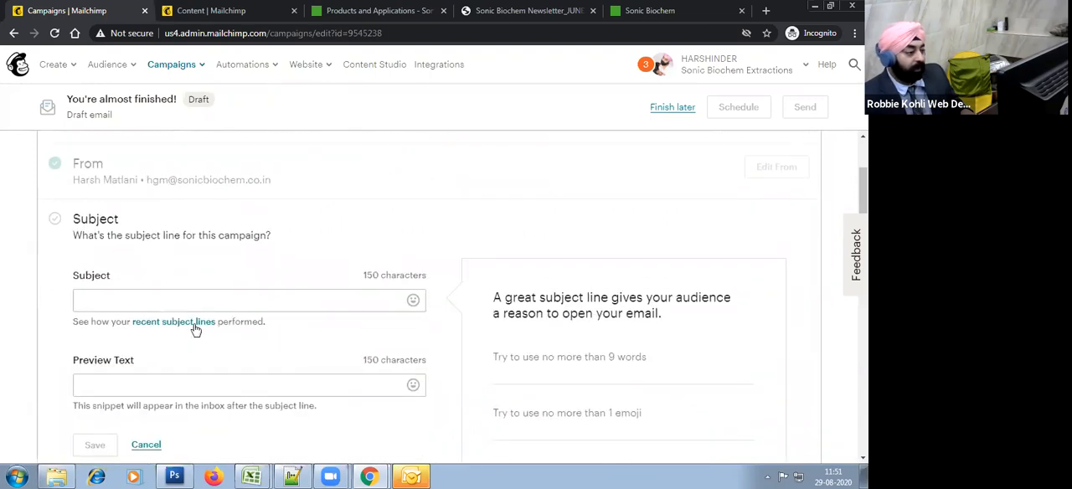
{"action": "left_click", "coordinate": [153, 295]}
{"action": "type", "text": "Hi *|"}
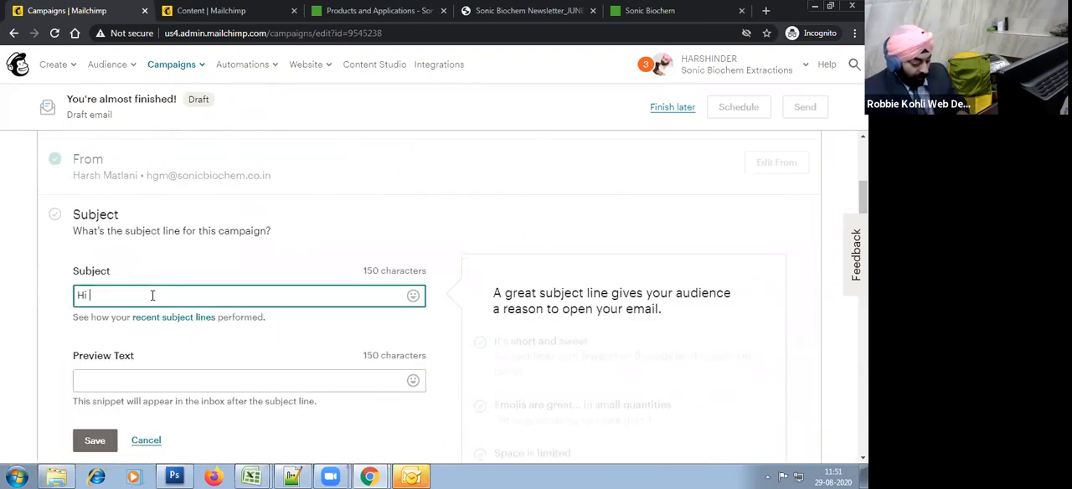
{"action": "type", "text": "FNAME|*"}
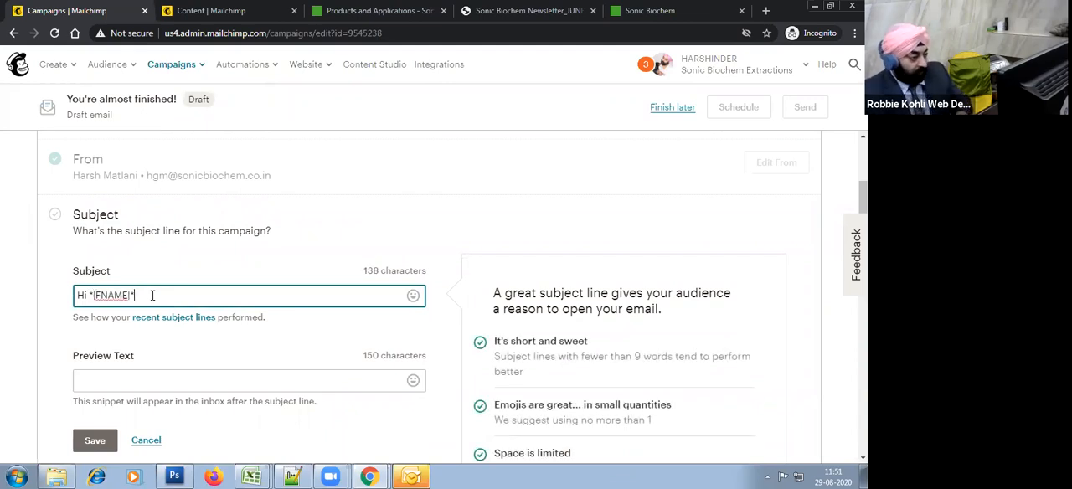
{"action": "type", "text": " how are yo"}
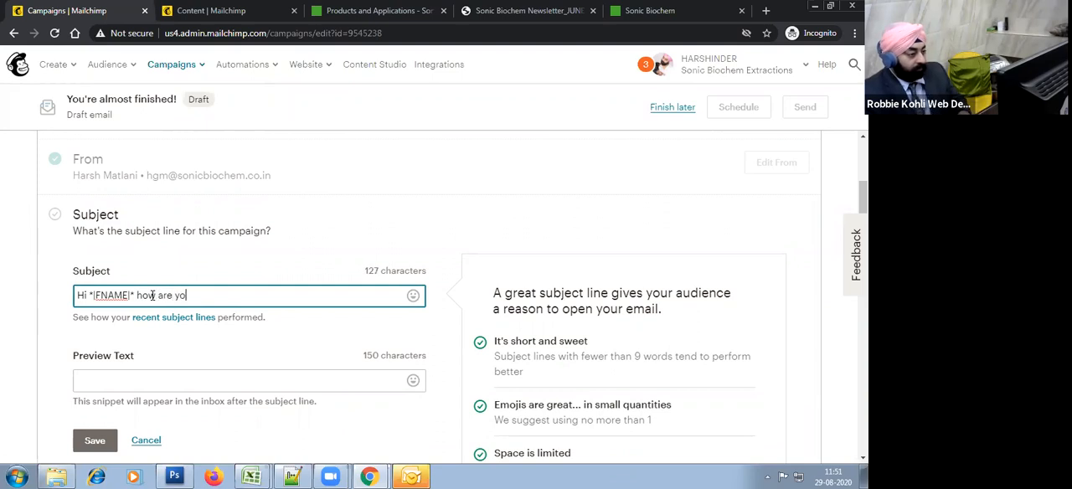
{"action": "left_click", "coordinate": [95, 440]}
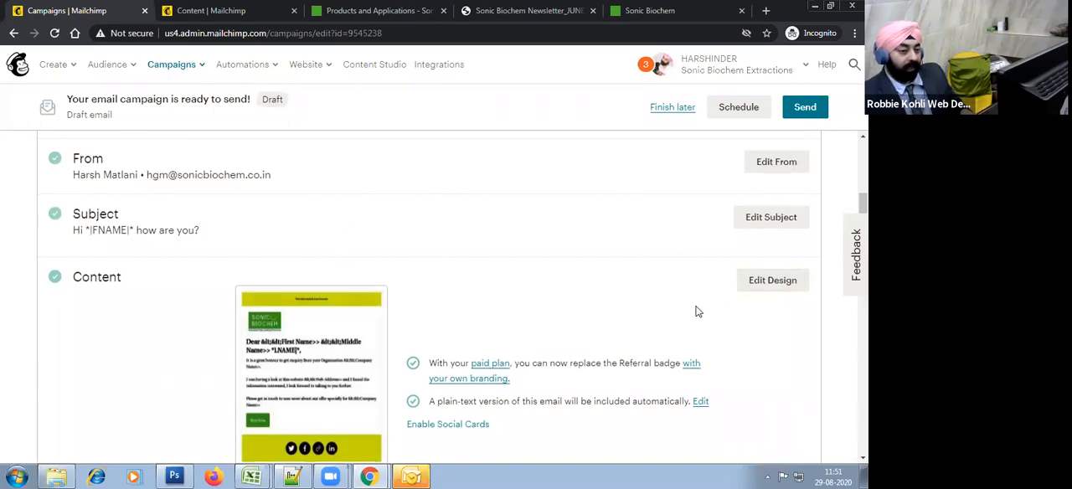
Step: Open the campaign's email design, dismiss the Creative Assistant offer and look over the layout down to the footer
{"action": "scroll", "coordinate": [695, 312], "scroll_direction": "down", "scroll_amount": 1}
{"action": "left_click", "coordinate": [781, 223]}
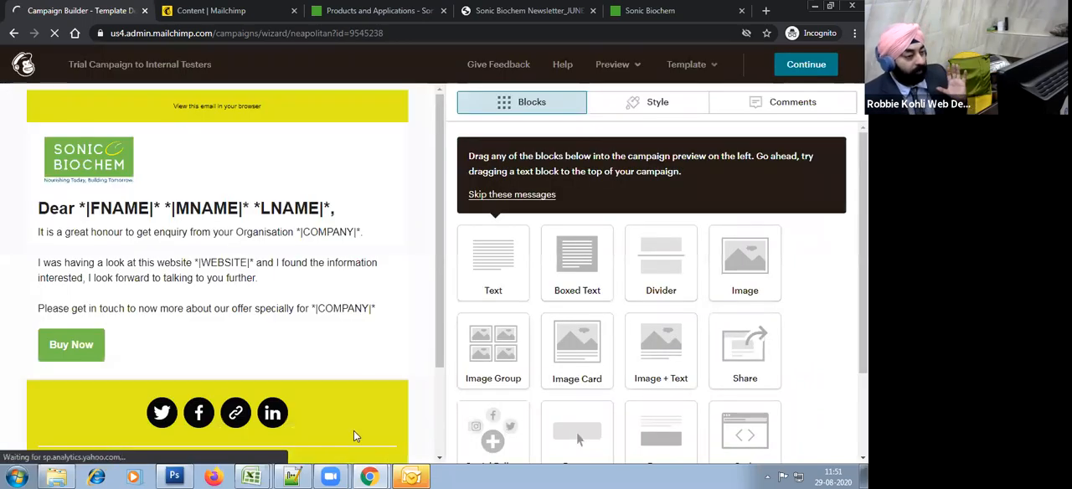
{"action": "mouse_move", "coordinate": [388, 290]}
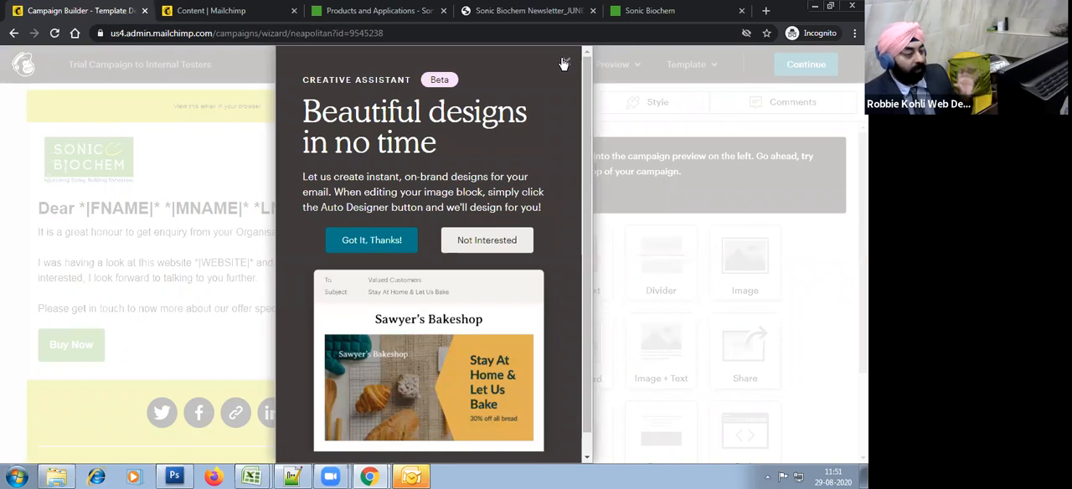
{"action": "left_click", "coordinate": [567, 62]}
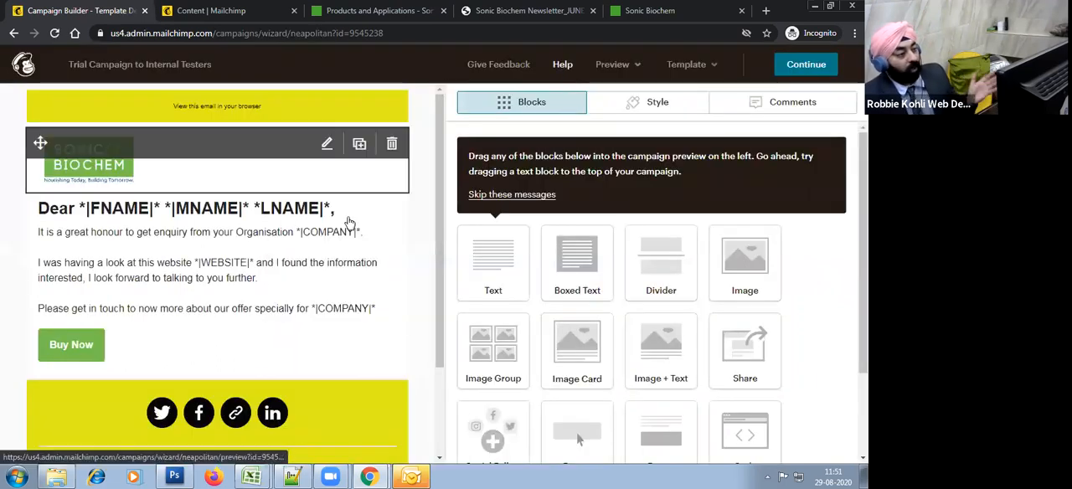
{"action": "scroll", "coordinate": [410, 323], "scroll_direction": "down", "scroll_amount": 2}
{"action": "scroll", "coordinate": [409, 323], "scroll_direction": "up", "scroll_amount": 2}
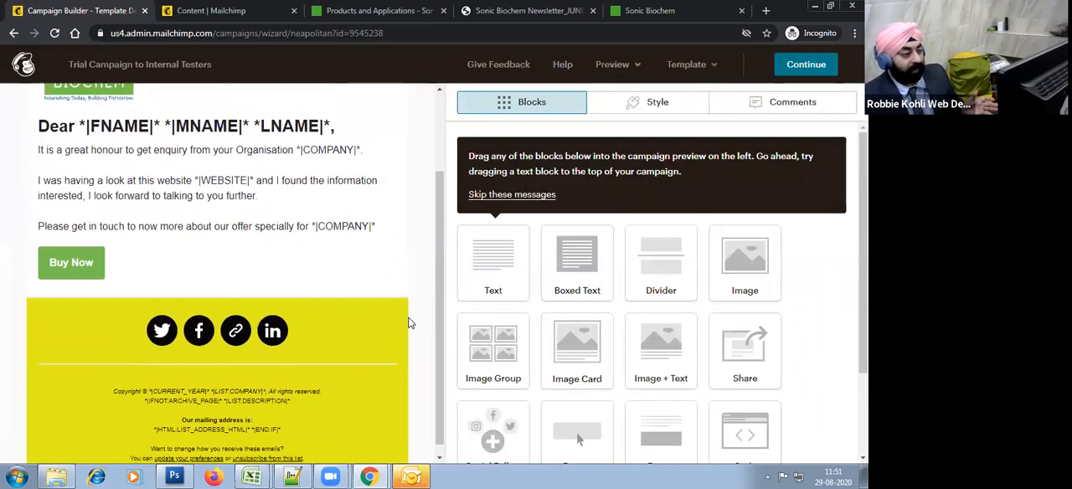
Step: Preview the campaign email with live merge tag info enabled to check the personalized fields
{"action": "left_click", "coordinate": [623, 71]}
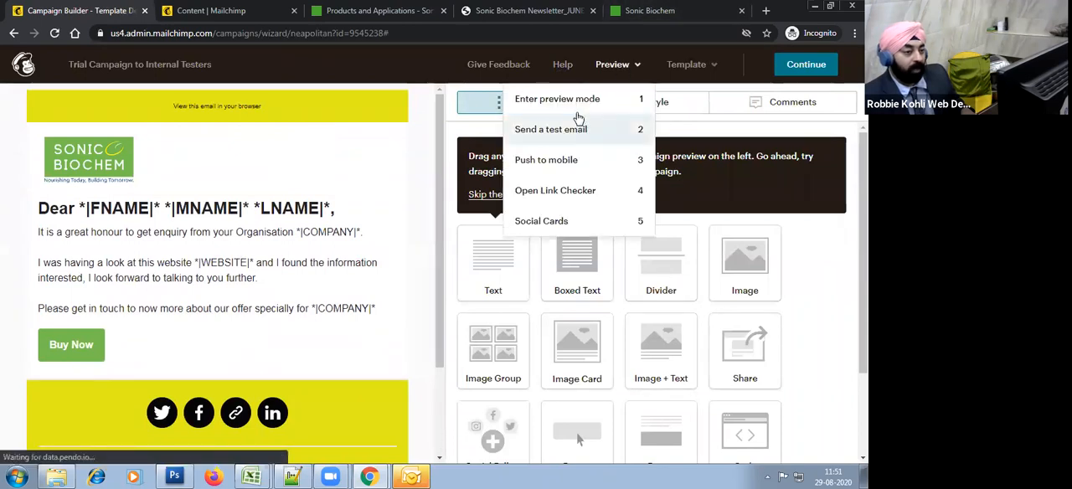
{"action": "left_click", "coordinate": [574, 107]}
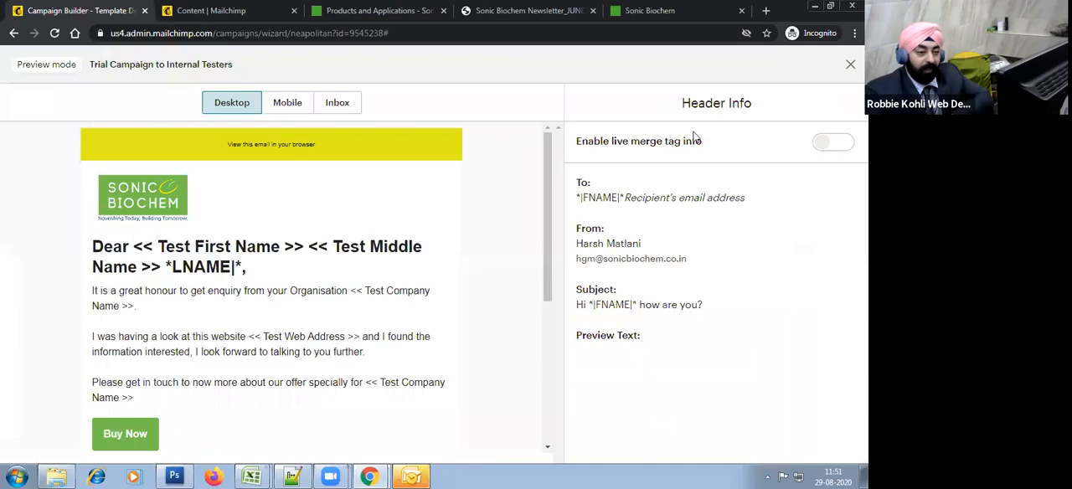
{"action": "left_click", "coordinate": [841, 151]}
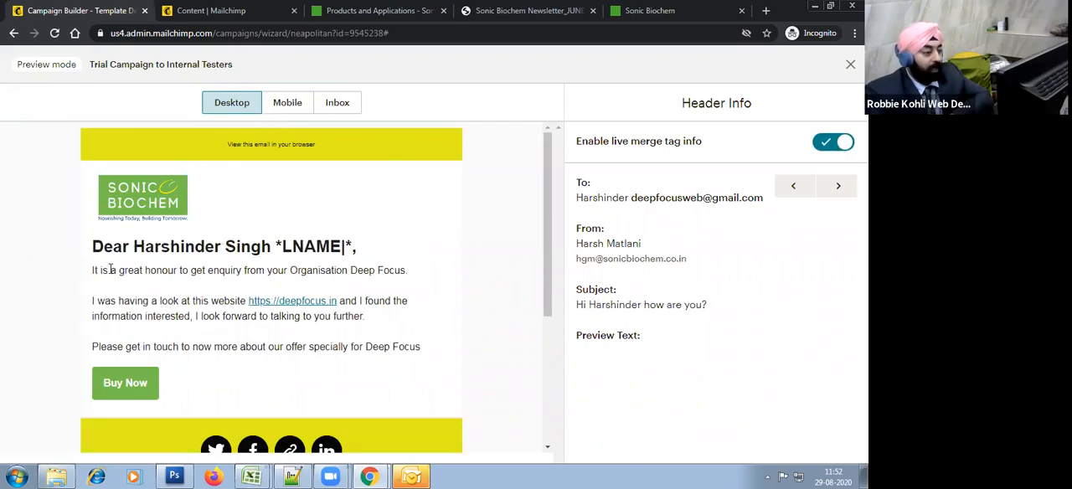
Step: Read through the personalized greeting and body paragraphs in the email preview for errors, and leave the preview
{"action": "left_click_drag", "start_coordinate": [282, 244], "coordinate": [408, 249]}
{"action": "left_click", "coordinate": [111, 300]}
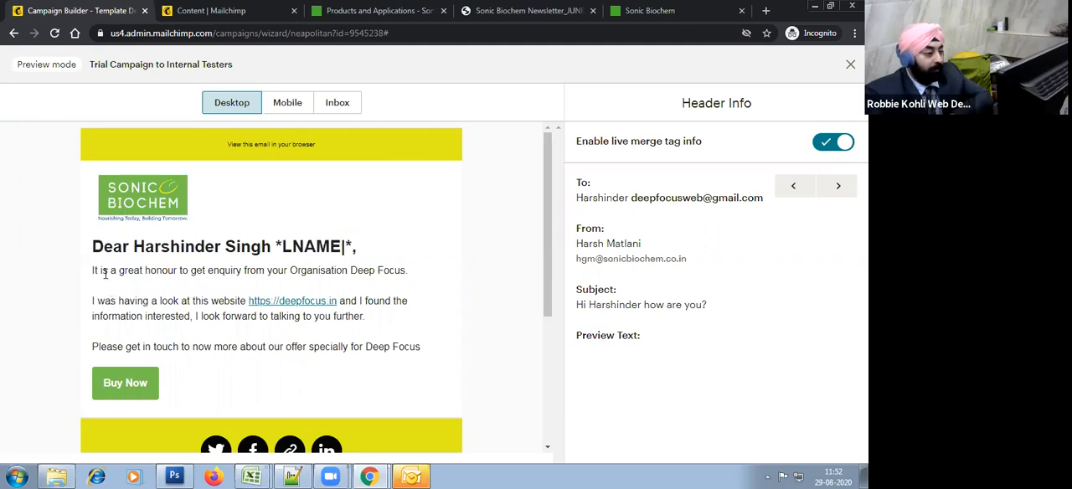
{"action": "left_click_drag", "start_coordinate": [94, 269], "coordinate": [408, 268]}
{"action": "left_click", "coordinate": [87, 331]}
{"action": "left_click_drag", "start_coordinate": [96, 305], "coordinate": [230, 311]}
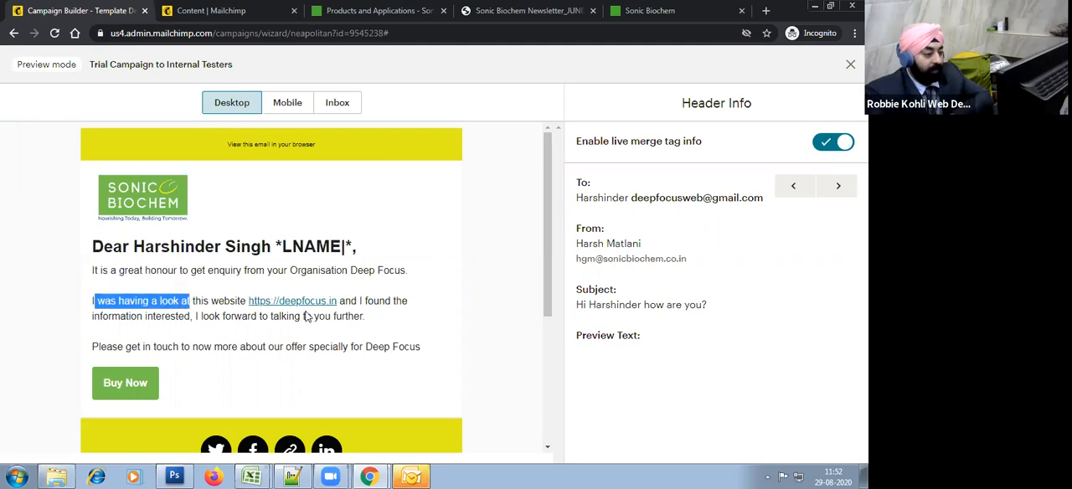
{"action": "left_click_drag", "start_coordinate": [342, 305], "coordinate": [408, 332]}
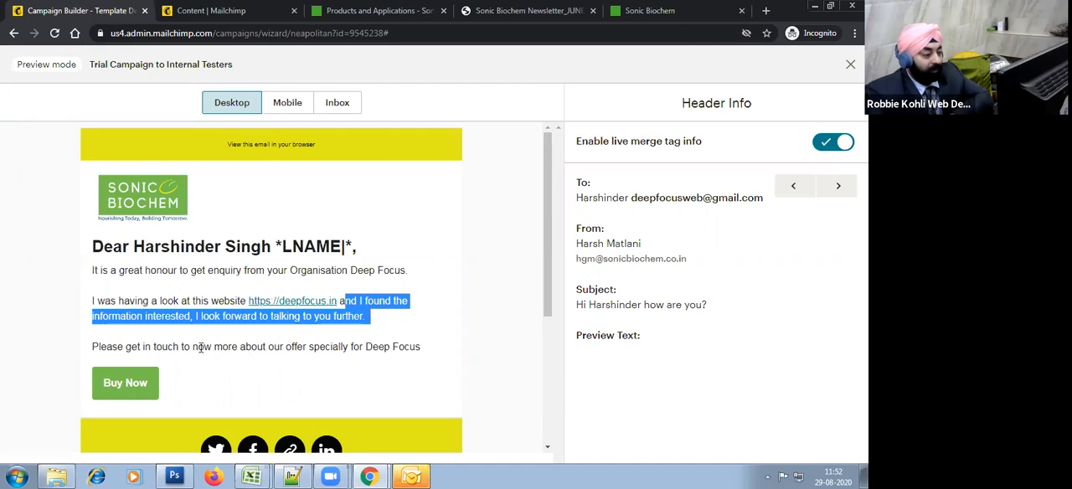
{"action": "left_click", "coordinate": [153, 331]}
{"action": "left_click_drag", "start_coordinate": [92, 350], "coordinate": [232, 345]}
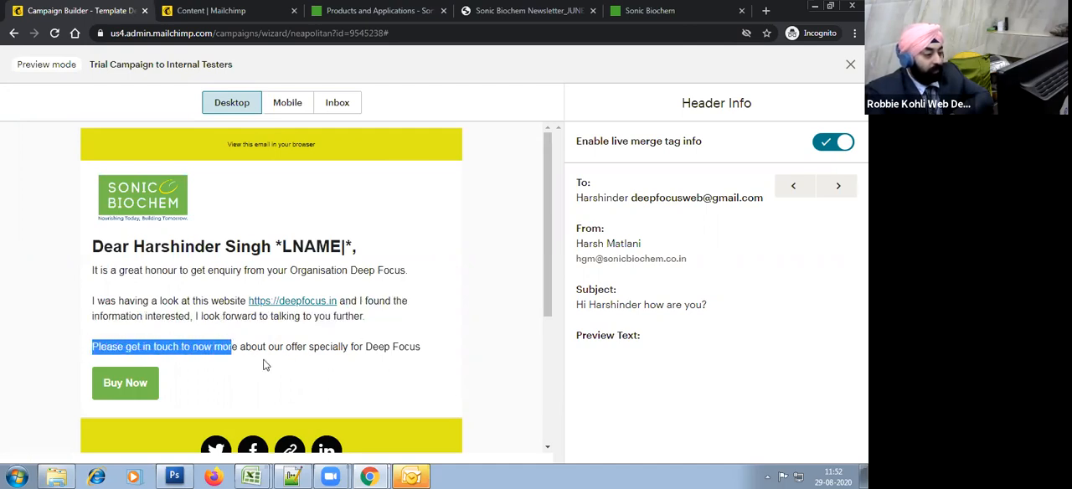
{"action": "left_click", "coordinate": [316, 360]}
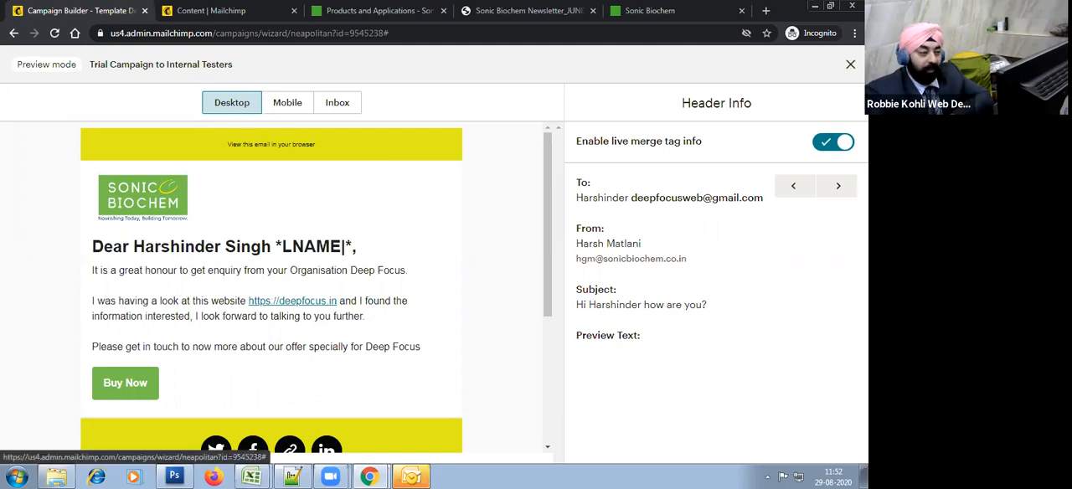
{"action": "left_click", "coordinate": [850, 65]}
Step: Correct the body text's last-name tag to *|LNAME|*, "interested" to "interesting" and "now more" to "know more", and save the block
{"action": "left_click", "coordinate": [387, 291]}
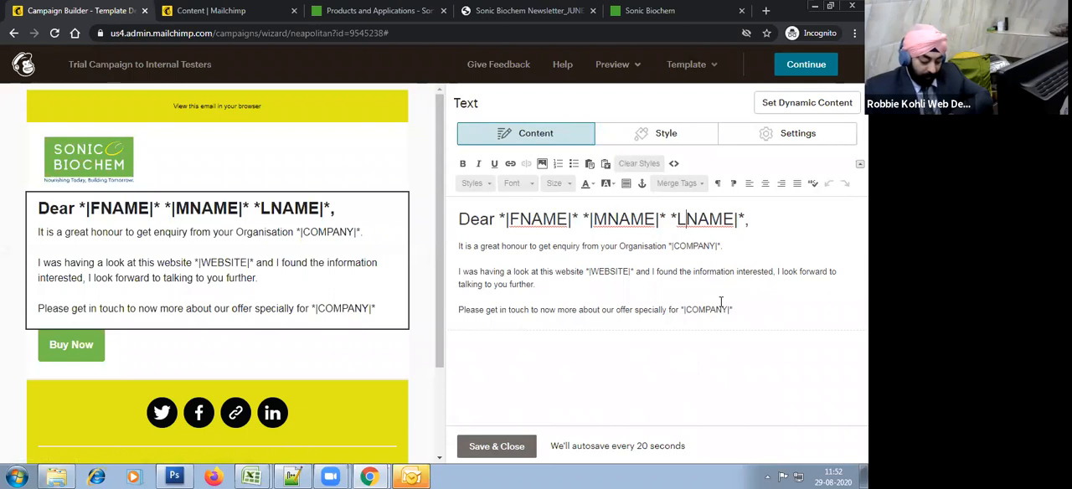
{"action": "type", "text": "|"}
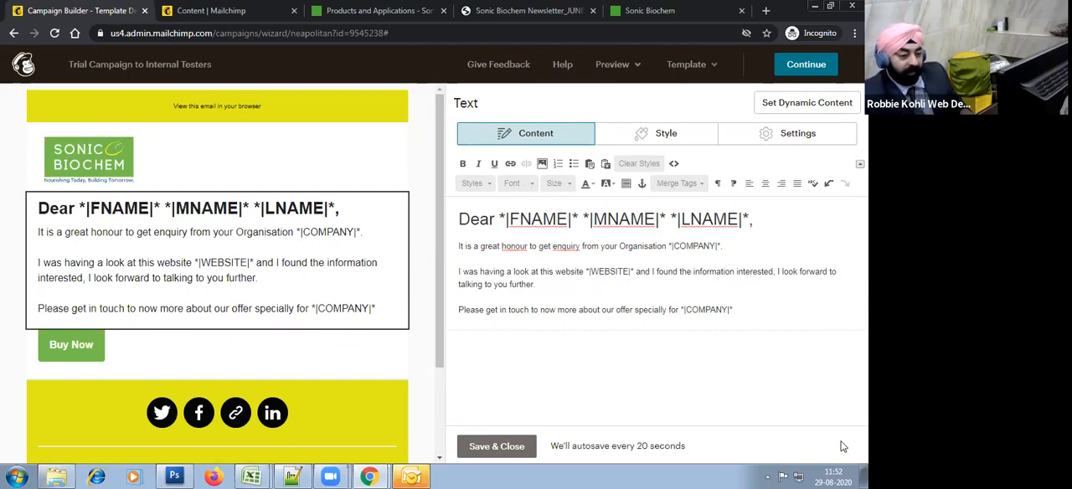
{"action": "key", "text": "Delete"}
{"action": "key", "text": "Delete"}
{"action": "type", "text": "ing"}
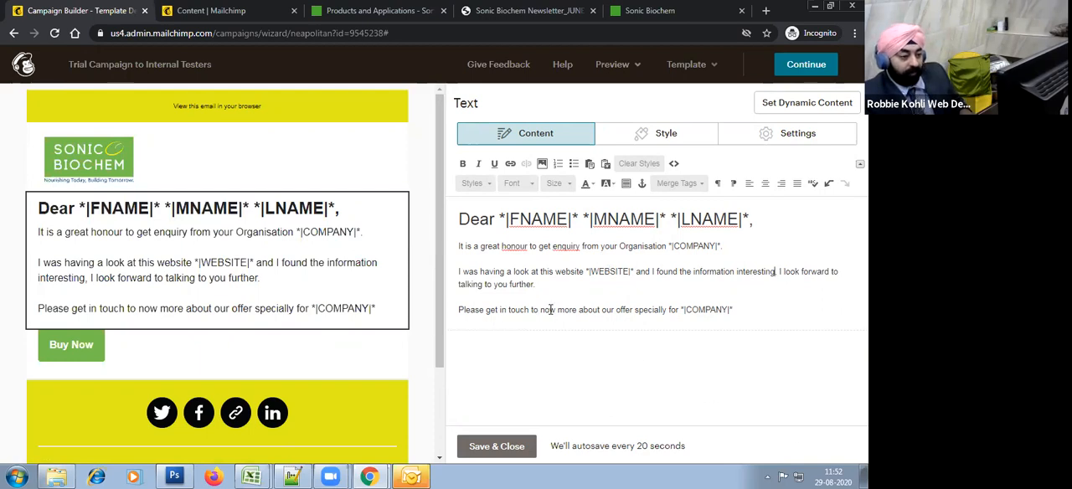
{"action": "type", "text": "k"}
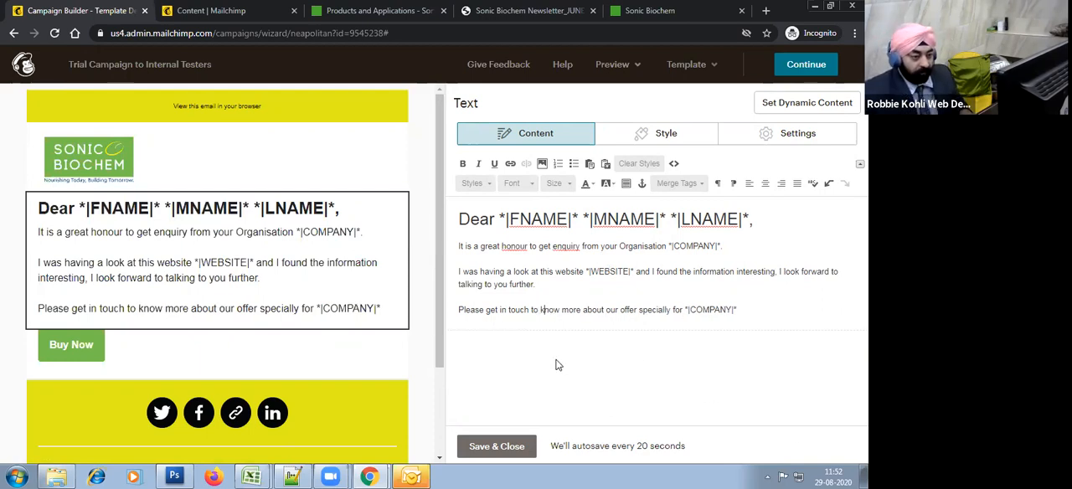
{"action": "left_click", "coordinate": [489, 447]}
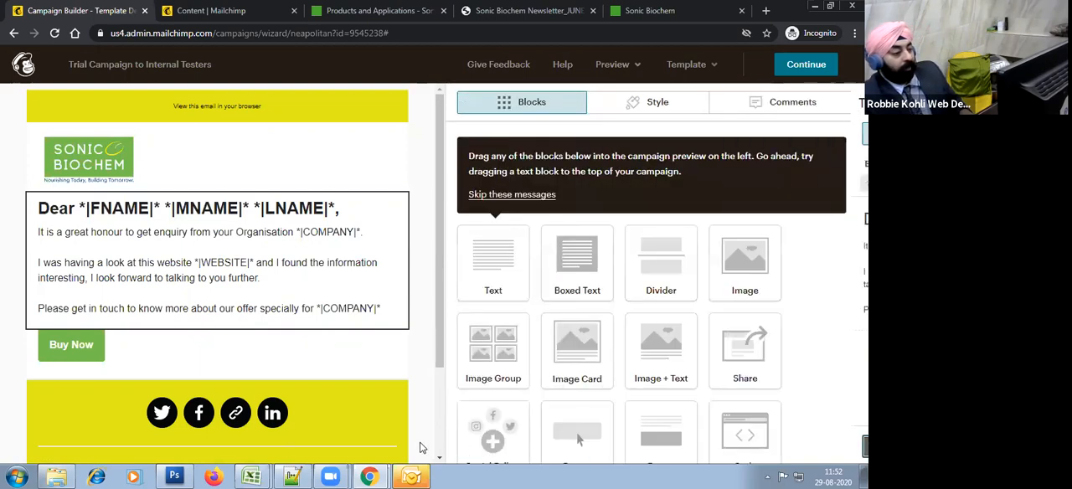
Step: Change the "Buy Now" button's text to "Request a Meeting" and save the button block
{"action": "left_click", "coordinate": [327, 344]}
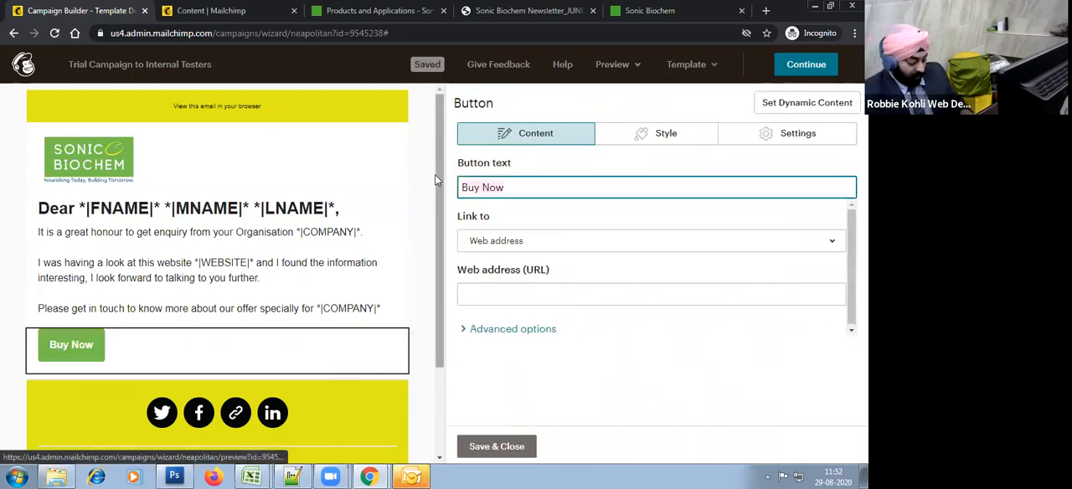
{"action": "type", "text": "Request a Mee"}
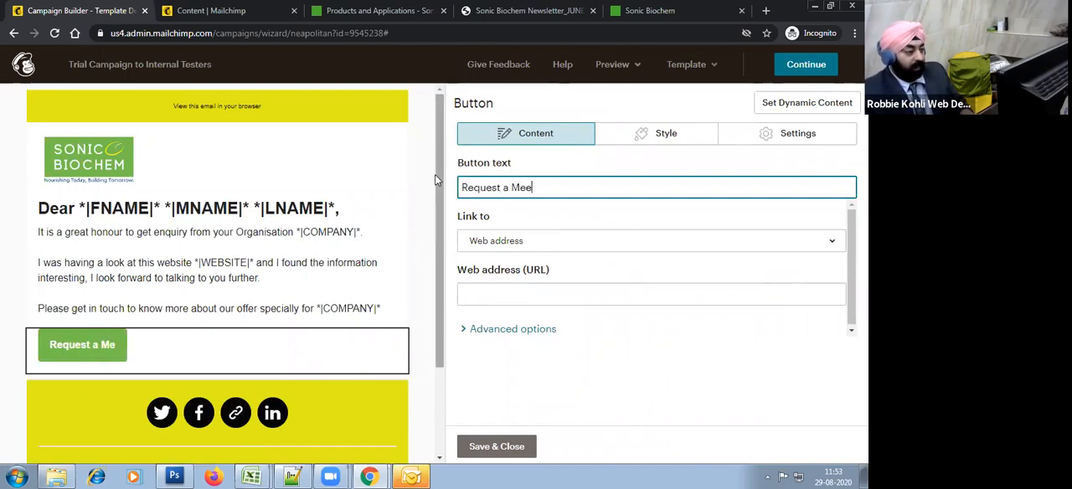
{"action": "type", "text": "ting"}
{"action": "left_click", "coordinate": [499, 446]}
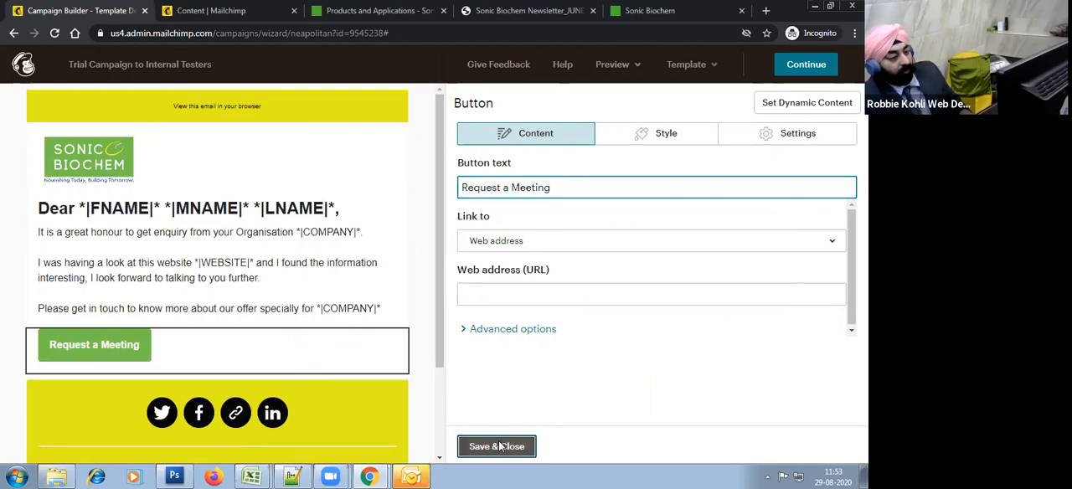
Step: Preview the email with live merge tag info enabled, checking the greeting, body text and footer, and close the preview
{"action": "left_click", "coordinate": [610, 67]}
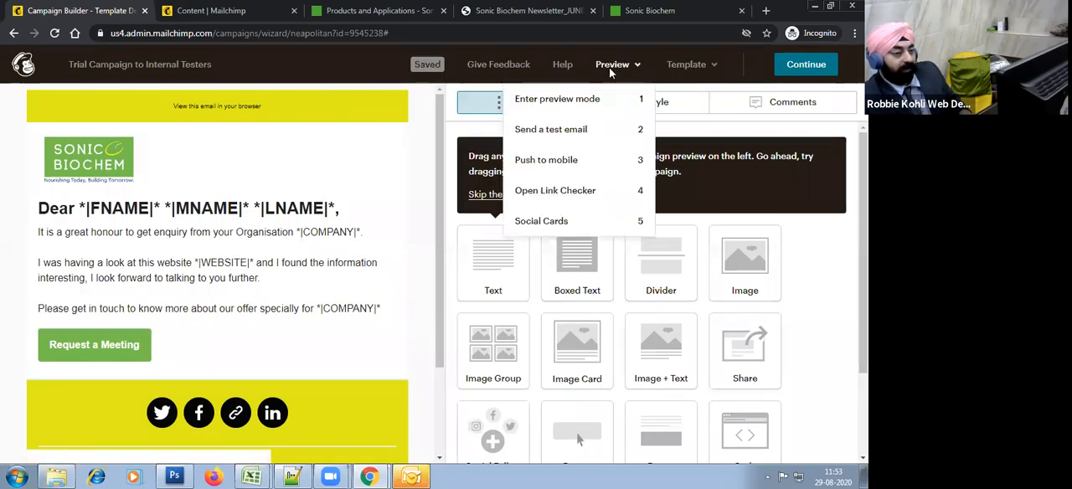
{"action": "left_click", "coordinate": [611, 107]}
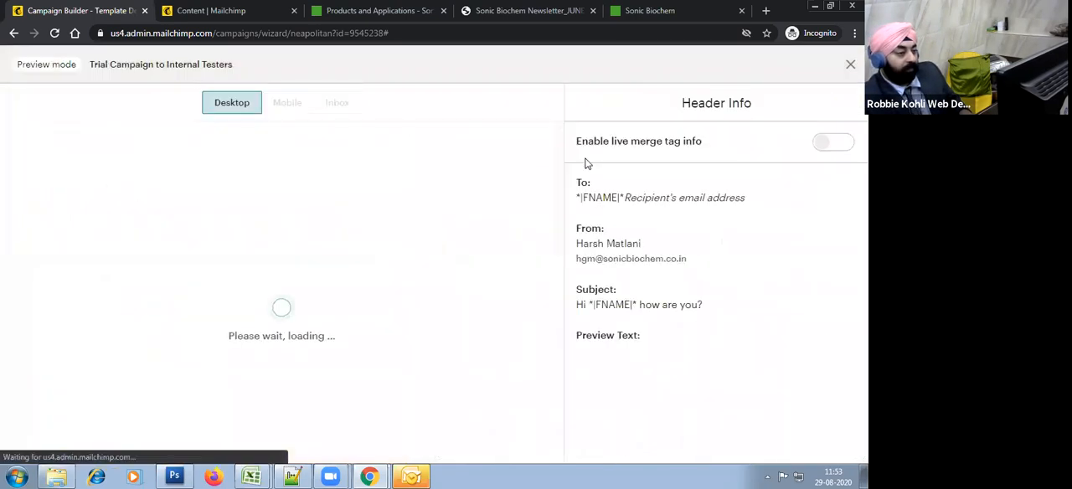
{"action": "left_click", "coordinate": [837, 145]}
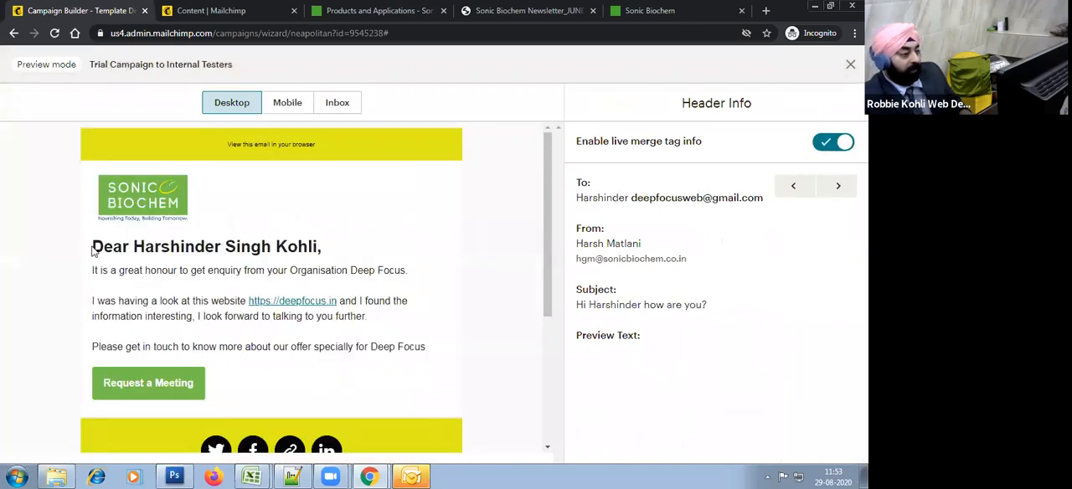
{"action": "left_click_drag", "start_coordinate": [98, 246], "coordinate": [393, 255]}
{"action": "left_click", "coordinate": [421, 263]}
{"action": "left_click_drag", "start_coordinate": [112, 271], "coordinate": [382, 282]}
{"action": "left_click_drag", "start_coordinate": [137, 304], "coordinate": [349, 317]}
{"action": "left_click", "coordinate": [412, 345]}
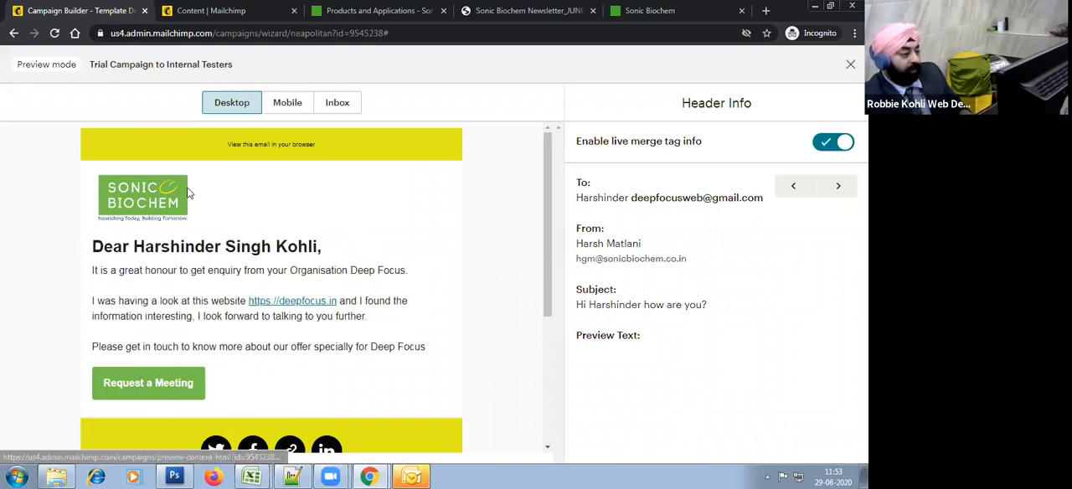
{"action": "scroll", "coordinate": [332, 292], "scroll_direction": "down", "scroll_amount": 3}
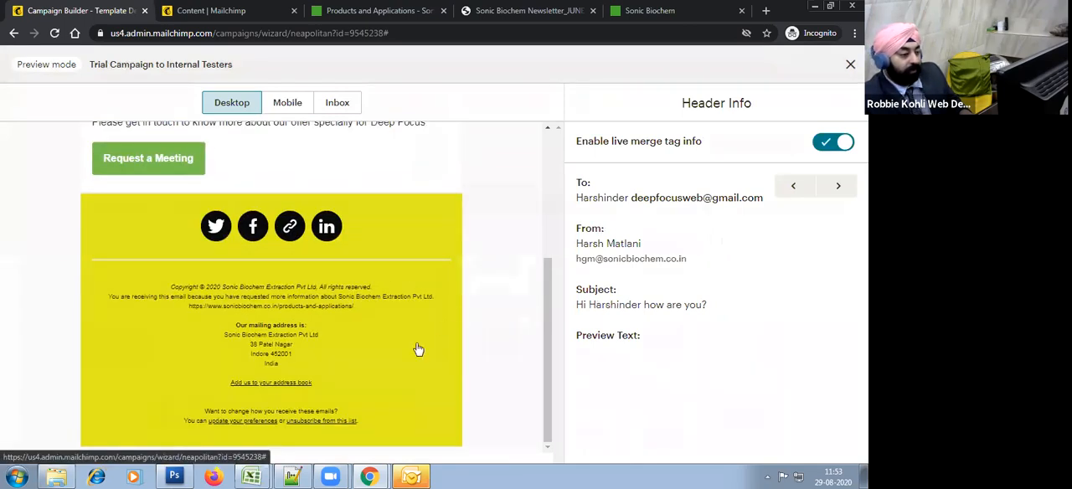
{"action": "key", "text": "Escape"}
Step: Open the footer block and examine its description, mailing address, subscription preference and rewards merge tags, leaving the text unedited
{"action": "left_click", "coordinate": [327, 361]}
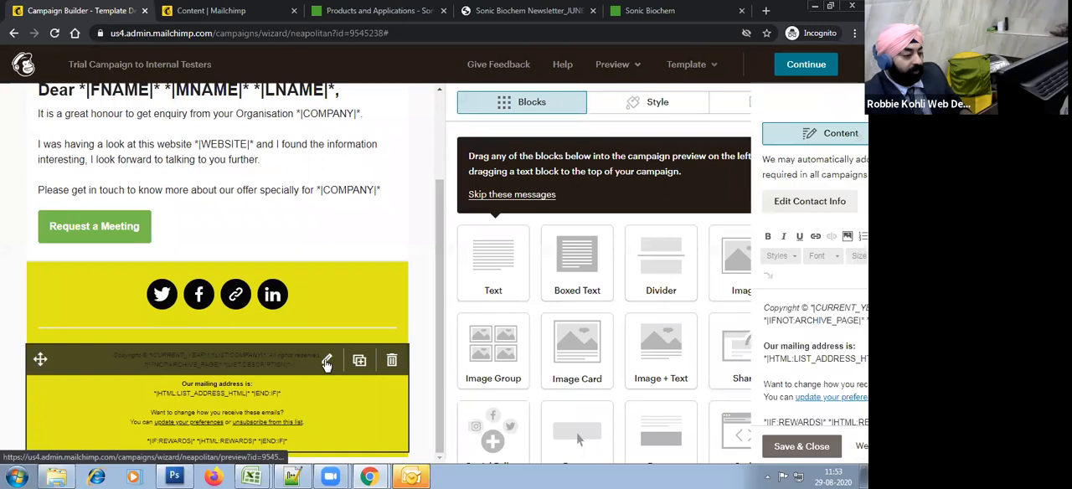
{"action": "left_click_drag", "start_coordinate": [660, 321], "coordinate": [460, 331]}
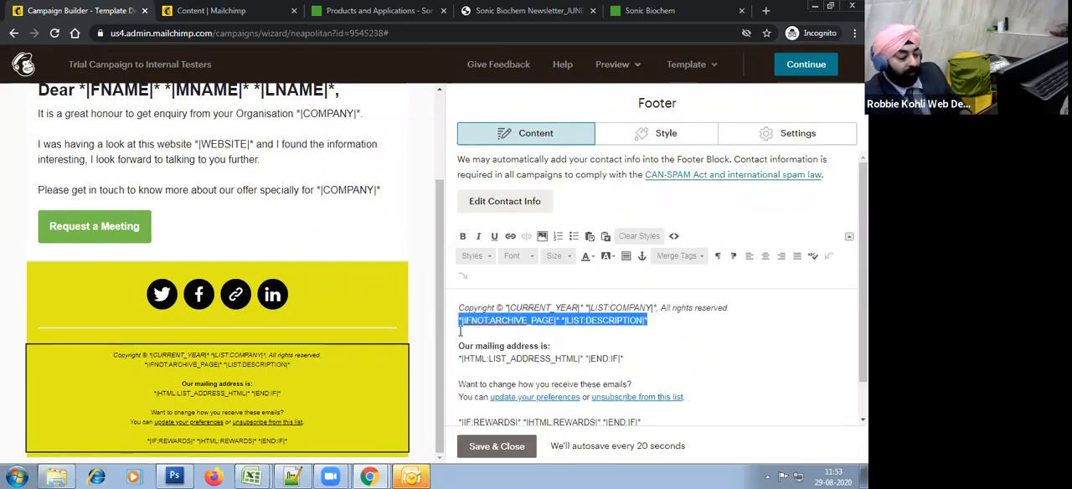
{"action": "left_click_drag", "start_coordinate": [633, 358], "coordinate": [449, 340]}
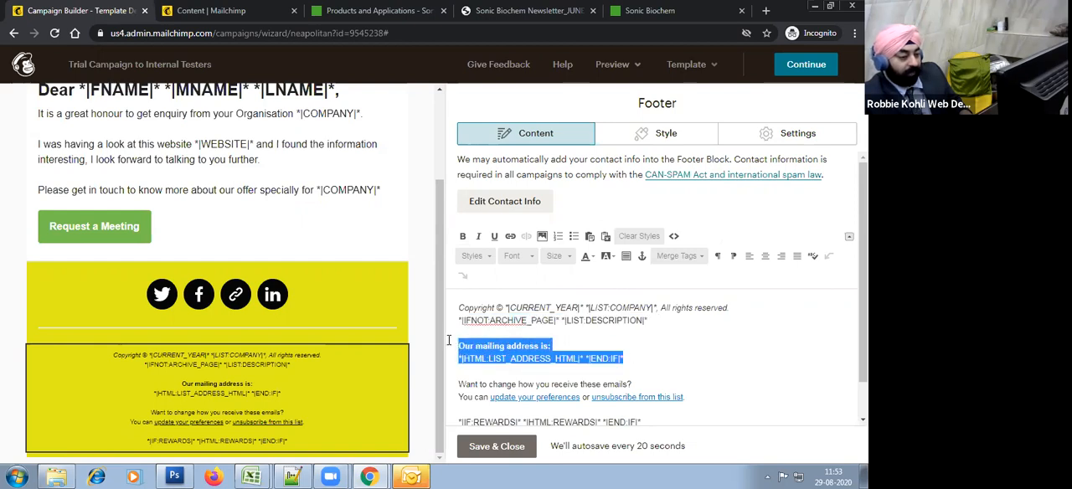
{"action": "left_click_drag", "start_coordinate": [646, 382], "coordinate": [444, 382]}
{"action": "scroll", "coordinate": [656, 382], "scroll_direction": "down", "scroll_amount": 1}
{"action": "left_click_drag", "start_coordinate": [655, 383], "coordinate": [440, 383]}
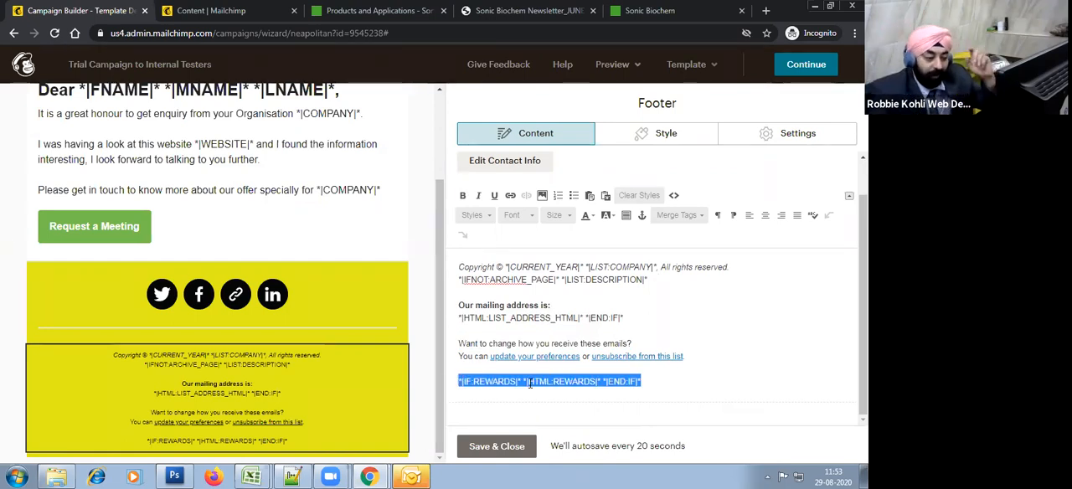
{"action": "left_click", "coordinate": [650, 384]}
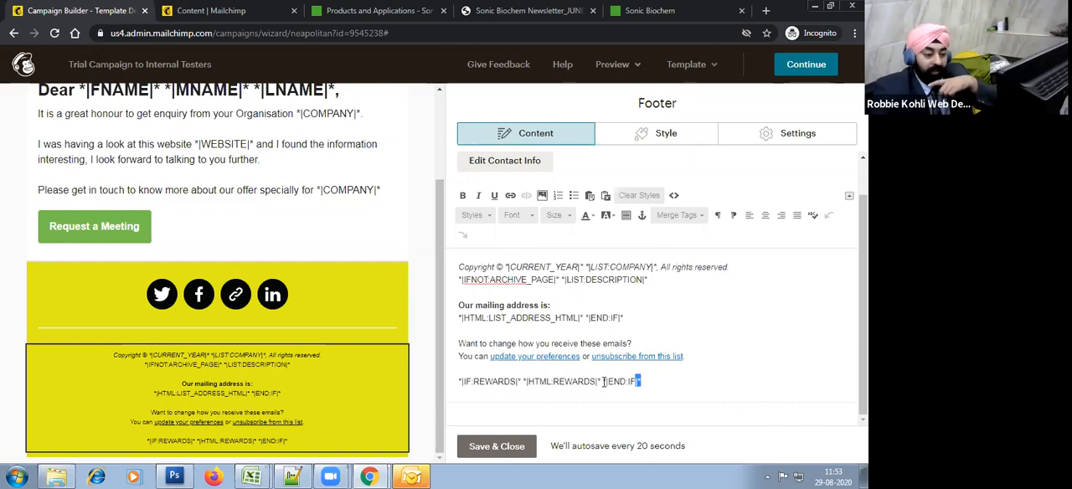
{"action": "left_click_drag", "start_coordinate": [604, 382], "coordinate": [438, 385]}
{"action": "left_click", "coordinate": [507, 451]}
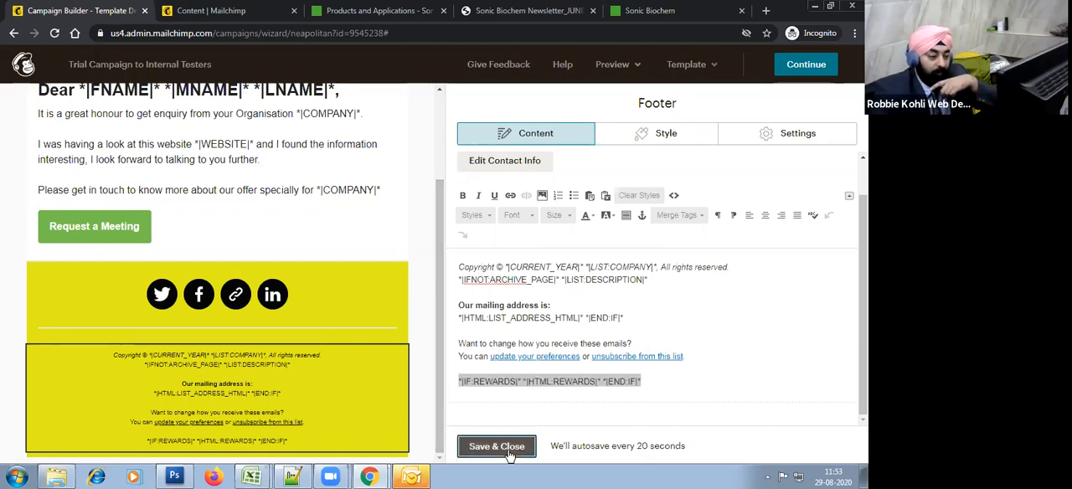
Step: Preview the campaign again, enable live merge tag info and review the personalized greeting and message body
{"action": "left_click", "coordinate": [620, 65]}
{"action": "left_click", "coordinate": [629, 98]}
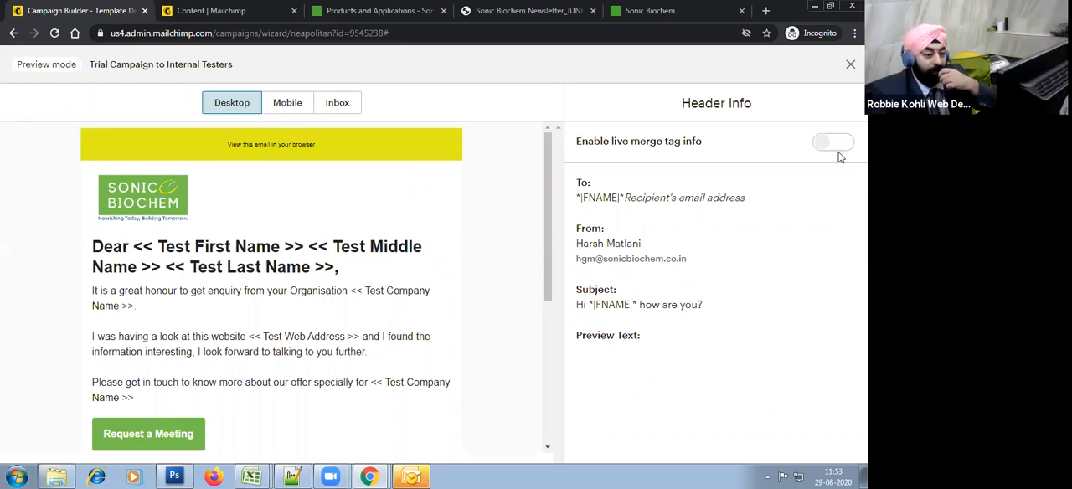
{"action": "scroll", "coordinate": [441, 336], "scroll_direction": "down", "scroll_amount": 5}
{"action": "scroll", "coordinate": [441, 336], "scroll_direction": "up", "scroll_amount": 5}
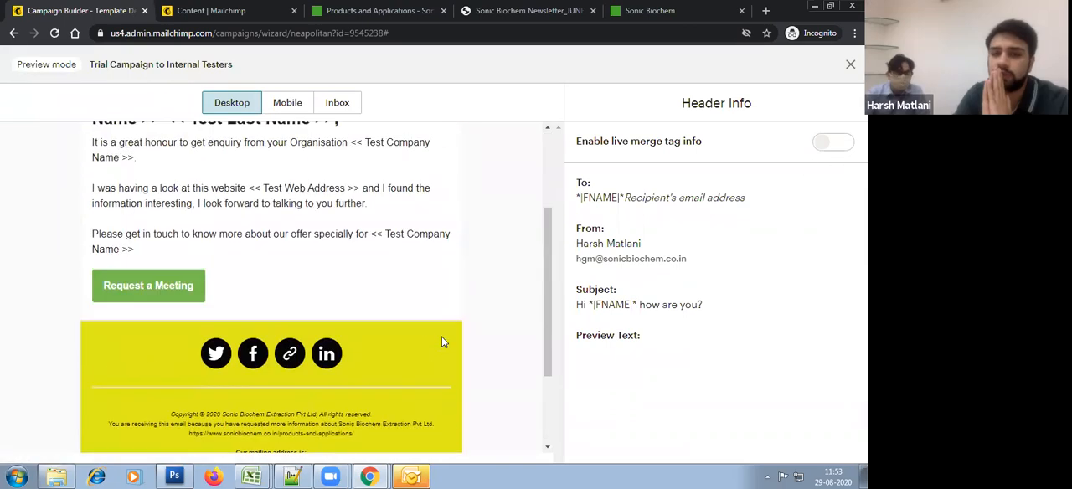
{"action": "left_click", "coordinate": [833, 147]}
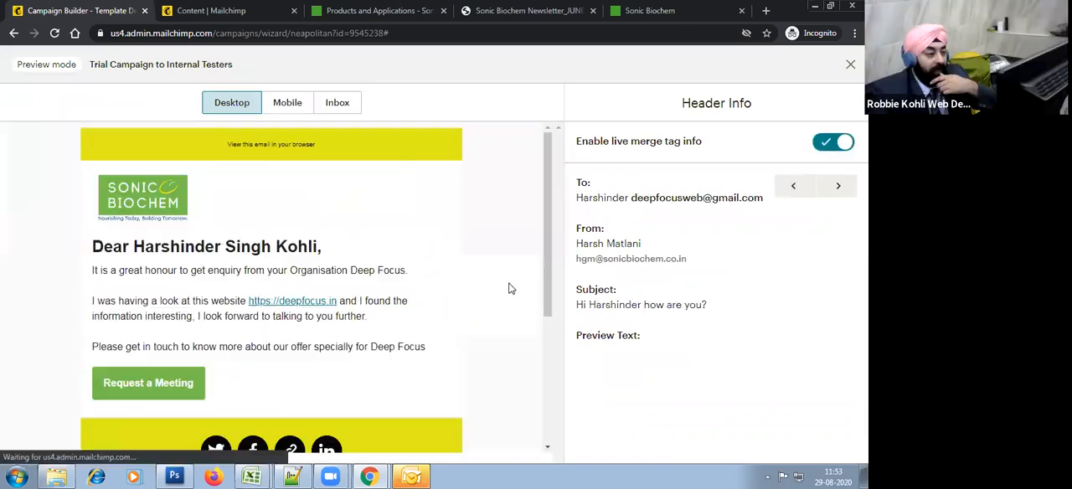
{"action": "left_click_drag", "start_coordinate": [92, 245], "coordinate": [443, 361]}
{"action": "left_click", "coordinate": [431, 382]}
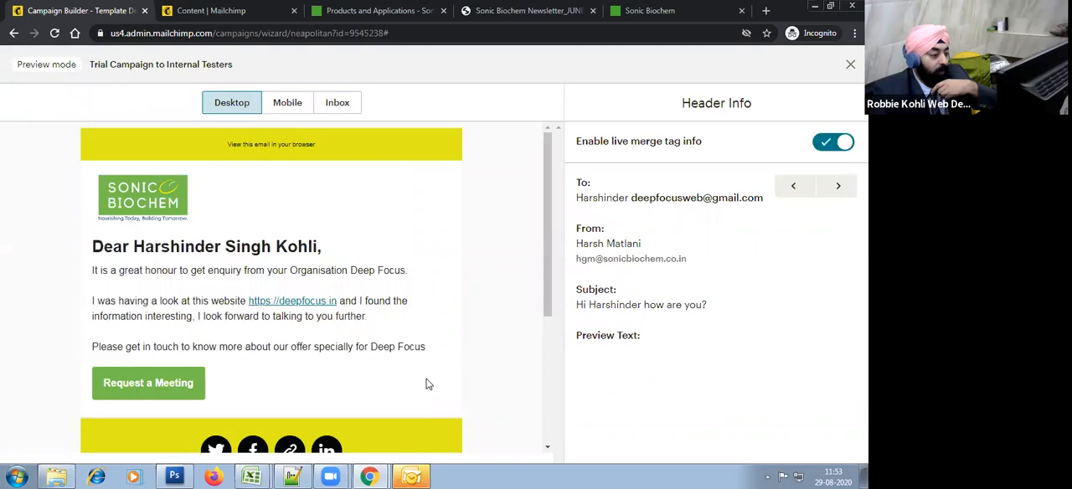
Step: Check the preview's footer, including the copyright lines and the company mailing address, and return to the email's start
{"action": "scroll", "coordinate": [426, 383], "scroll_direction": "down", "scroll_amount": 3}
{"action": "left_click_drag", "start_coordinate": [226, 290], "coordinate": [420, 358]}
{"action": "left_click", "coordinate": [253, 308]}
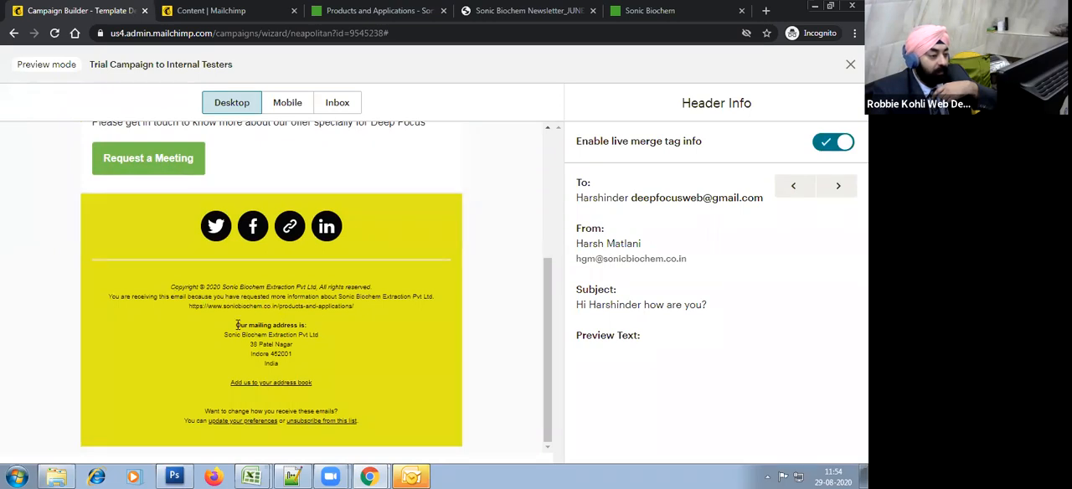
{"action": "left_click_drag", "start_coordinate": [237, 325], "coordinate": [304, 362]}
{"action": "left_click", "coordinate": [360, 323]}
{"action": "scroll", "coordinate": [392, 337], "scroll_direction": "up", "scroll_amount": 1}
{"action": "scroll", "coordinate": [395, 341], "scroll_direction": "up", "scroll_amount": 4}
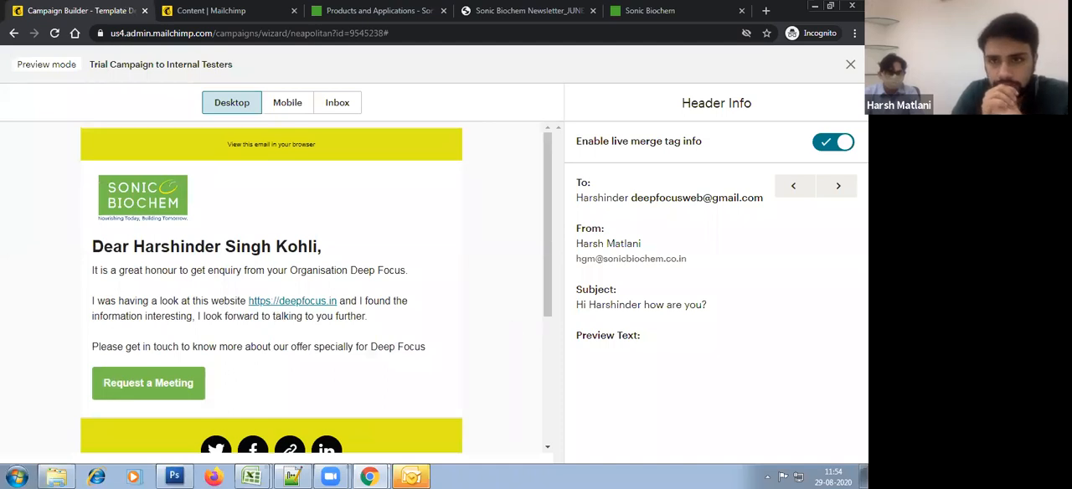
Step: Leave the preview and dismiss the introductory tips about content blocks in the email editor
{"action": "left_click", "coordinate": [852, 64]}
{"action": "scroll", "coordinate": [420, 235], "scroll_direction": "up", "scroll_amount": 2}
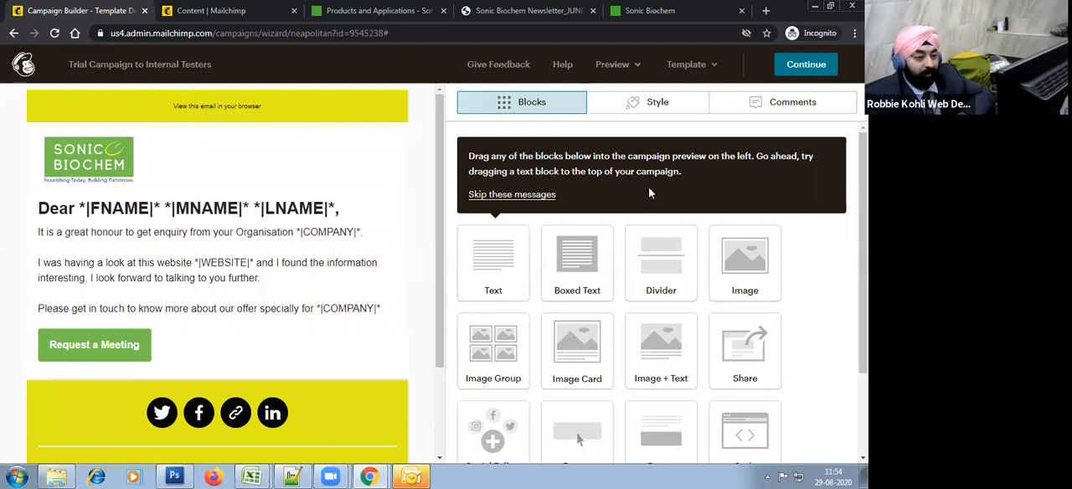
{"action": "left_click", "coordinate": [512, 194]}
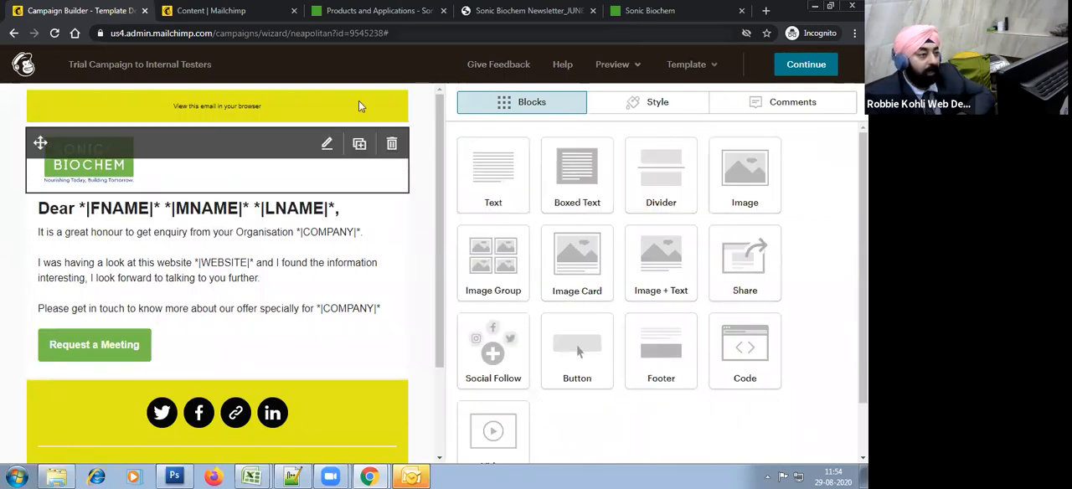
Step: Copy the file URL of the Christmas greeting image CHRISTMAS-04.jpg from the Content Studio files
{"action": "left_click", "coordinate": [213, 22]}
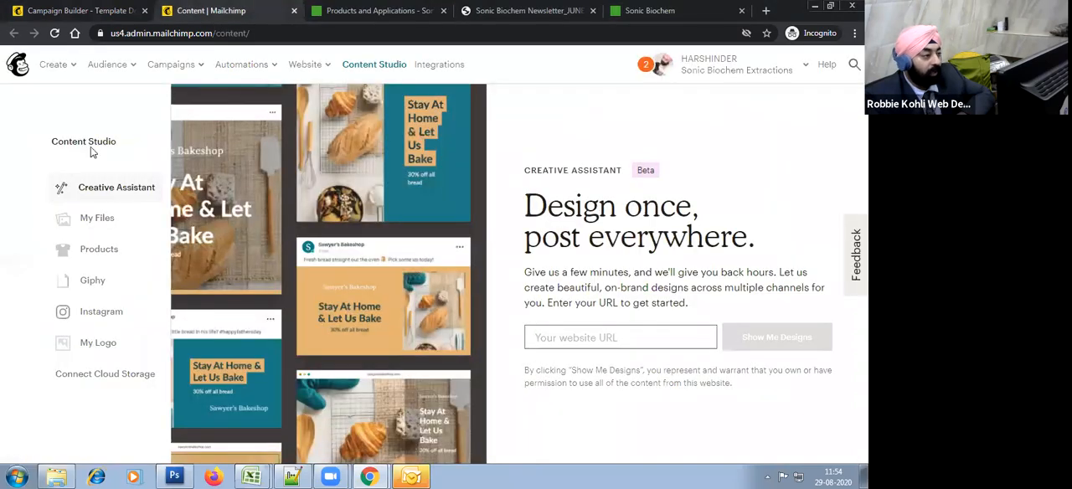
{"action": "left_click", "coordinate": [96, 218]}
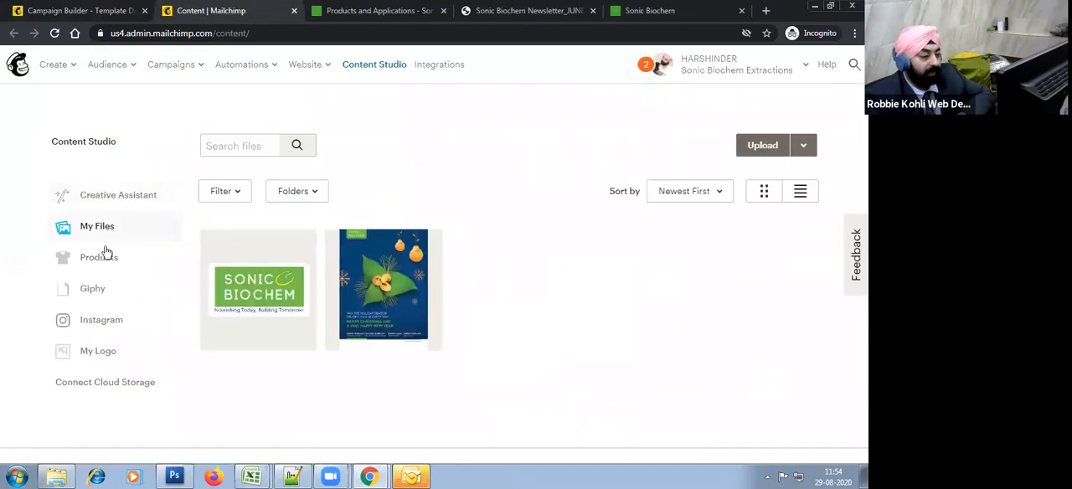
{"action": "left_click", "coordinate": [380, 279]}
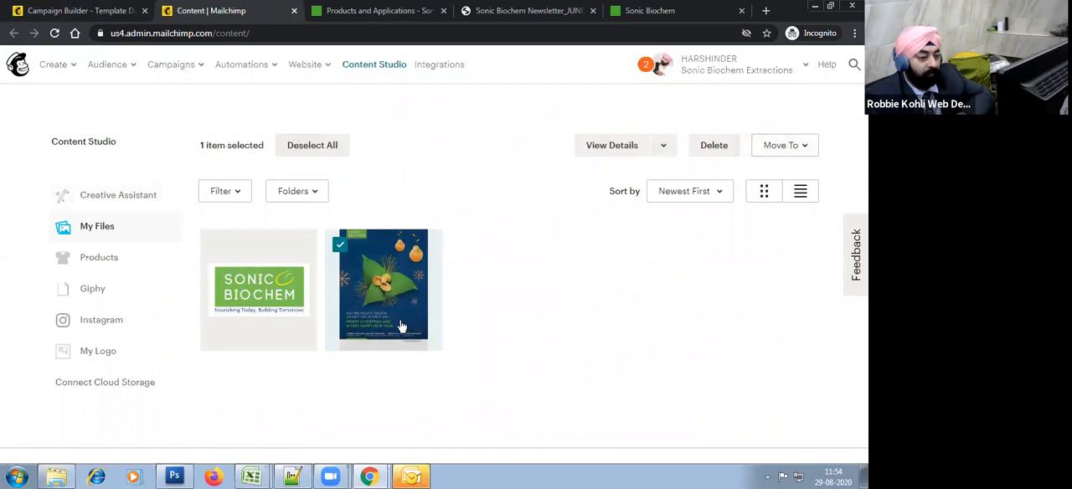
{"action": "left_click", "coordinate": [665, 146]}
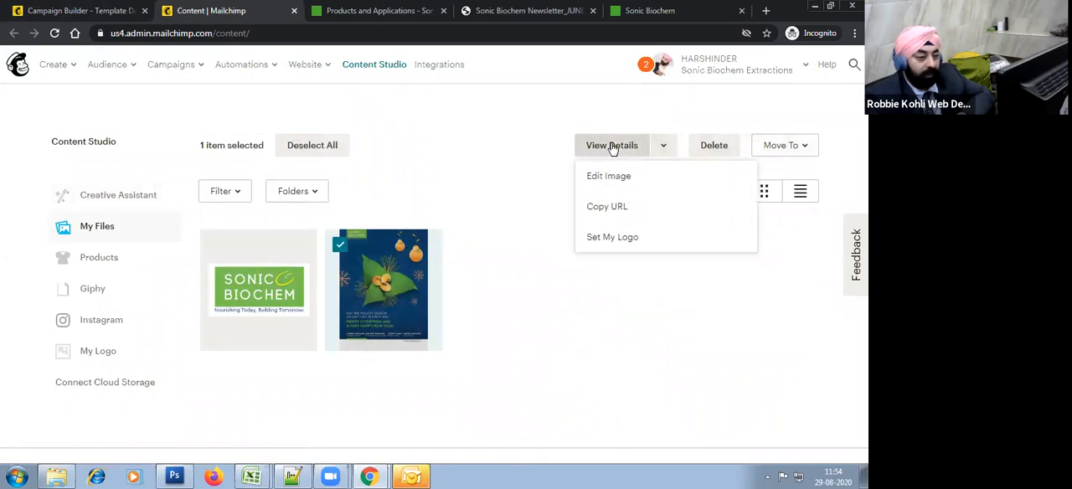
{"action": "left_click", "coordinate": [611, 151]}
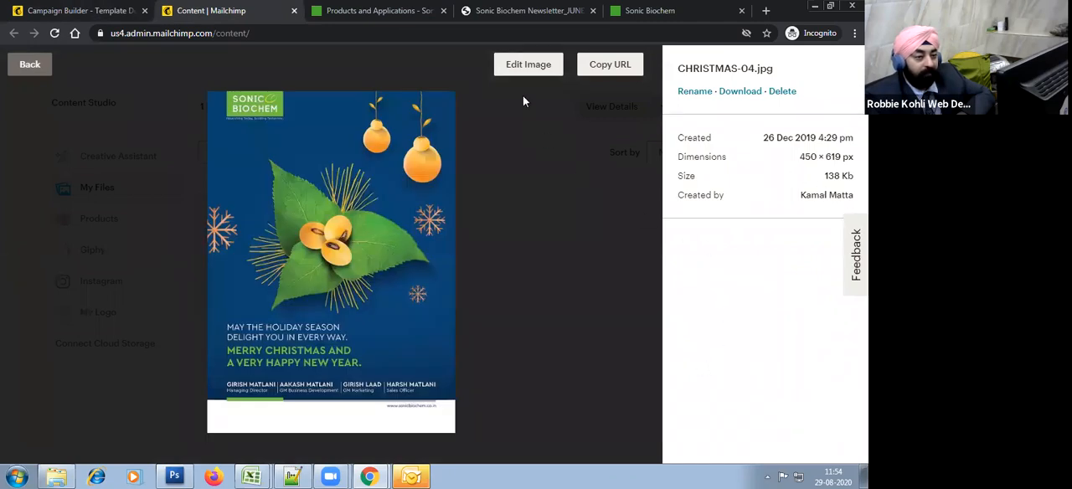
{"action": "left_click", "coordinate": [625, 64]}
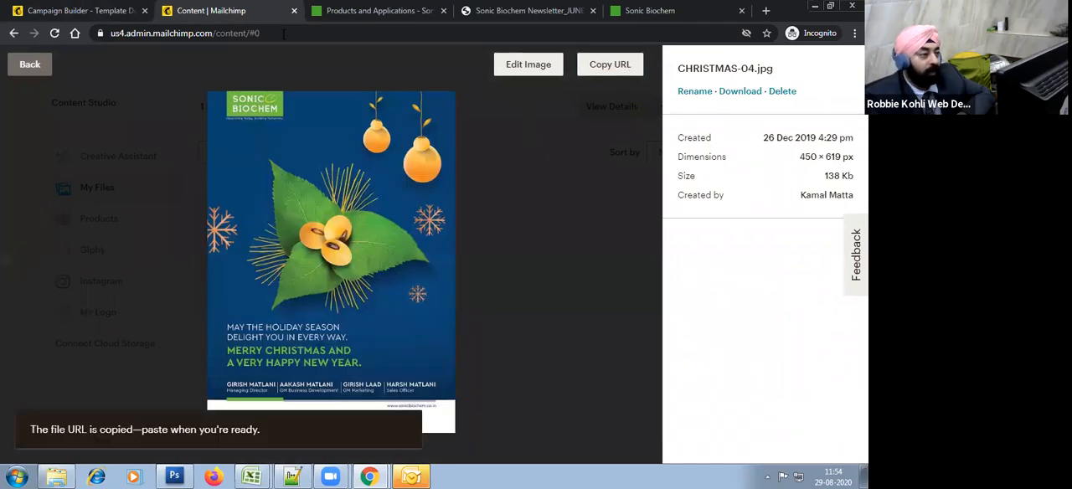
Step: Set the web address of the email's Request a Meeting button to the copied image URL
{"action": "left_click", "coordinate": [75, 10]}
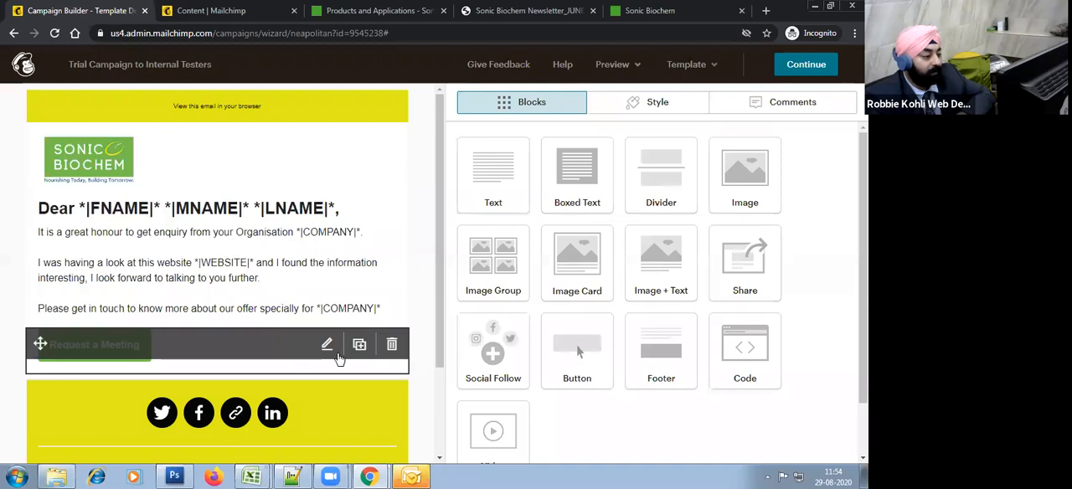
{"action": "left_click", "coordinate": [327, 346]}
{"action": "left_click", "coordinate": [563, 293]}
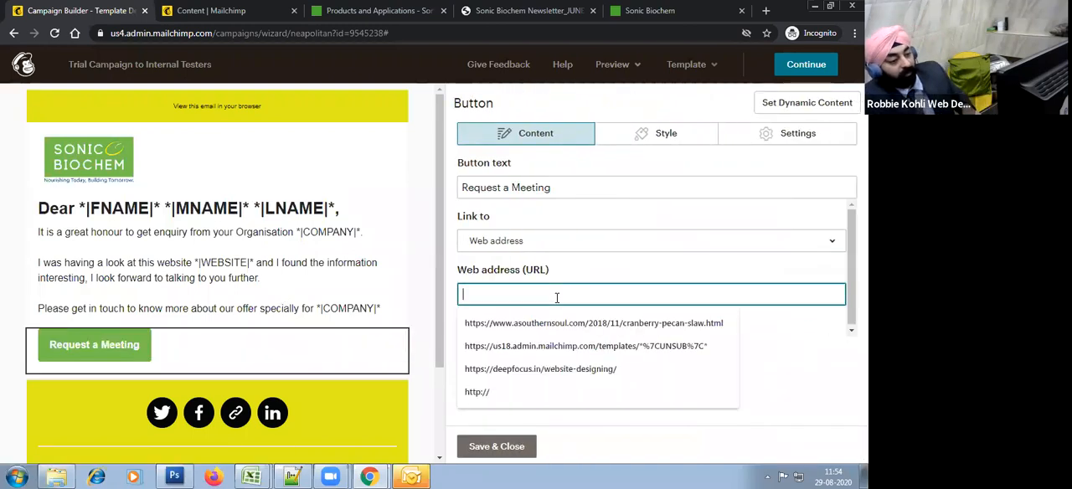
{"action": "key", "text": "ctrl+v"}
Step: Change the button text to "View Brochure" and save the button block
{"action": "left_click", "coordinate": [538, 188]}
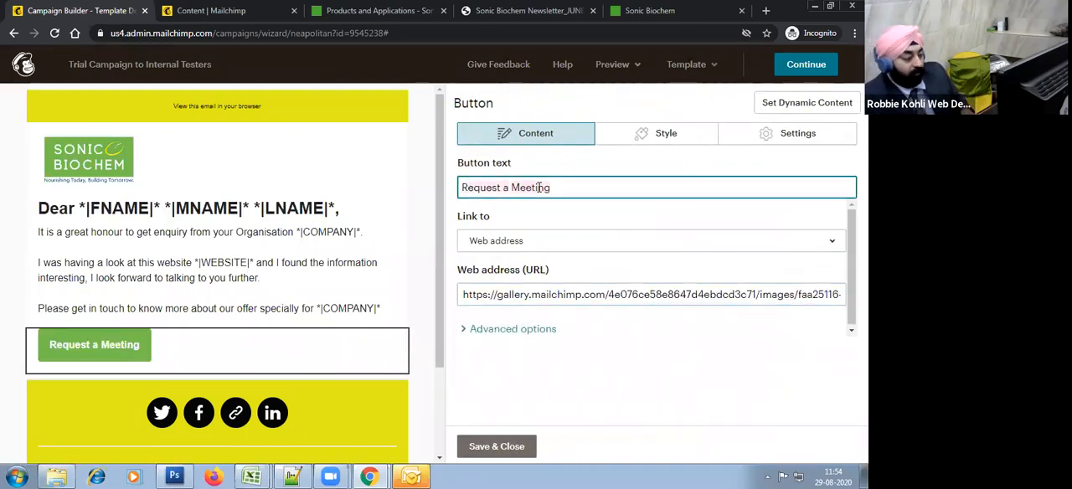
{"action": "key", "text": "ctrl+a"}
{"action": "key", "text": "BackSpace"}
{"action": "type", "text": "View Pro"}
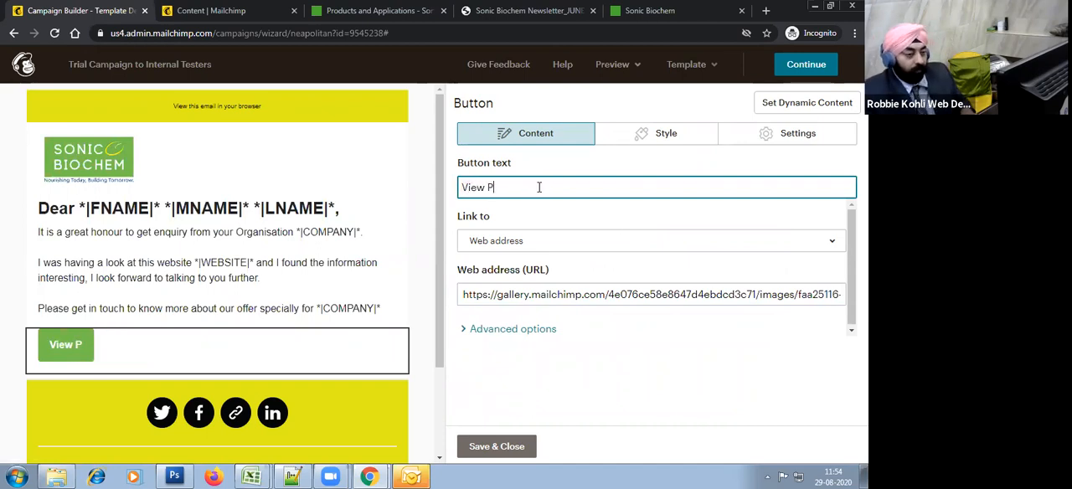
{"action": "key", "text": "BackSpace"}
{"action": "key", "text": "BackSpace"}
{"action": "key", "text": "BackSpace"}
{"action": "type", "text": "Bro"}
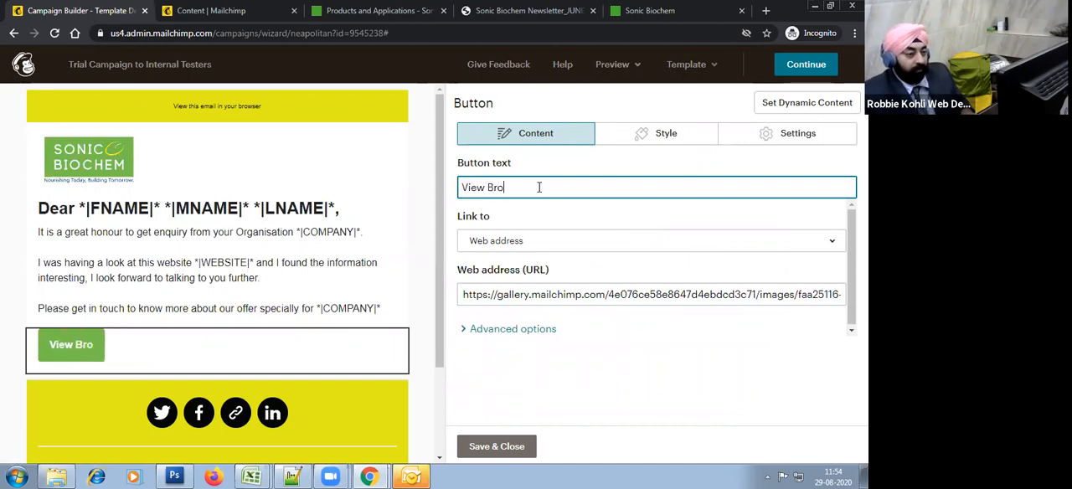
{"action": "type", "text": "chure"}
{"action": "left_click", "coordinate": [479, 442]}
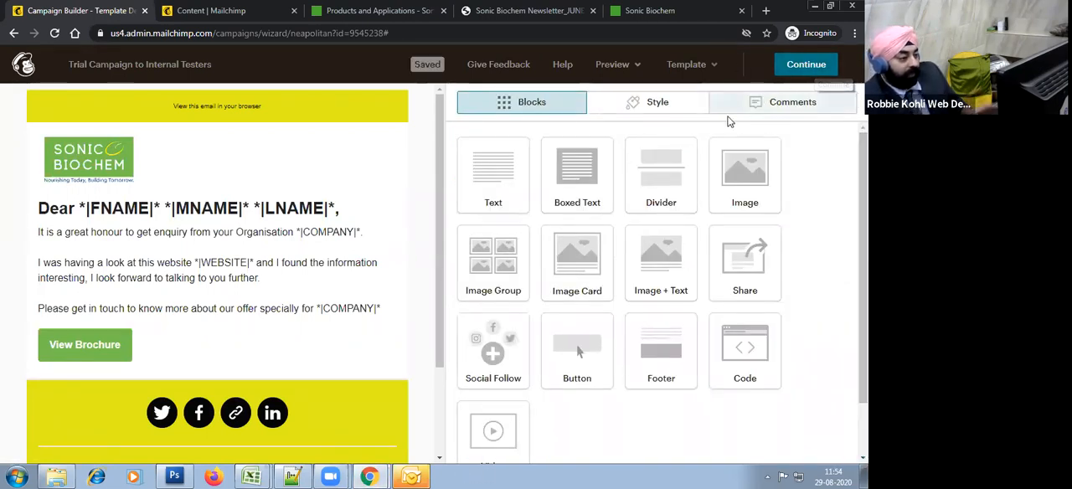
Step: Continue to the campaign's summary page and check the send confirmation without sending
{"action": "left_click", "coordinate": [820, 71]}
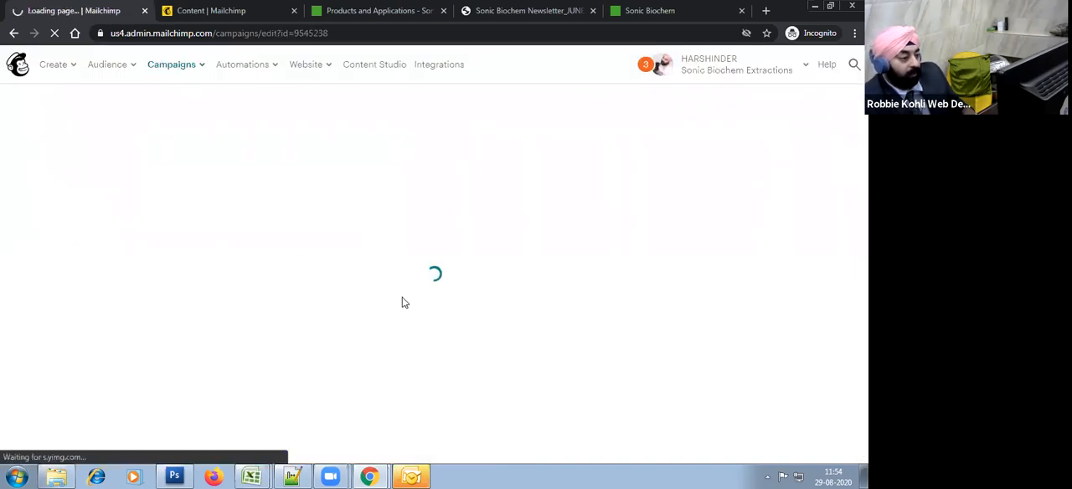
{"action": "scroll", "coordinate": [448, 228], "scroll_direction": "down", "scroll_amount": 3}
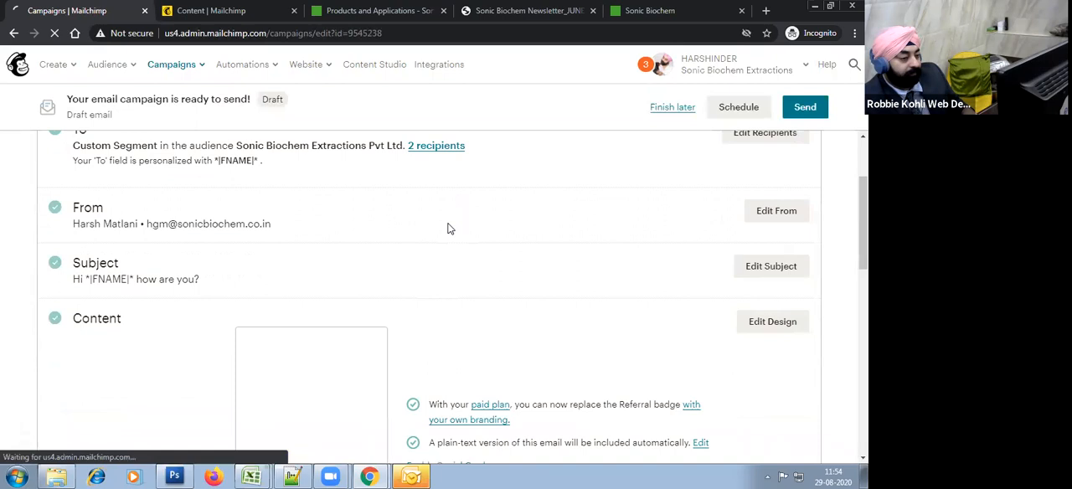
{"action": "left_click", "coordinate": [802, 107]}
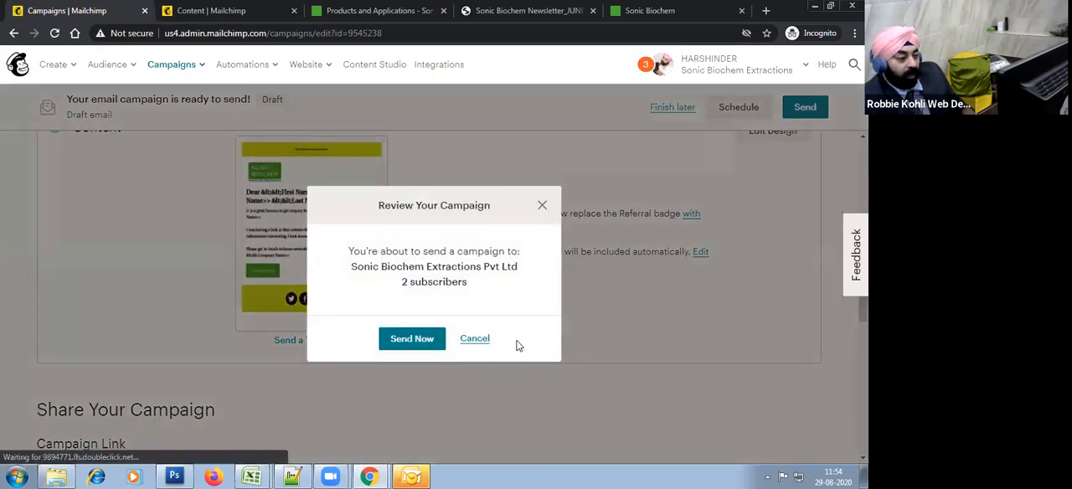
{"action": "left_click", "coordinate": [475, 339]}
{"action": "scroll", "coordinate": [754, 326], "scroll_direction": "up", "scroll_amount": 5}
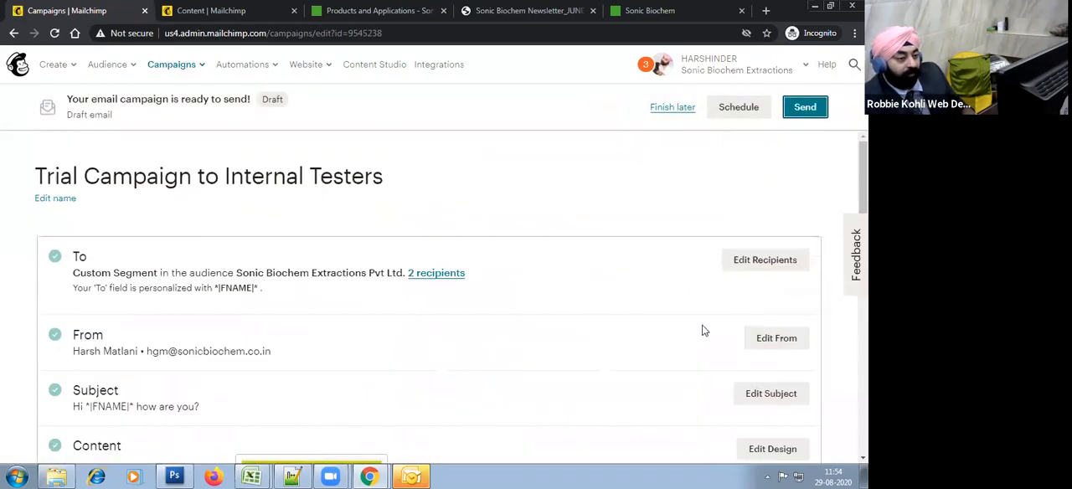
Step: Start scheduling the campaign and set its specific delivery time to 10:00 AM
{"action": "left_click", "coordinate": [757, 114]}
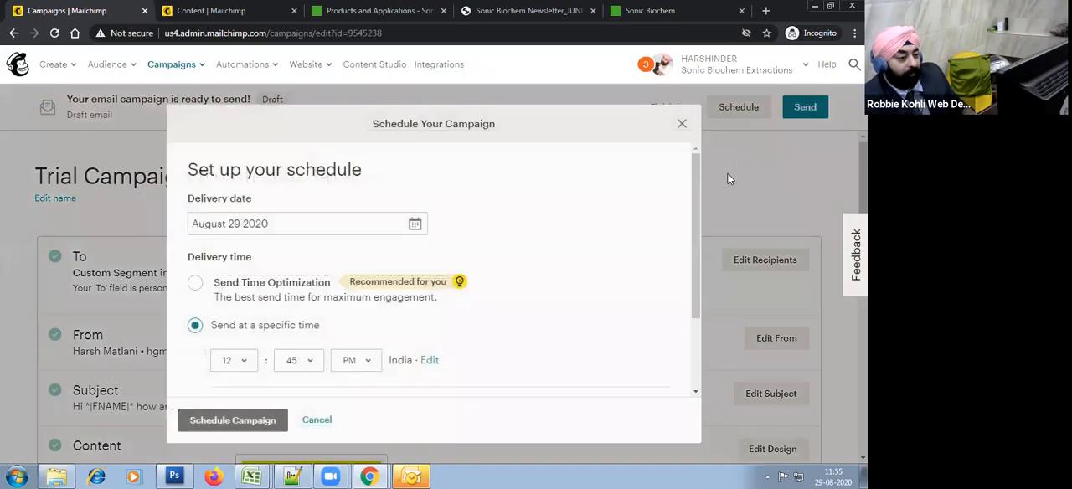
{"action": "scroll", "coordinate": [512, 249], "scroll_direction": "down", "scroll_amount": 3}
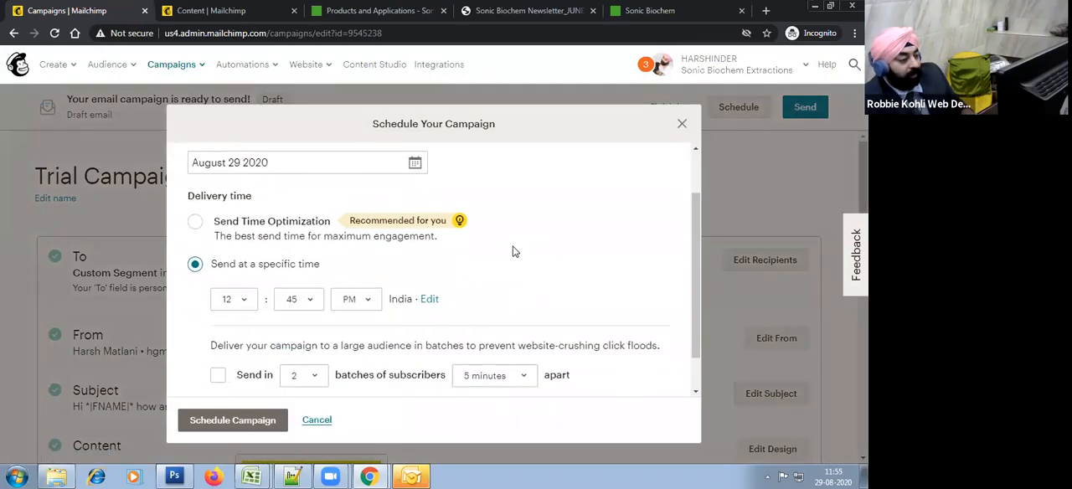
{"action": "left_click", "coordinate": [227, 256]}
{"action": "left_click", "coordinate": [239, 374]}
{"action": "left_click", "coordinate": [312, 256]}
{"action": "left_click", "coordinate": [307, 285]}
{"action": "left_click", "coordinate": [345, 256]}
{"action": "left_click", "coordinate": [294, 265]}
{"action": "left_click", "coordinate": [292, 273]}
{"action": "left_click", "coordinate": [350, 257]}
{"action": "left_click", "coordinate": [352, 259]}
{"action": "left_click", "coordinate": [355, 261]}
{"action": "left_click", "coordinate": [350, 273]}
Step: Set the delivery date to August 30 2020, try Send Time Optimization and switch back to sending at a specific time
{"action": "scroll", "coordinate": [375, 295], "scroll_direction": "up", "scroll_amount": 1}
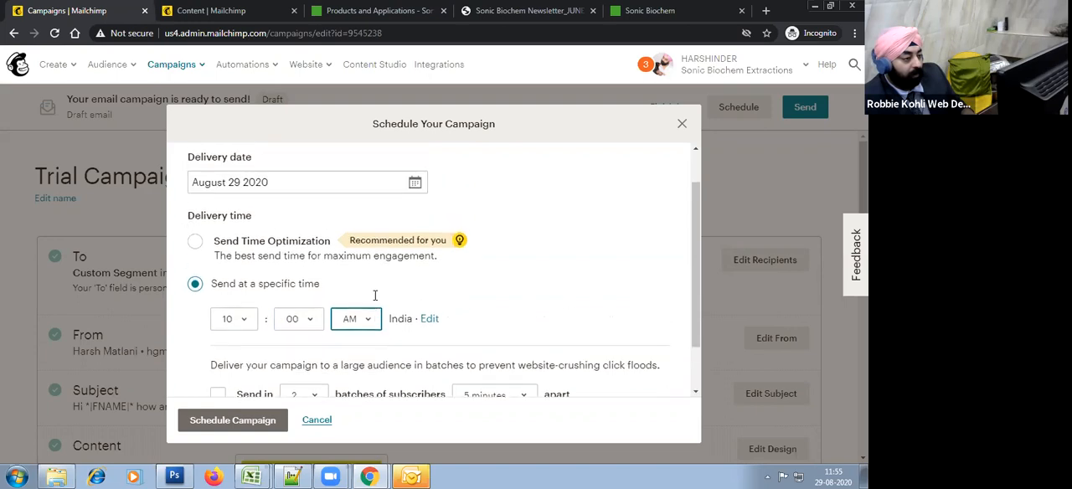
{"action": "left_click", "coordinate": [415, 183]}
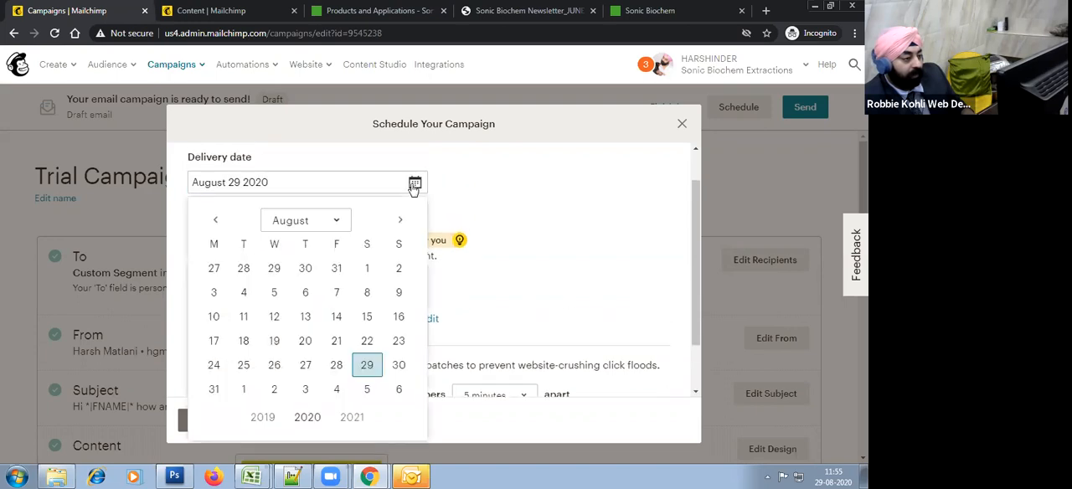
{"action": "left_click", "coordinate": [399, 365]}
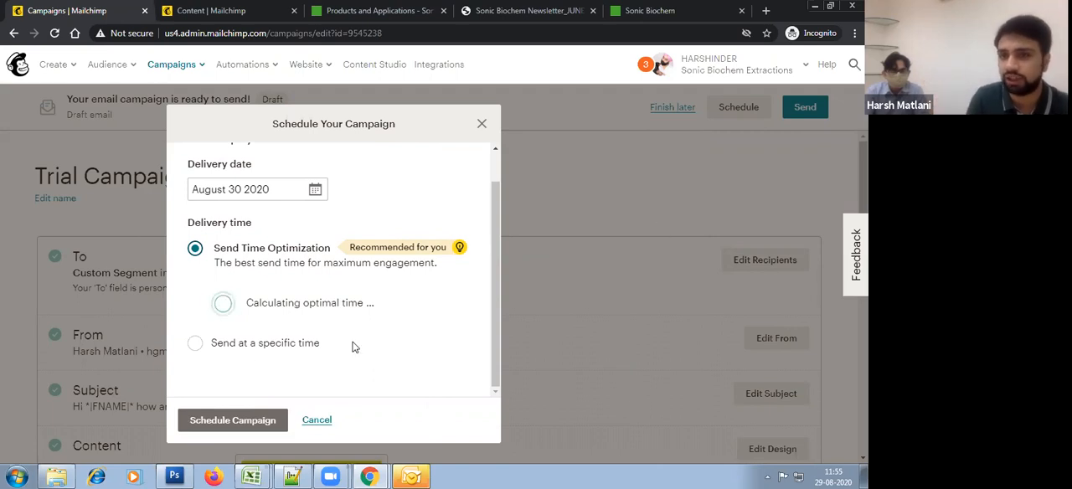
{"action": "left_click", "coordinate": [242, 345]}
Step: Review the delivery date, time and batch options, select Send Time Optimization, and cancel the scheduling
{"action": "scroll", "coordinate": [503, 327], "scroll_direction": "down", "scroll_amount": 2}
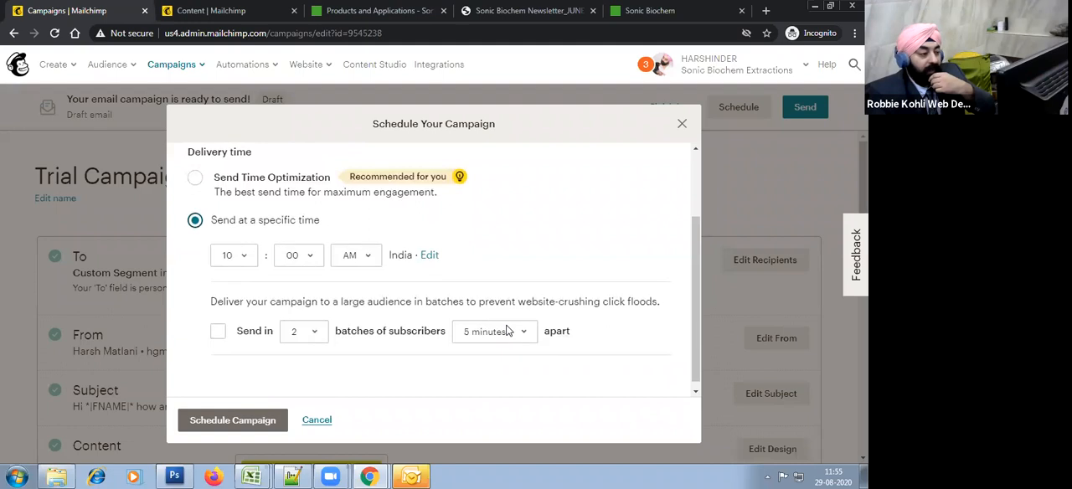
{"action": "scroll", "coordinate": [426, 383], "scroll_direction": "up", "scroll_amount": 2}
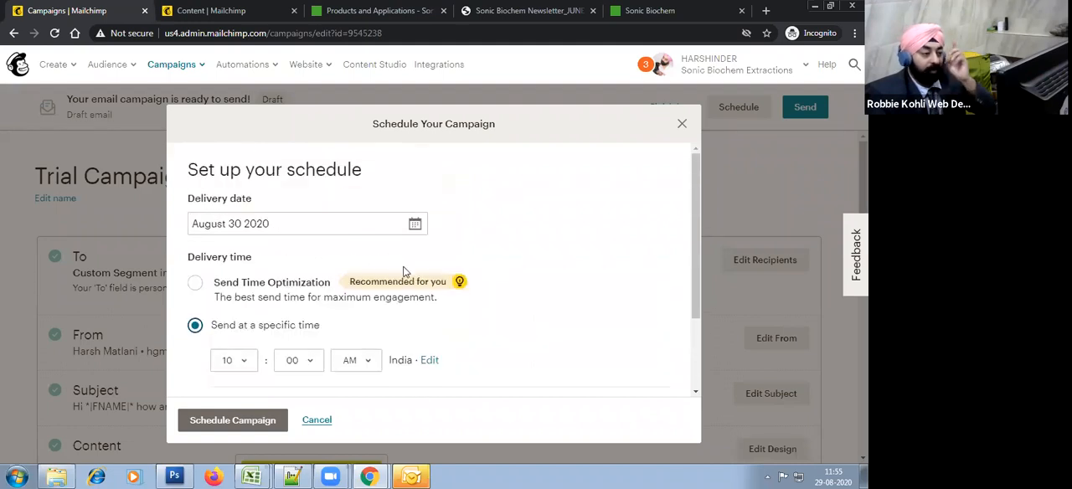
{"action": "scroll", "coordinate": [445, 304], "scroll_direction": "down", "scroll_amount": 2}
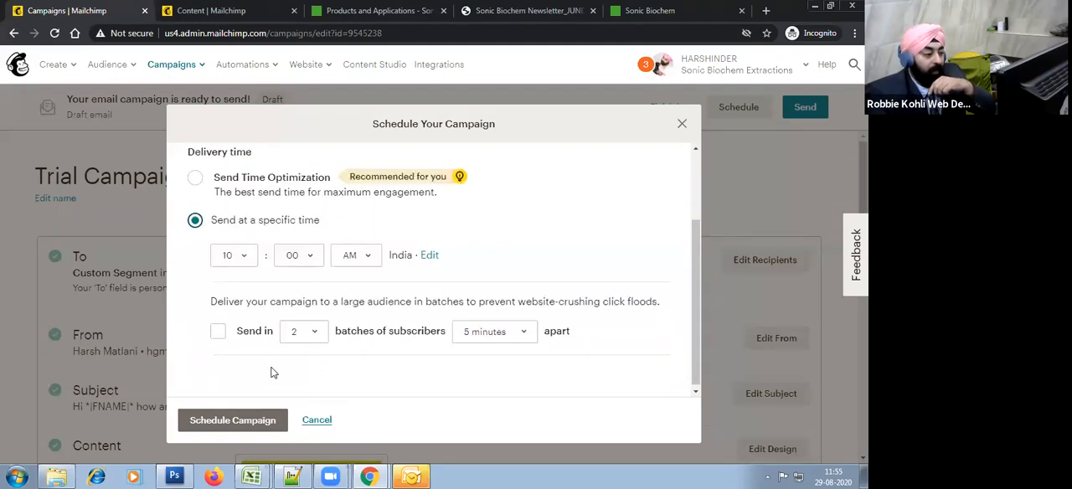
{"action": "scroll", "coordinate": [241, 345], "scroll_direction": "up", "scroll_amount": 2}
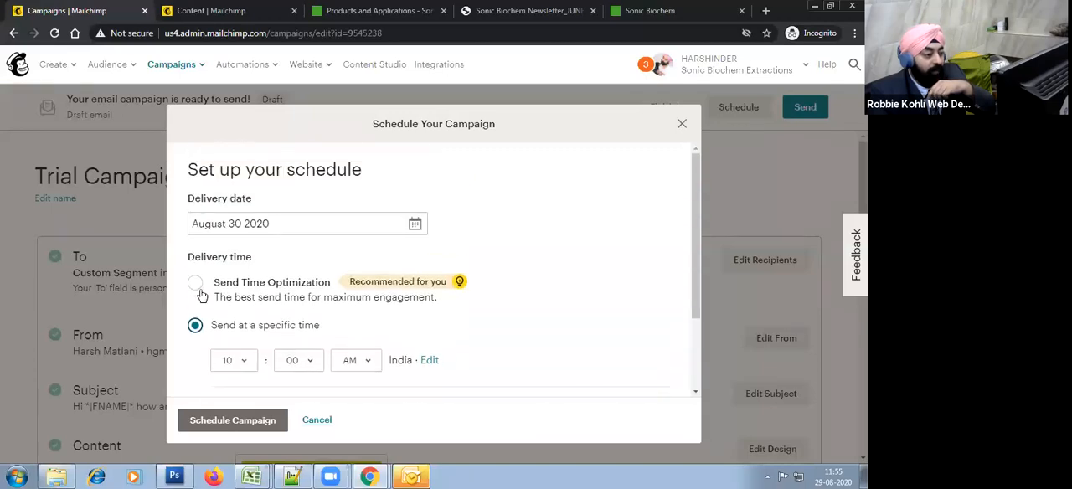
{"action": "scroll", "coordinate": [191, 343], "scroll_direction": "down", "scroll_amount": 2}
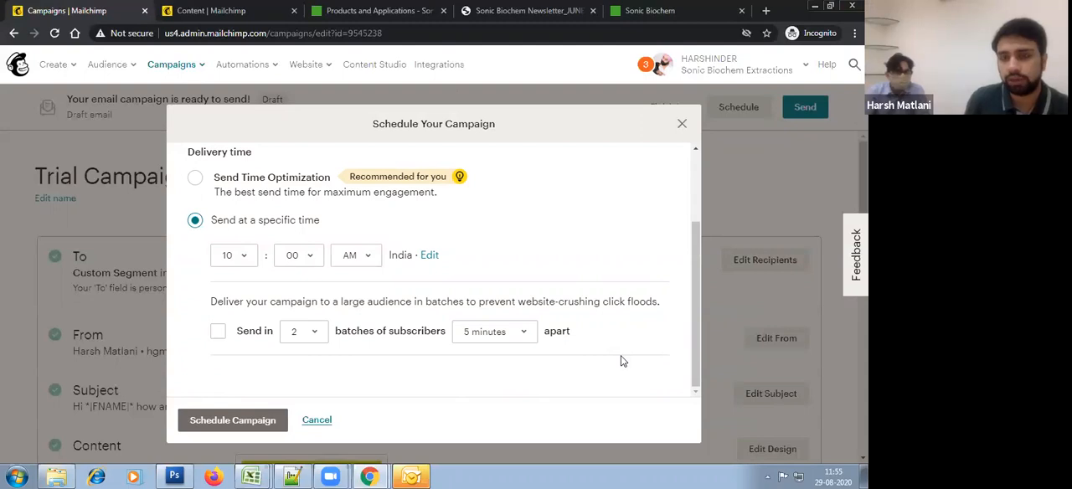
{"action": "scroll", "coordinate": [620, 359], "scroll_direction": "up", "scroll_amount": 2}
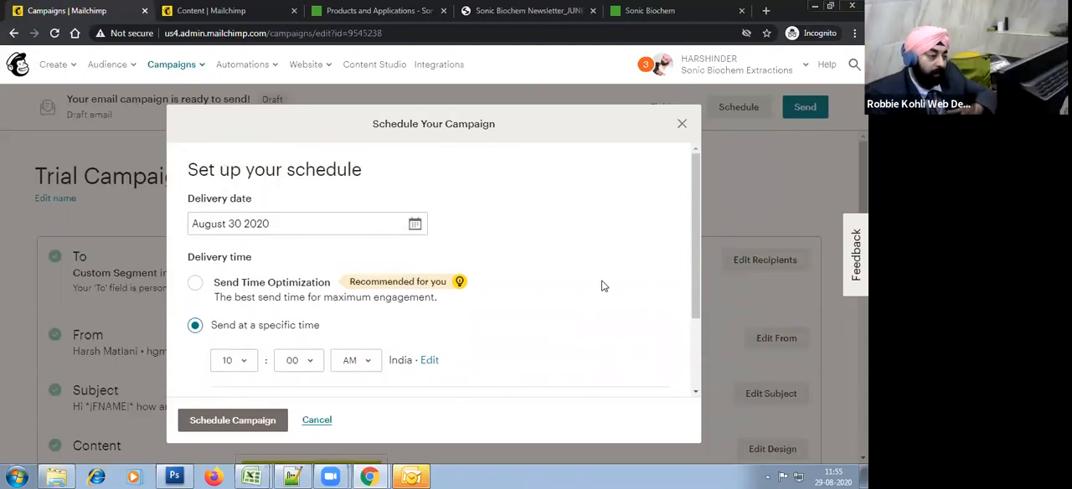
{"action": "scroll", "coordinate": [507, 312], "scroll_direction": "down", "scroll_amount": 2}
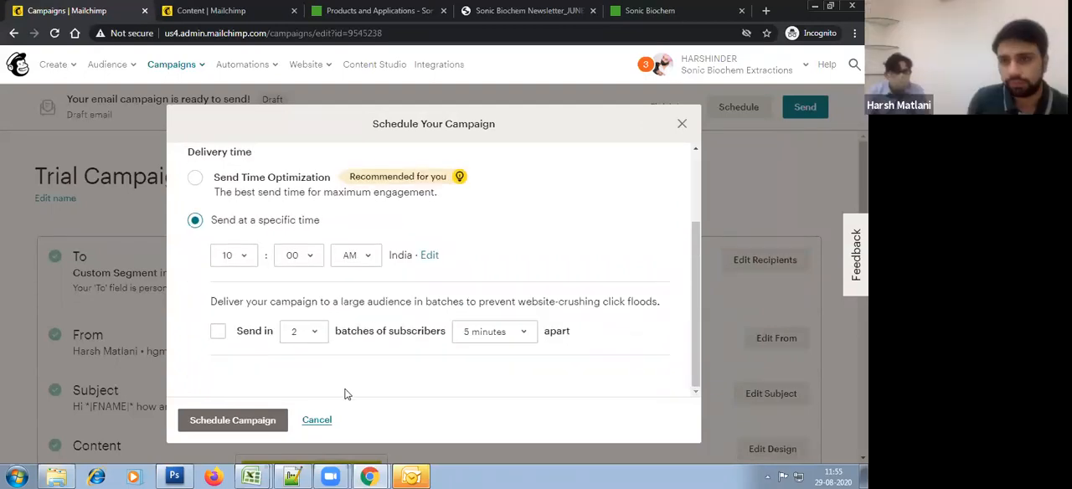
{"action": "scroll", "coordinate": [310, 294], "scroll_direction": "up", "scroll_amount": 2}
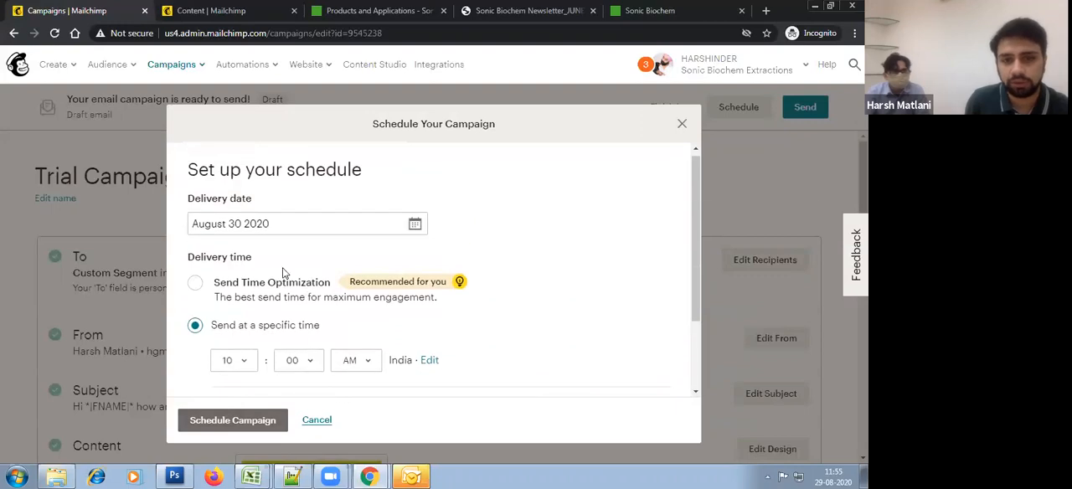
{"action": "left_click", "coordinate": [270, 282]}
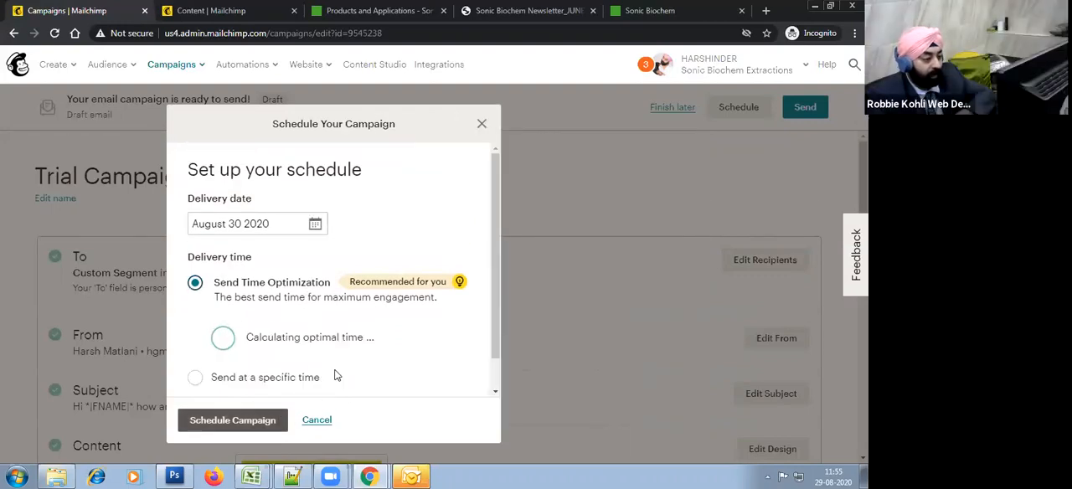
{"action": "left_click", "coordinate": [325, 427]}
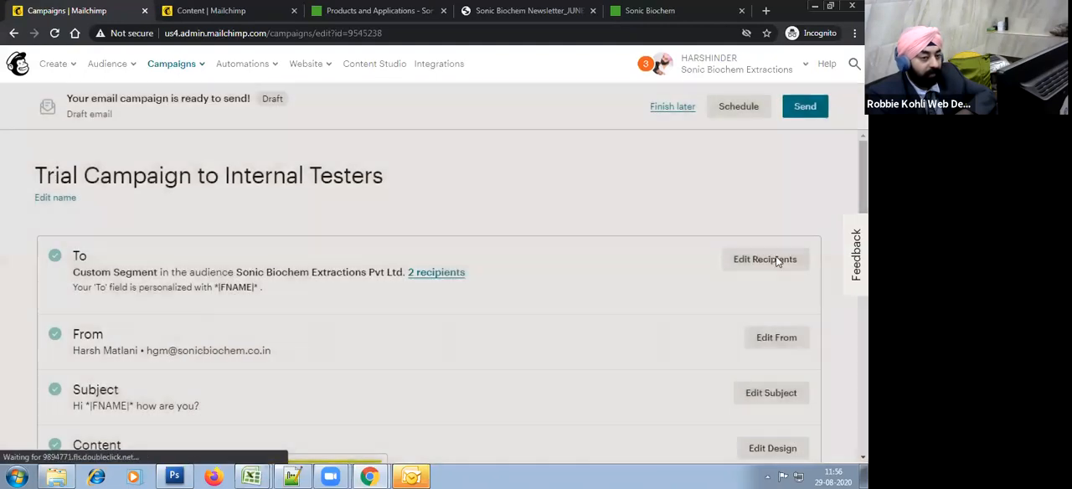
Step: Send the trial campaign immediately and open its public campaign link
{"action": "left_click", "coordinate": [806, 110]}
{"action": "left_click", "coordinate": [414, 338]}
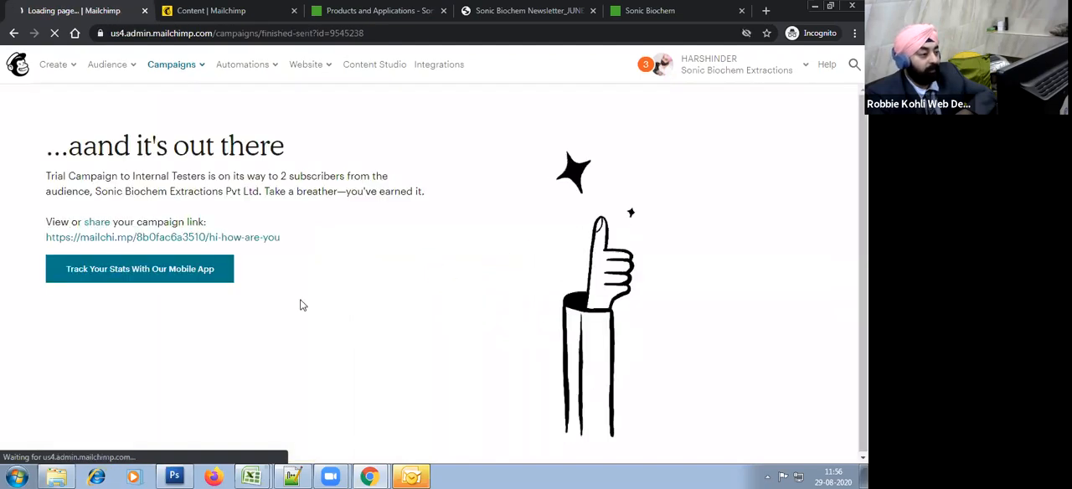
{"action": "left_click", "coordinate": [210, 239]}
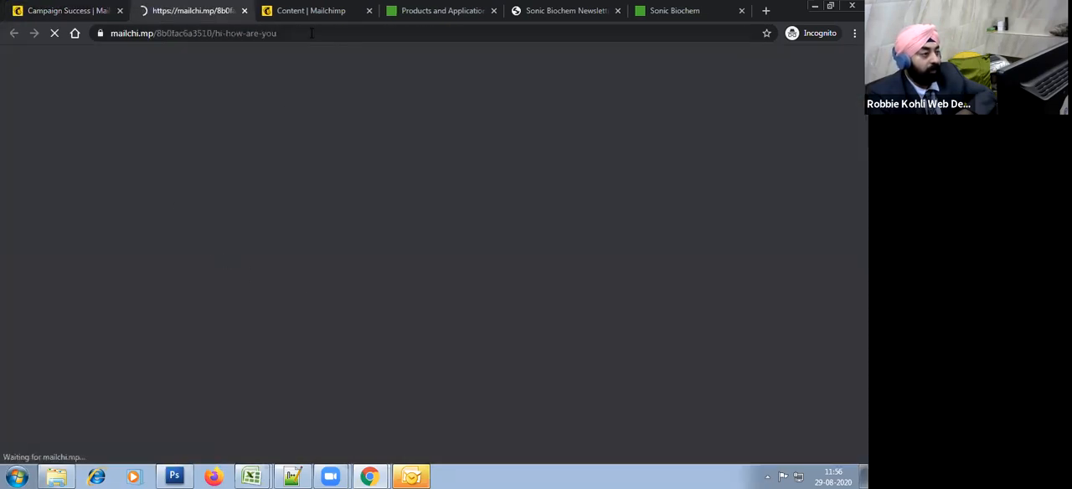
Step: Return to the campaign success page and open the account overview to examine contact and send usage
{"action": "left_click", "coordinate": [62, 8]}
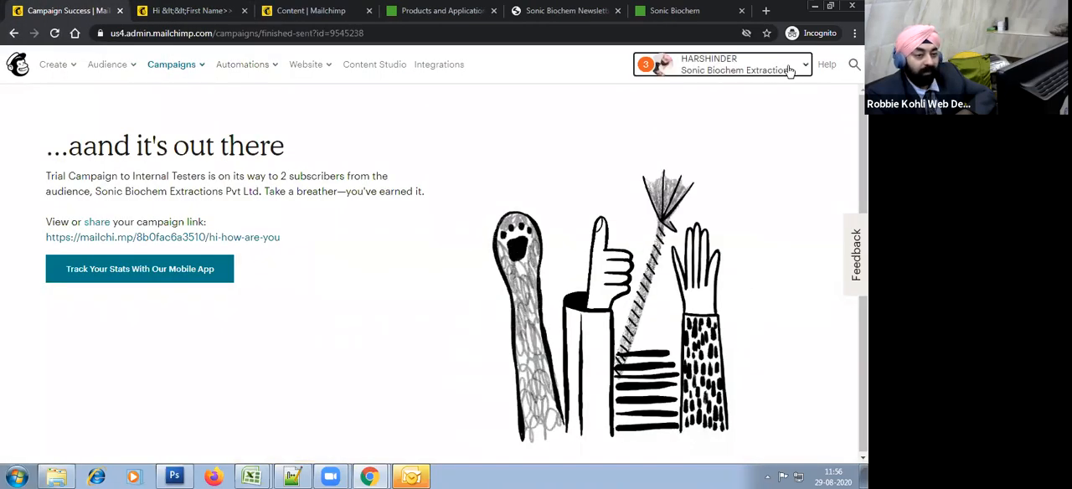
{"action": "left_click", "coordinate": [791, 69]}
{"action": "left_click", "coordinate": [681, 228]}
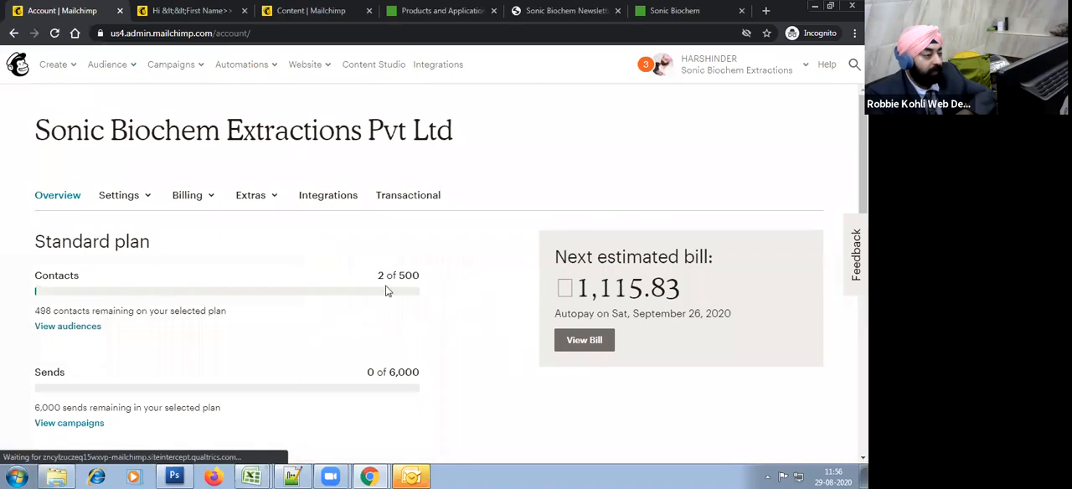
Step: Open the monthly plan billing page, examine the Standard plan details and next bill estimate, and compare the available plans without changing the plan
{"action": "left_click", "coordinate": [180, 202]}
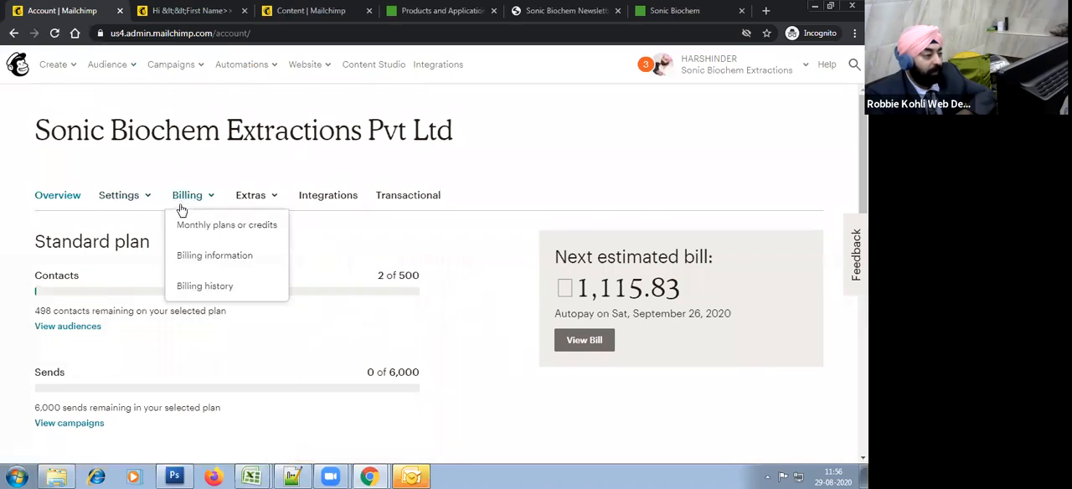
{"action": "left_click", "coordinate": [248, 232]}
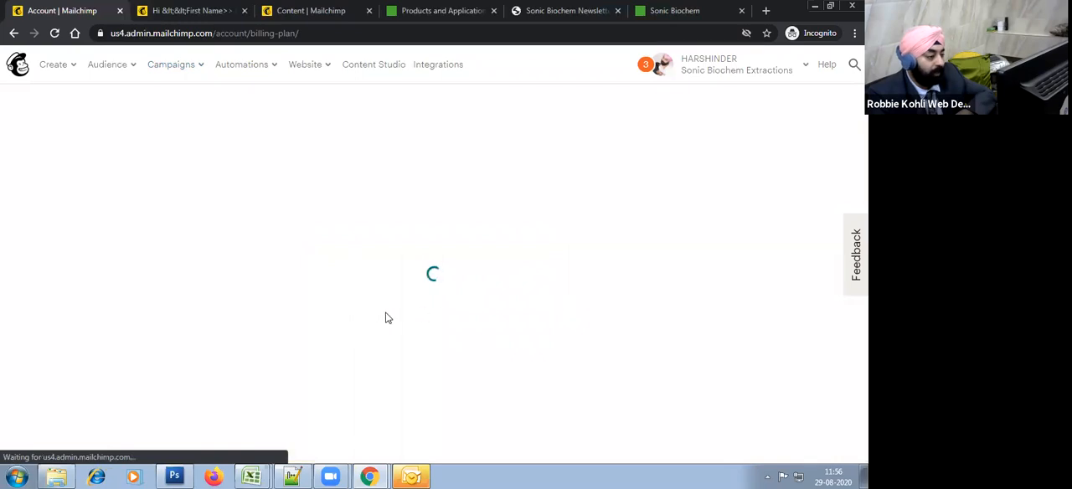
{"action": "scroll", "coordinate": [318, 270], "scroll_direction": "down", "scroll_amount": 2}
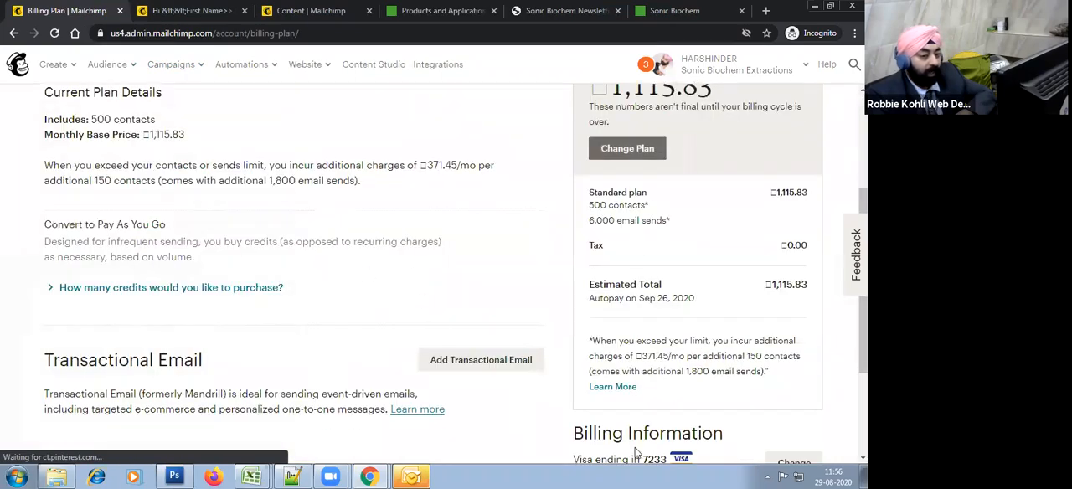
{"action": "scroll", "coordinate": [656, 383], "scroll_direction": "up", "scroll_amount": 2}
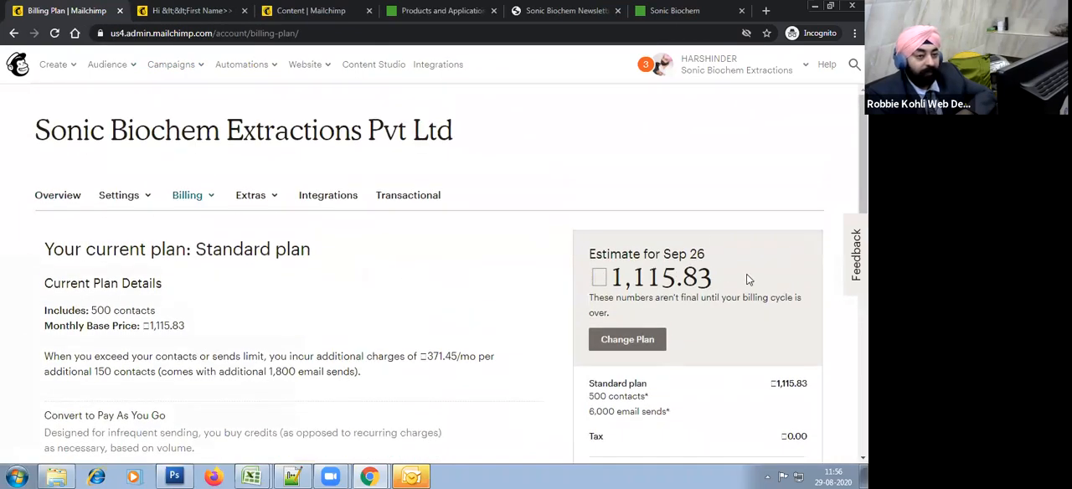
{"action": "left_click_drag", "start_coordinate": [610, 268], "coordinate": [708, 283]}
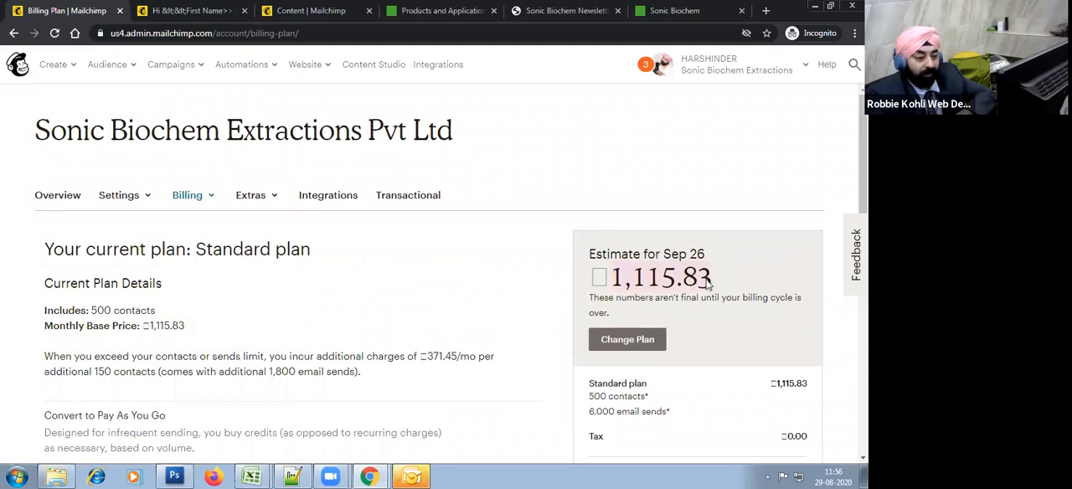
{"action": "scroll", "coordinate": [779, 293], "scroll_direction": "down", "scroll_amount": 3}
{"action": "scroll", "coordinate": [754, 285], "scroll_direction": "up", "scroll_amount": 1}
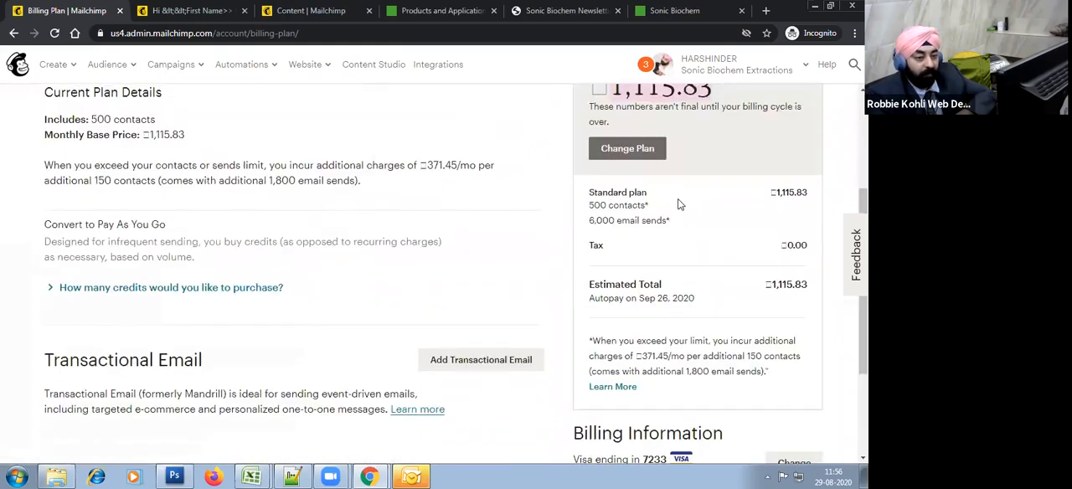
{"action": "scroll", "coordinate": [503, 293], "scroll_direction": "up", "scroll_amount": 1}
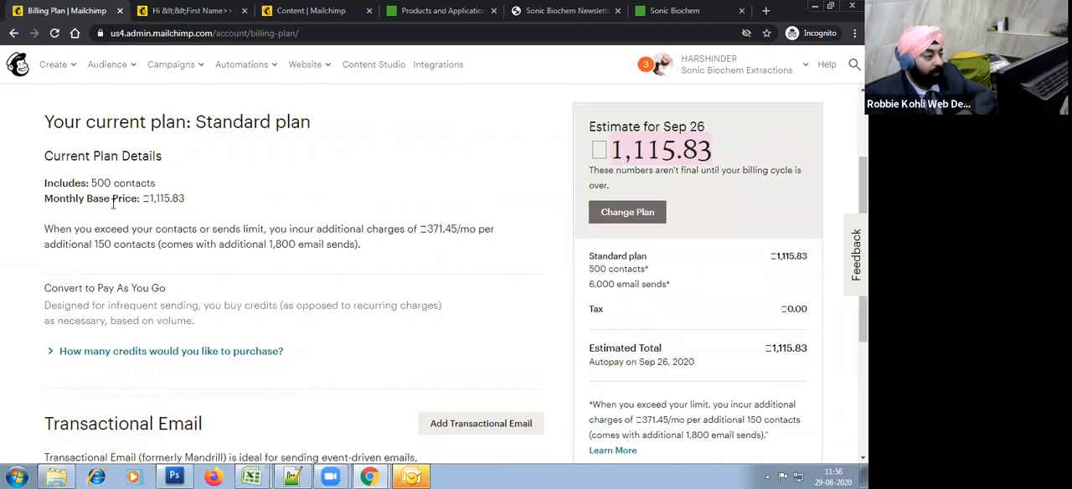
{"action": "left_click", "coordinate": [625, 215]}
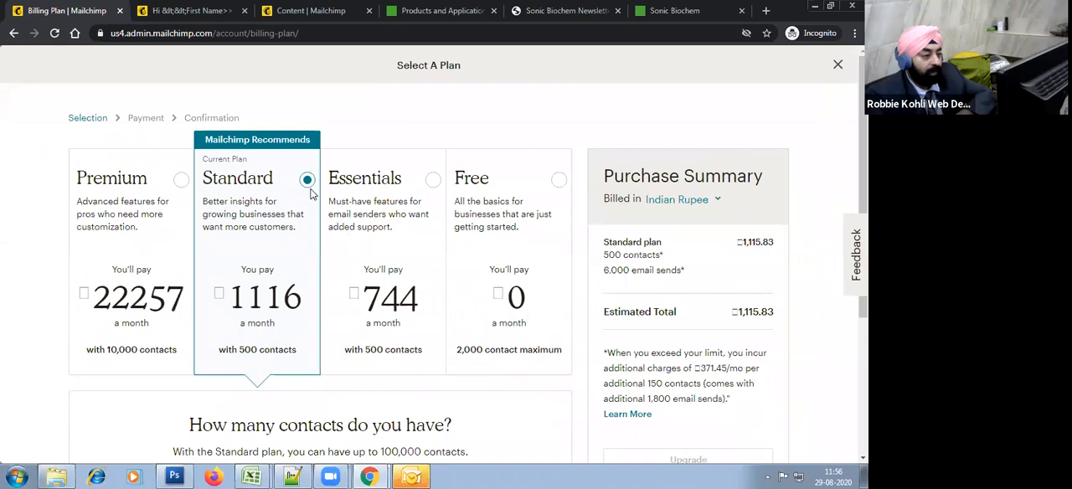
{"action": "left_click", "coordinate": [838, 65]}
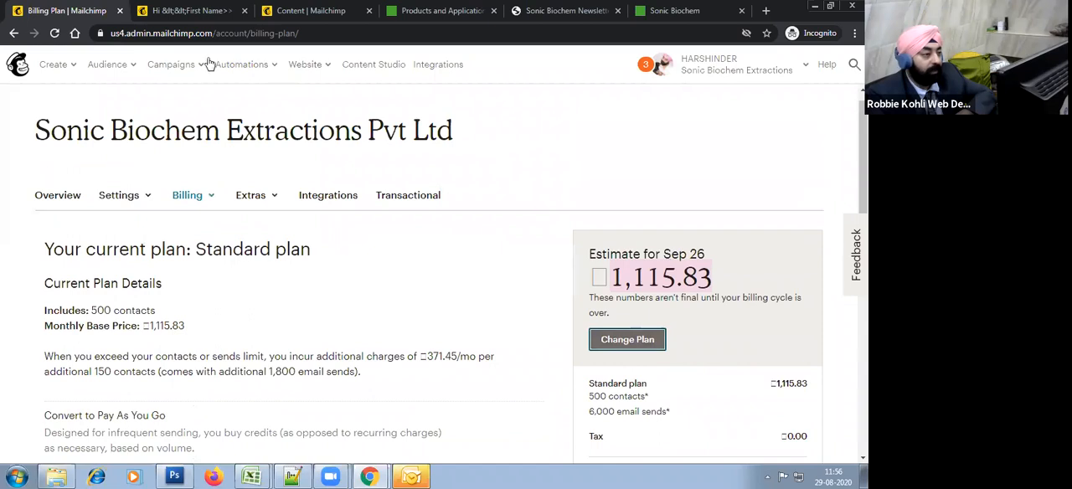
Step: Open the list of all campaigns and replicate the Trial Campaign to Internal Testers
{"action": "left_click", "coordinate": [173, 67]}
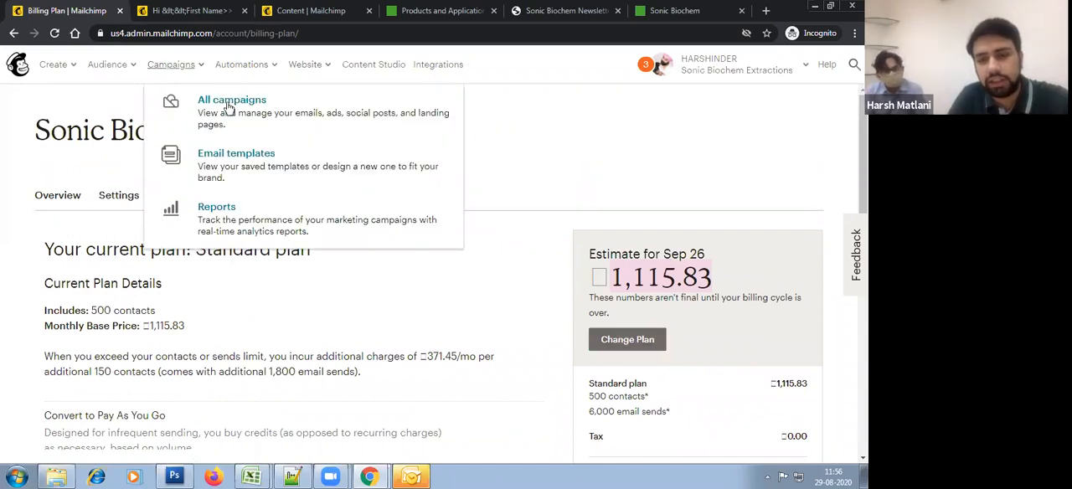
{"action": "left_click", "coordinate": [201, 109]}
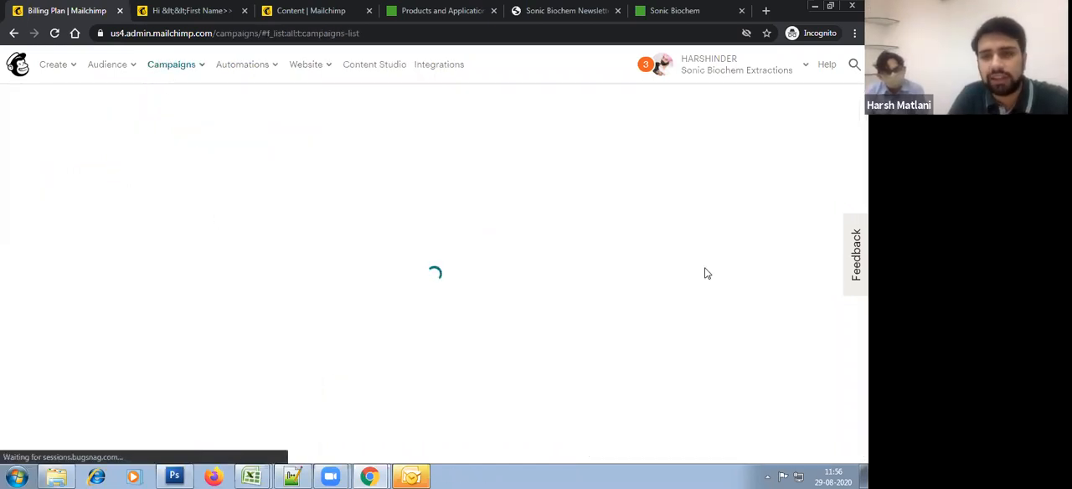
{"action": "scroll", "coordinate": [570, 224], "scroll_direction": "down", "scroll_amount": 2}
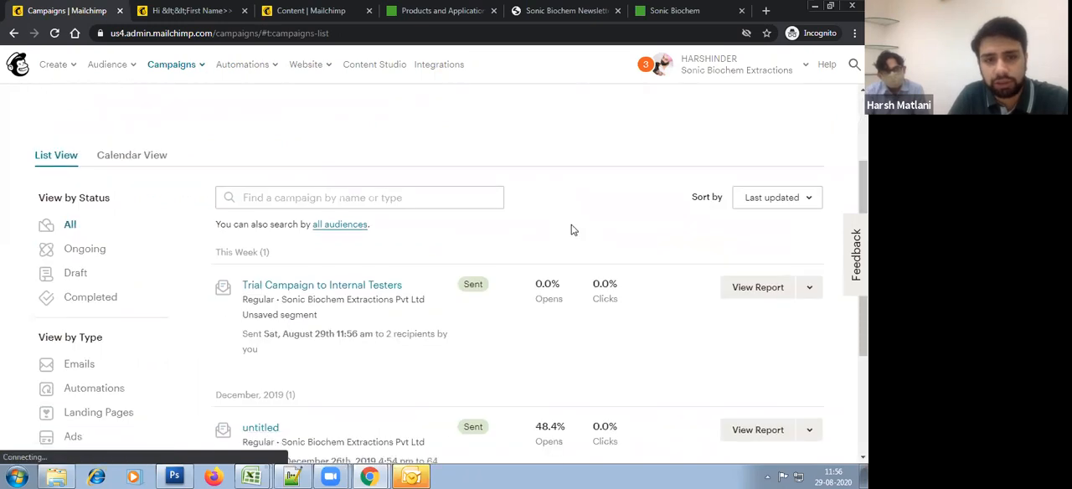
{"action": "left_click", "coordinate": [809, 287]}
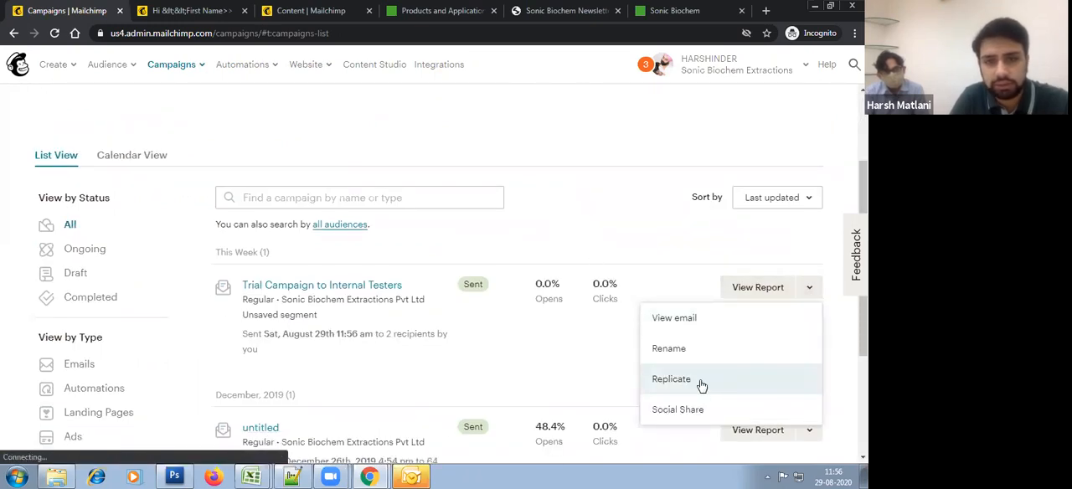
{"action": "left_click", "coordinate": [698, 379]}
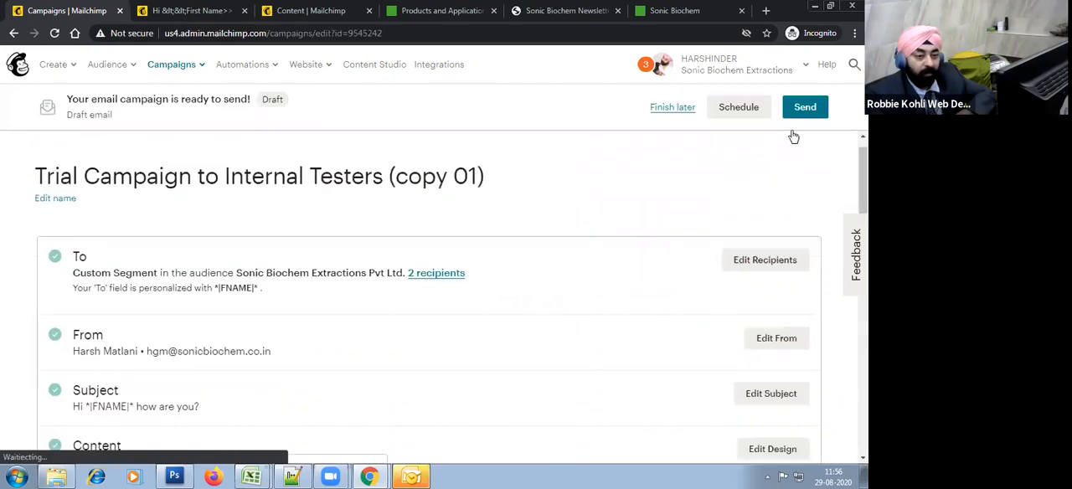
Step: Open the replicated campaign's schedule settings, review the batch options, select Send Time Optimization, and cancel the scheduling
{"action": "left_click", "coordinate": [748, 109]}
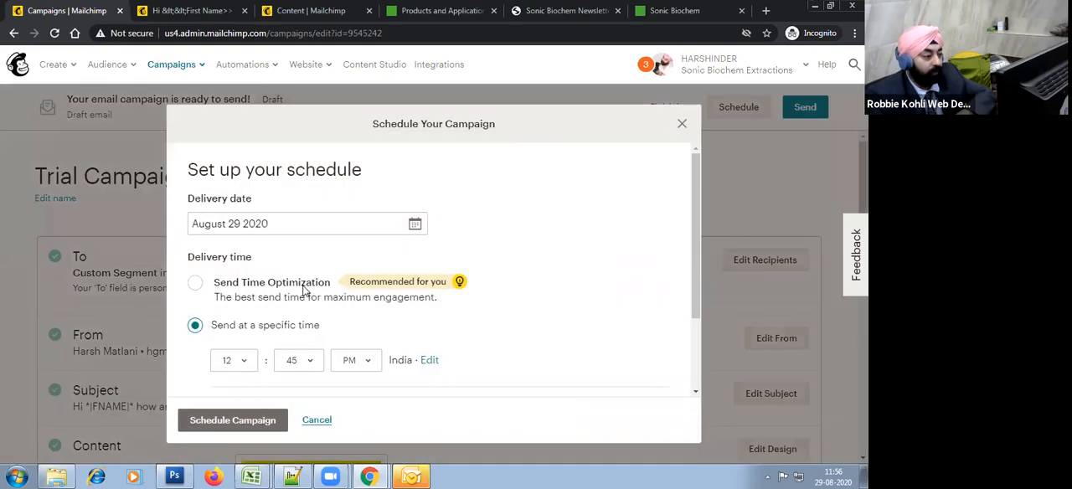
{"action": "scroll", "coordinate": [487, 324], "scroll_direction": "down", "scroll_amount": 2}
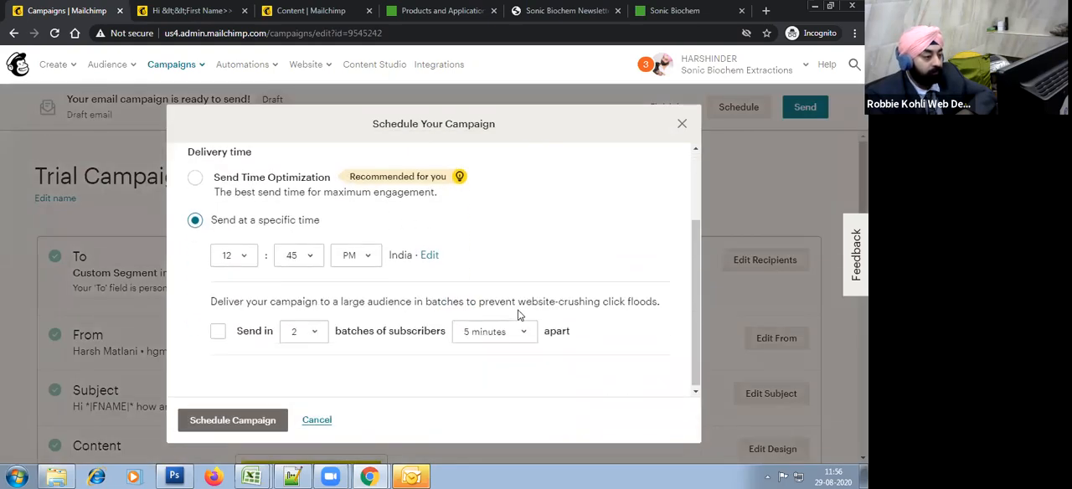
{"action": "scroll", "coordinate": [365, 352], "scroll_direction": "up", "scroll_amount": 1}
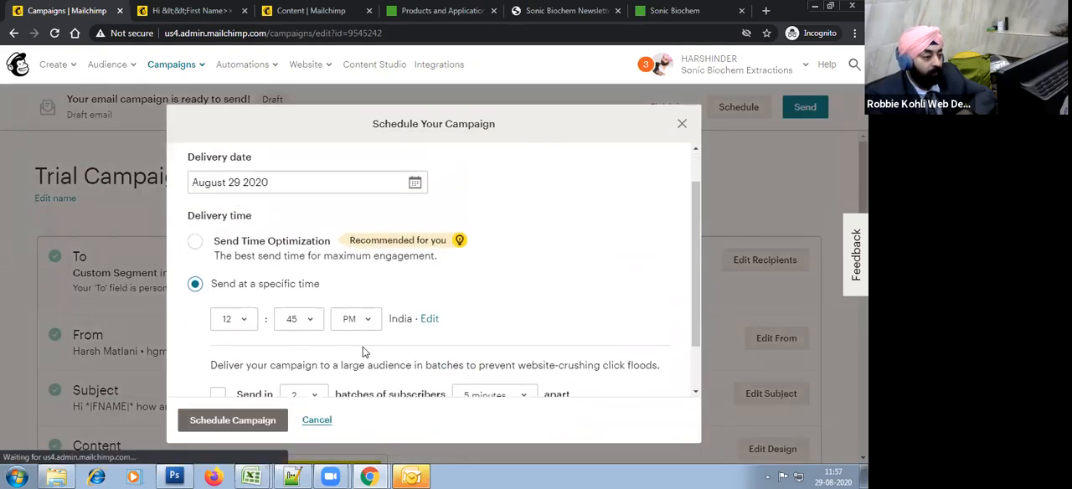
{"action": "left_click", "coordinate": [283, 256]}
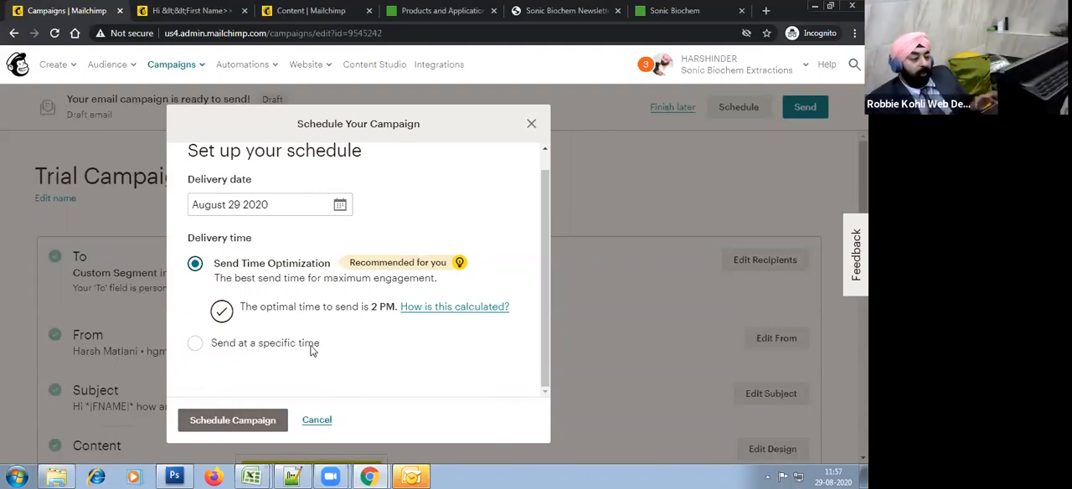
{"action": "left_click", "coordinate": [327, 422]}
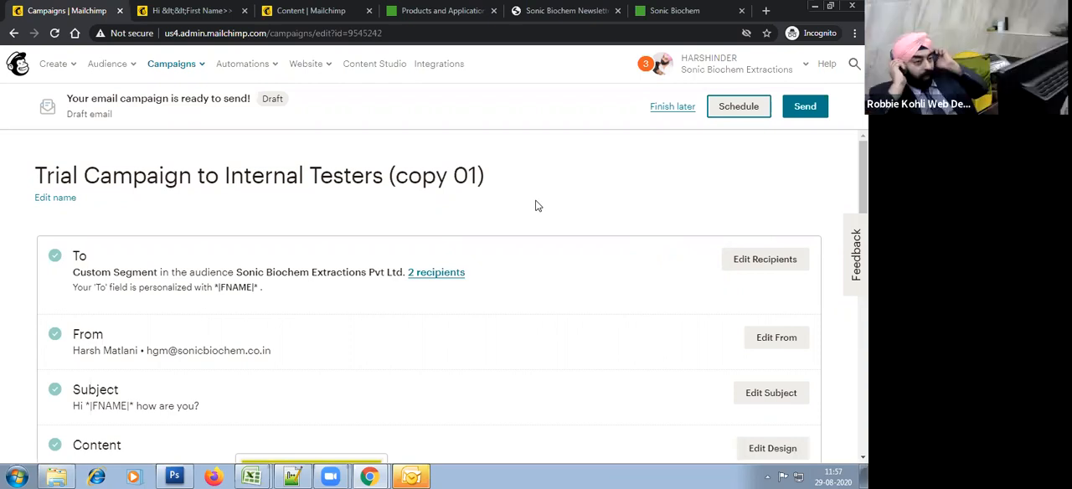
Step: Switch from the Sonic Biochem account to the DEEP FOCUS account
{"action": "left_click", "coordinate": [310, 8]}
{"action": "left_click", "coordinate": [126, 7]}
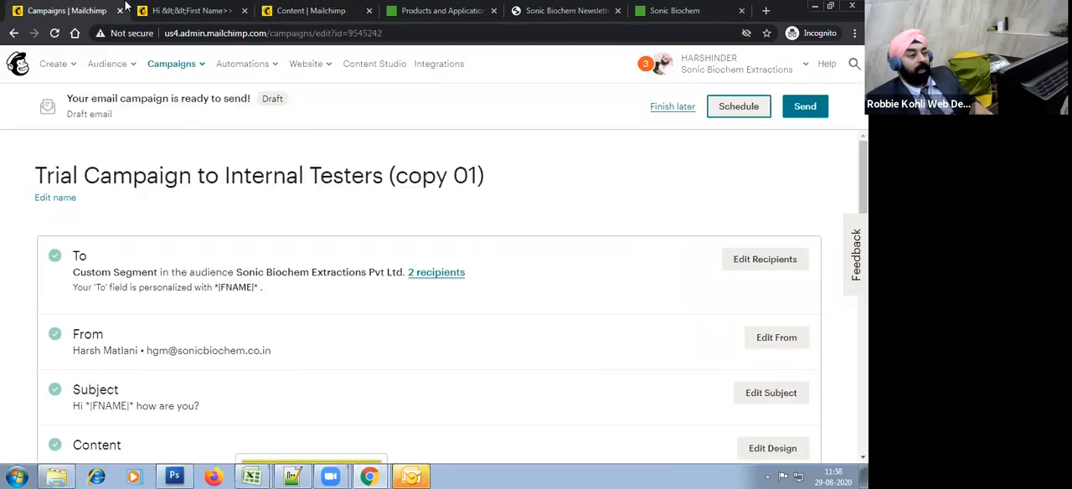
{"action": "left_click", "coordinate": [771, 63]}
{"action": "left_click", "coordinate": [706, 148]}
{"action": "left_click", "coordinate": [662, 150]}
{"action": "type", "text": "dee"}
{"action": "left_click", "coordinate": [636, 208]}
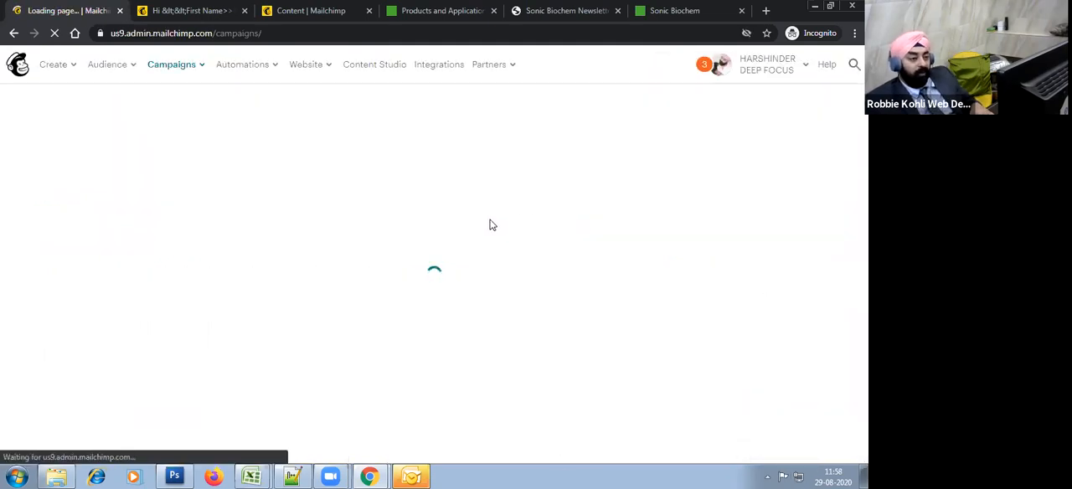
{"action": "left_click", "coordinate": [793, 71]}
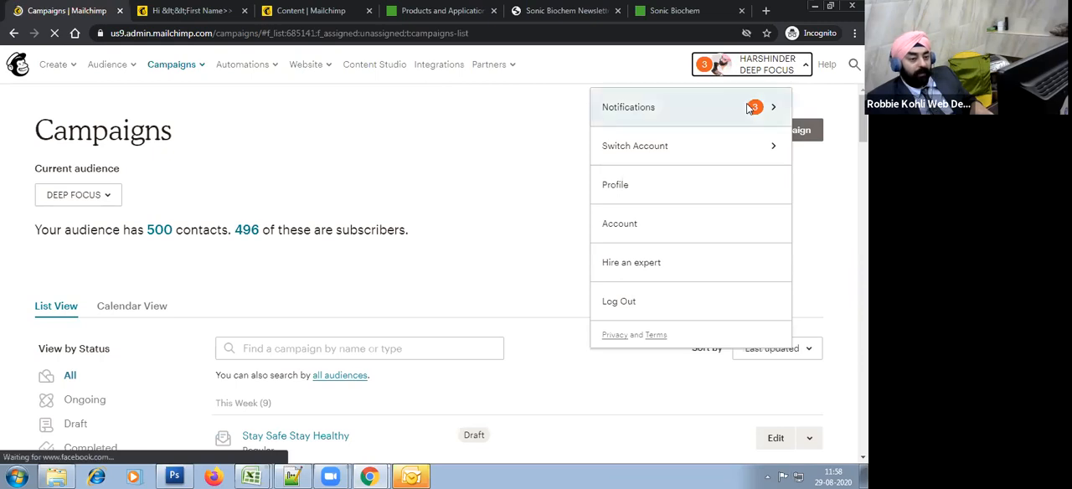
Step: Open the Stay Safe Stay Healthy draft campaign for editing and review its settings and content
{"action": "scroll", "coordinate": [532, 323], "scroll_direction": "down", "scroll_amount": 3}
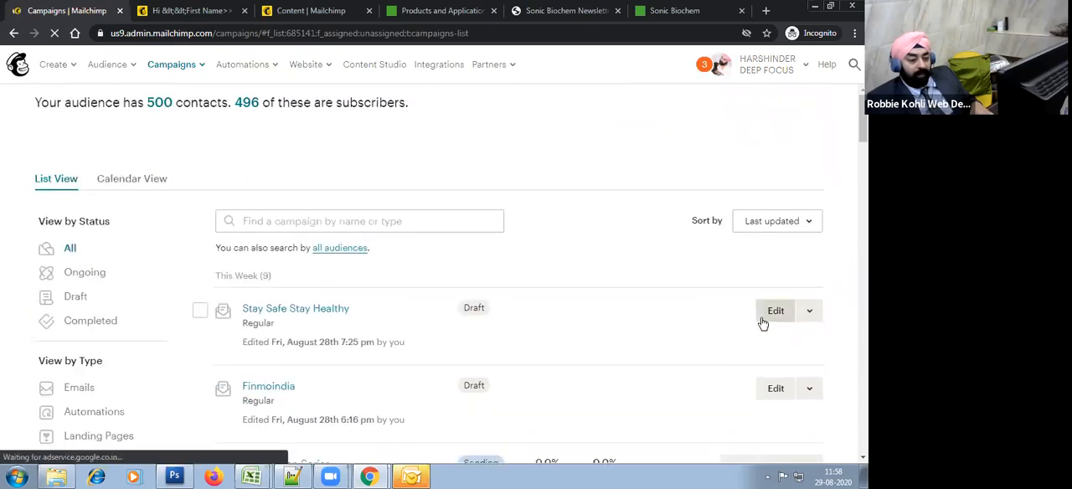
{"action": "left_click", "coordinate": [764, 322]}
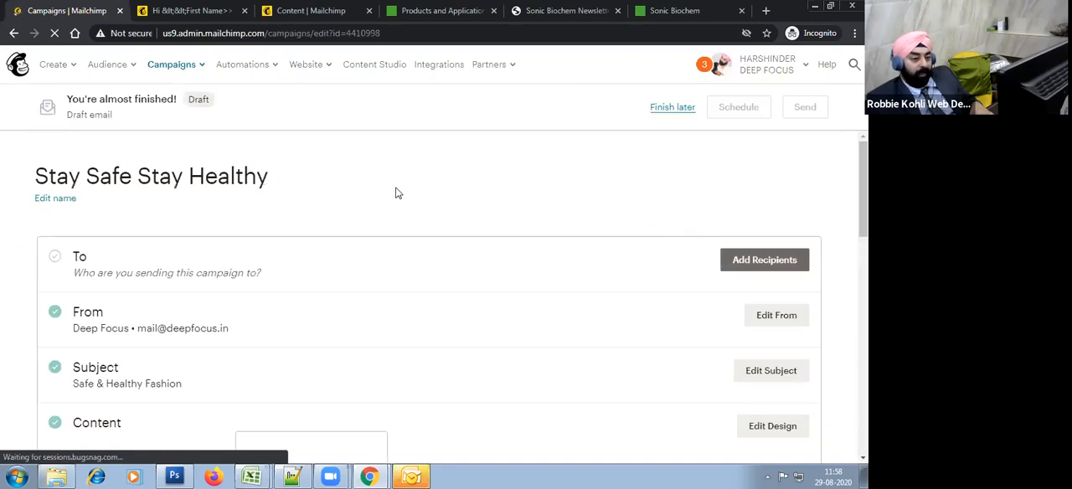
{"action": "scroll", "coordinate": [503, 352], "scroll_direction": "down", "scroll_amount": 3}
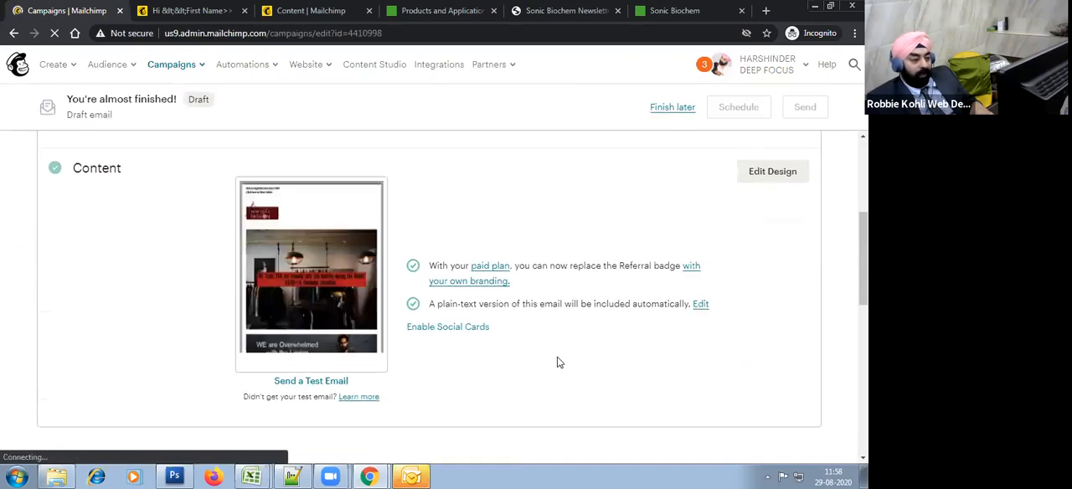
{"action": "scroll", "coordinate": [560, 362], "scroll_direction": "down", "scroll_amount": 3}
{"action": "scroll", "coordinate": [654, 254], "scroll_direction": "down", "scroll_amount": 2}
{"action": "scroll", "coordinate": [655, 255], "scroll_direction": "up", "scroll_amount": 2}
Step: Choose the BNI Visitors audience as the draft's recipients, try personalizing the To field, and save
{"action": "left_click", "coordinate": [763, 259]}
{"action": "left_click", "coordinate": [261, 321]}
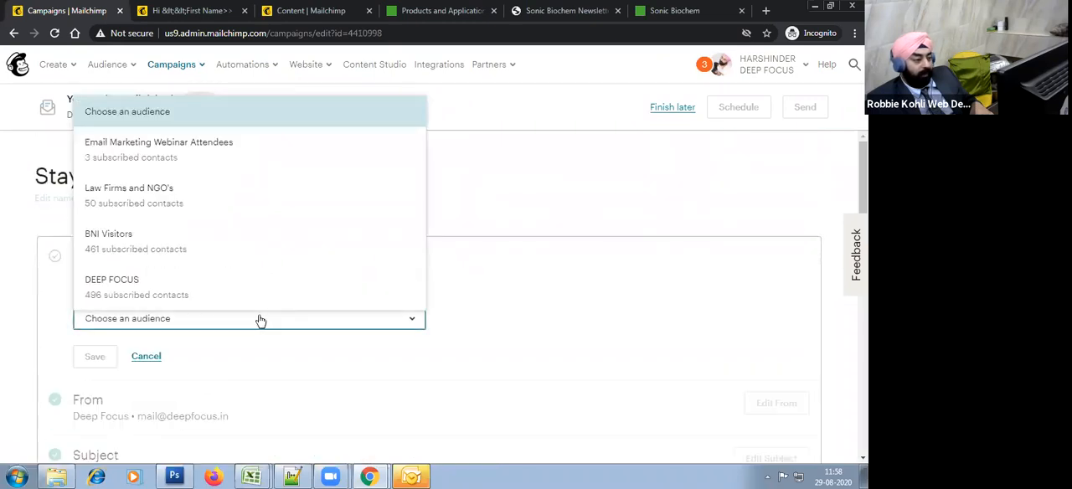
{"action": "left_click", "coordinate": [240, 241]}
{"action": "scroll", "coordinate": [335, 282], "scroll_direction": "down", "scroll_amount": 3}
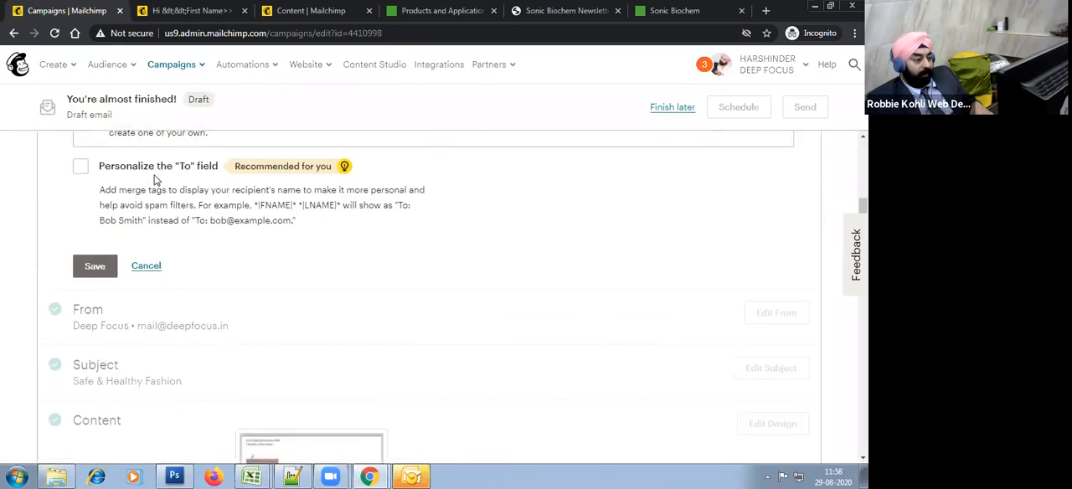
{"action": "left_click", "coordinate": [155, 169]}
{"action": "left_click", "coordinate": [99, 326]}
{"action": "scroll", "coordinate": [650, 316], "scroll_direction": "up", "scroll_amount": 5}
Step: Open the draft's schedule settings, select Send with Timewarp, review its time zone delivery options, and cancel the scheduling
{"action": "left_click", "coordinate": [728, 112]}
{"action": "scroll", "coordinate": [445, 310], "scroll_direction": "down", "scroll_amount": 3}
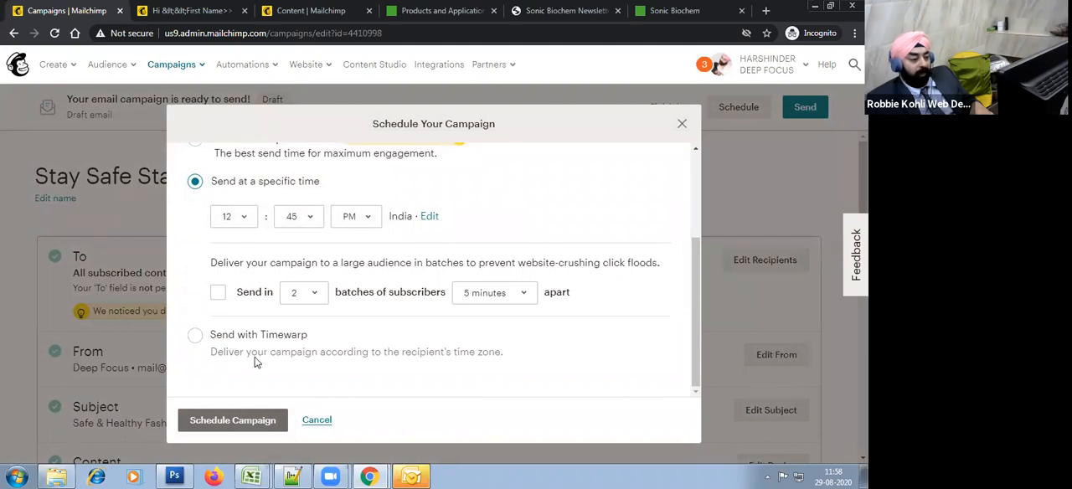
{"action": "left_click", "coordinate": [475, 359]}
{"action": "scroll", "coordinate": [561, 361], "scroll_direction": "down", "scroll_amount": 3}
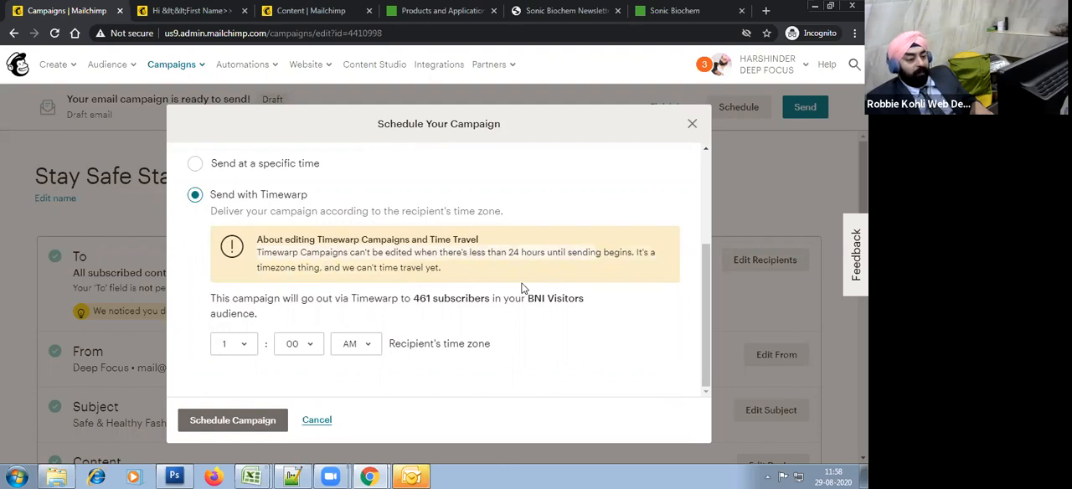
{"action": "scroll", "coordinate": [302, 322], "scroll_direction": "up", "scroll_amount": 4}
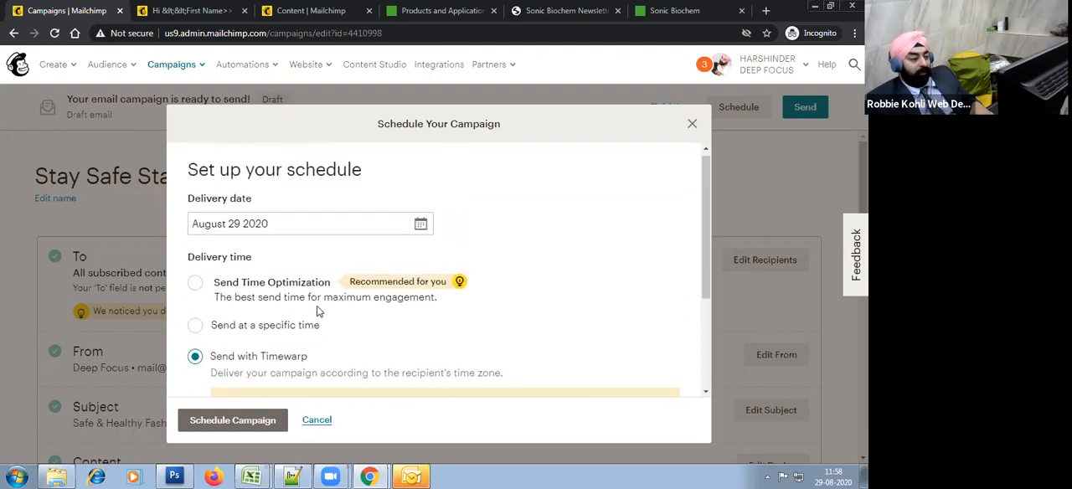
{"action": "scroll", "coordinate": [318, 312], "scroll_direction": "down", "scroll_amount": 3}
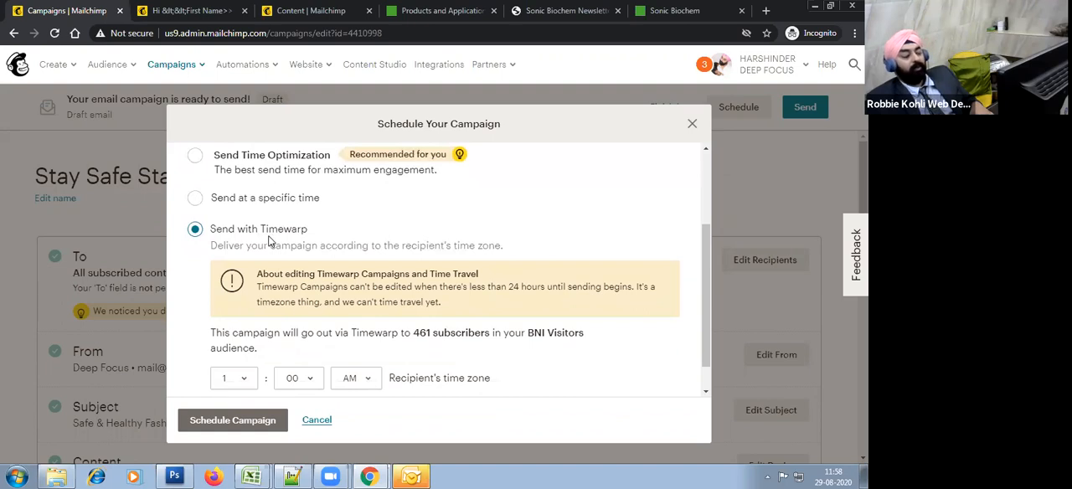
{"action": "left_click", "coordinate": [317, 420]}
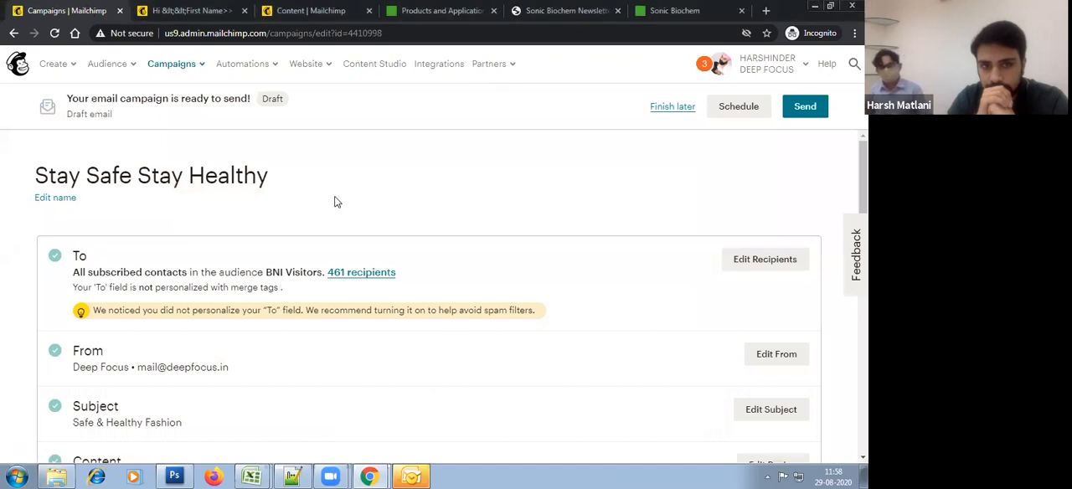
Step: Switch from the DEEP FOCUS account to the Sonic Biochem Extractions Pvt Ltd account
{"action": "scroll", "coordinate": [522, 251], "scroll_direction": "down", "scroll_amount": 2}
{"action": "scroll", "coordinate": [522, 268], "scroll_direction": "up", "scroll_amount": 2}
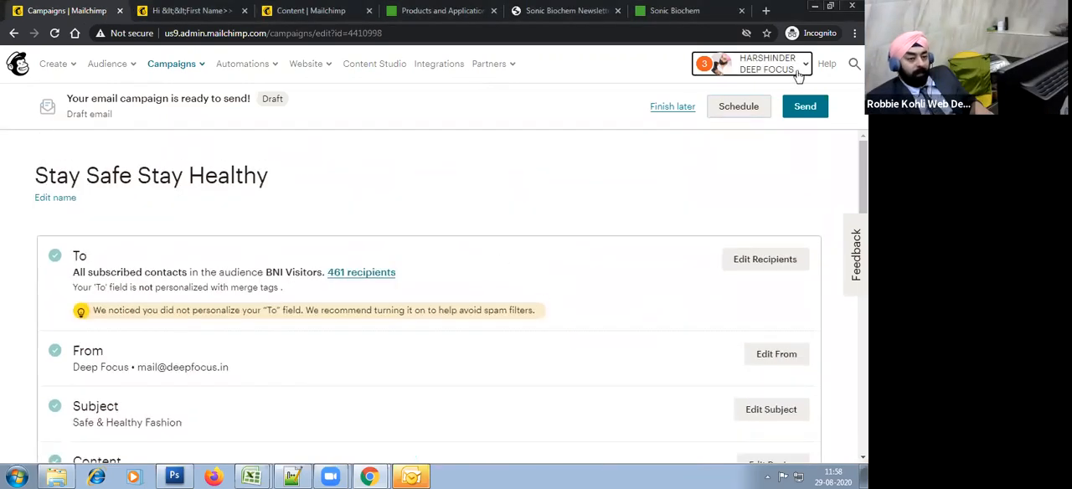
{"action": "left_click", "coordinate": [798, 73]}
{"action": "left_click", "coordinate": [713, 148]}
{"action": "left_click", "coordinate": [662, 152]}
{"action": "type", "text": "s"}
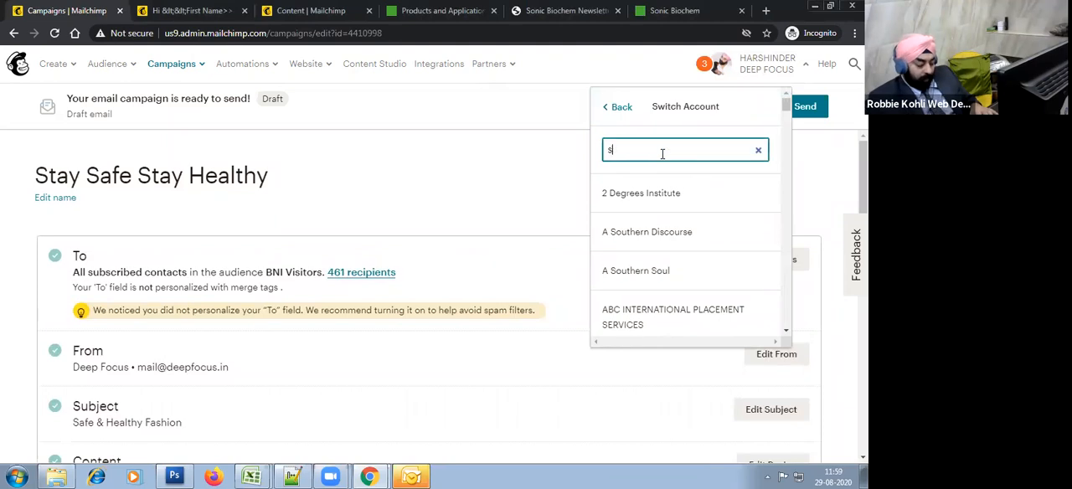
{"action": "type", "text": "onic"}
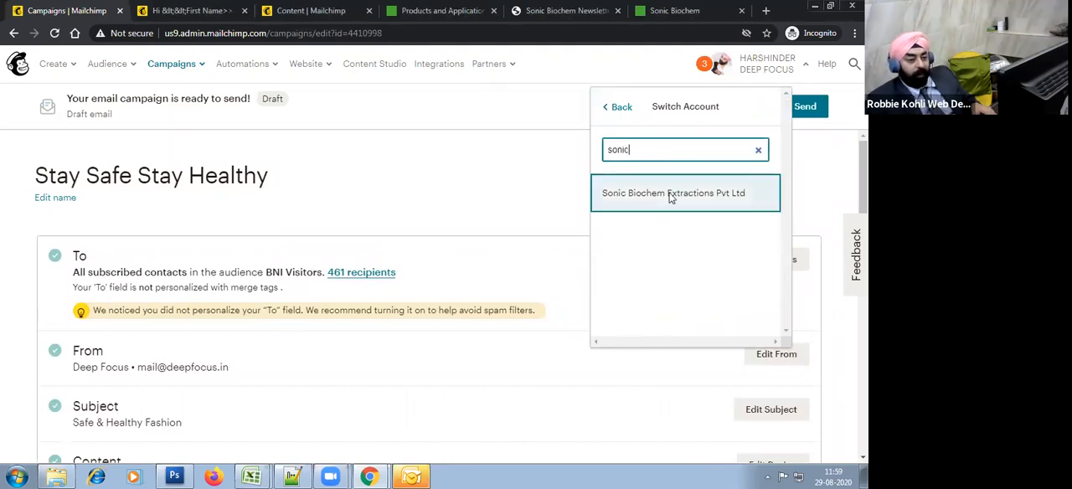
{"action": "left_click", "coordinate": [668, 193]}
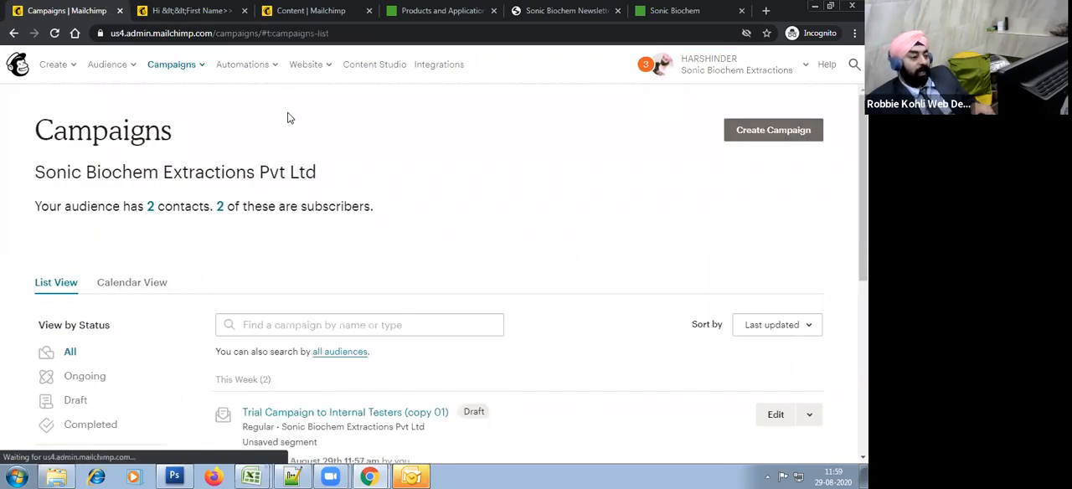
Step: Switch to Gmail and open the received Sonic Biochem trial campaign email from All Mail
{"action": "key", "text": "alt+Tab"}
{"action": "key", "text": "alt+Tab"}
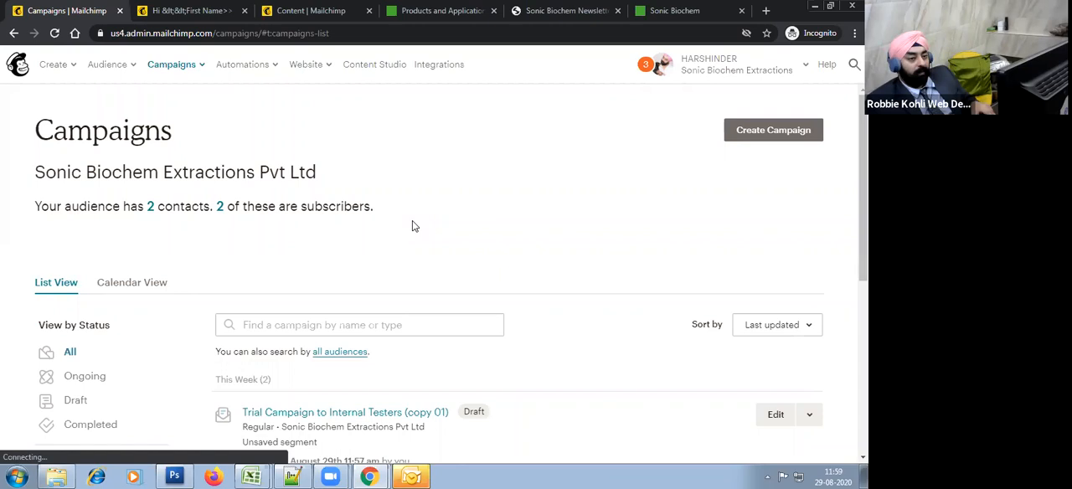
{"action": "key", "text": "alt+Tab"}
{"action": "key", "text": "alt+Tab"}
{"action": "key", "text": "alt+Tab"}
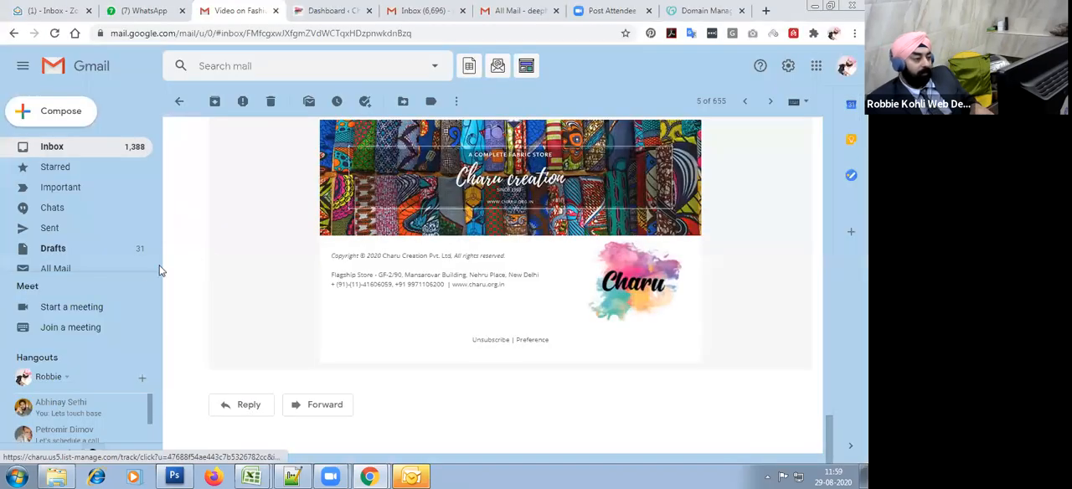
{"action": "left_click", "coordinate": [67, 270]}
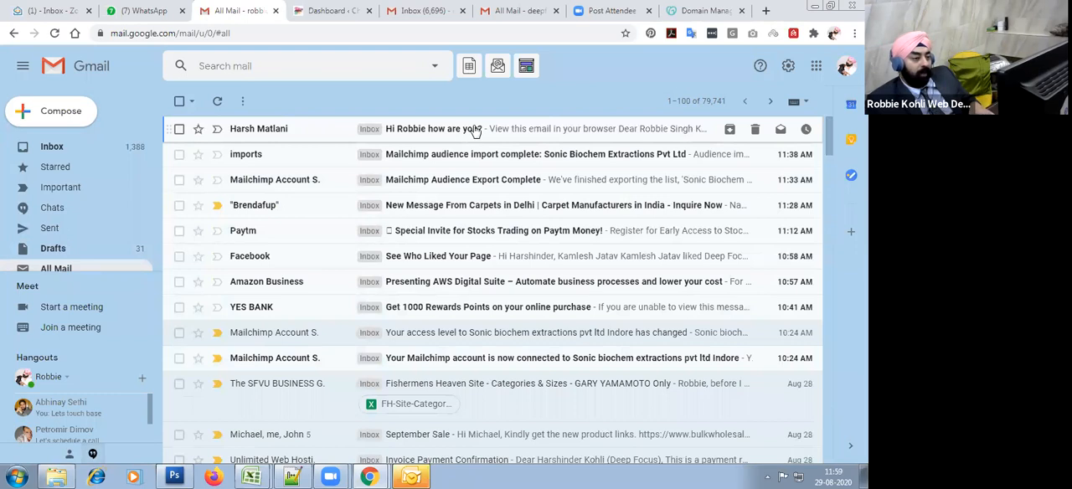
{"action": "left_click", "coordinate": [453, 134]}
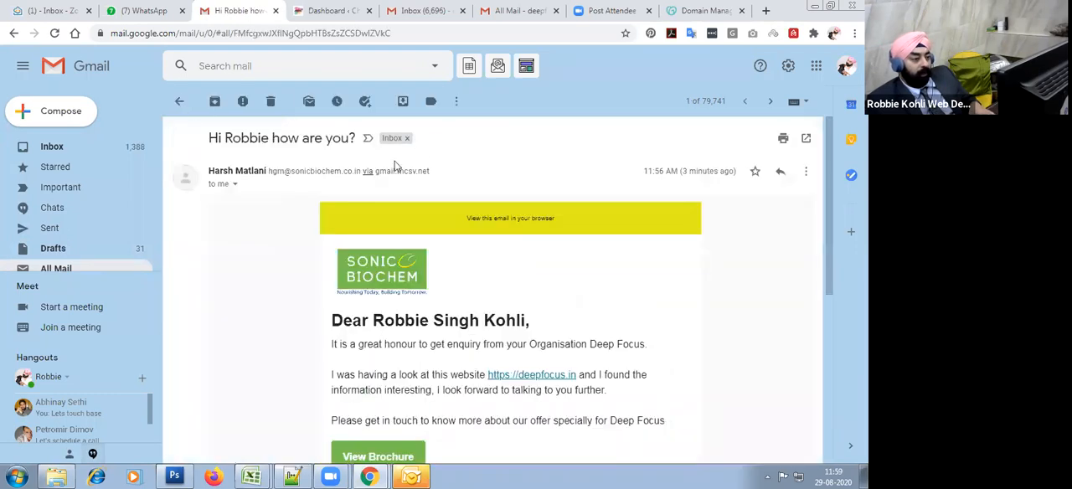
Step: Review the trial email's sender address, personalized body text and unsubscribe footer, and return to the All Mail list
{"action": "left_click_drag", "start_coordinate": [272, 173], "coordinate": [356, 173]}
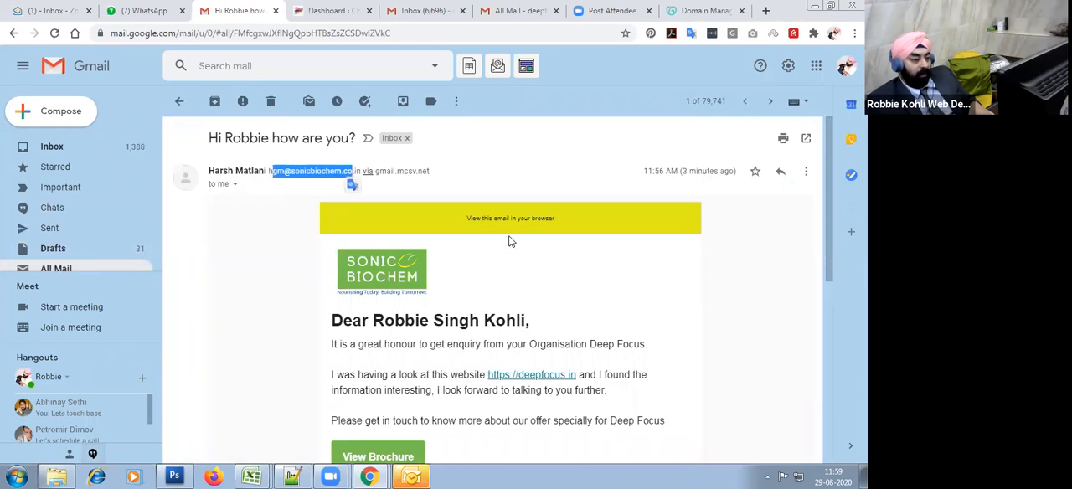
{"action": "scroll", "coordinate": [410, 212], "scroll_direction": "down", "scroll_amount": 1}
{"action": "scroll", "coordinate": [594, 343], "scroll_direction": "down", "scroll_amount": 1}
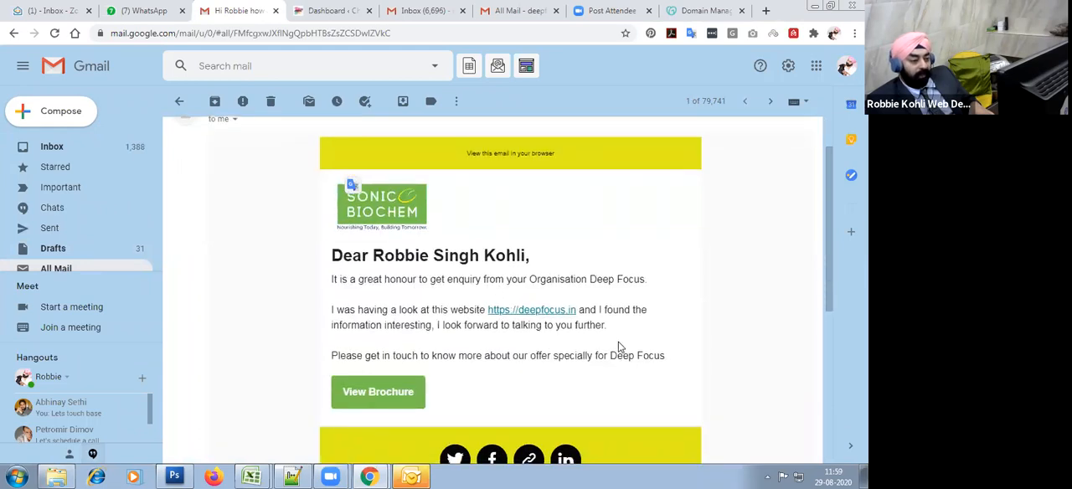
{"action": "left_click_drag", "start_coordinate": [335, 193], "coordinate": [593, 340]}
{"action": "scroll", "coordinate": [593, 344], "scroll_direction": "down", "scroll_amount": 2}
{"action": "scroll", "coordinate": [593, 343], "scroll_direction": "down", "scroll_amount": 2}
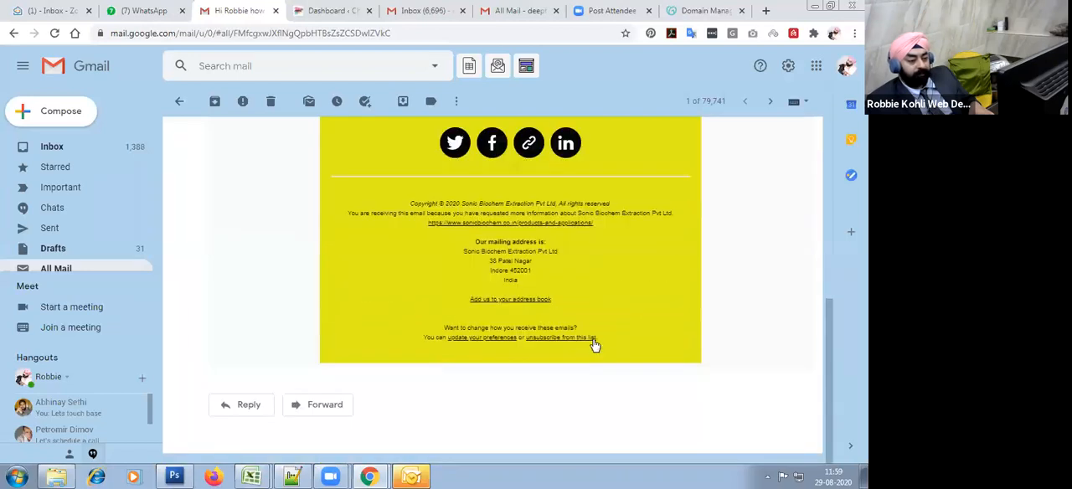
{"action": "scroll", "coordinate": [648, 345], "scroll_direction": "up", "scroll_amount": 6}
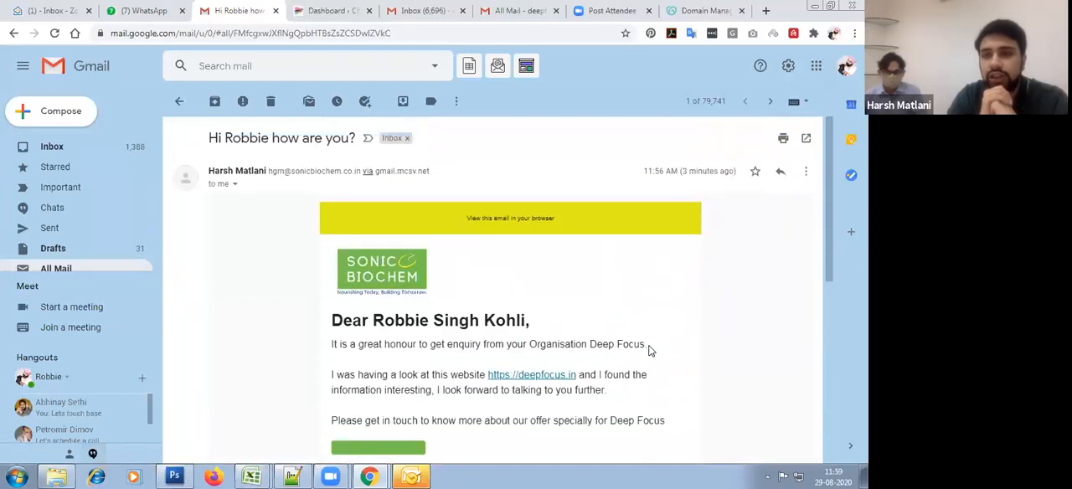
{"action": "left_click", "coordinate": [71, 270]}
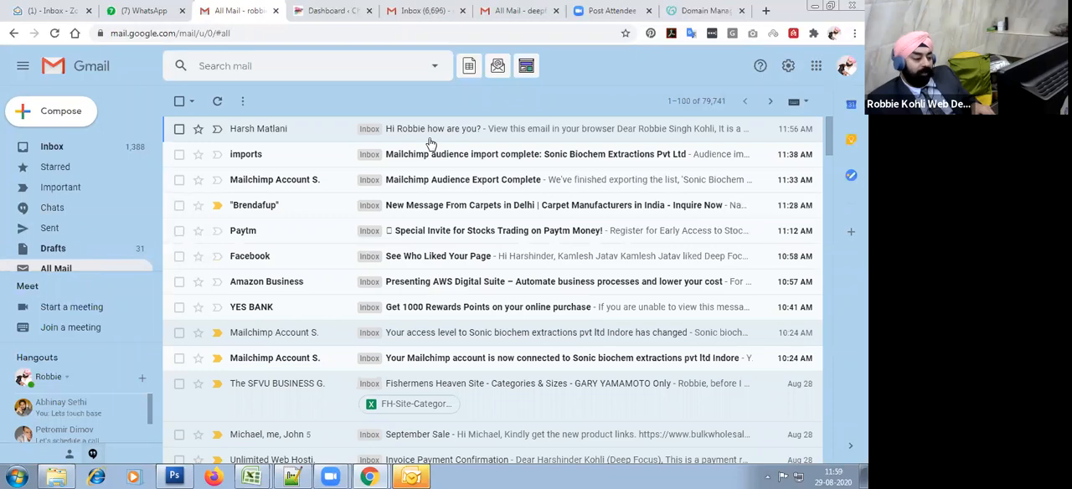
Step: Switch to the Book1 workbook in Excel and fill the Email Design and Campaign Setup topics with the blue highlight
{"action": "mouse_move", "coordinate": [252, 477]}
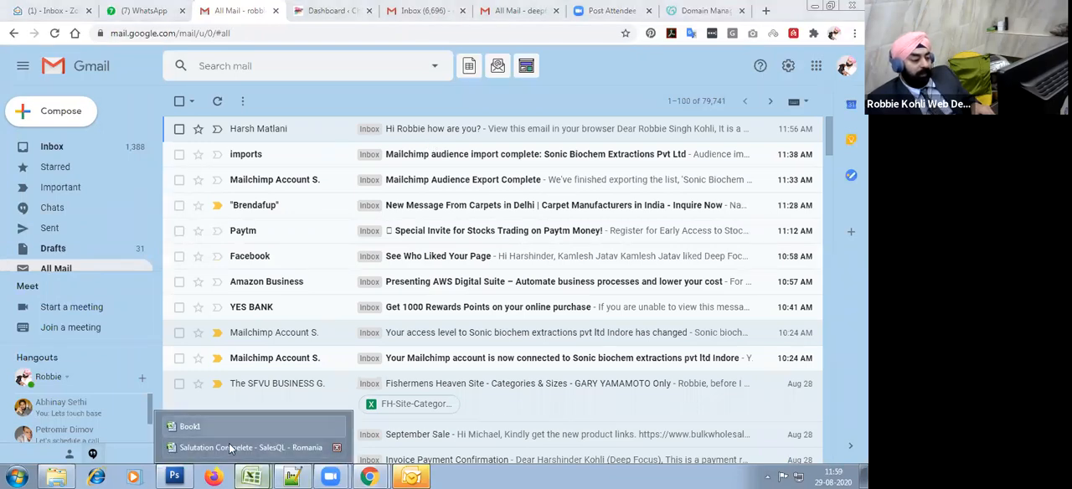
{"action": "left_click", "coordinate": [230, 448]}
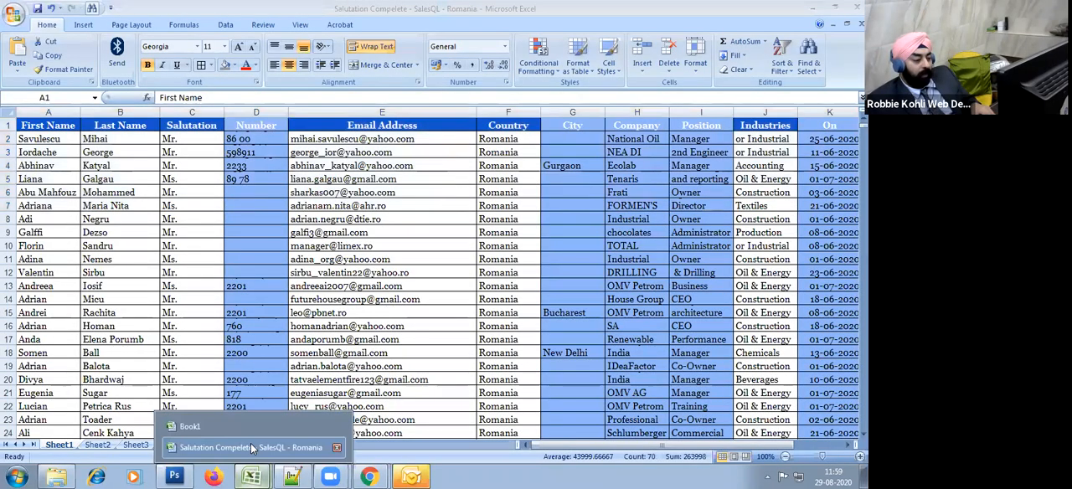
{"action": "left_click", "coordinate": [189, 427]}
{"action": "key", "text": "Down"}
{"action": "key", "text": "Down"}
{"action": "left_click", "coordinate": [661, 262]}
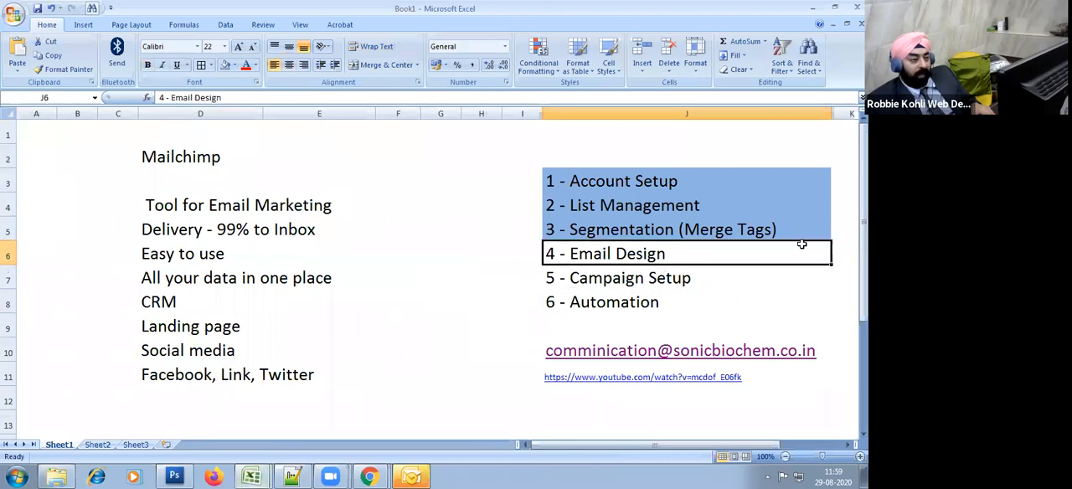
{"action": "left_click", "coordinate": [224, 65]}
{"action": "key", "text": "Down"}
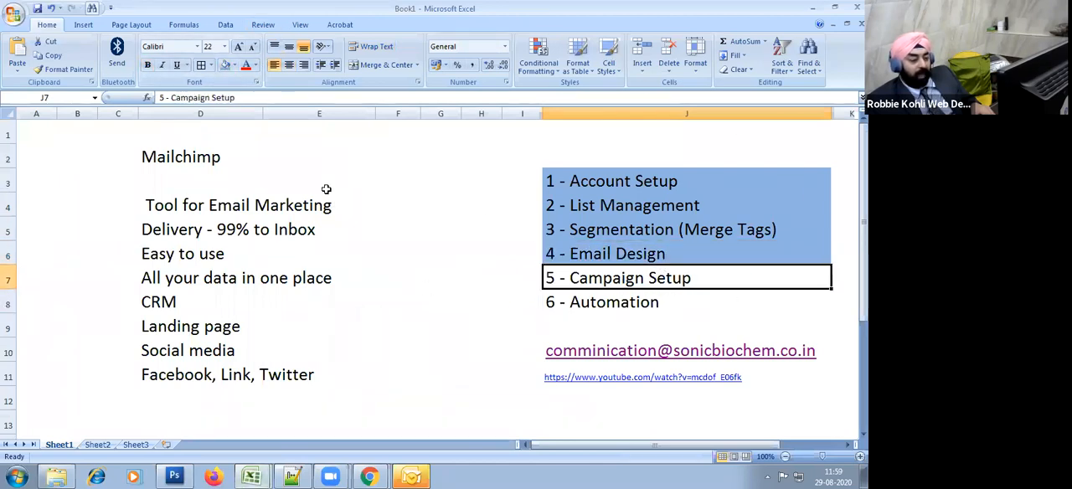
{"action": "left_click", "coordinate": [225, 65]}
Step: Add "7 - Reporting" in cell J9, below the Automation topic
{"action": "left_click", "coordinate": [574, 320]}
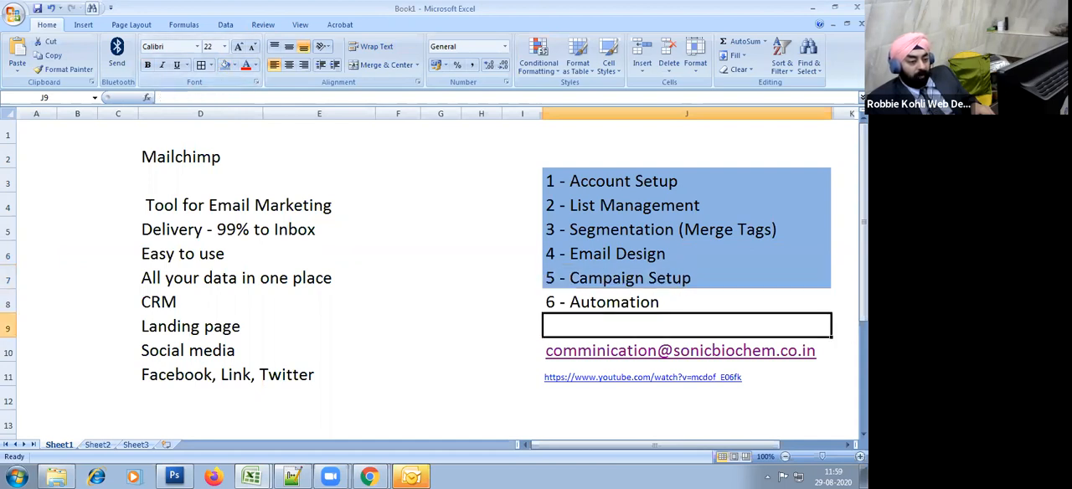
{"action": "type", "text": "7 "}
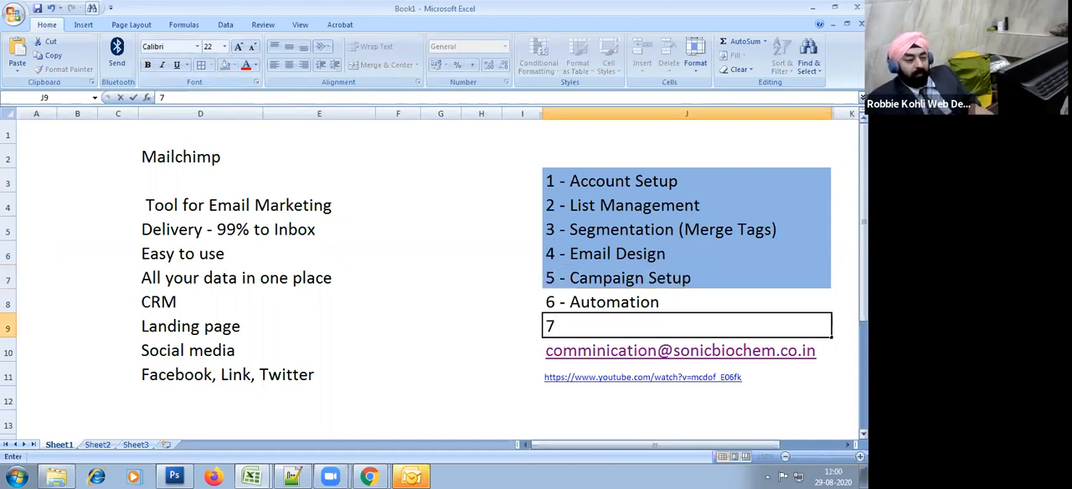
{"action": "type", "text": "- Rep"}
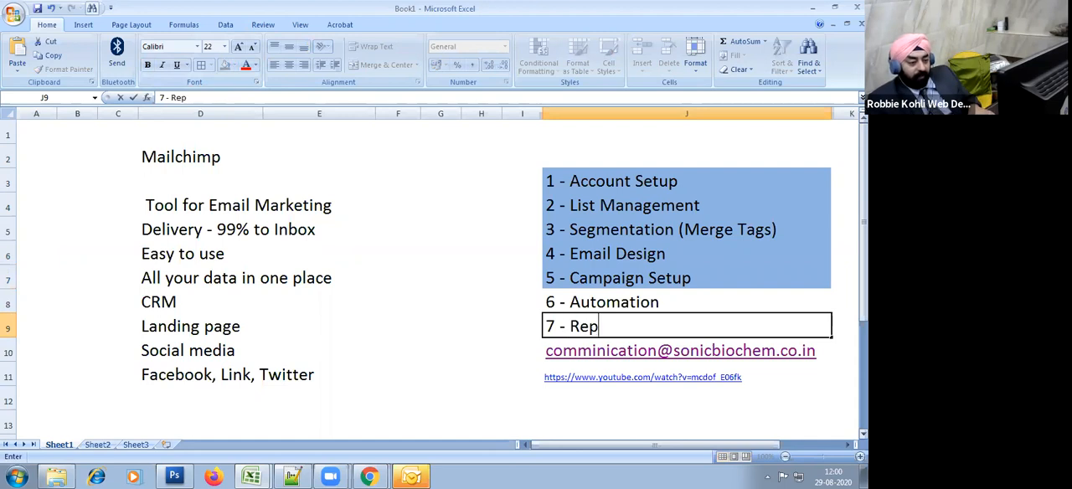
{"action": "type", "text": "orting"}
{"action": "key", "text": "Return"}
{"action": "key", "text": "Up"}
{"action": "left_click", "coordinate": [428, 305]}
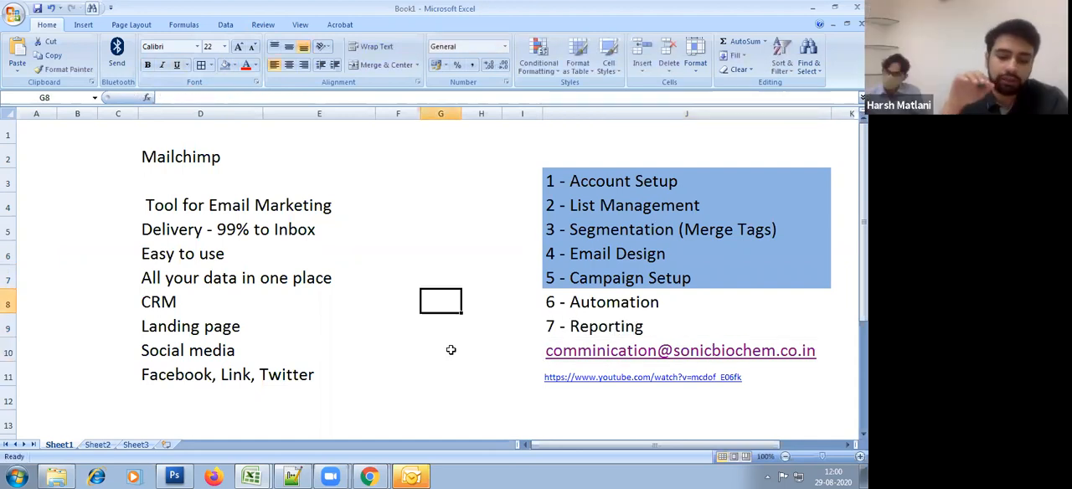
{"action": "left_click", "coordinate": [591, 322]}
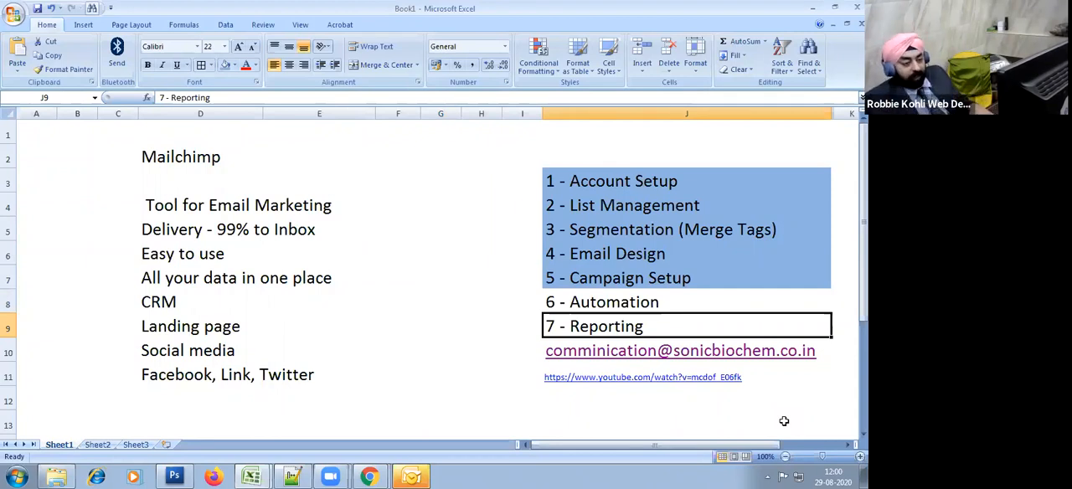
{"action": "left_click", "coordinate": [443, 328]}
{"action": "left_click", "coordinate": [573, 338]}
{"action": "left_click", "coordinate": [452, 322]}
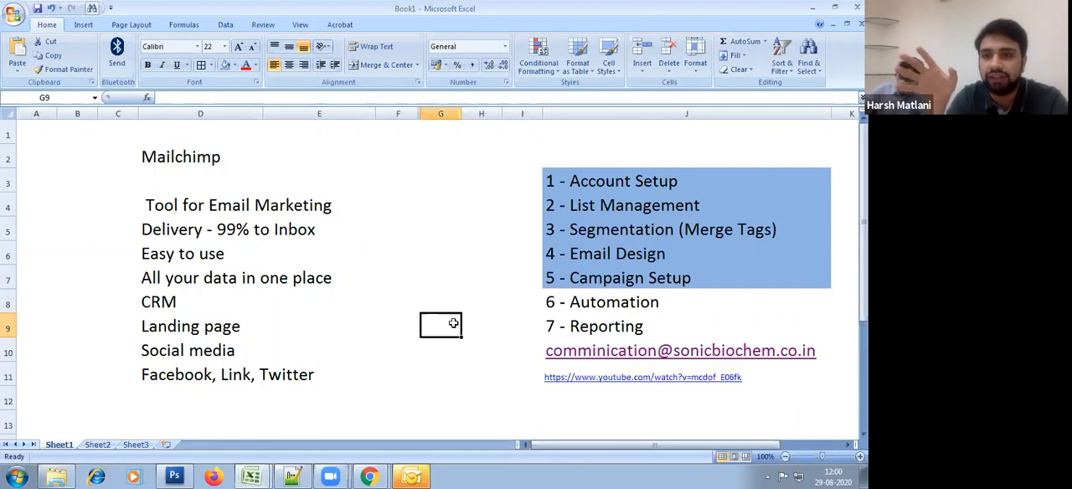
{"action": "left_click", "coordinate": [457, 187]}
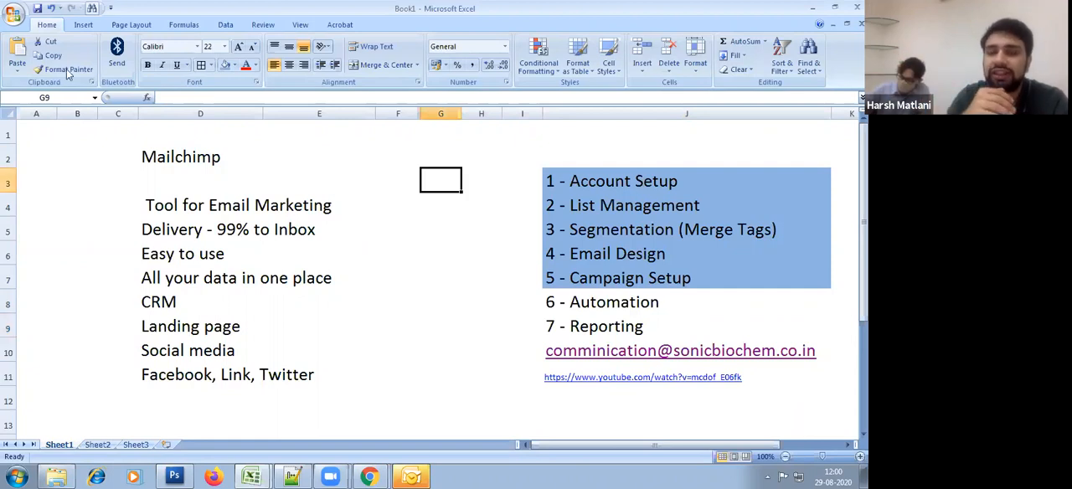
Step: Save the workbook as "Mailchimp Program" in the sonicbiochem folder
{"action": "left_click", "coordinate": [39, 7]}
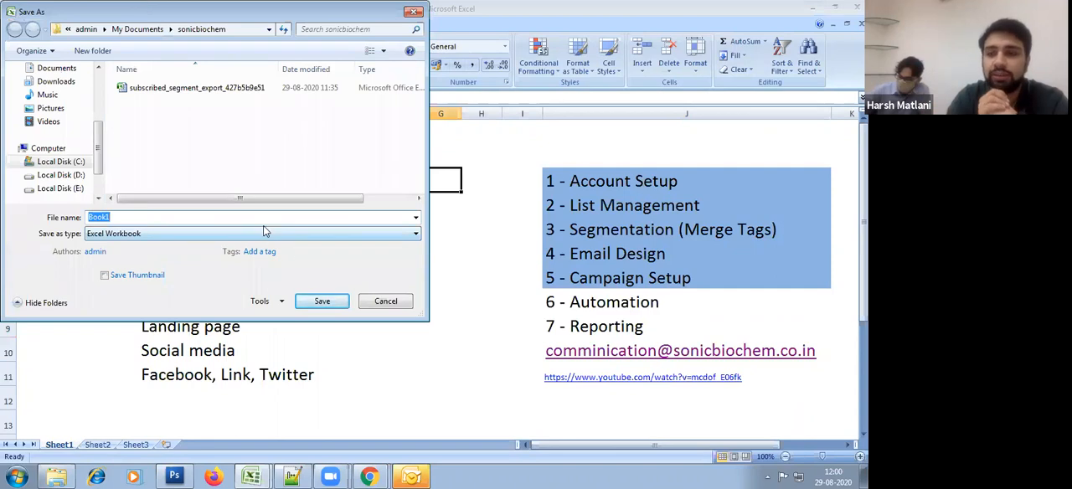
{"action": "type", "text": "Mailchi"}
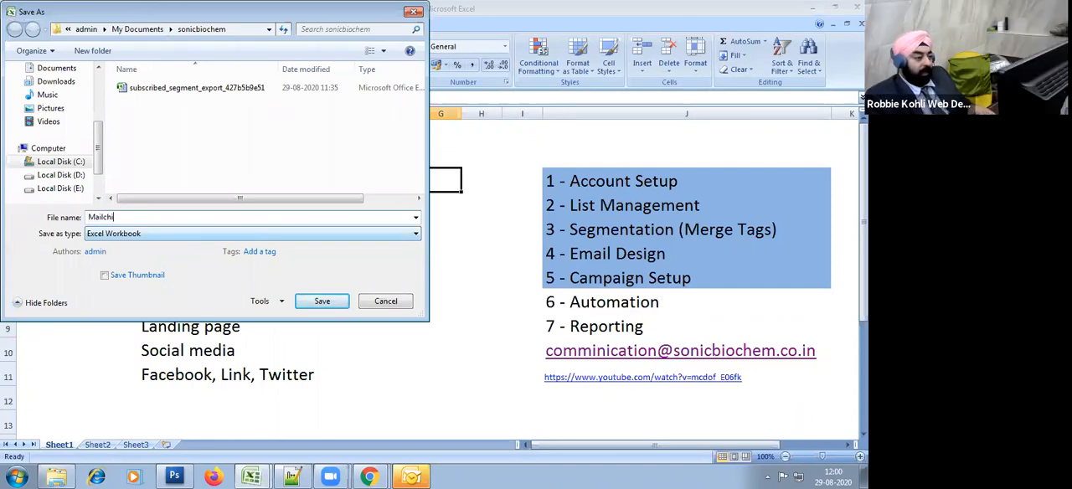
{"action": "type", "text": "mp Progr"}
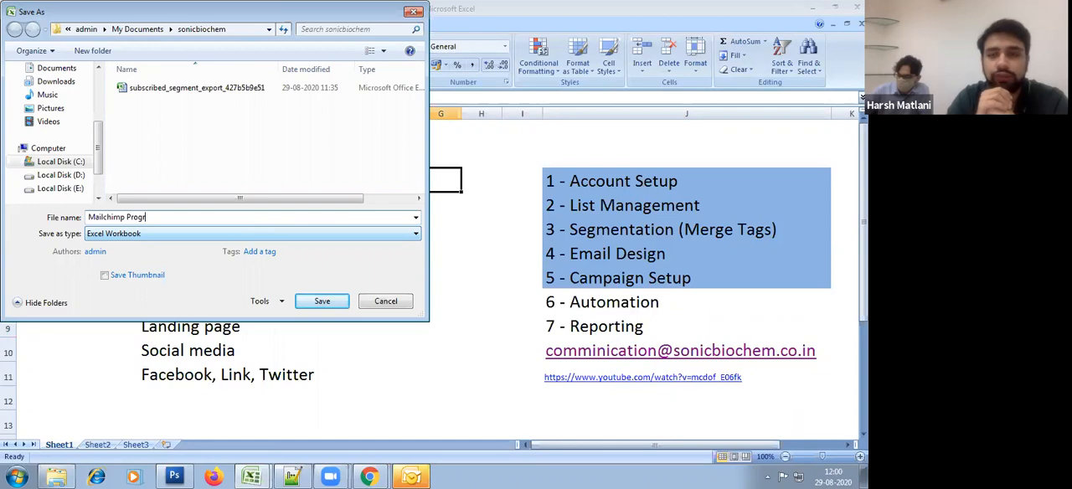
{"action": "type", "text": "am"}
{"action": "key", "text": "Return"}
{"action": "left_click", "coordinate": [364, 300]}
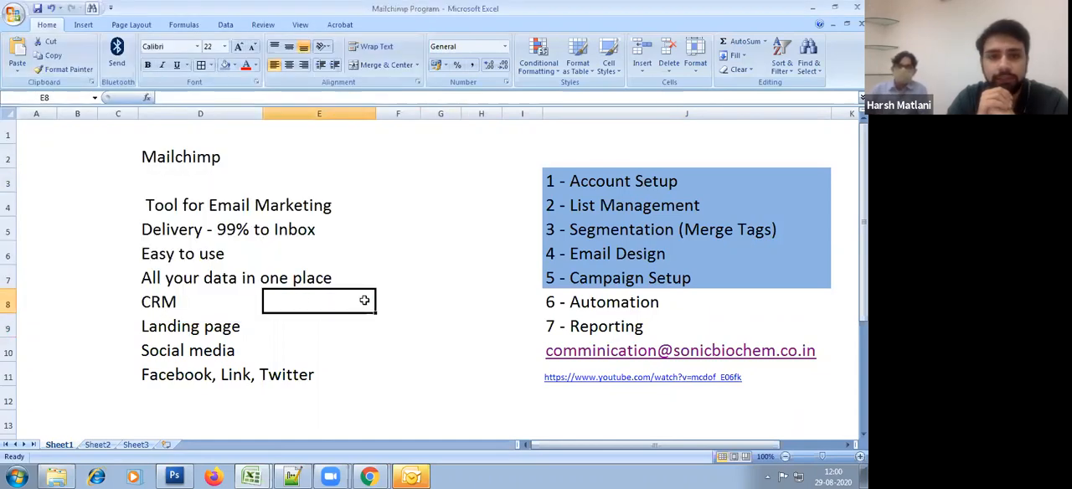
Step: Close the open Excel workbooks and switch back to Gmail in Chrome
{"action": "key", "text": "alt+Tab"}
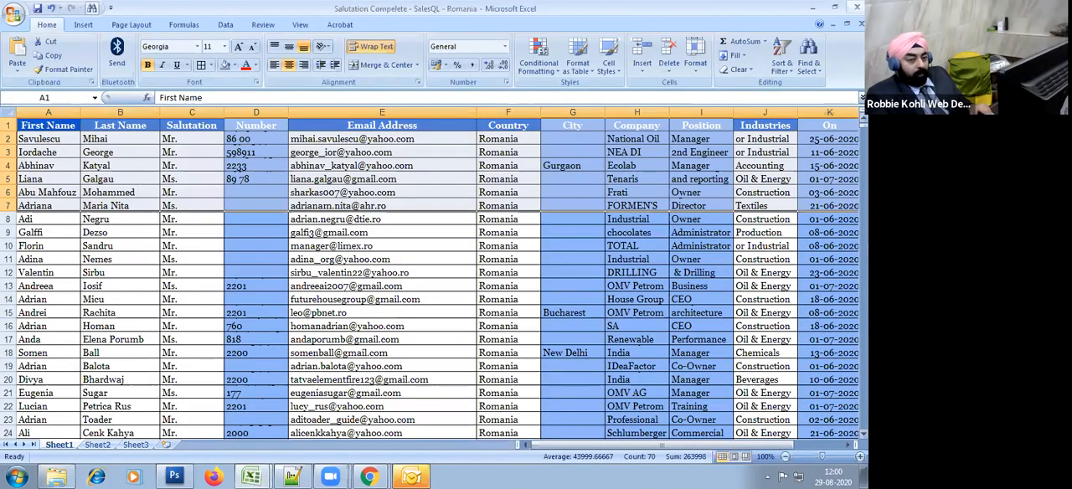
{"action": "left_click", "coordinate": [856, 6]}
{"action": "left_click", "coordinate": [403, 309]}
{"action": "key", "text": "alt+Tab"}
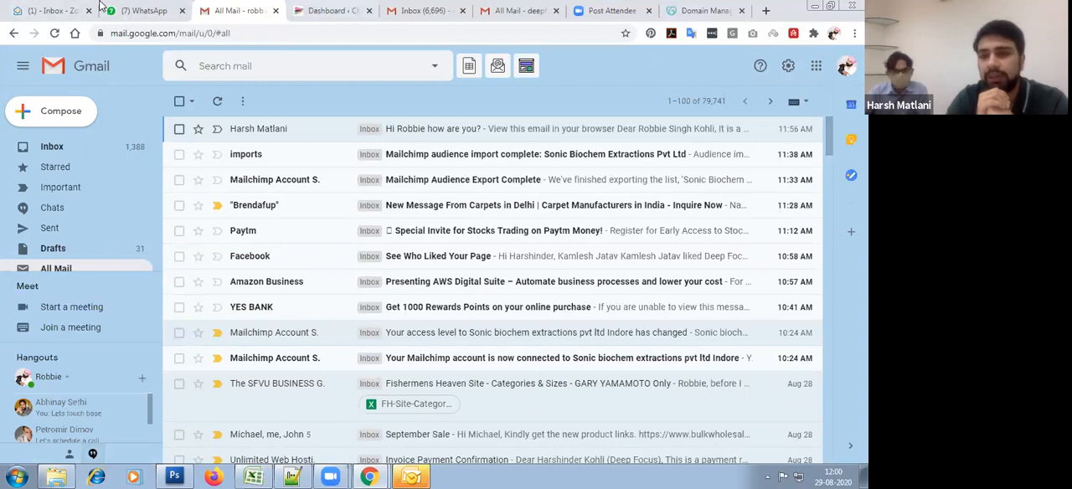
Step: Cancel the unsaved CNAME record in GoDaddy's Domain Manager, close that page and return to the Mailchimp Campaigns page
{"action": "left_click", "coordinate": [728, 7]}
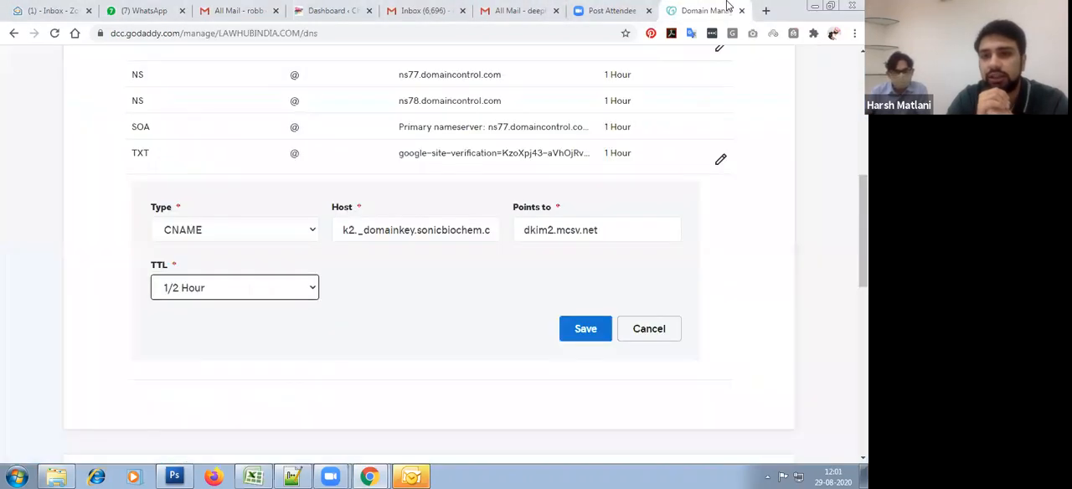
{"action": "left_click", "coordinate": [654, 344]}
{"action": "scroll", "coordinate": [782, 137], "scroll_direction": "up", "scroll_amount": 10}
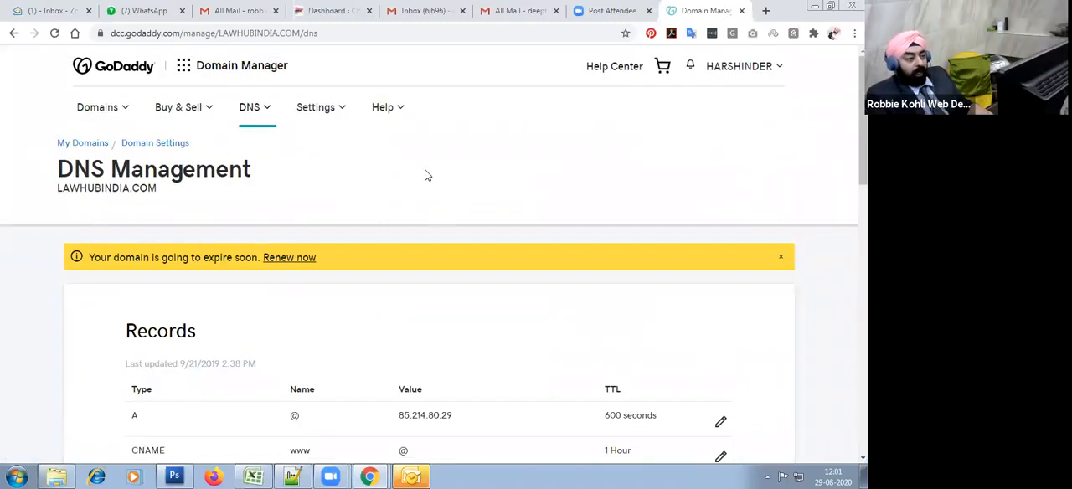
{"action": "left_click", "coordinate": [743, 11]}
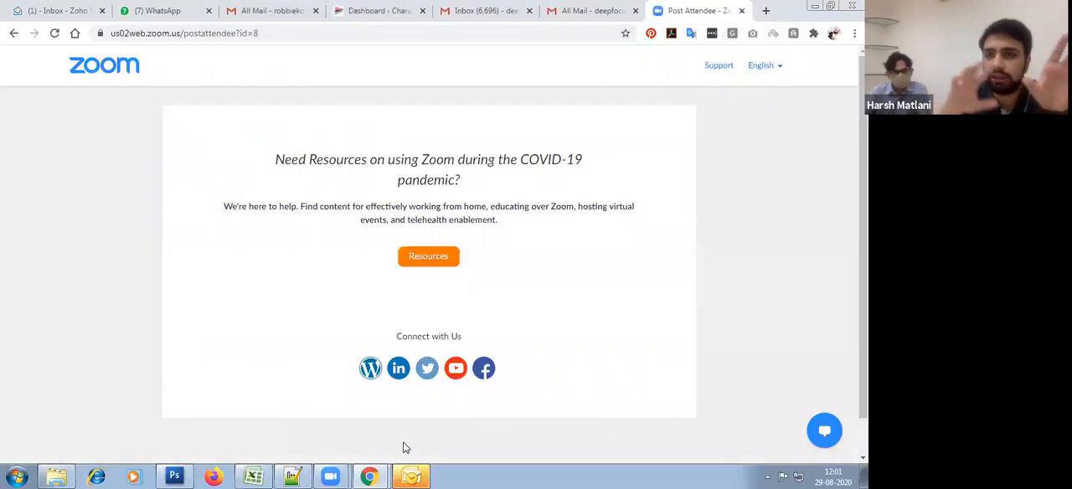
{"action": "mouse_move", "coordinate": [369, 476]}
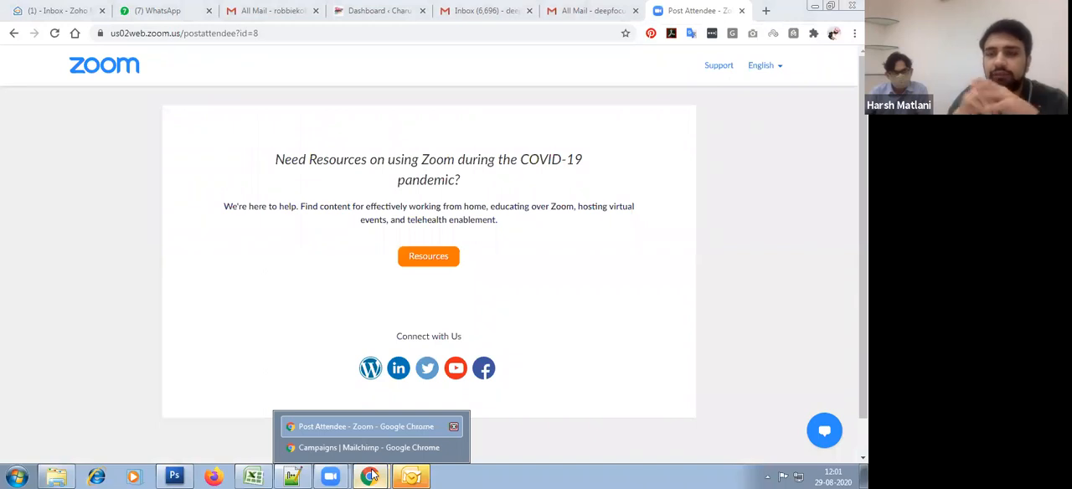
{"action": "left_click", "coordinate": [381, 447]}
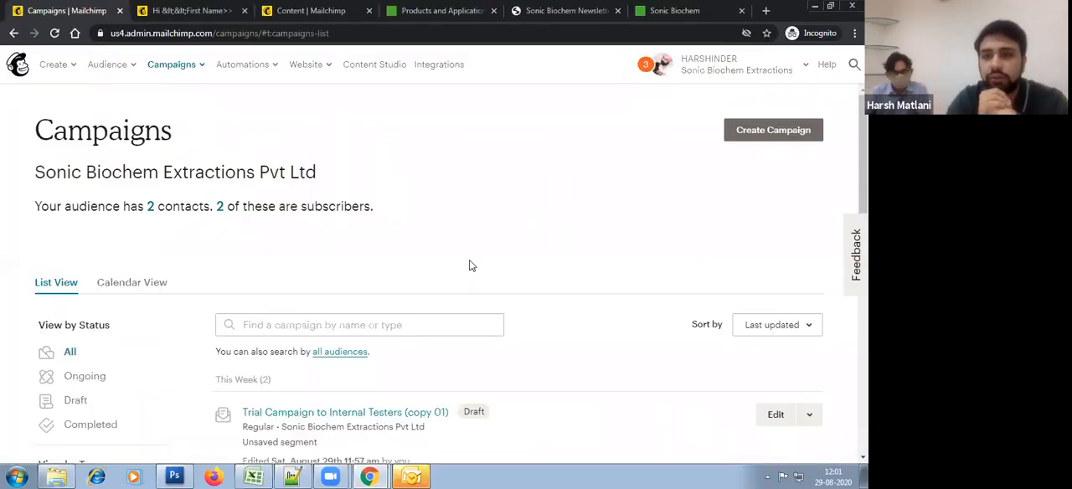
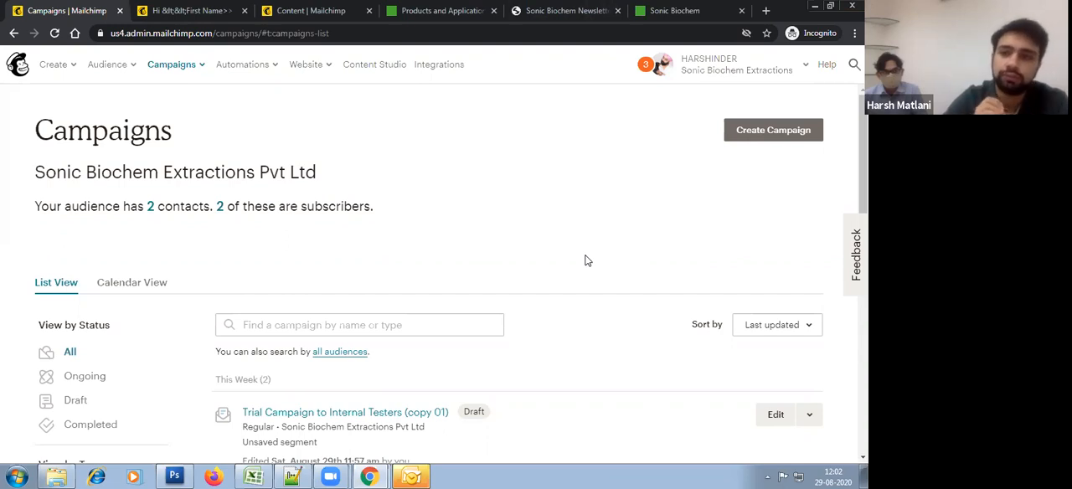
Step: Delete the draft "Trial Campaign to Internal Testers (copy 01)", confirming with DELETE
{"action": "scroll", "coordinate": [586, 261], "scroll_direction": "down", "scroll_amount": 2}
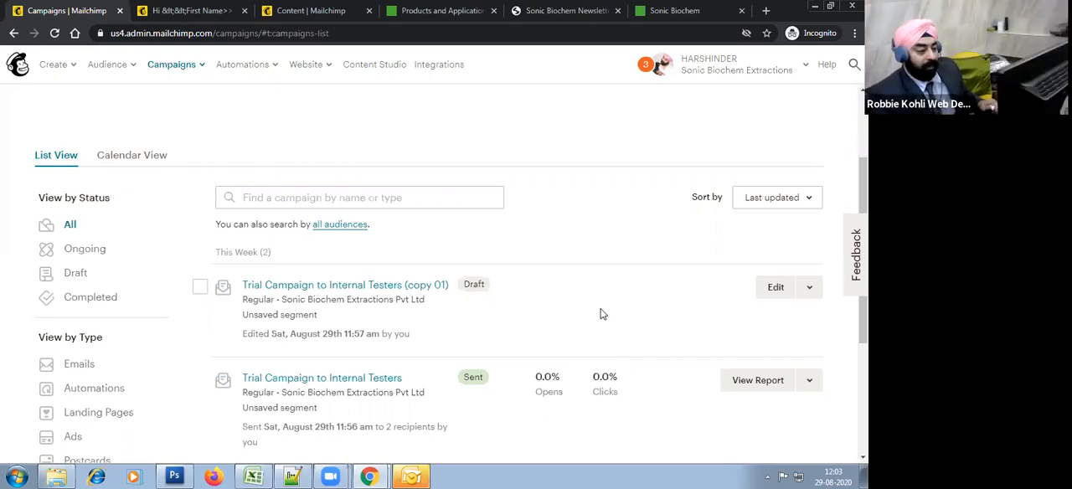
{"action": "scroll", "coordinate": [600, 314], "scroll_direction": "up", "scroll_amount": 1}
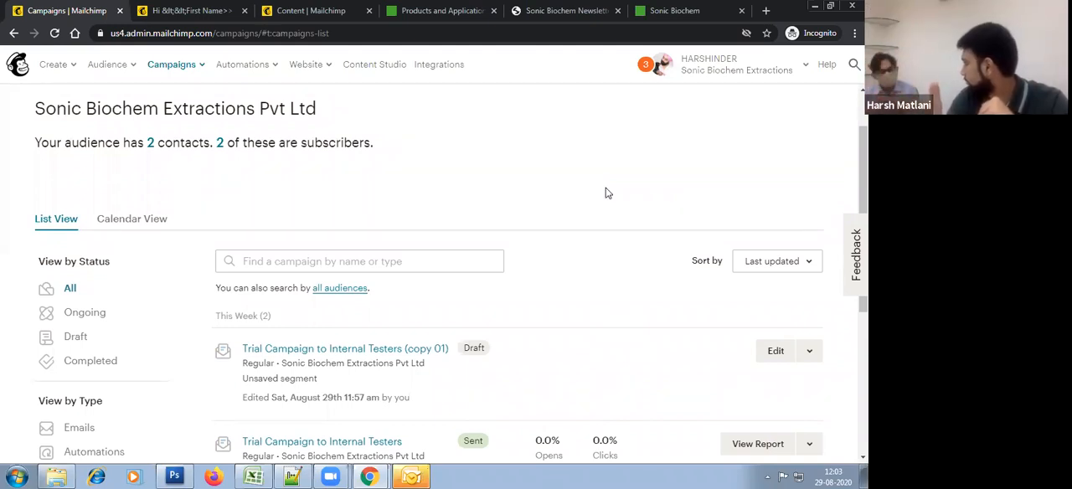
{"action": "scroll", "coordinate": [582, 304], "scroll_direction": "down", "scroll_amount": 3}
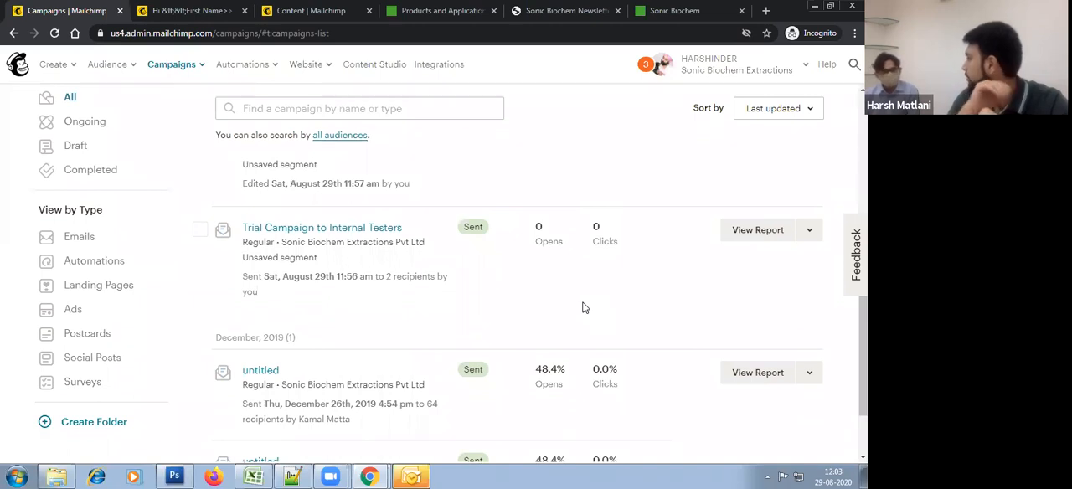
{"action": "scroll", "coordinate": [205, 362], "scroll_direction": "up", "scroll_amount": 3}
{"action": "left_click", "coordinate": [200, 351]}
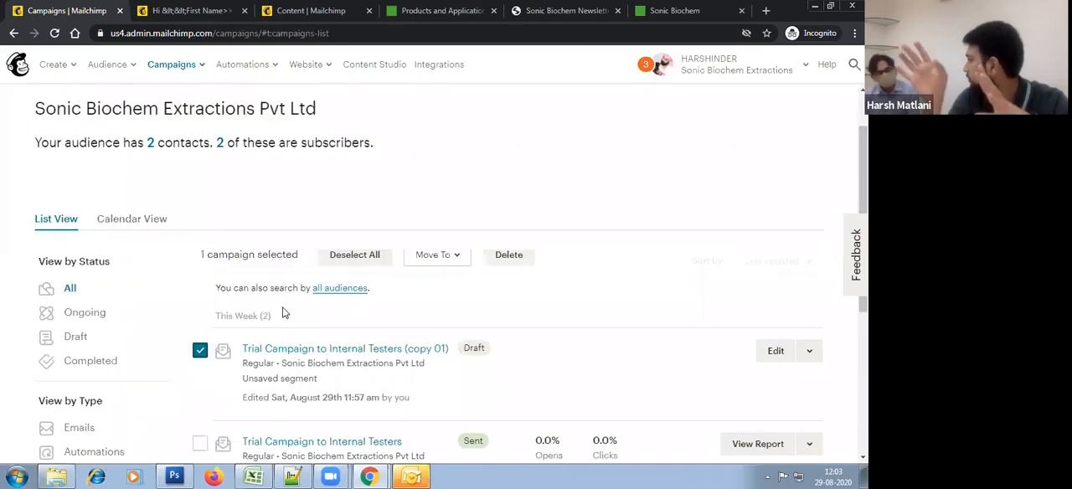
{"action": "left_click", "coordinate": [508, 261]}
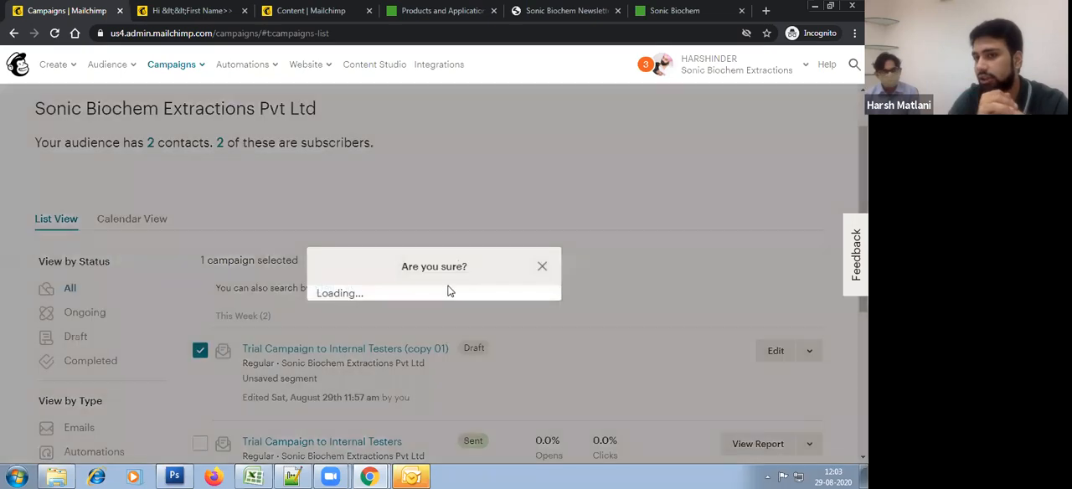
{"action": "left_click", "coordinate": [293, 344]}
{"action": "left_click", "coordinate": [277, 211]}
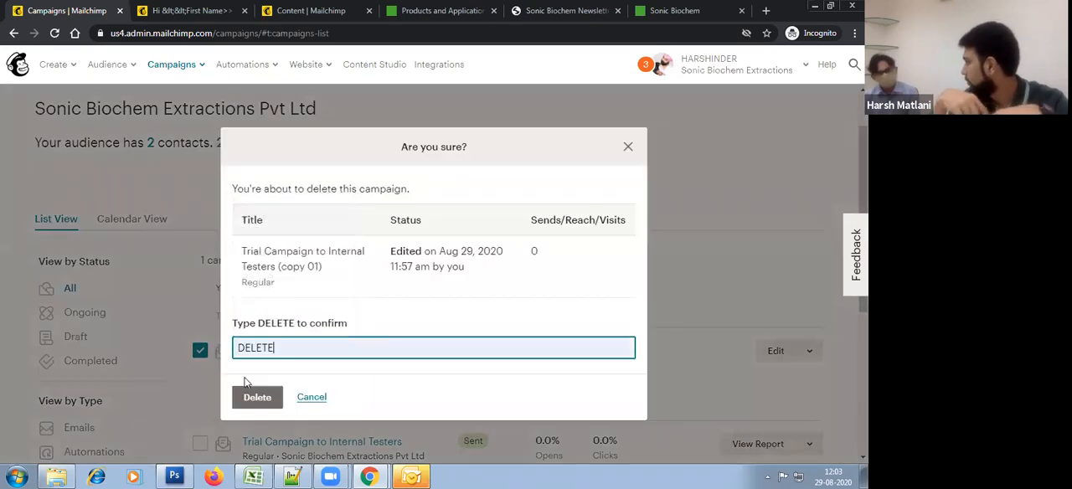
{"action": "left_click", "coordinate": [257, 398]}
Step: Delete the sent "untitled" campaign from December 2019, confirming with DELETE
{"action": "scroll", "coordinate": [506, 261], "scroll_direction": "down", "scroll_amount": 3}
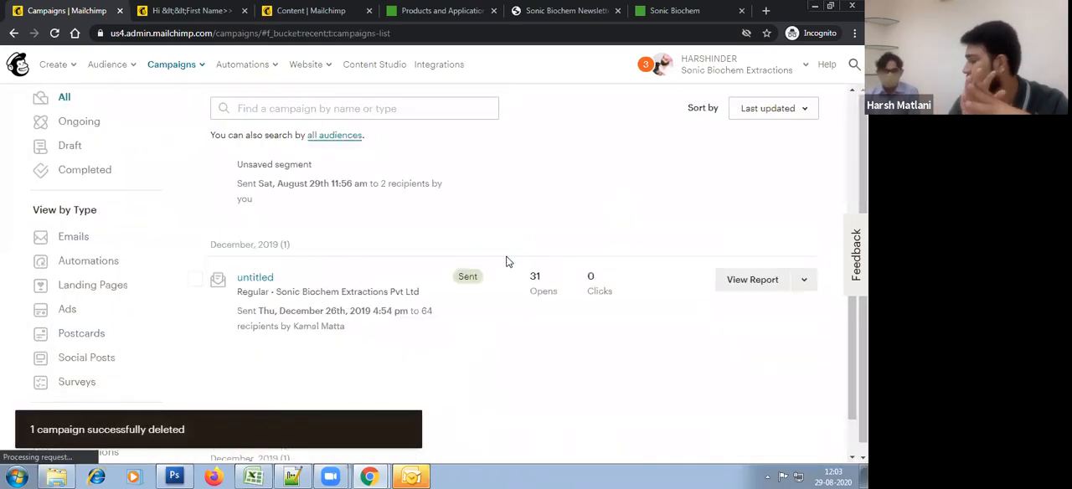
{"action": "left_click", "coordinate": [194, 279]}
{"action": "scroll", "coordinate": [419, 319], "scroll_direction": "up", "scroll_amount": 4}
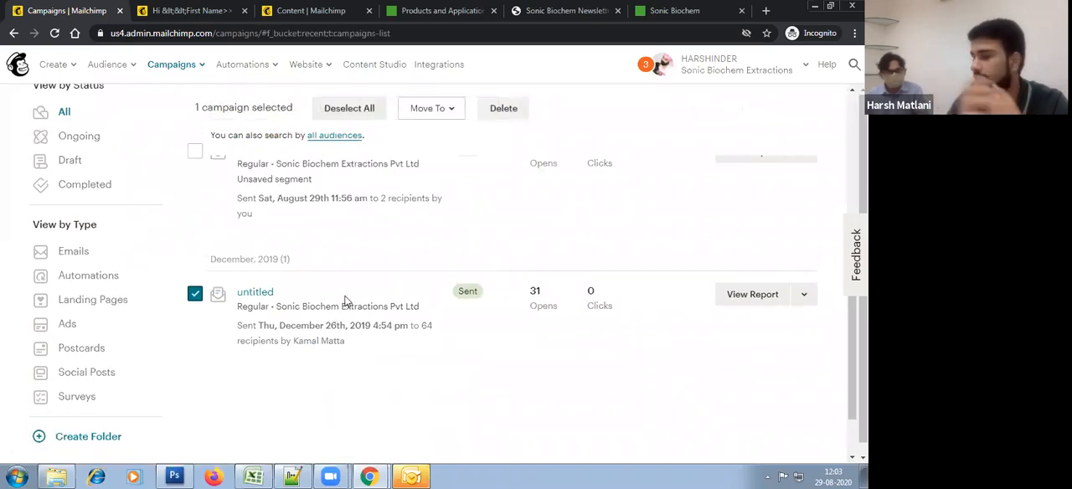
{"action": "left_click", "coordinate": [503, 324]}
{"action": "left_click", "coordinate": [316, 339]}
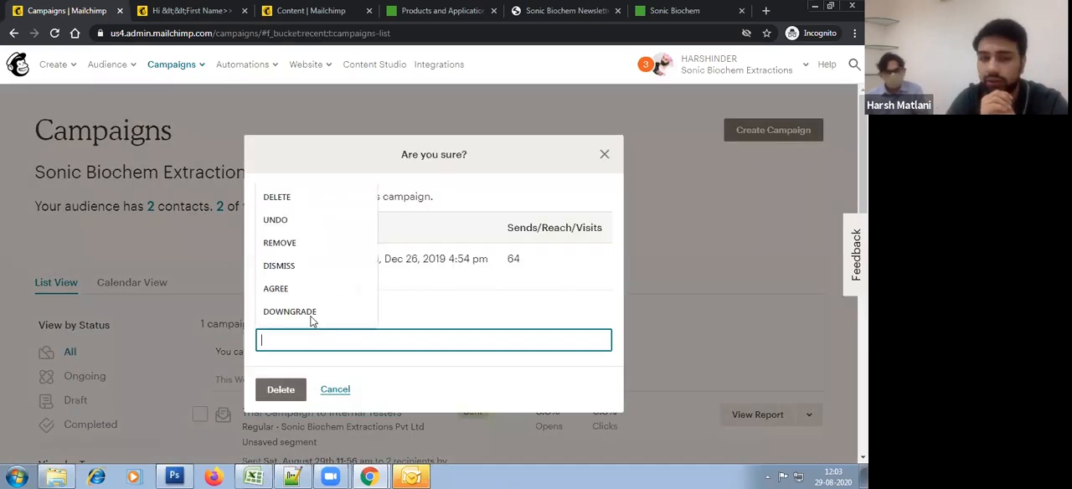
{"action": "left_click", "coordinate": [295, 196]}
{"action": "left_click", "coordinate": [280, 390]}
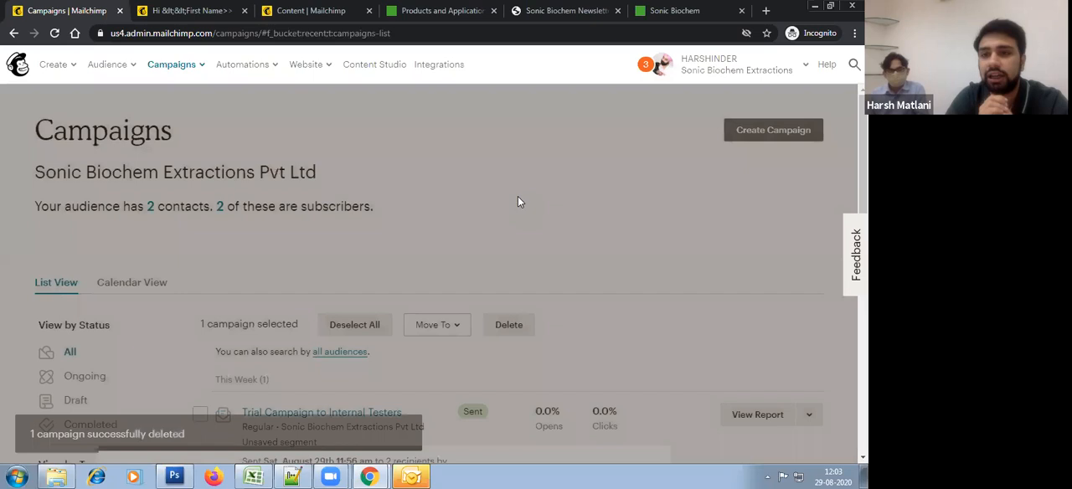
Step: Switch to Gmail, open the received "how are you?" trial campaign email and follow its View Brochure link
{"action": "key", "text": "alt+Tab"}
{"action": "left_click", "coordinate": [248, 10]}
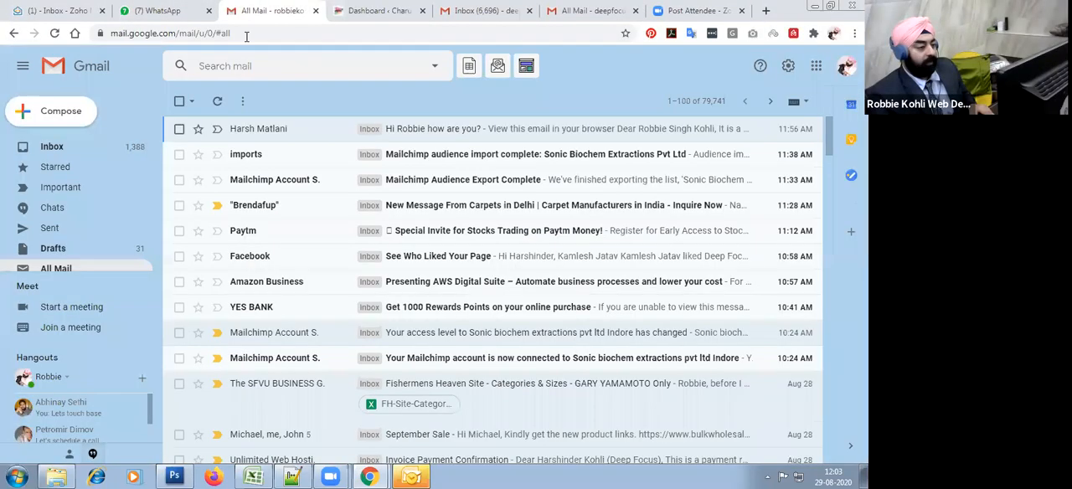
{"action": "left_click", "coordinate": [532, 134]}
{"action": "scroll", "coordinate": [515, 310], "scroll_direction": "down", "scroll_amount": 3}
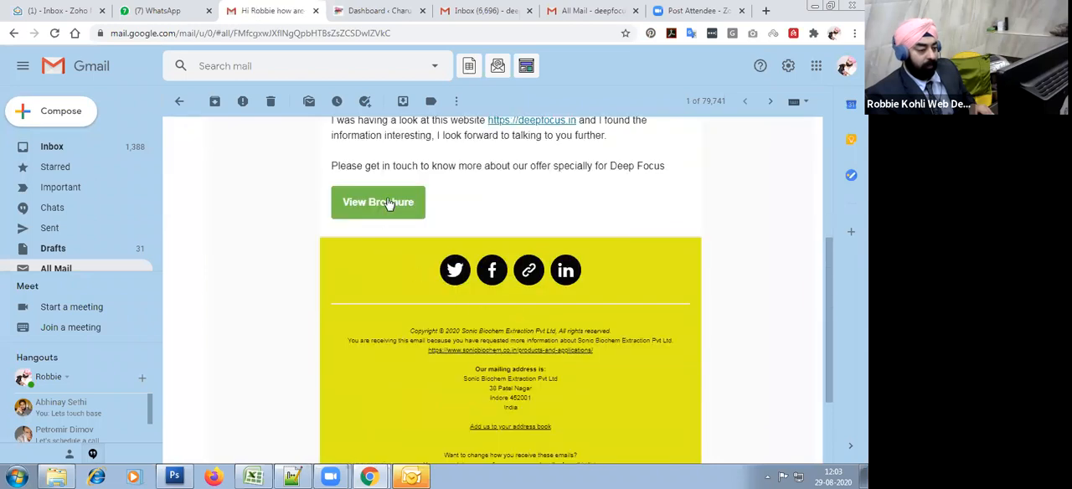
{"action": "left_click", "coordinate": [391, 203]}
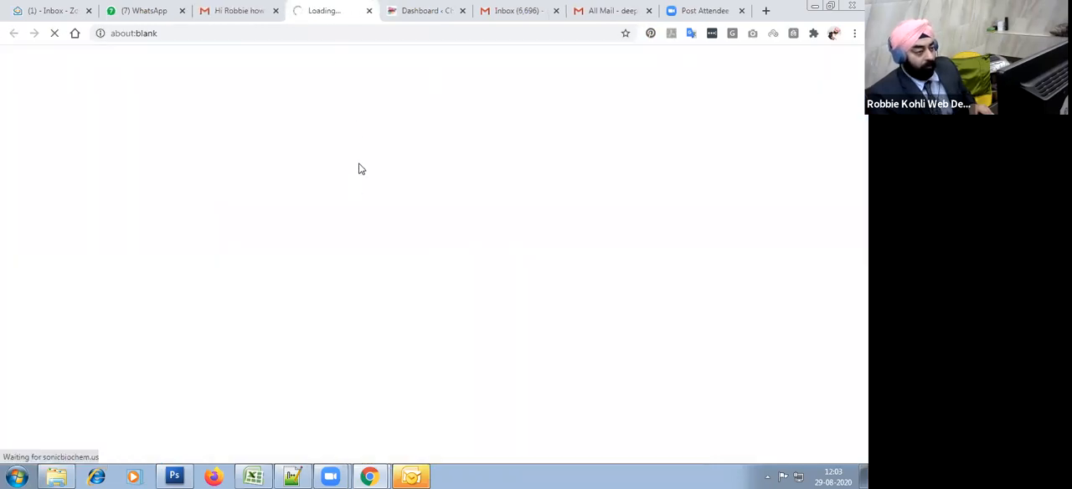
Step: Switch back to Mailchimp, reload the Campaigns page and open the report for "Trial Campaign to Internal Testers"
{"action": "key", "text": "alt+Tab"}
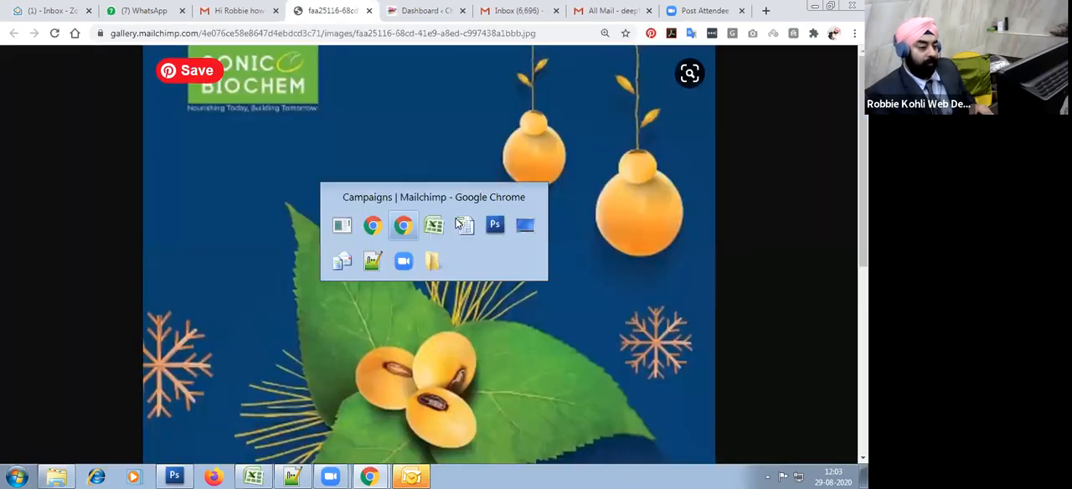
{"action": "scroll", "coordinate": [457, 223], "scroll_direction": "down", "scroll_amount": 1}
{"action": "right_click", "coordinate": [455, 161]}
{"action": "left_click", "coordinate": [475, 205]}
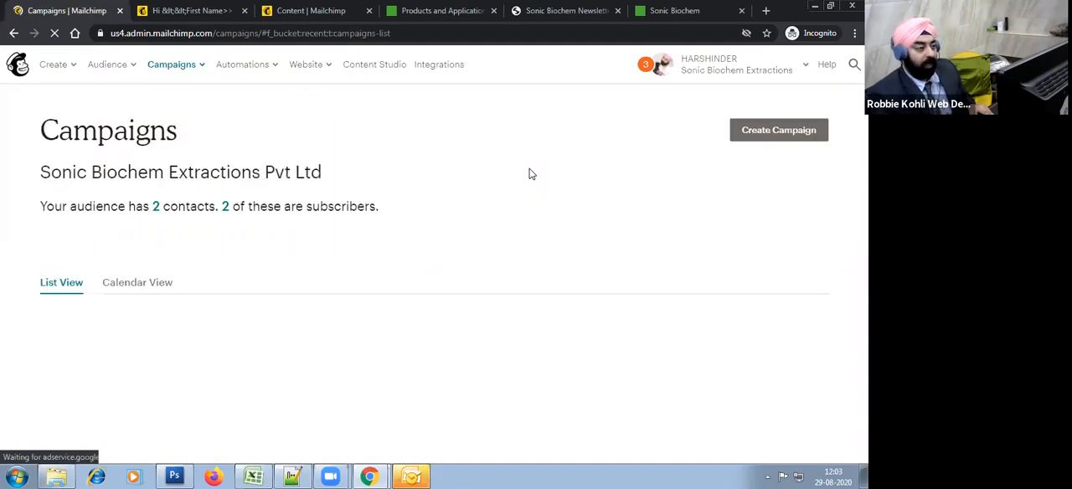
{"action": "scroll", "coordinate": [532, 174], "scroll_direction": "down", "scroll_amount": 1}
{"action": "scroll", "coordinate": [528, 174], "scroll_direction": "down", "scroll_amount": 1}
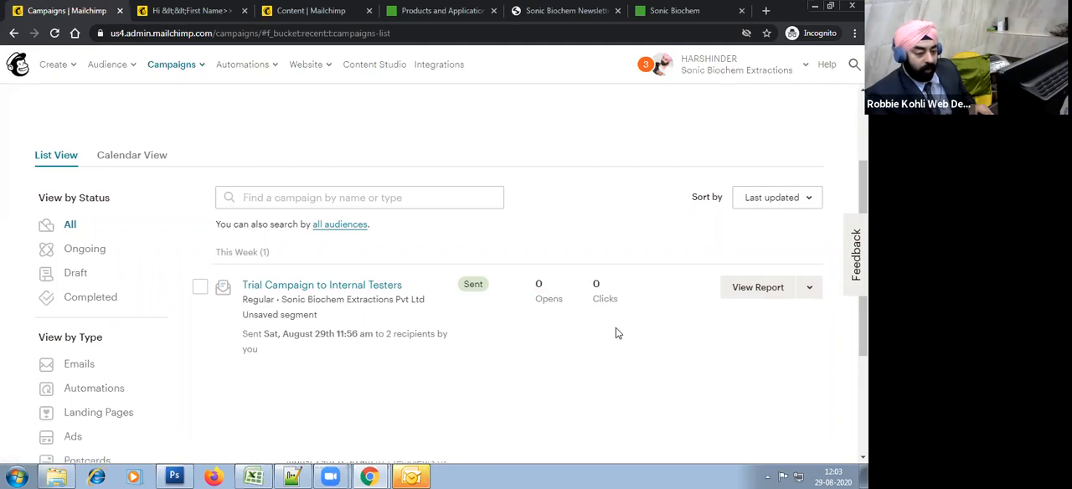
{"action": "left_click", "coordinate": [754, 290]}
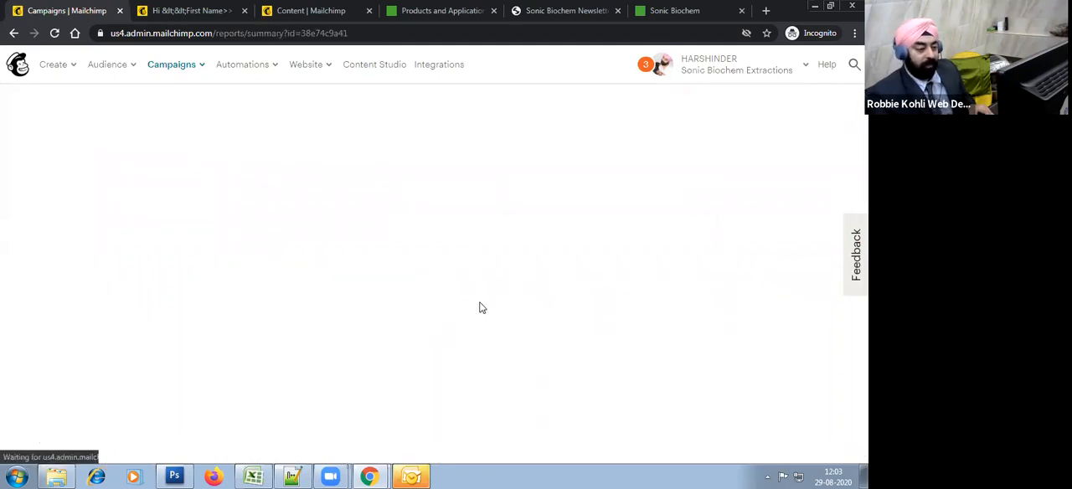
Step: Check the report's open and click figures, then open the activity of the subscriber who opened the email
{"action": "scroll", "coordinate": [481, 308], "scroll_direction": "down", "scroll_amount": 3}
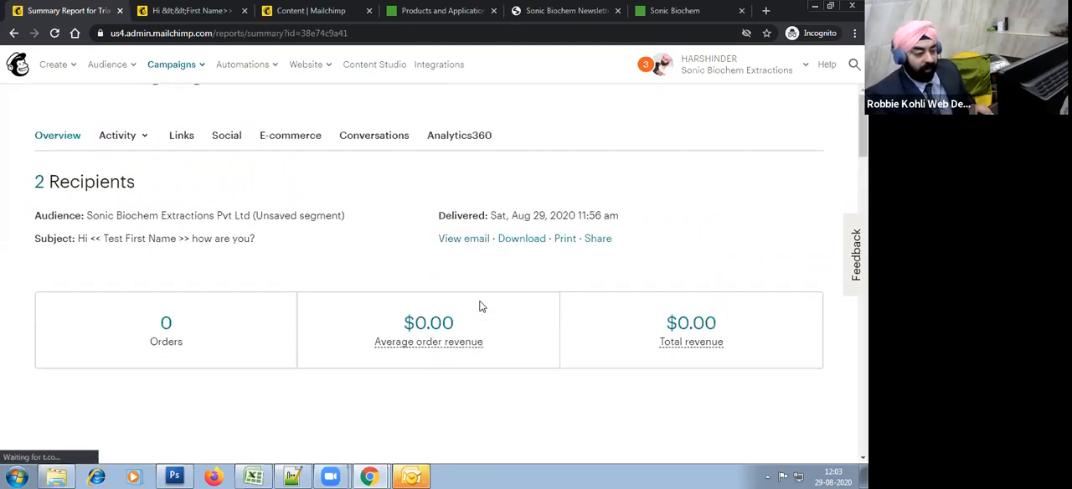
{"action": "scroll", "coordinate": [482, 308], "scroll_direction": "down", "scroll_amount": 3}
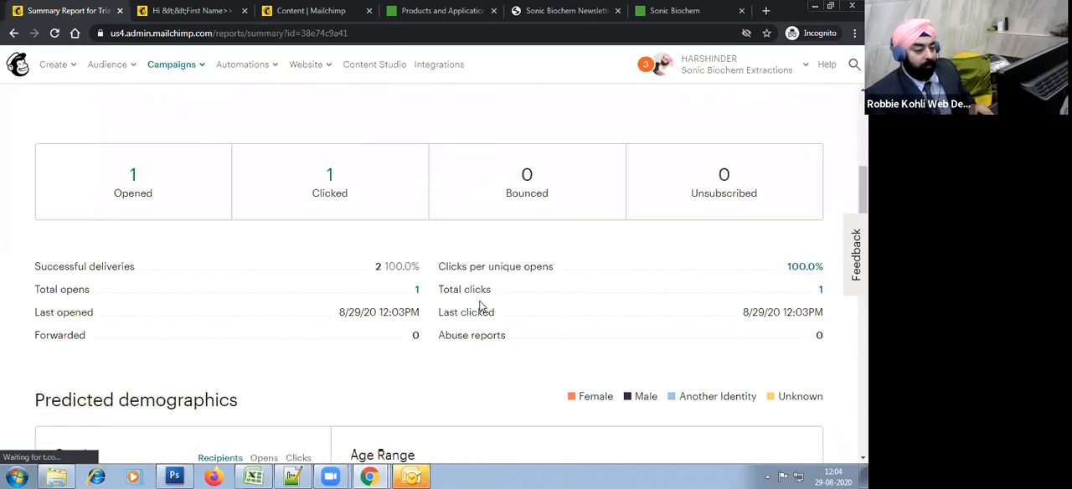
{"action": "scroll", "coordinate": [482, 307], "scroll_direction": "up", "scroll_amount": 4}
{"action": "scroll", "coordinate": [478, 304], "scroll_direction": "down", "scroll_amount": 3}
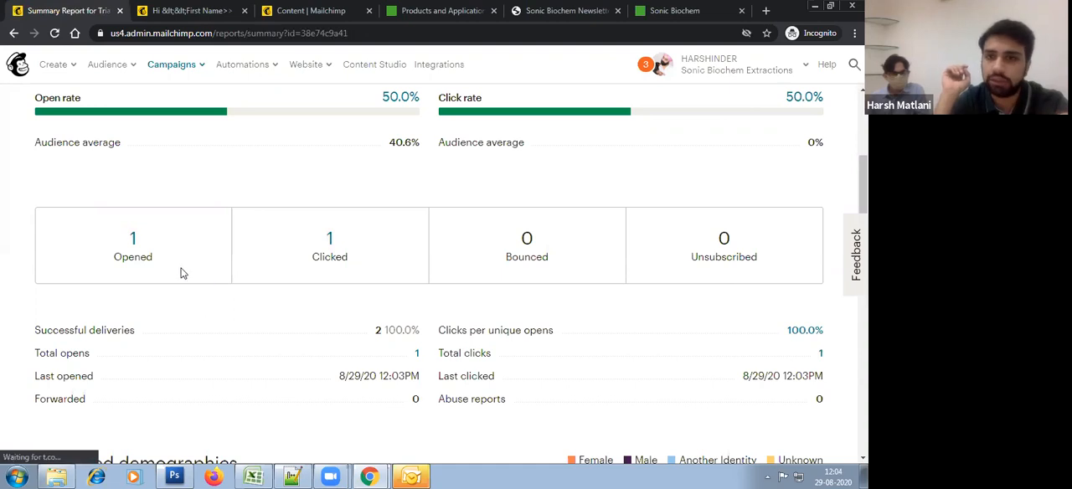
{"action": "left_click", "coordinate": [133, 239]}
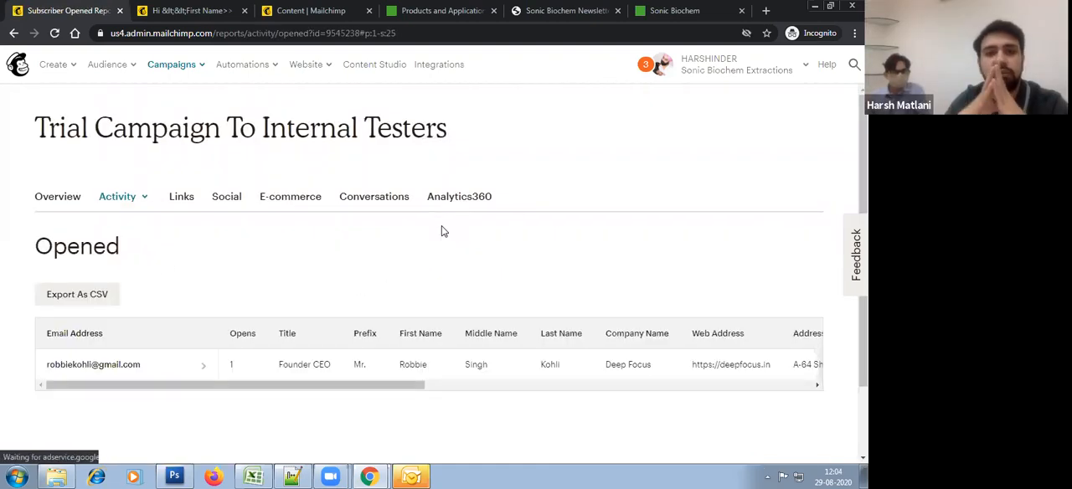
{"action": "scroll", "coordinate": [444, 231], "scroll_direction": "down", "scroll_amount": 2}
{"action": "left_click_drag", "start_coordinate": [433, 303], "coordinate": [261, 279]}
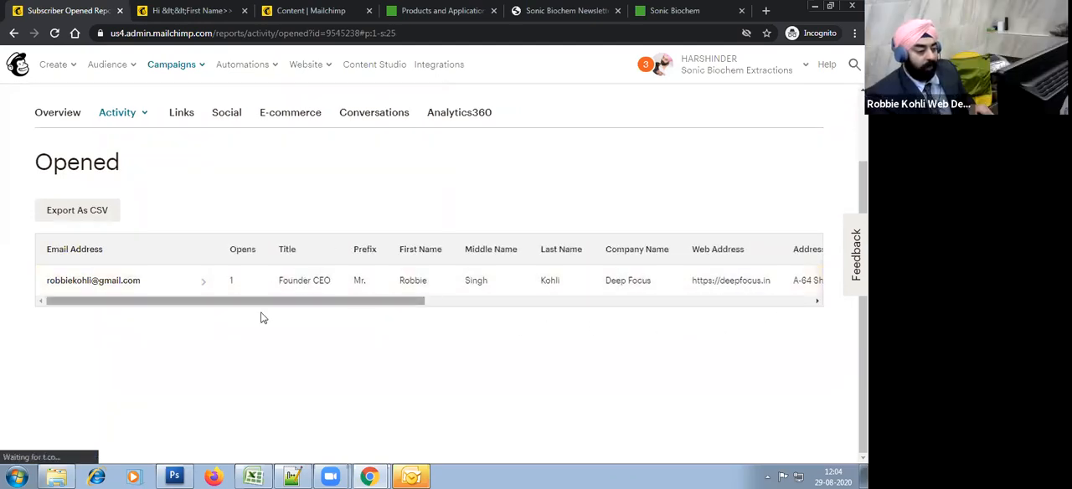
{"action": "left_click", "coordinate": [134, 280]}
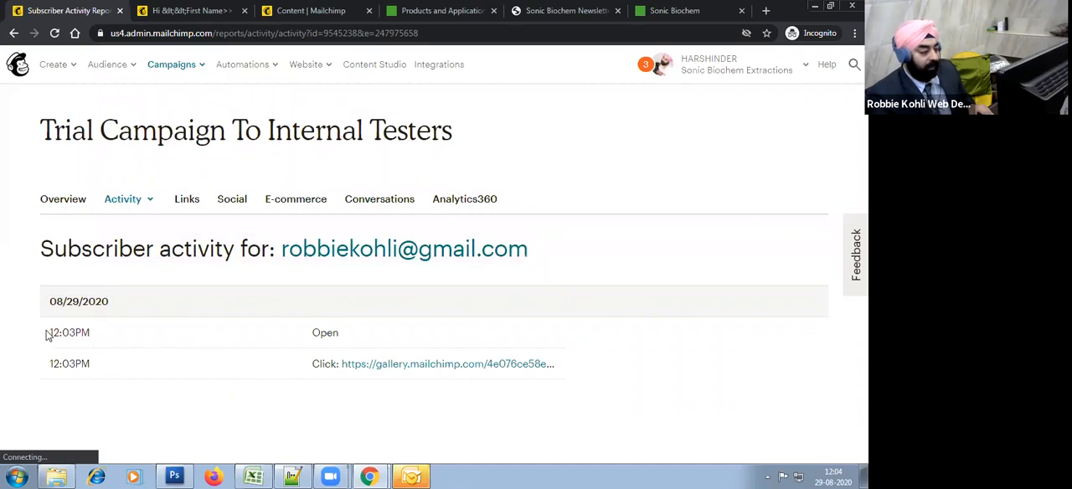
Step: Examine the times of the open and click entries in the subscriber's activity log
{"action": "left_click_drag", "start_coordinate": [48, 333], "coordinate": [102, 336]}
{"action": "left_click_drag", "start_coordinate": [320, 333], "coordinate": [352, 336]}
{"action": "left_click_drag", "start_coordinate": [50, 370], "coordinate": [206, 378]}
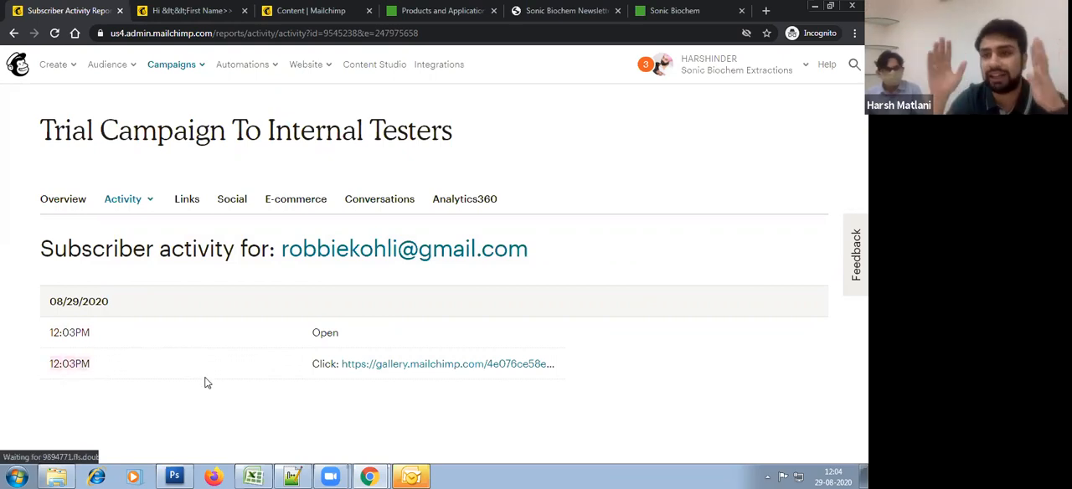
{"action": "left_click", "coordinate": [465, 394]}
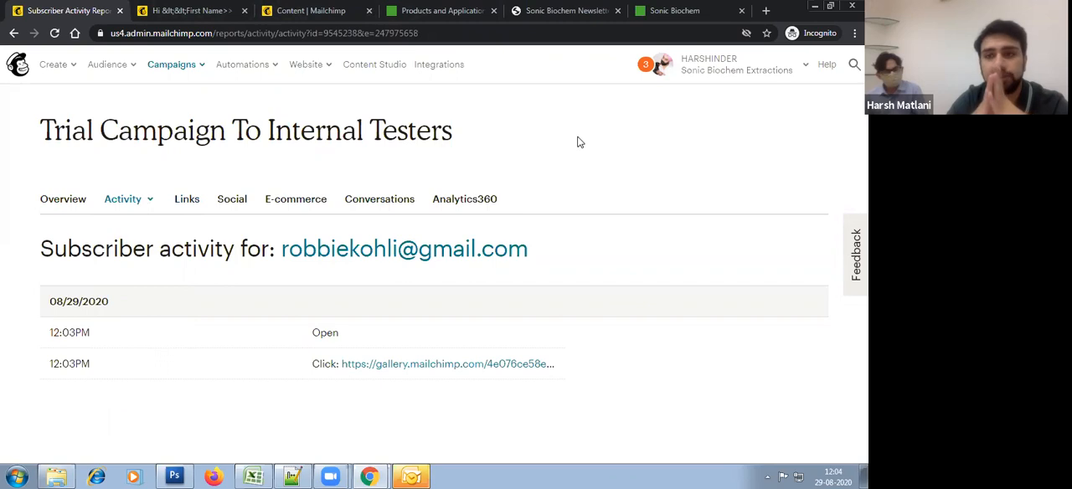
{"action": "triple_click", "coordinate": [420, 139]}
{"action": "left_click", "coordinate": [522, 163]}
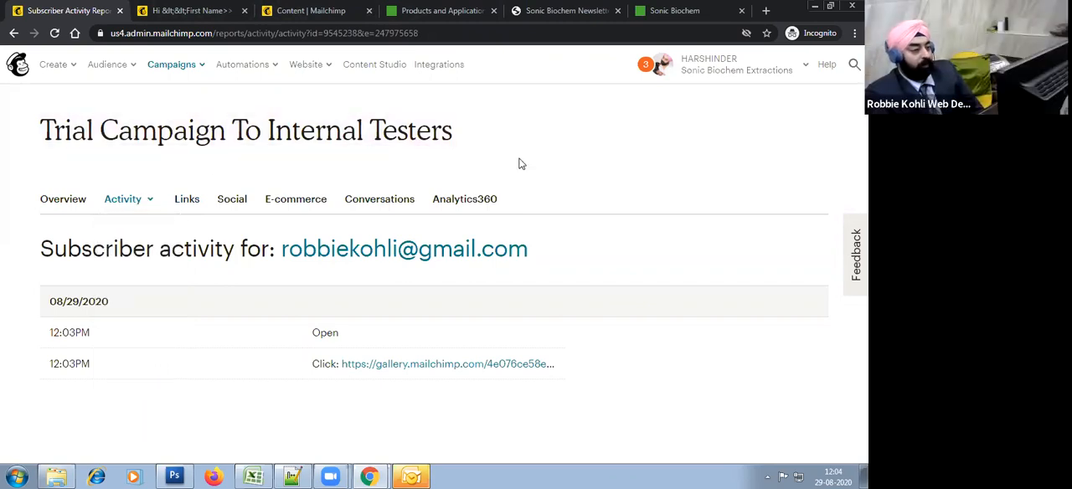
{"action": "double_click", "coordinate": [374, 133]}
{"action": "left_click", "coordinate": [401, 84]}
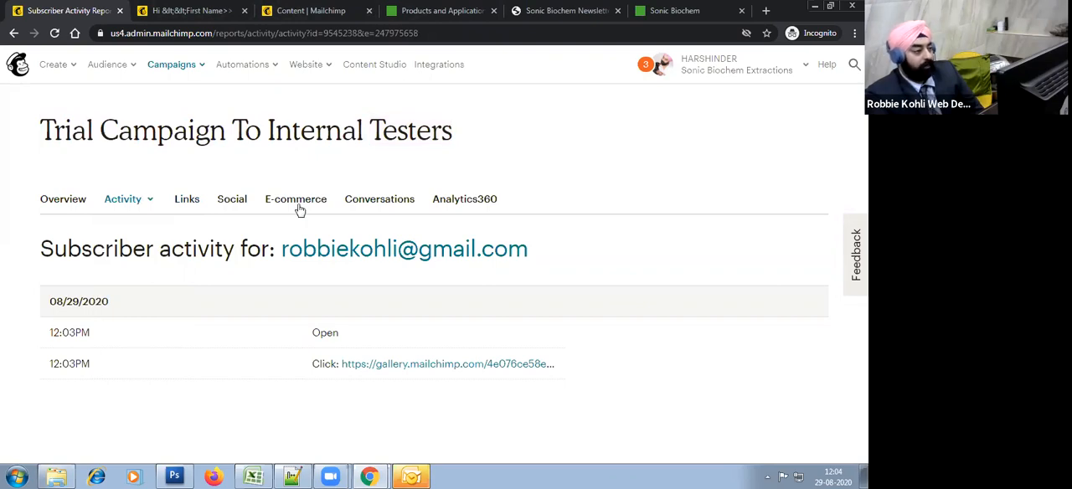
Step: Go to the Sonic Biochem Products and Applications page, close its Enquiry Form and view the page's heading
{"action": "left_click", "coordinate": [439, 11]}
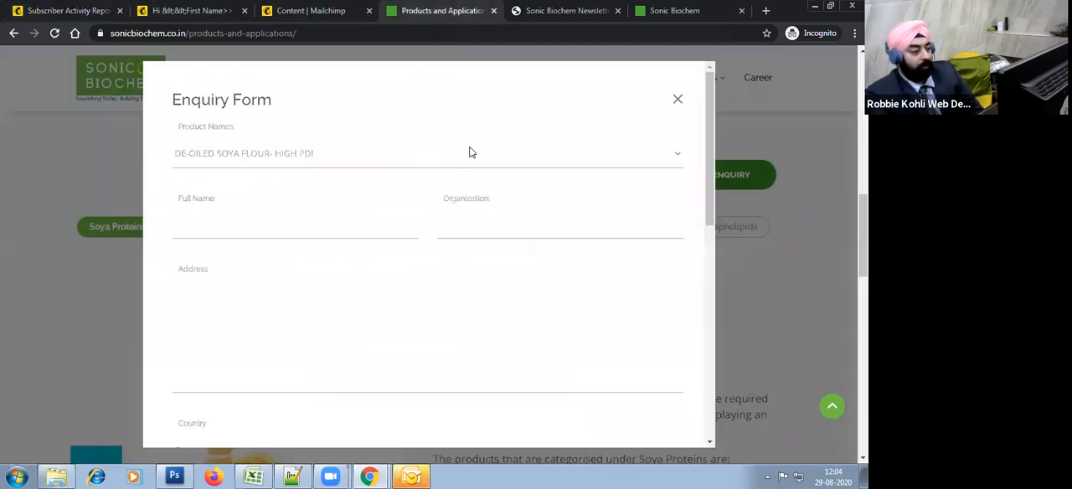
{"action": "left_click", "coordinate": [679, 102]}
{"action": "scroll", "coordinate": [561, 310], "scroll_direction": "up", "scroll_amount": 5}
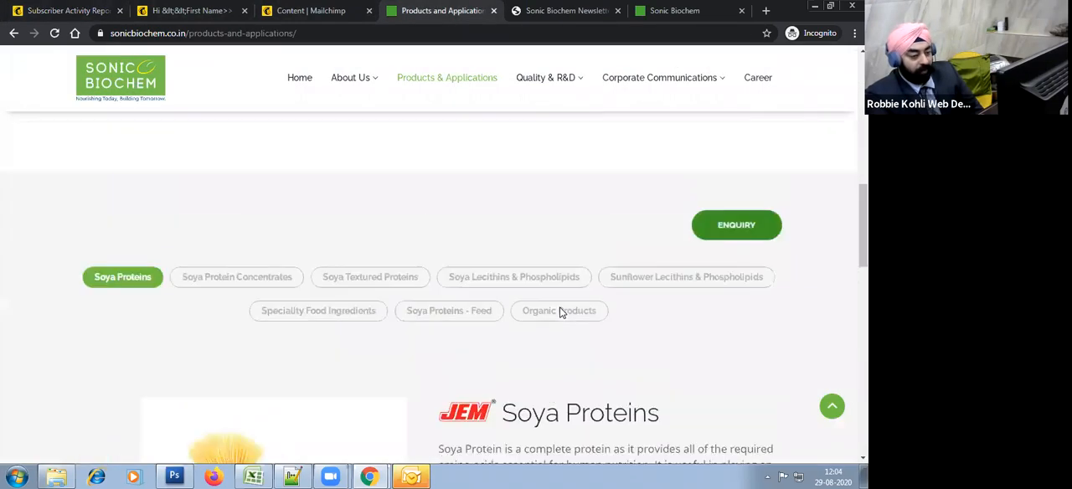
{"action": "scroll", "coordinate": [561, 313], "scroll_direction": "up", "scroll_amount": 3}
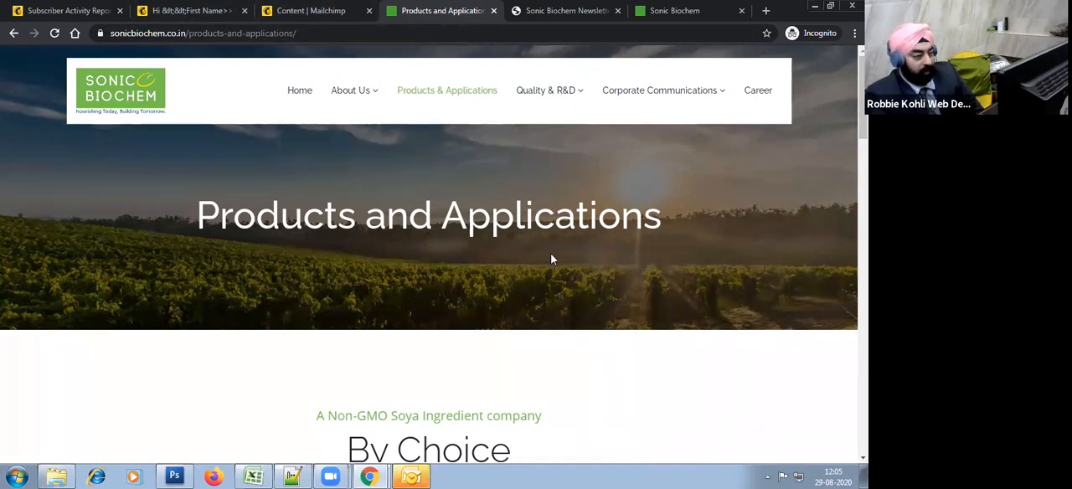
Step: Review the browser version of the trial email, including its merge fields, View Brochure button and social links
{"action": "left_click", "coordinate": [194, 10]}
{"action": "scroll", "coordinate": [470, 242], "scroll_direction": "down", "scroll_amount": 2}
{"action": "scroll", "coordinate": [469, 243], "scroll_direction": "up", "scroll_amount": 2}
{"action": "left_click_drag", "start_coordinate": [293, 199], "coordinate": [521, 303]}
{"action": "left_click", "coordinate": [564, 336]}
{"action": "scroll", "coordinate": [564, 335], "scroll_direction": "down", "scroll_amount": 2}
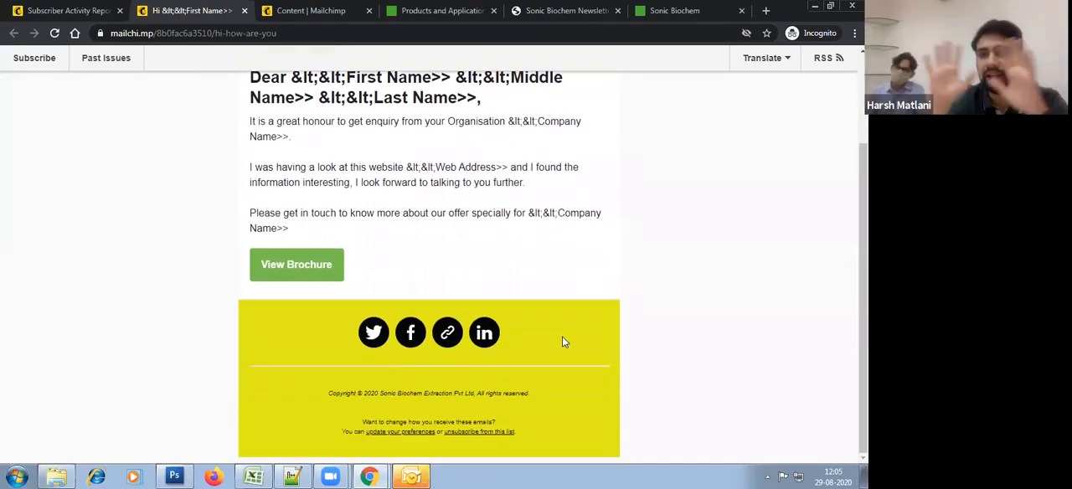
{"action": "scroll", "coordinate": [709, 300], "scroll_direction": "up", "scroll_amount": 2}
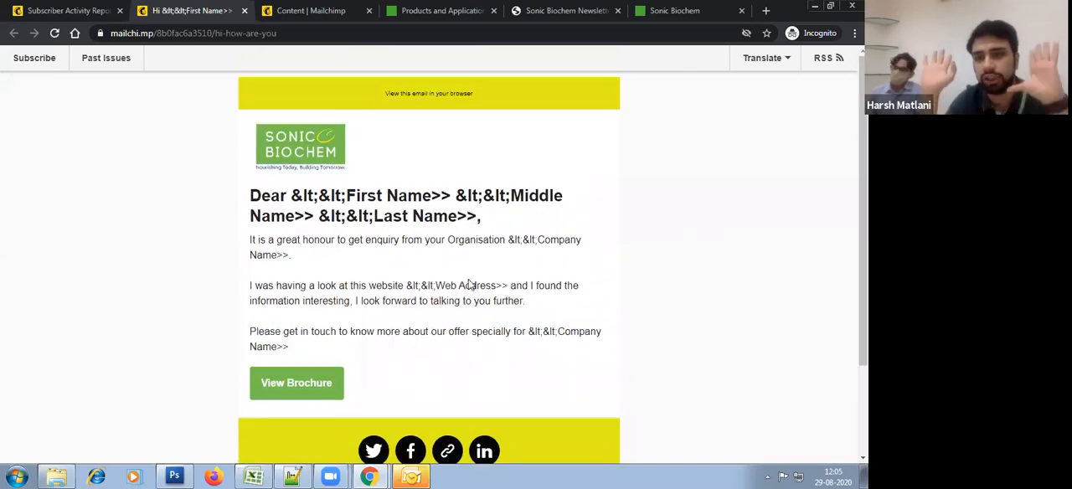
{"action": "scroll", "coordinate": [469, 284], "scroll_direction": "down", "scroll_amount": 2}
{"action": "scroll", "coordinate": [469, 284], "scroll_direction": "up", "scroll_amount": 2}
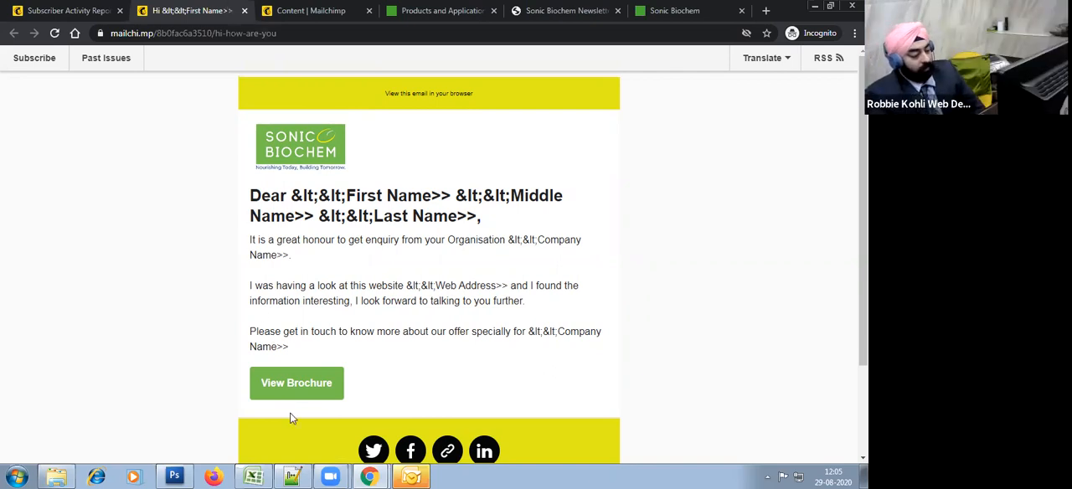
Step: Go back to the list of all campaigns and replicate Trial Campaign to Internal Testers
{"action": "left_click", "coordinate": [31, 10]}
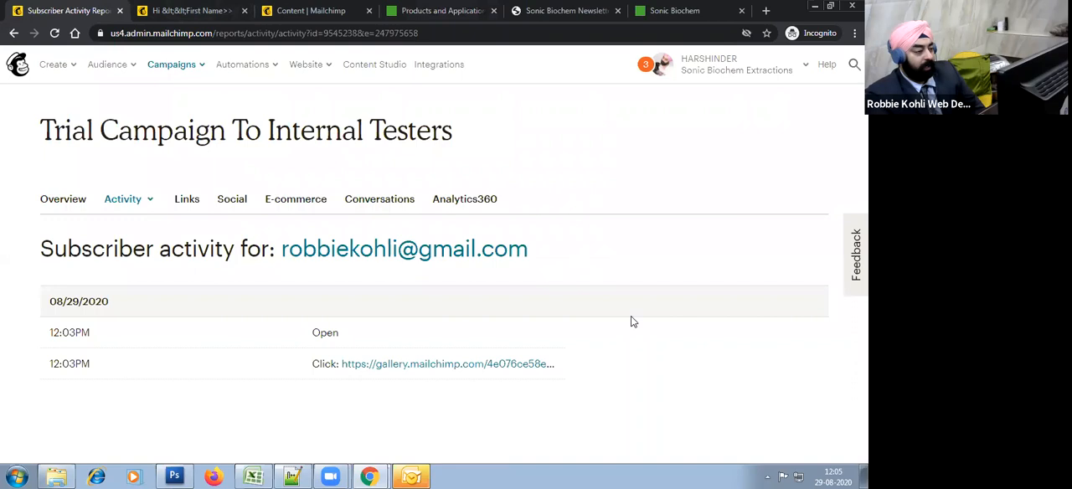
{"action": "left_click", "coordinate": [176, 67]}
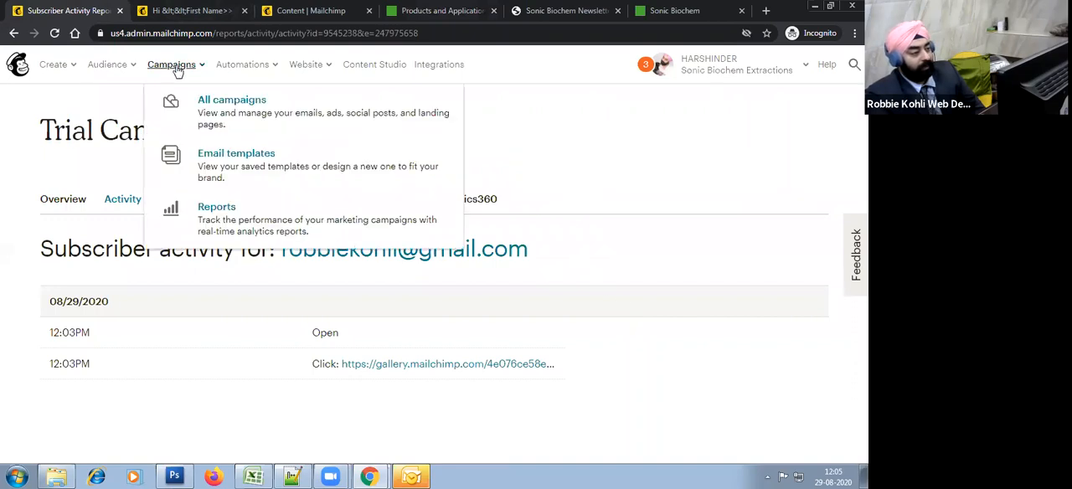
{"action": "left_click", "coordinate": [222, 113]}
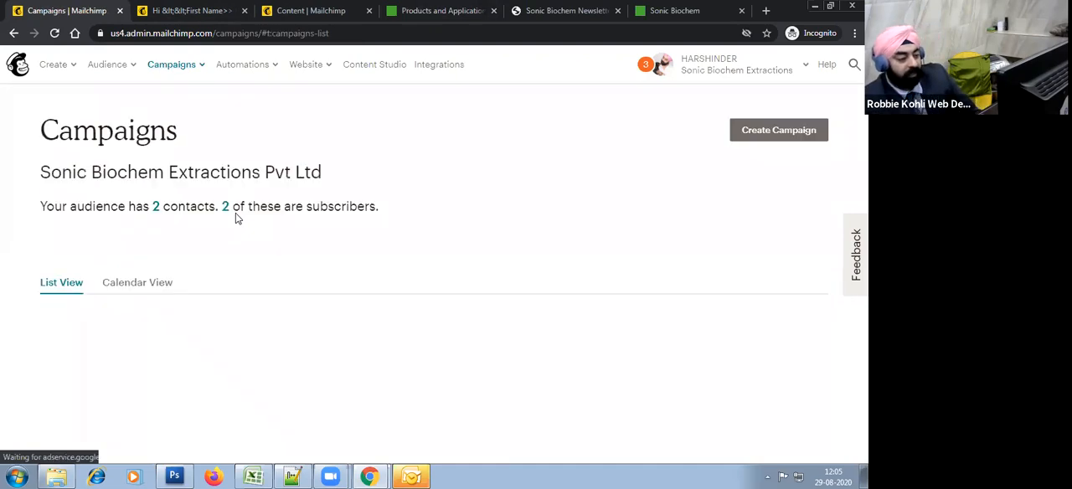
{"action": "scroll", "coordinate": [544, 198], "scroll_direction": "down", "scroll_amount": 2}
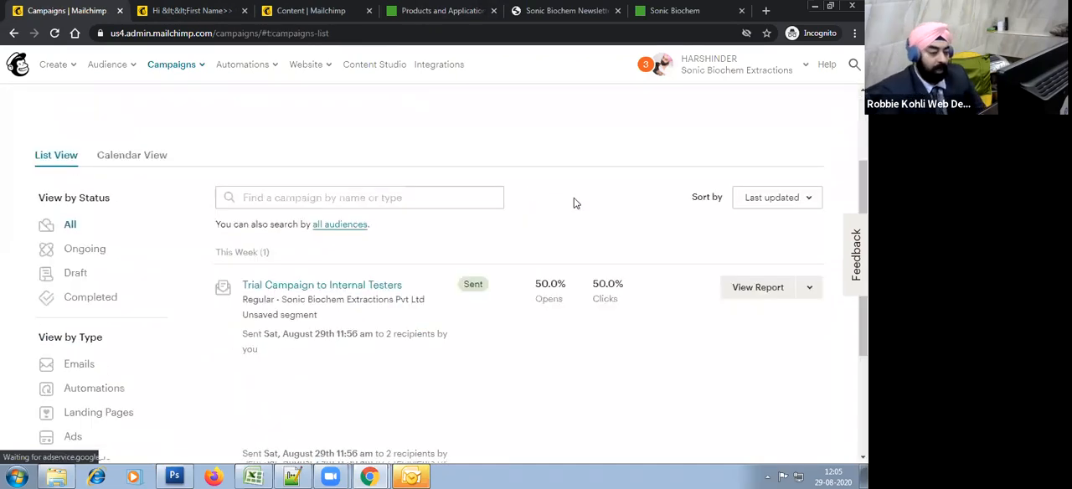
{"action": "left_click", "coordinate": [808, 289]}
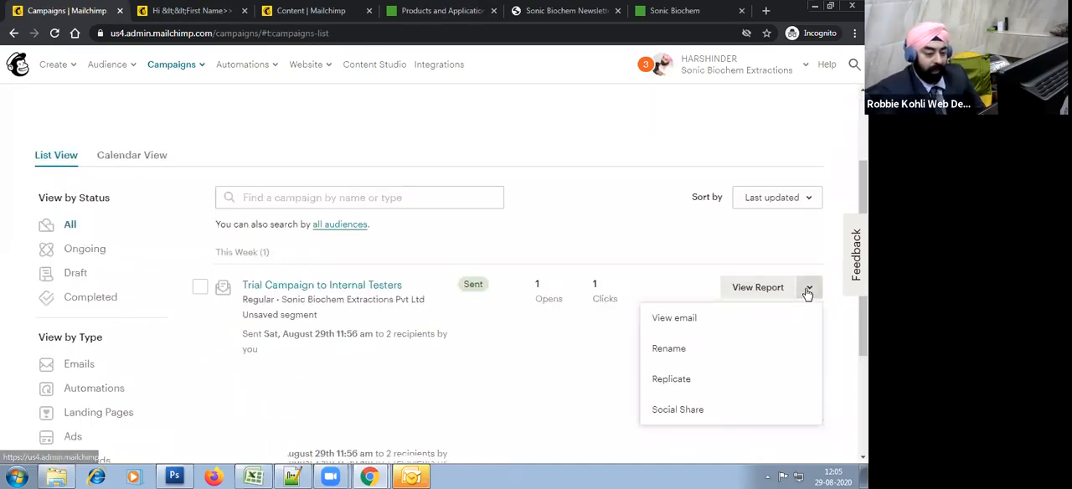
{"action": "left_click", "coordinate": [671, 381]}
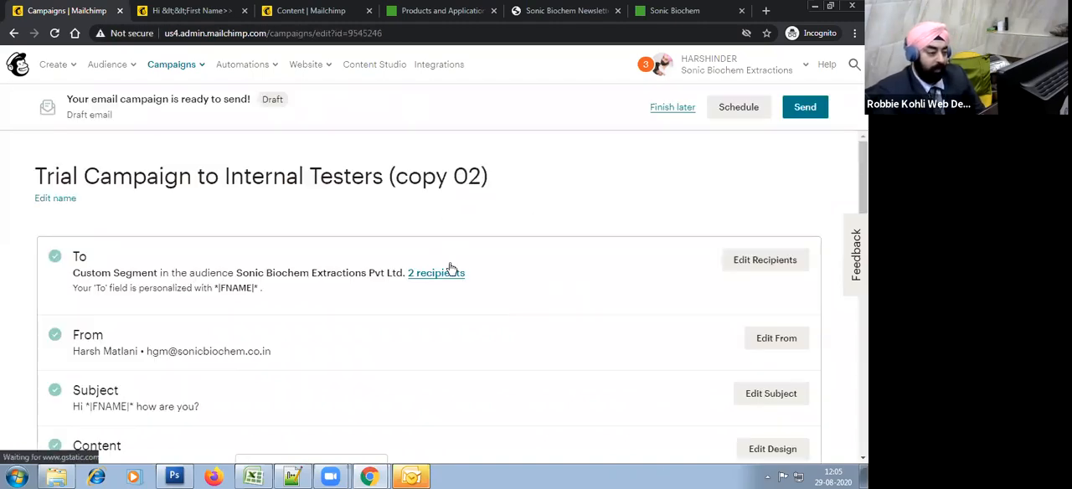
Step: Rename the replicated campaign as 2nd Trial and save the name
{"action": "left_click", "coordinate": [57, 200]}
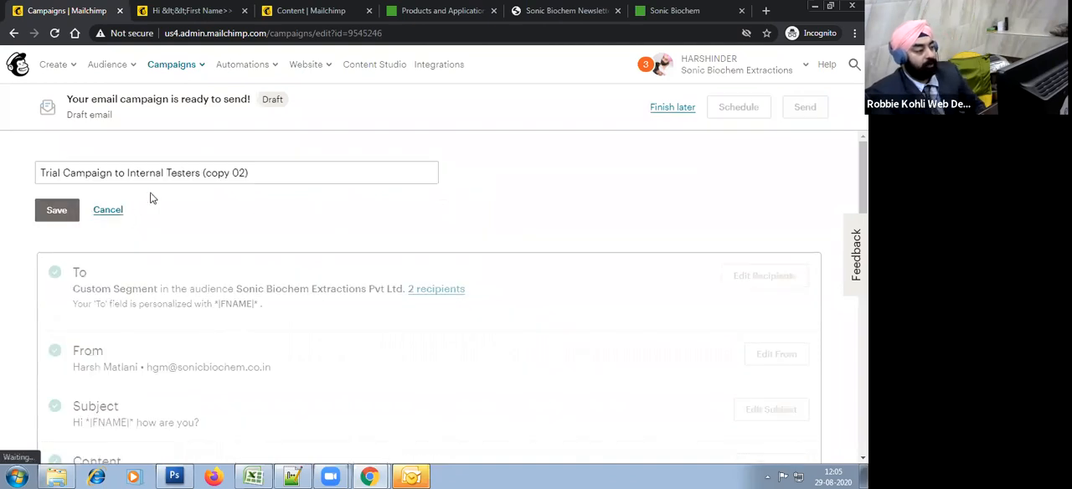
{"action": "left_click", "coordinate": [265, 173]}
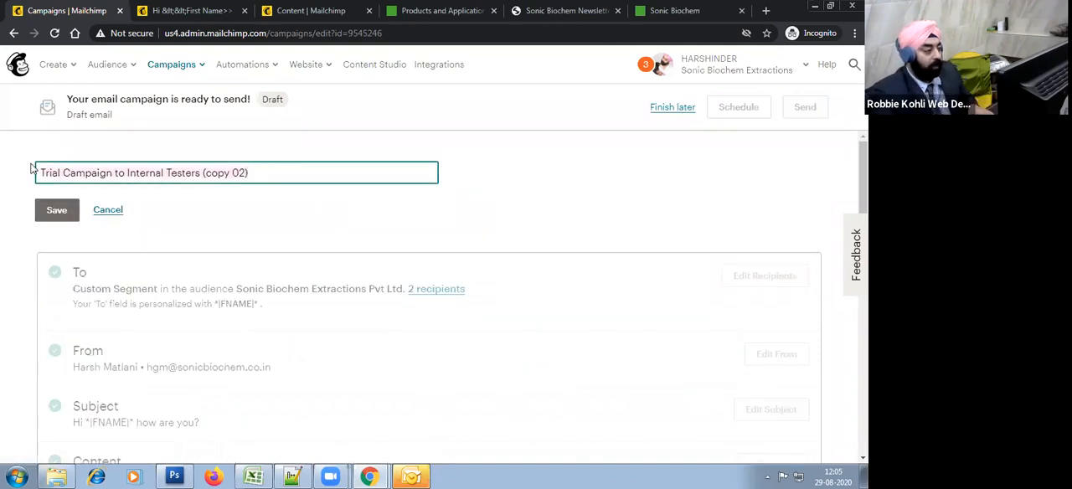
{"action": "key", "text": "ctrl+a"}
{"action": "type", "text": "2nd Trian"}
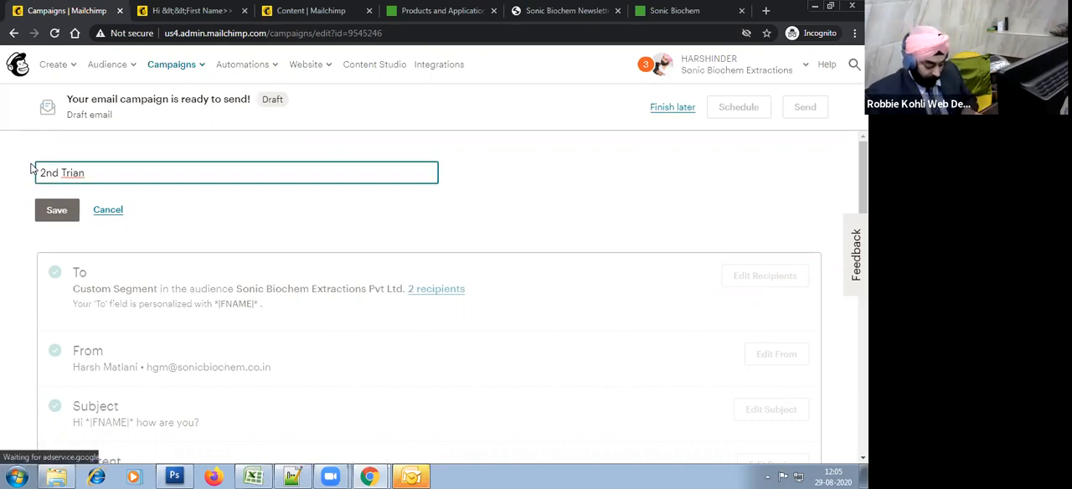
{"action": "key", "text": "BackSpace"}
{"action": "type", "text": "l"}
{"action": "left_click", "coordinate": [61, 215]}
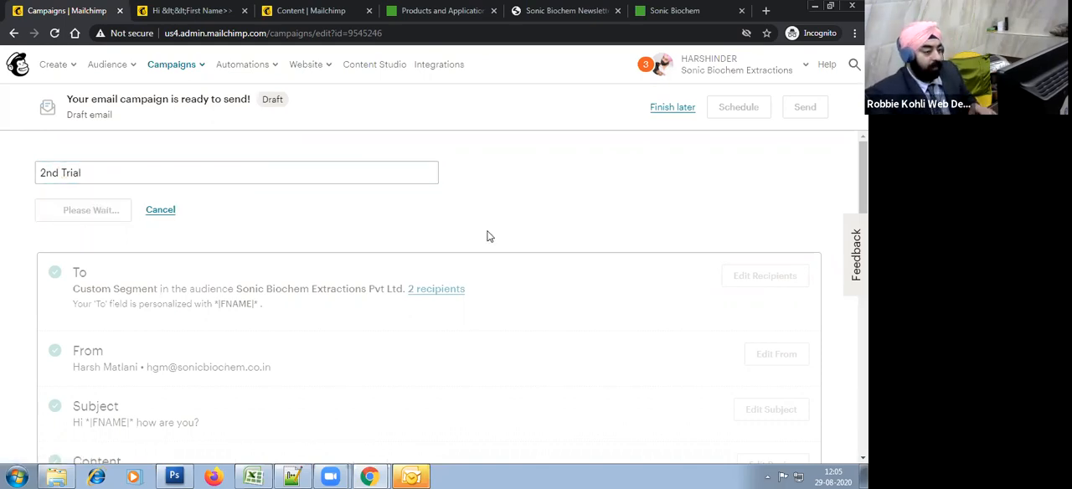
Step: Change the campaign's recipients to a new segment where Campaign Activity is did not open for Trial Campaign to Internal Testers
{"action": "left_click", "coordinate": [796, 261]}
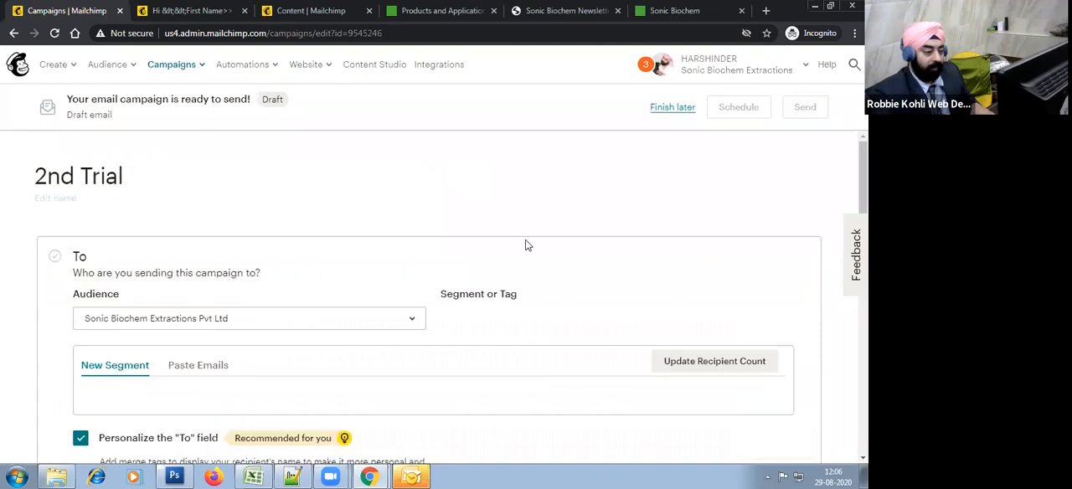
{"action": "scroll", "coordinate": [526, 245], "scroll_direction": "down", "scroll_amount": 2}
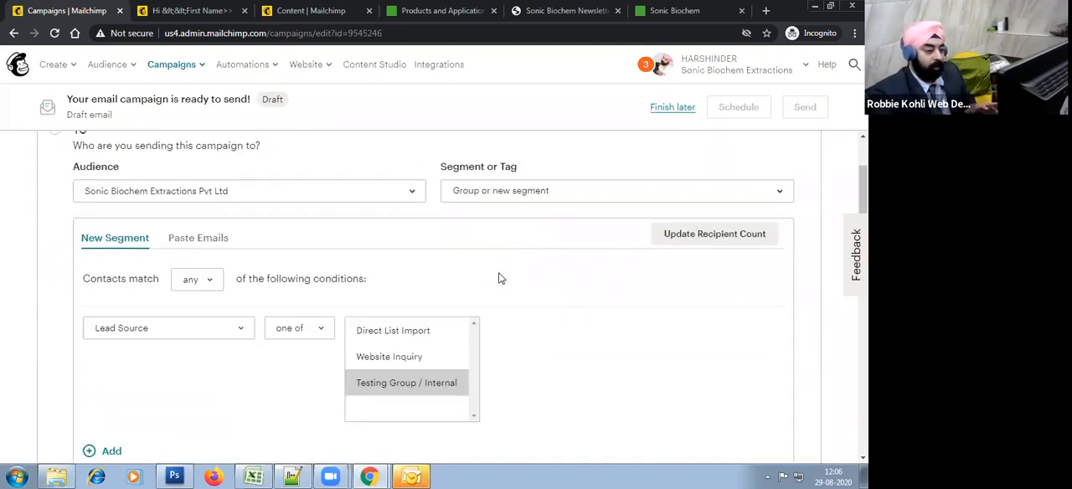
{"action": "left_click", "coordinate": [490, 197]}
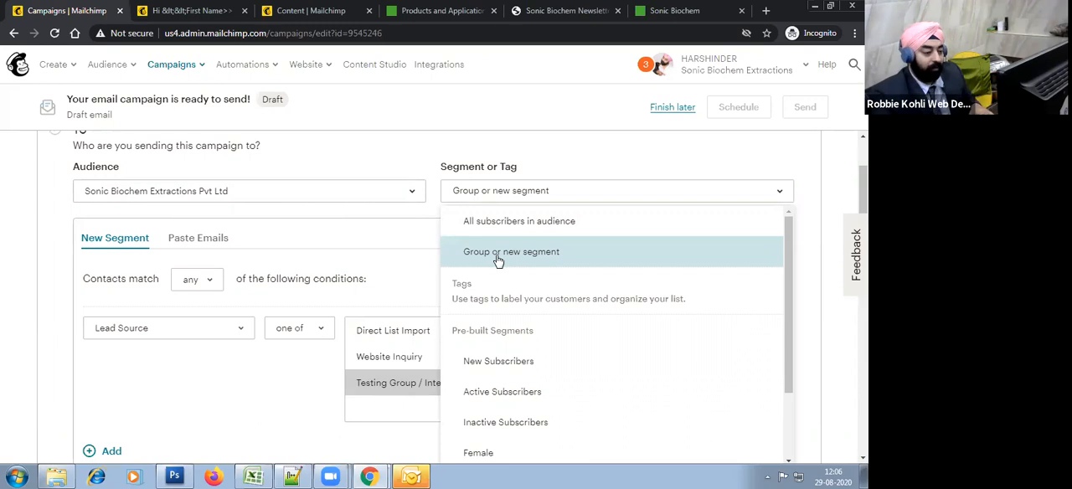
{"action": "left_click", "coordinate": [539, 257]}
{"action": "left_click", "coordinate": [173, 338]}
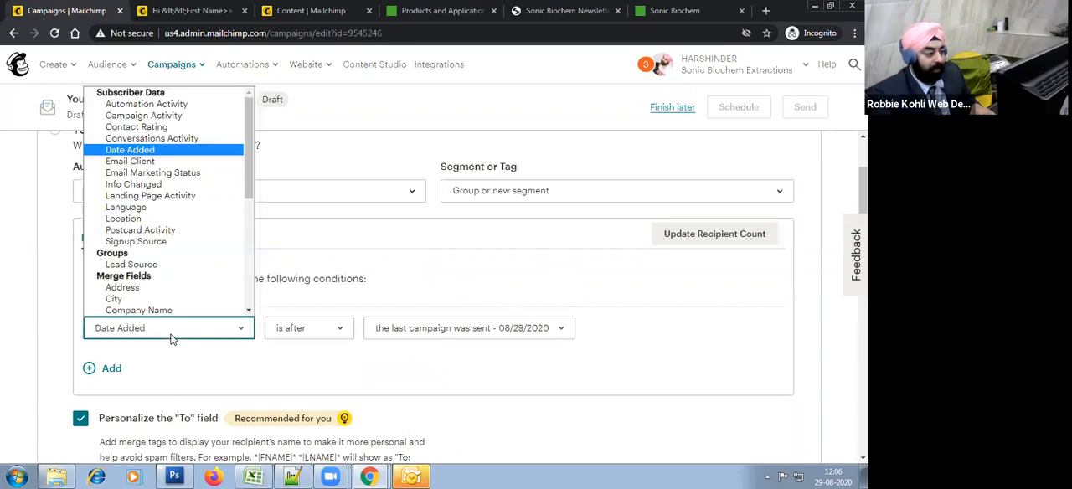
{"action": "left_click", "coordinate": [186, 119]}
{"action": "left_click", "coordinate": [316, 328]}
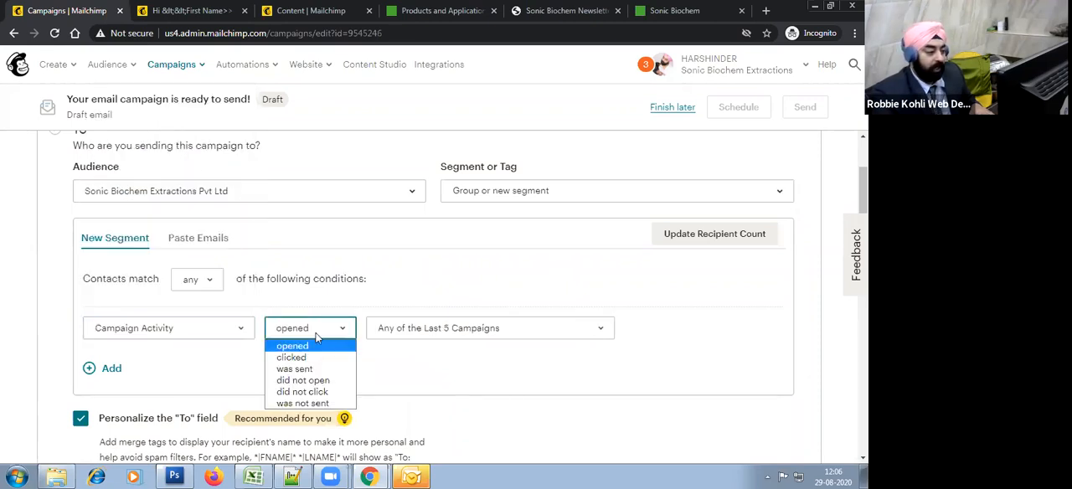
{"action": "left_click", "coordinate": [297, 380]}
{"action": "left_click", "coordinate": [481, 328]}
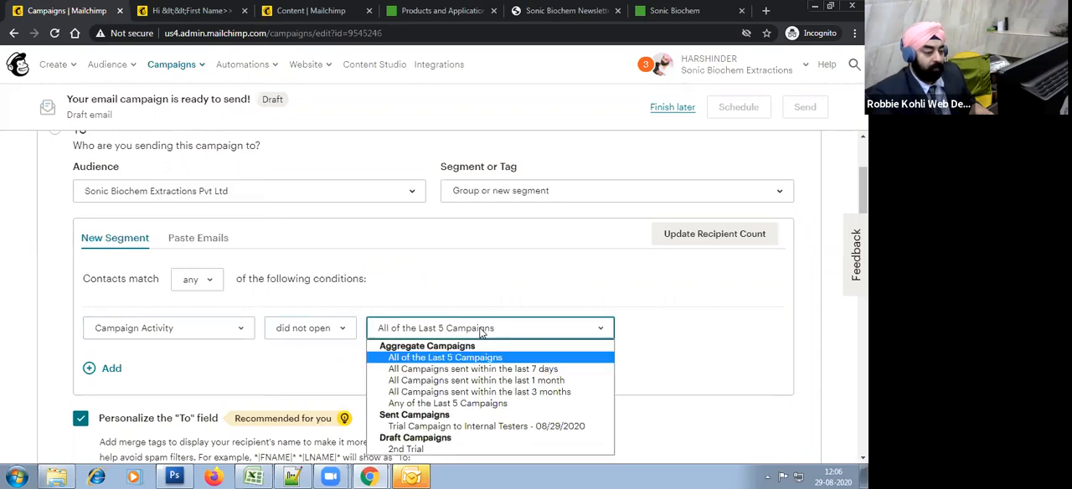
{"action": "left_click", "coordinate": [493, 426]}
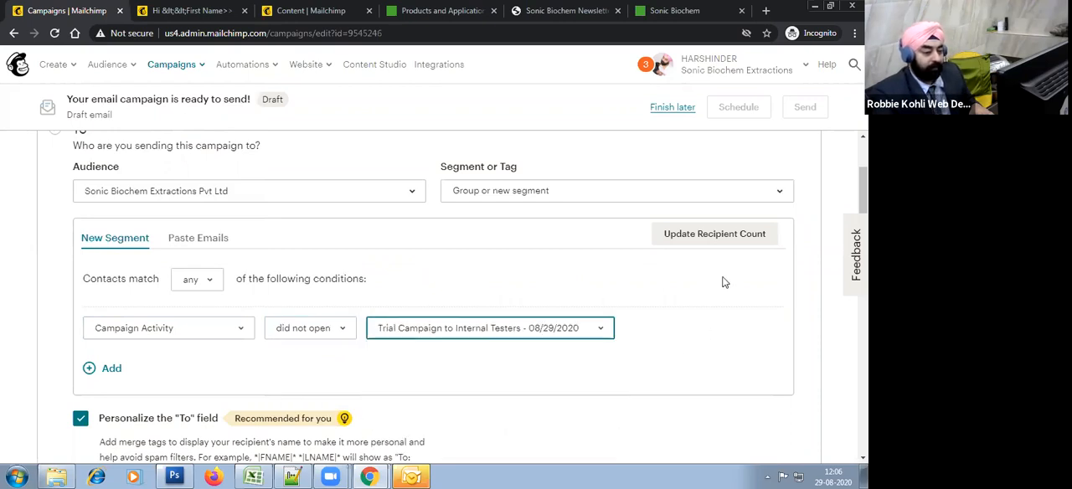
Step: Update the segment's recipient count and save the recipients, keeping the To field personalized with *|FNAME|*
{"action": "left_click", "coordinate": [737, 236]}
{"action": "left_click_drag", "start_coordinate": [489, 234], "coordinate": [568, 239]}
{"action": "left_click", "coordinate": [623, 251]}
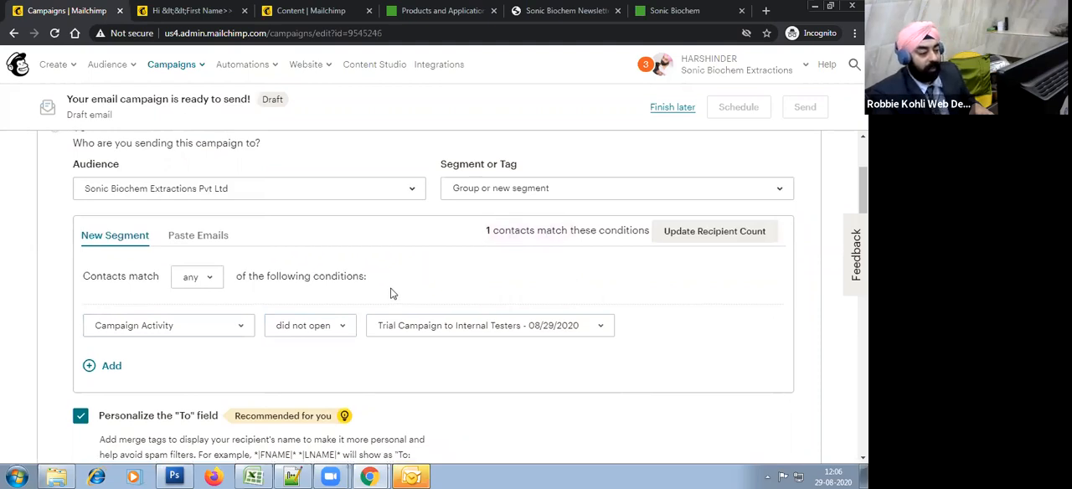
{"action": "scroll", "coordinate": [390, 292], "scroll_direction": "down", "scroll_amount": 2}
{"action": "left_click", "coordinate": [94, 391]}
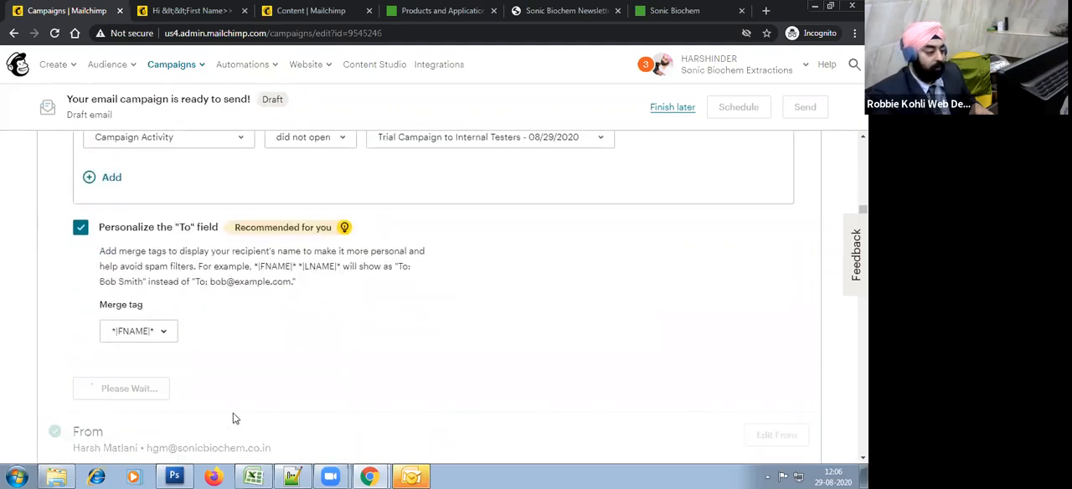
Step: Schedule the 2nd Trial campaign for delivery on September 4 2020 at 1:15 PM
{"action": "scroll", "coordinate": [430, 386], "scroll_direction": "up", "scroll_amount": 2}
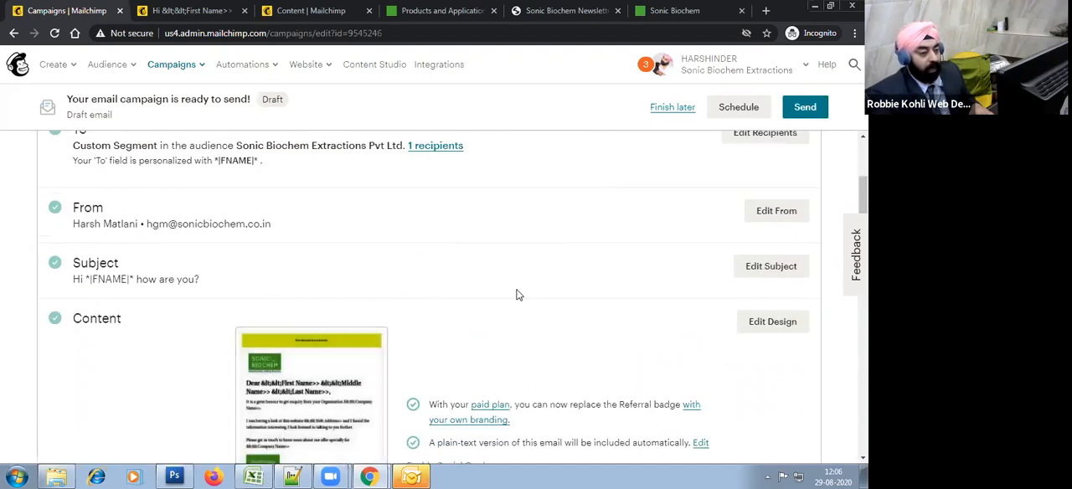
{"action": "scroll", "coordinate": [515, 292], "scroll_direction": "up", "scroll_amount": 3}
{"action": "left_click", "coordinate": [739, 107]}
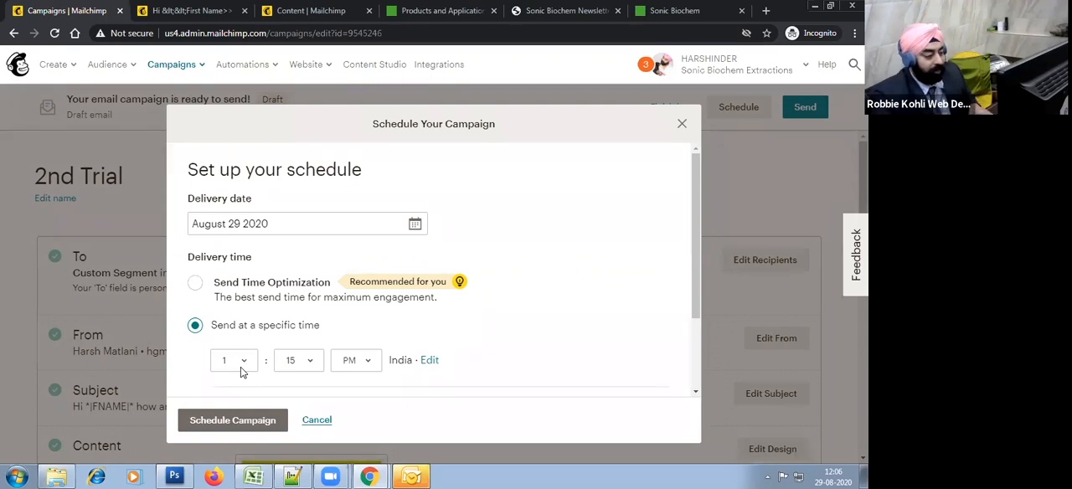
{"action": "scroll", "coordinate": [274, 310], "scroll_direction": "down", "scroll_amount": 1}
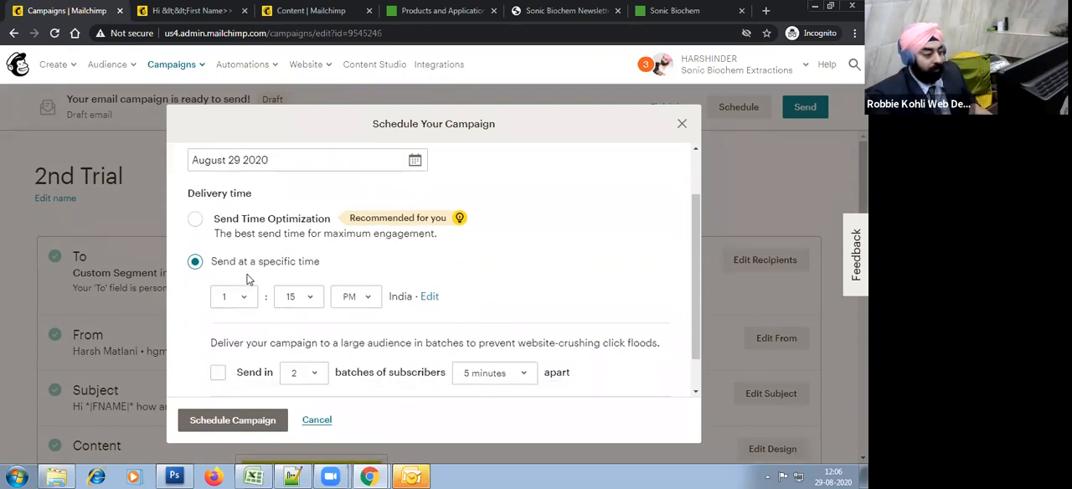
{"action": "scroll", "coordinate": [252, 240], "scroll_direction": "up", "scroll_amount": 1}
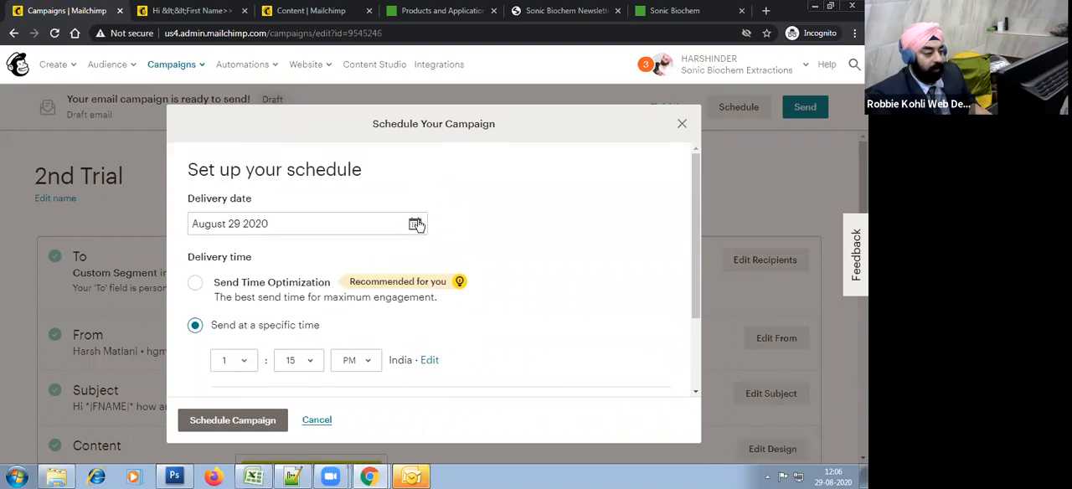
{"action": "left_click", "coordinate": [415, 223]}
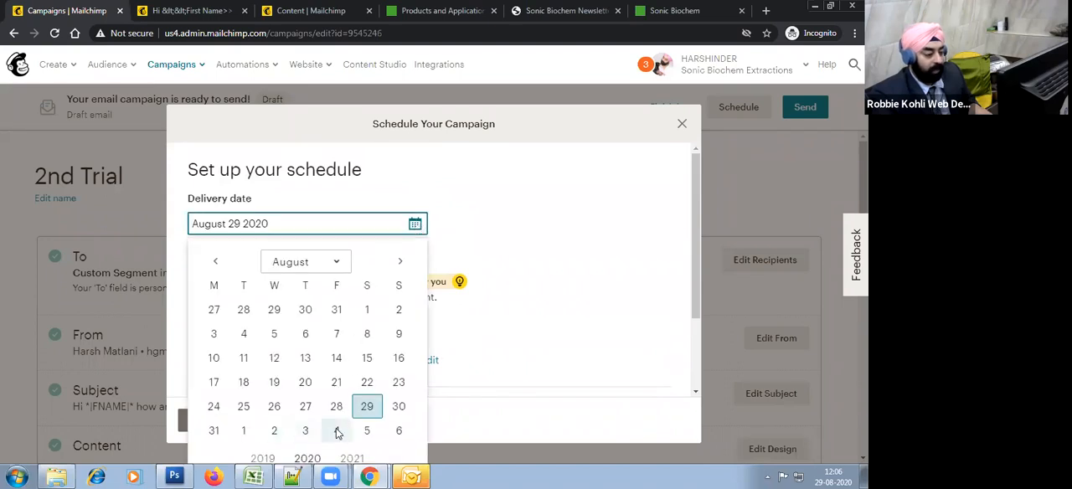
{"action": "left_click", "coordinate": [337, 430]}
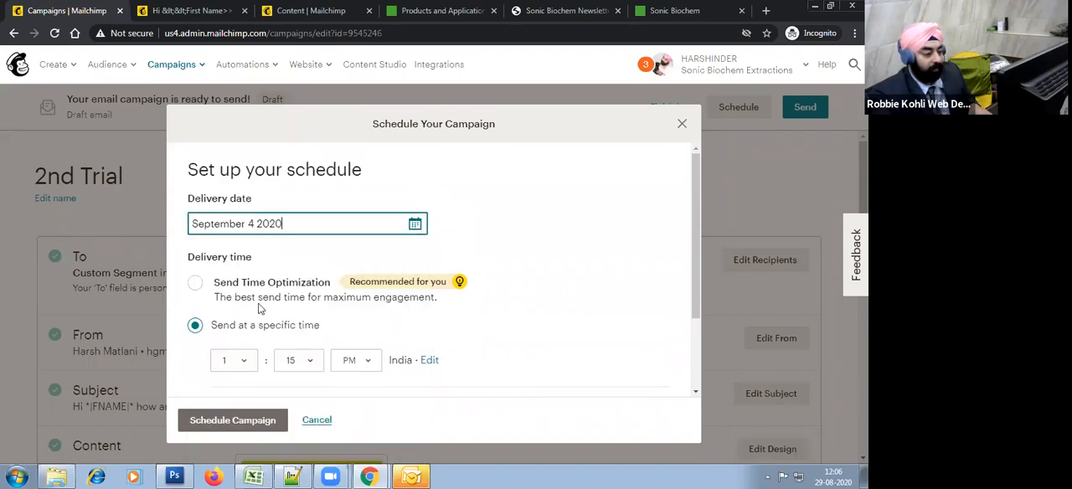
{"action": "left_click", "coordinate": [233, 420]}
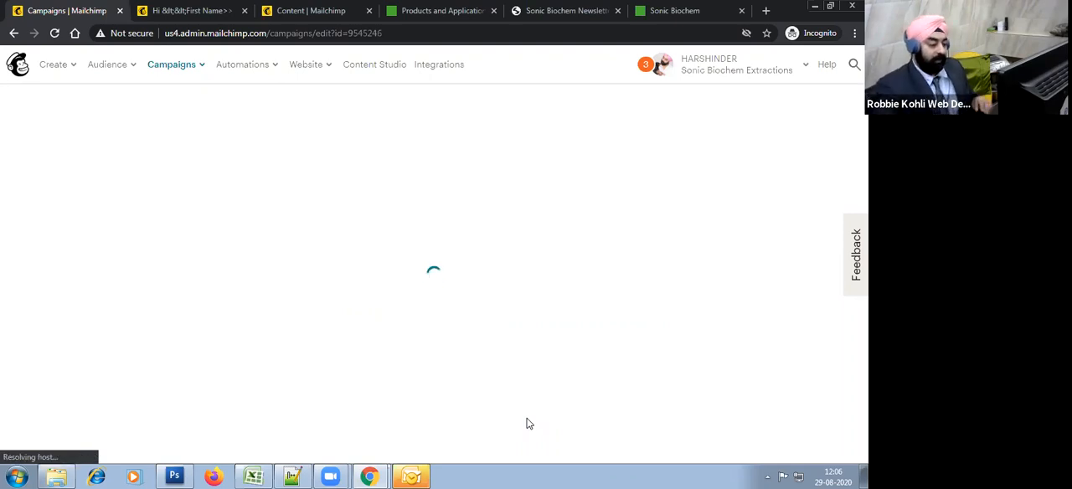
Step: Switch to the Mailchimp Program workbook in Excel and examine the Delivery, Open, Click and Sales table, focusing on the Open figure
{"action": "left_click", "coordinate": [259, 476]}
{"action": "left_click", "coordinate": [302, 357]}
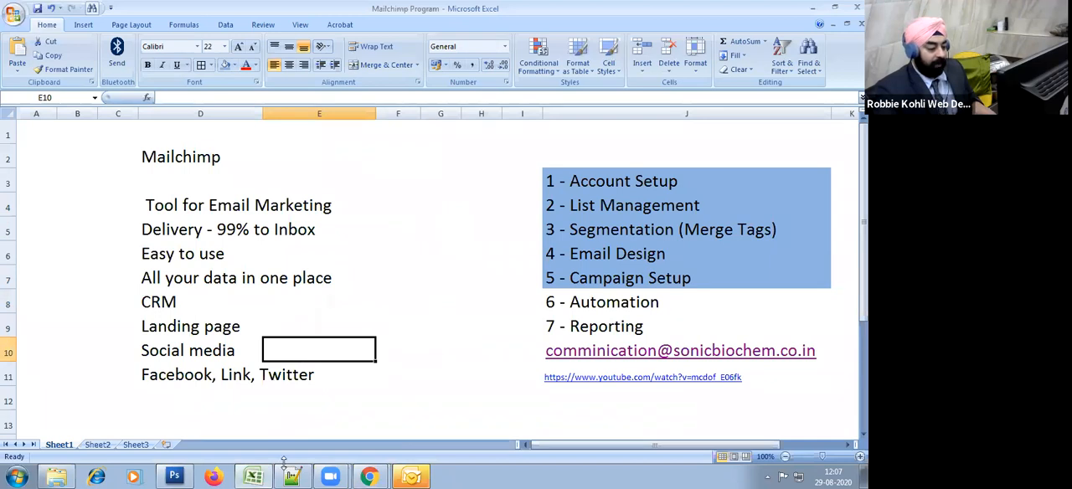
{"action": "scroll", "coordinate": [460, 396], "scroll_direction": "down", "scroll_amount": 3}
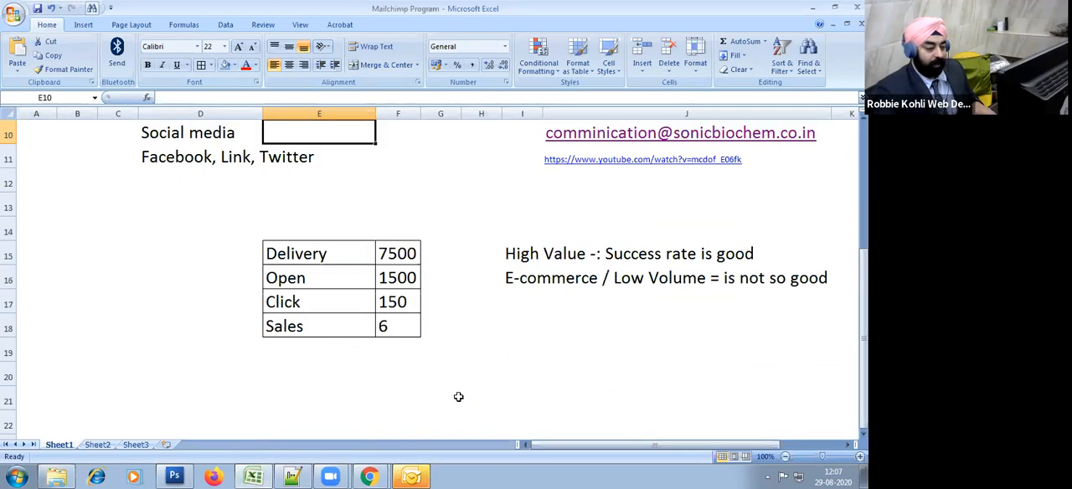
{"action": "left_click", "coordinate": [471, 328]}
{"action": "left_click", "coordinate": [406, 272]}
{"action": "left_click", "coordinate": [587, 398]}
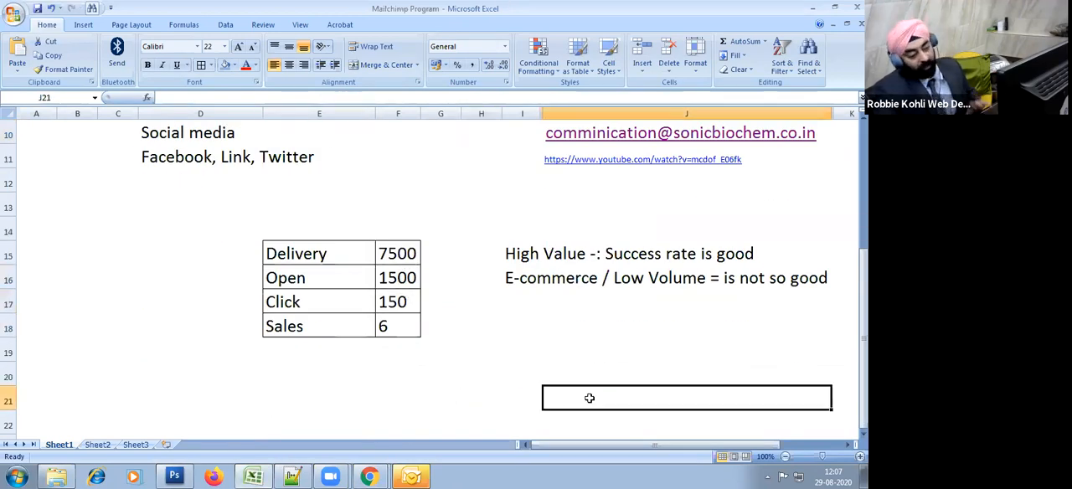
{"action": "left_click", "coordinate": [484, 316]}
{"action": "left_click", "coordinate": [406, 277]}
{"action": "left_click", "coordinate": [419, 347]}
{"action": "left_click", "coordinate": [436, 302]}
{"action": "left_click", "coordinate": [407, 284]}
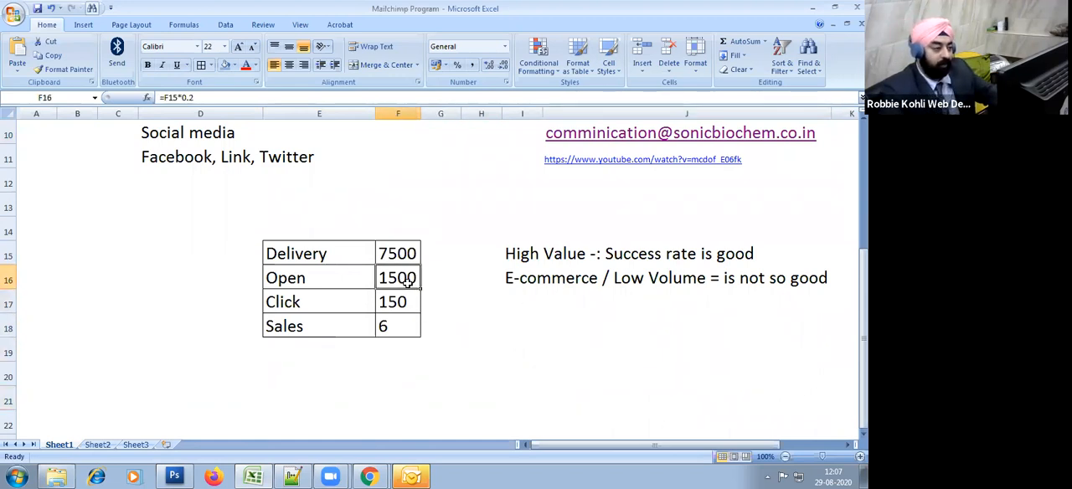
{"action": "left_click", "coordinate": [462, 344]}
{"action": "left_click", "coordinate": [407, 274]}
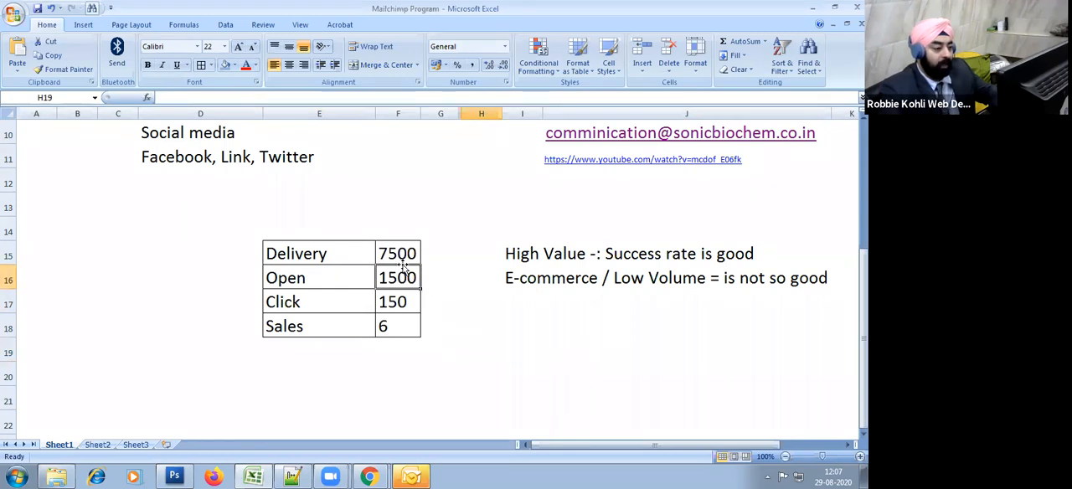
{"action": "left_click", "coordinate": [451, 329]}
{"action": "left_click", "coordinate": [399, 277]}
{"action": "left_click", "coordinate": [452, 297]}
{"action": "left_click", "coordinate": [407, 283]}
{"action": "left_click", "coordinate": [456, 318]}
{"action": "left_click", "coordinate": [415, 285]}
{"action": "left_click", "coordinate": [457, 320]}
{"action": "left_click", "coordinate": [437, 287]}
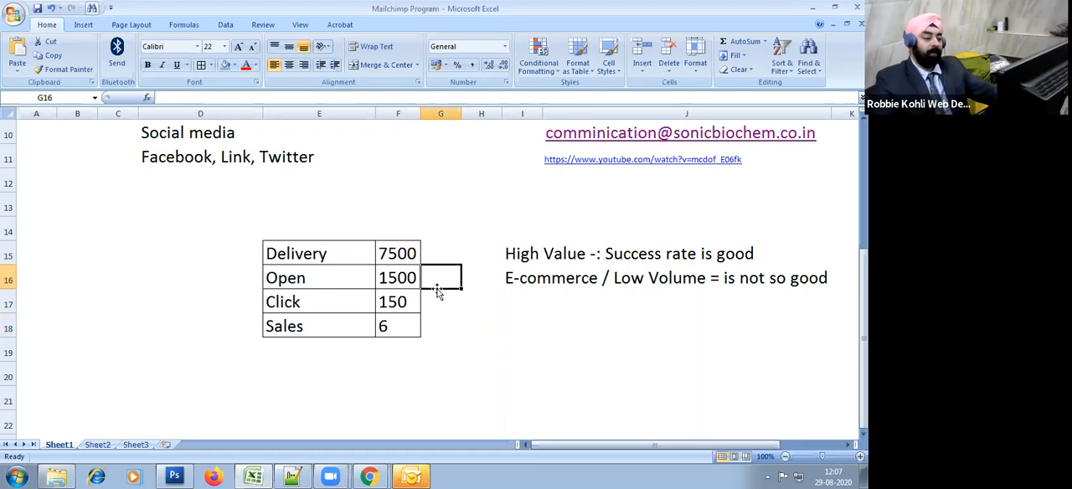
Step: Return to Mailchimp in Chrome and review the send date and time on the 2nd Trial scheduling confirmation
{"action": "key", "text": "alt+Tab"}
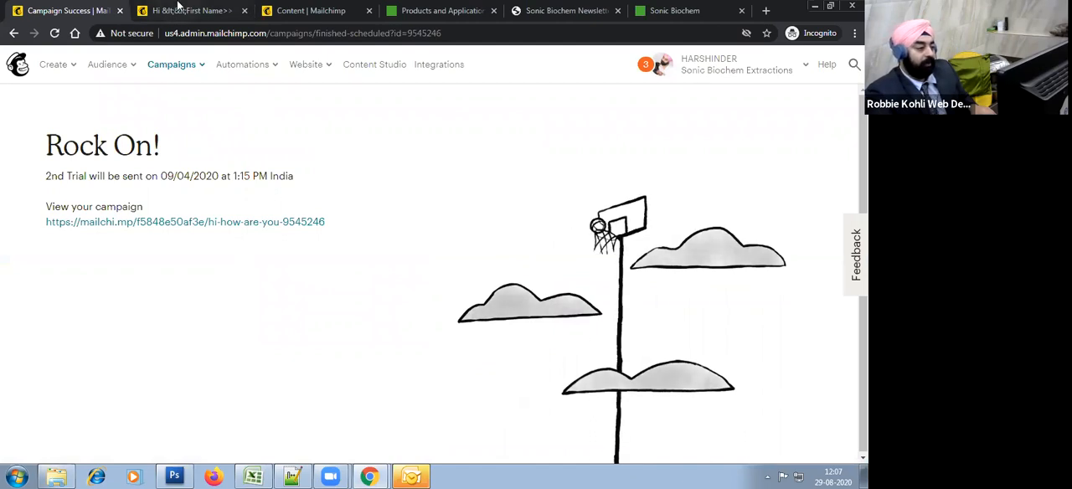
{"action": "left_click_drag", "start_coordinate": [46, 176], "coordinate": [148, 172]}
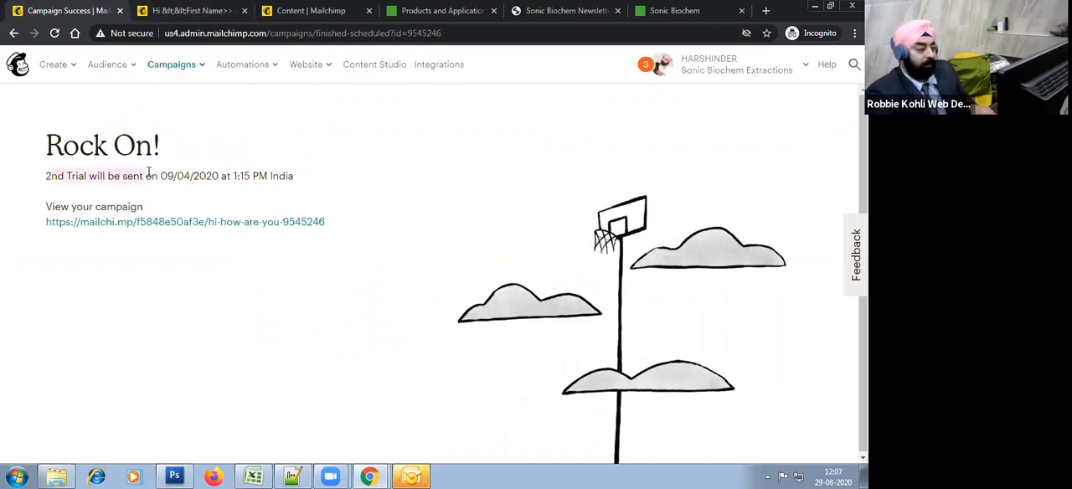
{"action": "left_click", "coordinate": [295, 202]}
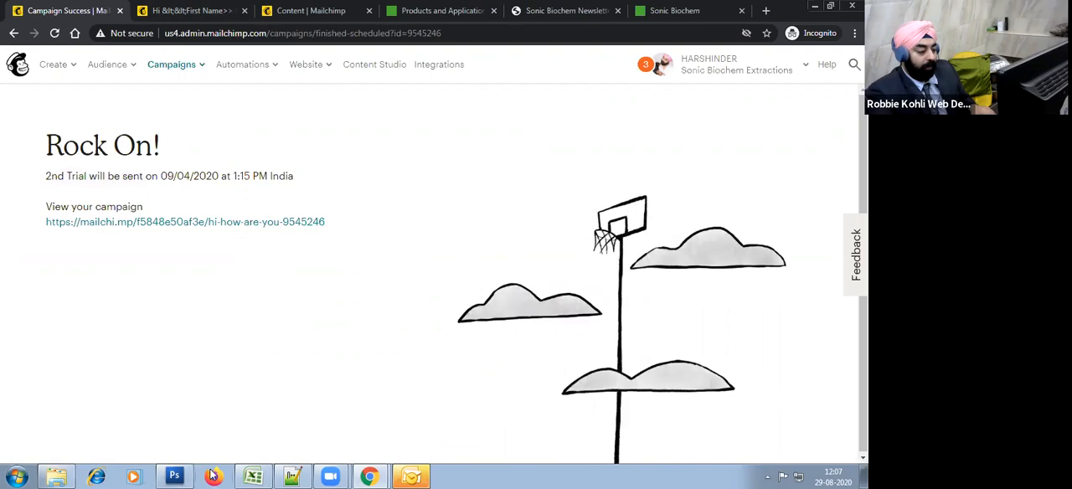
Step: Switch to the Mailchimp Program workbook in Excel and fill the "7 - Reporting" topic cell with the blue used for the completed topics
{"action": "left_click", "coordinate": [253, 476]}
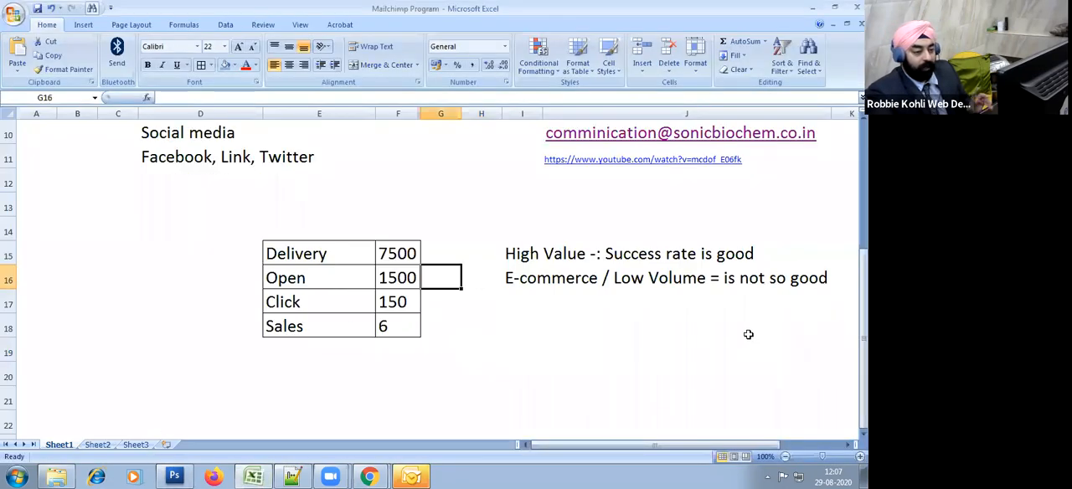
{"action": "scroll", "coordinate": [749, 334], "scroll_direction": "up", "scroll_amount": 3}
{"action": "left_click", "coordinate": [649, 330]}
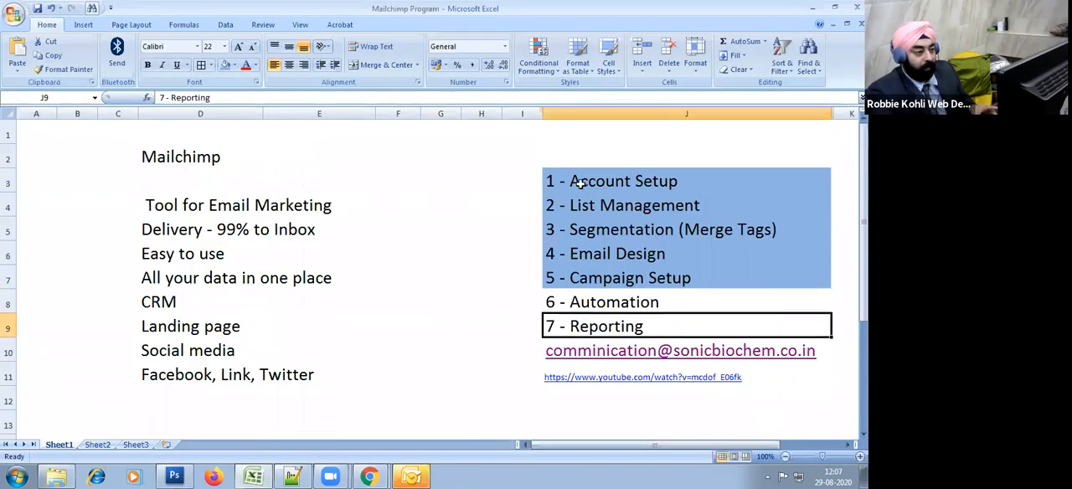
{"action": "left_click", "coordinate": [400, 278], "text": "ctrl"}
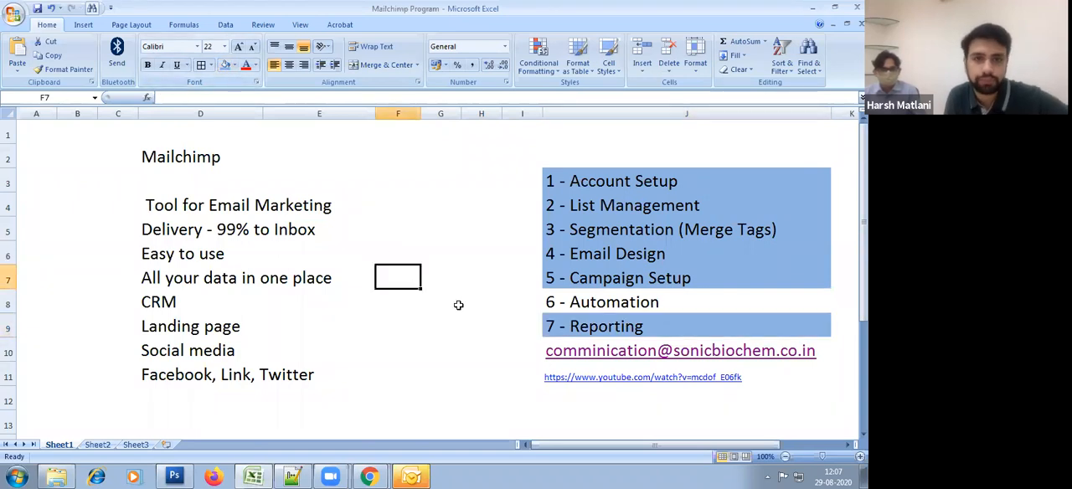
Step: Check the uncolored "6 - Automation" topic in the outline and save the workbook
{"action": "left_click", "coordinate": [646, 304], "text": "ctrl"}
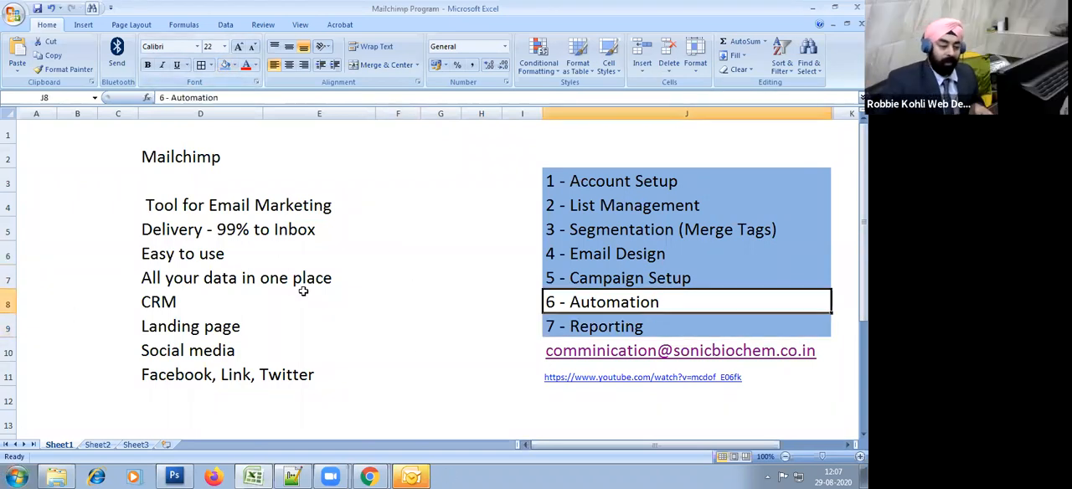
{"action": "left_click", "coordinate": [502, 369], "text": "ctrl"}
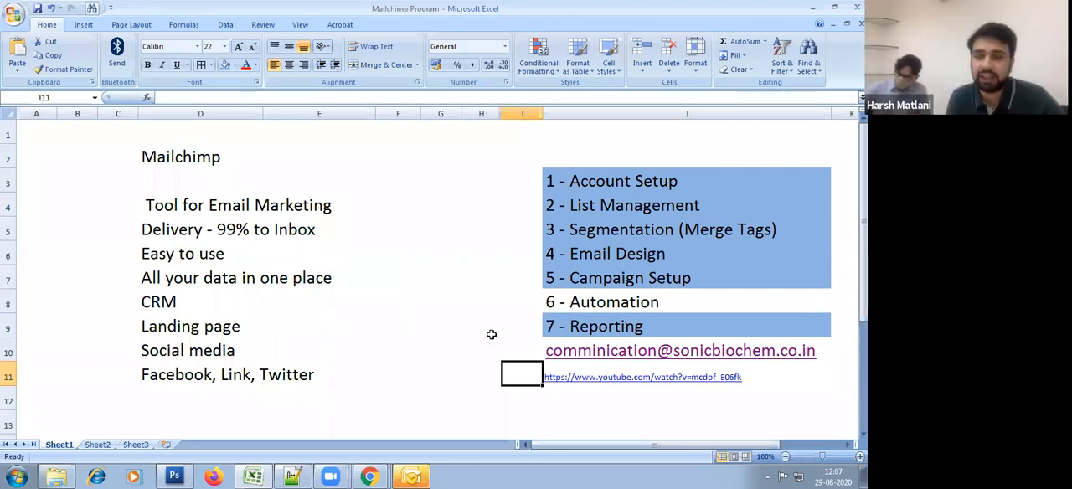
{"action": "left_click", "coordinate": [494, 336]}
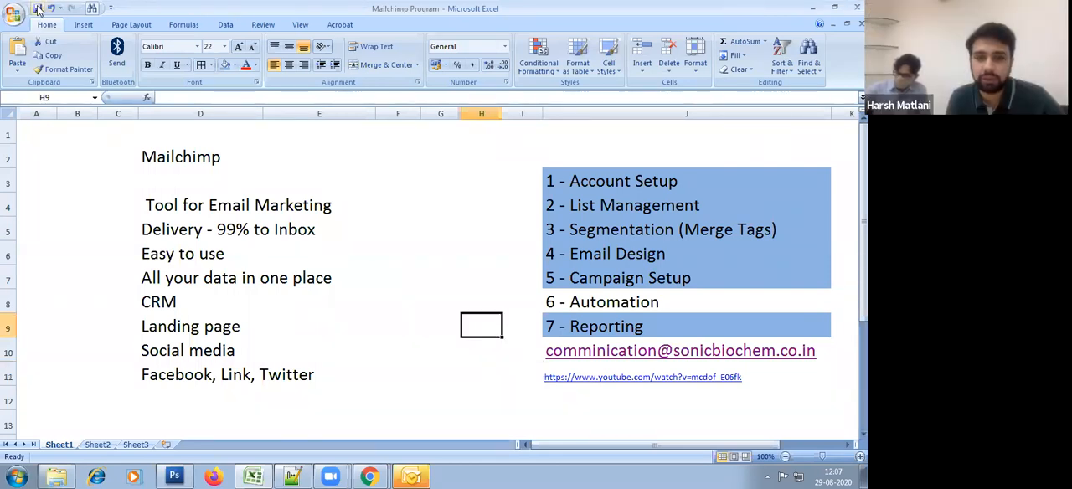
Step: Leave the workbook, return to Mailchimp in Chrome and open the list of all campaigns
{"action": "left_click", "coordinate": [800, 138]}
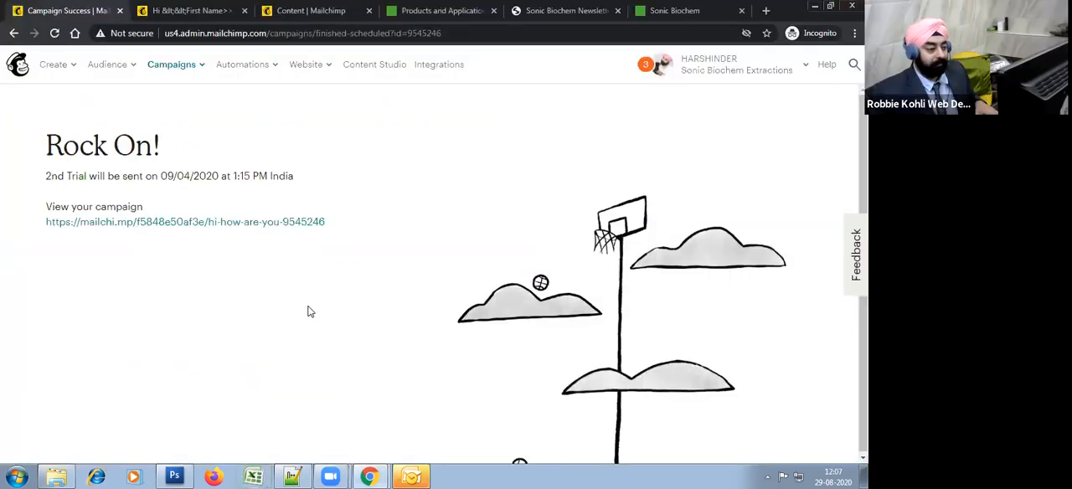
{"action": "left_click", "coordinate": [172, 64]}
{"action": "left_click", "coordinate": [172, 98]}
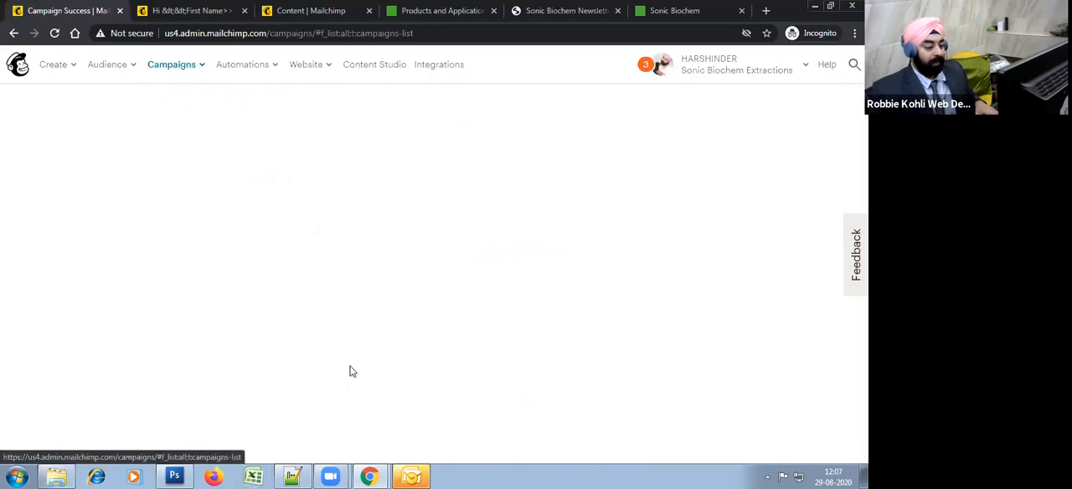
Step: Bring up the Zoom Cloud Meetings window and close the open Outlook window
{"action": "left_click", "coordinate": [330, 475]}
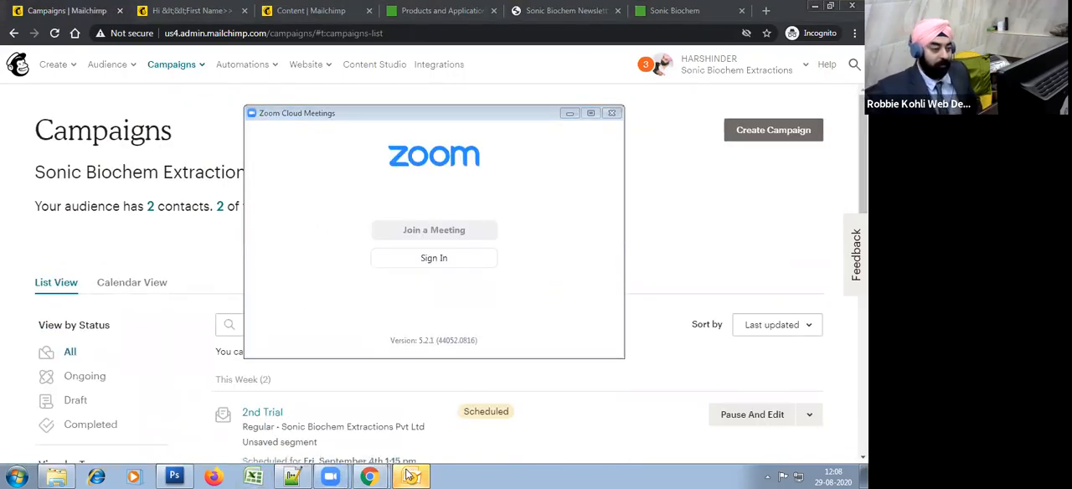
{"action": "left_click", "coordinate": [410, 476]}
{"action": "left_click", "coordinate": [856, 6]}
{"action": "left_click", "coordinate": [443, 271]}
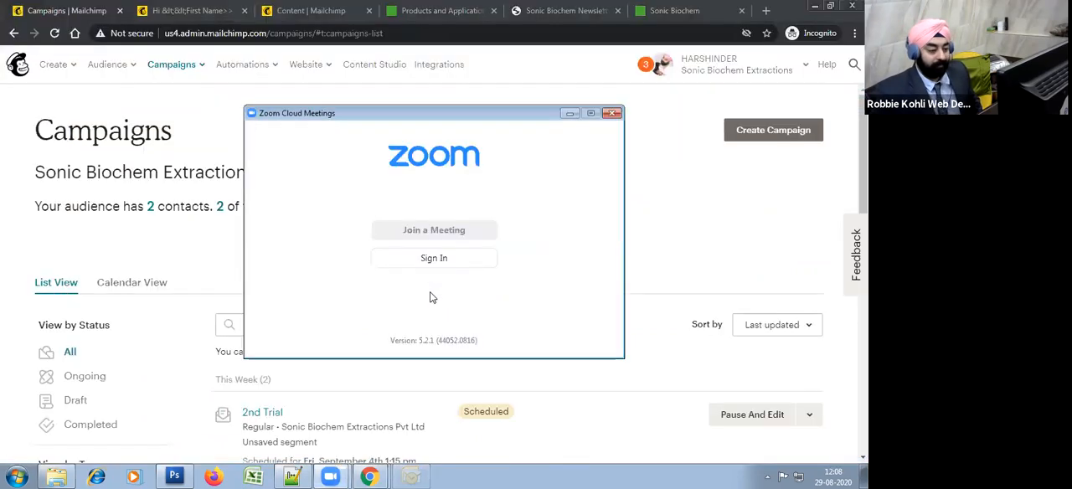
Step: Try to bring up Zoom's Meeting Controls and minimize the incognito Chrome window with the Mailchimp campaigns
{"action": "left_click", "coordinate": [373, 475]}
{"action": "mouse_move", "coordinate": [330, 474]}
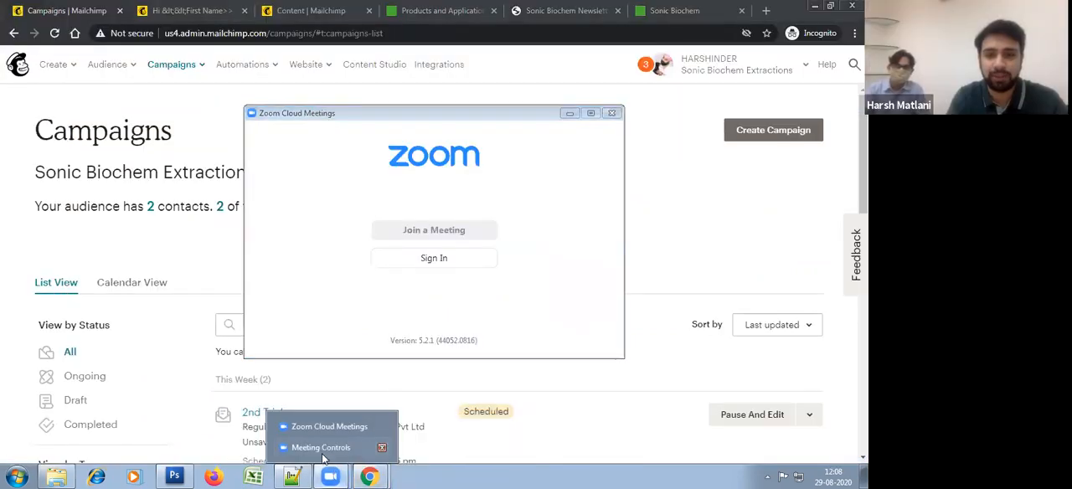
{"action": "left_click", "coordinate": [324, 457]}
{"action": "left_click", "coordinate": [330, 476]}
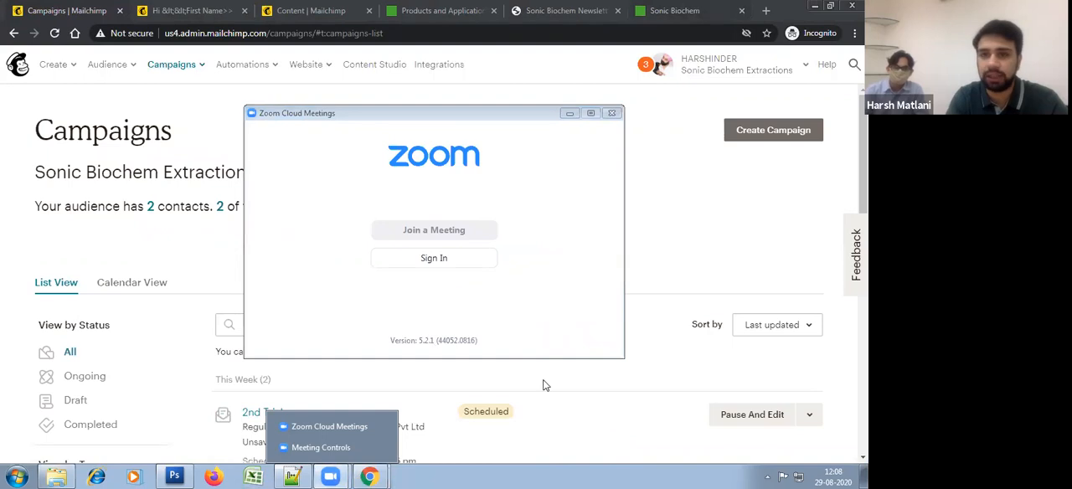
{"action": "left_click", "coordinate": [816, 7]}
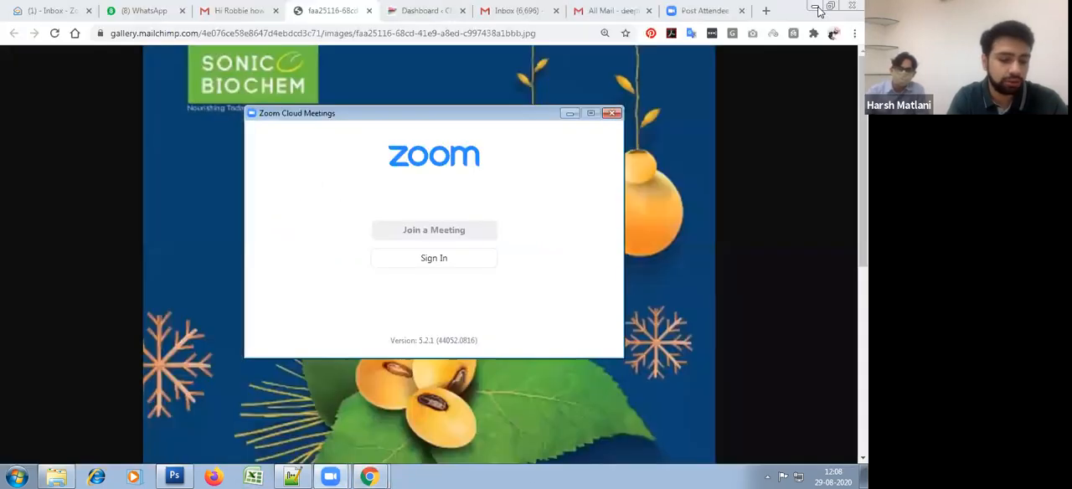